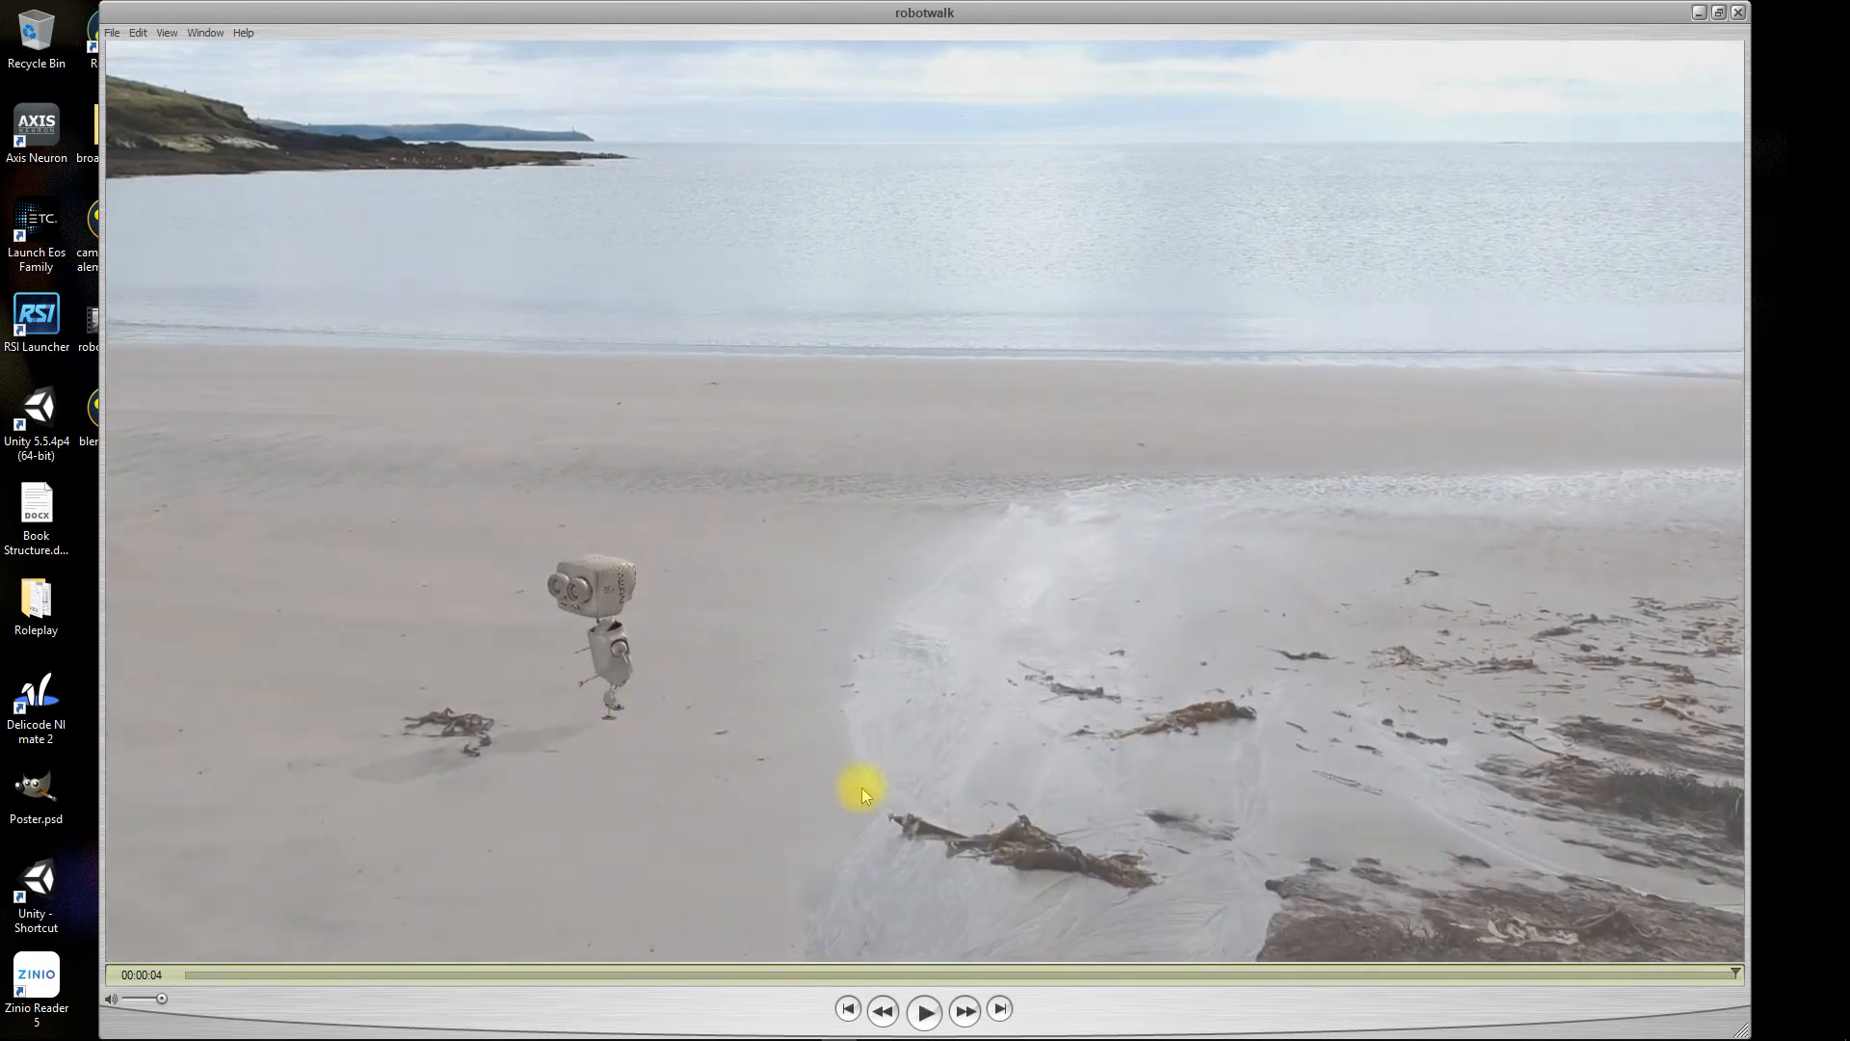
Scrub back through the robotwalk reference video and close its player window
left_click_drag(1090, 974, 394, 984)
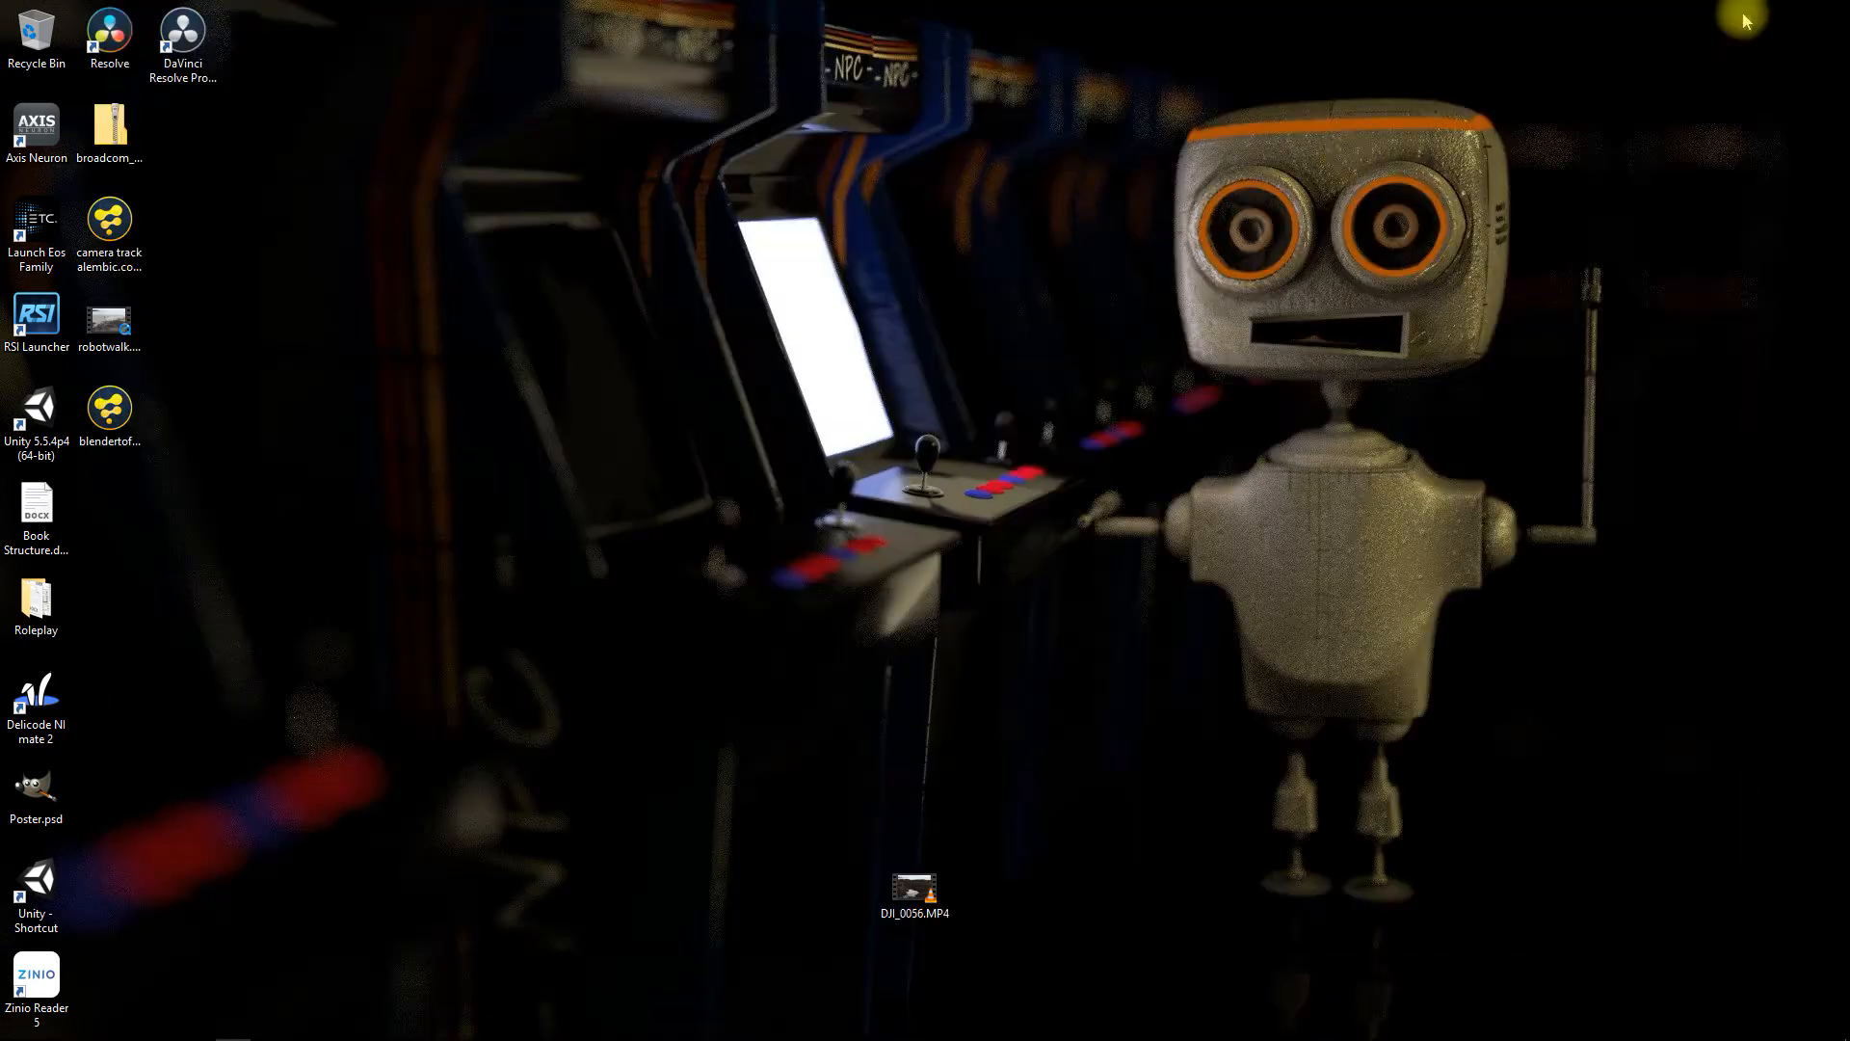
left_click(1737, 13)
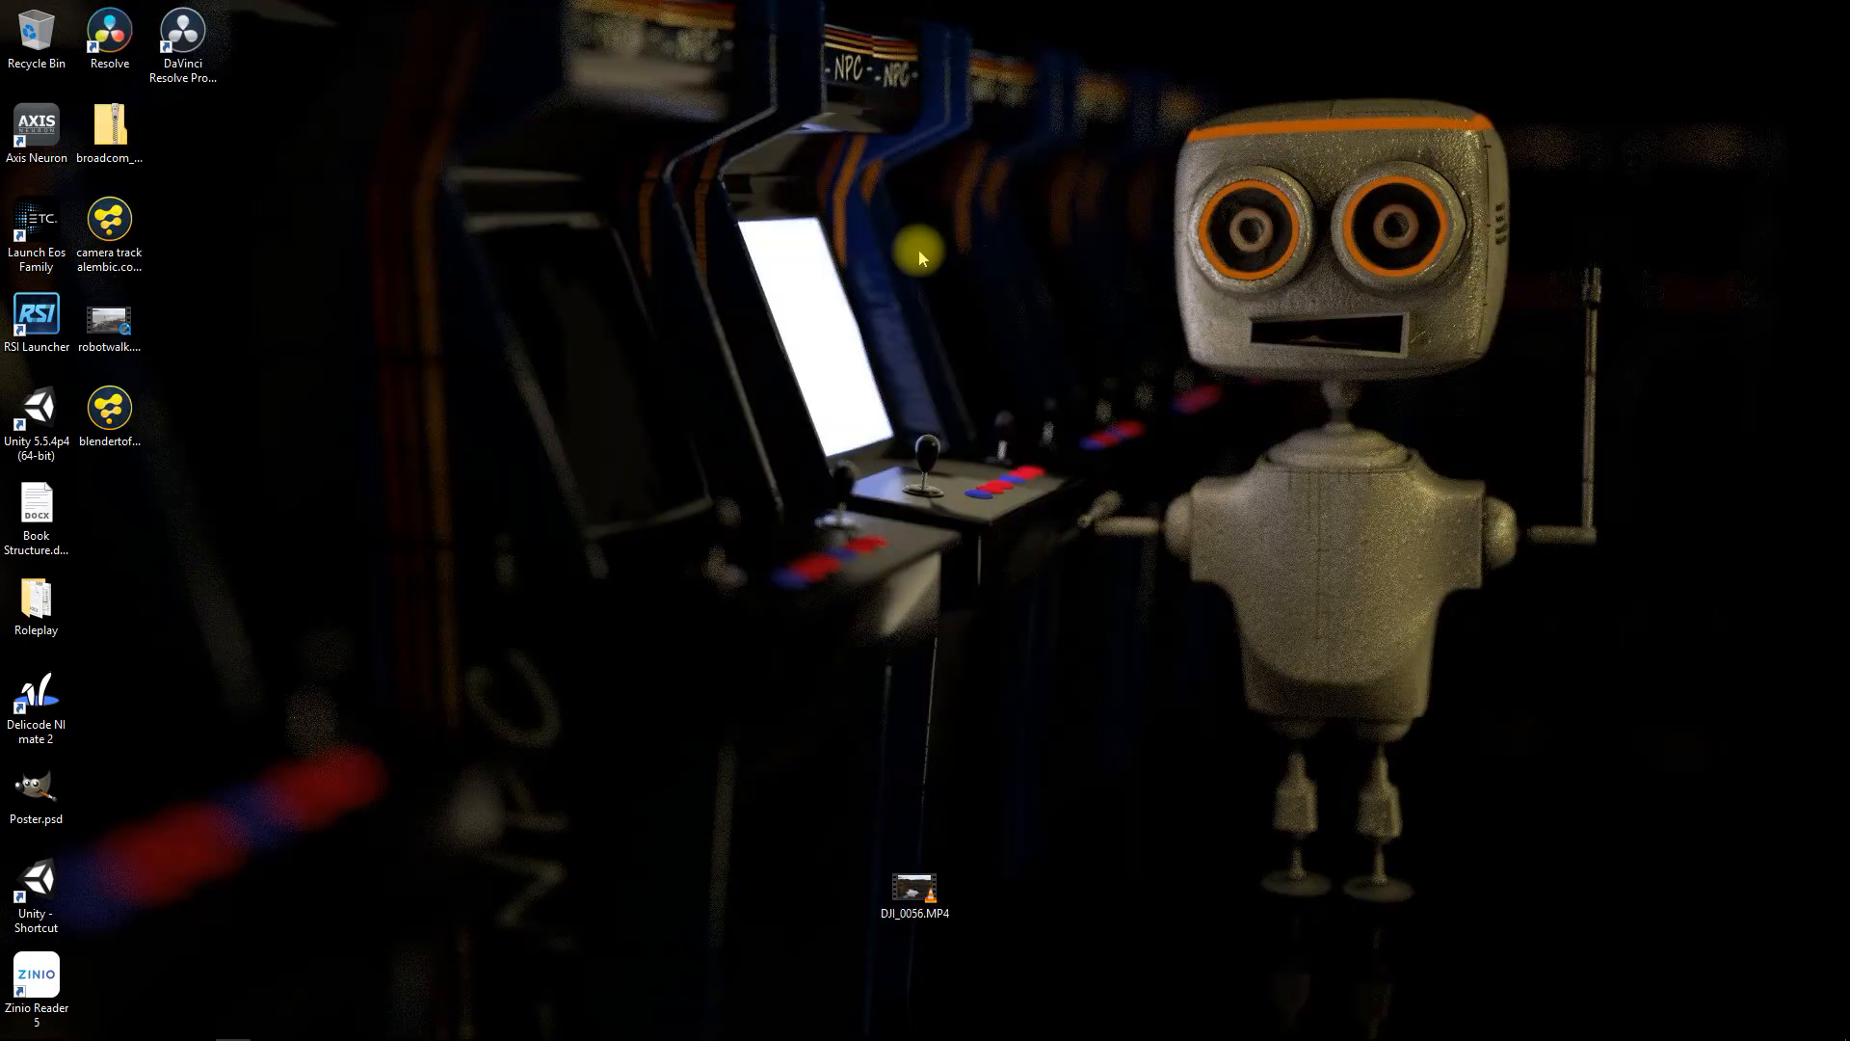
Switch to Blender and open the recent file S9forFusion.blend
mouse_move(685, 1027)
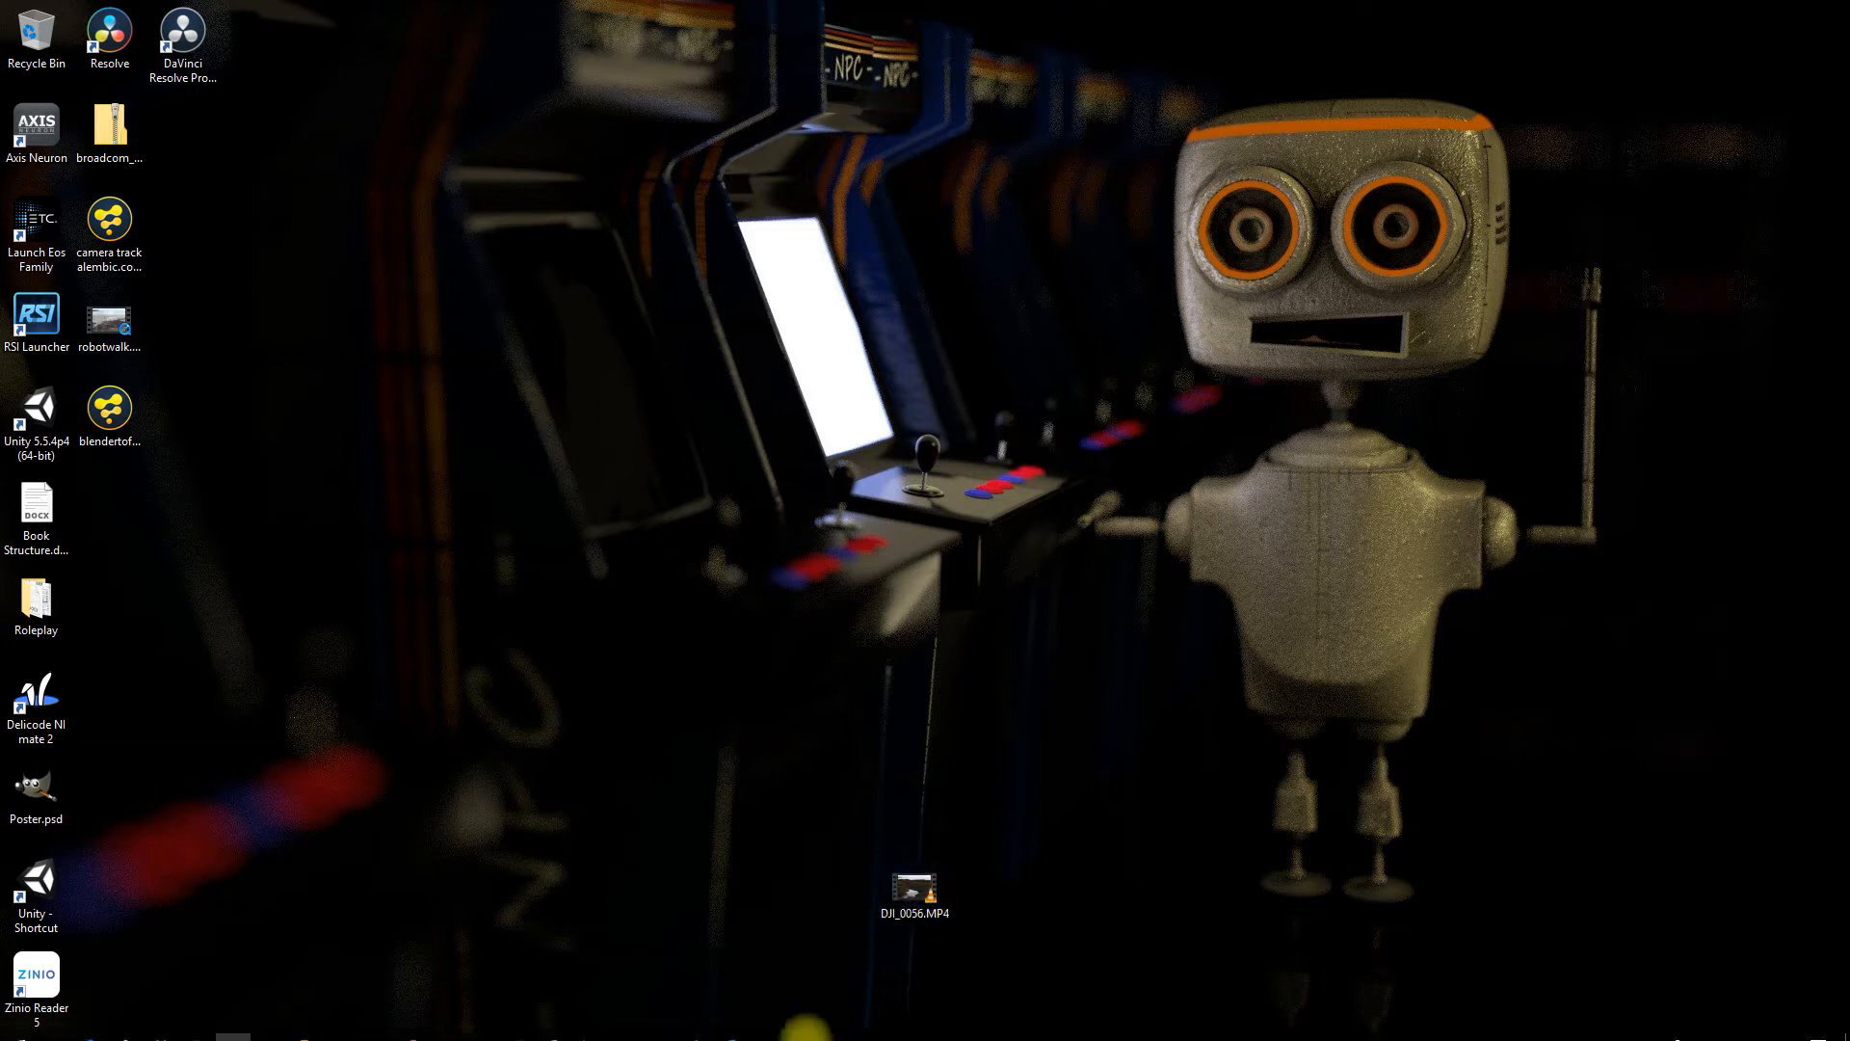
left_click(625, 1026)
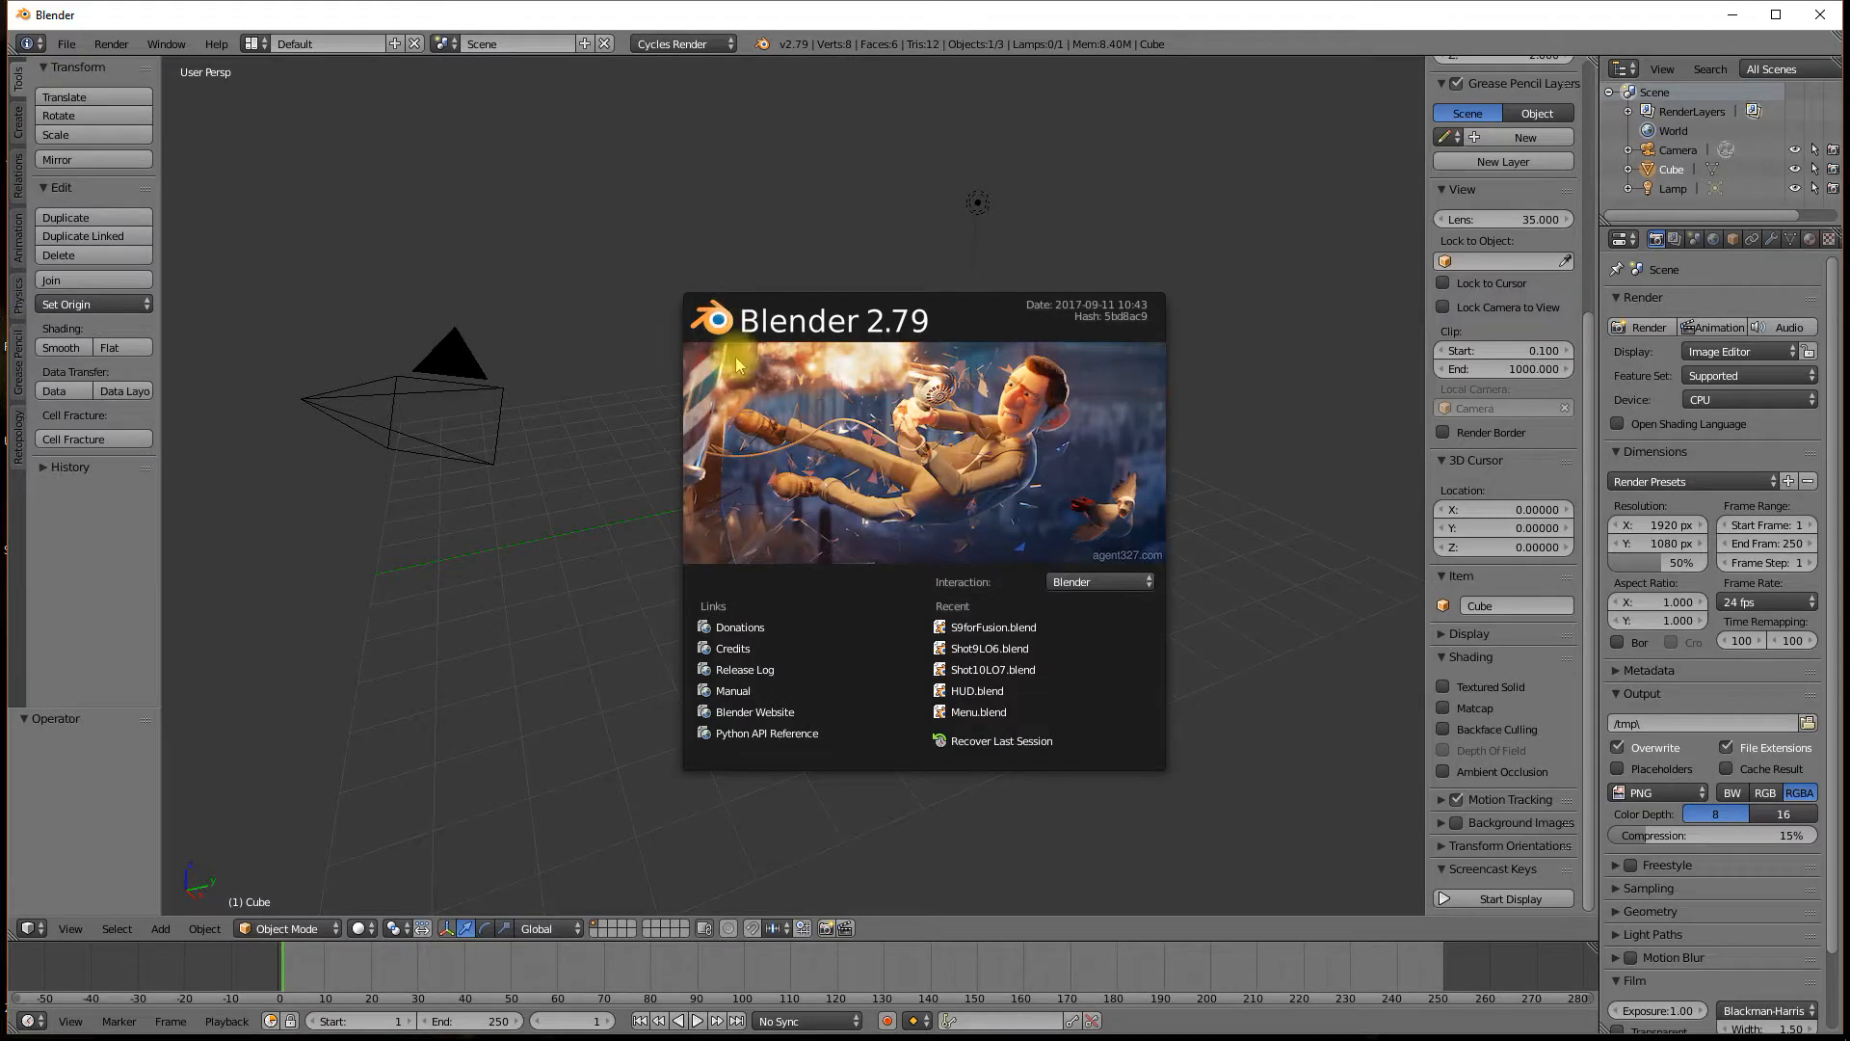
left_click(1002, 628)
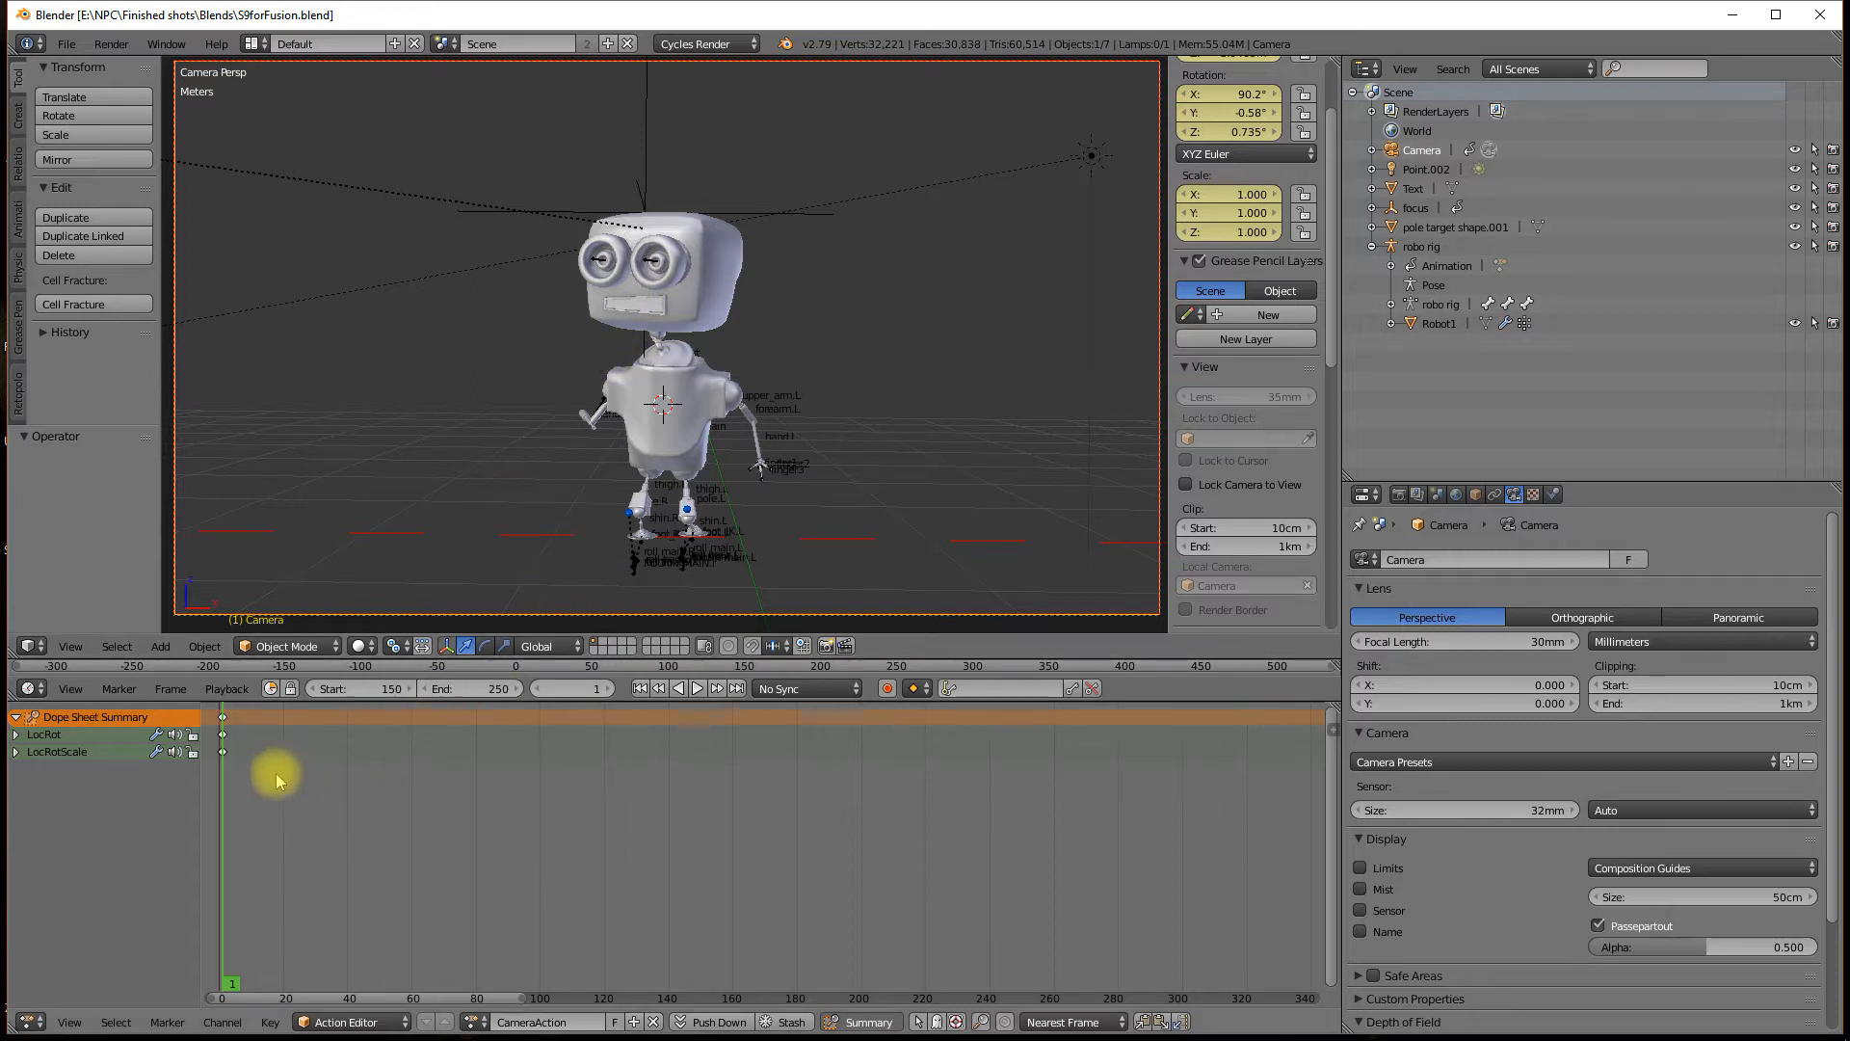
Preview the robot's walk animation, scrub to frame 13 and select the robot mesh
key("alt+a")
left_click_drag(451, 771, 263, 723)
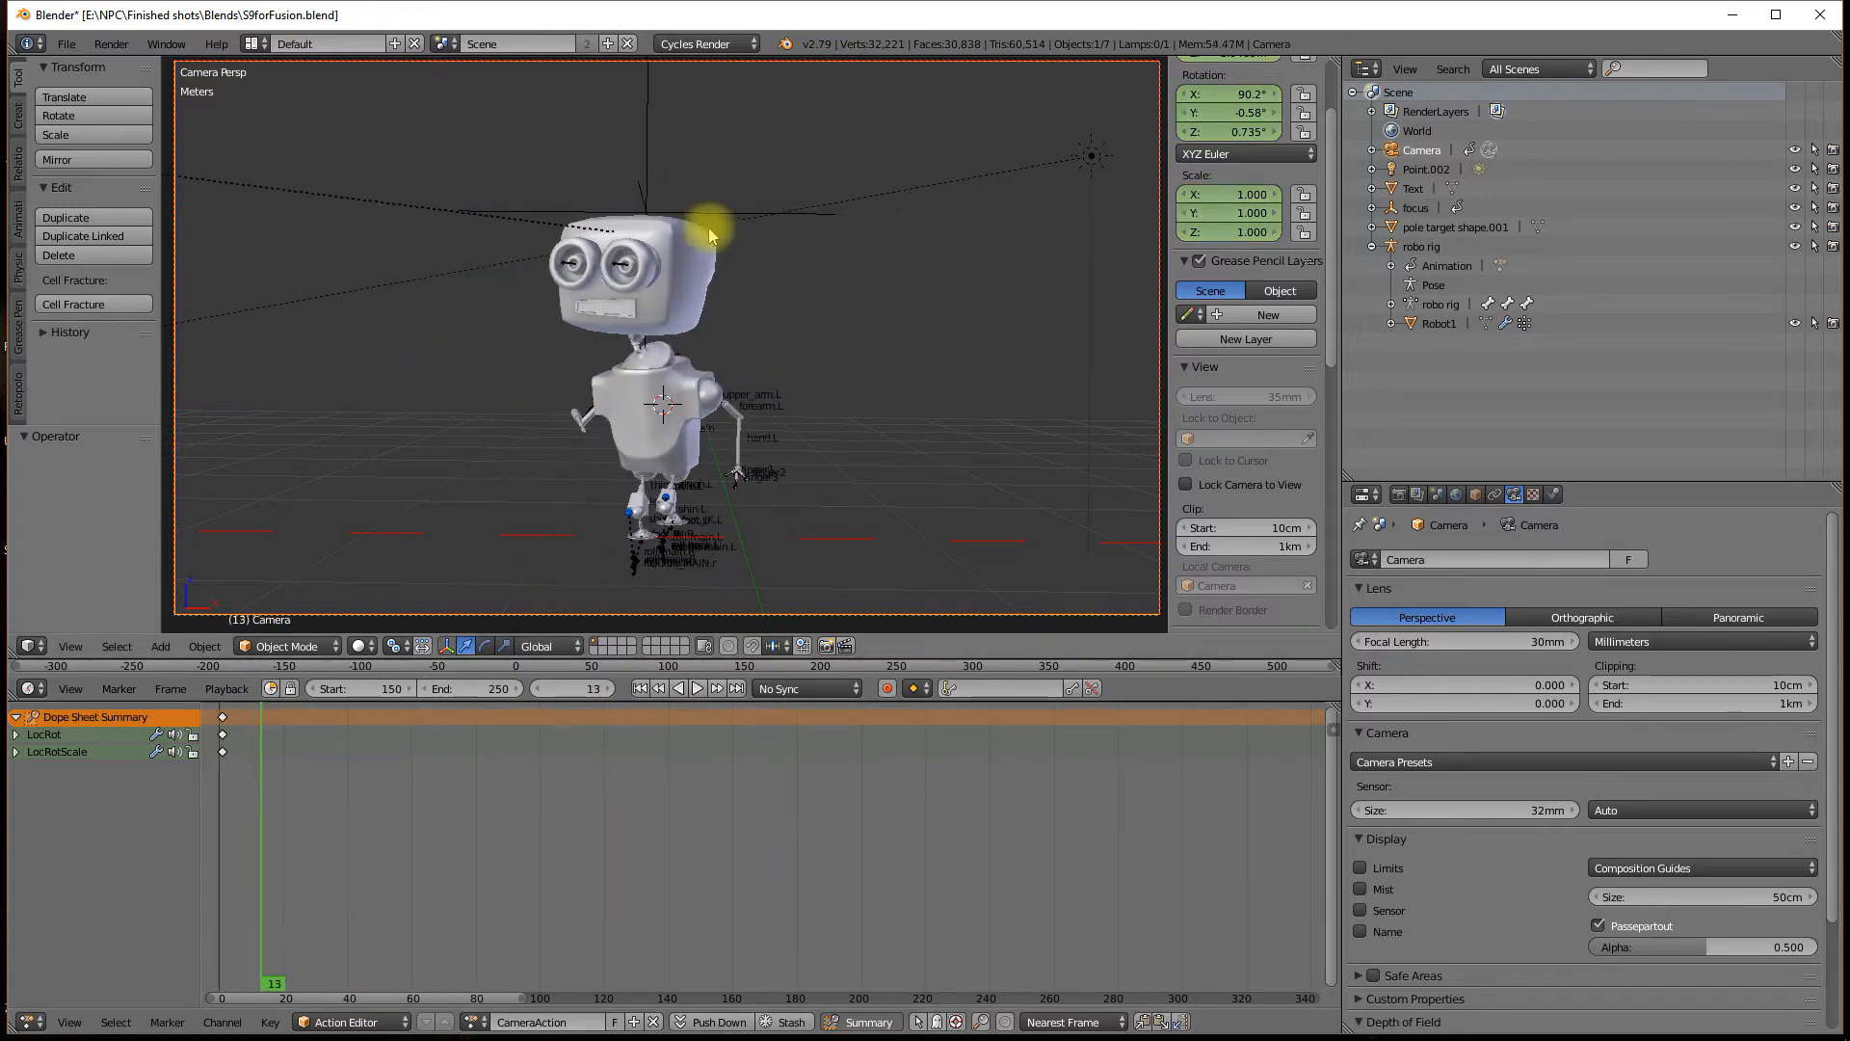
left_click(673, 246)
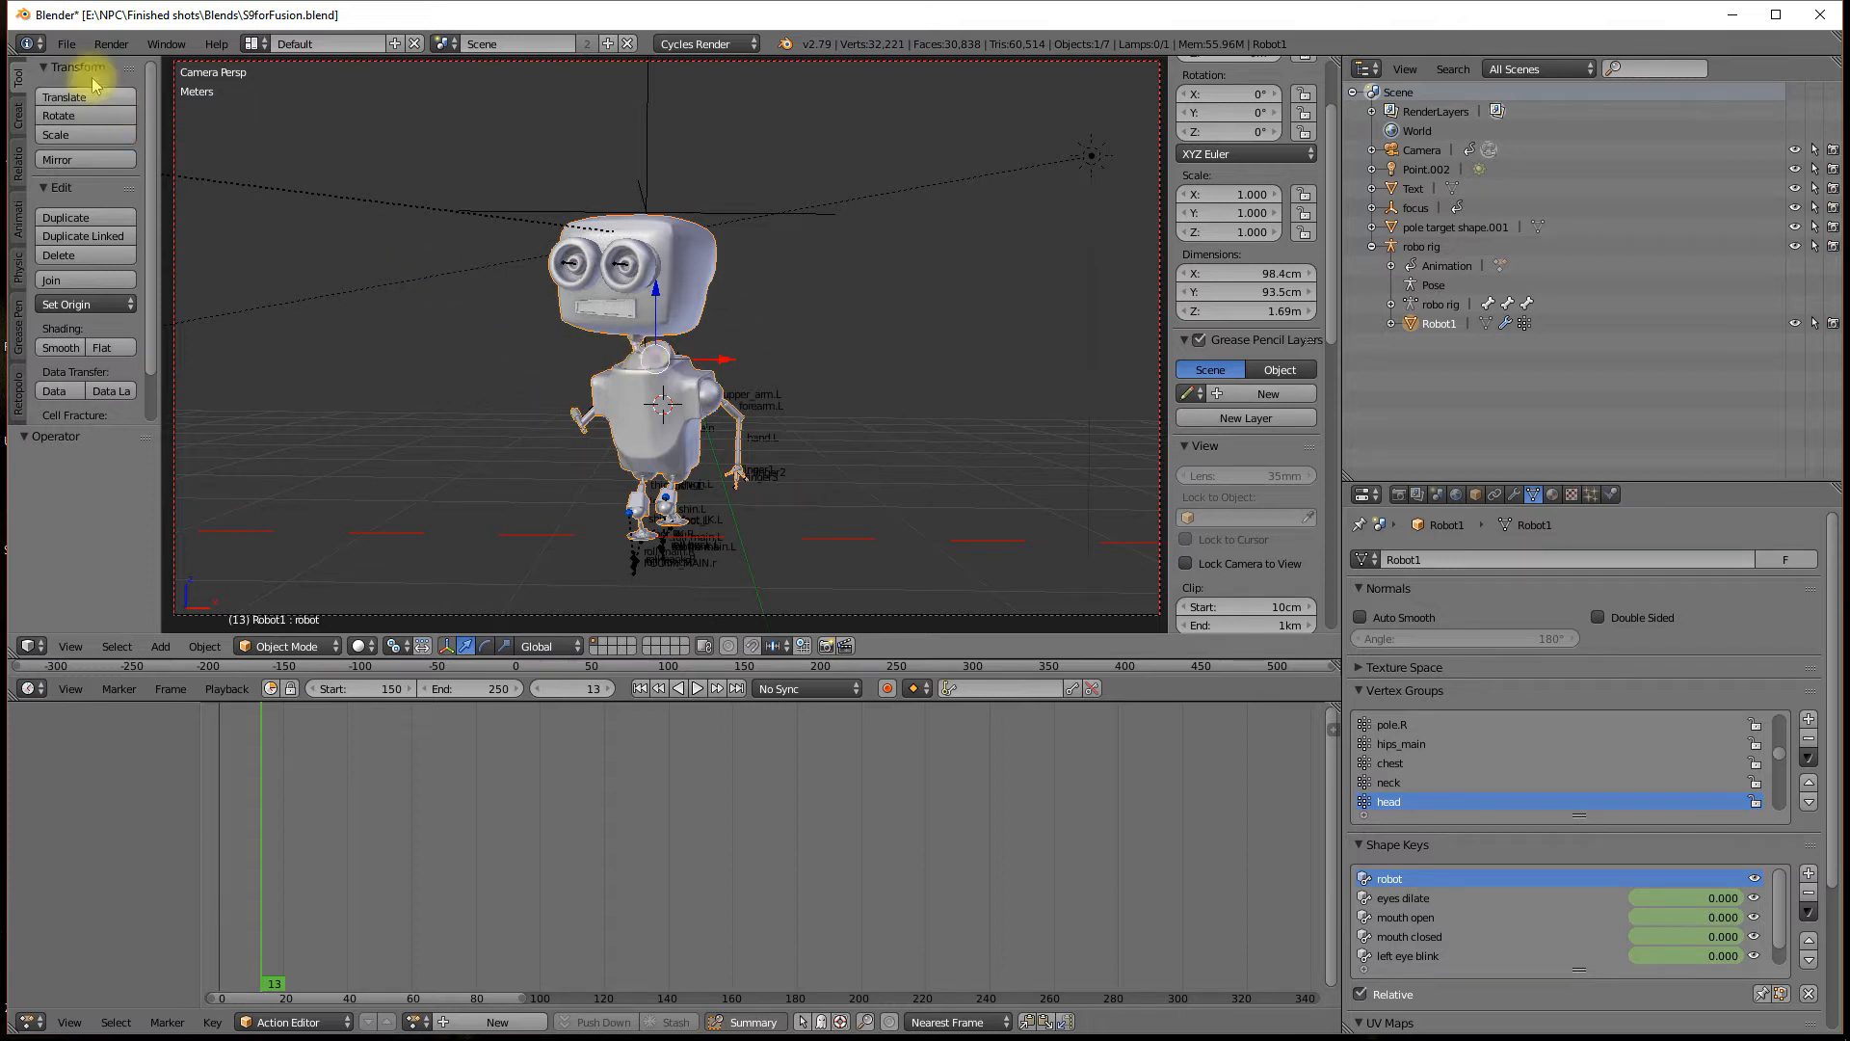
left_click(64, 45)
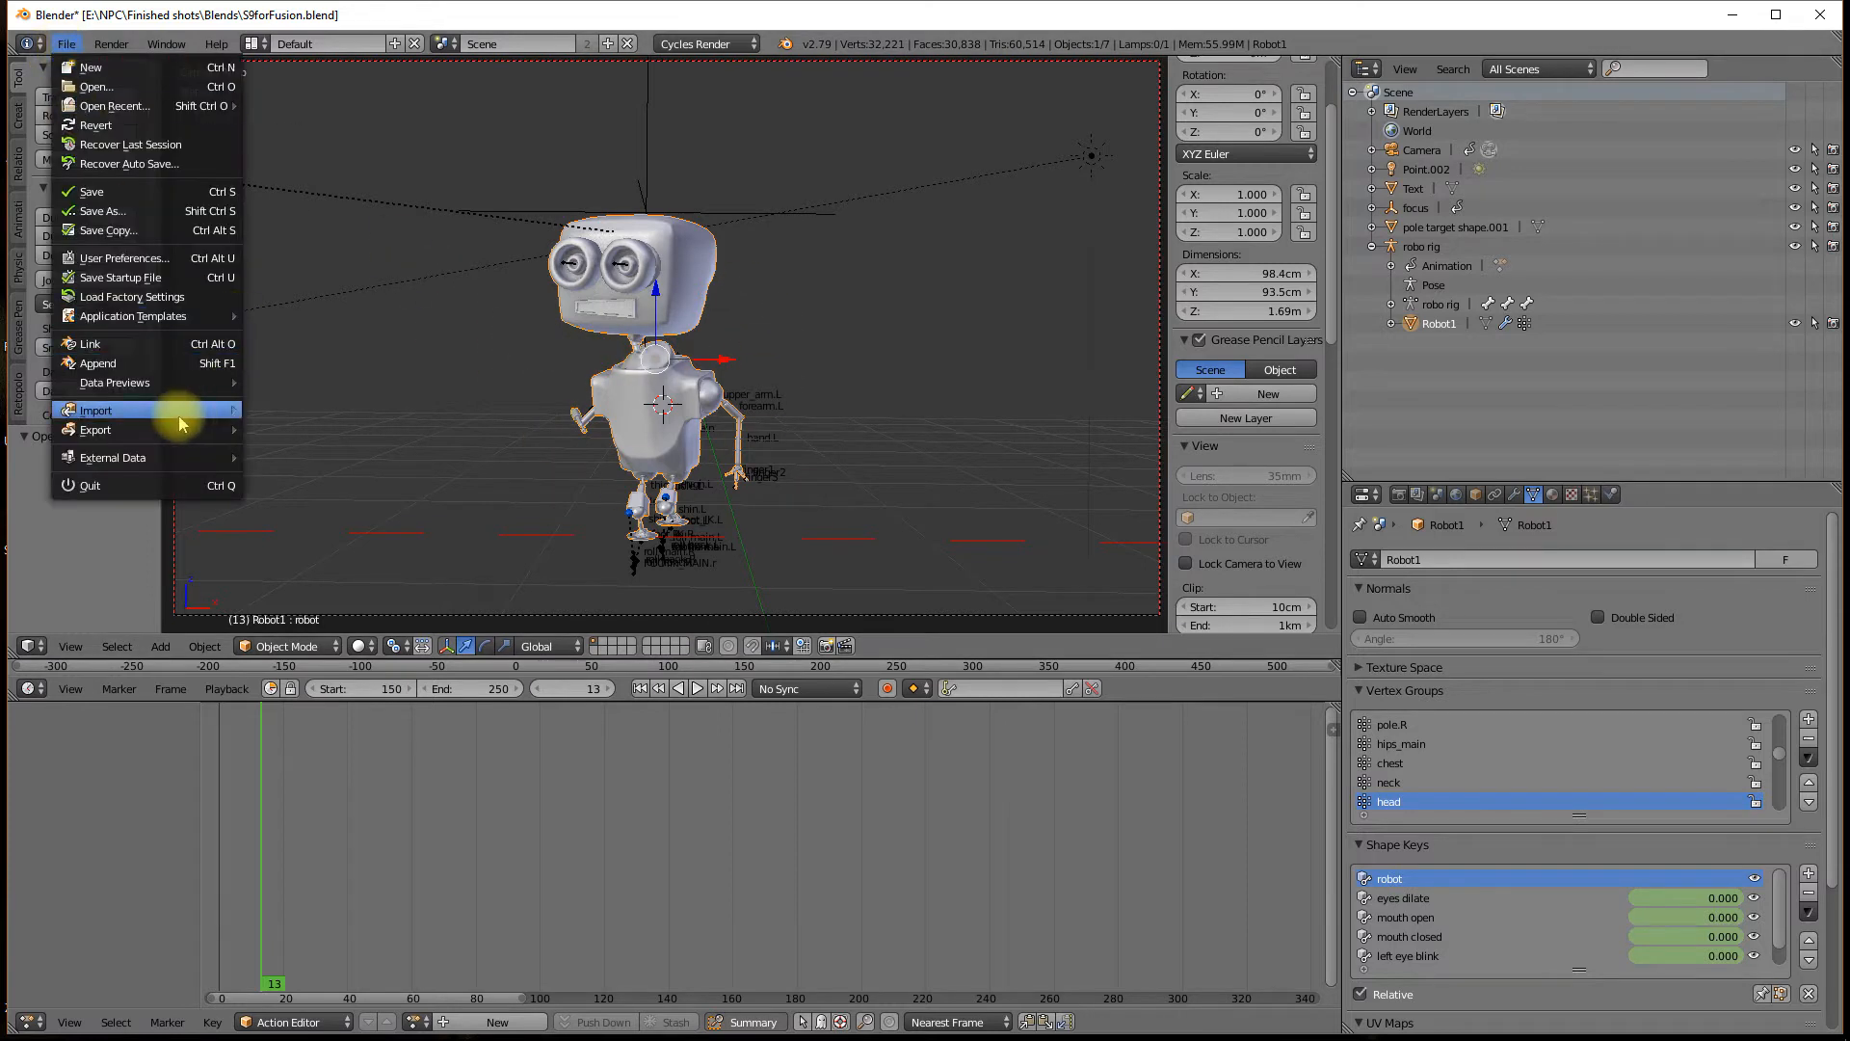
mouse_move(177, 434)
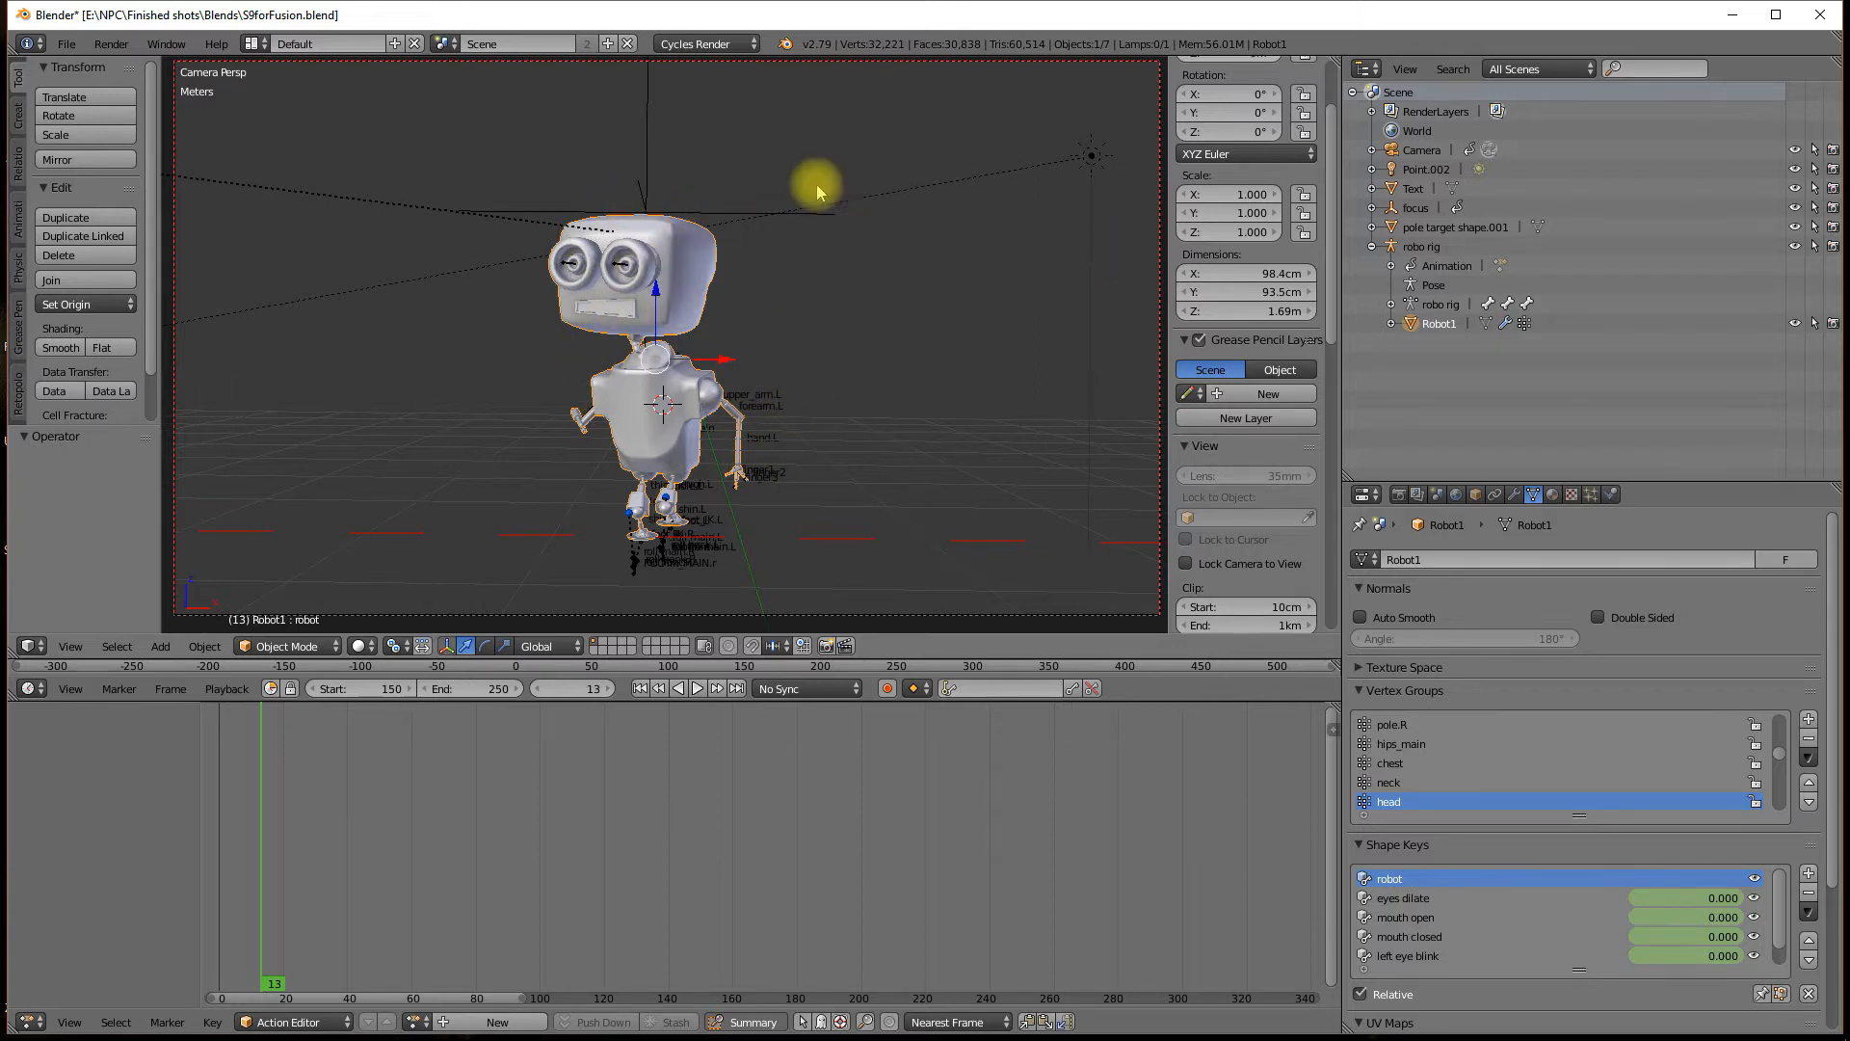
left_click(1821, 18)
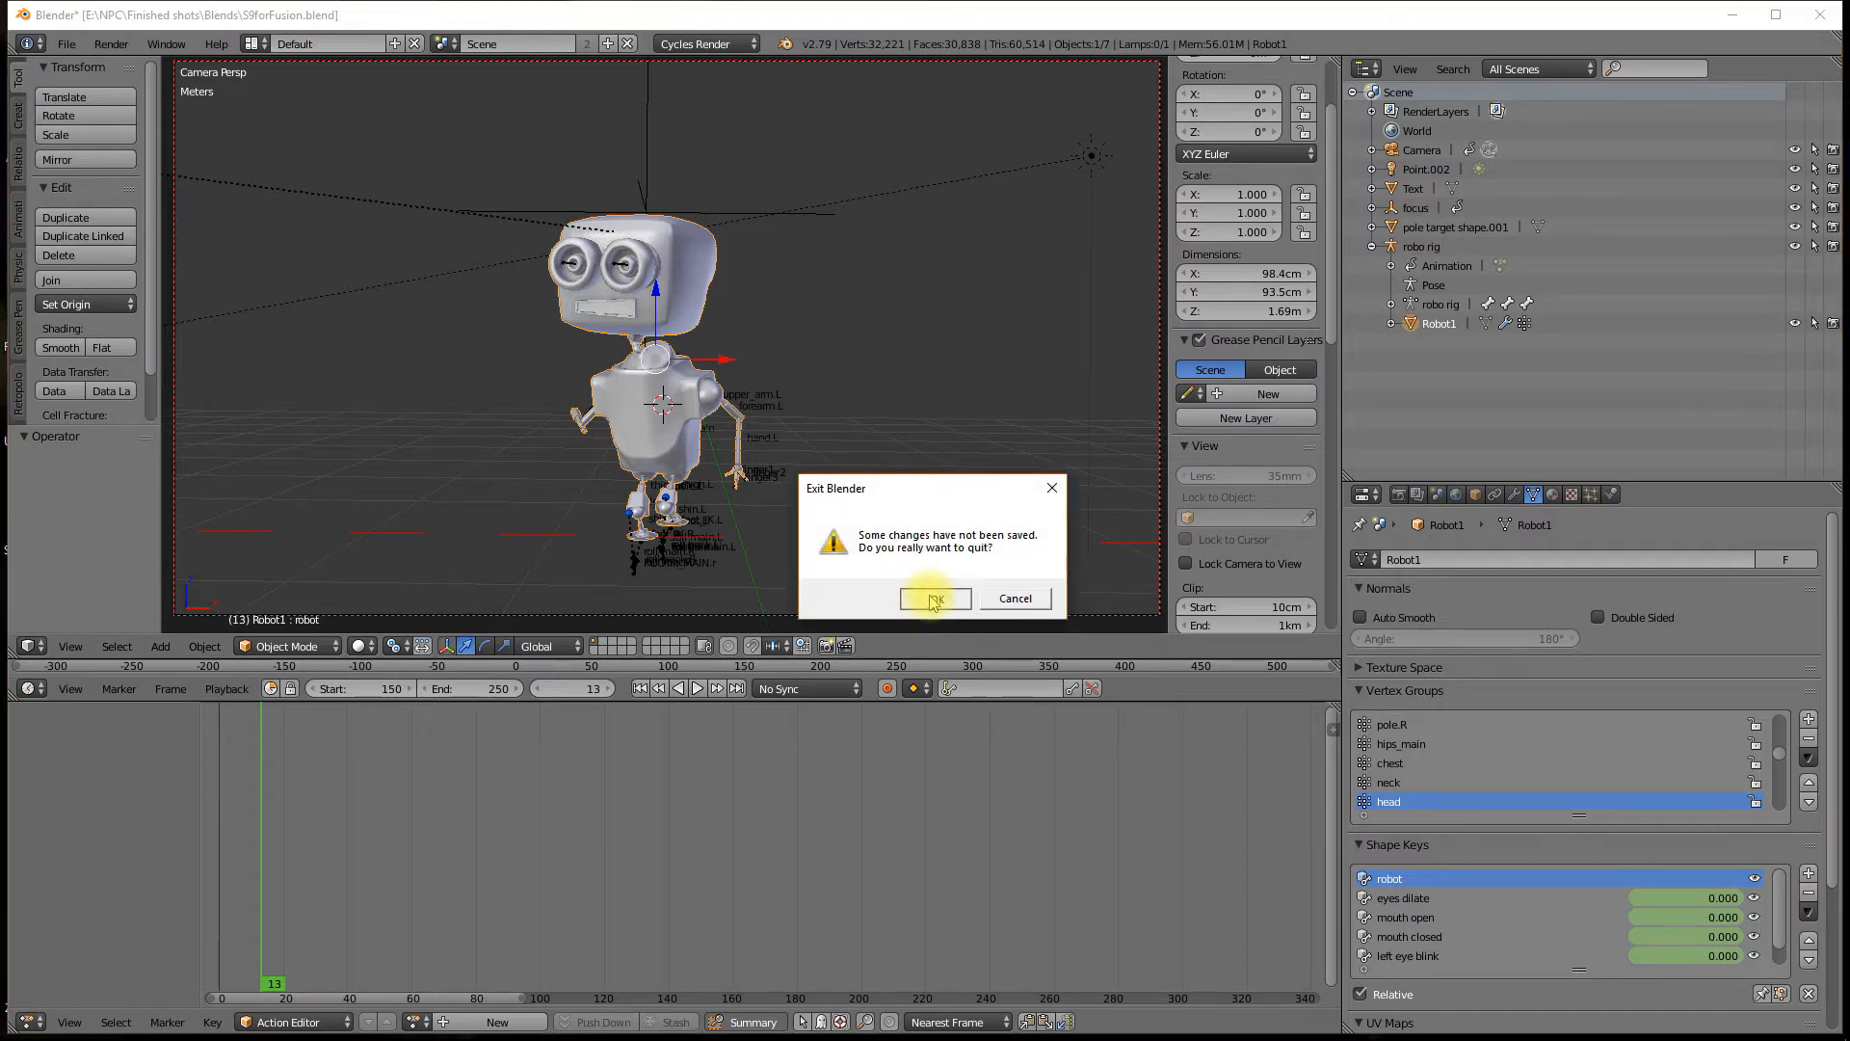
left_click(997, 605)
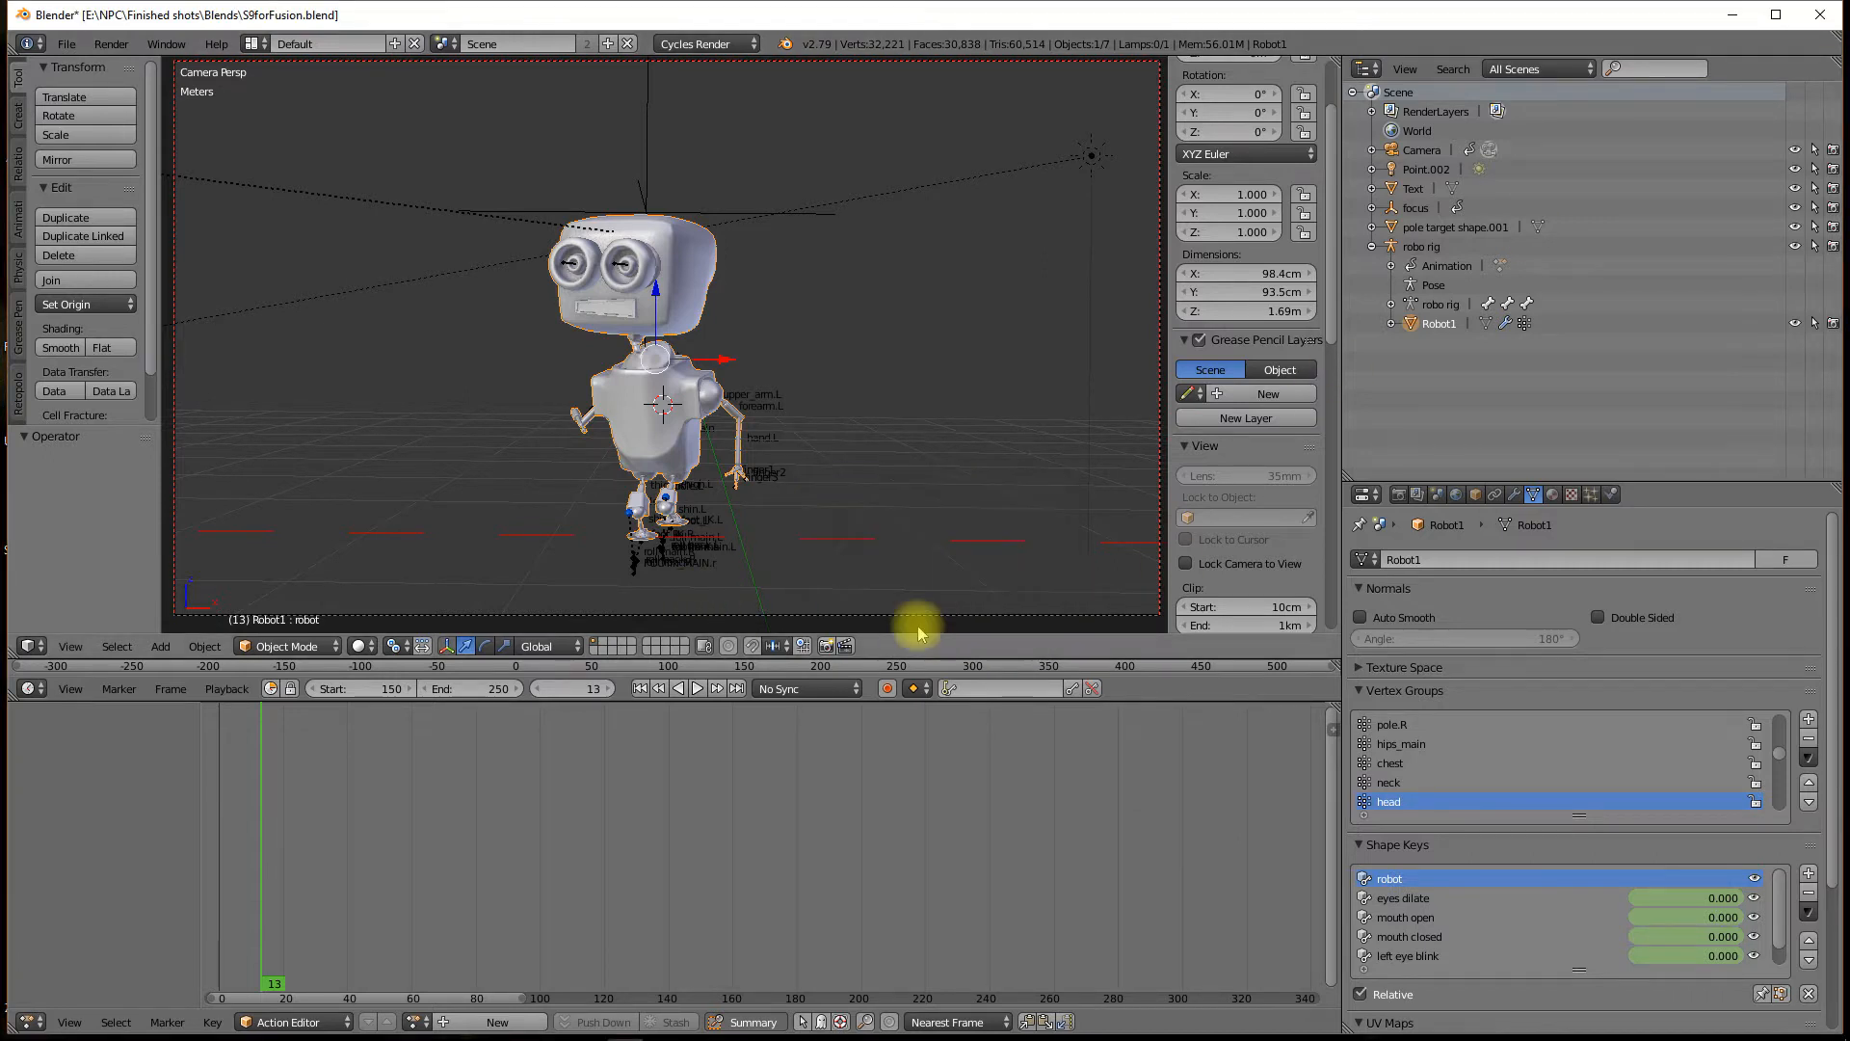
Start an Alembic export of the robot scene using the existing file walkFusion.abc in the Blends folder
left_click(64, 44)
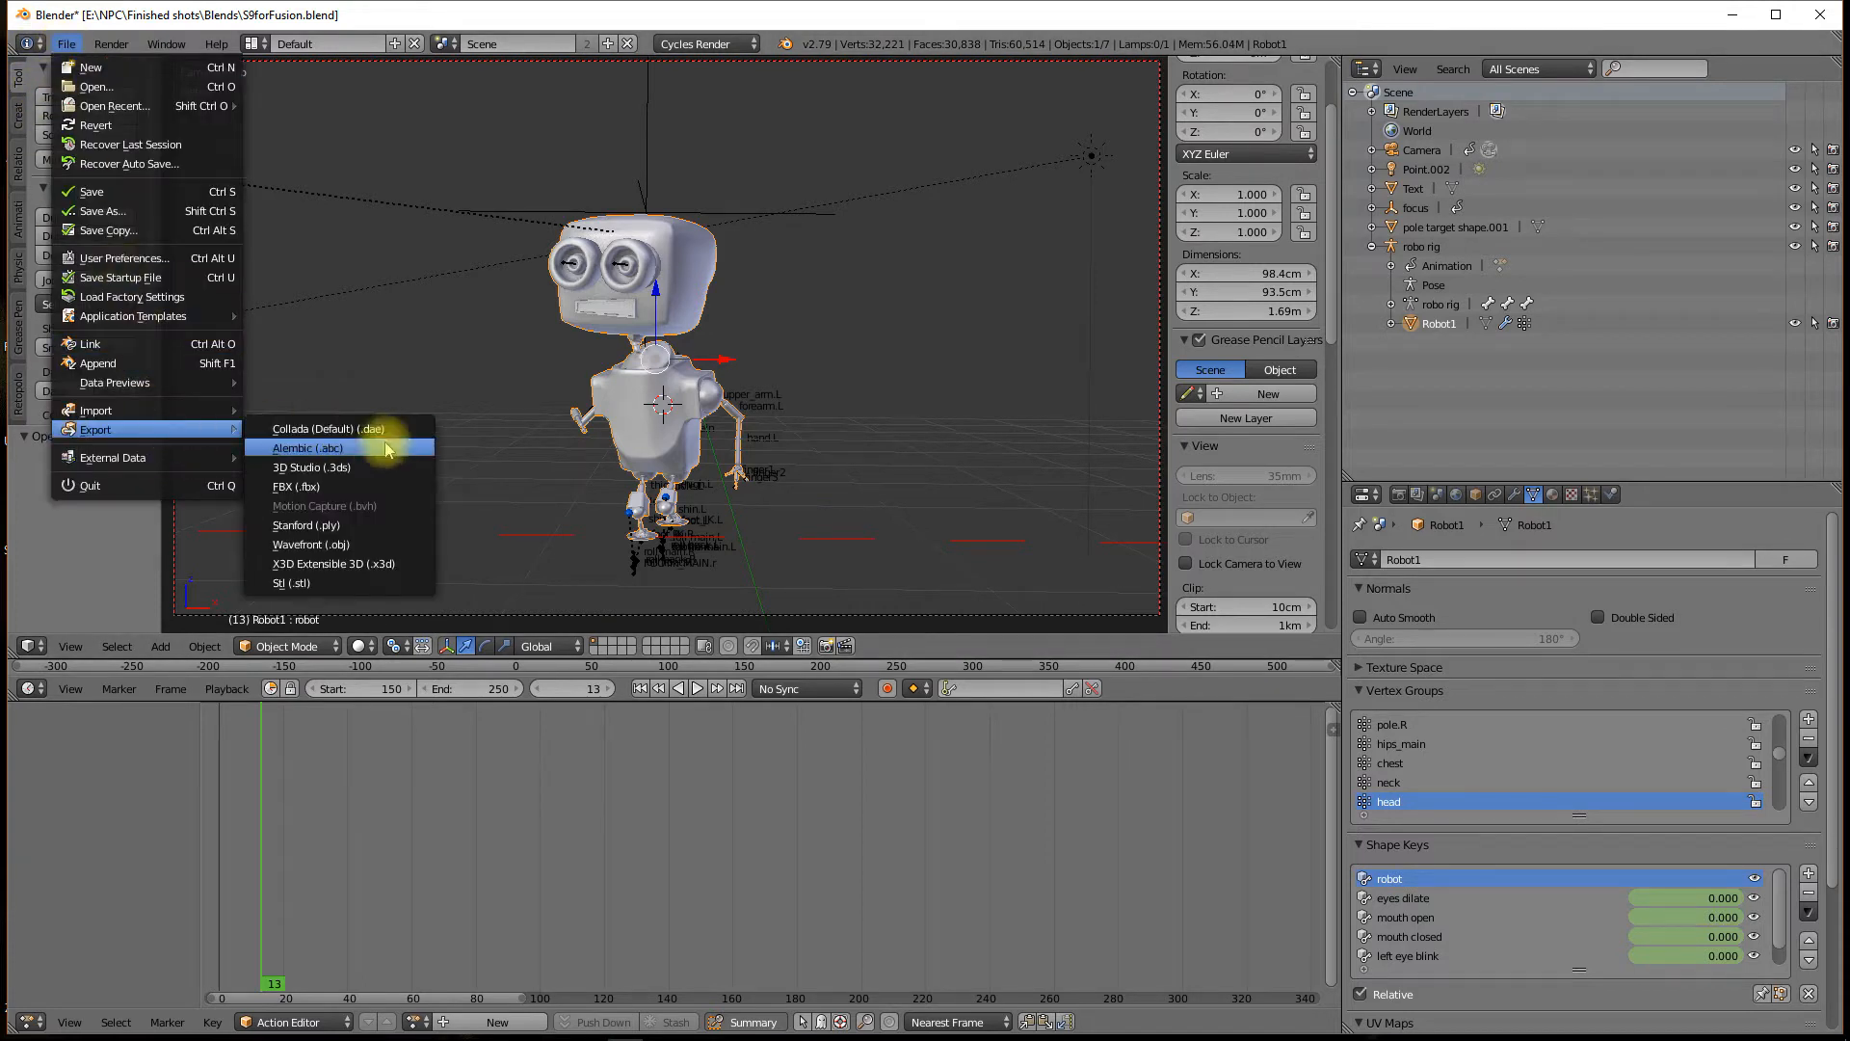
left_click(309, 448)
left_click(304, 181)
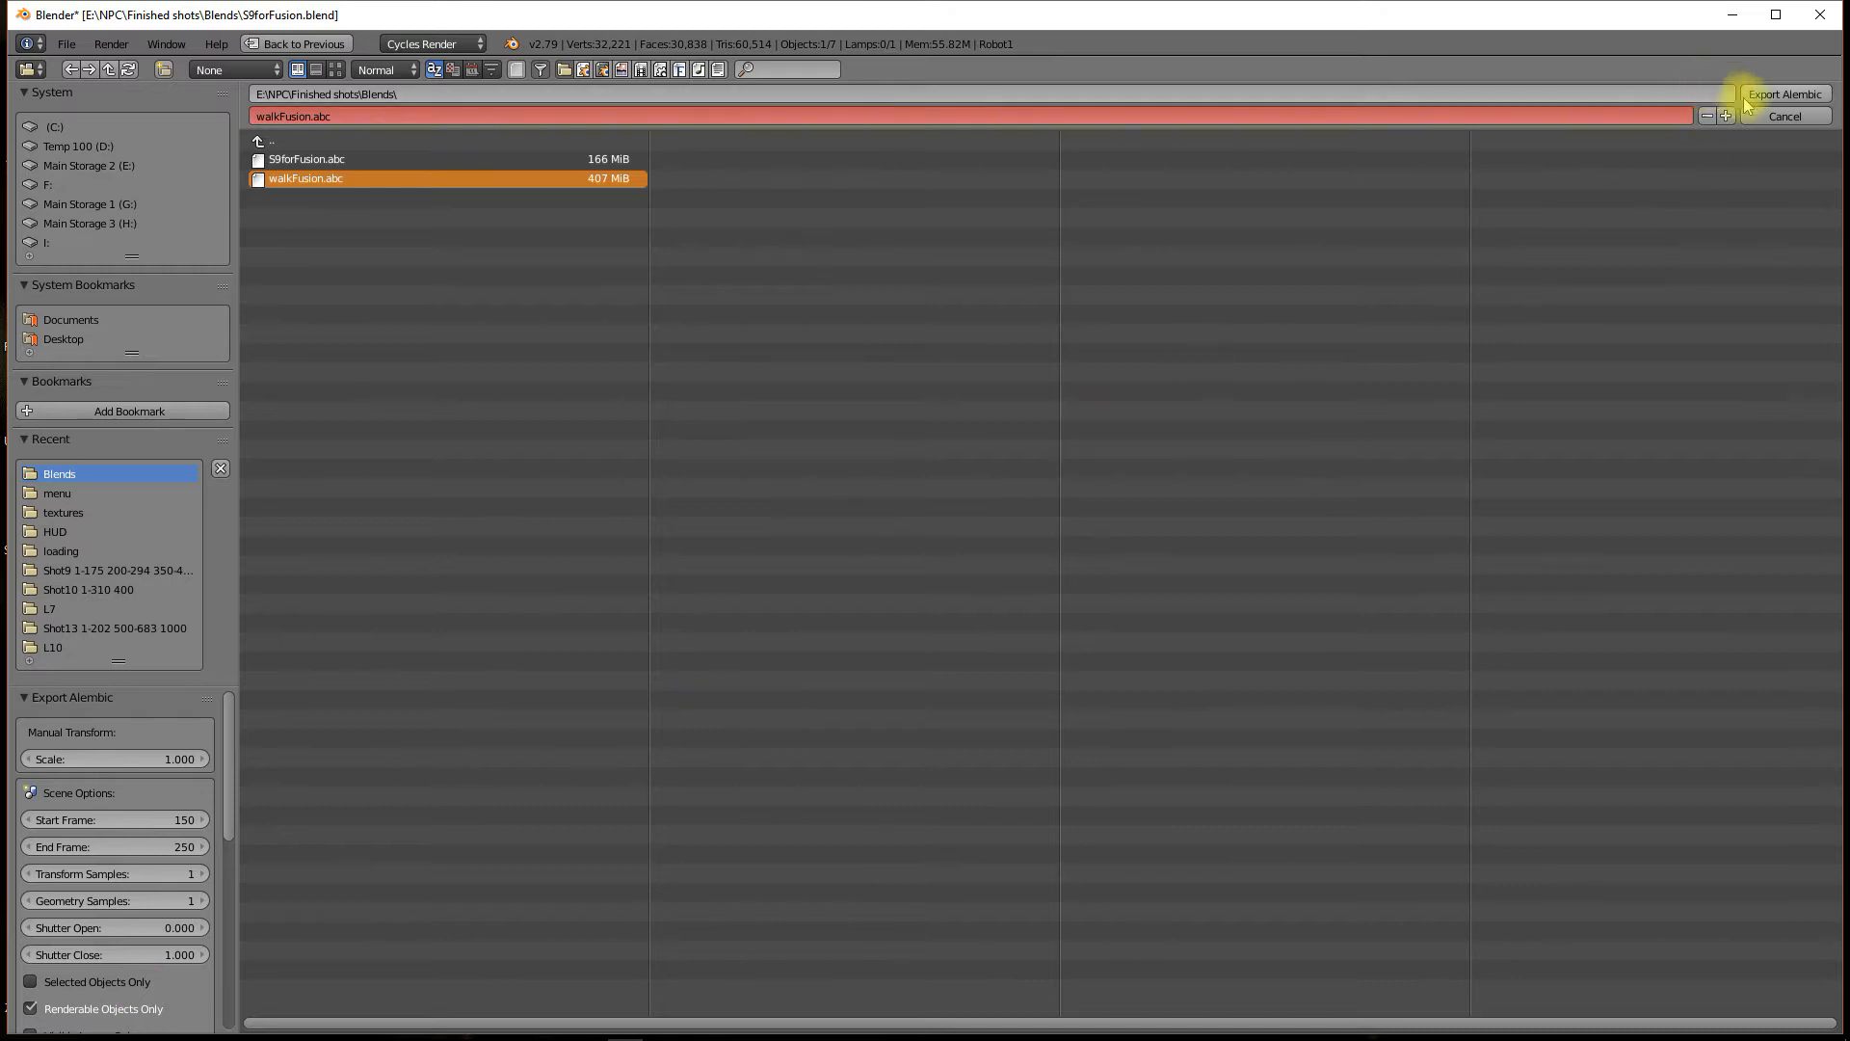
left_click(1783, 94)
Quit Blender without saving the scene changes and switch to Fusion Studio
left_click(1819, 15)
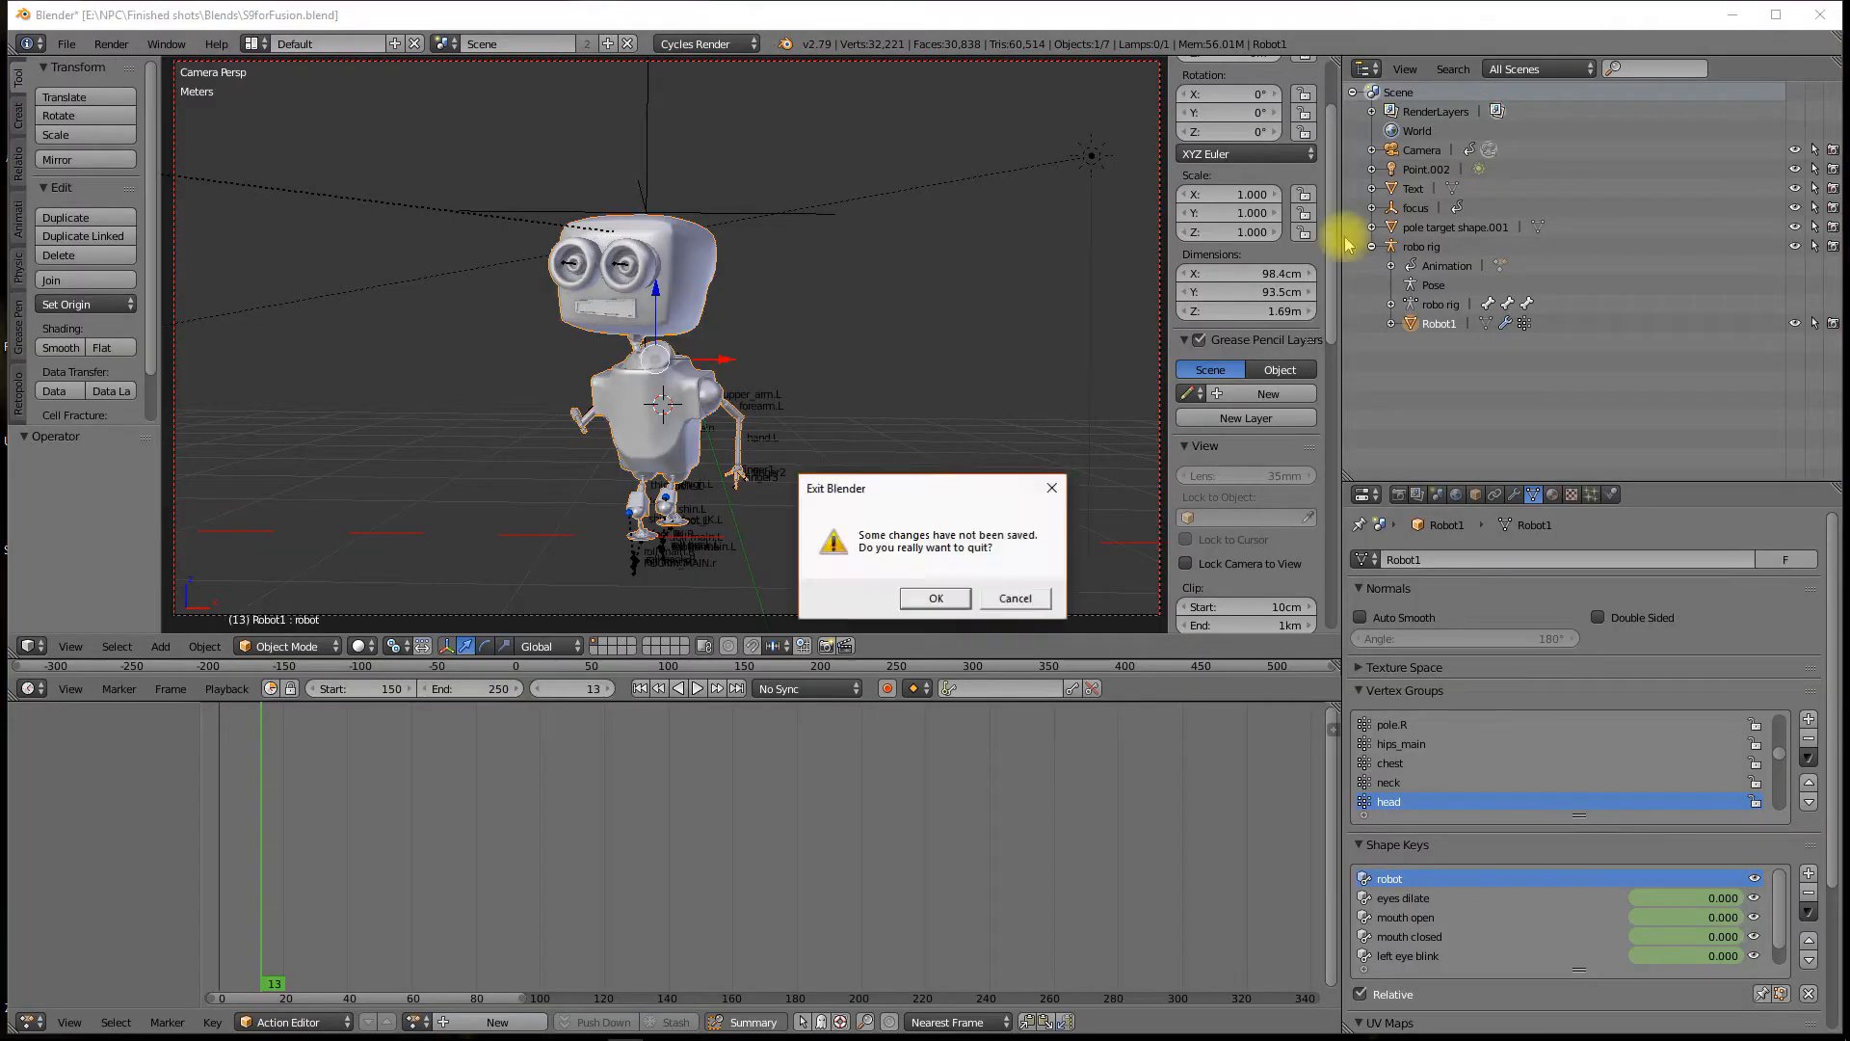
left_click(923, 601)
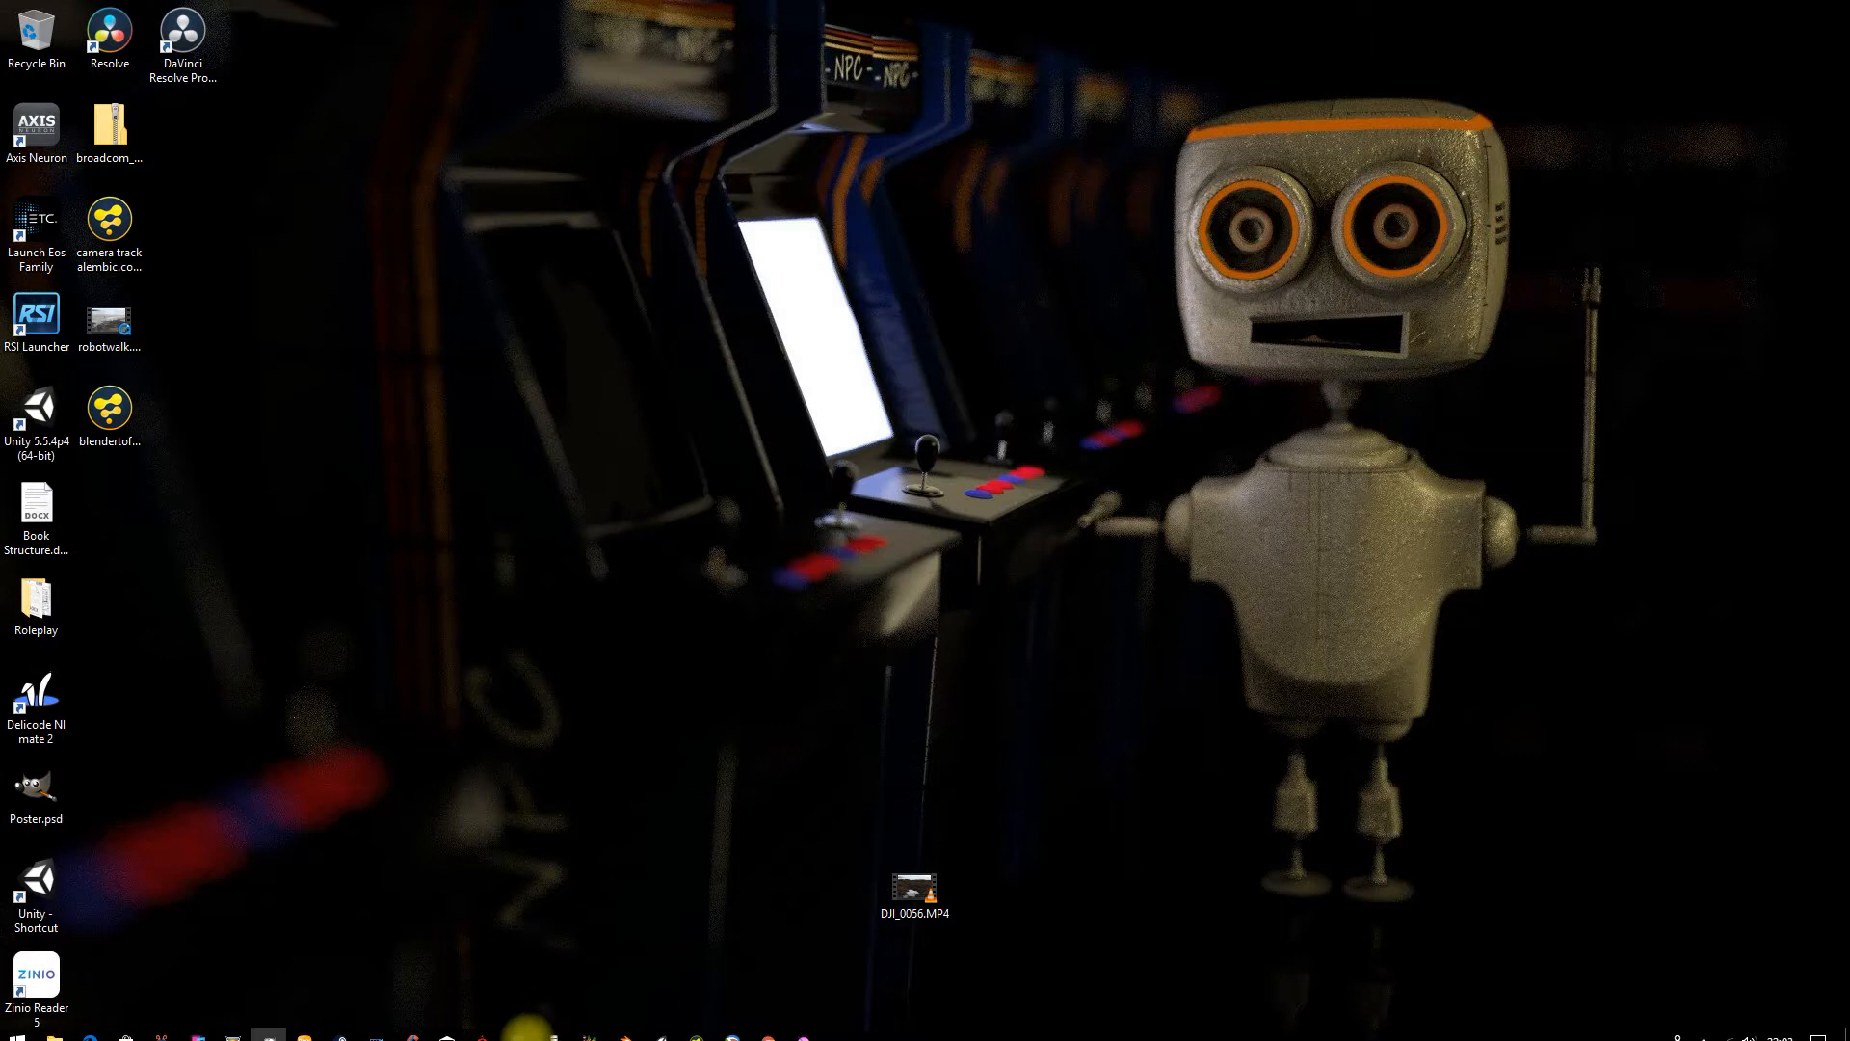
left_click(696, 1026)
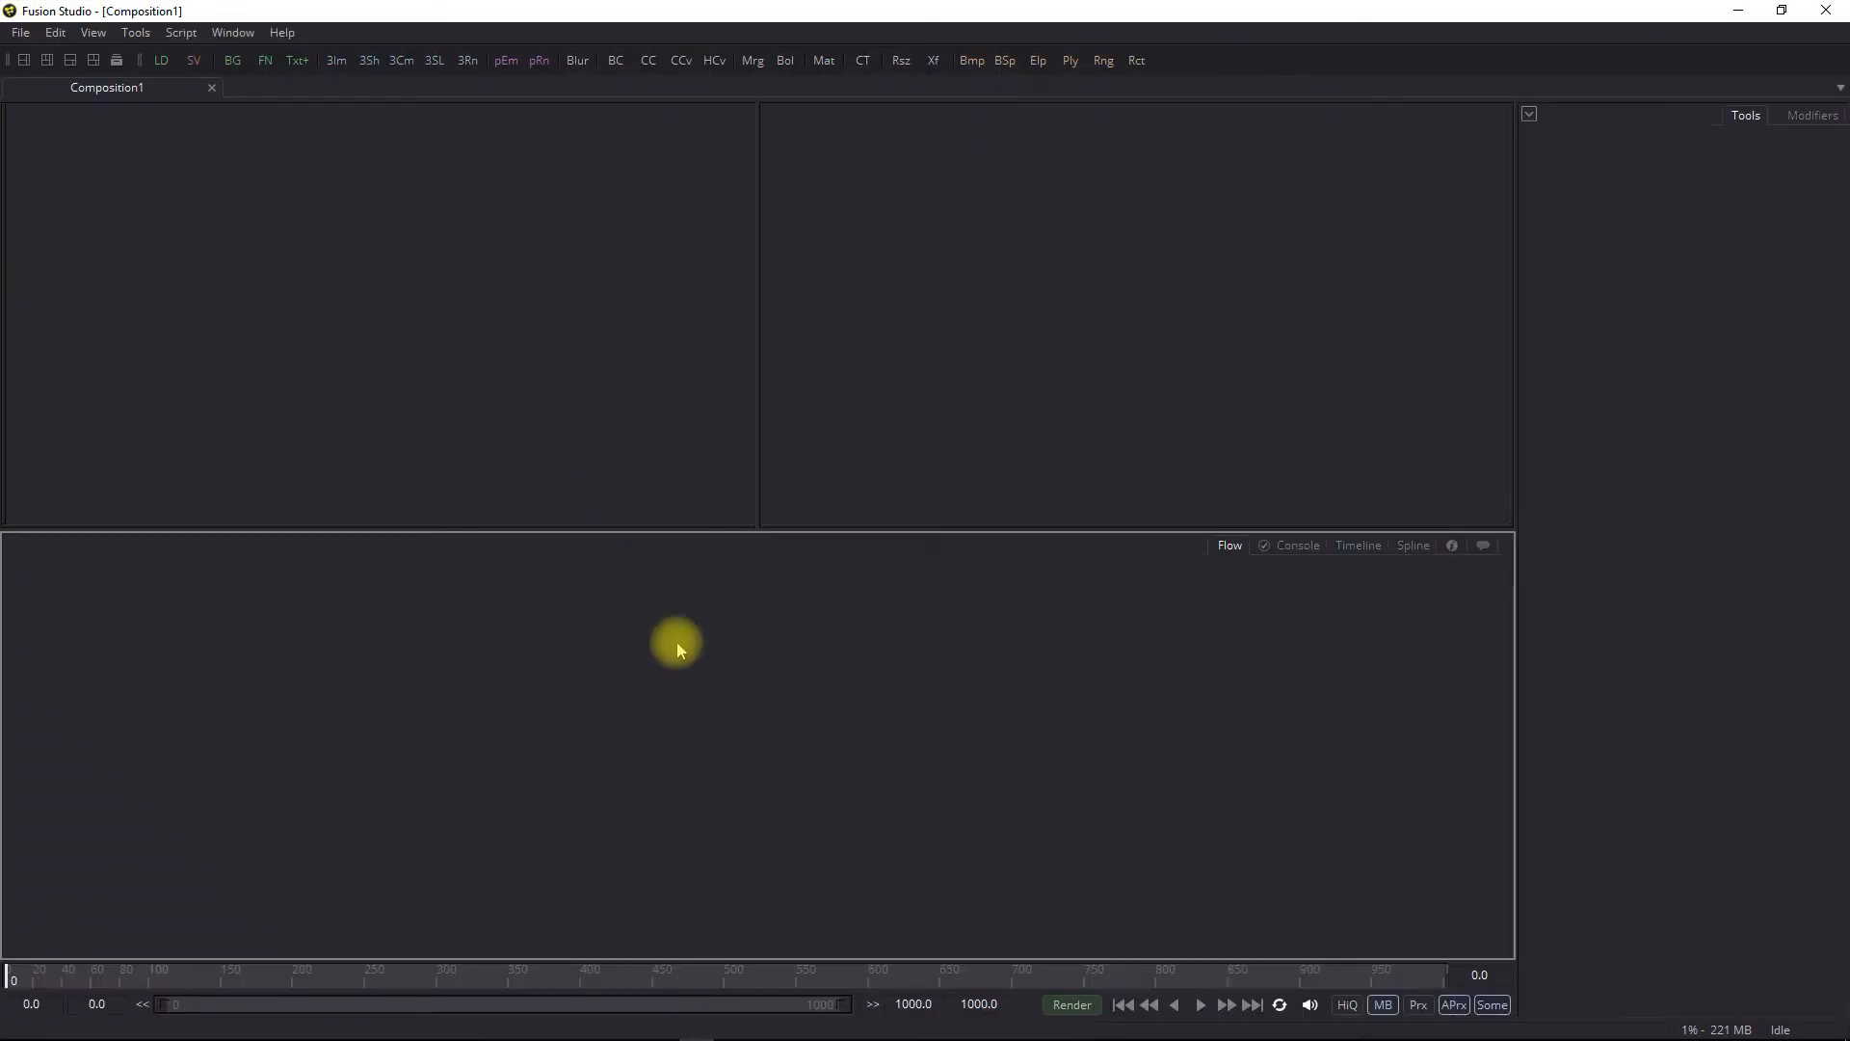
Add a Loader tool to the empty flow and load DJI_0056.MP4 from the Desktop
right_click(479, 657)
mouse_move(612, 665)
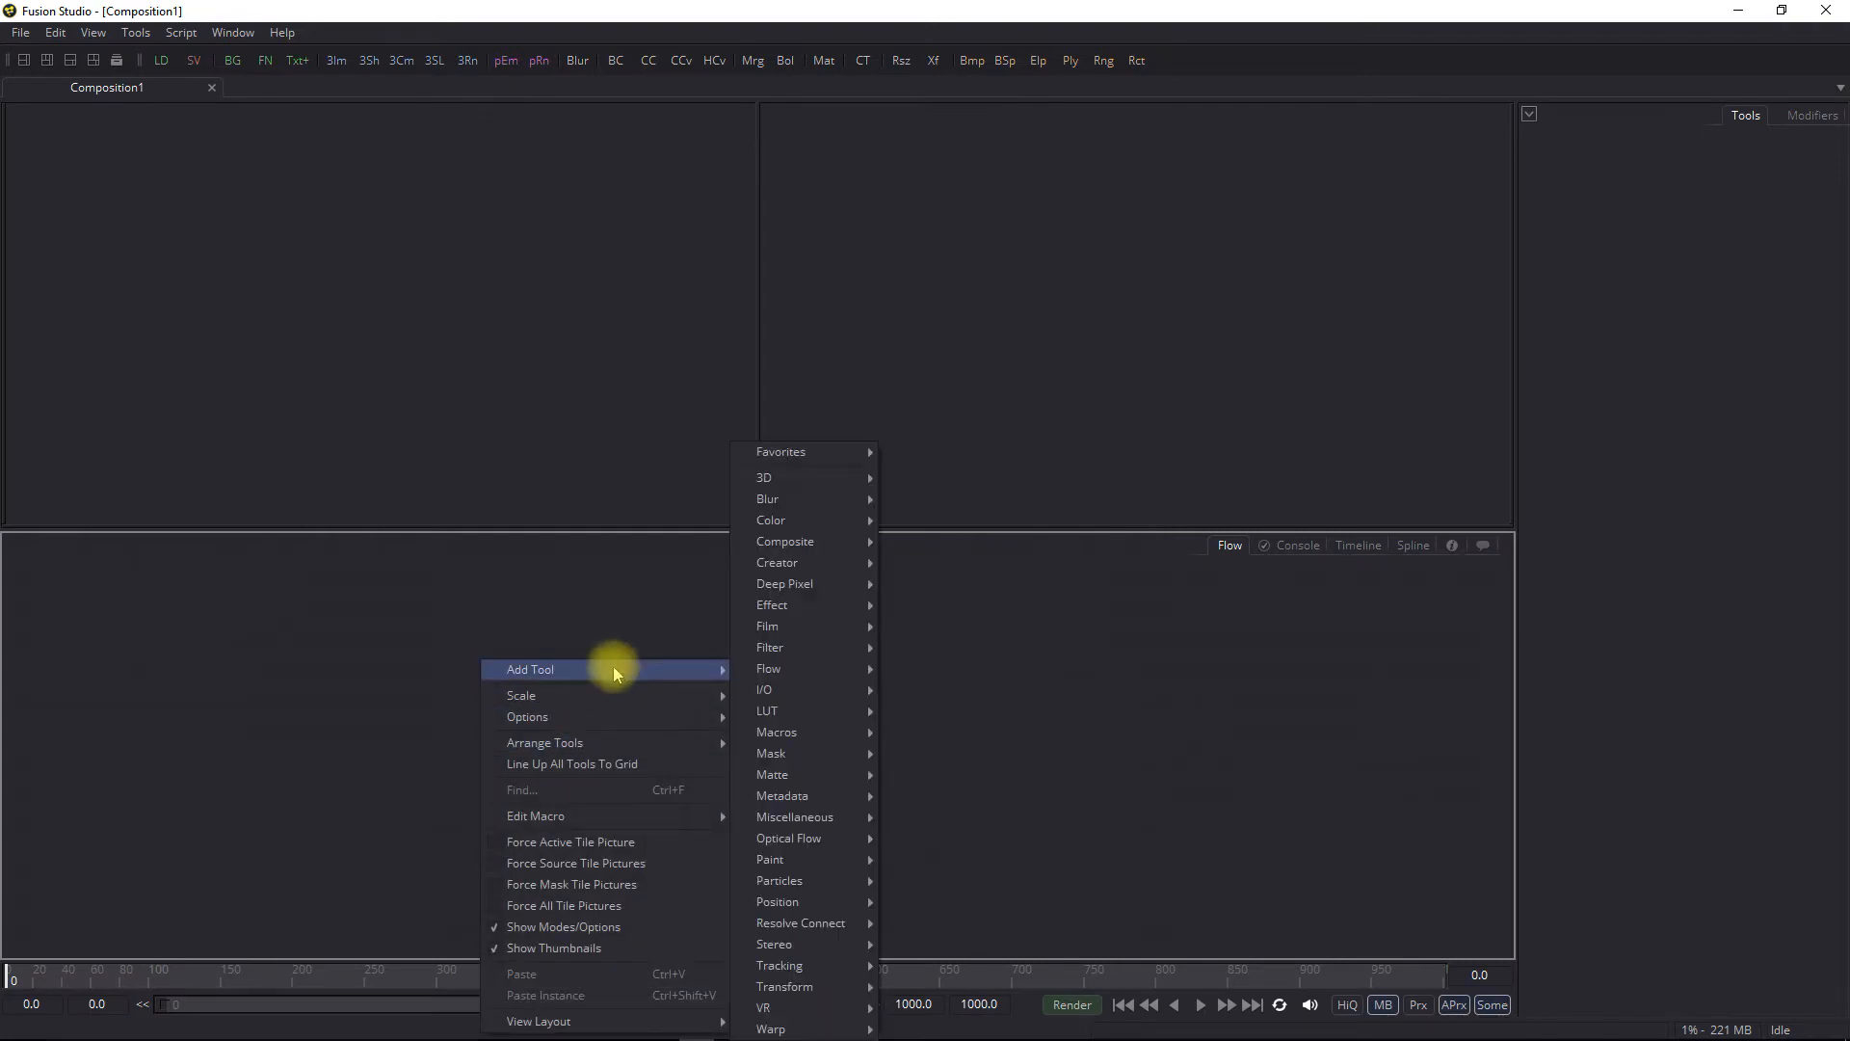
mouse_move(855, 698)
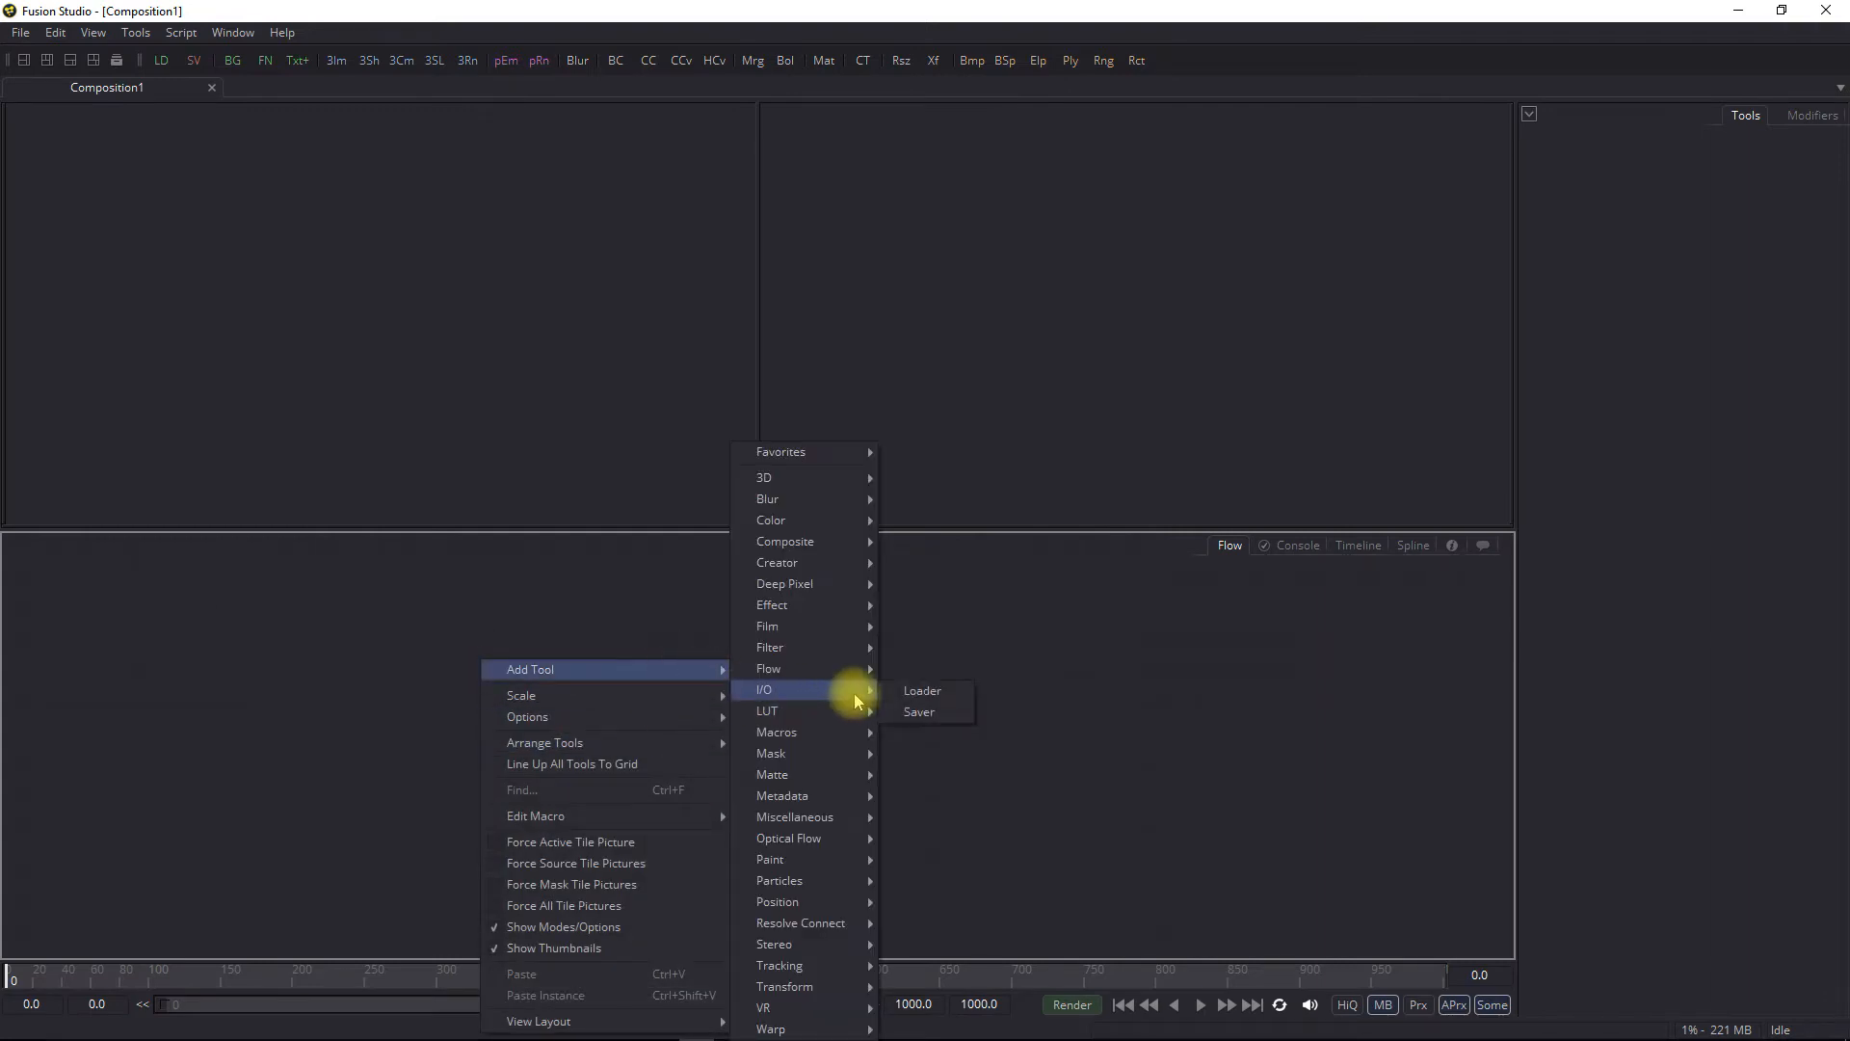
left_click(920, 690)
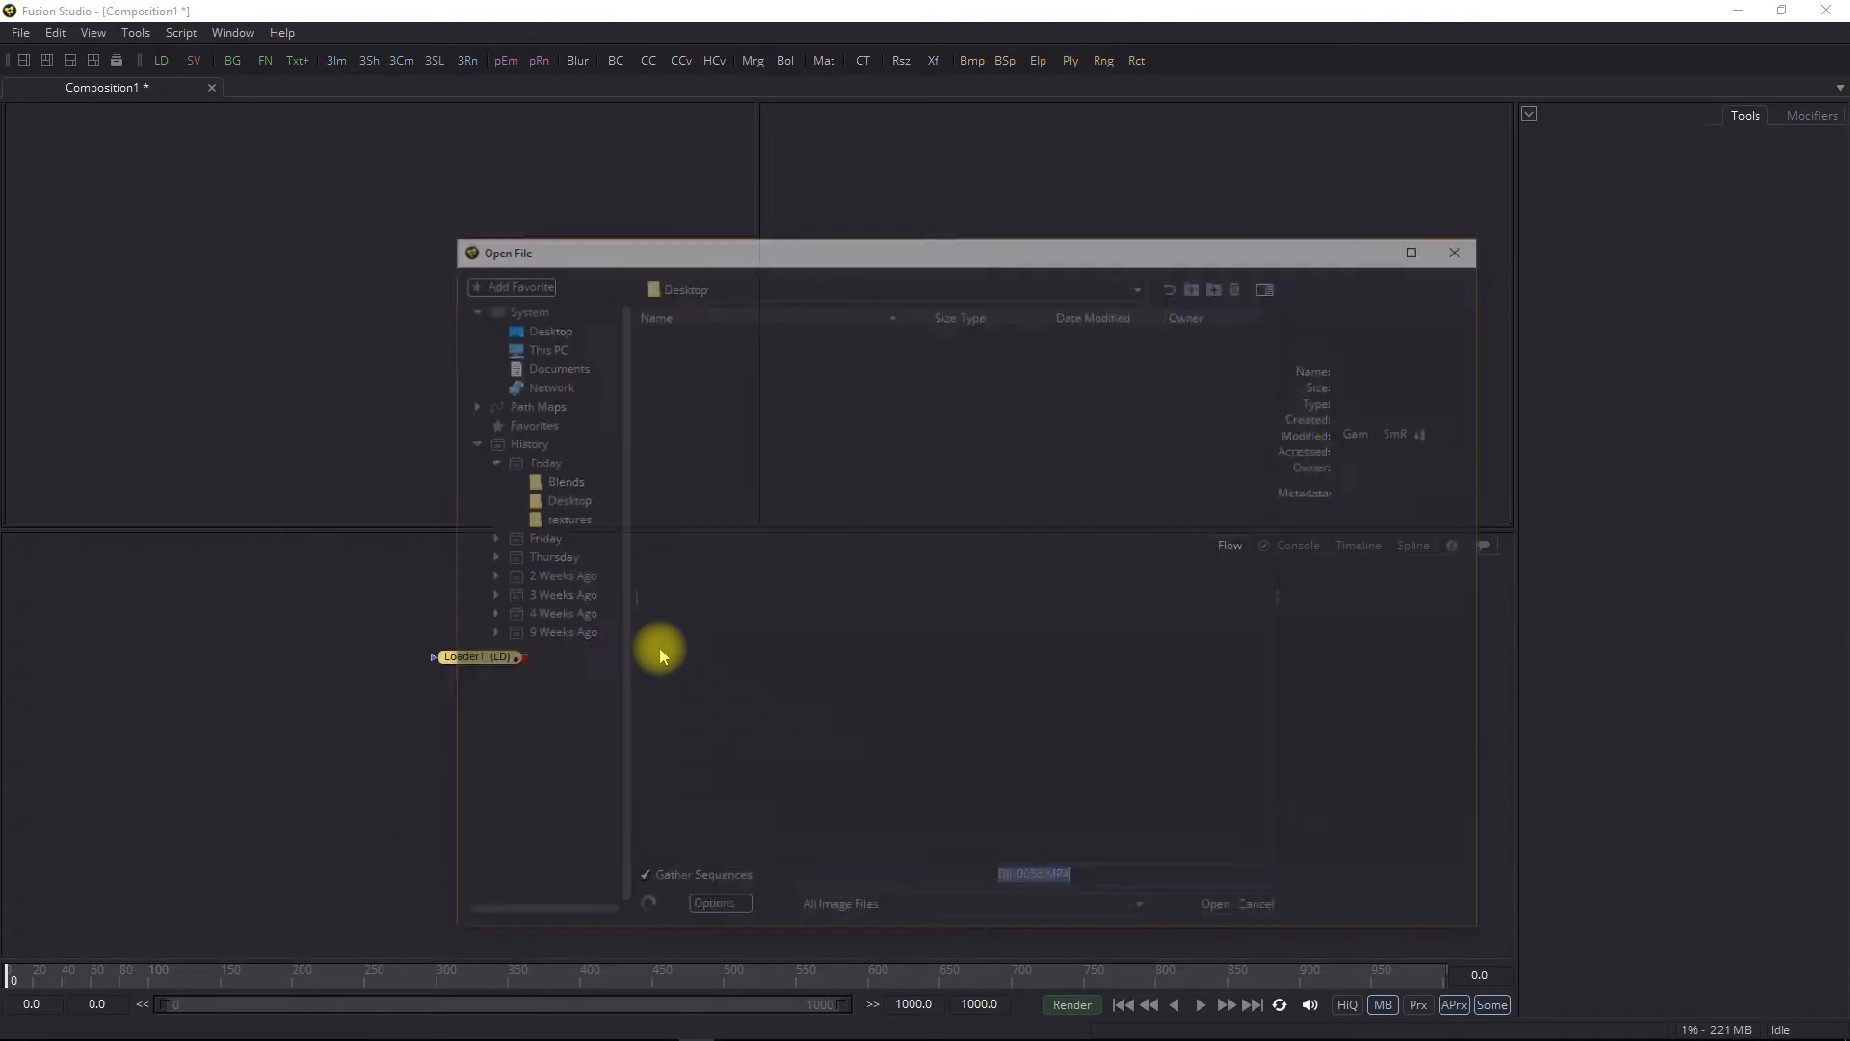
left_click(691, 353)
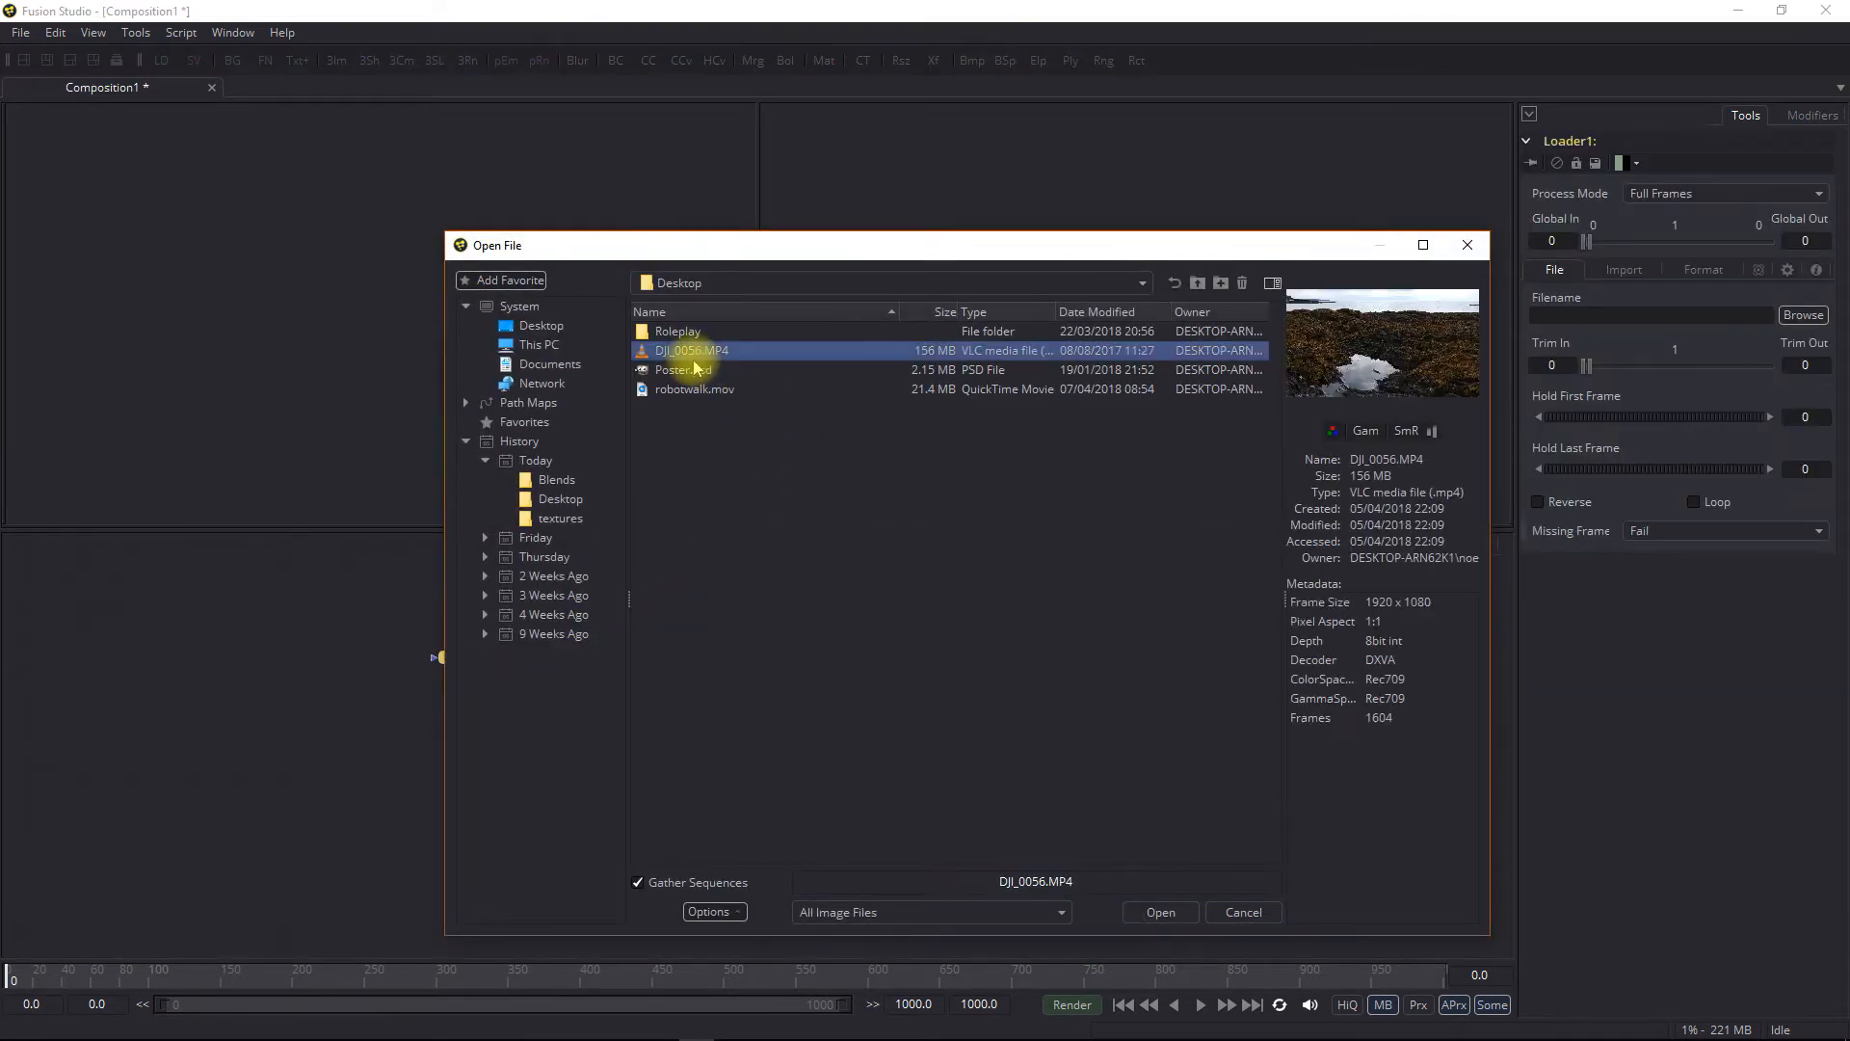
left_click(1160, 911)
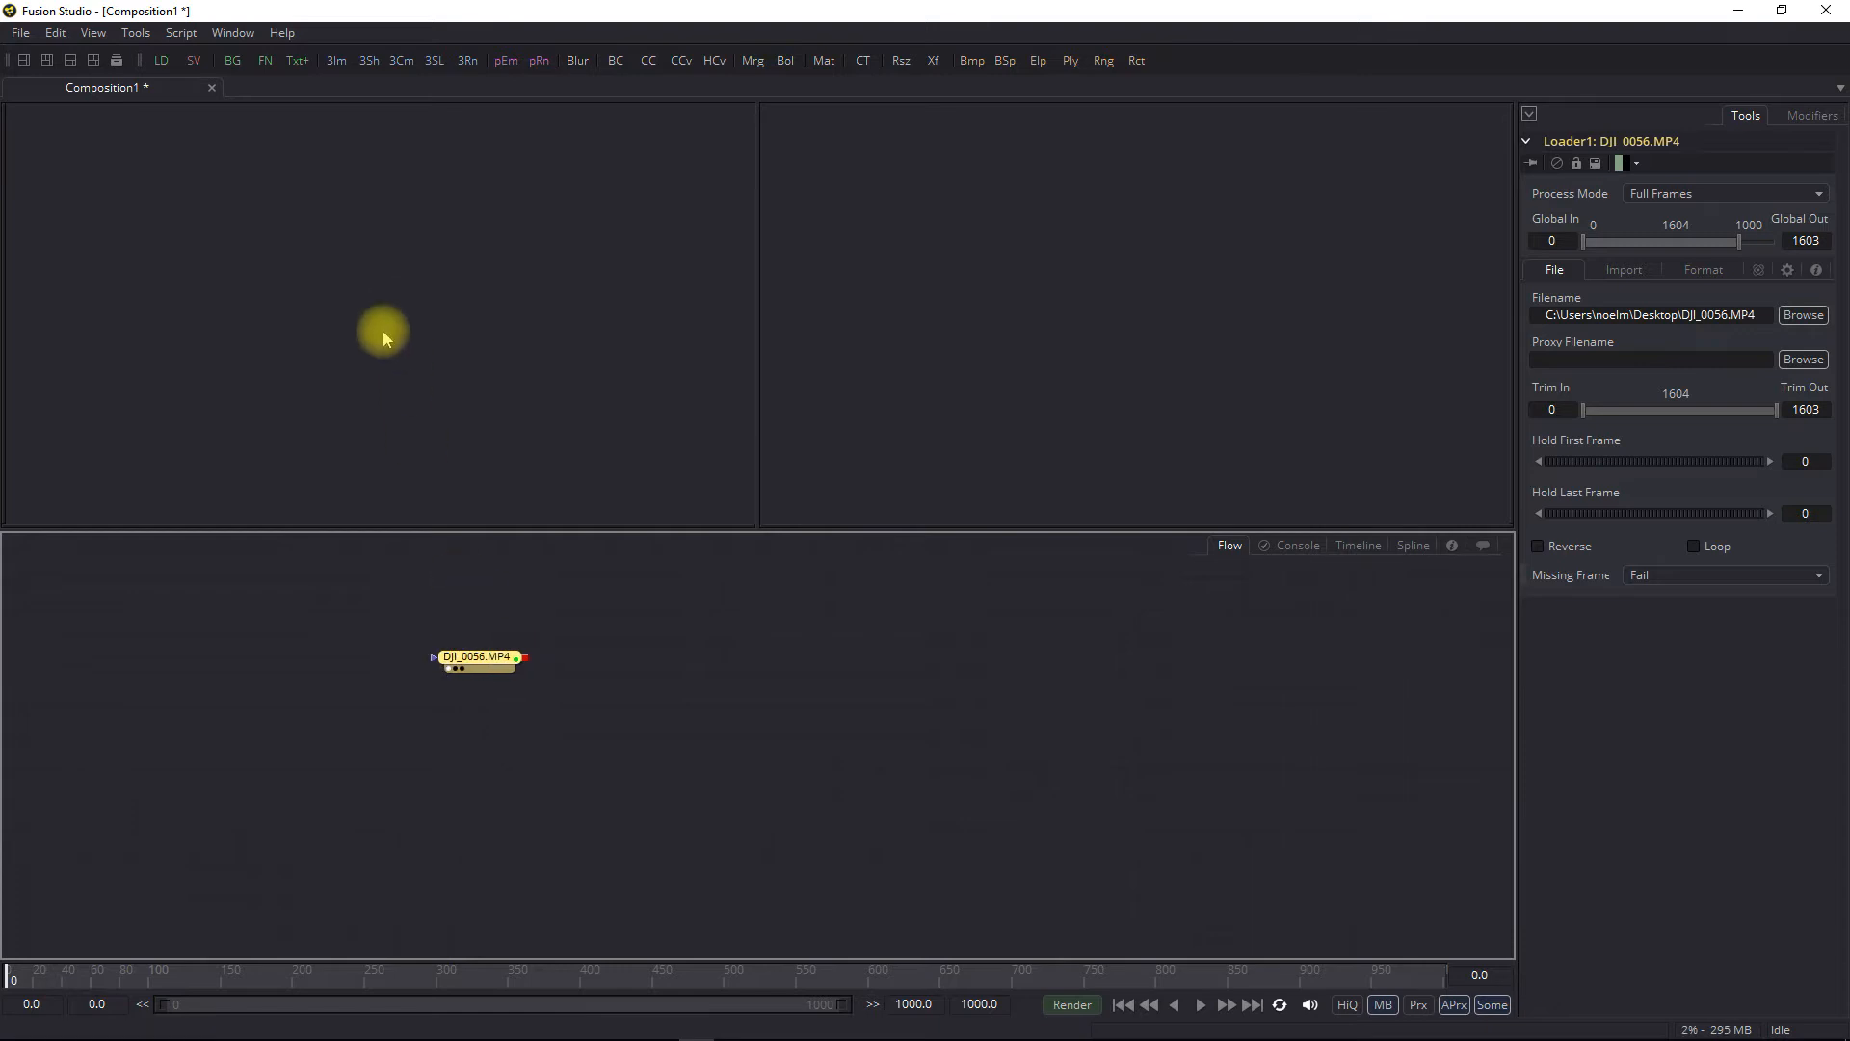
Fit the DJI_0056.MP4 footage to the first viewer and scrub to about frame 869
left_click(73, 498)
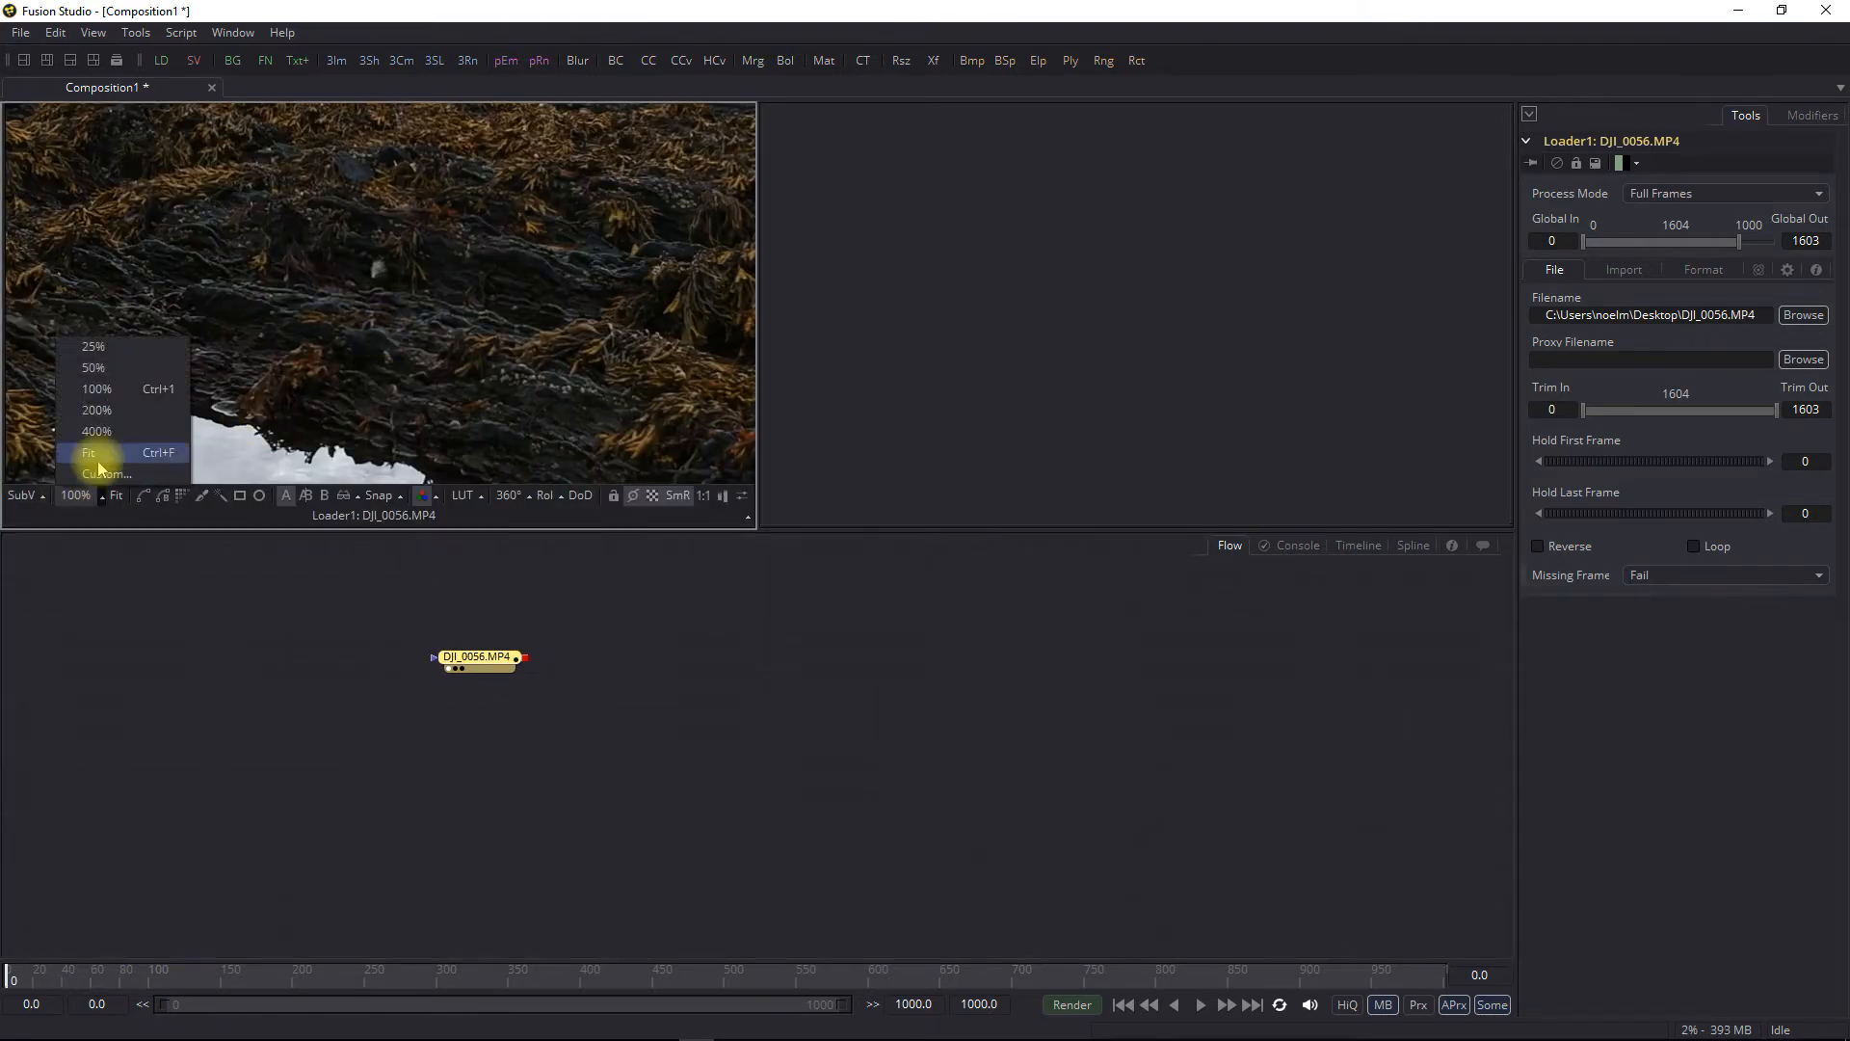
left_click(99, 454)
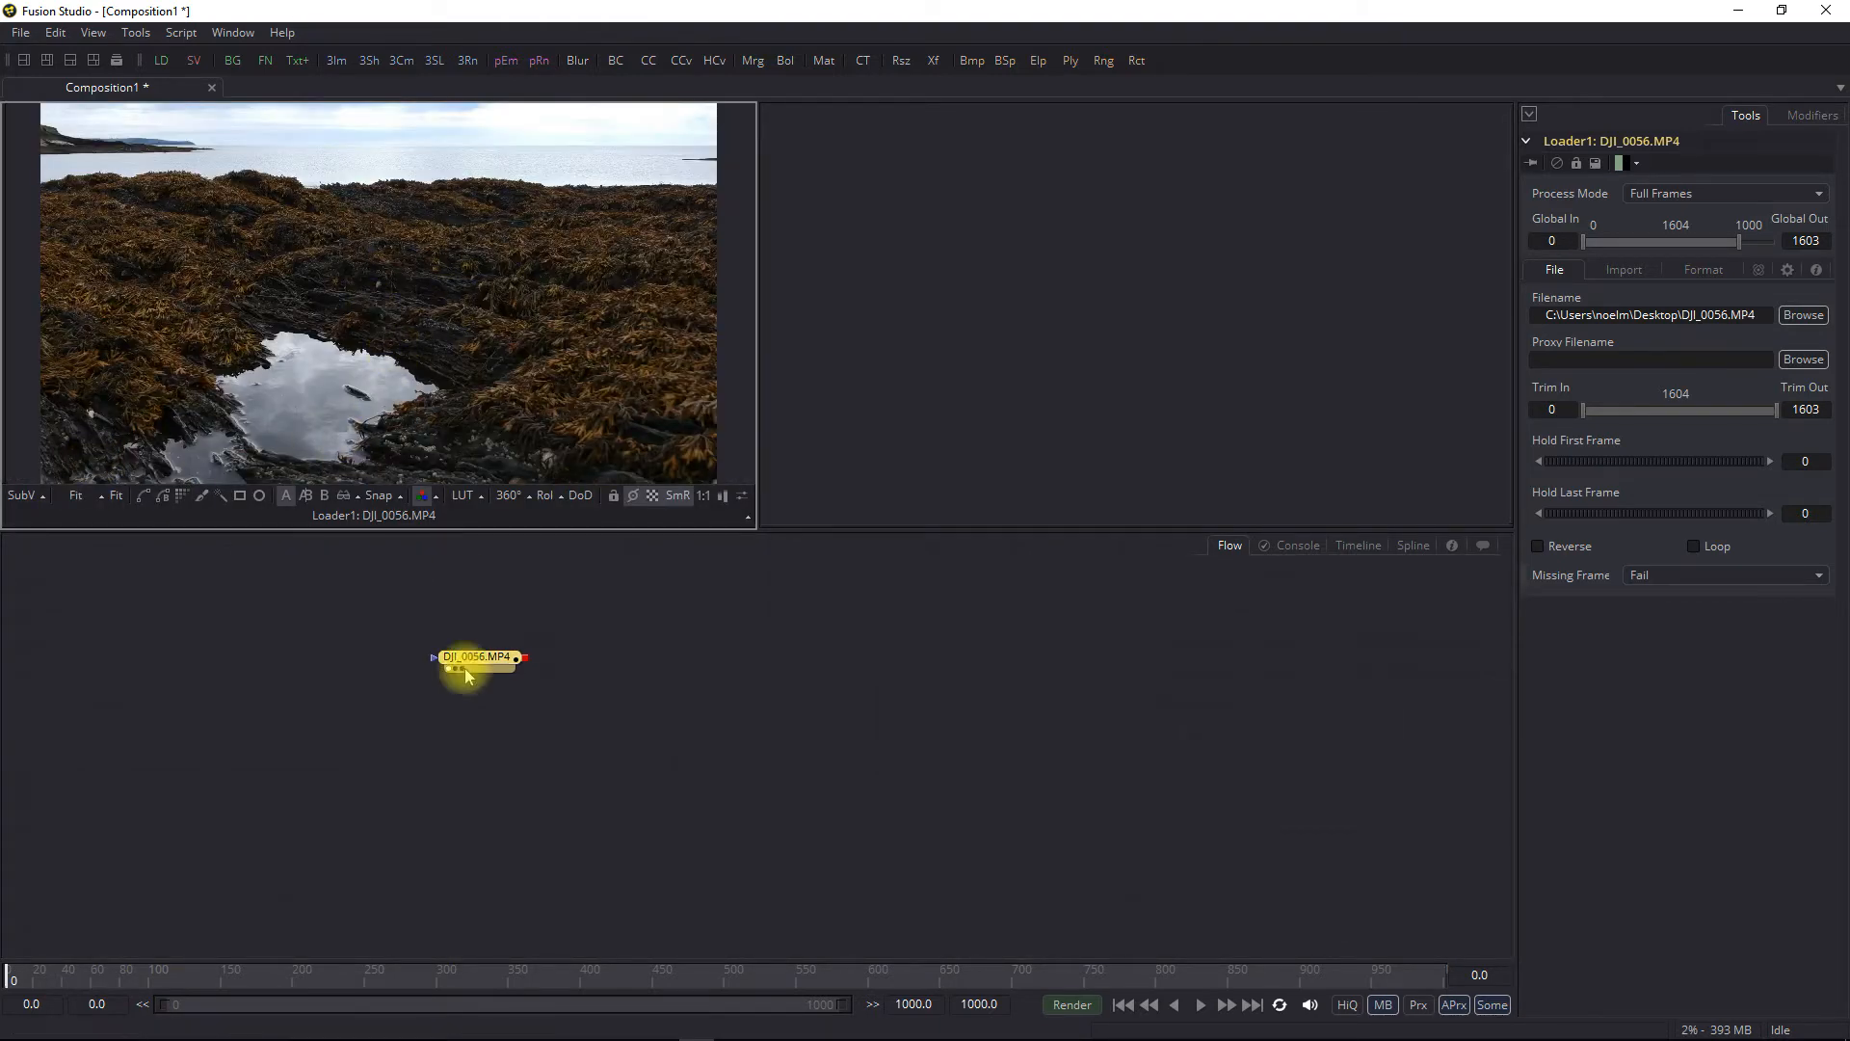
left_click(1128, 975)
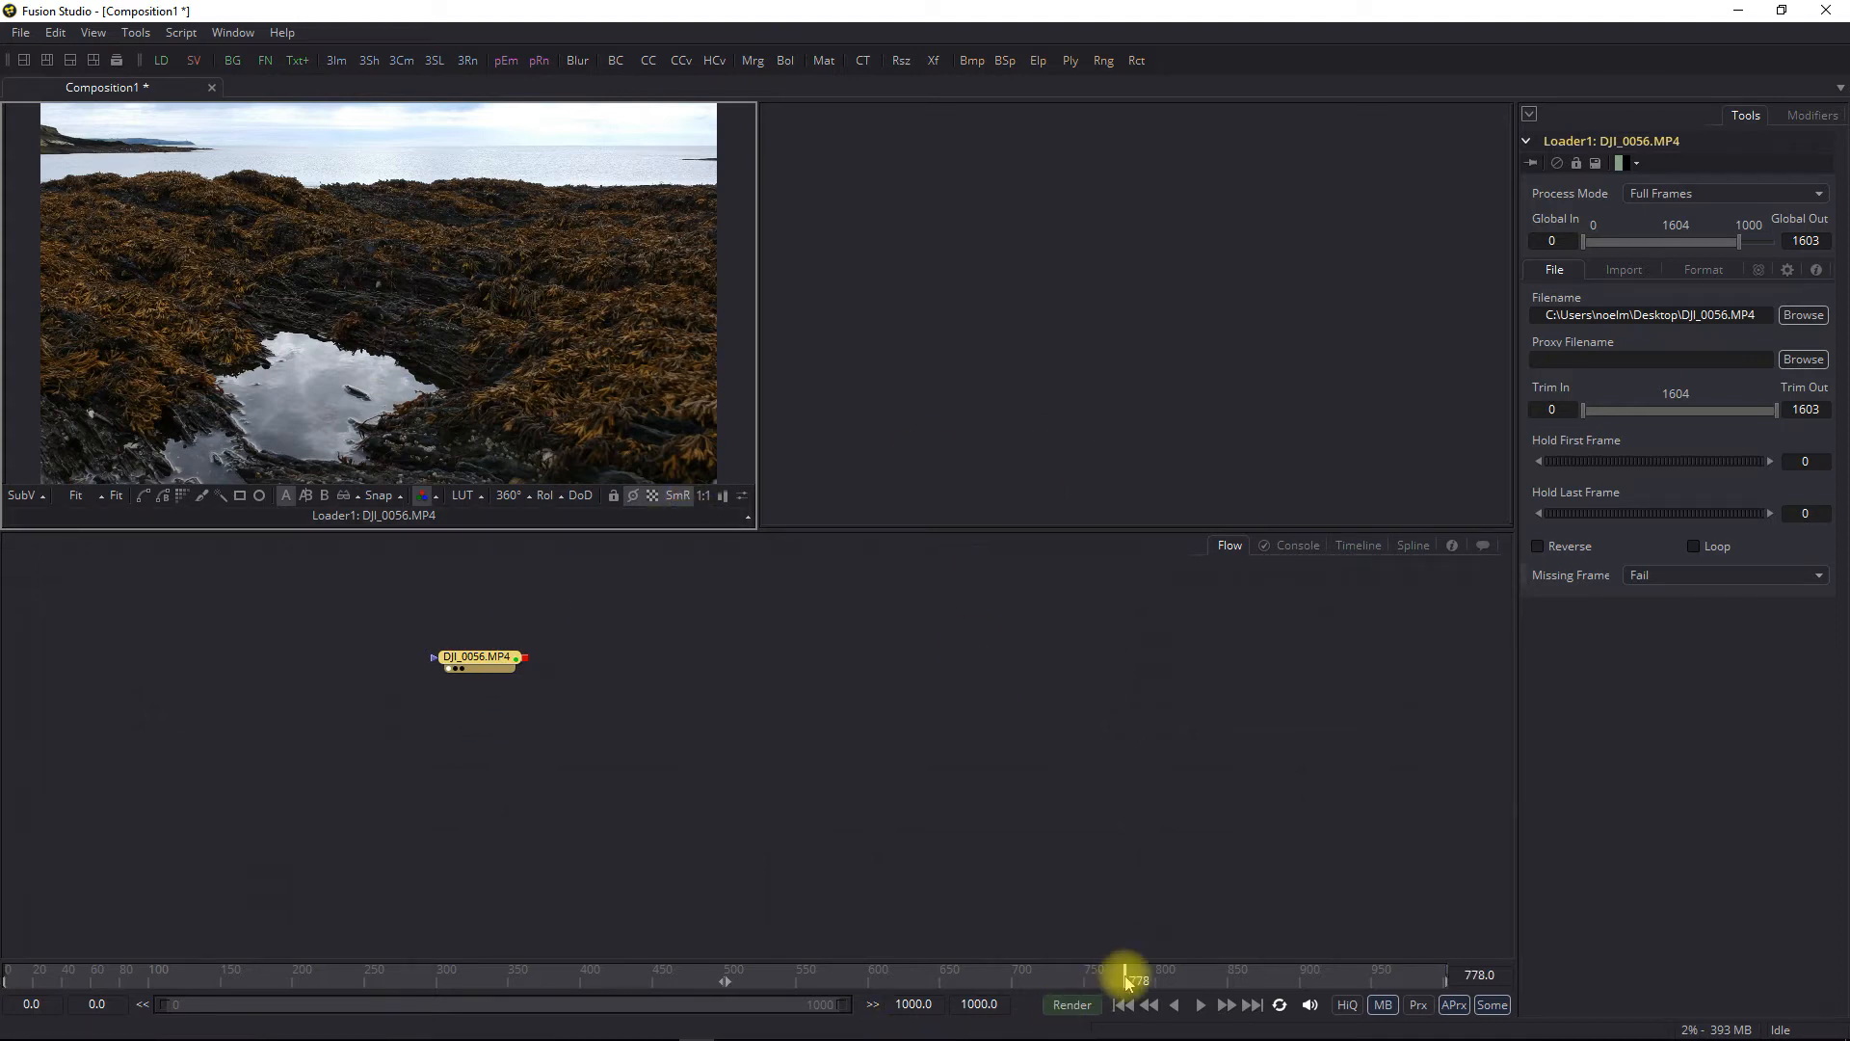
left_click_drag(1133, 979, 1252, 979)
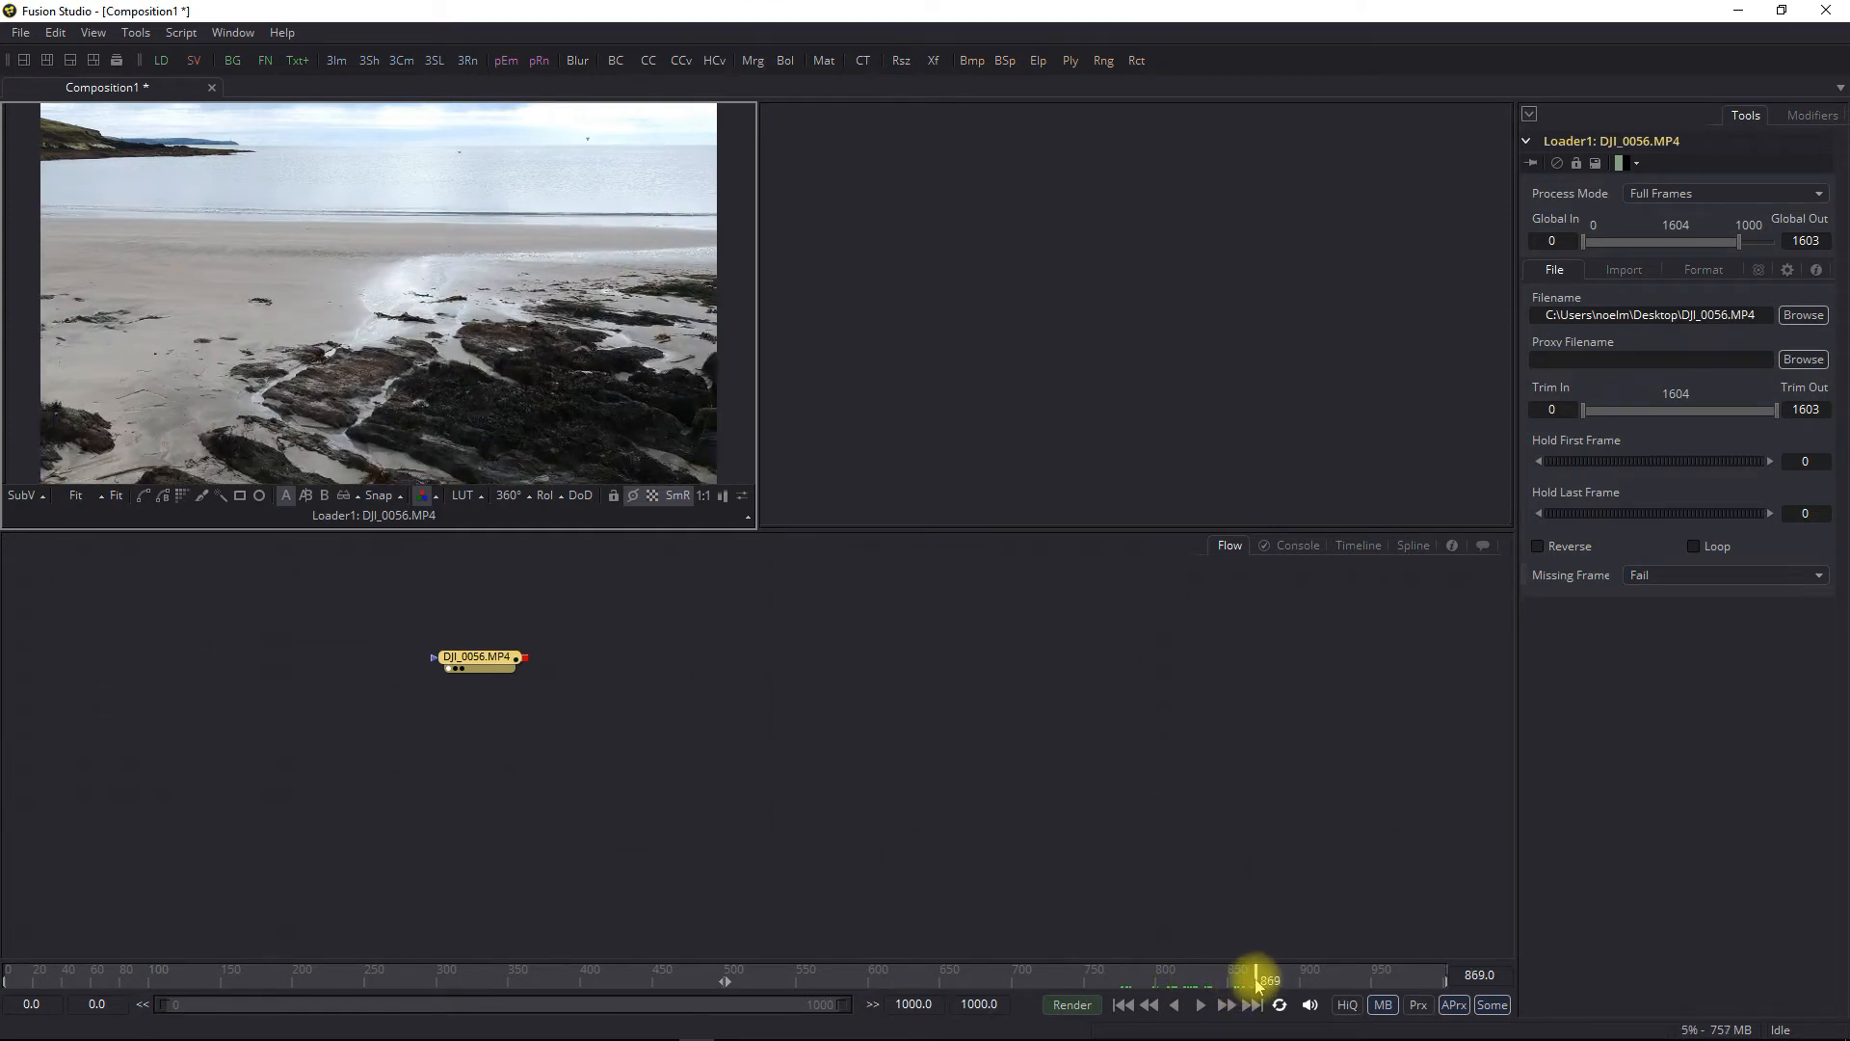
Set the loader's Trim In to 860 and return the playhead to frame 0
left_click(1552, 408)
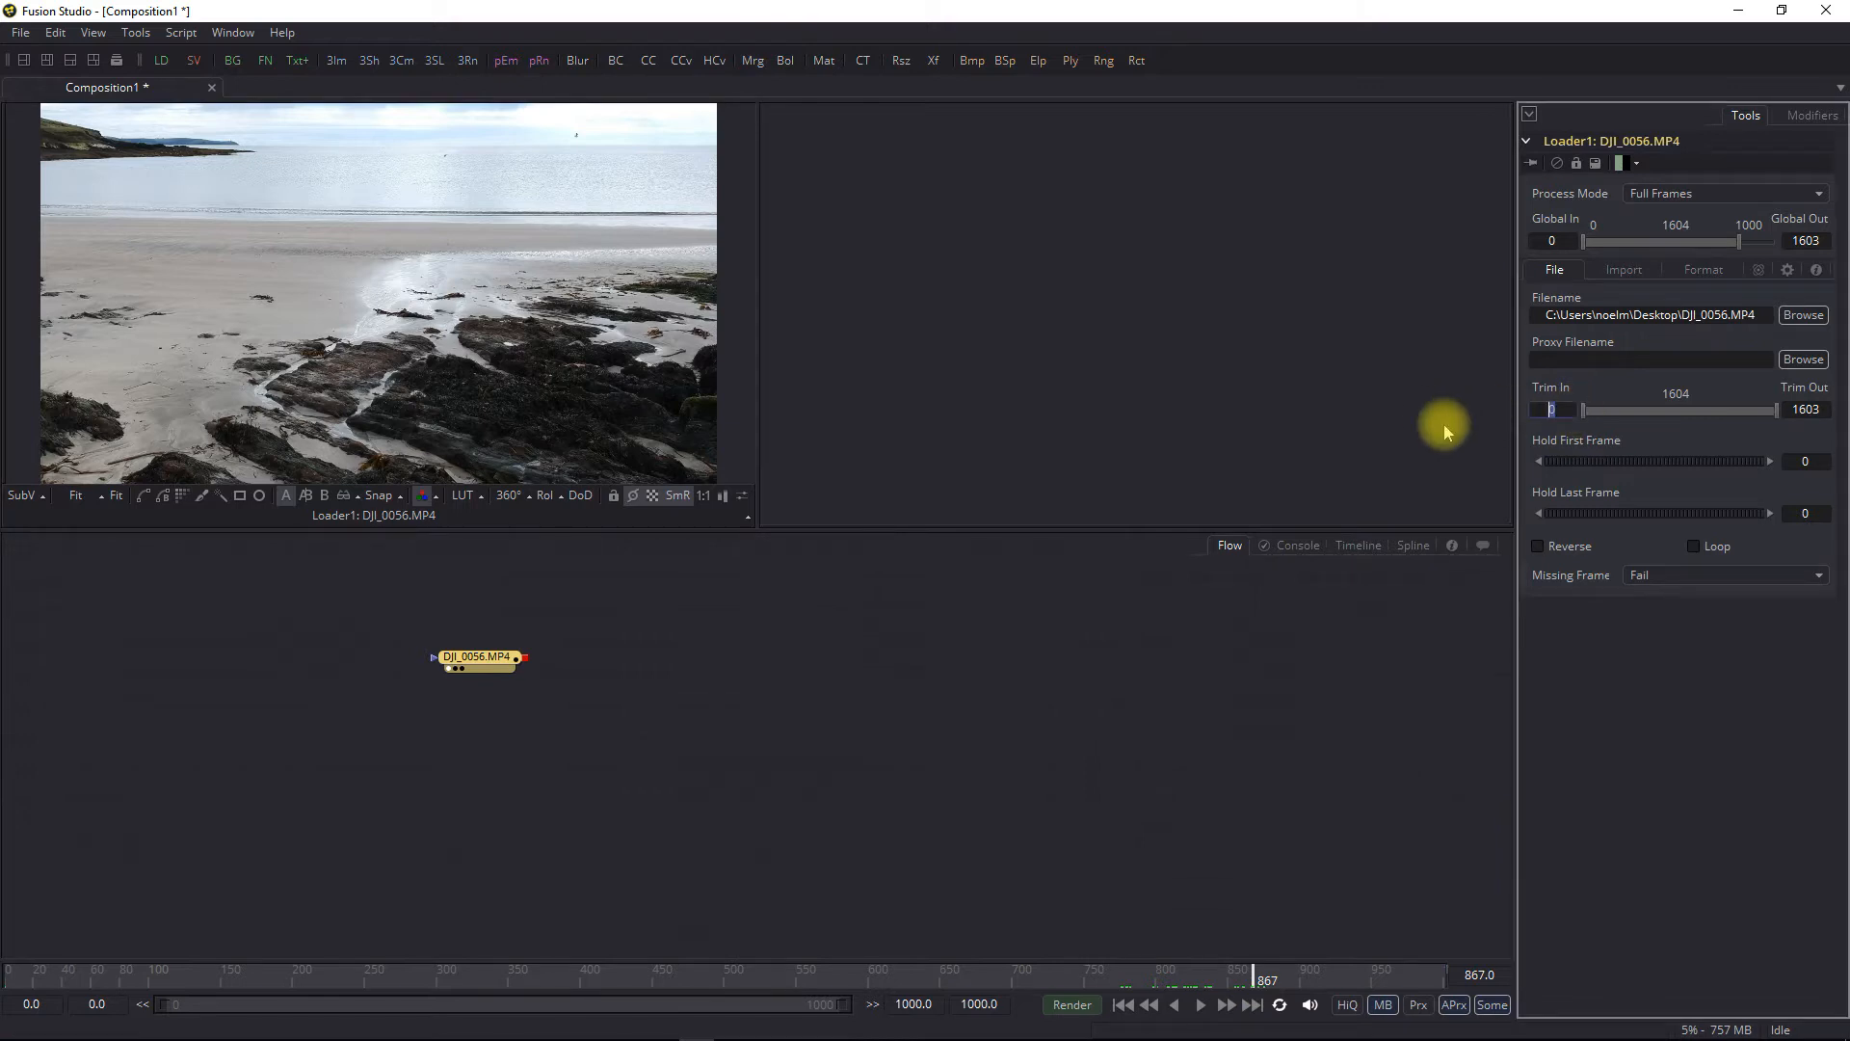
type("860")
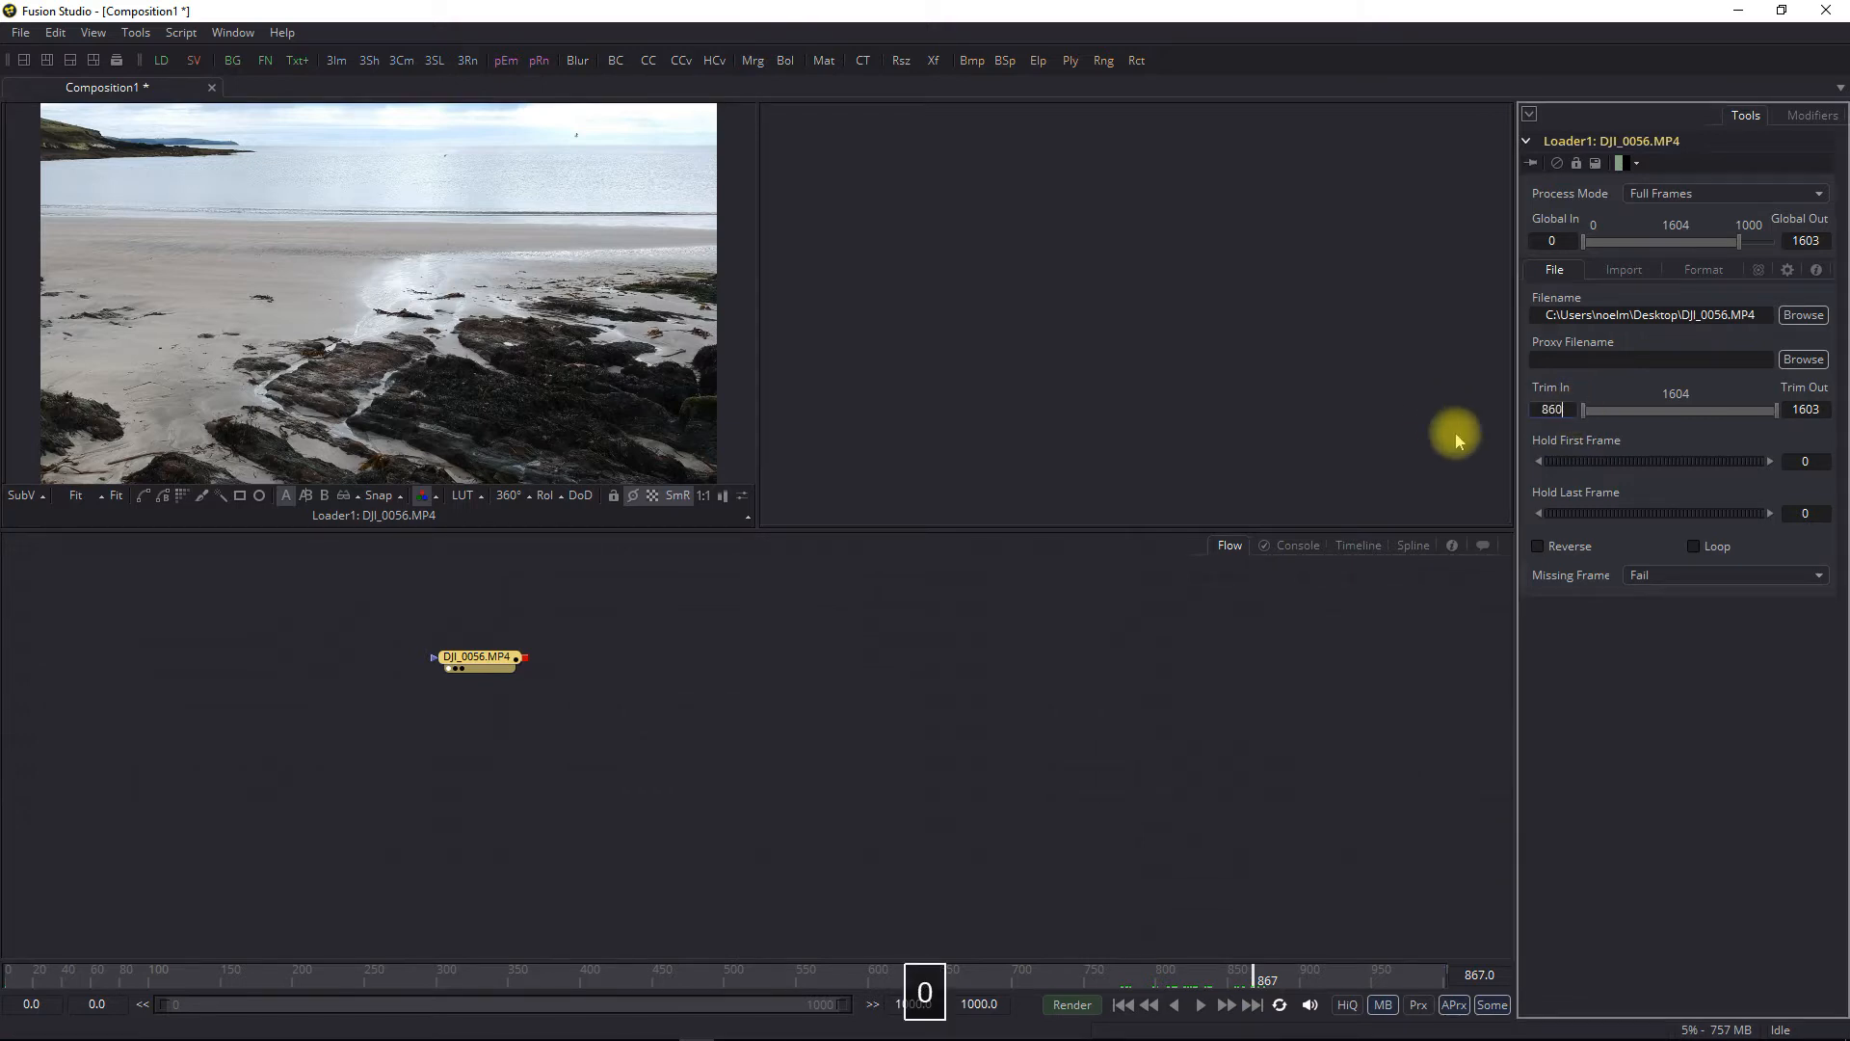
key("Return")
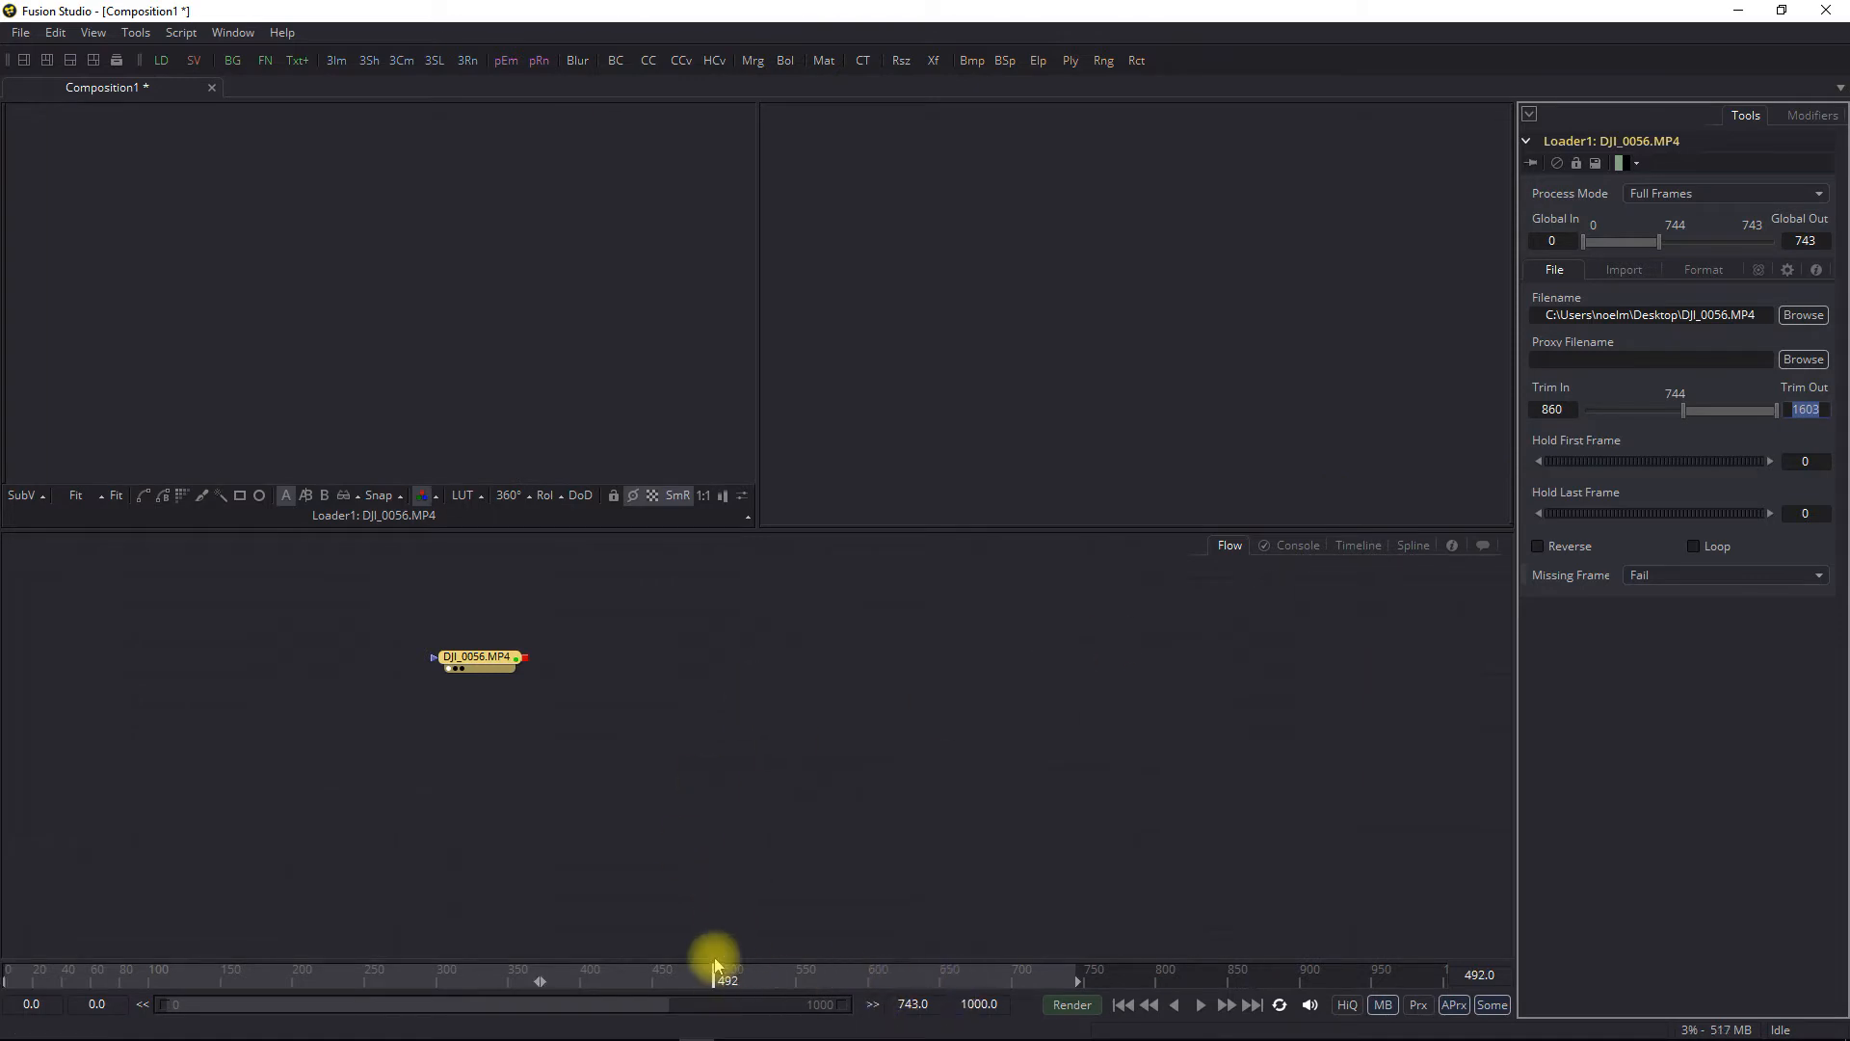
left_click(14, 977)
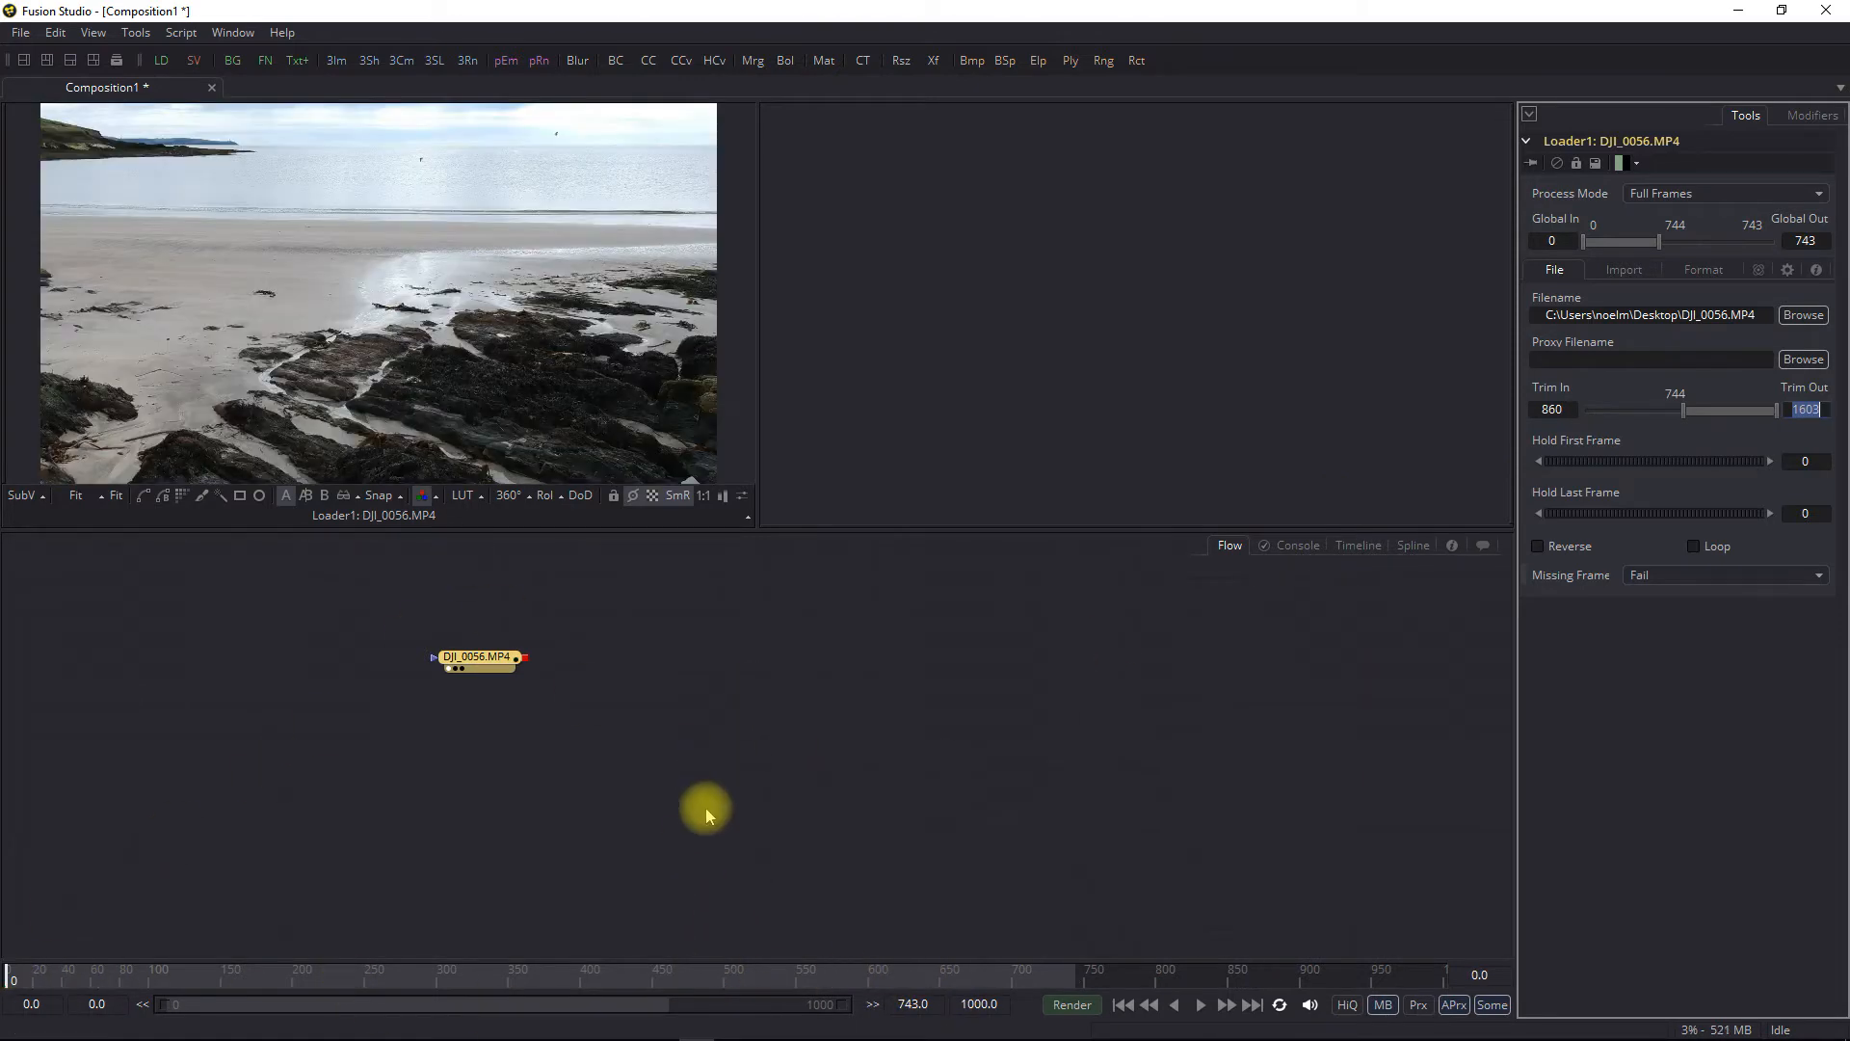
Set the global end time to 150 and scrub through the range to frame 127
left_click(988, 1003)
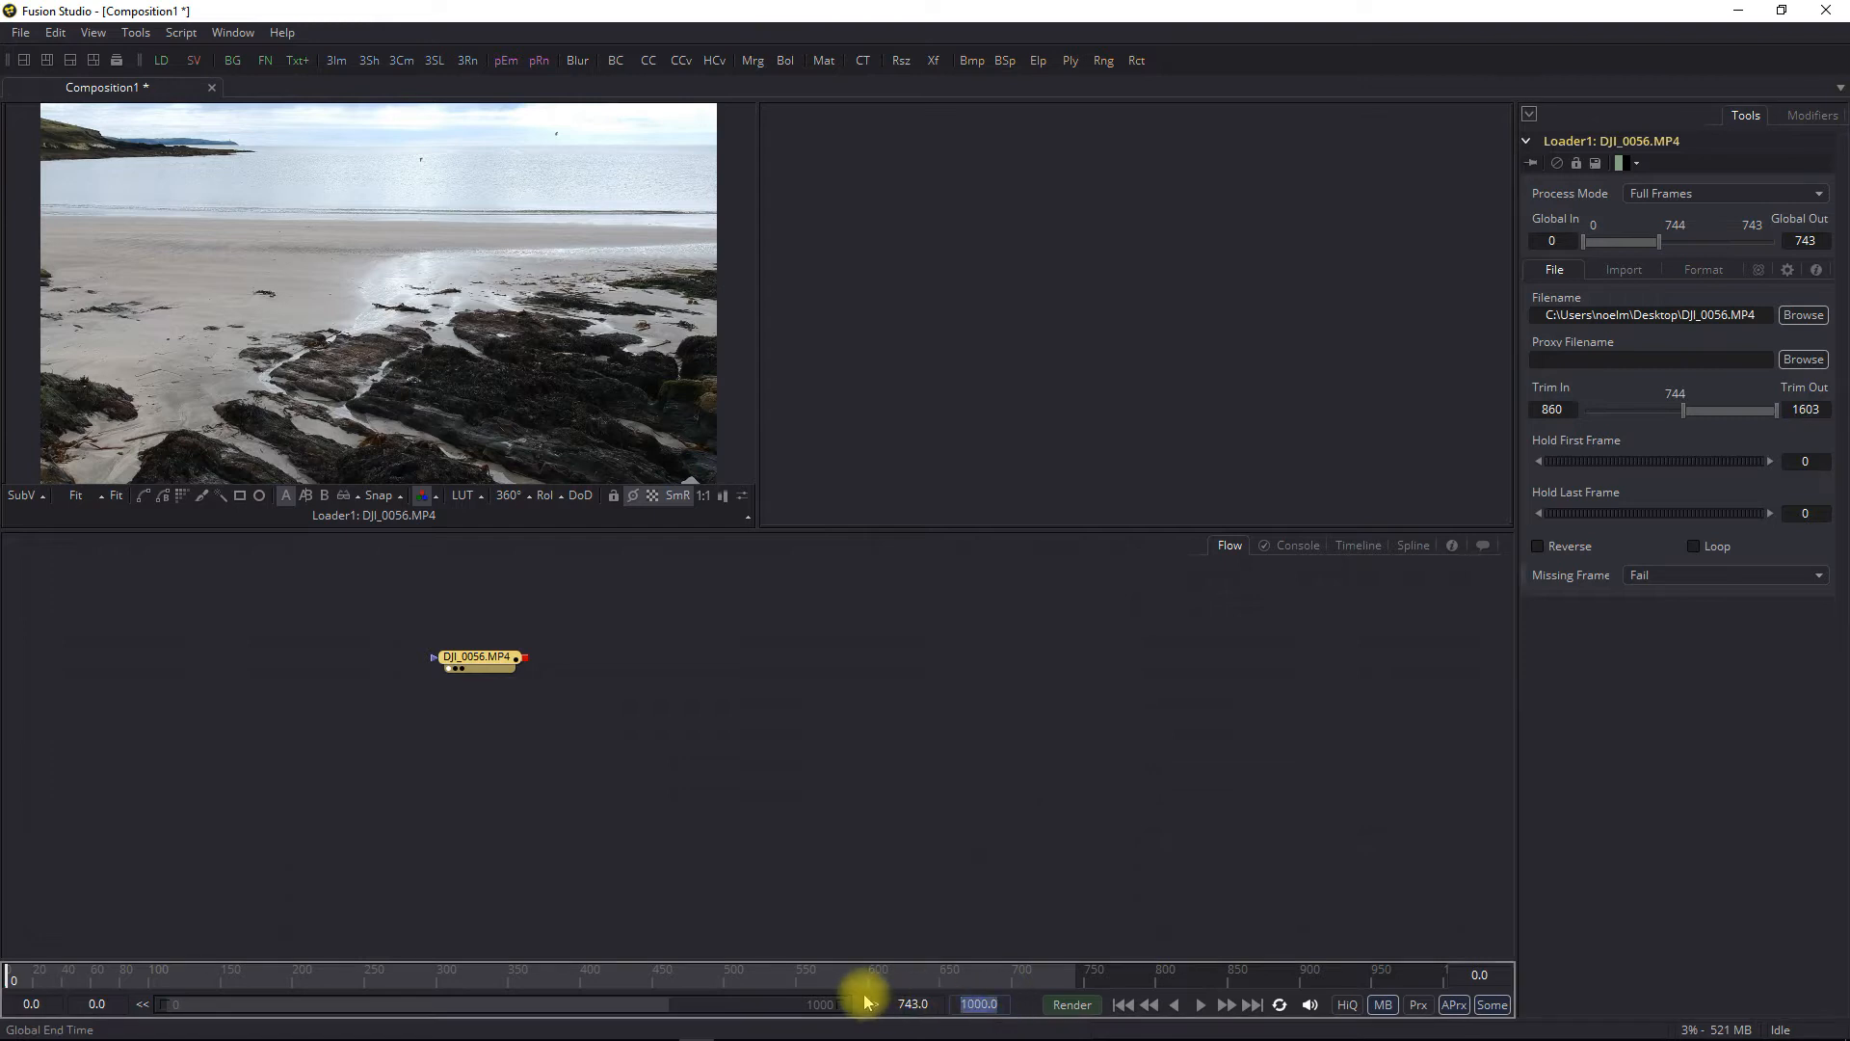
type("150")
key("Return")
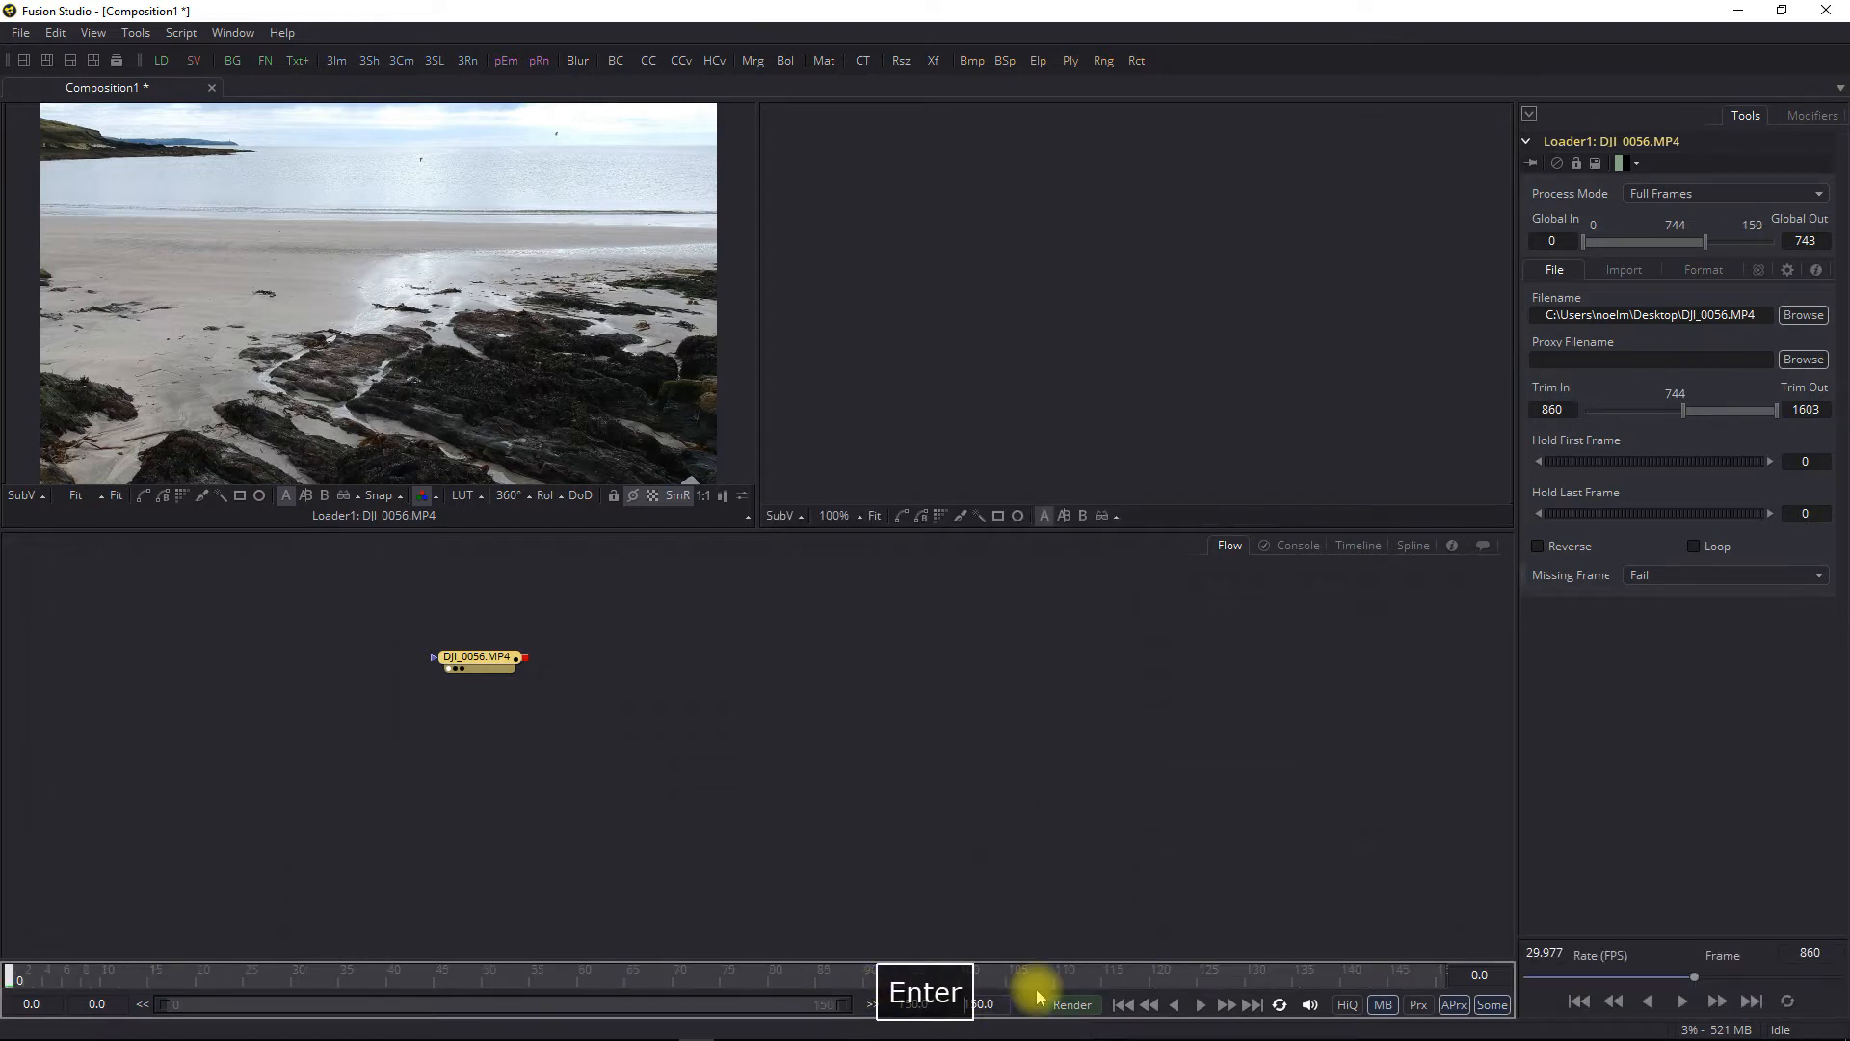
left_click(782, 973)
left_click_drag(782, 968, 1227, 973)
Set the global end time to 120 and scrub back to frame 2
left_click(976, 1004)
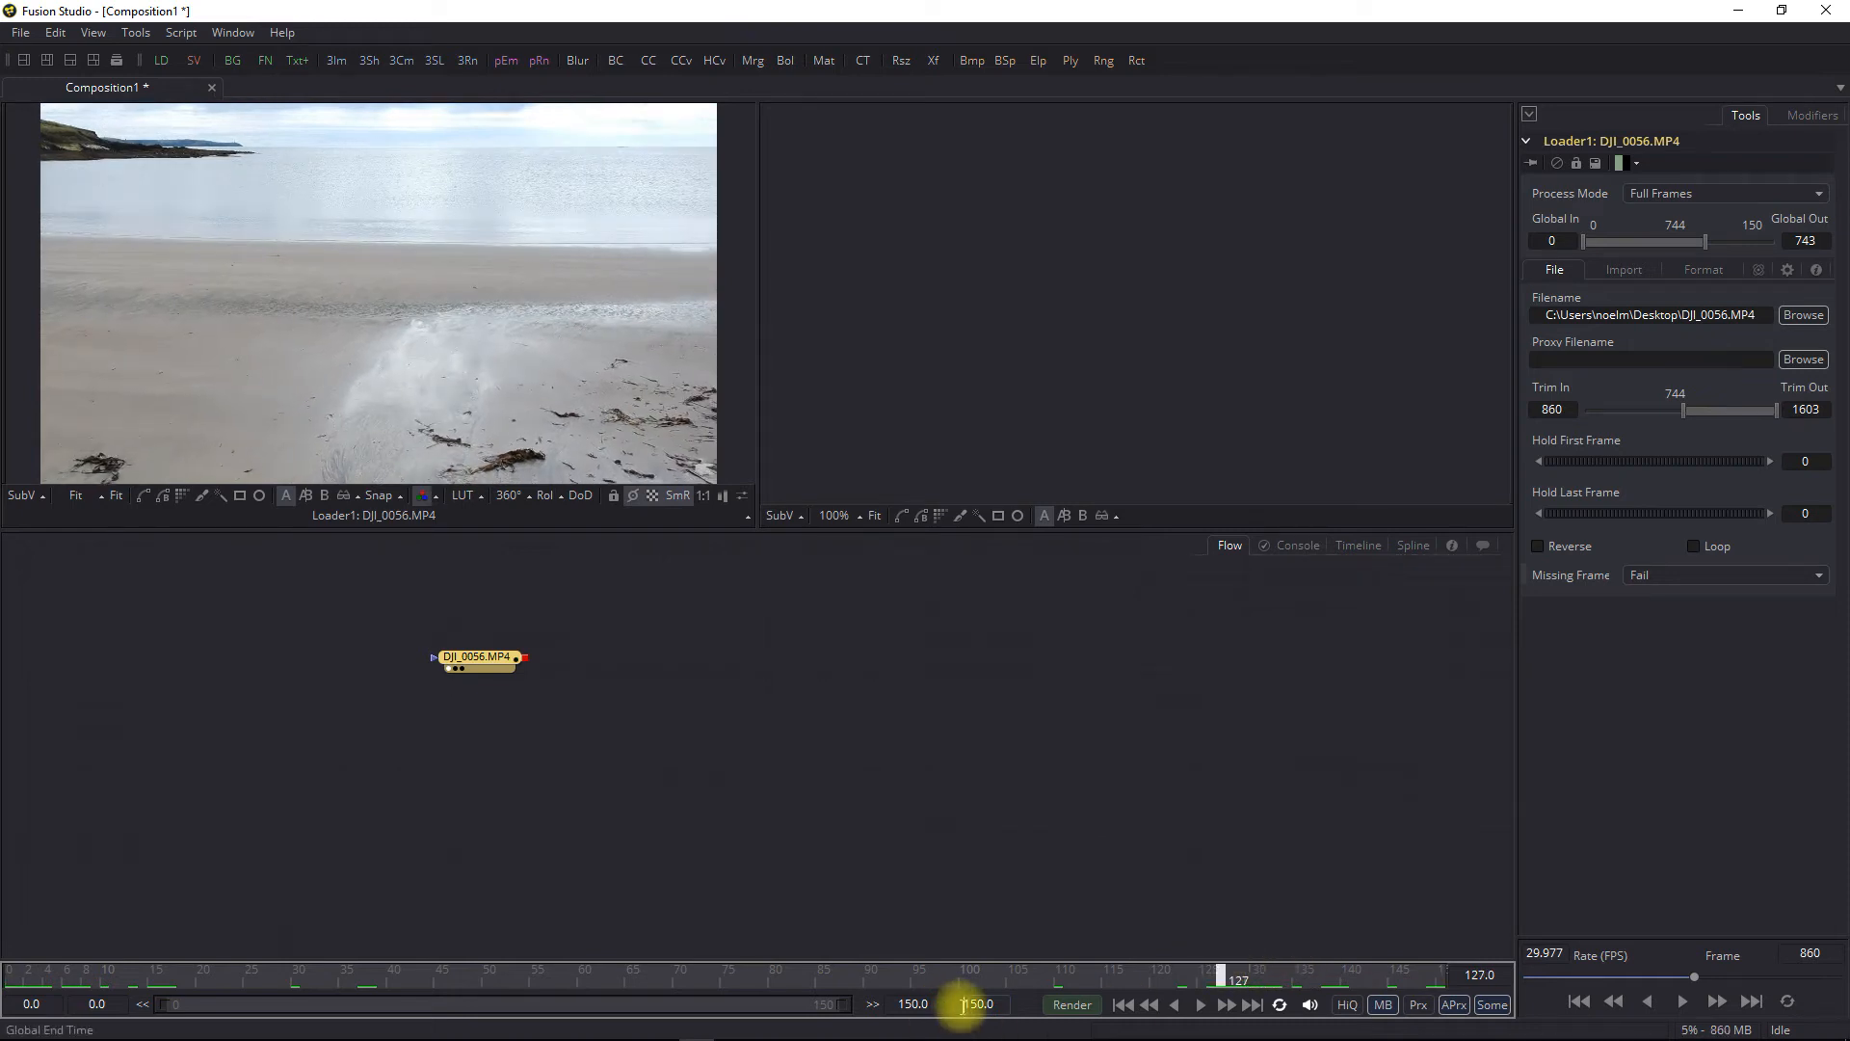
type("120")
key("Return")
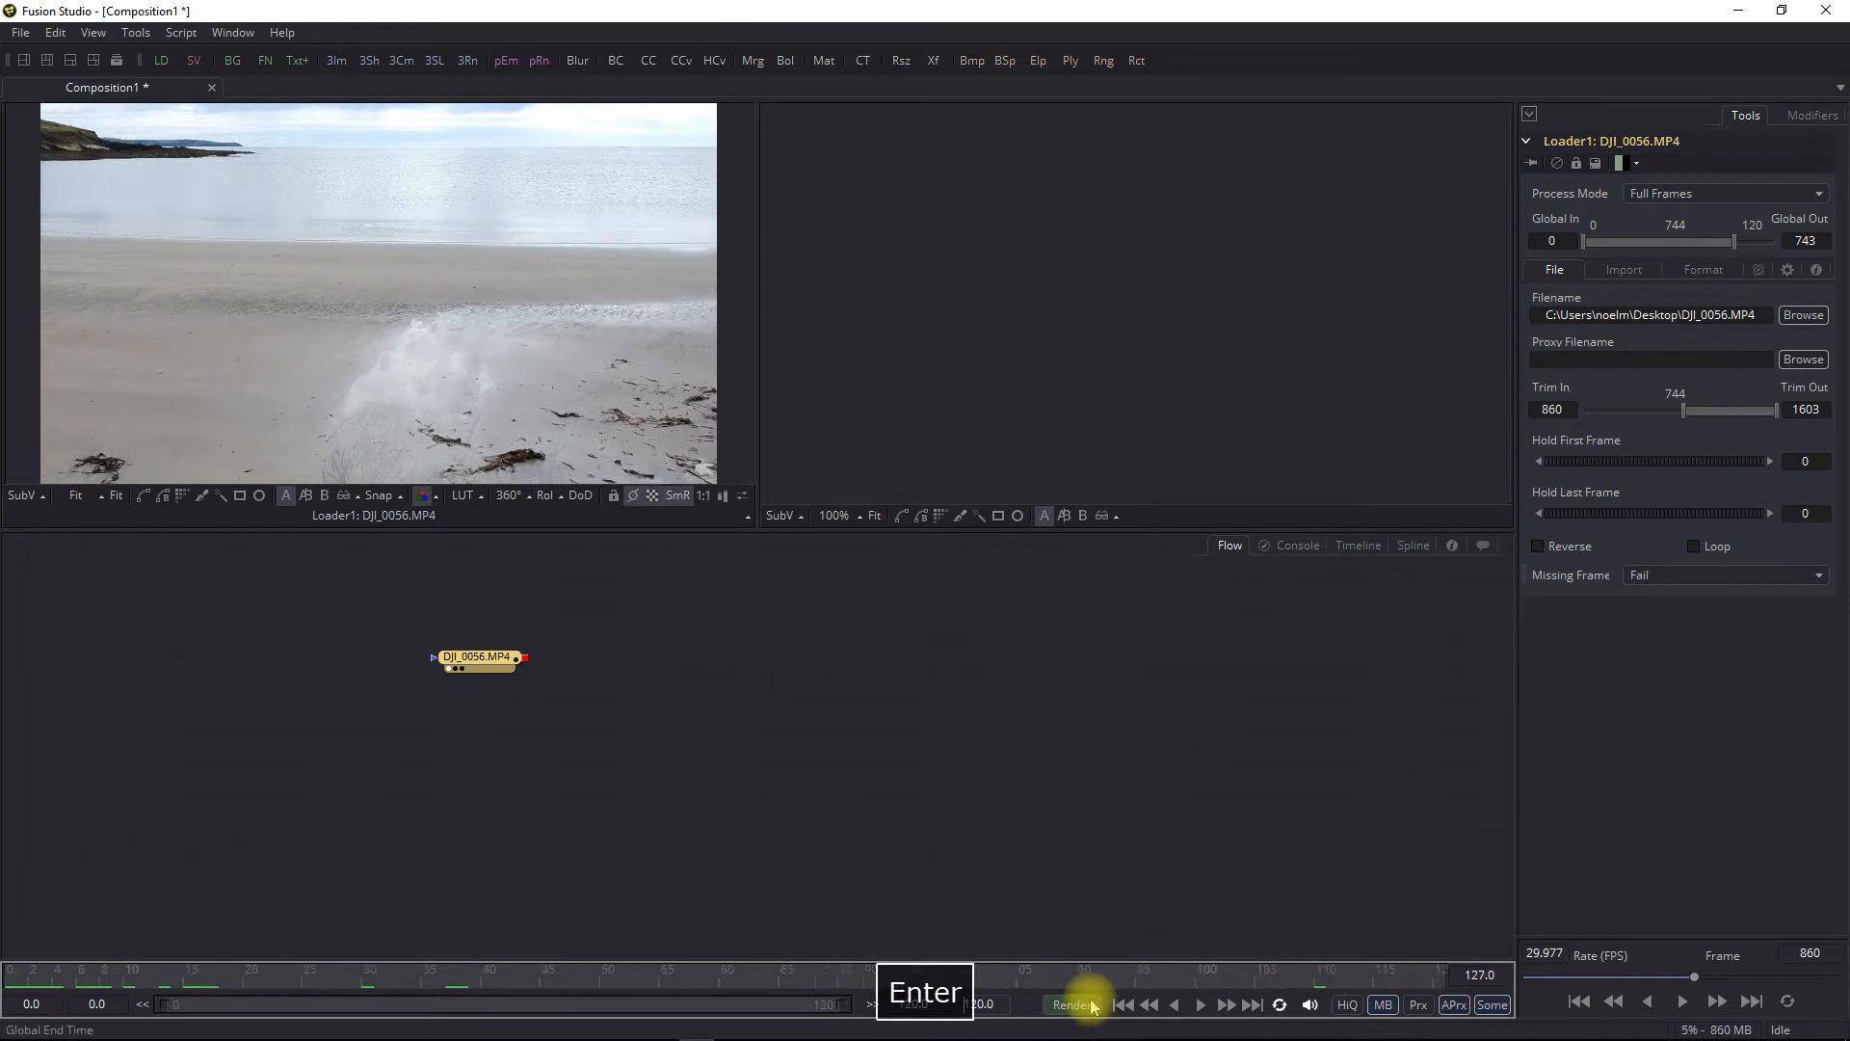
left_click_drag(732, 984, 100, 751)
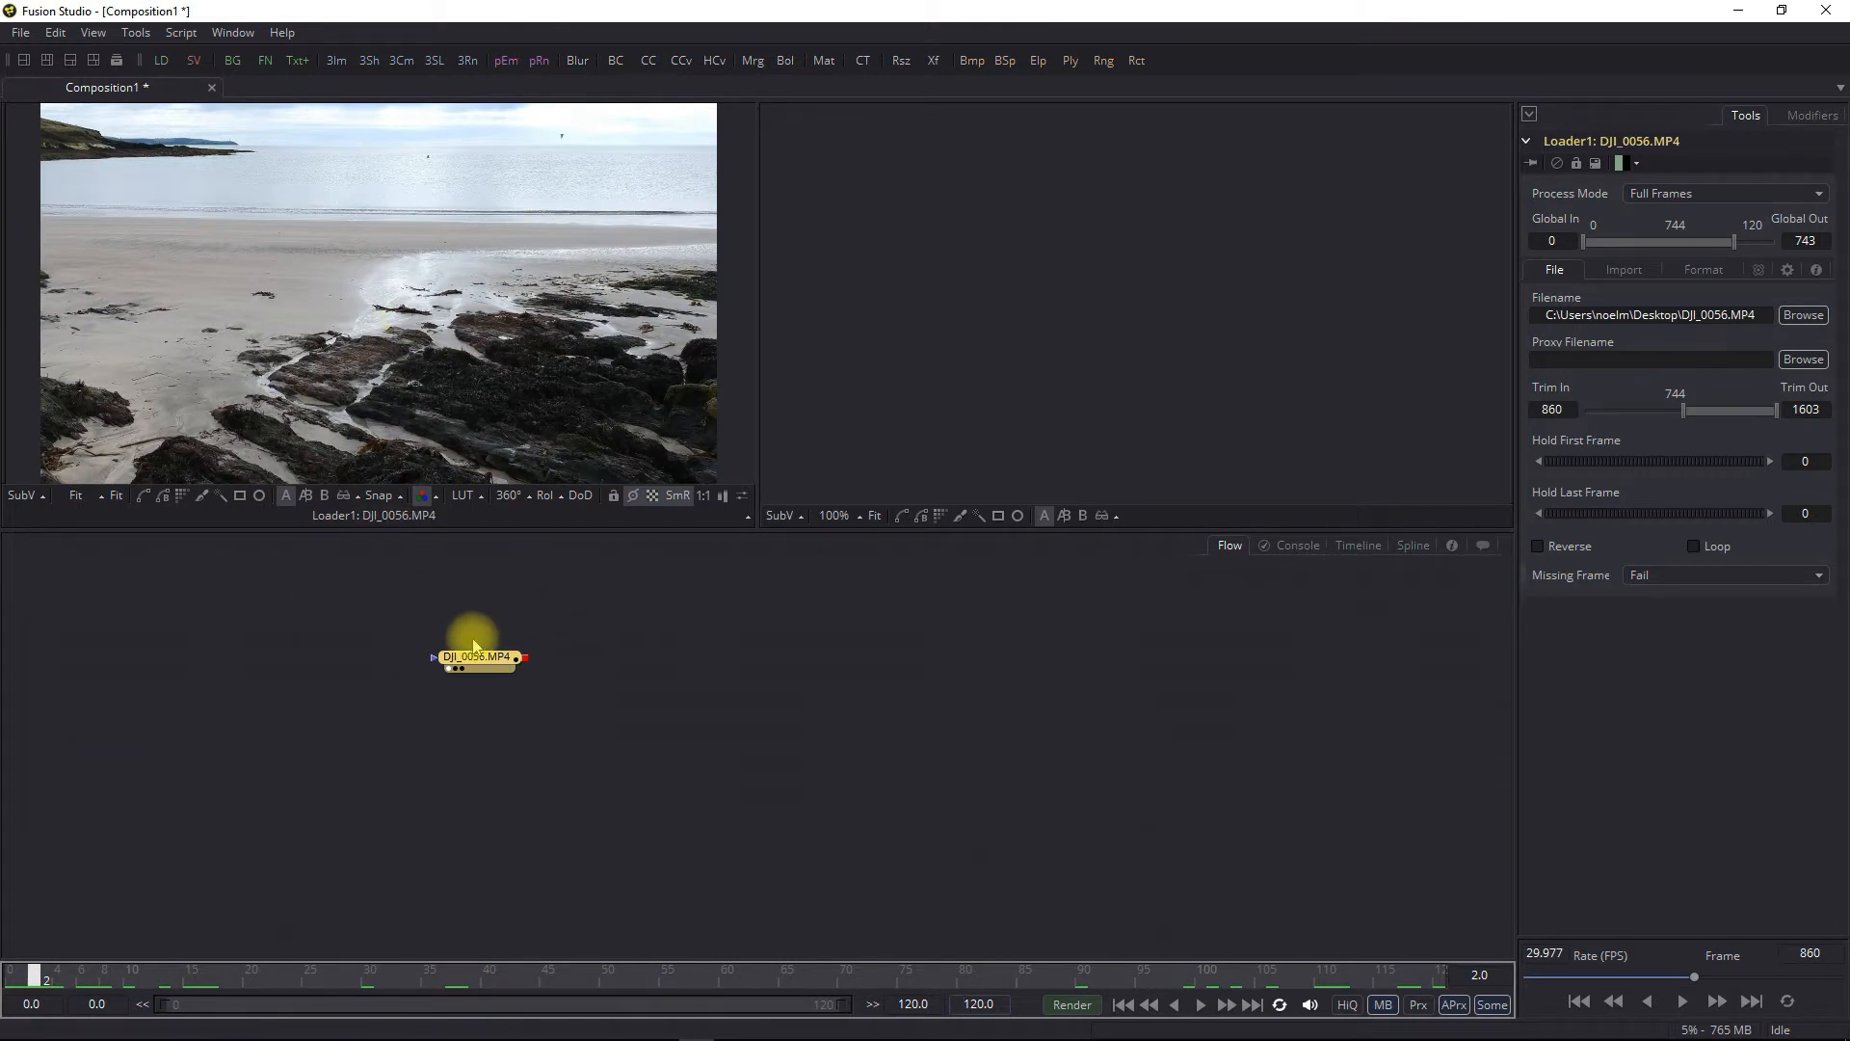
Reposition the DJI_0056.MP4 loader node slightly within the flow
left_click_drag(472, 638, 571, 675)
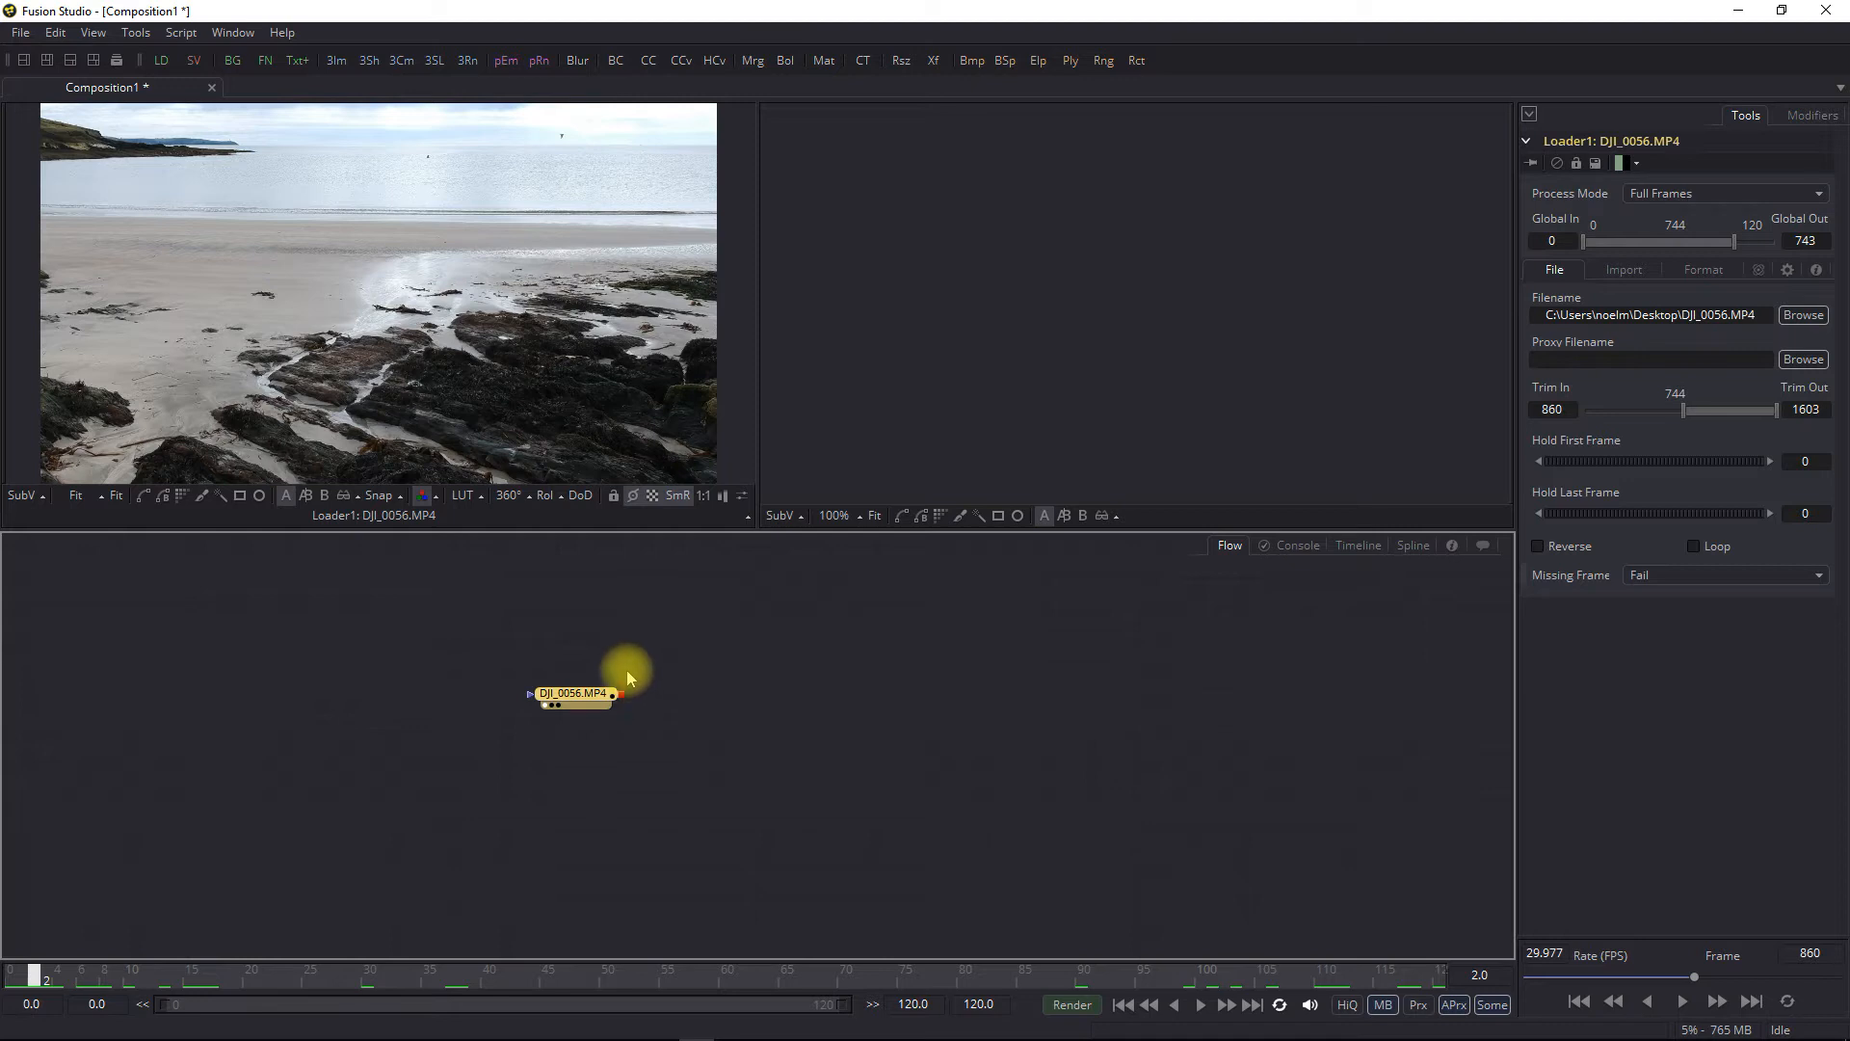
Add a Camera Tracker node connected to the output of the DJI_0056.MP4 loader
key("ctrl+space")
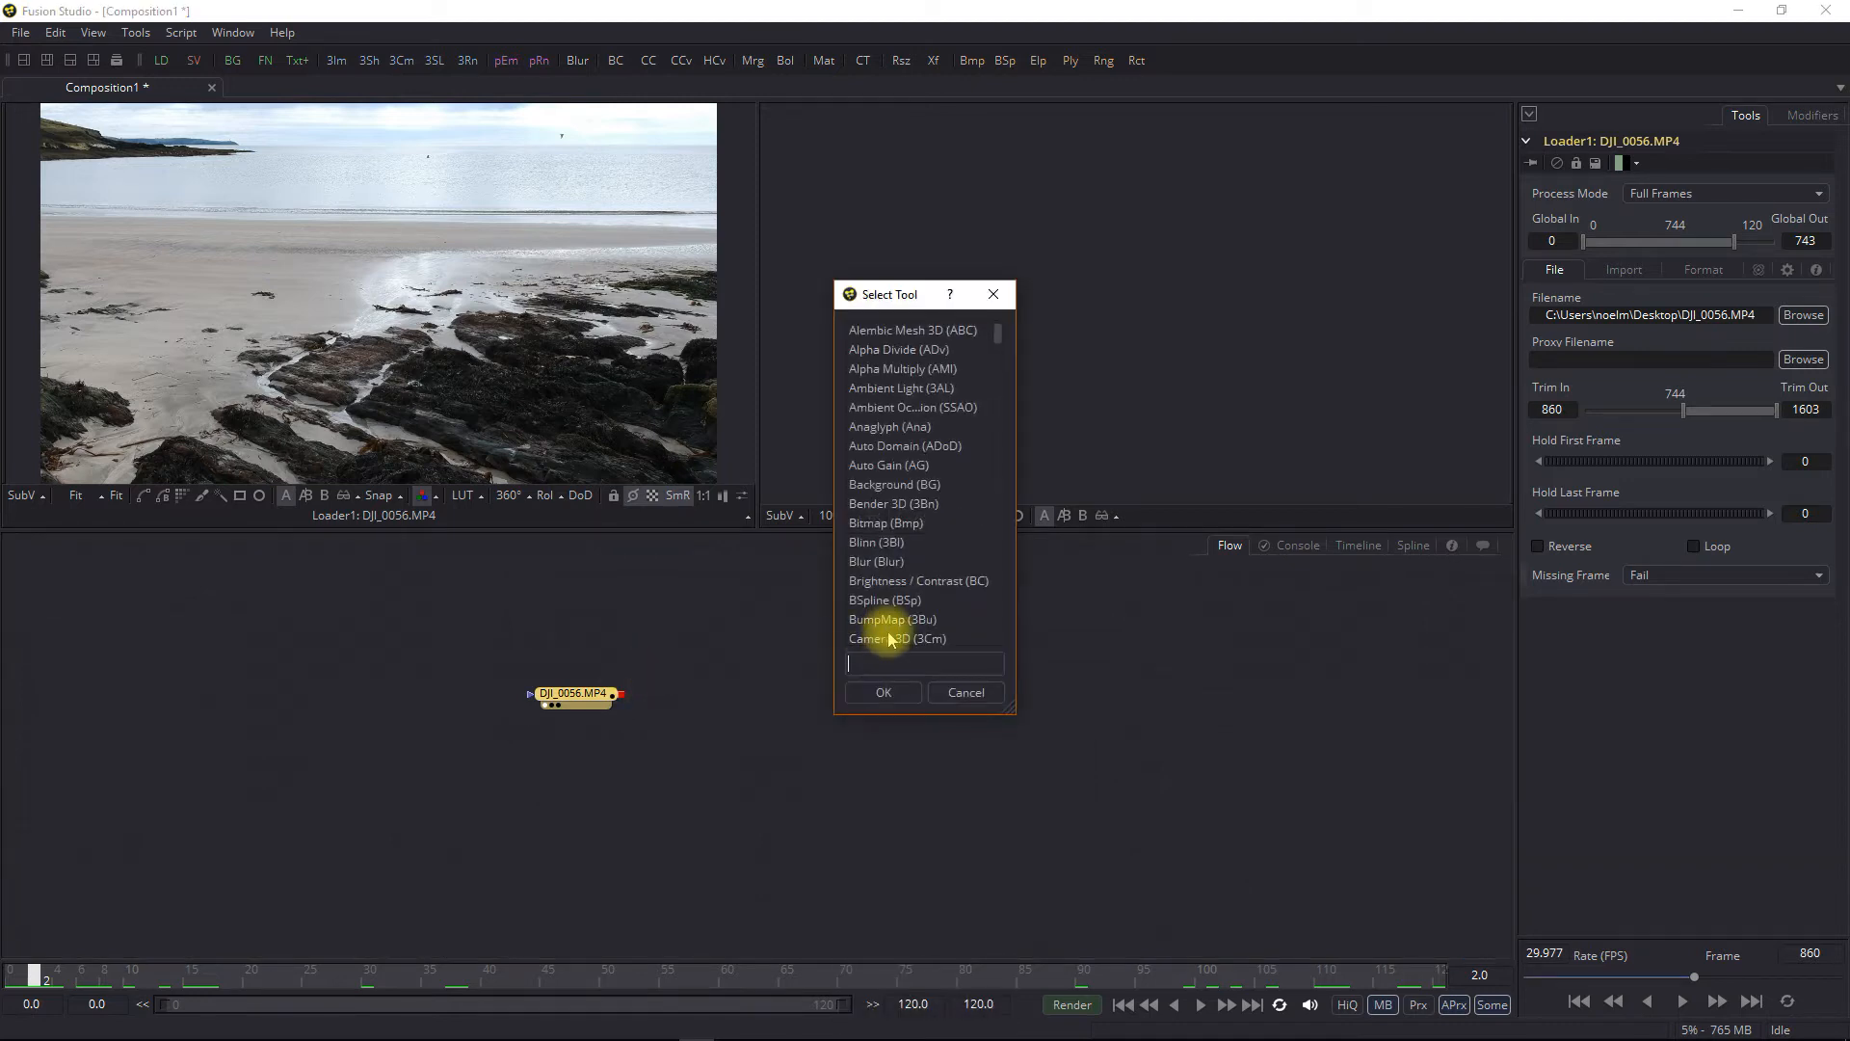
type("cam")
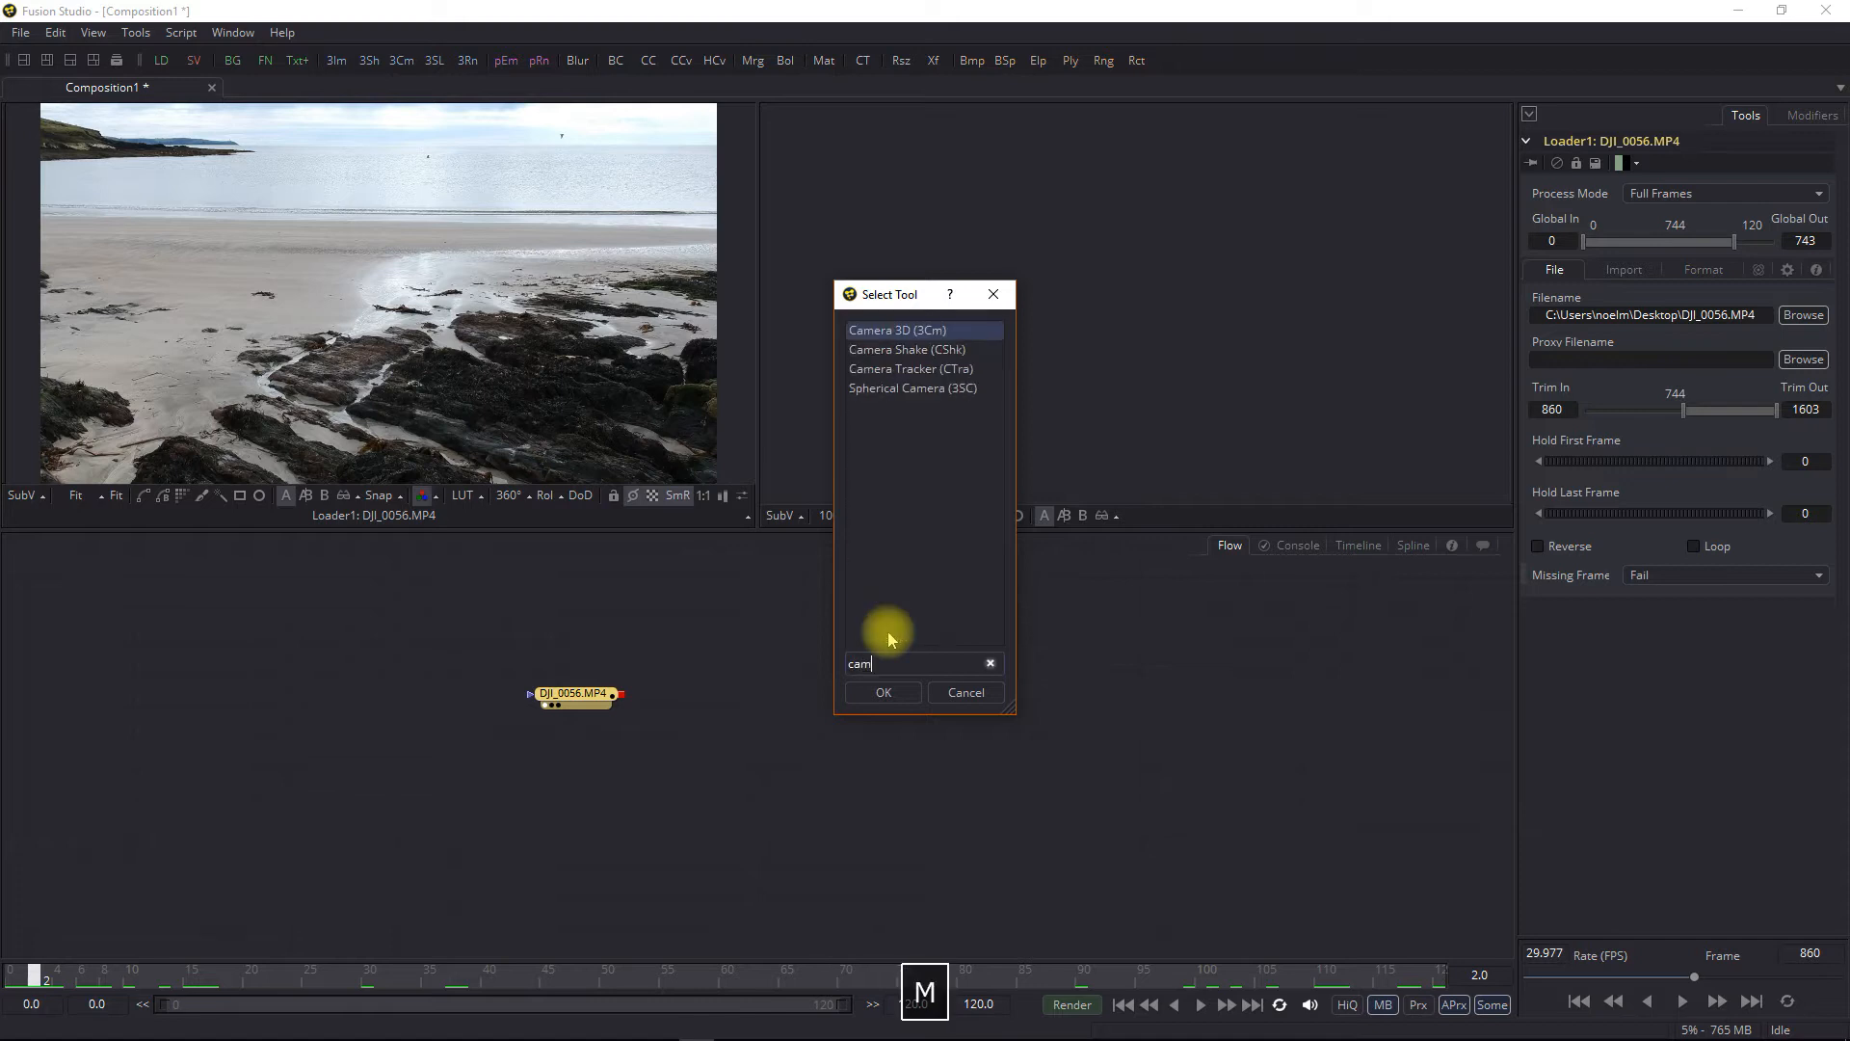
left_click(903, 373)
left_click(878, 689)
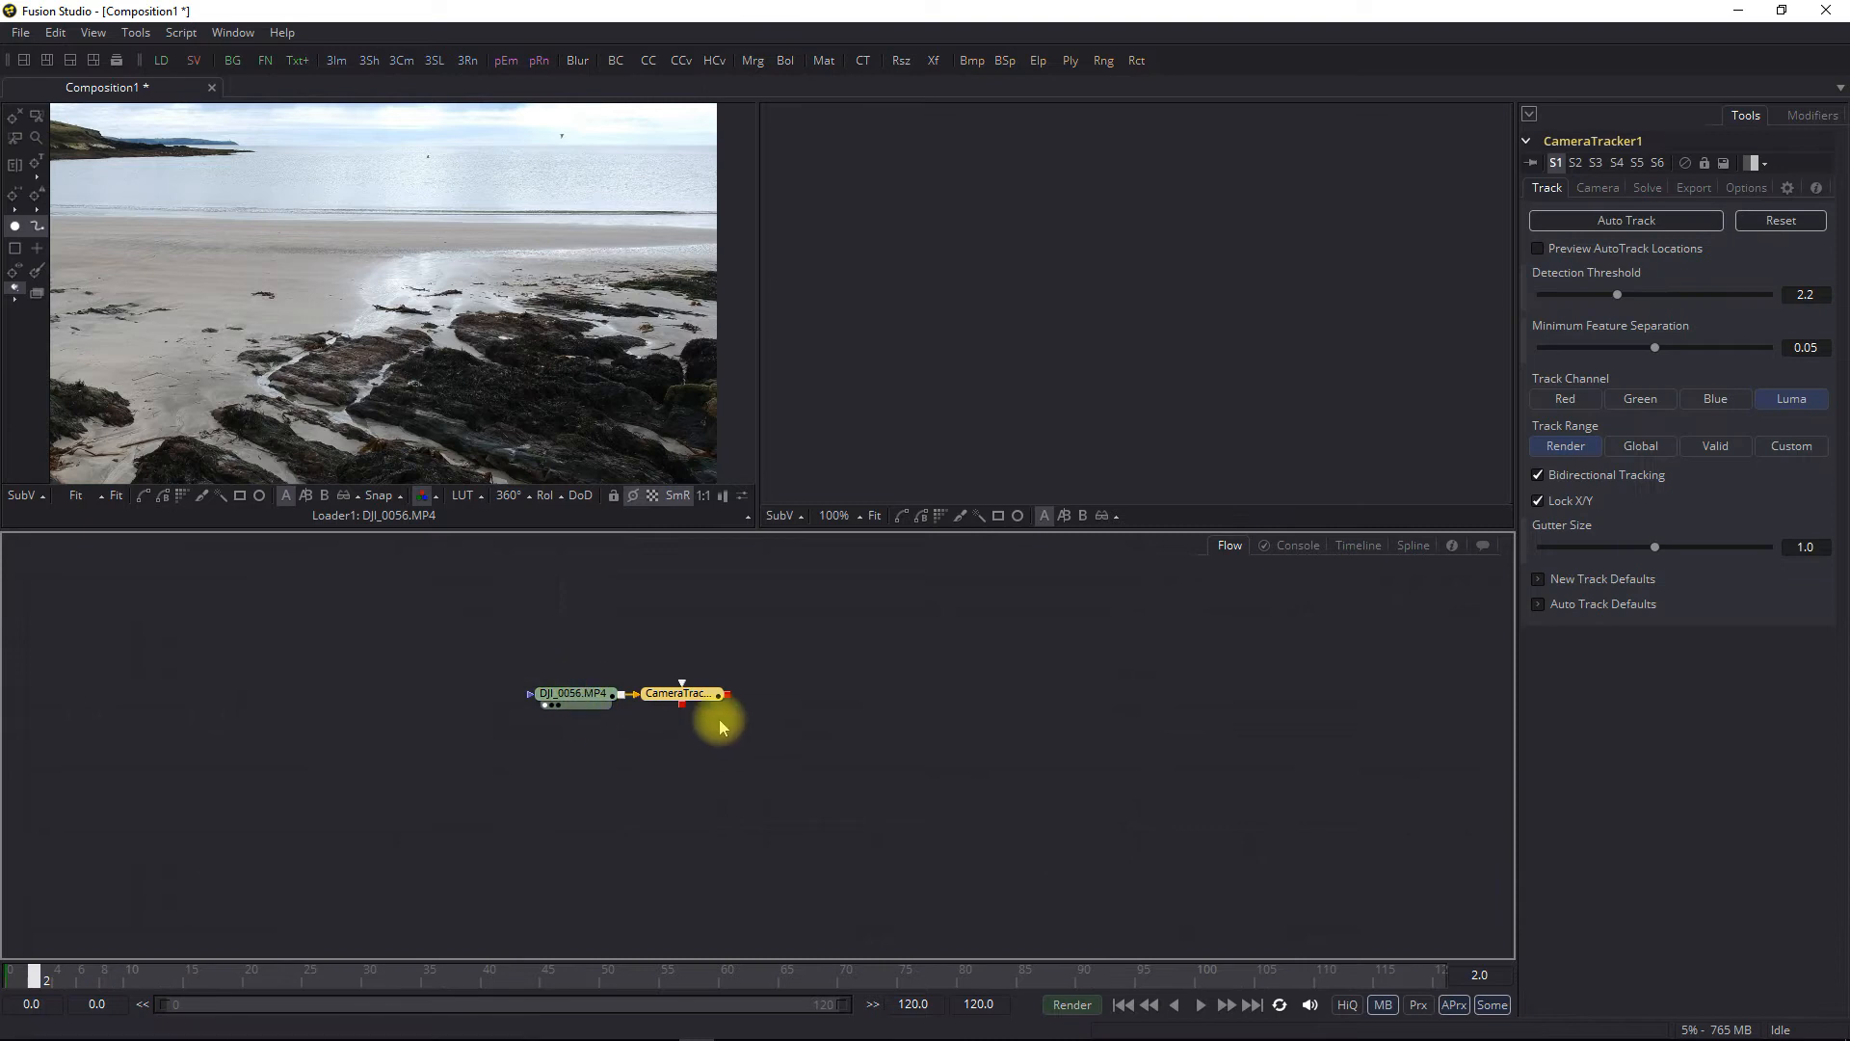
Display the Camera Tracker in the second viewer and scale its image to fit
left_click_drag(687, 704, 971, 421)
left_click(833, 494)
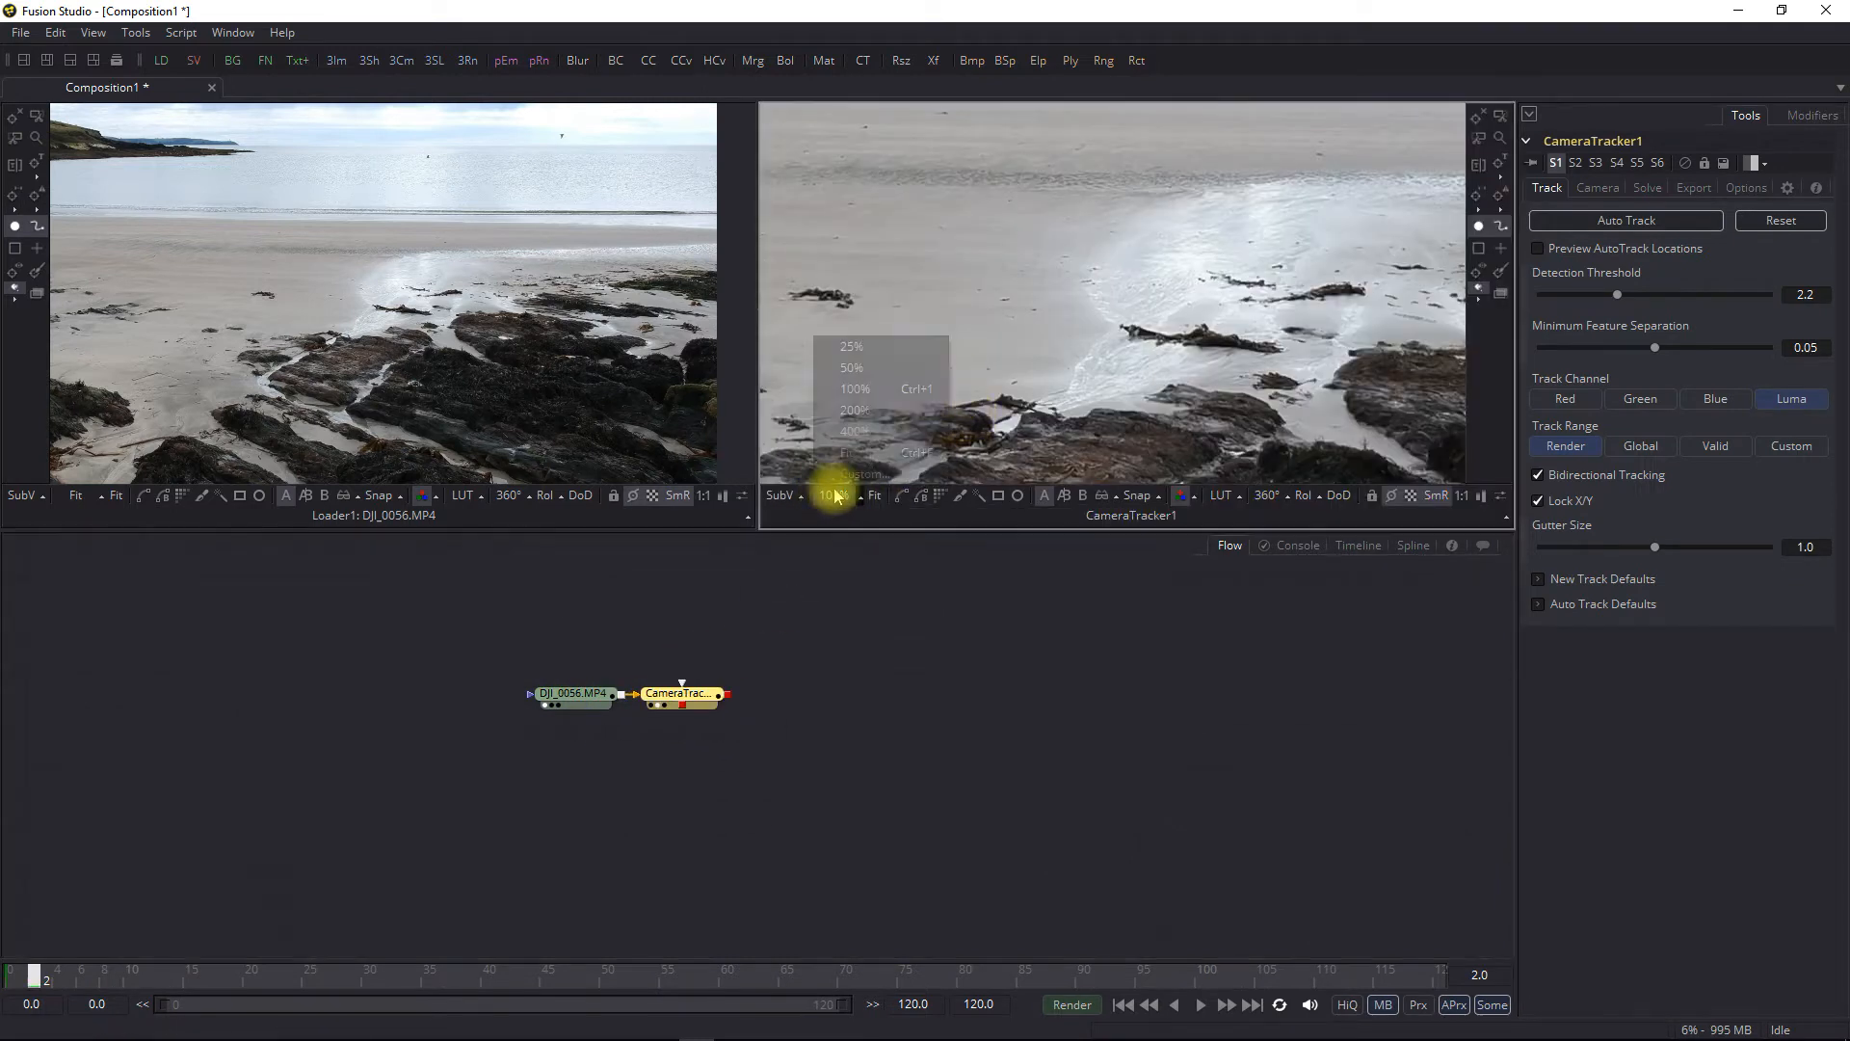
left_click(863, 449)
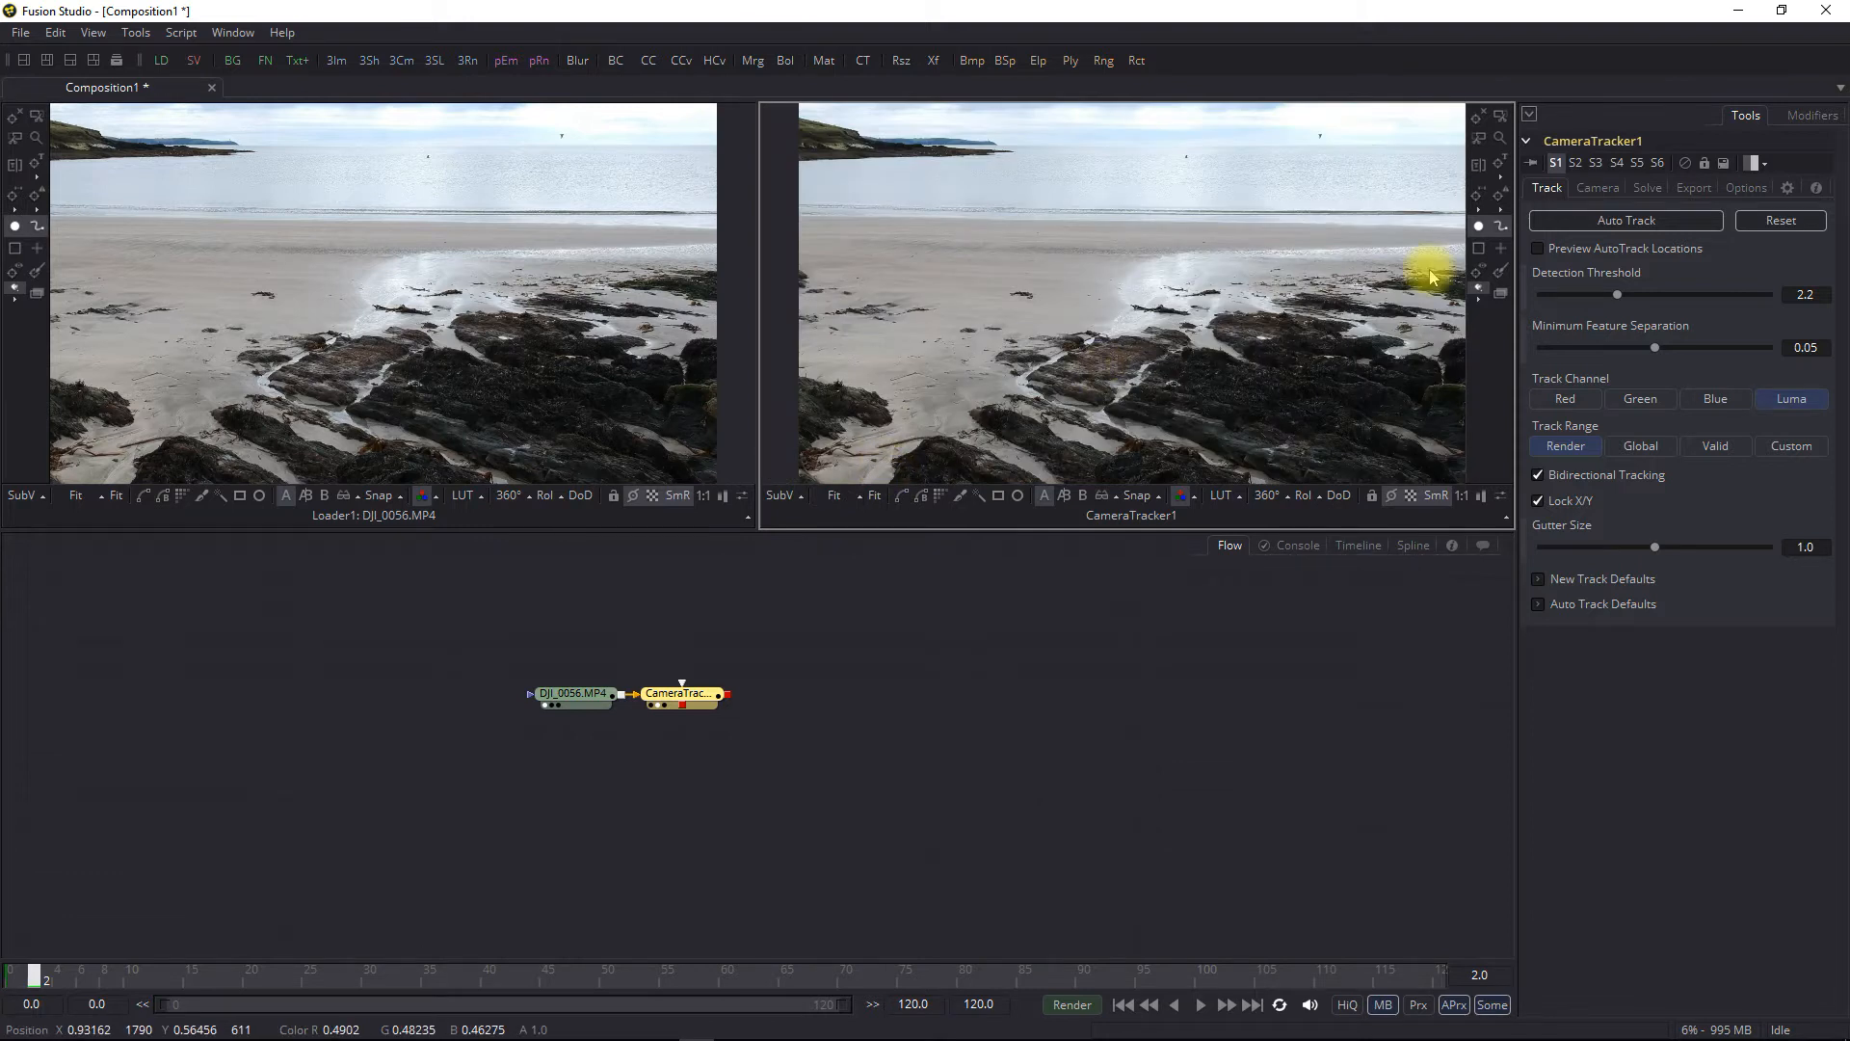
Enable Preview AutoTrack Locations and enlarge the viewer showing the Camera Tracker
left_click(1542, 250)
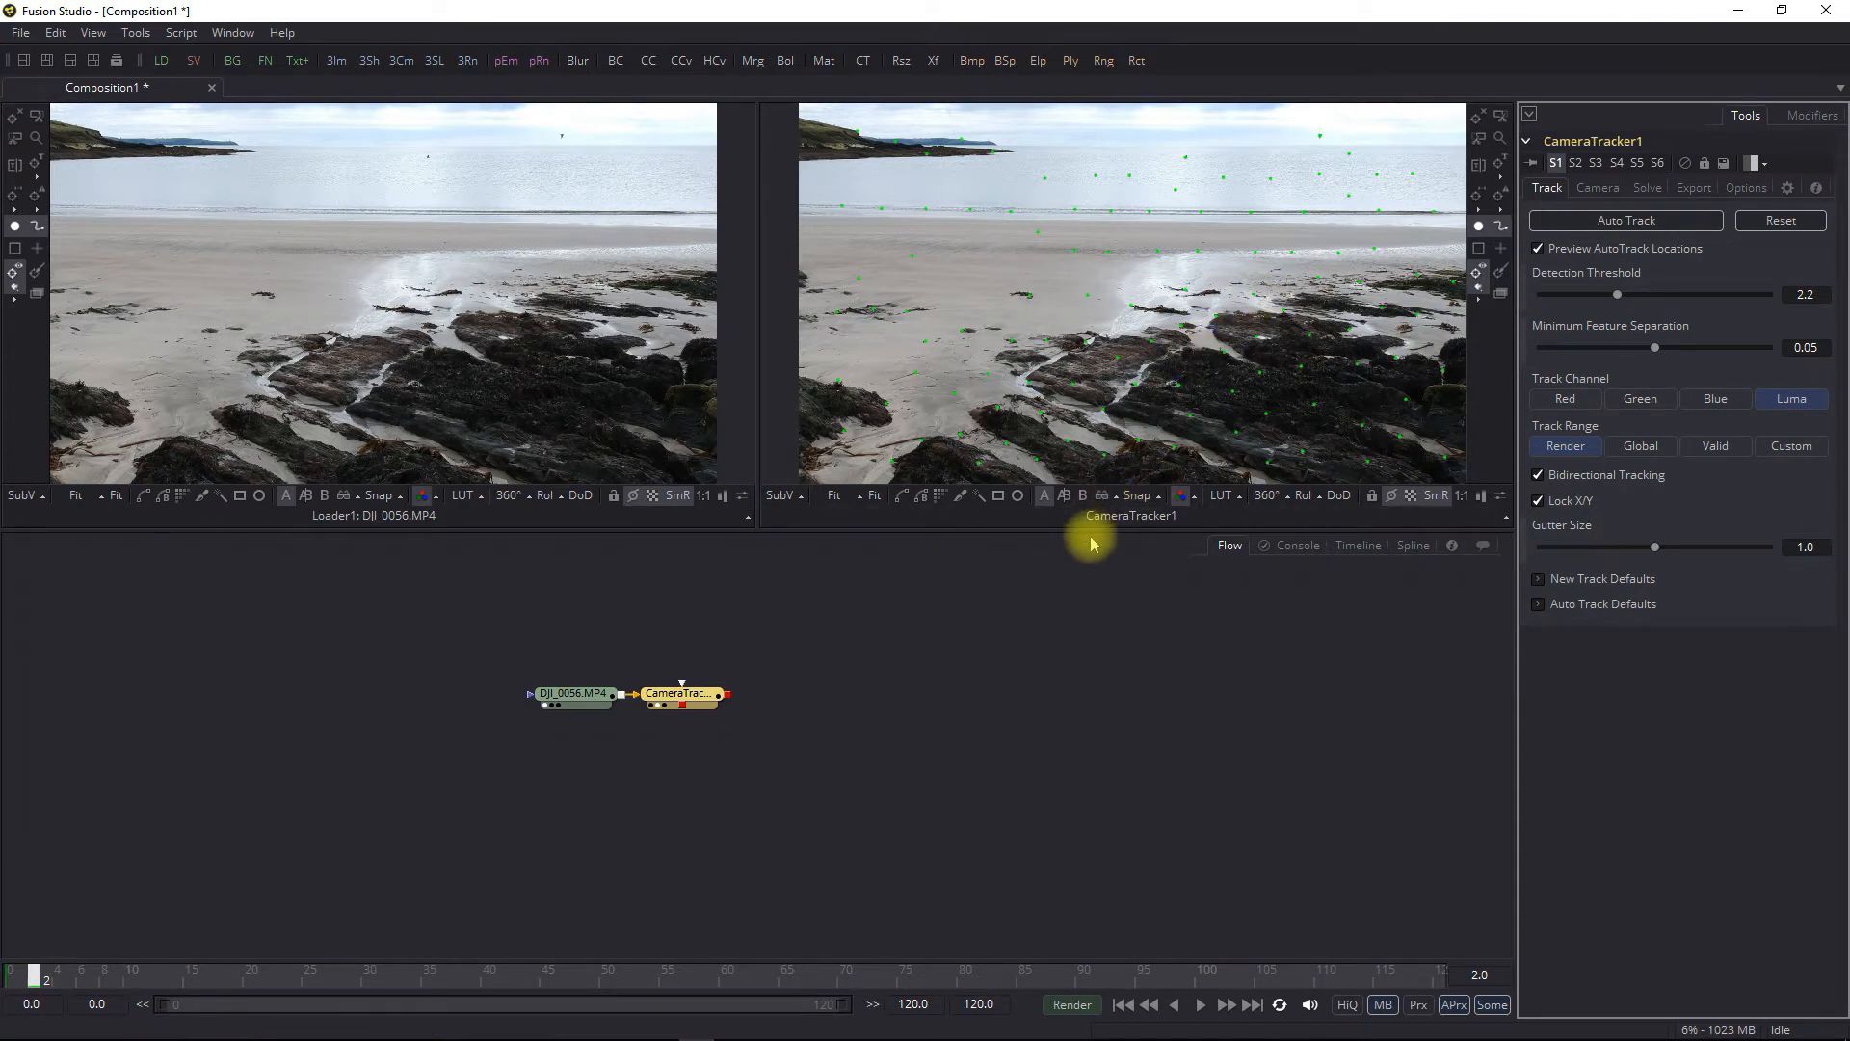
left_click_drag(1082, 529, 1053, 700)
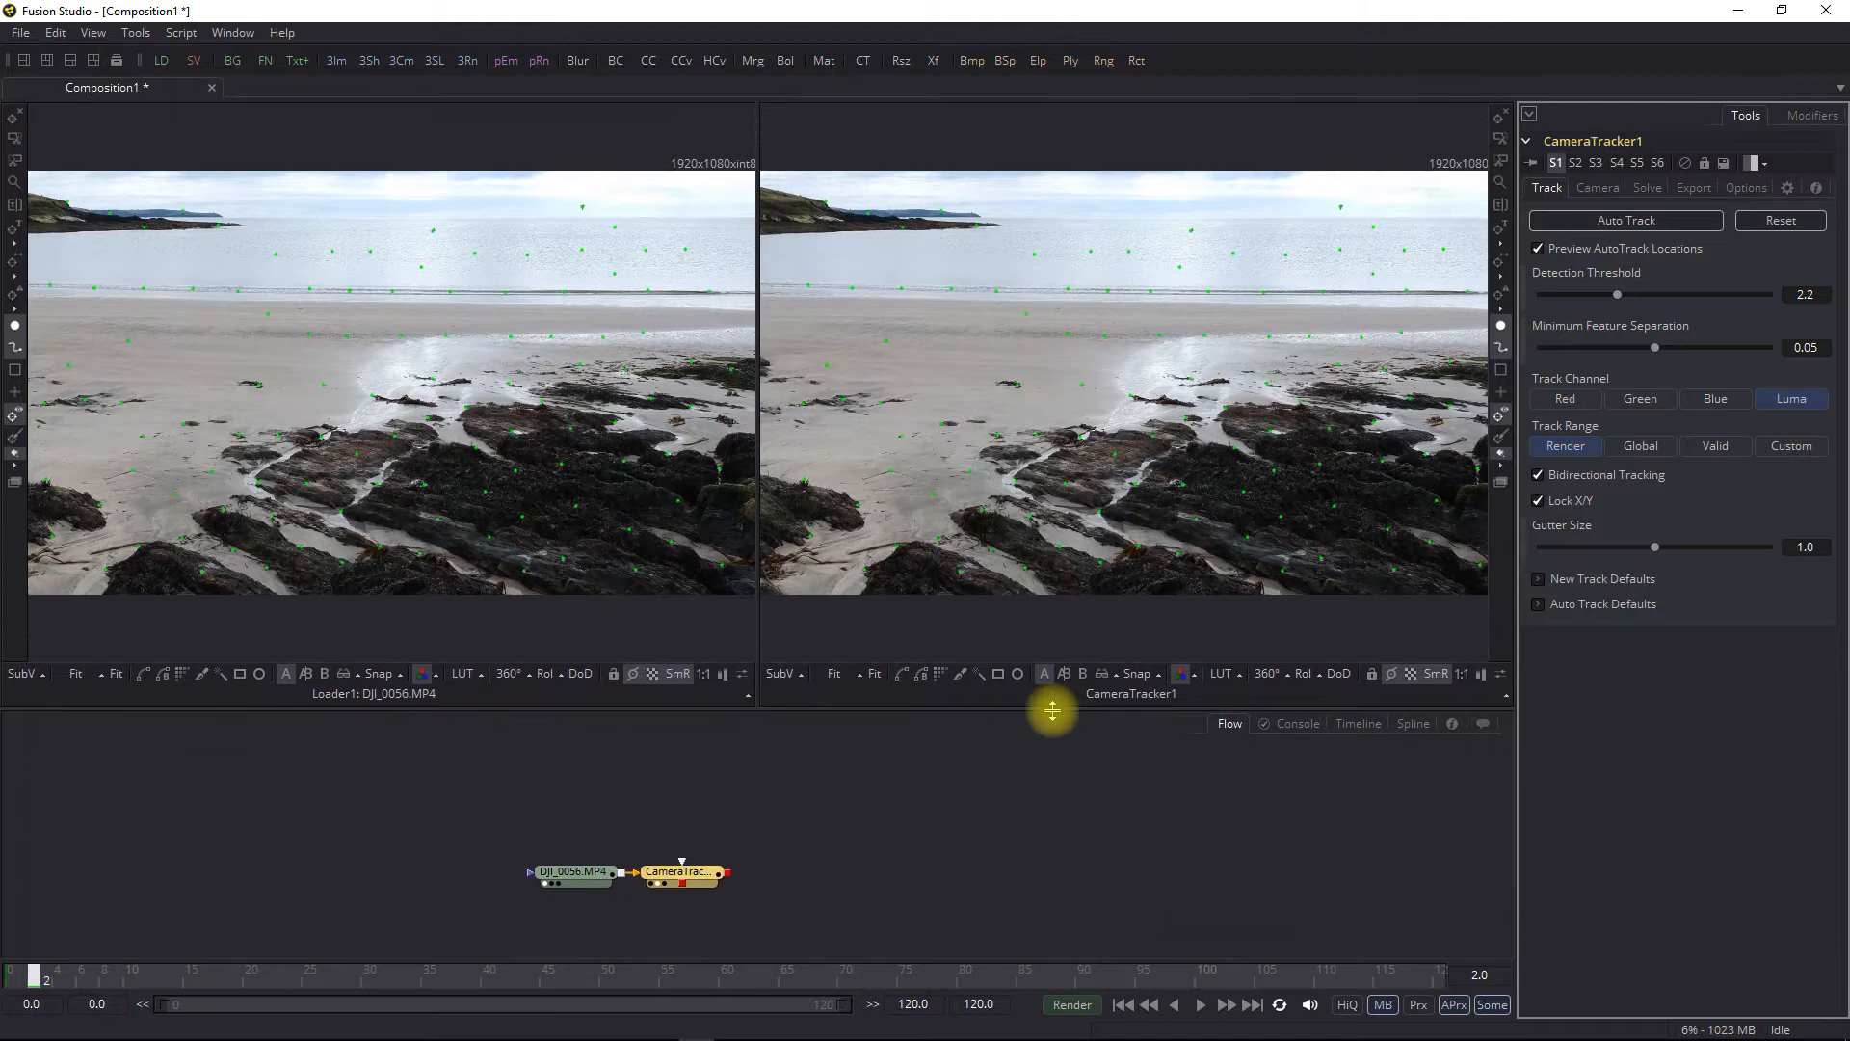
left_click_drag(759, 544, 473, 524)
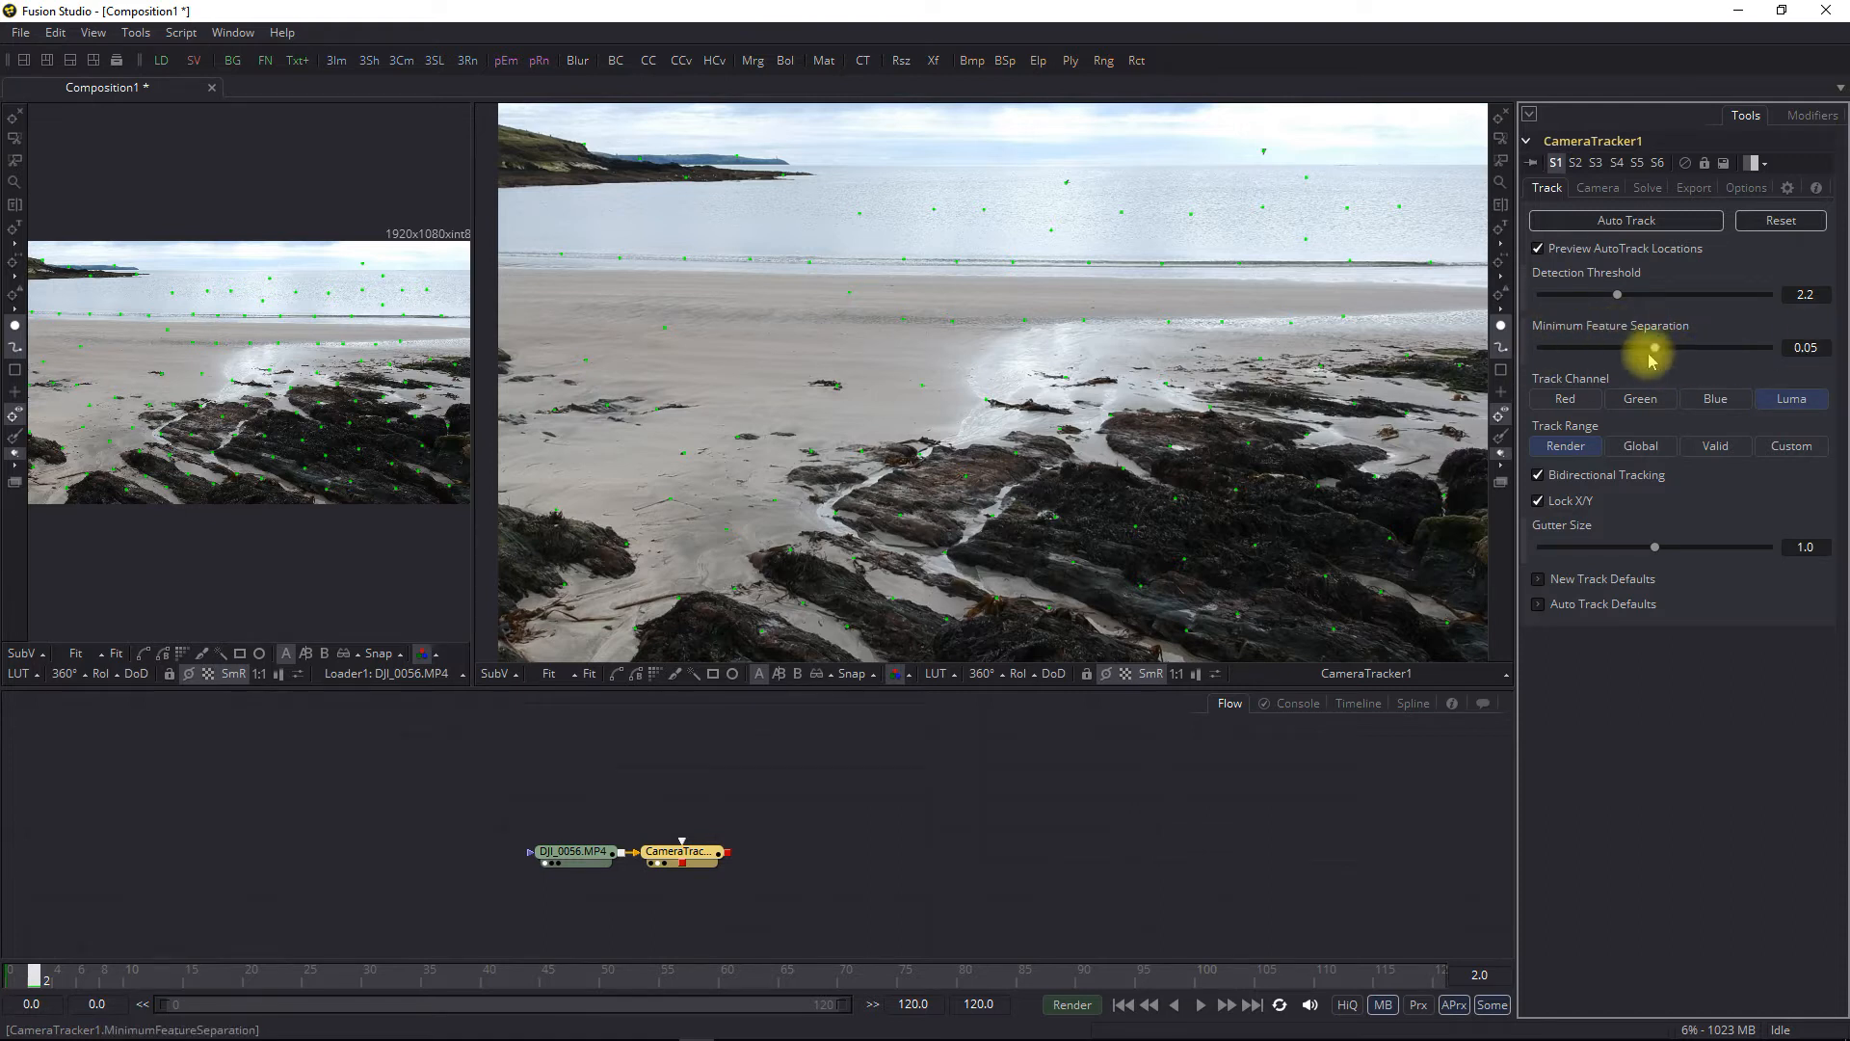
Try Minimum Feature Separation values of 0.0, about 0.029 and about 0.036 on the tracker preview
left_click_drag(1675, 349, 1442, 367)
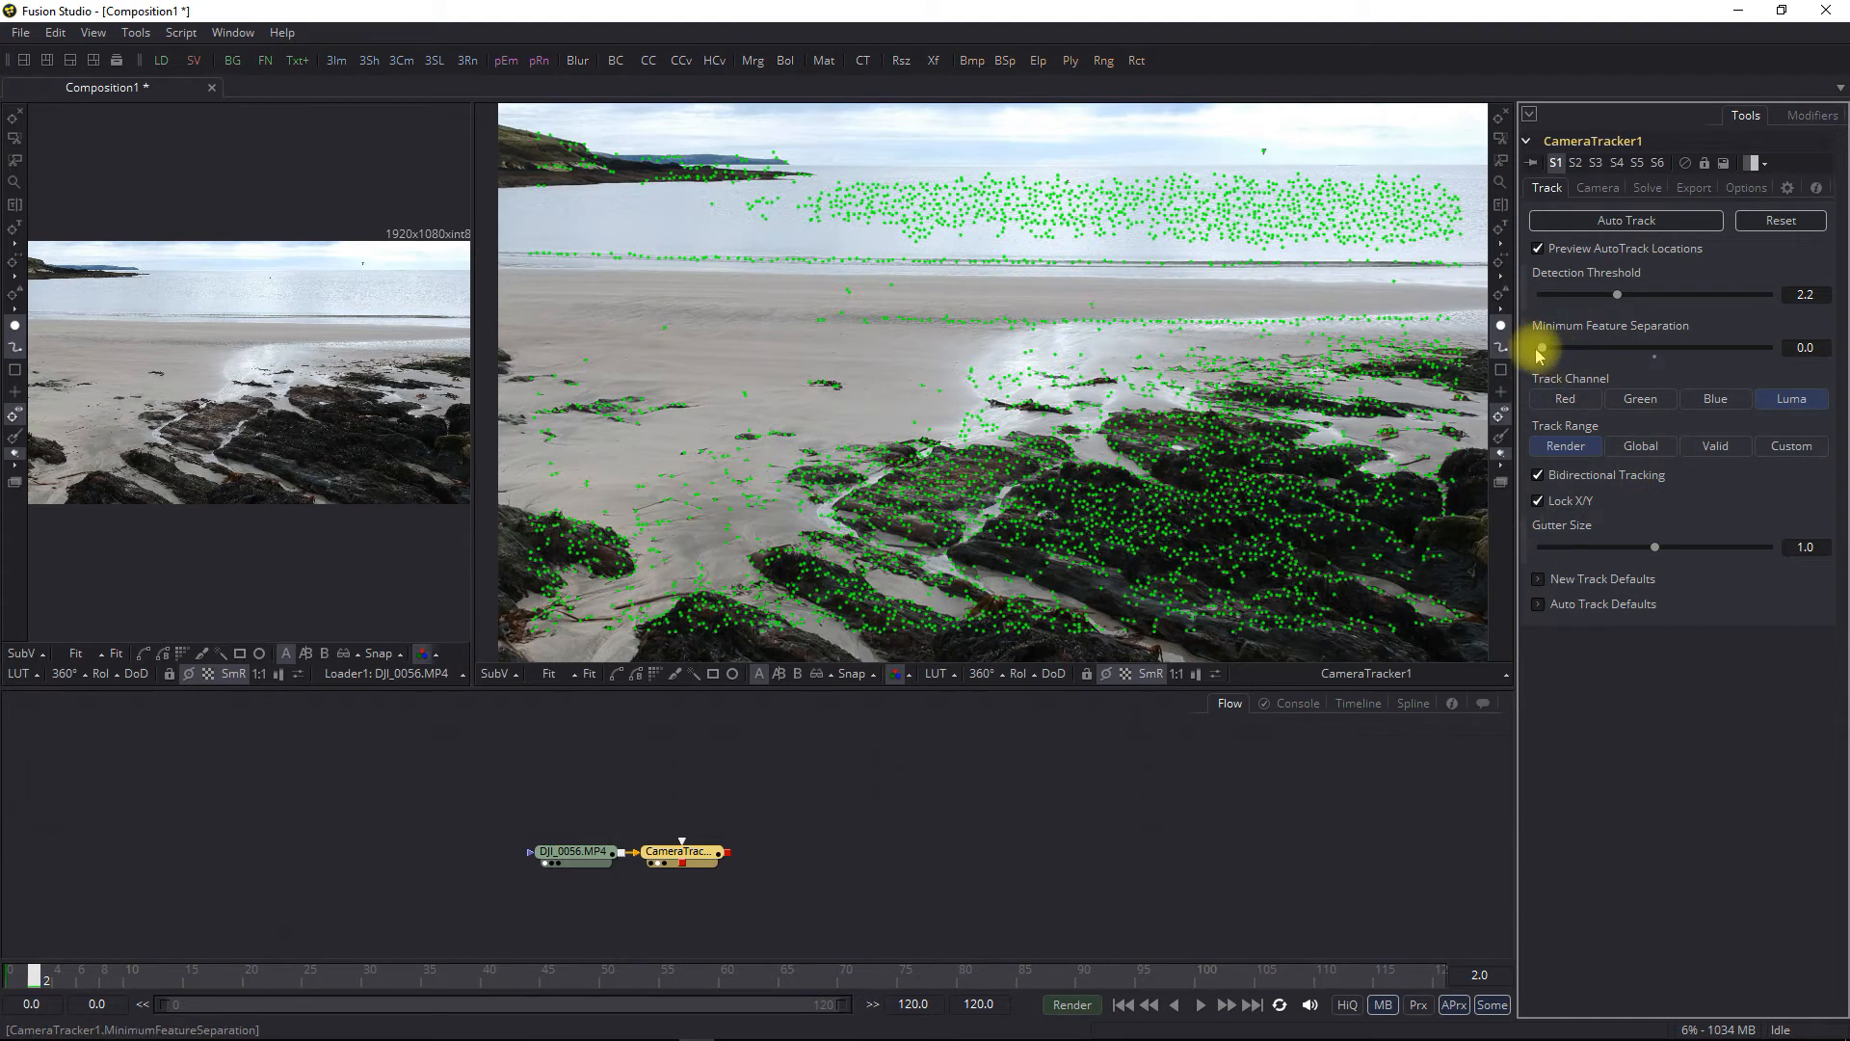
left_click_drag(1543, 353, 1591, 349)
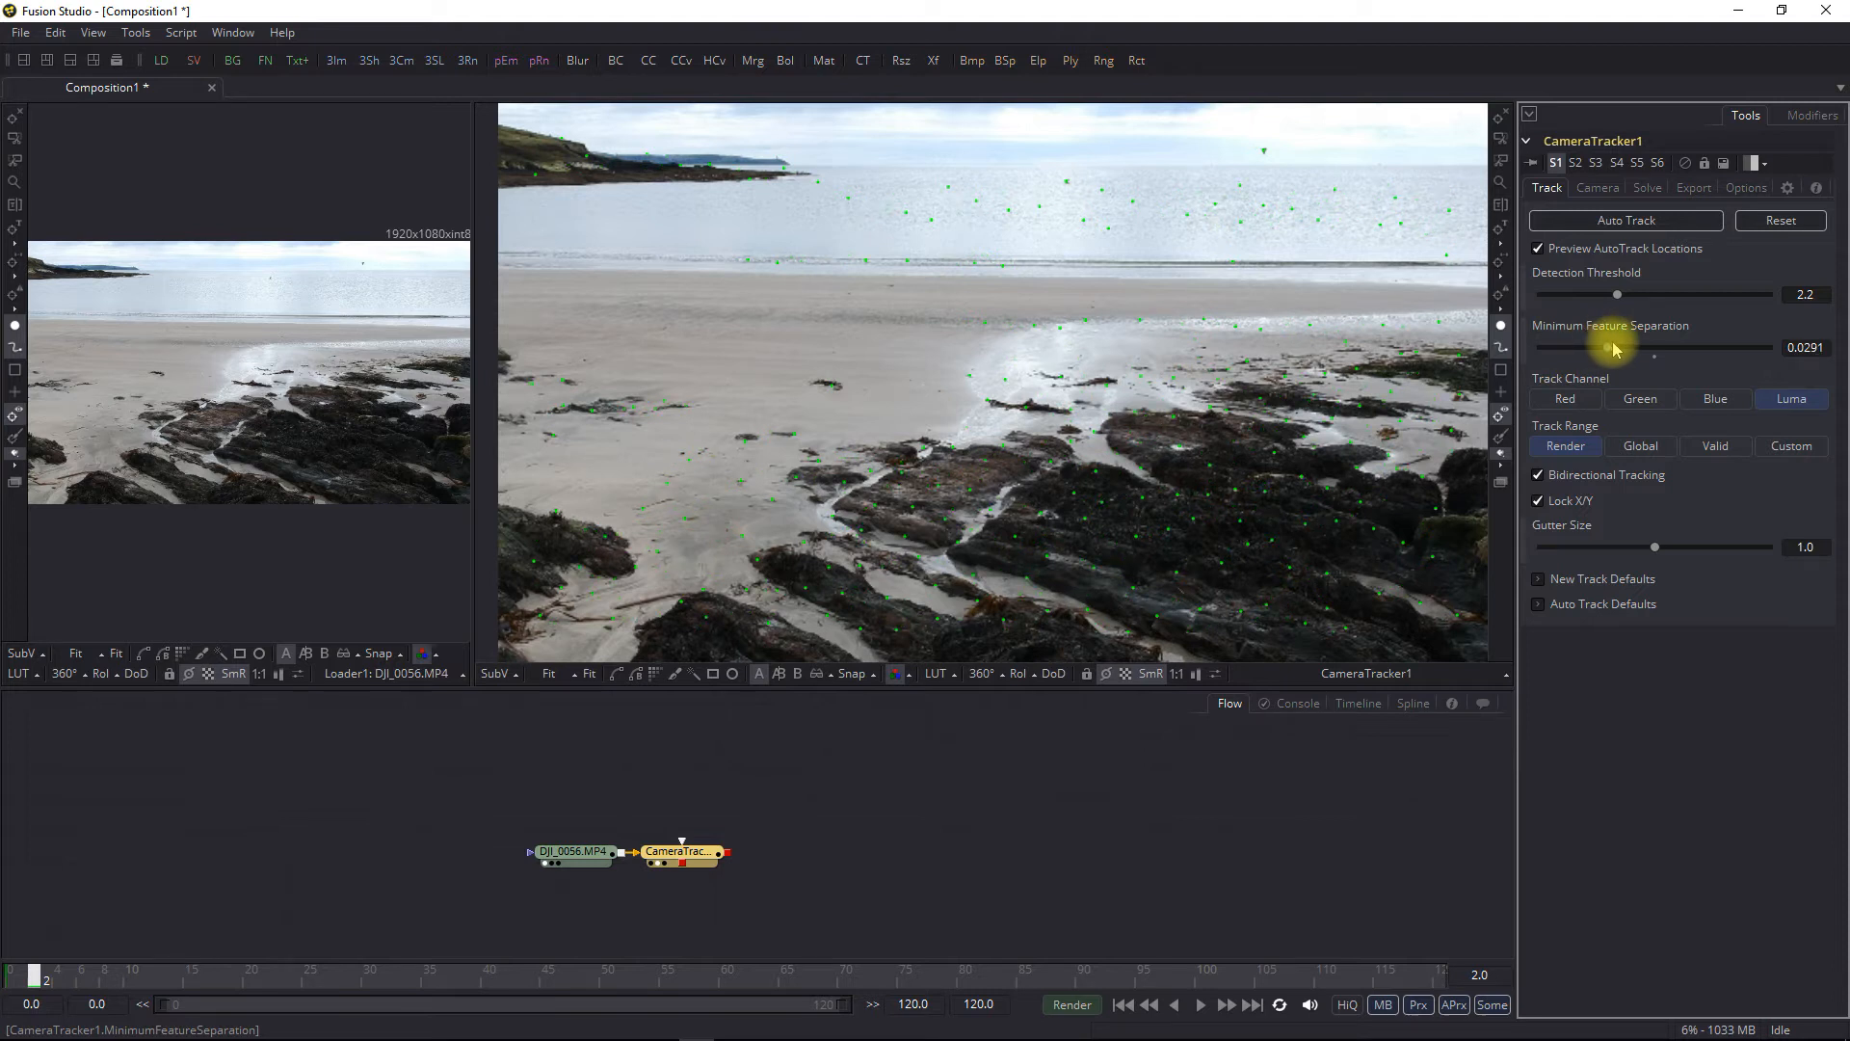
left_click_drag(1619, 351, 1630, 352)
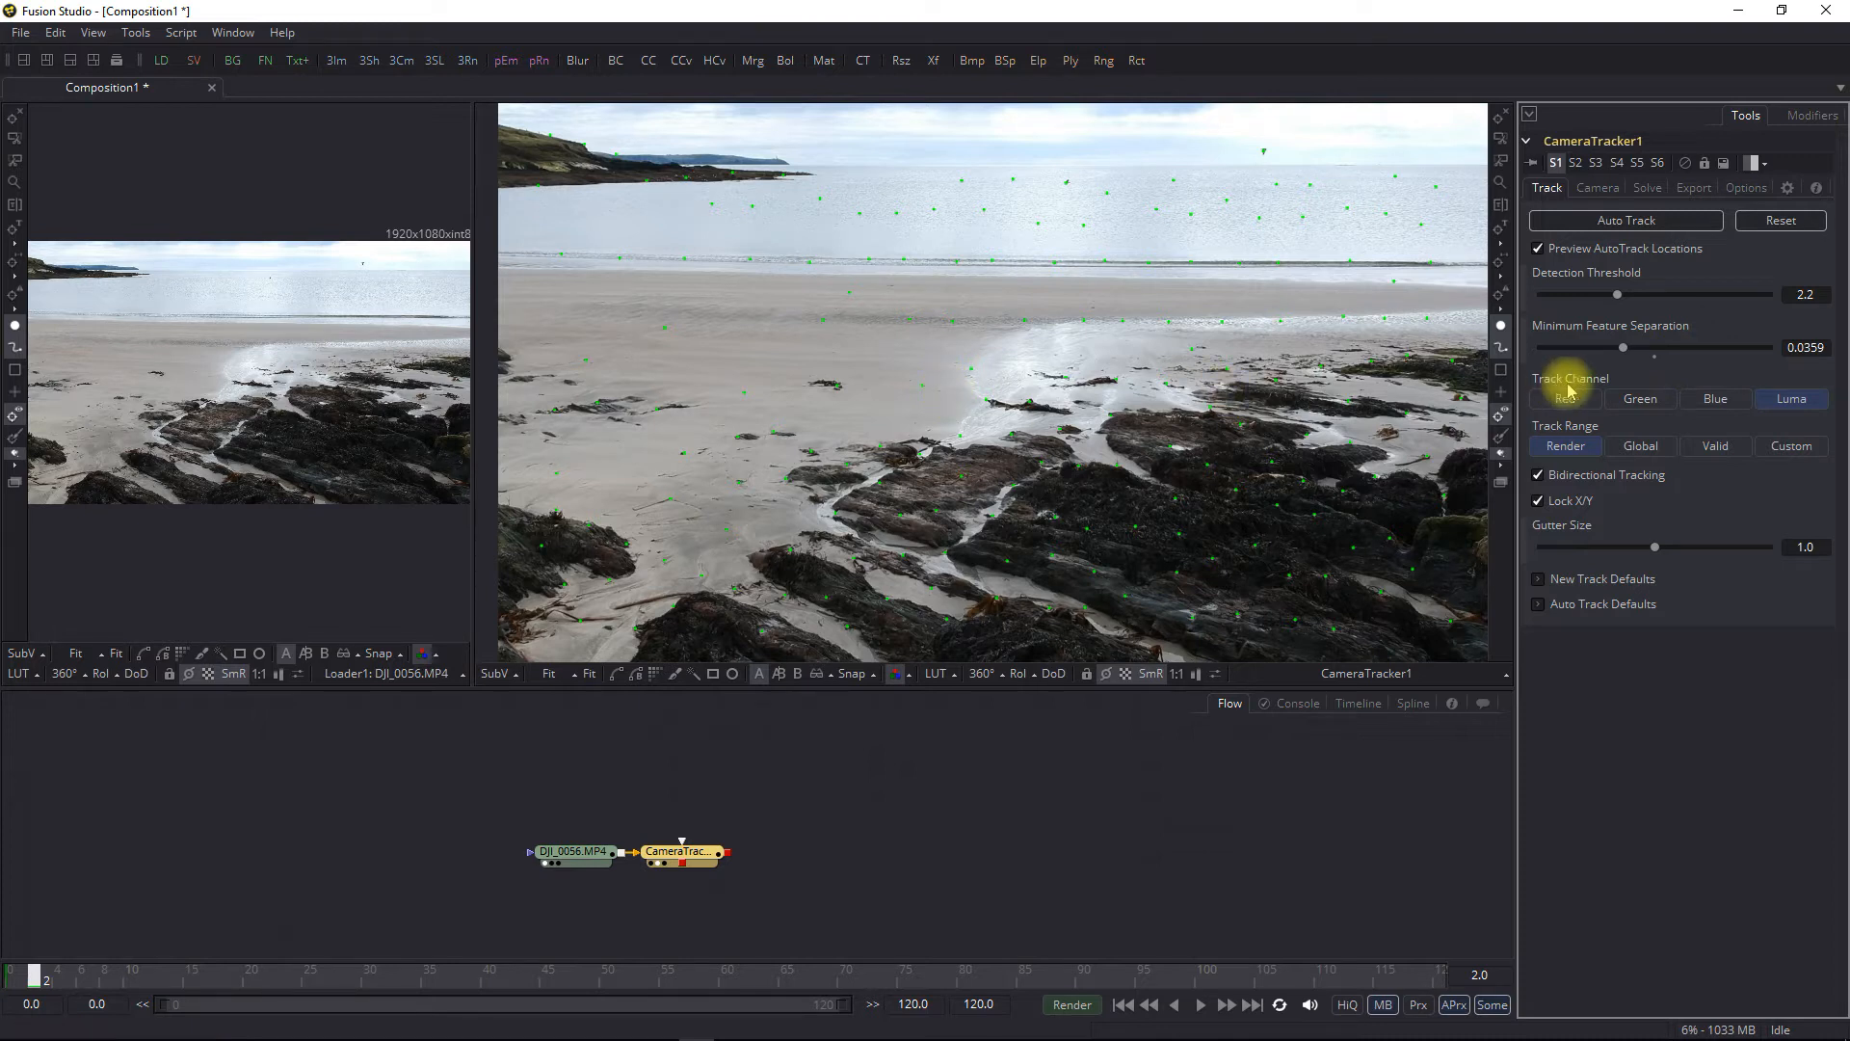
left_click_drag(1624, 353, 1632, 351)
Set the Minimum Feature Separation to 0.03 and run Auto Track on the footage
left_click(1798, 348)
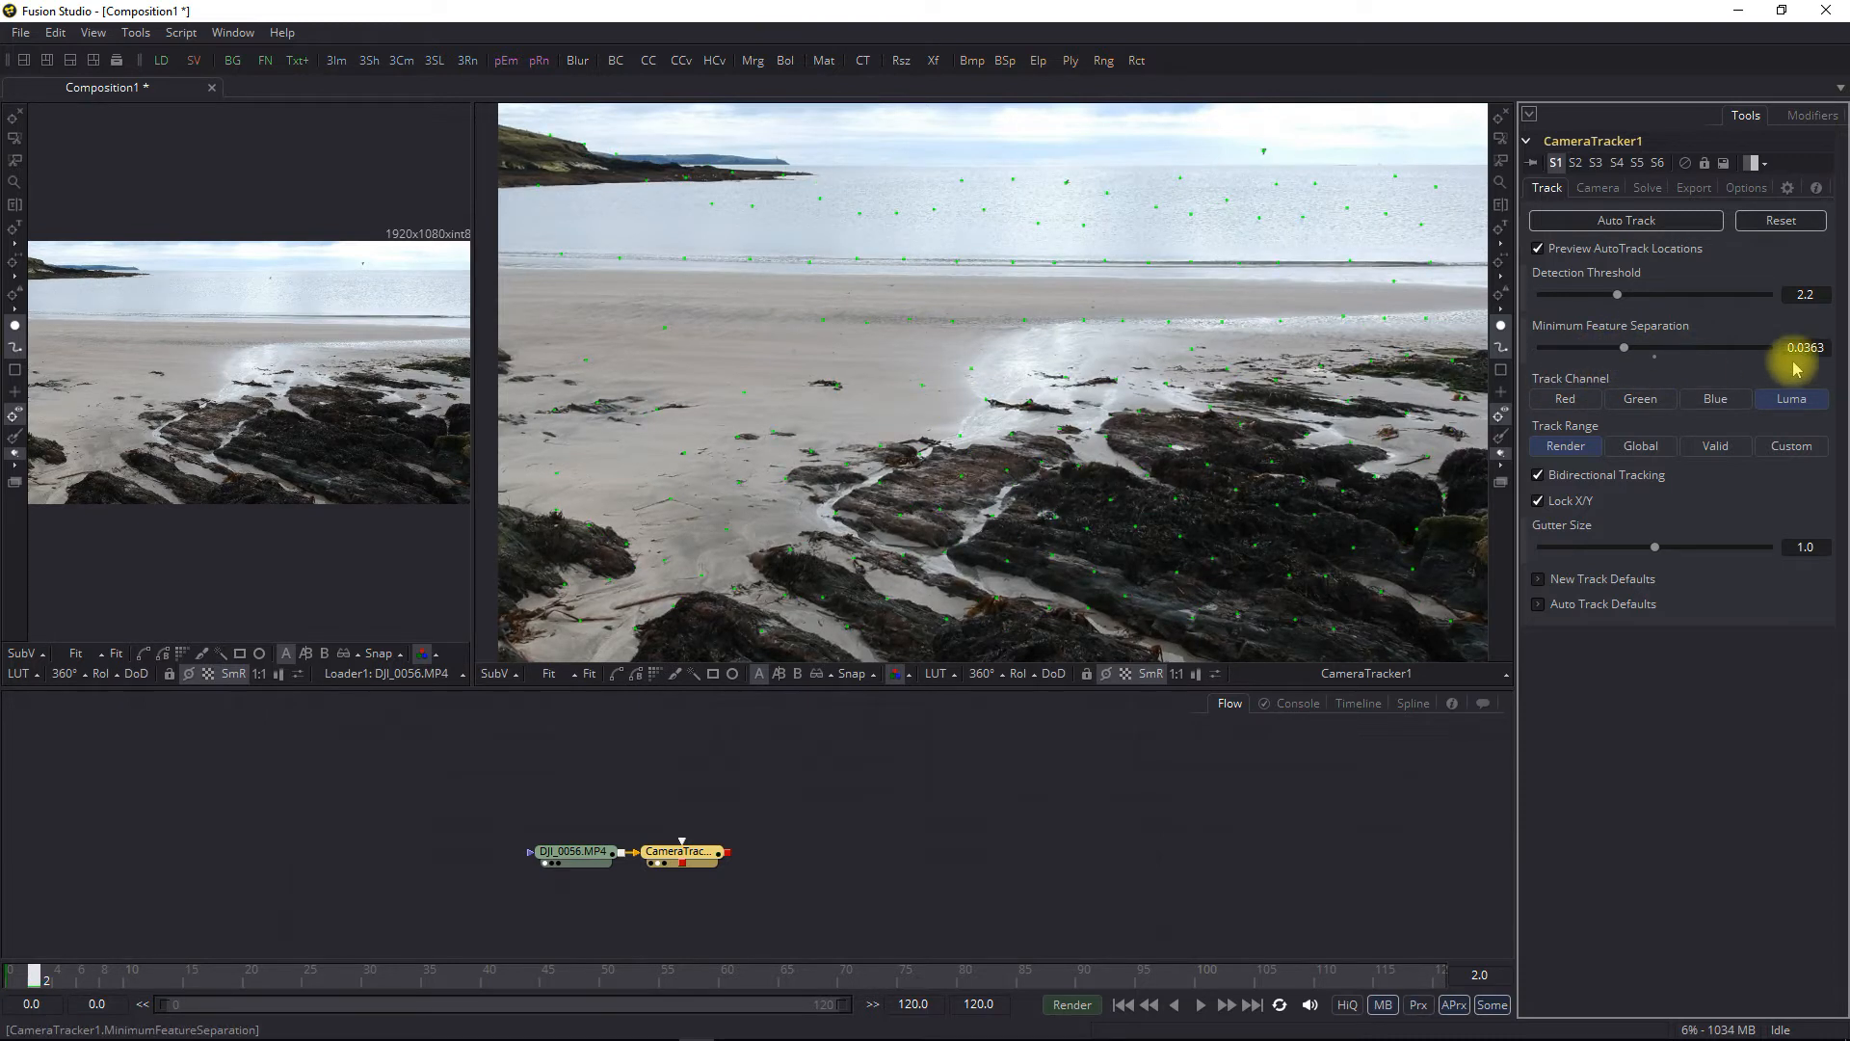
left_click_drag(1790, 347, 1845, 351)
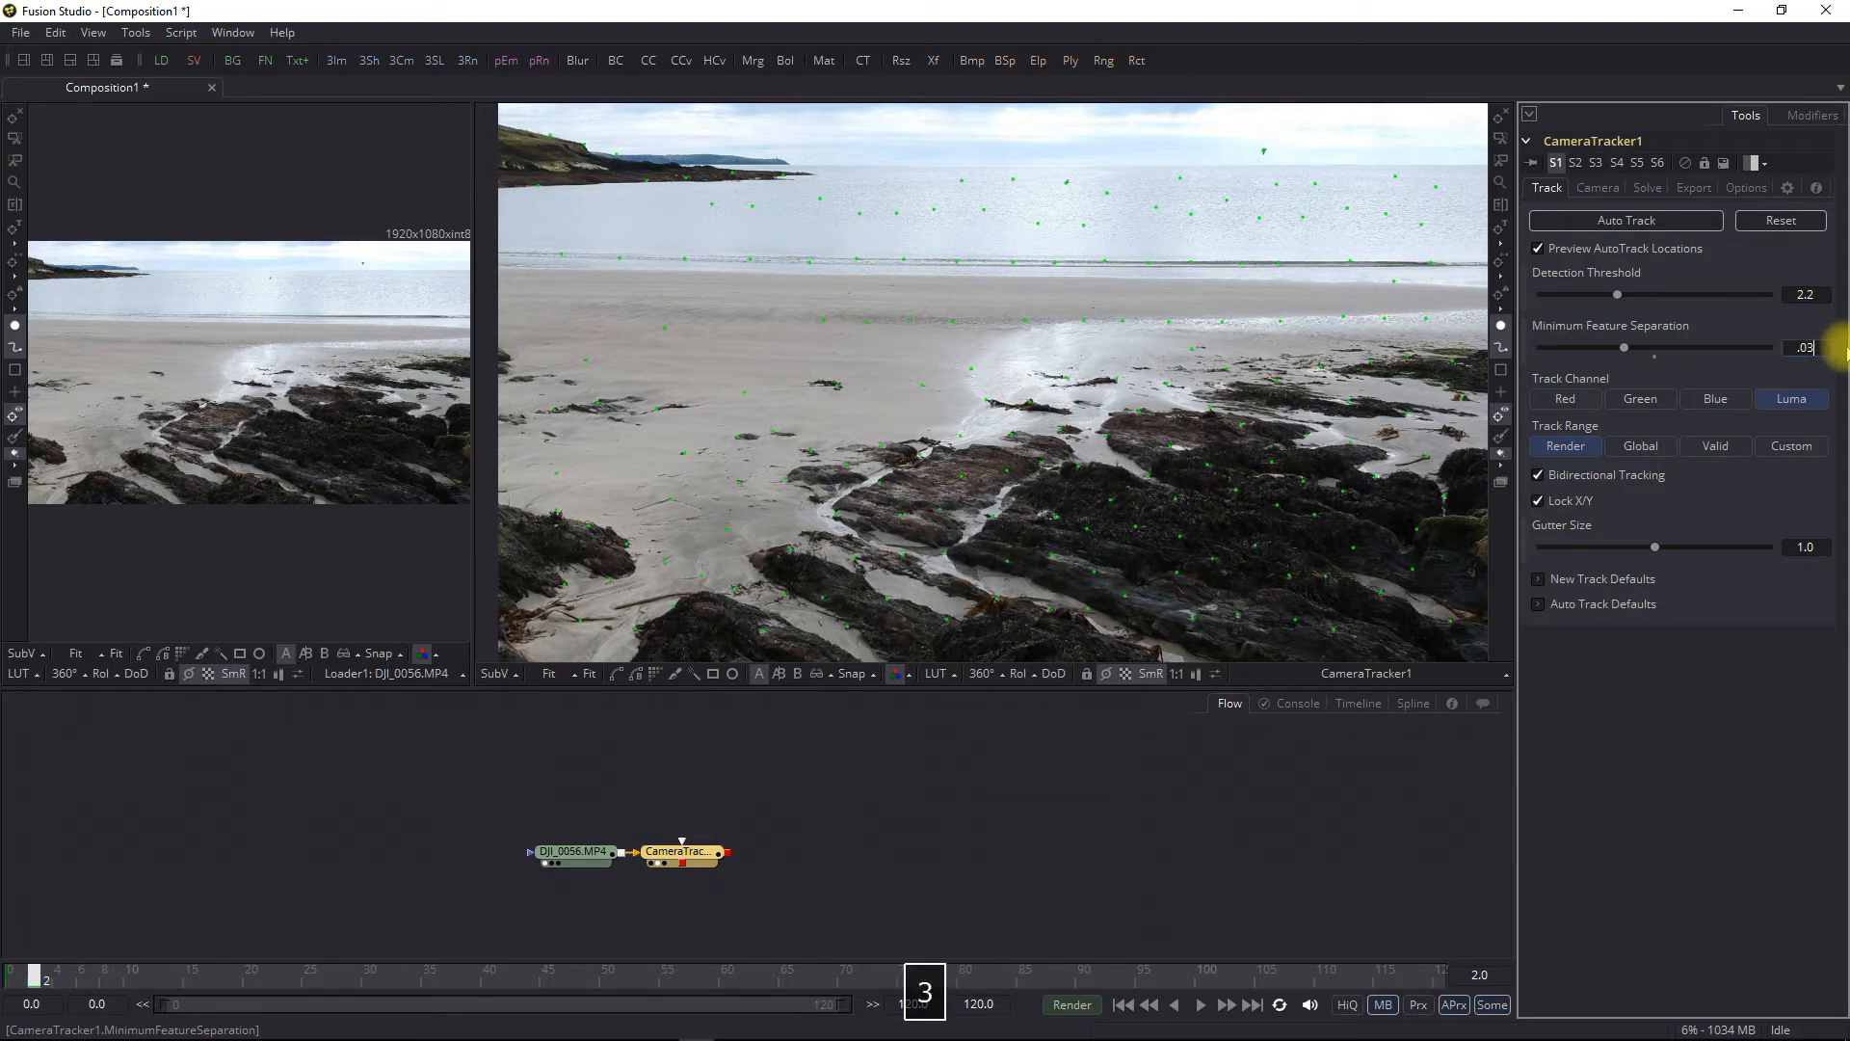
type(".03")
key("Return")
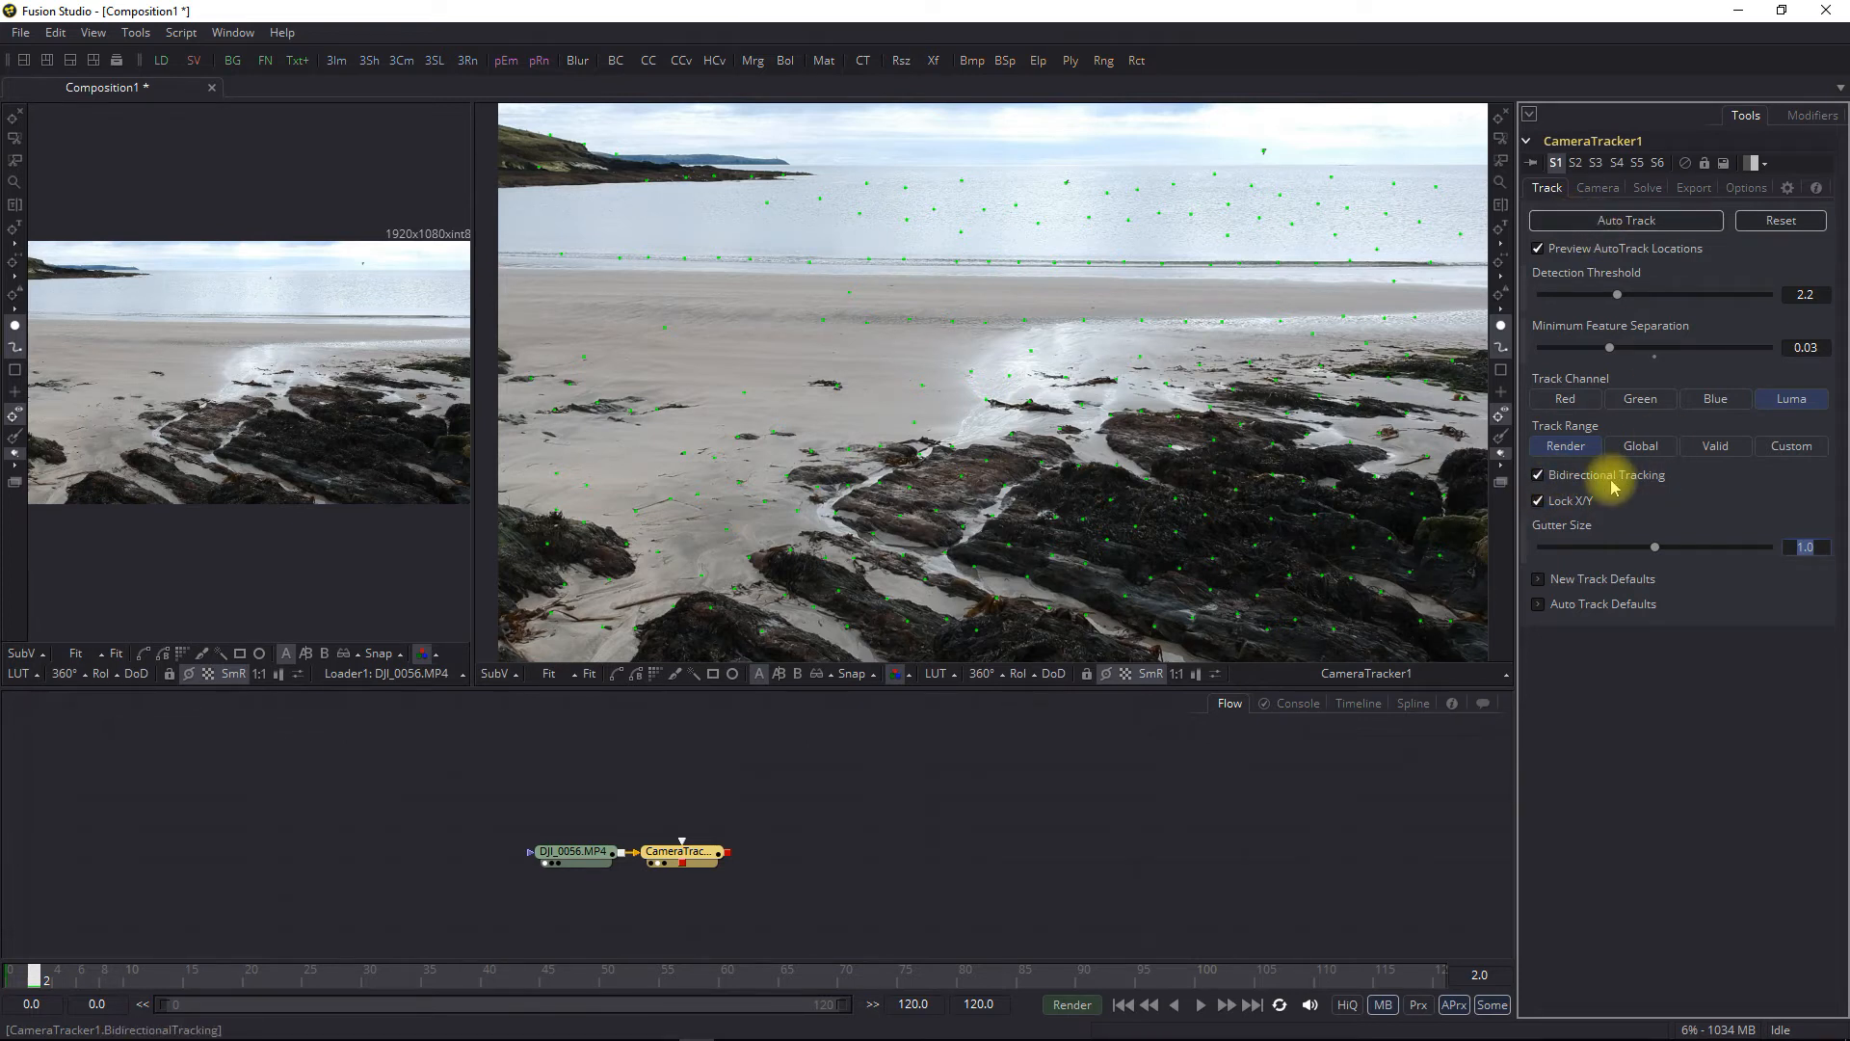
left_click(1563, 224)
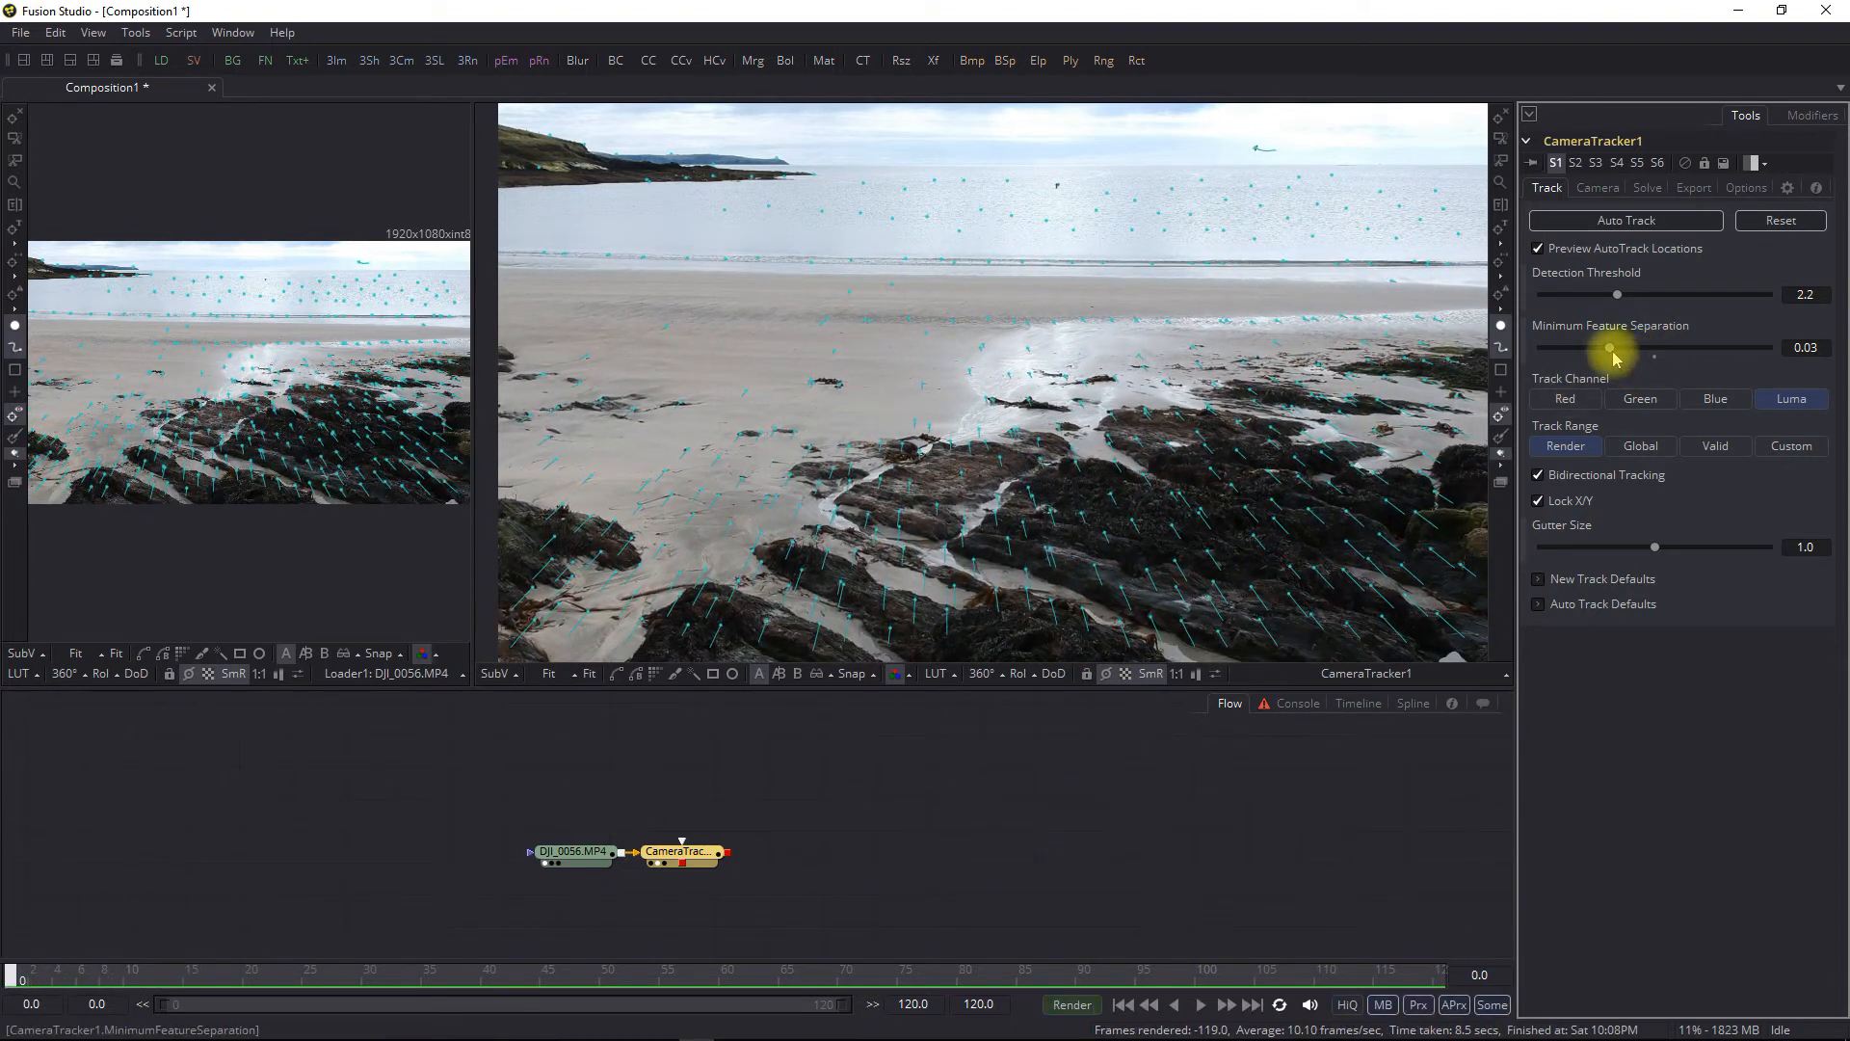
Raise the Minimum Feature Separation to 0.0393 and run Auto Track again
left_click_drag(1616, 356, 1624, 359)
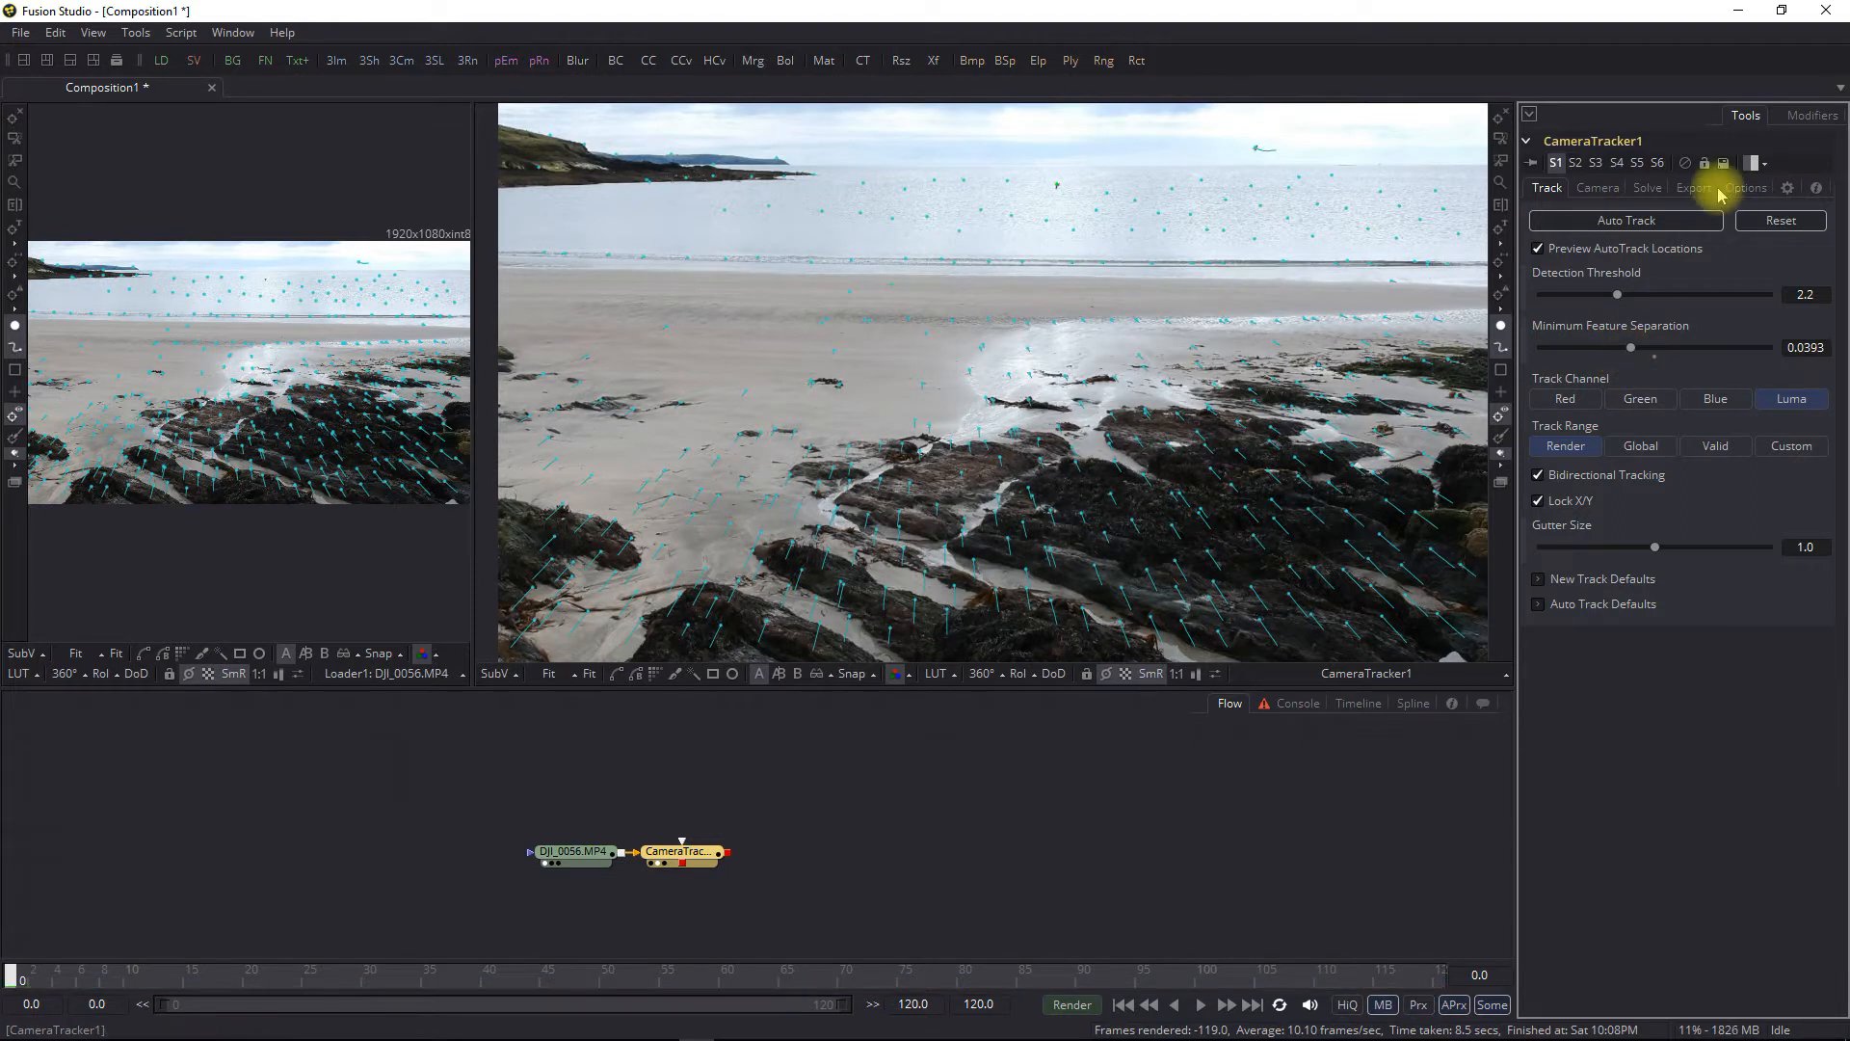
left_click(1652, 219)
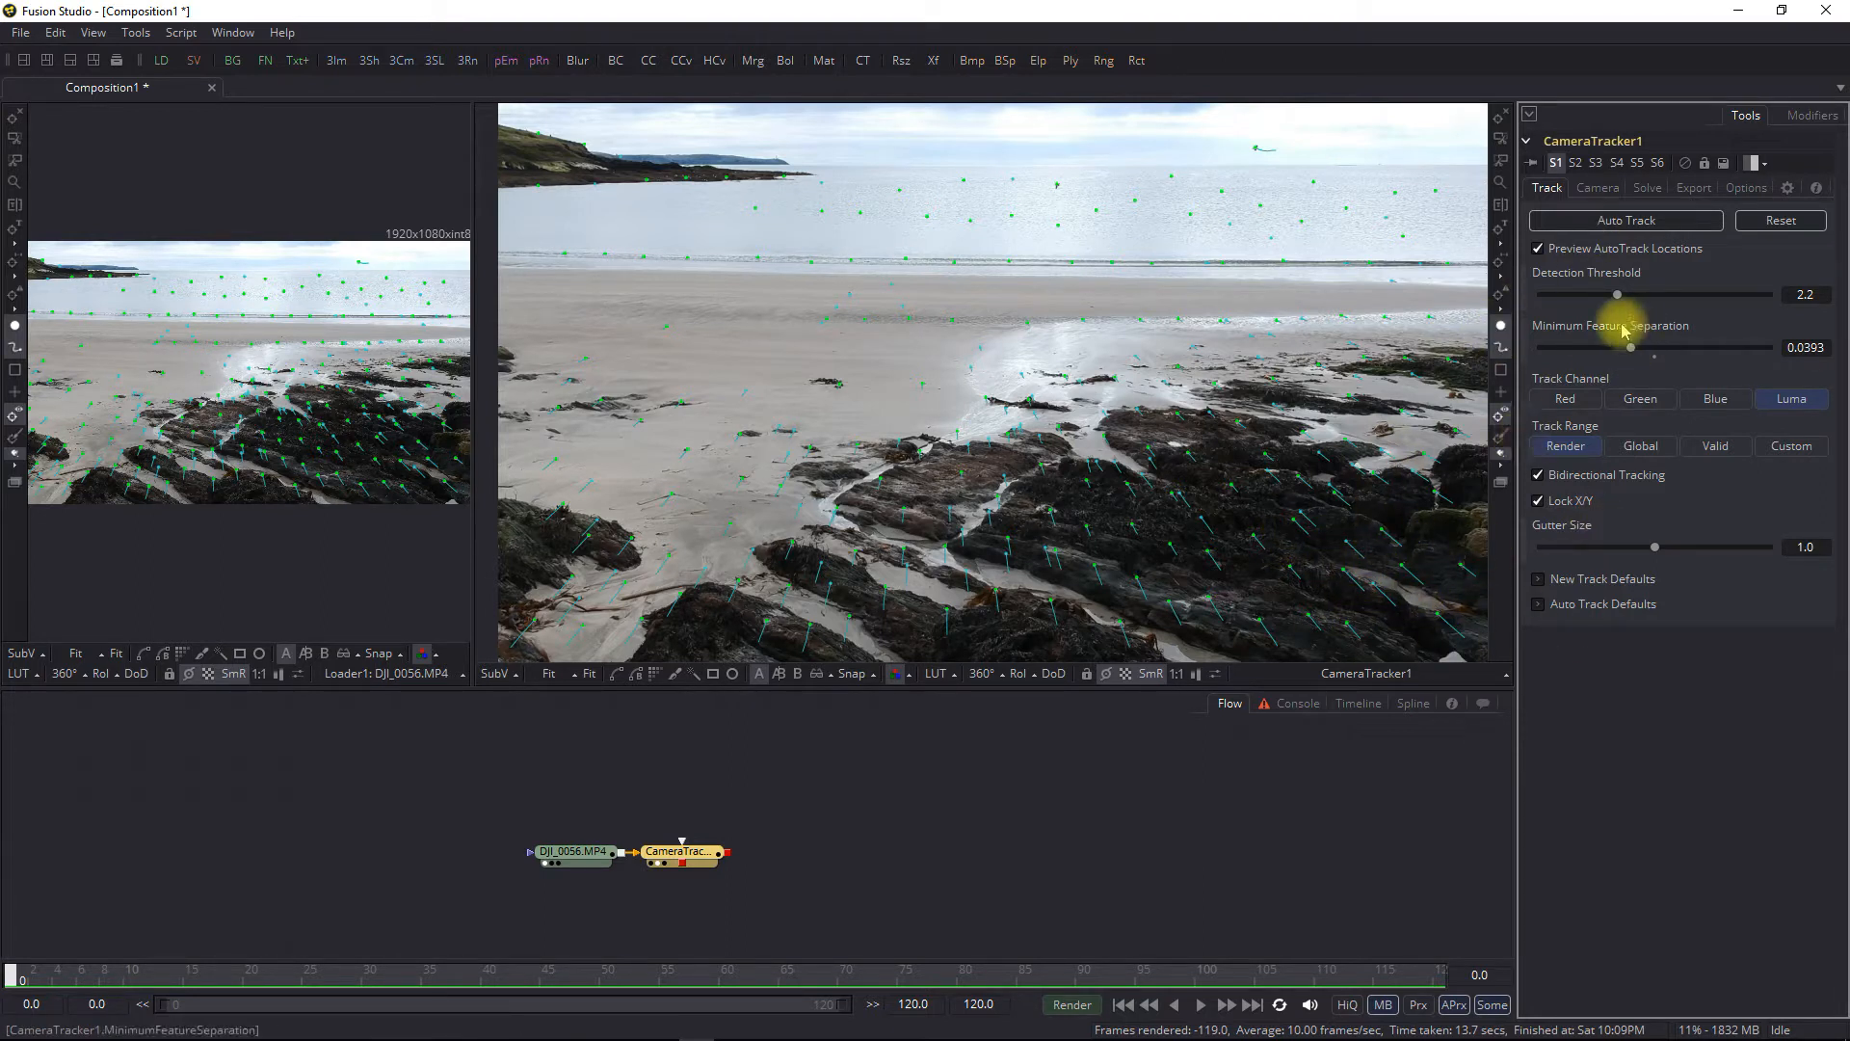
Set the tracker camera's focal length to 25 mm and solve the camera
left_click(1598, 187)
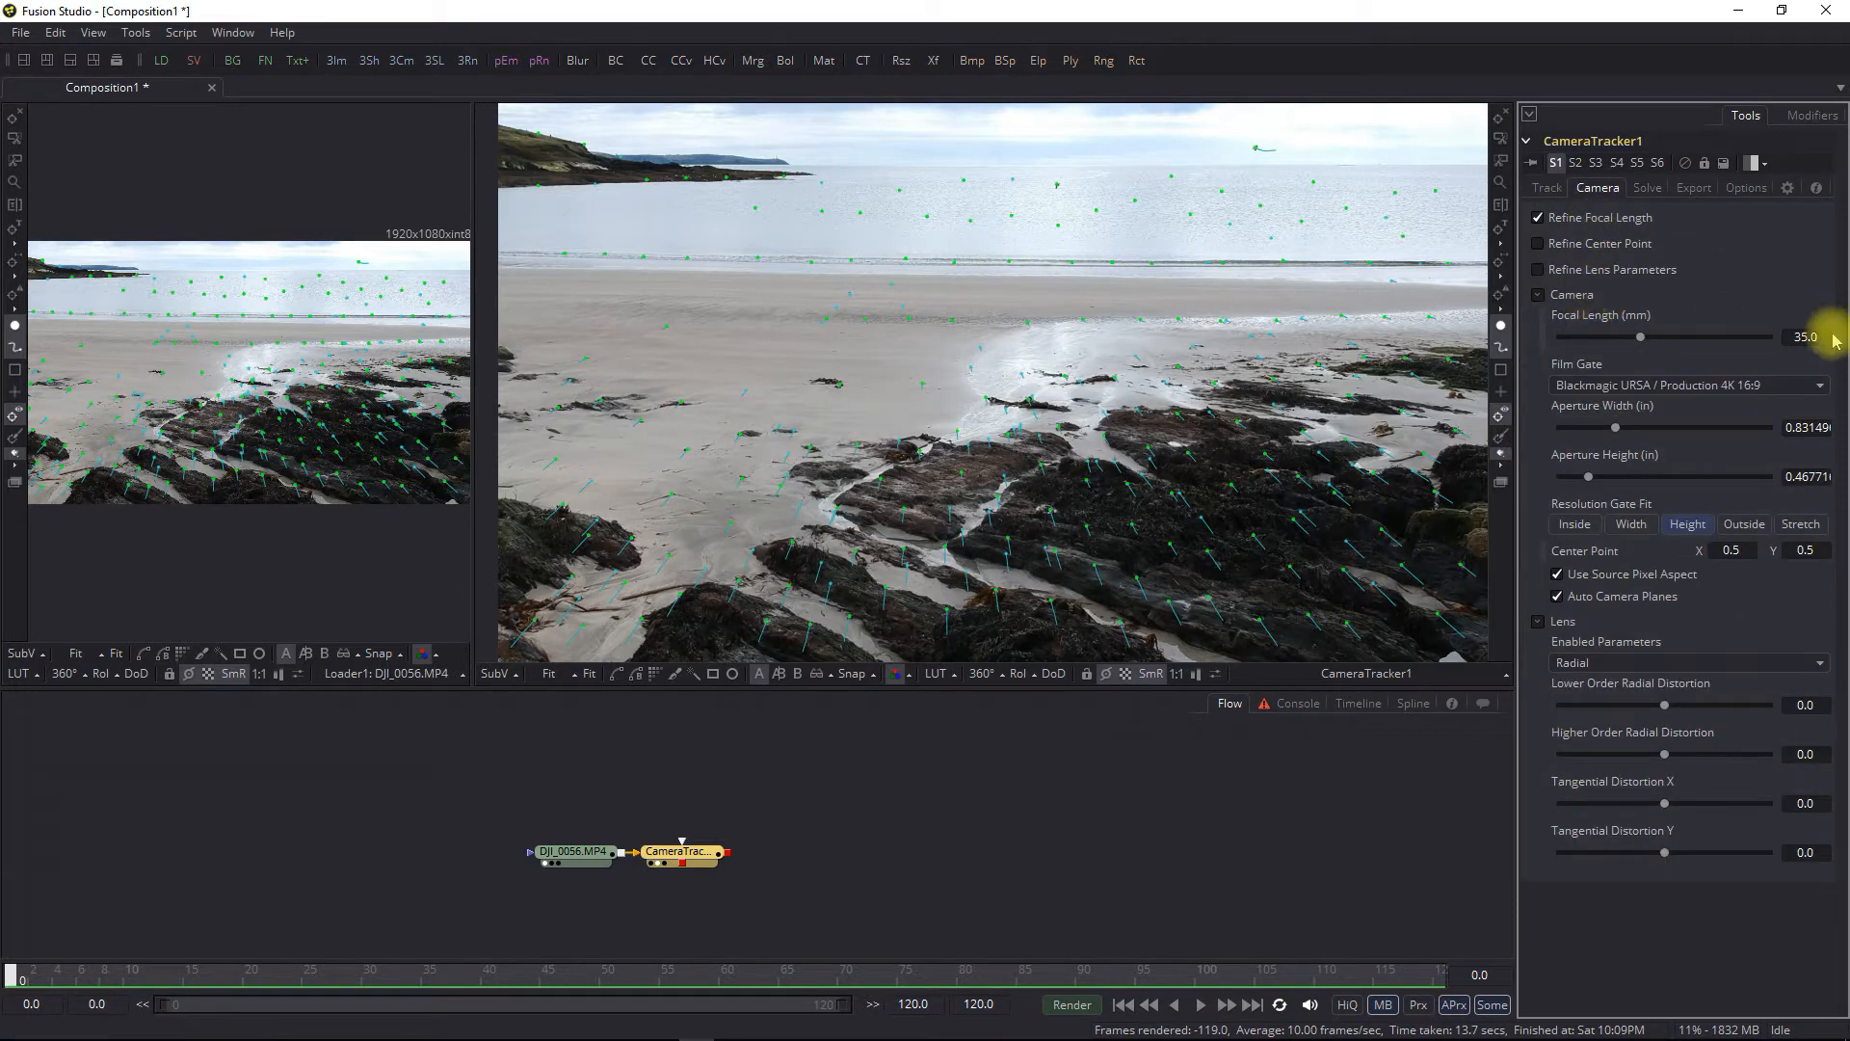
left_click(1789, 339)
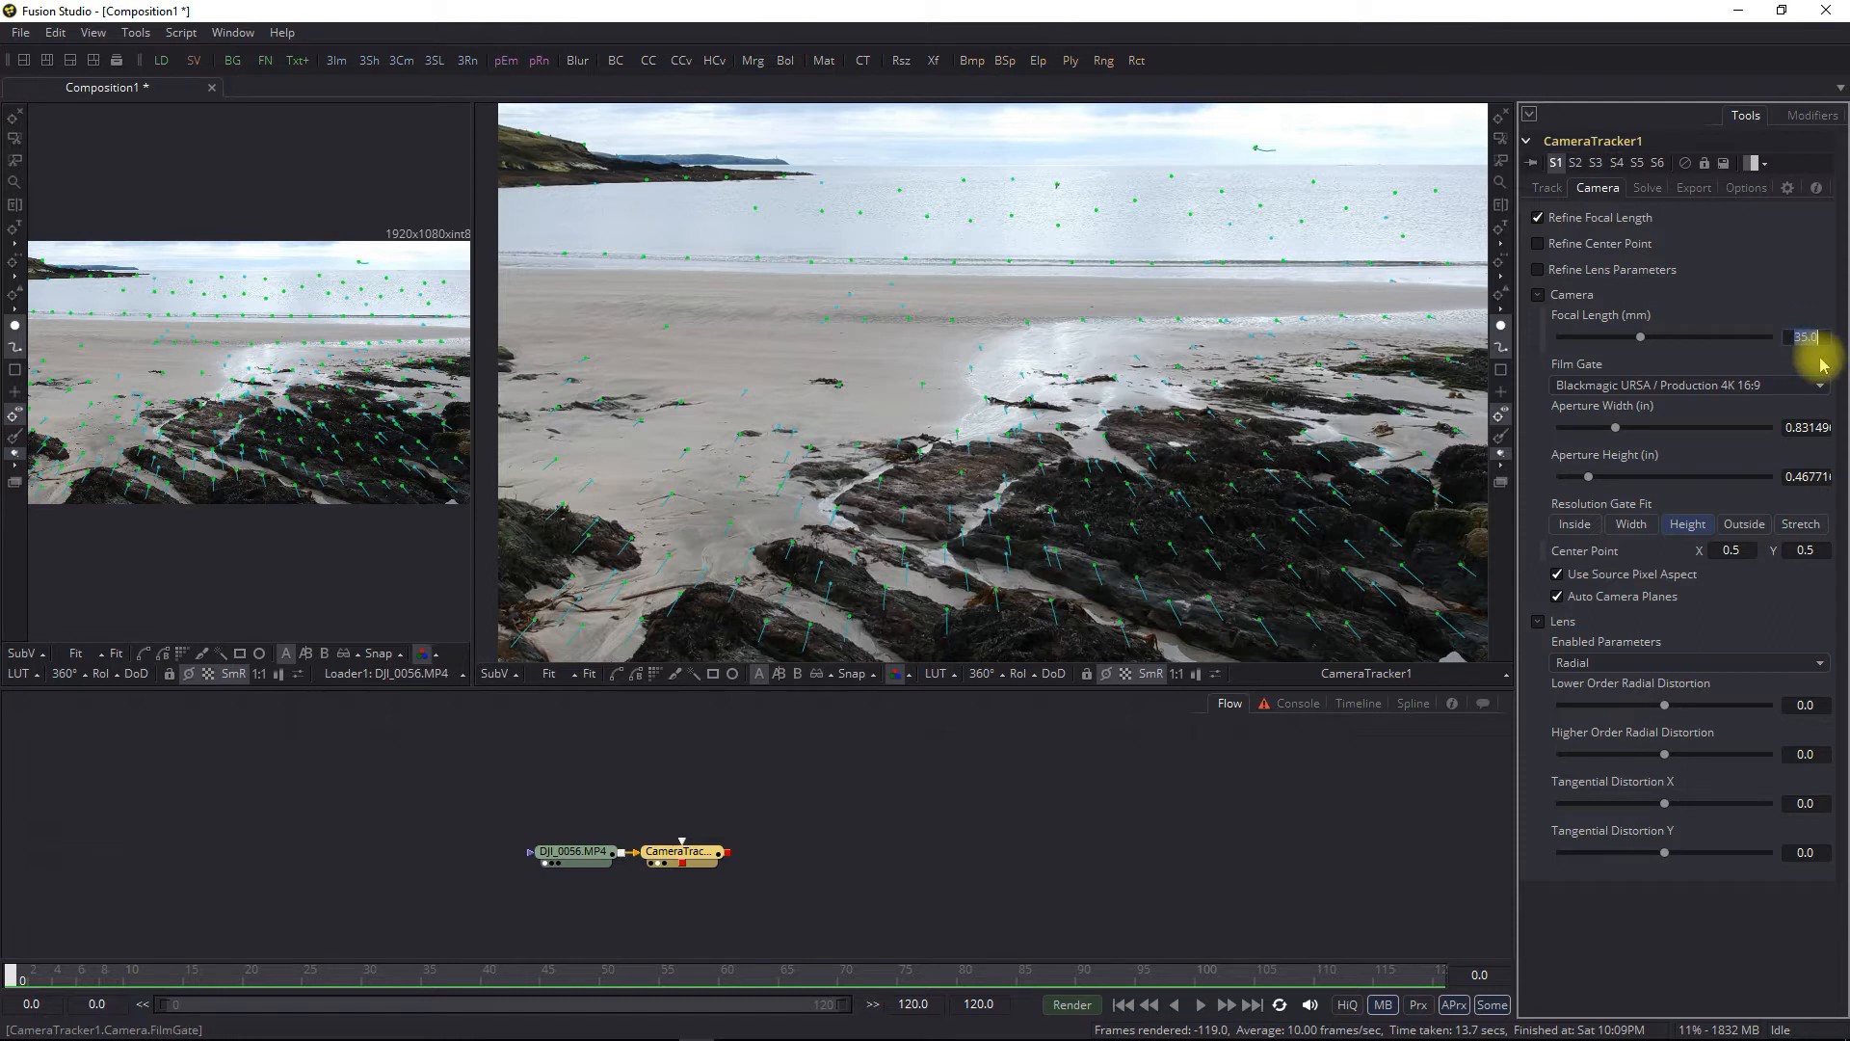
type("25")
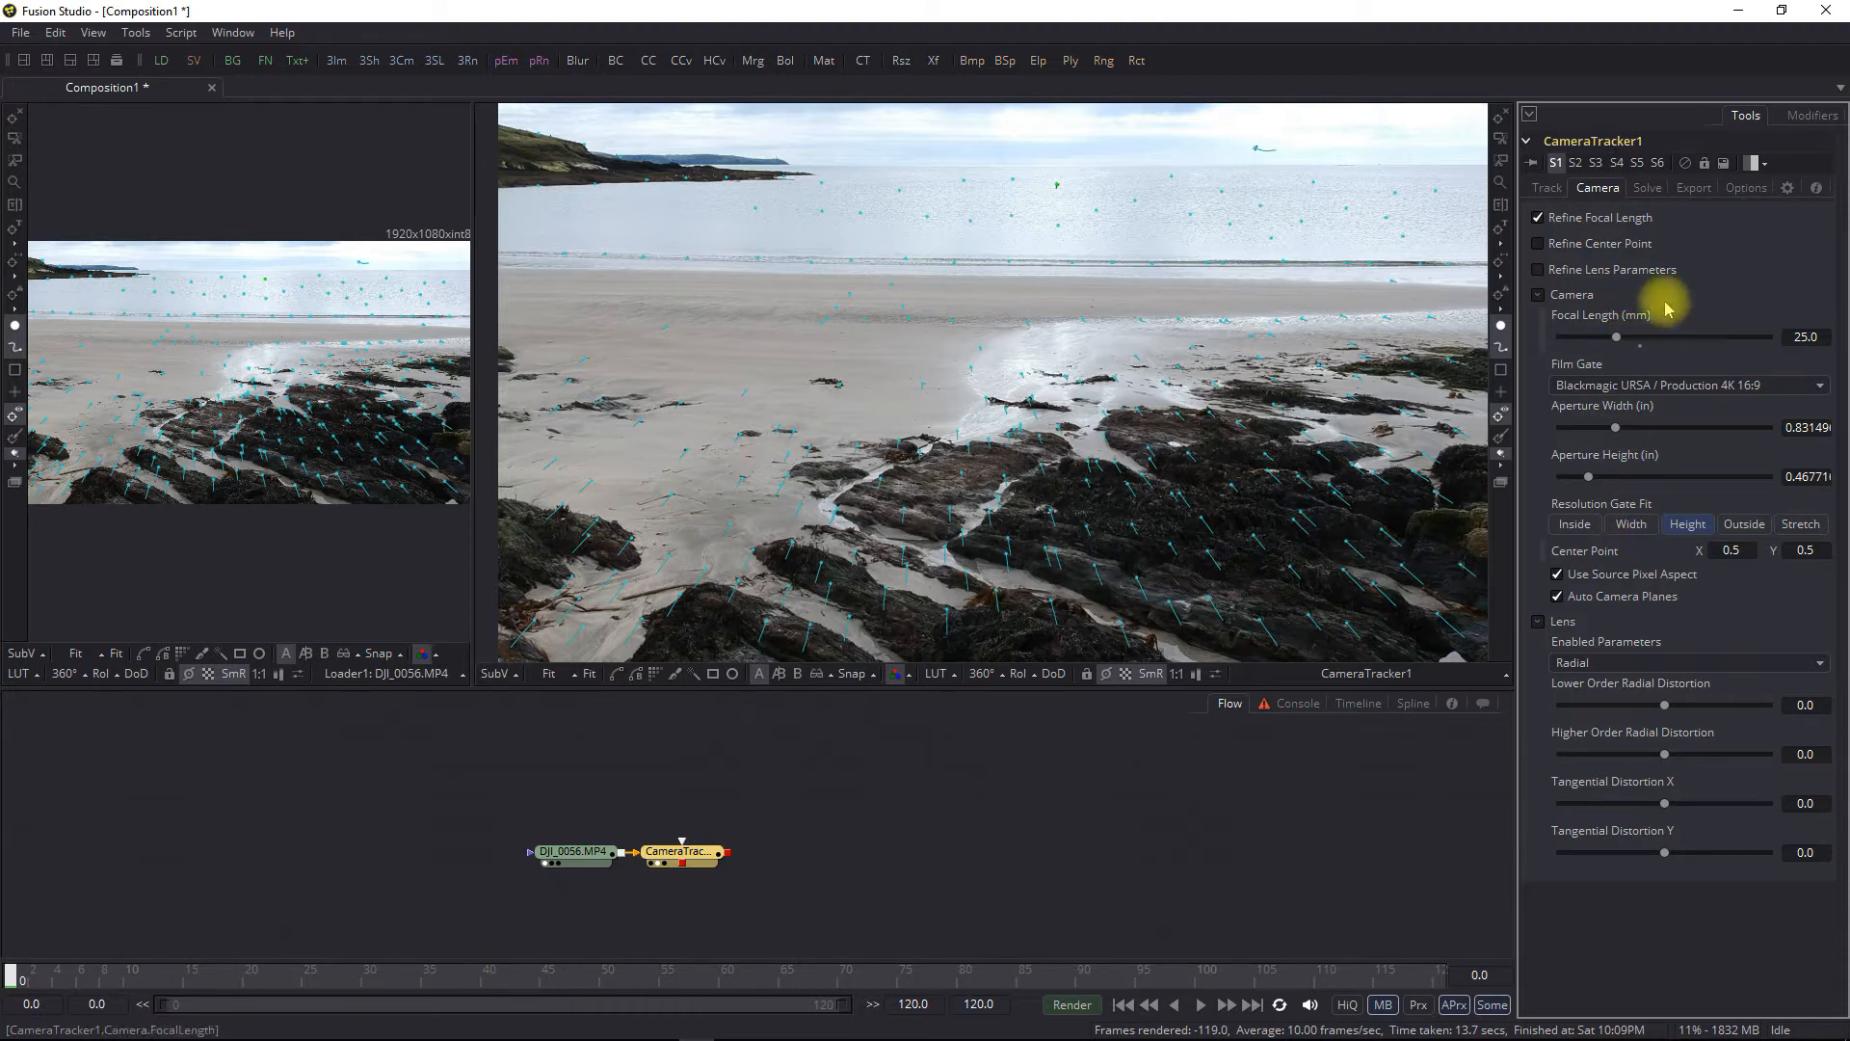
left_click(1648, 189)
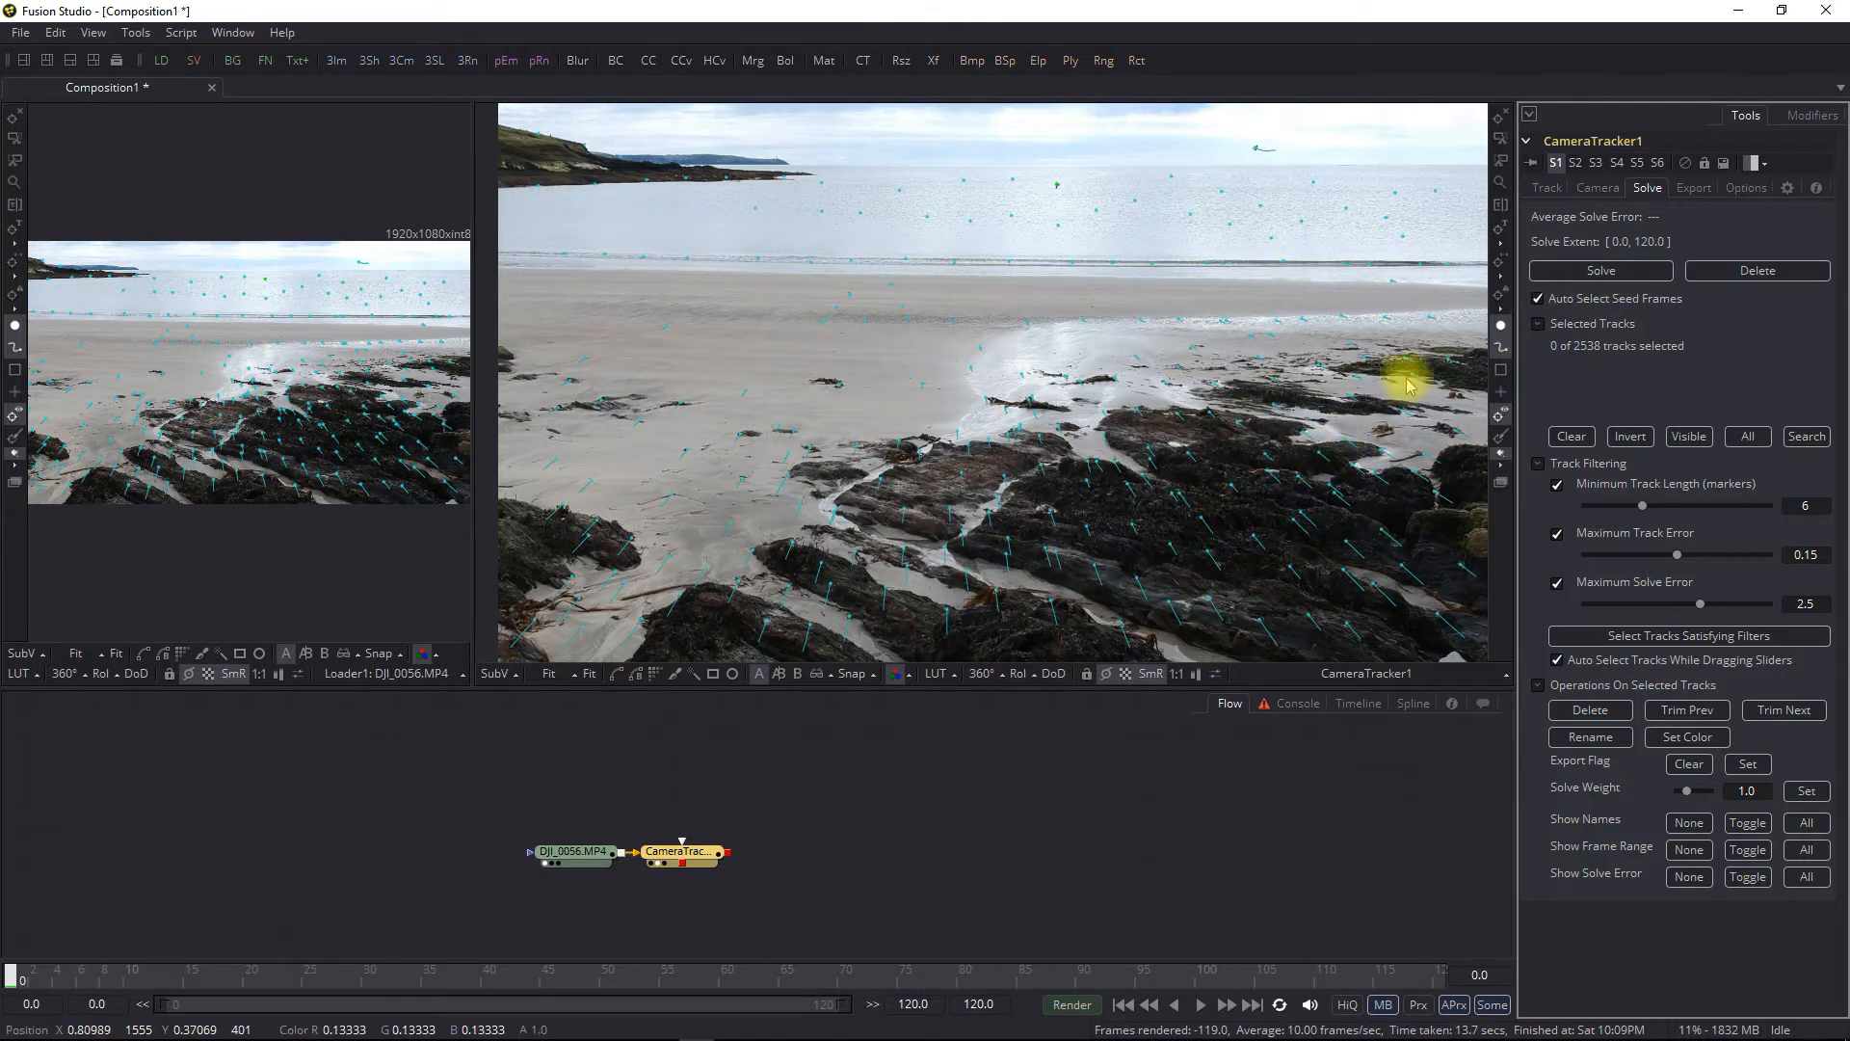
left_click(1590, 274)
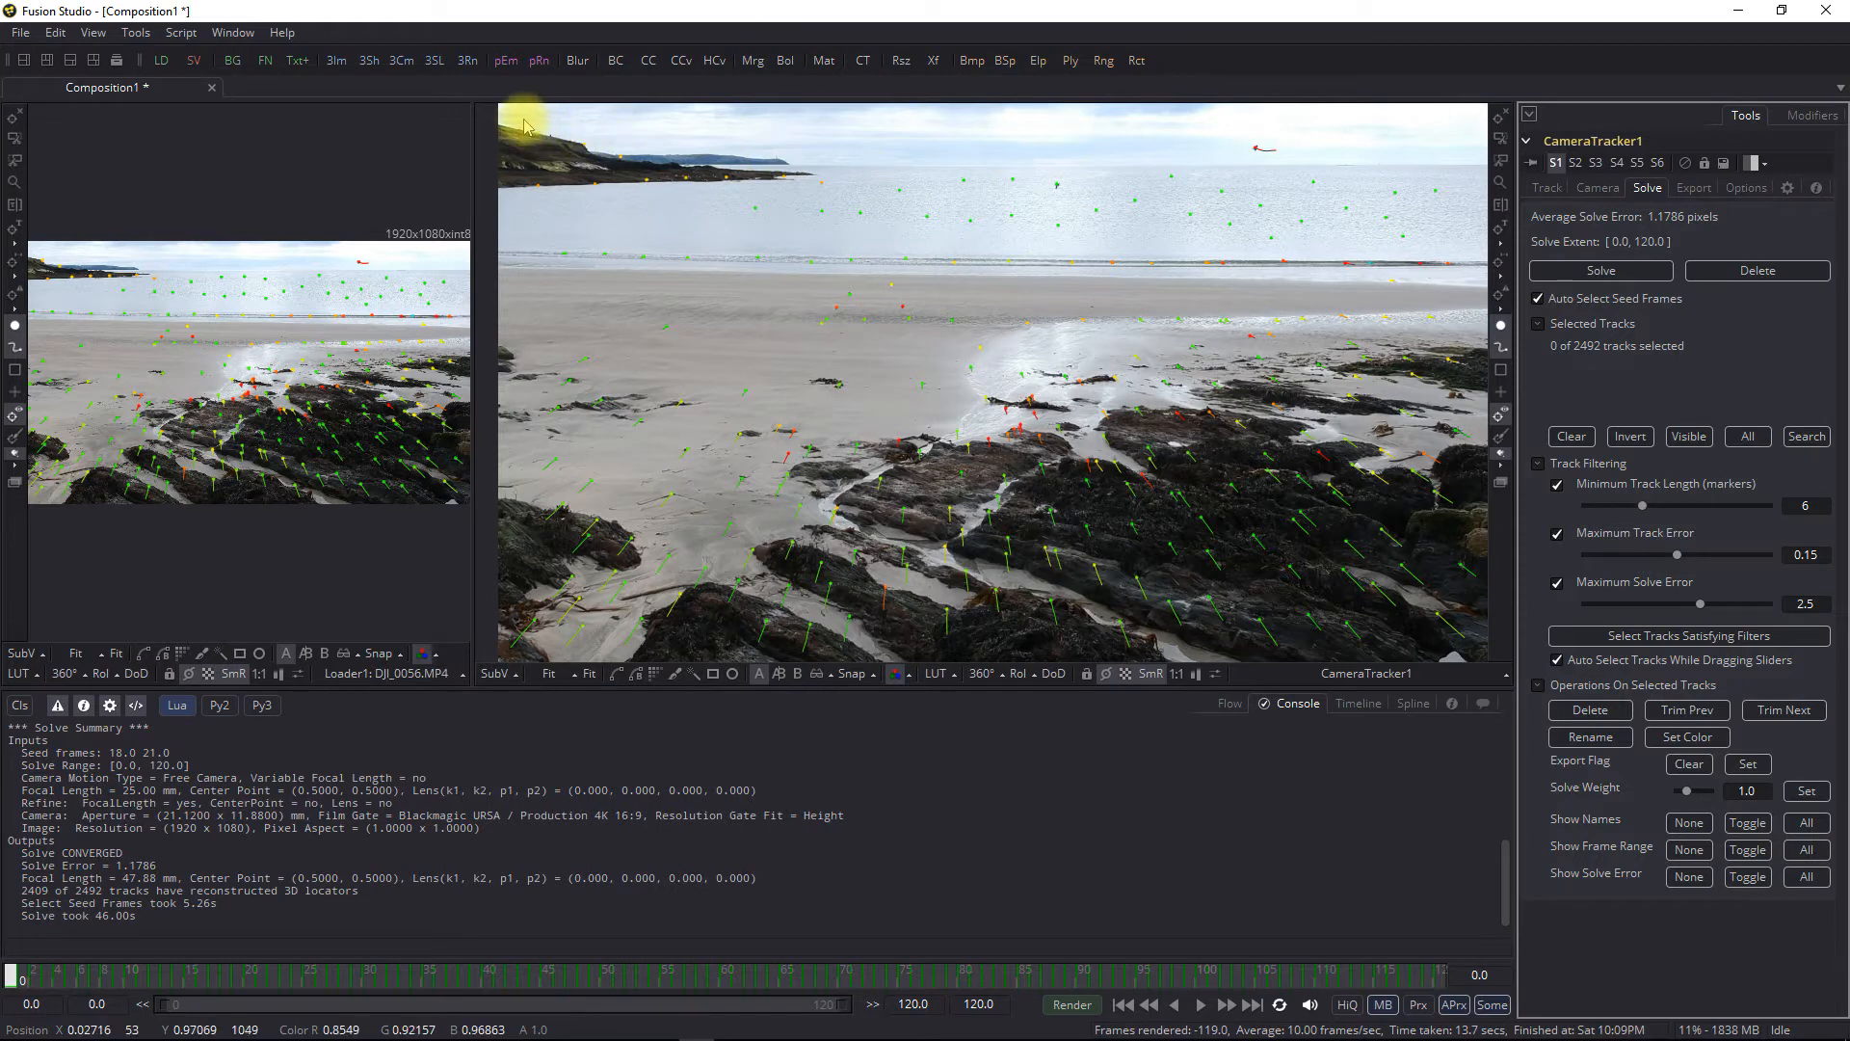
Delete the tracks over the sky, headland and sea at frame 0
left_click_drag(516, 117, 1480, 275)
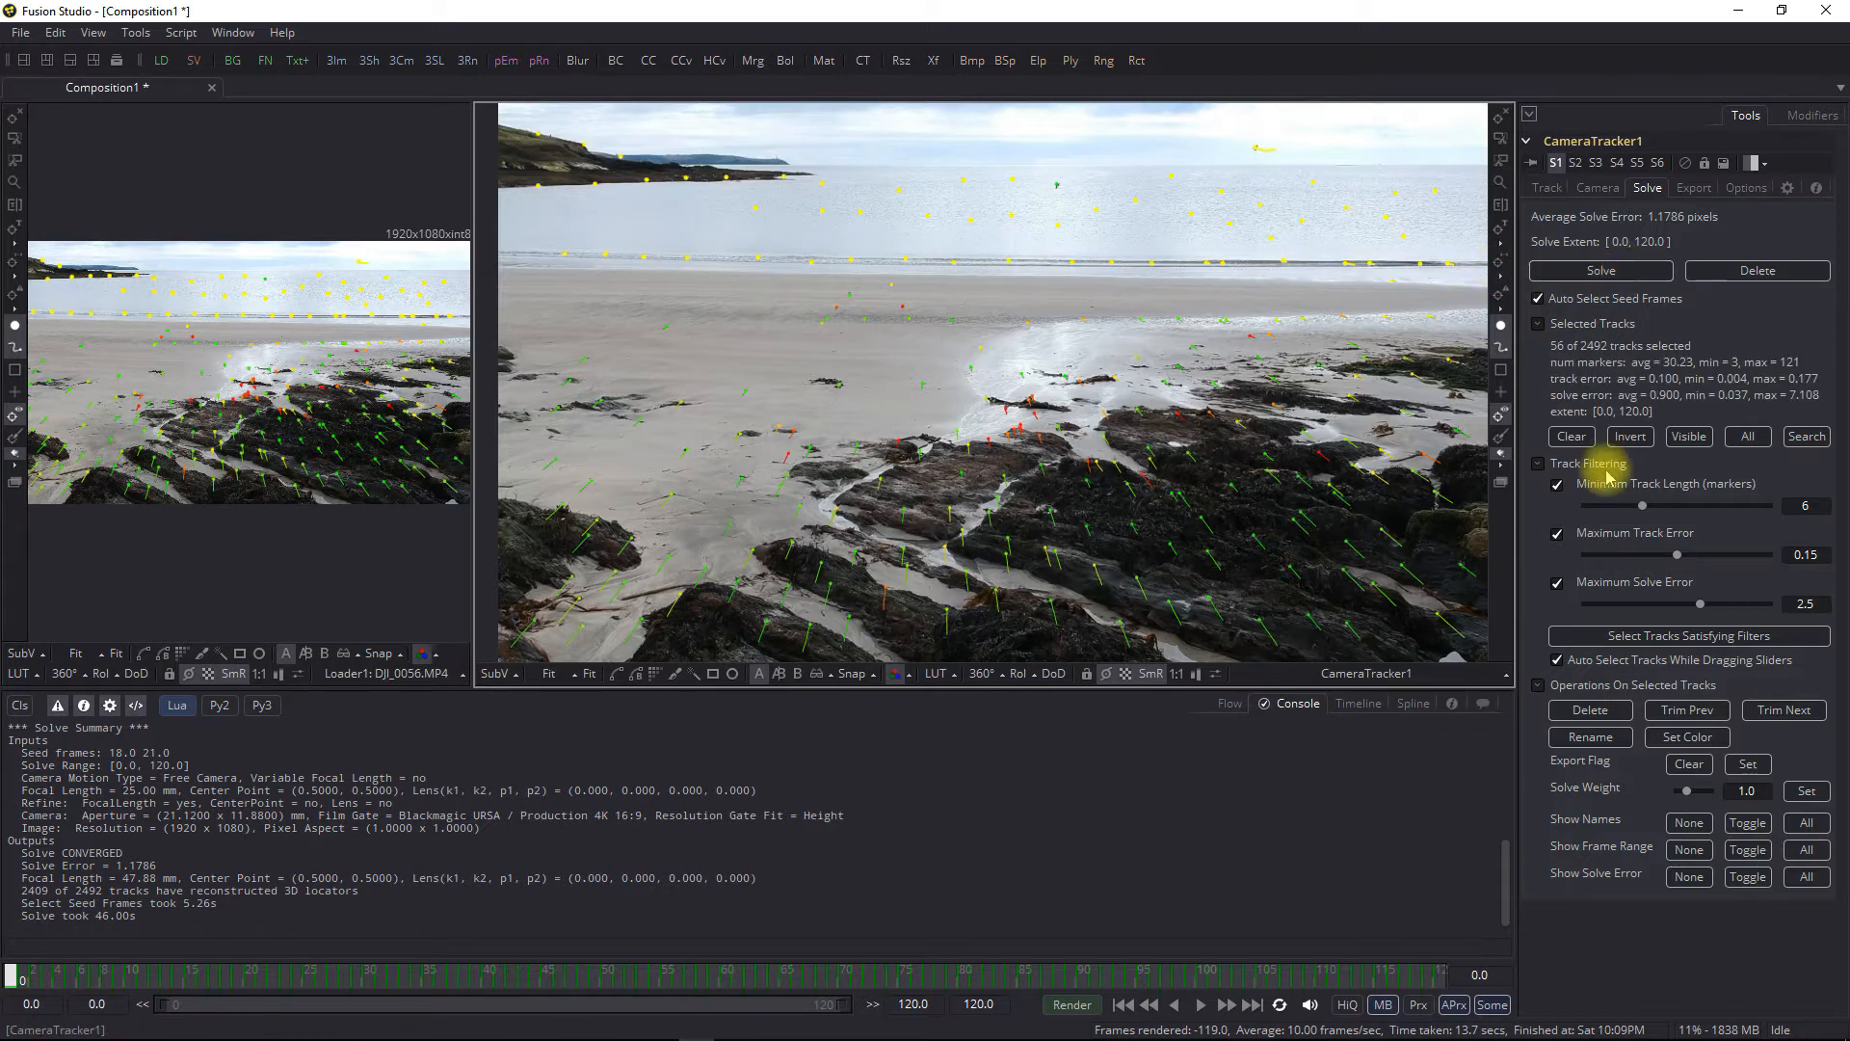
left_click(1590, 711)
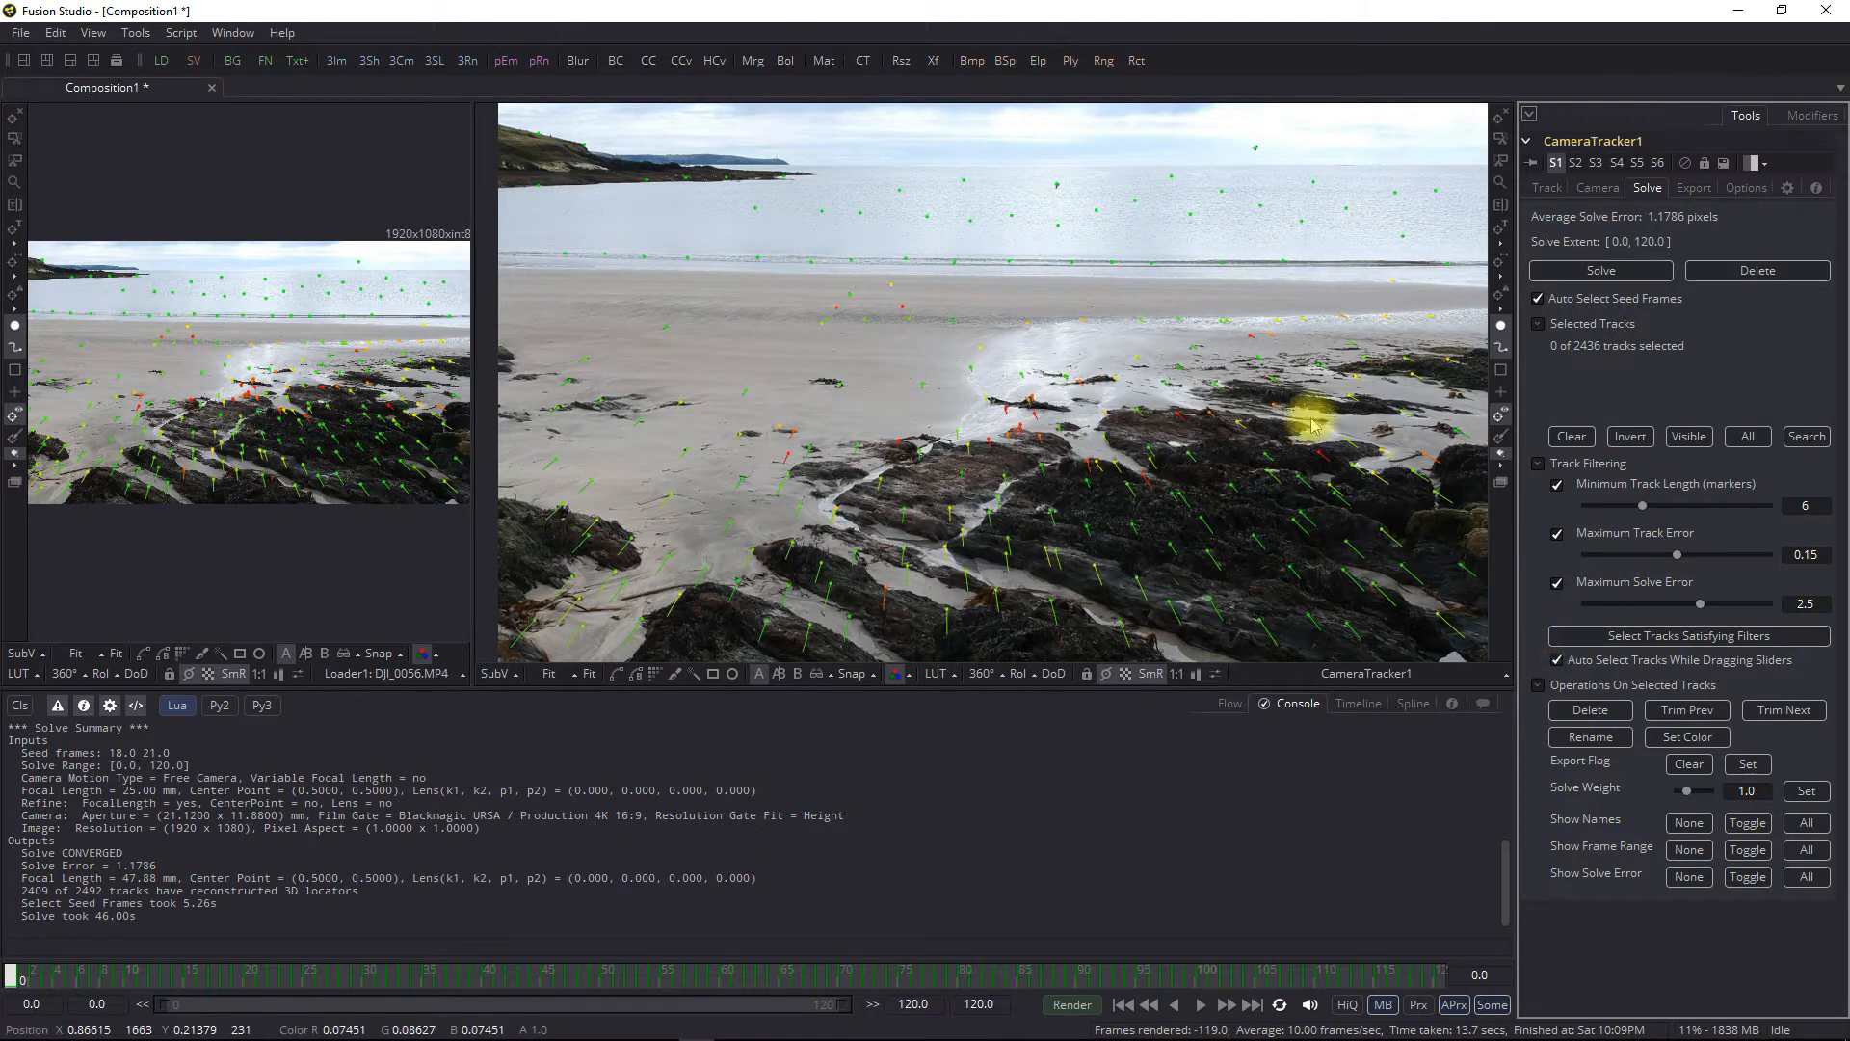
left_click_drag(501, 111, 1458, 303)
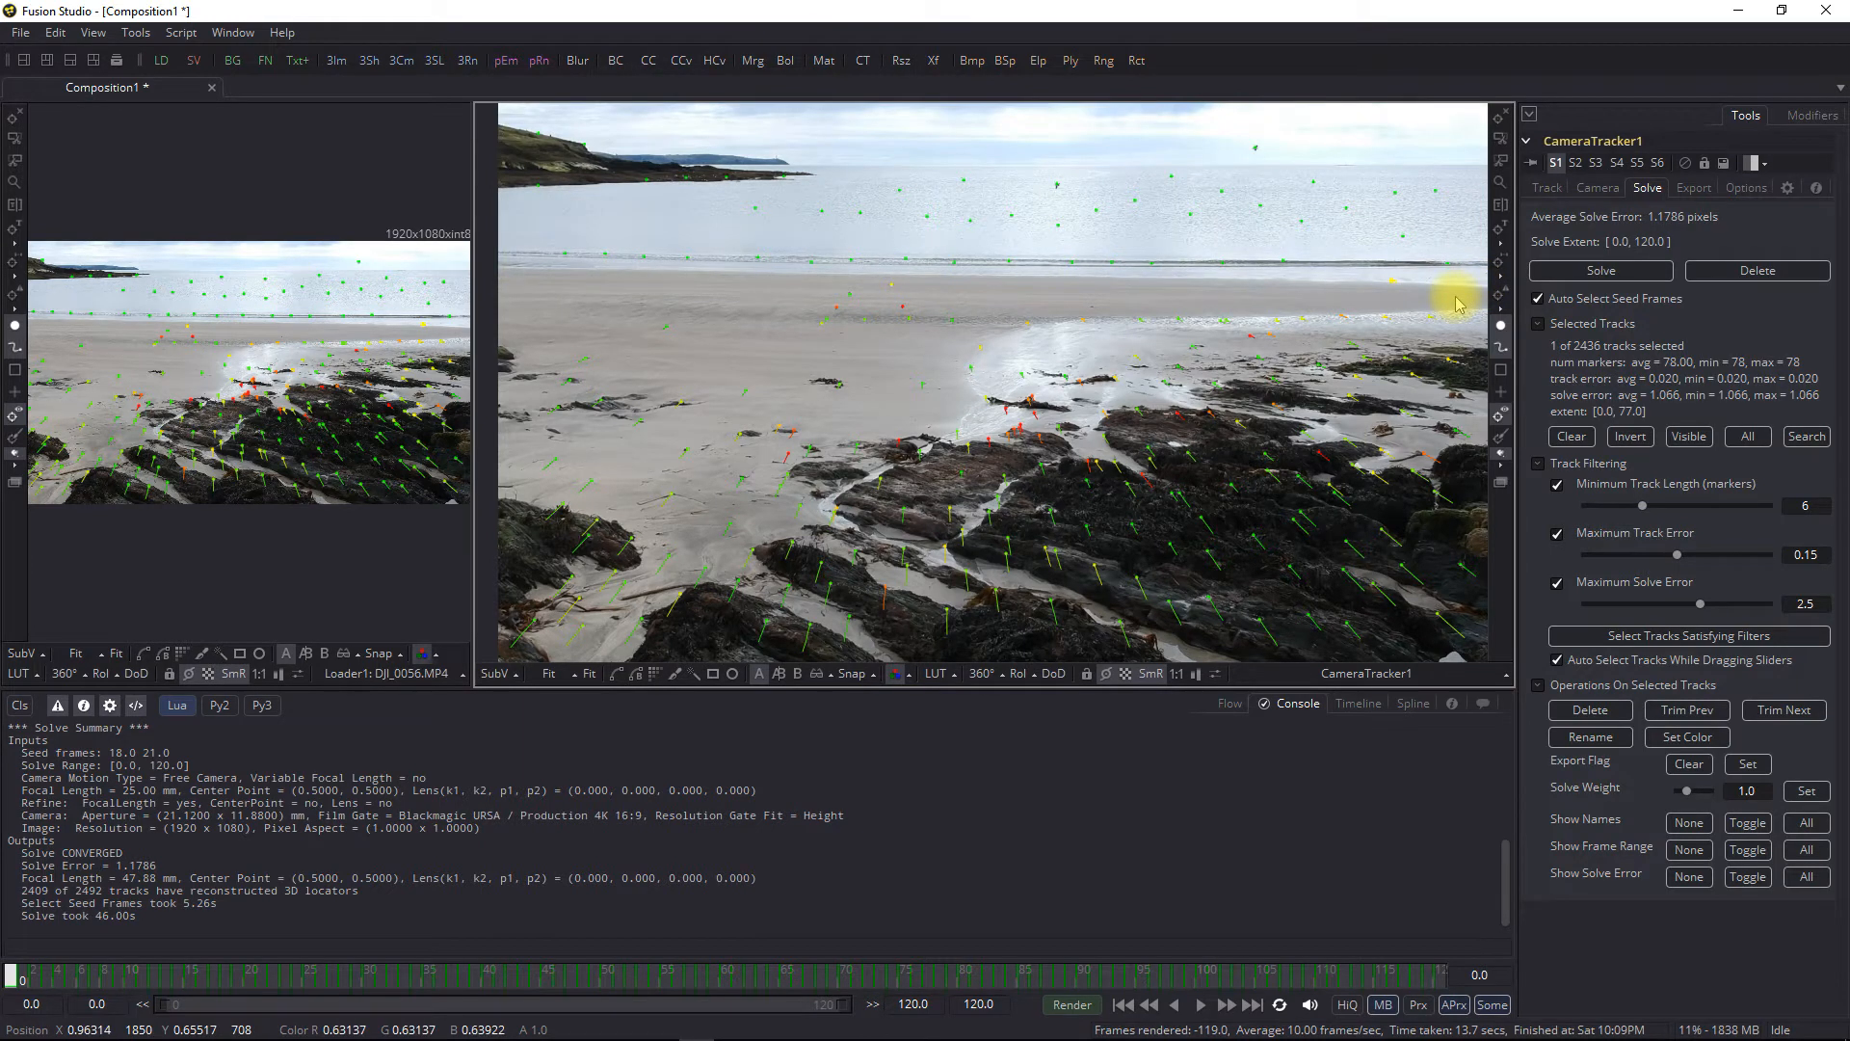
key("BackSpace")
left_click_drag(914, 135, 1189, 227)
key("BackSpace")
right_click(970, 187)
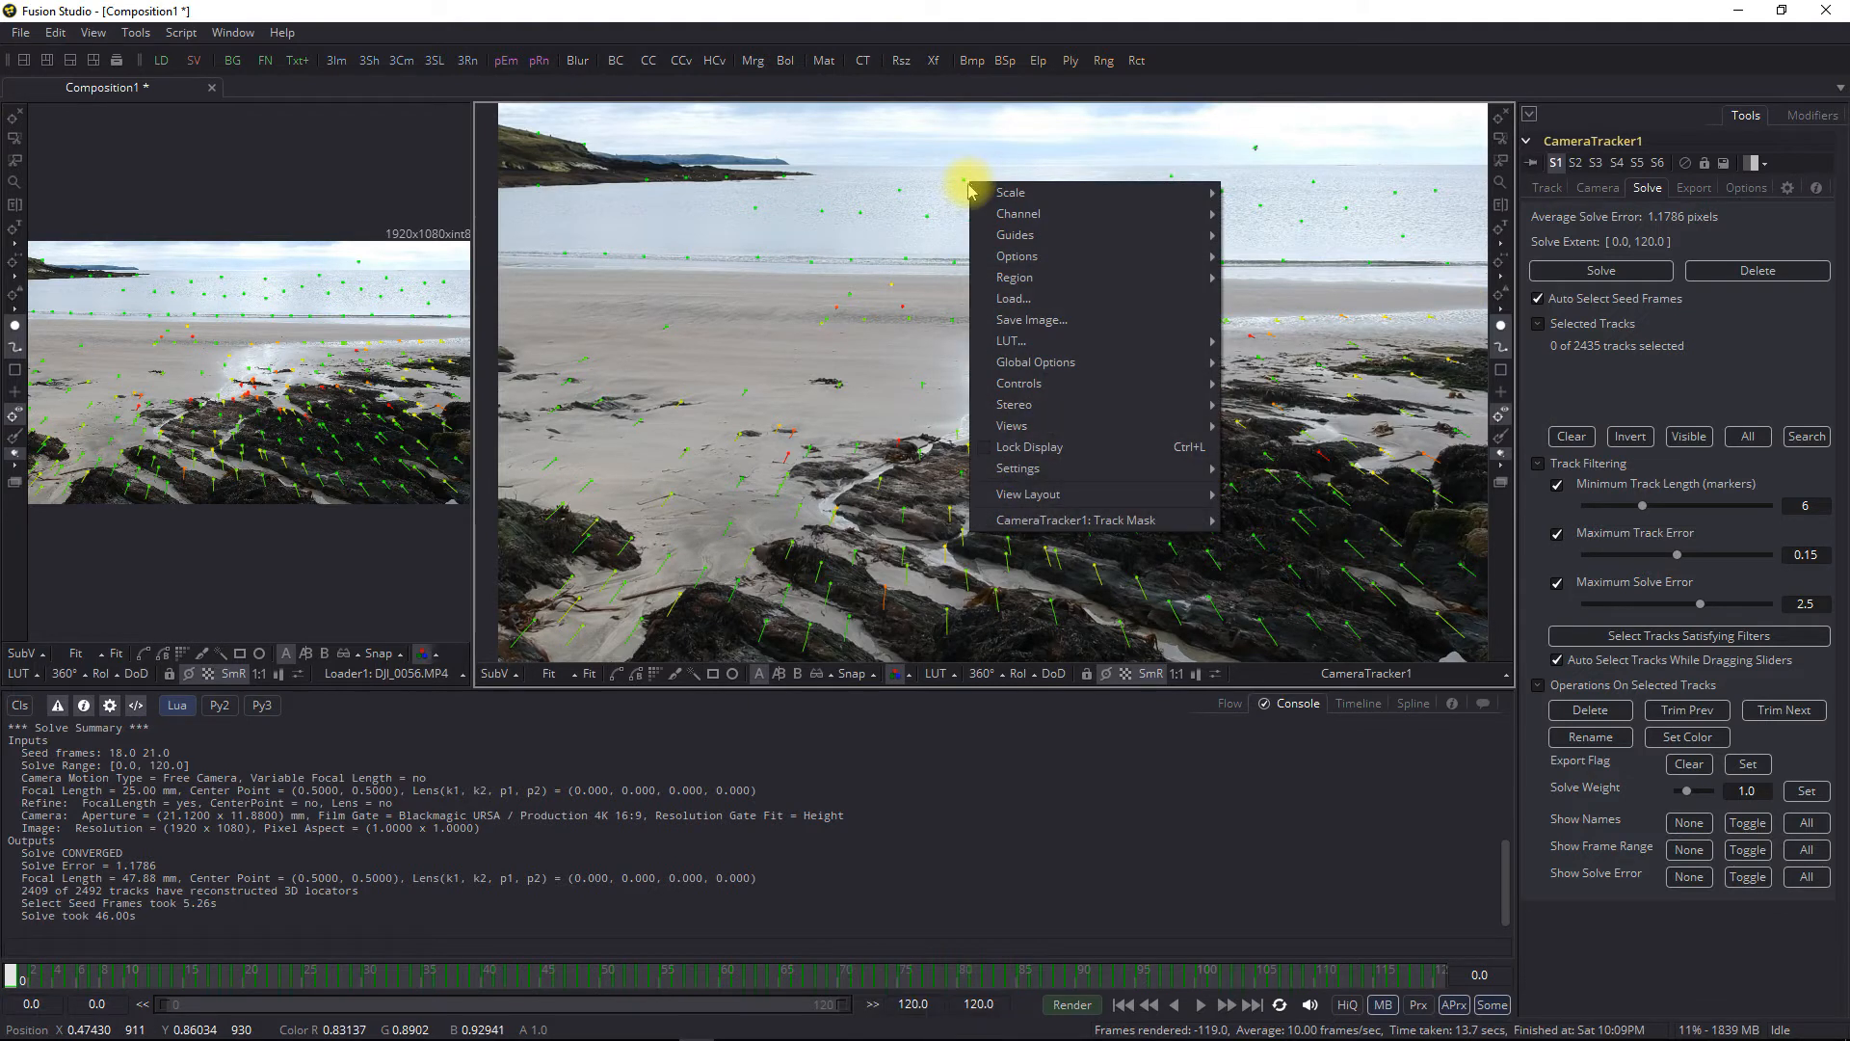
left_click(958, 181)
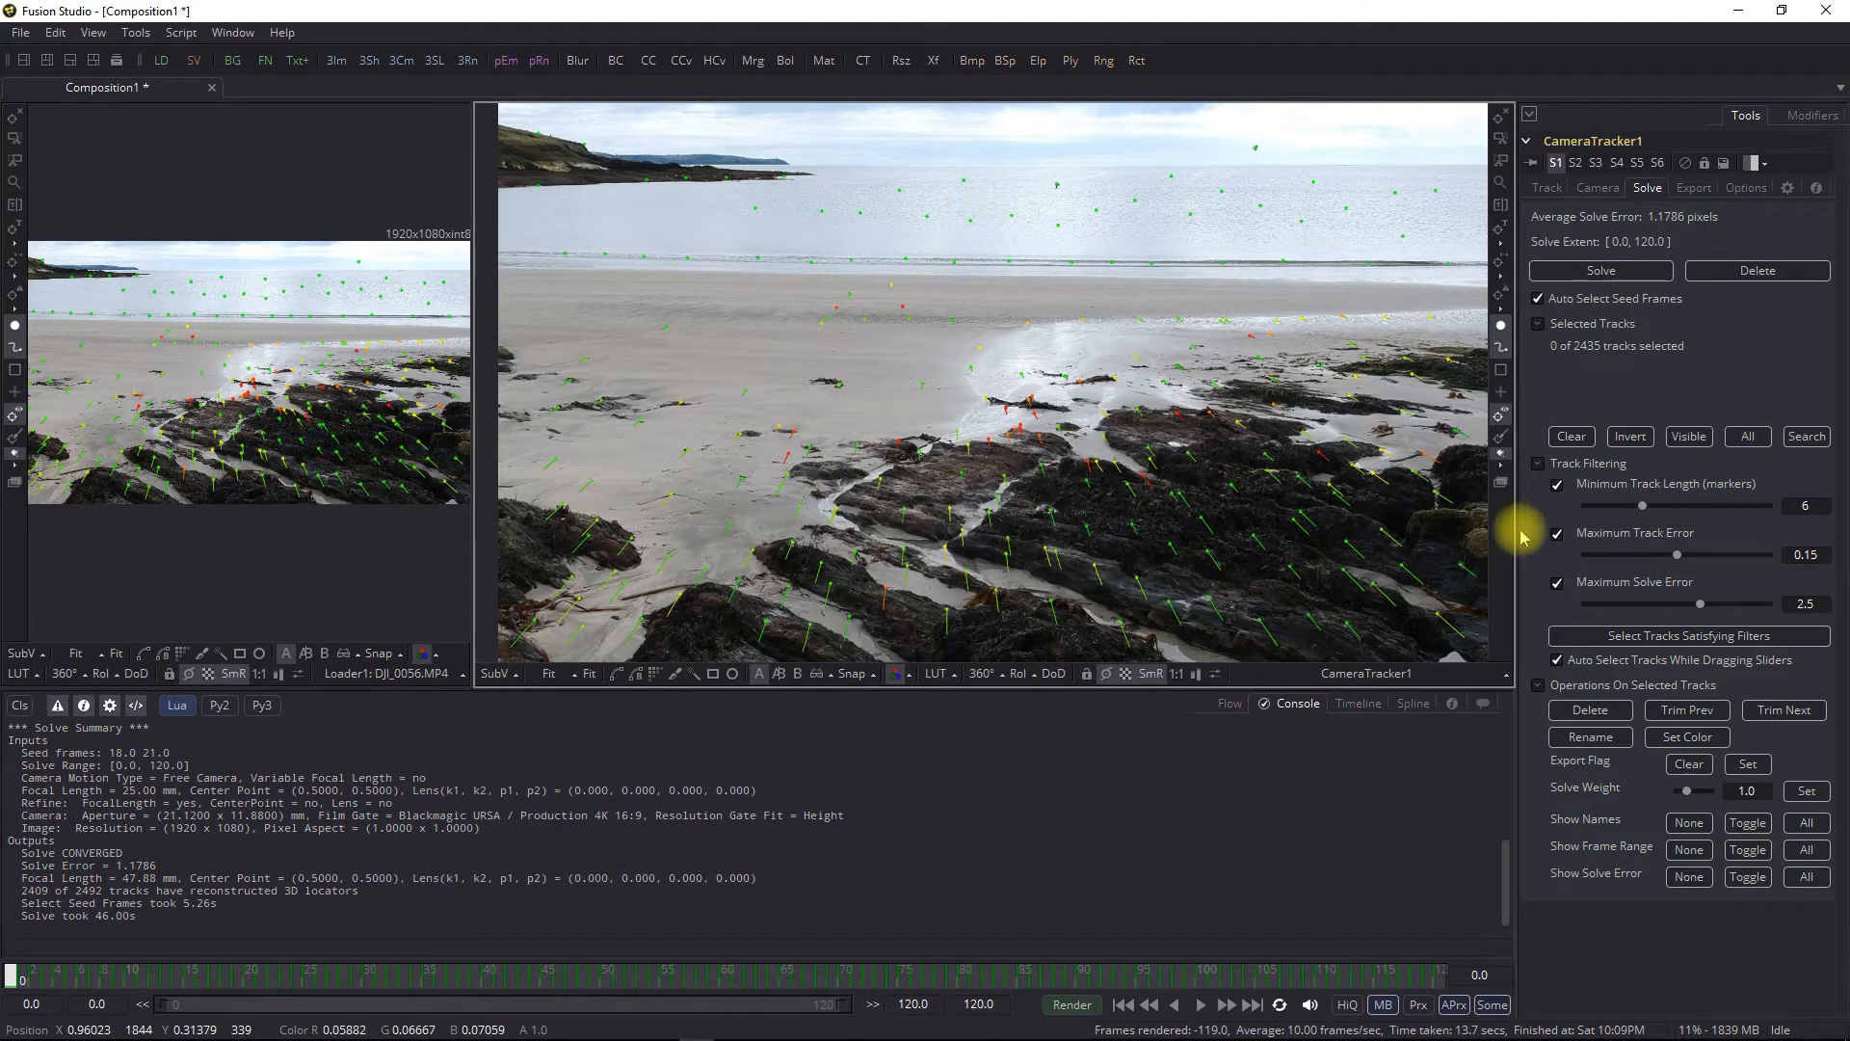
Go to frame 120 and delete the tracks over the sky, sea and shoreline
left_click_drag(1272, 978, 1441, 976)
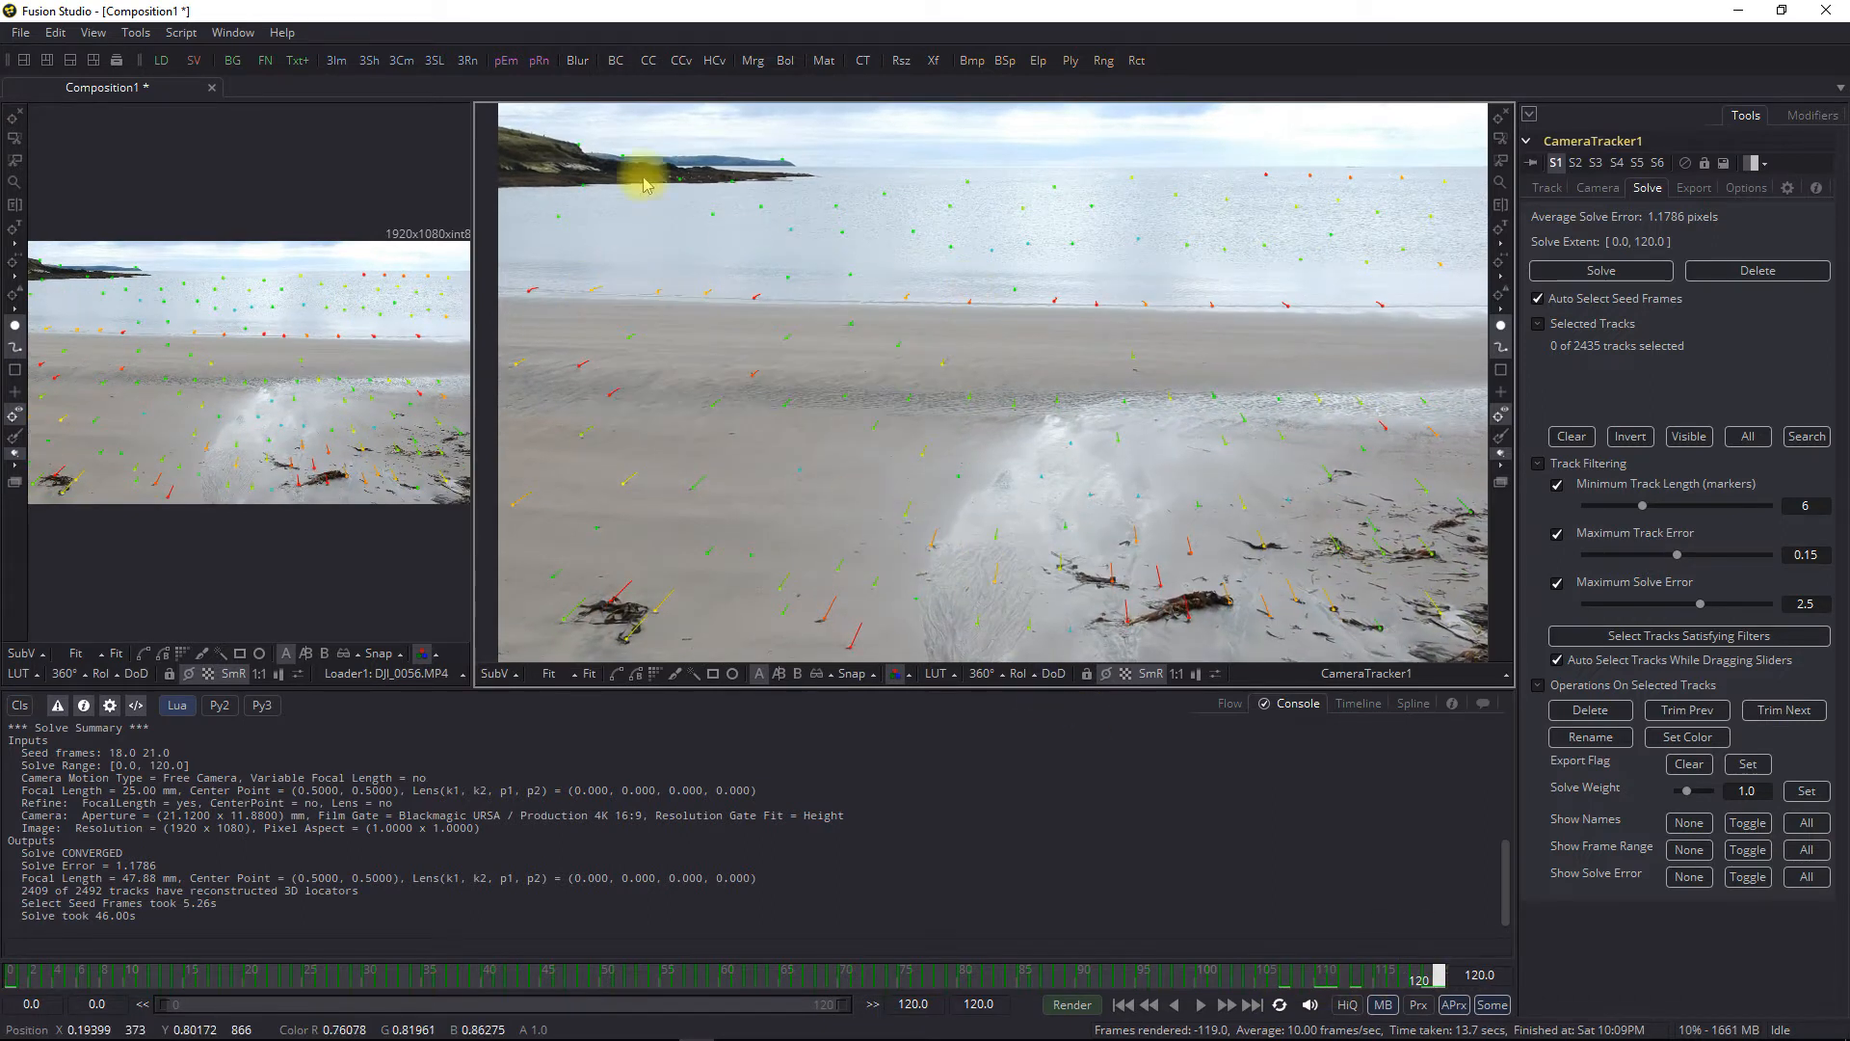
left_click_drag(517, 110, 1432, 341)
key("BackSpace")
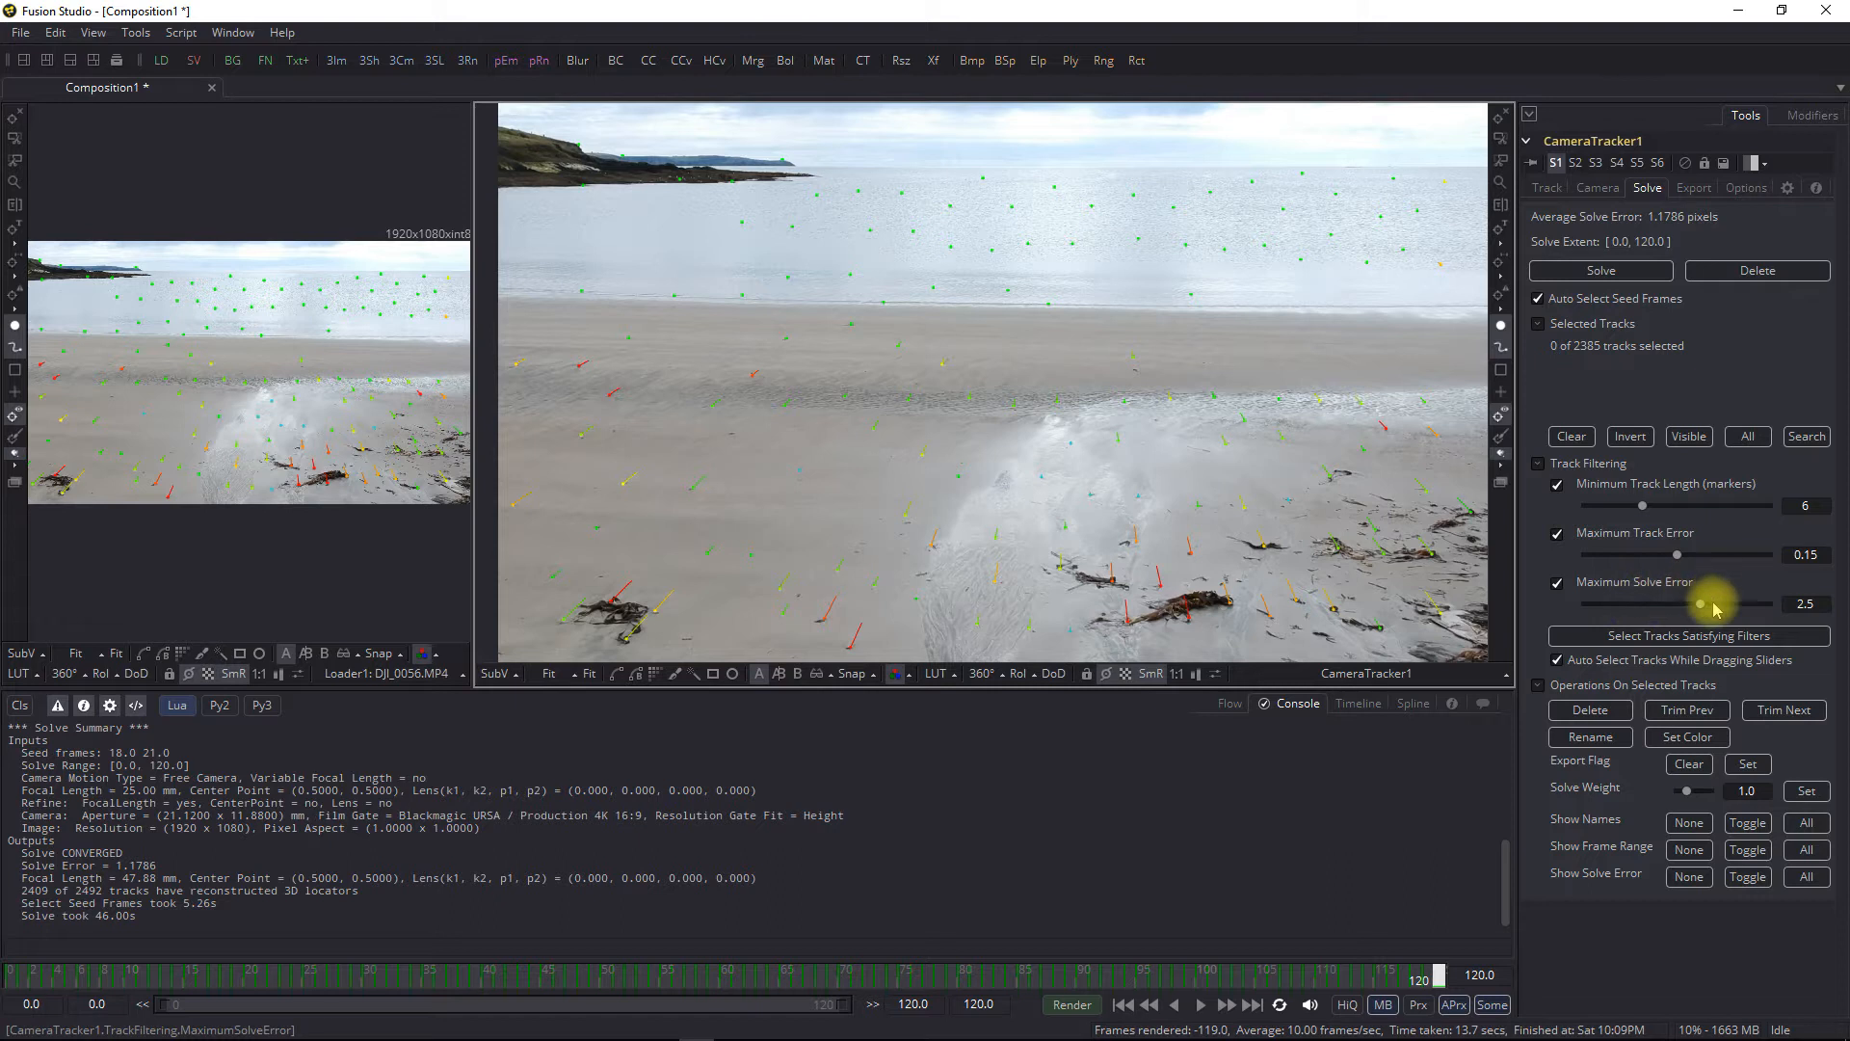
Delete the tracks selected with a Maximum Solve Error of 1.851 and solve the camera again
left_click_drag(1699, 604, 1670, 601)
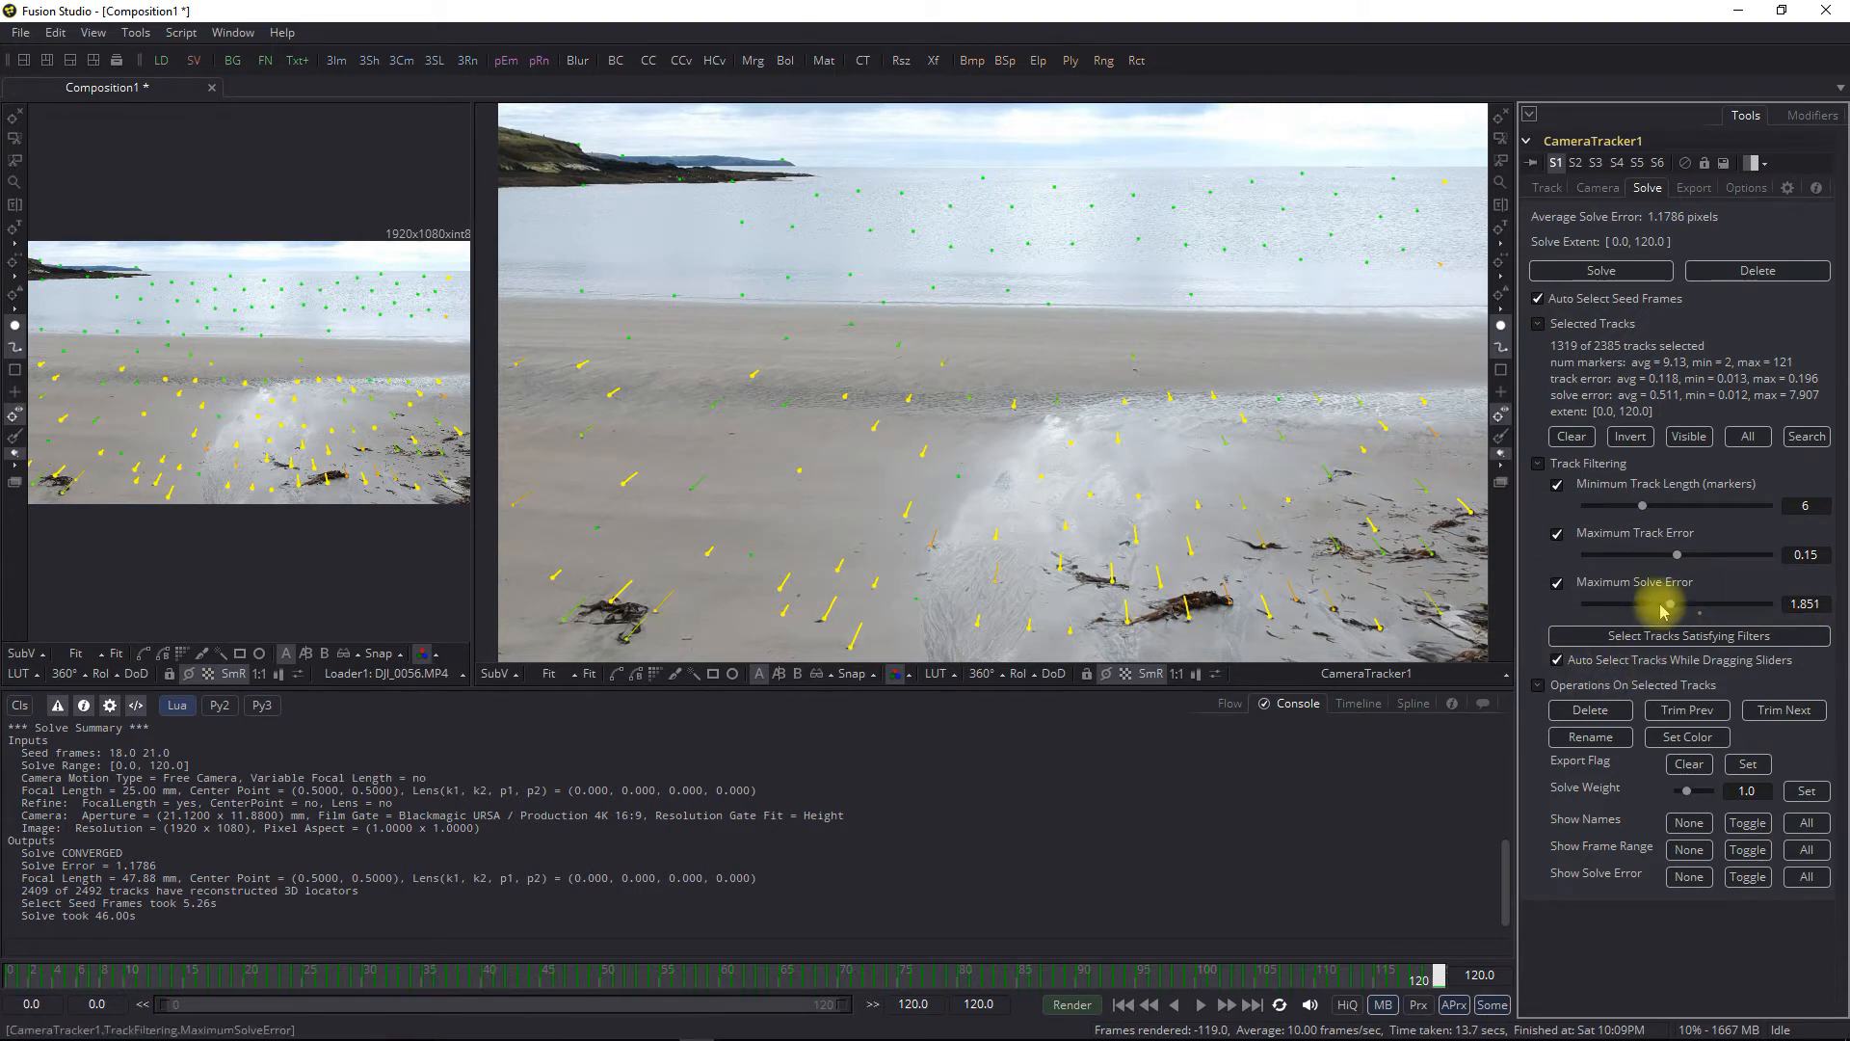
left_click(1571, 714)
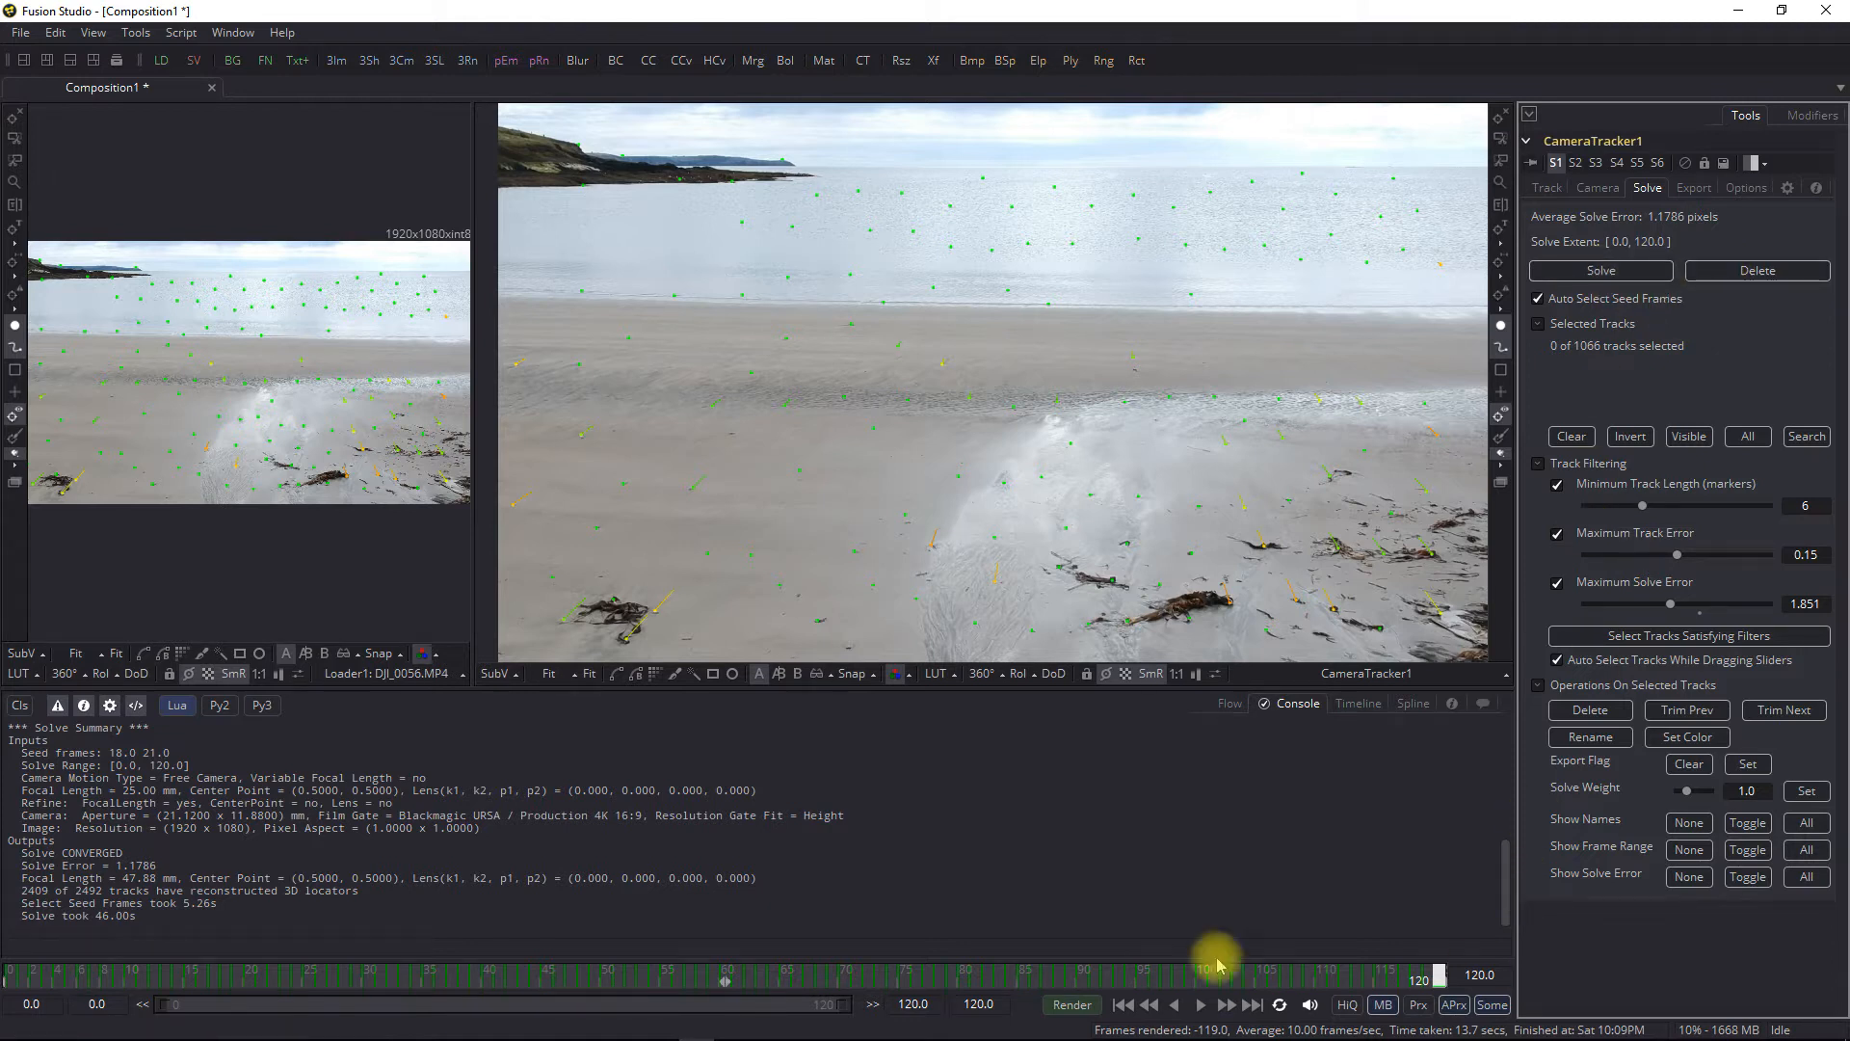
left_click(896, 958)
left_click_drag(896, 958, 19, 1017)
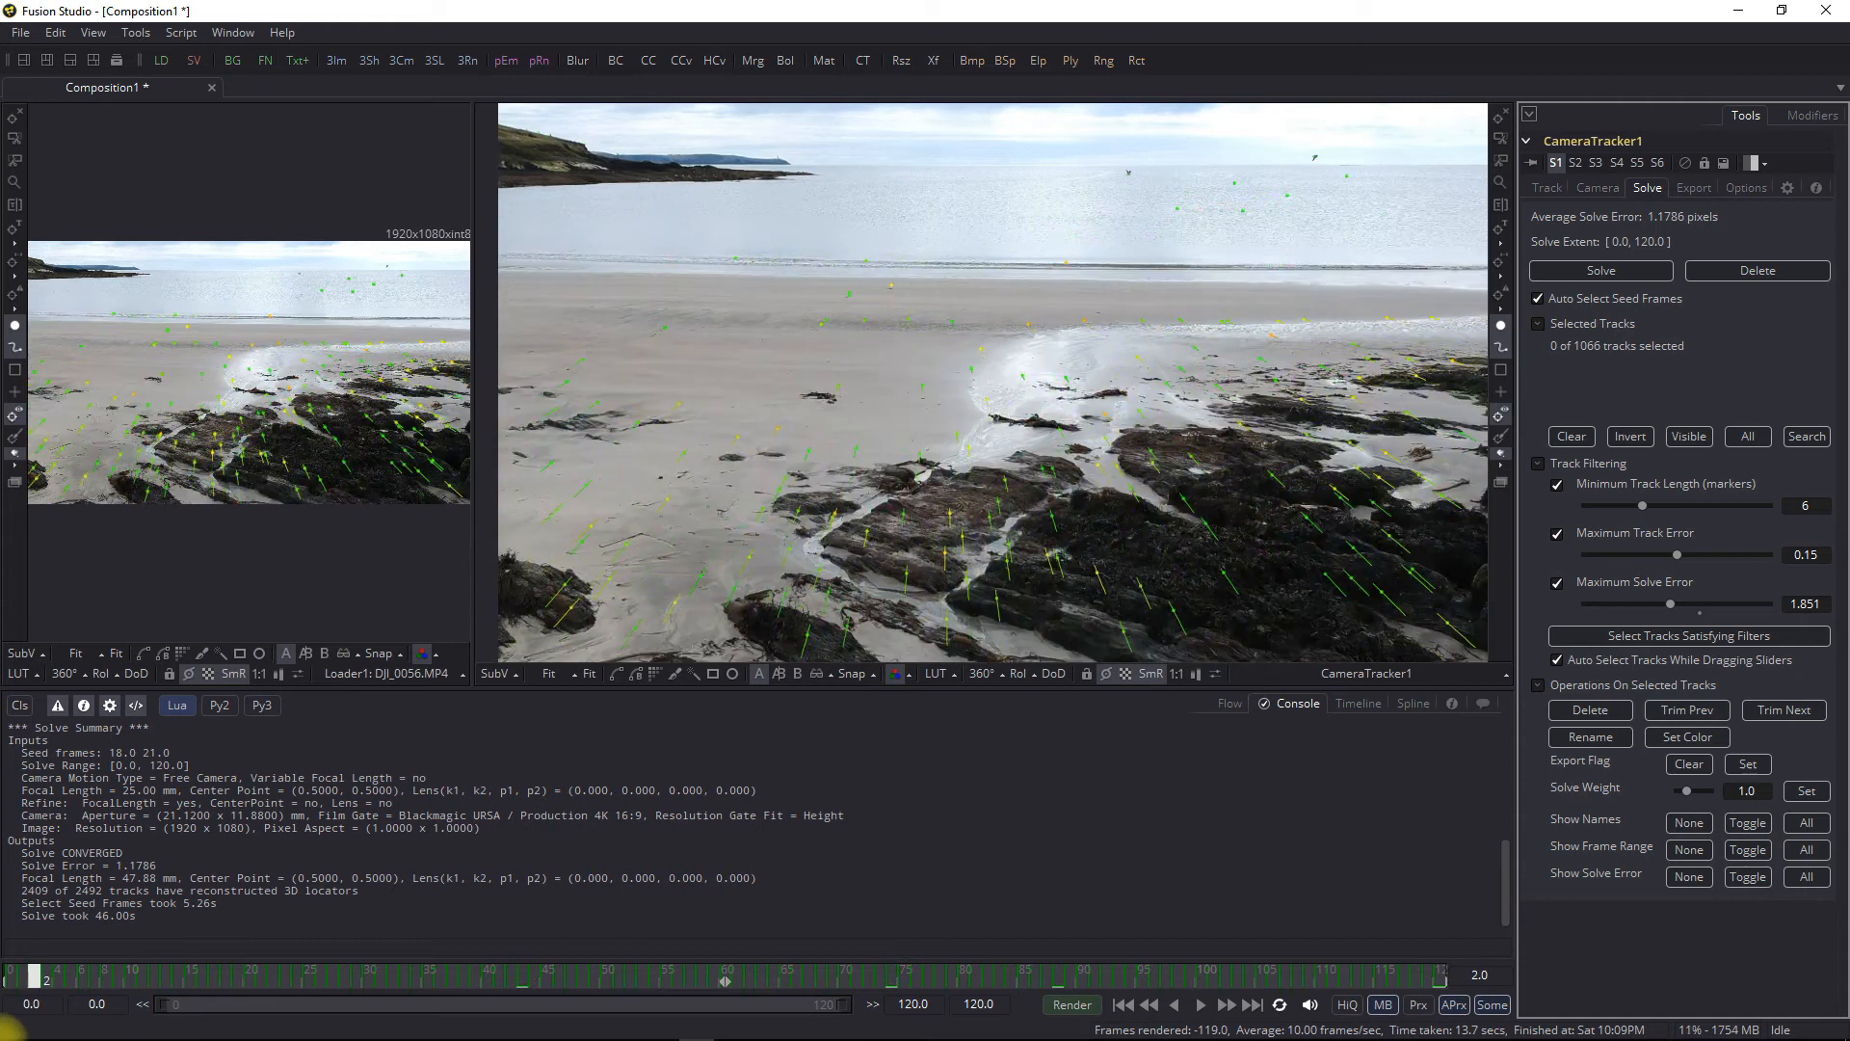
left_click(1627, 272)
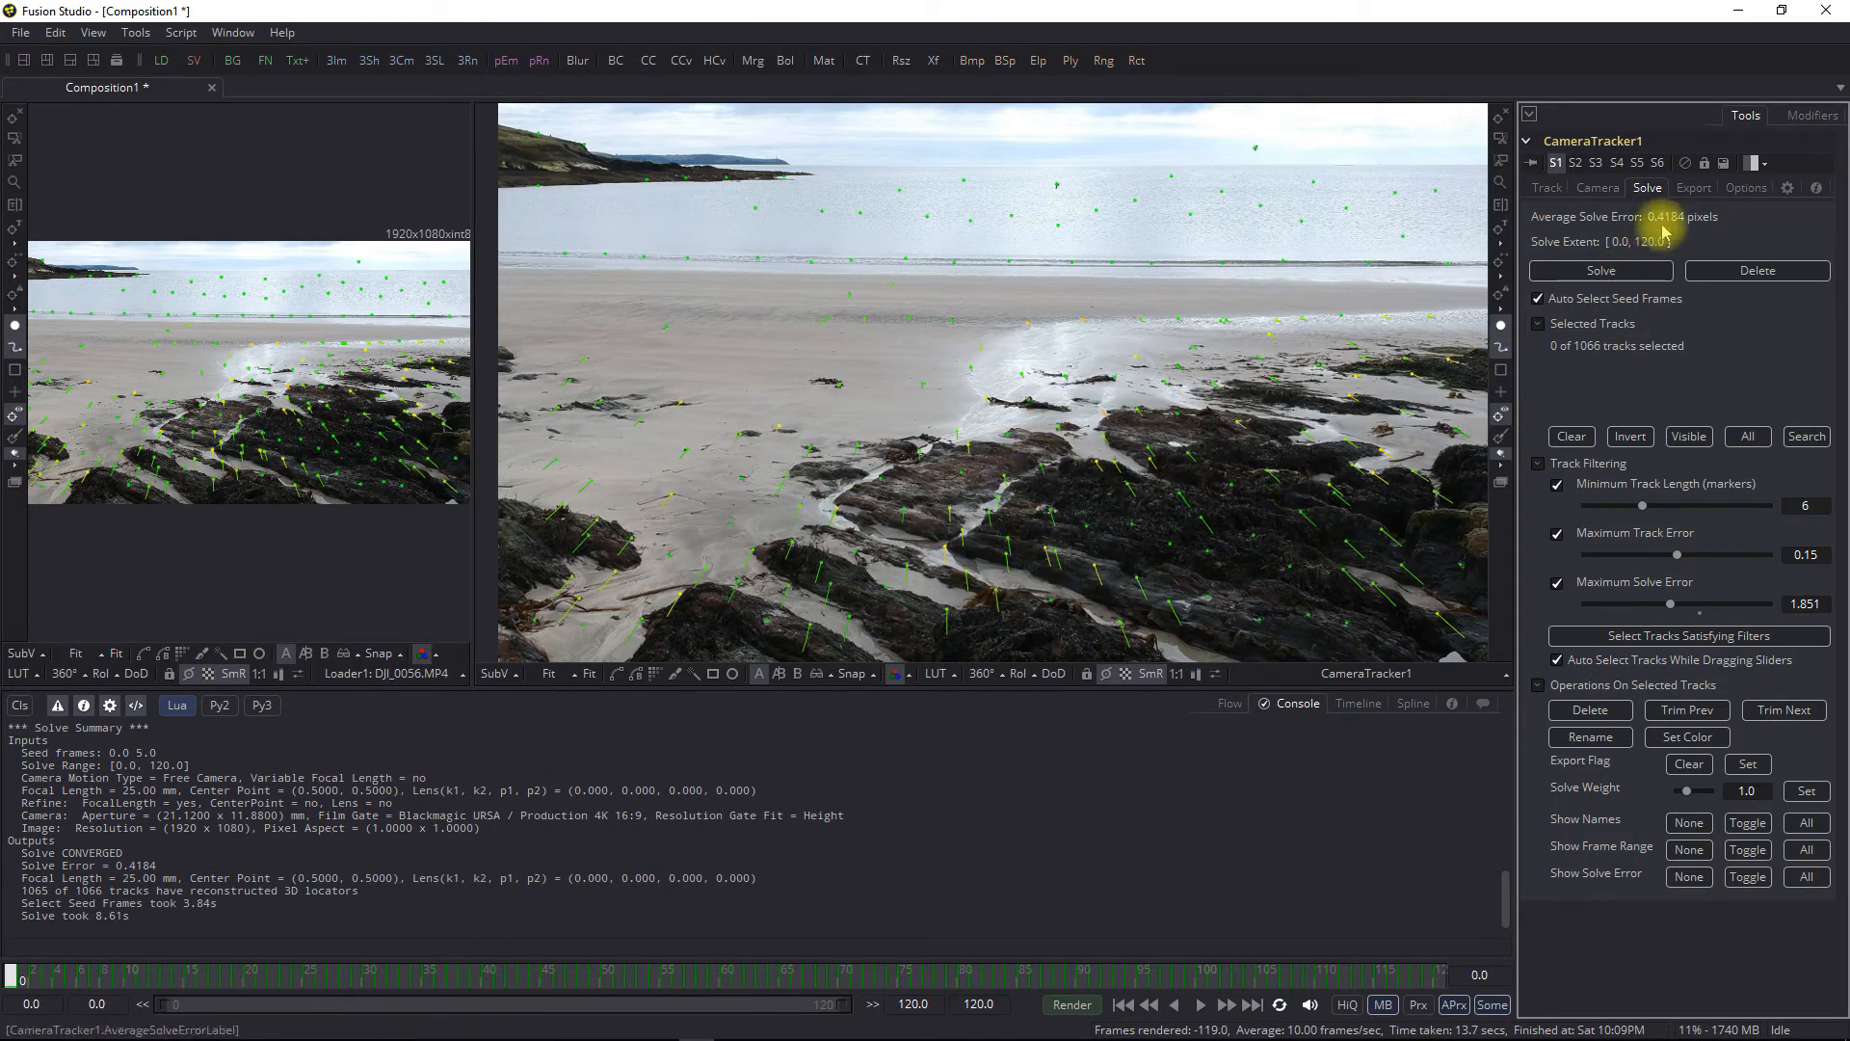
Go to frame 65 and set the tracker's exported 3D Scene Transform to Unaligned
left_click_drag(1298, 975, 785, 1033)
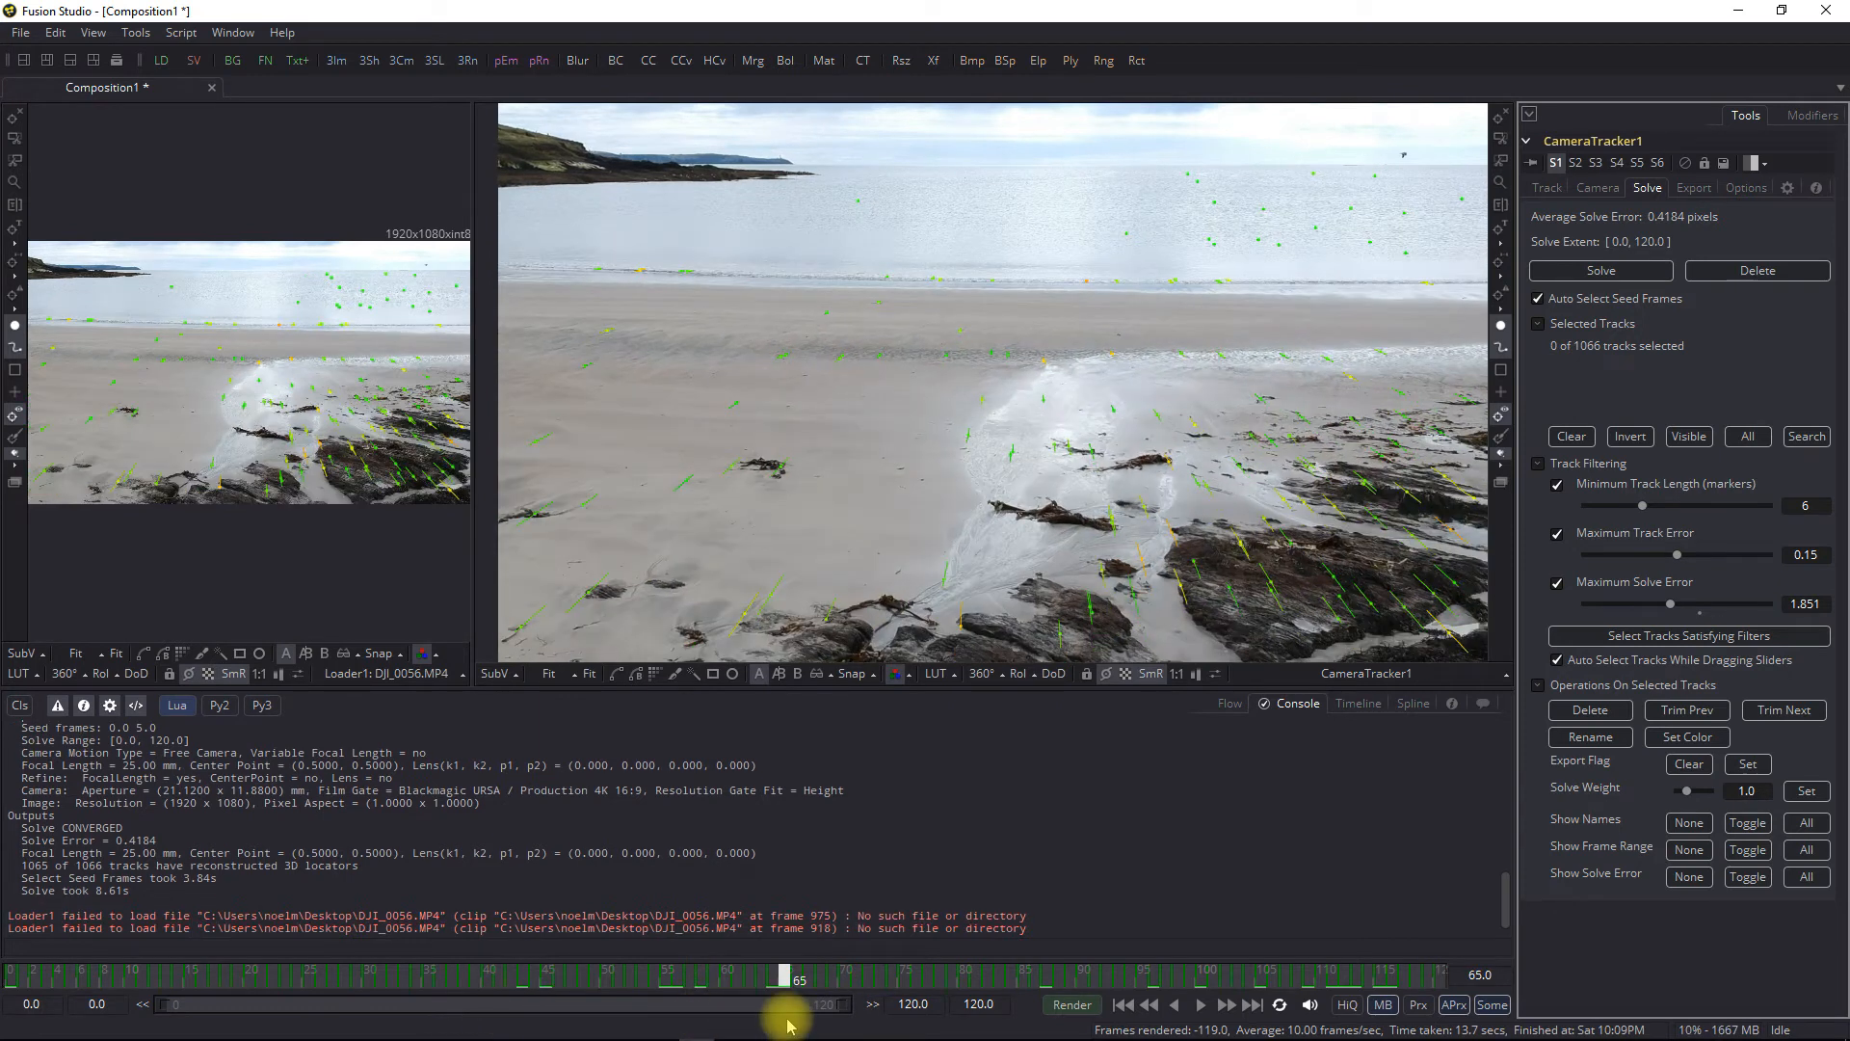
left_click(1696, 197)
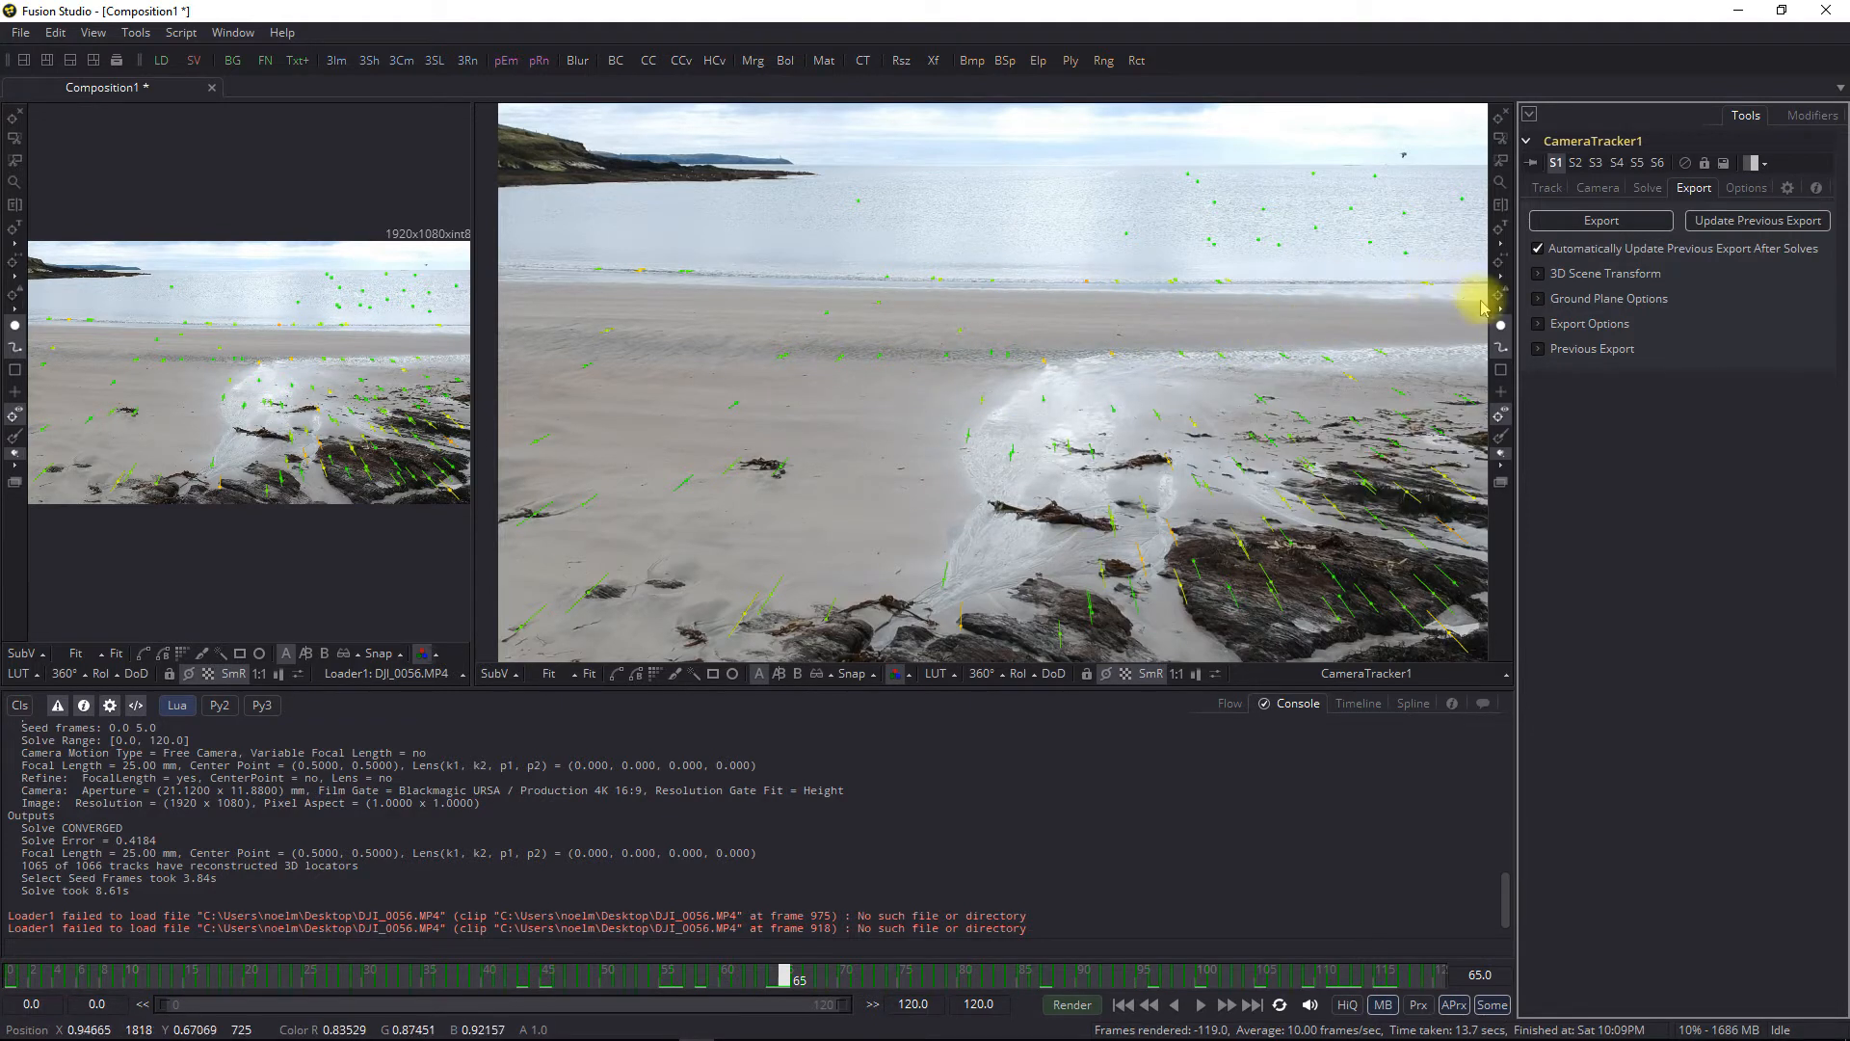
left_click(1539, 278)
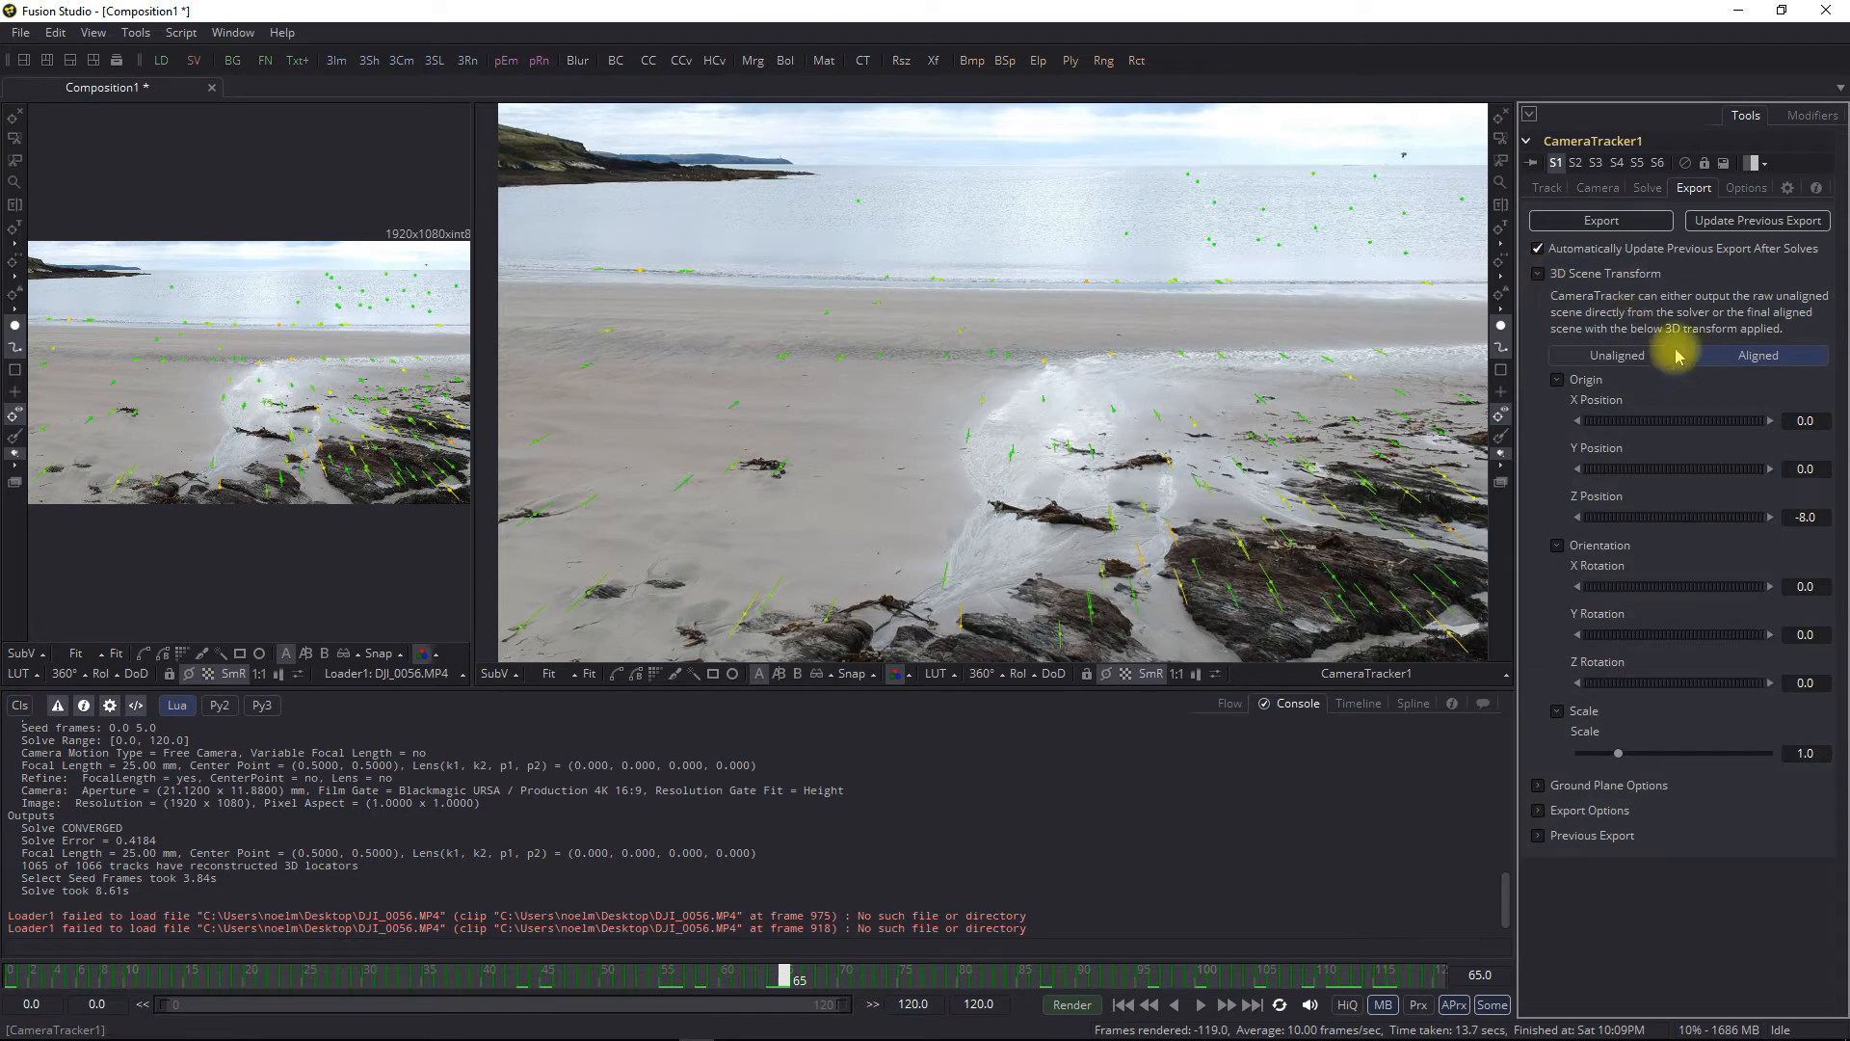
left_click(1613, 357)
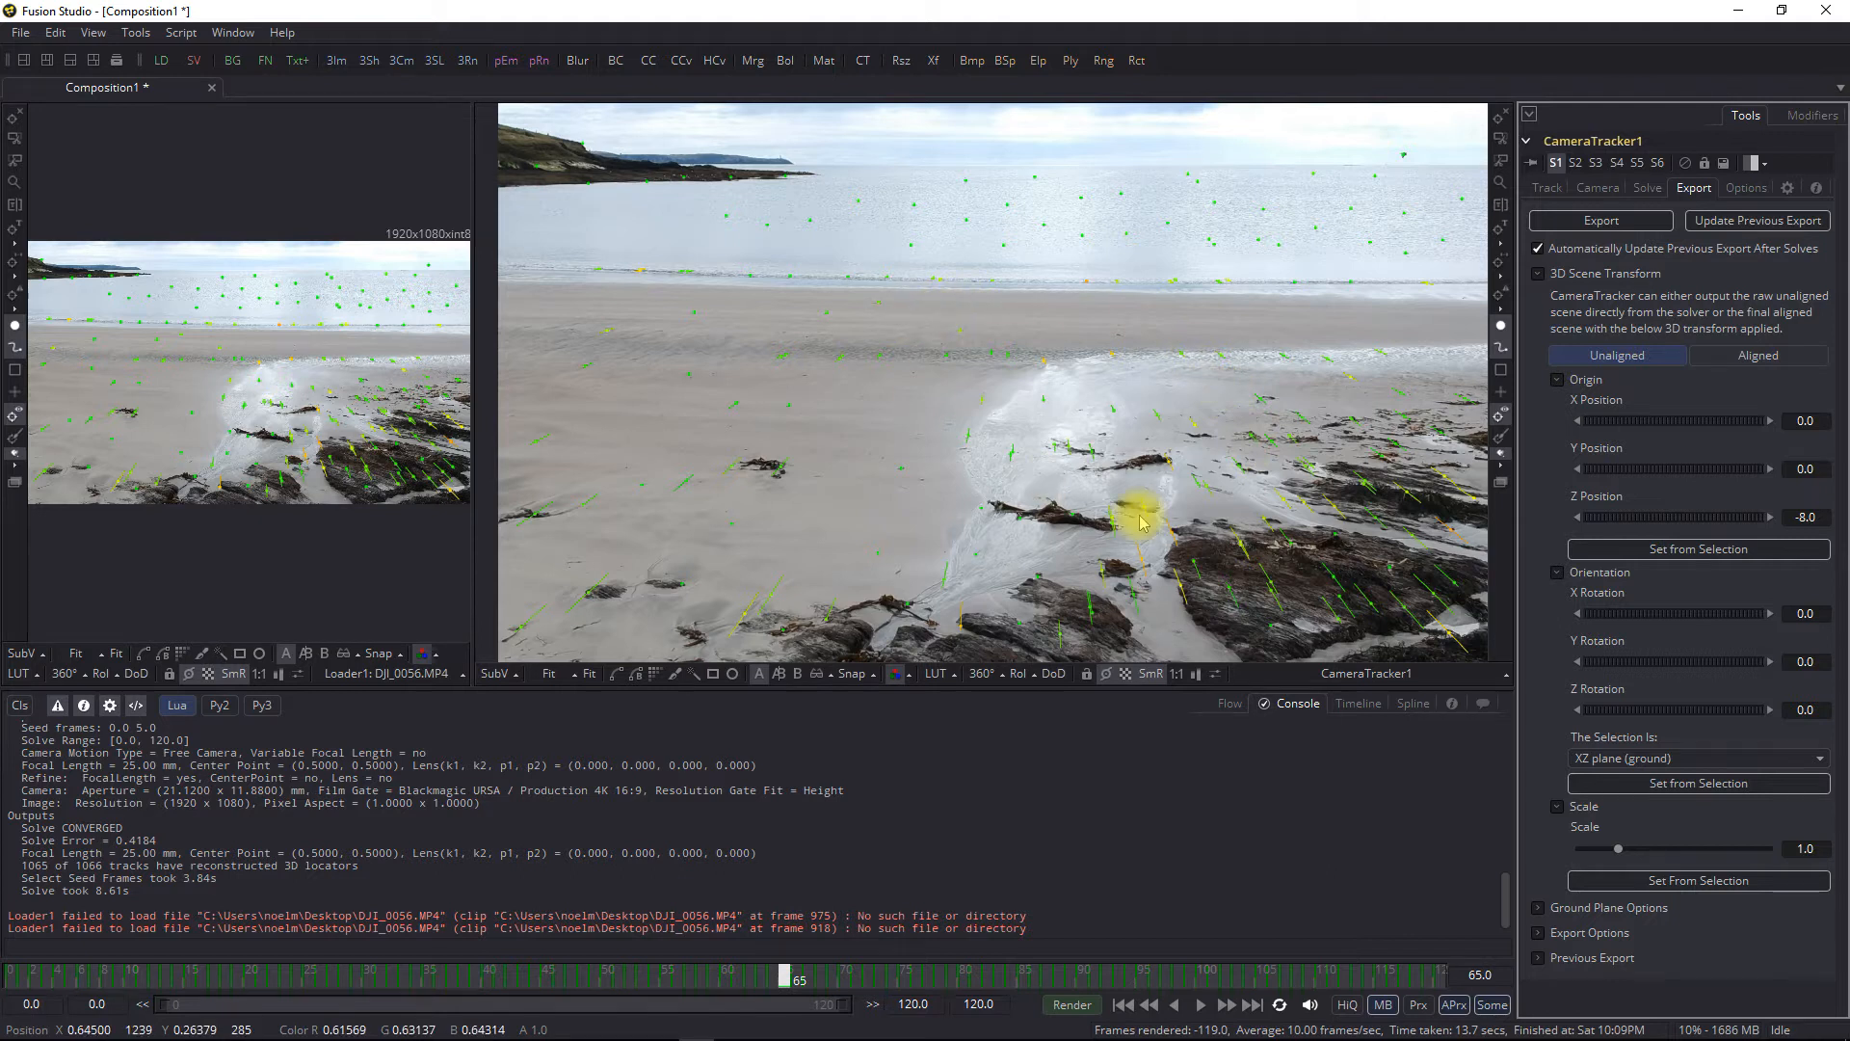
Set the scene orientation from the beach tracks as XZ plane (ground) and the origin from one track at the stream's edge
left_click_drag(569, 298, 1325, 528)
left_click_drag(1332, 523, 1333, 523)
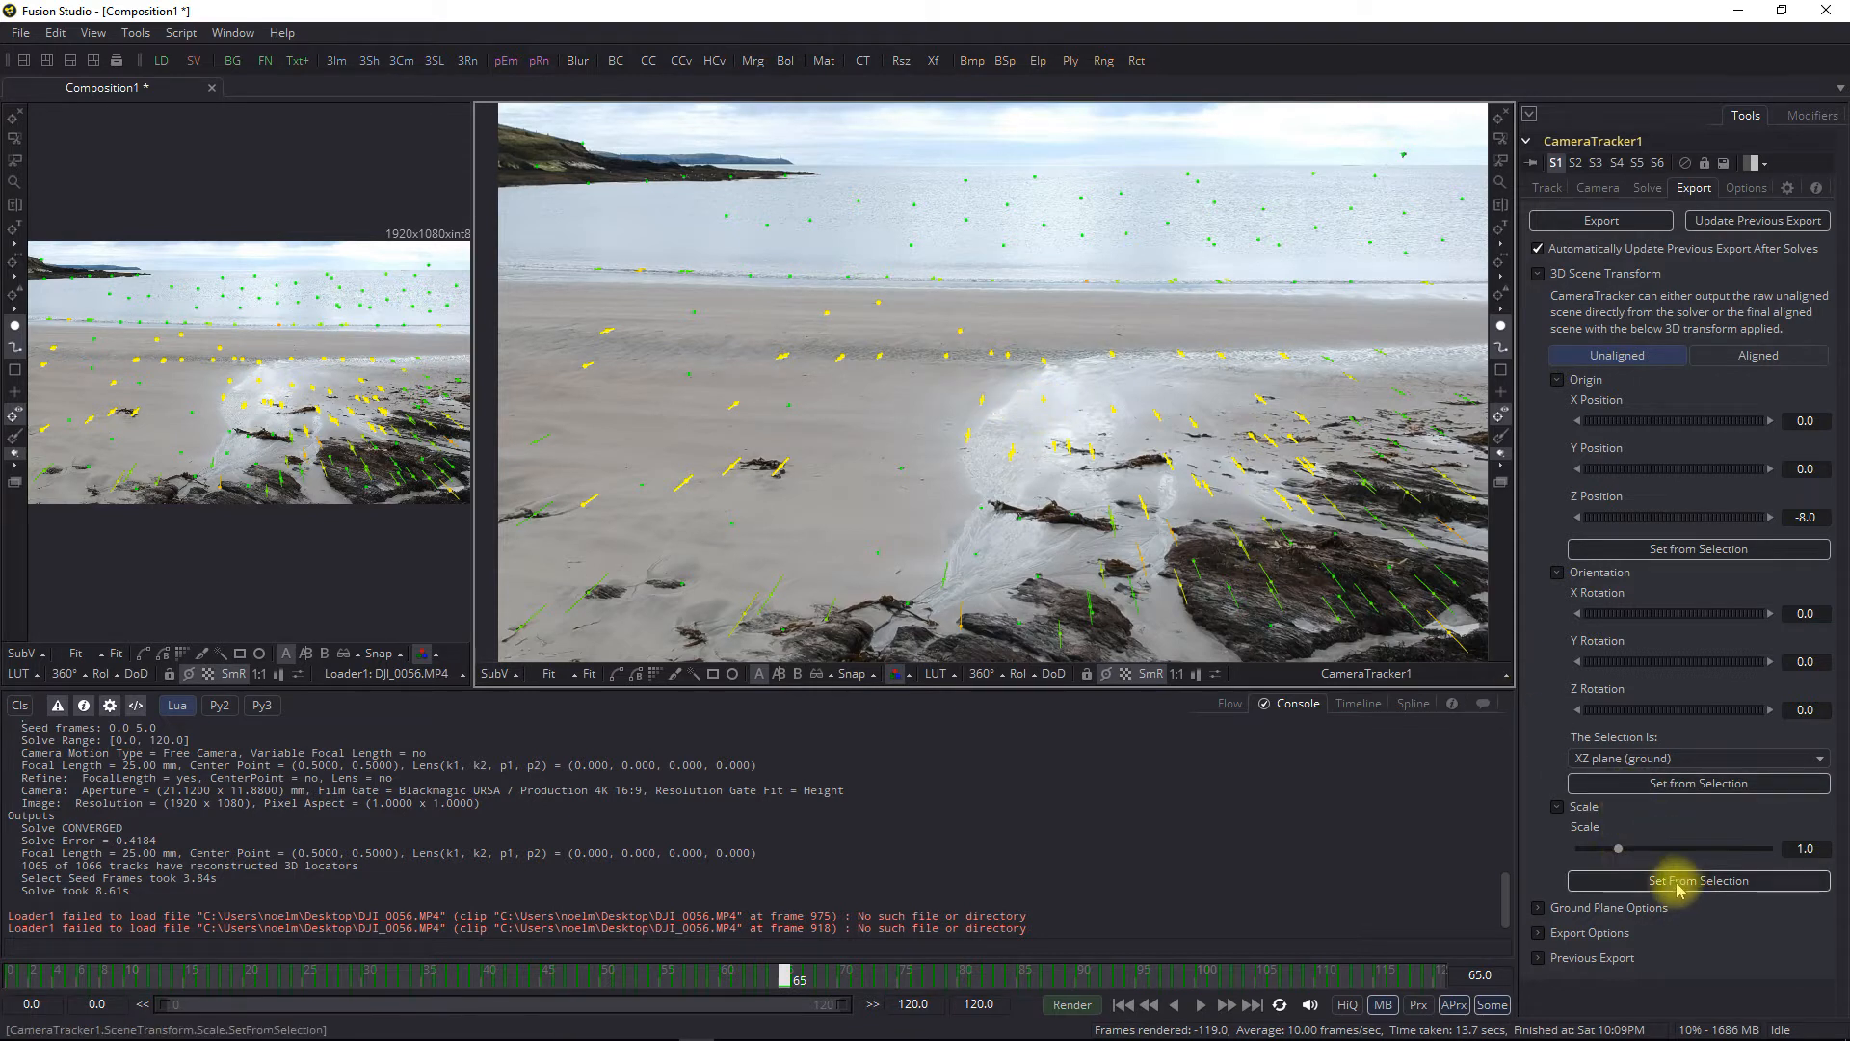
left_click(1685, 792)
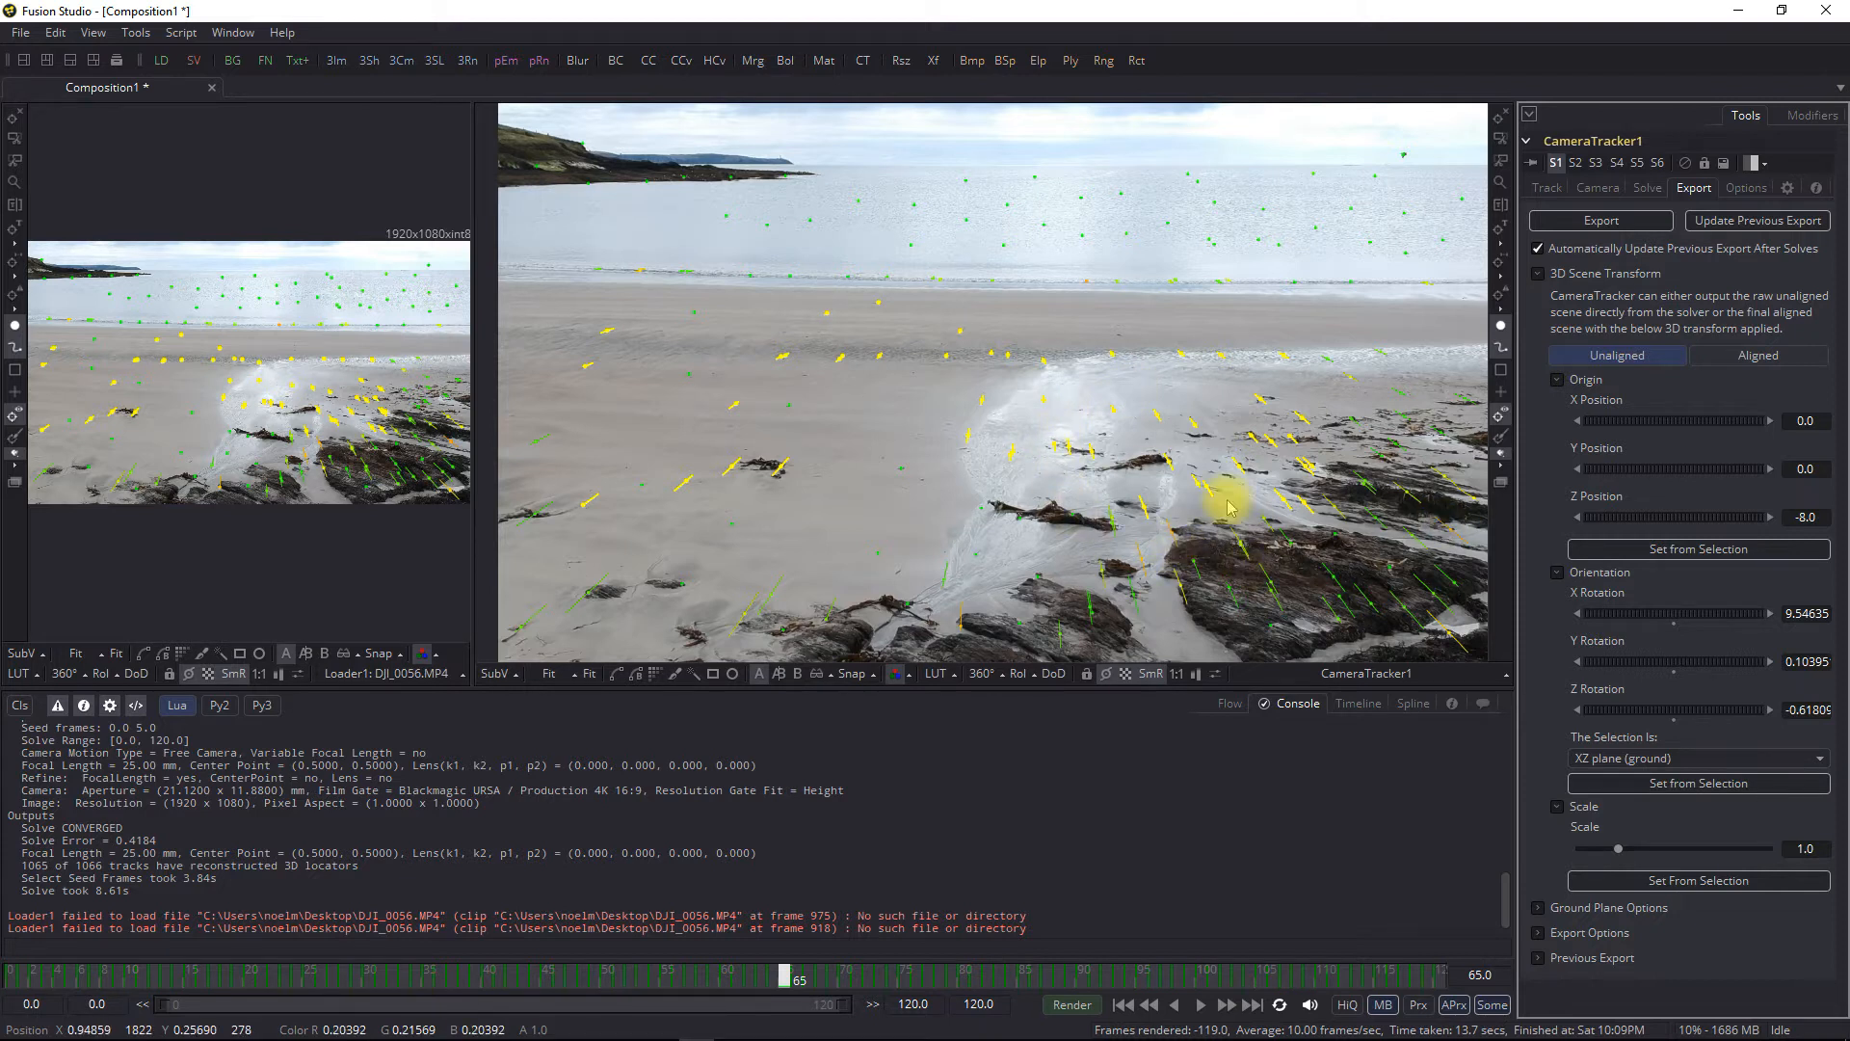
left_click(962, 430)
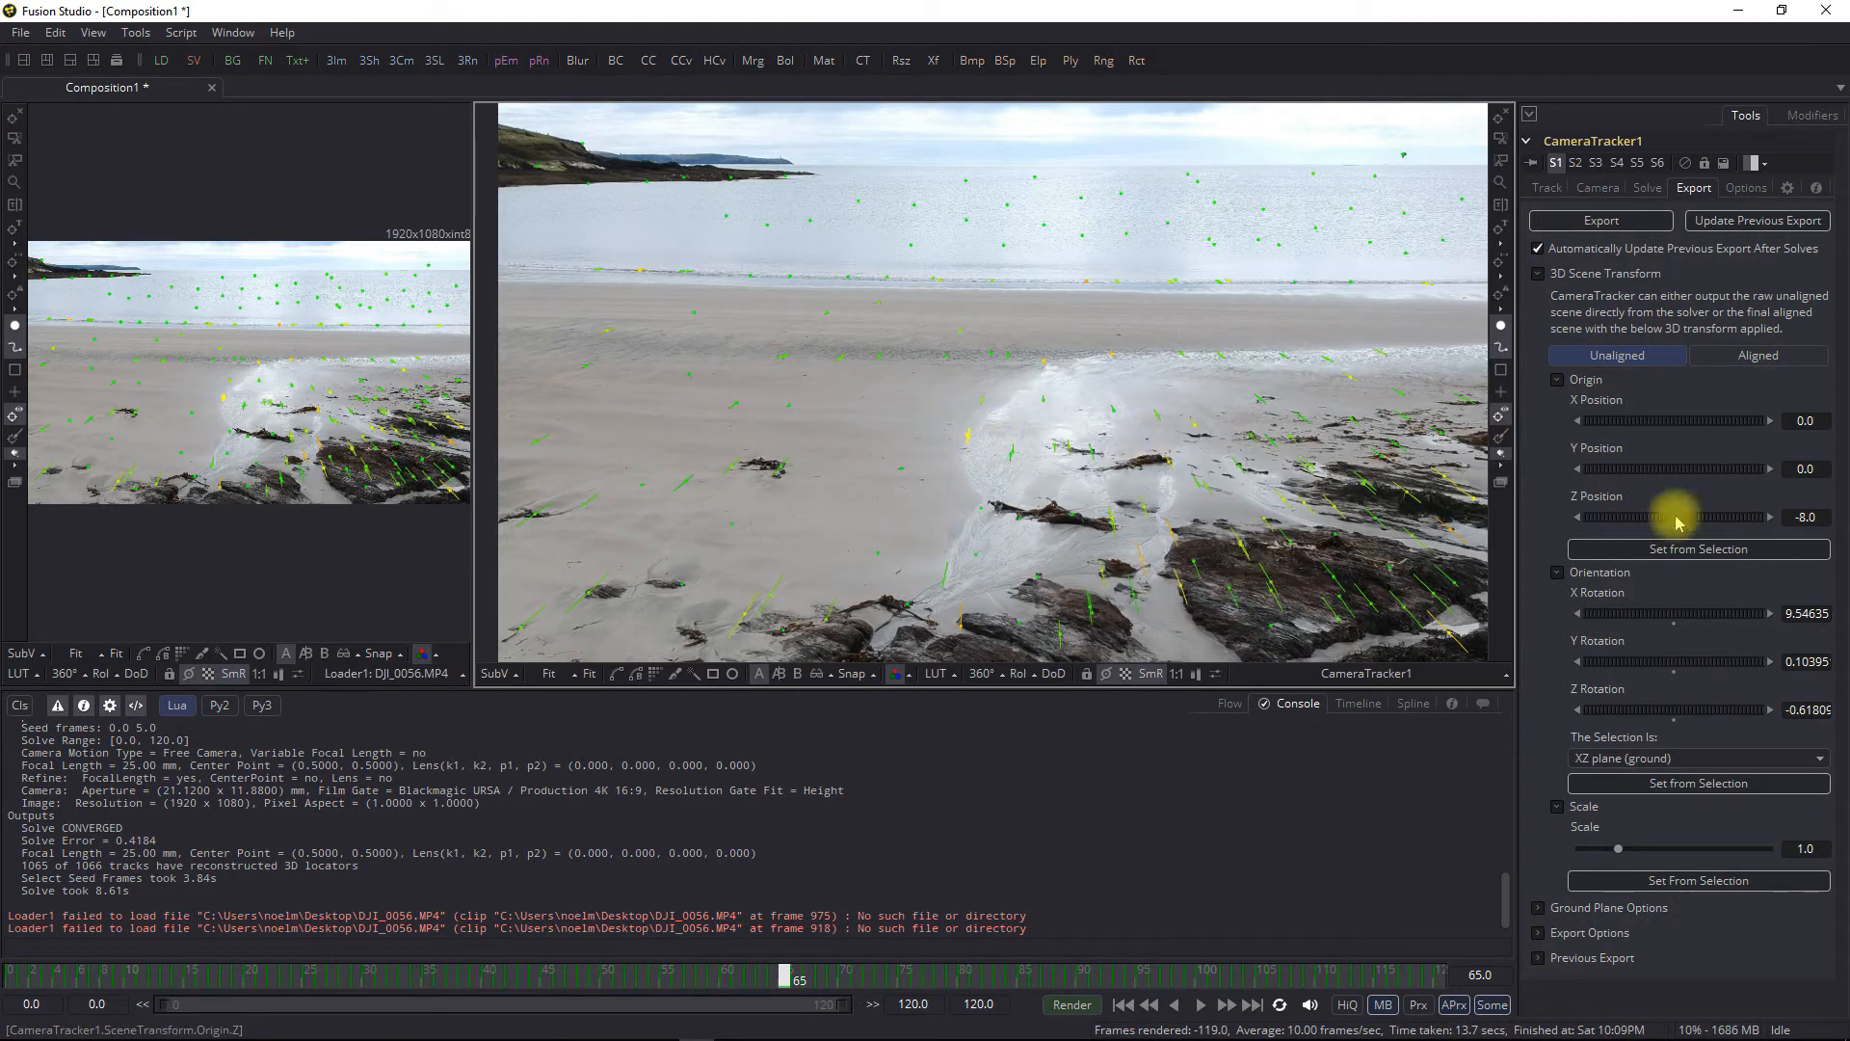
left_click(1683, 553)
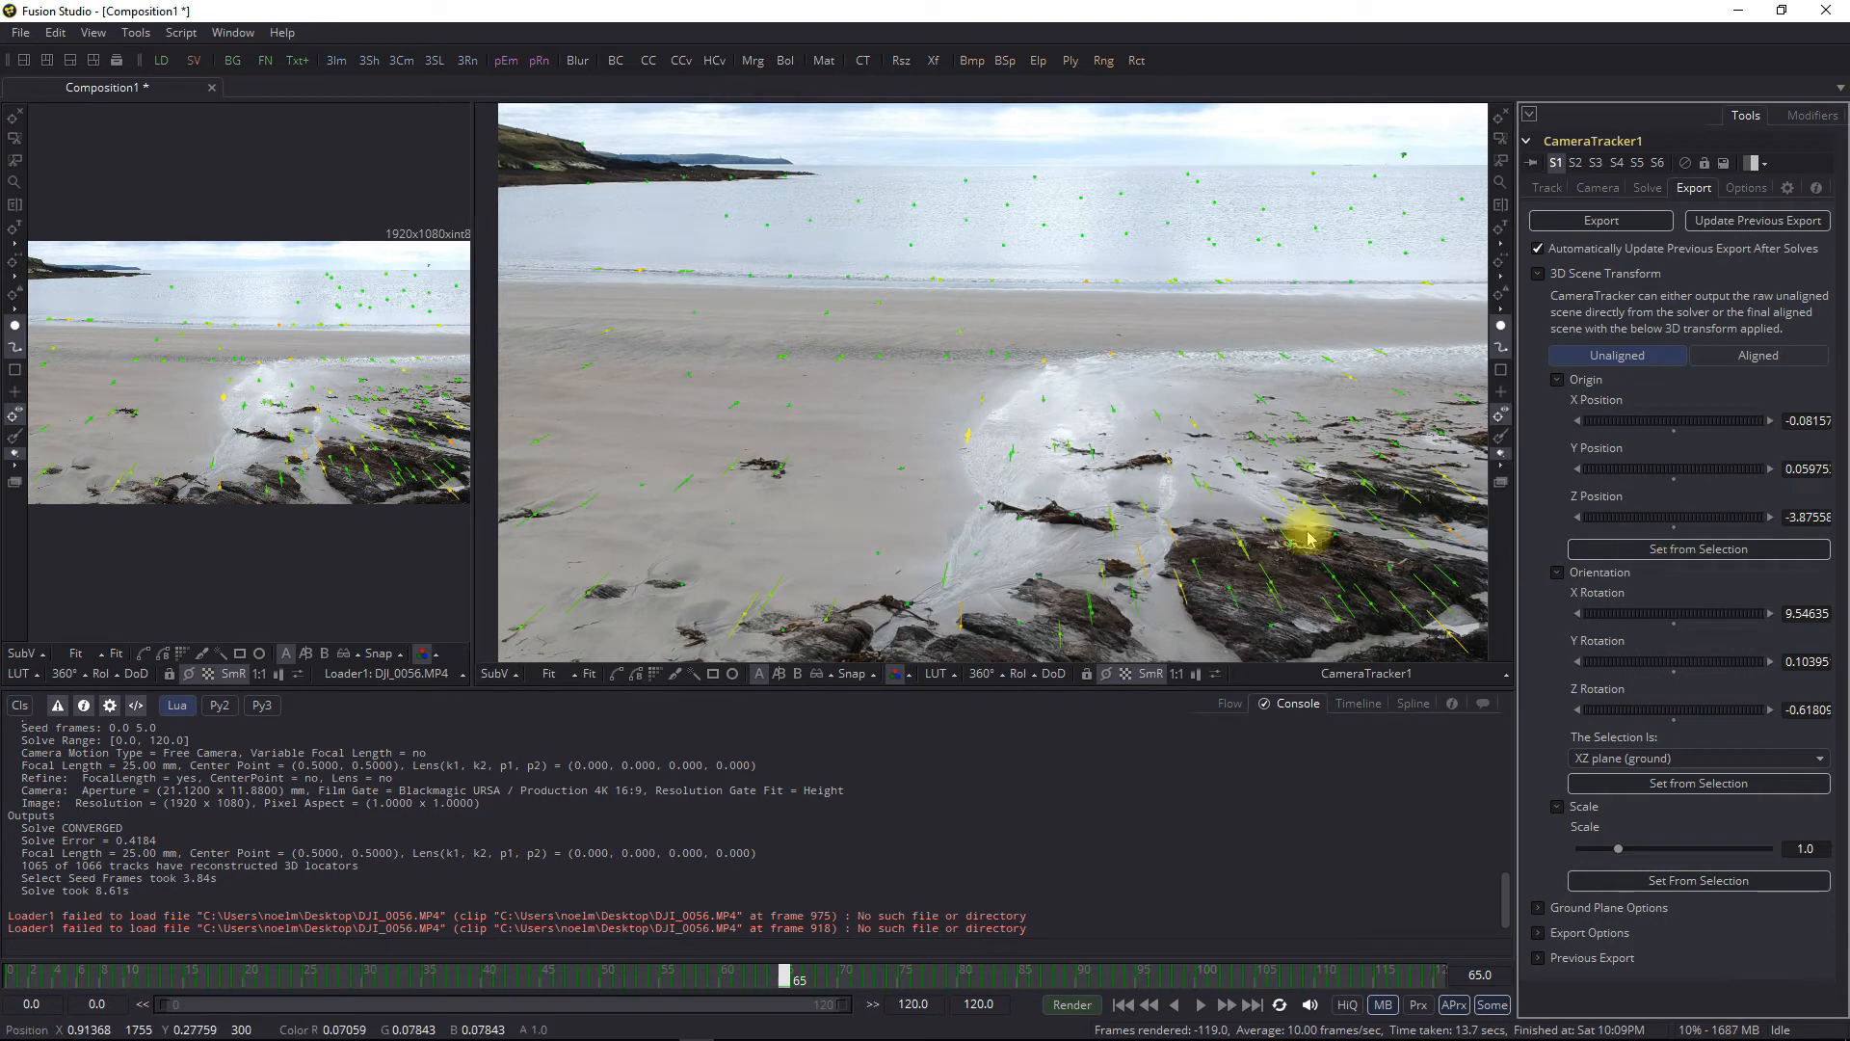
Try to set the scene scale from the tracks selected around the stream
left_click(933, 429)
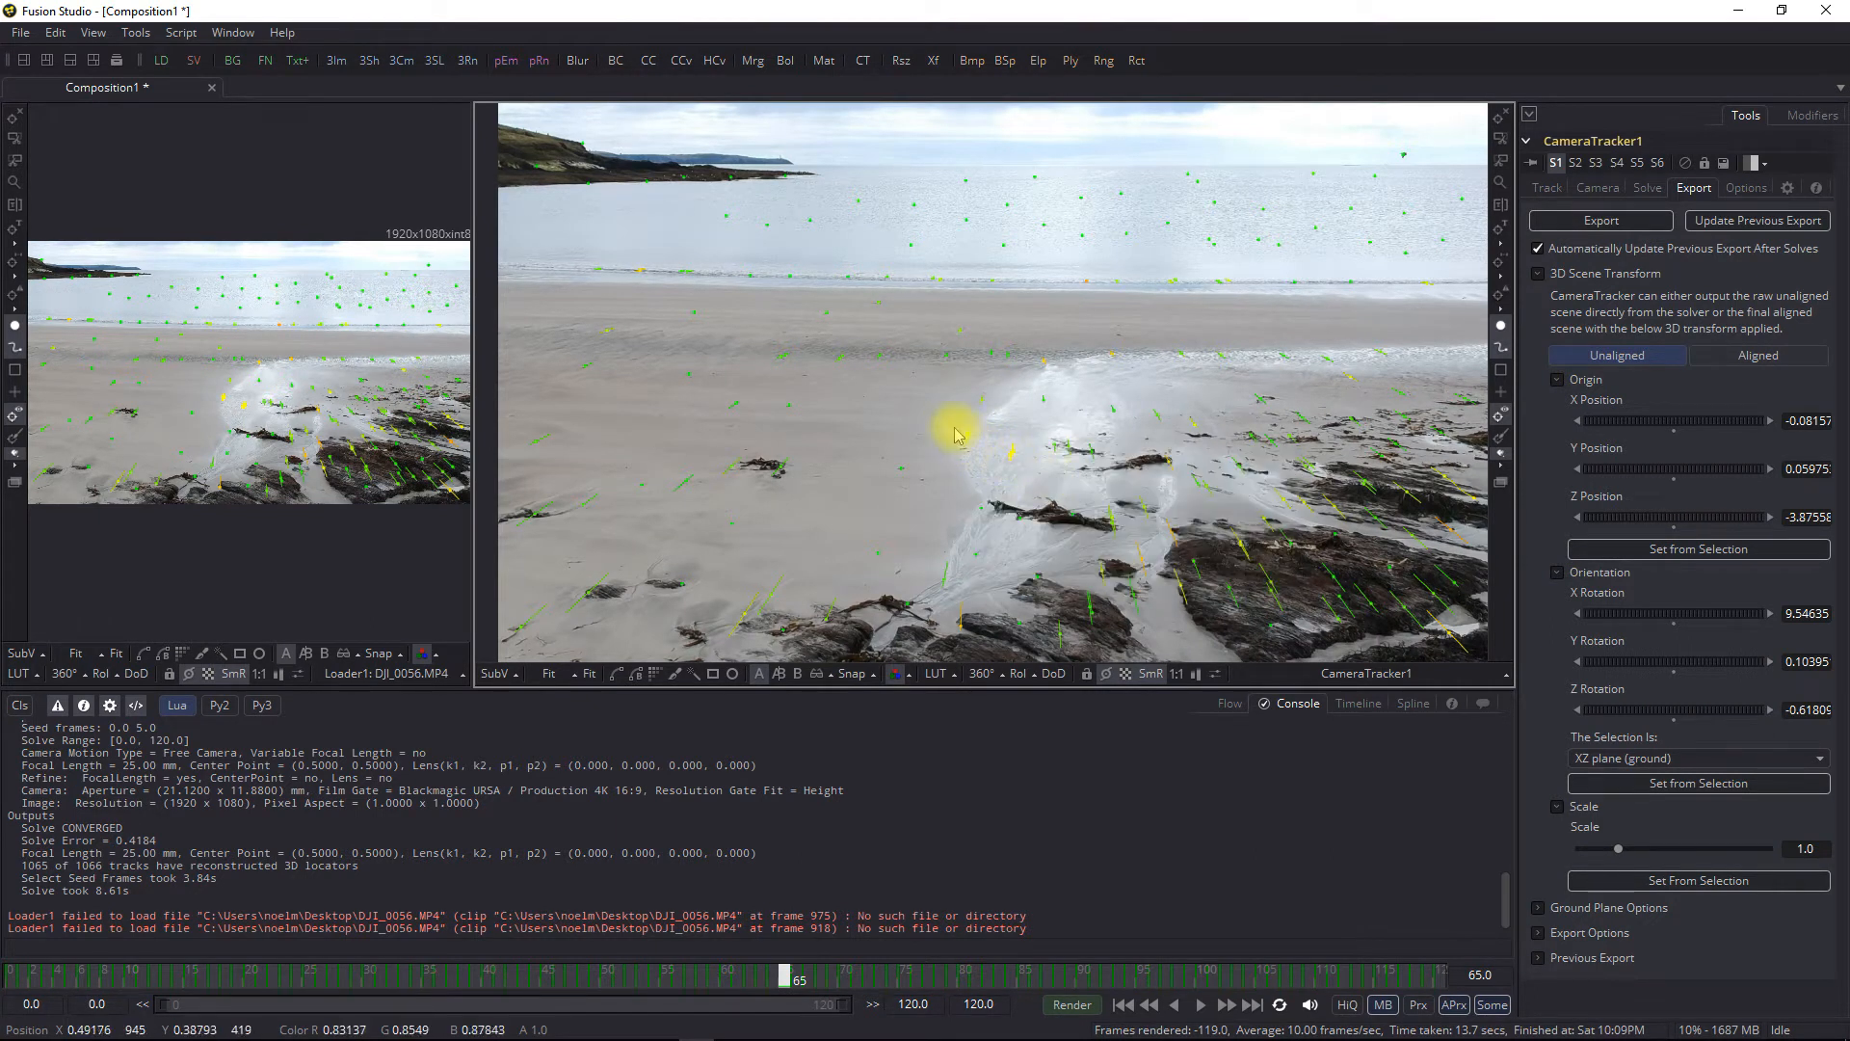
left_click(1680, 881)
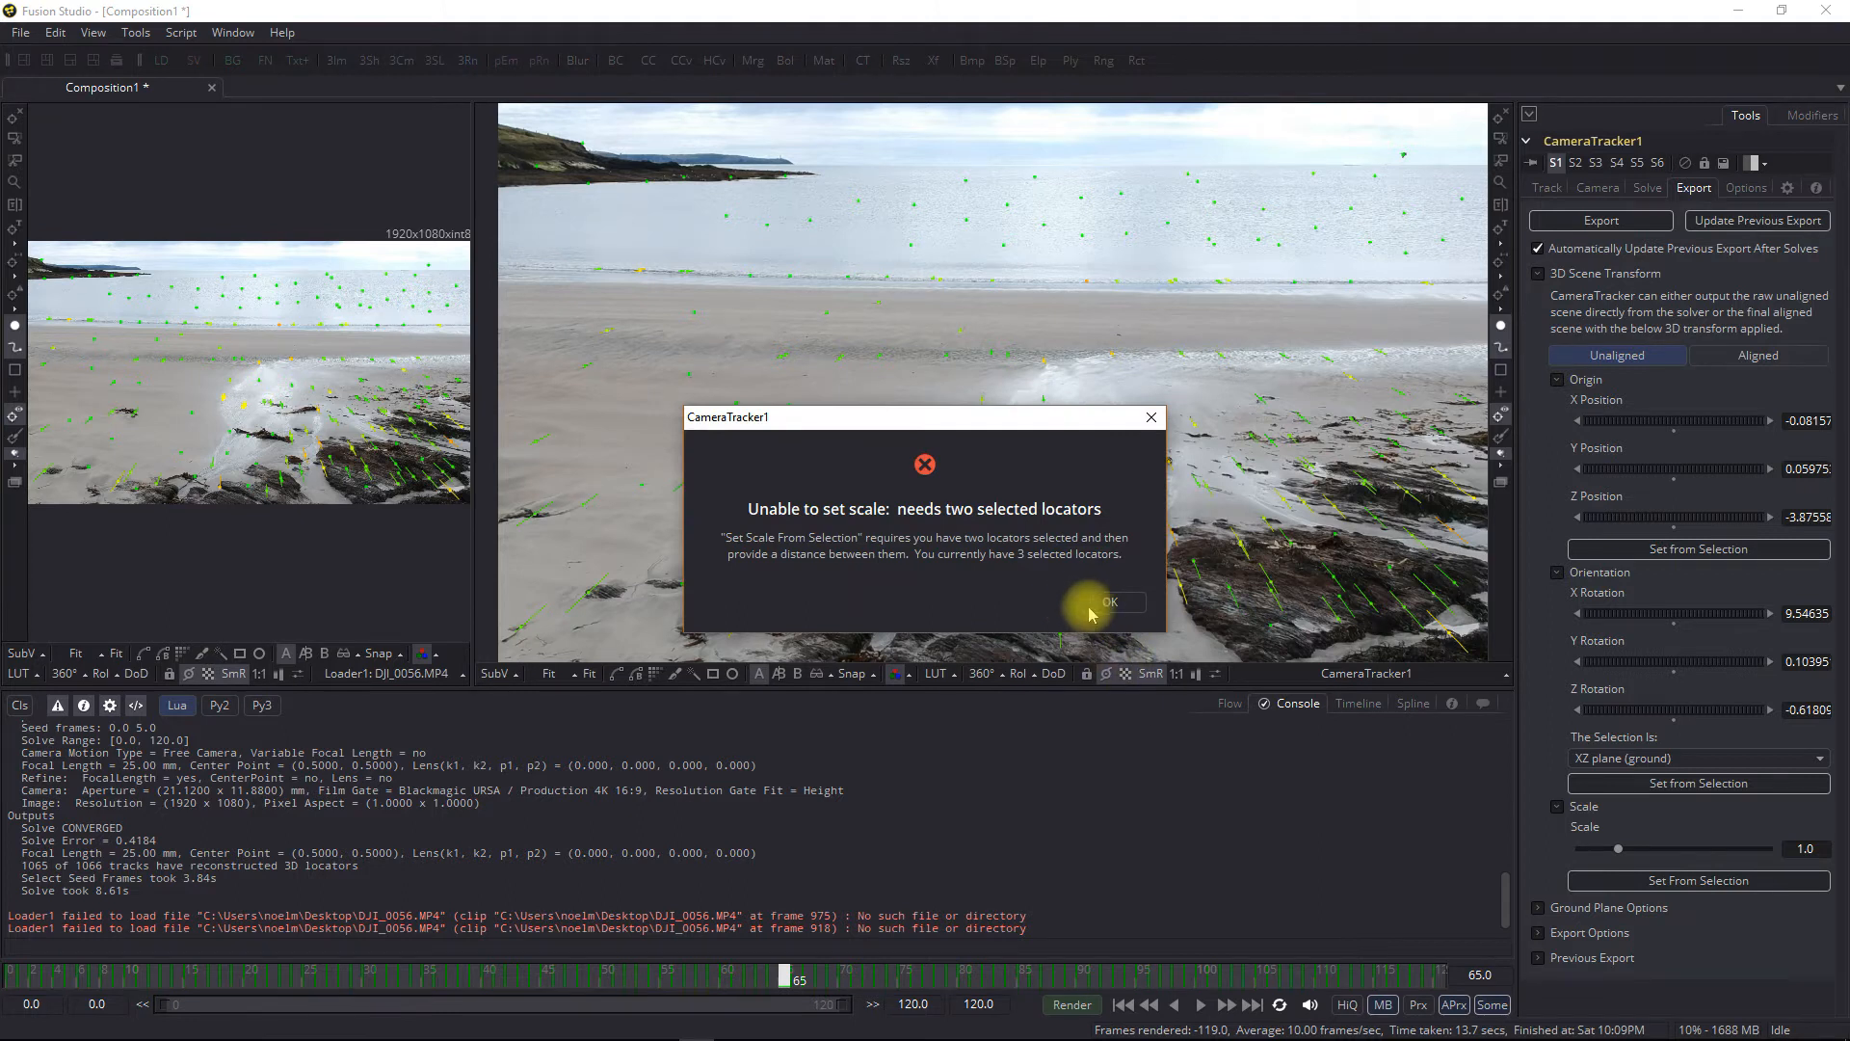
left_click(1110, 607)
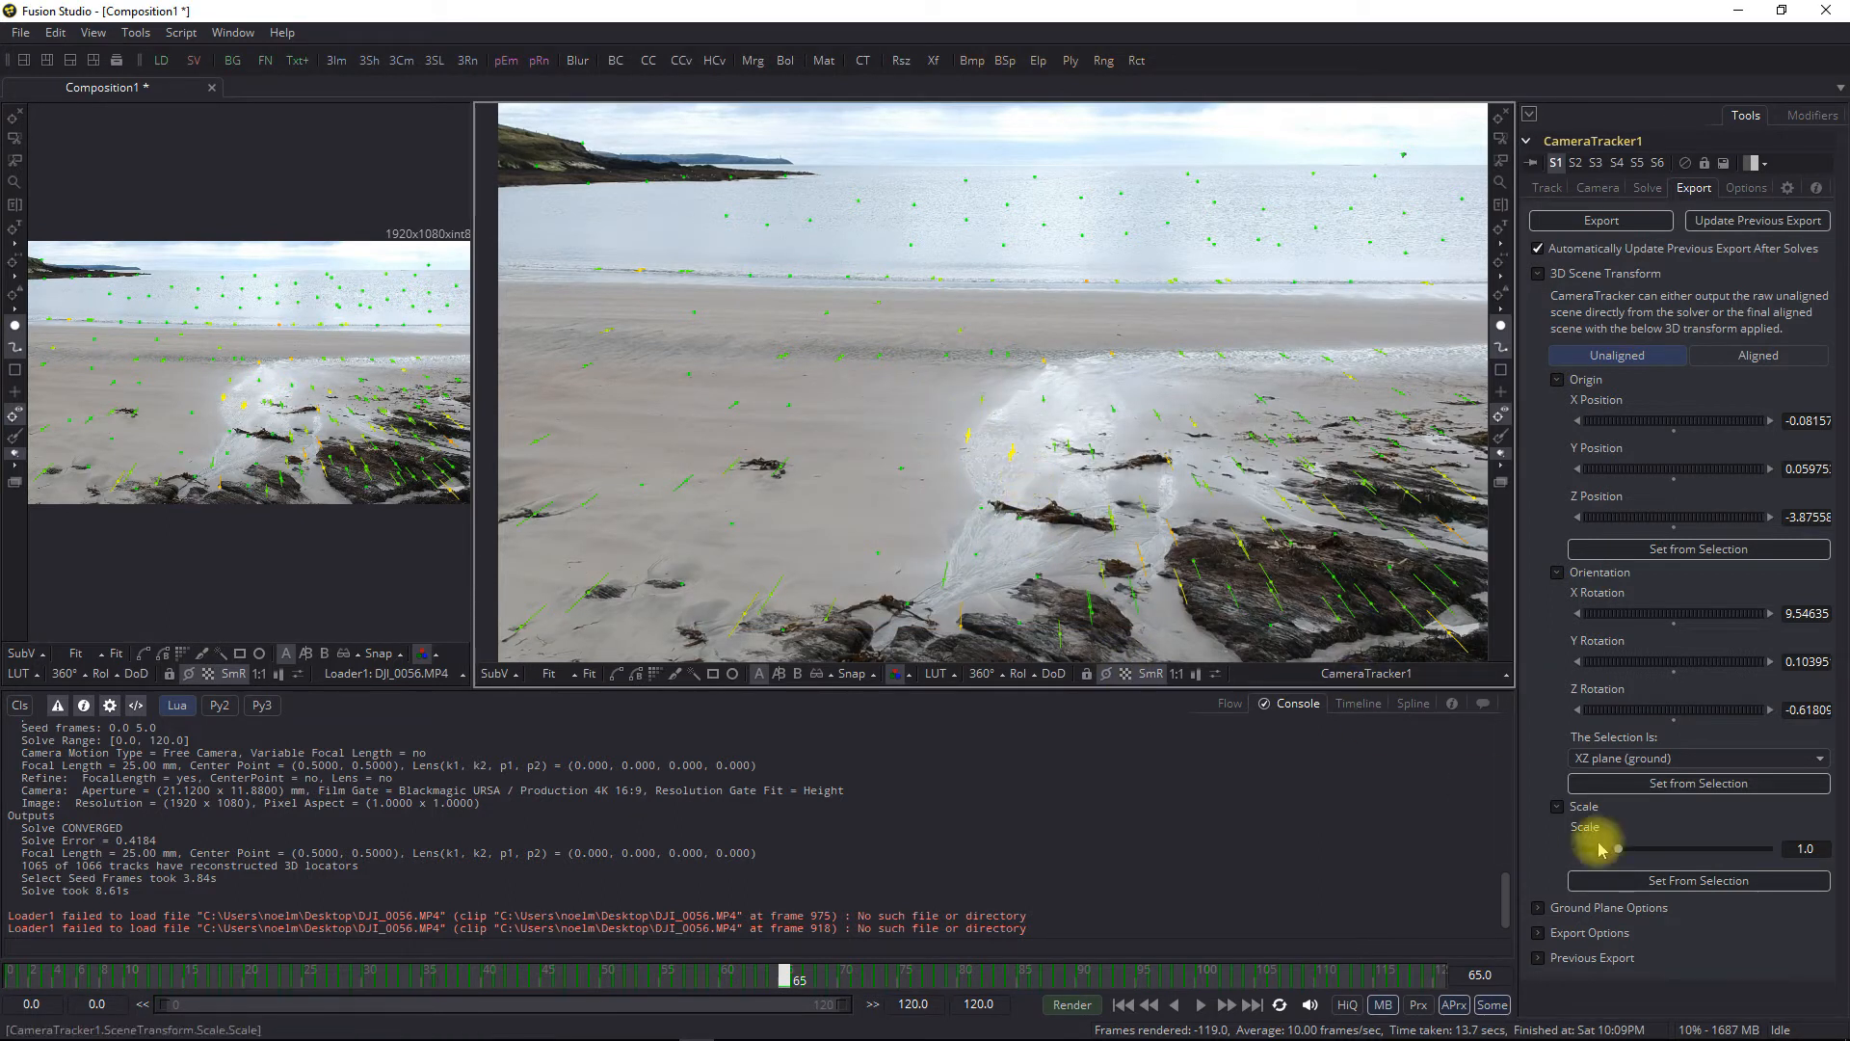
left_click(1638, 881)
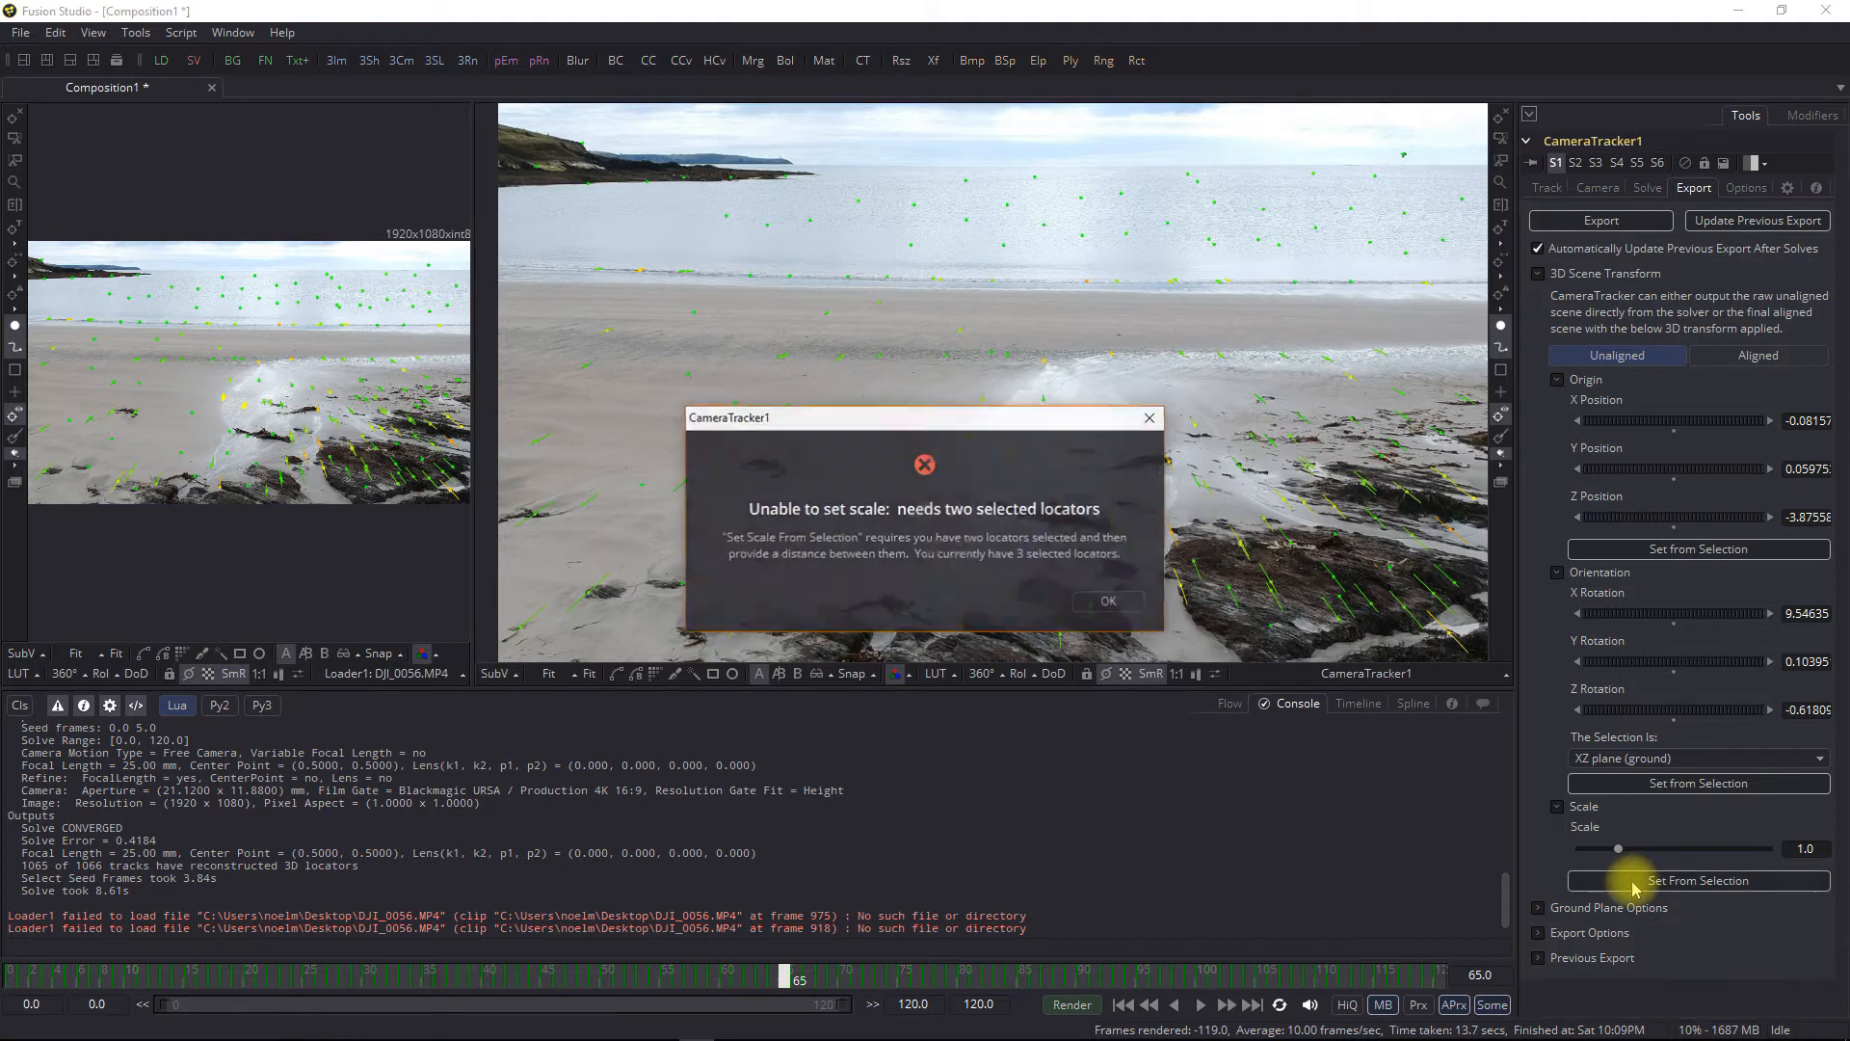
left_click(1118, 601)
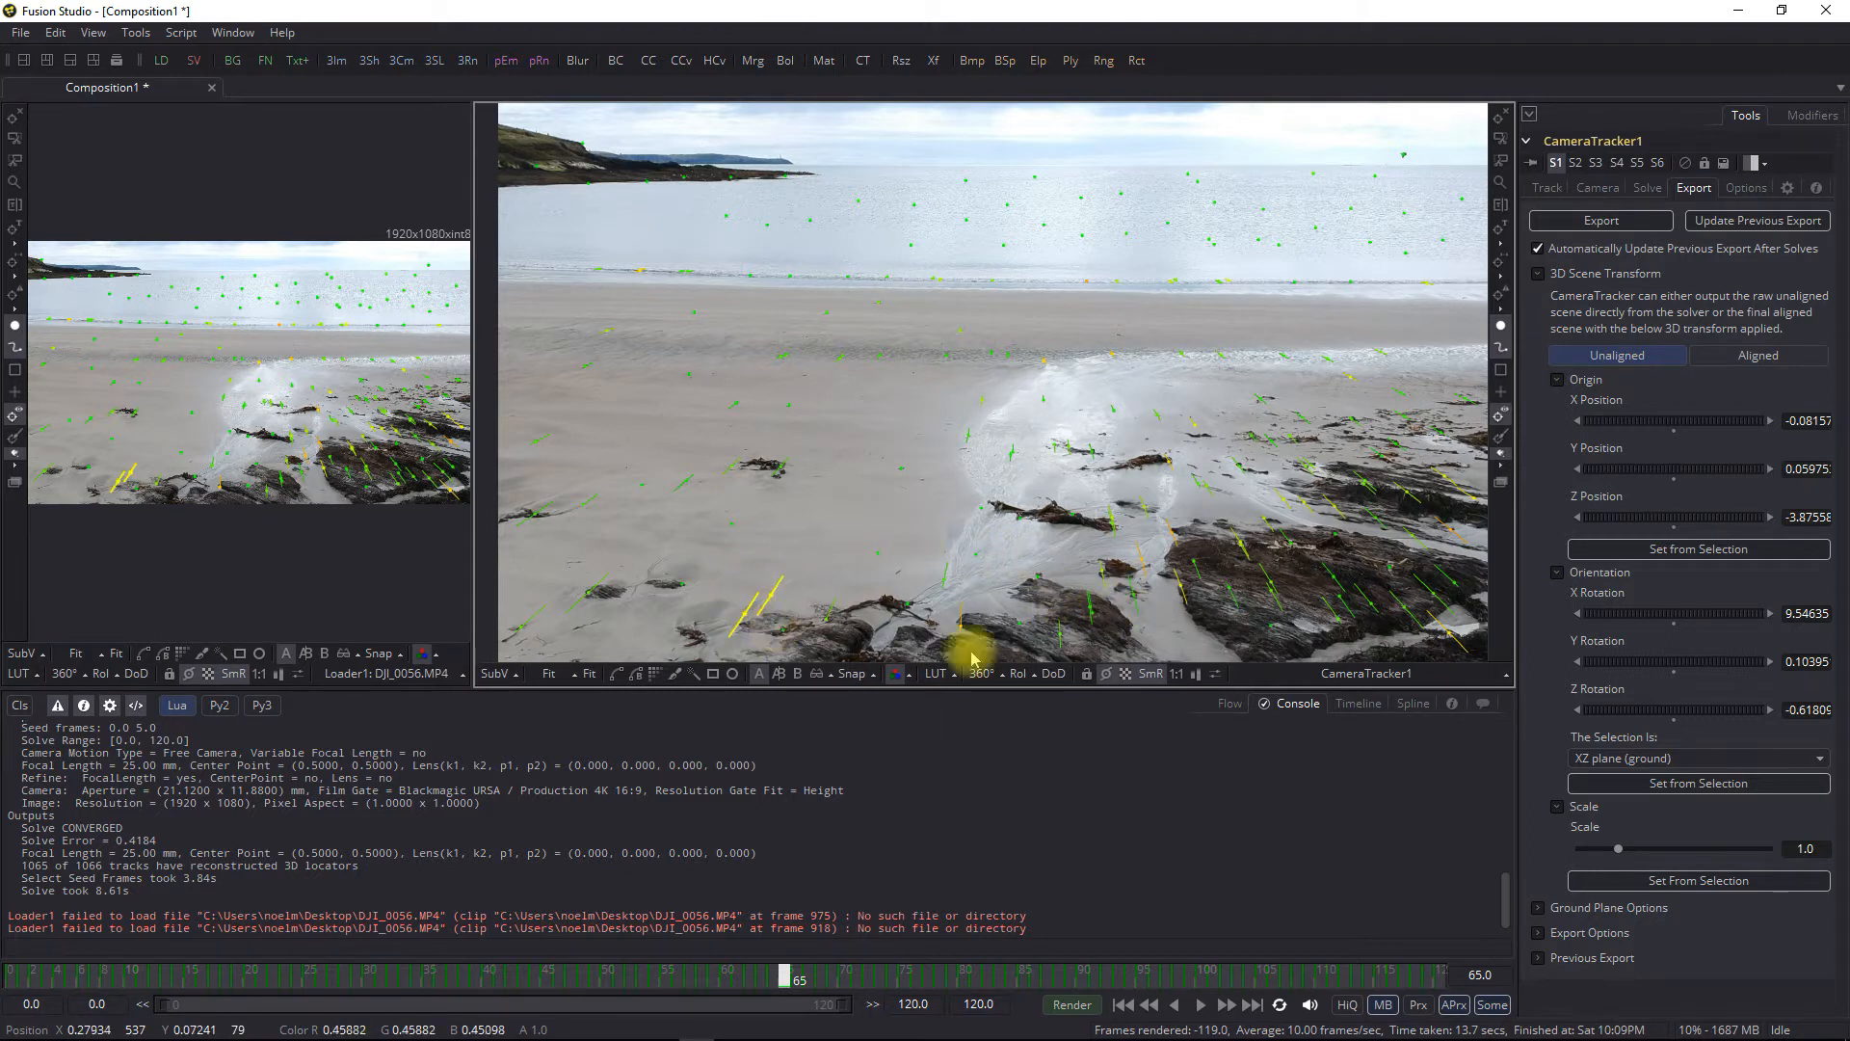
Set the export scale from the two tracks on the sand near the lower rocks, using a real world distance of 0.157601
left_click(1731, 886)
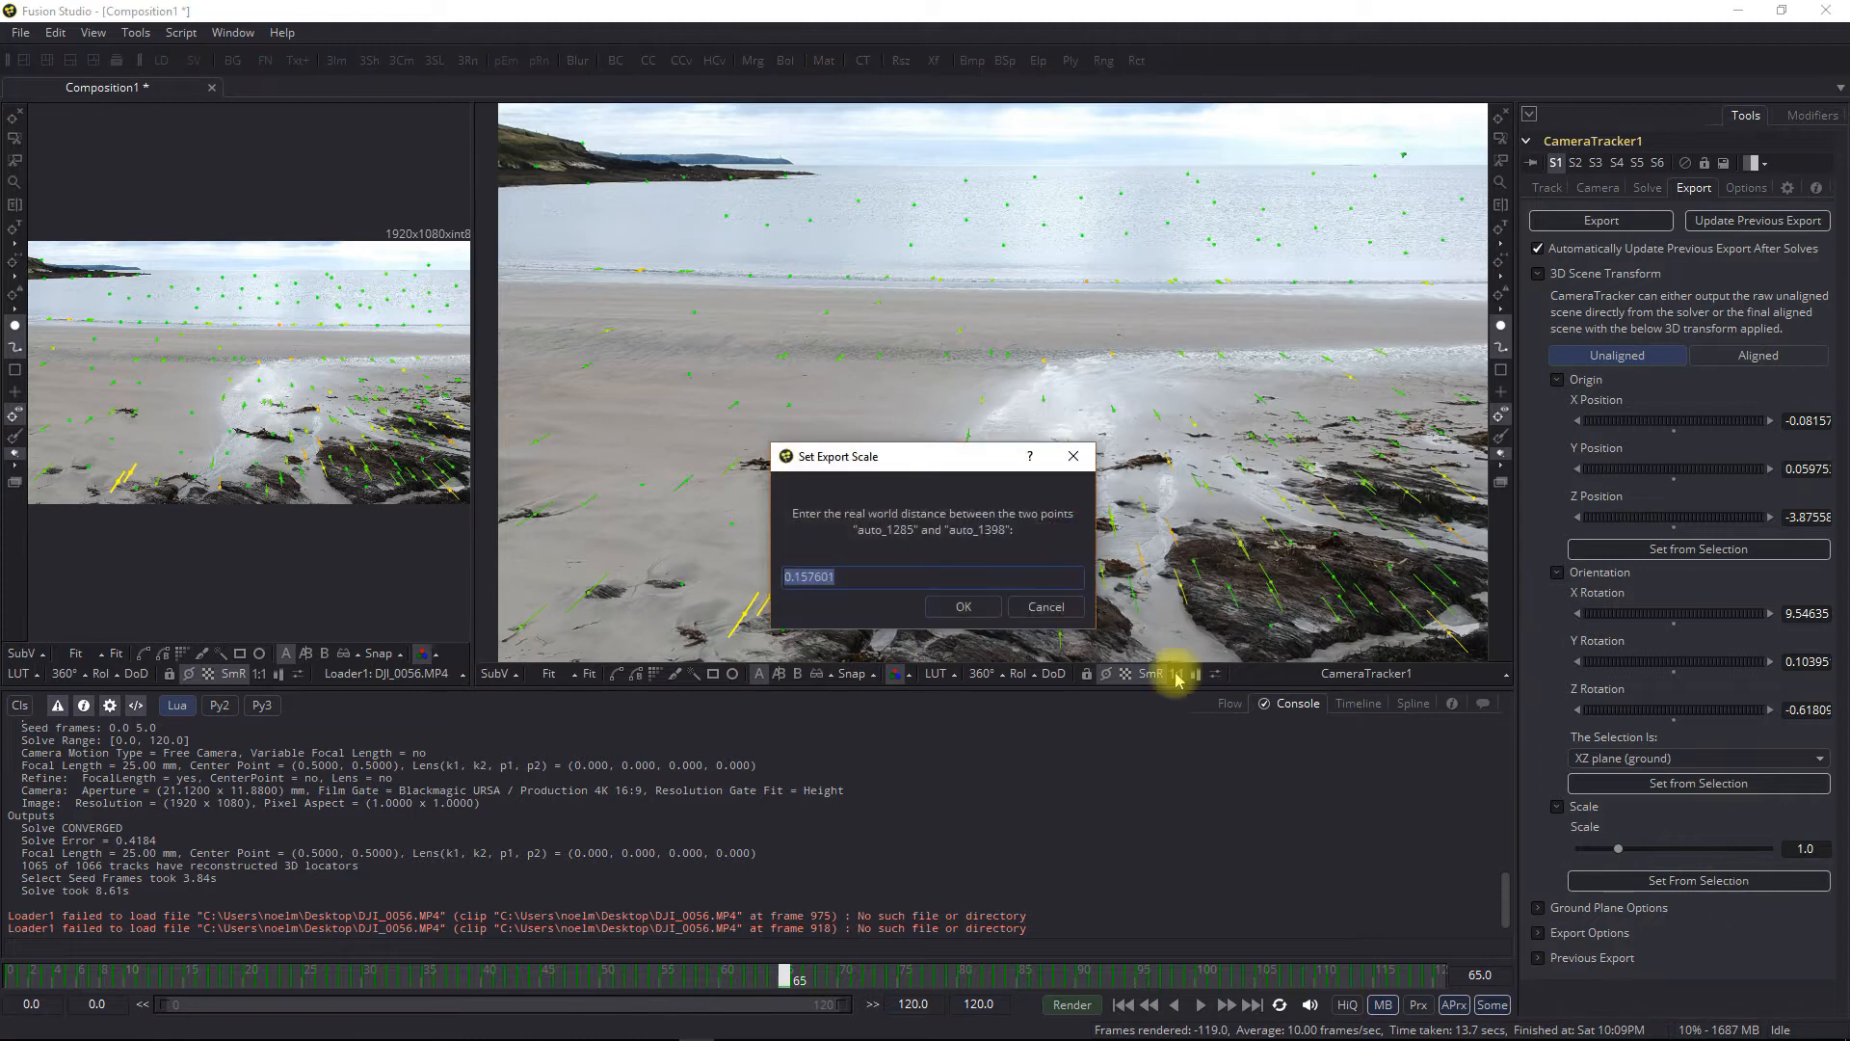
left_click_drag(892, 466, 1011, 358)
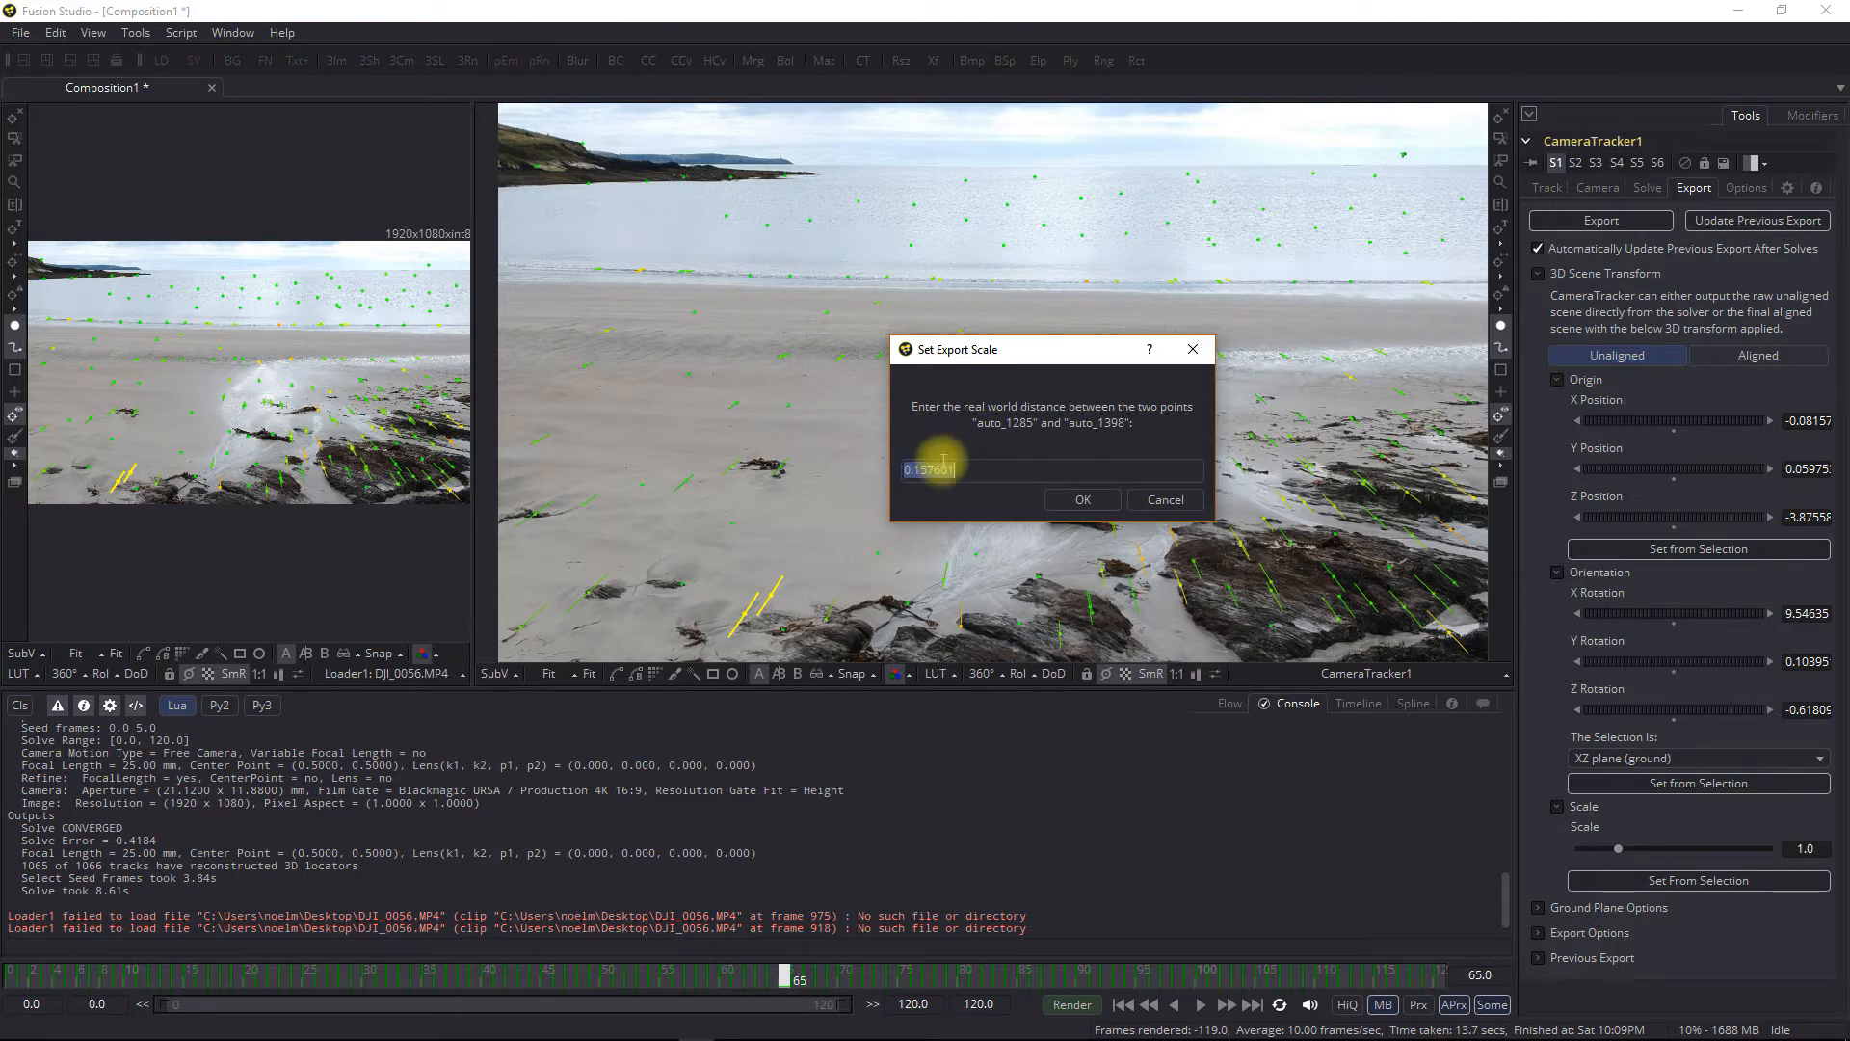
mouse_move(989, 351)
left_mouse_down()
mouse_move(1156, 332)
mouse_move(1177, 311)
mouse_move(987, 372)
left_mouse_up()
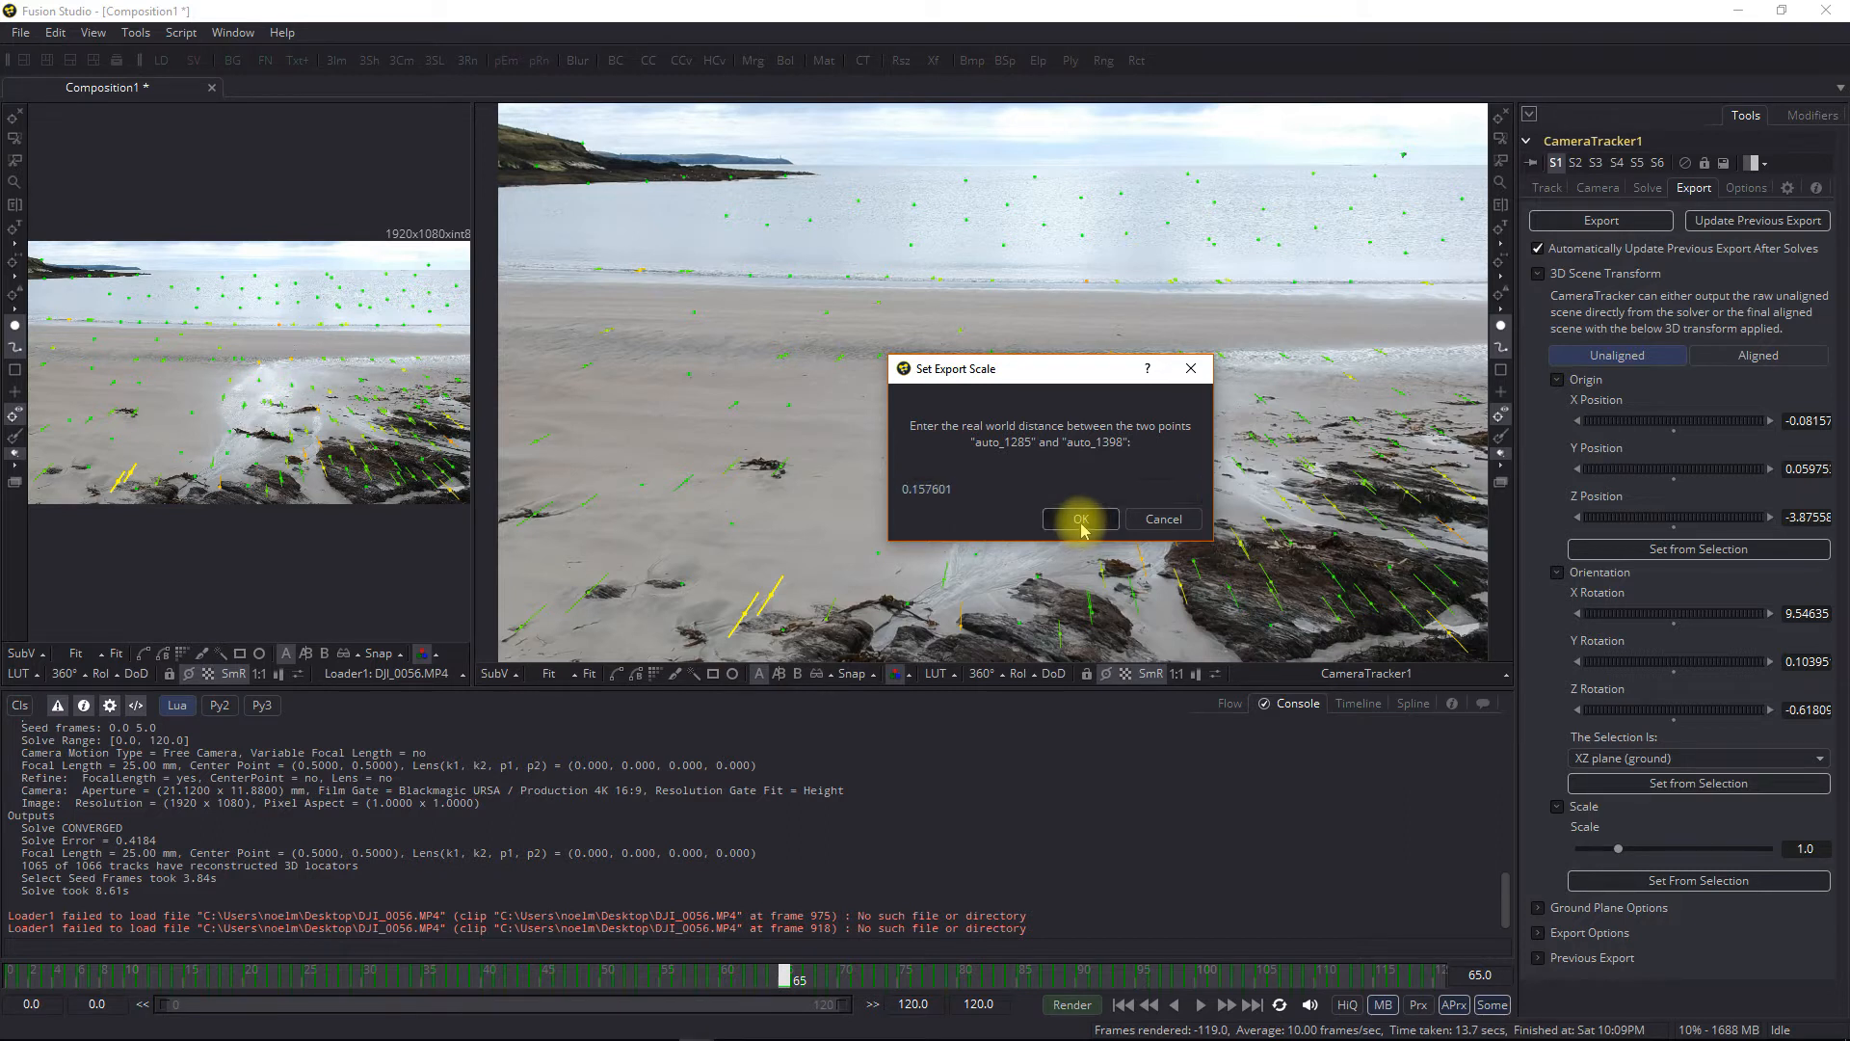
left_click(1081, 520)
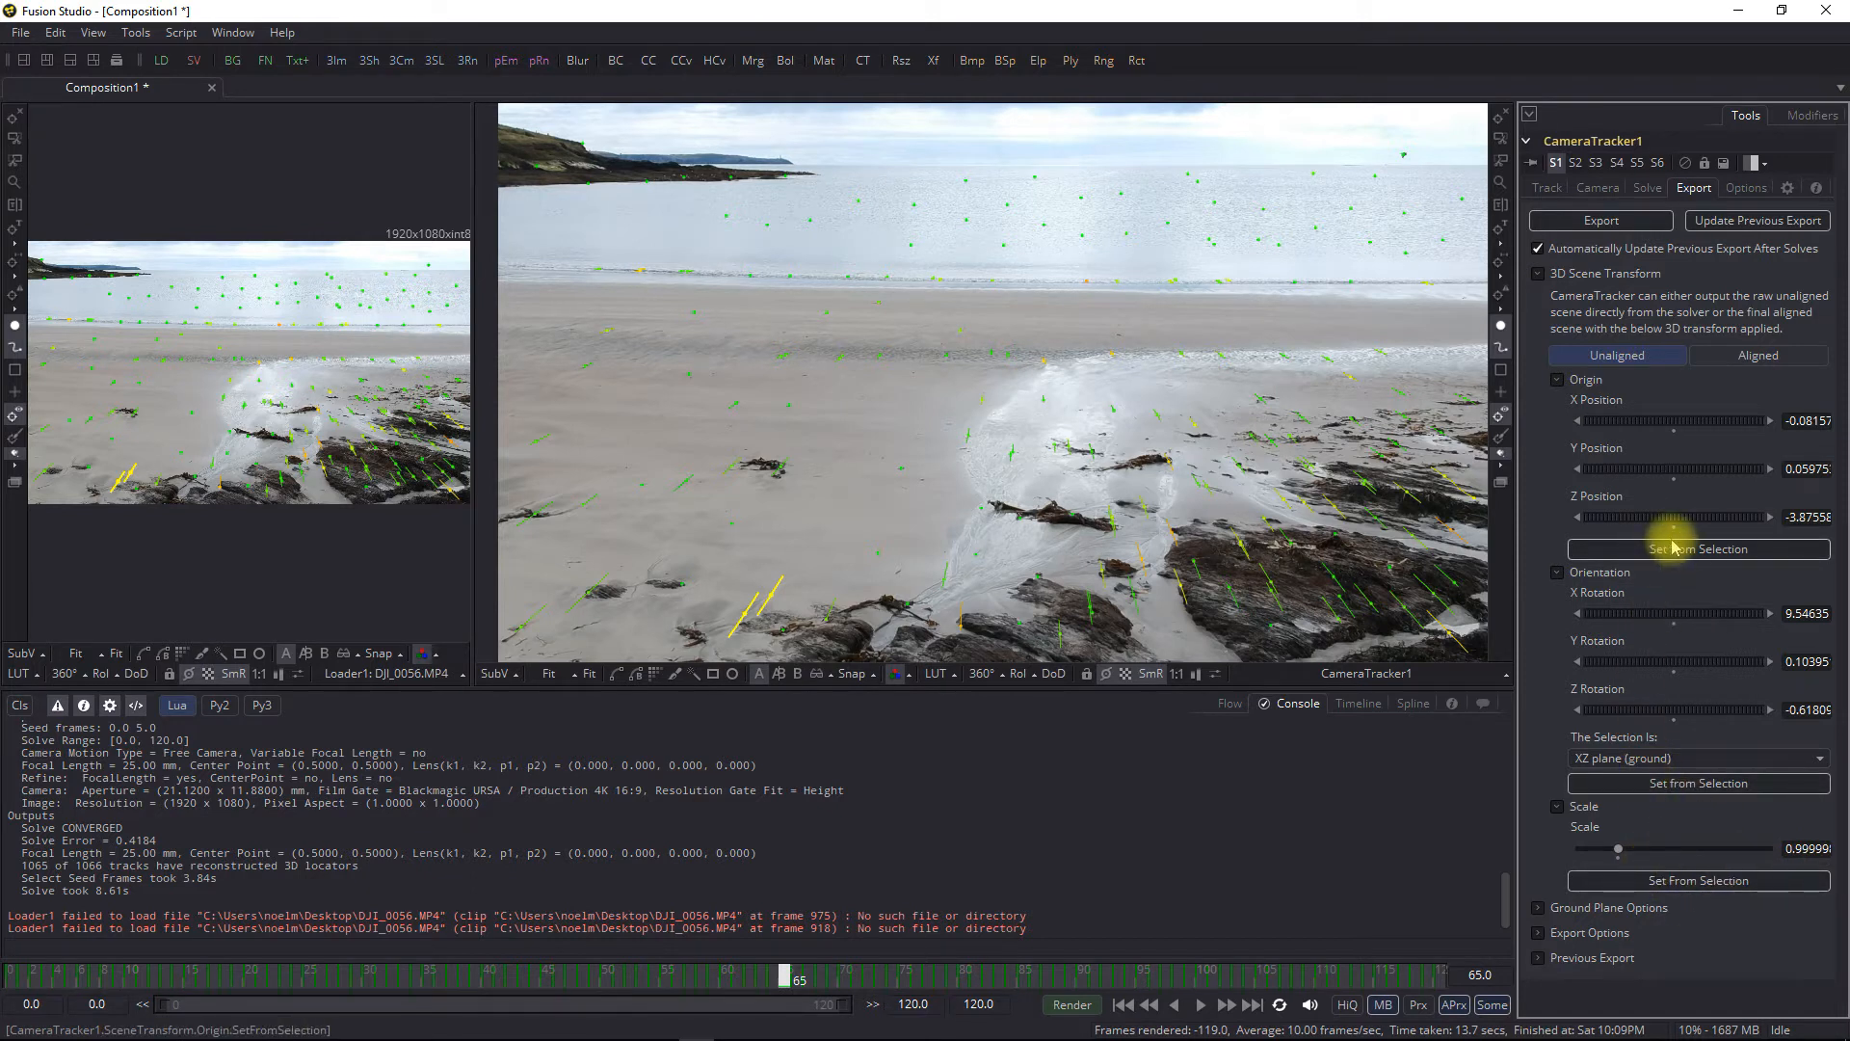
Export the solved scene and display its nodes enlarged in the flow beside the loader and camera tracker
left_click(1602, 222)
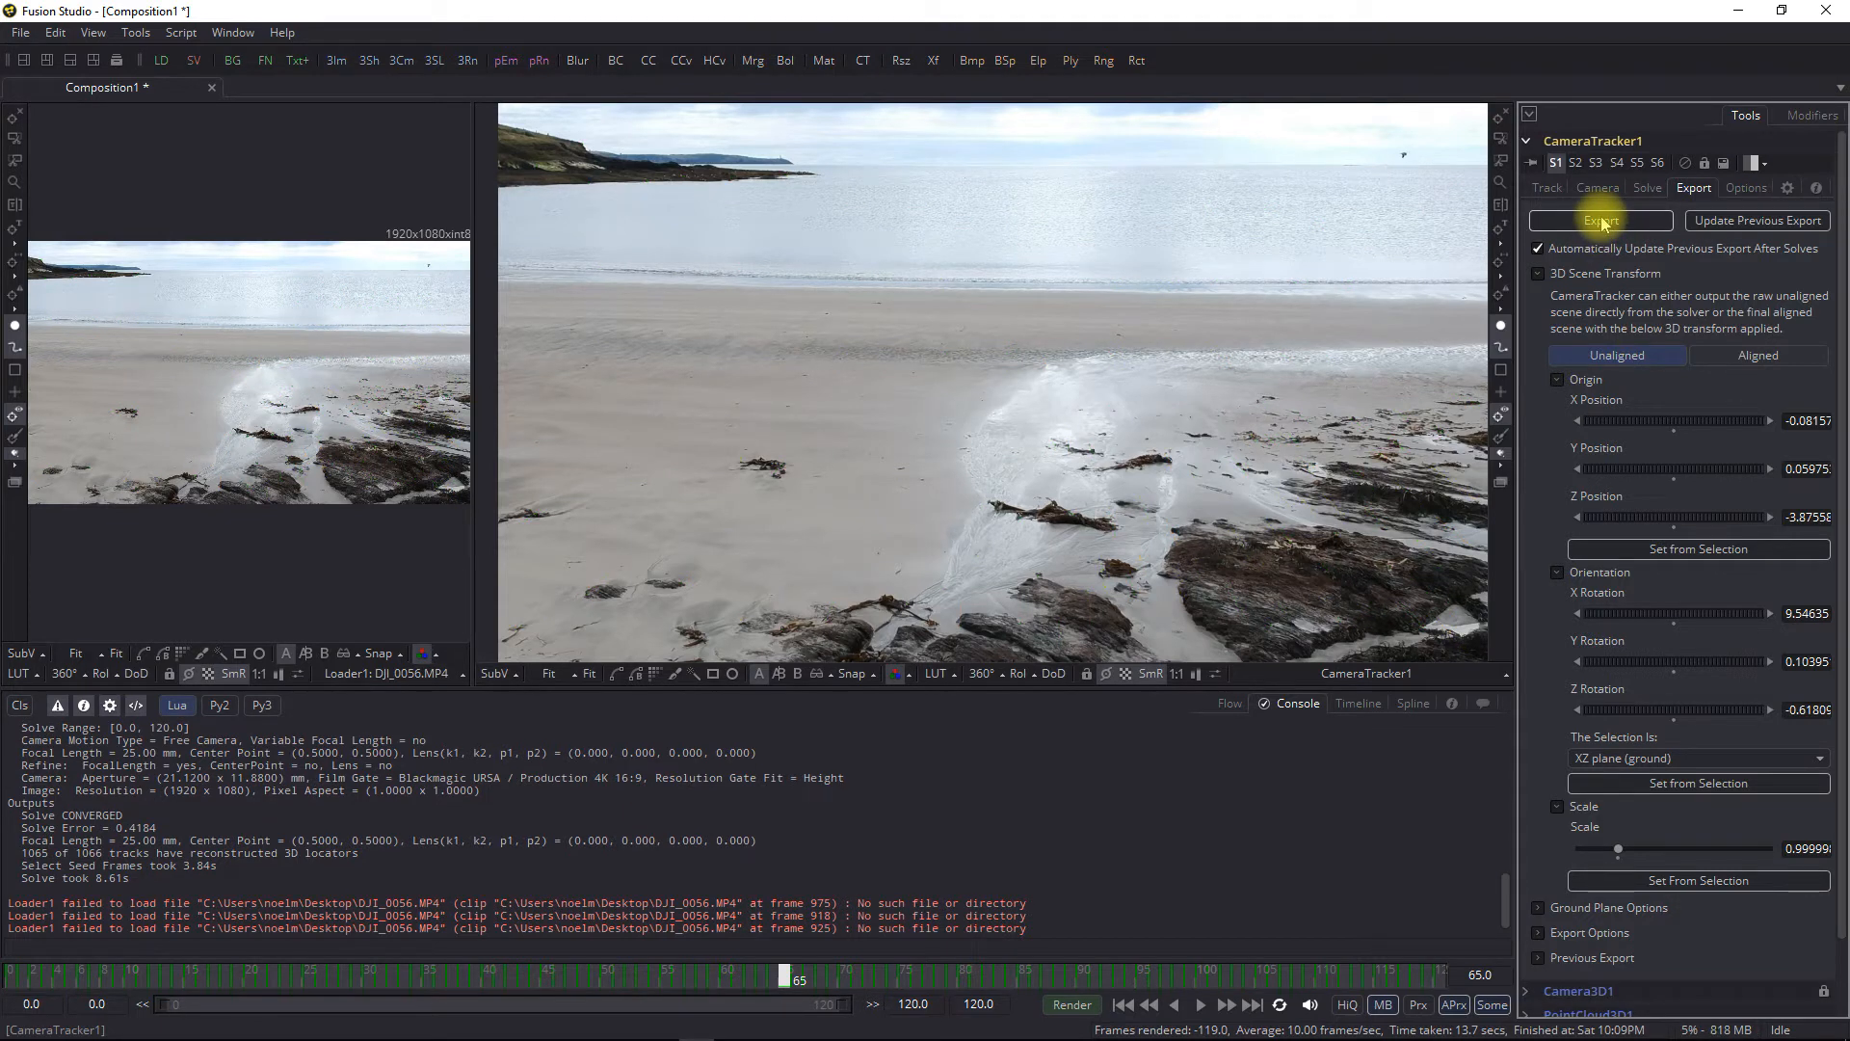
left_click(1230, 704)
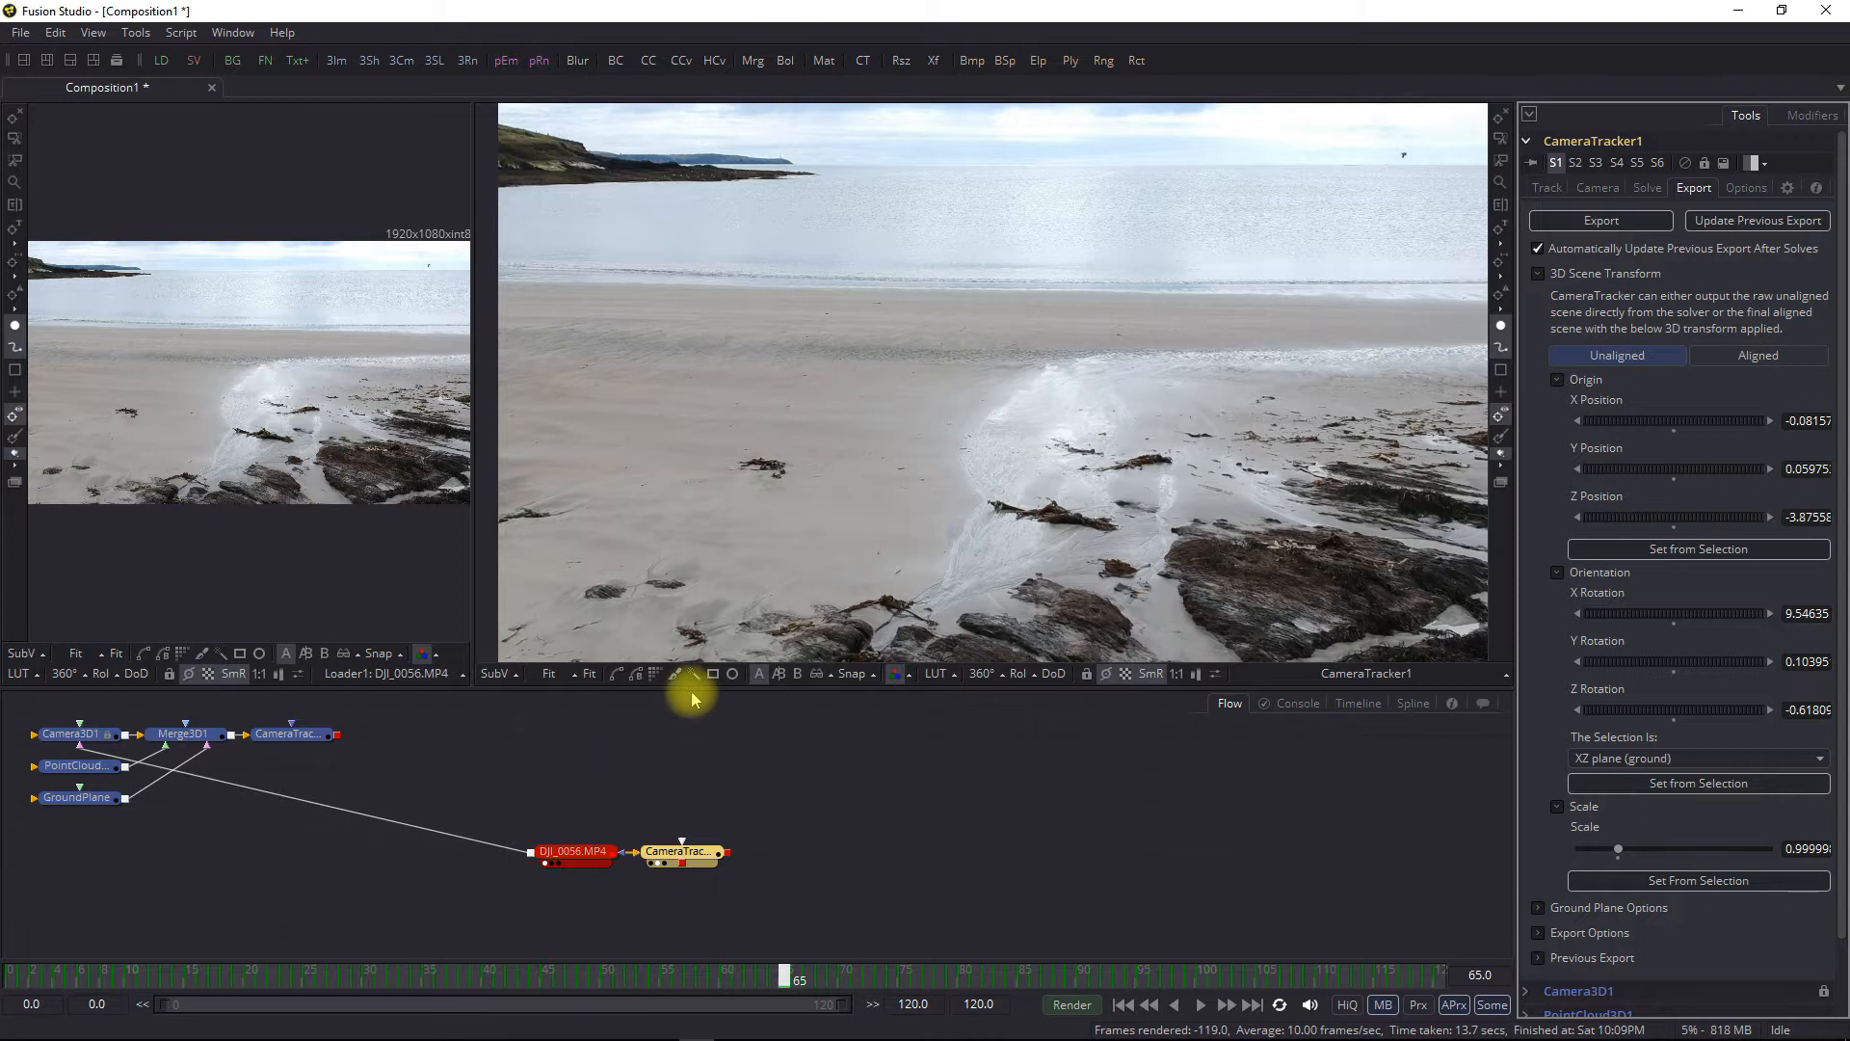
left_click_drag(690, 686, 722, 555)
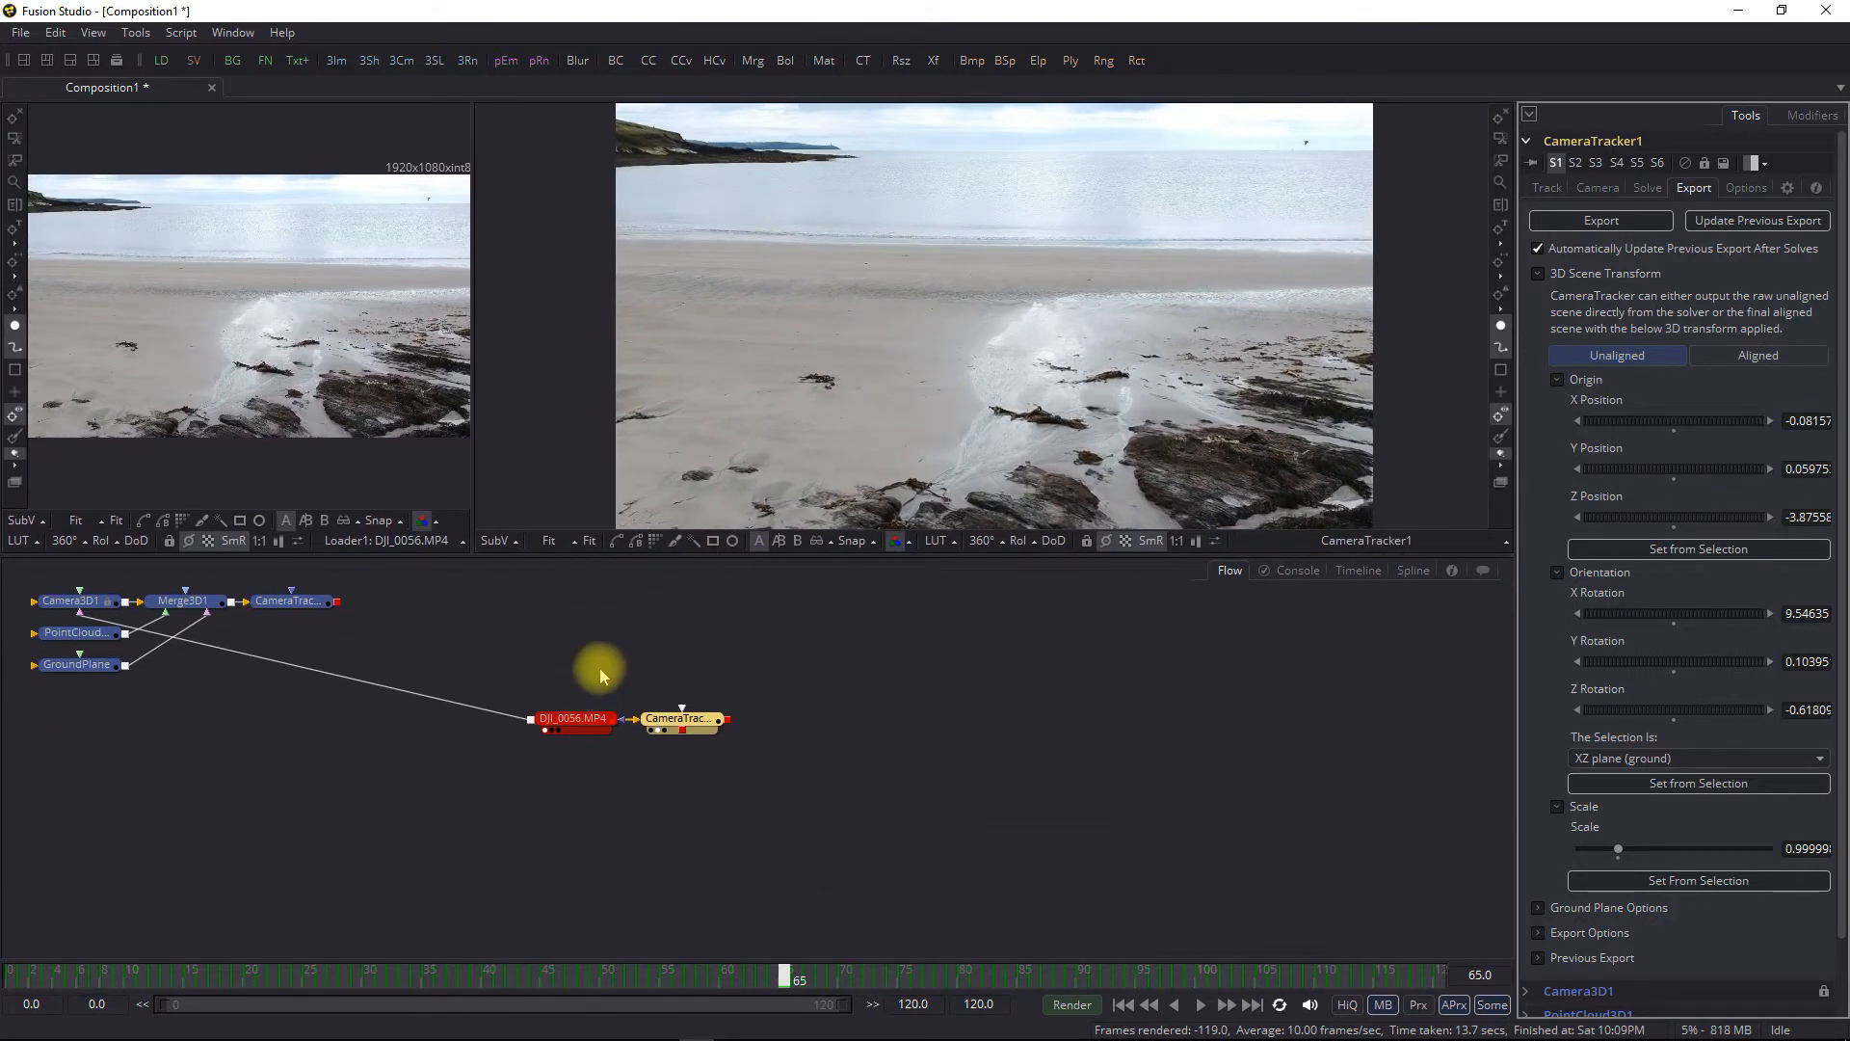
left_click_drag(471, 661, 880, 720)
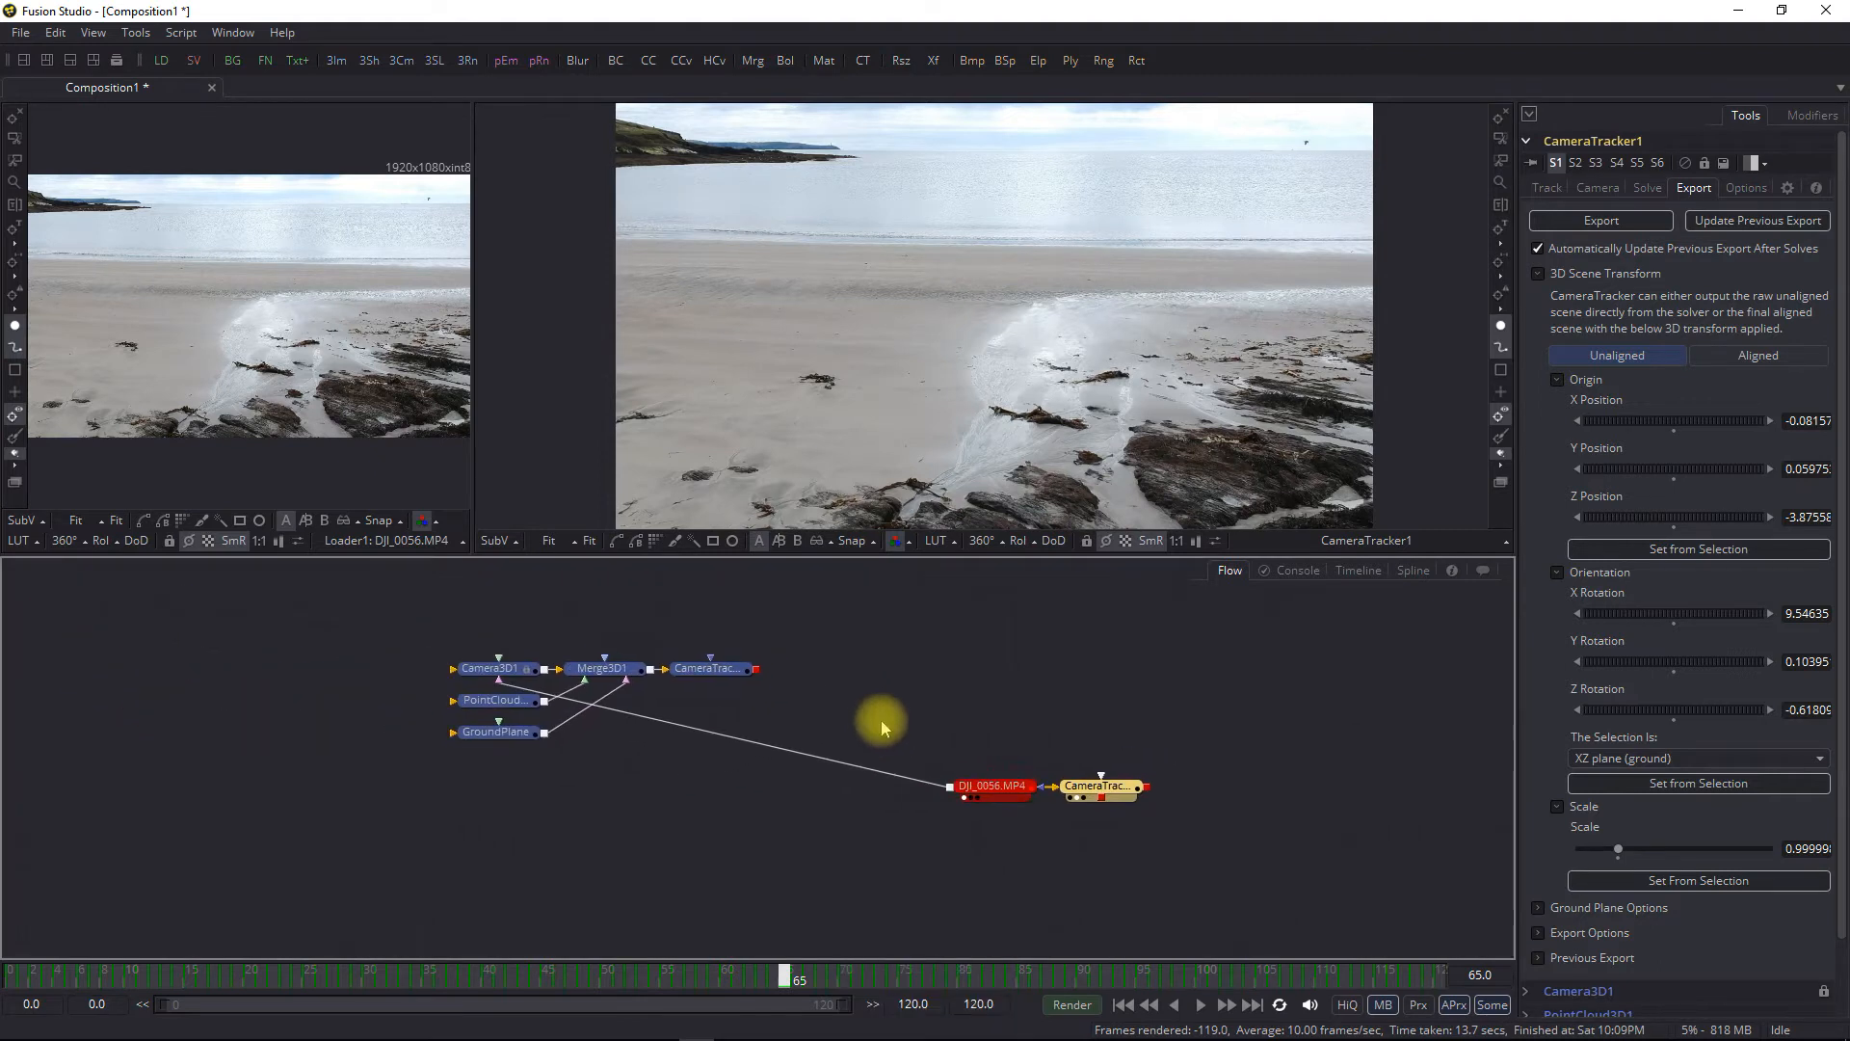
scroll(891, 725, "up", 2)
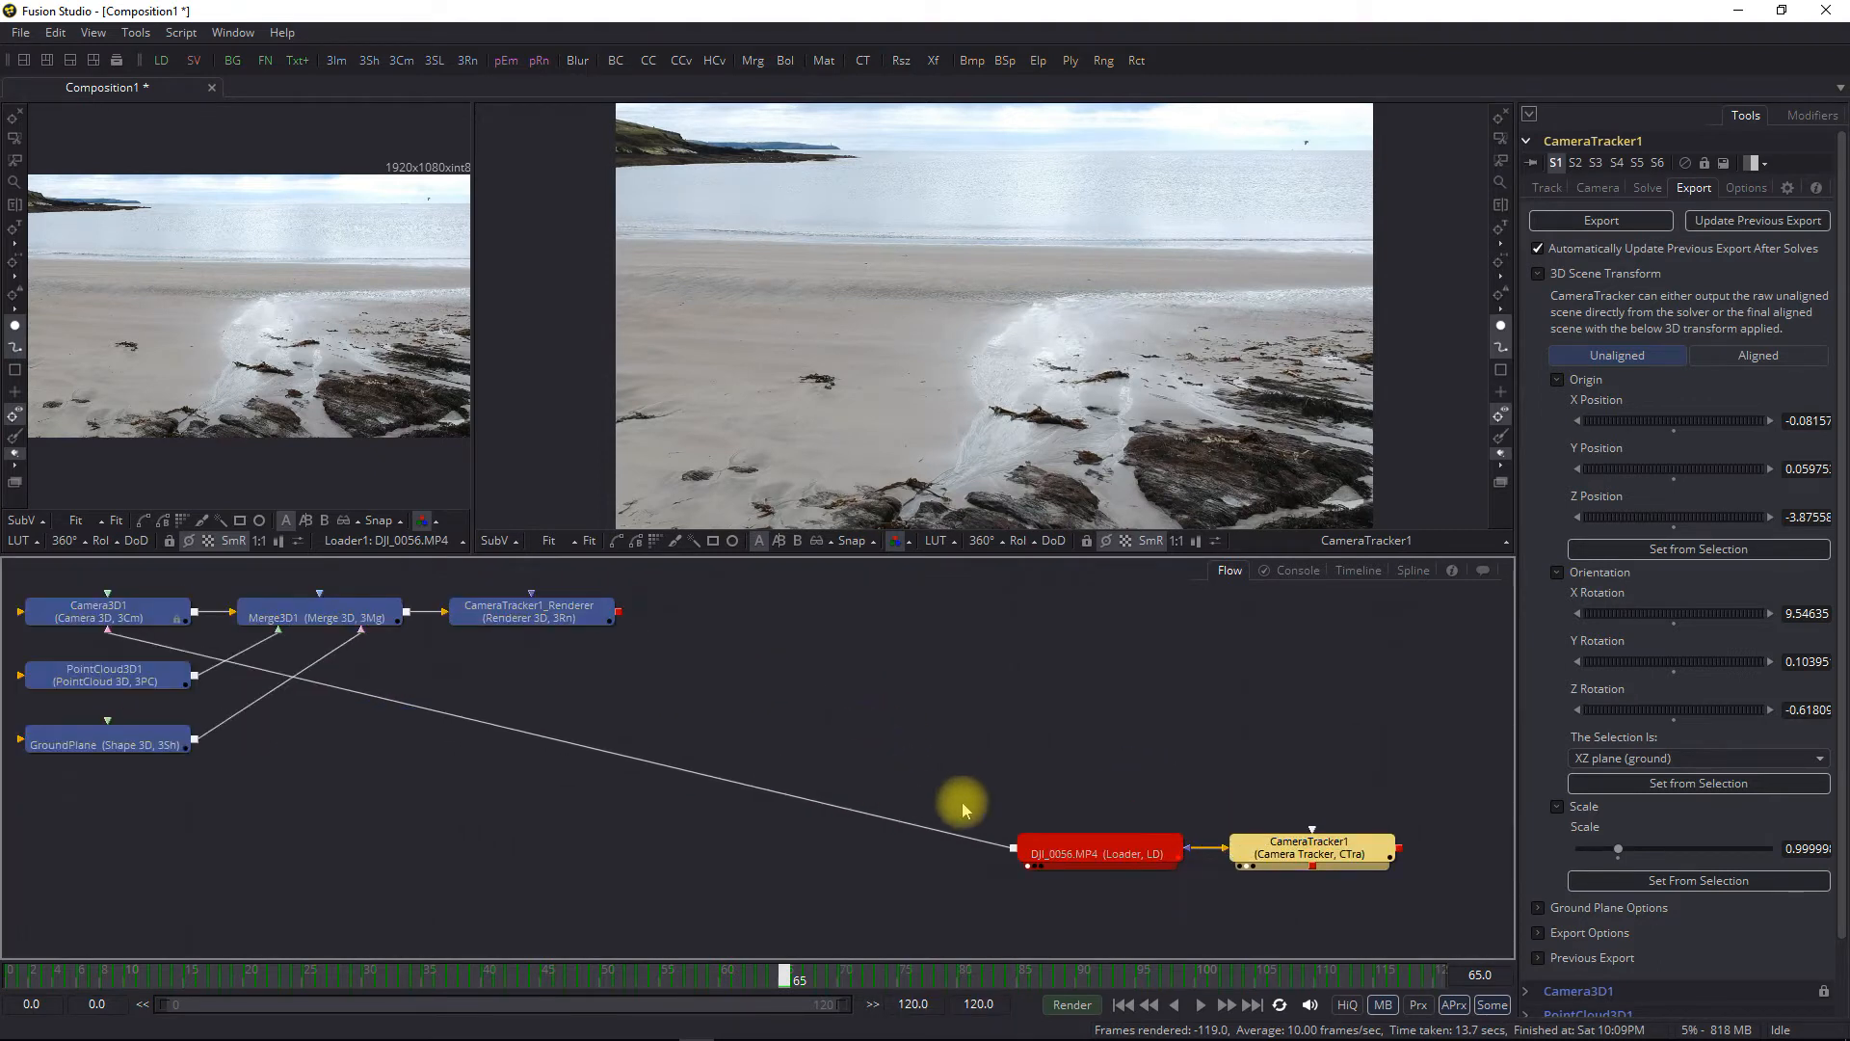
left_click(1113, 862)
left_click(1294, 858)
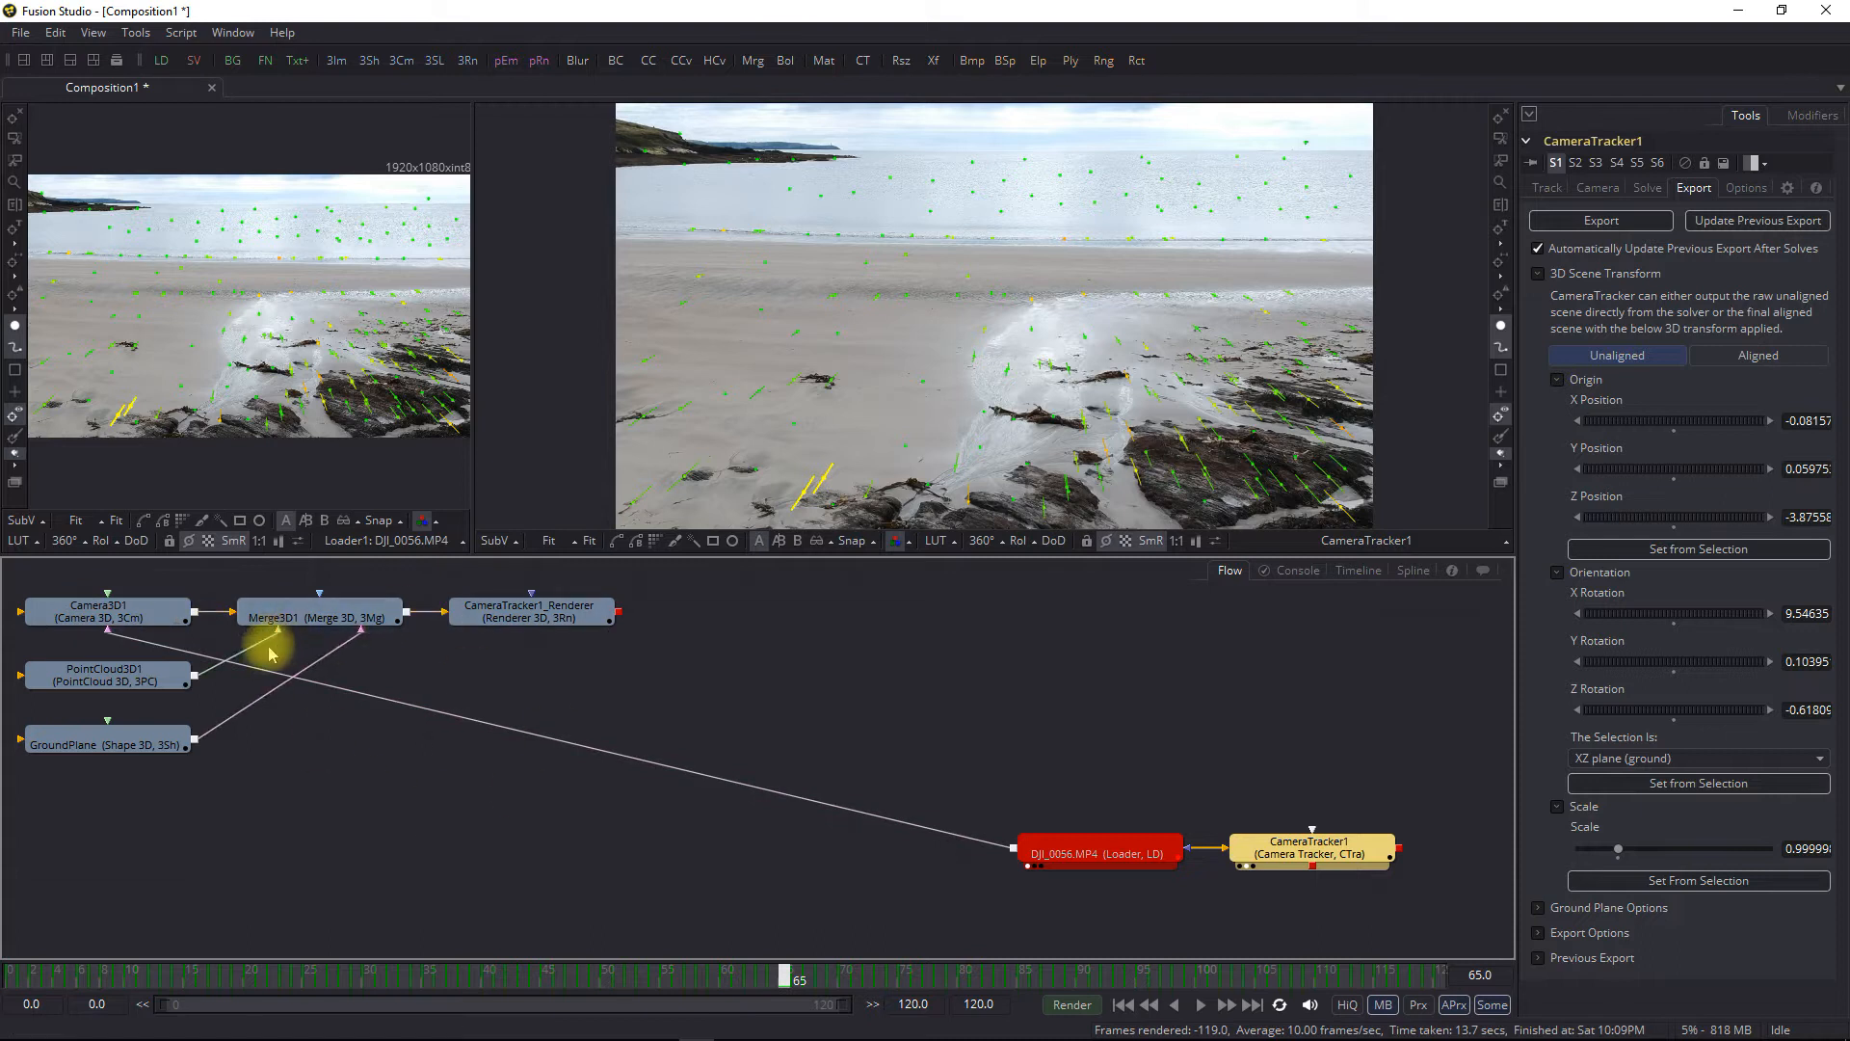
Place Merge3D1 below the other nodes, show it in the large viewer, and inspect the point cloud and camera motion back to frame 27
left_click_drag(309, 620, 917, 322)
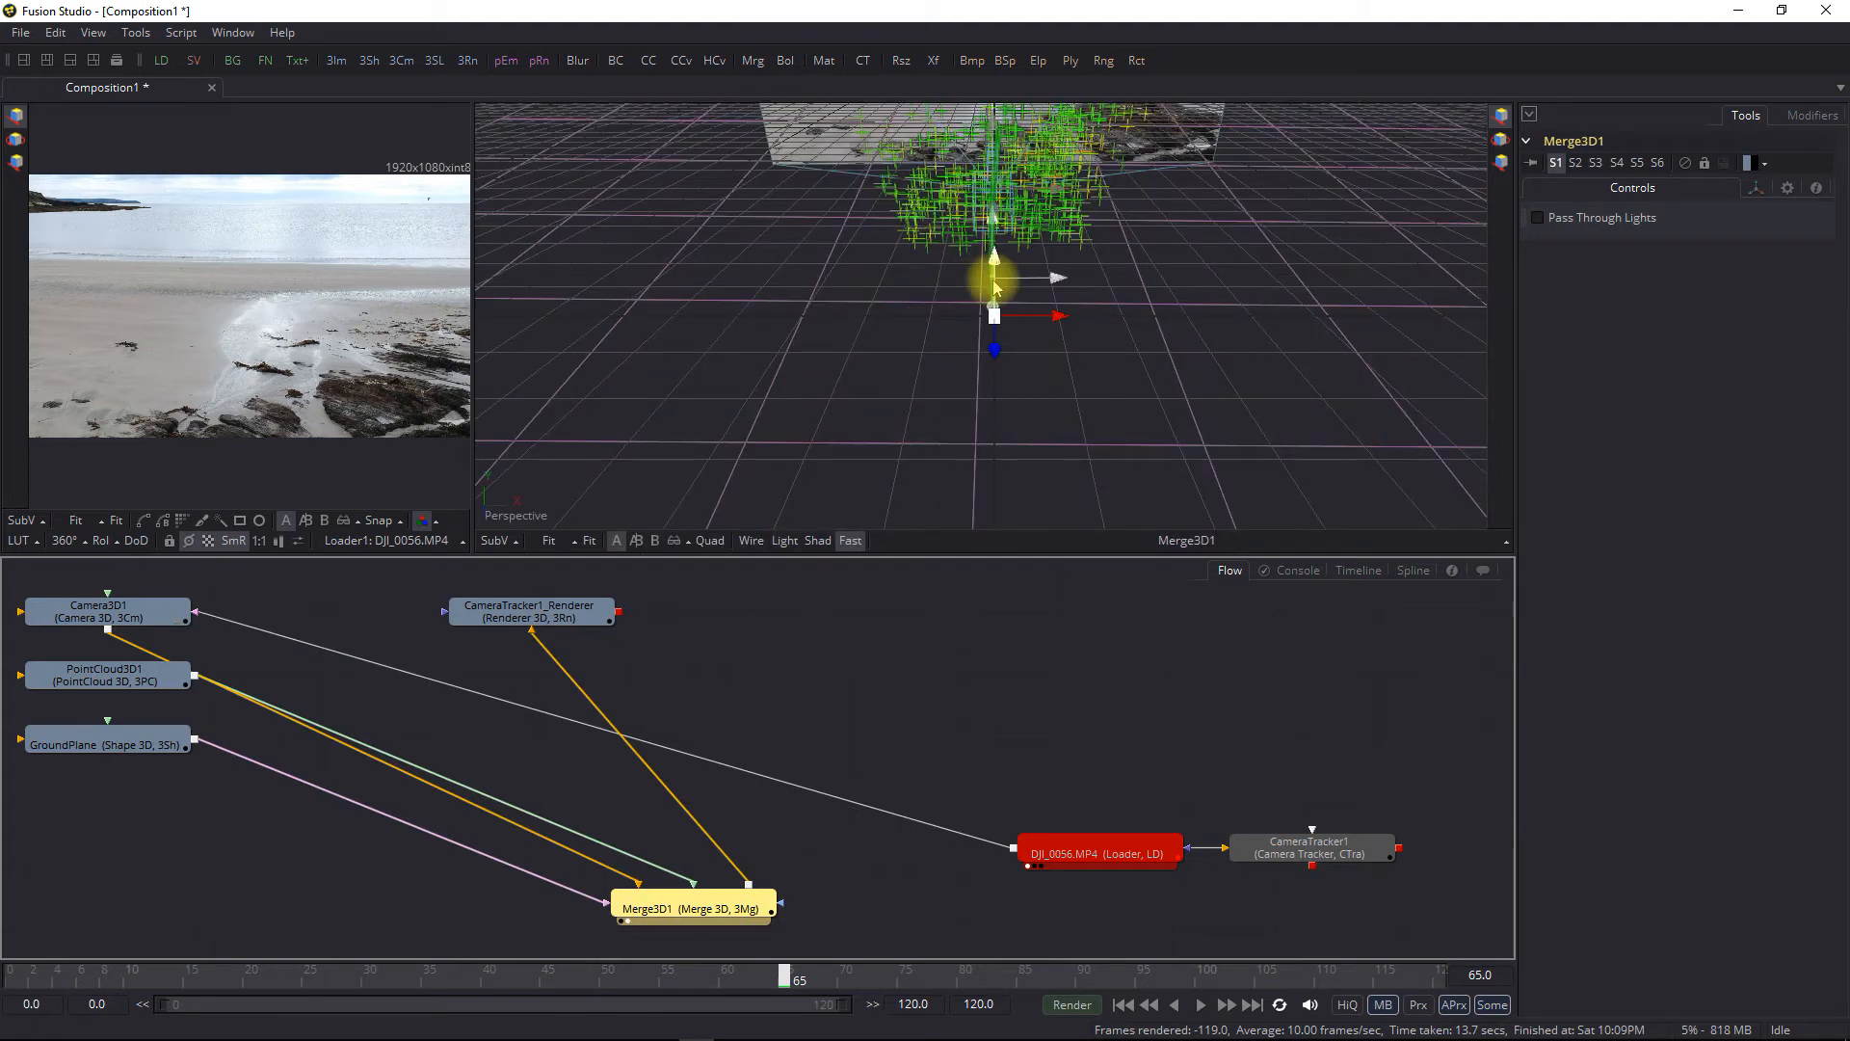
left_click_drag(1007, 289, 932, 446)
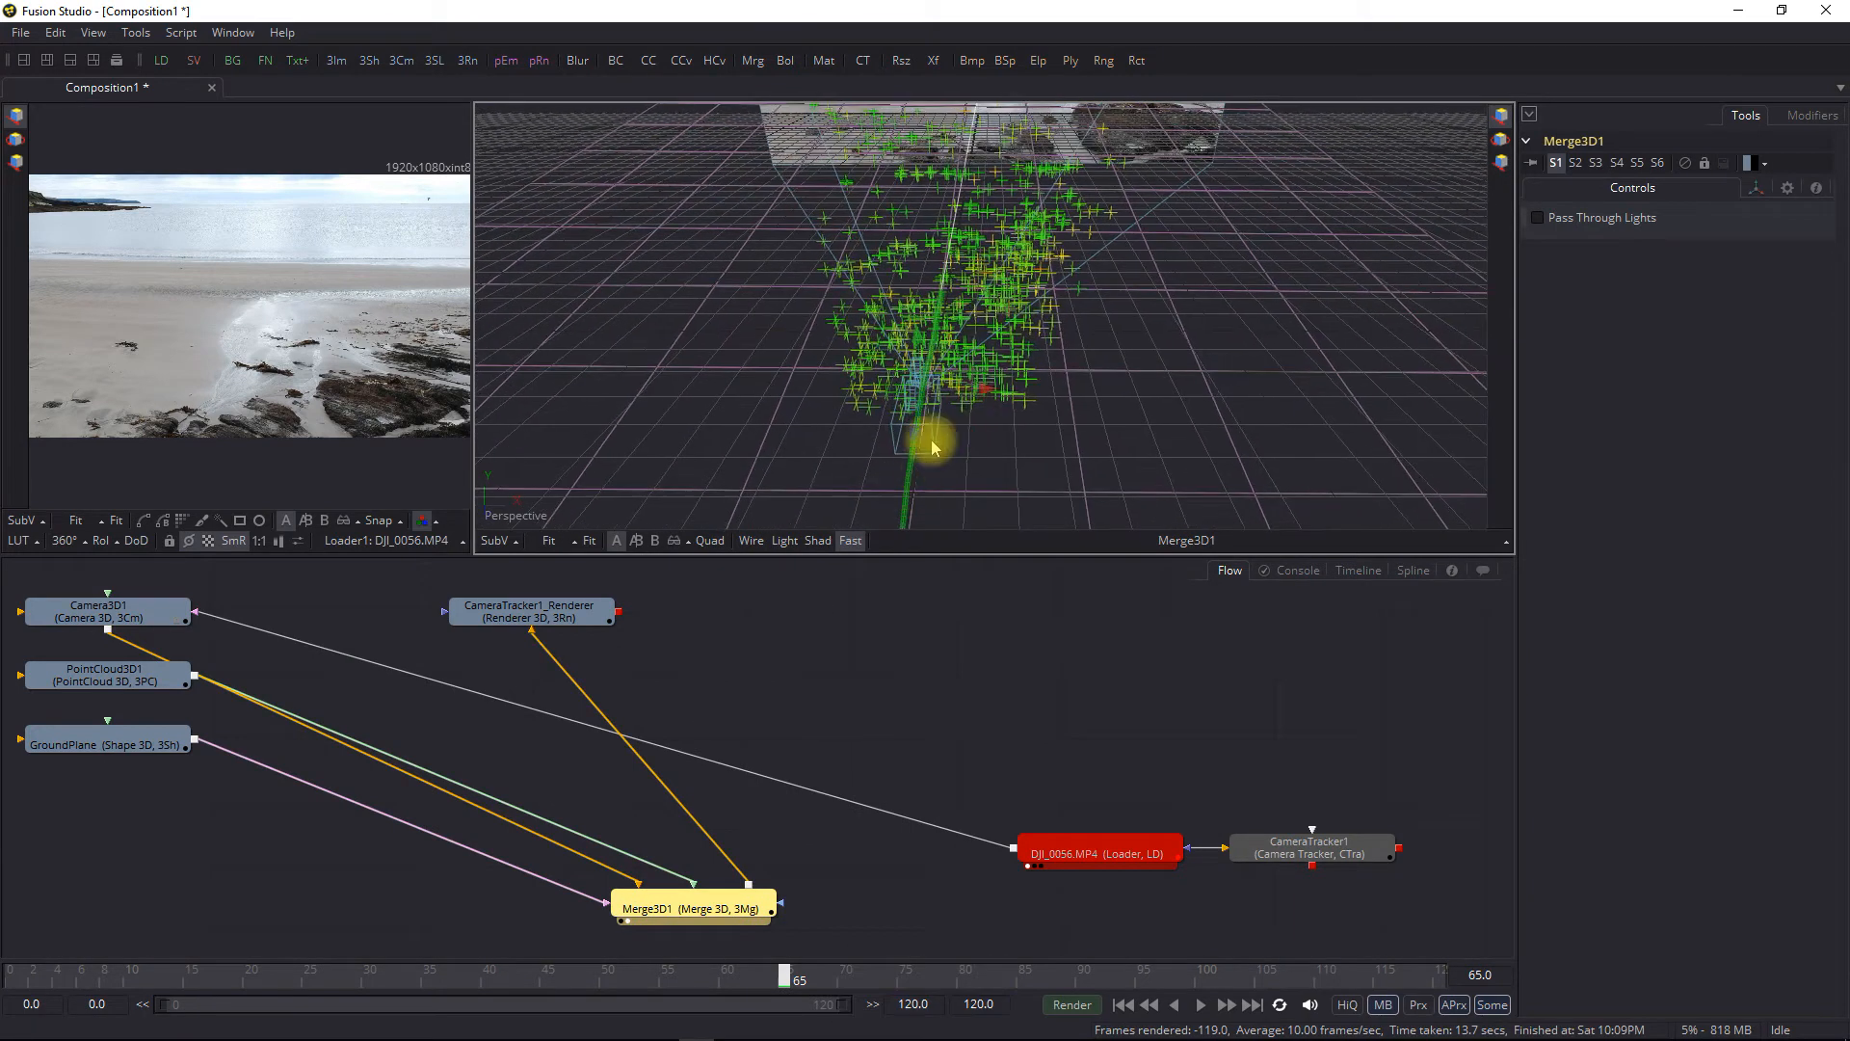
right_click(860, 304)
left_click_drag(1129, 261, 1075, 412)
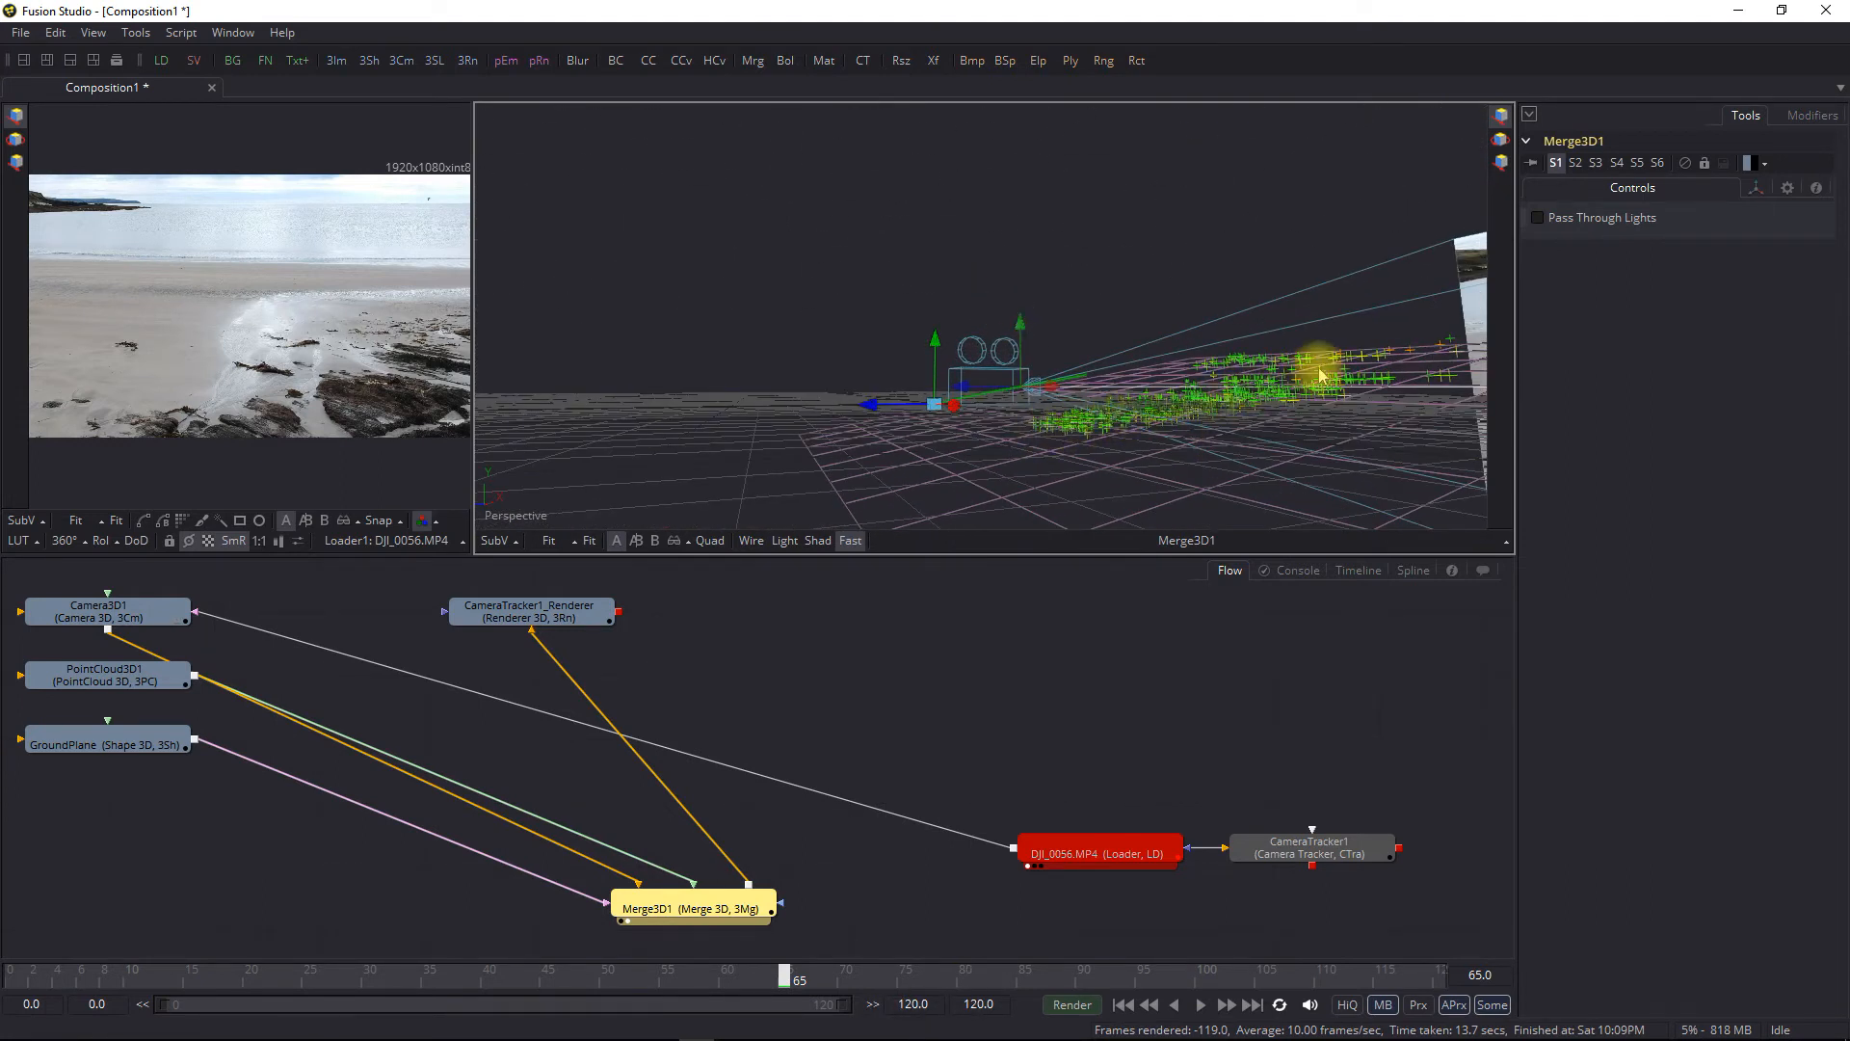
left_click_drag(1061, 434, 1266, 518)
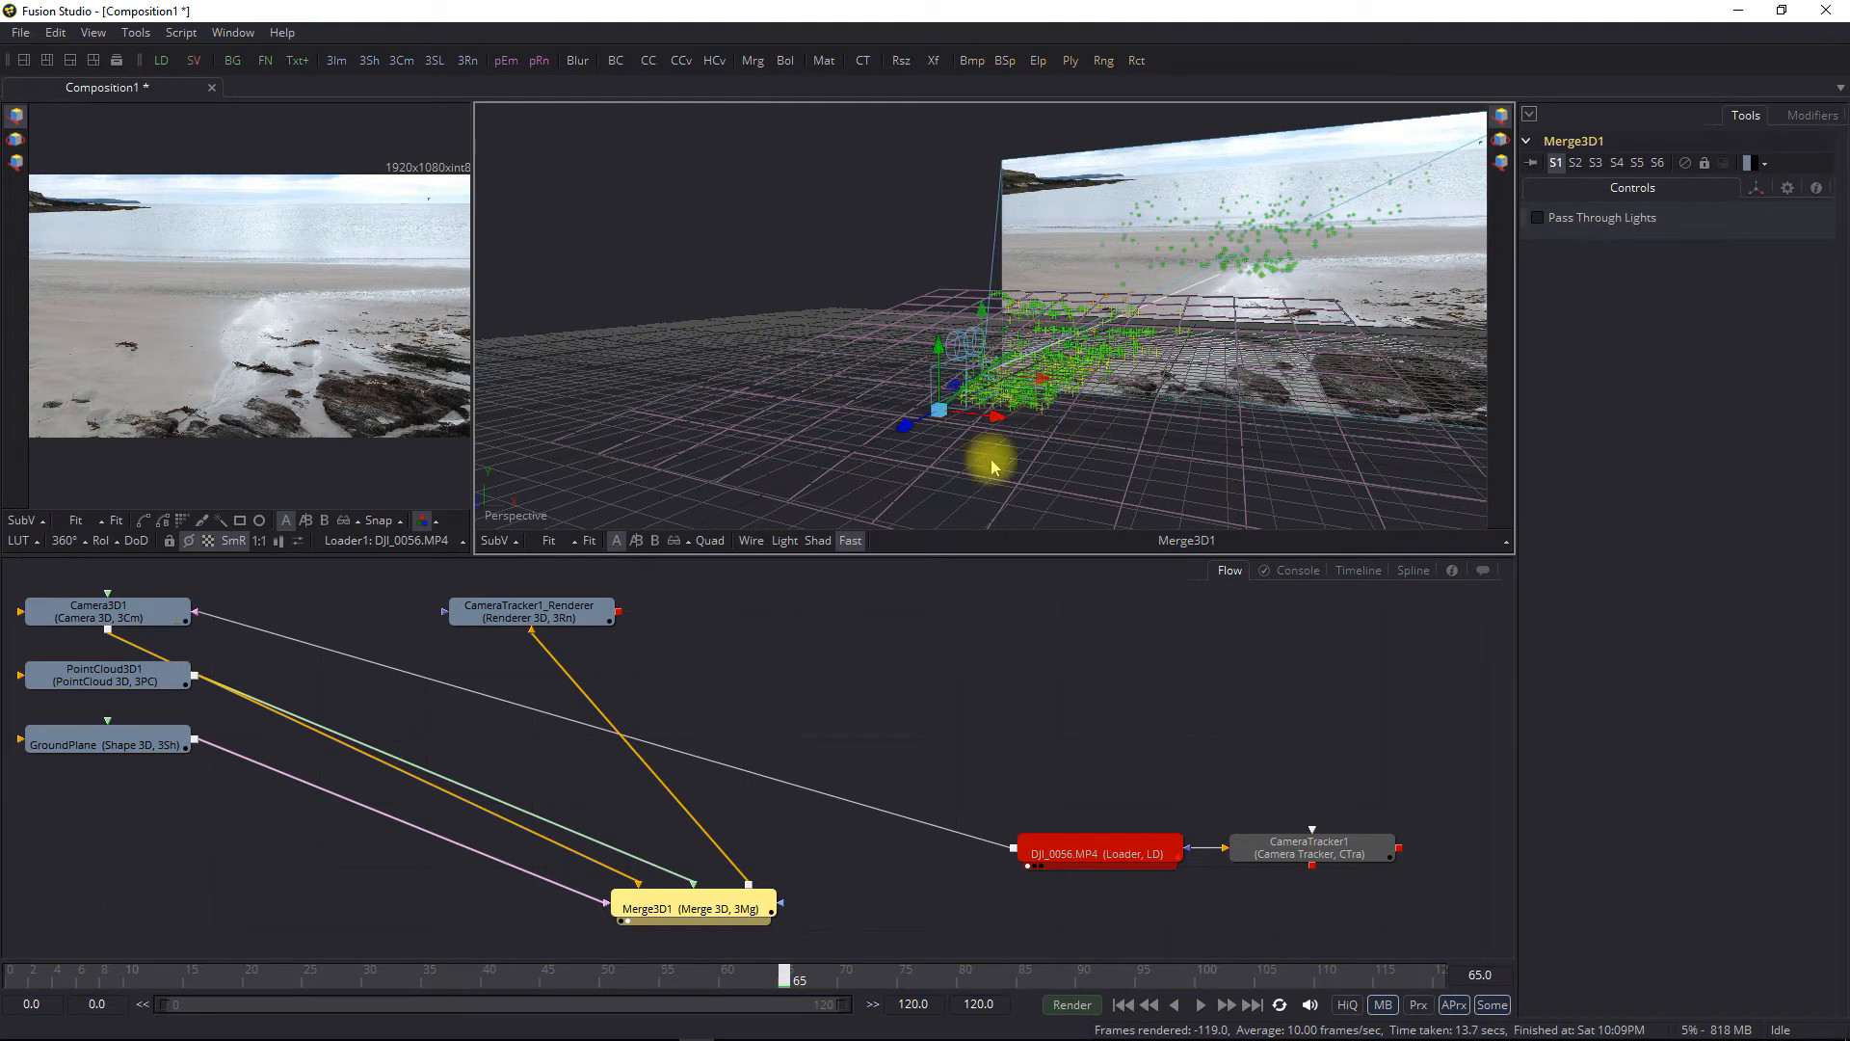
left_click_drag(1066, 454, 1079, 385)
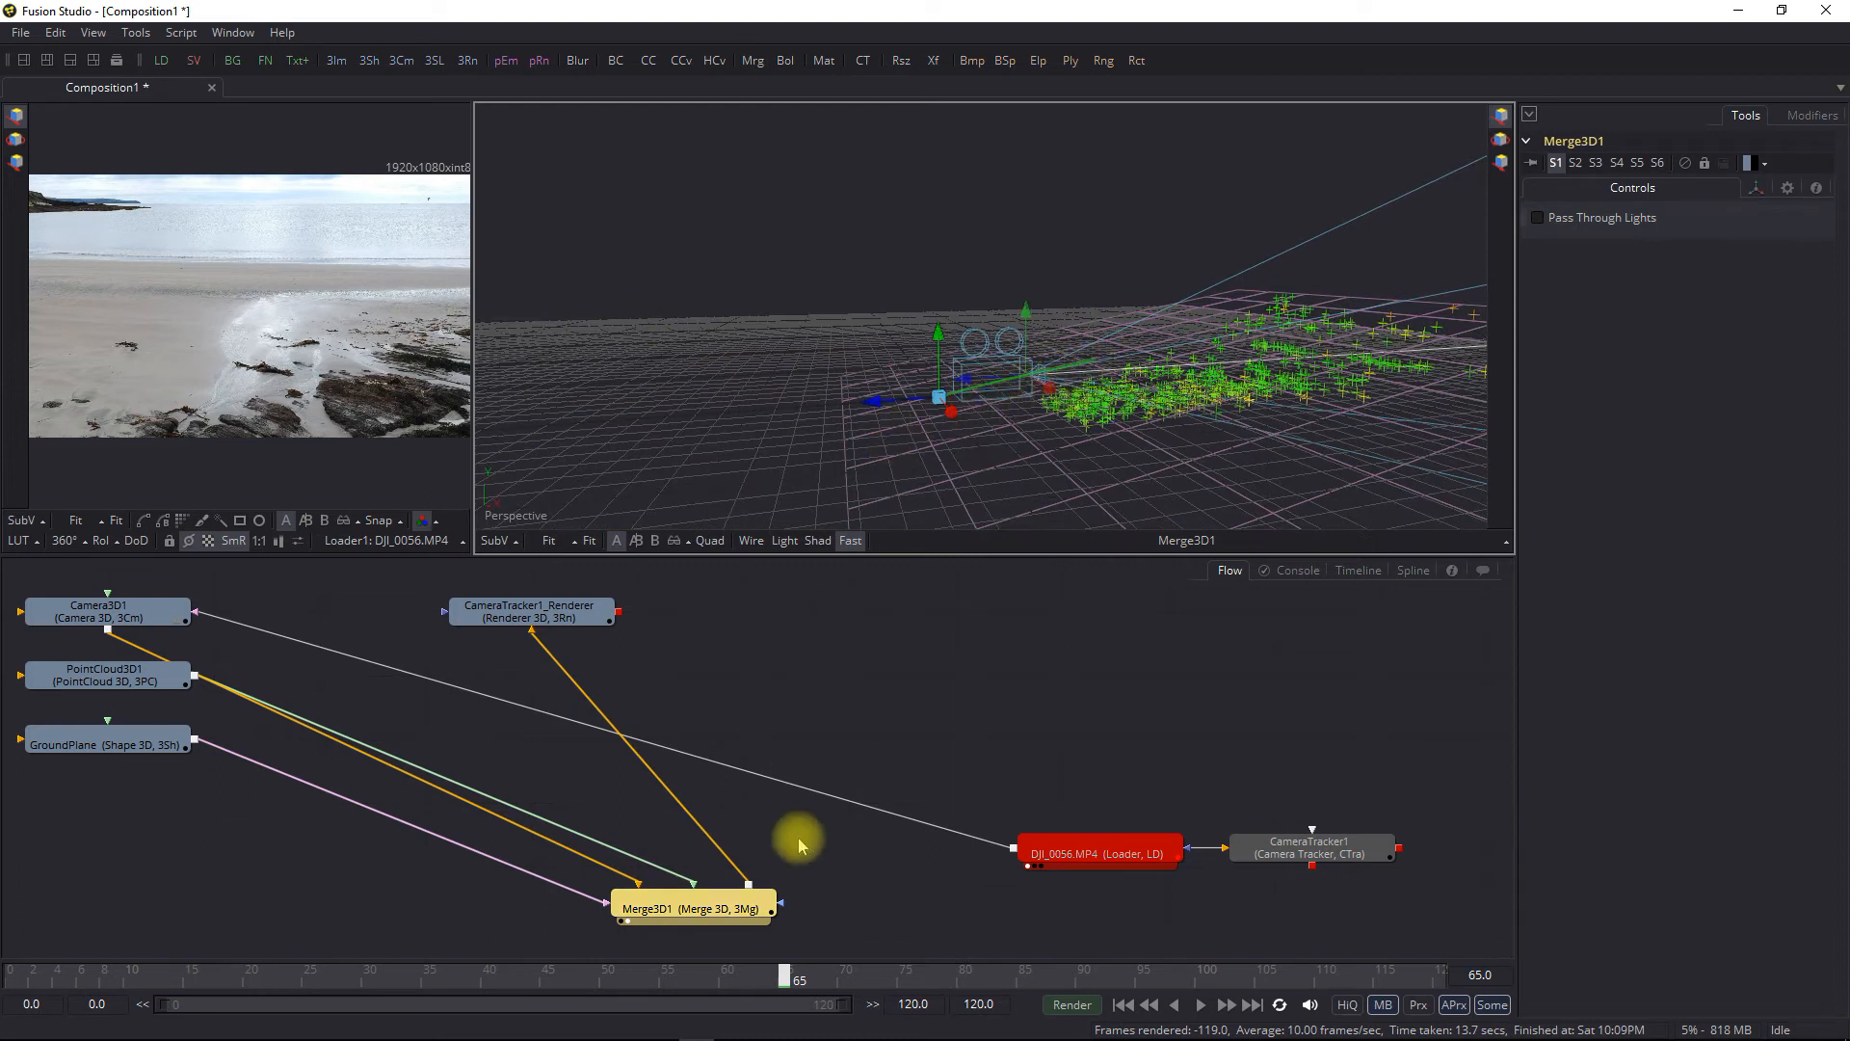
left_click_drag(718, 983, 384, 979)
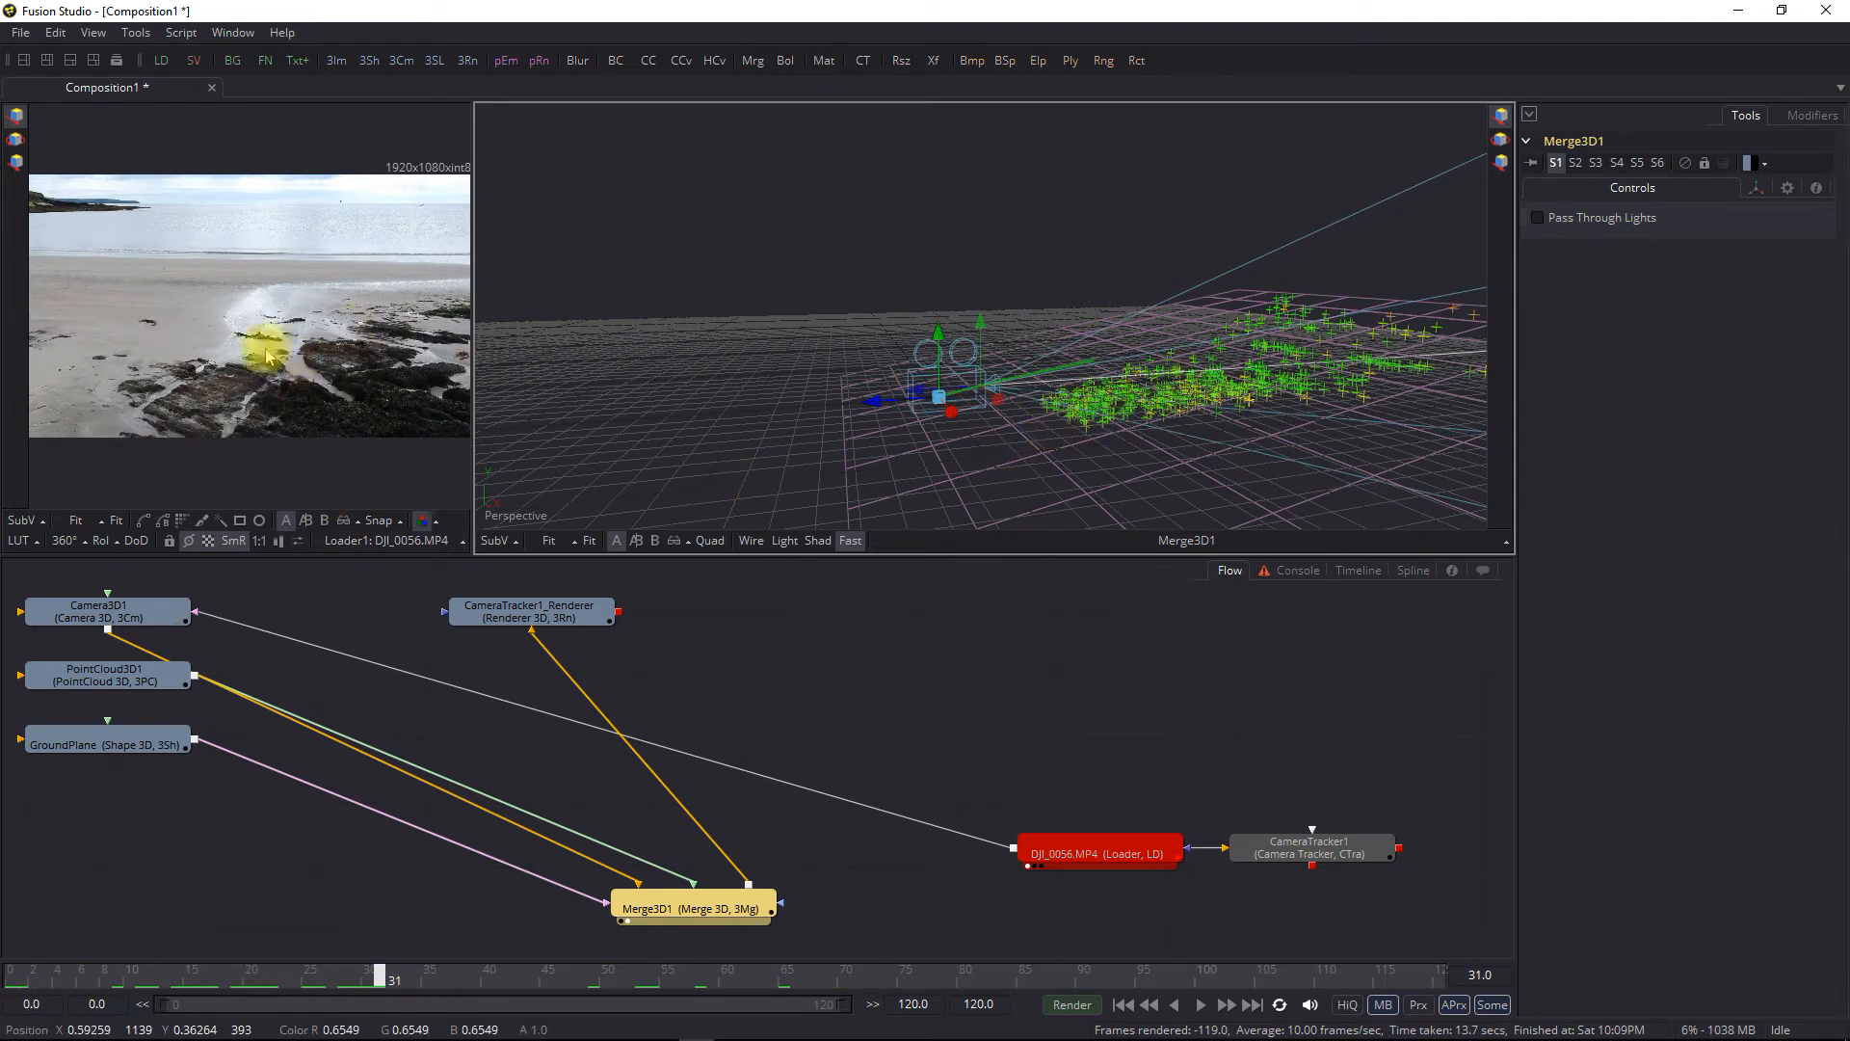
left_click_drag(467, 975, 337, 923)
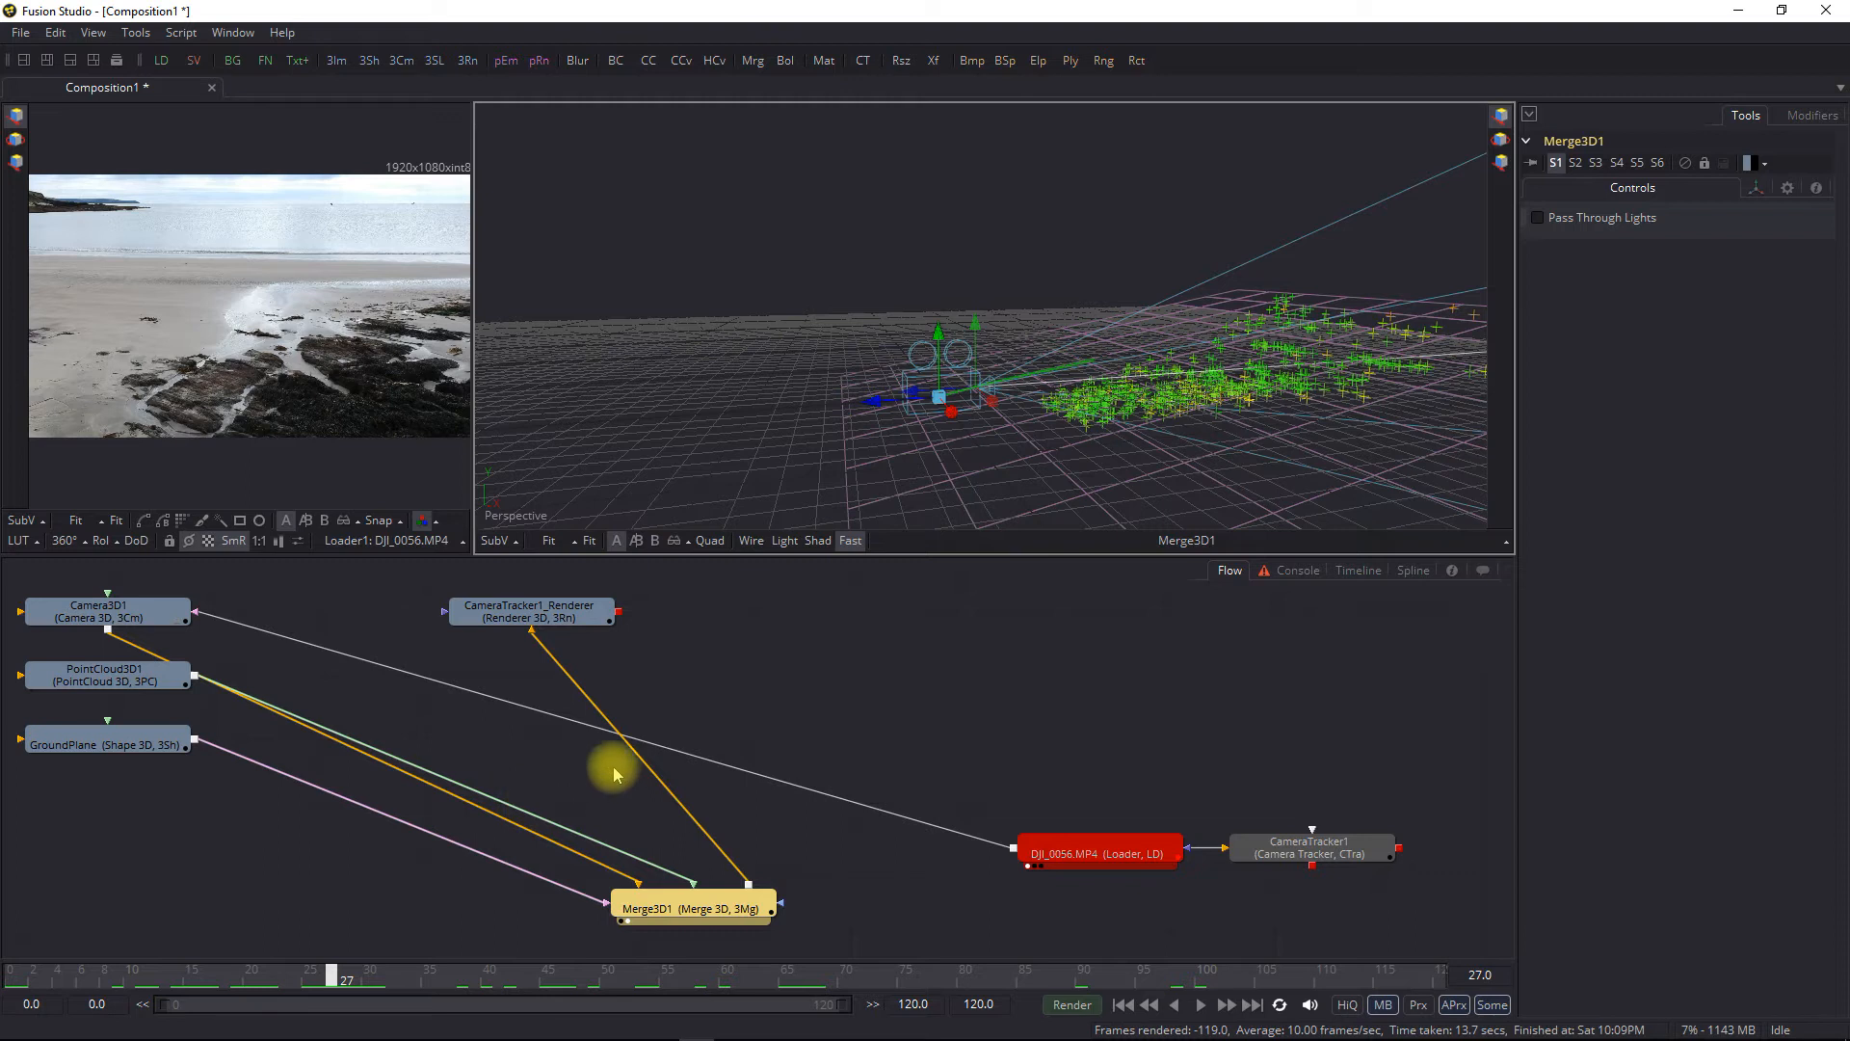
Disconnect GroundPlane from Merge3D1 and group the camera, renderer, ground plane, point cloud, loader and tracker nodes together, away from Merge3D1
left_click_drag(535, 885, 451, 888)
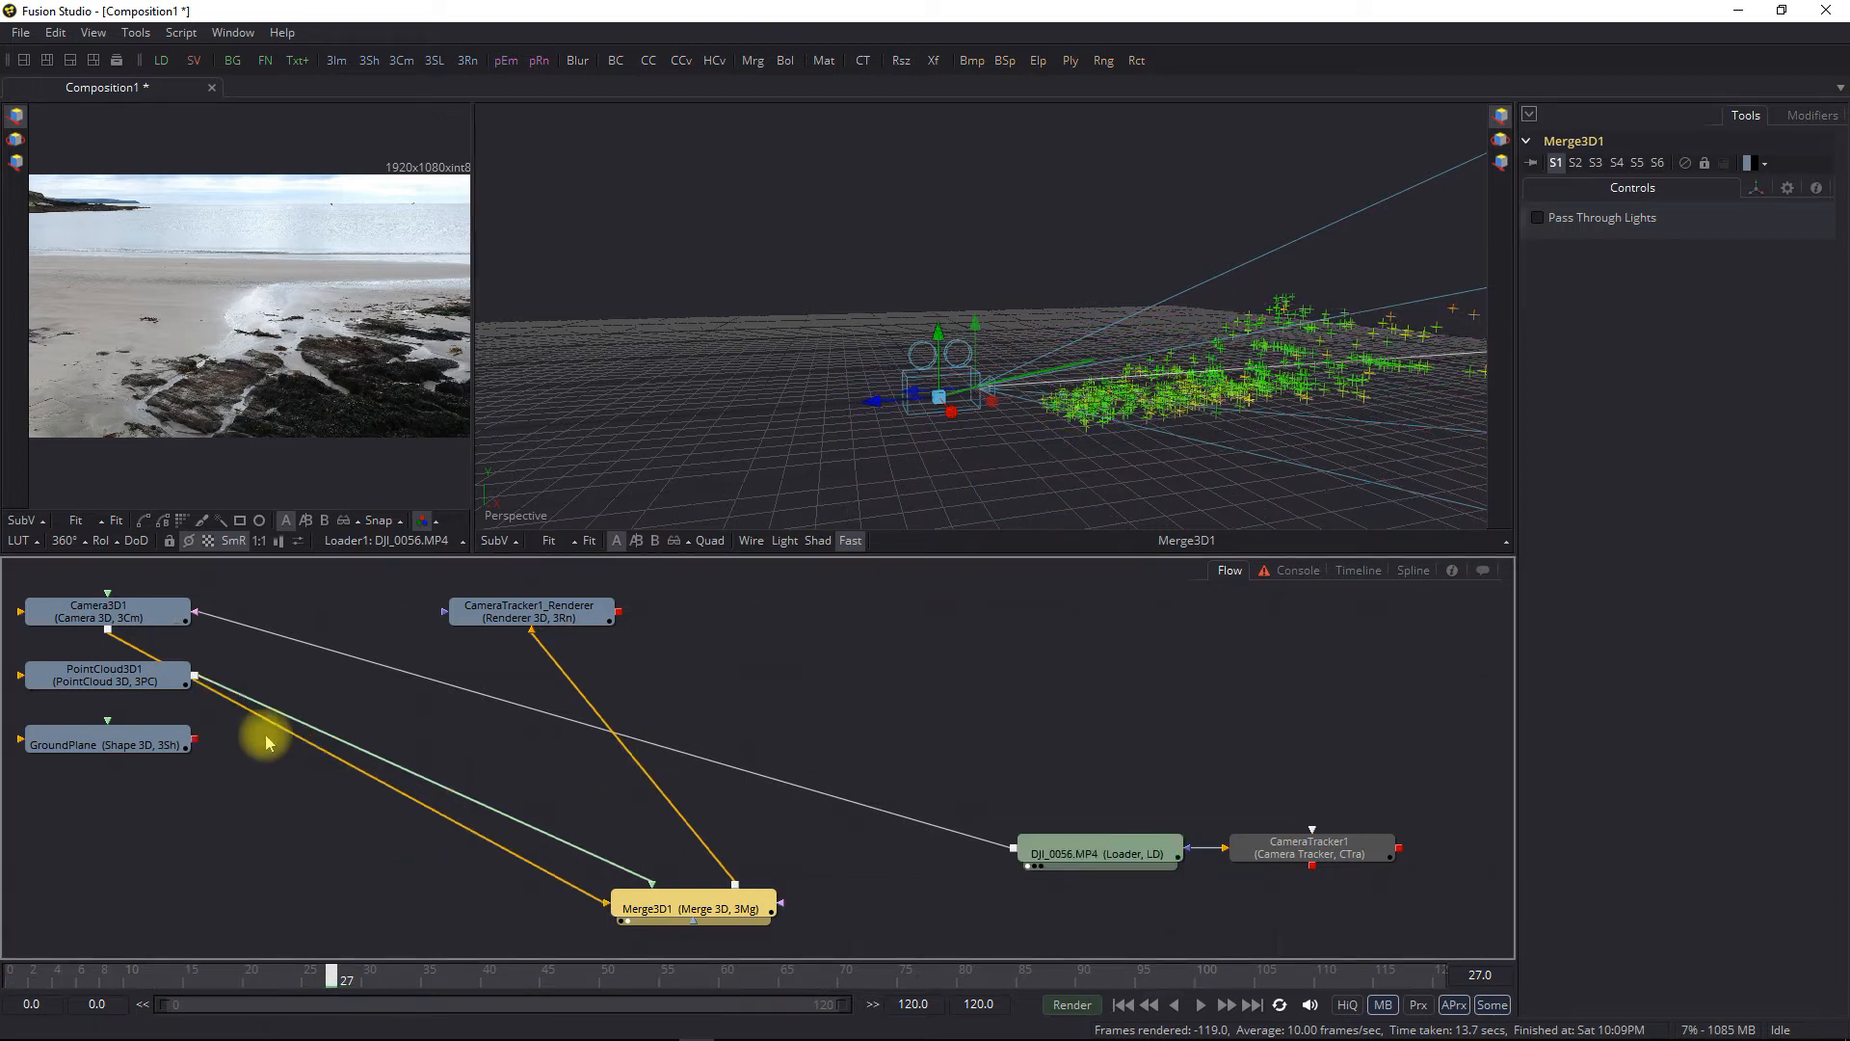
left_click_drag(124, 710, 140, 794)
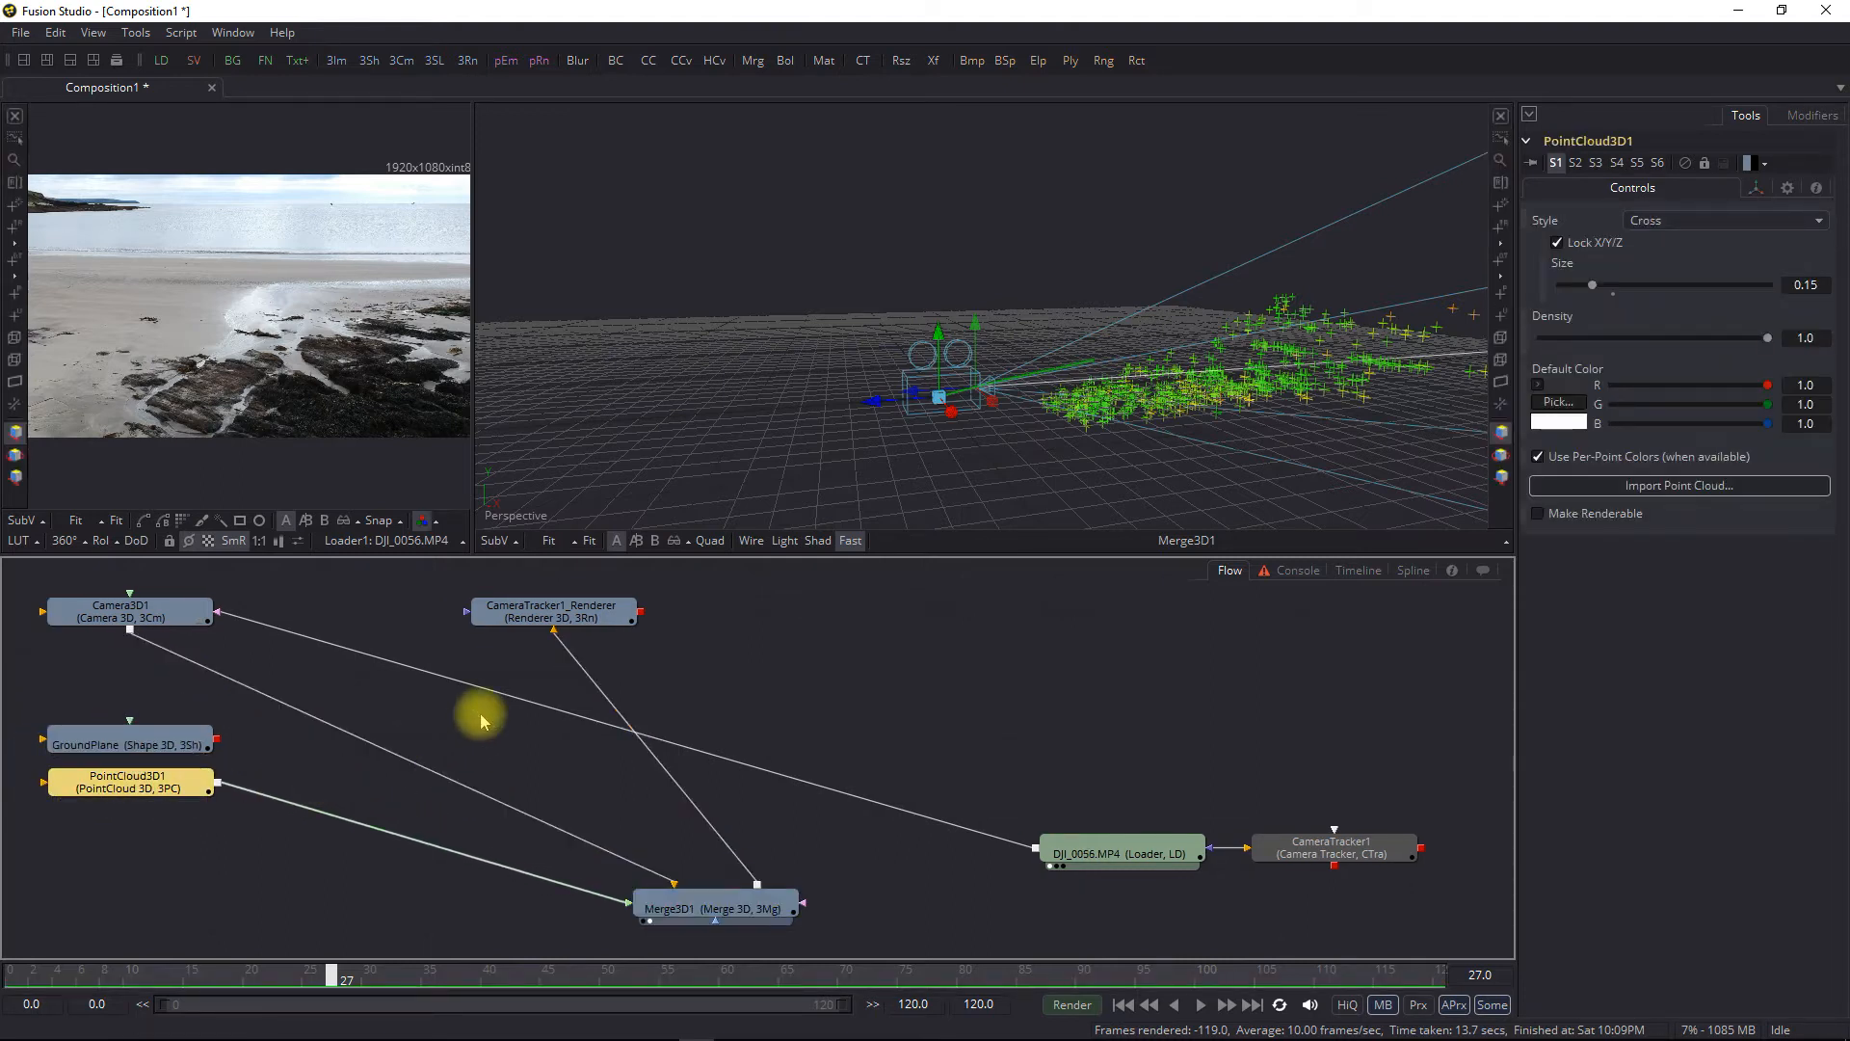
left_click_drag(207, 647, 97, 686)
left_click_drag(152, 611, 152, 633)
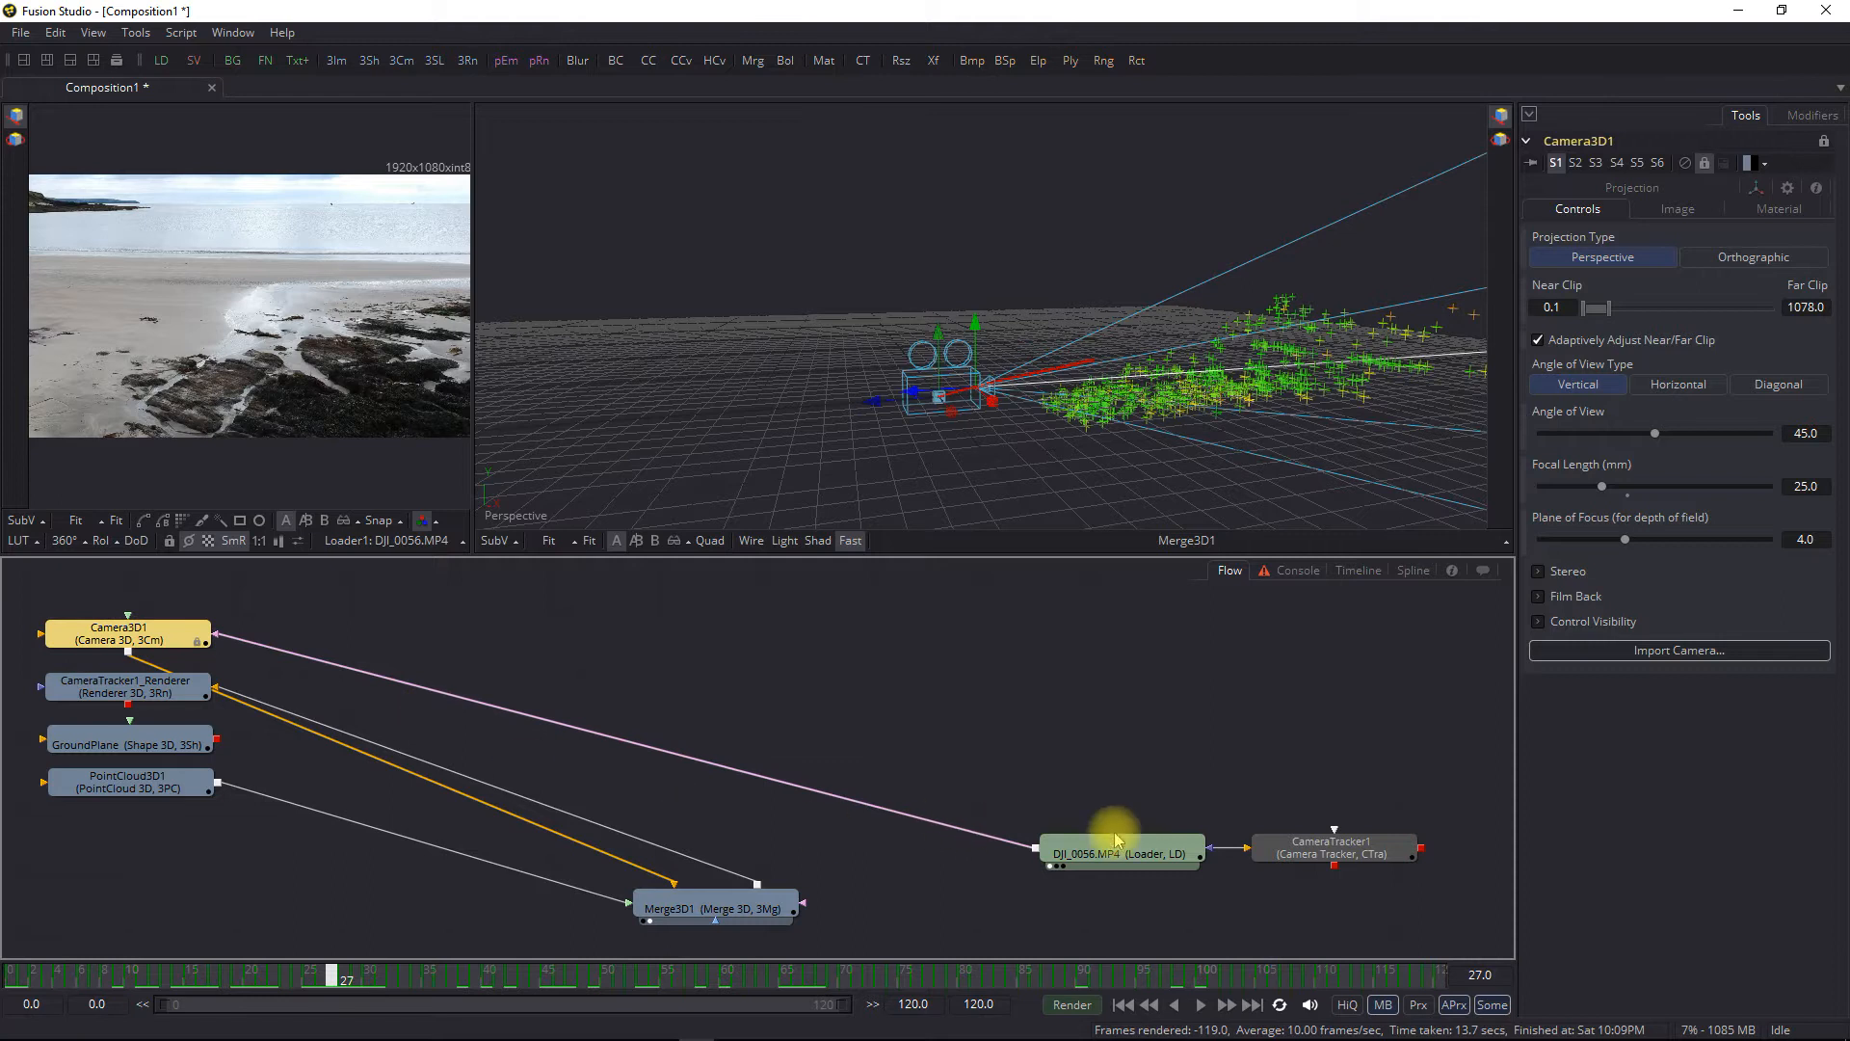
left_click_drag(1147, 852, 359, 639)
left_click_drag(1301, 844, 311, 689)
left_click_drag(18, 584, 433, 826)
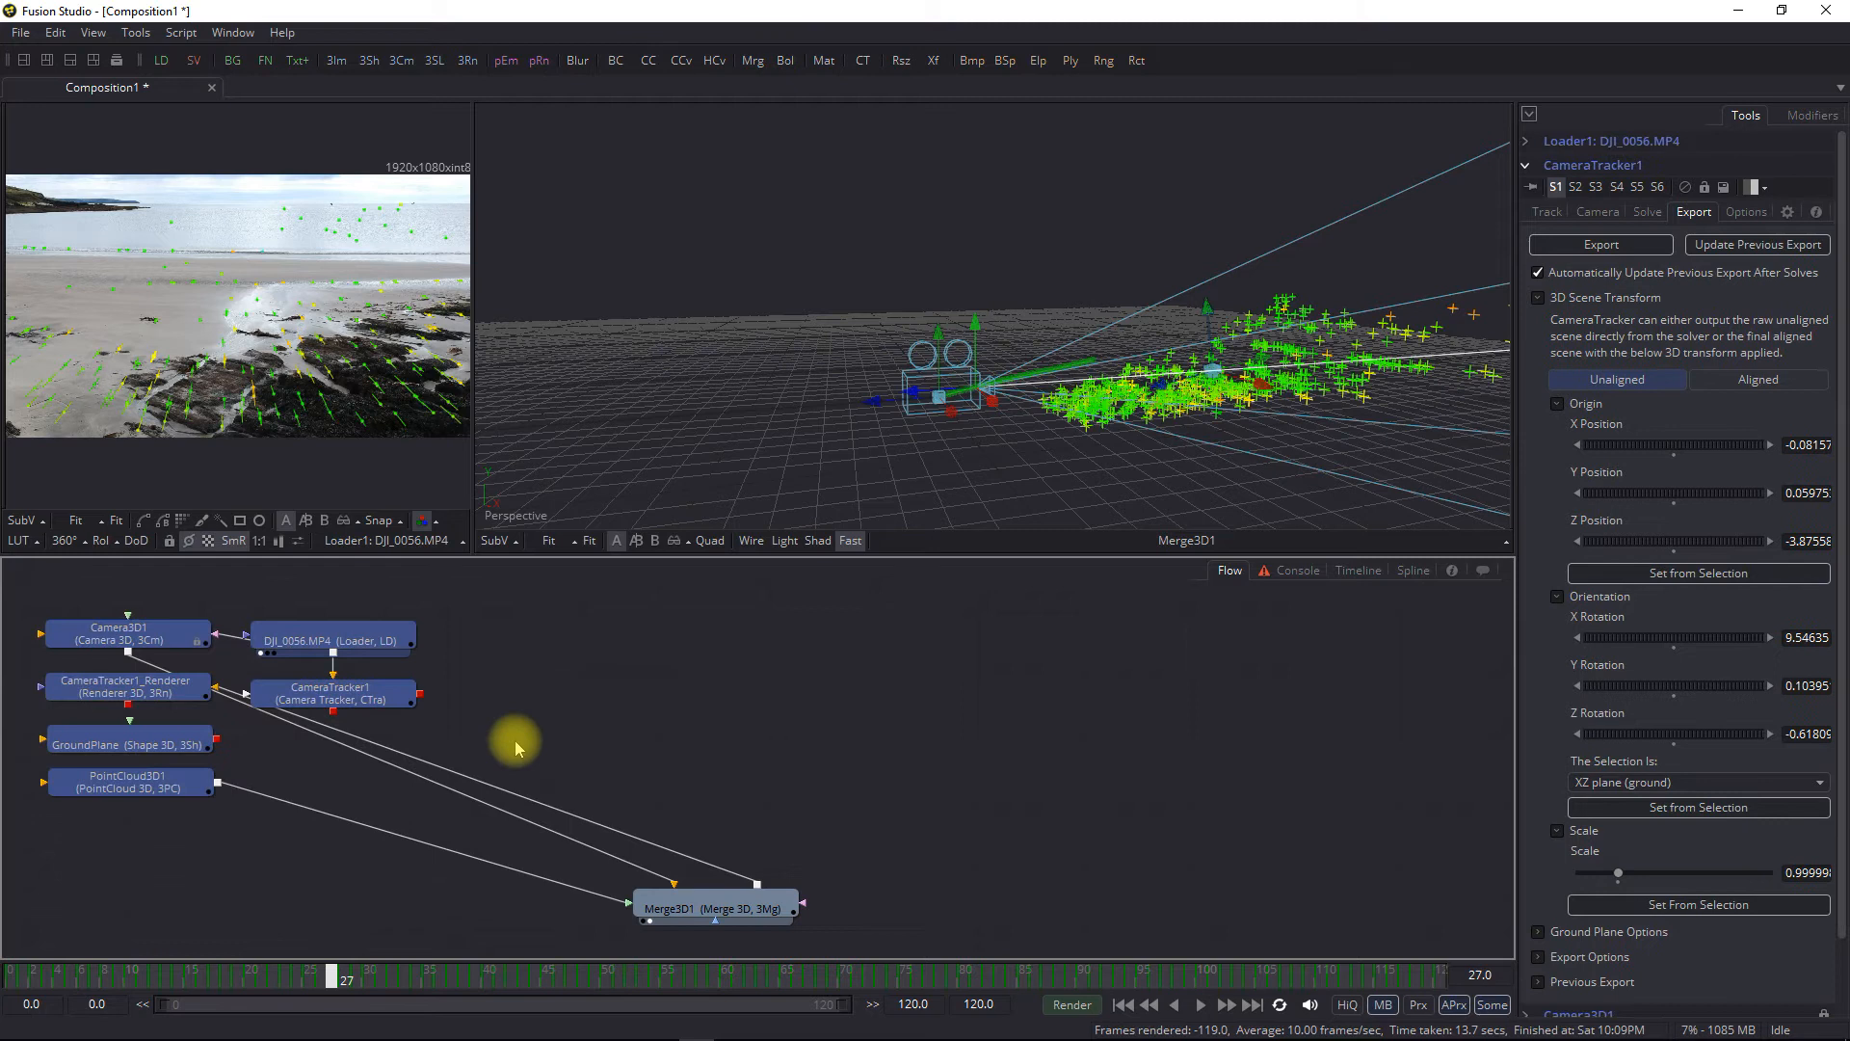
Add an Underlay behind the camera tracking nodes, tidy CameraTracker1 inside it, and move Merge3D1 farther from the group
key("ctrl+space")
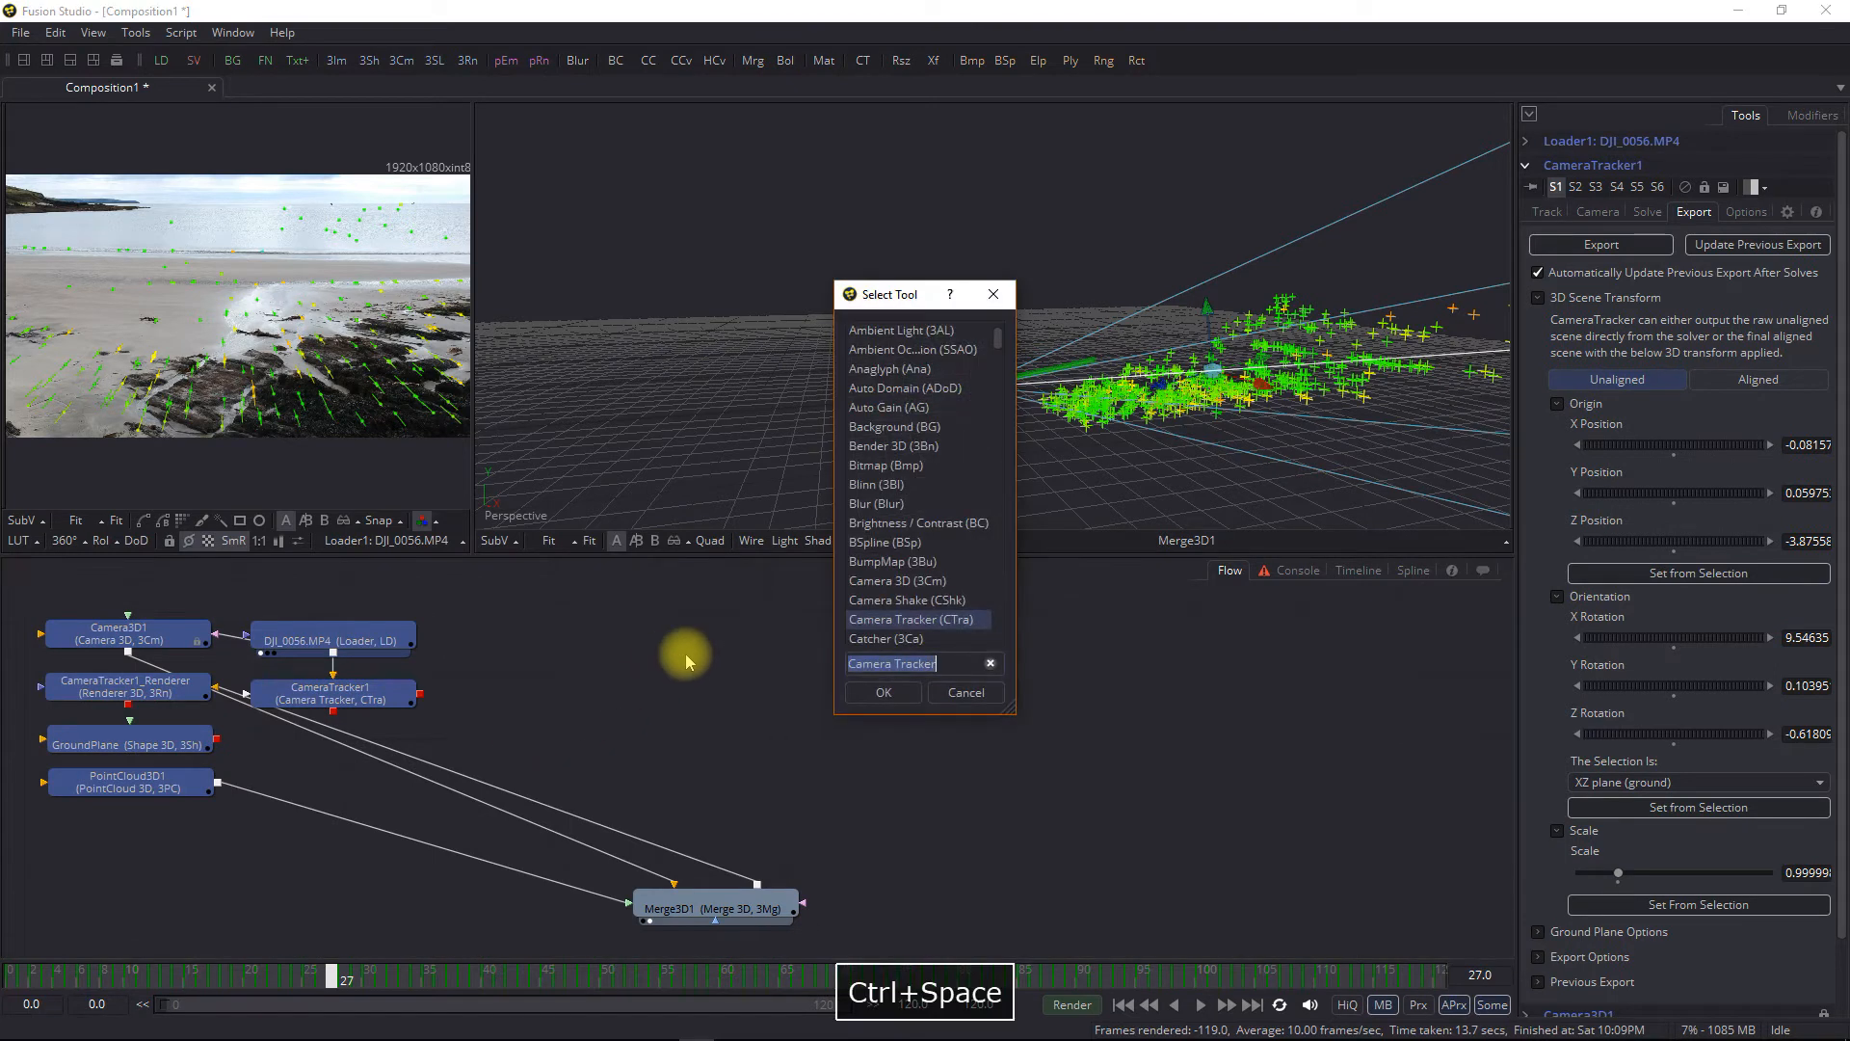
type("un")
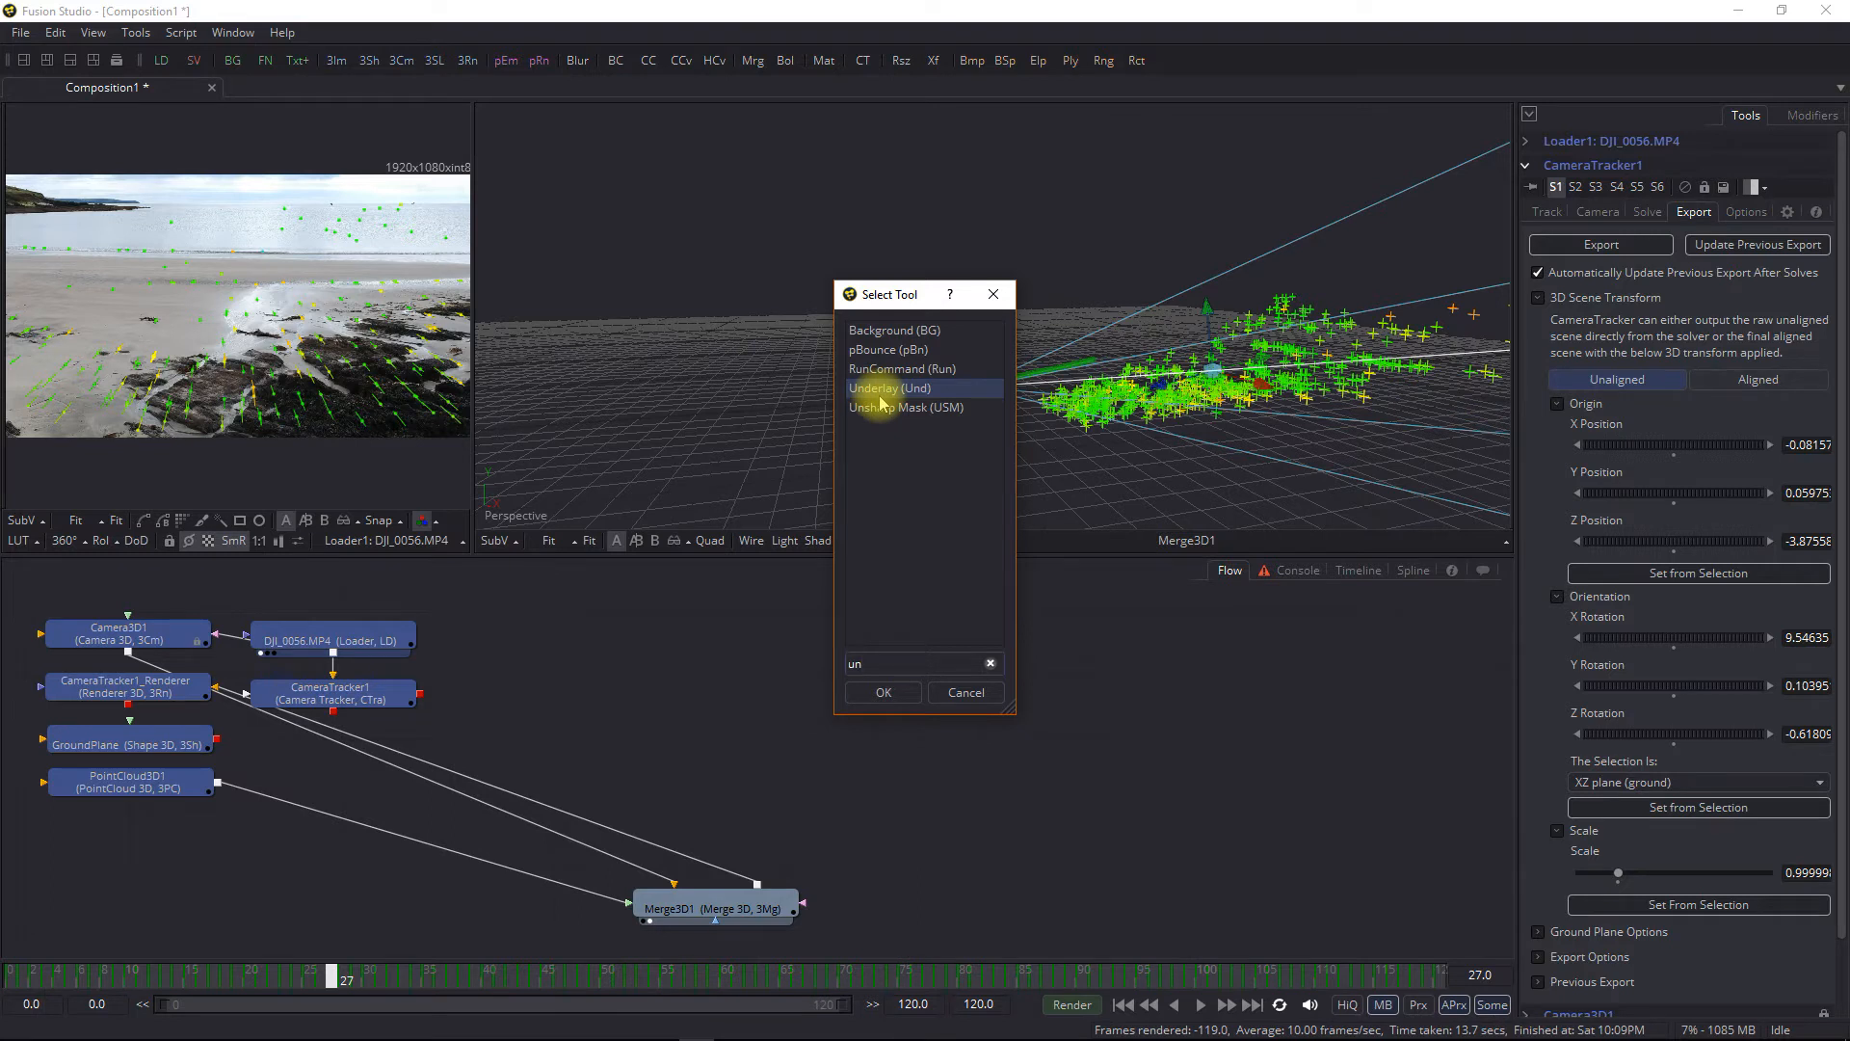
left_click(880, 390)
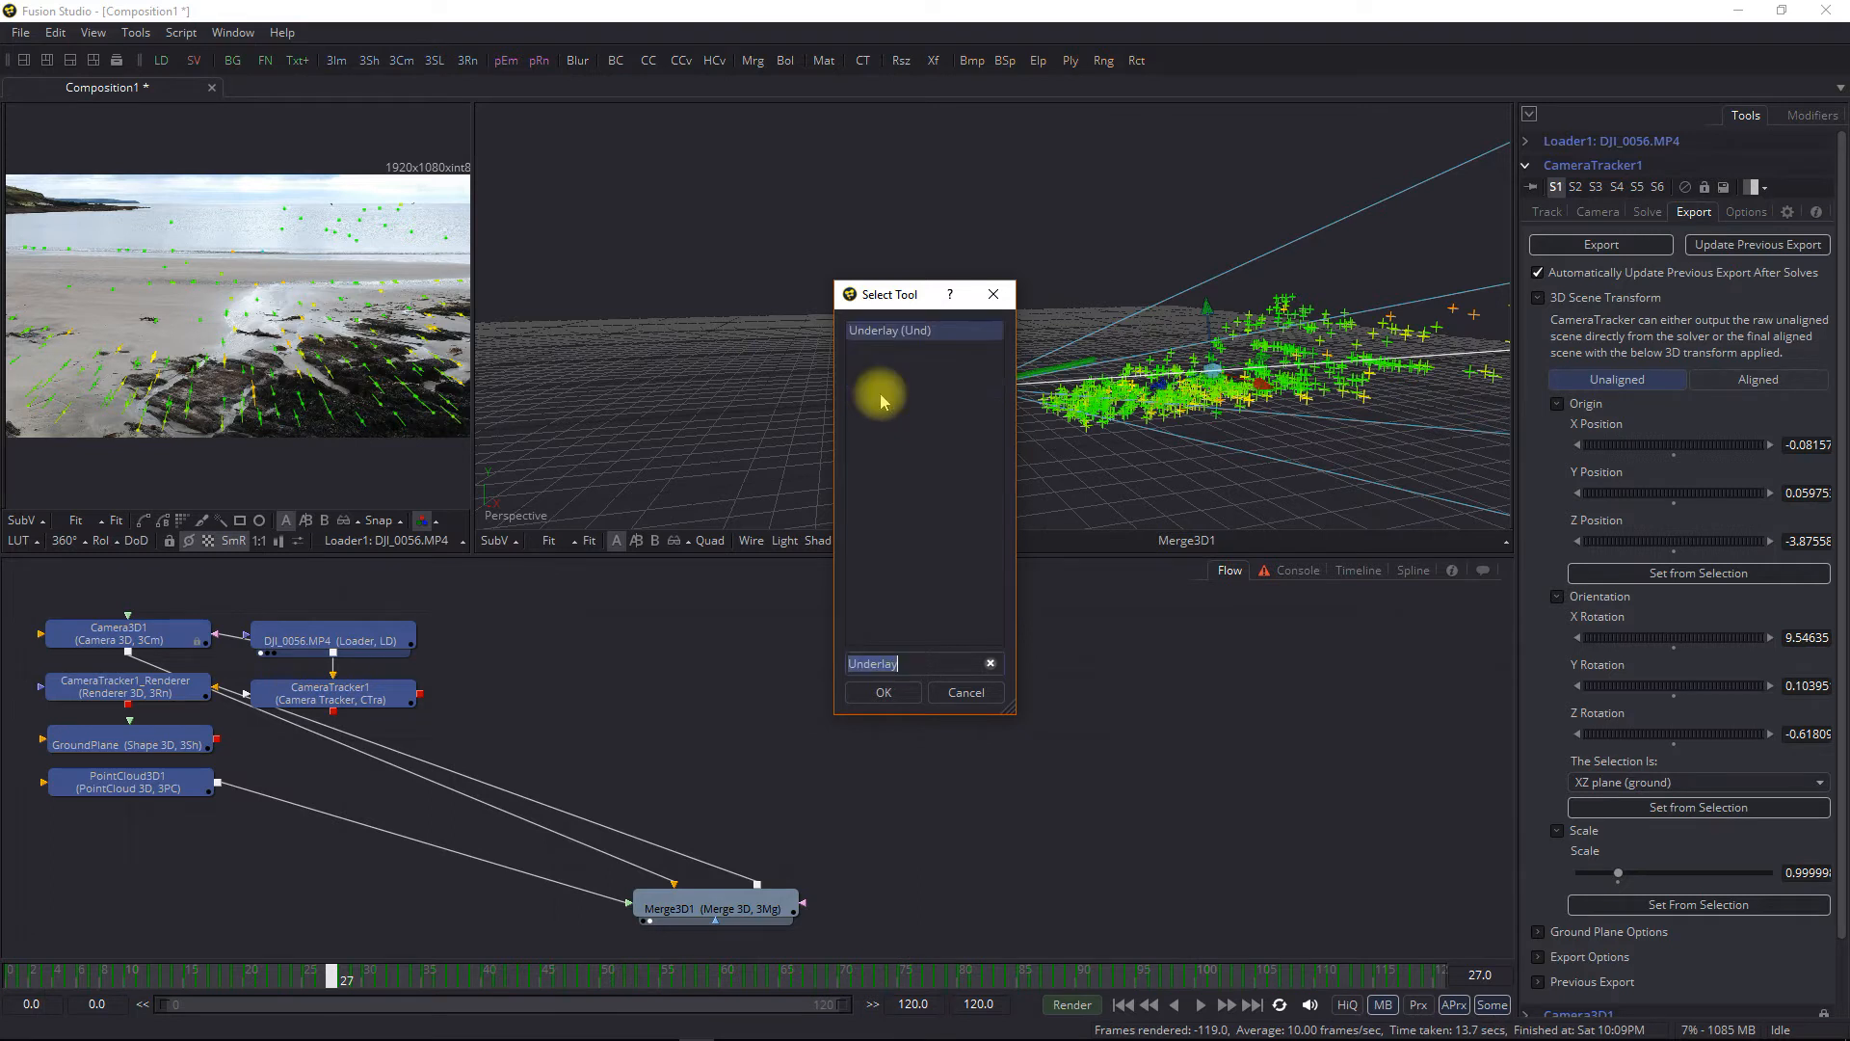
left_click(885, 692)
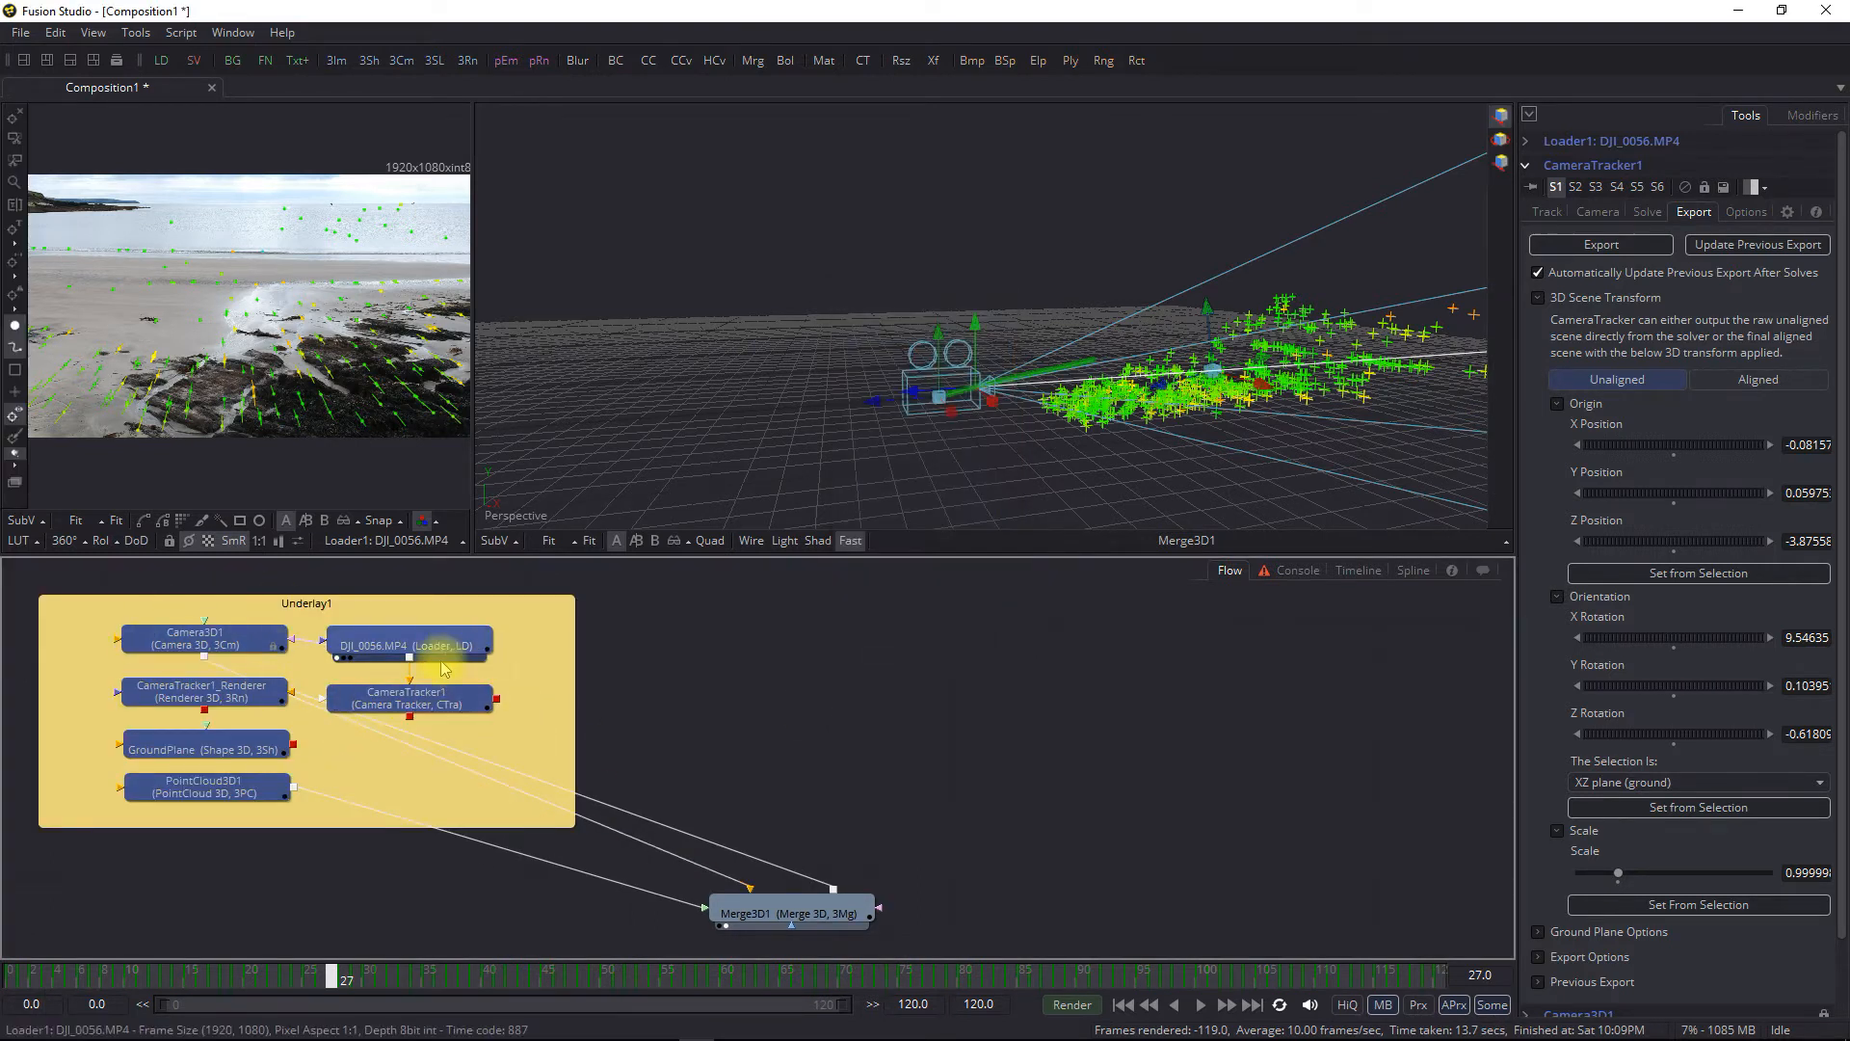
mouse_move(341, 614)
left_mouse_down()
mouse_move(648, 599)
mouse_move(320, 610)
left_mouse_up()
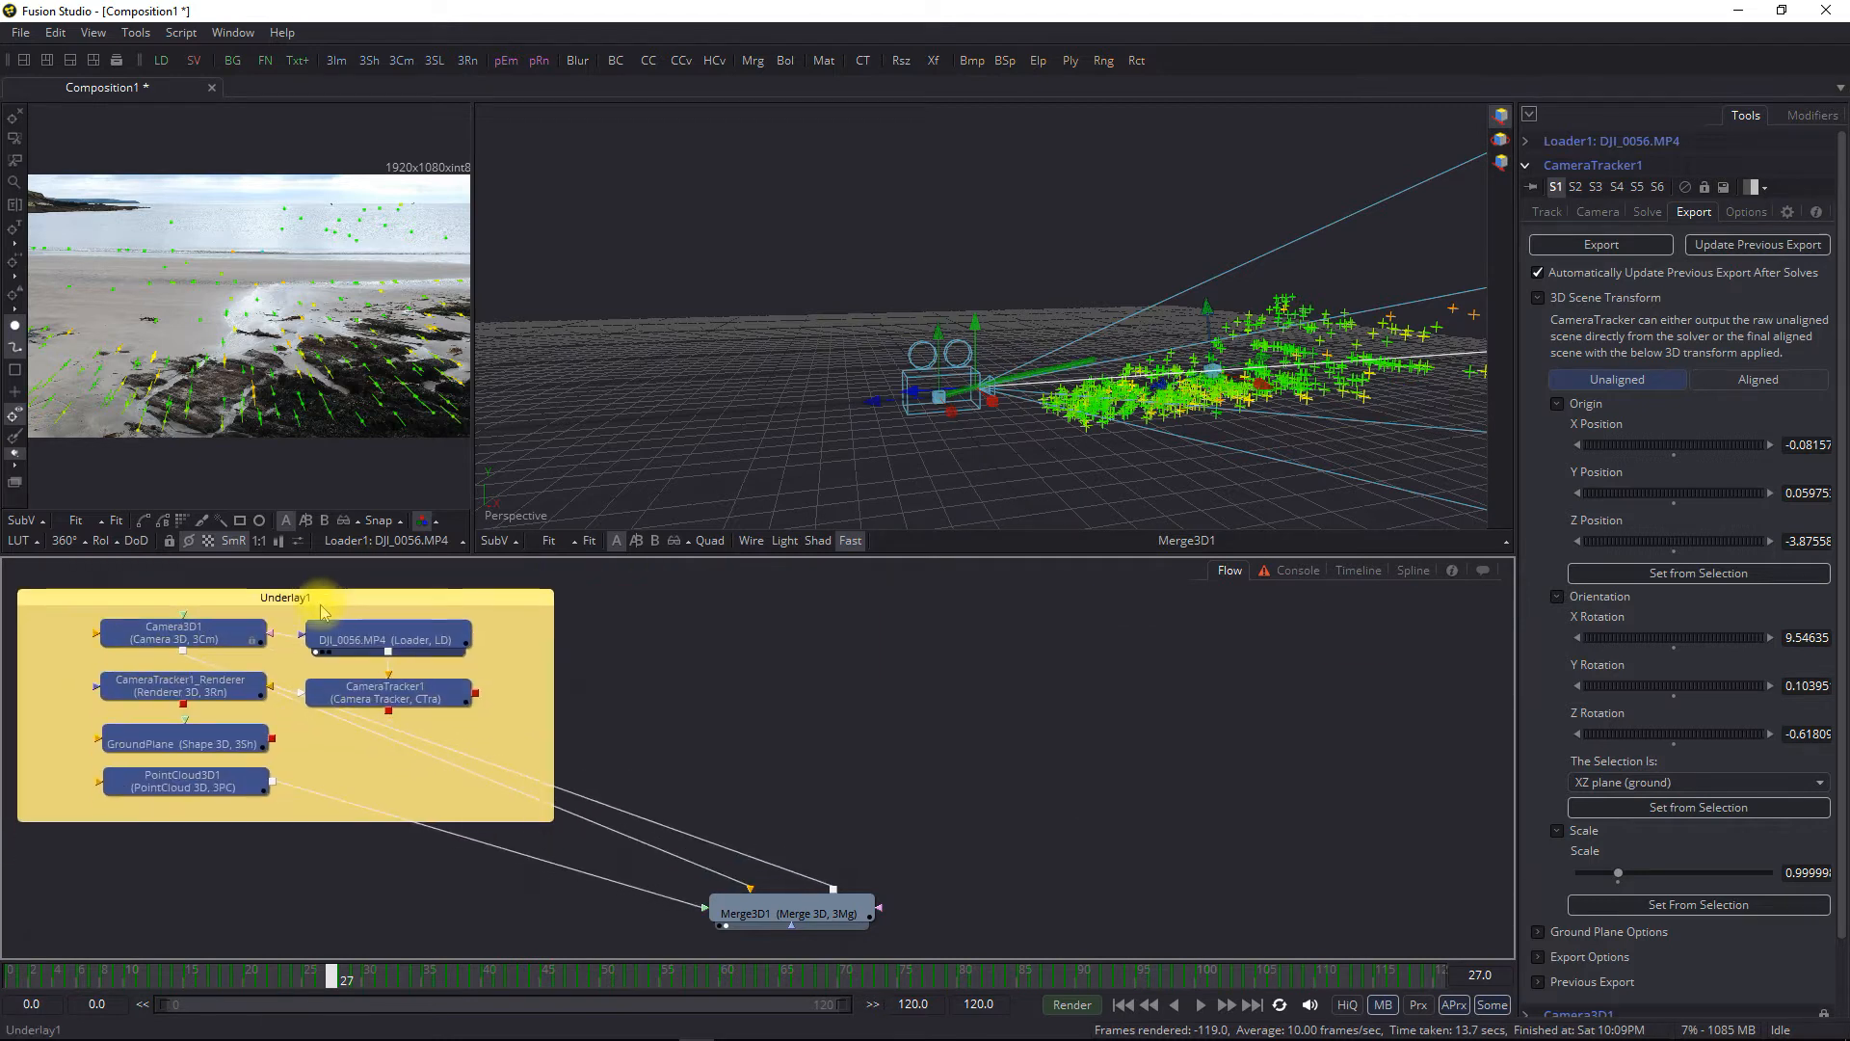
mouse_move(390, 699)
left_mouse_down()
mouse_move(438, 727)
mouse_move(398, 705)
left_mouse_up()
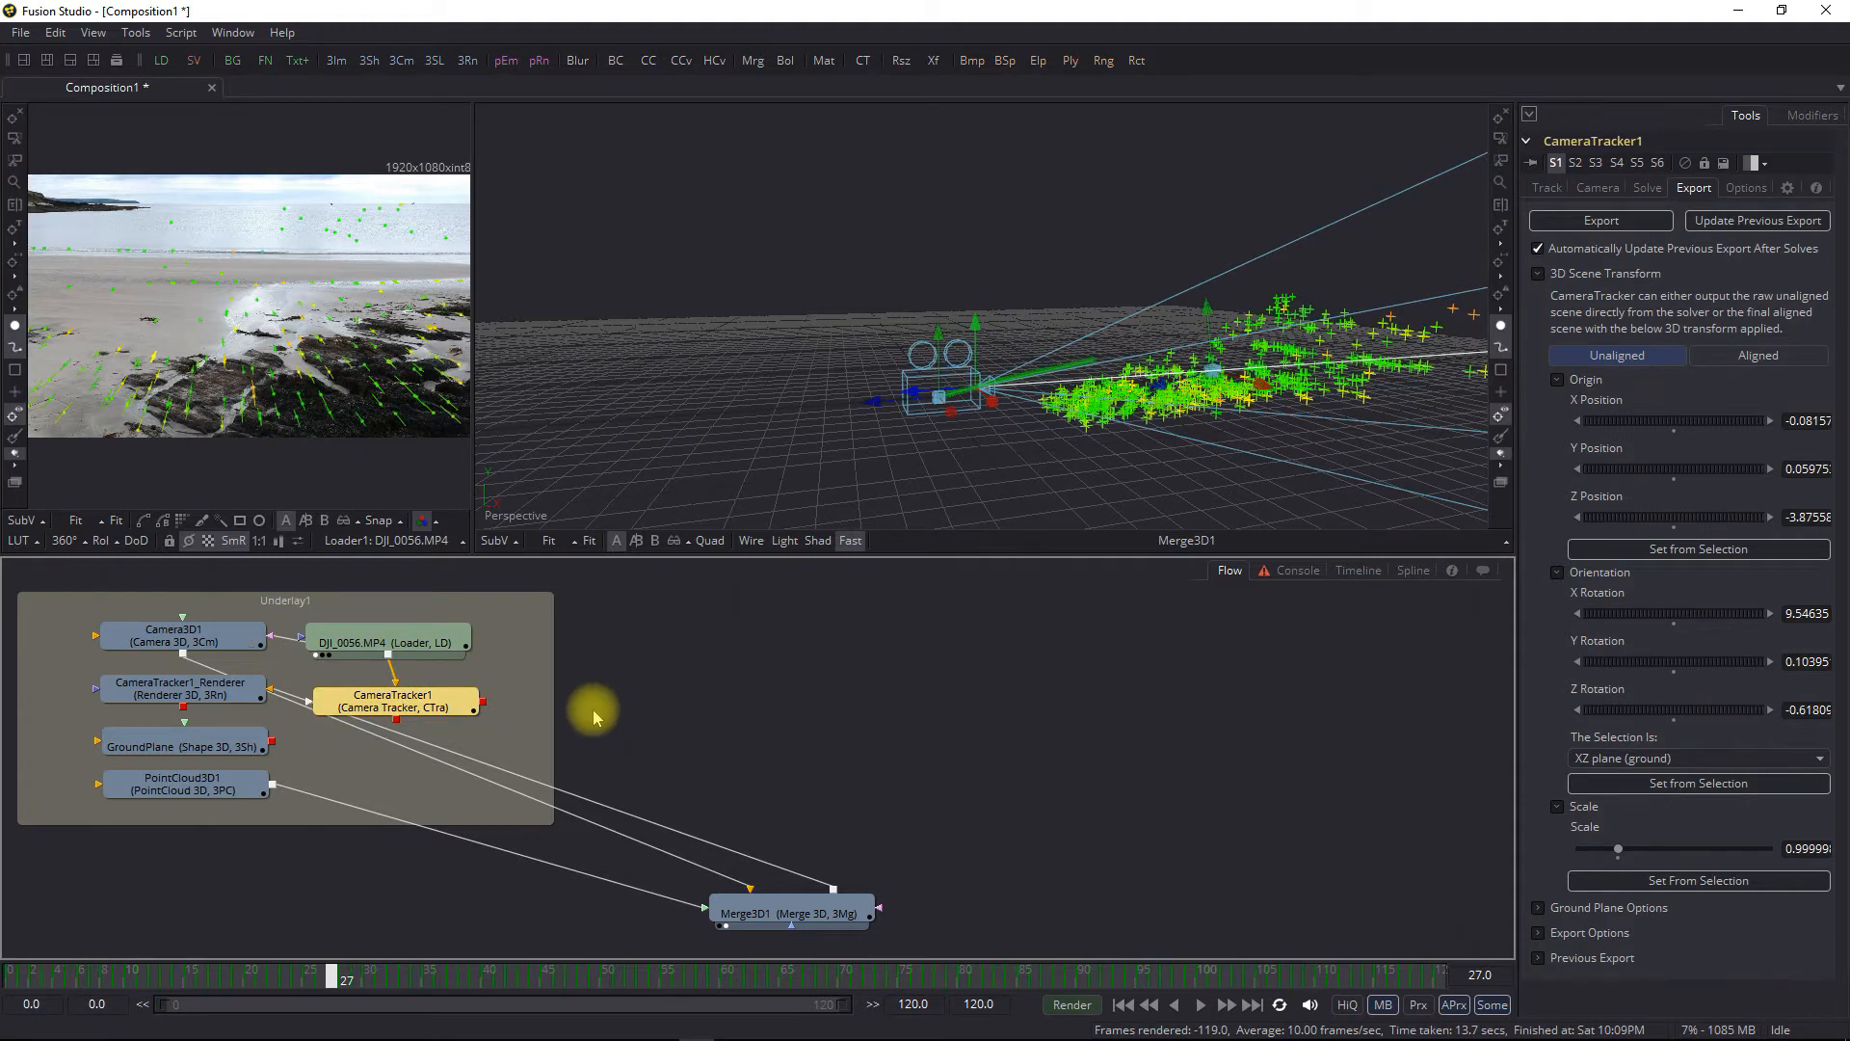
left_click_drag(813, 916, 920, 910)
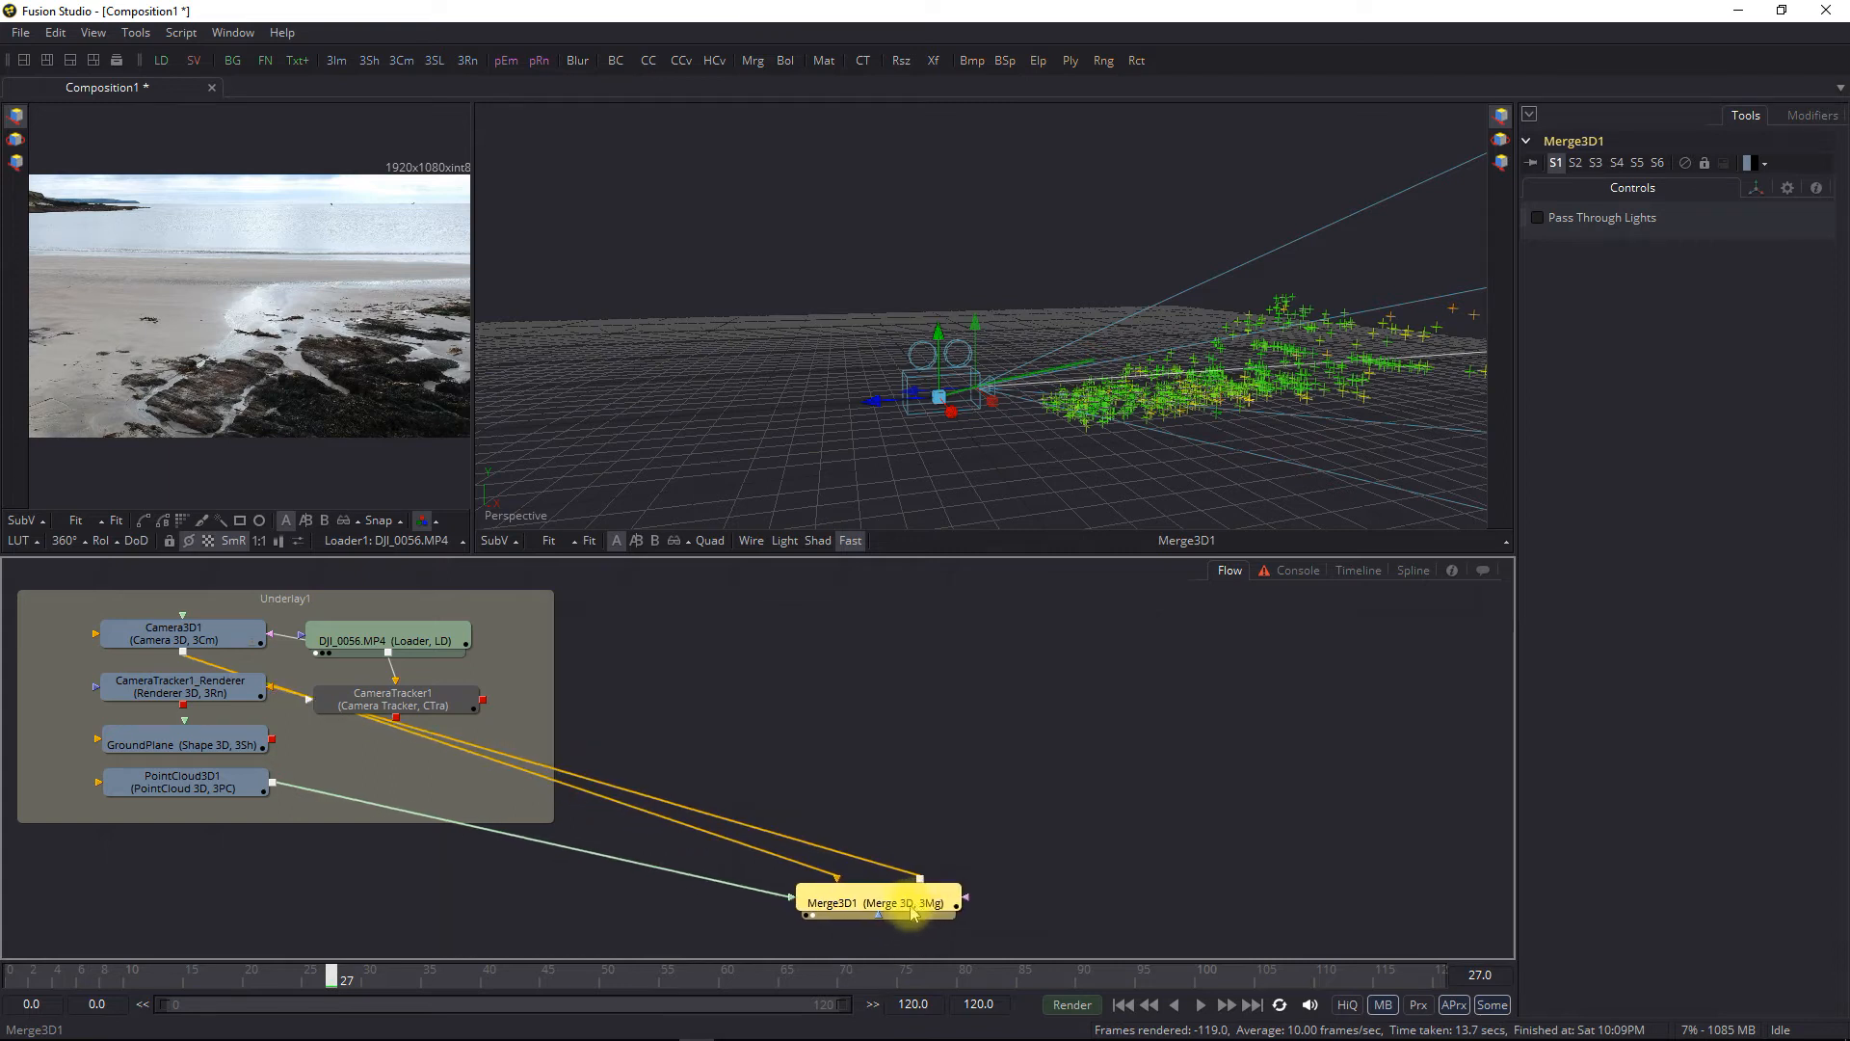
Save the composition to the Desktop as fusion3dblender
left_click(19, 34)
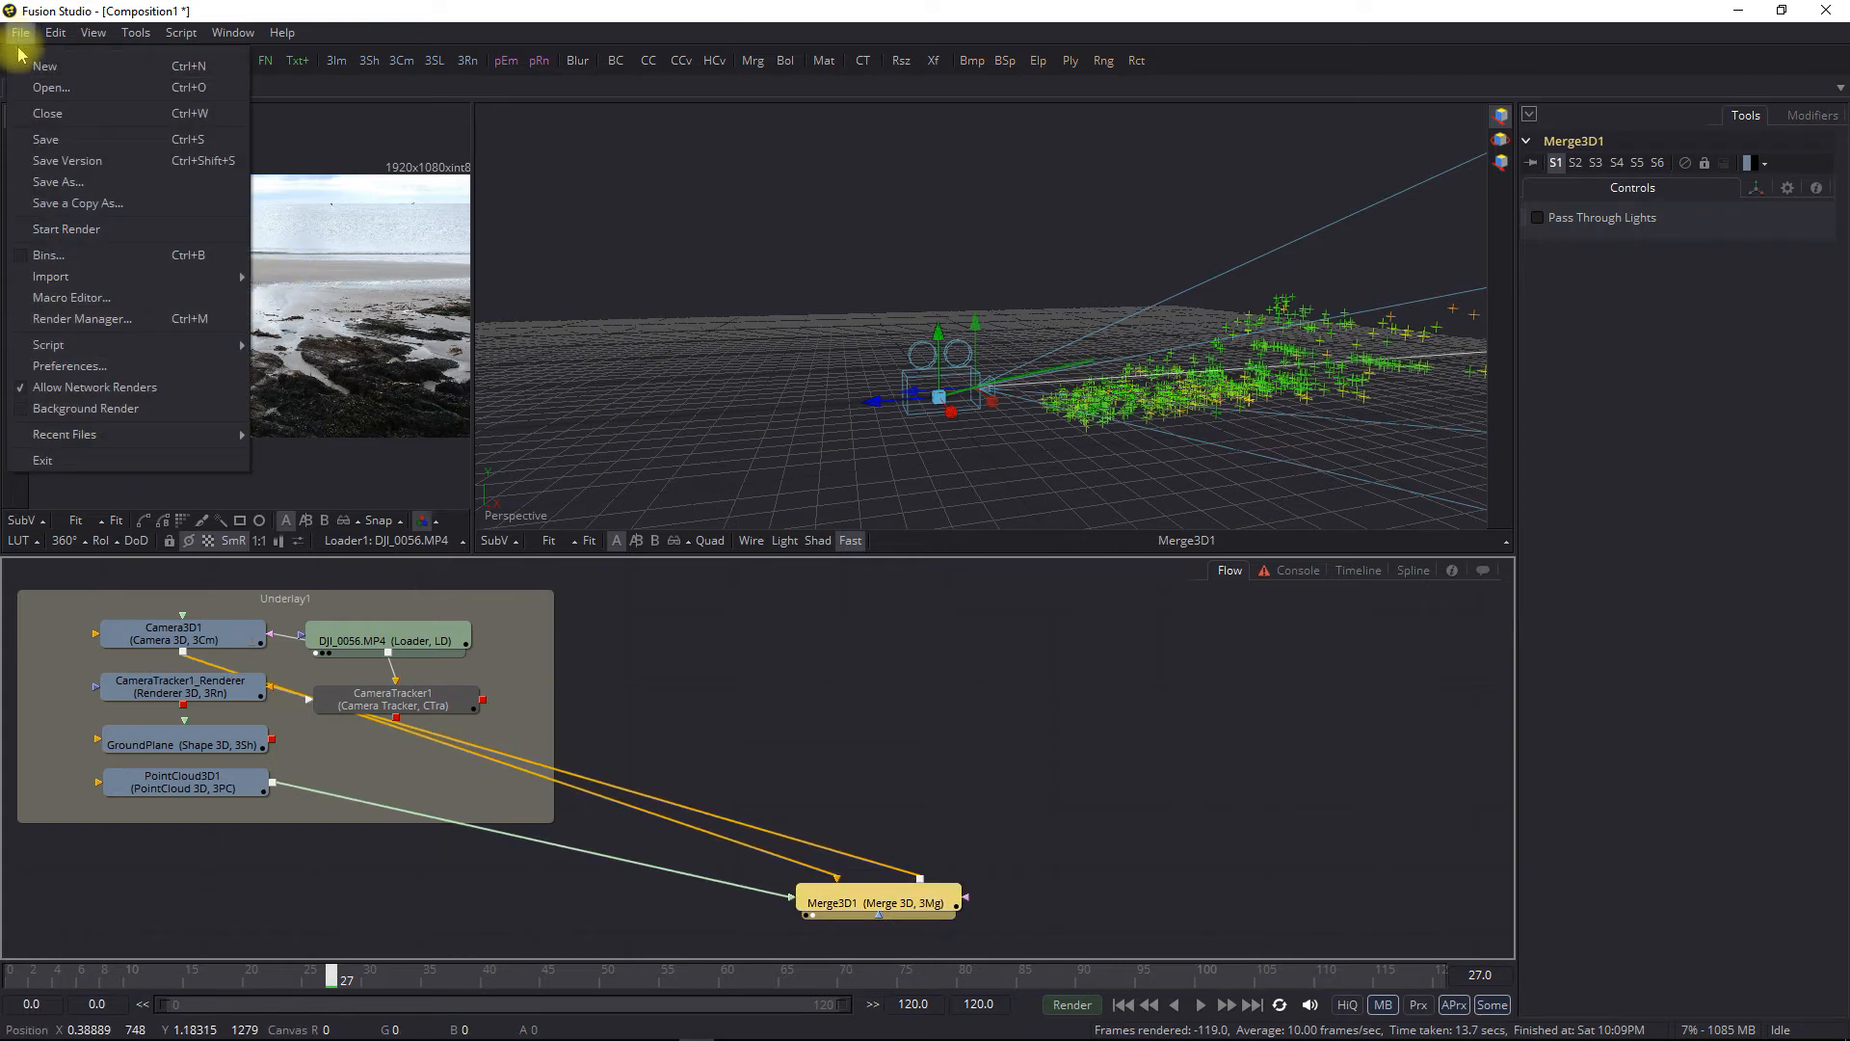
left_click(76, 183)
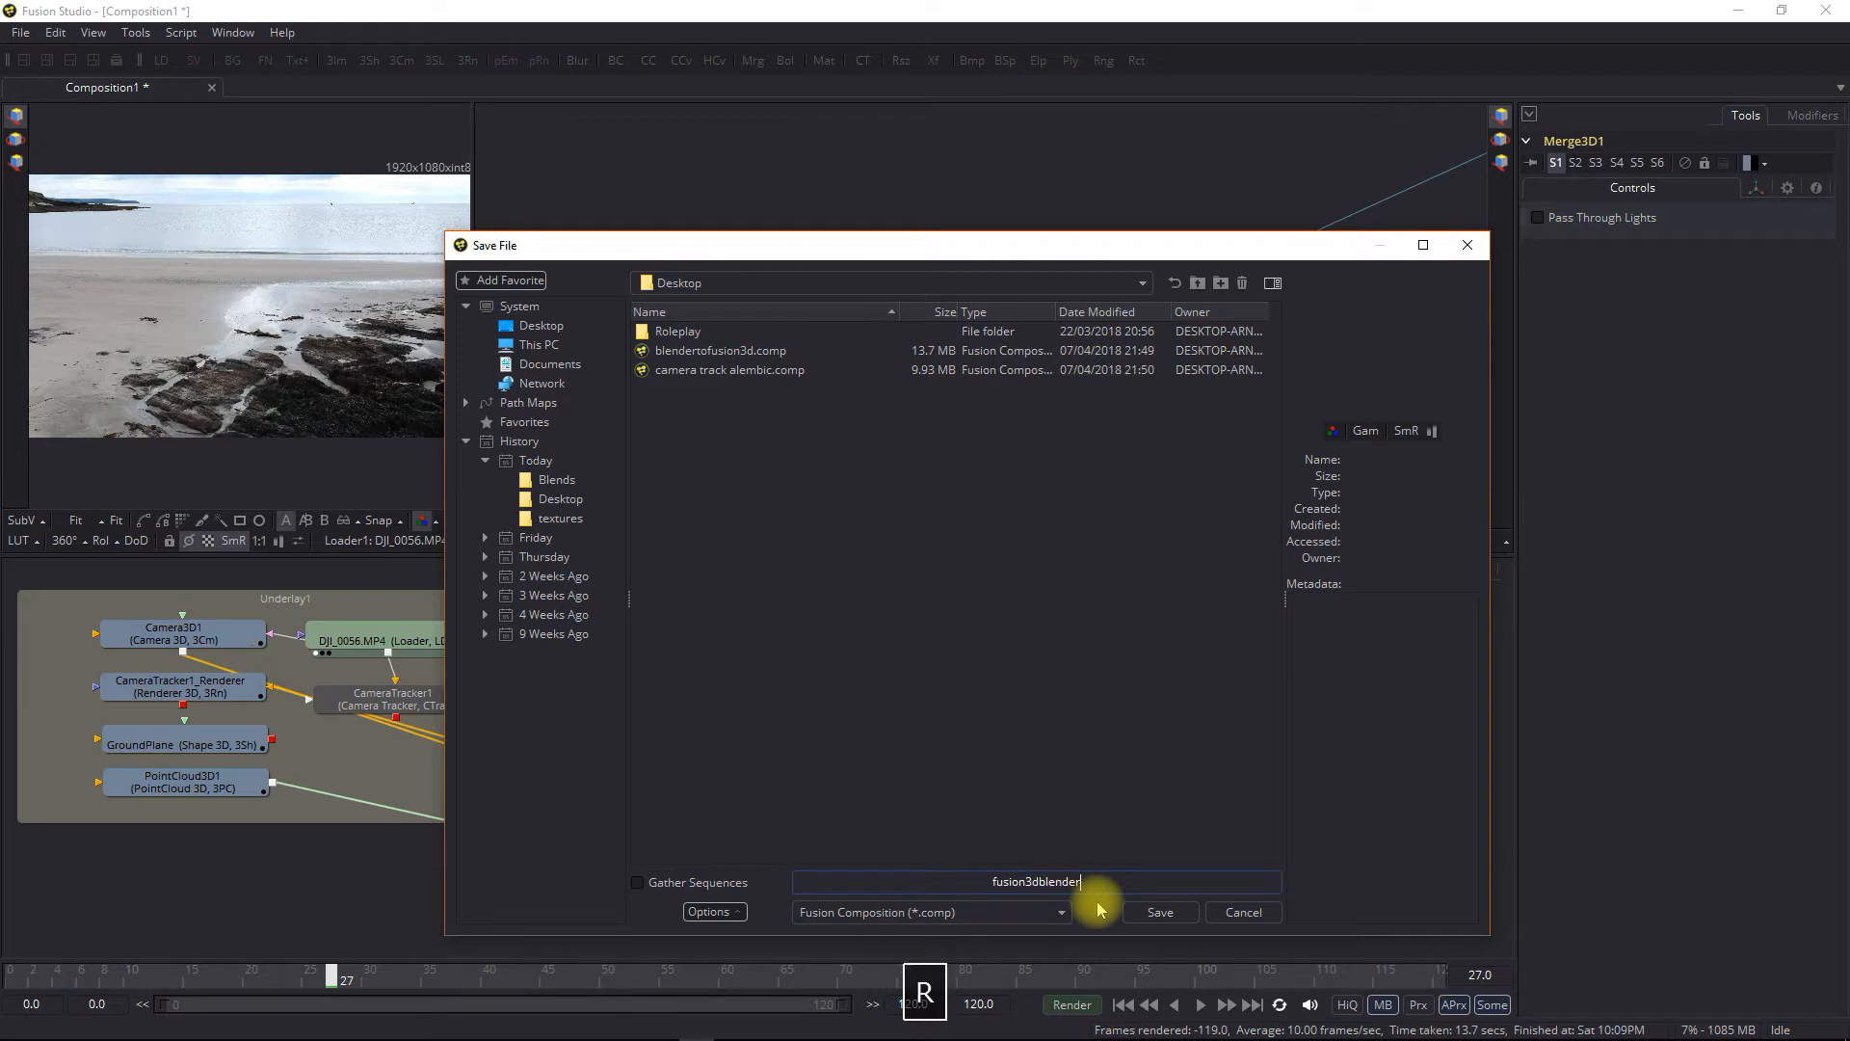
left_click(1162, 913)
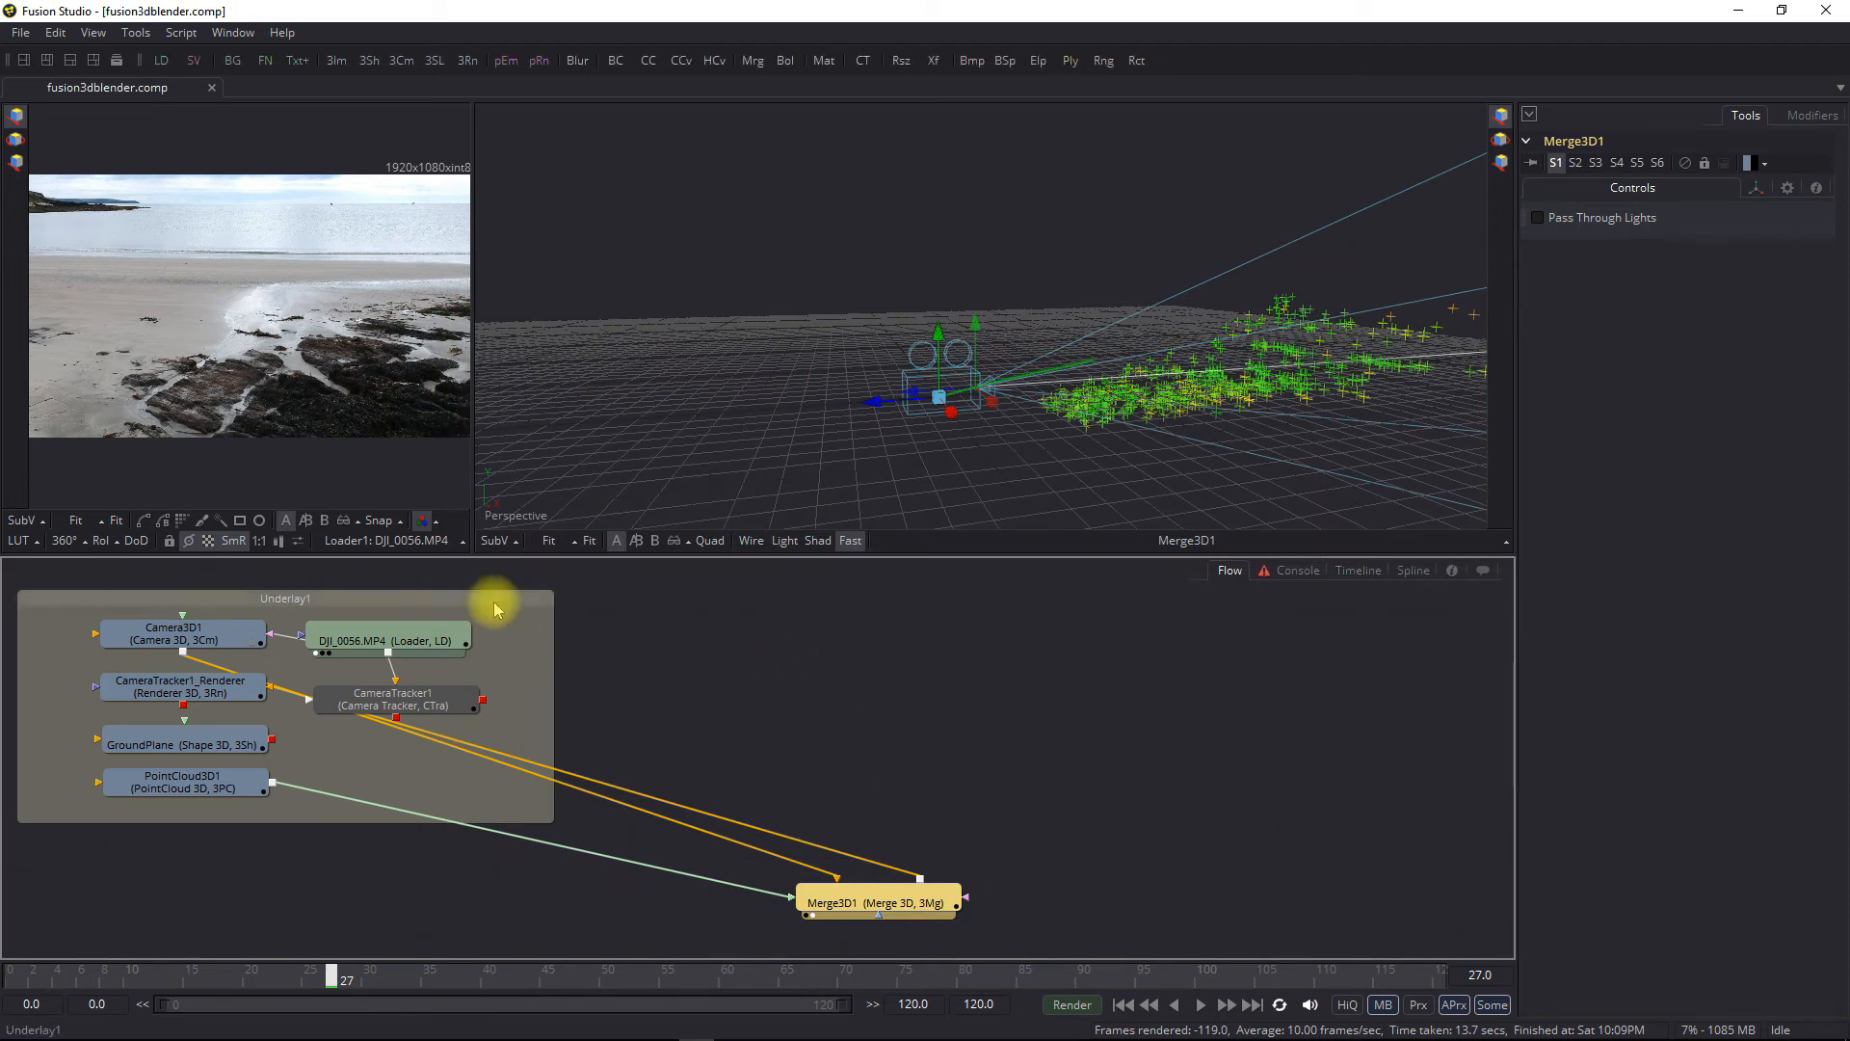
left_click_drag(396, 713, 390, 709)
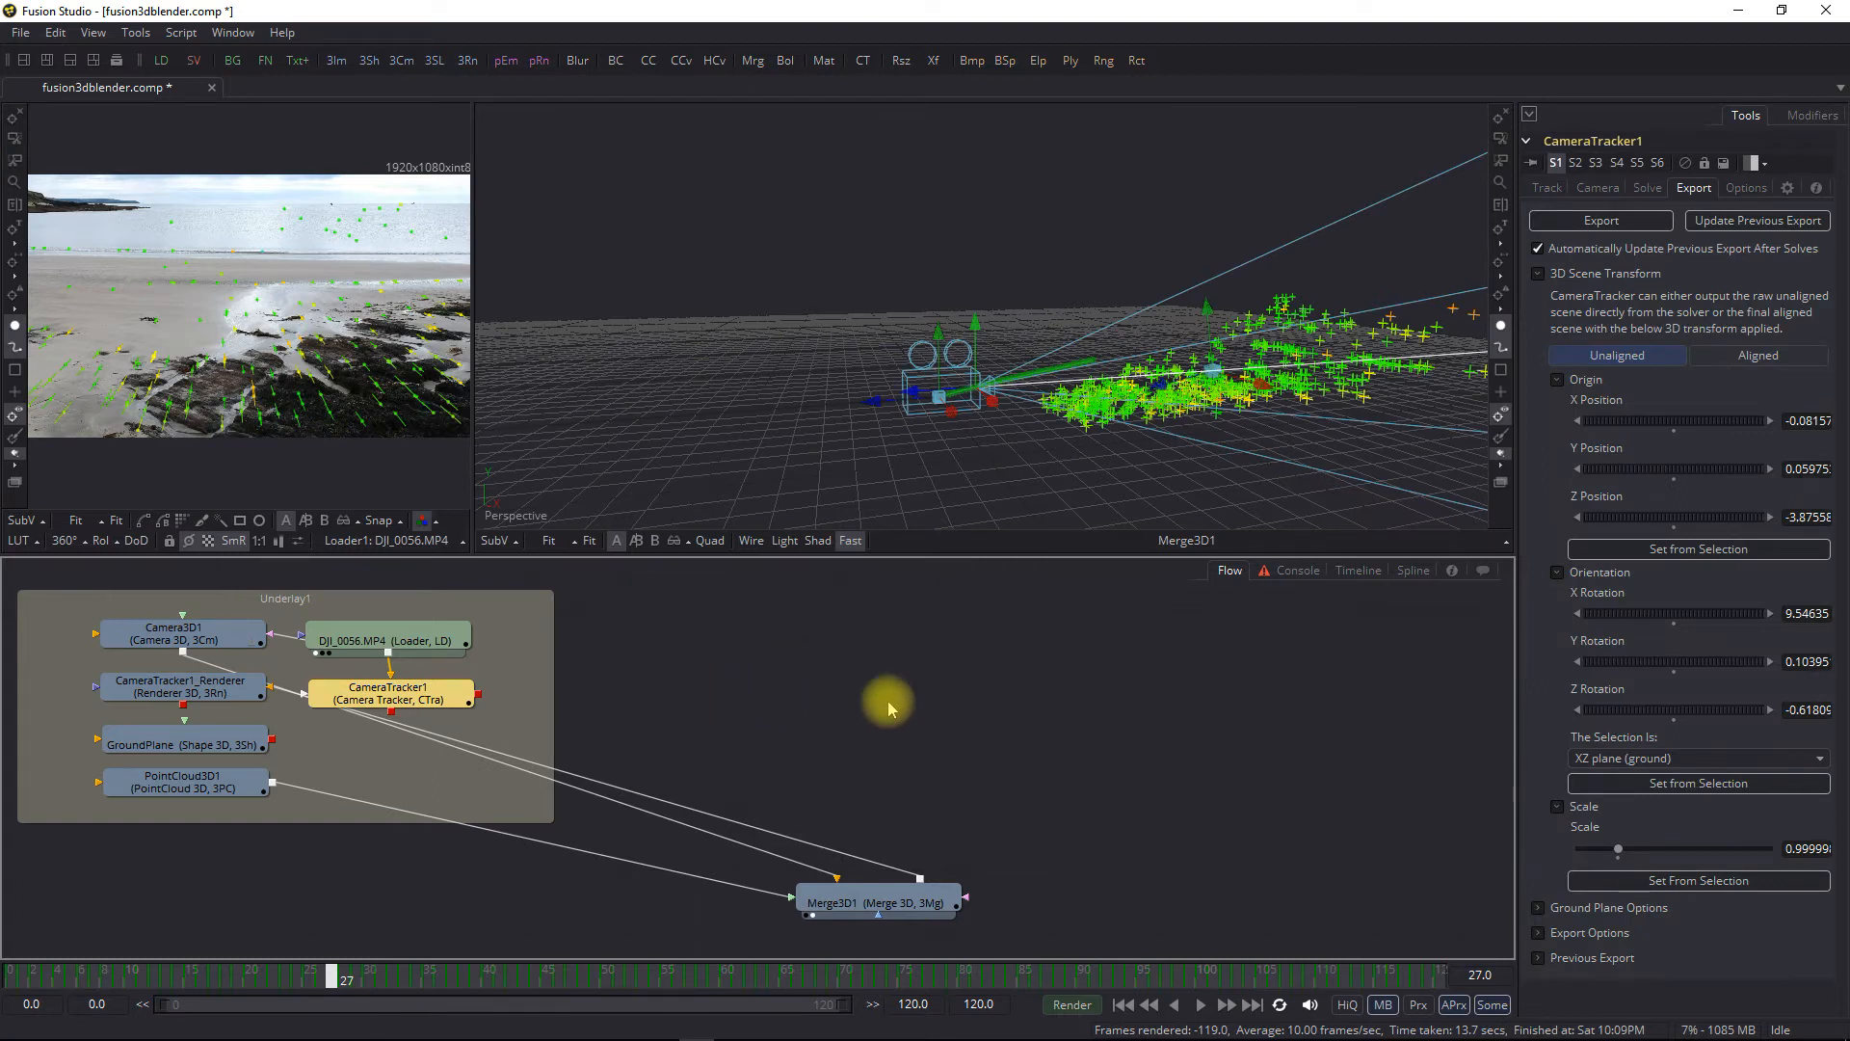
Import the Alembic scene walkFusion.abc with meshes, UVs and normals, resampled at 25 fps and merged into the existing document
left_click(21, 33)
mouse_move(183, 276)
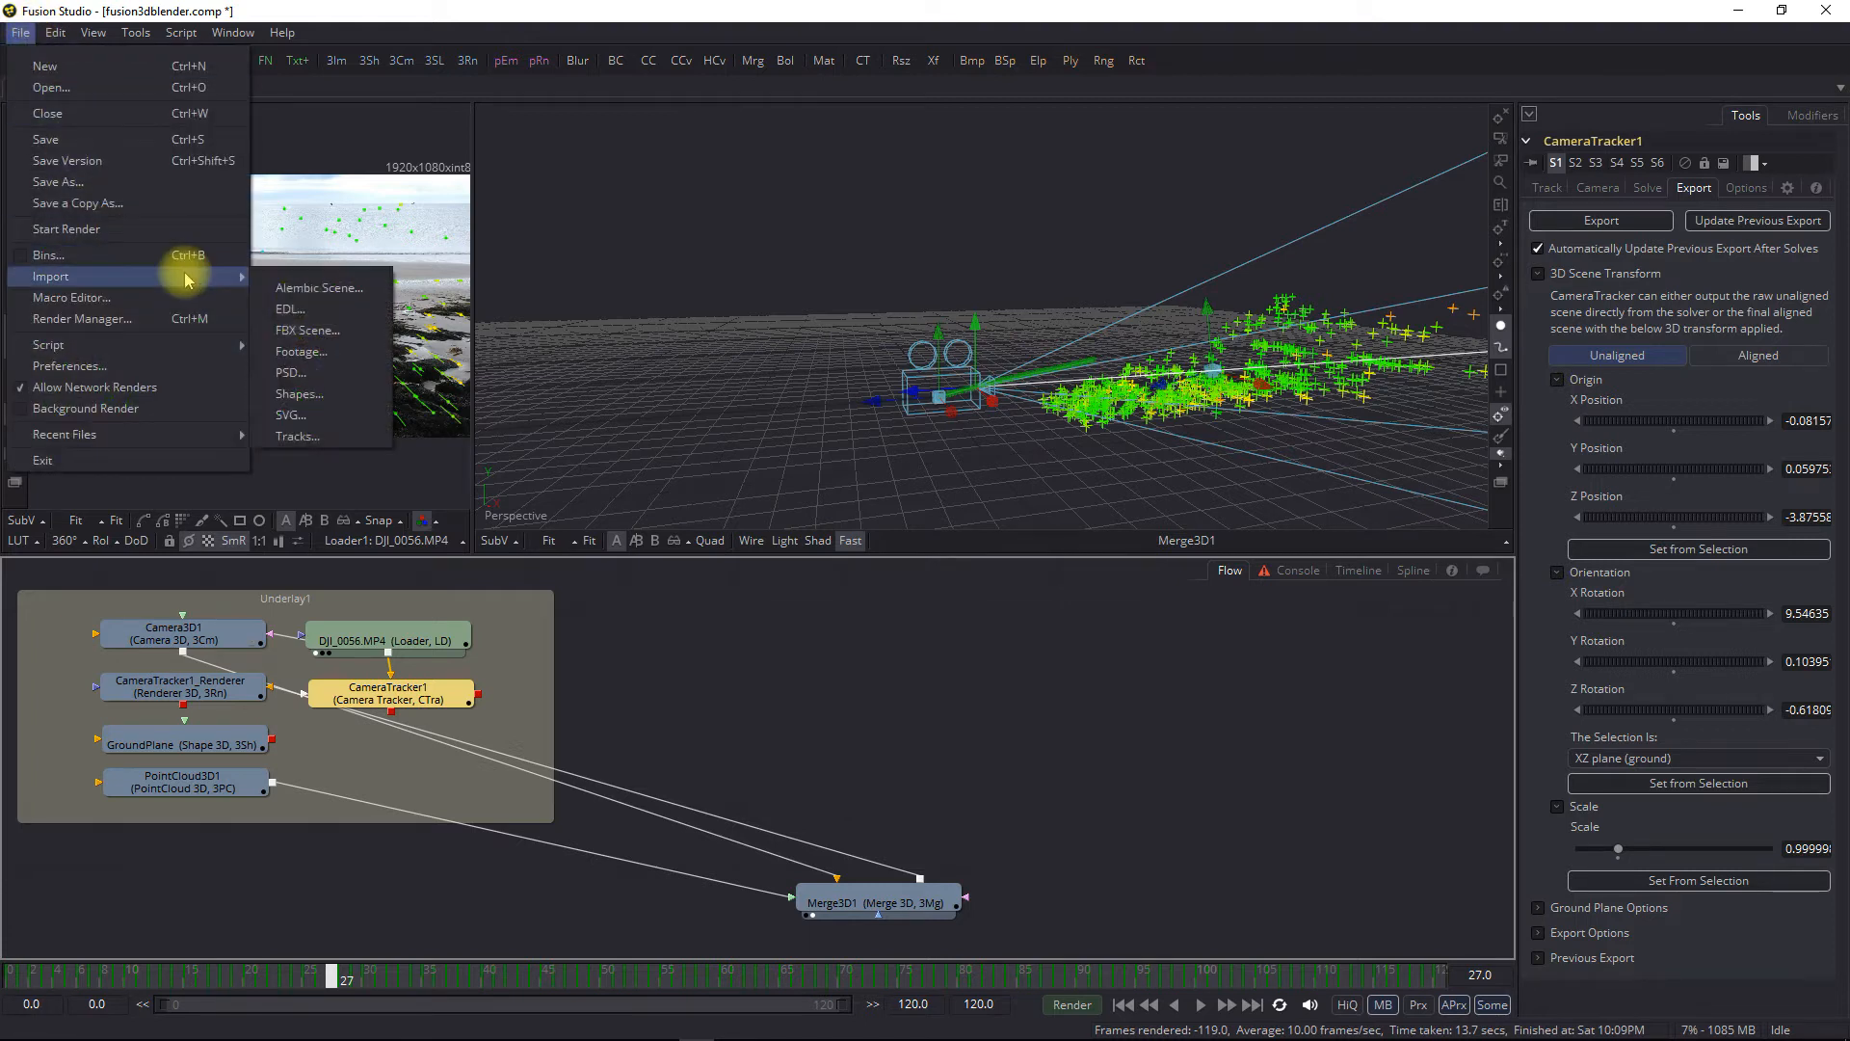
left_click(333, 294)
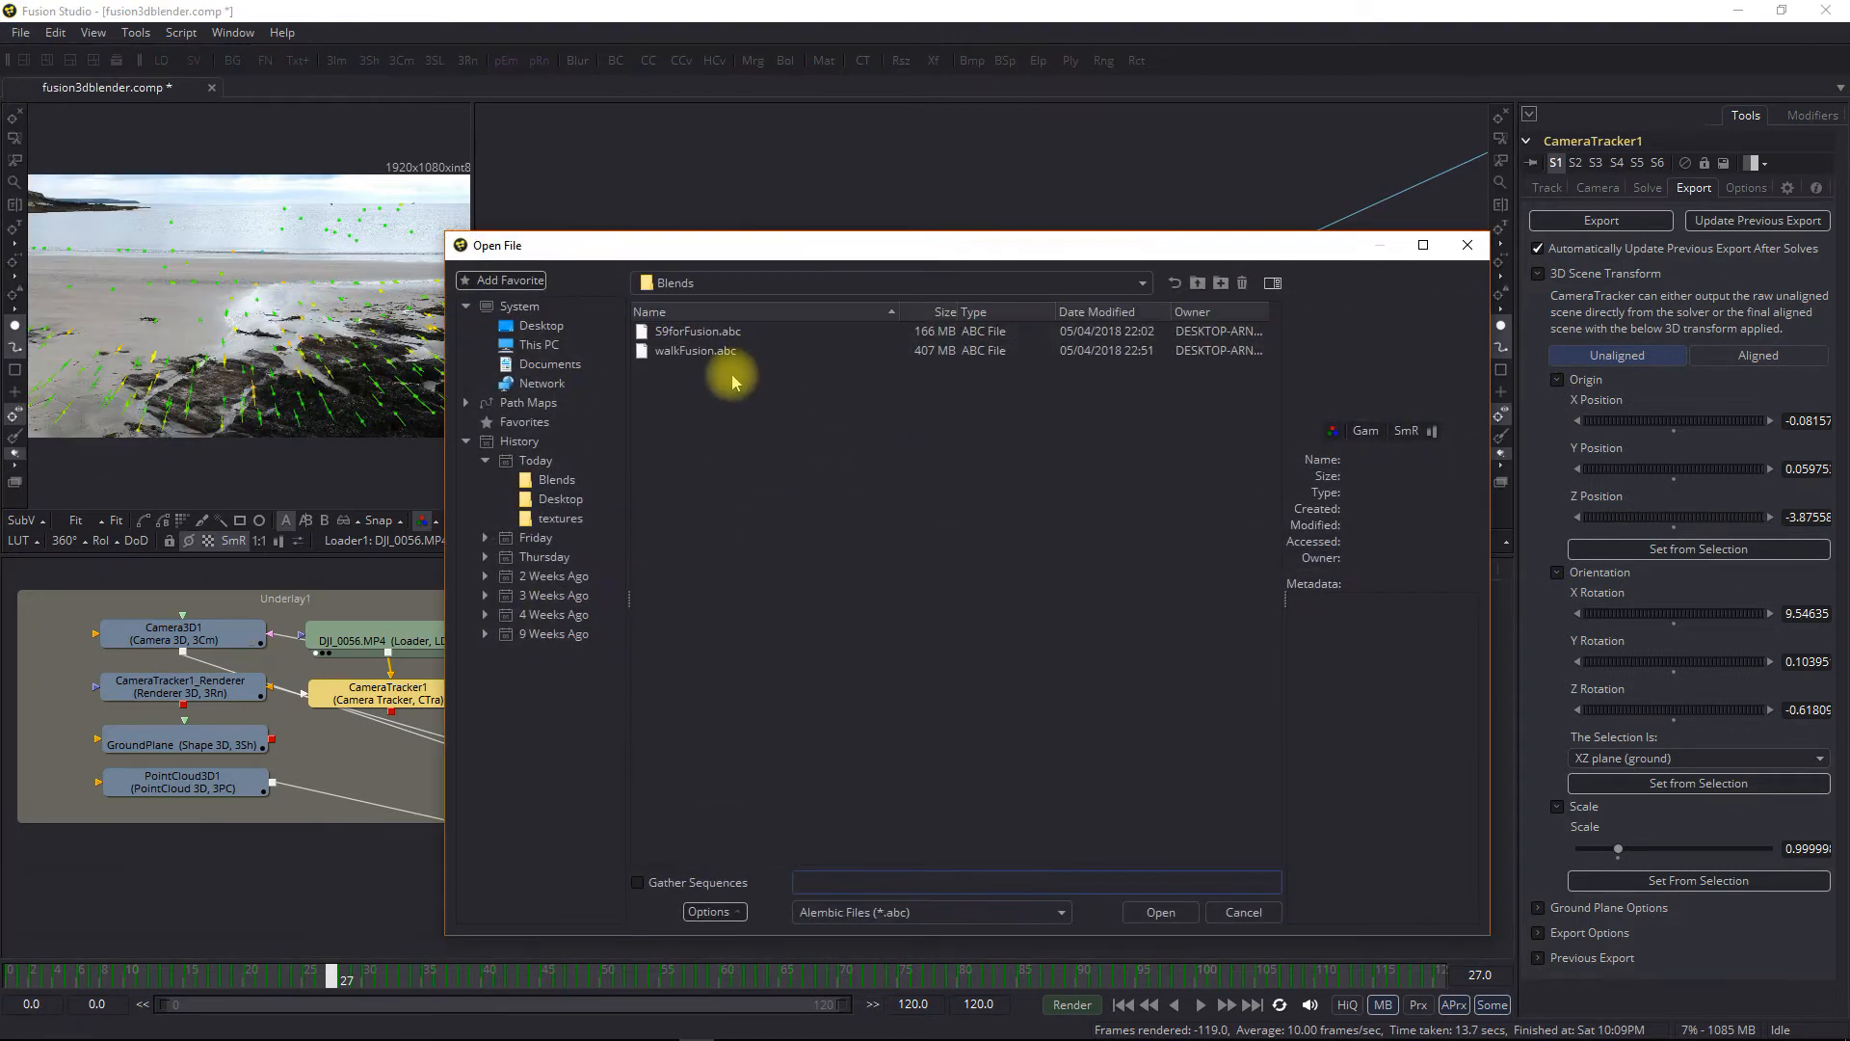
left_click(700, 352)
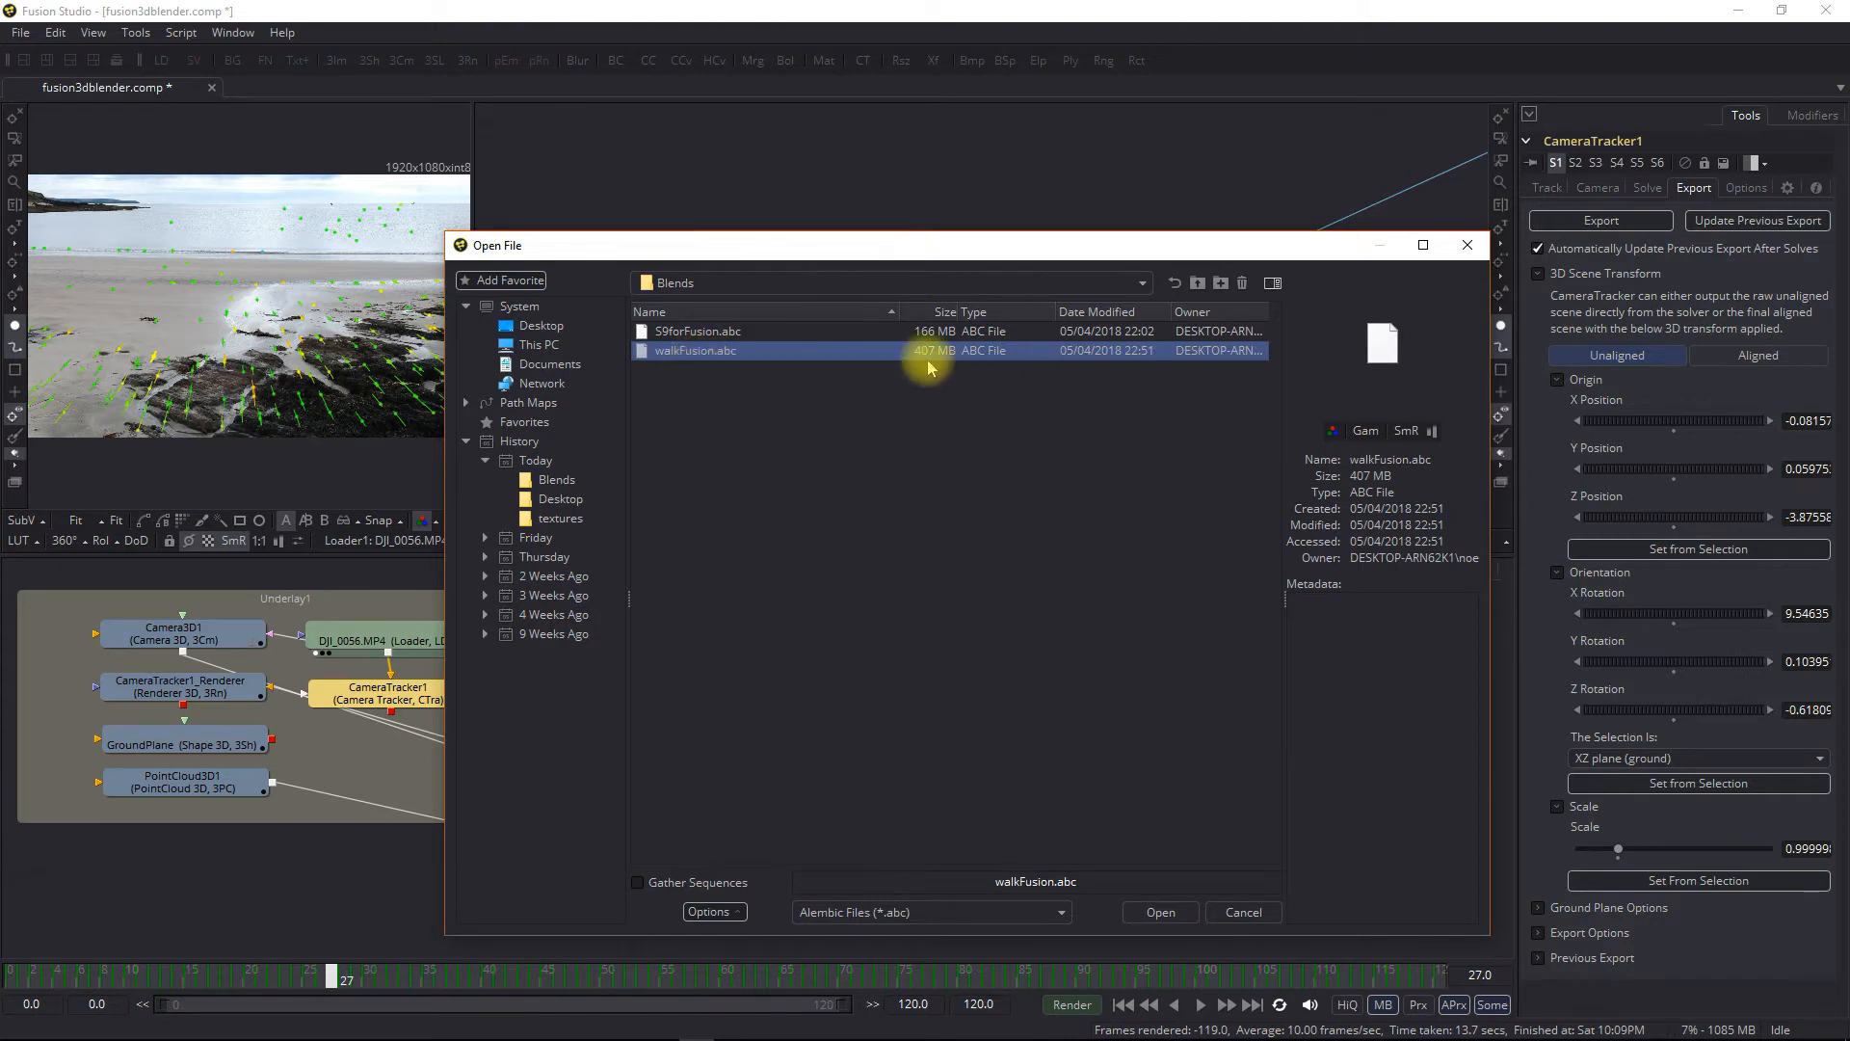
left_click(1178, 911)
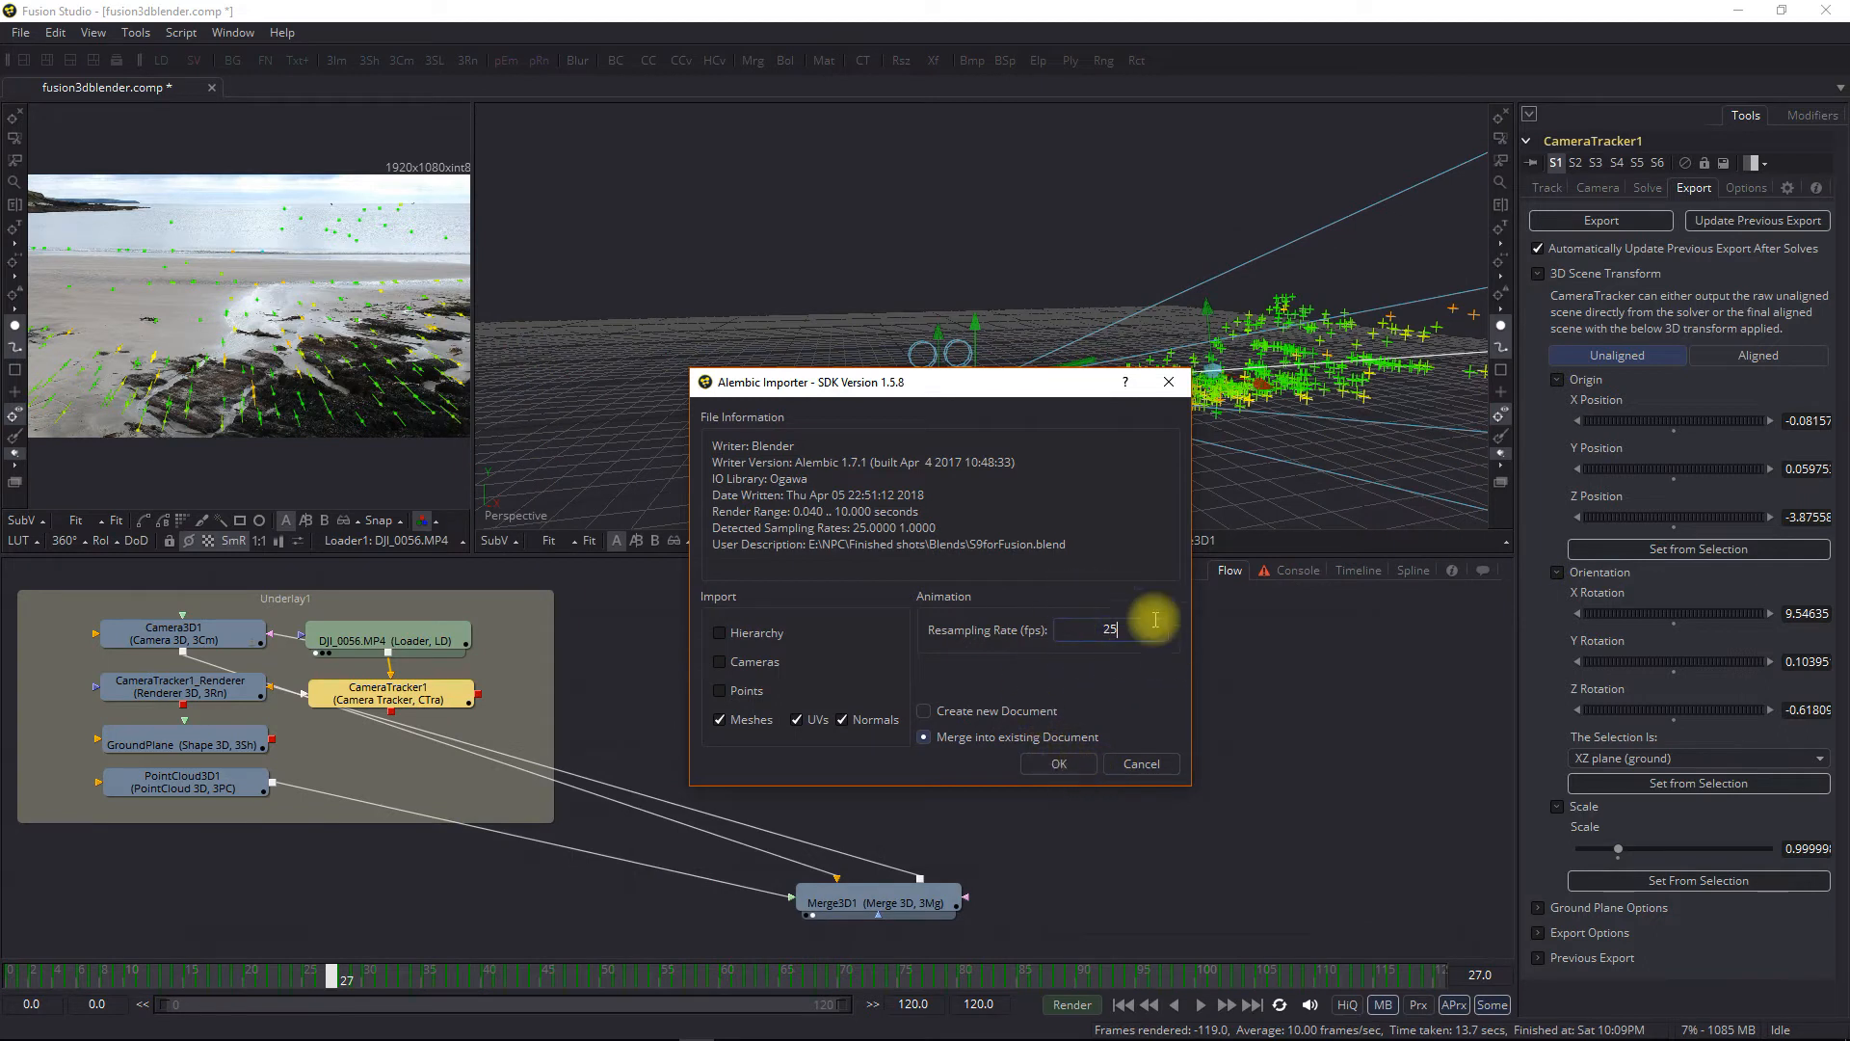
left_click(1065, 765)
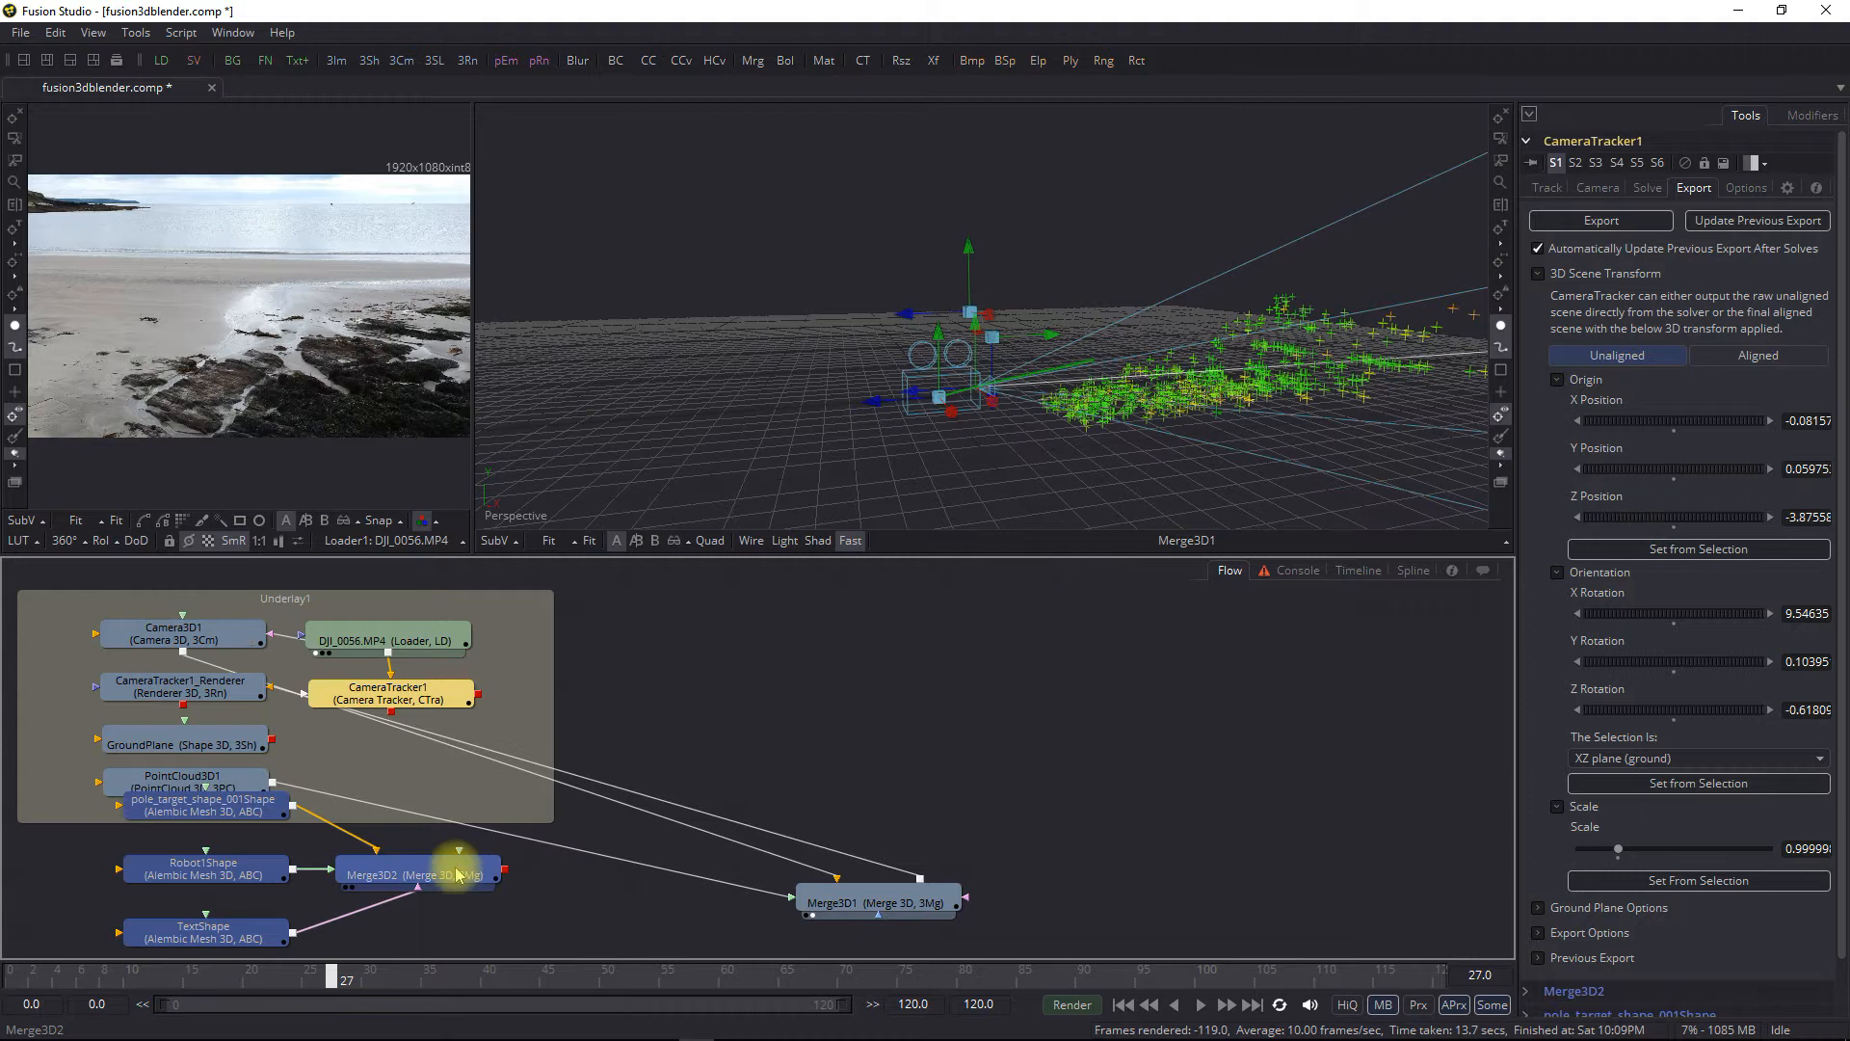
Move the imported Alembic nodes with Merge3D2 to the empty area beside the underlay and delete the TextShape mesh
left_click_drag(455, 872, 1041, 678)
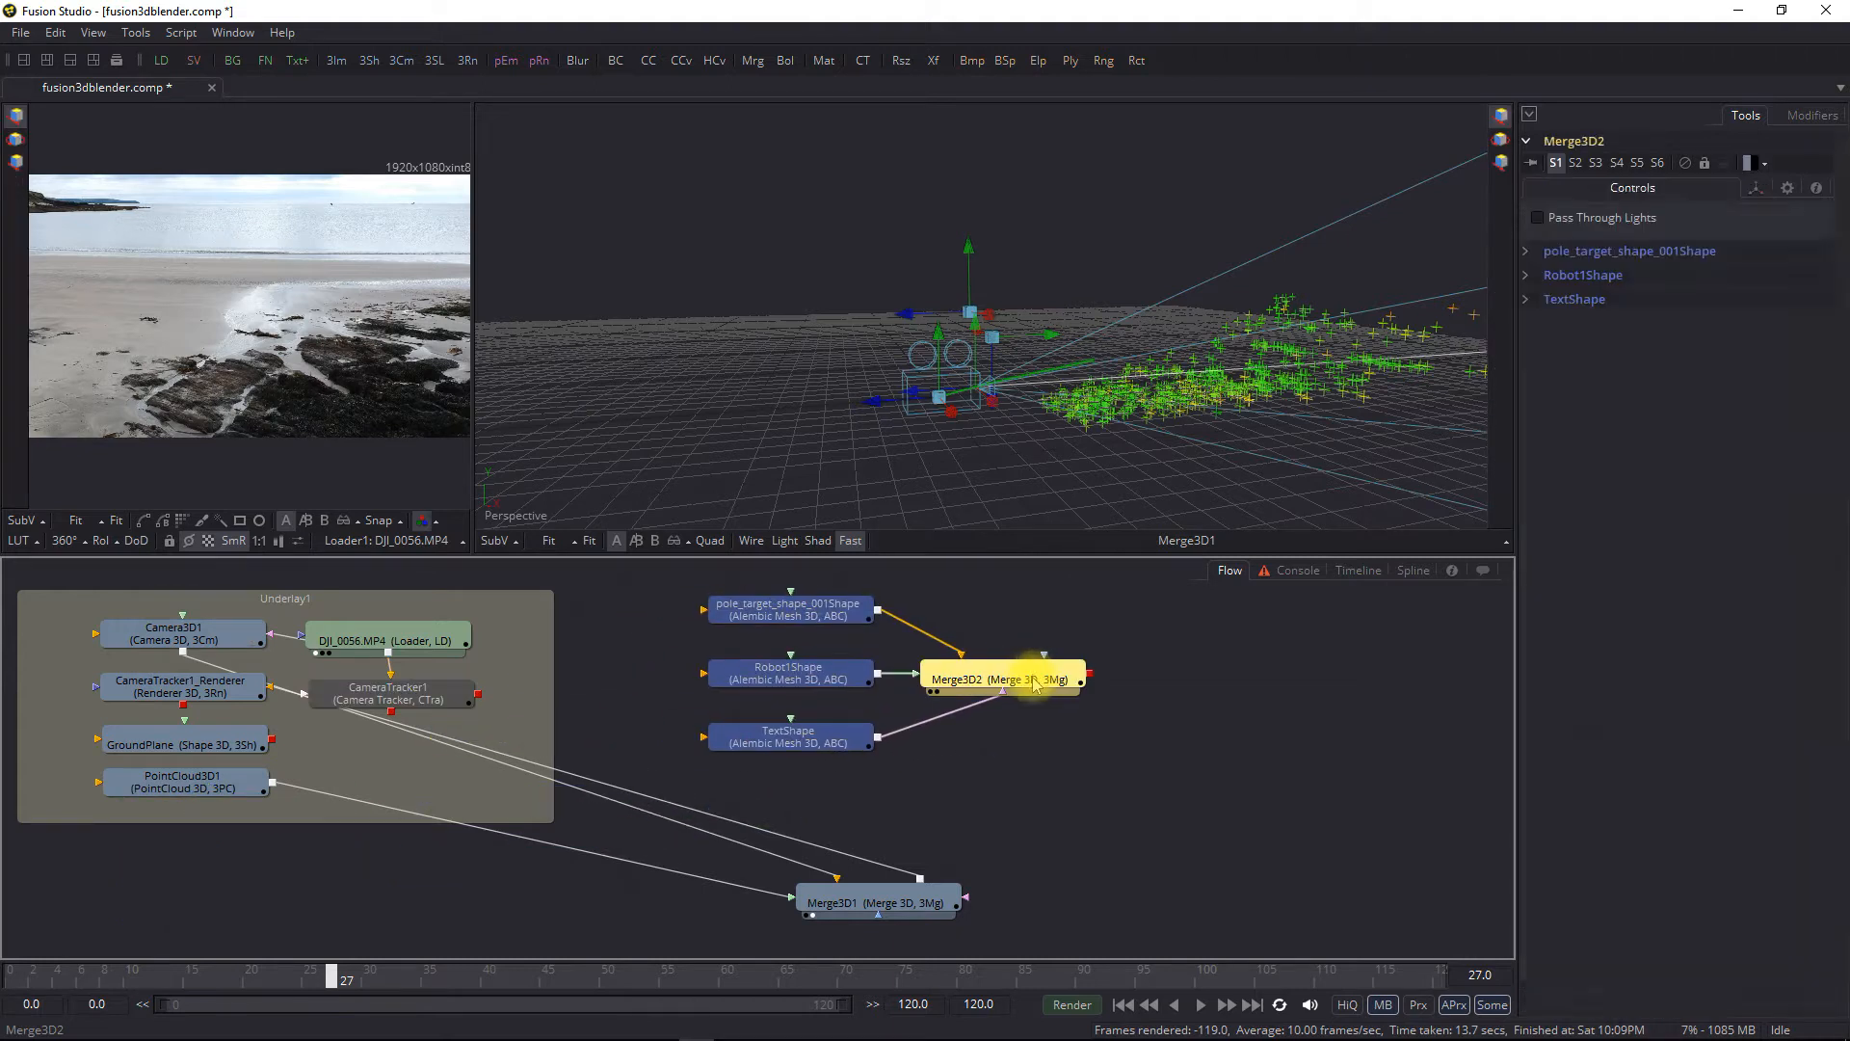
left_click(962, 783)
left_click(811, 744)
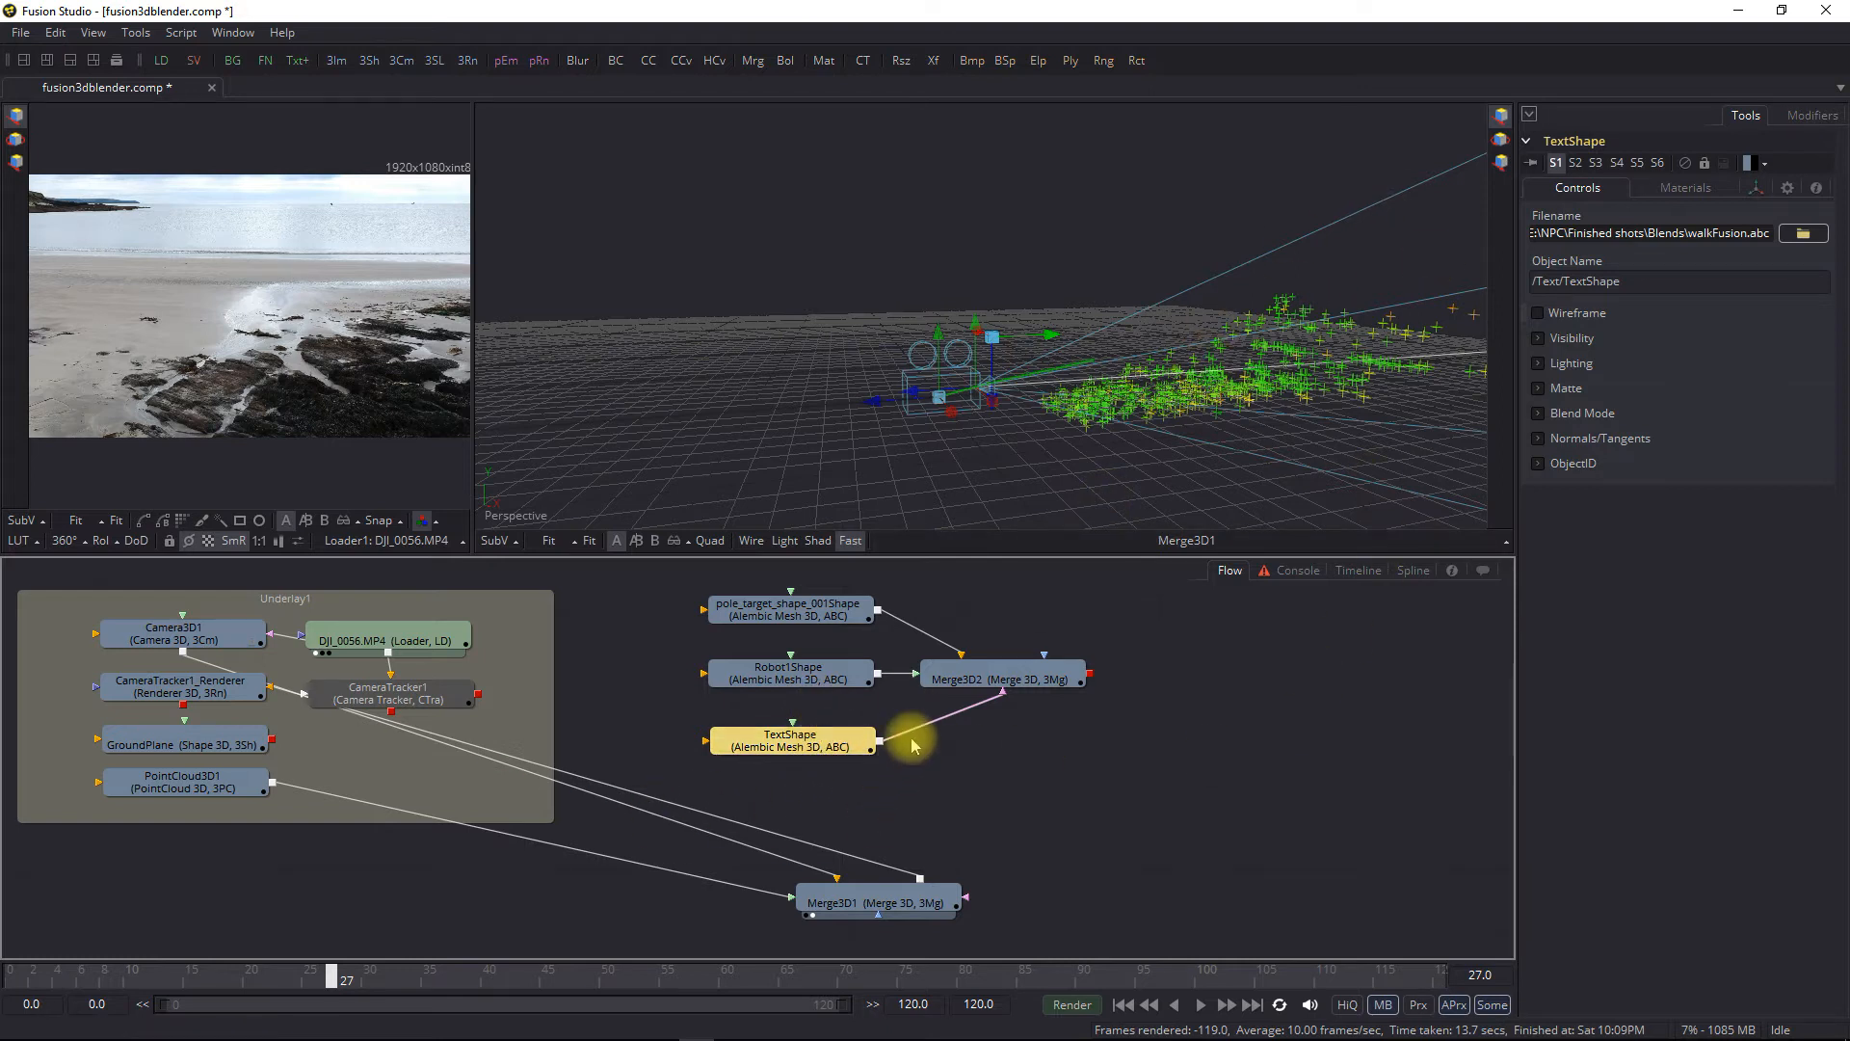
left_click_drag(833, 746, 1038, 751)
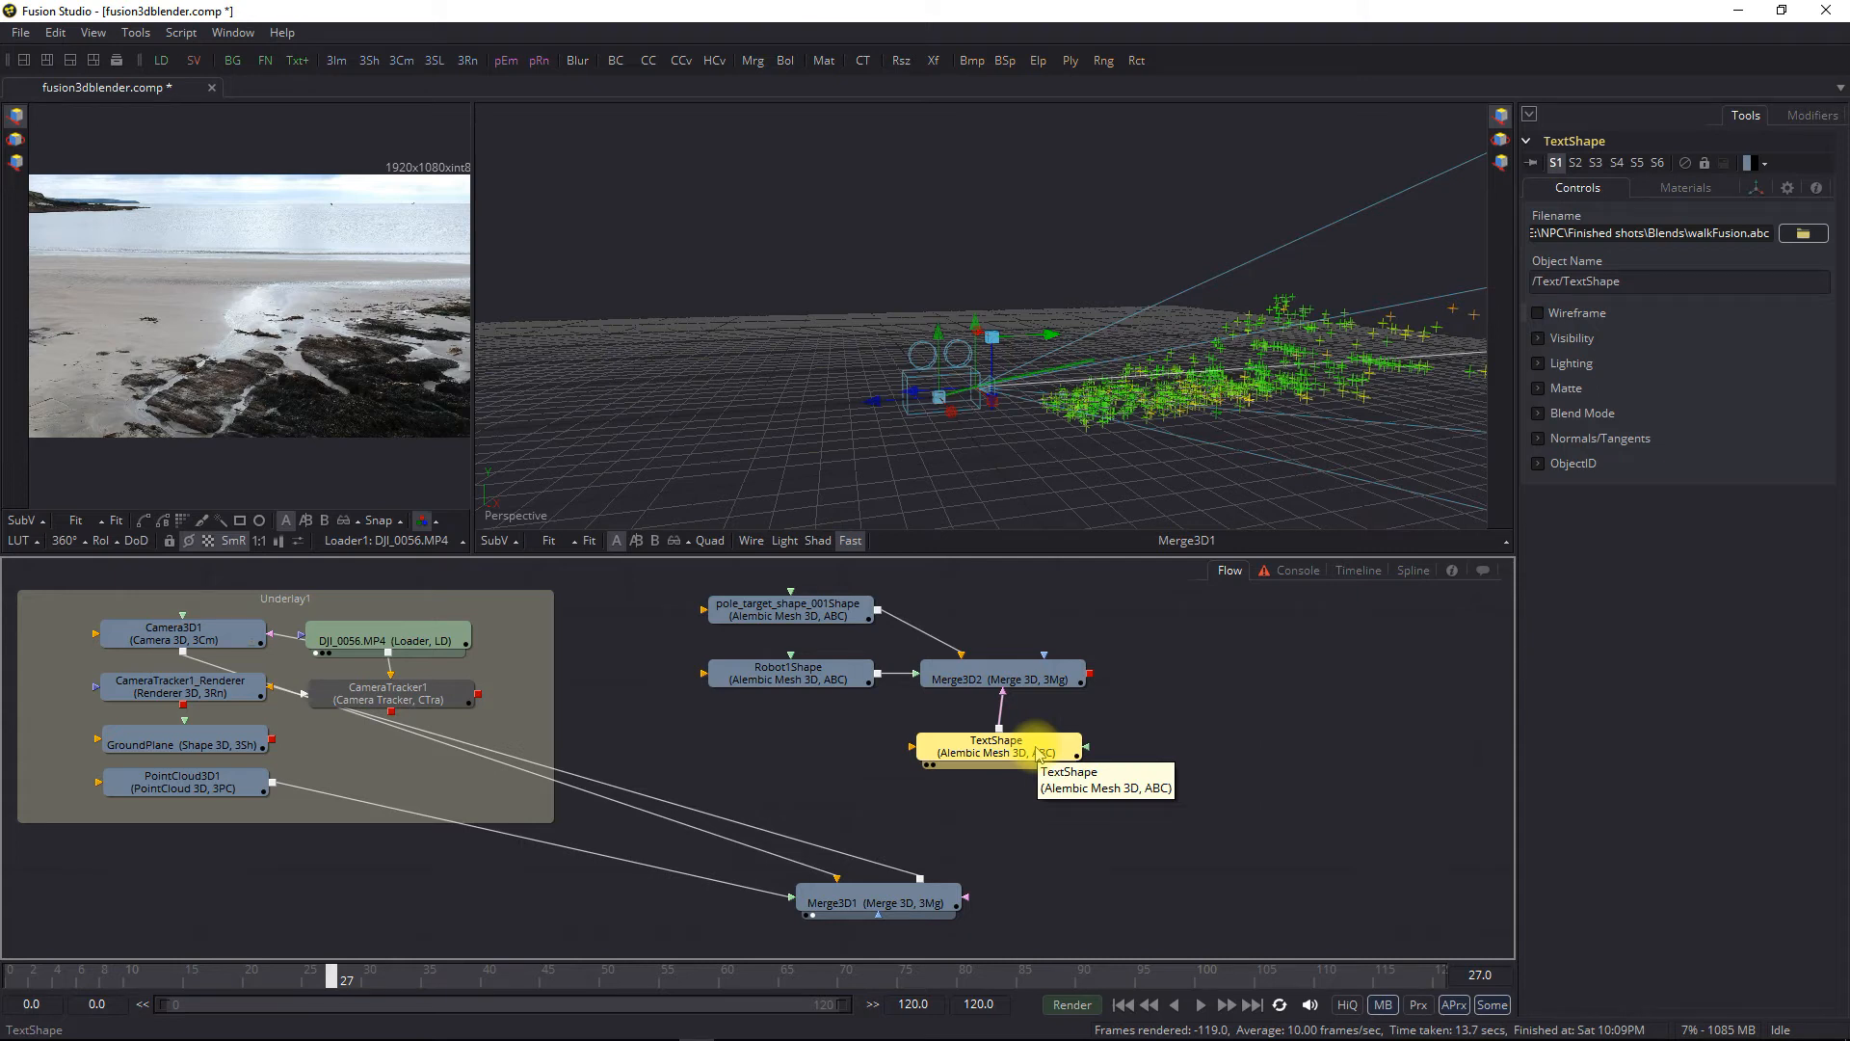
key("Delete")
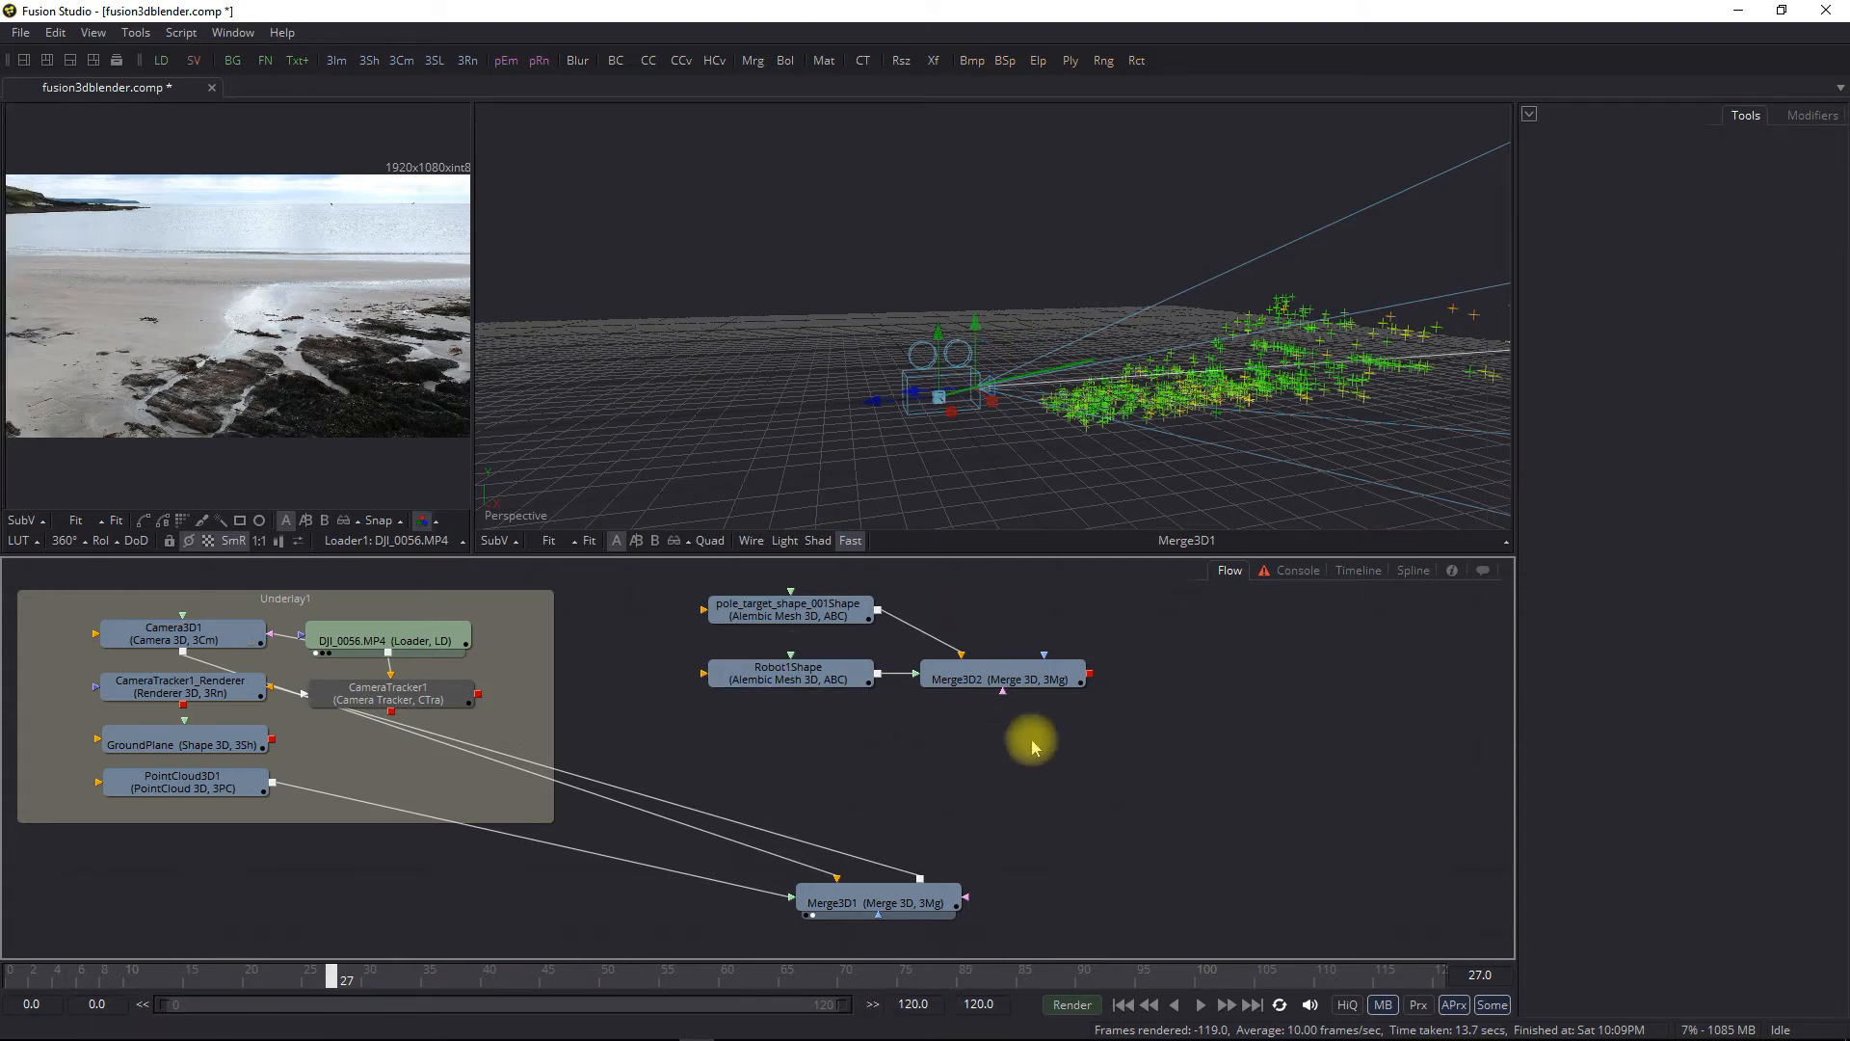
Connect Merge3D2's output to Merge3D1 and shift Merge3D2 slightly above Robot1Shape
left_click_drag(1092, 677, 897, 908)
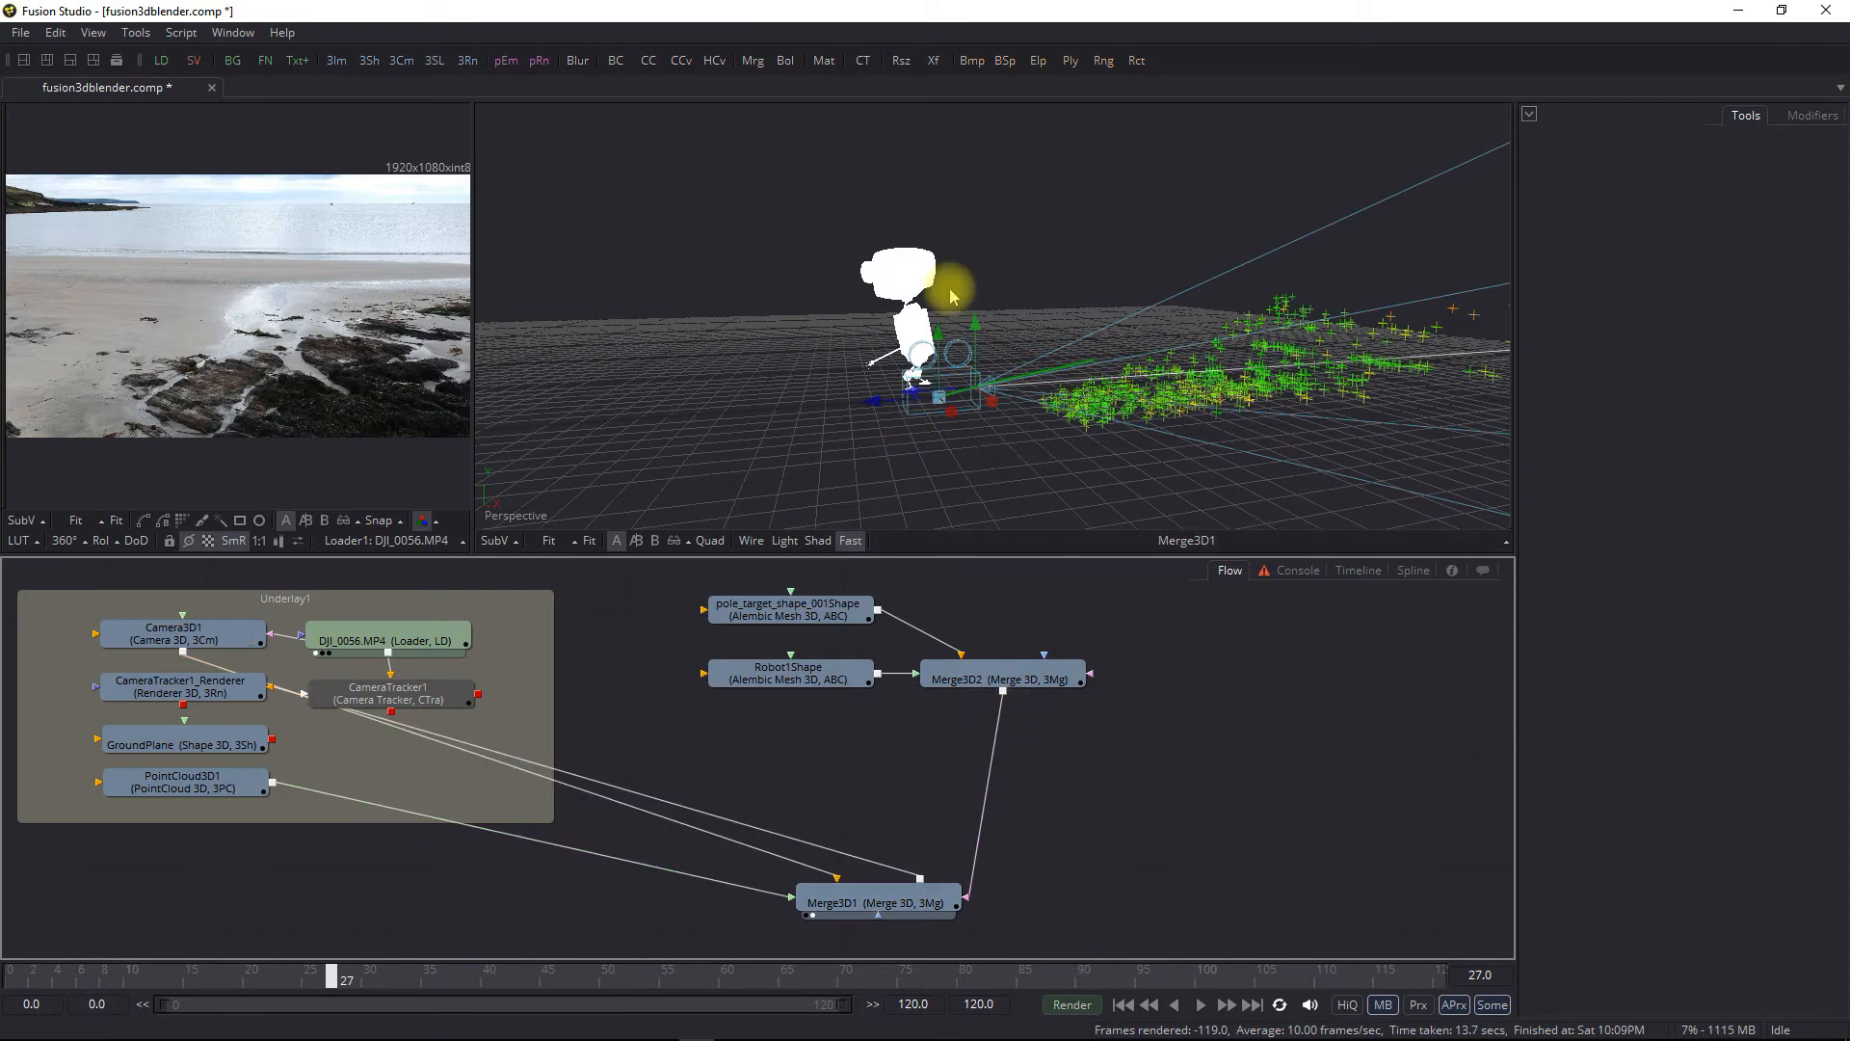
mouse_move(992, 680)
left_mouse_down()
mouse_move(906, 790)
mouse_move(850, 777)
mouse_move(797, 648)
mouse_move(810, 751)
mouse_move(1006, 651)
left_mouse_up()
left_click_drag(784, 677, 781, 675)
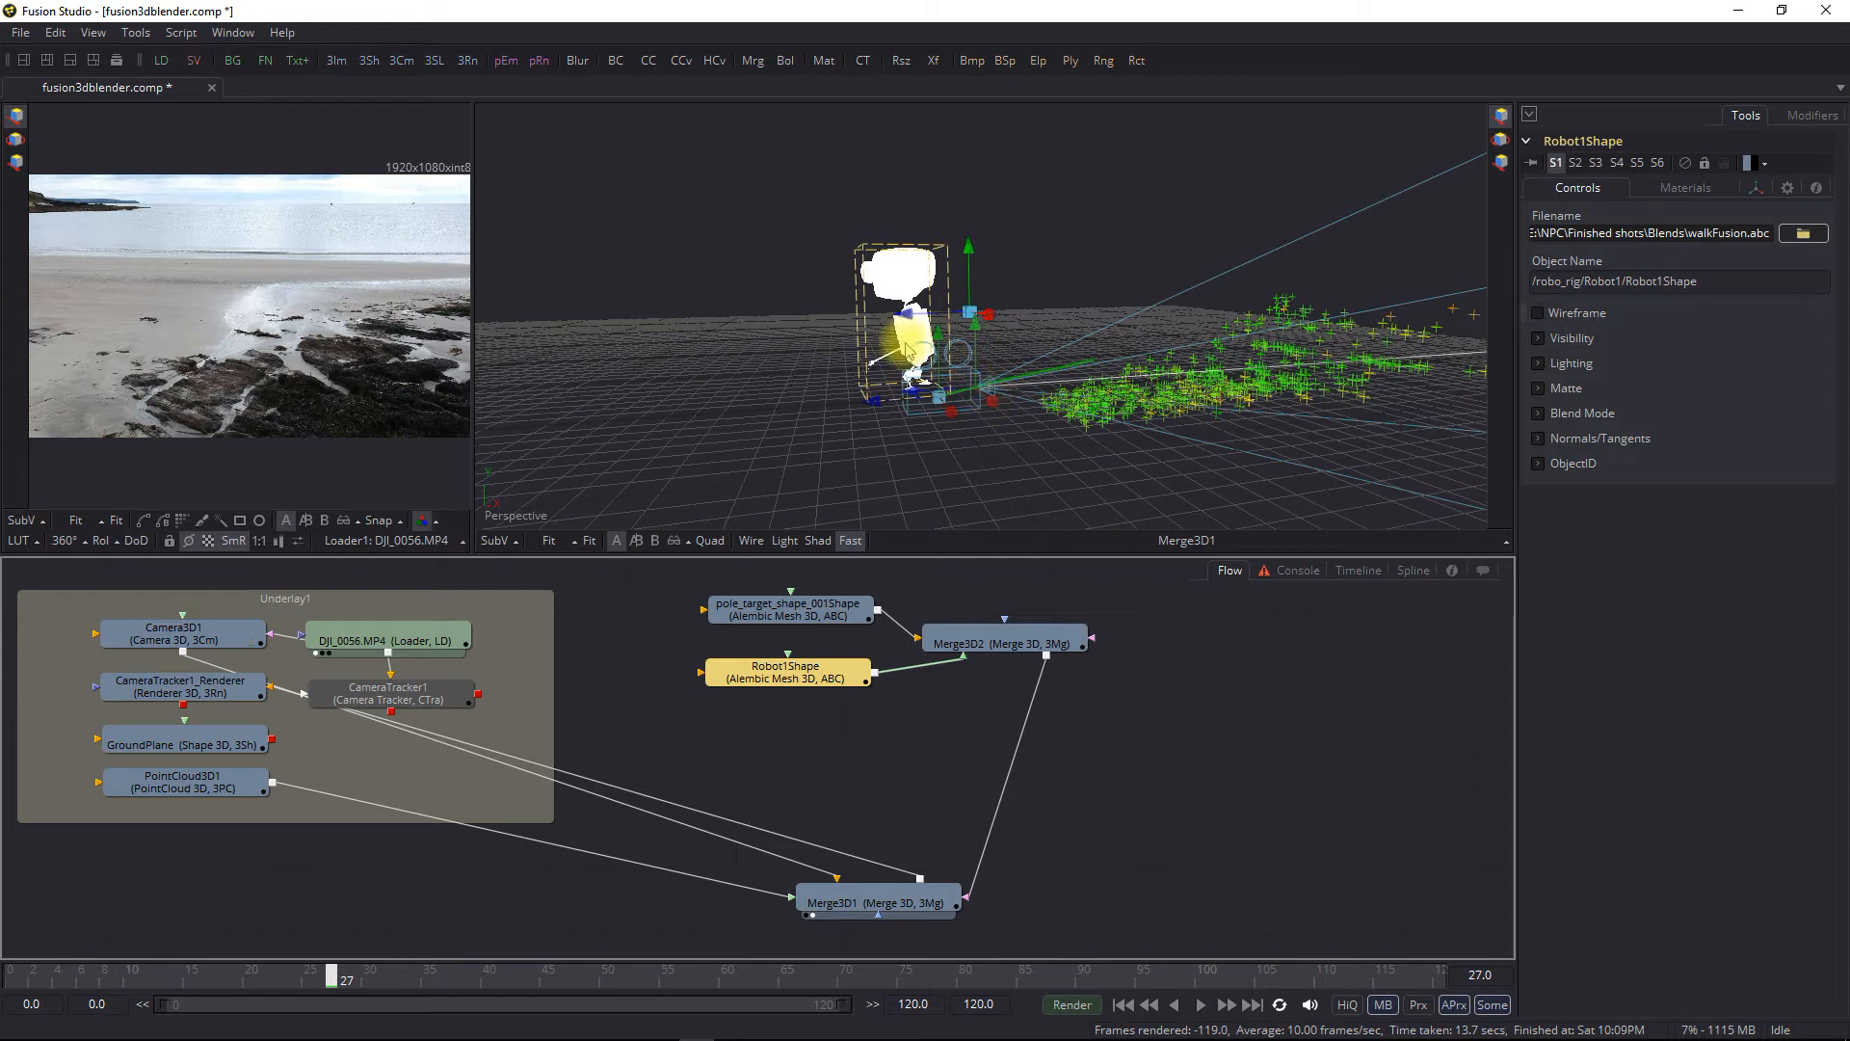
Switch the large viewer to the top view and move Robot1Shape in front of the camera into the point cloud
right_click(511, 508)
left_click(599, 605)
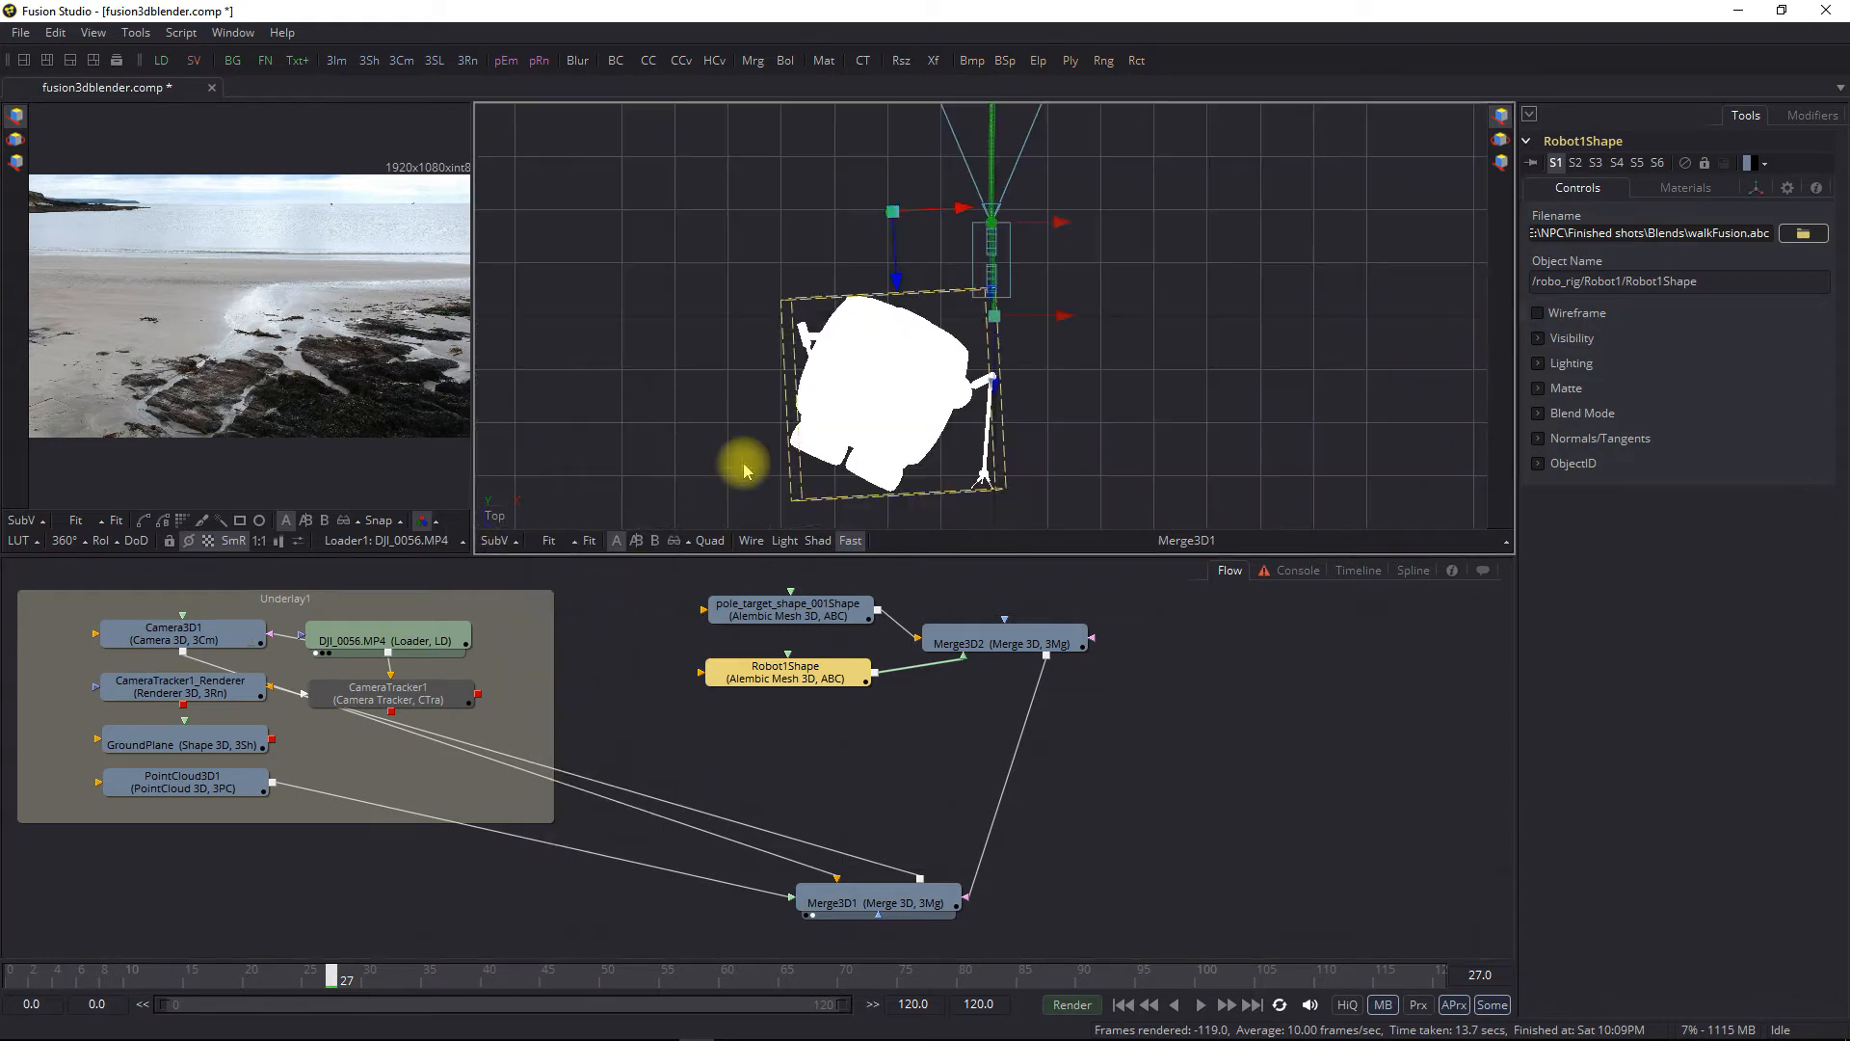
scroll(861, 395, "down", 5)
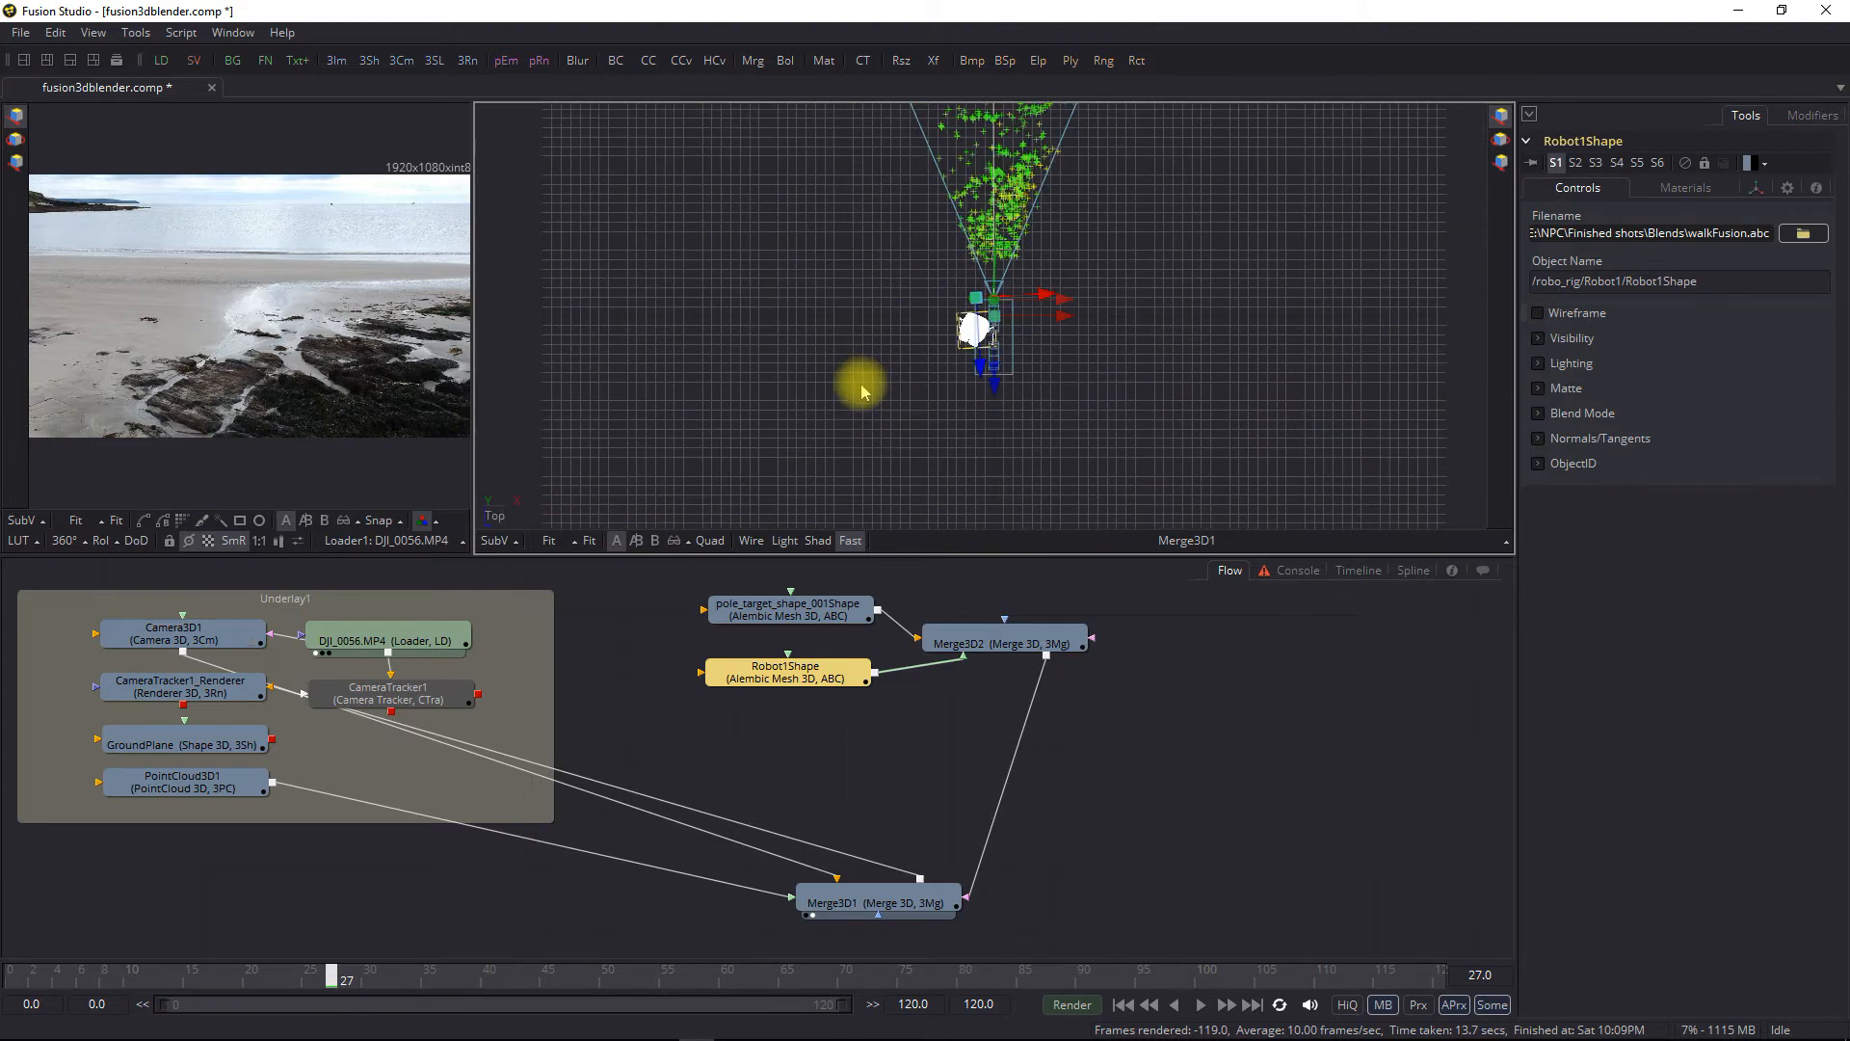
left_click_drag(771, 672, 772, 680)
left_click_drag(981, 369, 1007, 154)
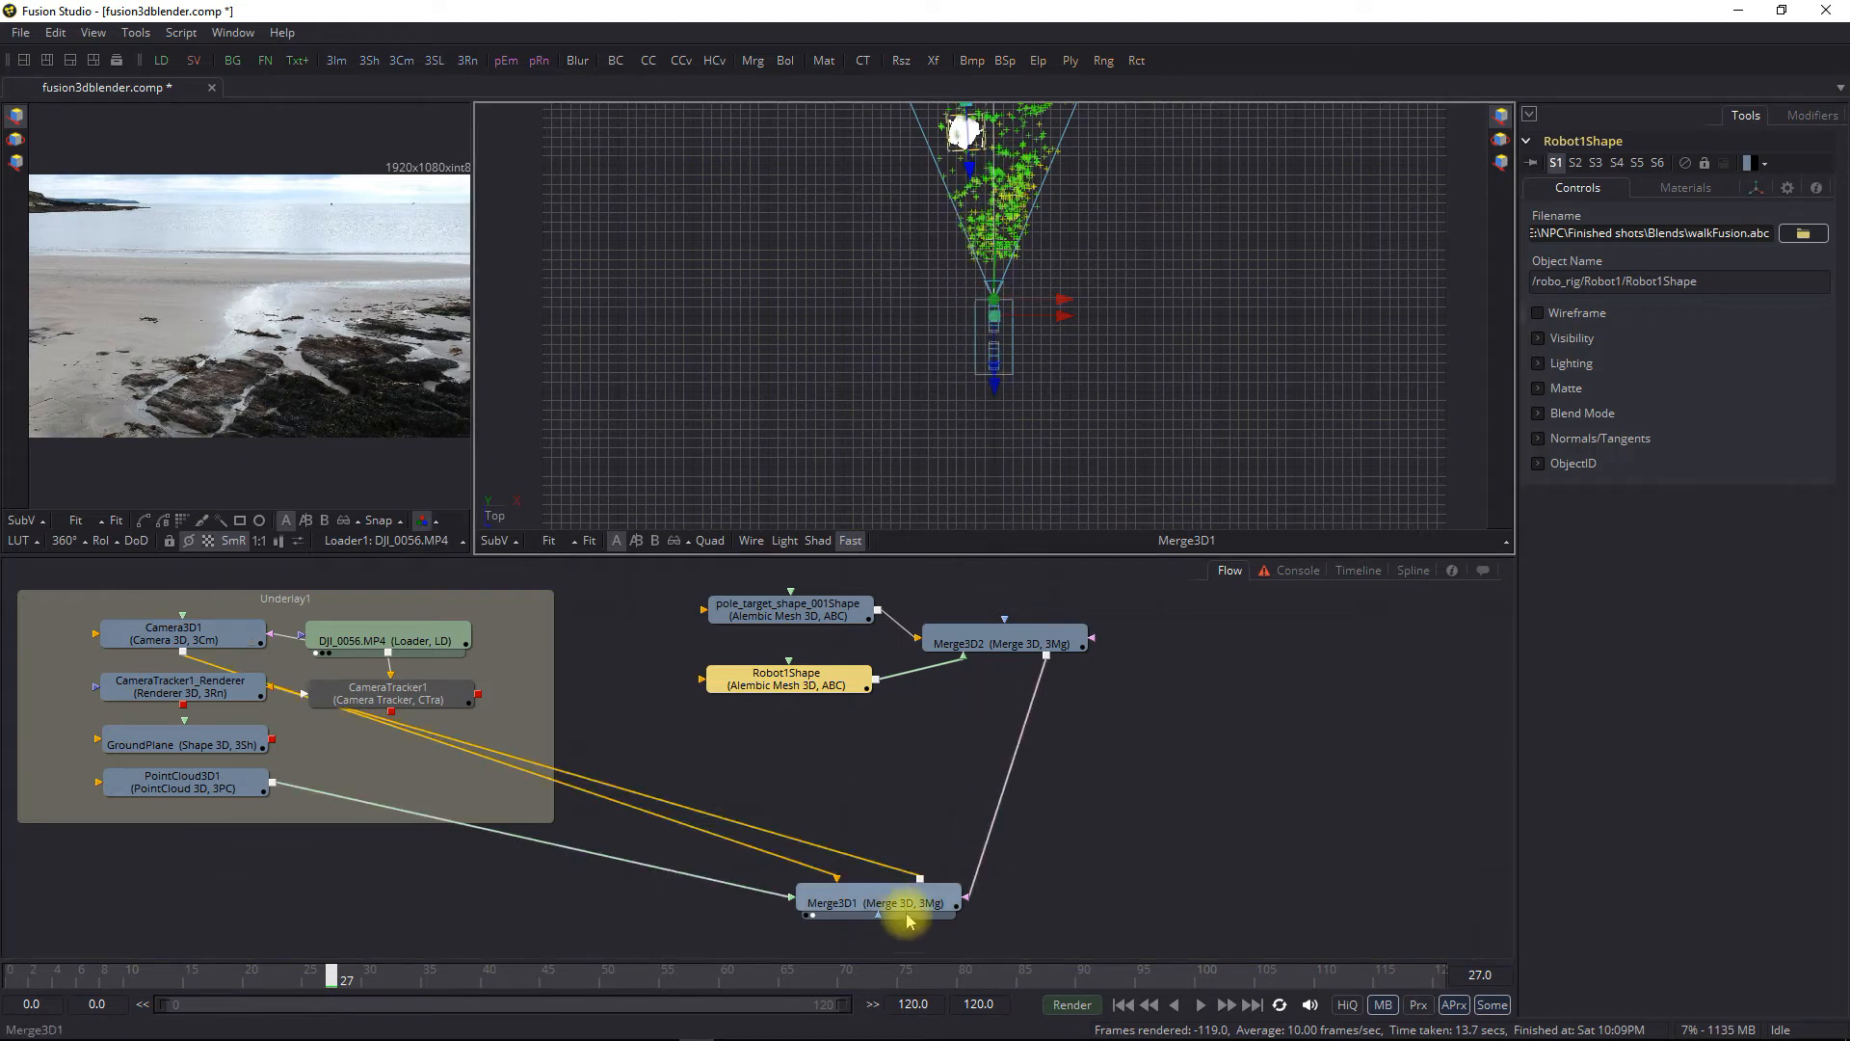
Show Merge3D1 in the small viewer and look at the scene through the tracked camera
left_click_drag(898, 906, 363, 384)
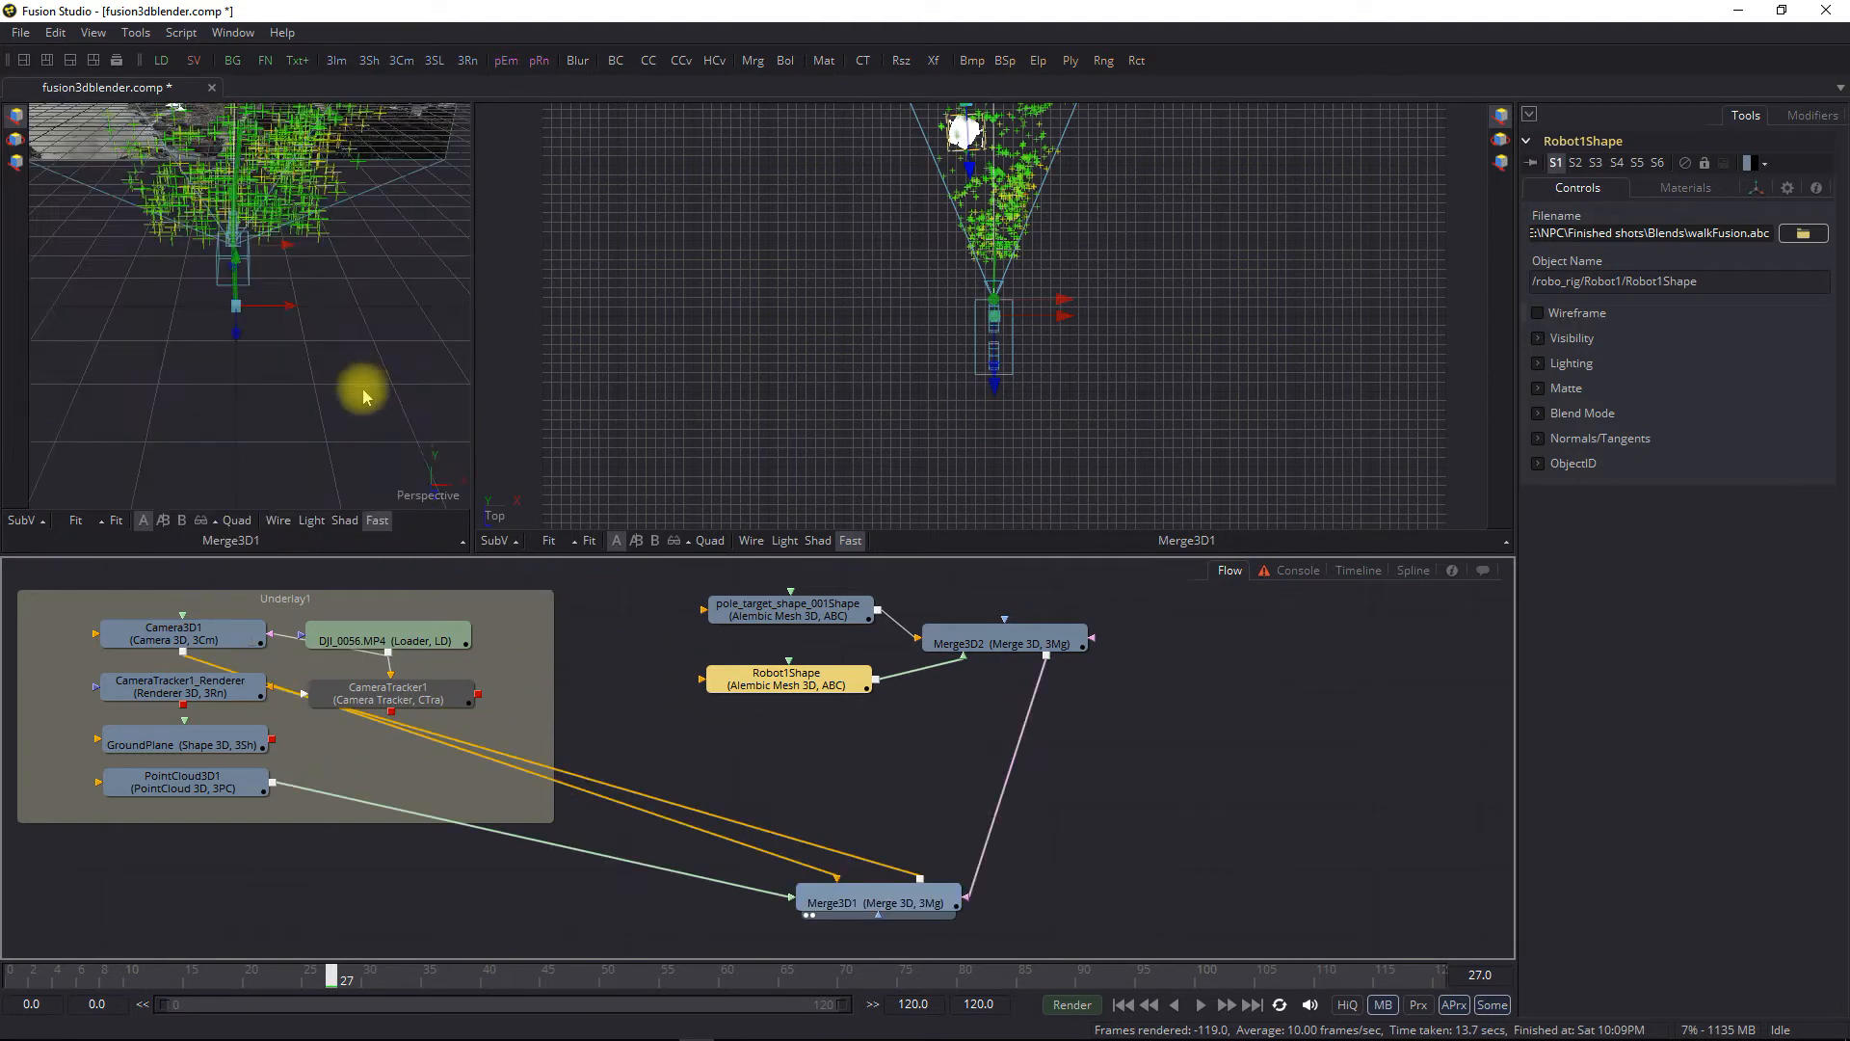
right_click(430, 492)
left_click(472, 498)
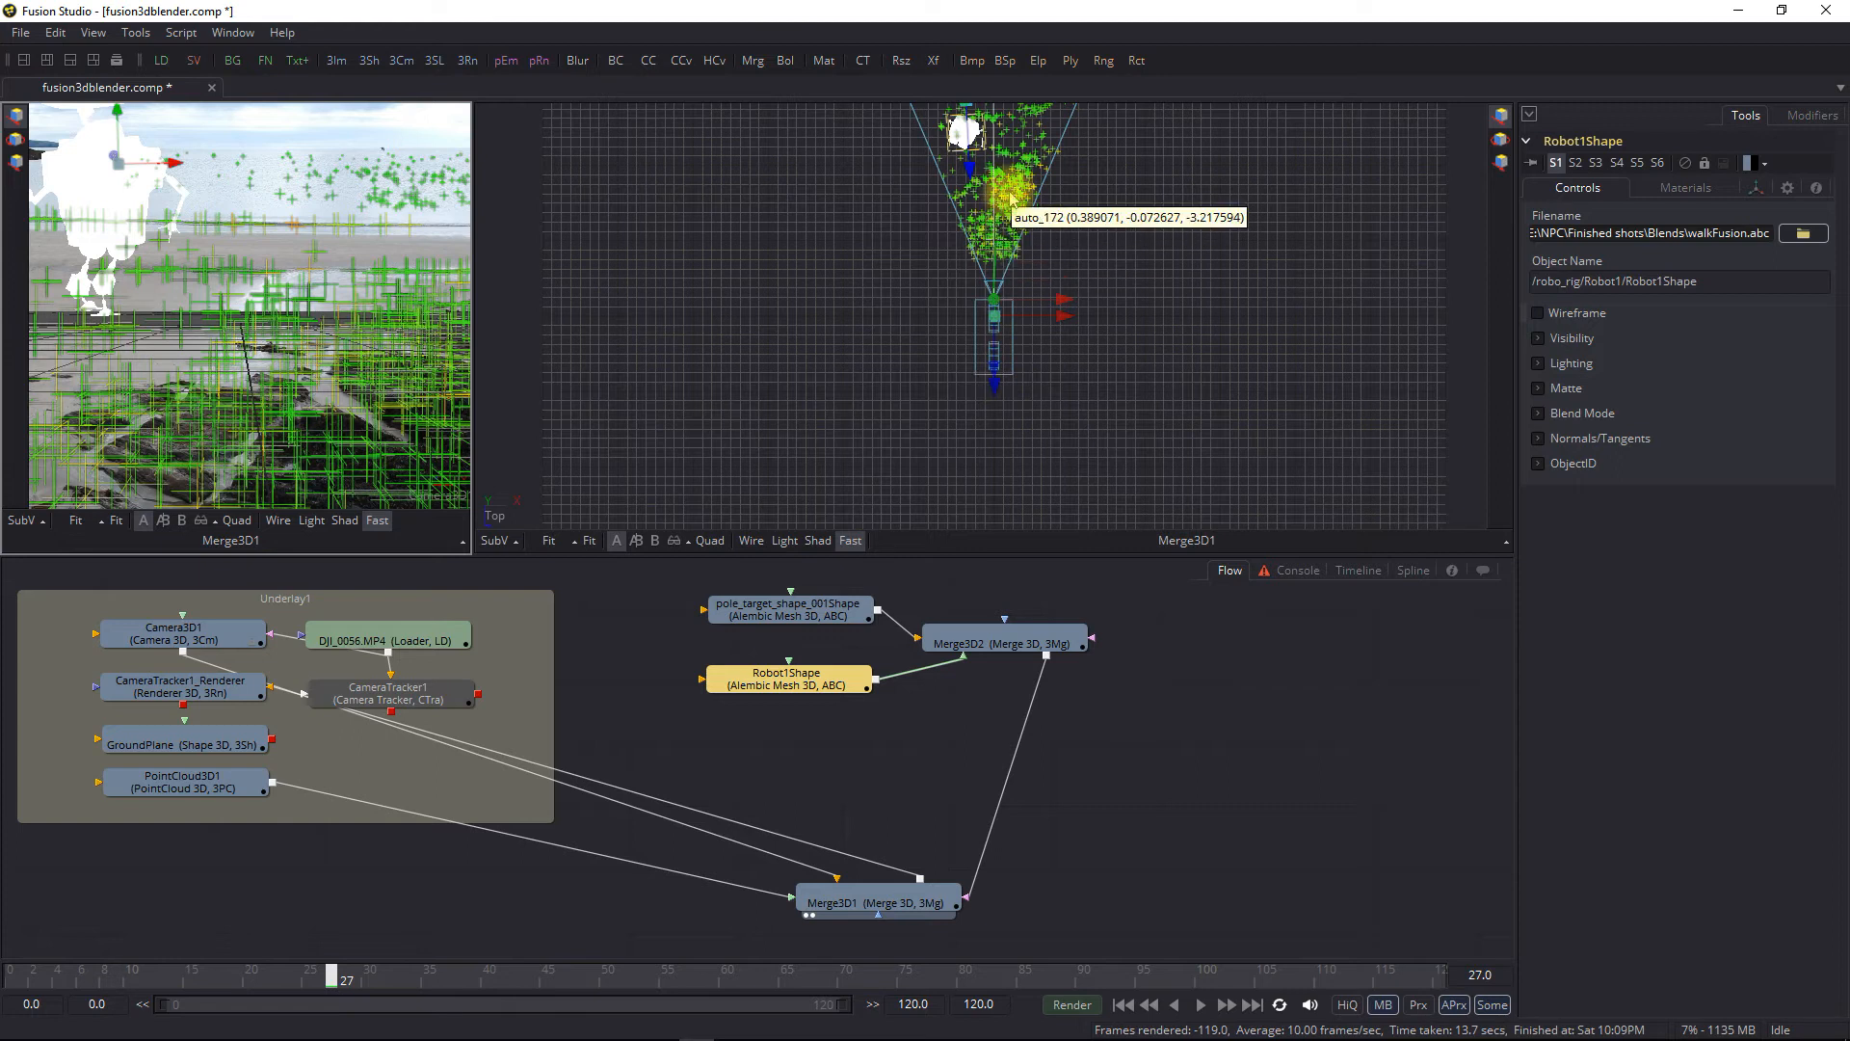
Move the robot farther from the camera and nearer the frame's centre, to about X -0.35 and Z -7.45
scroll(1010, 196, "down", 2)
left_click_drag(1026, 234, 1045, 358)
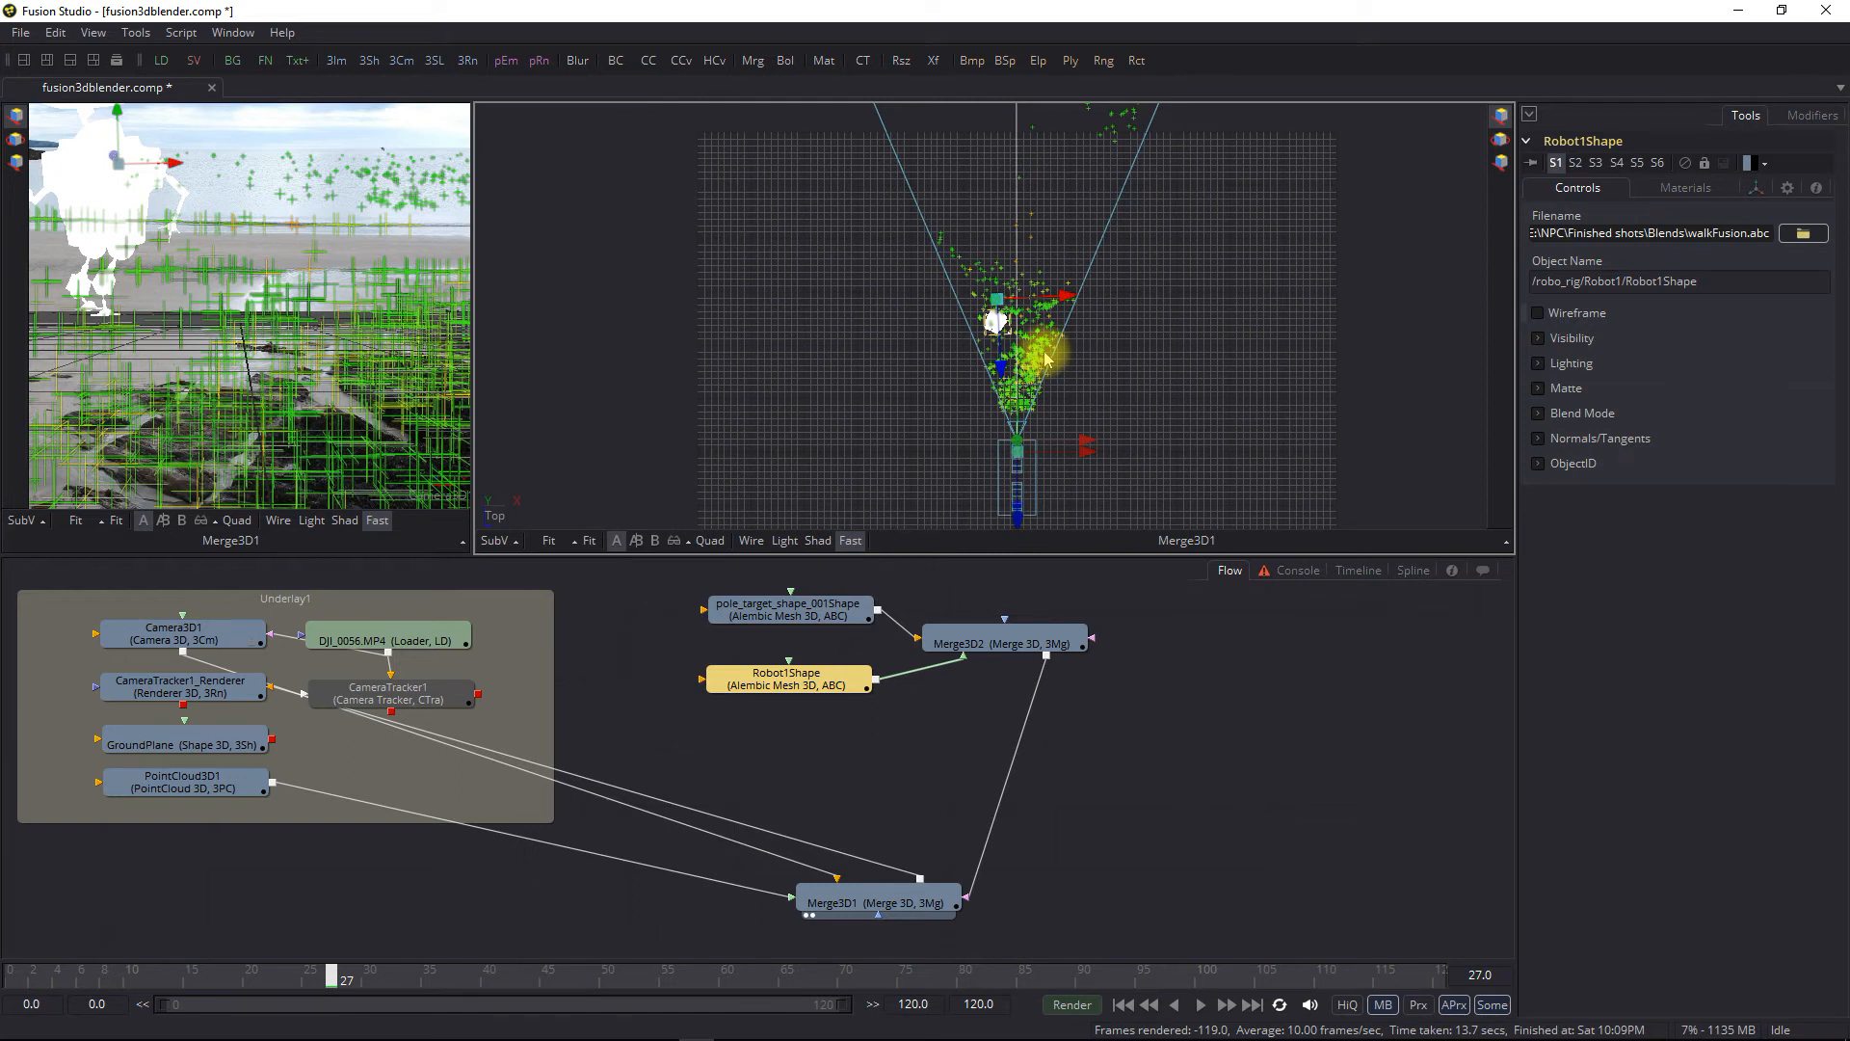
scroll(1045, 353, "up", 2)
scroll(1045, 353, "down", 2)
scroll(1040, 357, "up", 4)
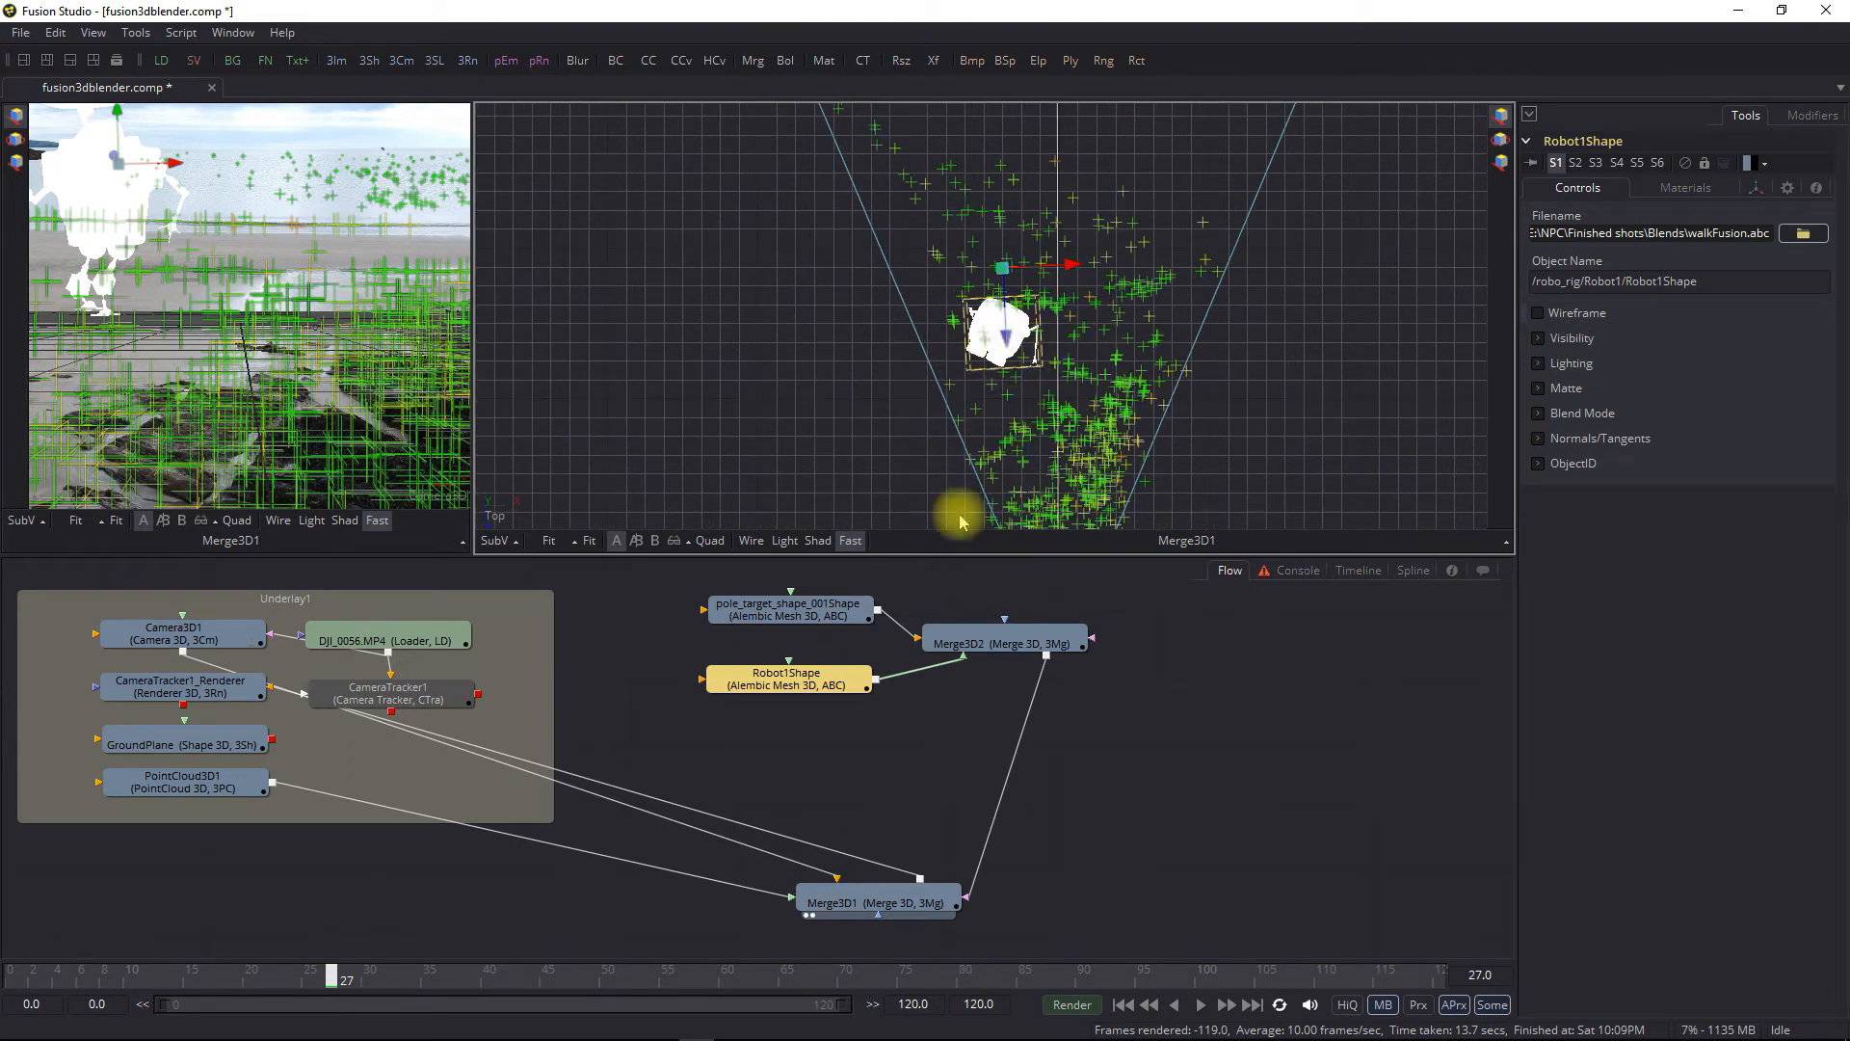
left_click_drag(1007, 333, 1001, 206)
mouse_move(1087, 145)
left_mouse_down()
mouse_move(1157, 141)
mouse_move(1107, 136)
left_mouse_up()
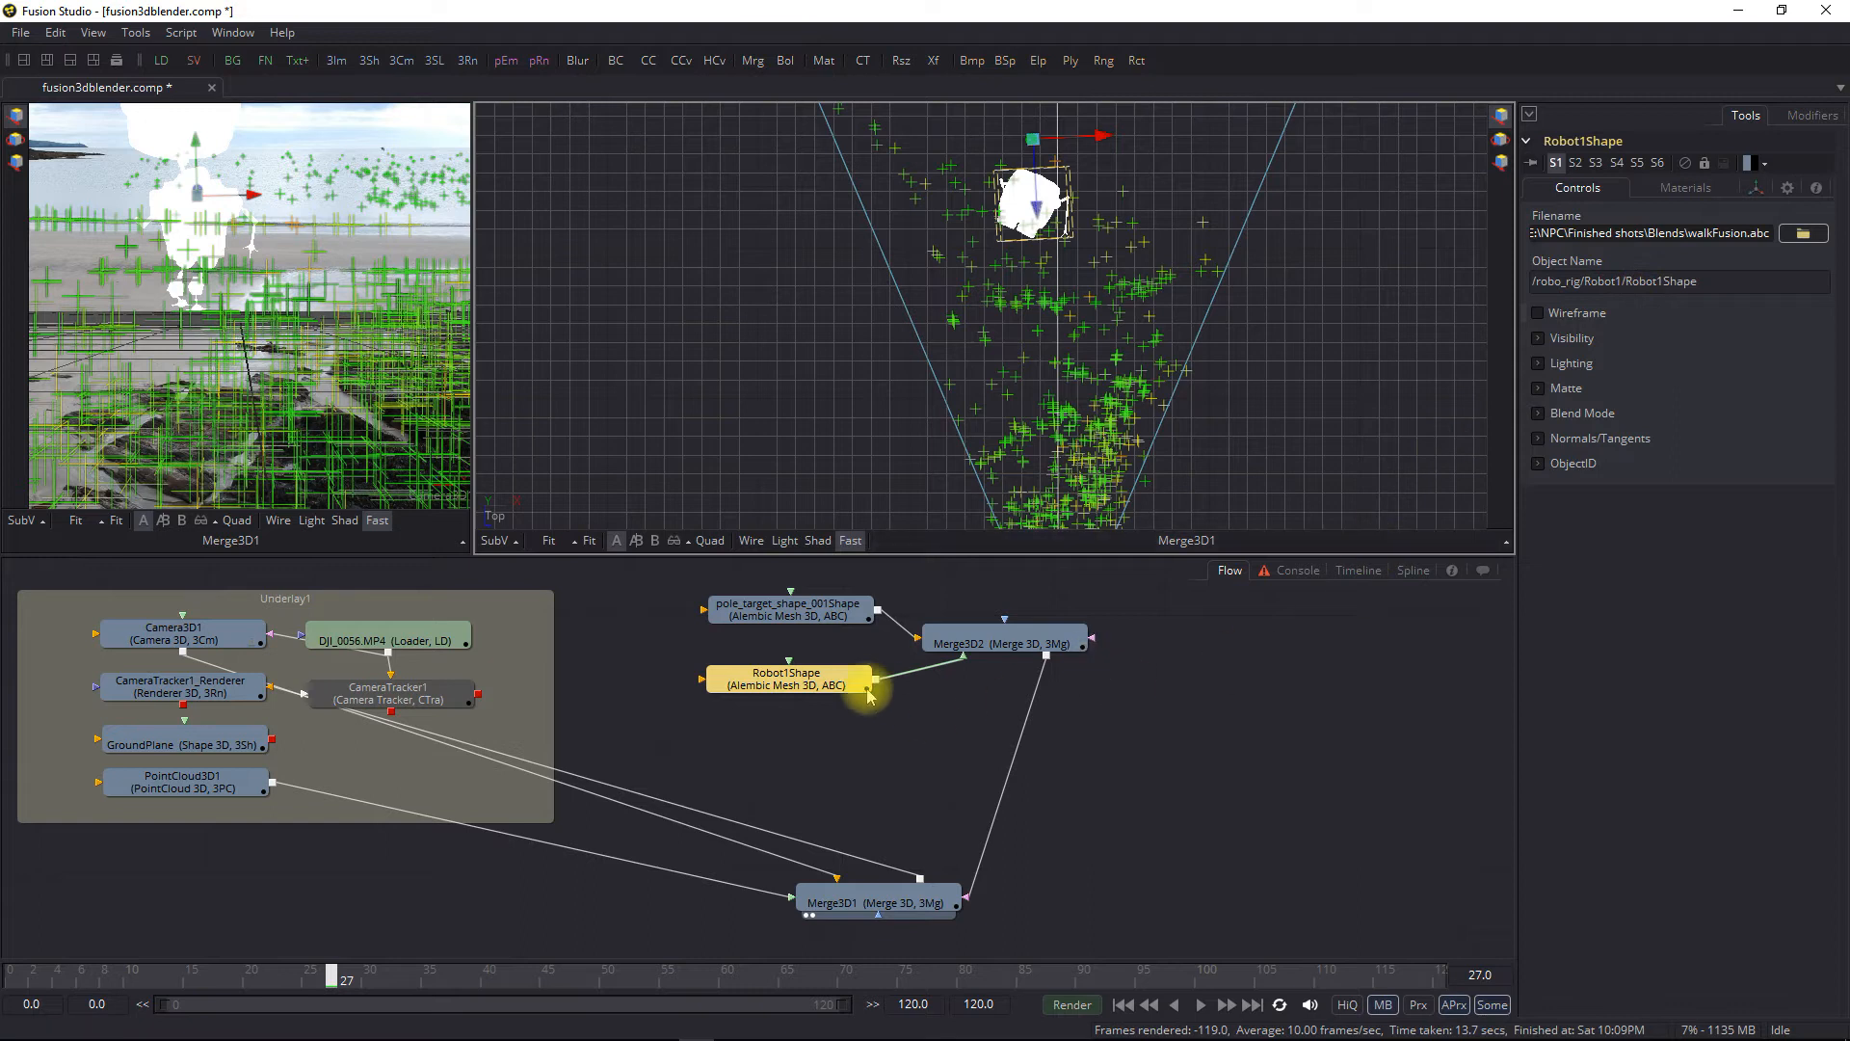
Reset Robot1Shape's scale to 1.0 and move it closer to the camera in the top view, to about Z -6.72
left_click_drag(858, 686, 864, 703)
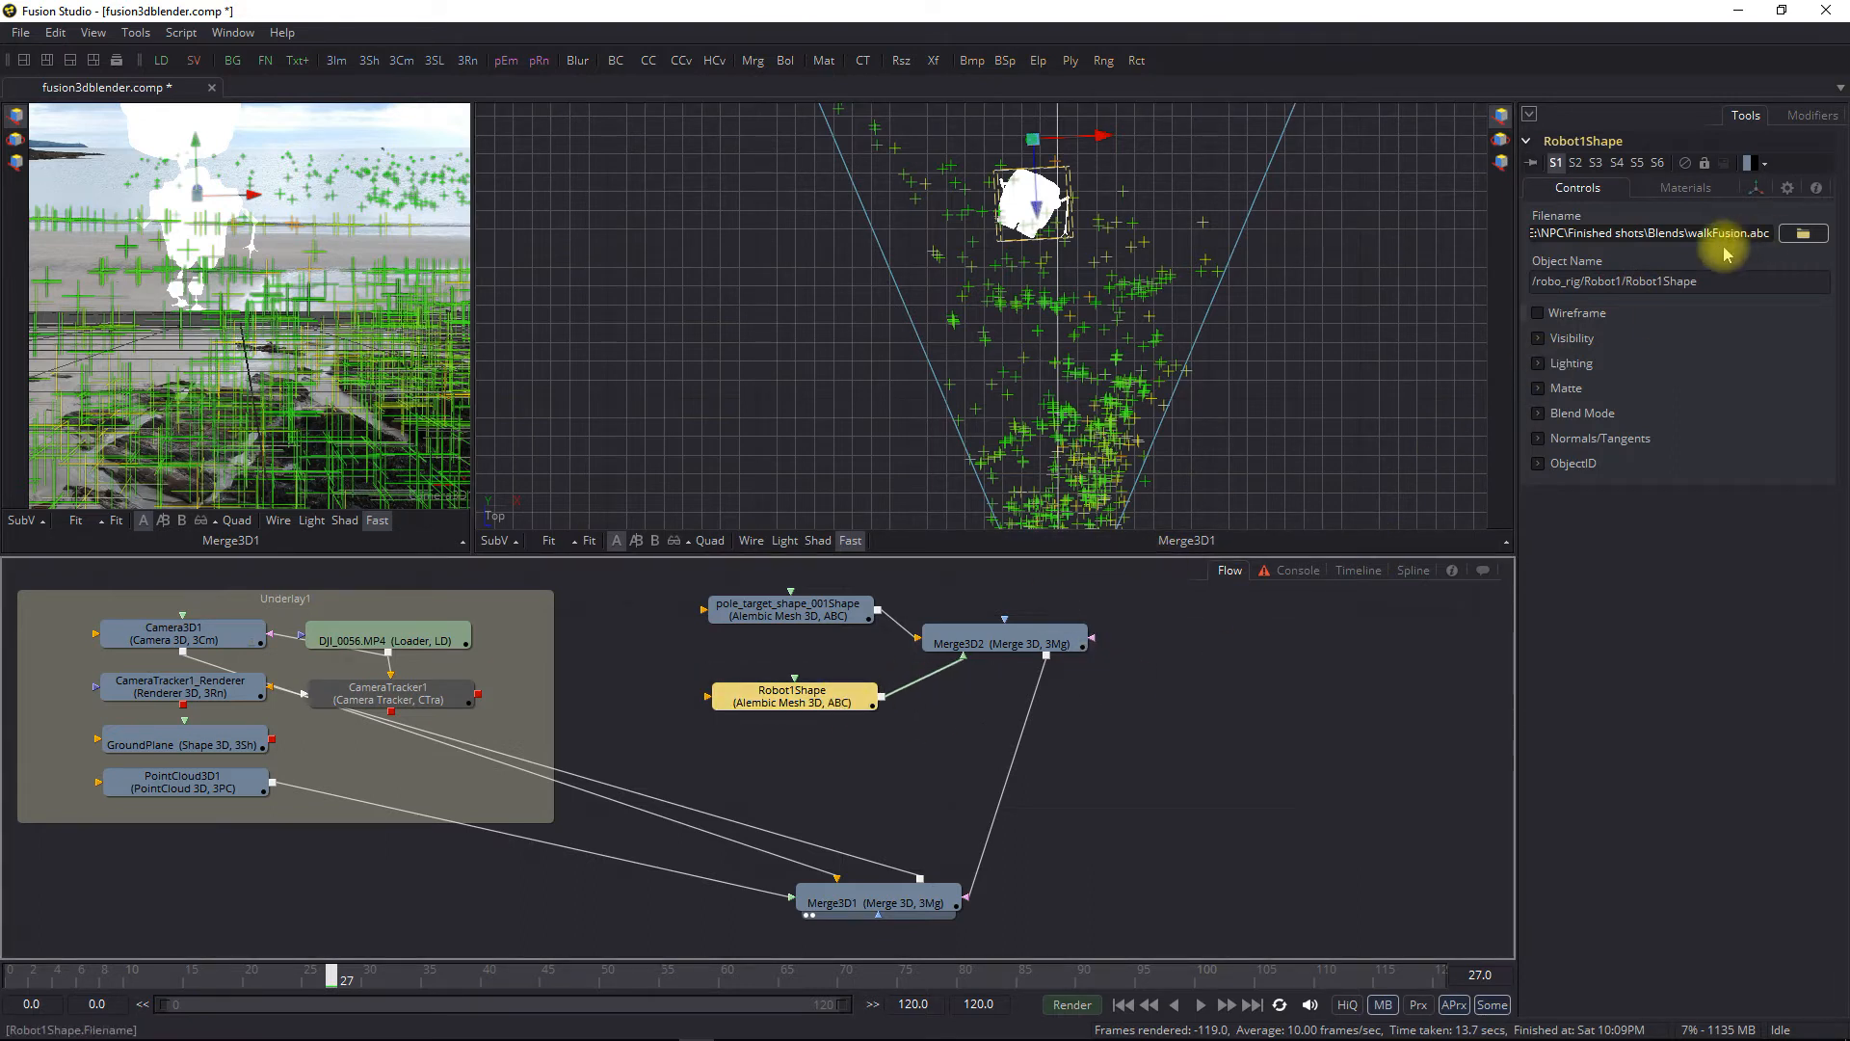
left_click(1755, 187)
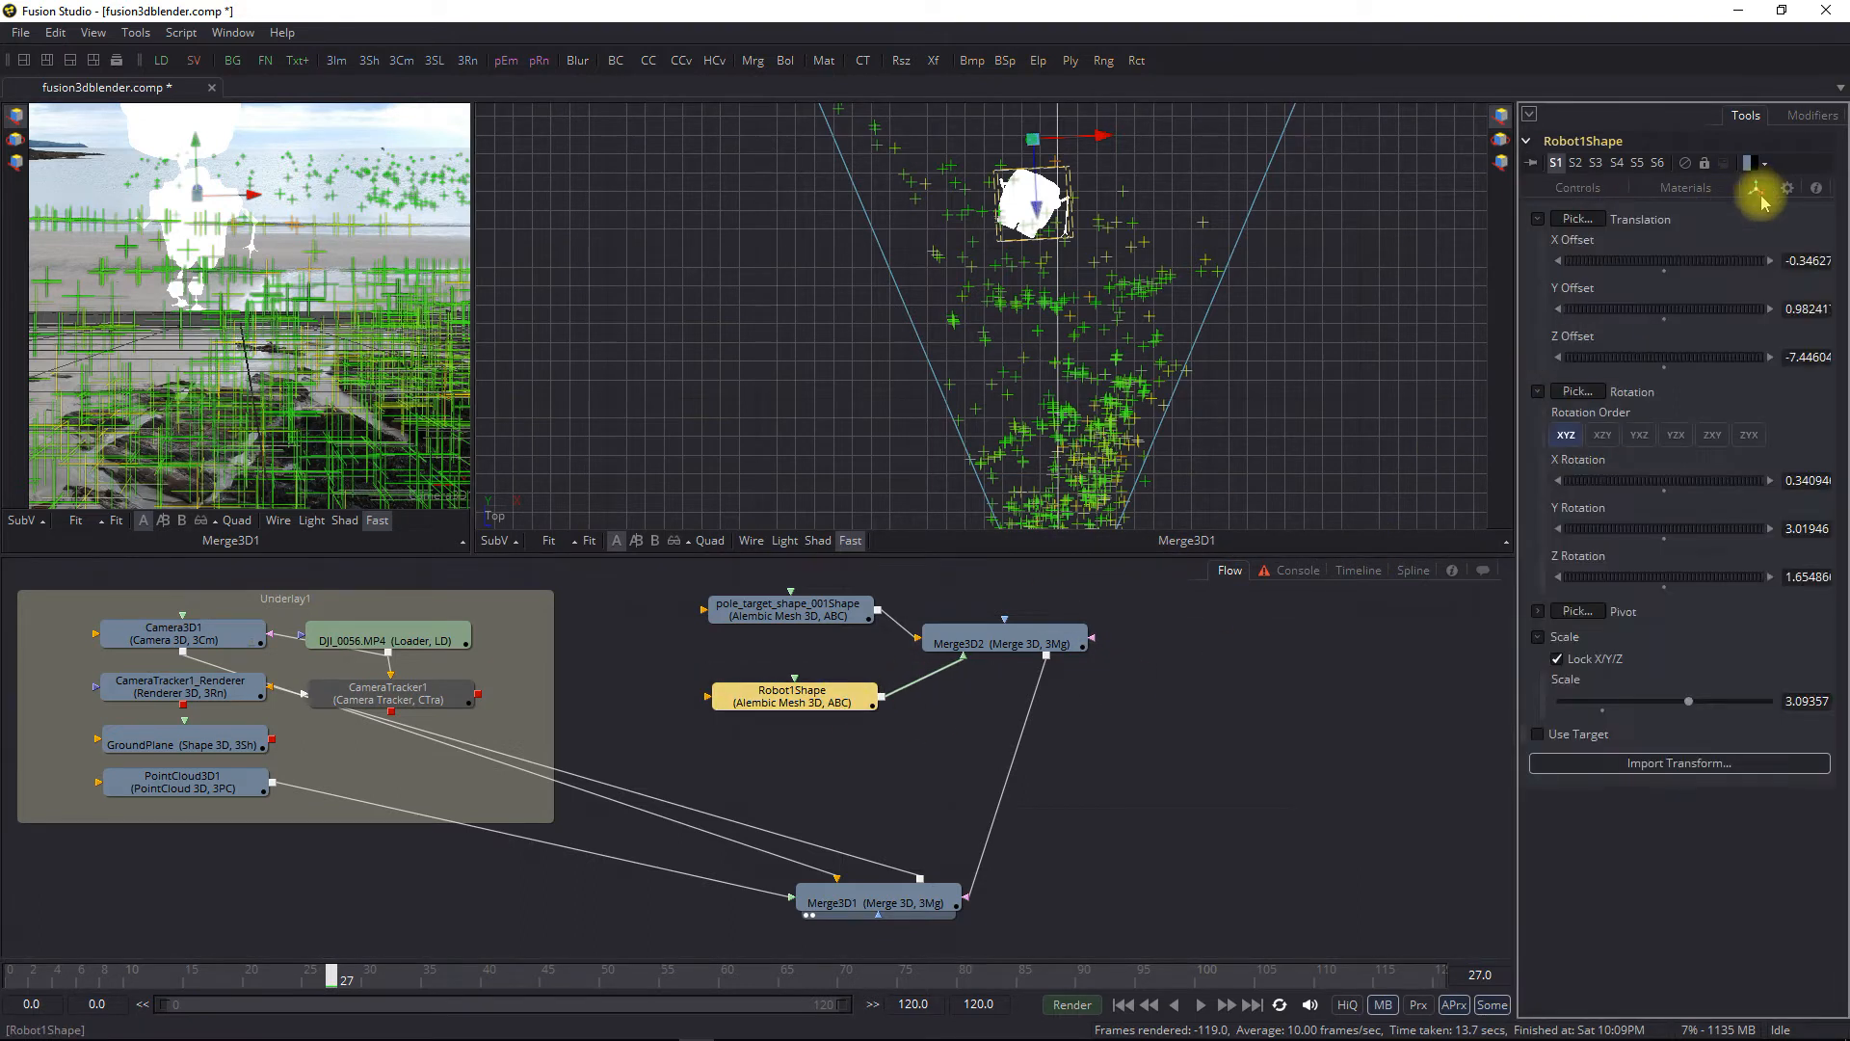
left_click(1686, 703)
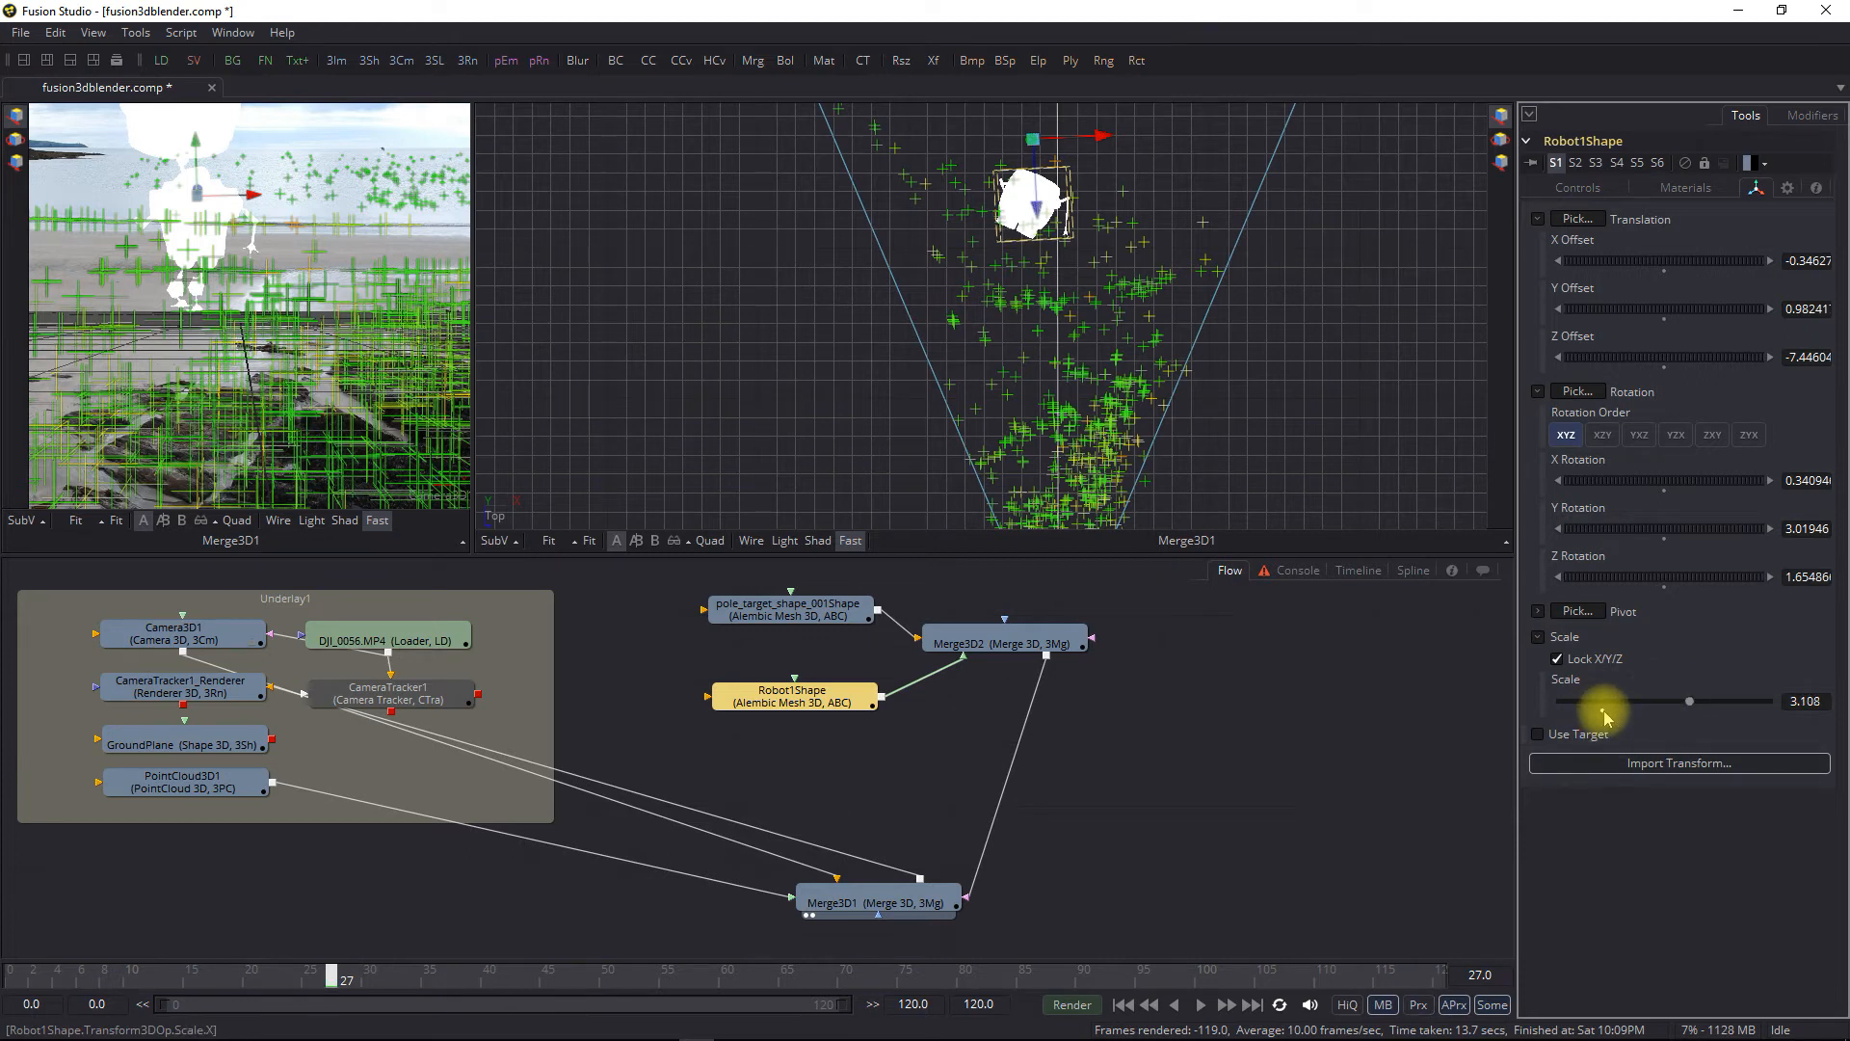
double_click(1606, 713)
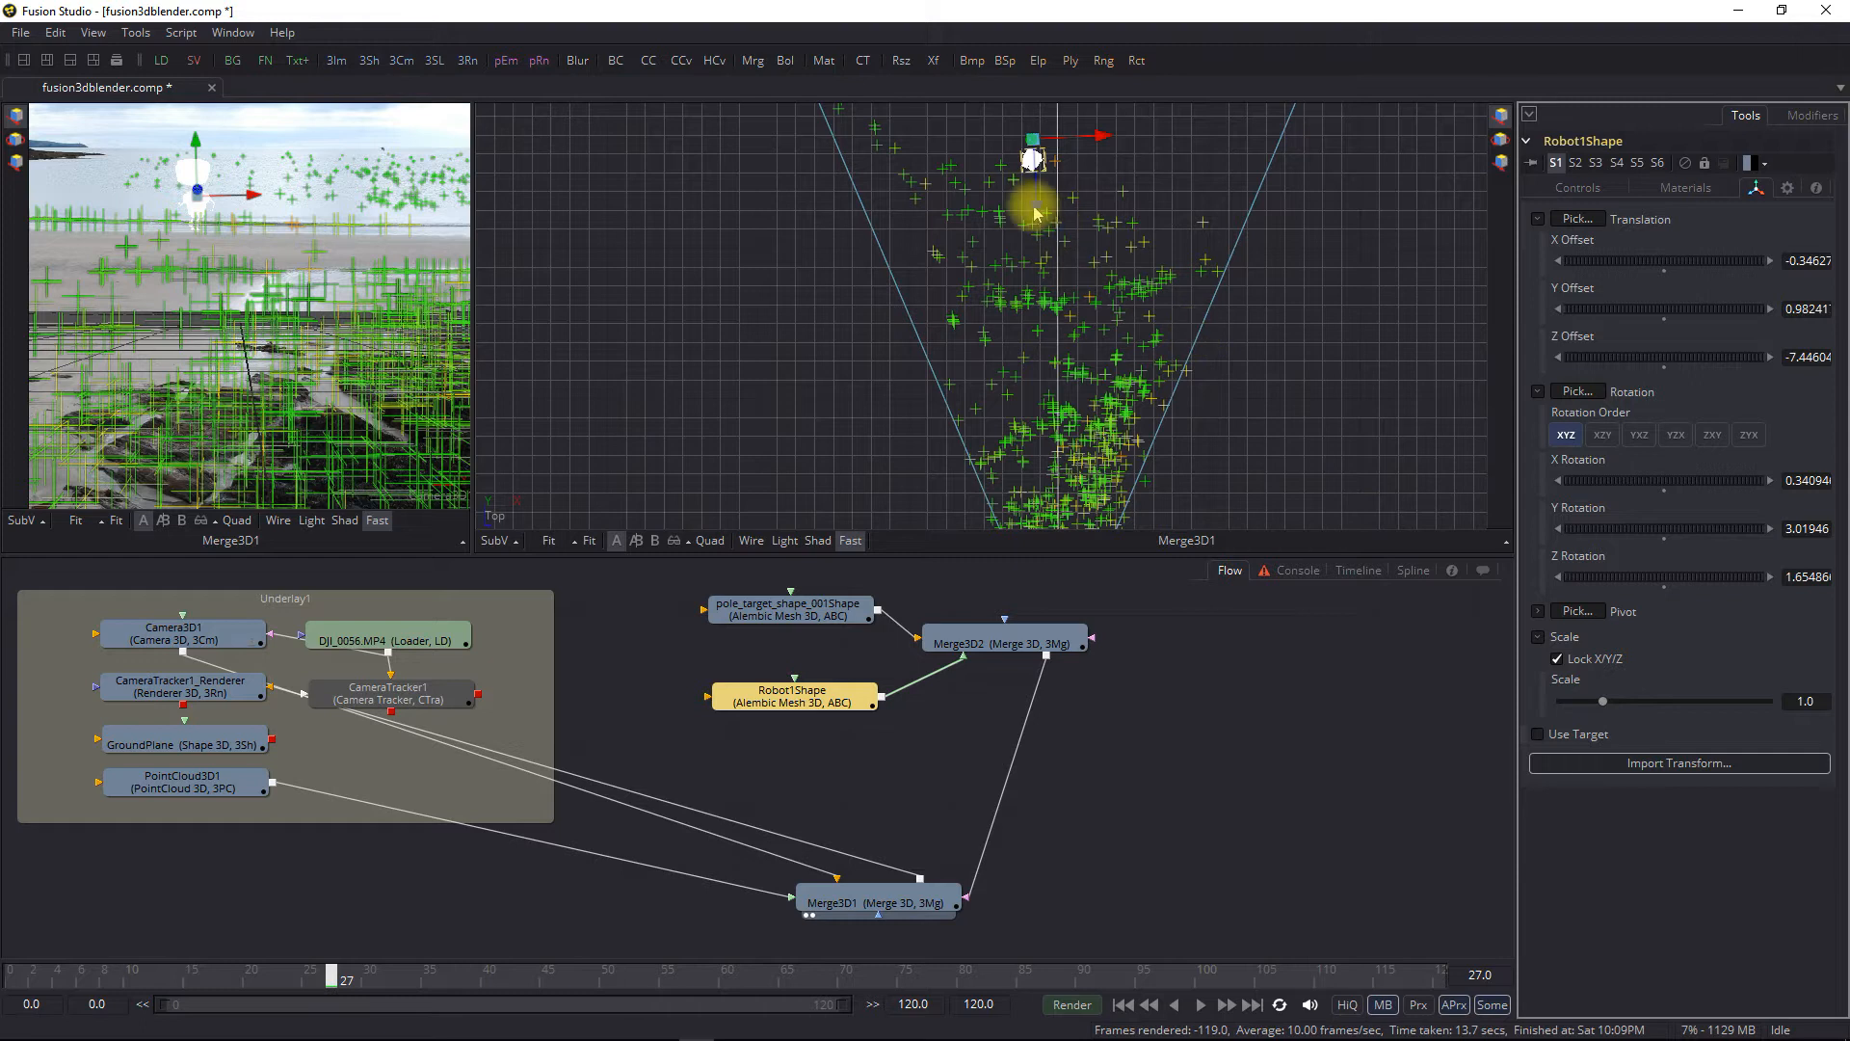
left_click_drag(1034, 216, 1040, 288)
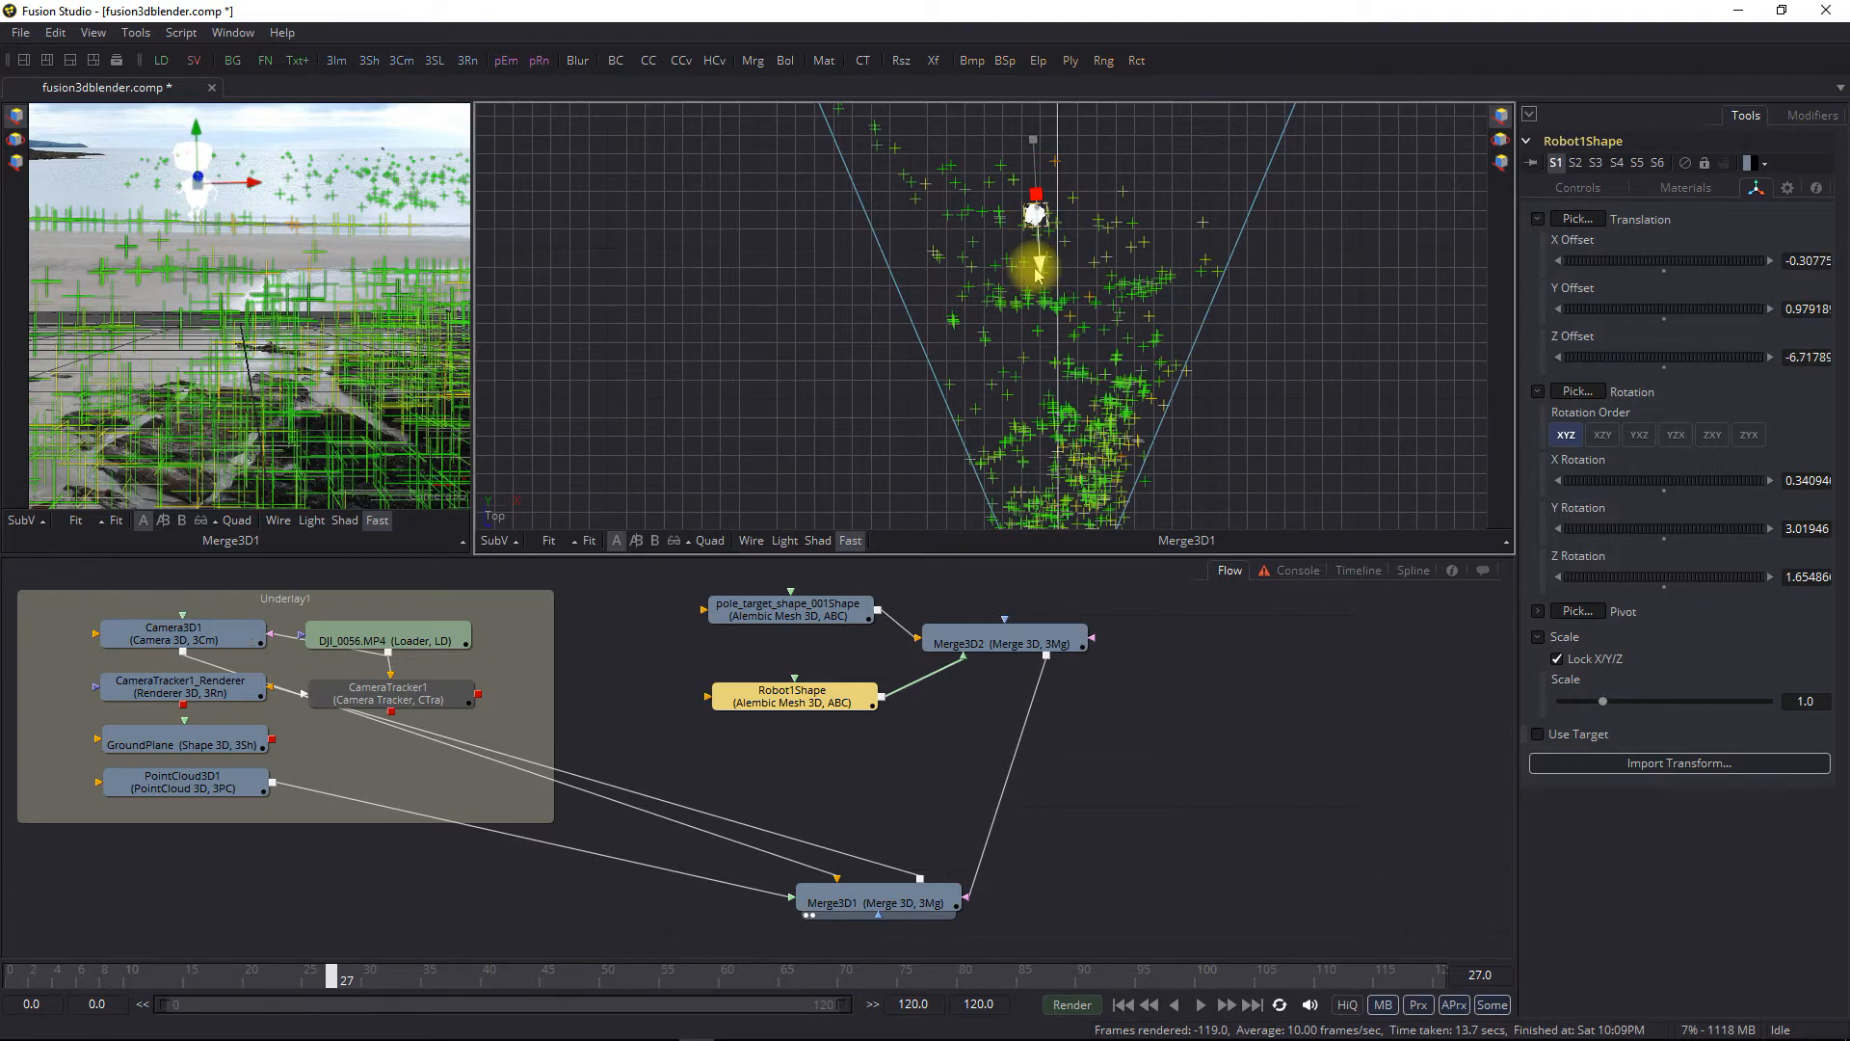
Switch the large viewer to the left view and lower Robot1Shape toward the point cloud, to about Y 0.95
right_click(494, 520)
left_click(575, 636)
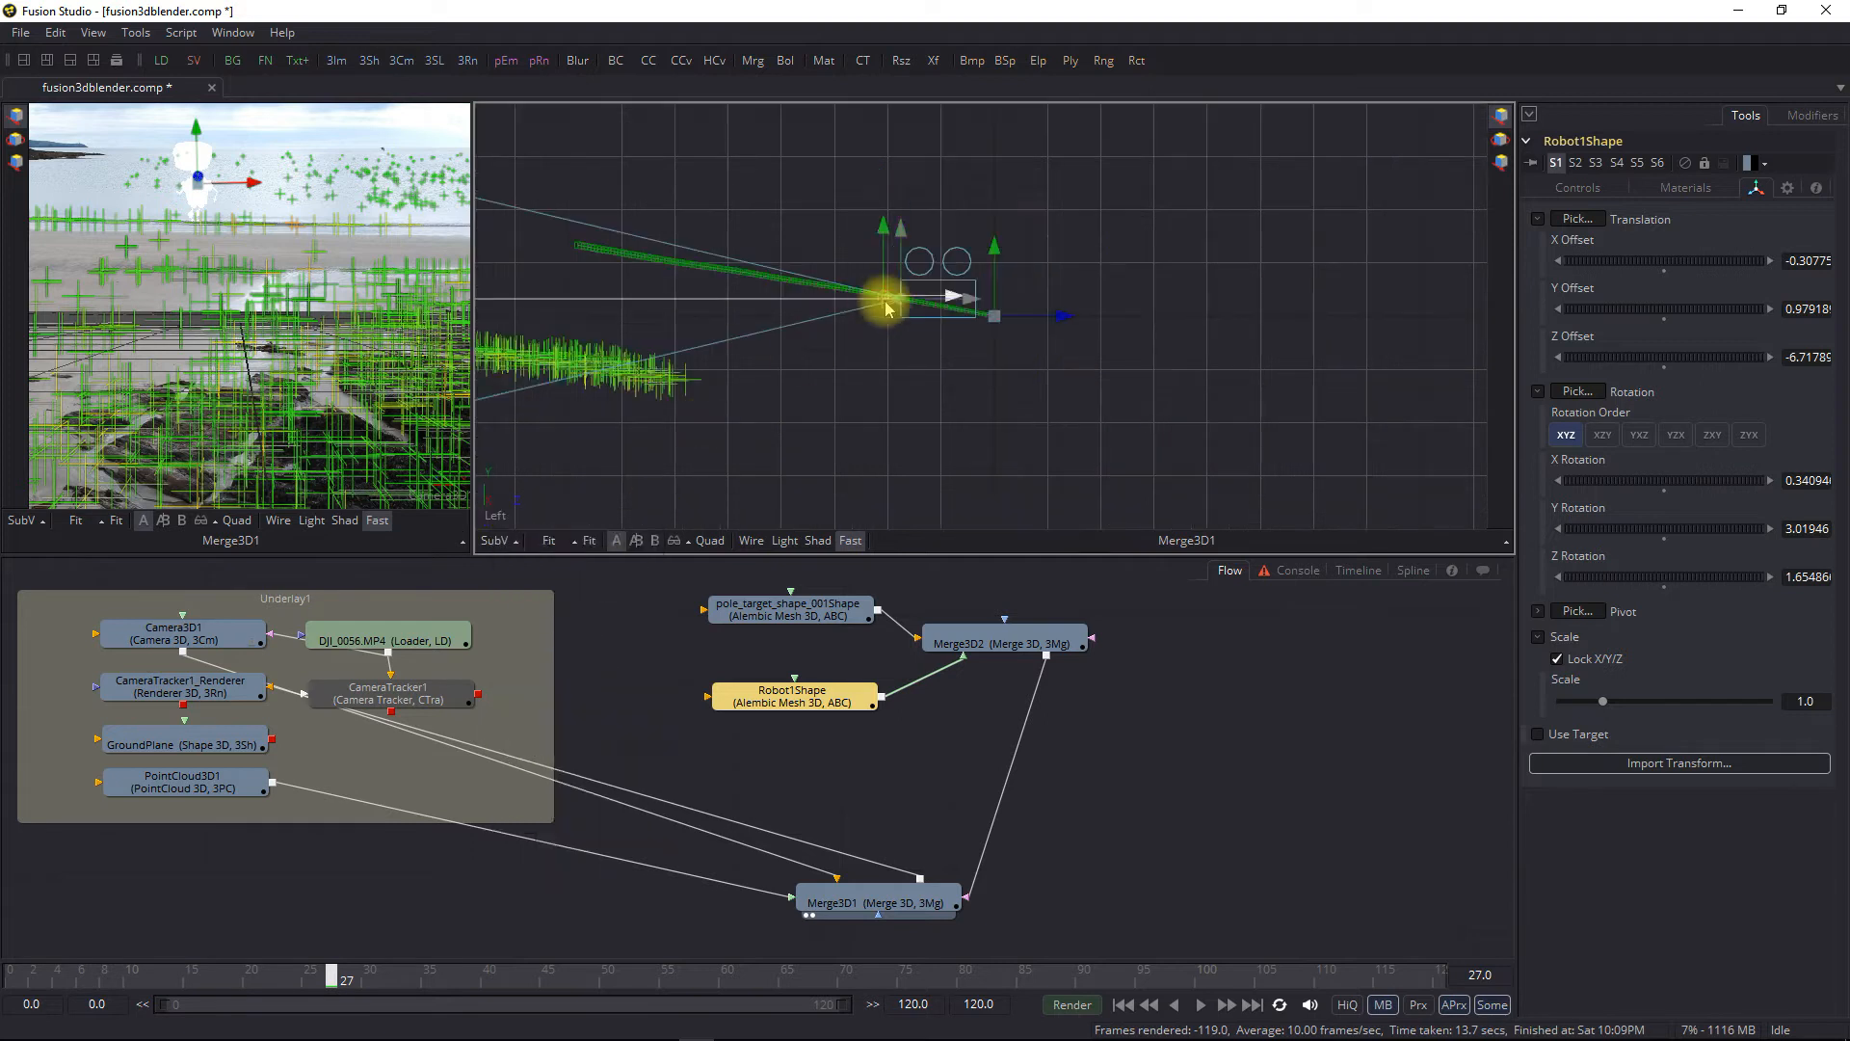
scroll(875, 345, "down", 4)
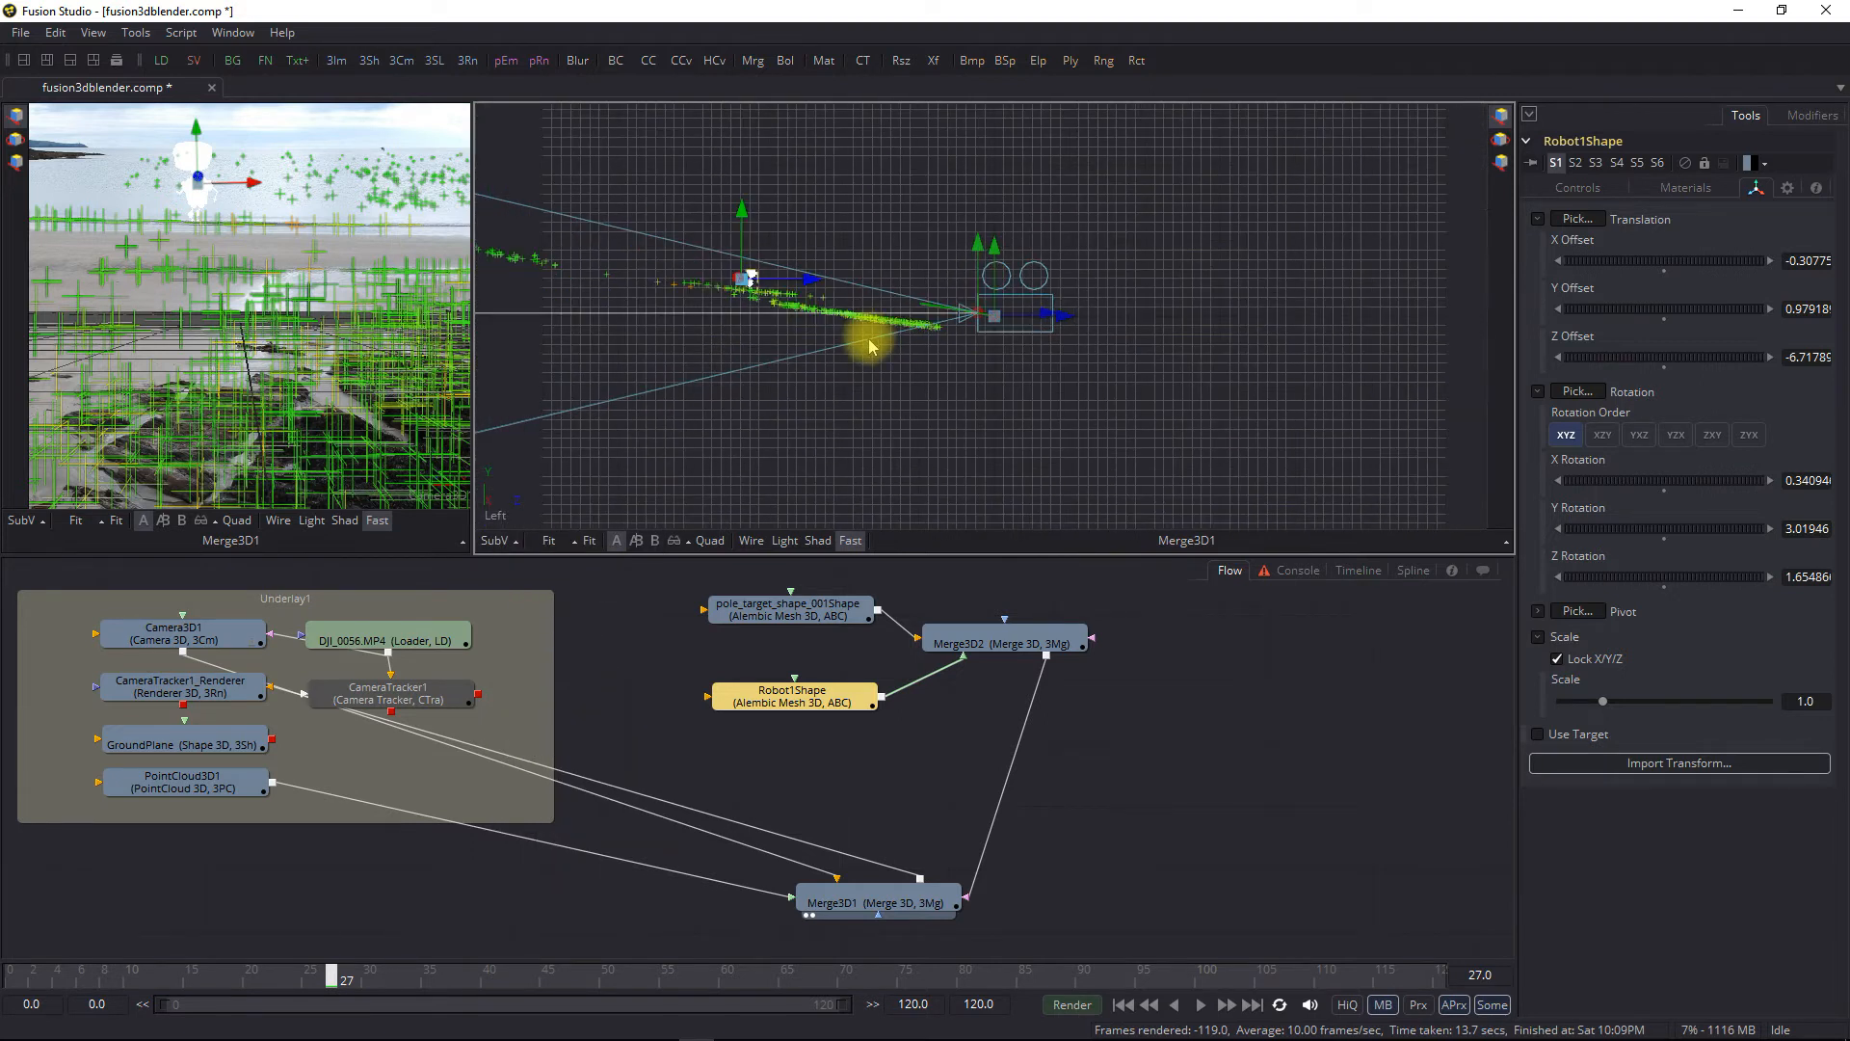
scroll(862, 347, "up", 2)
scroll(836, 412, "up", 3)
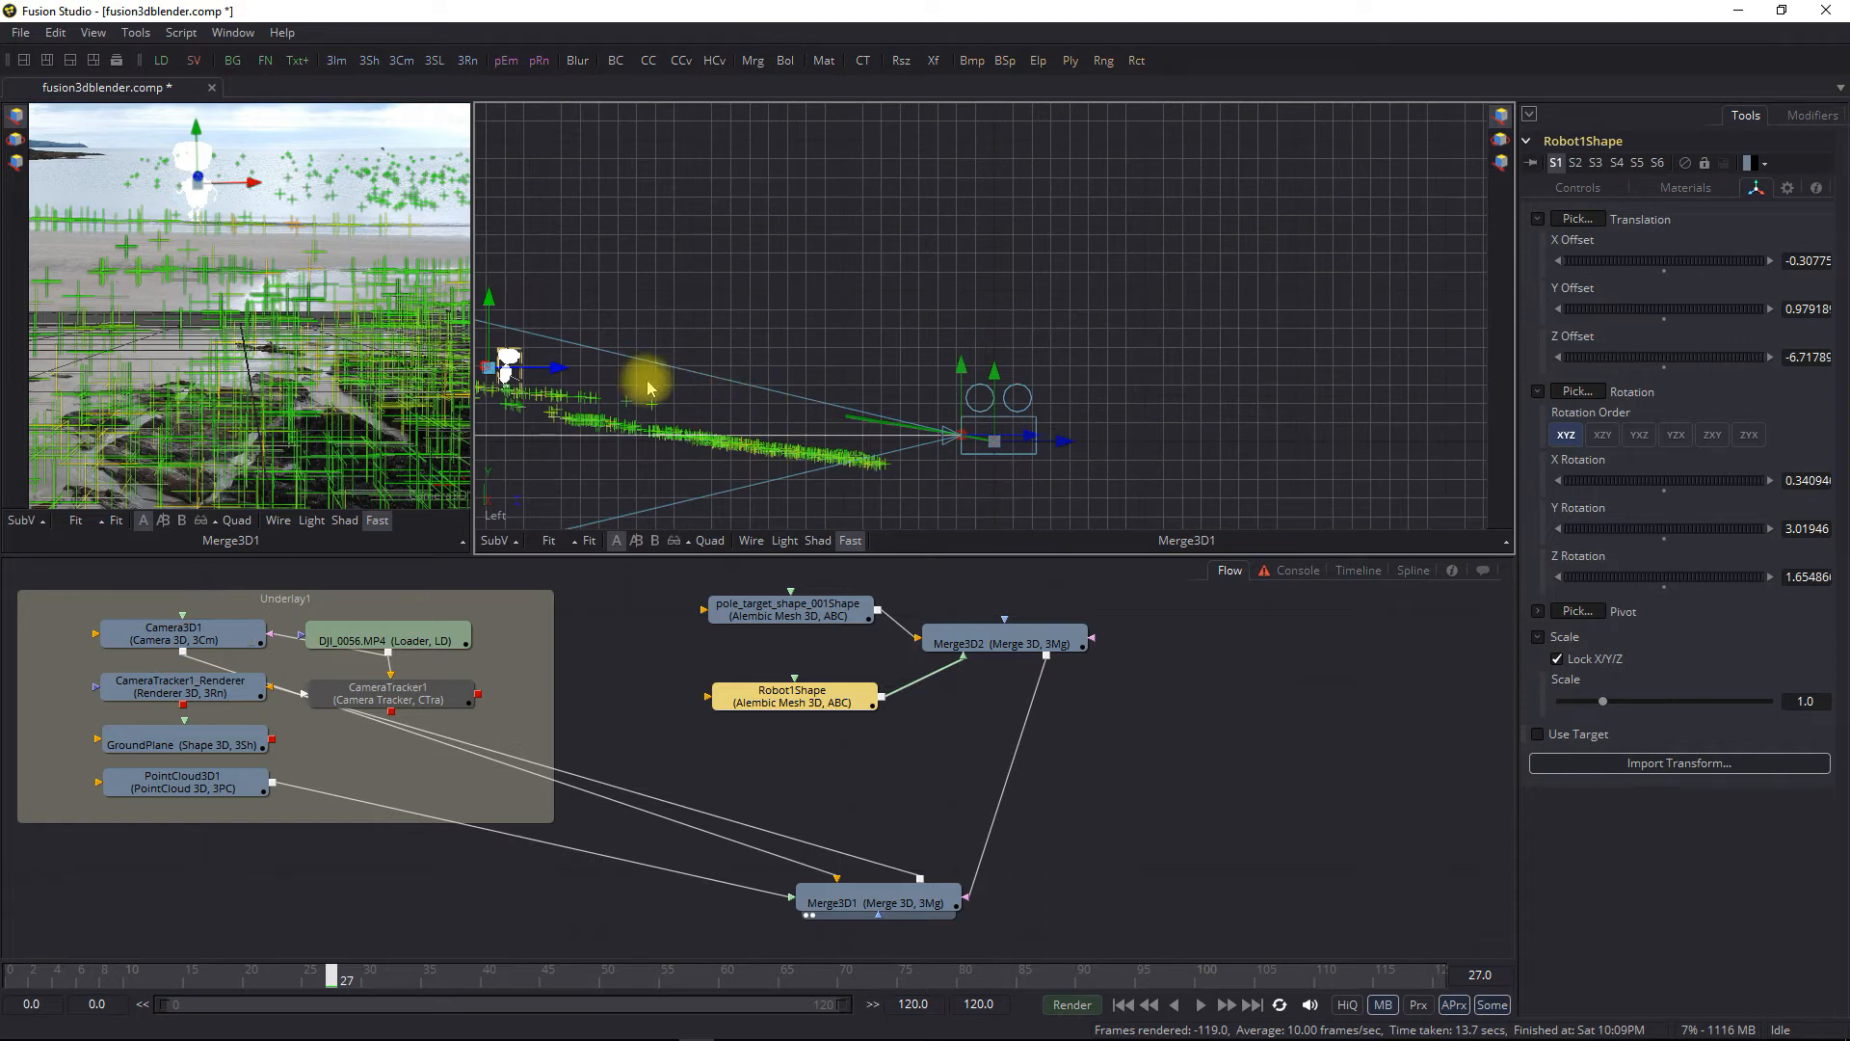
left_click_drag(655, 381, 1053, 320)
scroll(911, 369, "up", 2)
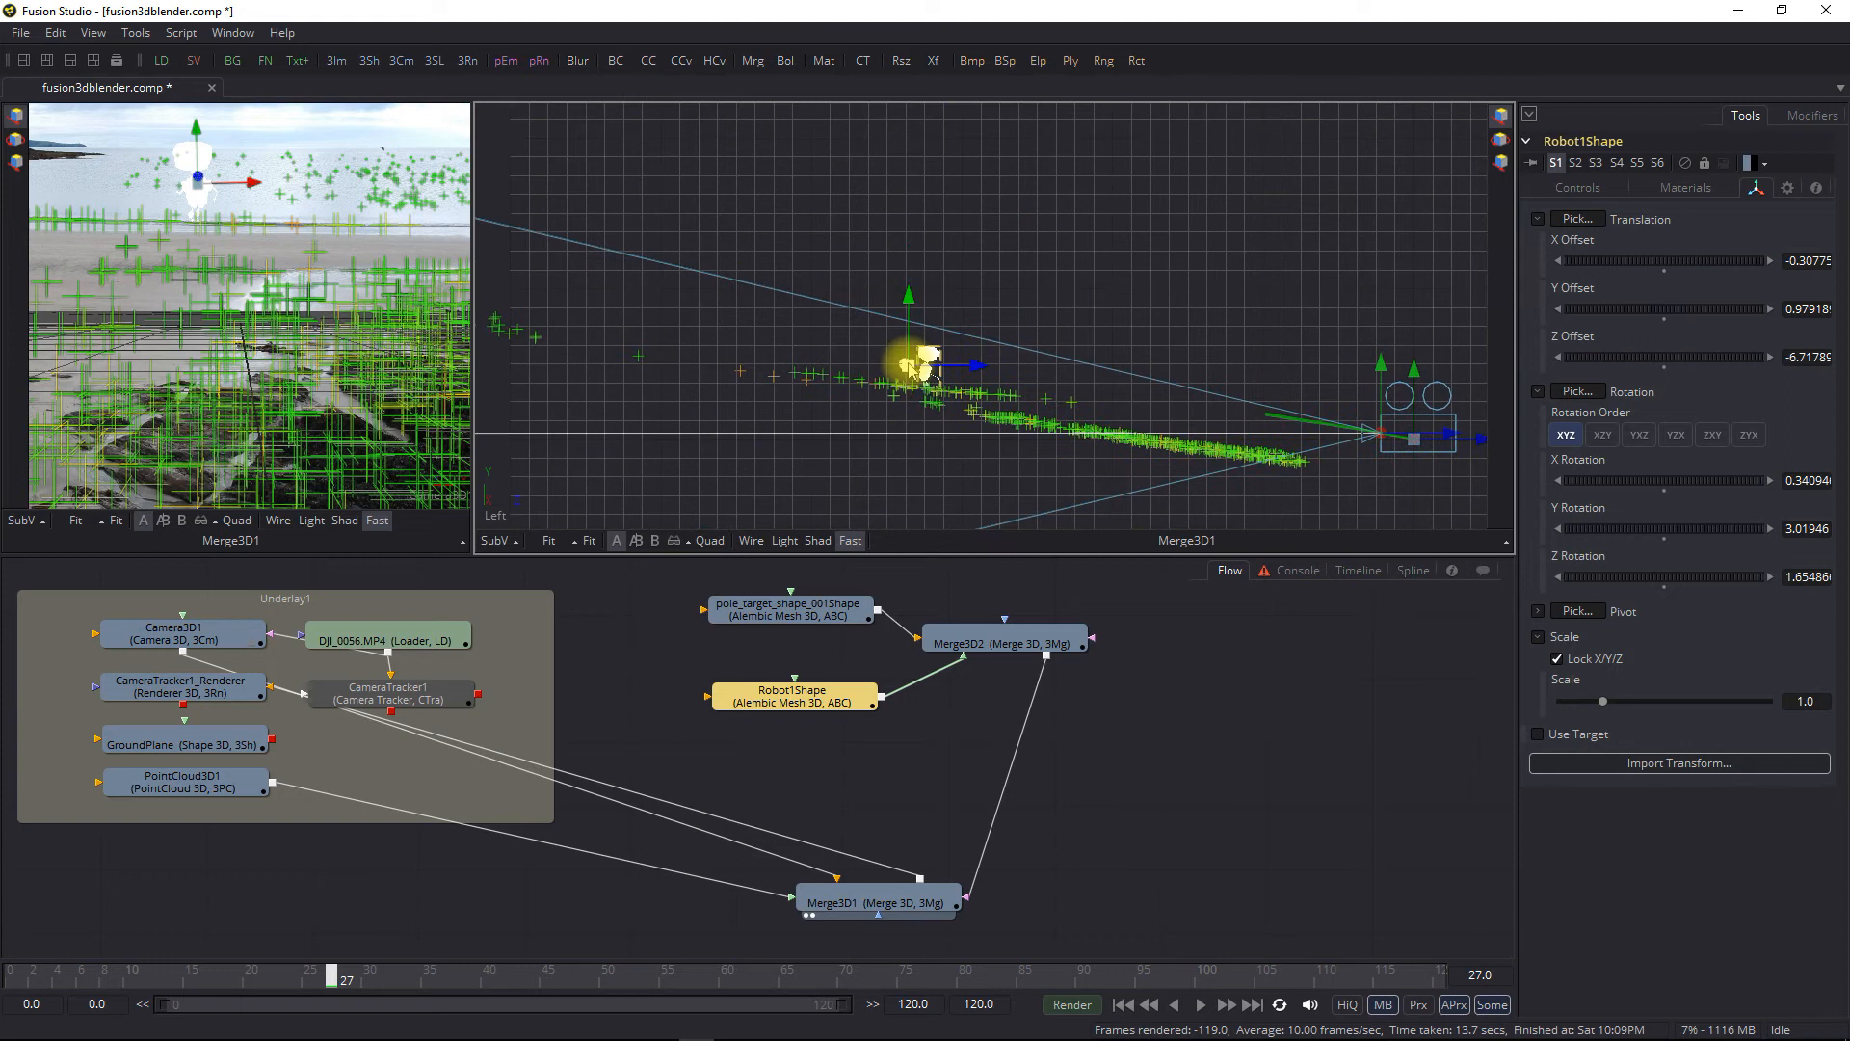
scroll(910, 368, "up", 3)
left_click_drag(867, 380, 991, 256)
scroll(981, 289, "up", 2)
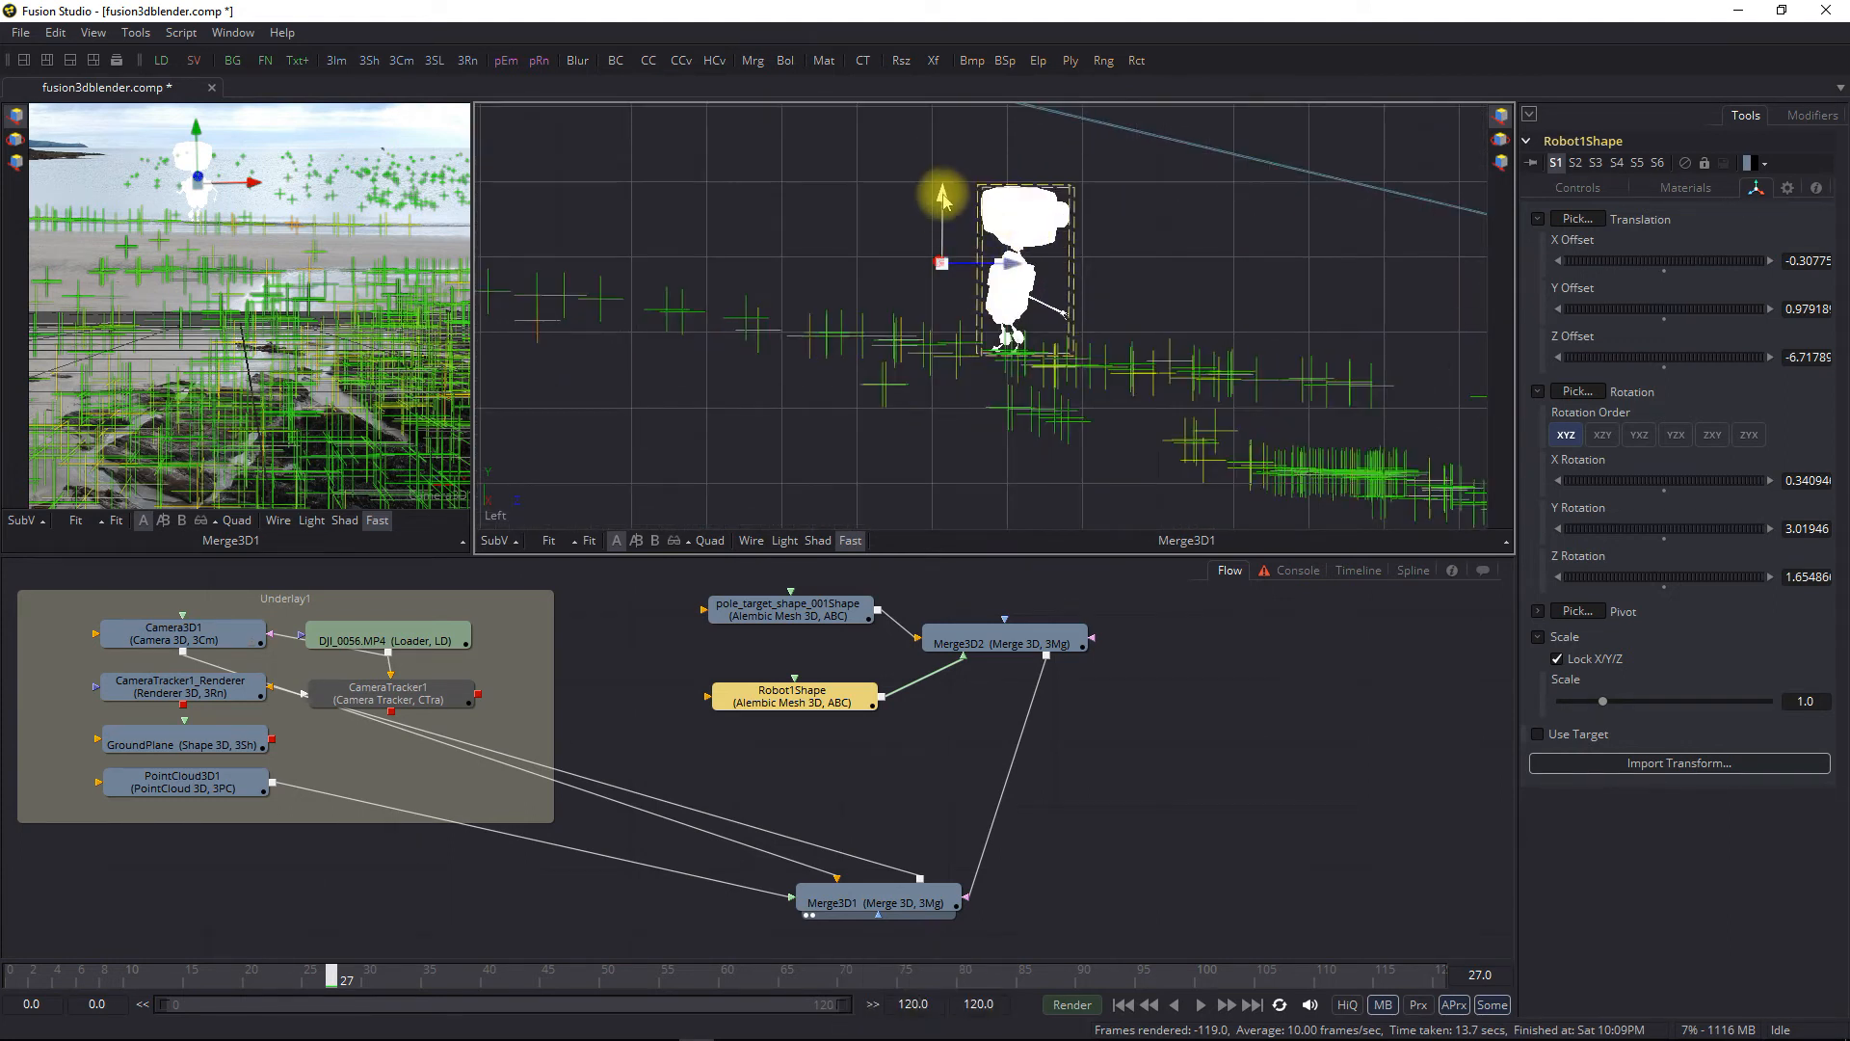
left_click_drag(943, 197, 943, 207)
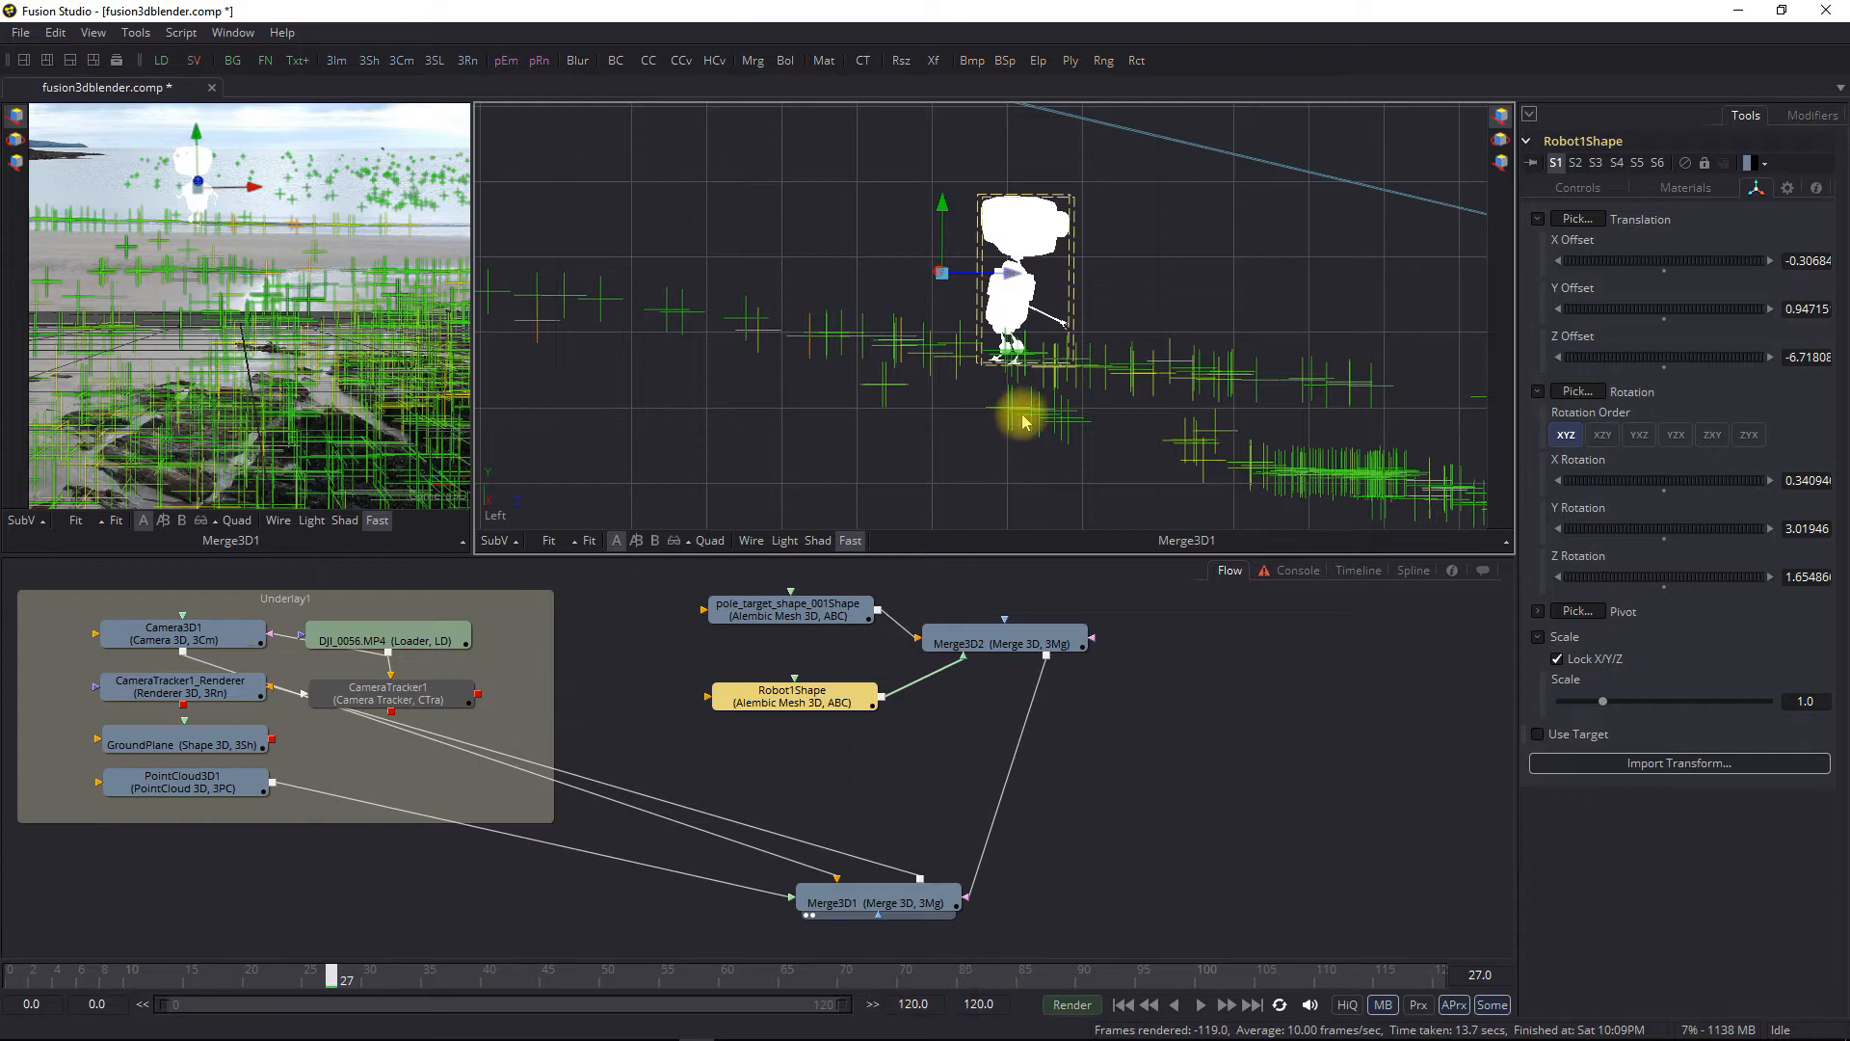
Switch the large viewer to perspective and examine how the robot's feet sit relative to the point cloud
right_click(495, 512)
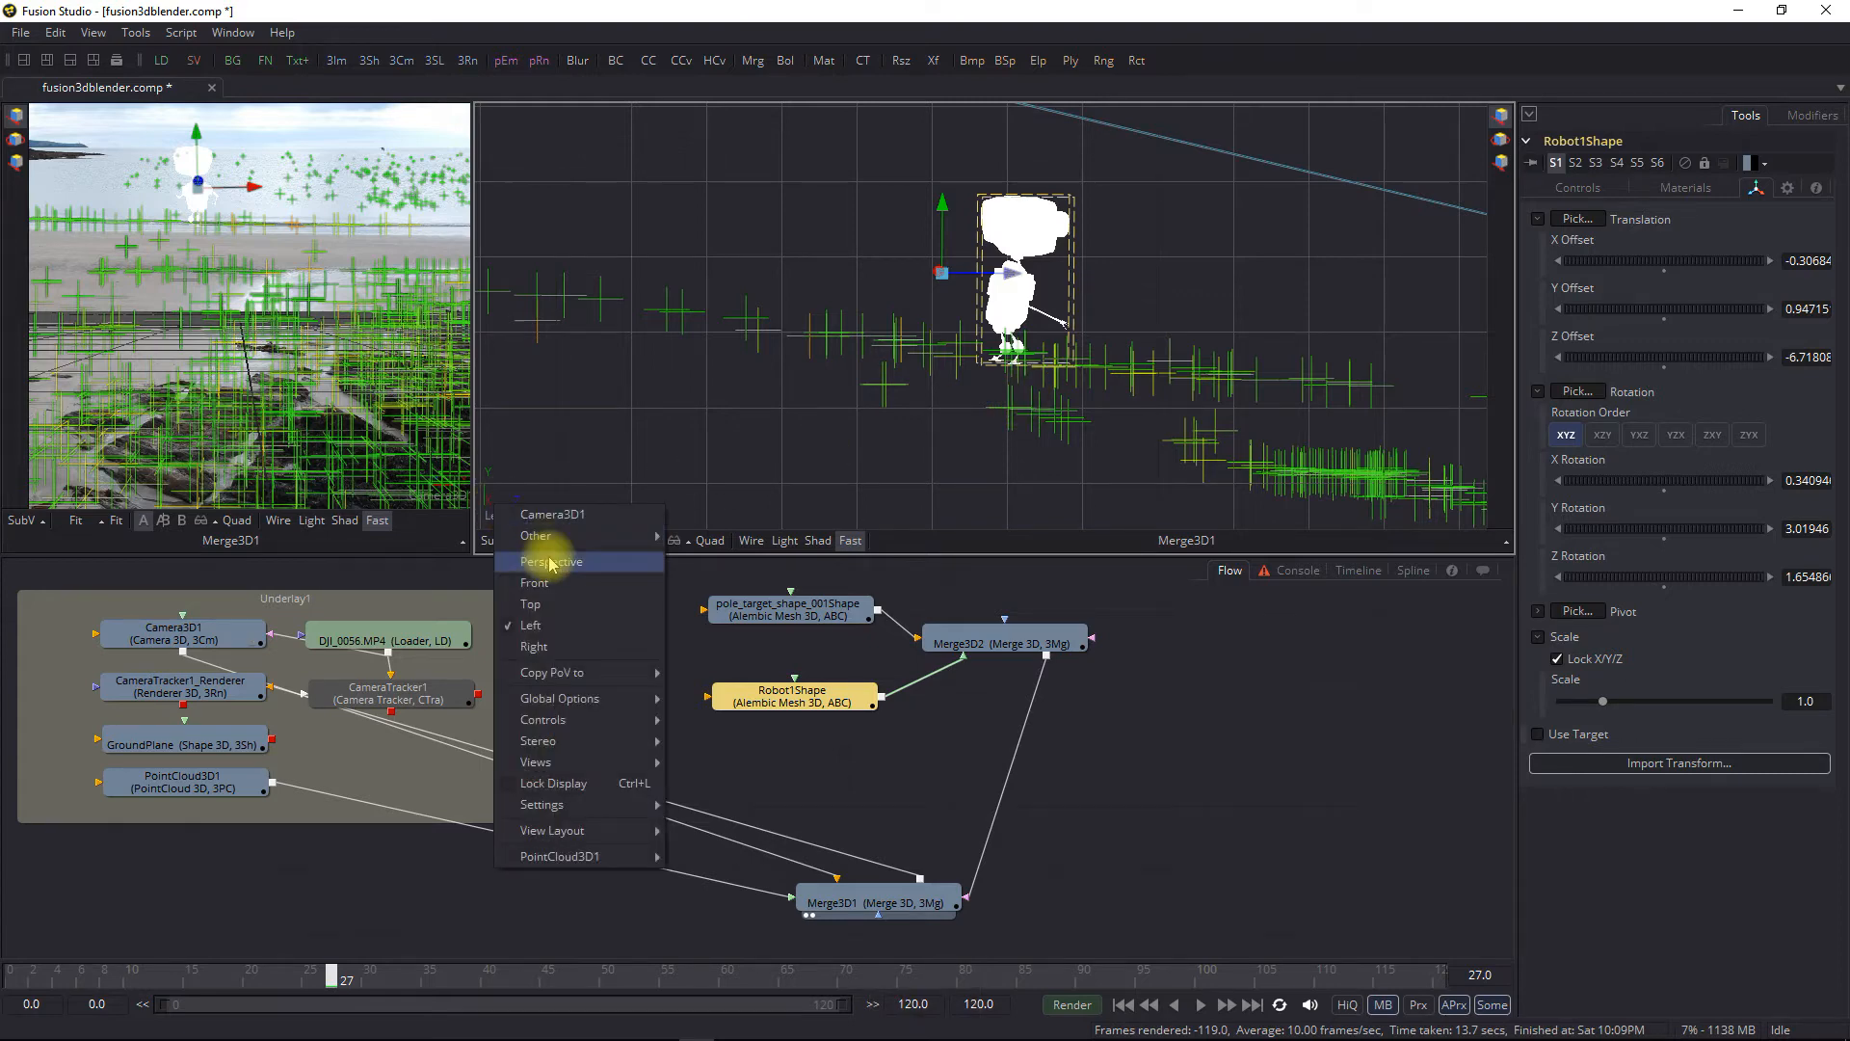
left_click(551, 563)
left_click_drag(996, 347, 1342, 414)
left_click_drag(1005, 424, 1114, 416)
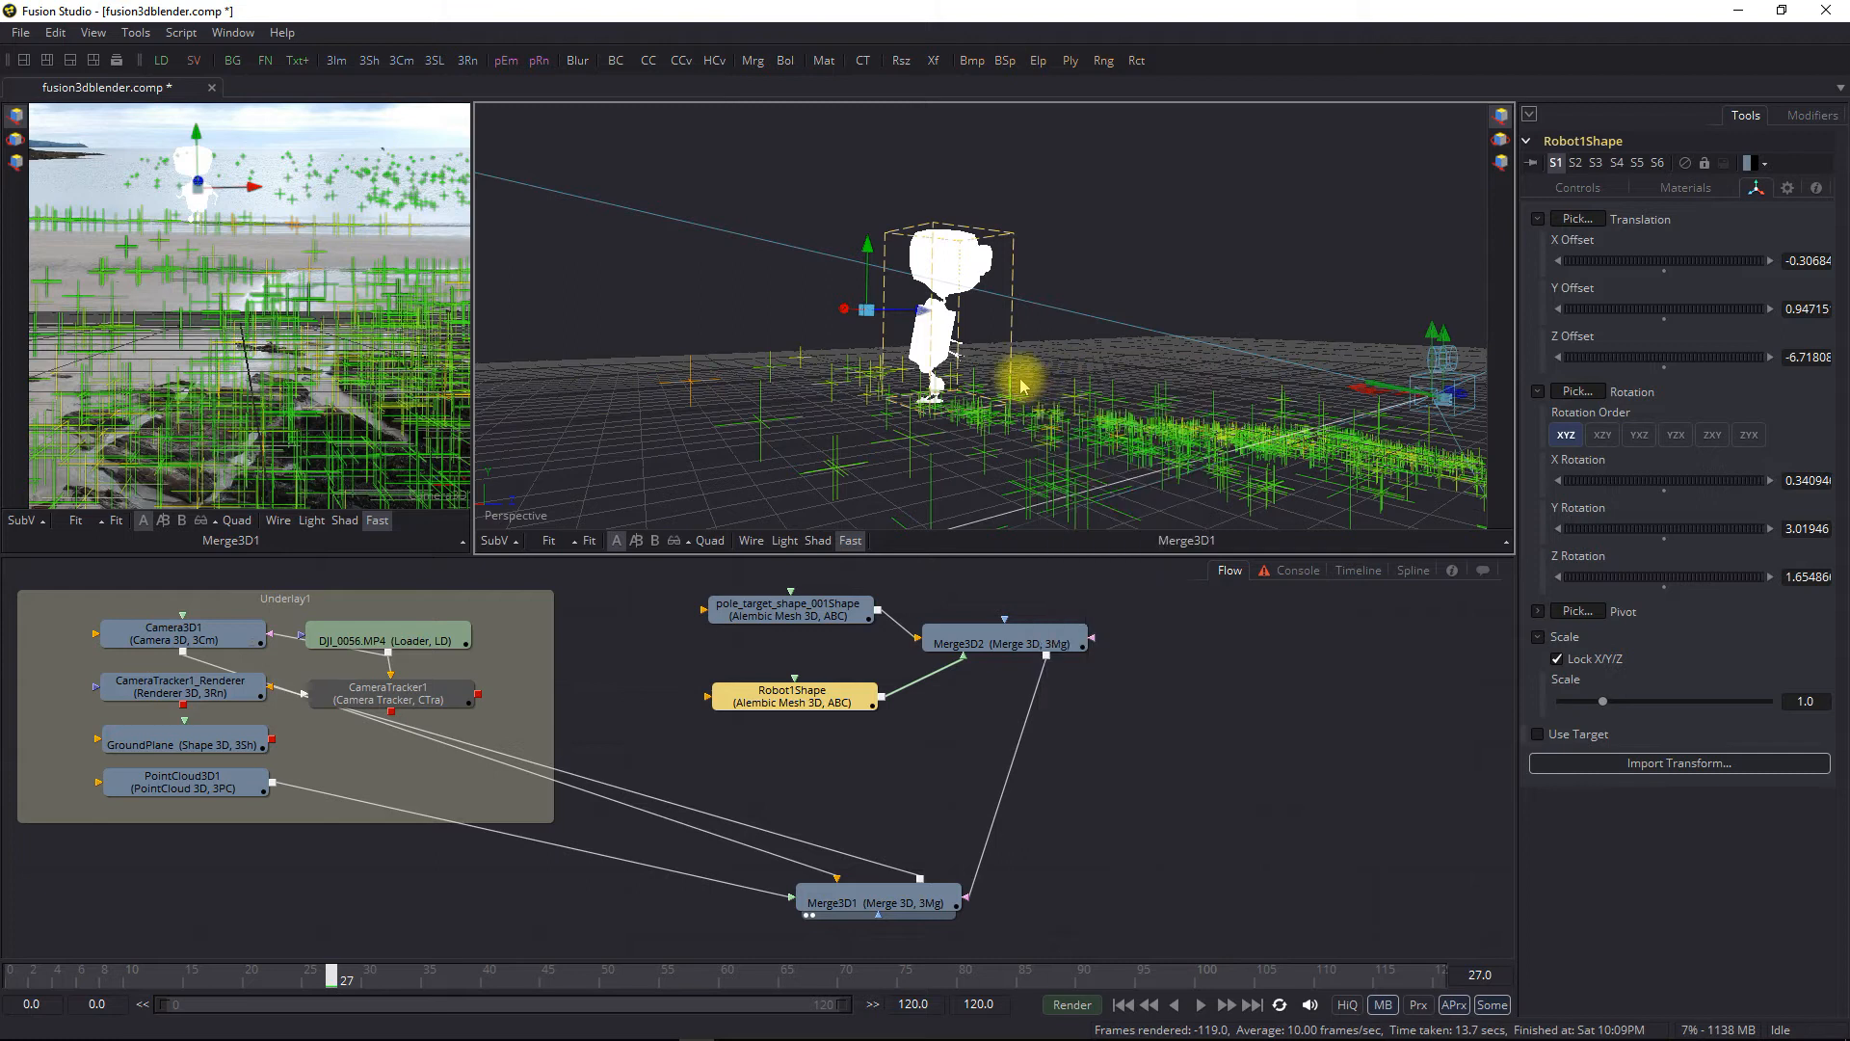
left_click_drag(971, 390, 752, 330)
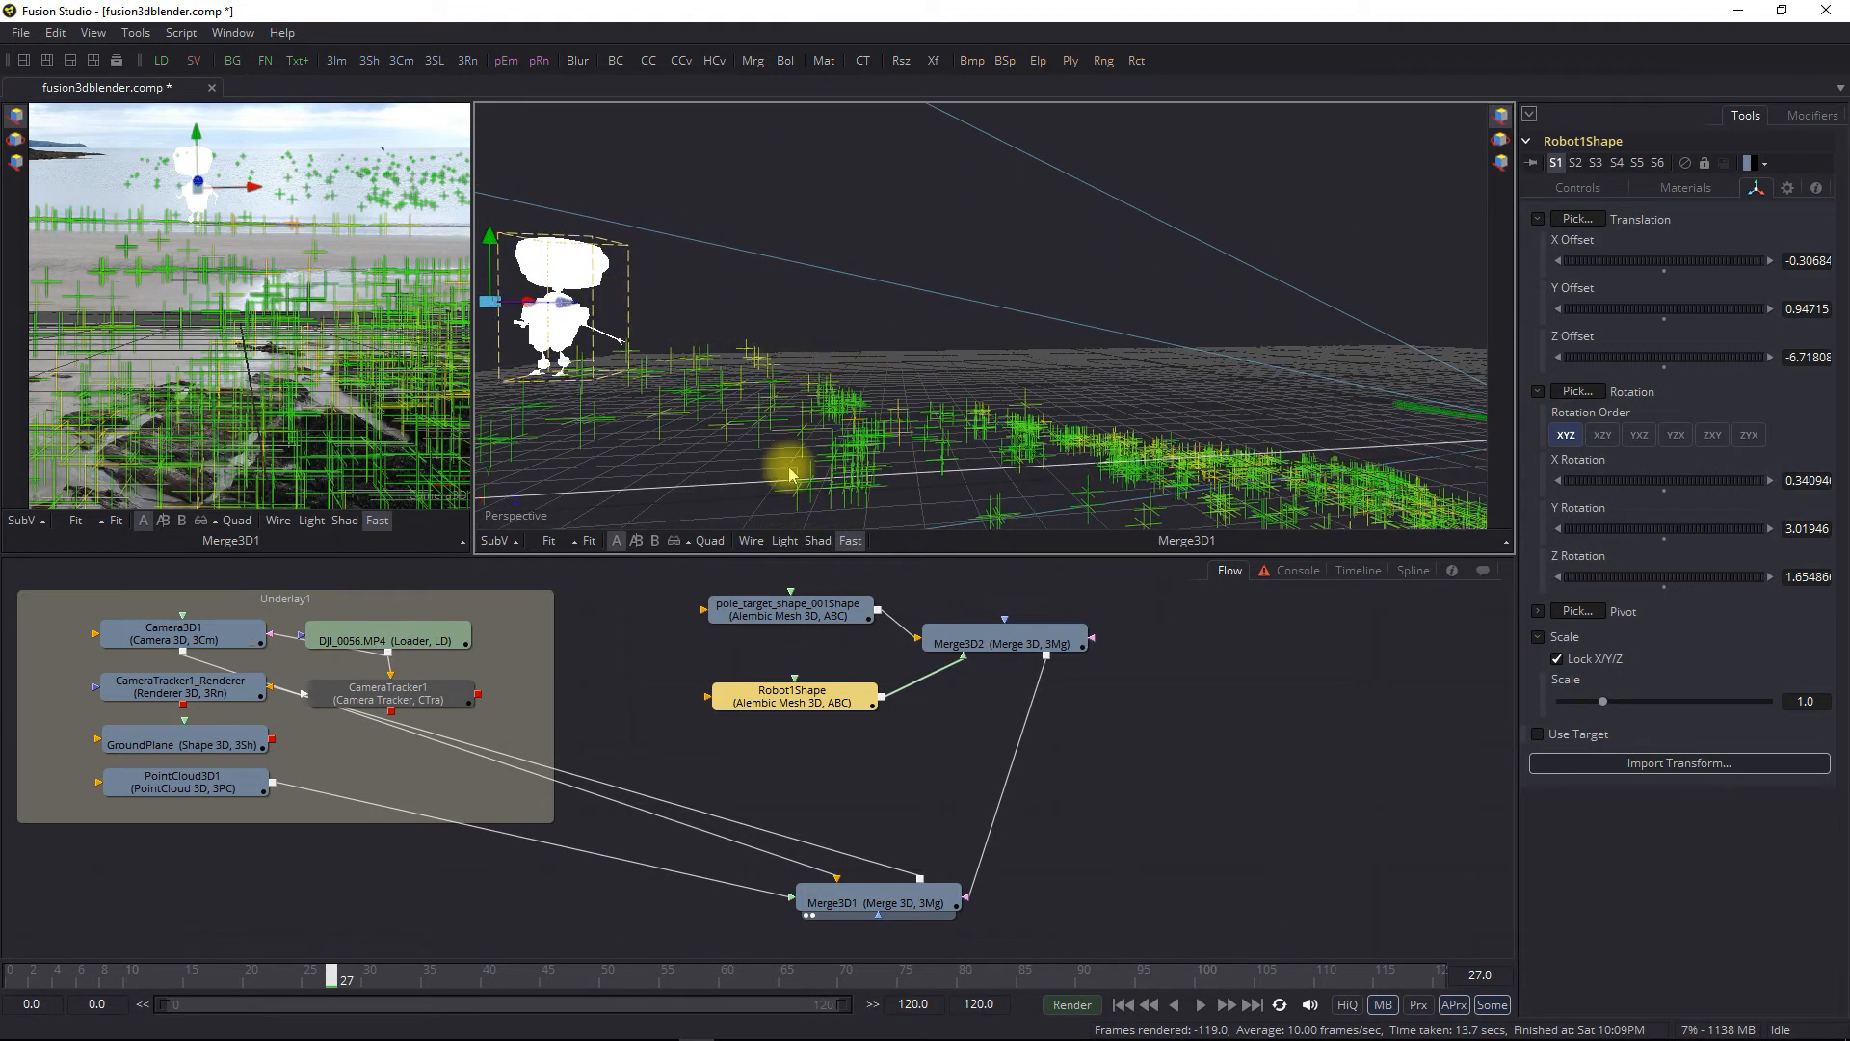
Show the scene from the right view and move the robot down and closer to the camera, to about Y 0.61 and Z -5.51
right_click(505, 488)
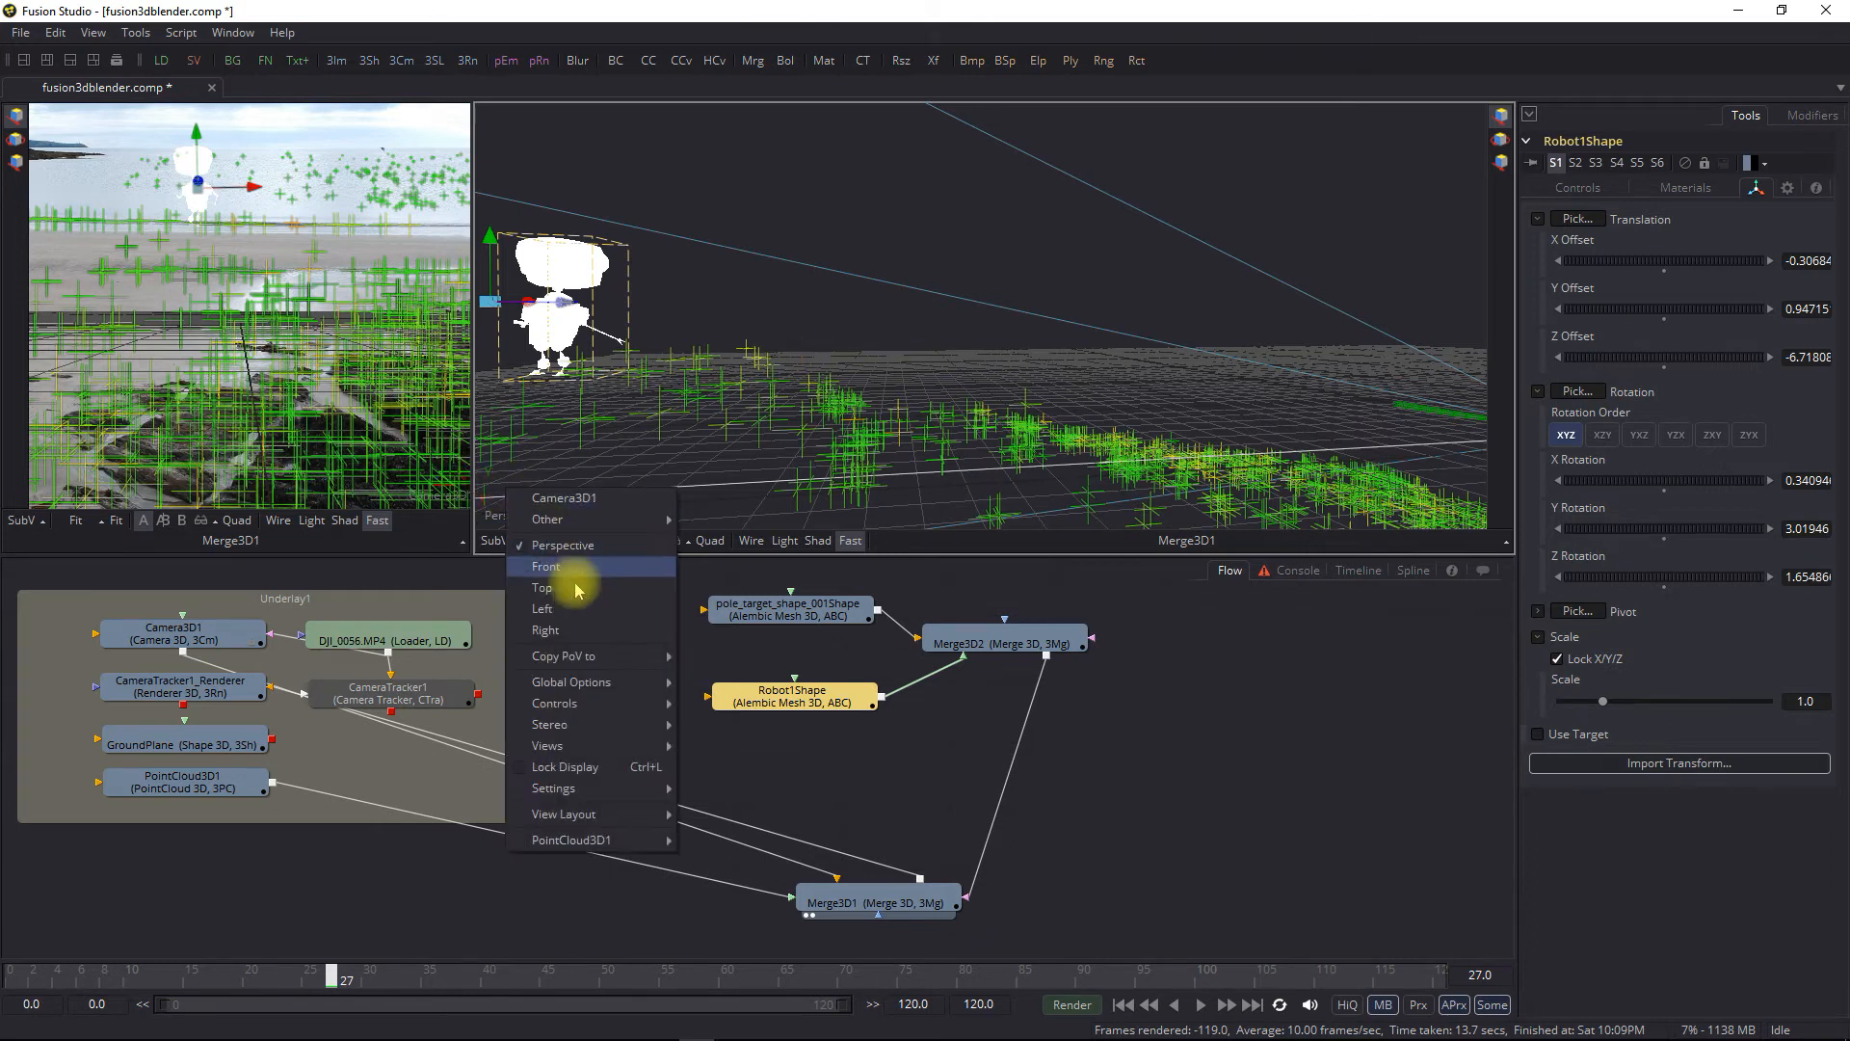
left_click(579, 636)
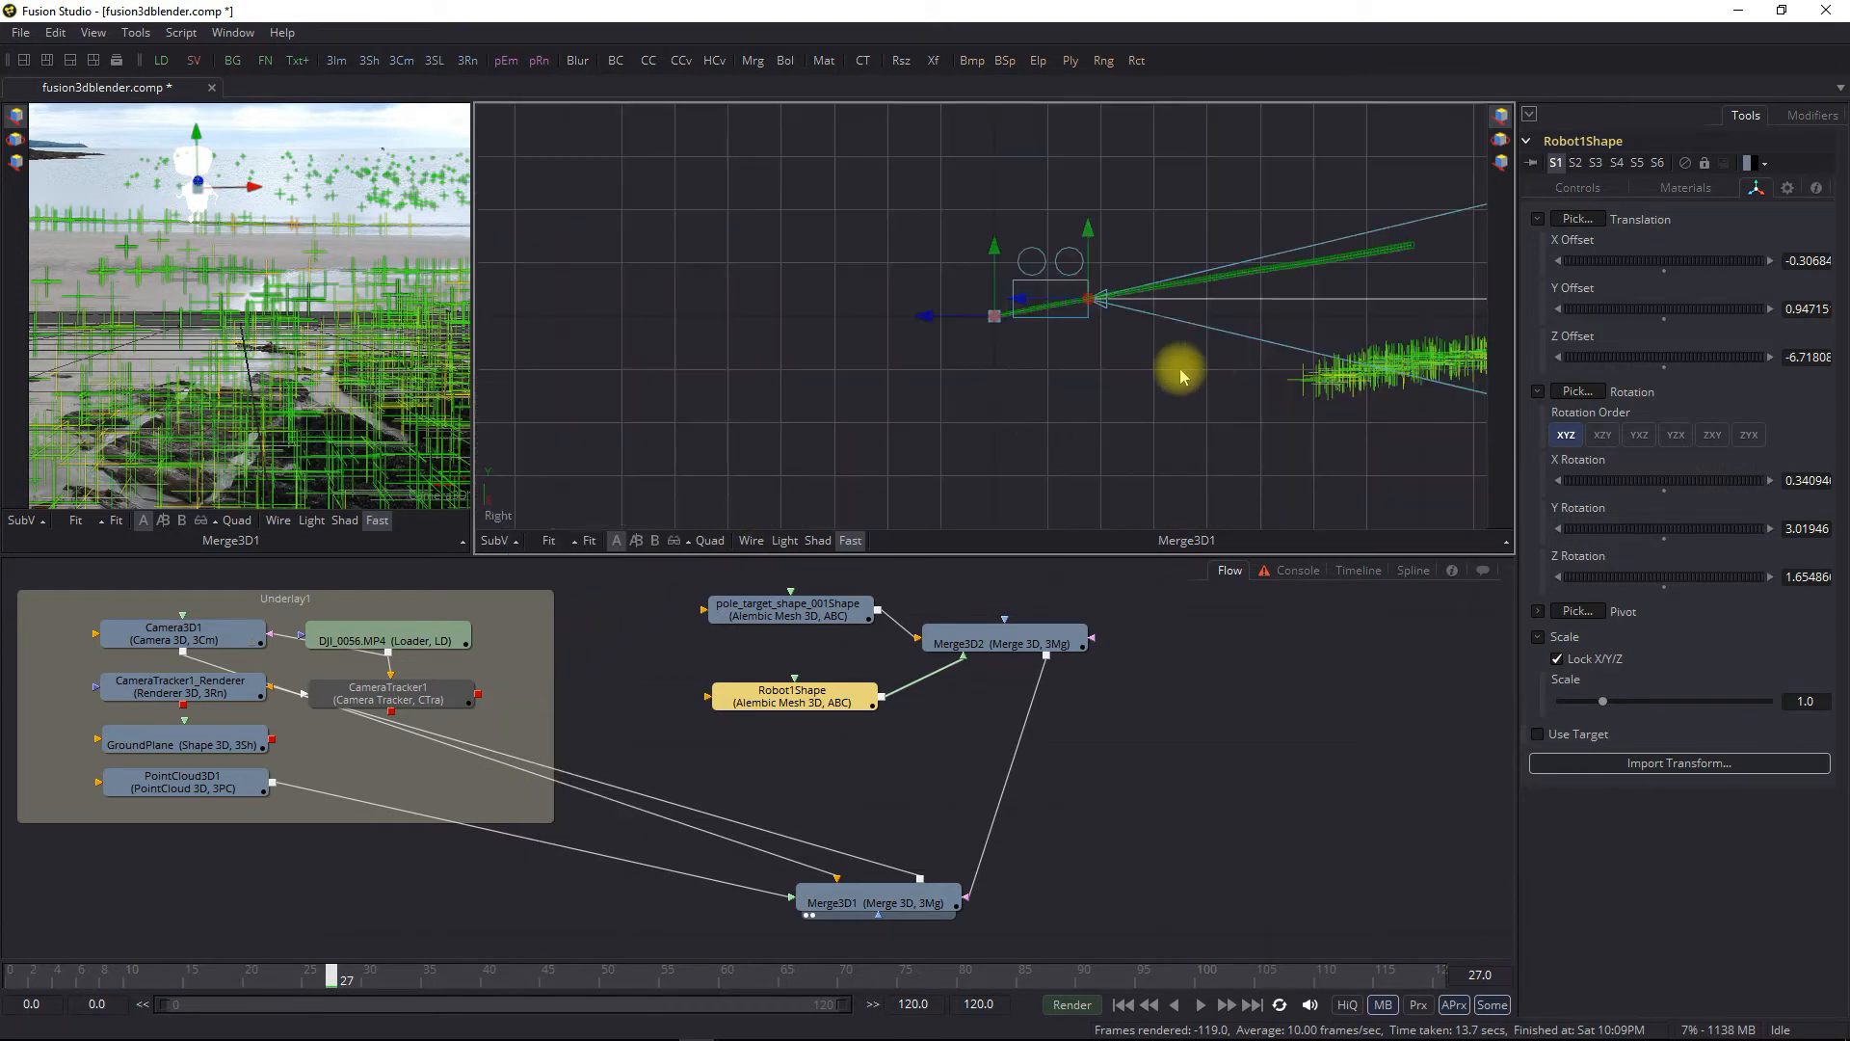
scroll(1222, 373, "down", 3)
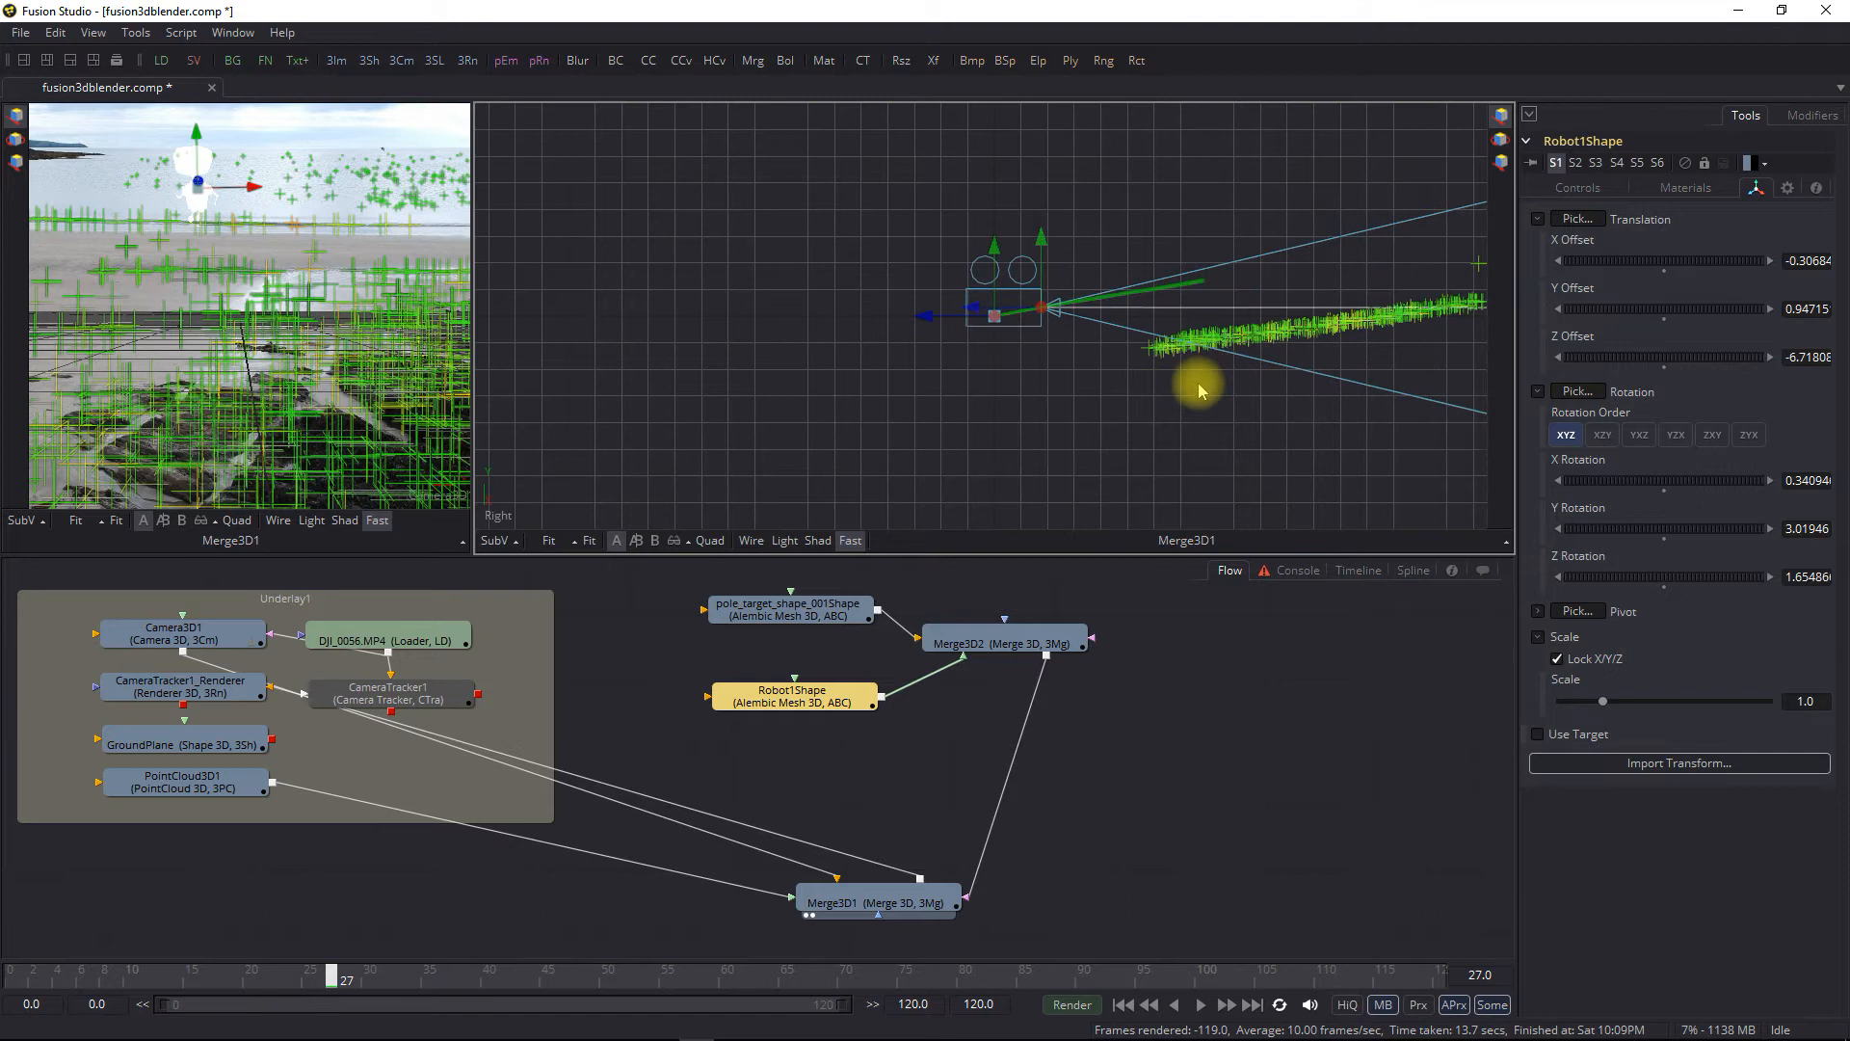
left_click_drag(1148, 400, 756, 446)
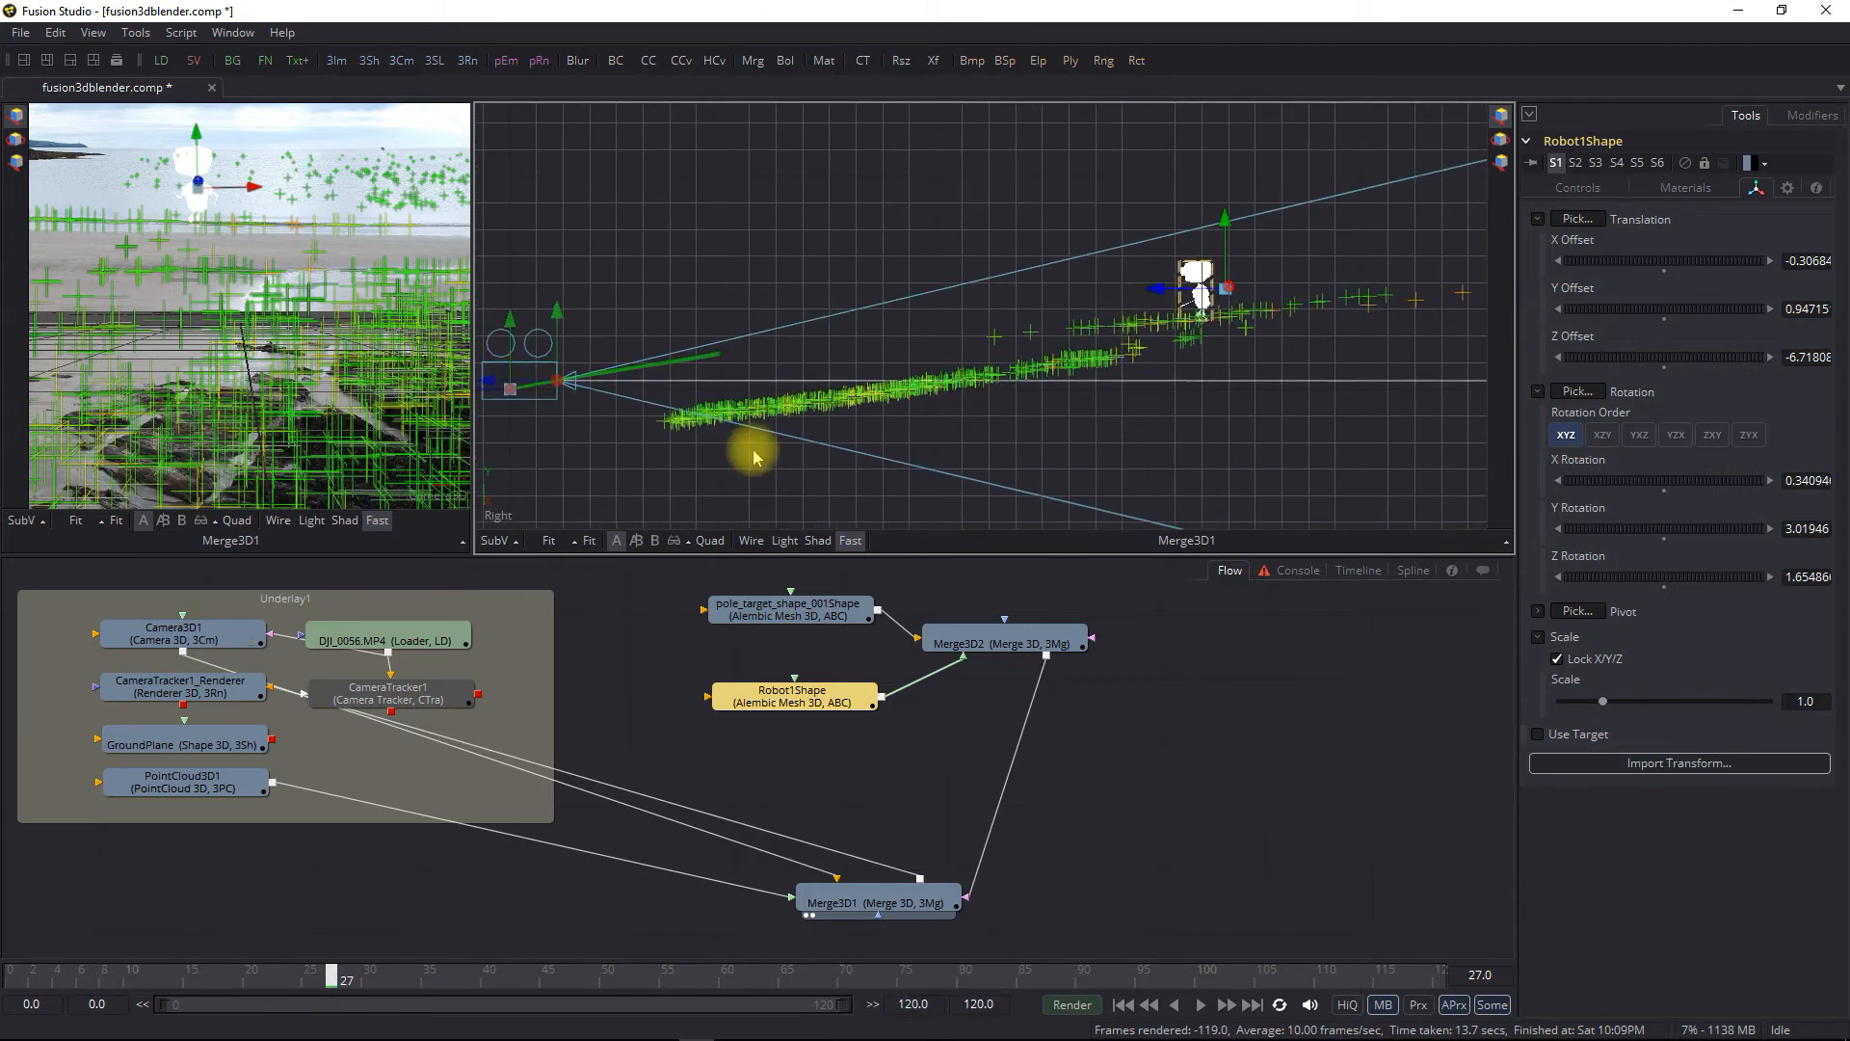
left_click_drag(1177, 293, 1108, 269)
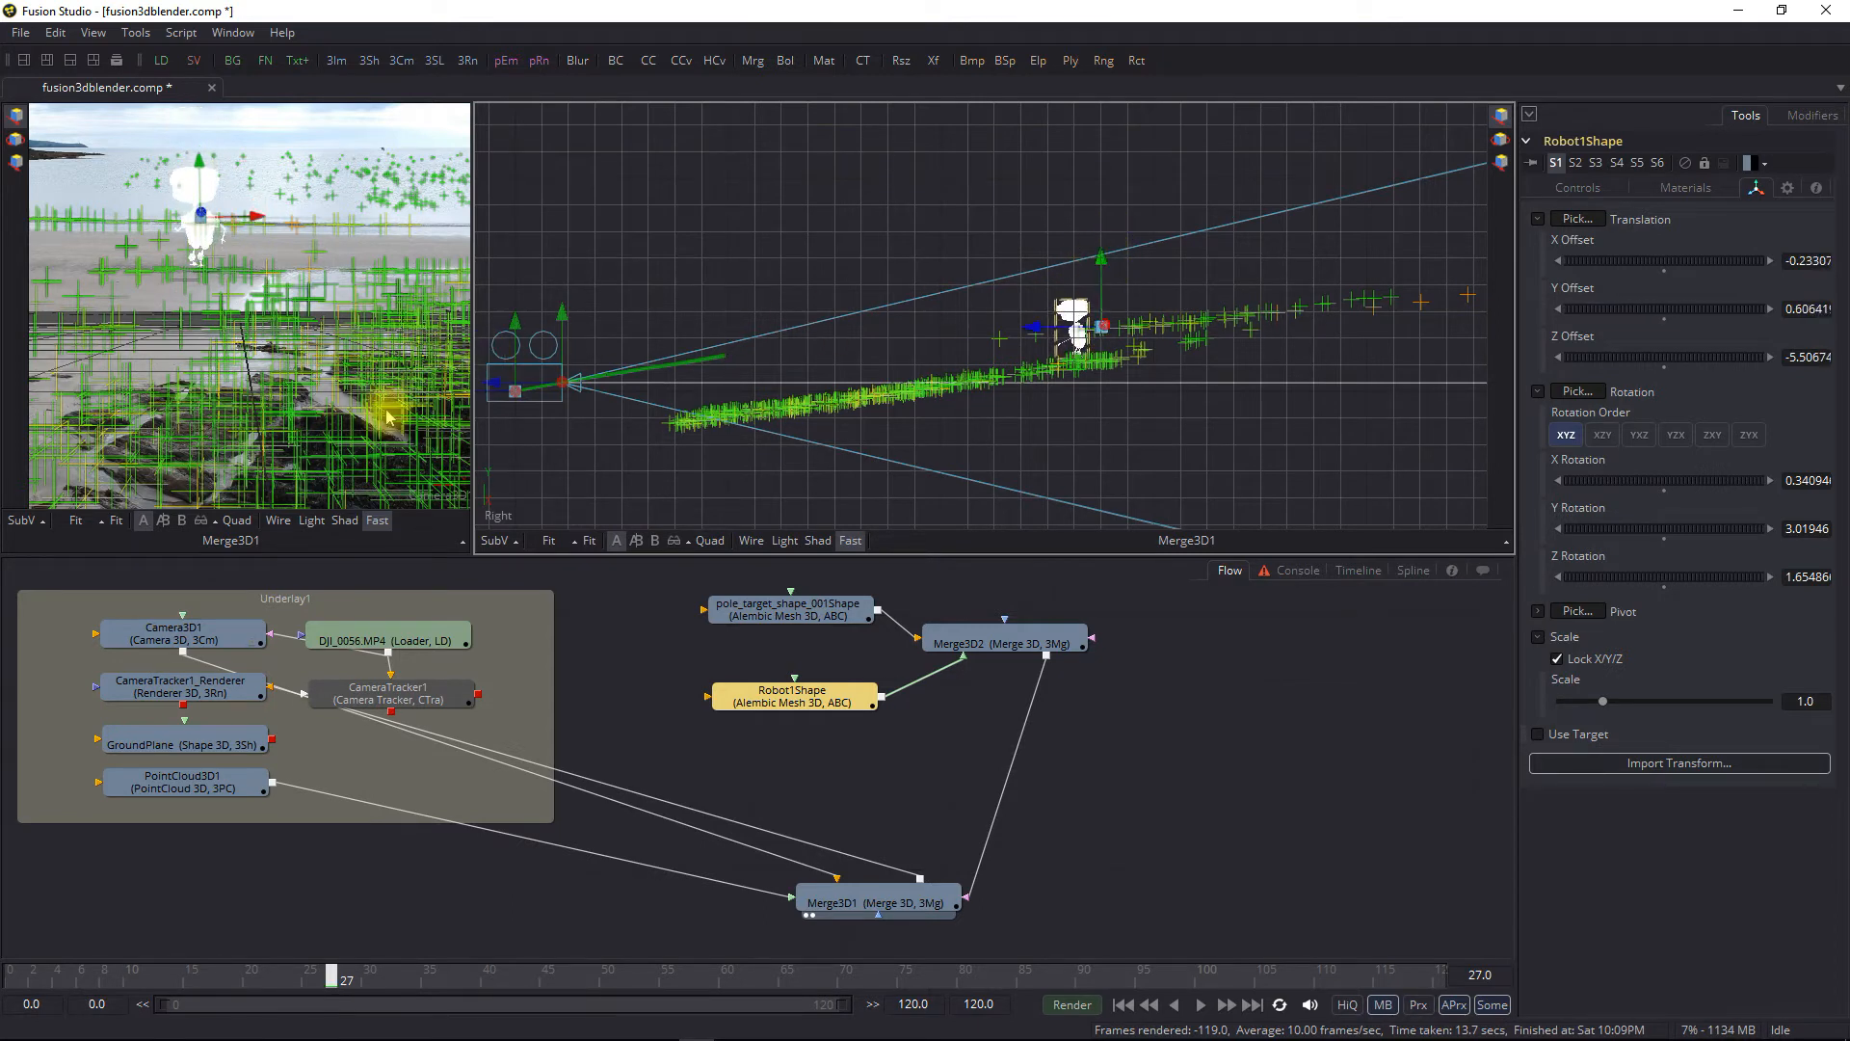
Reduce Robot1Shape's scale to about 0.632 and lower the robot onto the point cloud, to about Y 0.475
left_click_drag(472, 264, 862, 264)
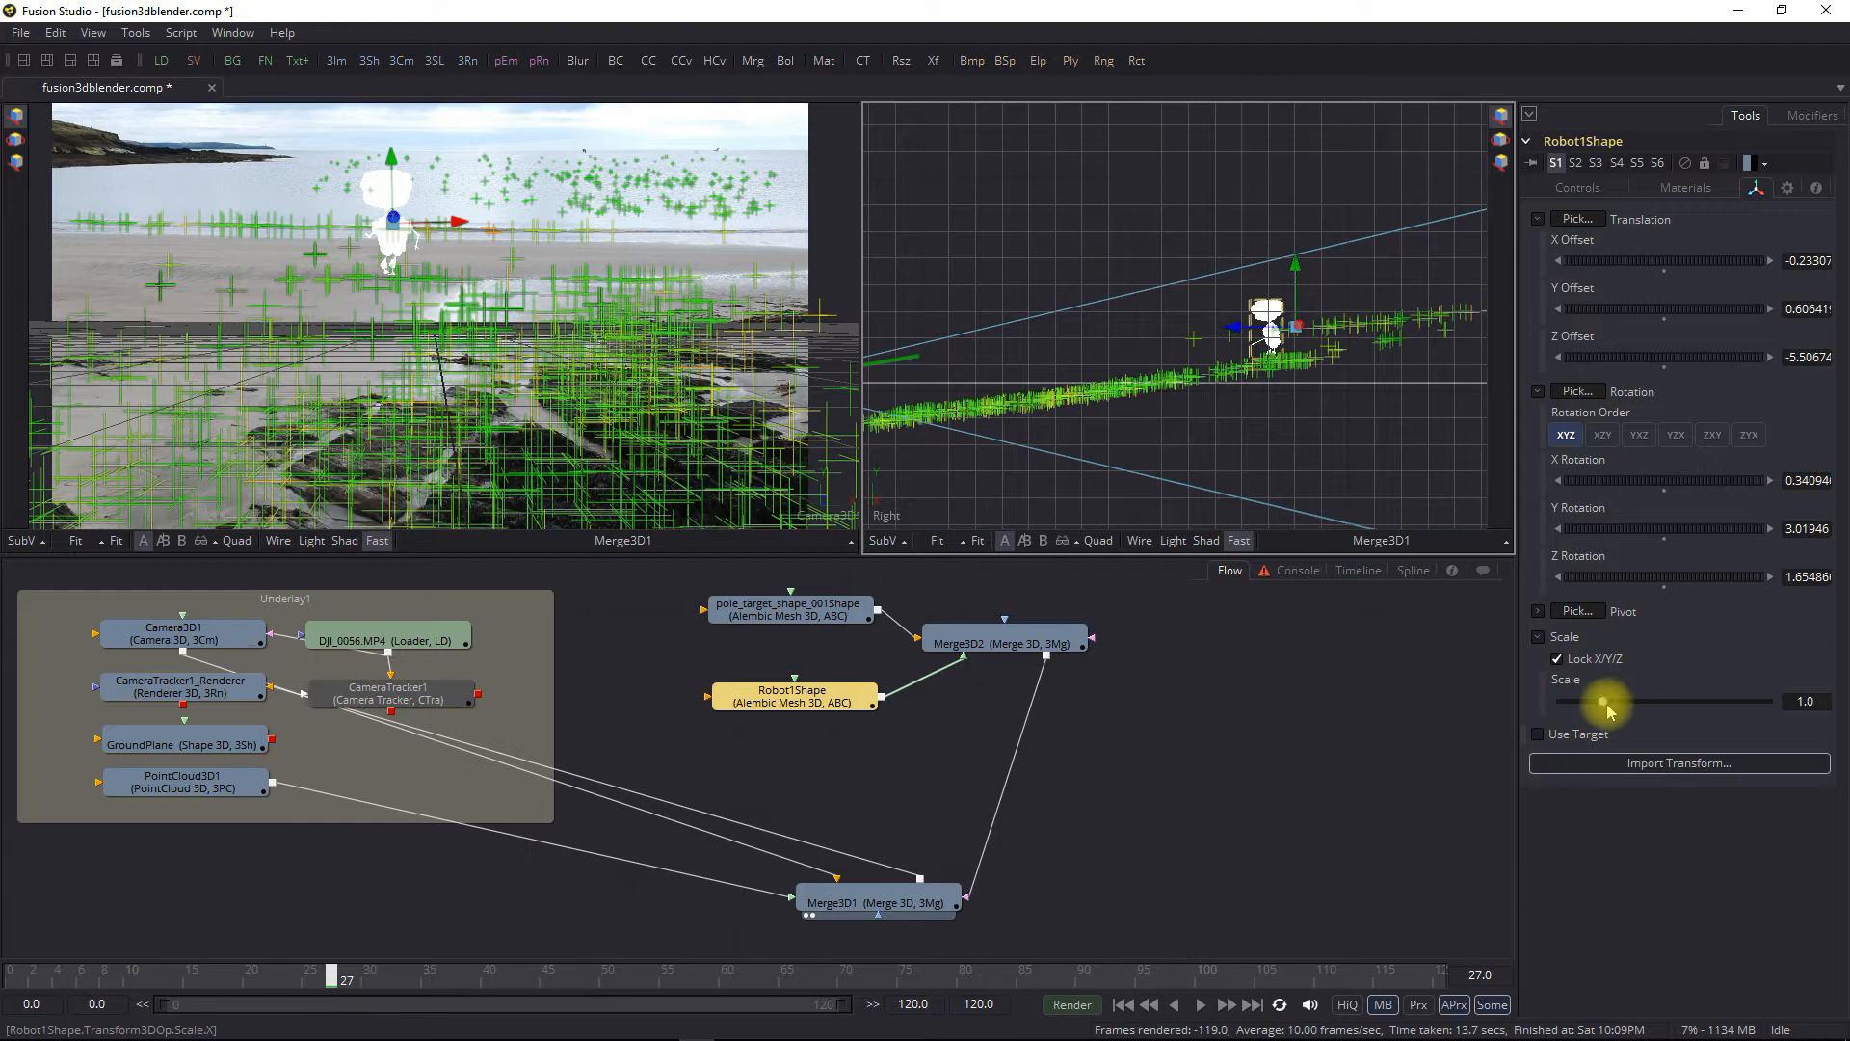
left_click_drag(1596, 705, 1592, 703)
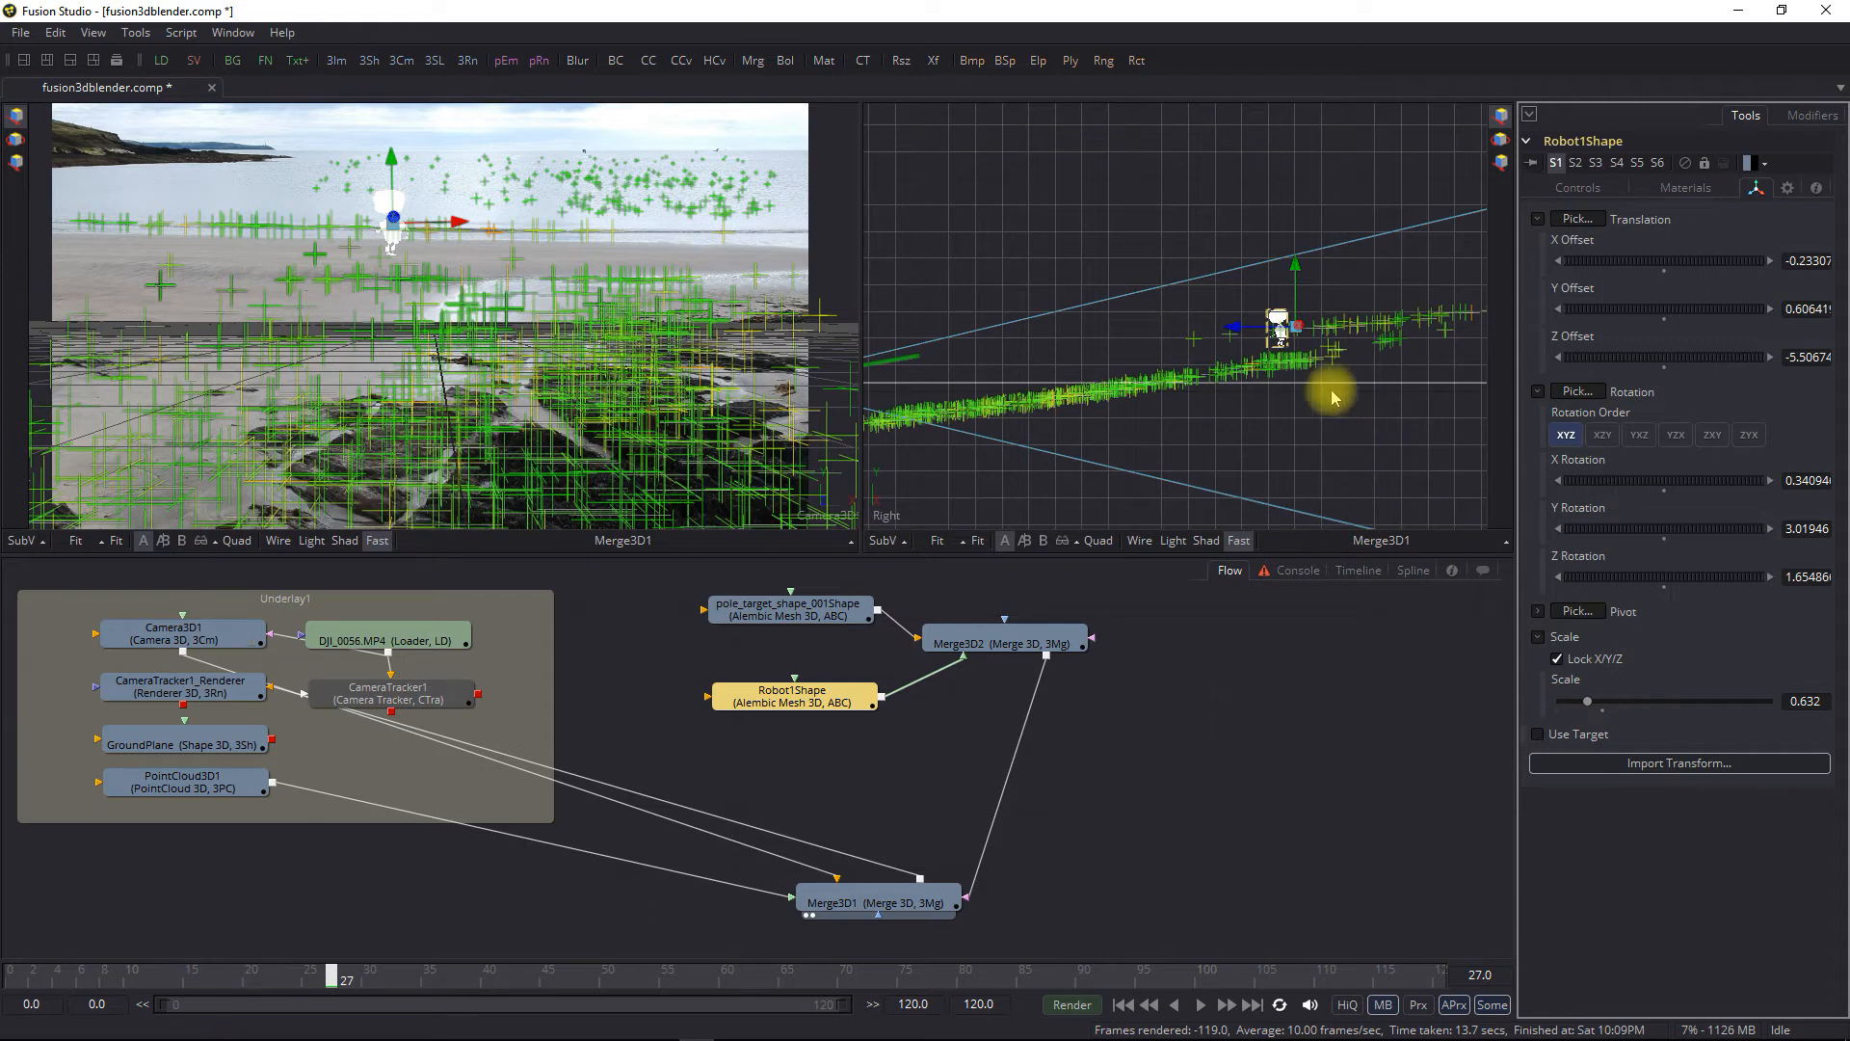
scroll(1340, 394, "up", 3)
left_click_drag(1402, 282, 1407, 307)
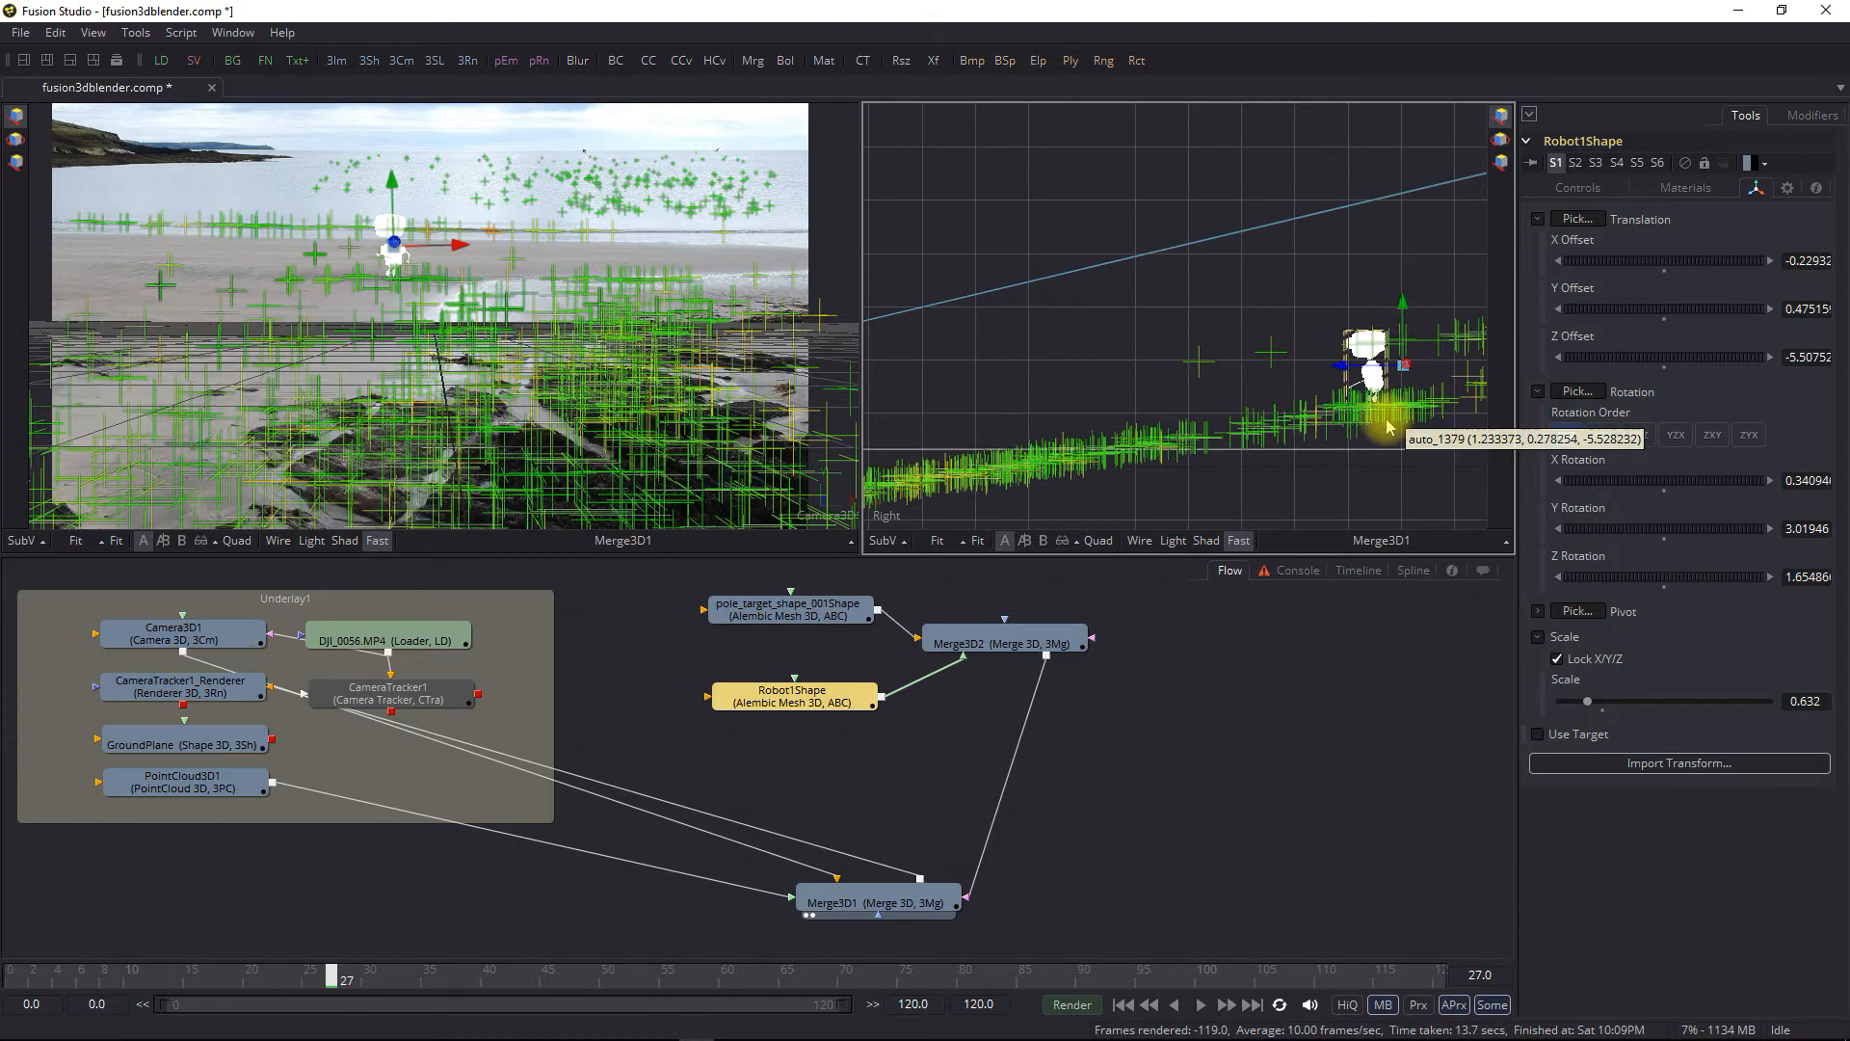
scroll(1387, 398, "down", 2)
scroll(1388, 398, "down", 1)
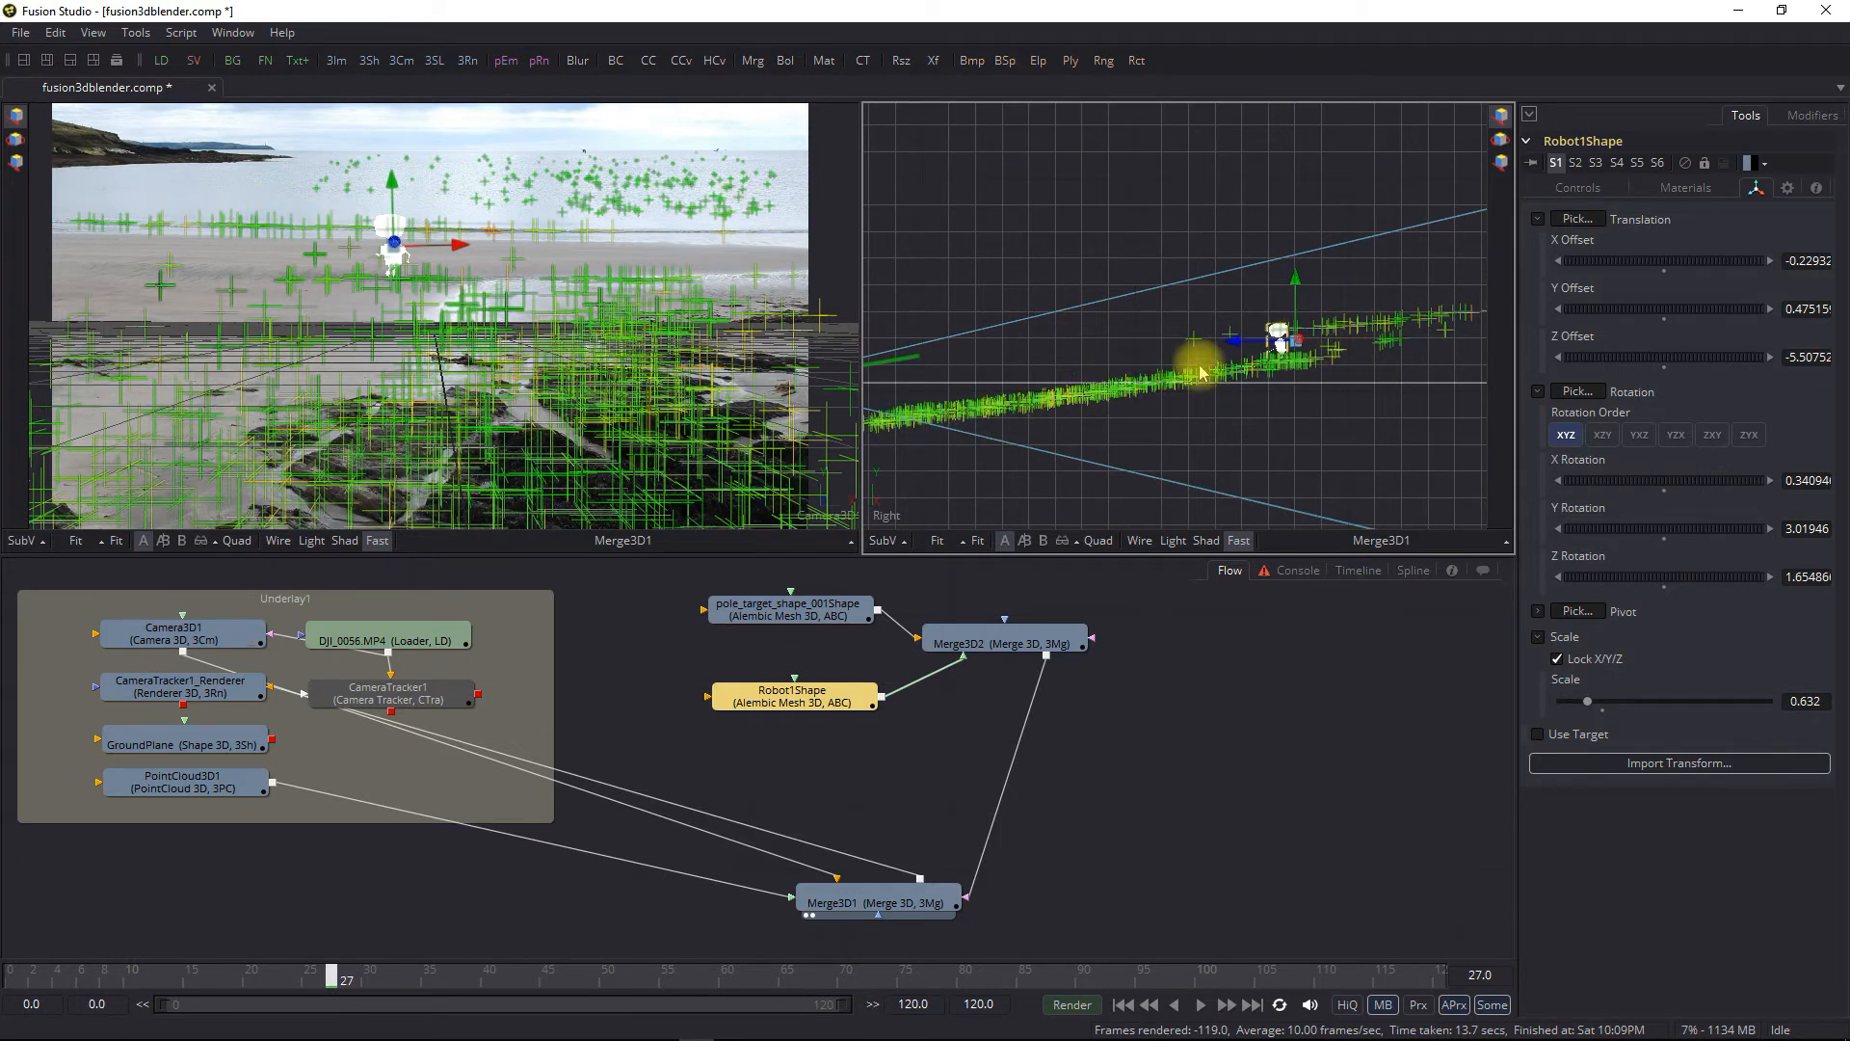
mouse_move(1252, 371)
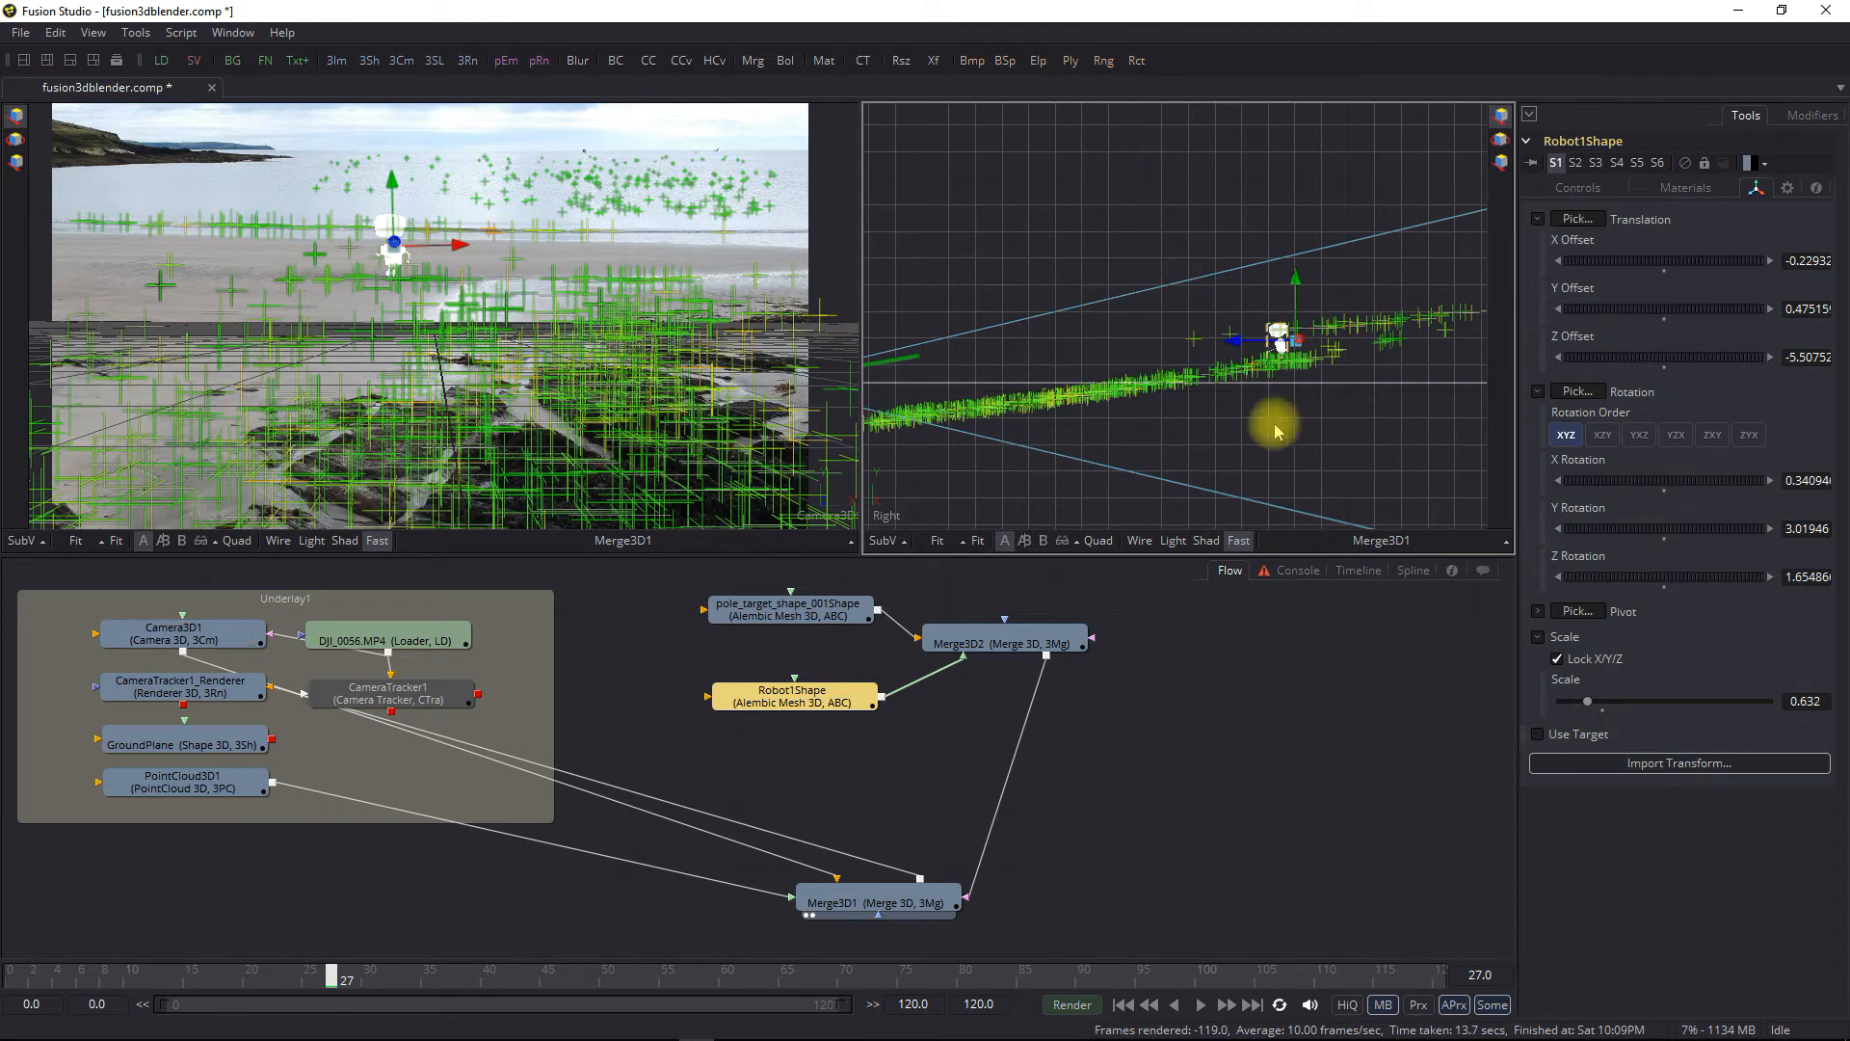
Shift the pole_target_shape_001Shape node closer to Robot1Shape and turn on lighting in both viewers, plus shadows in the right view
left_click(824, 619)
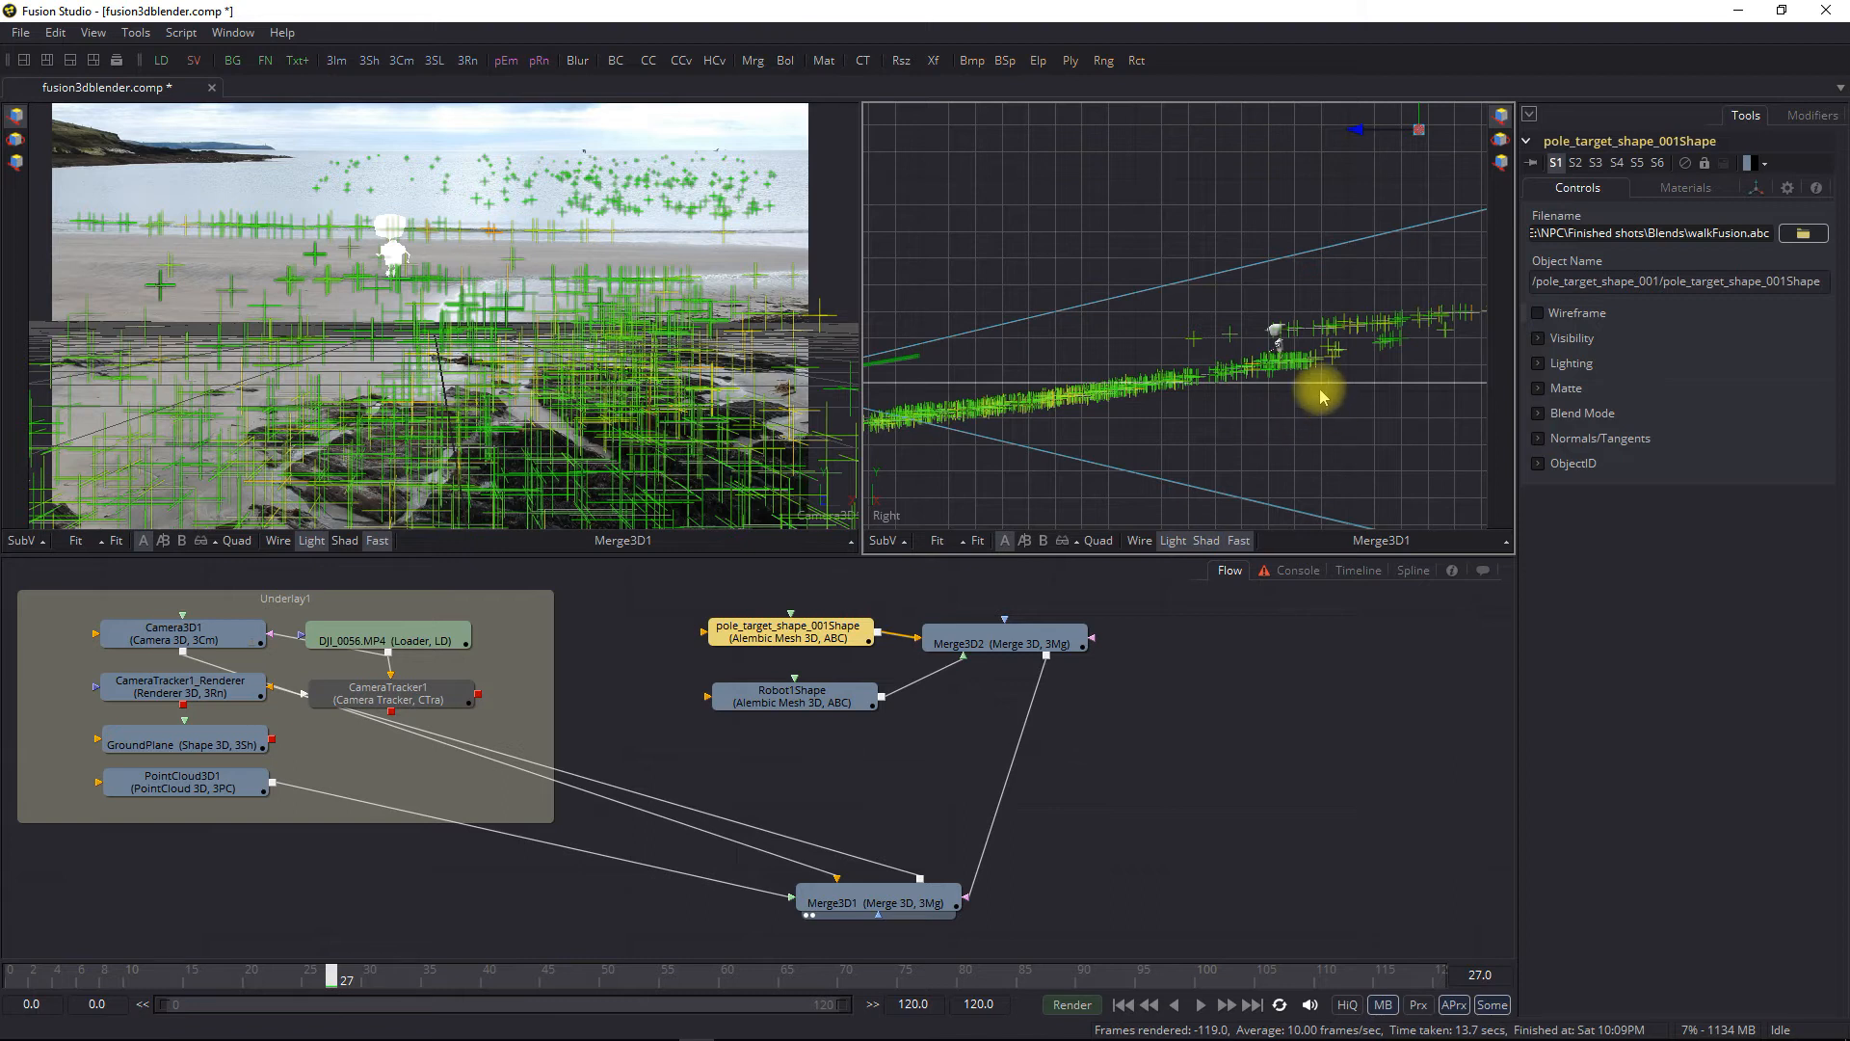
scroll(1321, 396, "up", 5)
left_click_drag(1406, 411, 1136, 353)
scroll(1266, 364, "up", 5)
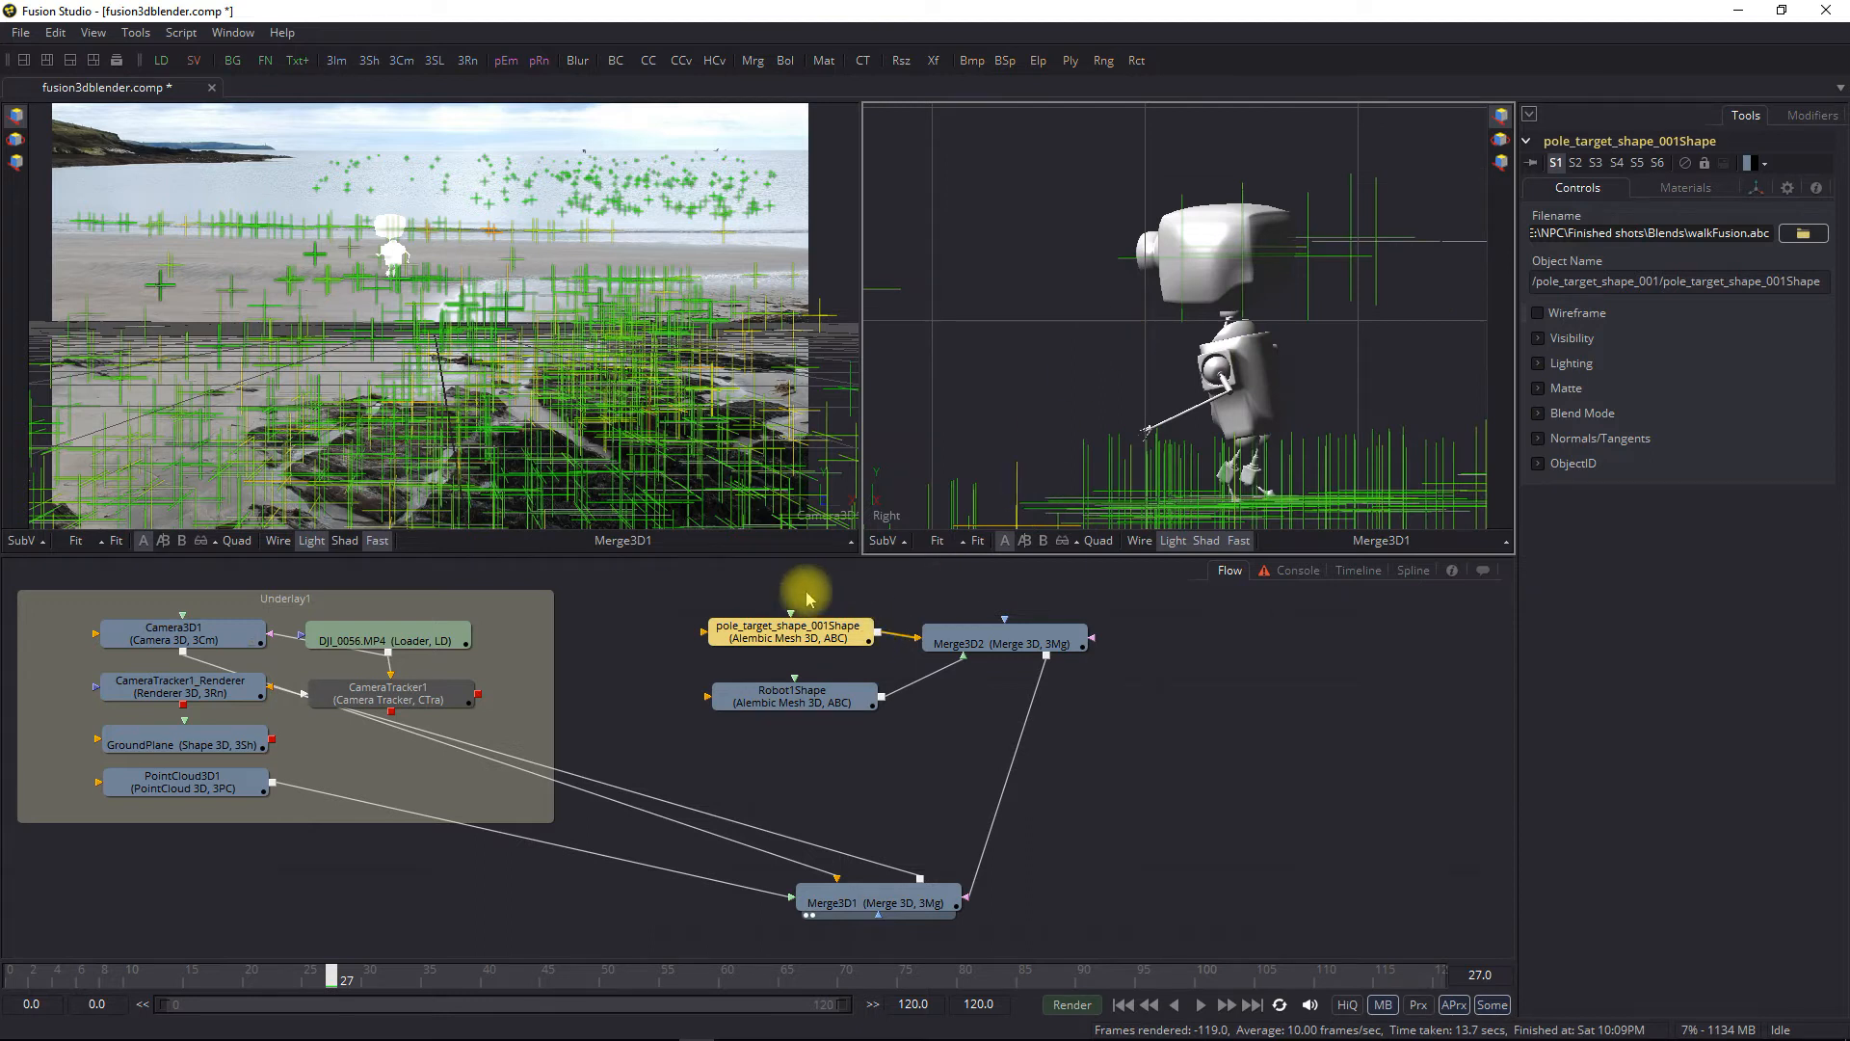
Move both Alembic mesh nodes and Merge3D2 down toward Merge3D1, and set the playhead to frame 0
left_click_drag(708, 607, 1065, 726)
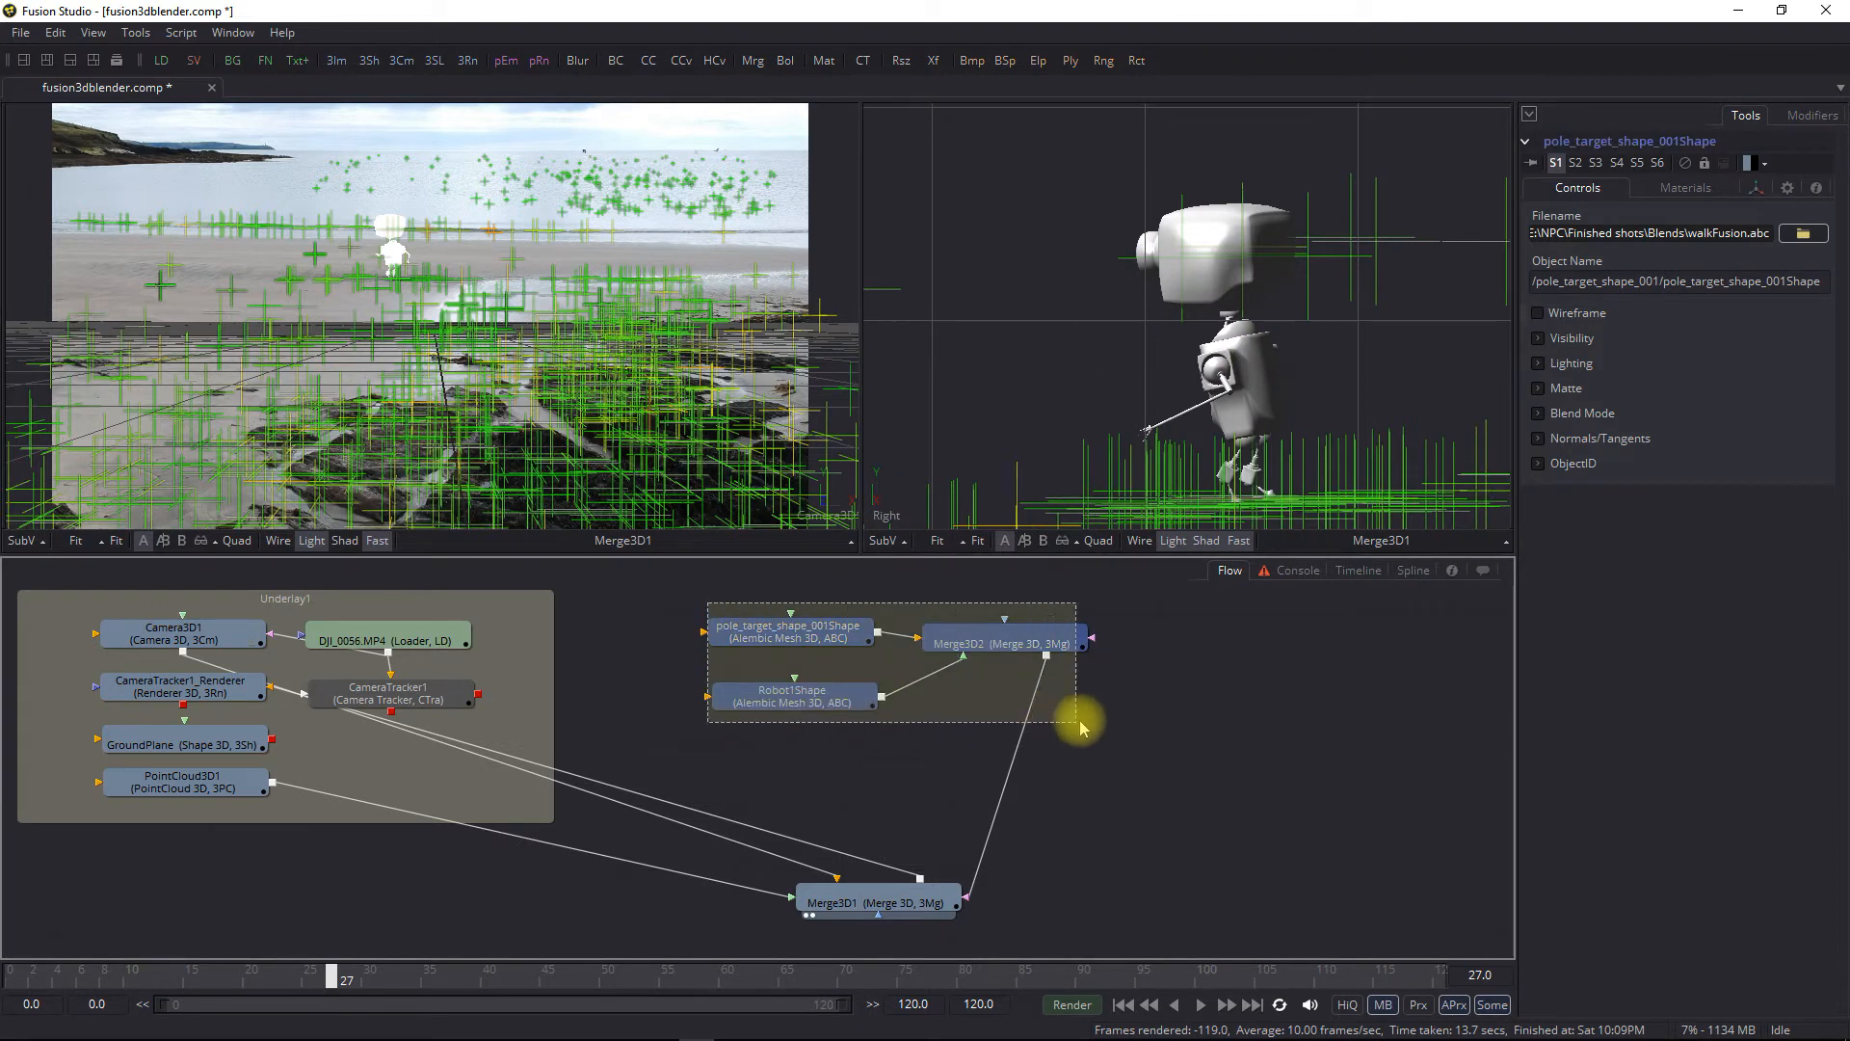
left_click_drag(1013, 657, 1050, 731)
left_click(1050, 731)
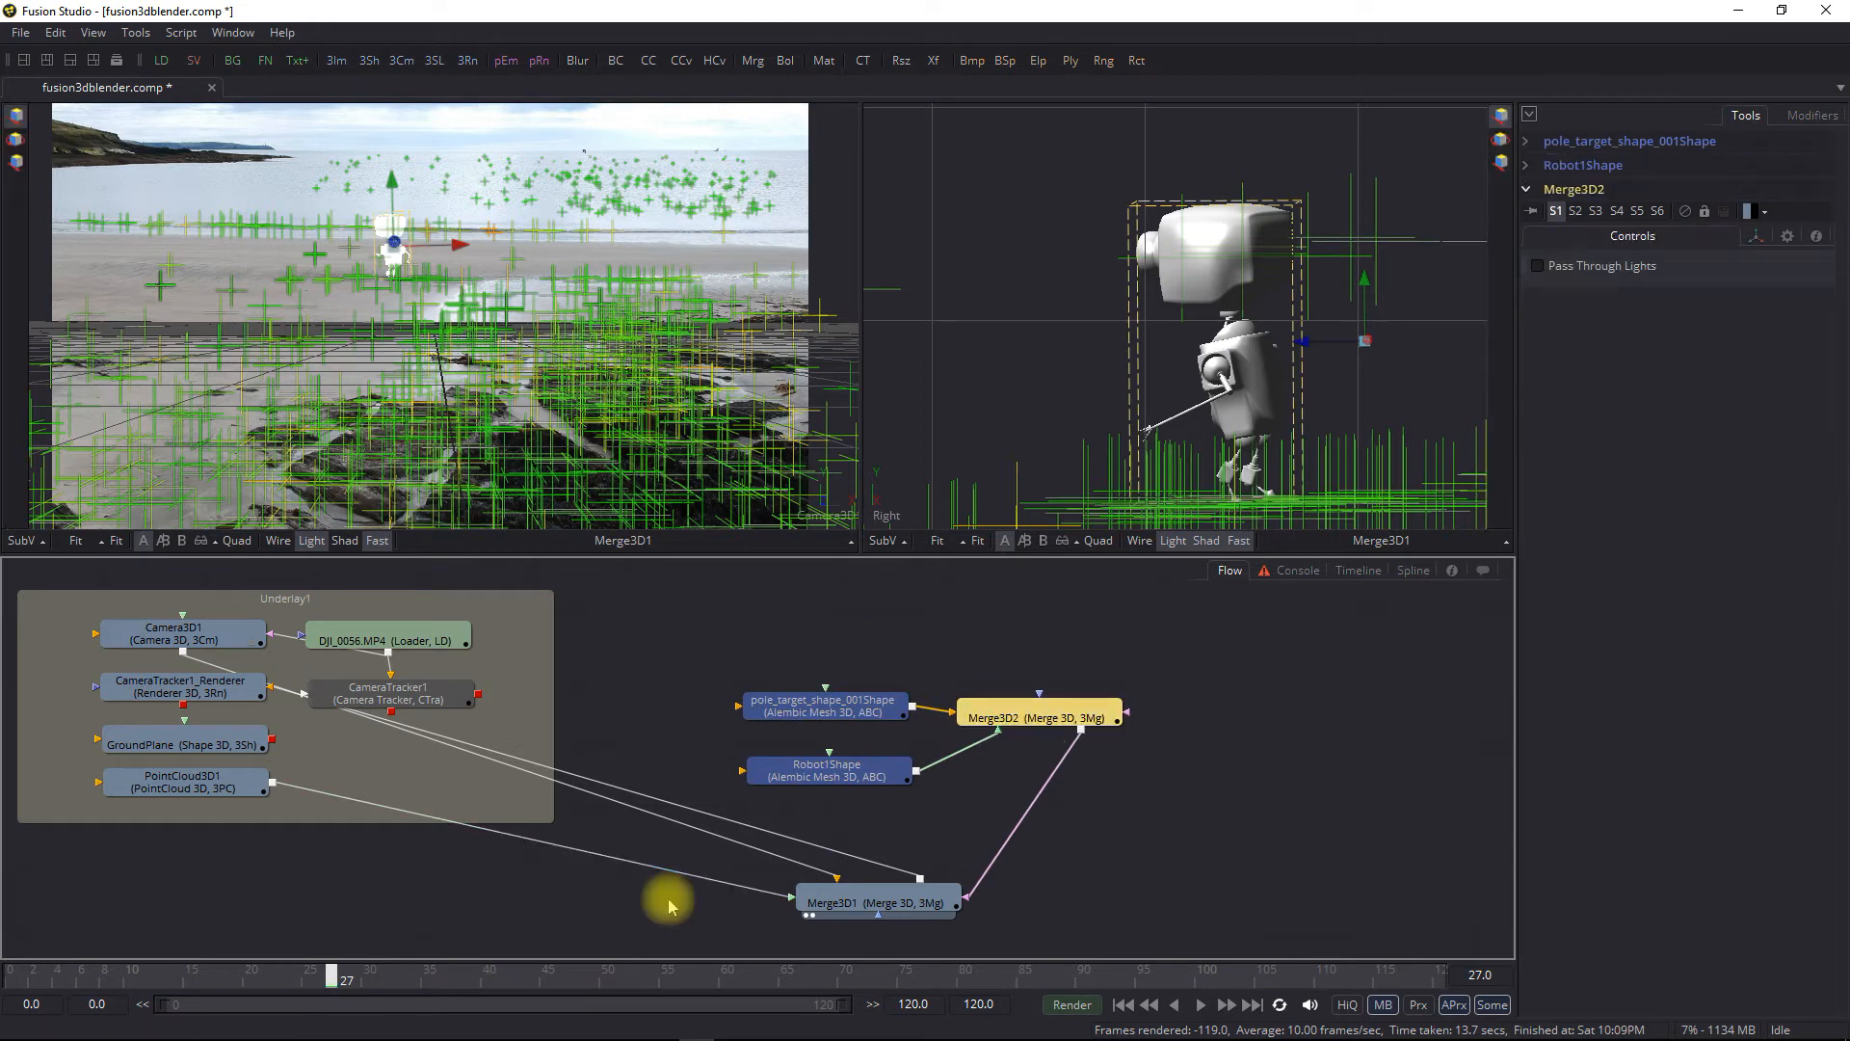
left_click_drag(306, 976, 13, 982)
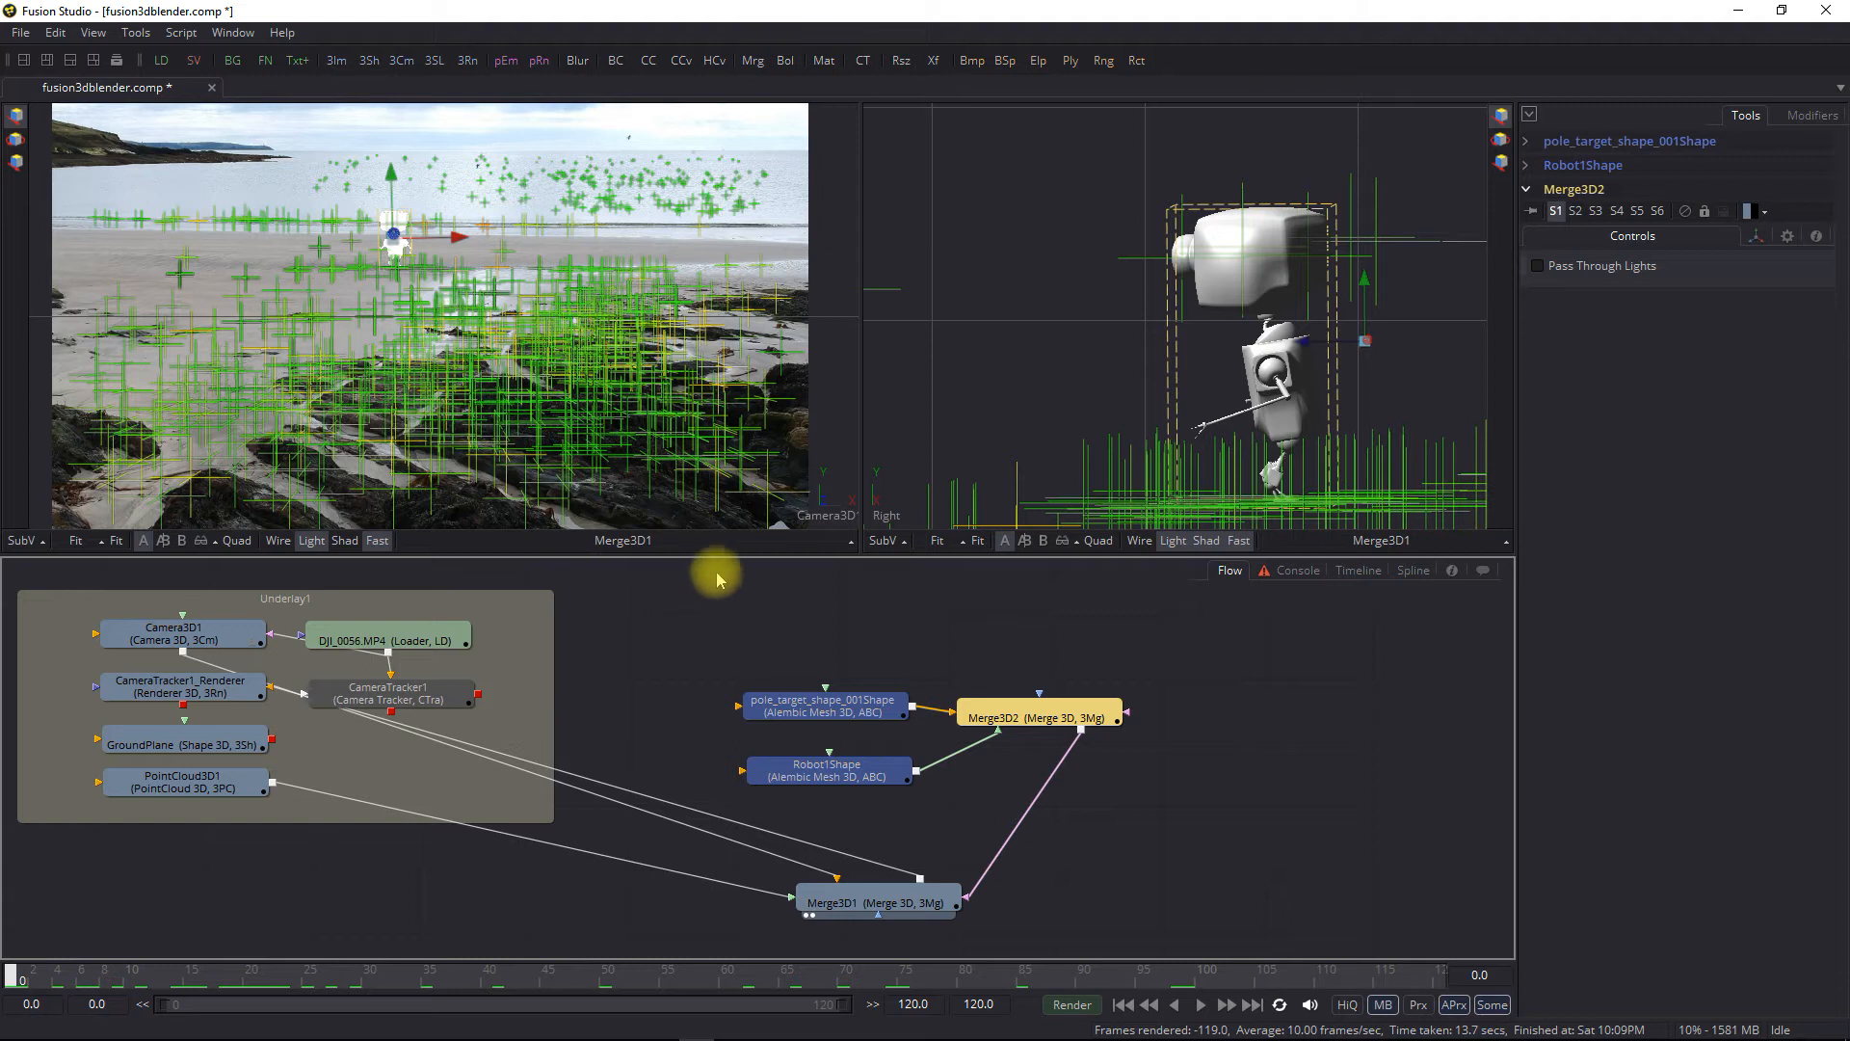
Add a Phong material node and connect its output to Robot1Shape's material input
right_click(925, 627)
mouse_move(1012, 634)
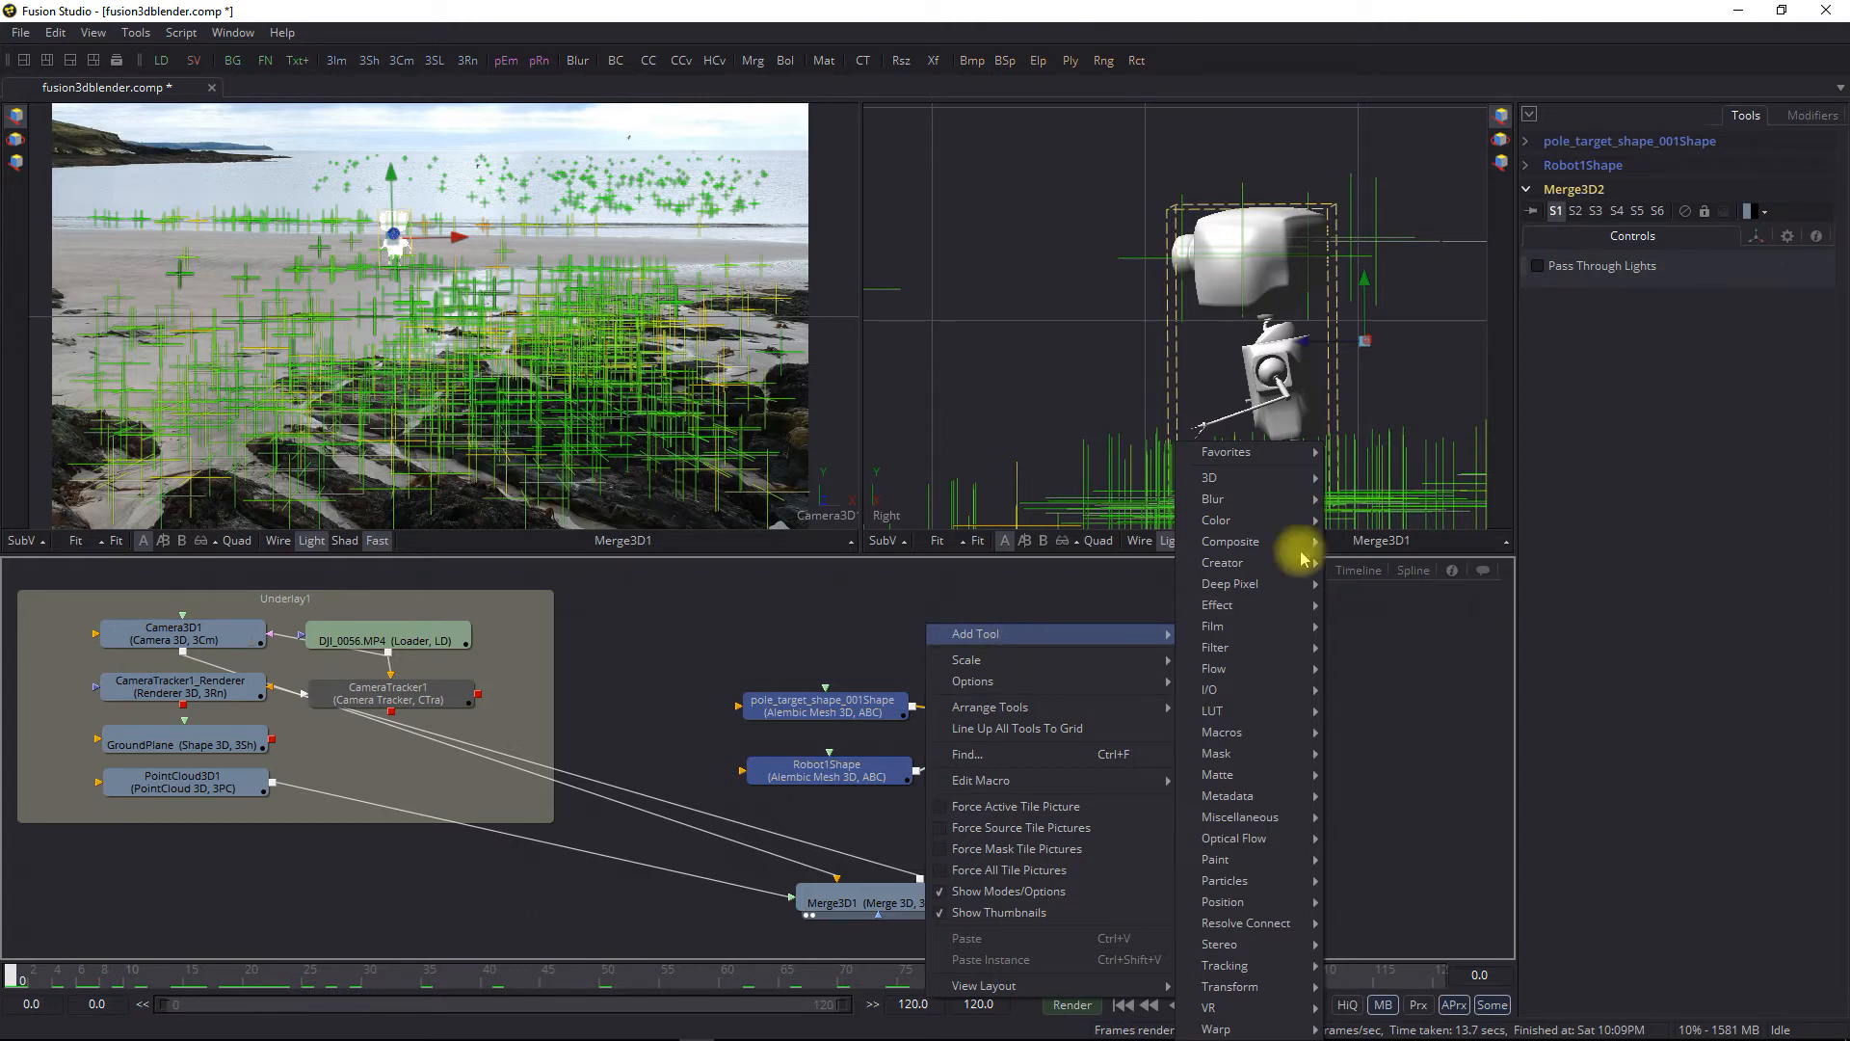
mouse_move(1263, 478)
mouse_move(1417, 420)
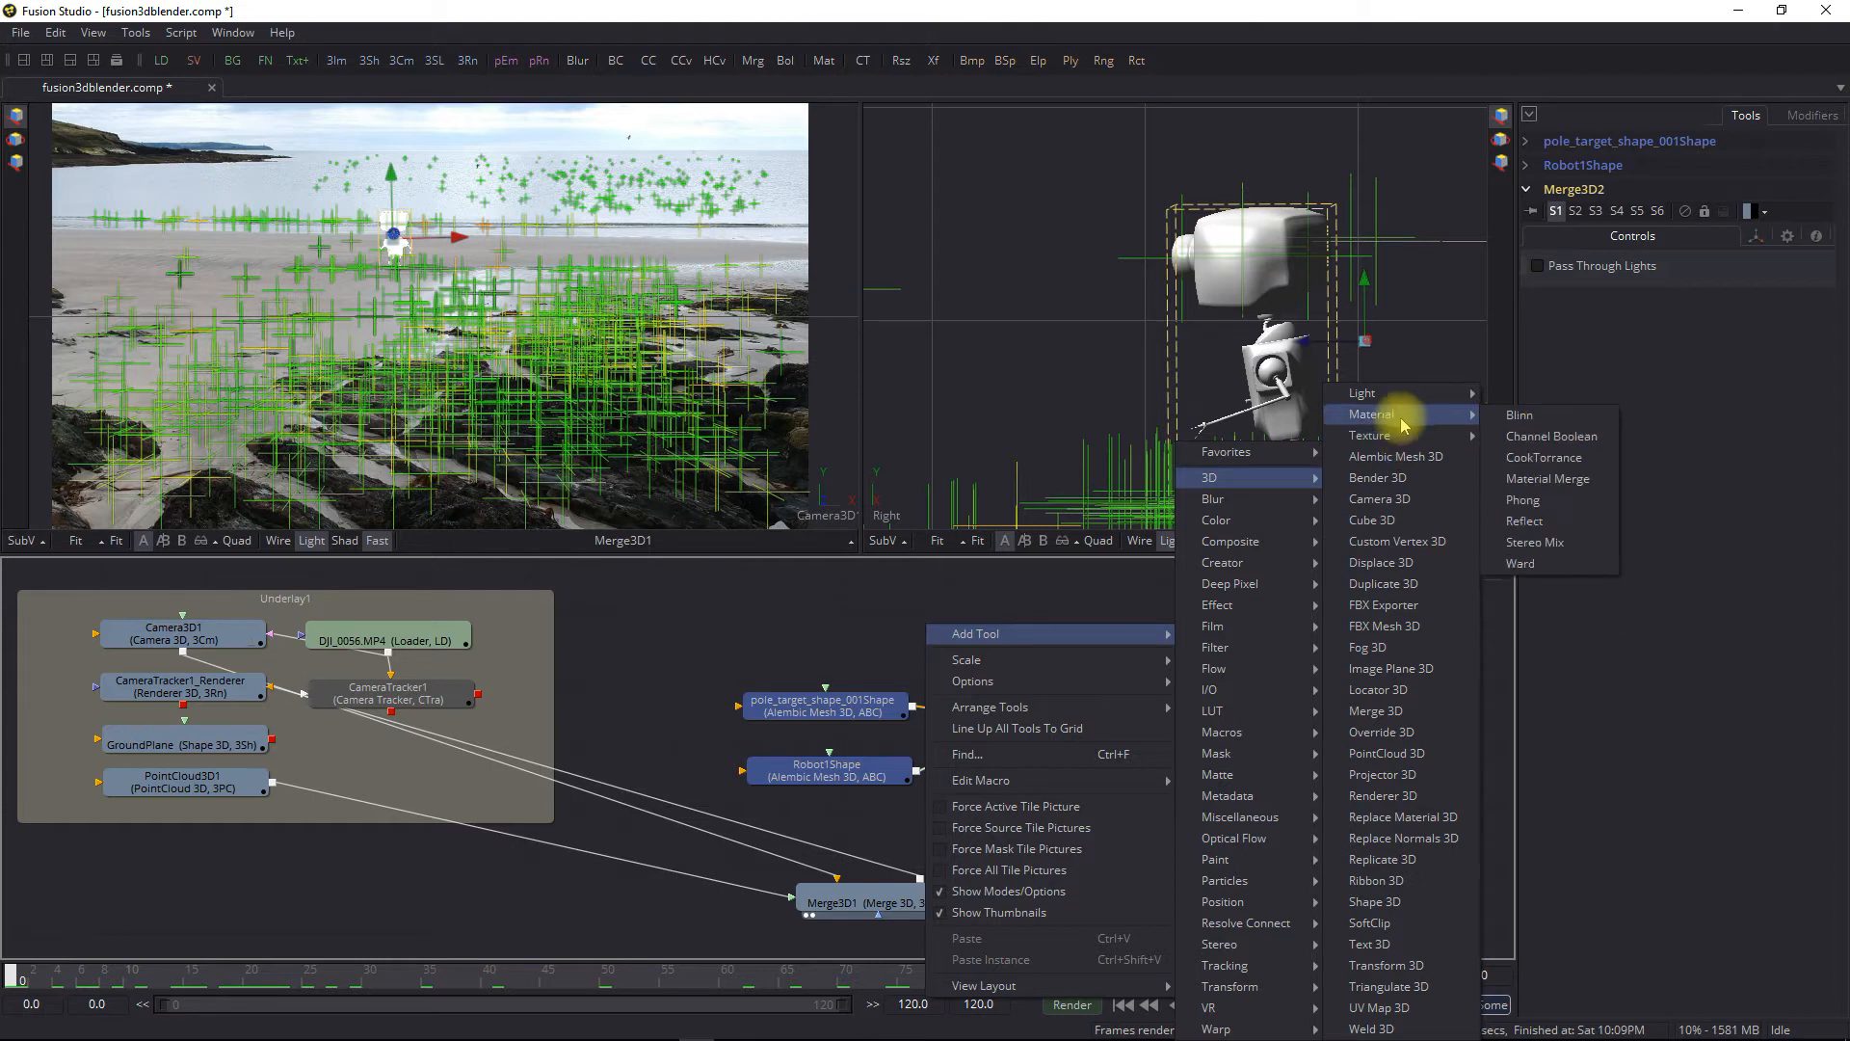
left_click(1533, 499)
left_click_drag(922, 636, 840, 771)
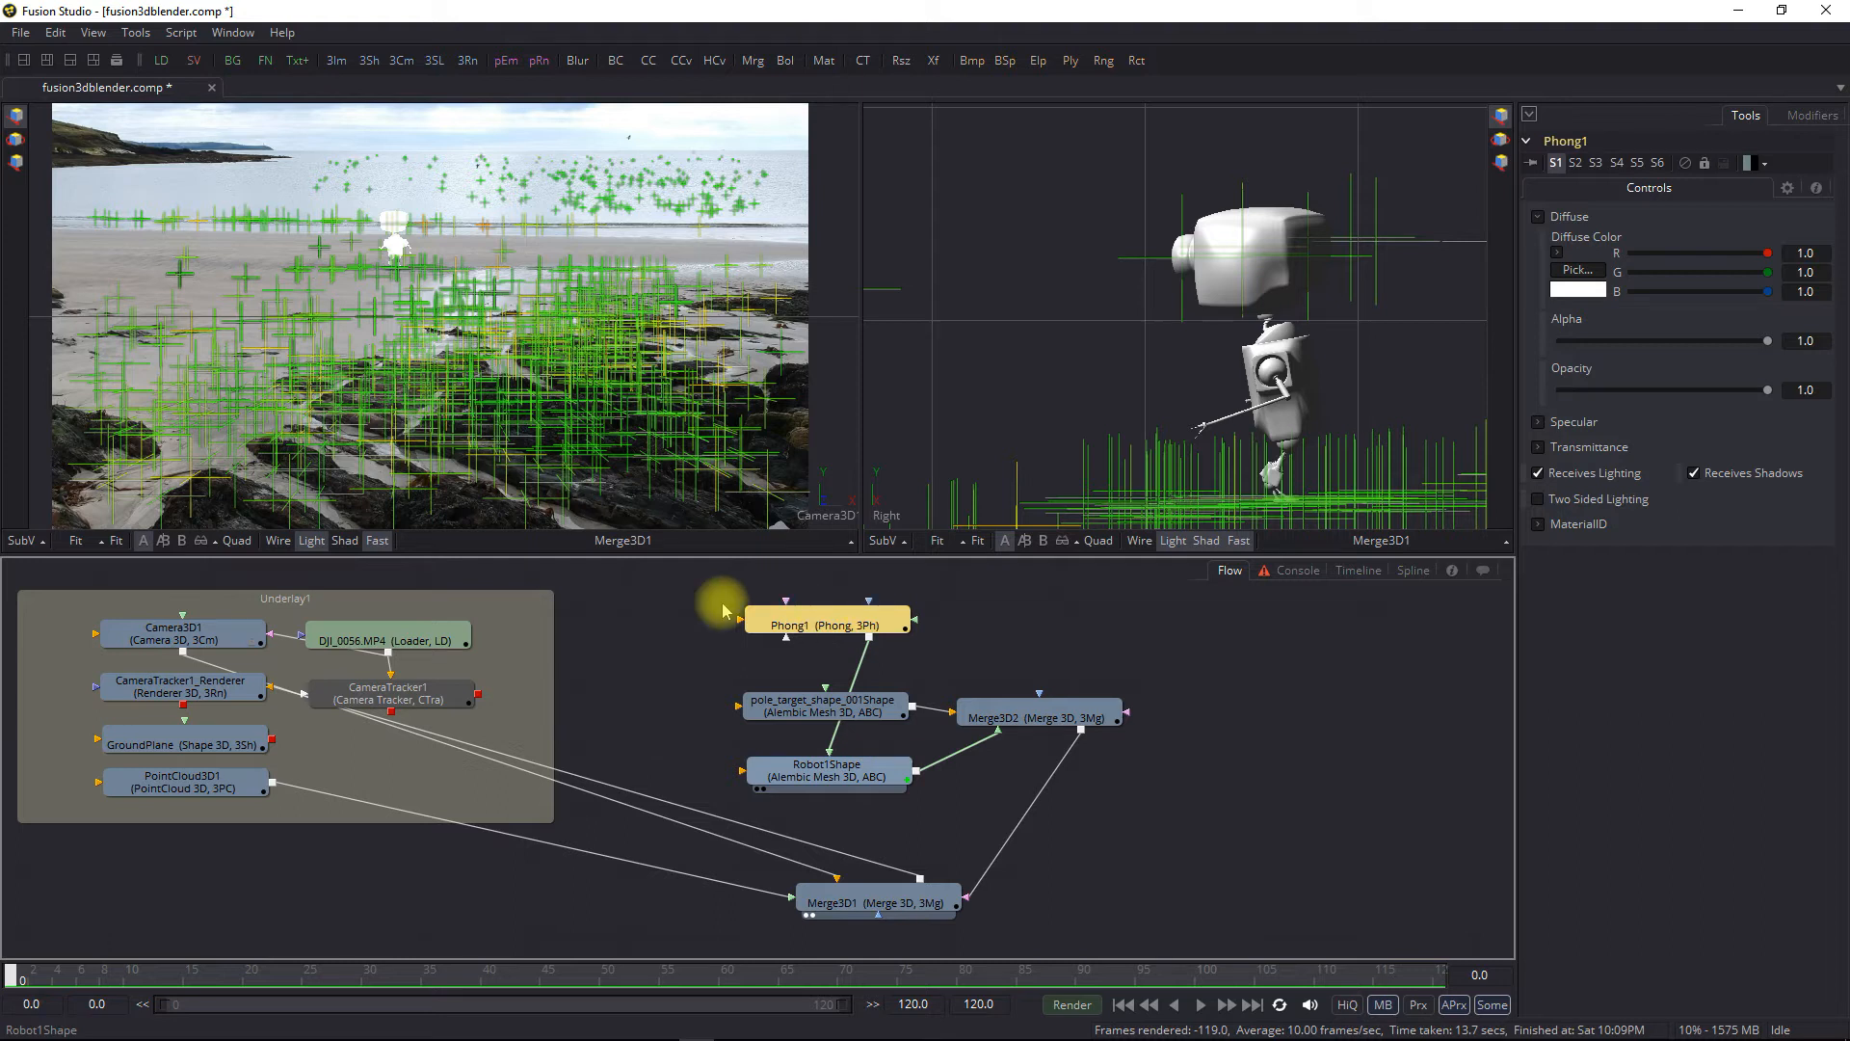
Rearrange the flow so pole_target_shape_001Shape sits above Merge3D2 and Phong1 sits directly above Robot1Shape
left_click_drag(883, 639, 814, 628)
left_click_drag(843, 704, 1066, 652)
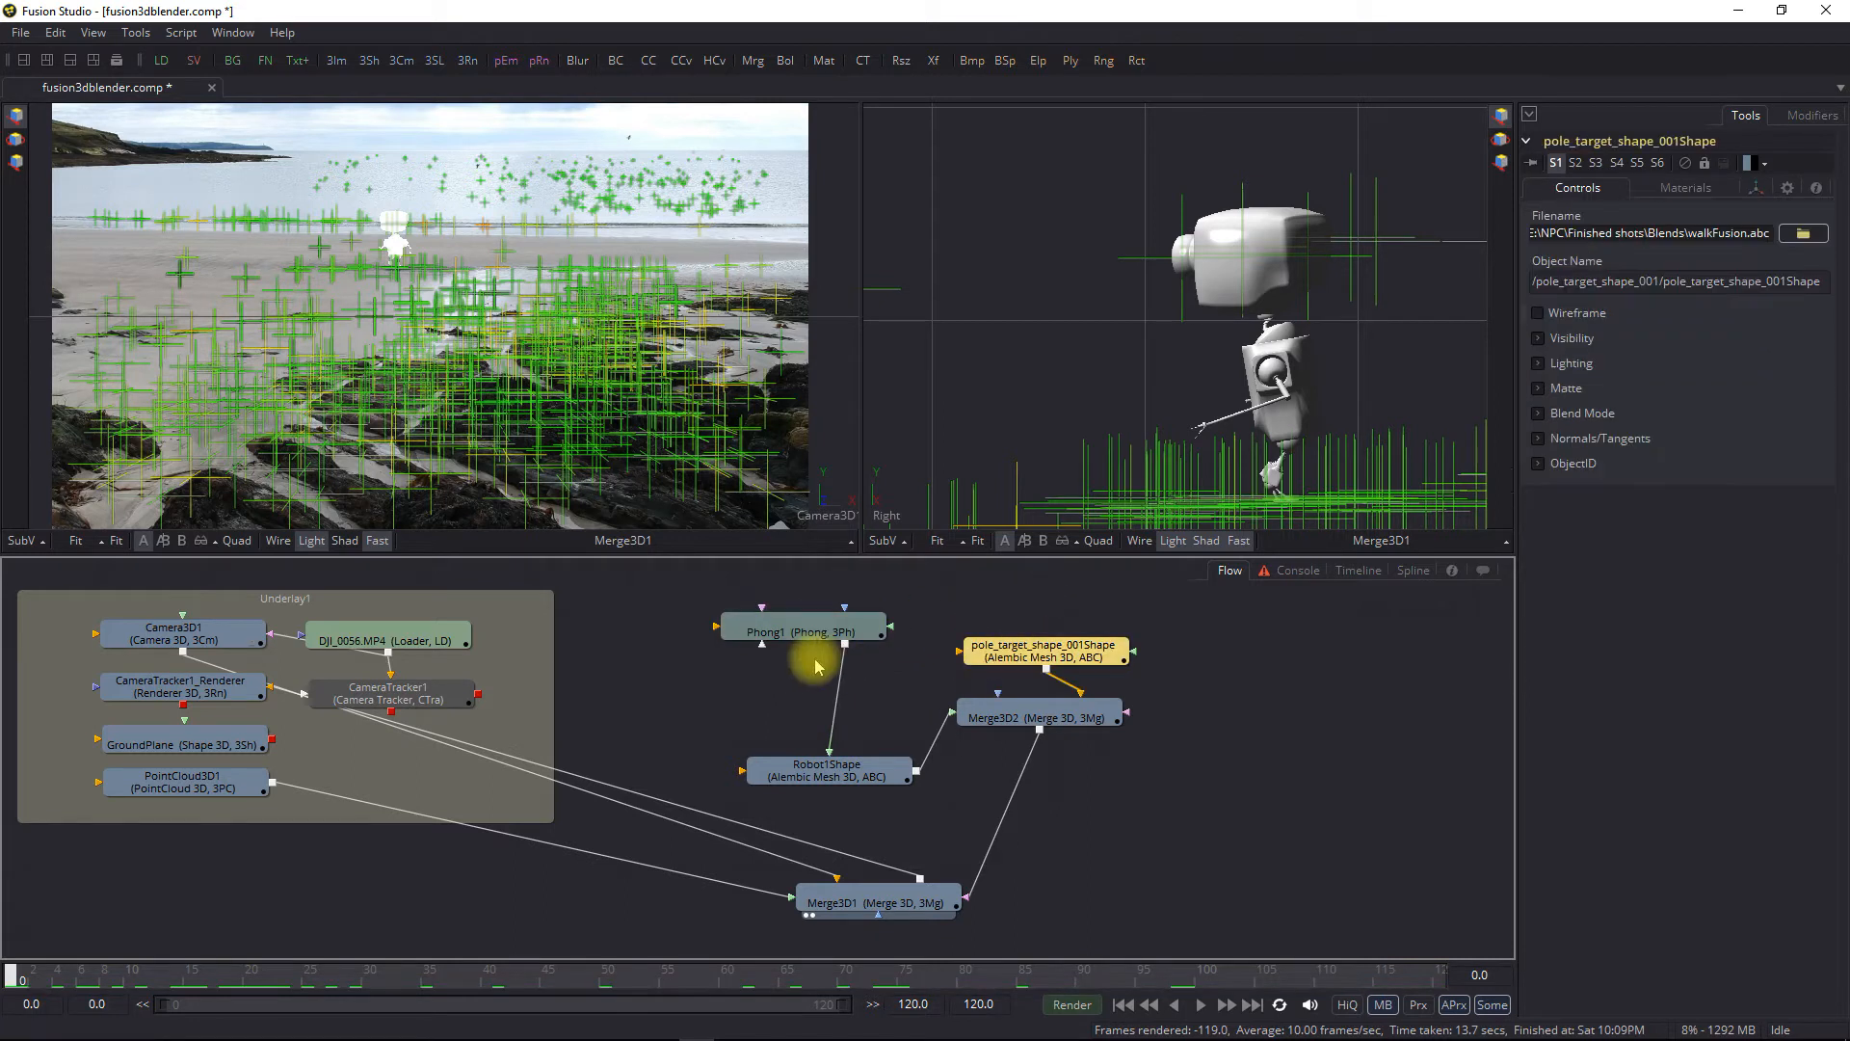
left_click_drag(817, 644, 845, 708)
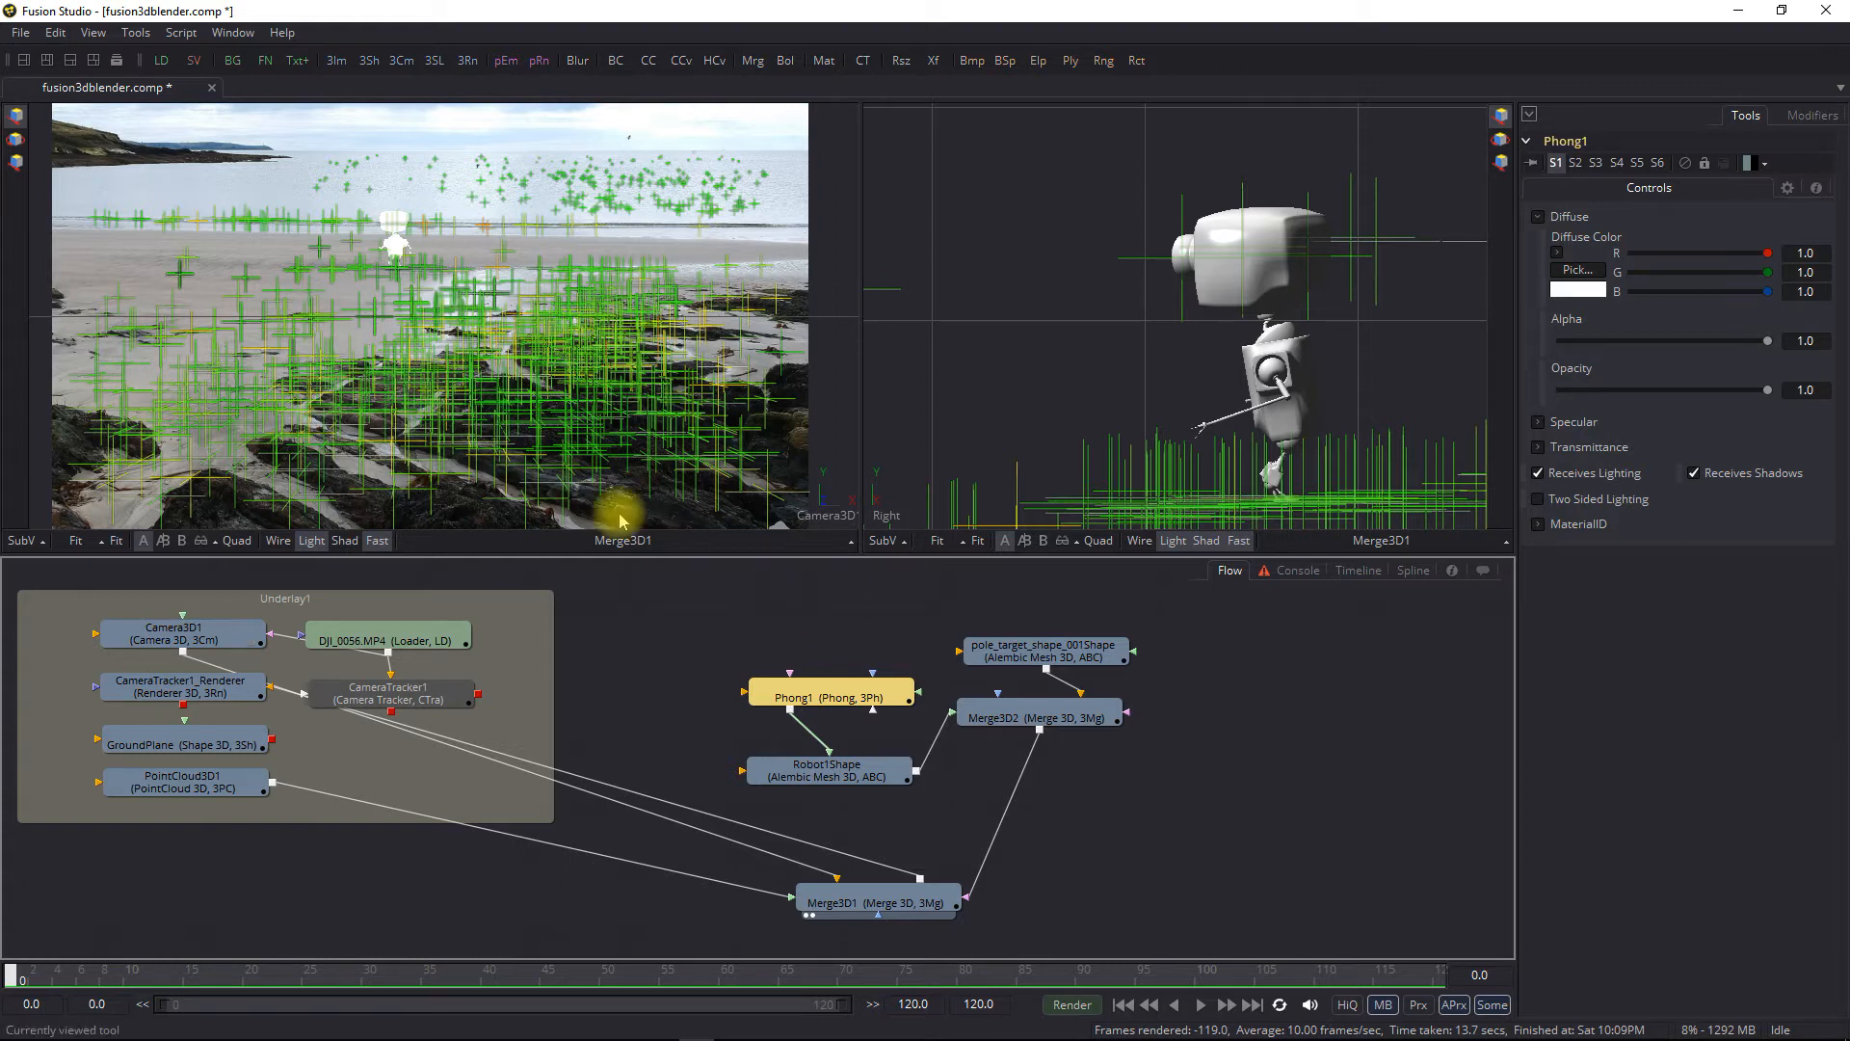
Add another Loader node to the flow beside Phong1 for the robot's diffuse texture
left_click(159, 62)
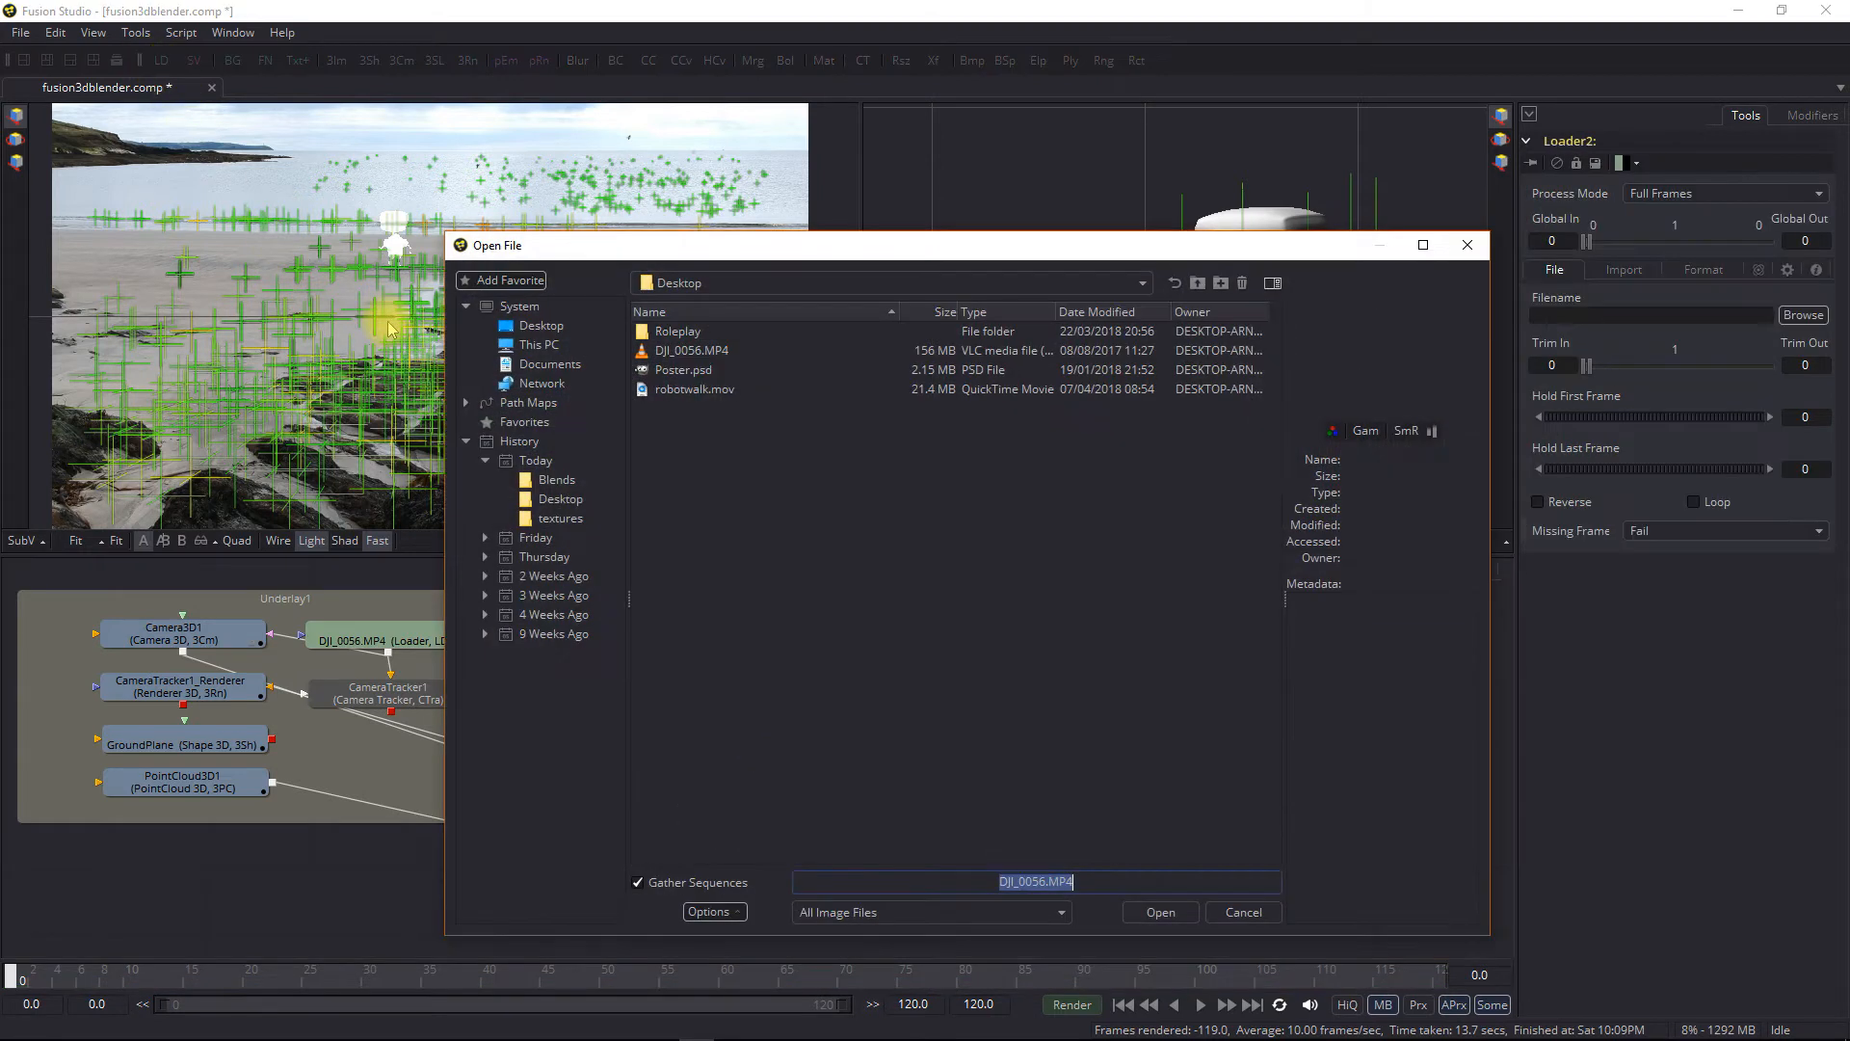
left_click(1246, 914)
right_click(806, 601)
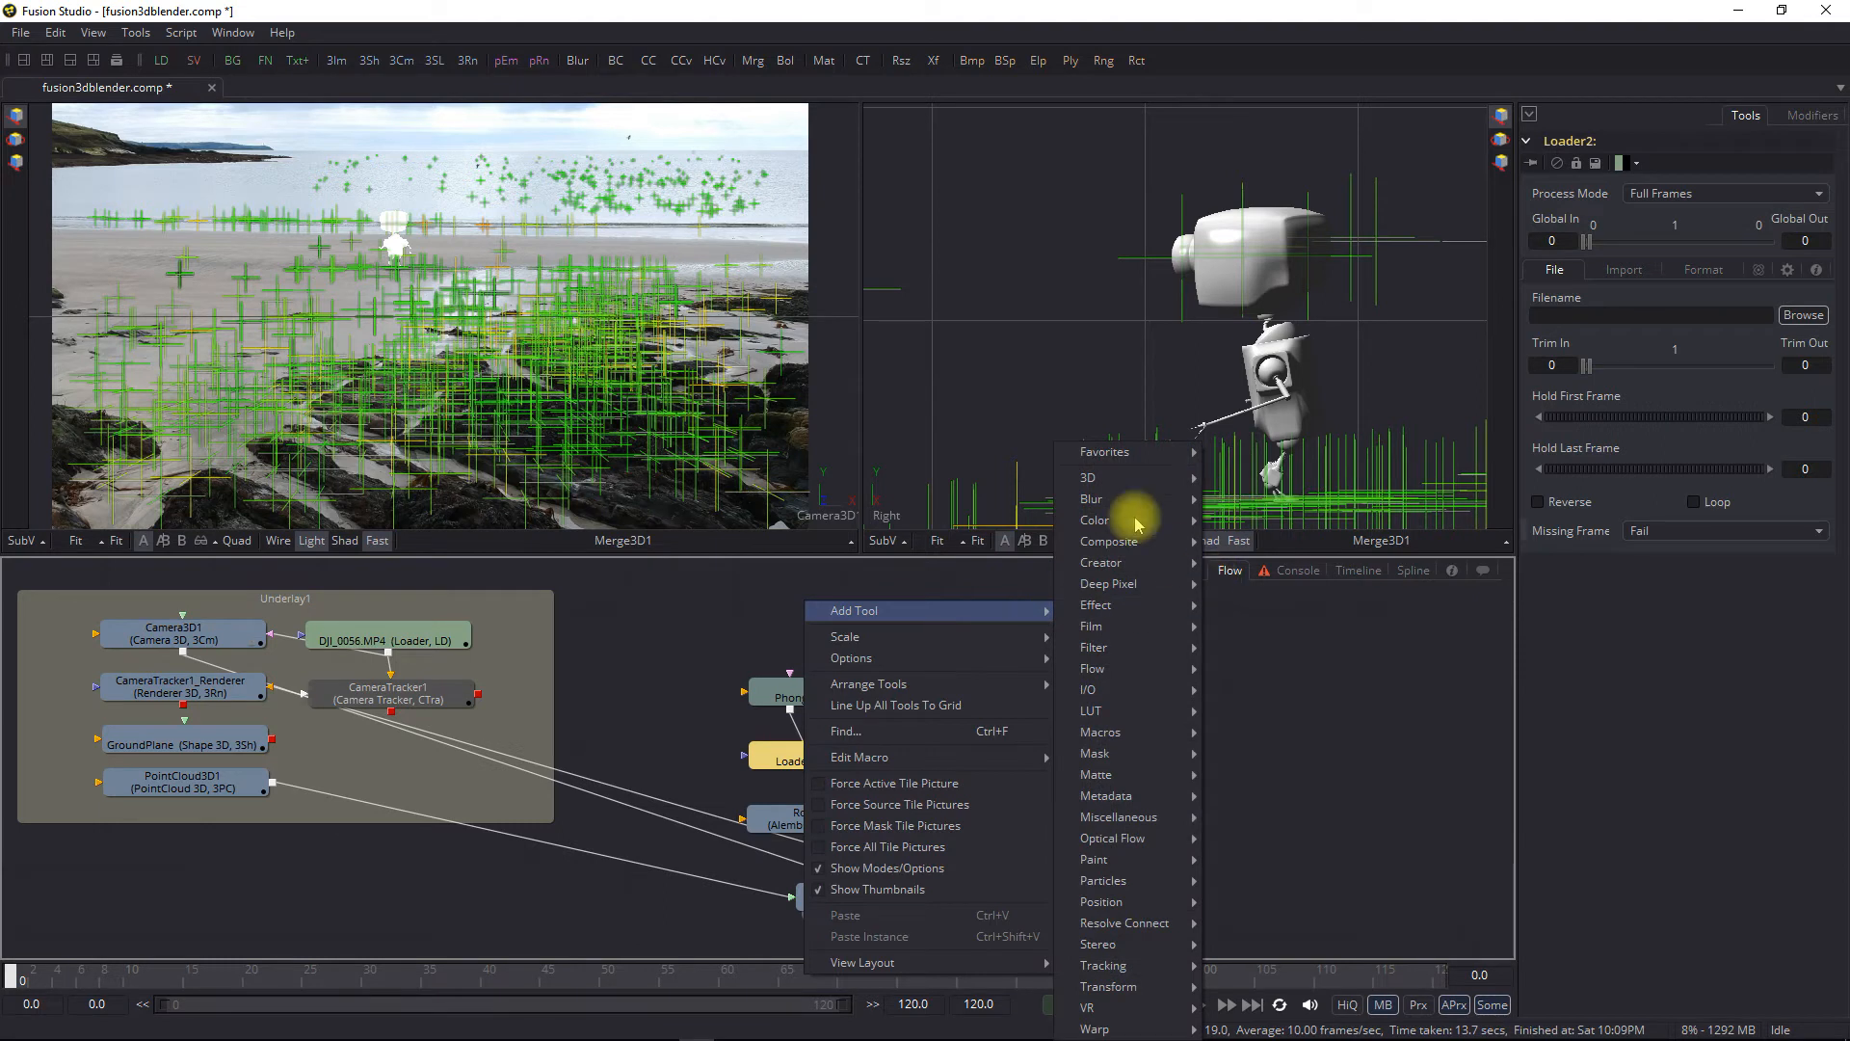
mouse_move(1108, 482)
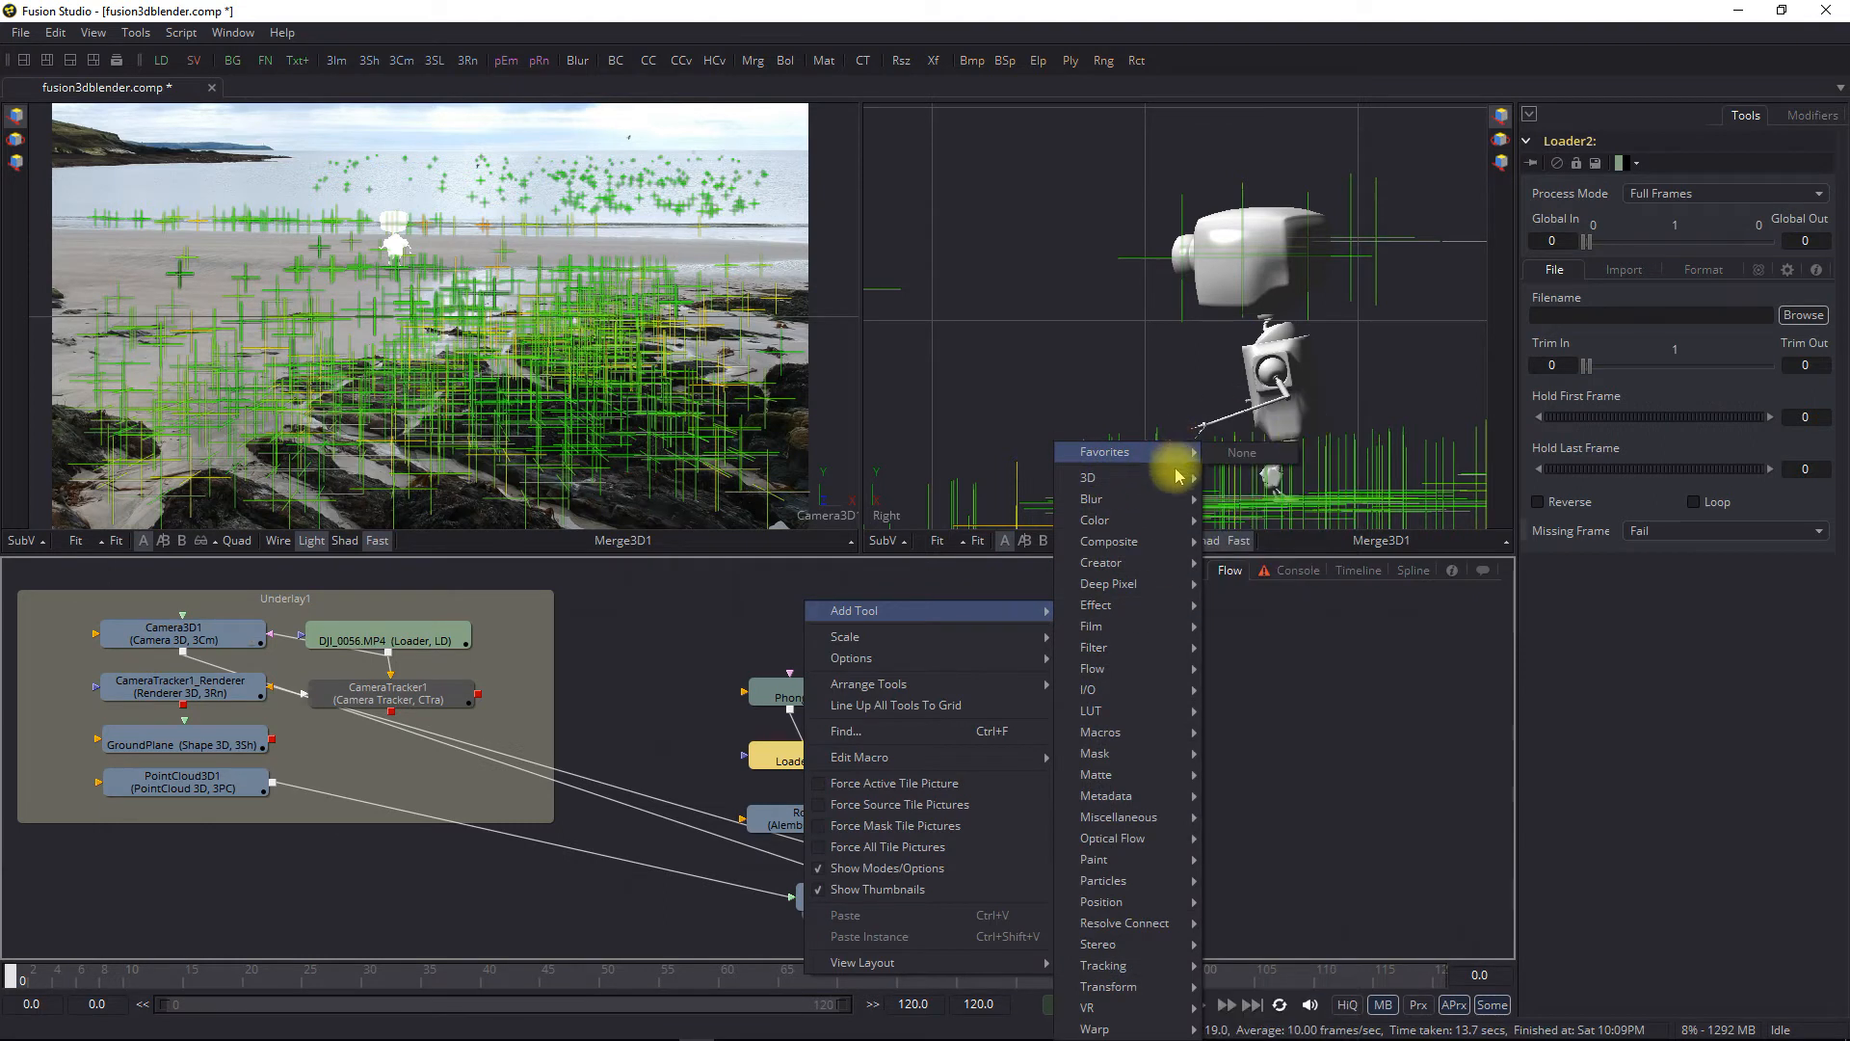
mouse_move(1170, 647)
mouse_move(1094, 689)
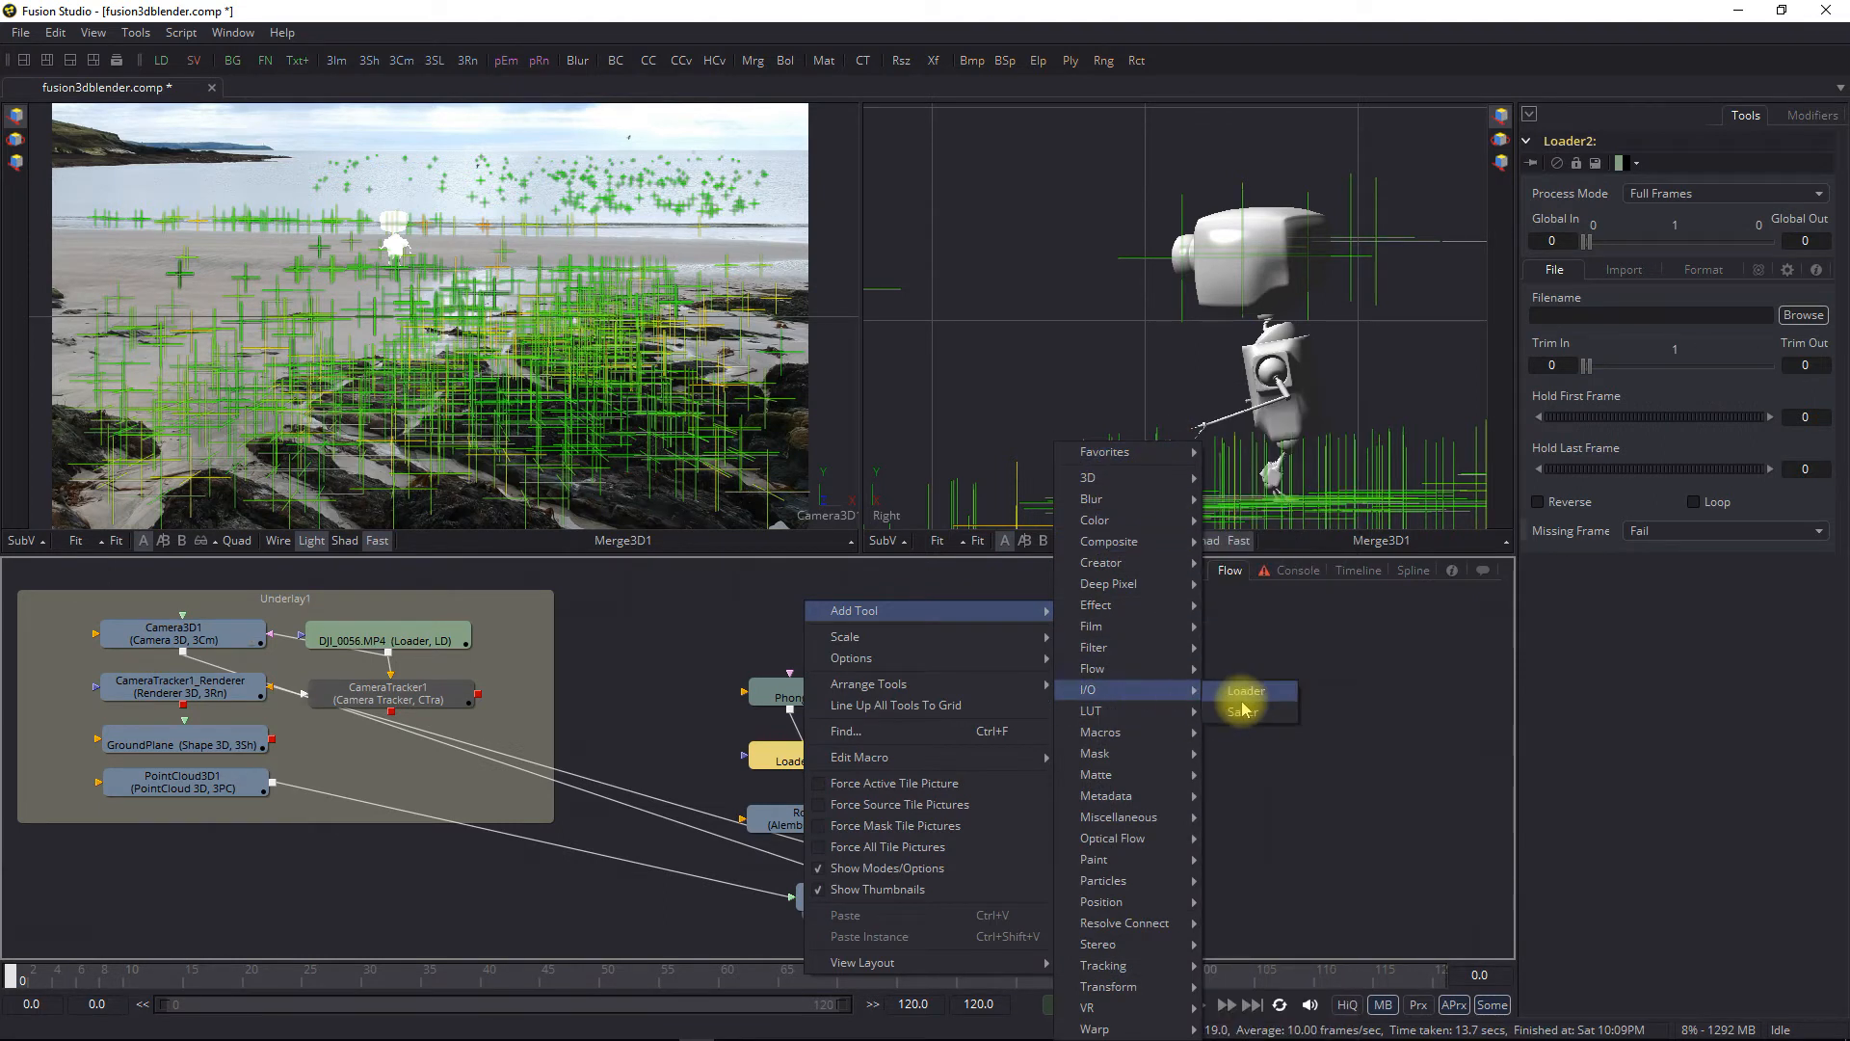
left_click(1242, 694)
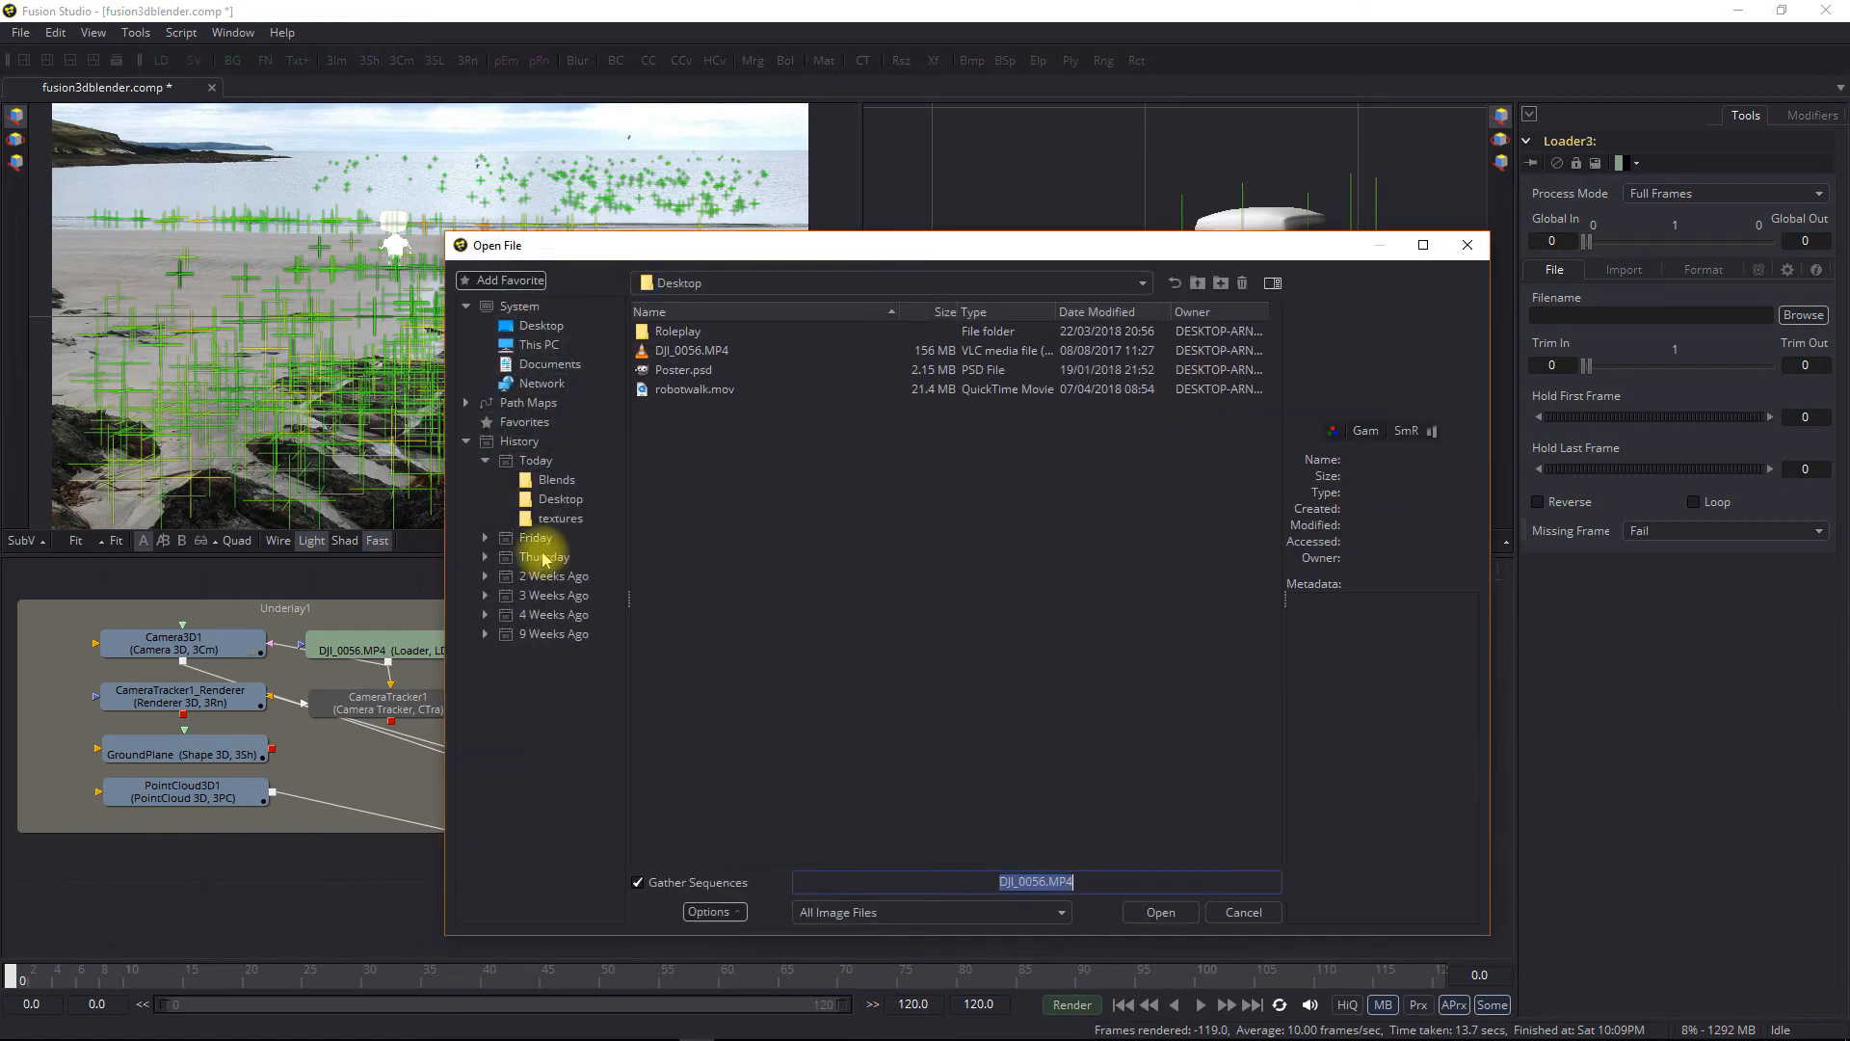
Load Robot1 UV Diffuse1.png into the new Loader from the NPC\textures folder on the E: drive
left_click(548, 349)
left_click(686, 372)
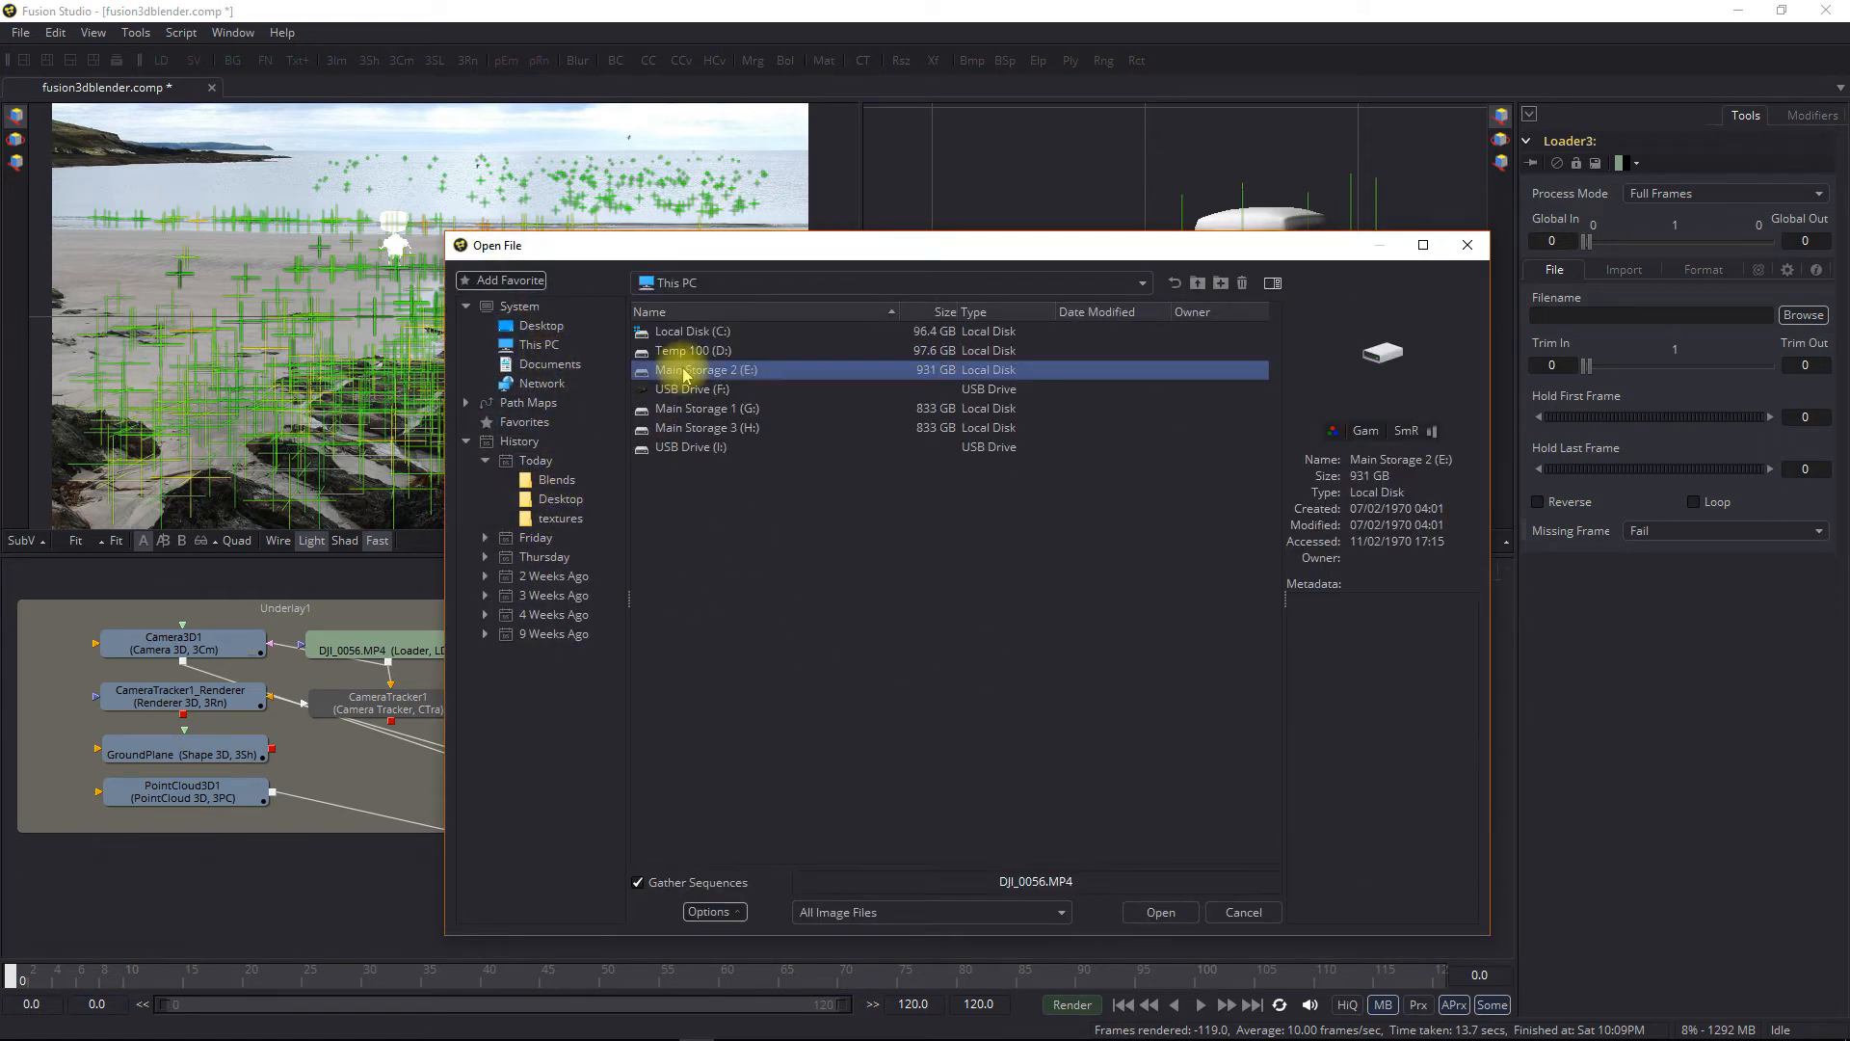
double_click(686, 372)
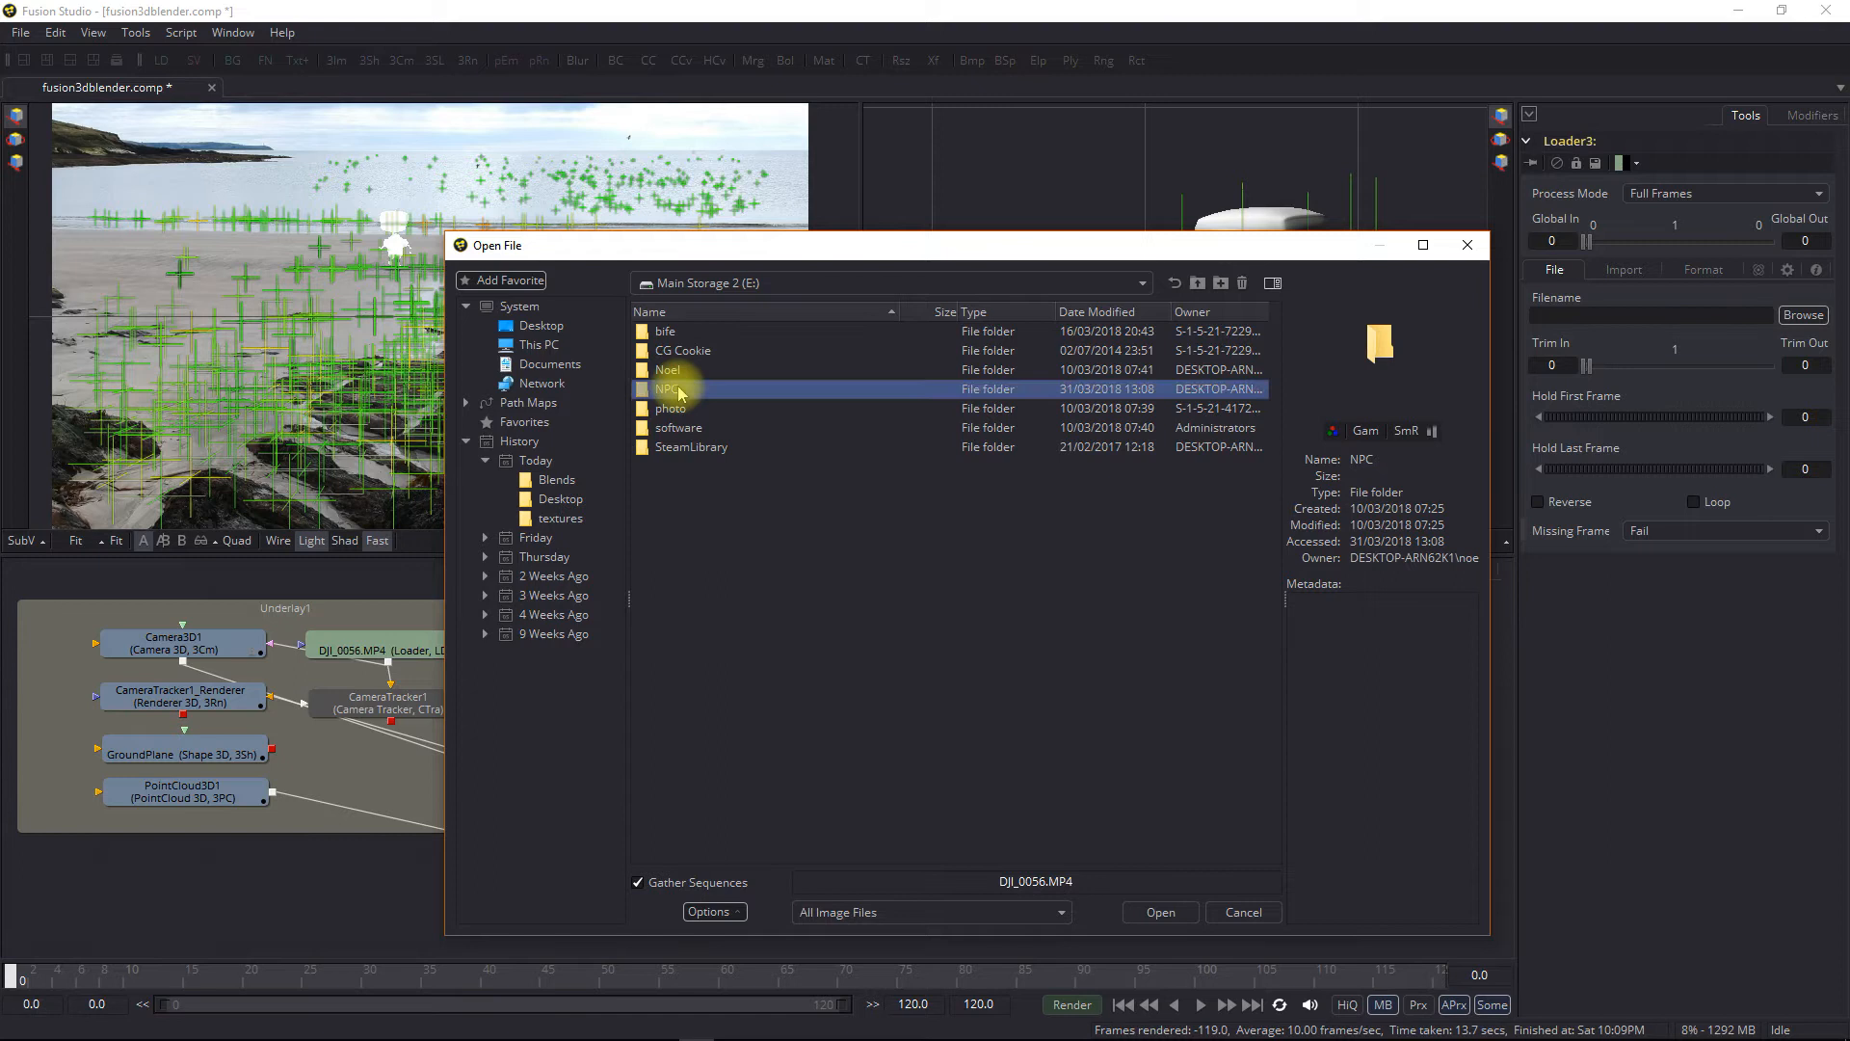
double_click(677, 387)
double_click(690, 542)
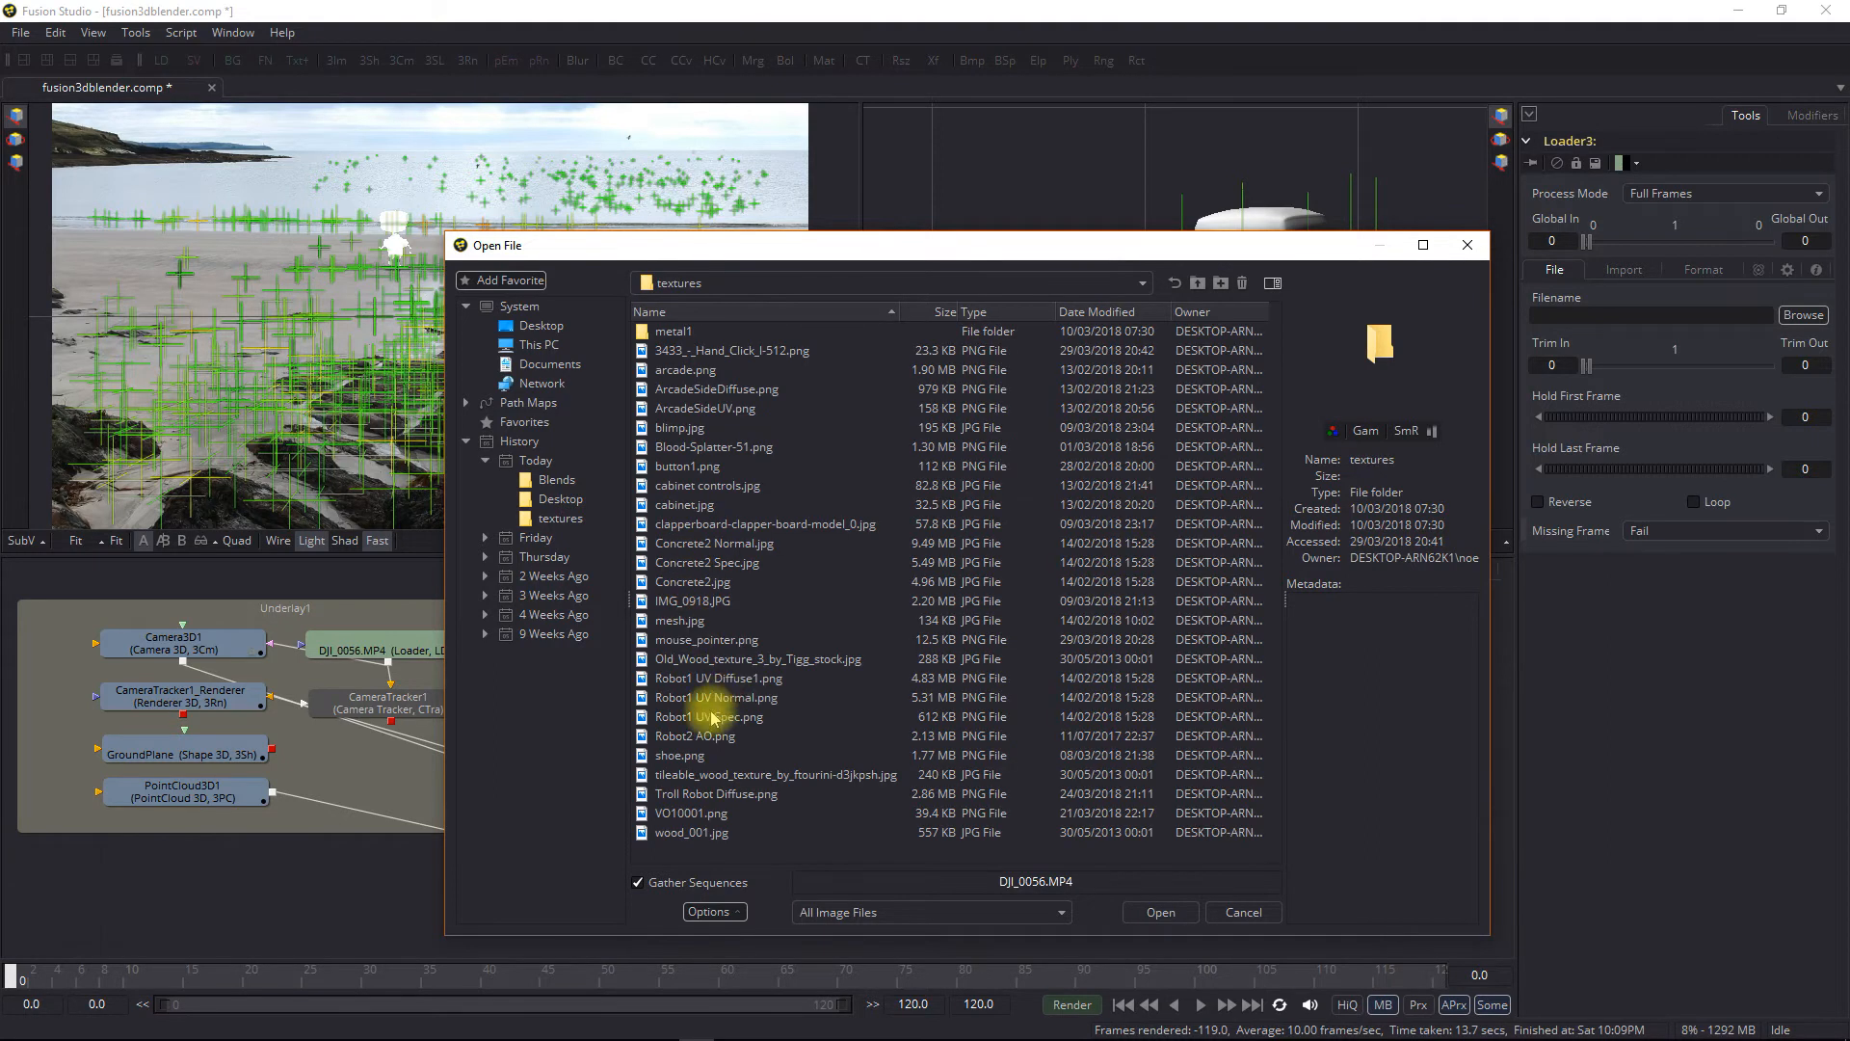
left_click(692, 680)
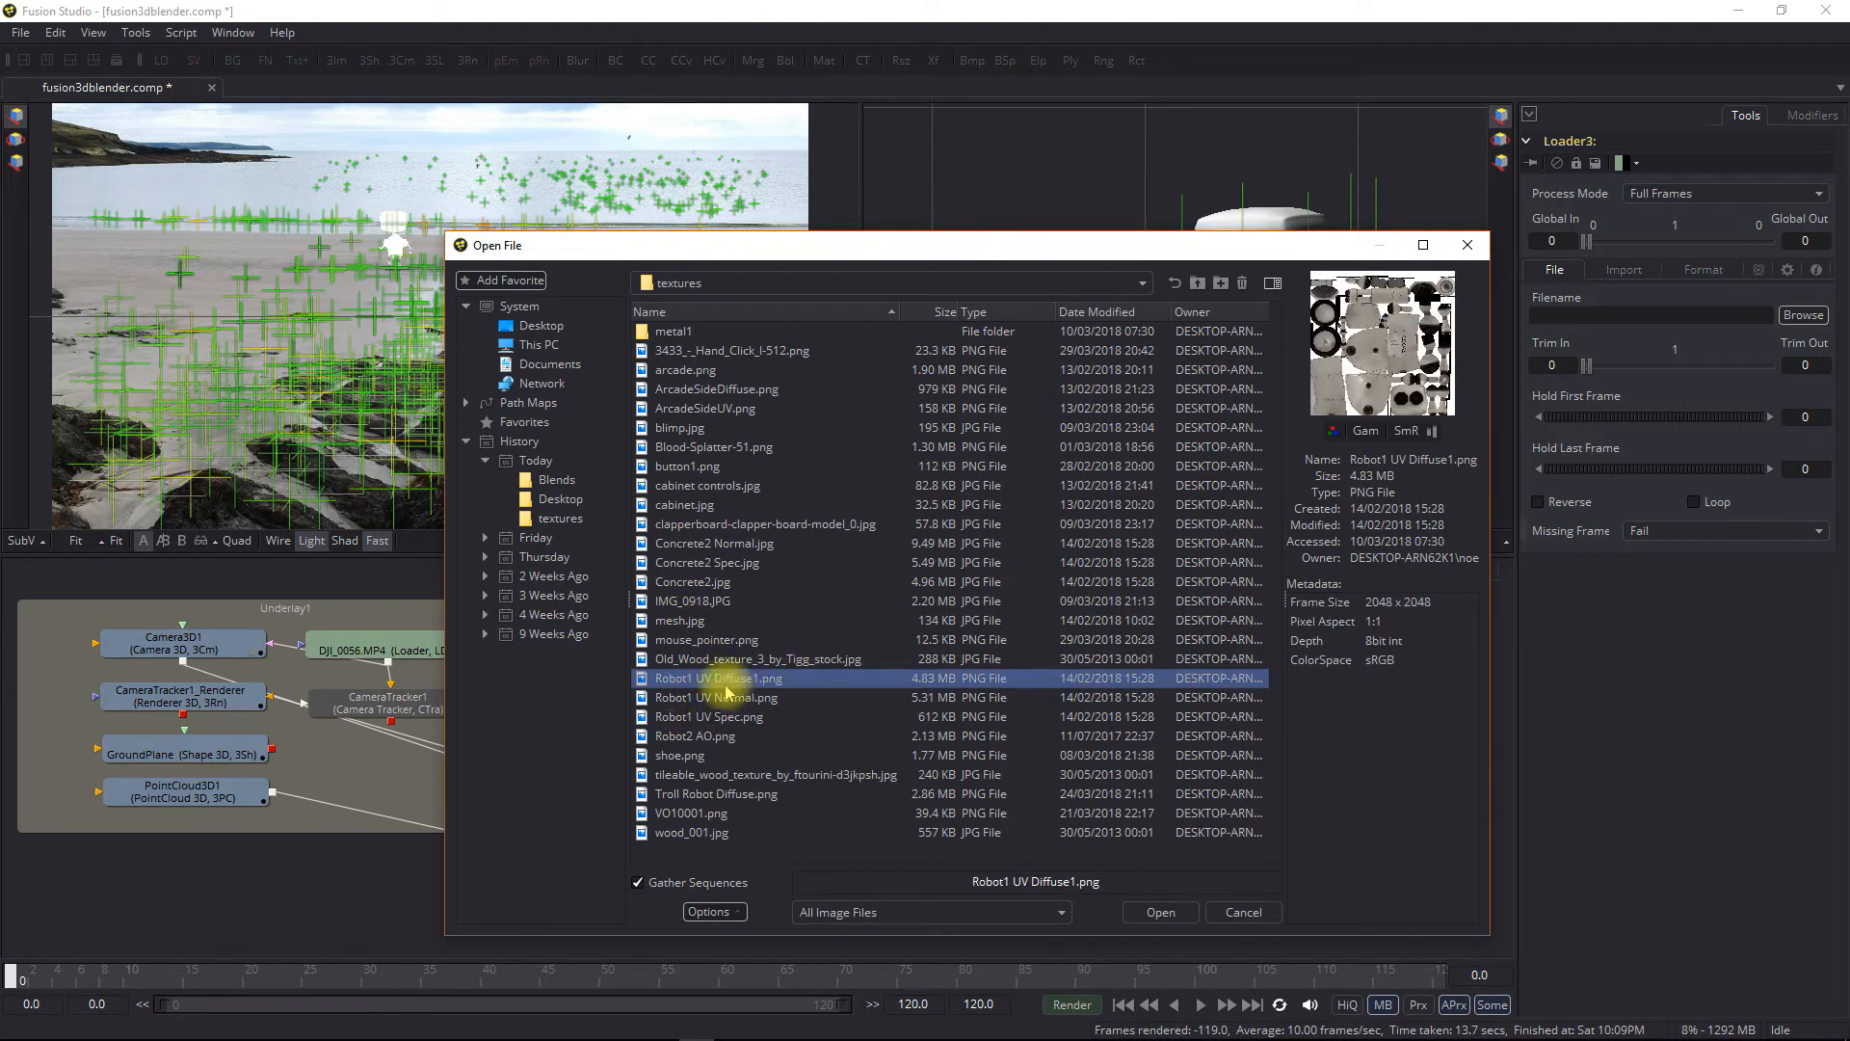
left_click(1181, 922)
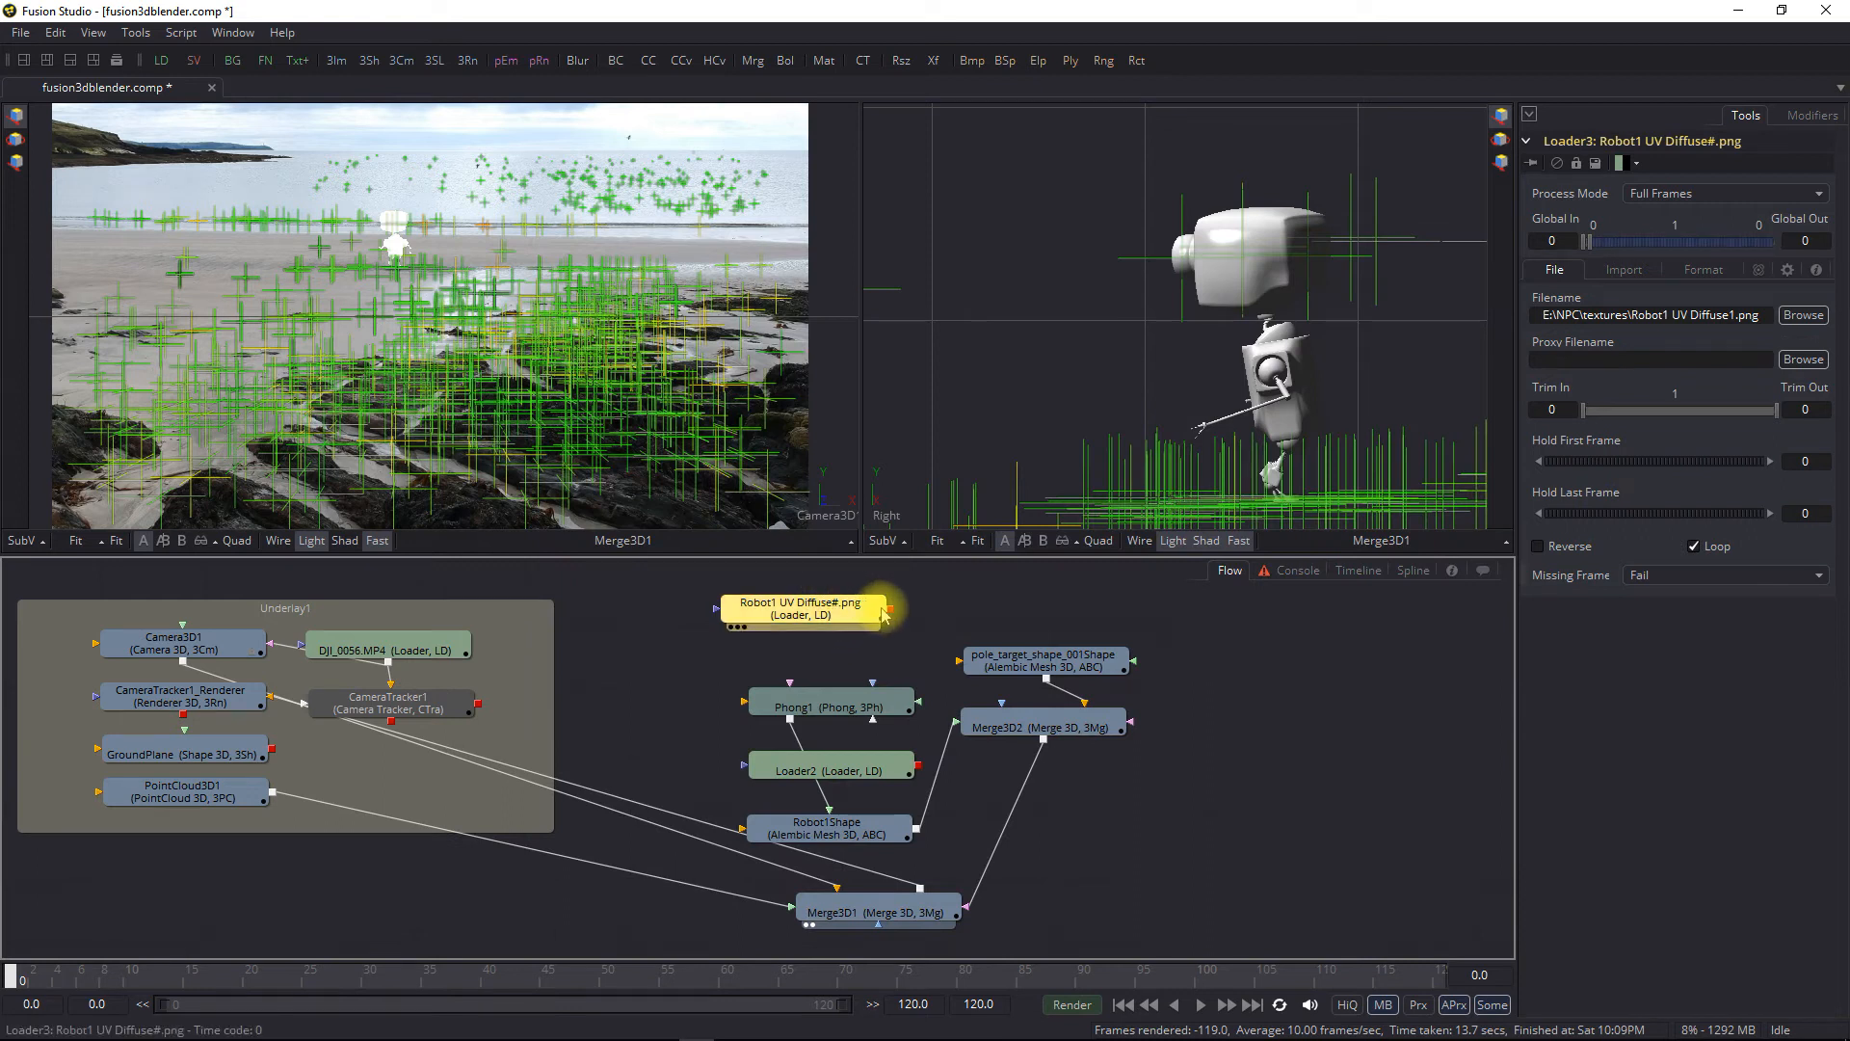
Connect the Robot1 UV Diffuse loader to Phong1's Diffuse Color Material input and place the loader above Phong1
left_click_drag(892, 610, 867, 710)
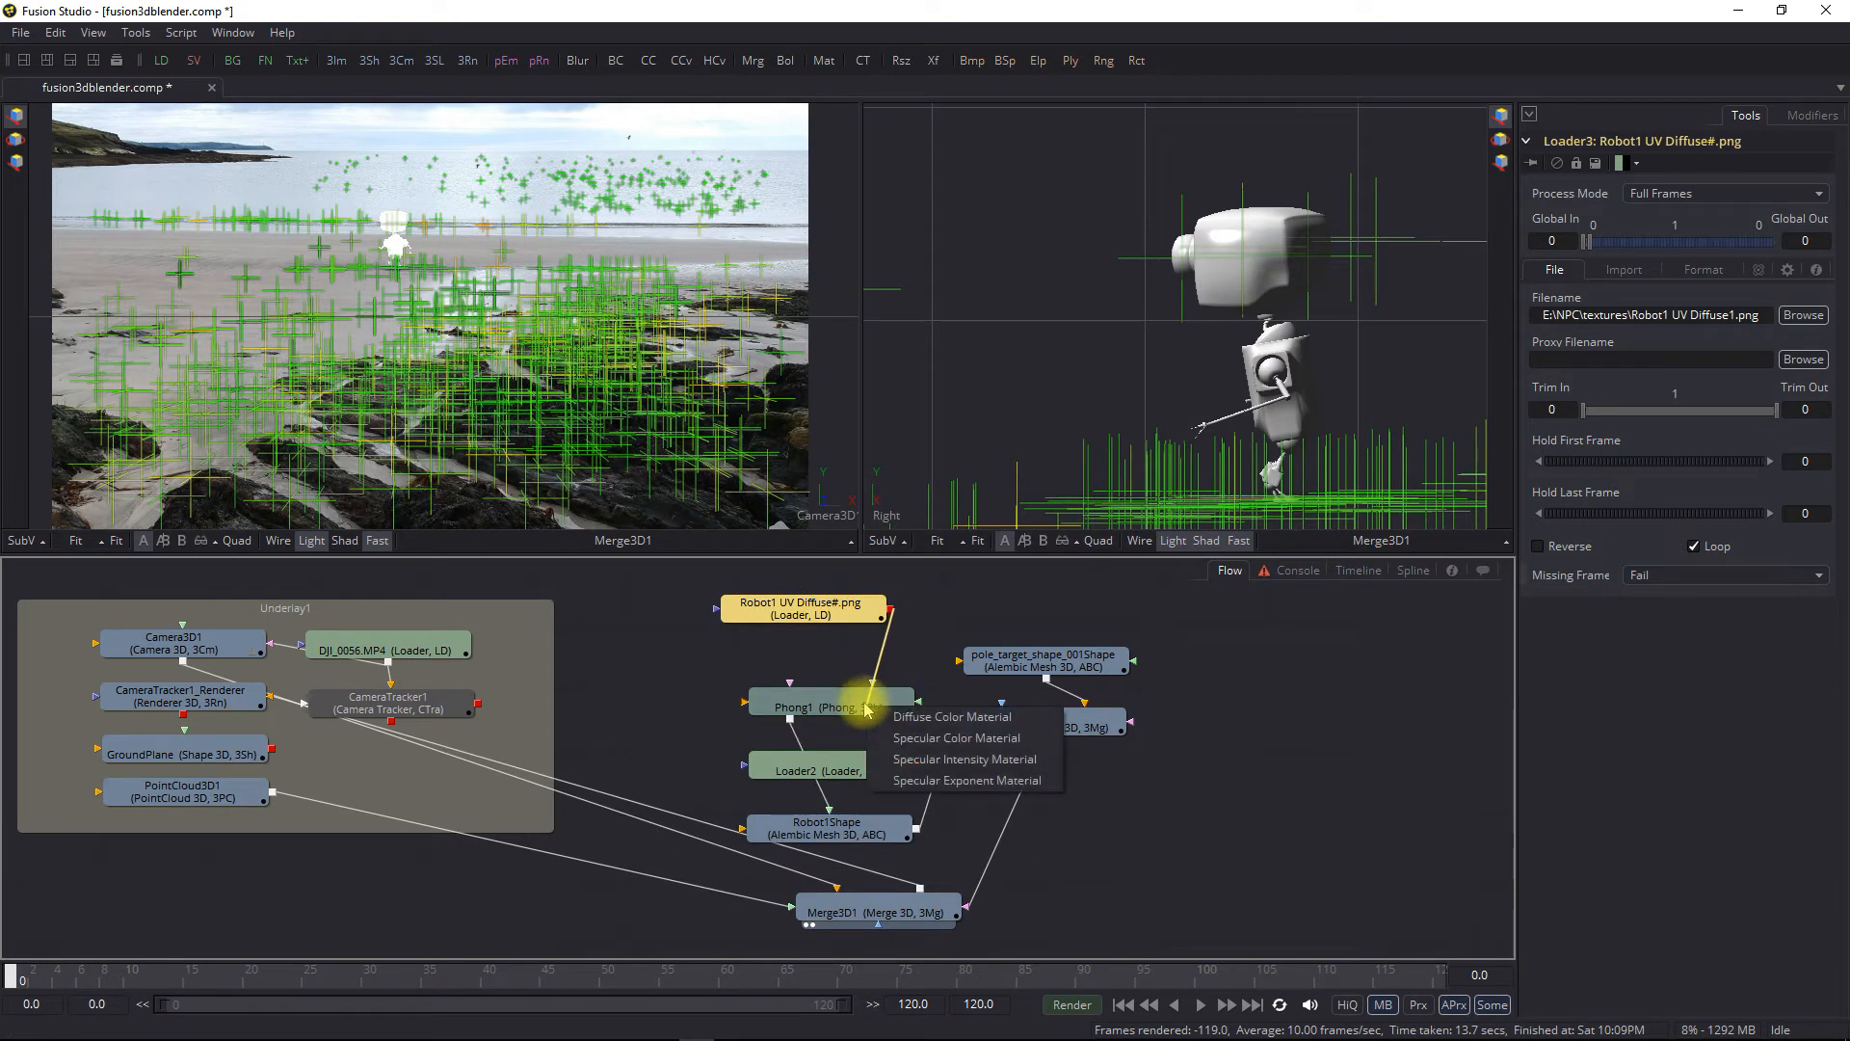
left_click(927, 726)
left_click_drag(829, 609, 938, 601)
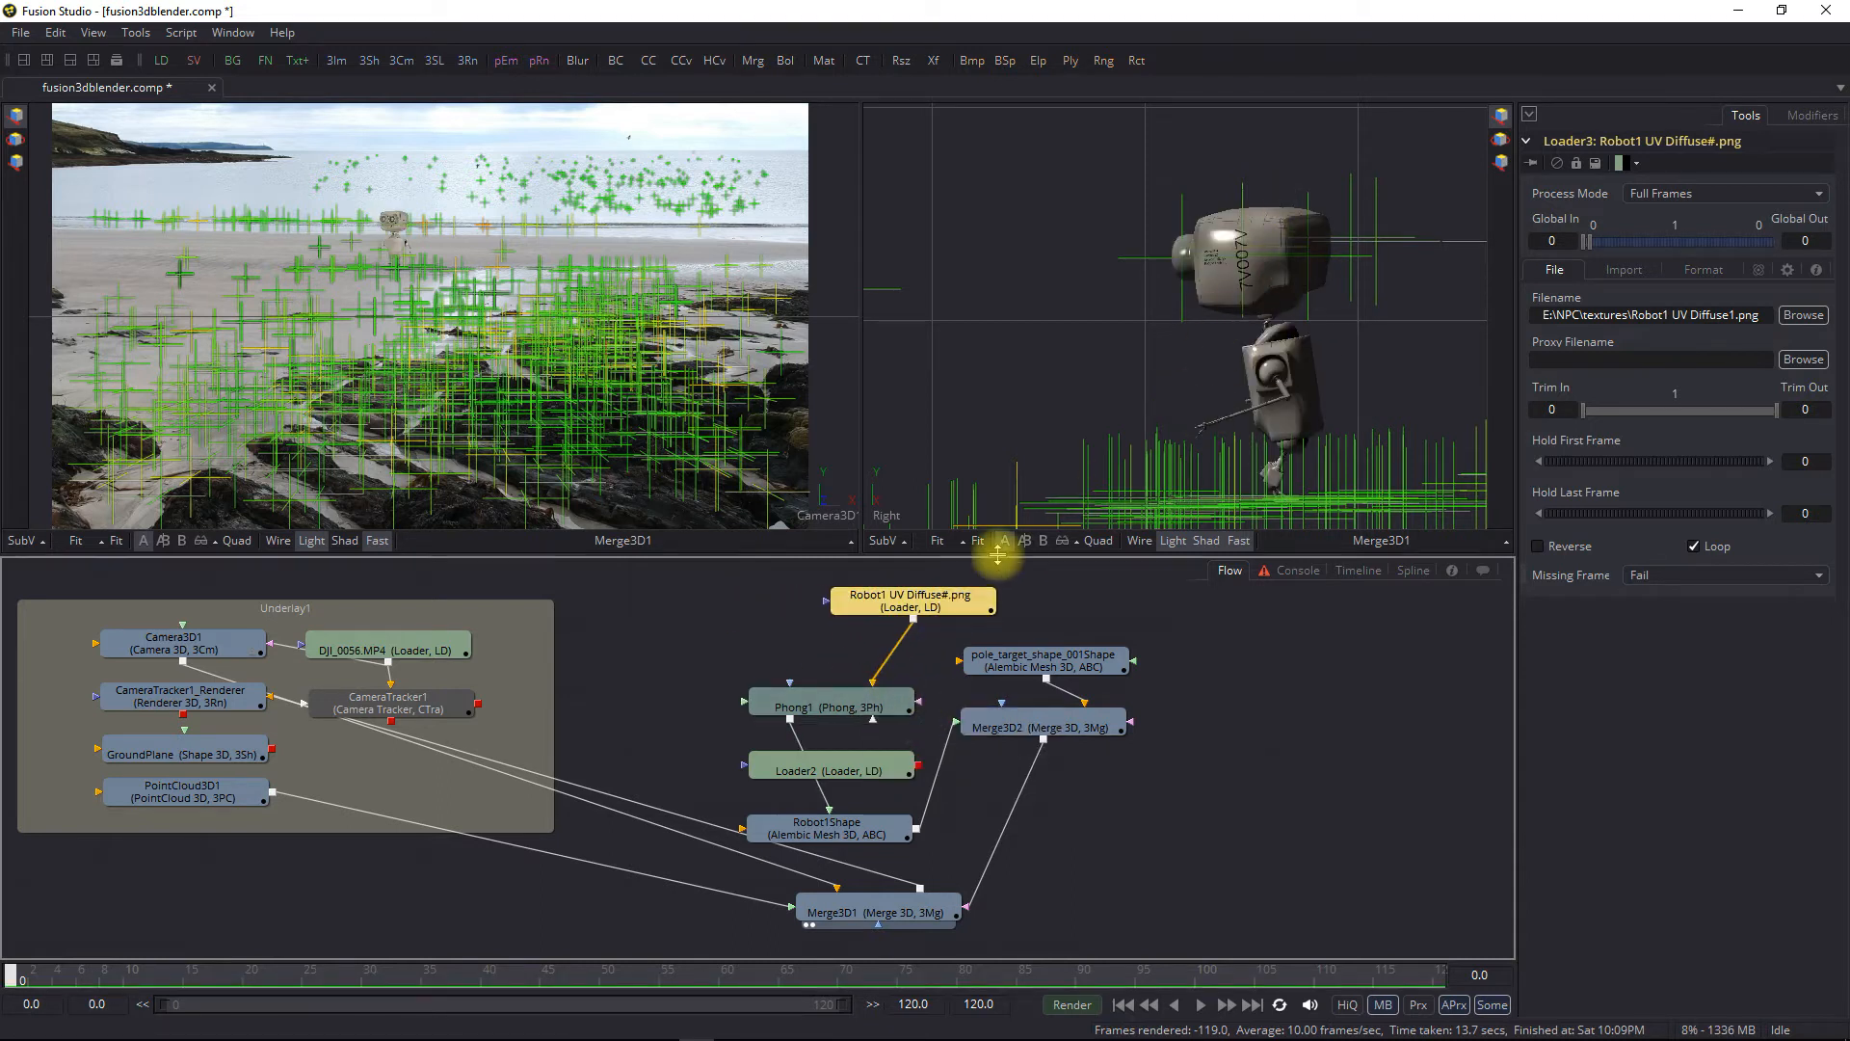
Add another Loader node that reads Robot1 UV Spec.png from the textures folder
right_click(694, 616)
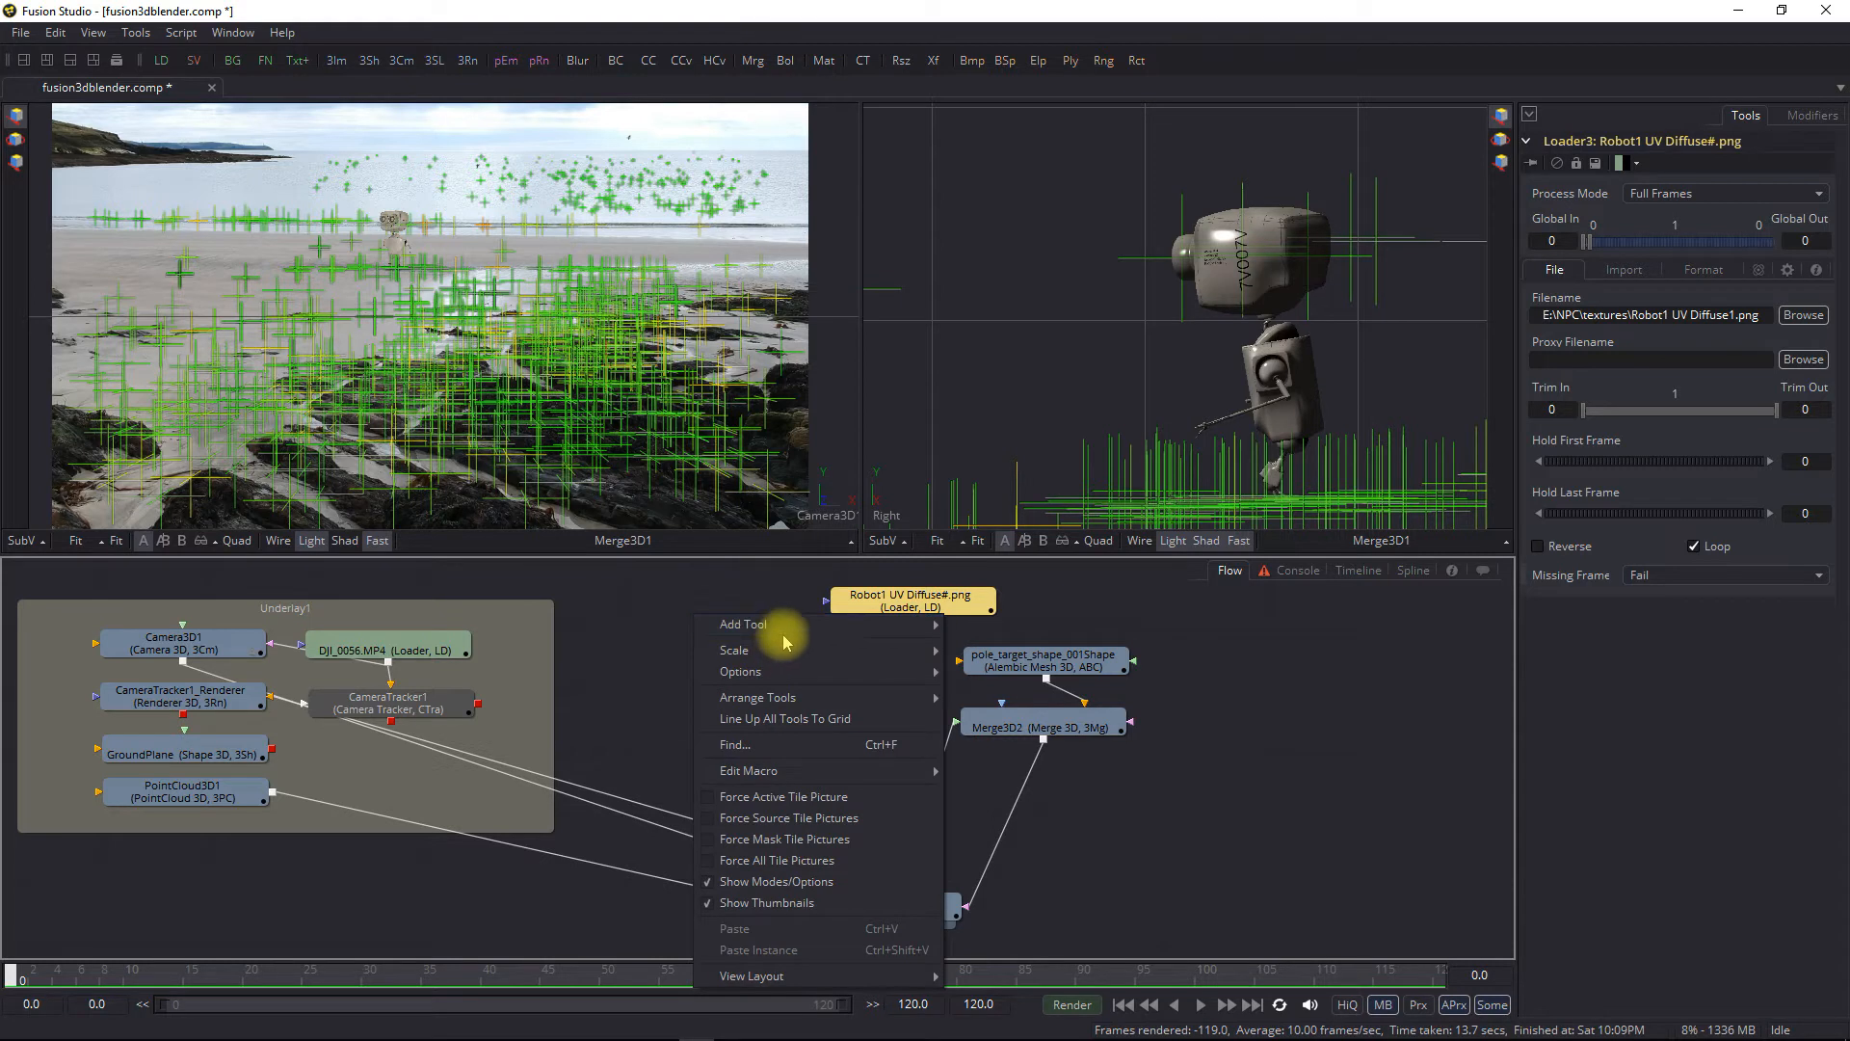
mouse_move(805, 623)
mouse_move(1010, 695)
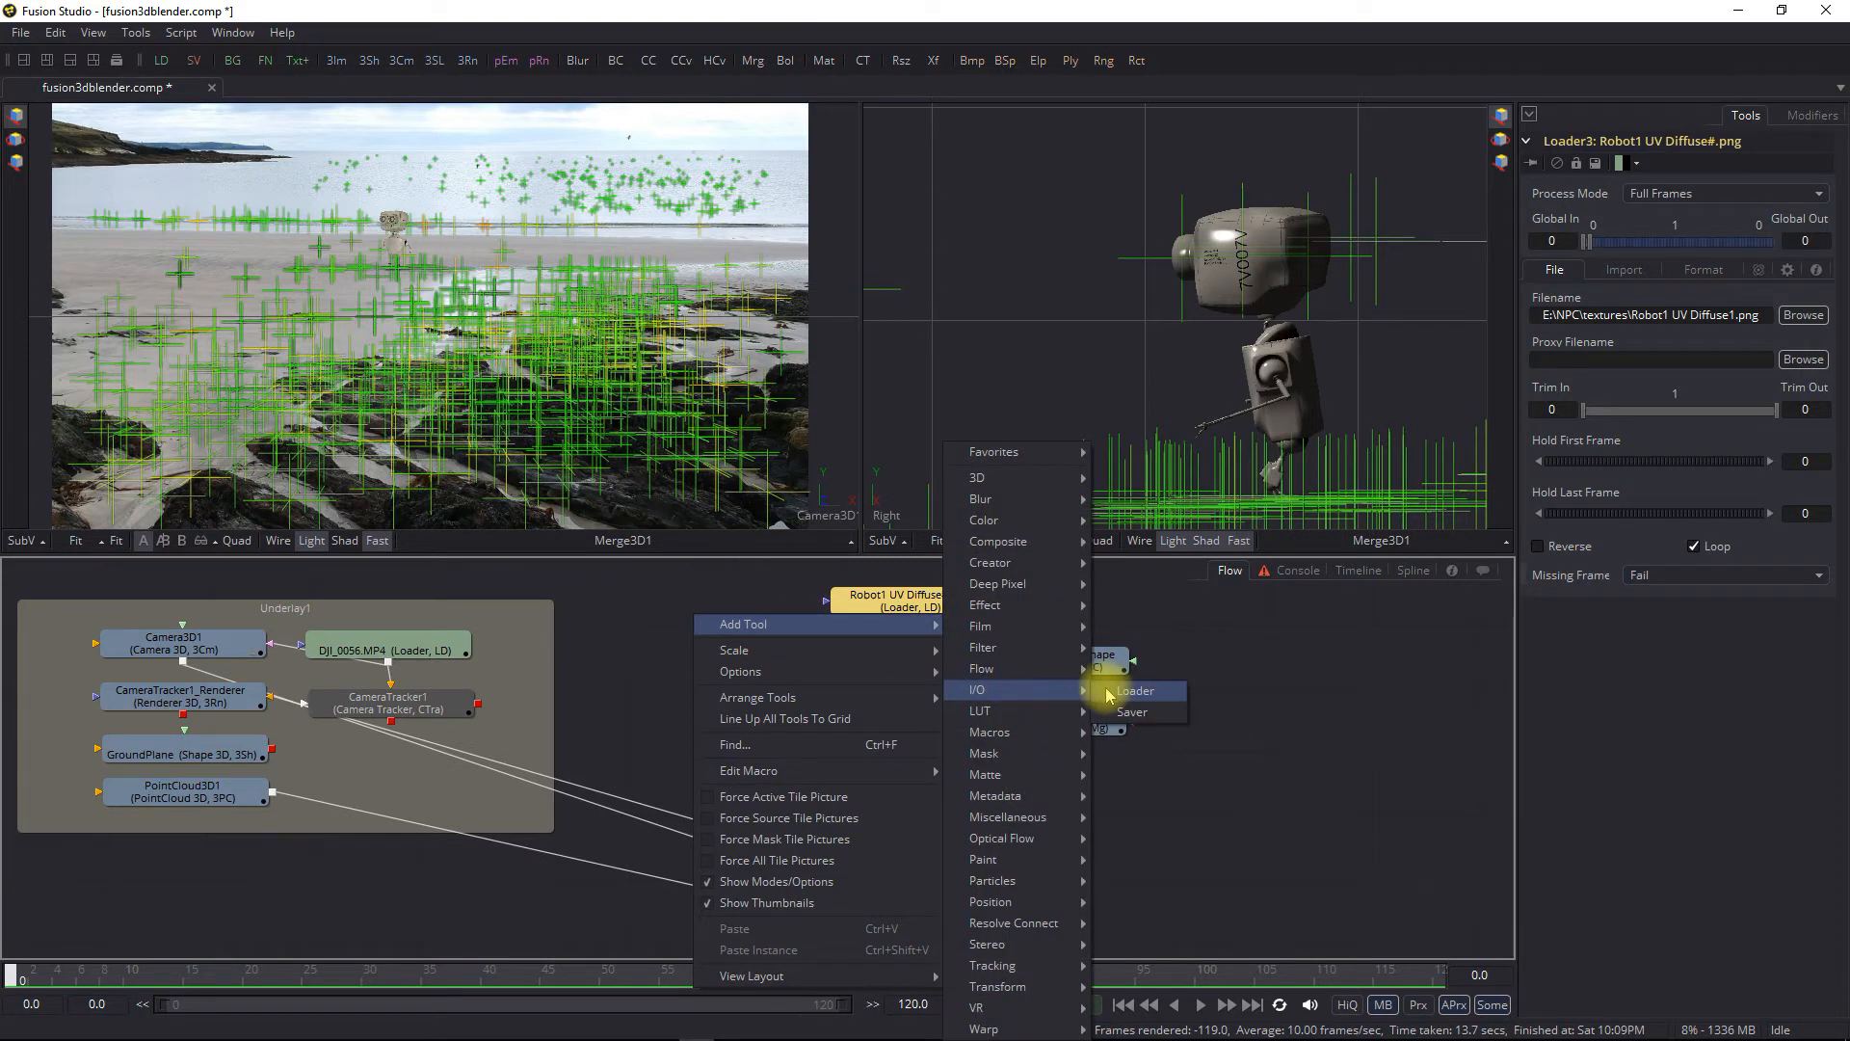
left_click(1118, 692)
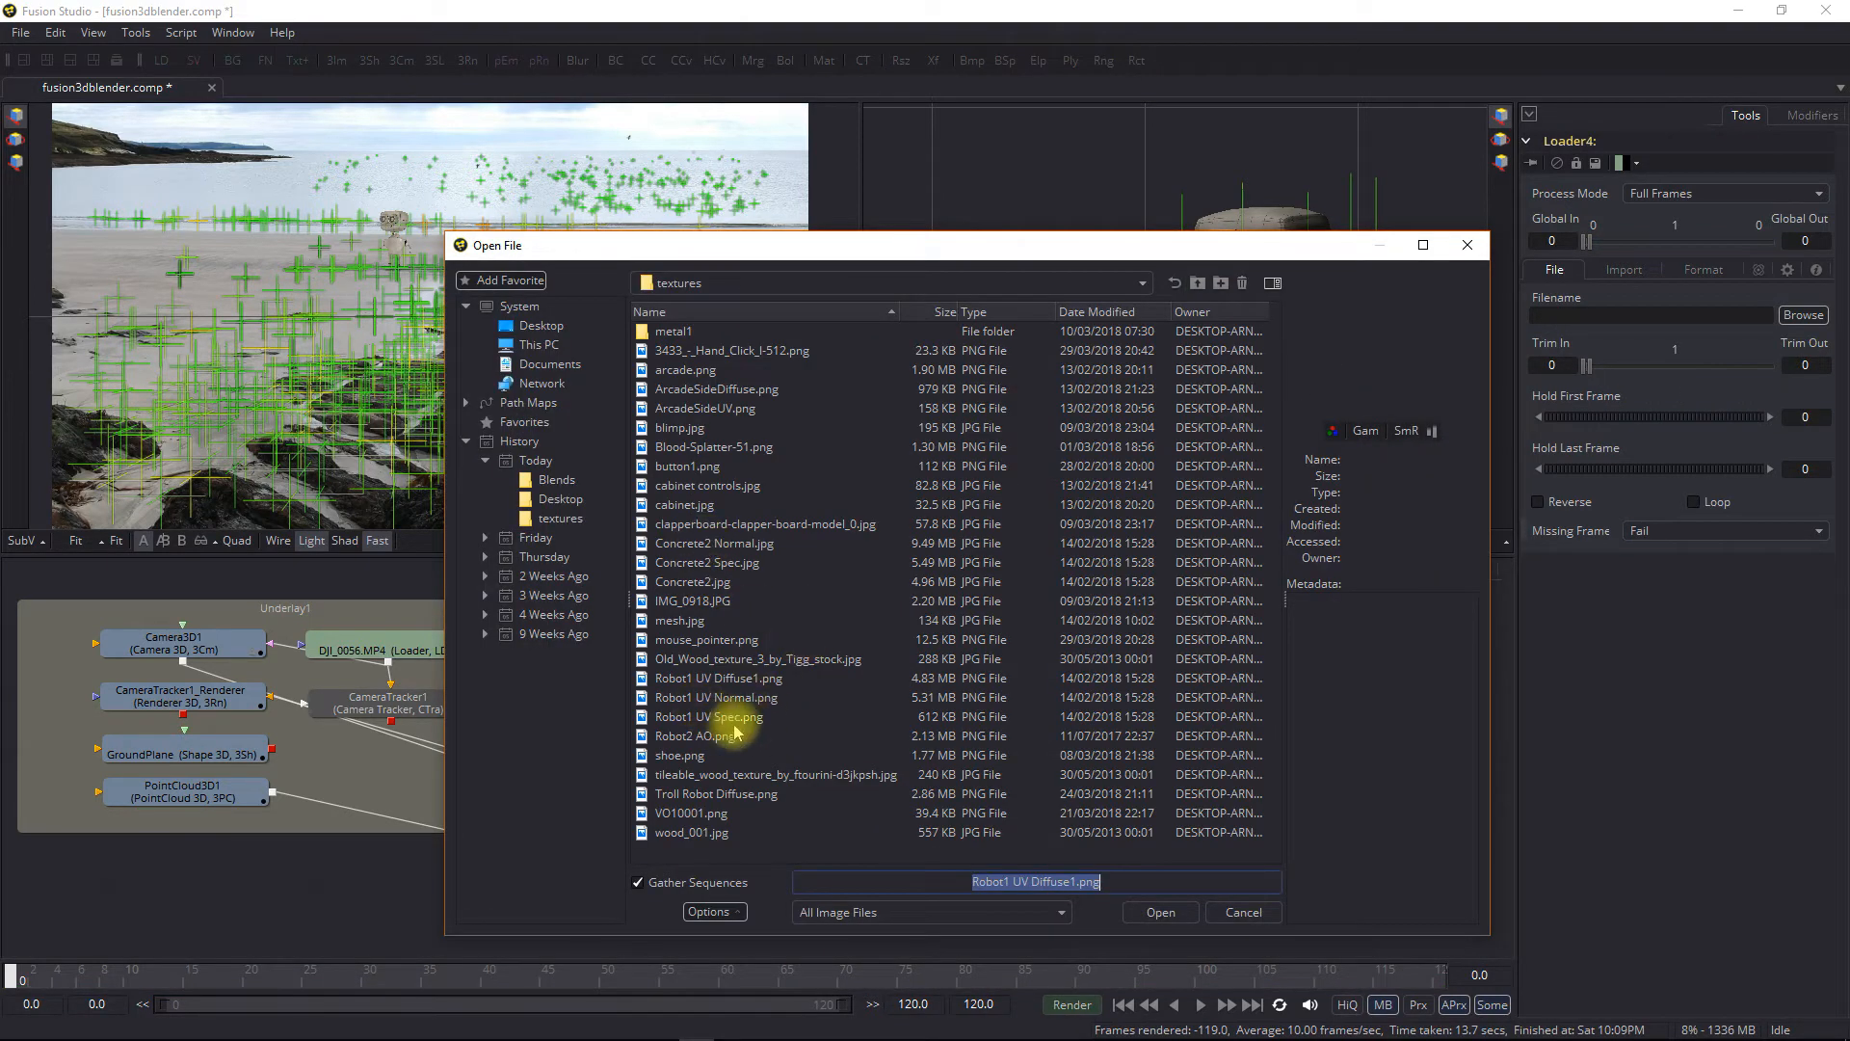
left_click(734, 720)
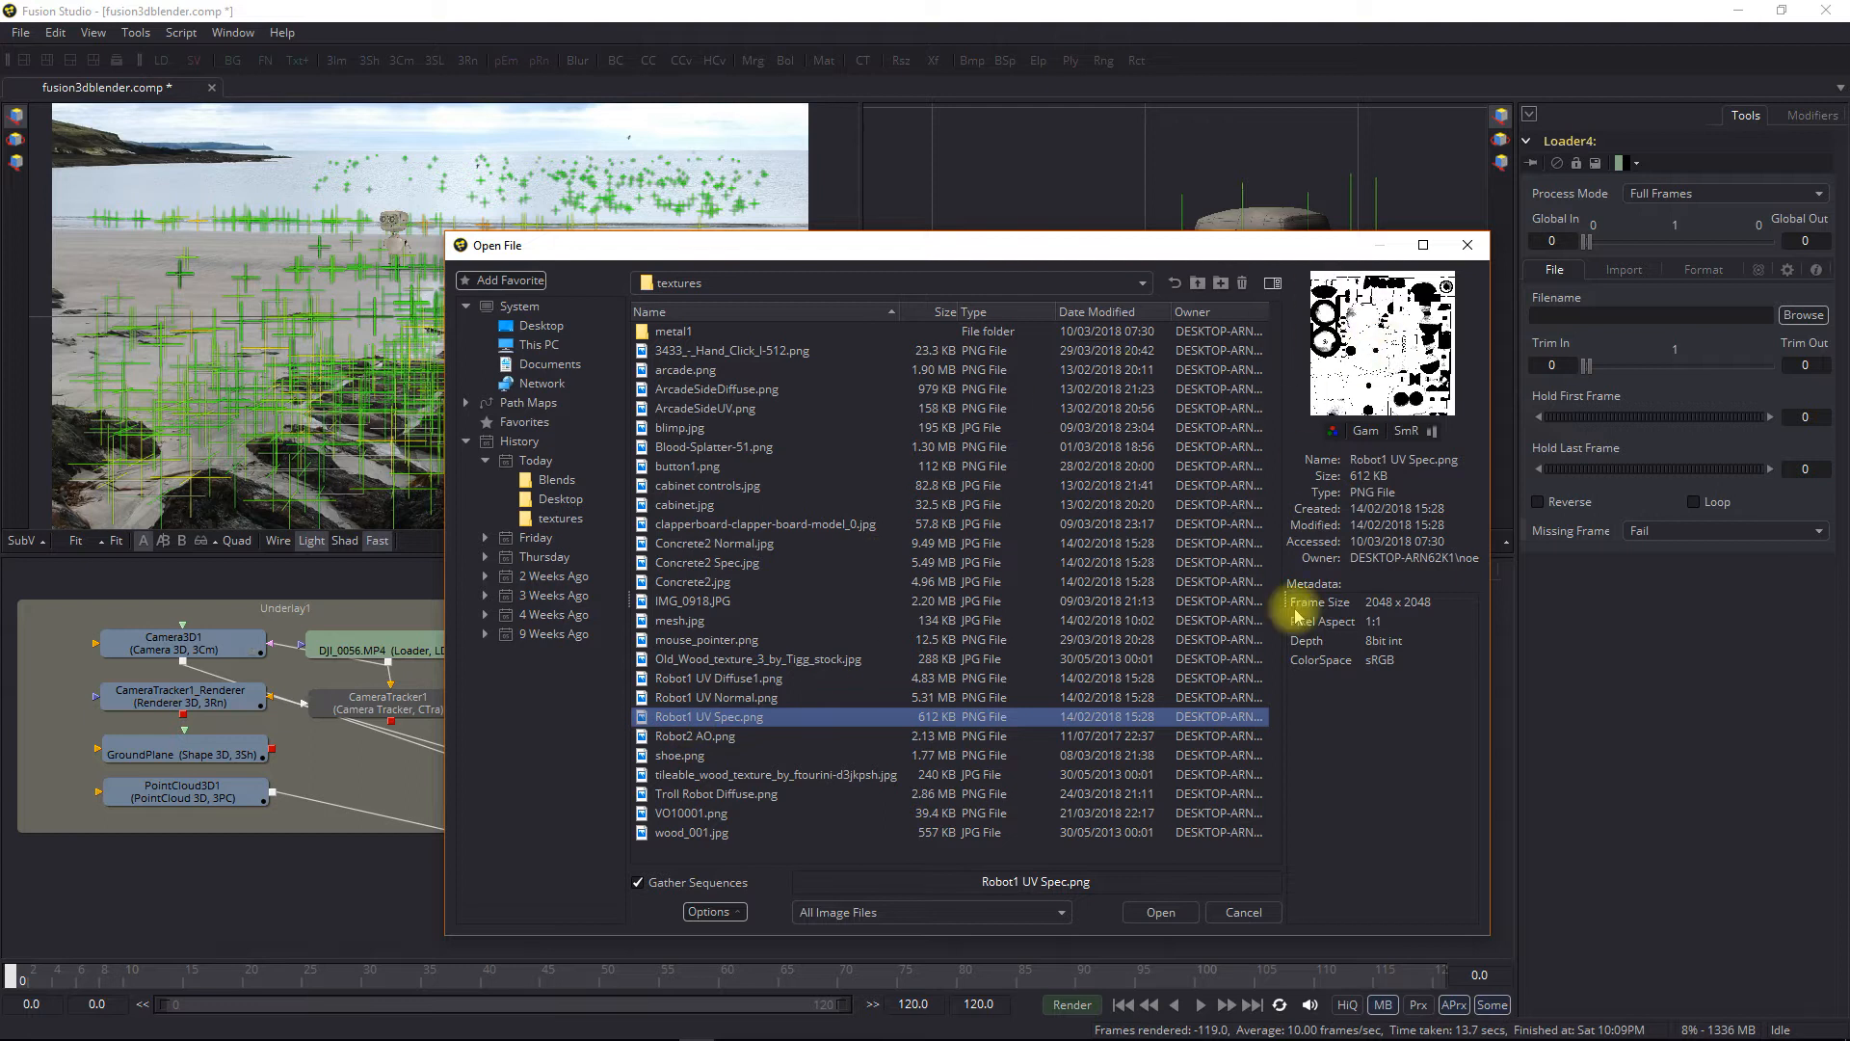
left_click(1160, 912)
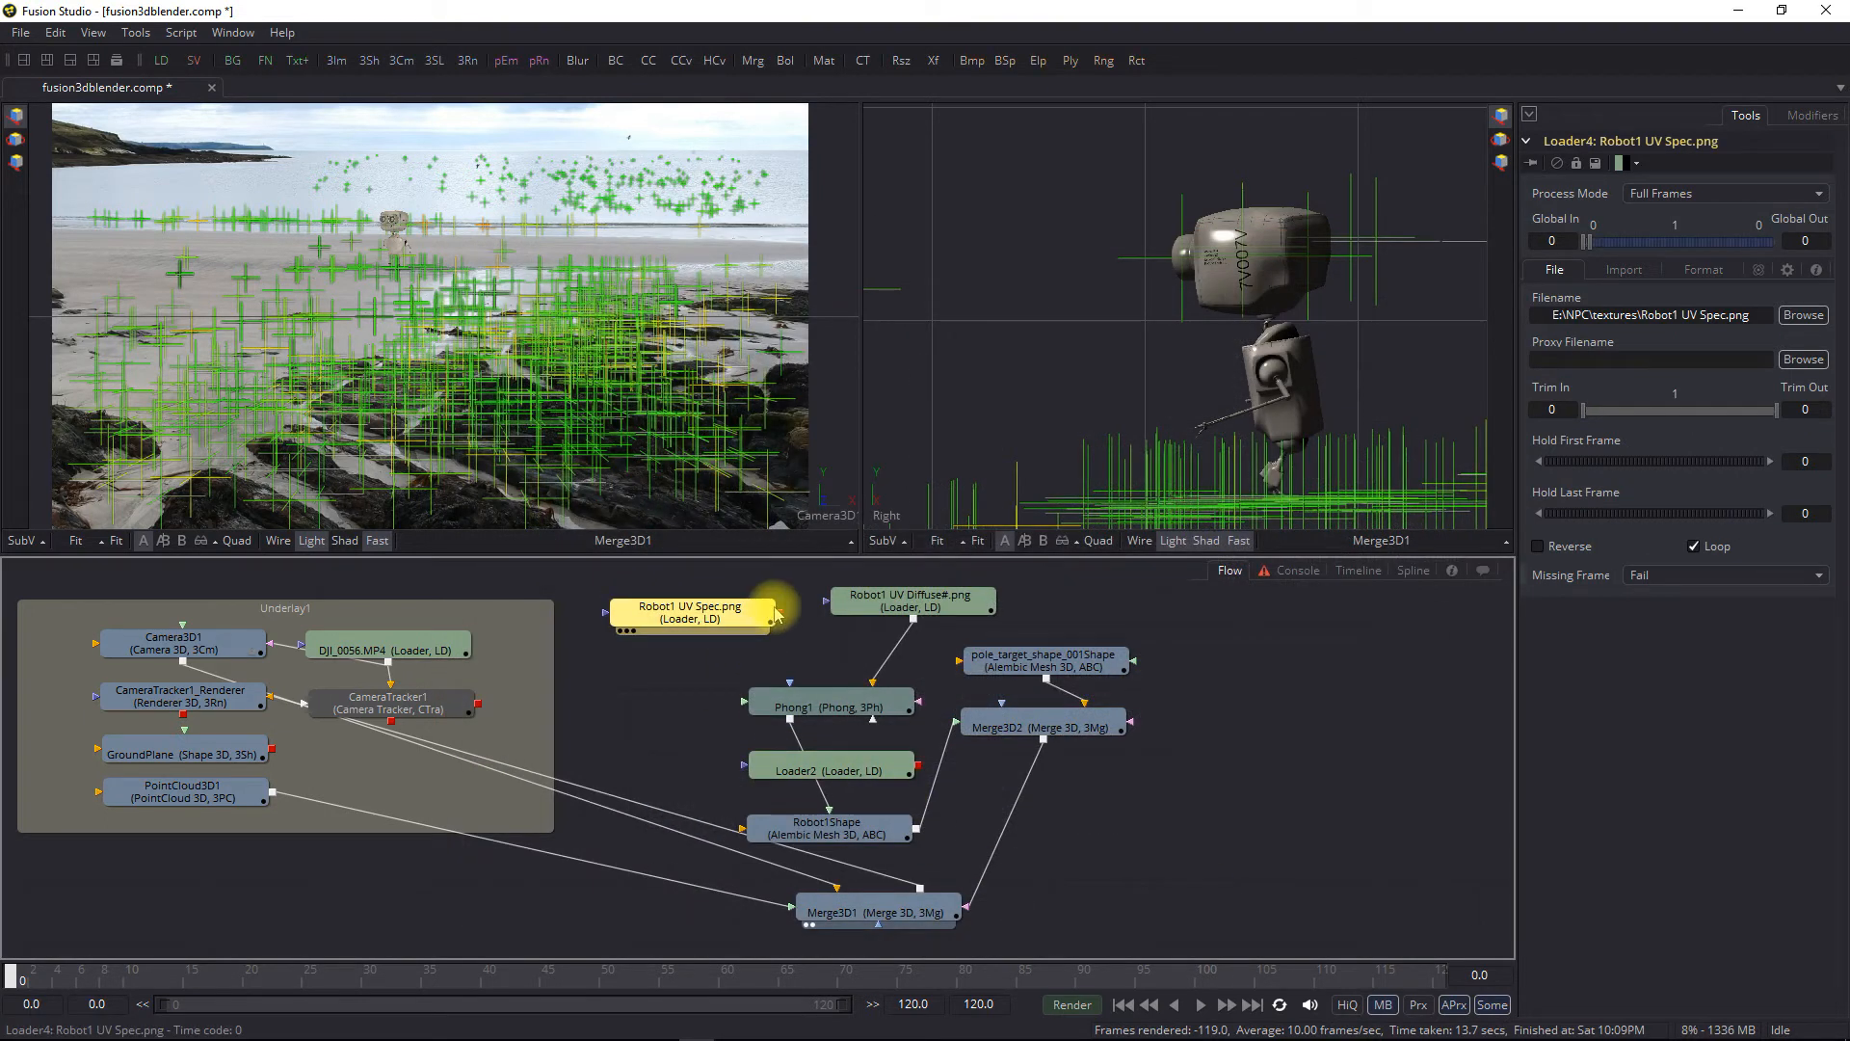
Connect the Robot1 UV Spec.png loader to Phong1's Specular Intensity Material input and line it up beside the diffuse loader
left_click_drag(783, 620, 827, 704)
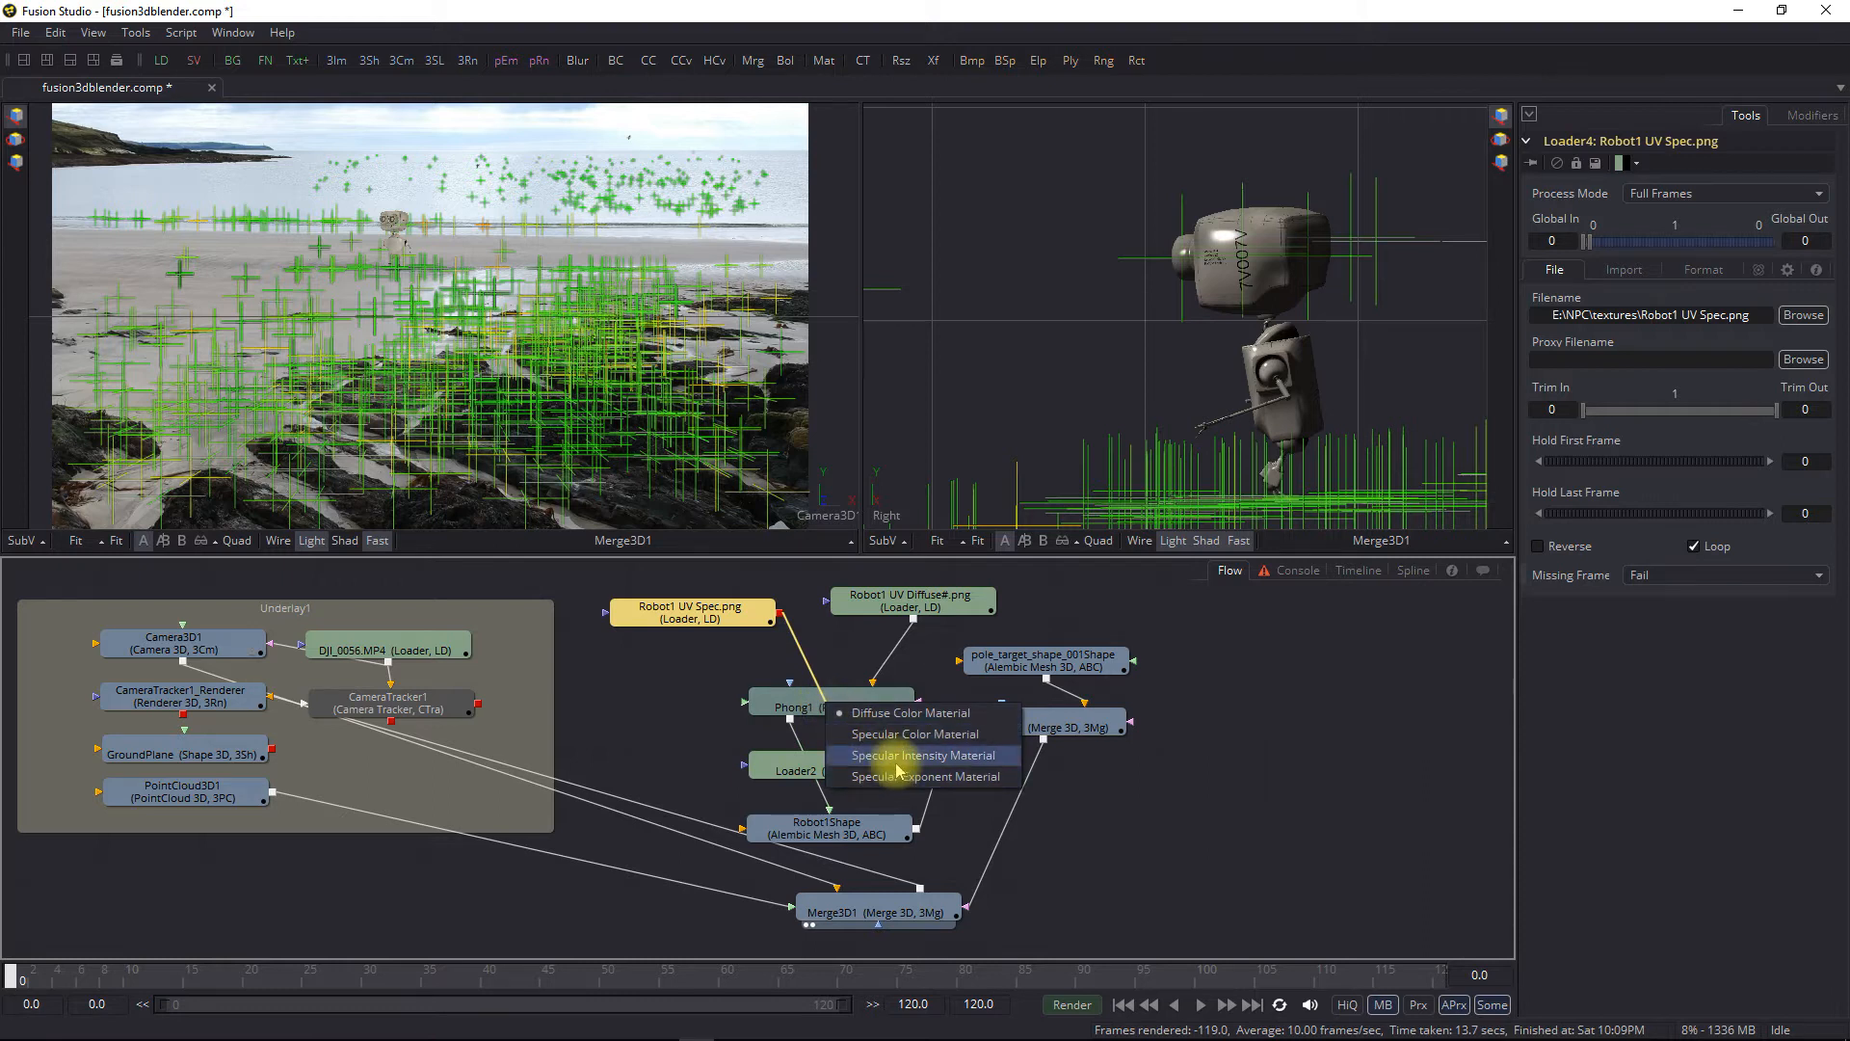
left_click(890, 756)
left_click_drag(744, 614, 763, 605)
Shift the robot's mesh, material, texture and Merge3D2 nodes as a group farther away from the Underlay1 box
left_click(825, 696)
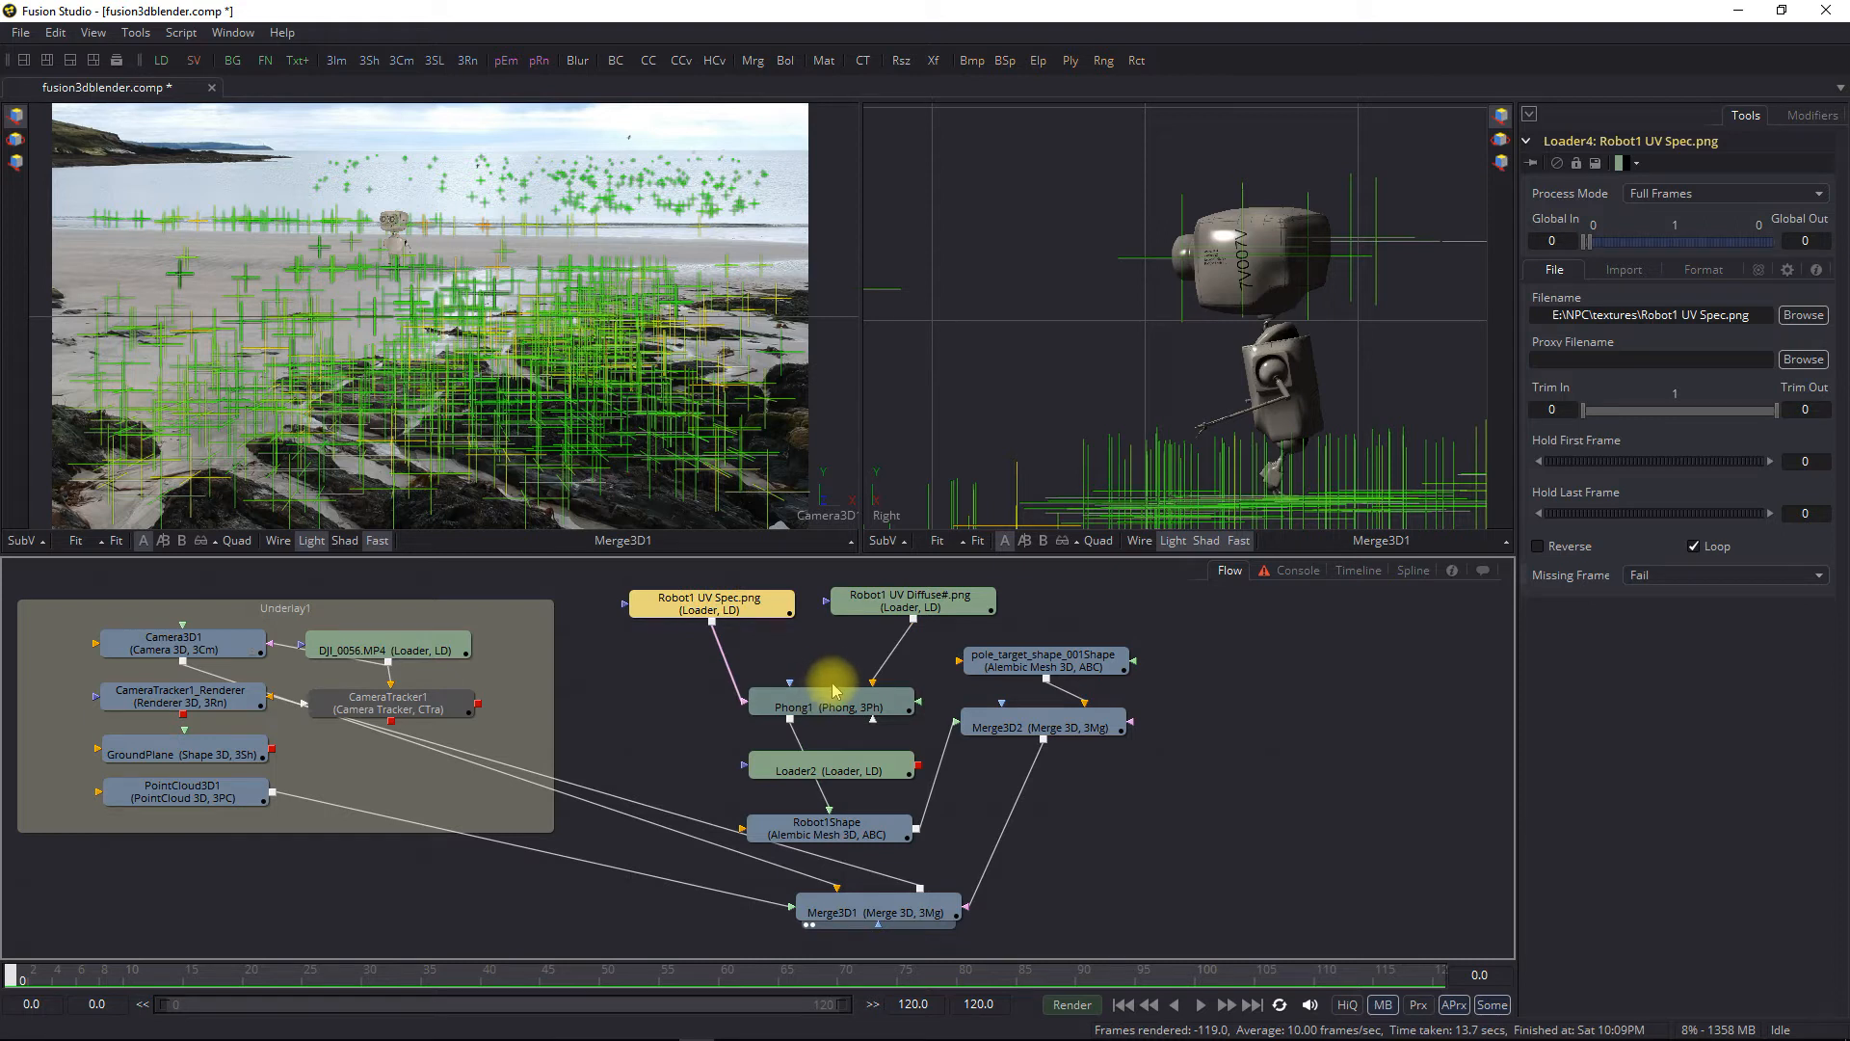
scroll(826, 673, "down", 2)
left_click_drag(714, 588, 1267, 689)
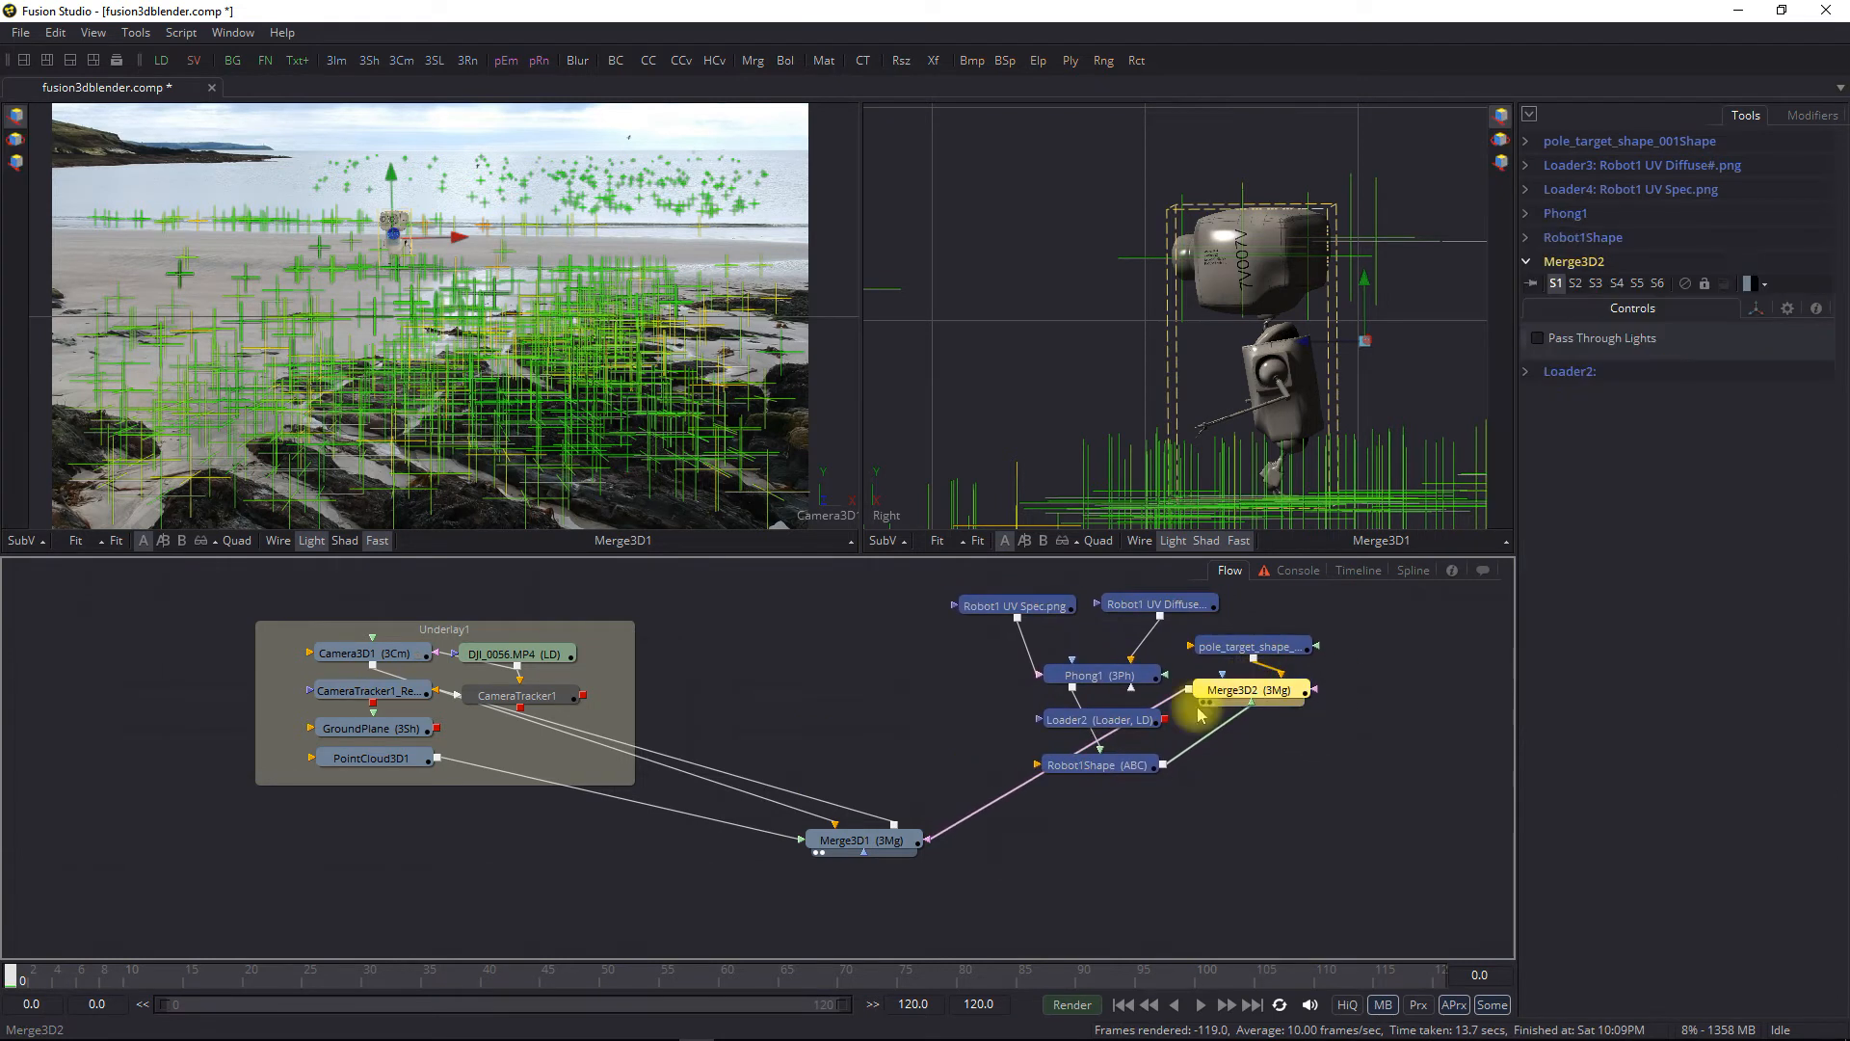
Add a Loader node that reads Robot1 UV Normal.png from the textures folder
right_click(895, 664)
mouse_move(992, 670)
mouse_move(1202, 701)
left_click(1331, 691)
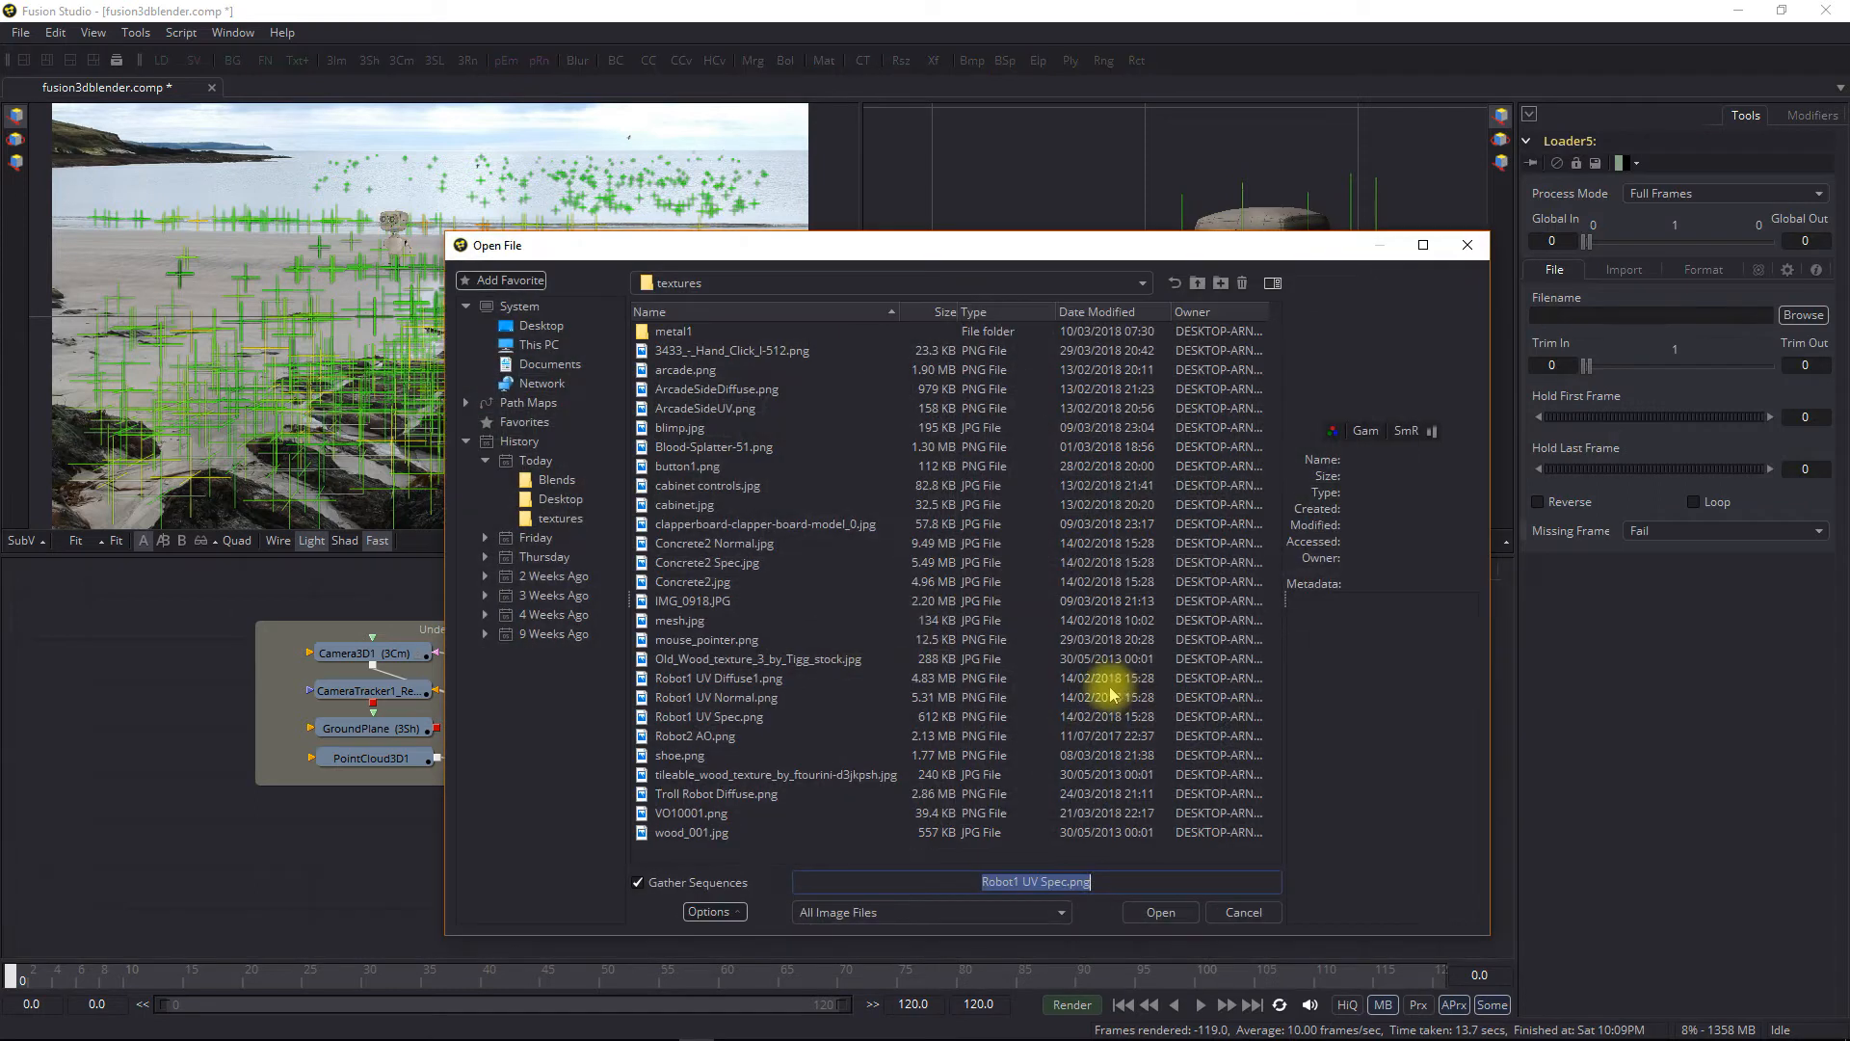
left_click(732, 697)
left_click(1159, 912)
left_click_drag(918, 669, 1094, 683)
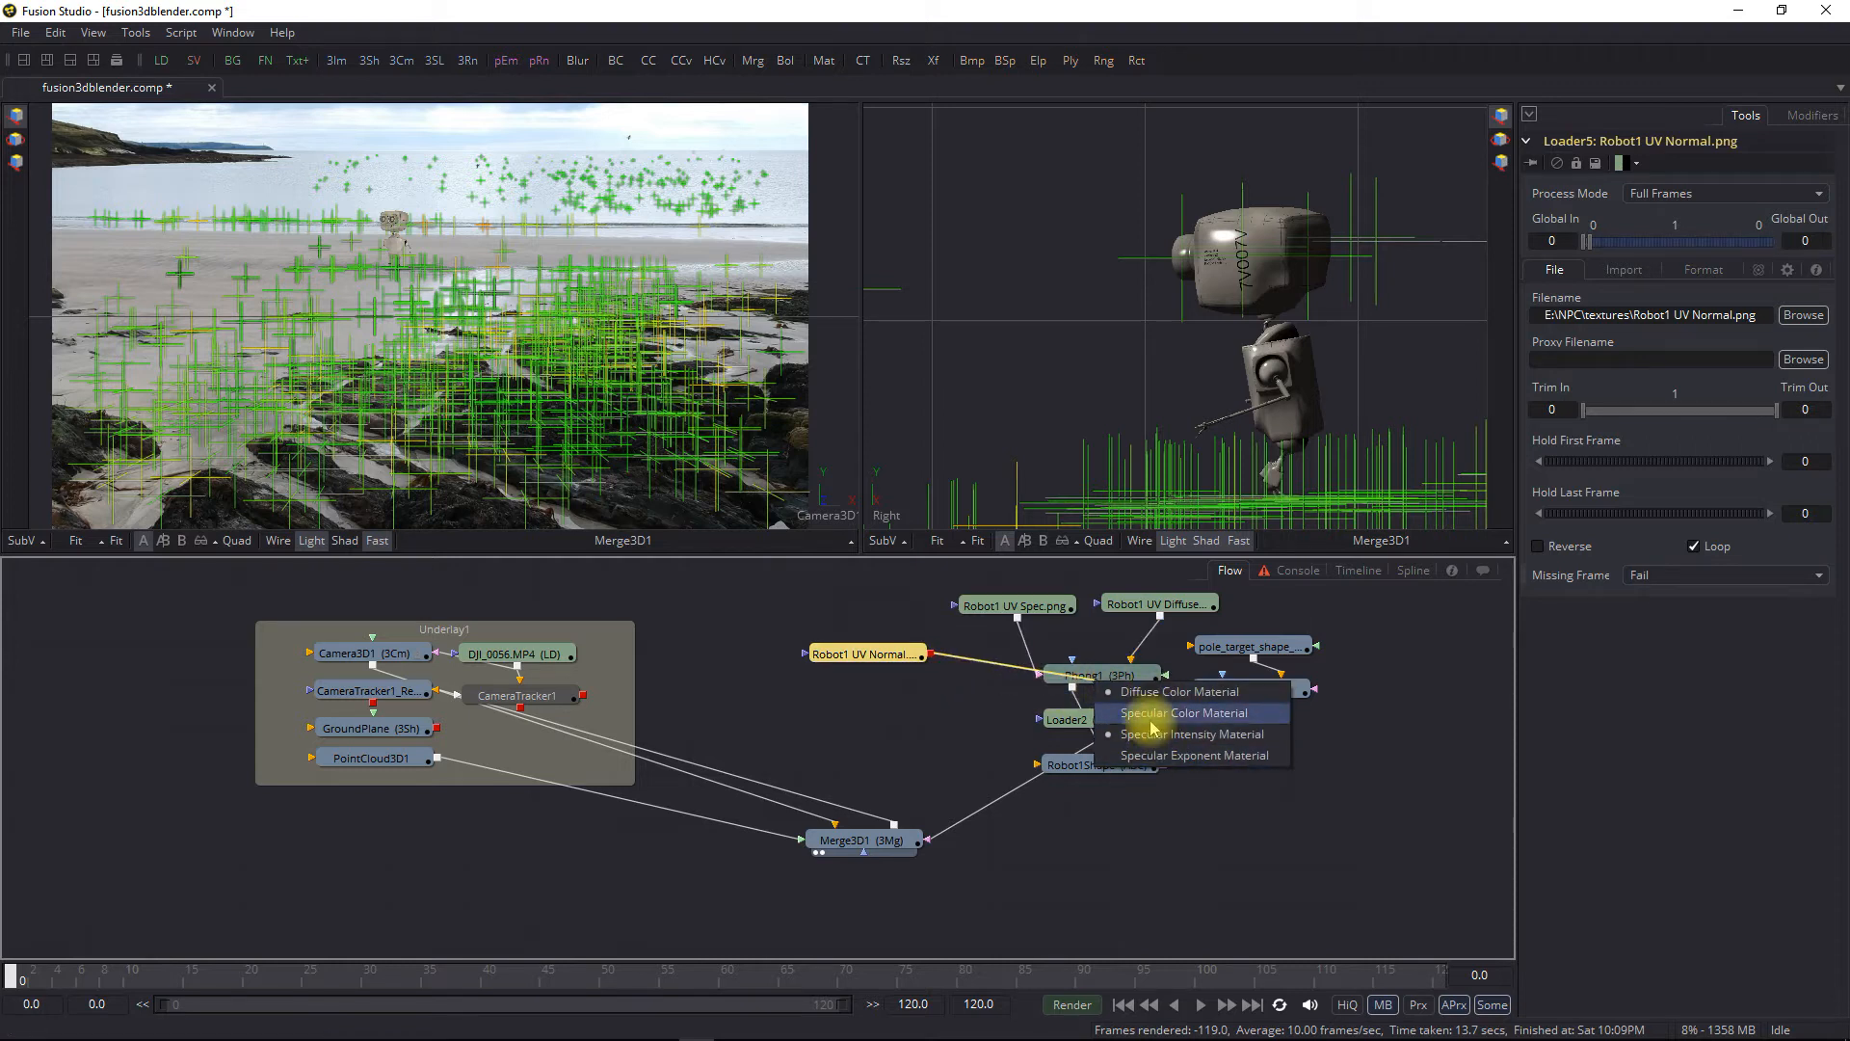
left_click(963, 690)
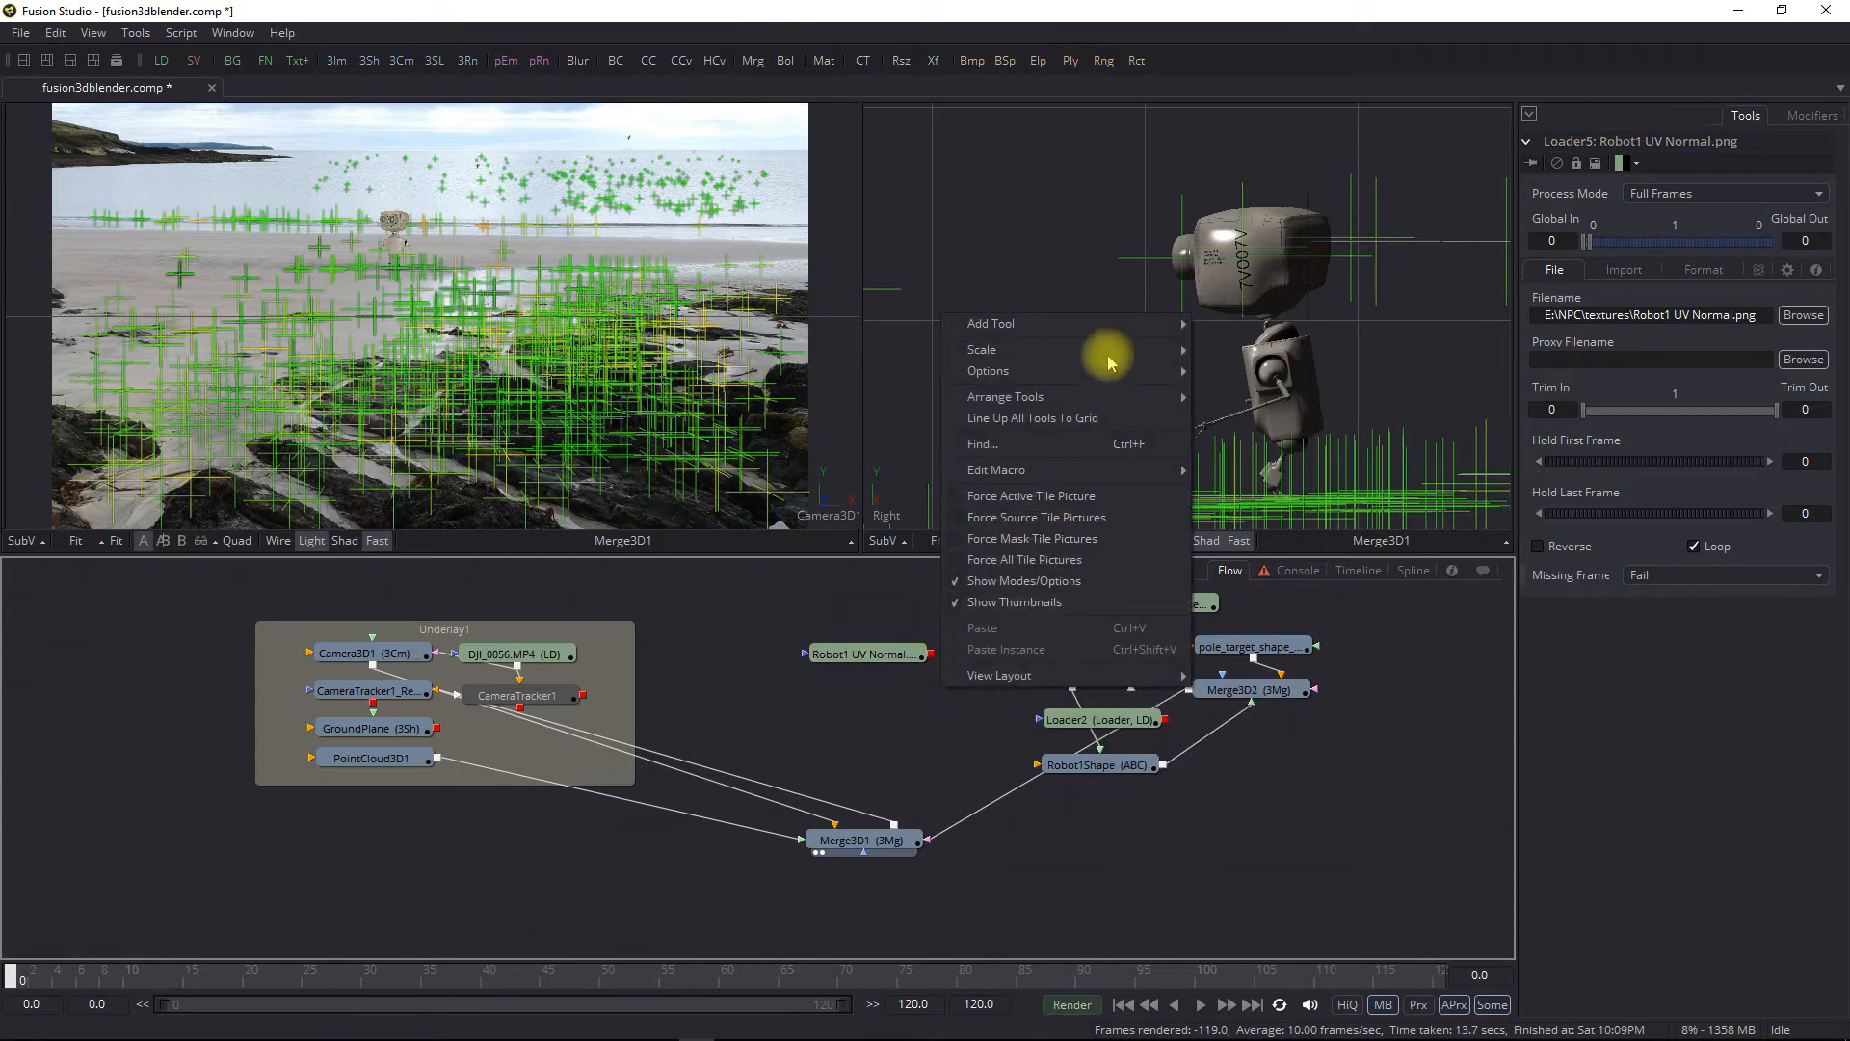
mouse_move(1073, 321)
mouse_move(1265, 354)
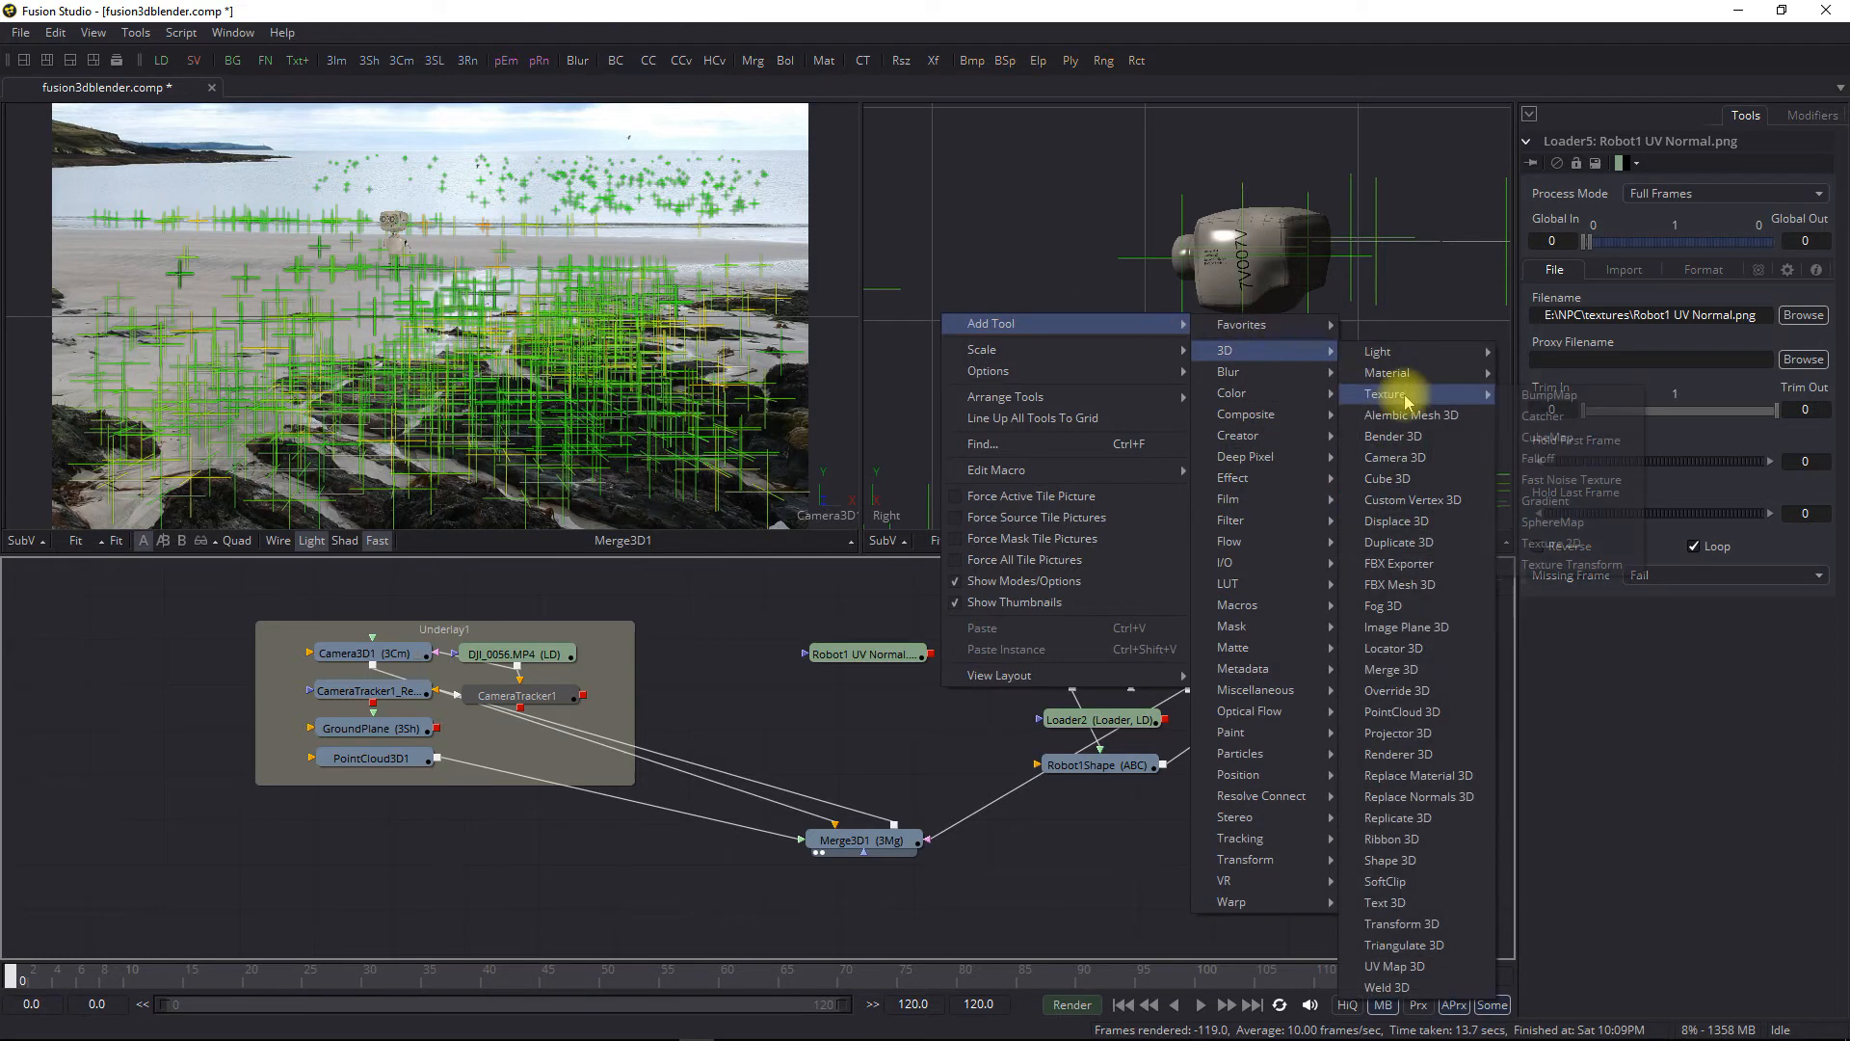
left_click(1539, 400)
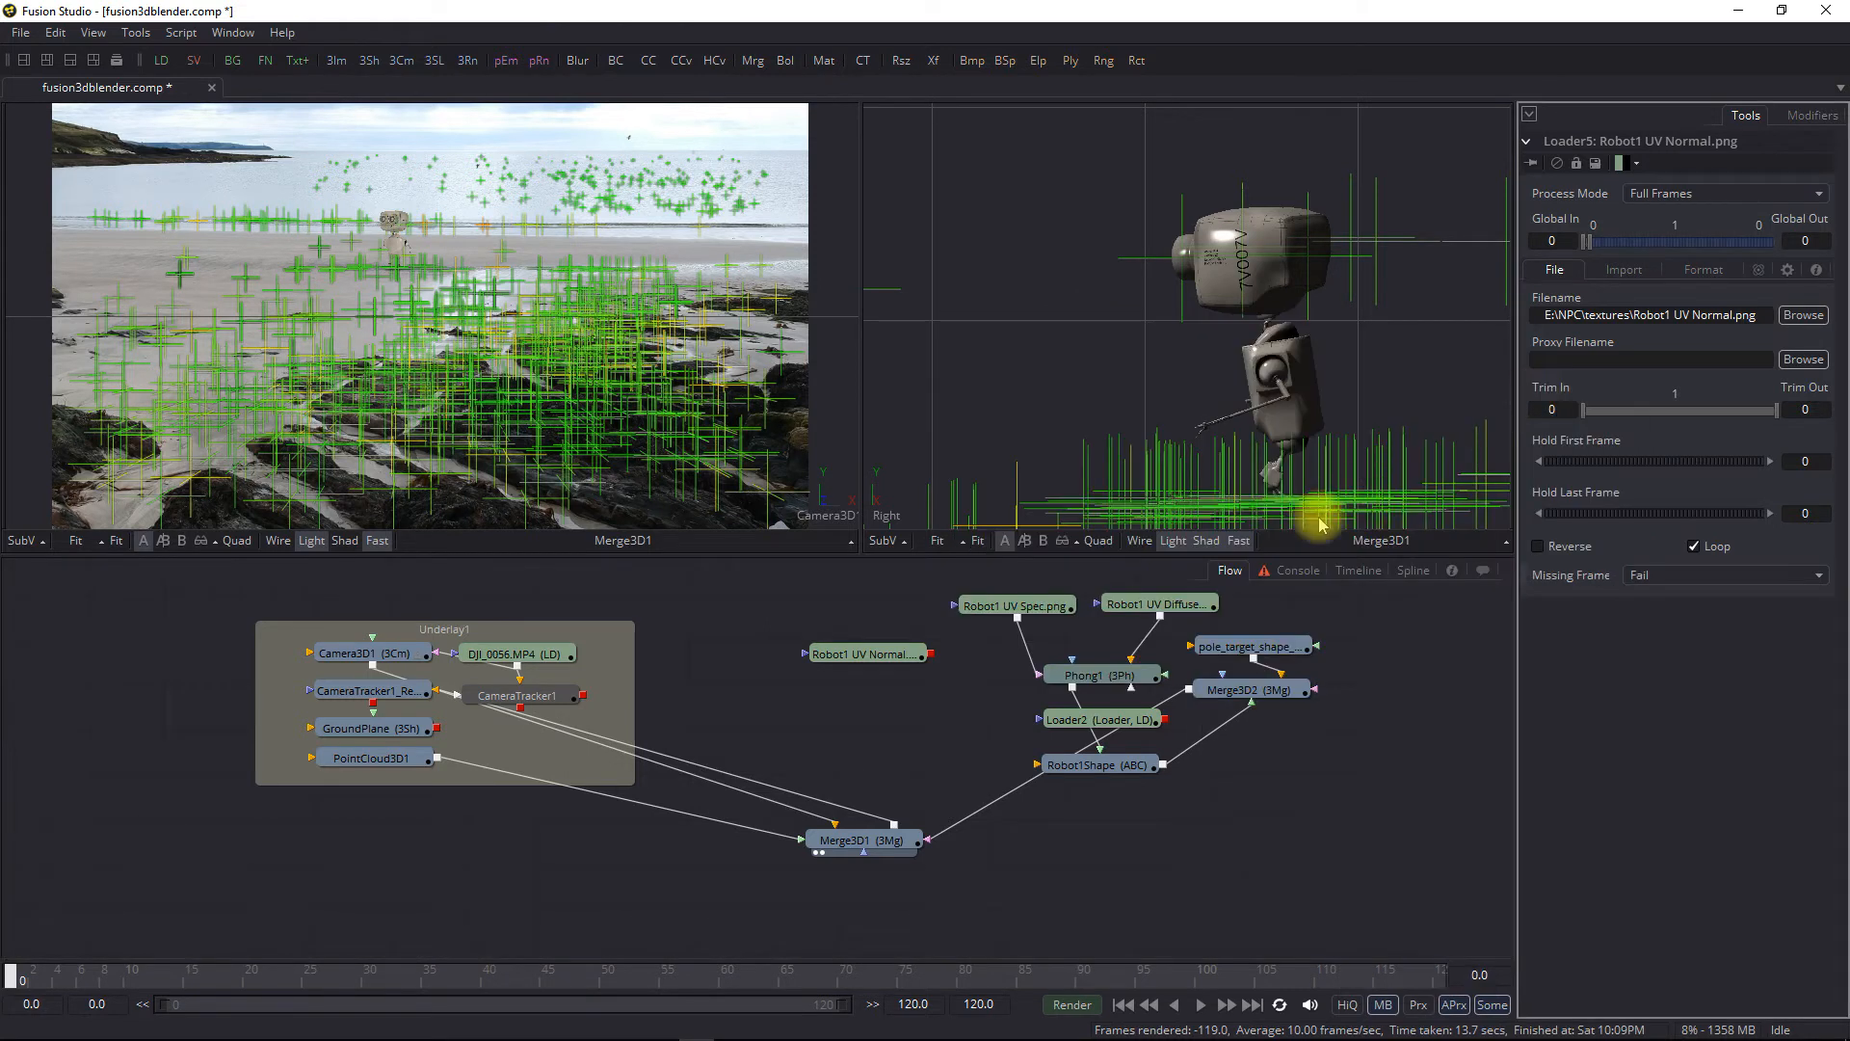
Add a 3D BumpMap texture node between the Robot1 UV Normal.png loader and Phong1
right_click(954, 686)
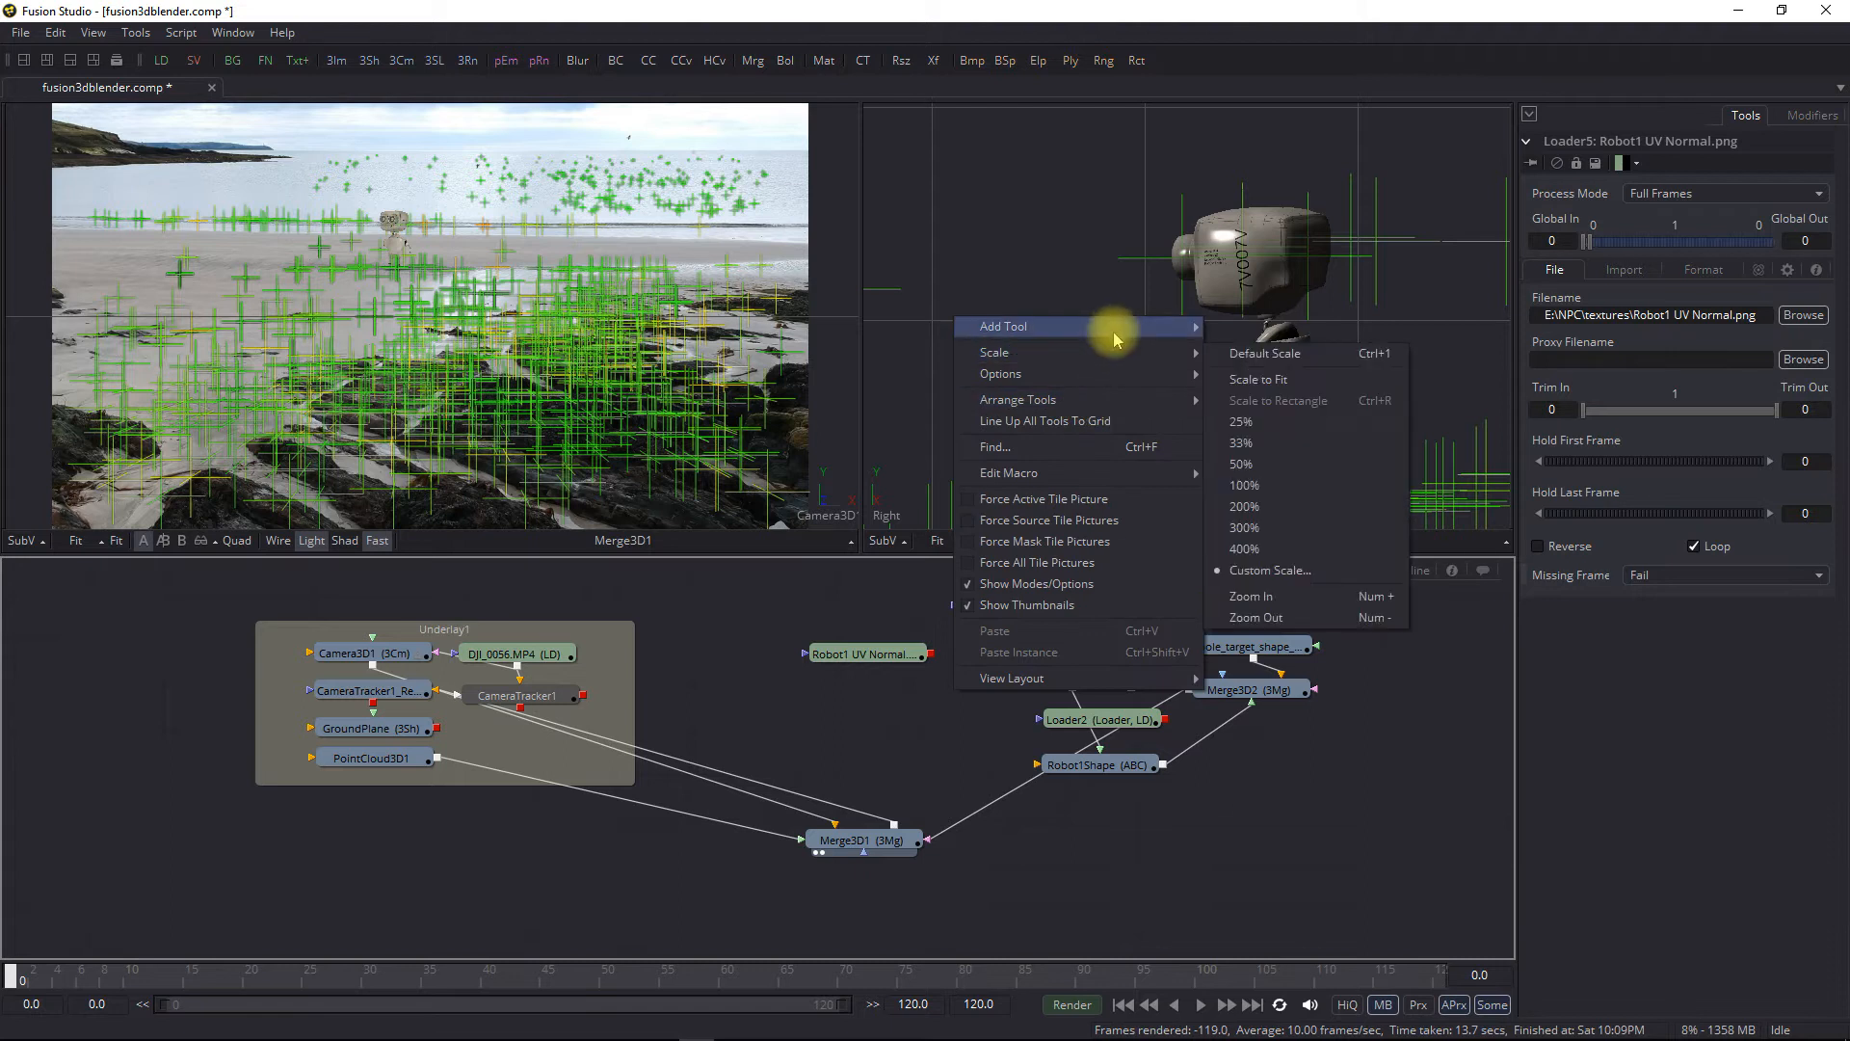
mouse_move(1115, 329)
mouse_move(1286, 353)
mouse_move(1450, 396)
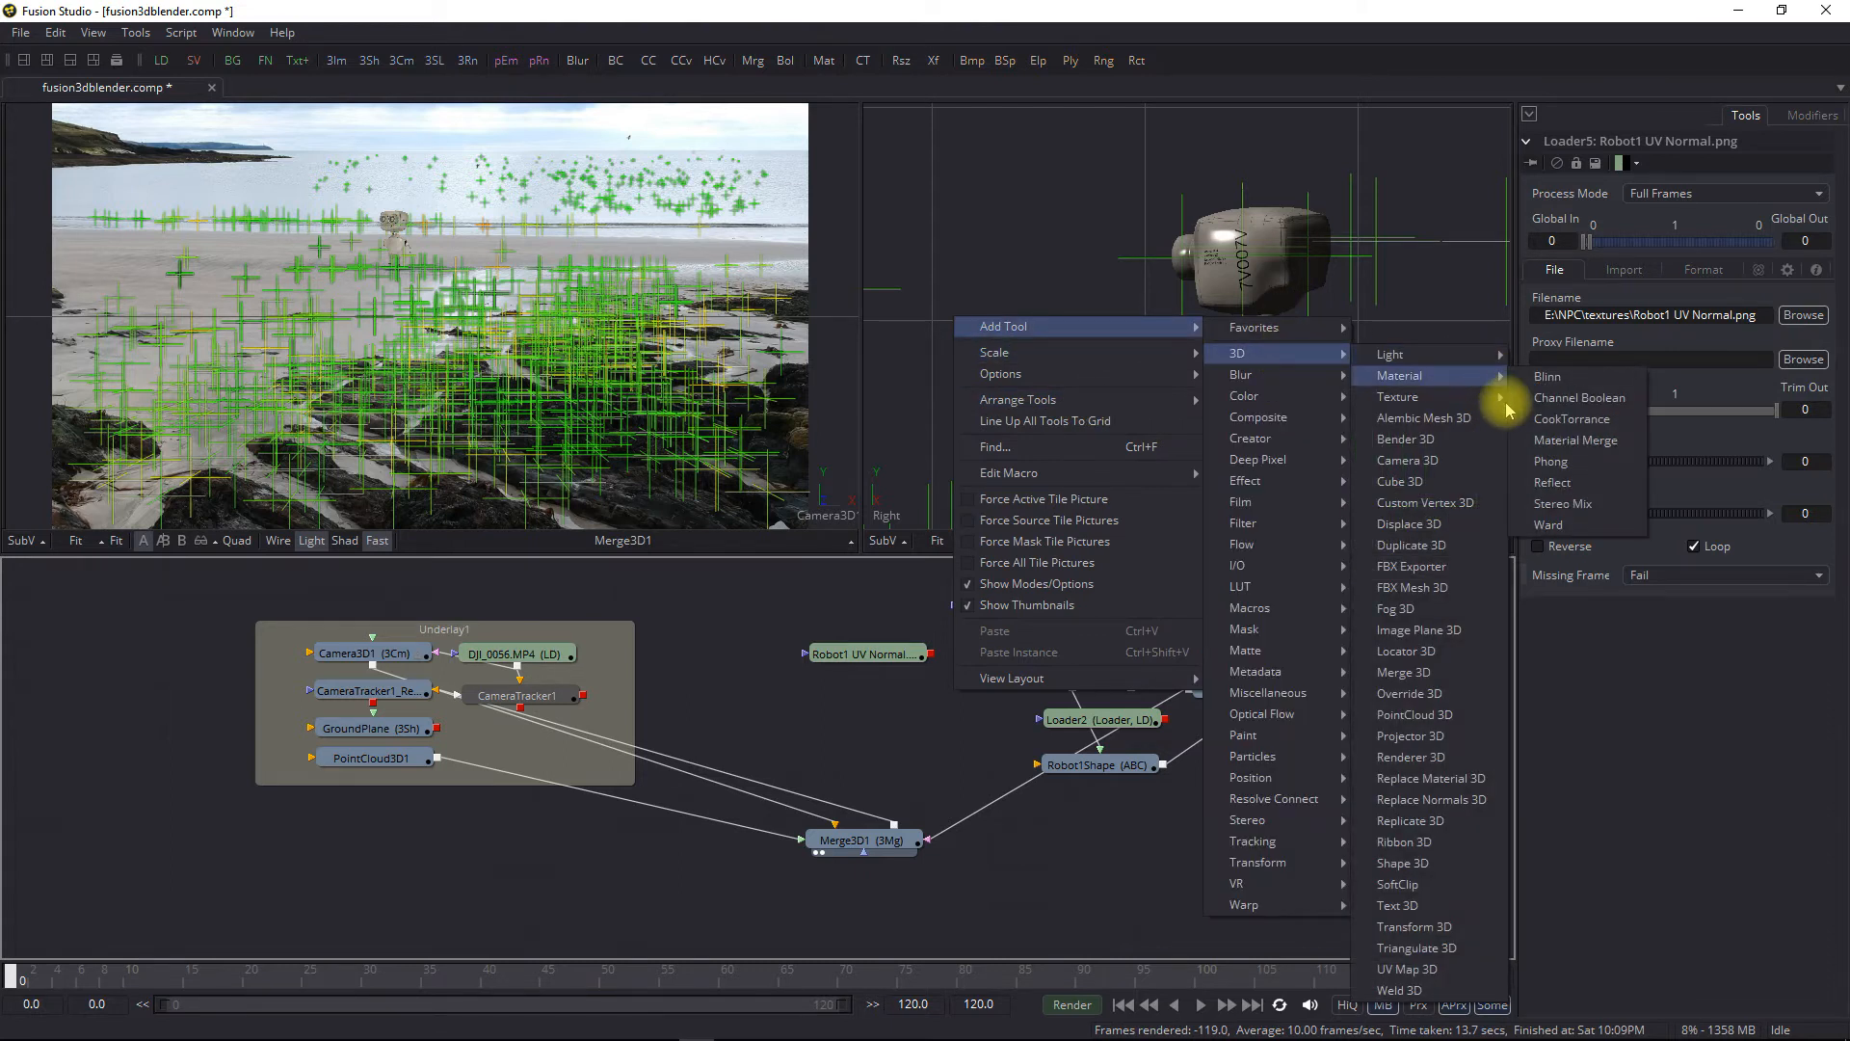
left_click(1561, 398)
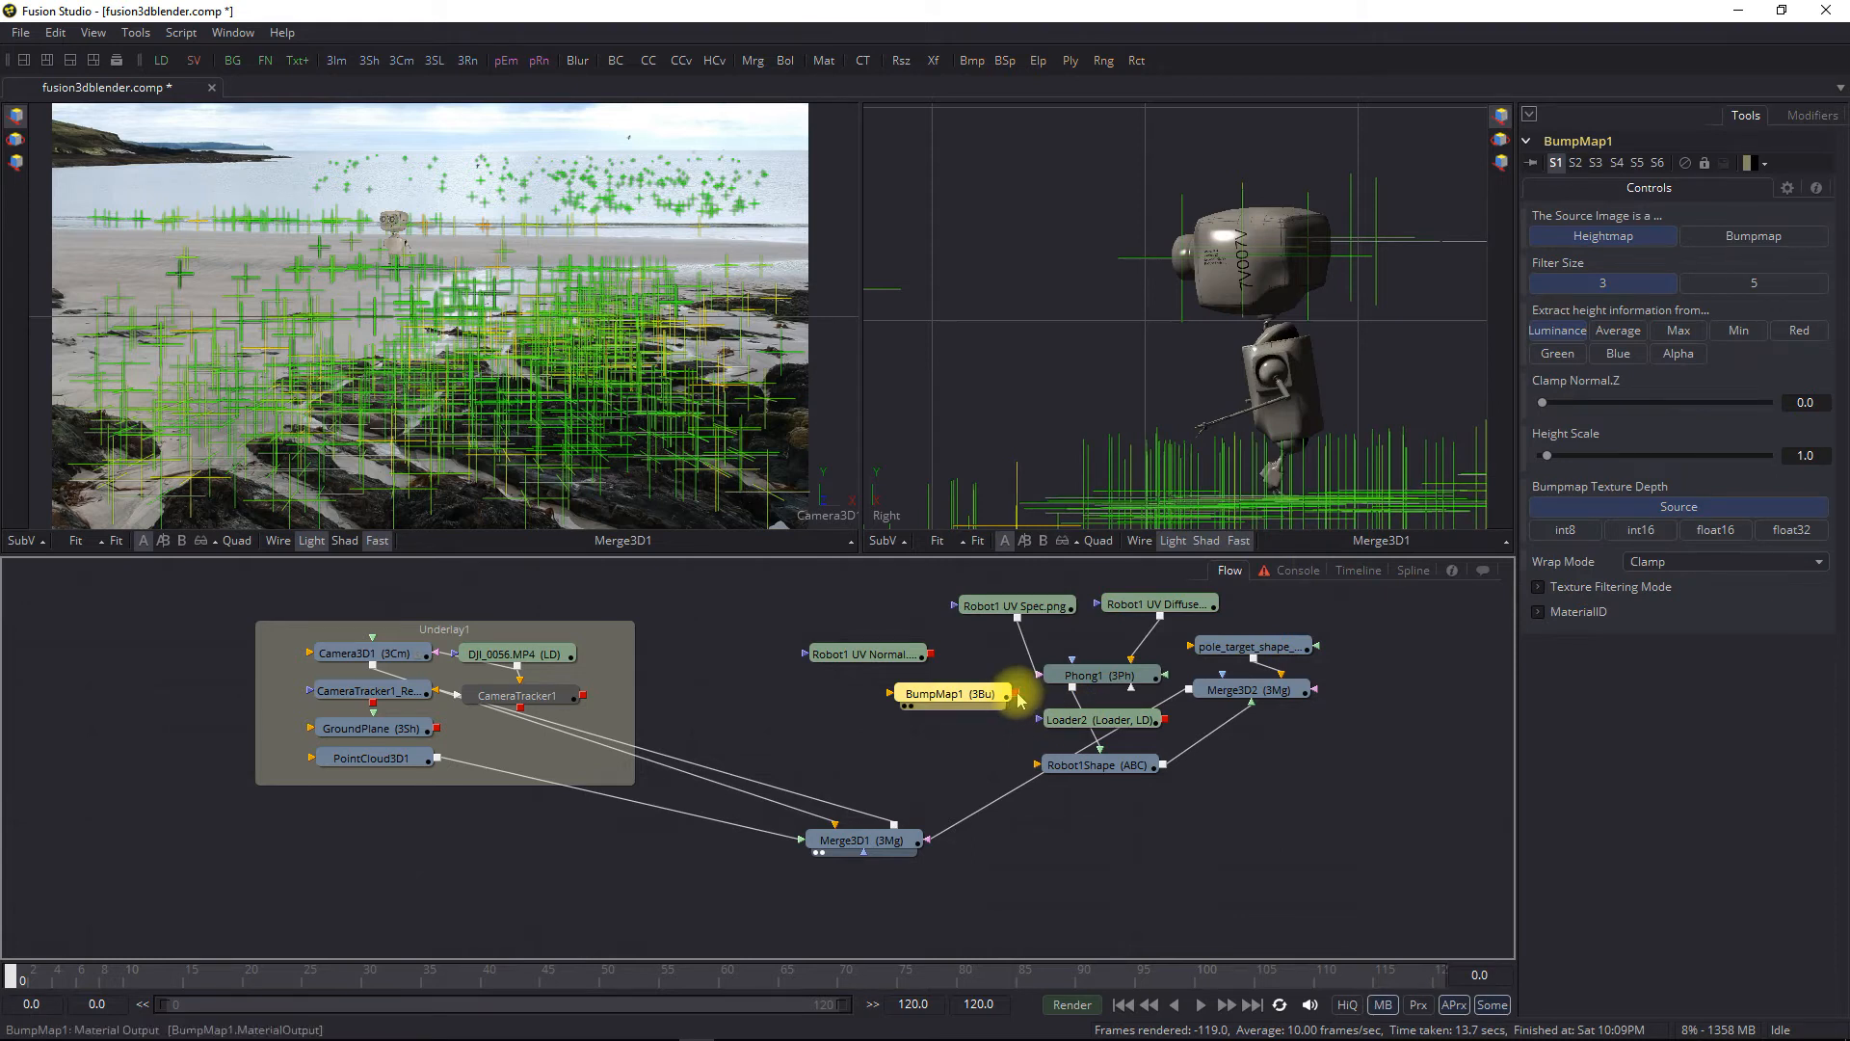
Wire the Robot1 UV Normal.png loader through BumpMap1 into Phong1 and tidy the positions of both nodes
left_click_drag(1018, 695, 1116, 682)
left_click_drag(931, 656, 865, 625)
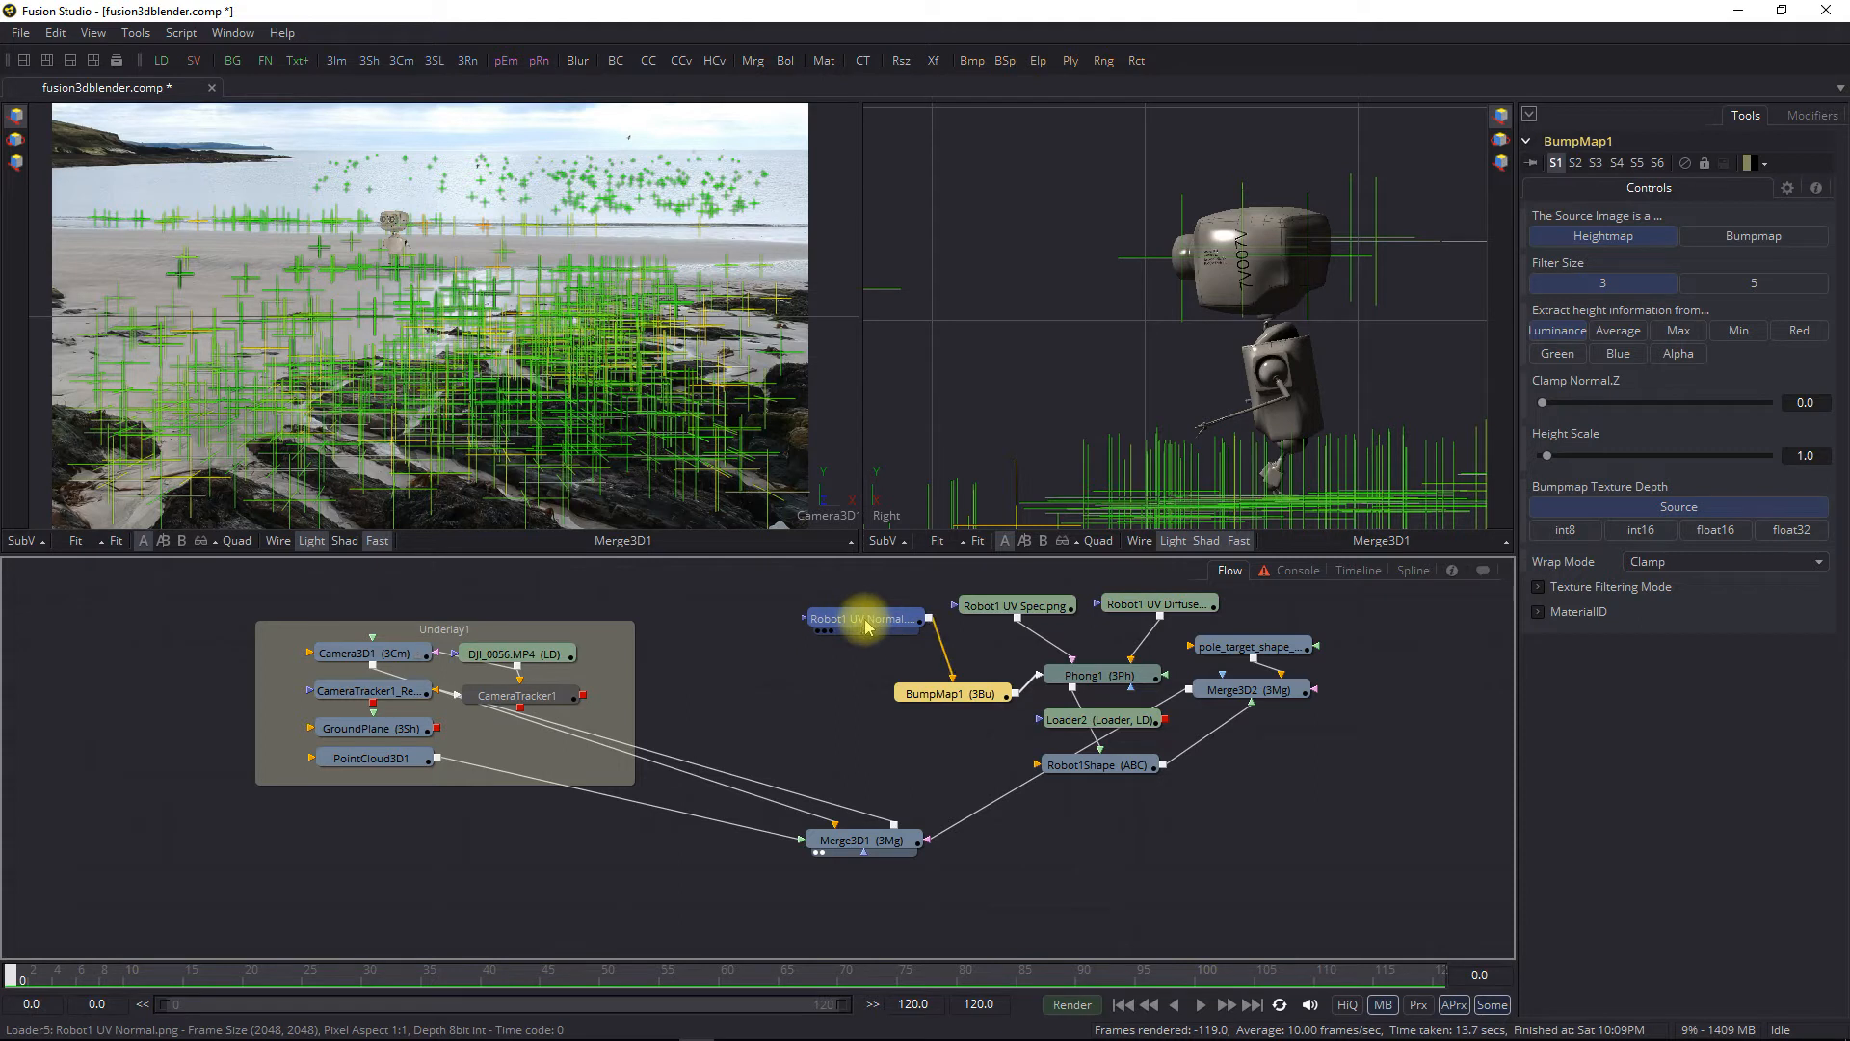
left_click(856, 622)
left_click_drag(960, 704, 951, 689)
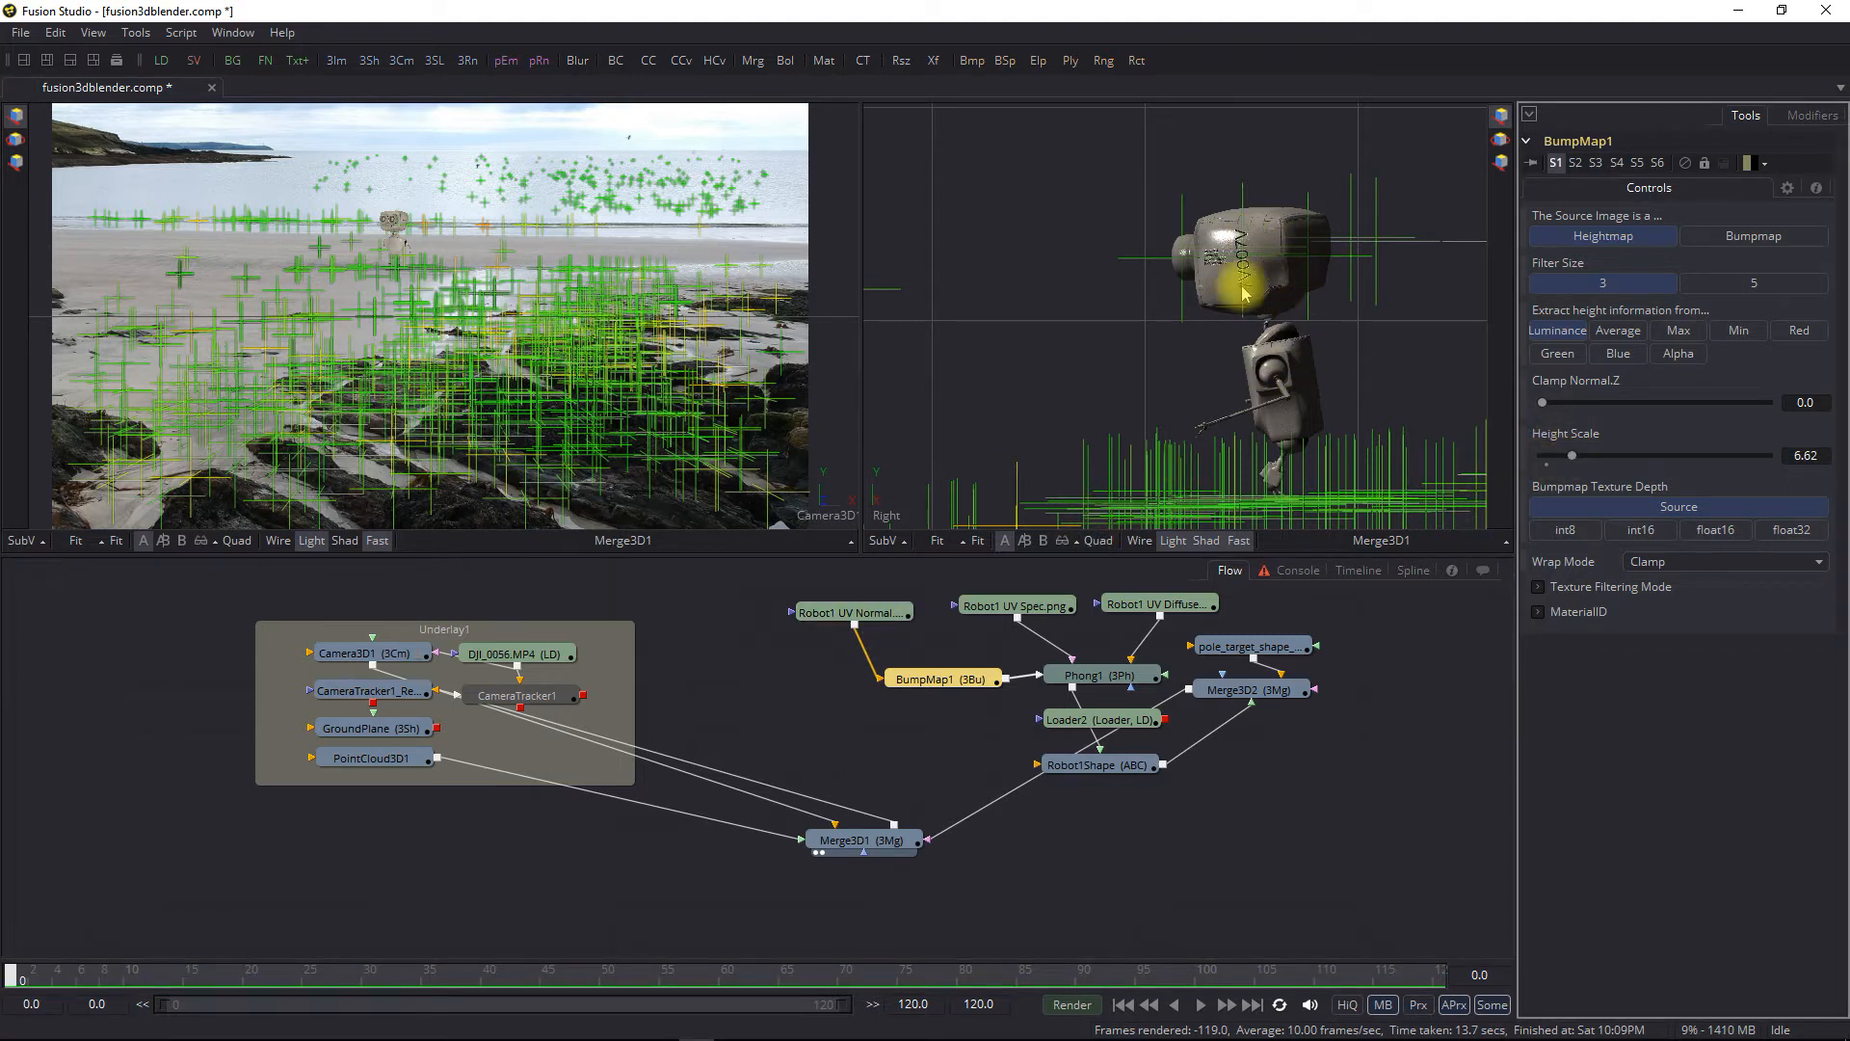
Set Phong1's Specular Exponent to about 15.36 and its Specular Intensity to about 0.374
left_click(1033, 609)
left_click(1092, 679)
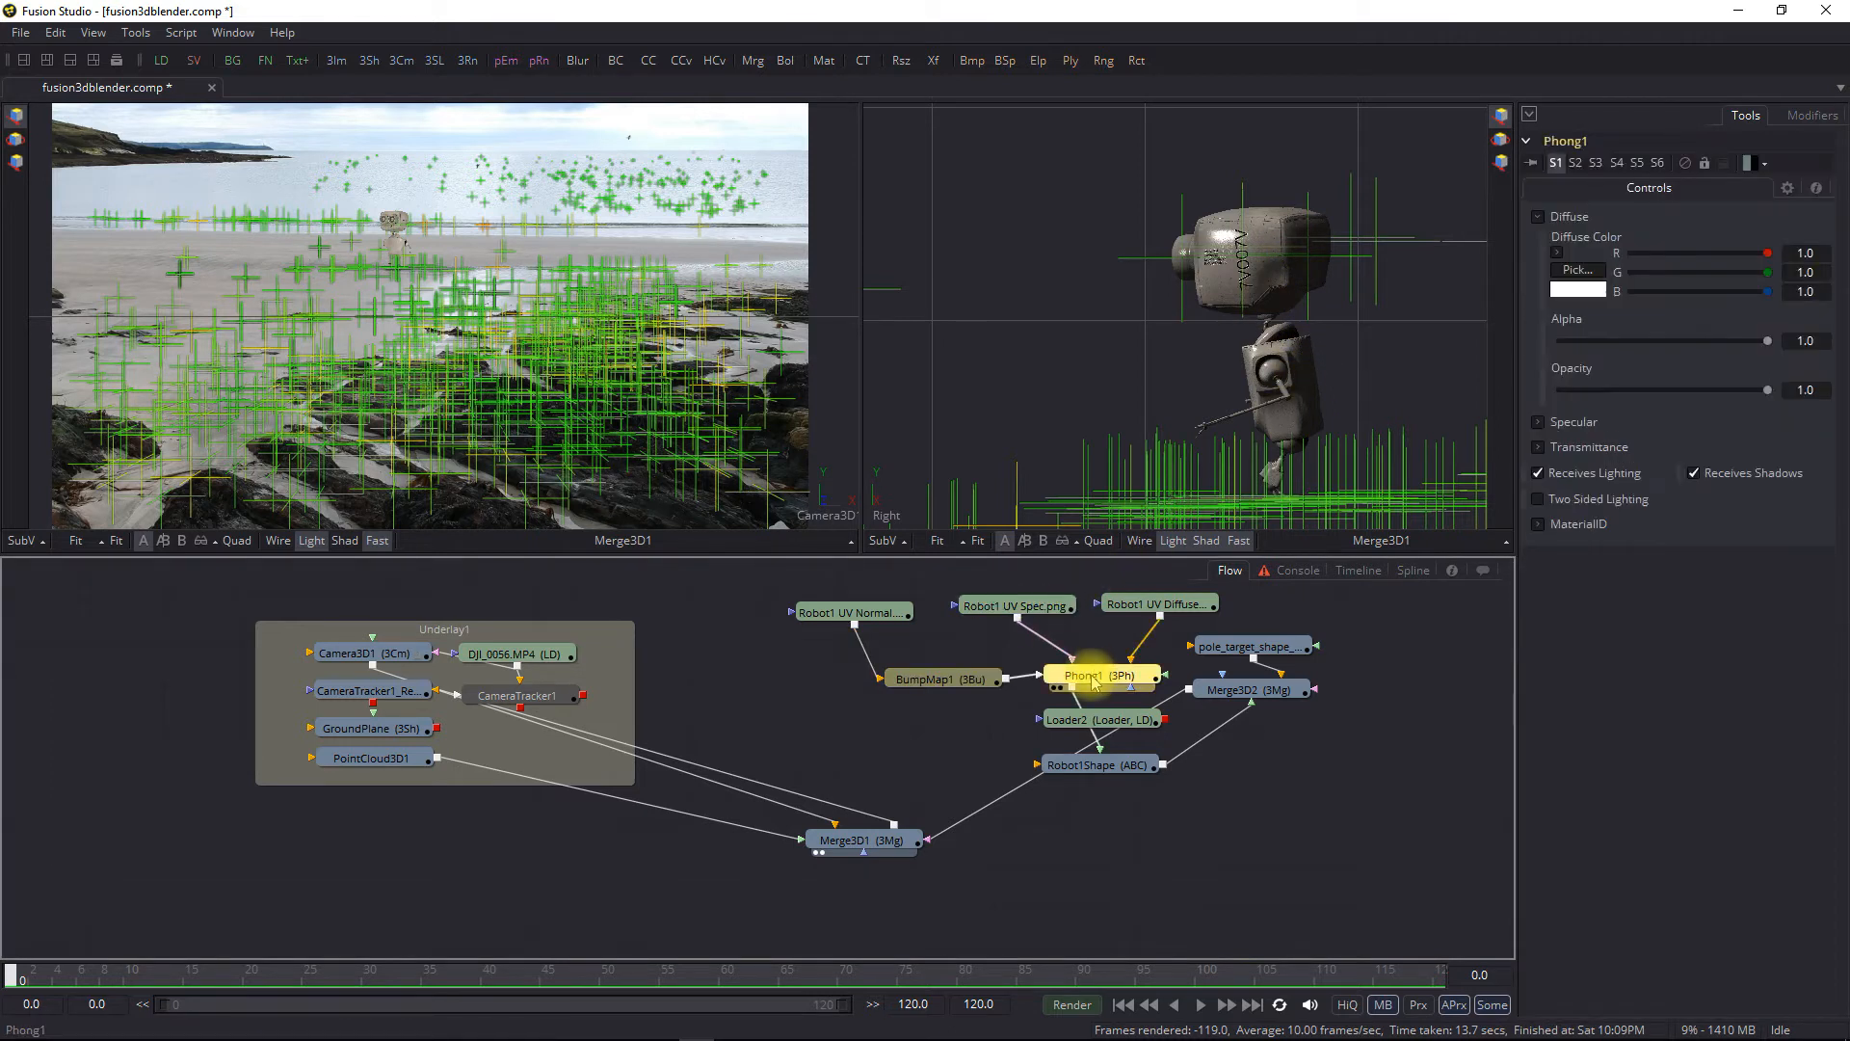
left_click(1540, 423)
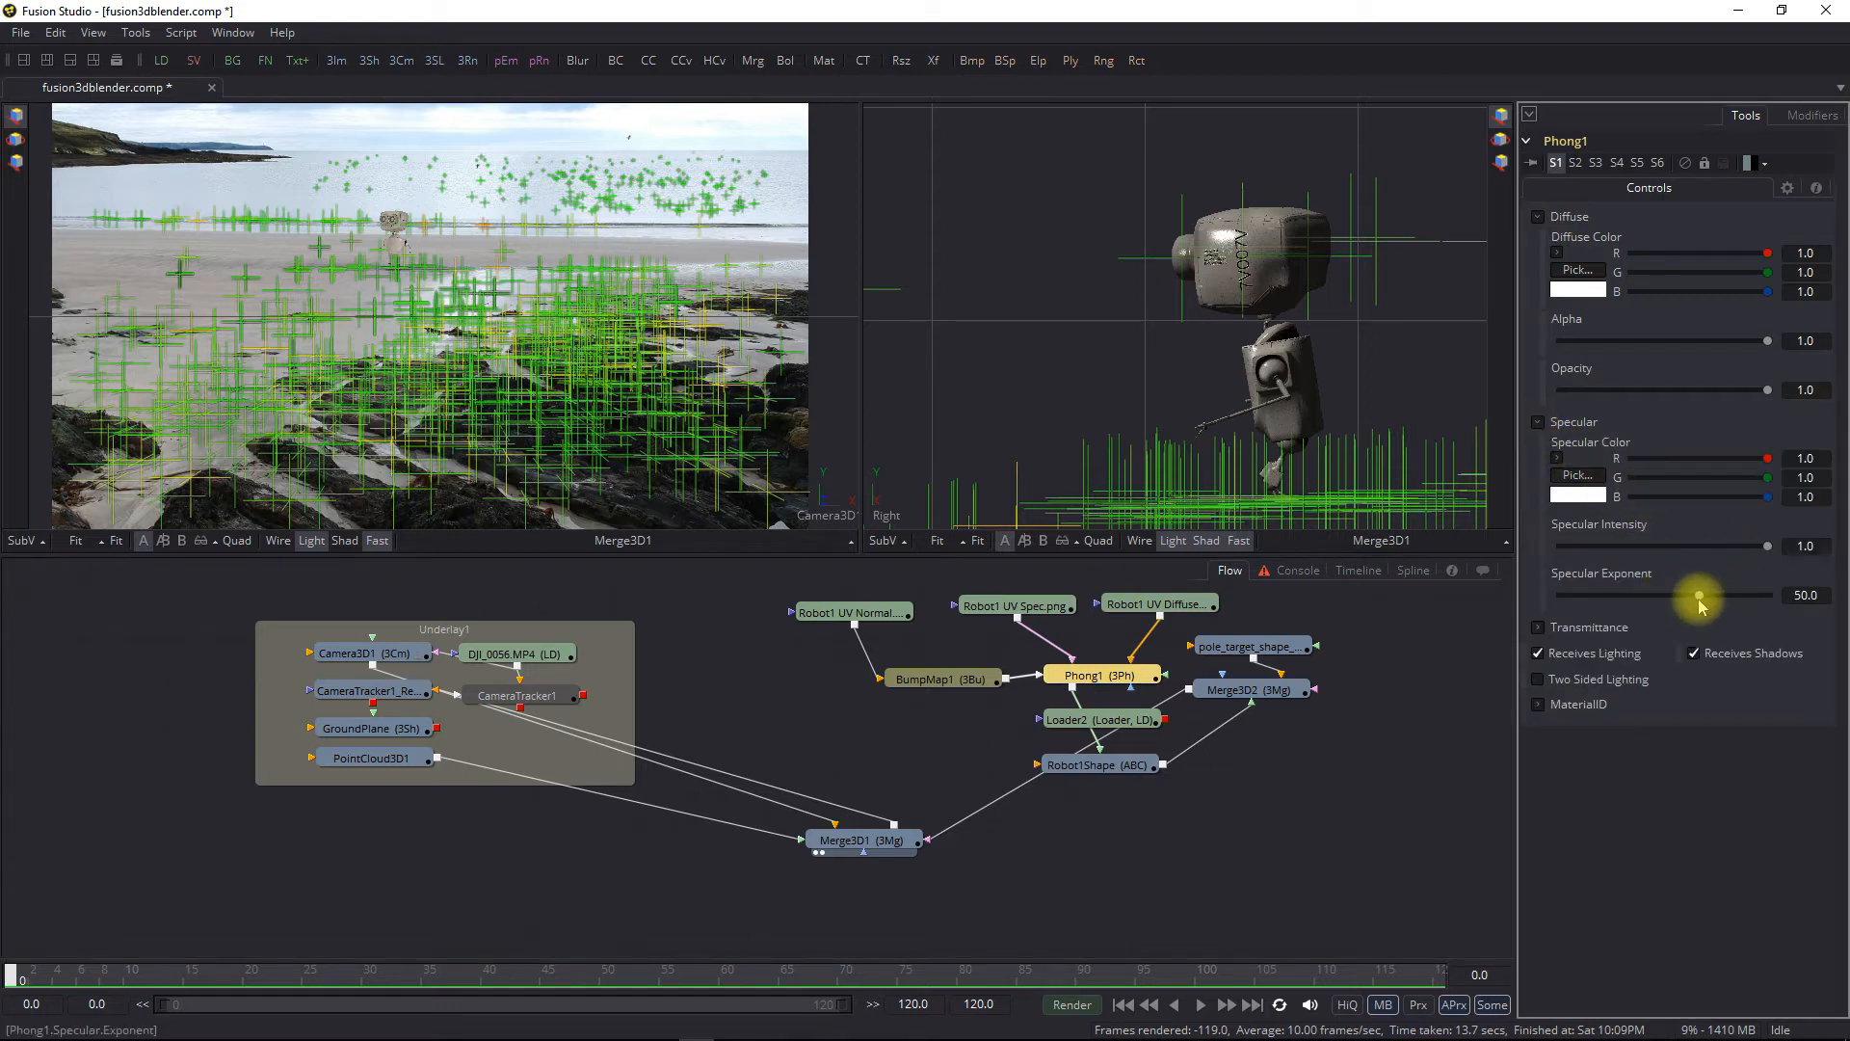
left_click_drag(1674, 599, 1618, 598)
left_click_drag(1768, 545, 1673, 557)
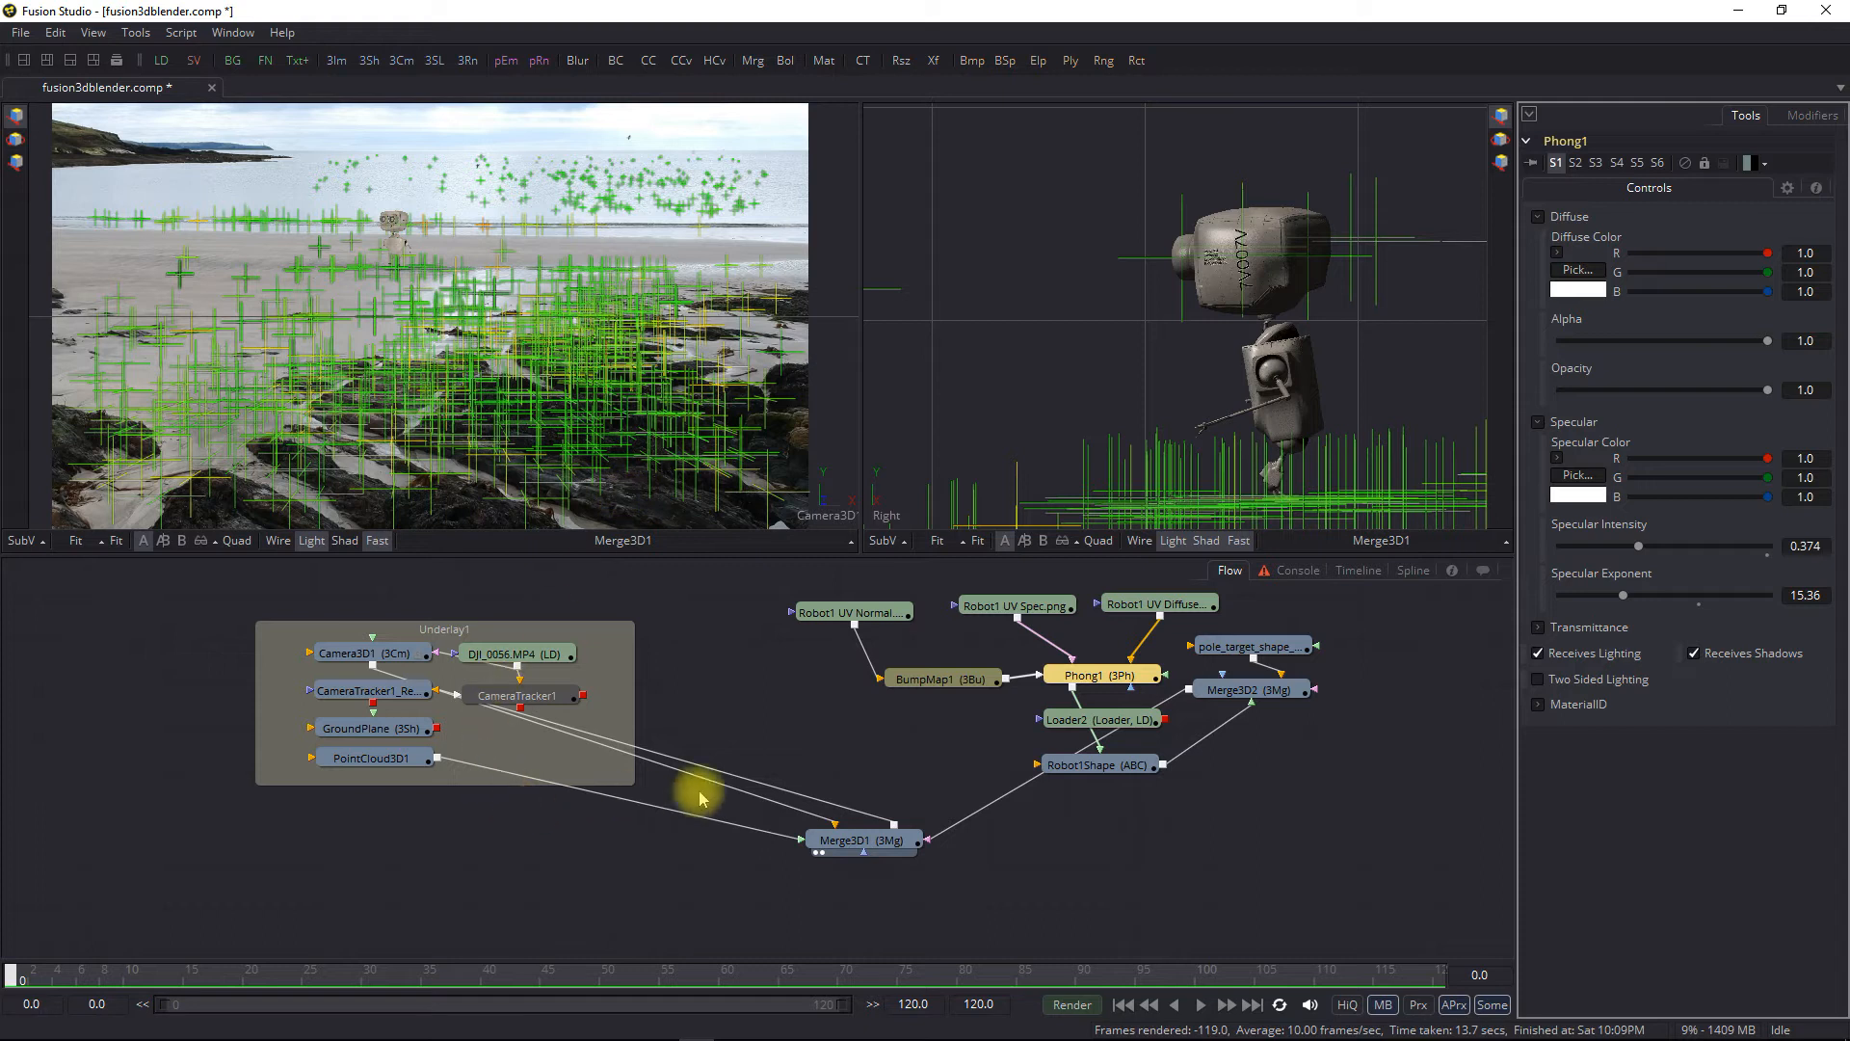
Disconnect PointCloud3D1 from Merge3D1 and scrub the timeline to frame 86 to check the robot against the footage
left_click_drag(731, 835, 622, 848)
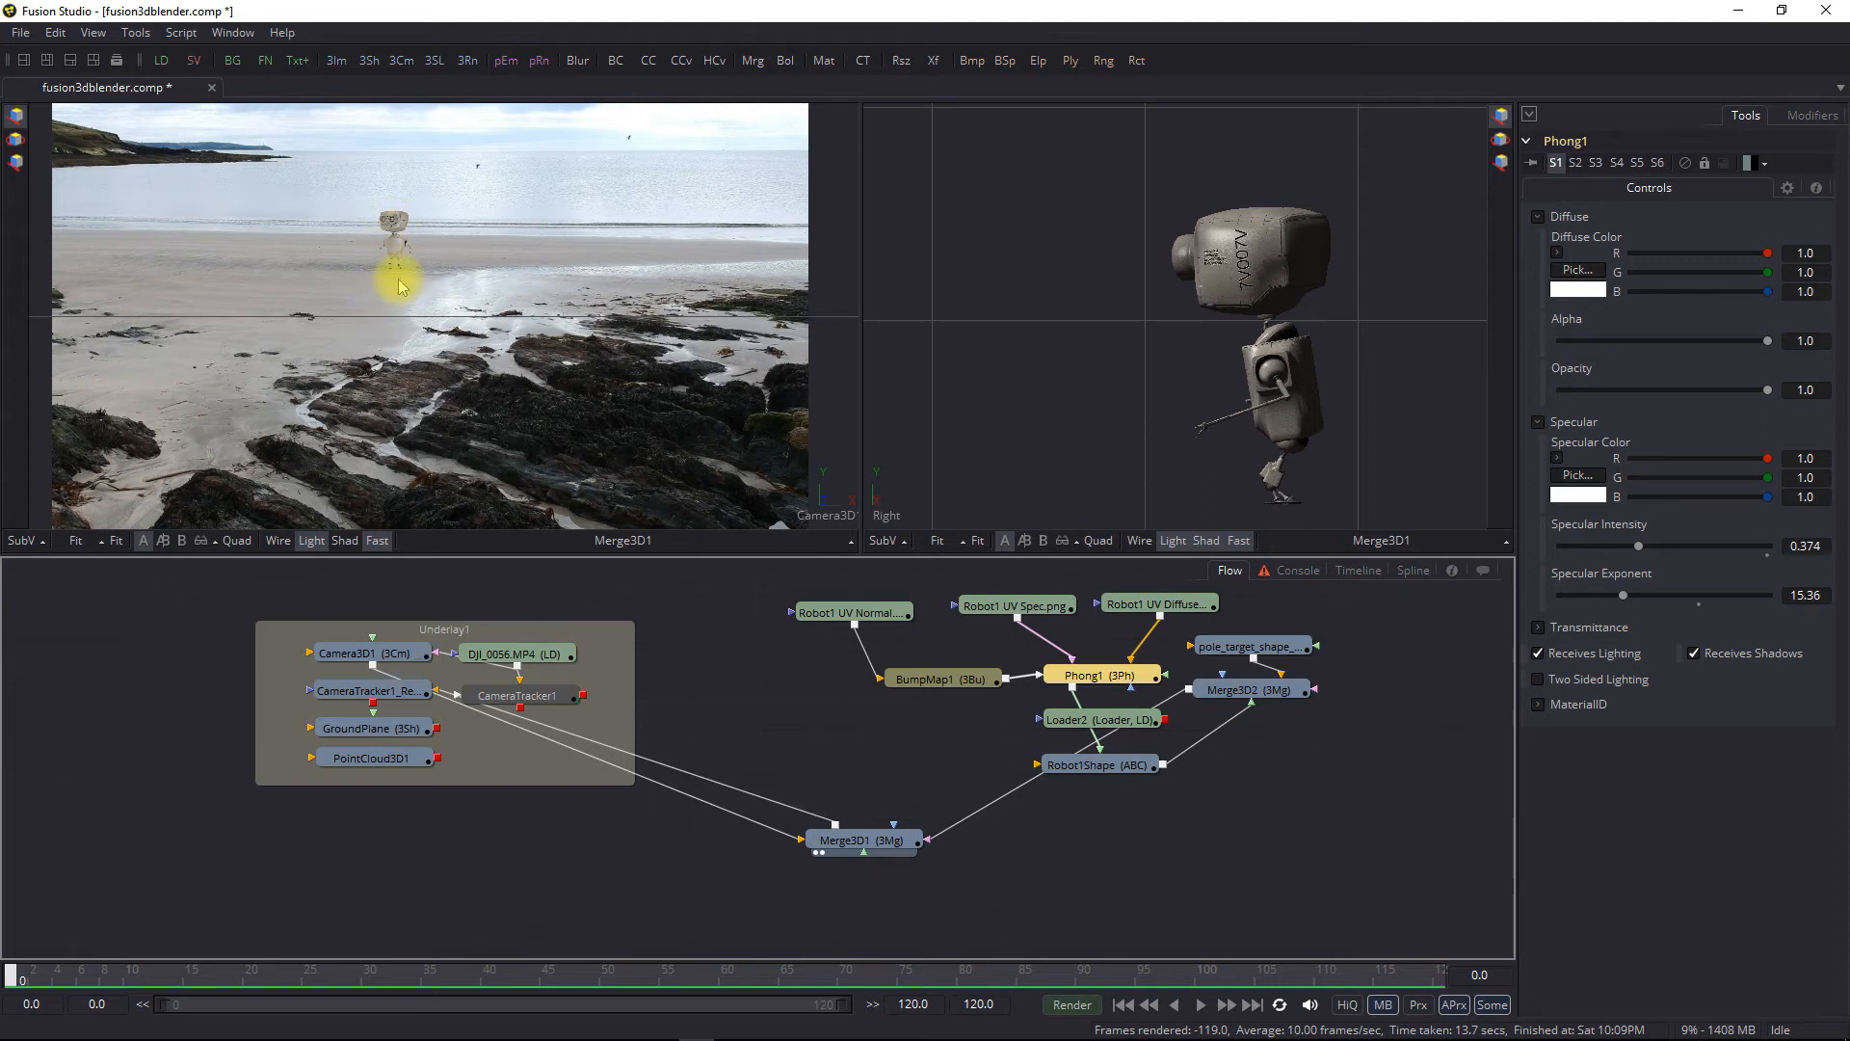
left_click_drag(5, 975, 910, 876)
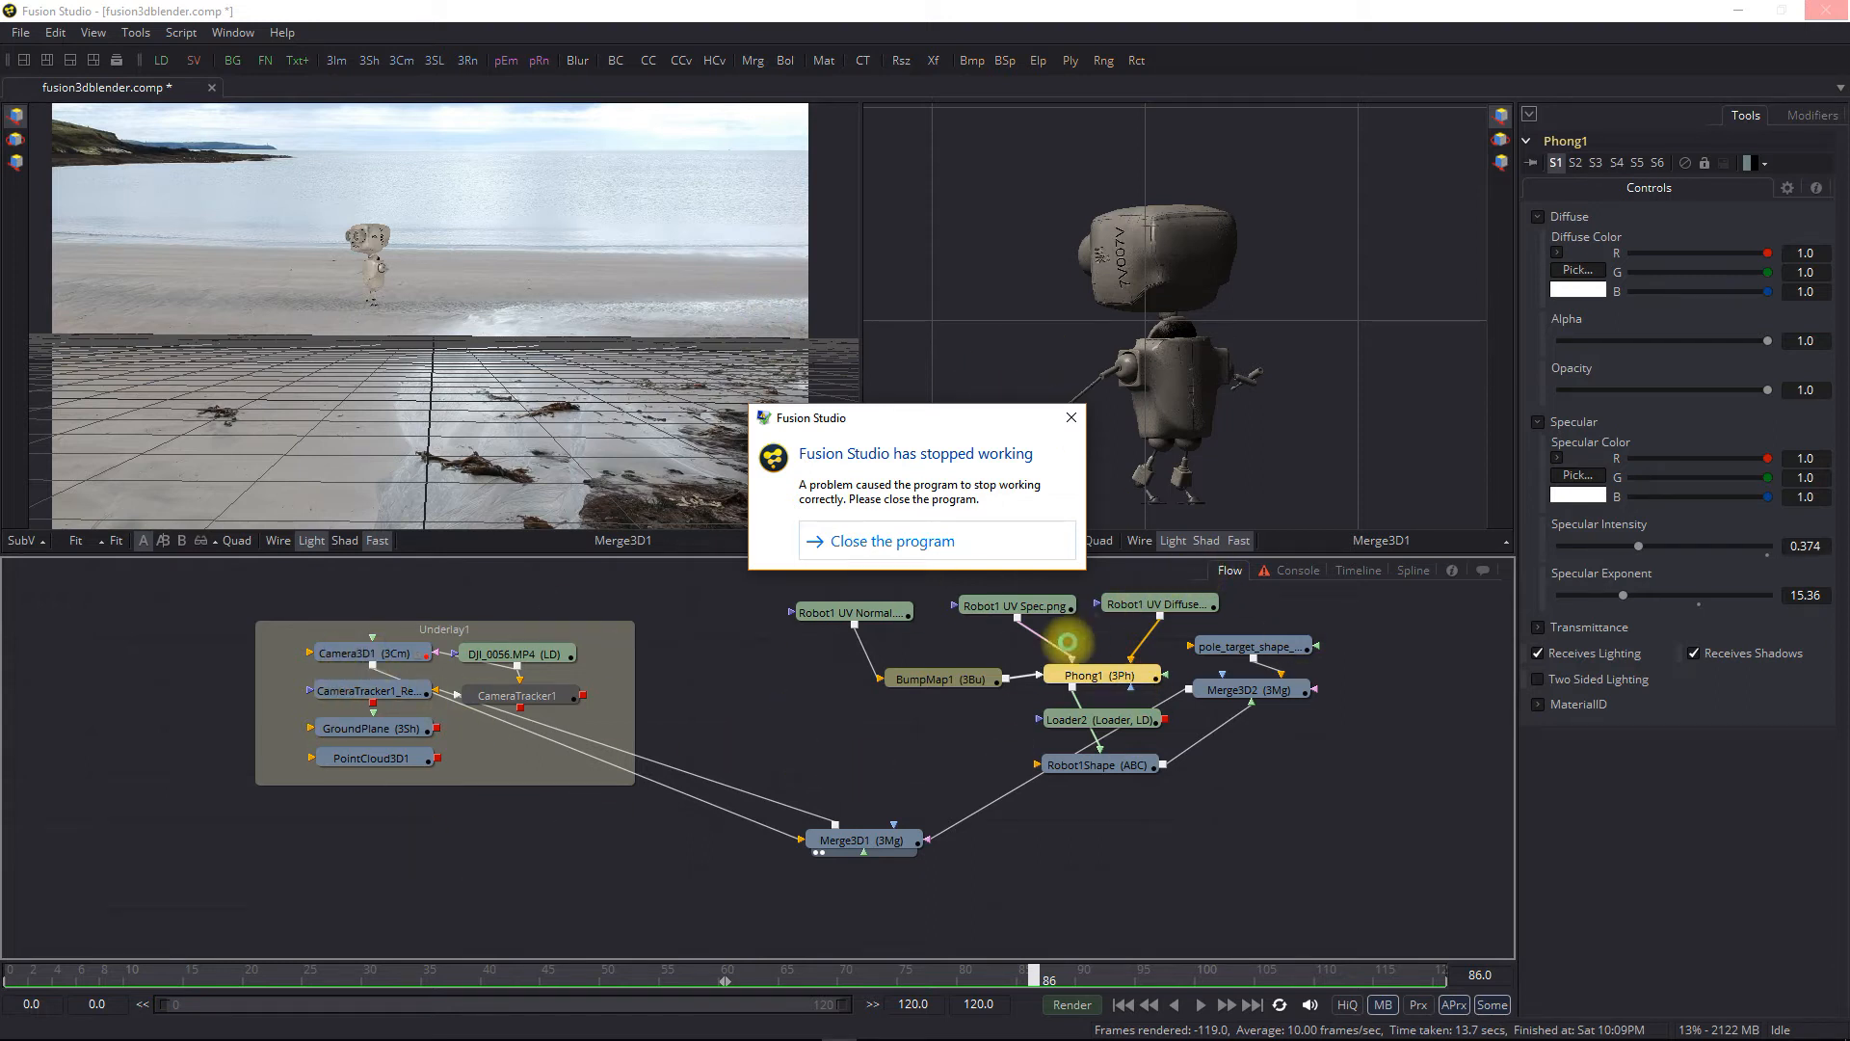
Close the crashed Fusion Studio session, return to the desktop and relaunch Fusion Studio
left_click(948, 542)
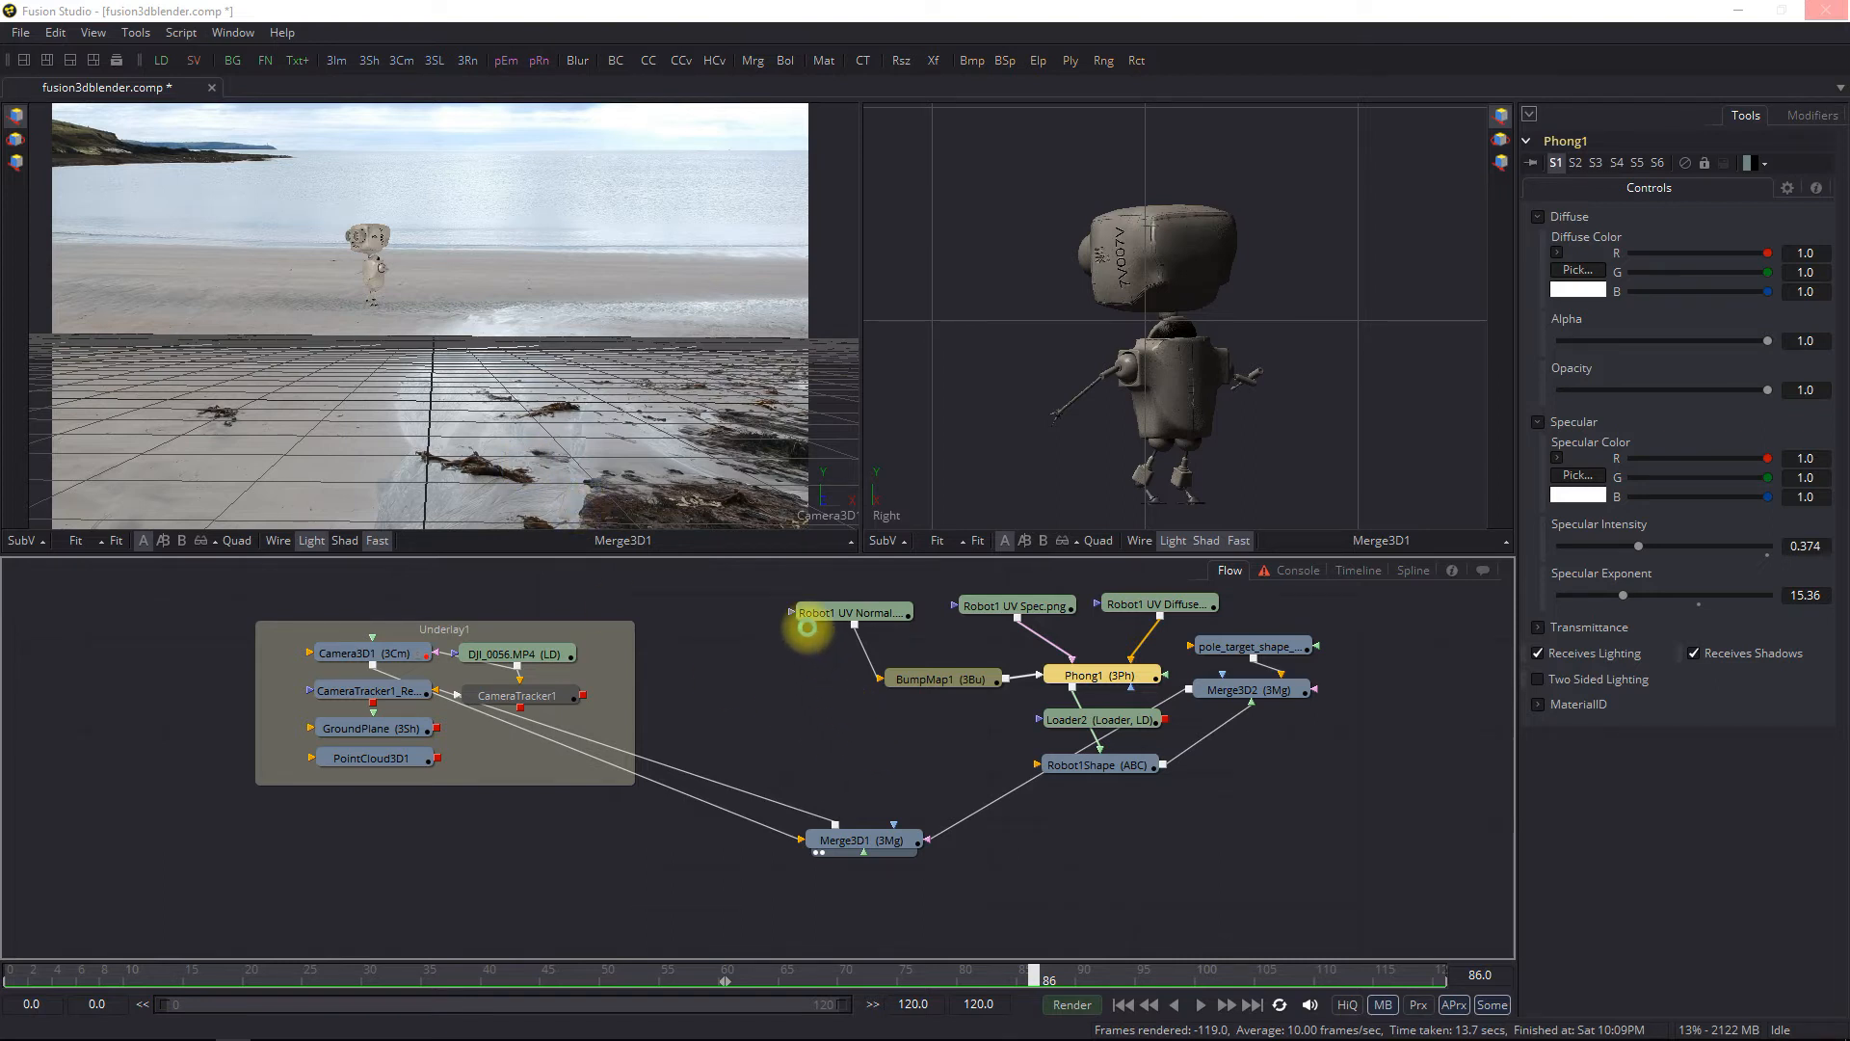
key("super+d")
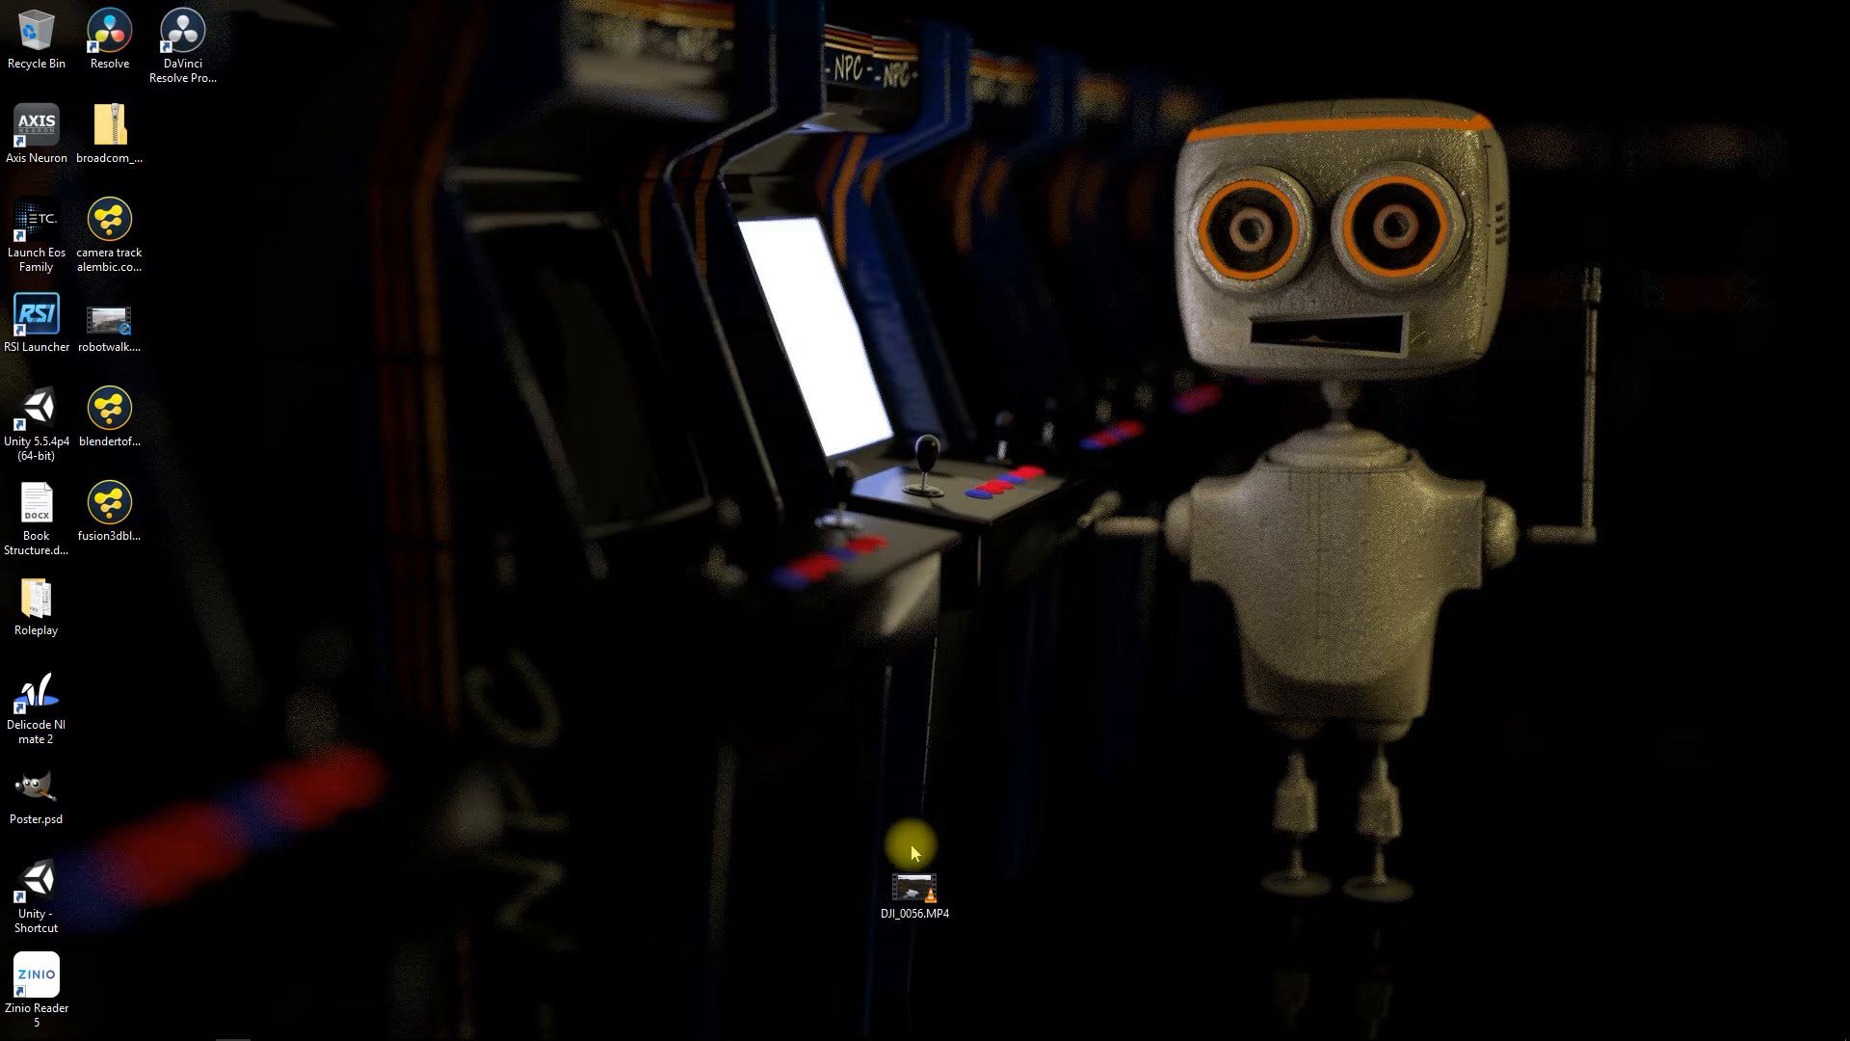
mouse_move(879, 1029)
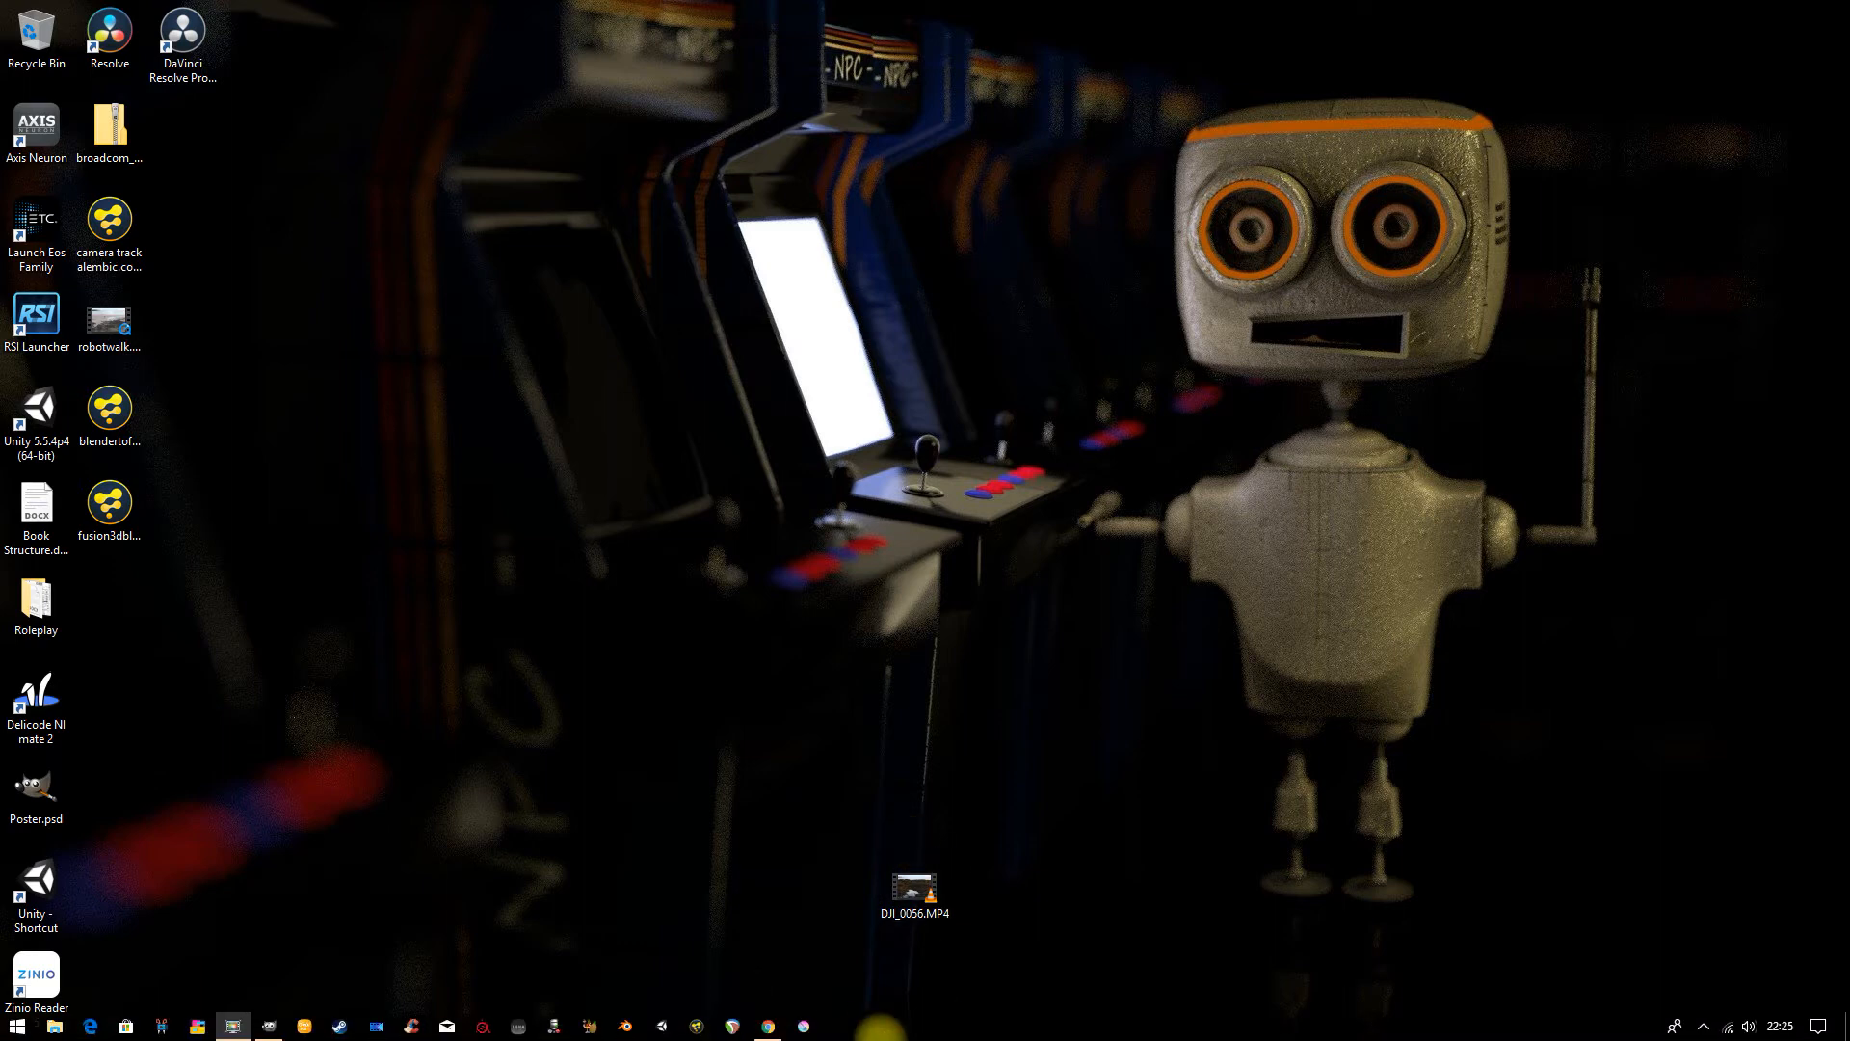
left_click(698, 1027)
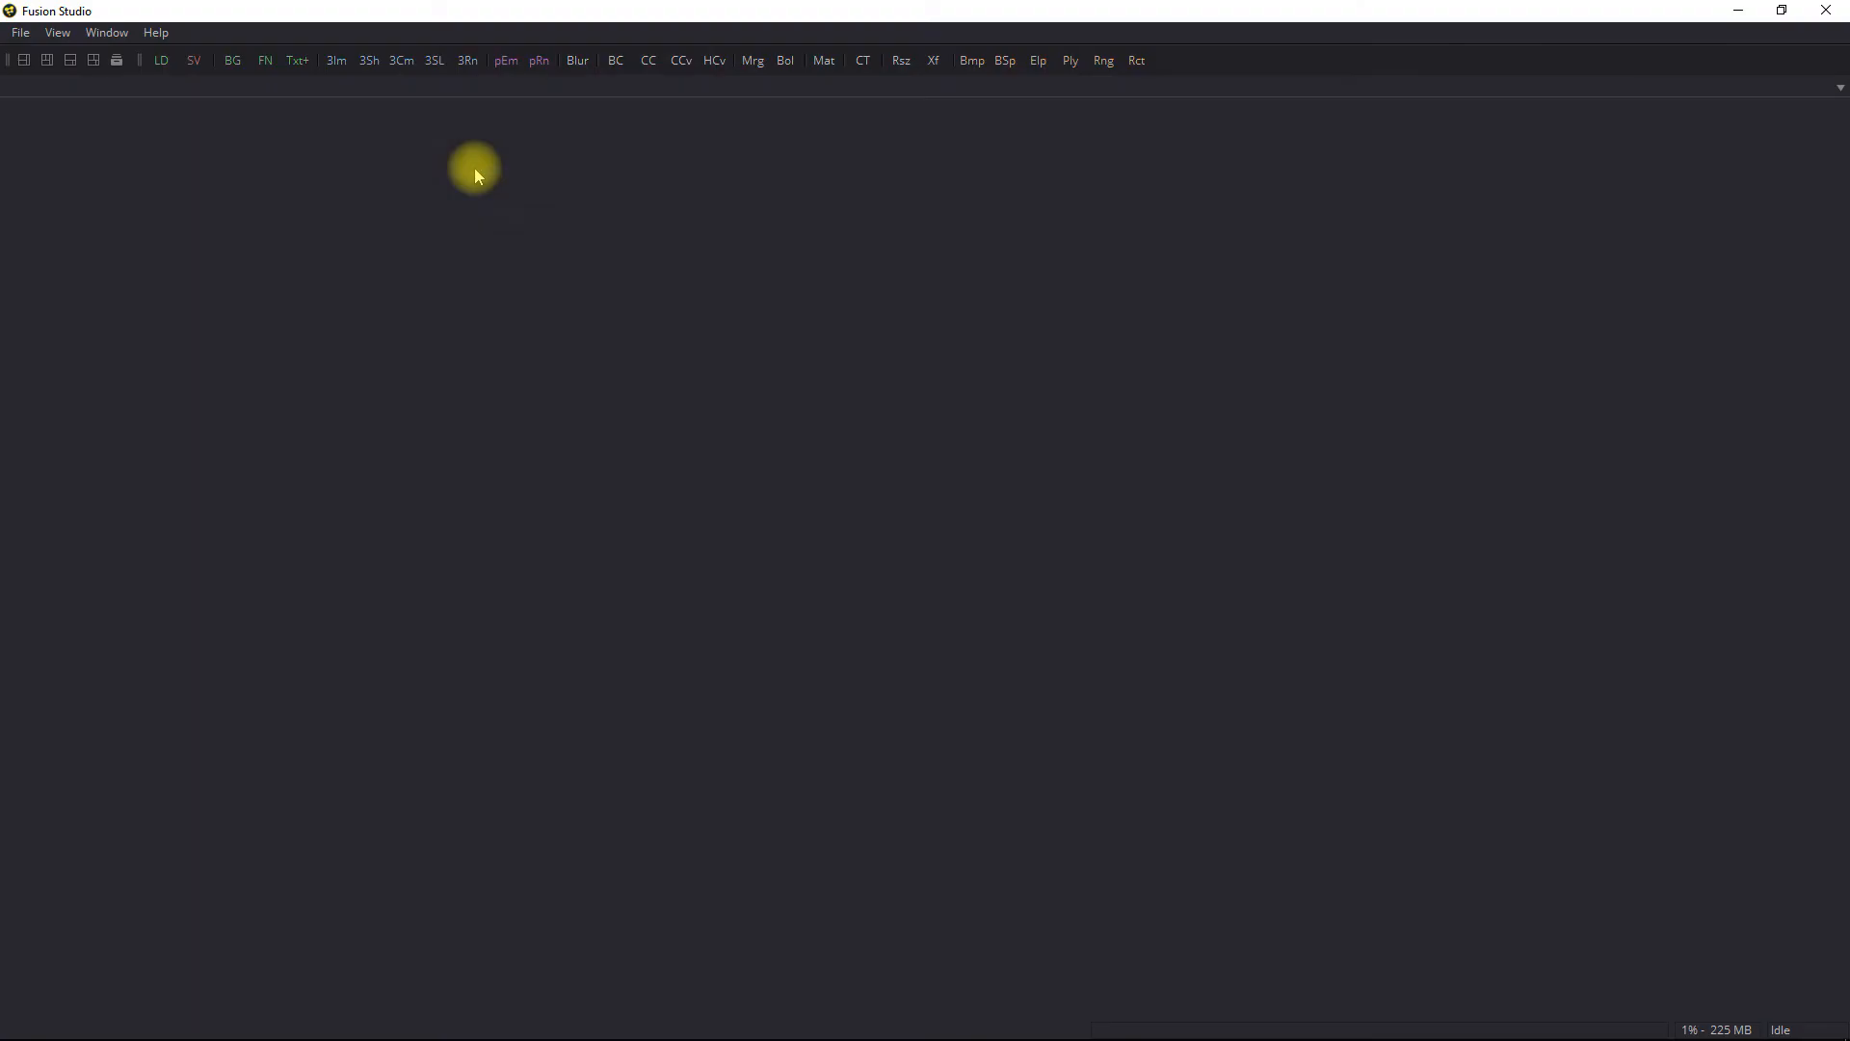
Open the saved composition fusion3dblender.comp from the Desktop folder
left_click(23, 37)
left_click(56, 87)
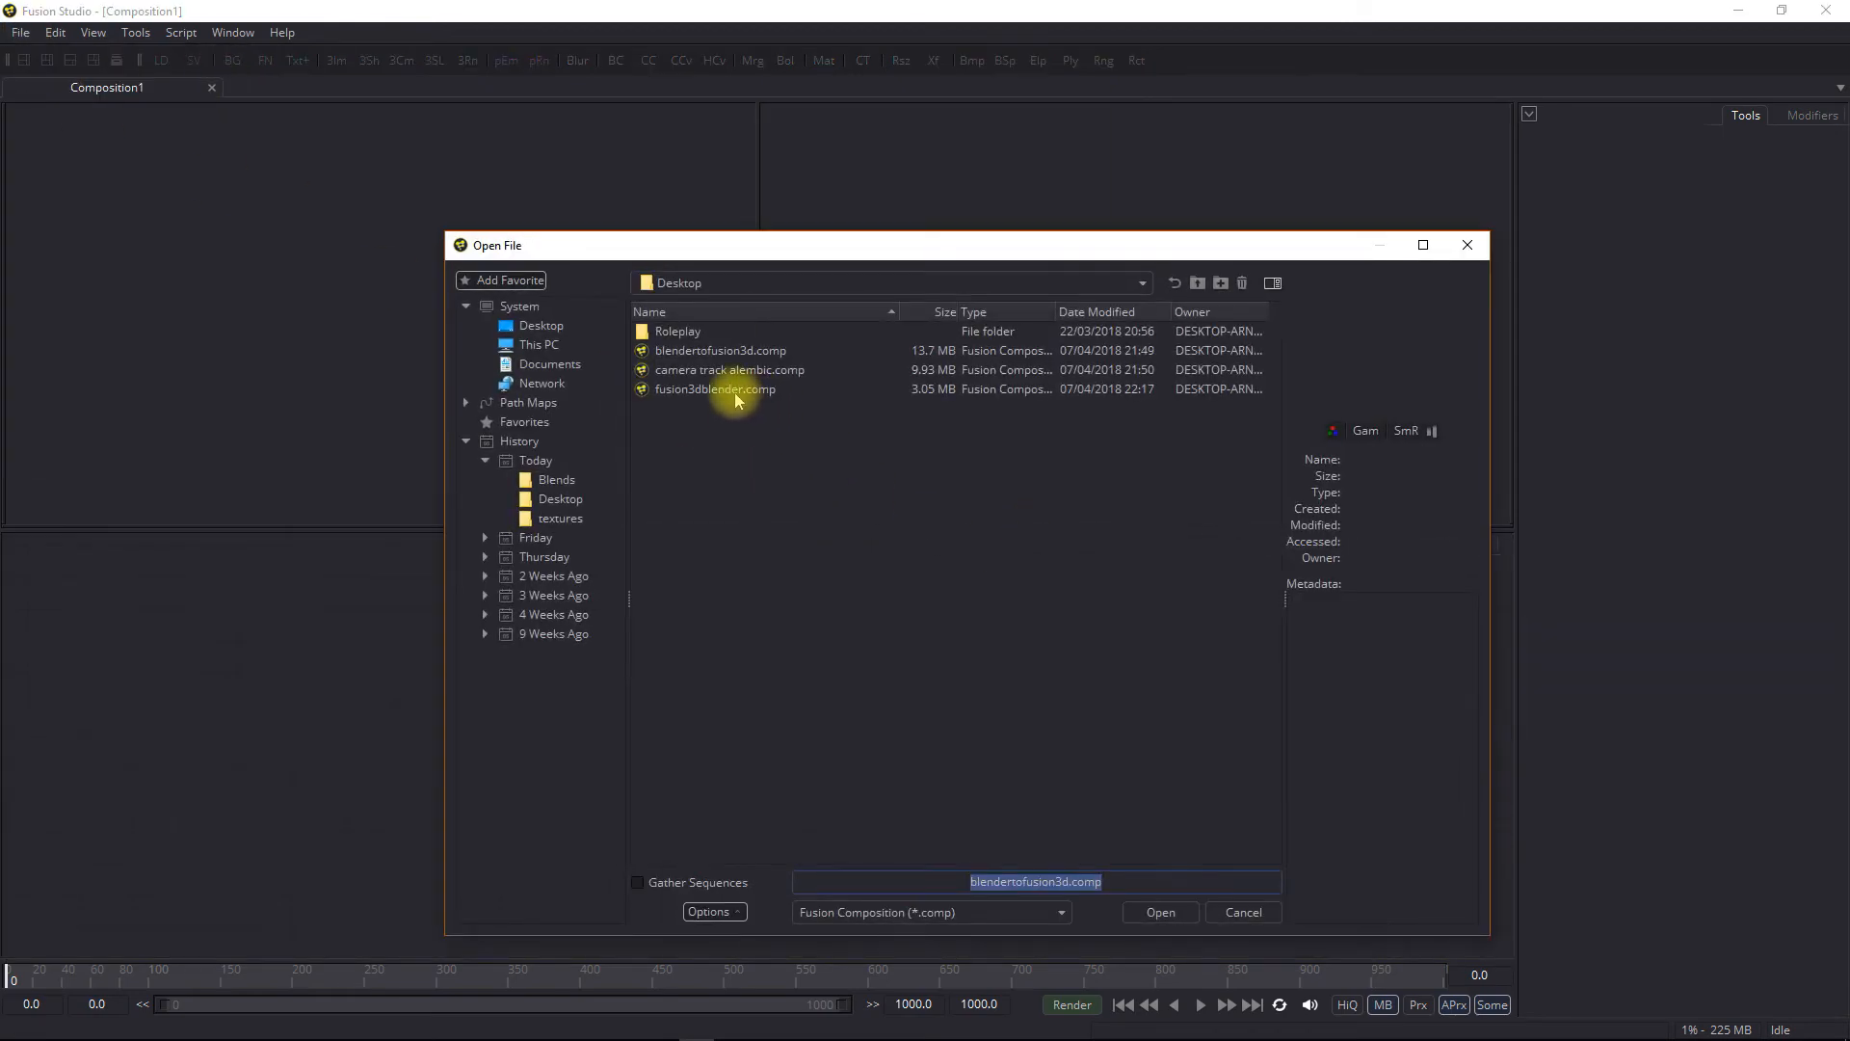
left_click(737, 396)
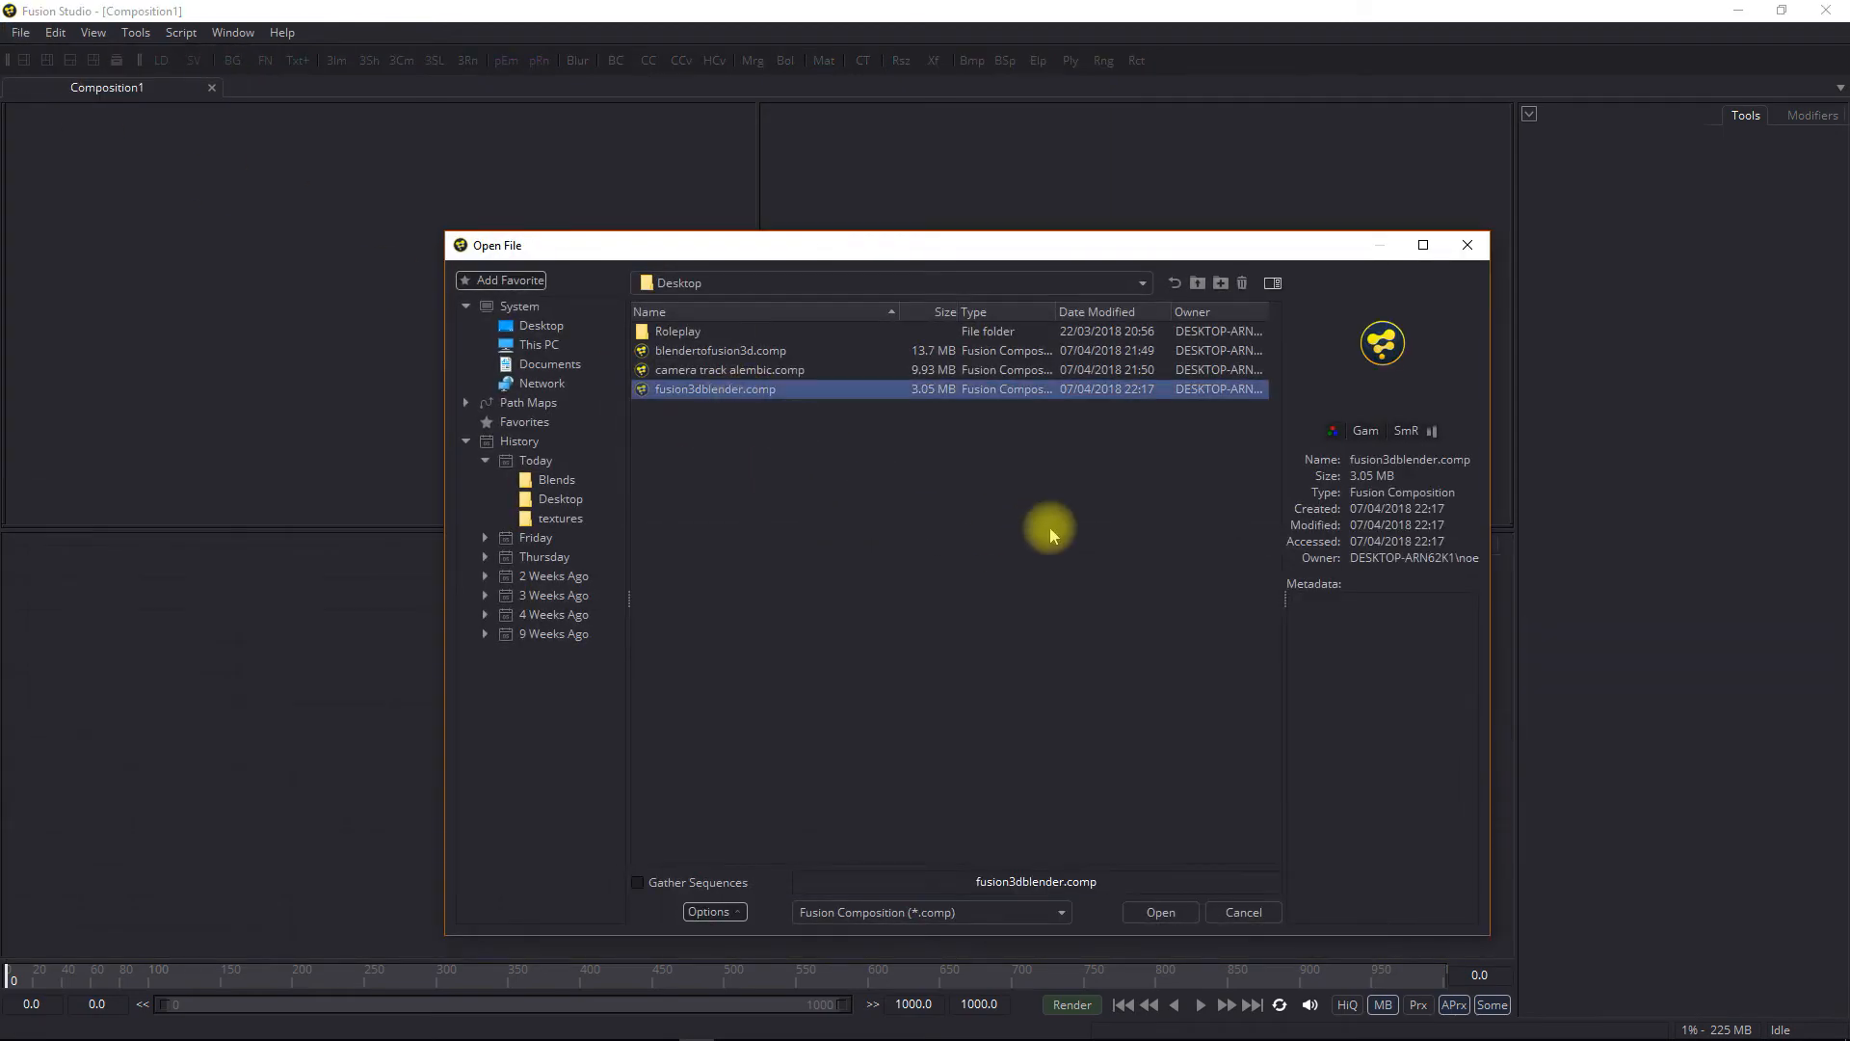
left_click(1163, 913)
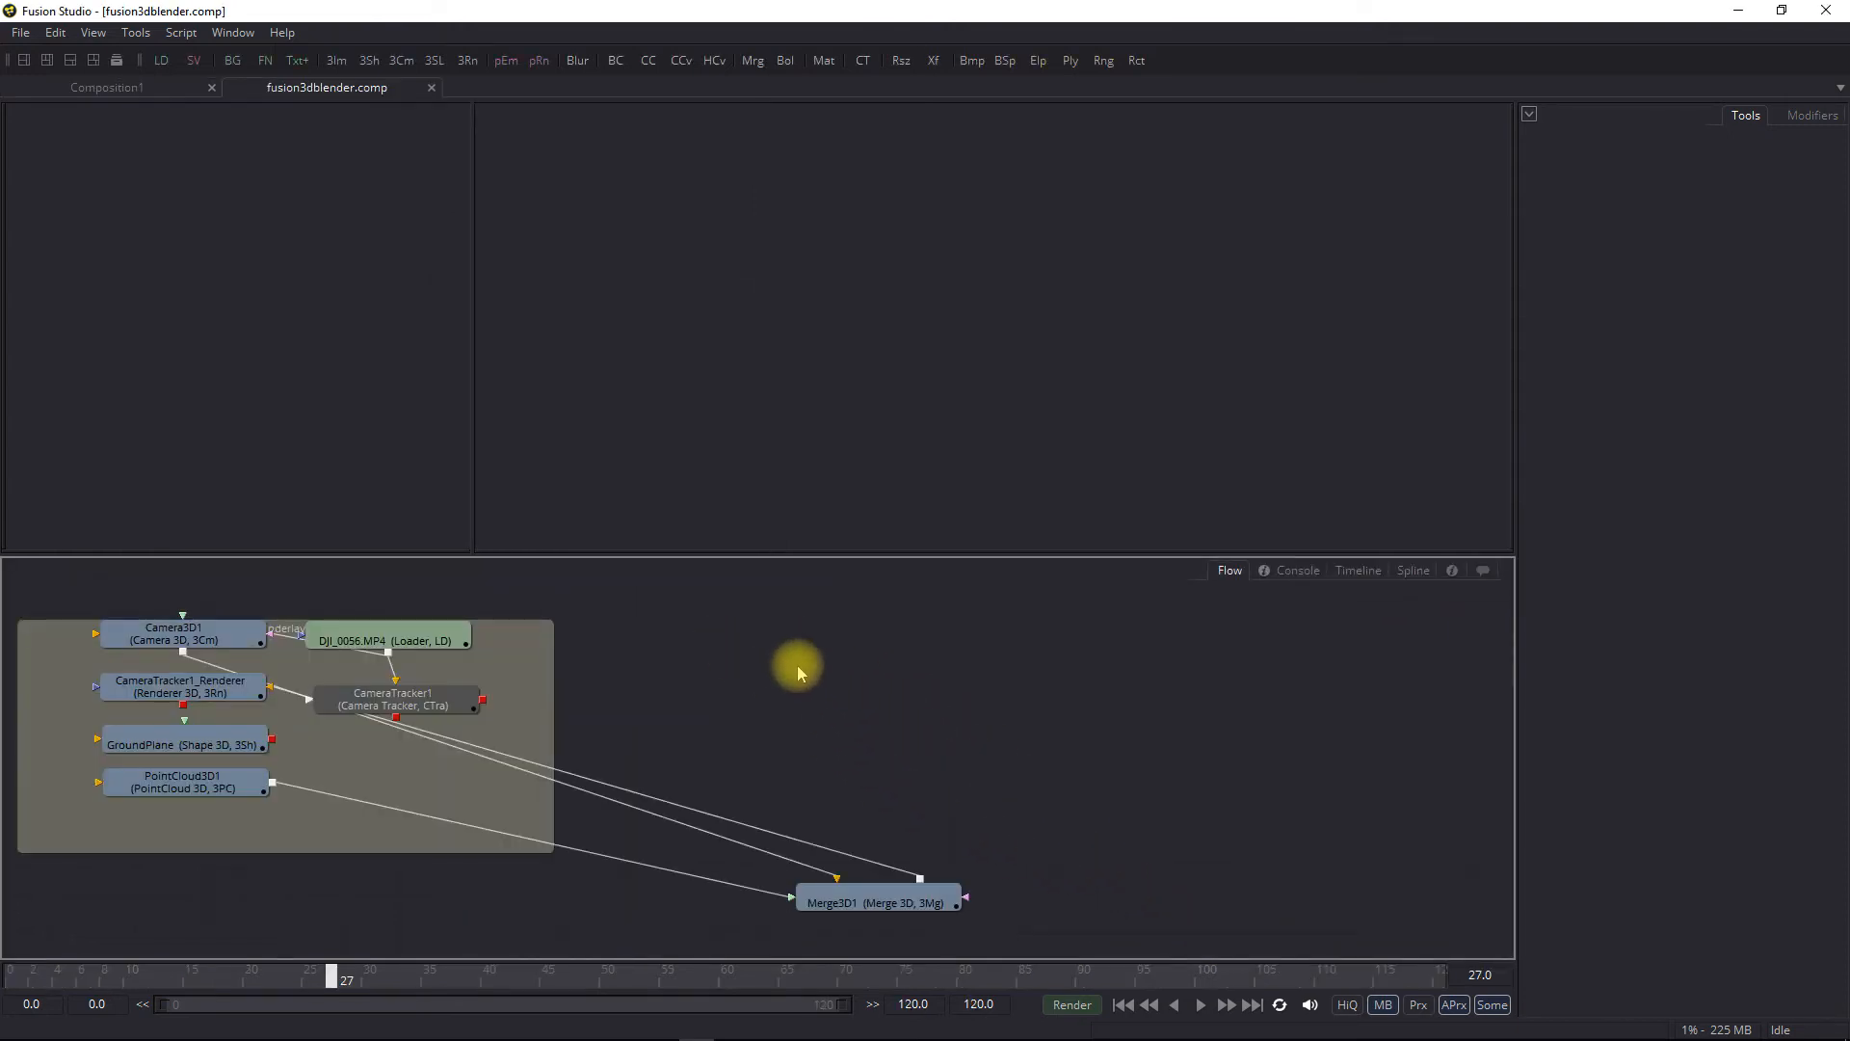
Import the Alembic scene walkFusion.abc with meshes, UVs and normals at 25 fps, merging it into the existing document
left_click(23, 35)
mouse_move(155, 276)
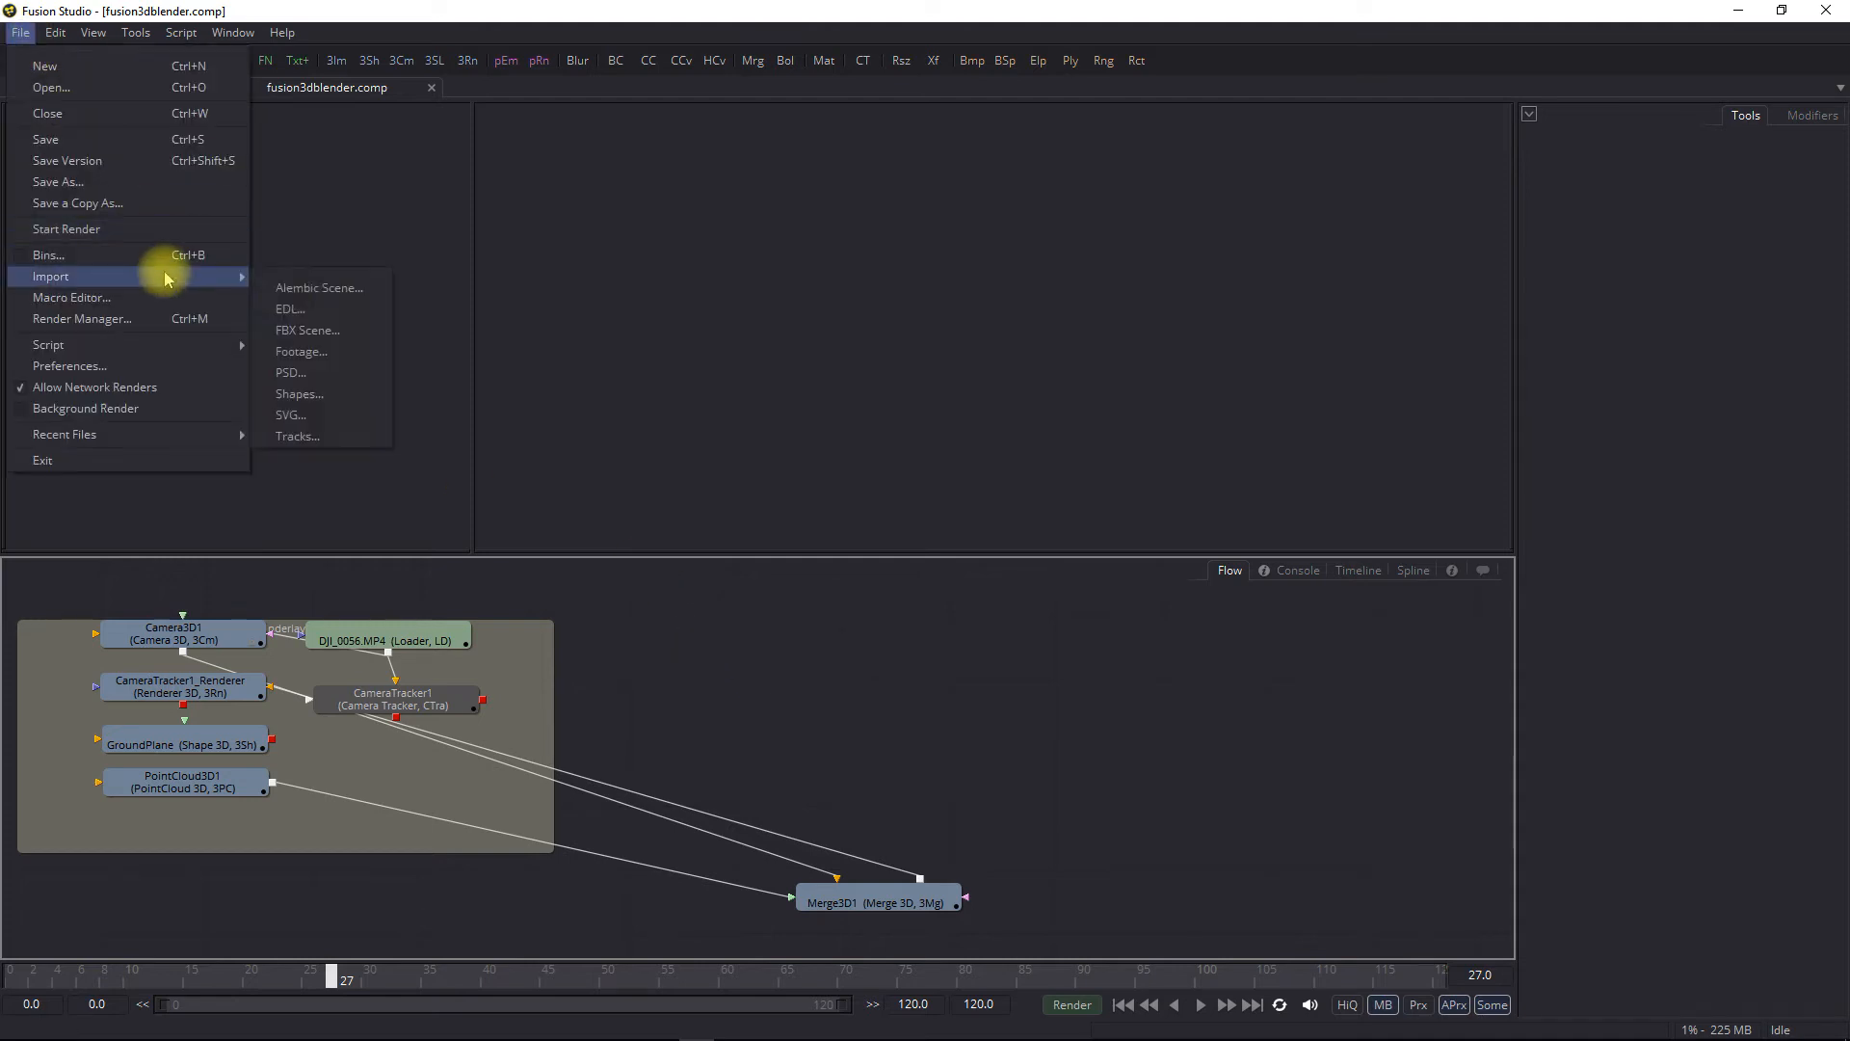
left_click(339, 295)
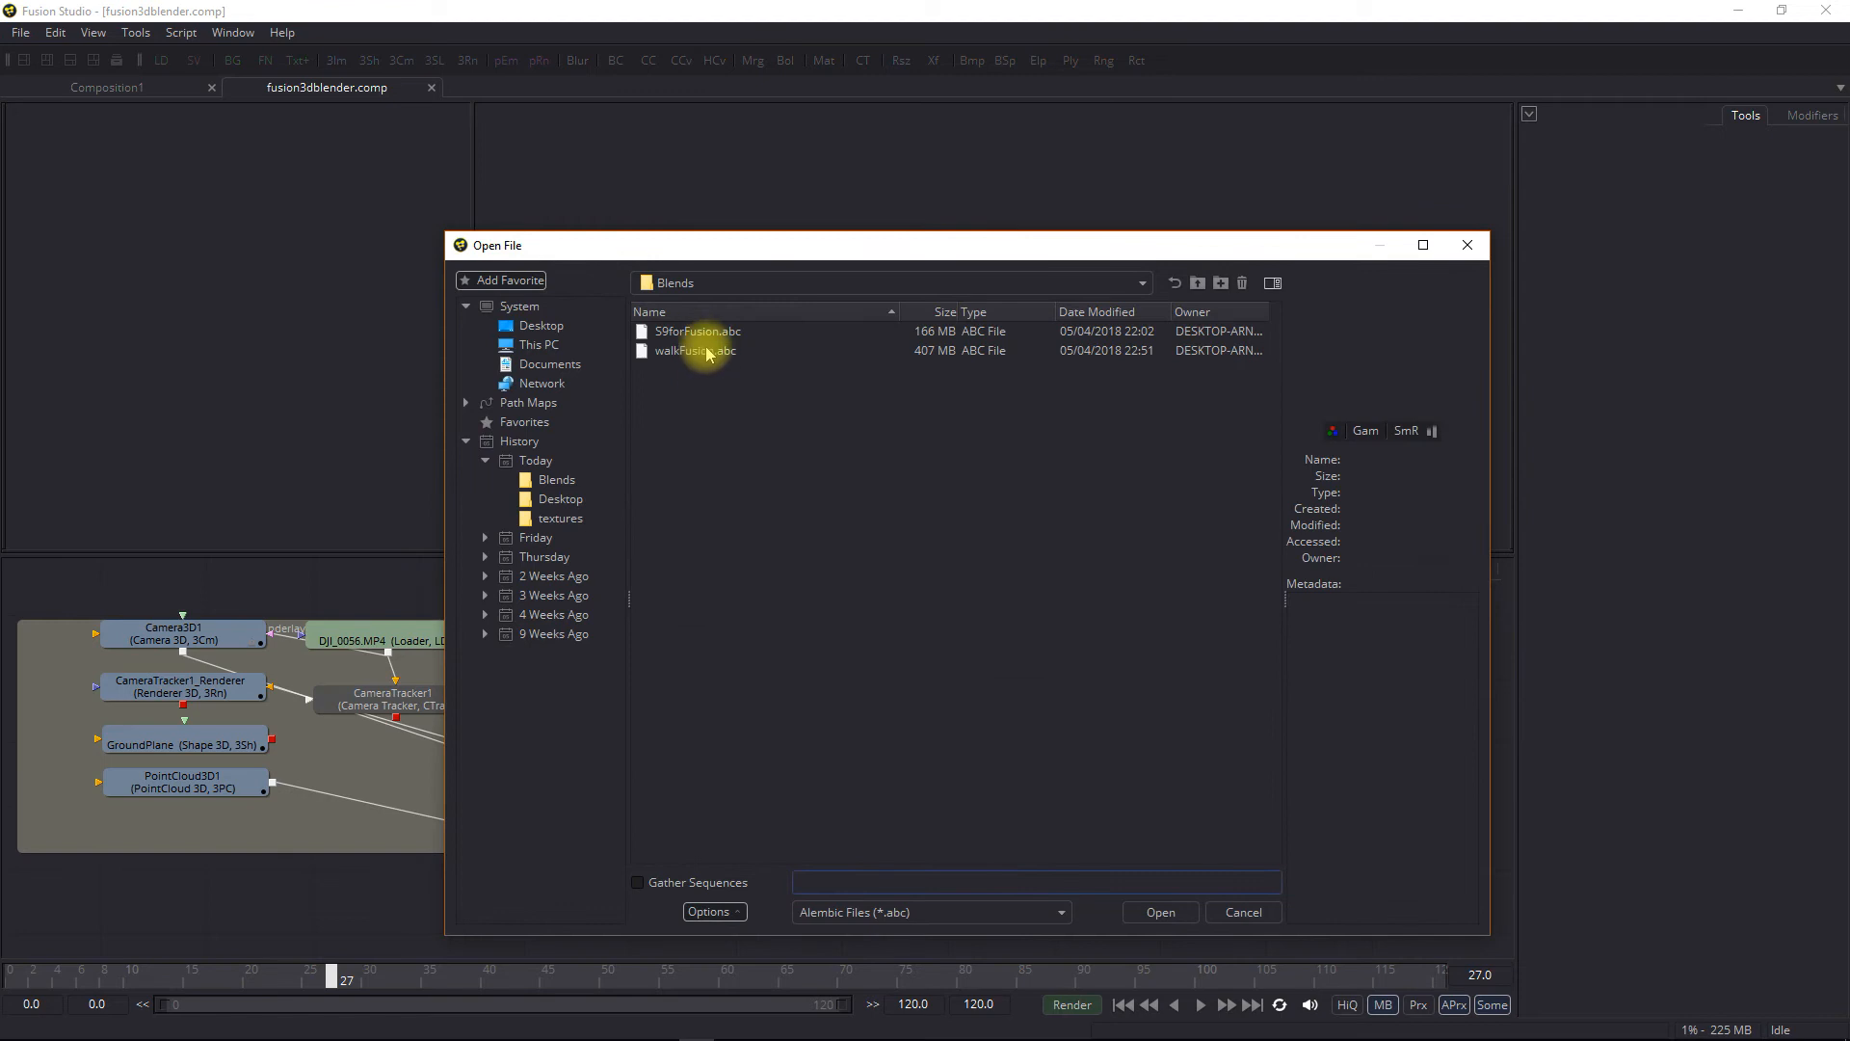
left_click(703, 350)
left_click(1129, 909)
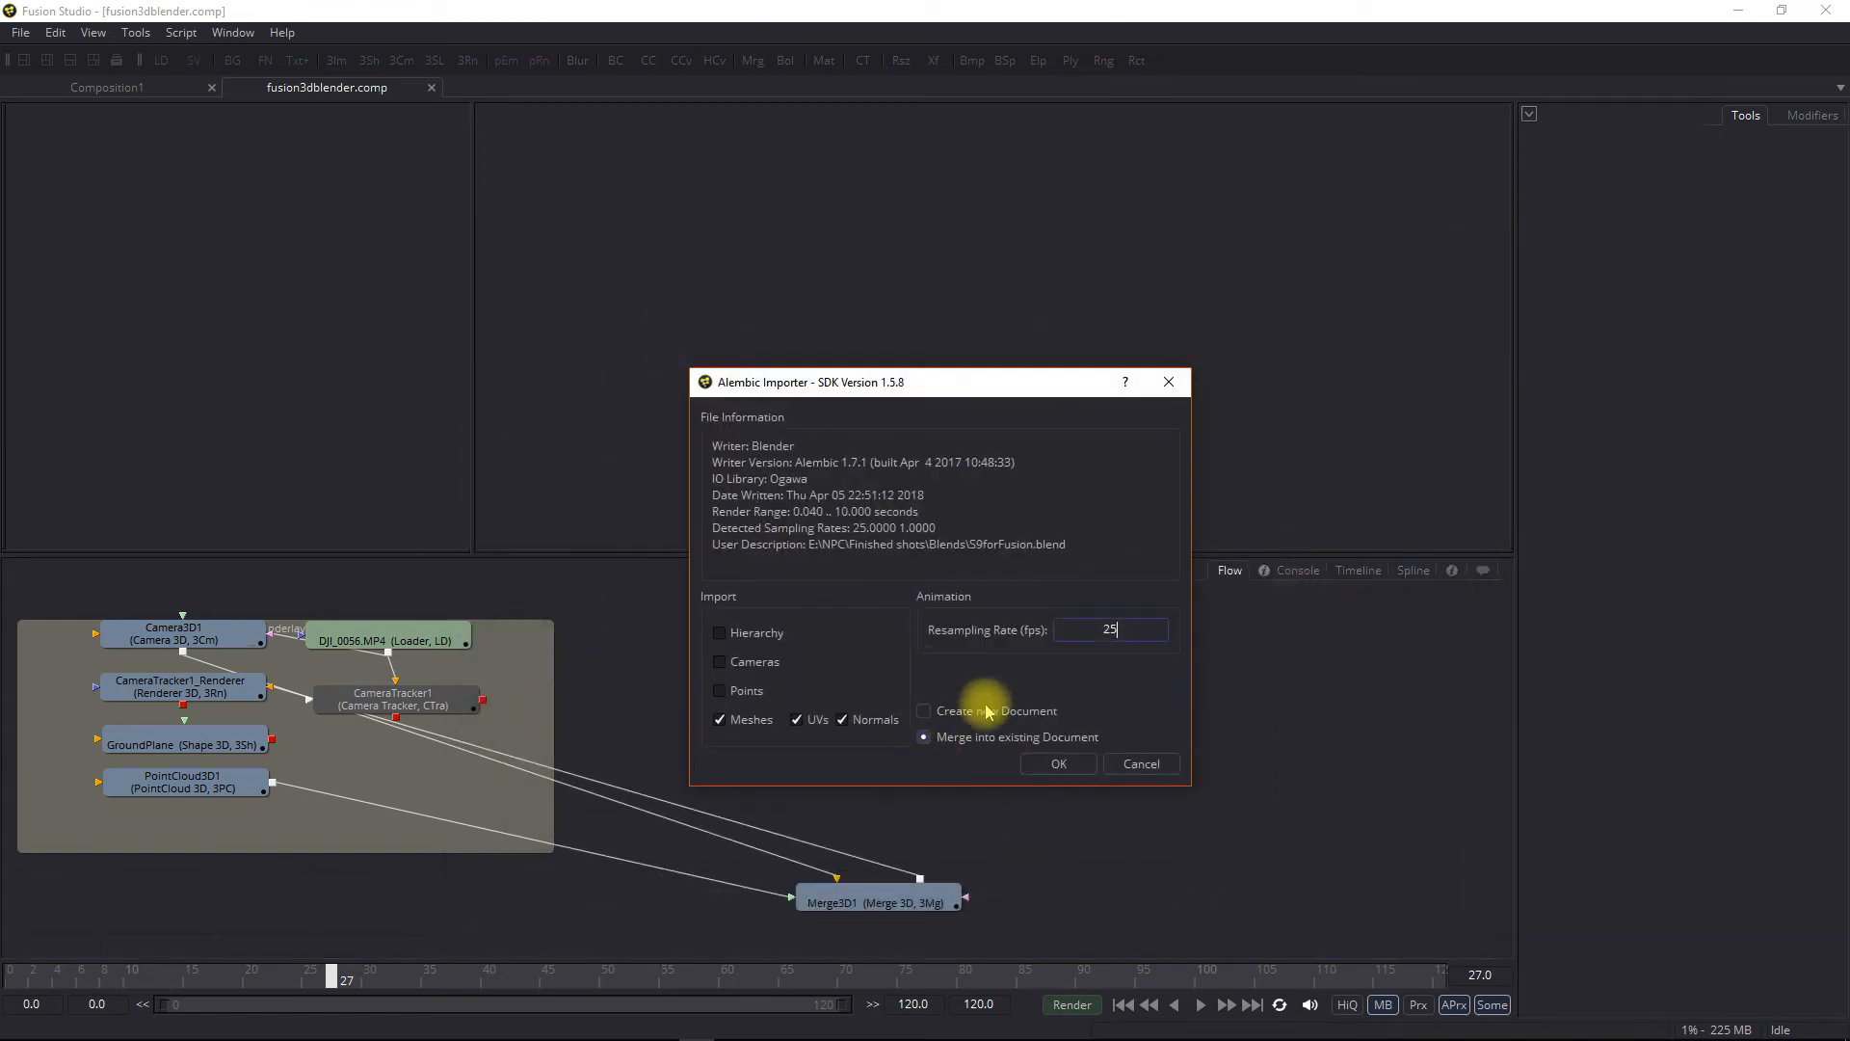
left_click(1059, 764)
Delete the imported TextShape node and connect Merge3D2's output to Merge3D1, with the two remaining mesh nodes placed lower
left_click_drag(471, 673, 1066, 669)
left_click(829, 737)
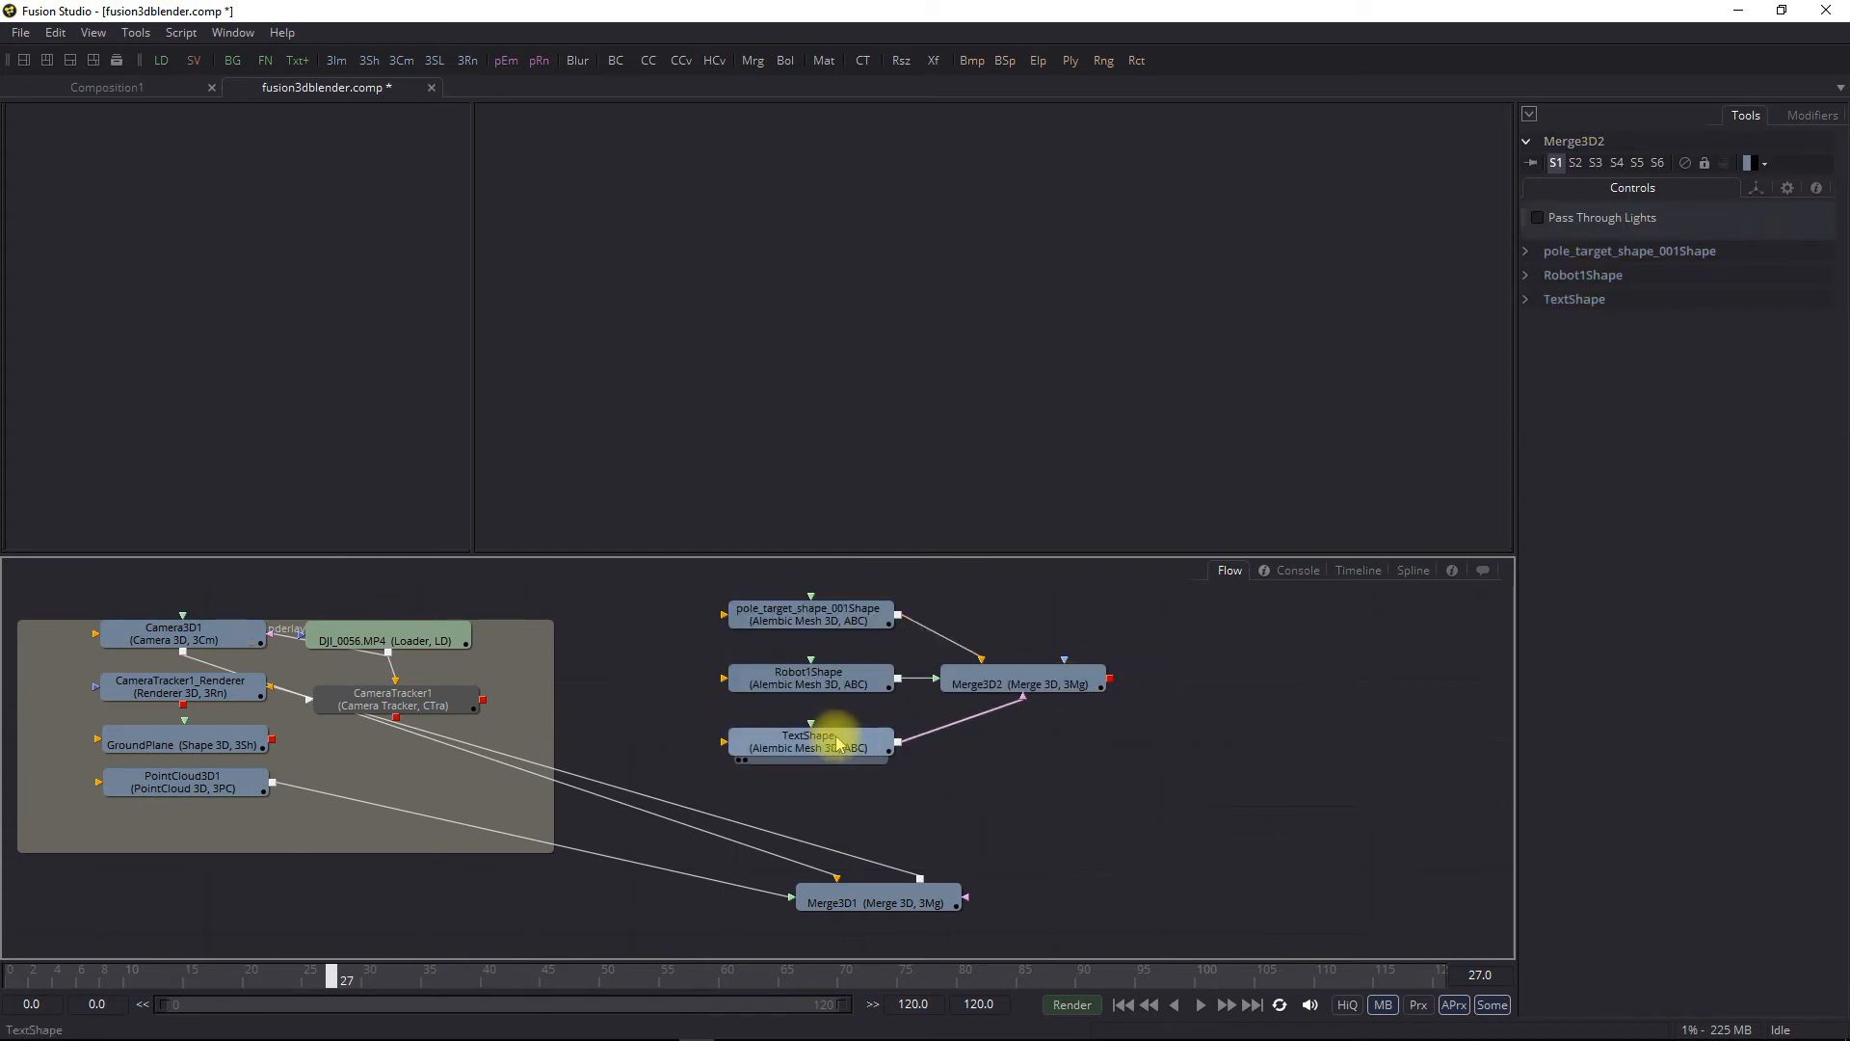
key("Delete")
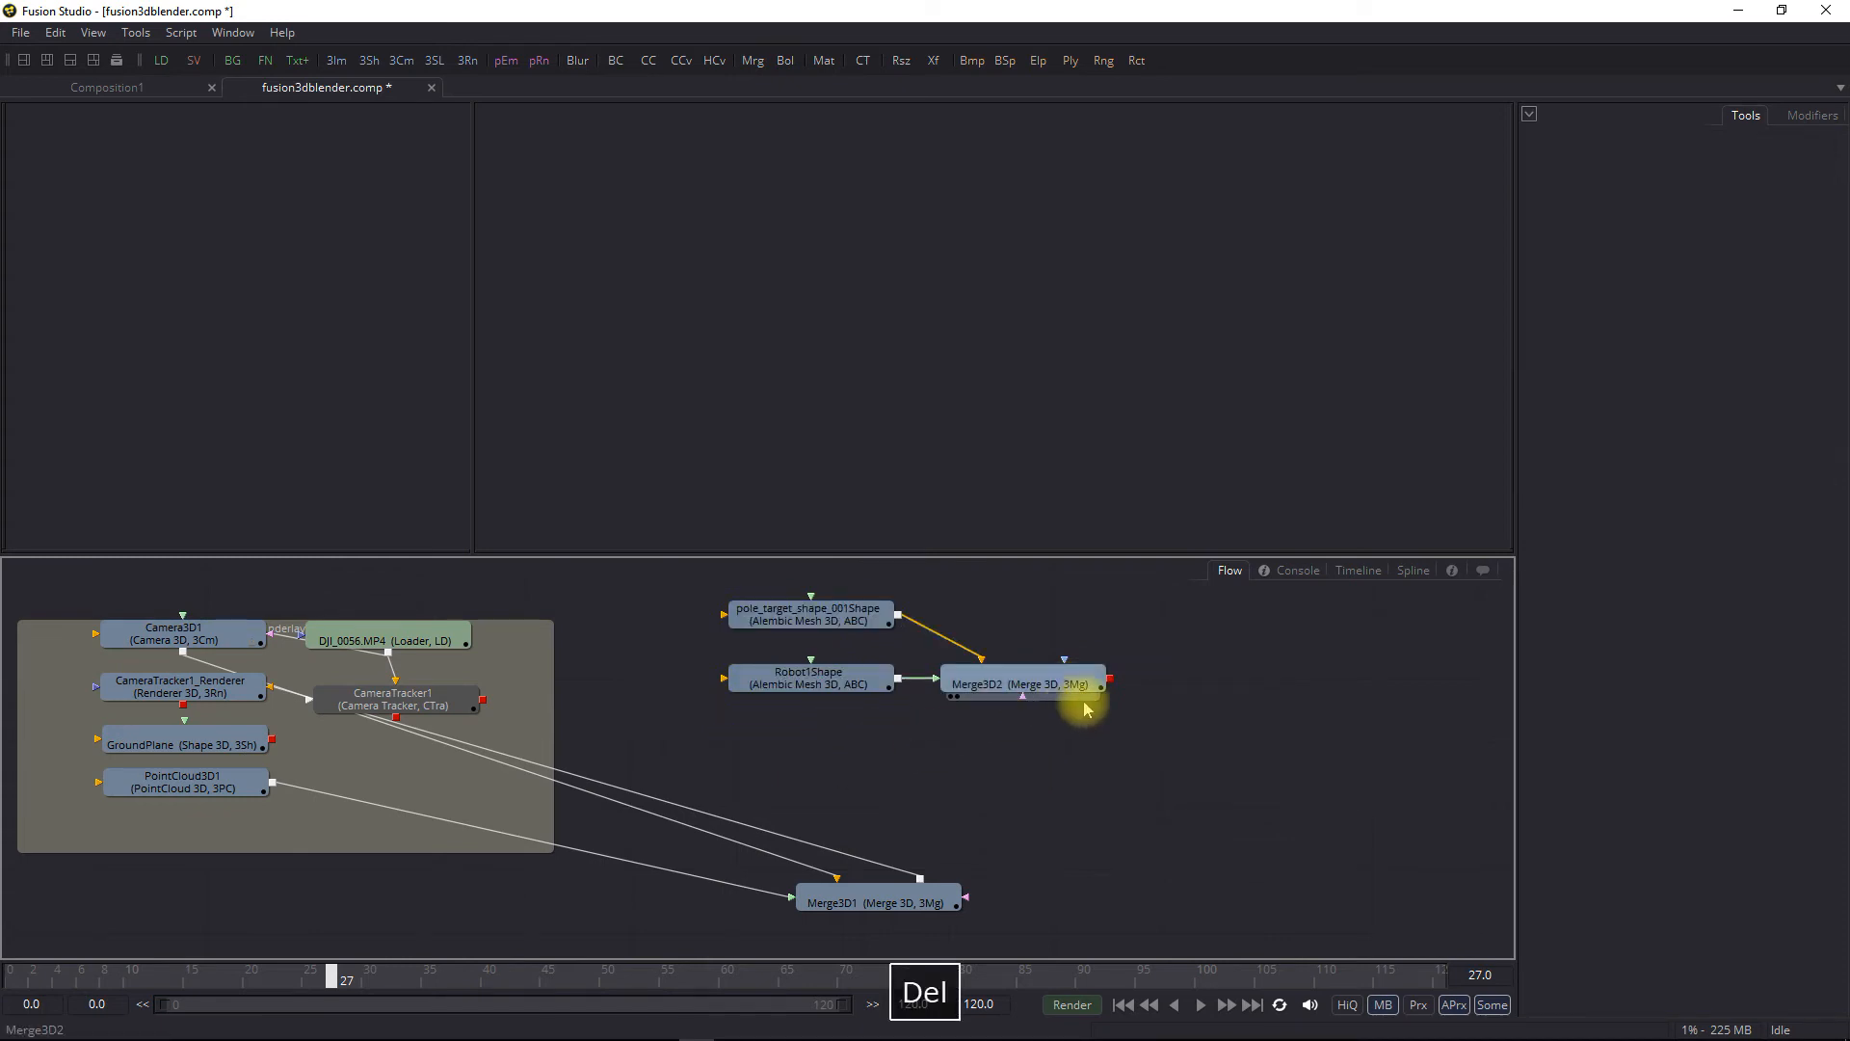
left_click_drag(1111, 682, 880, 882)
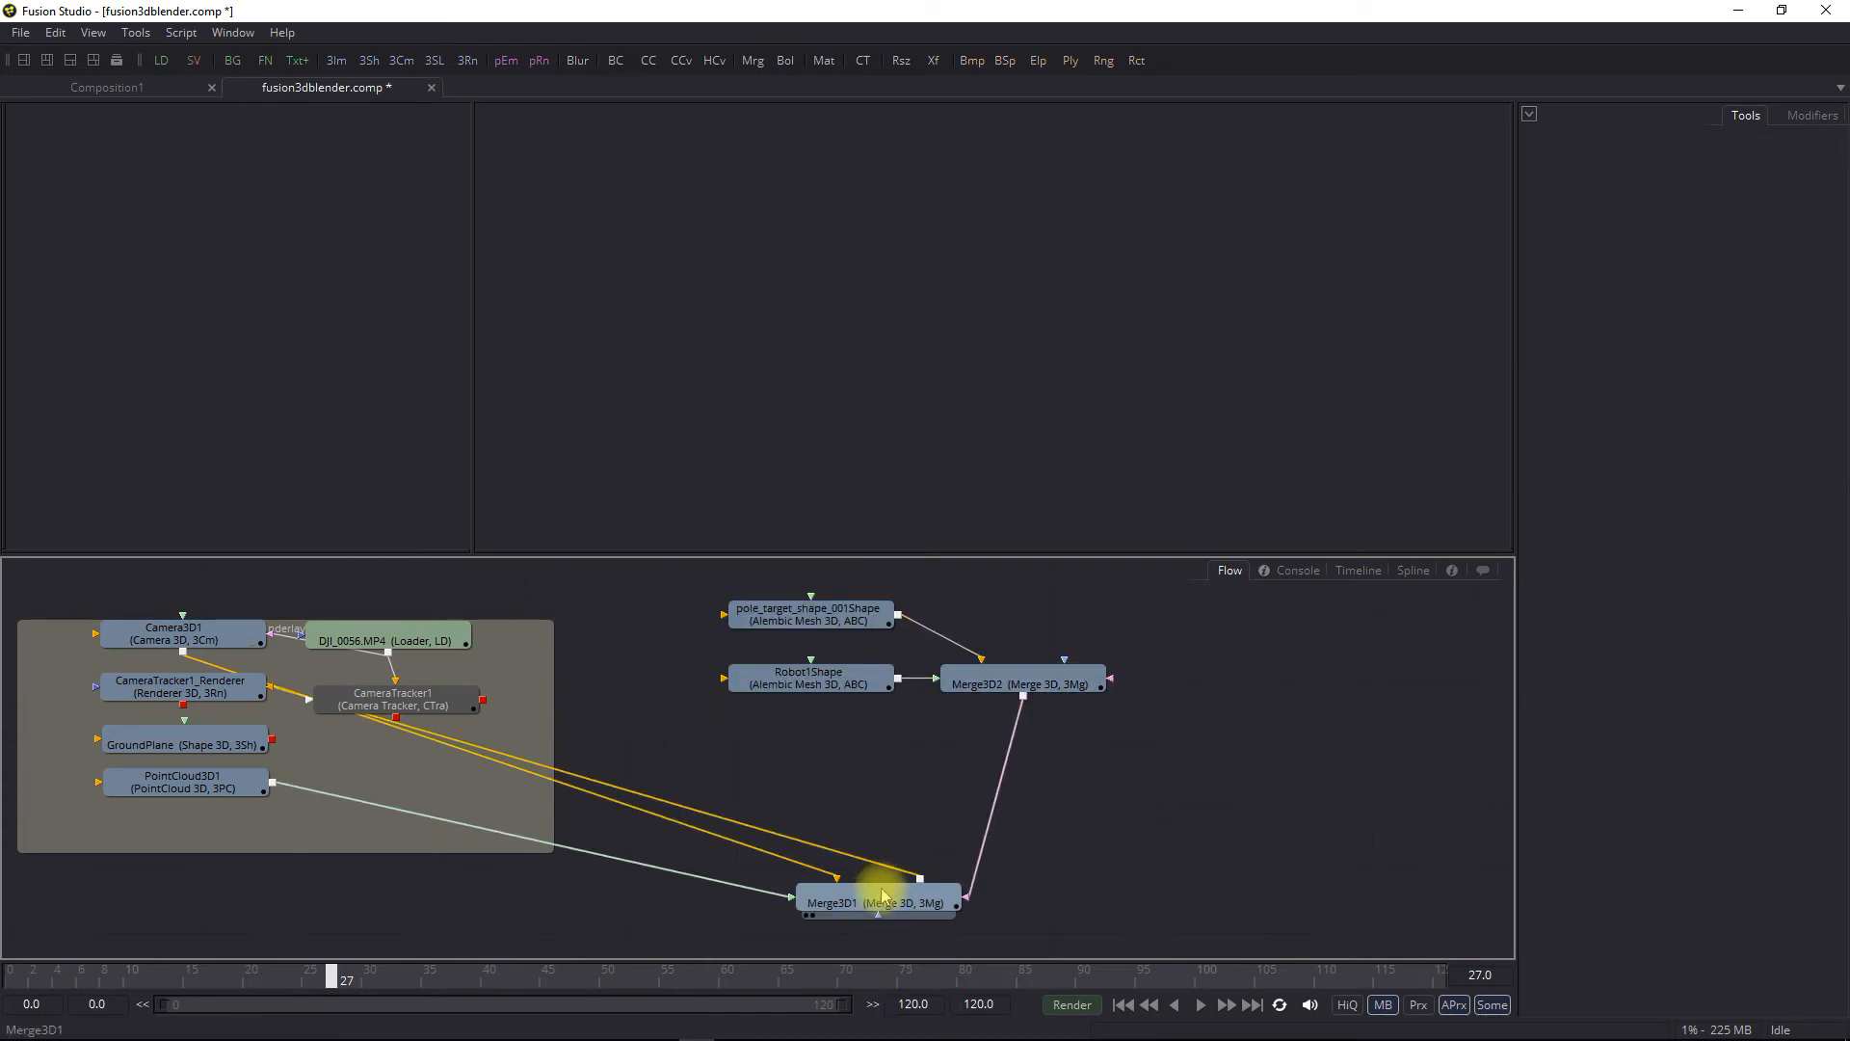
left_click_drag(713, 592, 837, 755)
Add a BumpMap texture node in the empty area above the Alembic mesh nodes
left_click(842, 604)
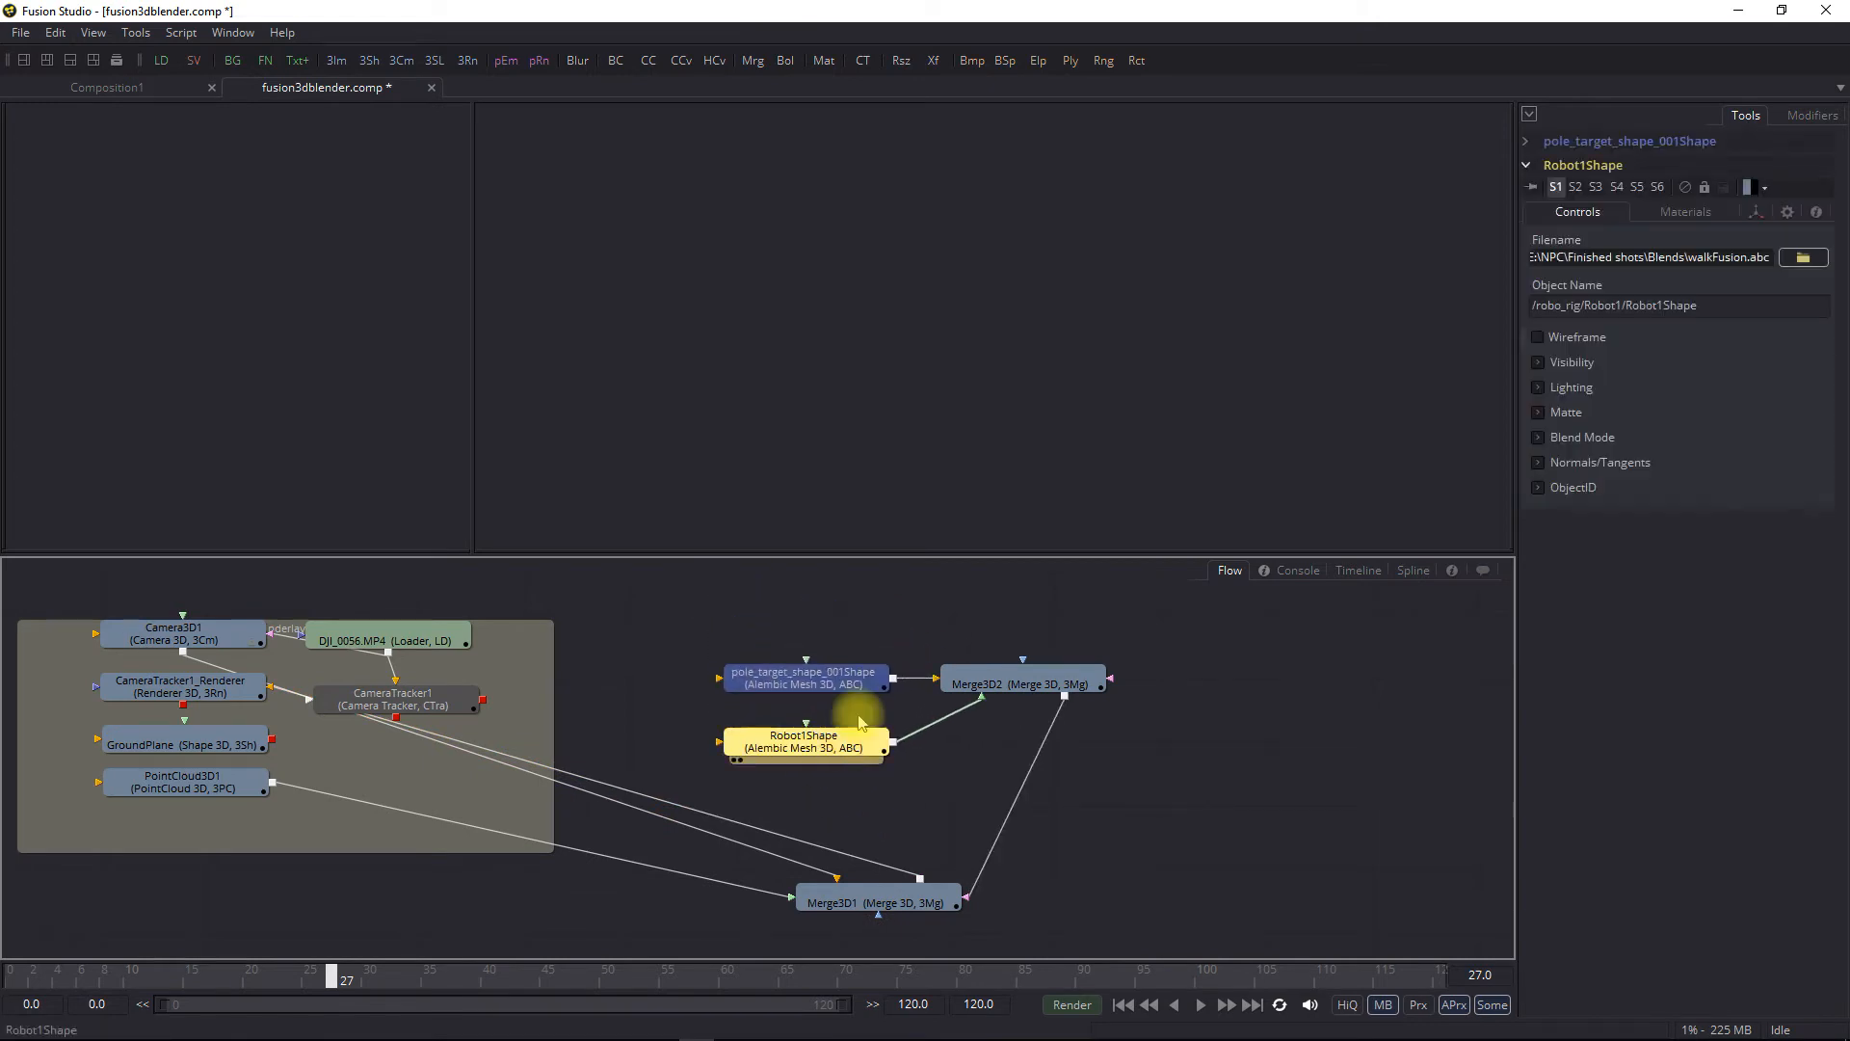
right_click(841, 604)
mouse_move(949, 614)
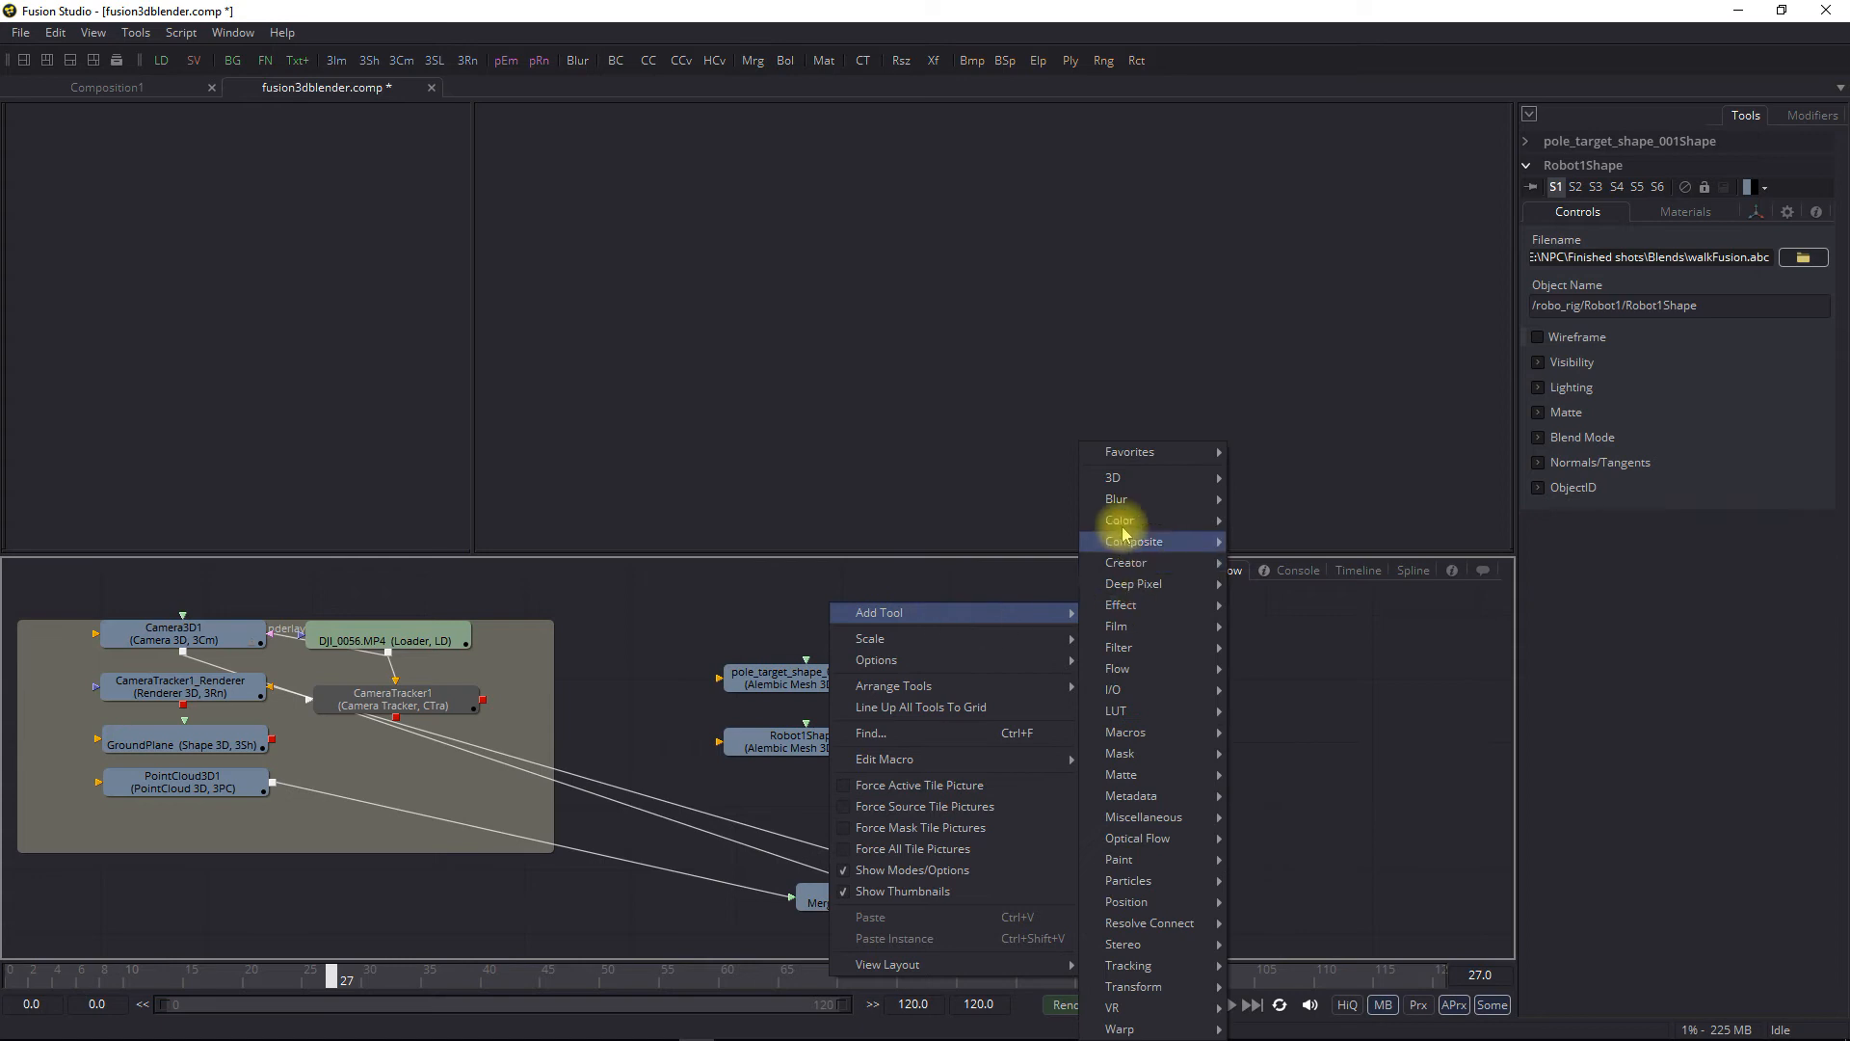
mouse_move(1171, 479)
mouse_move(1354, 434)
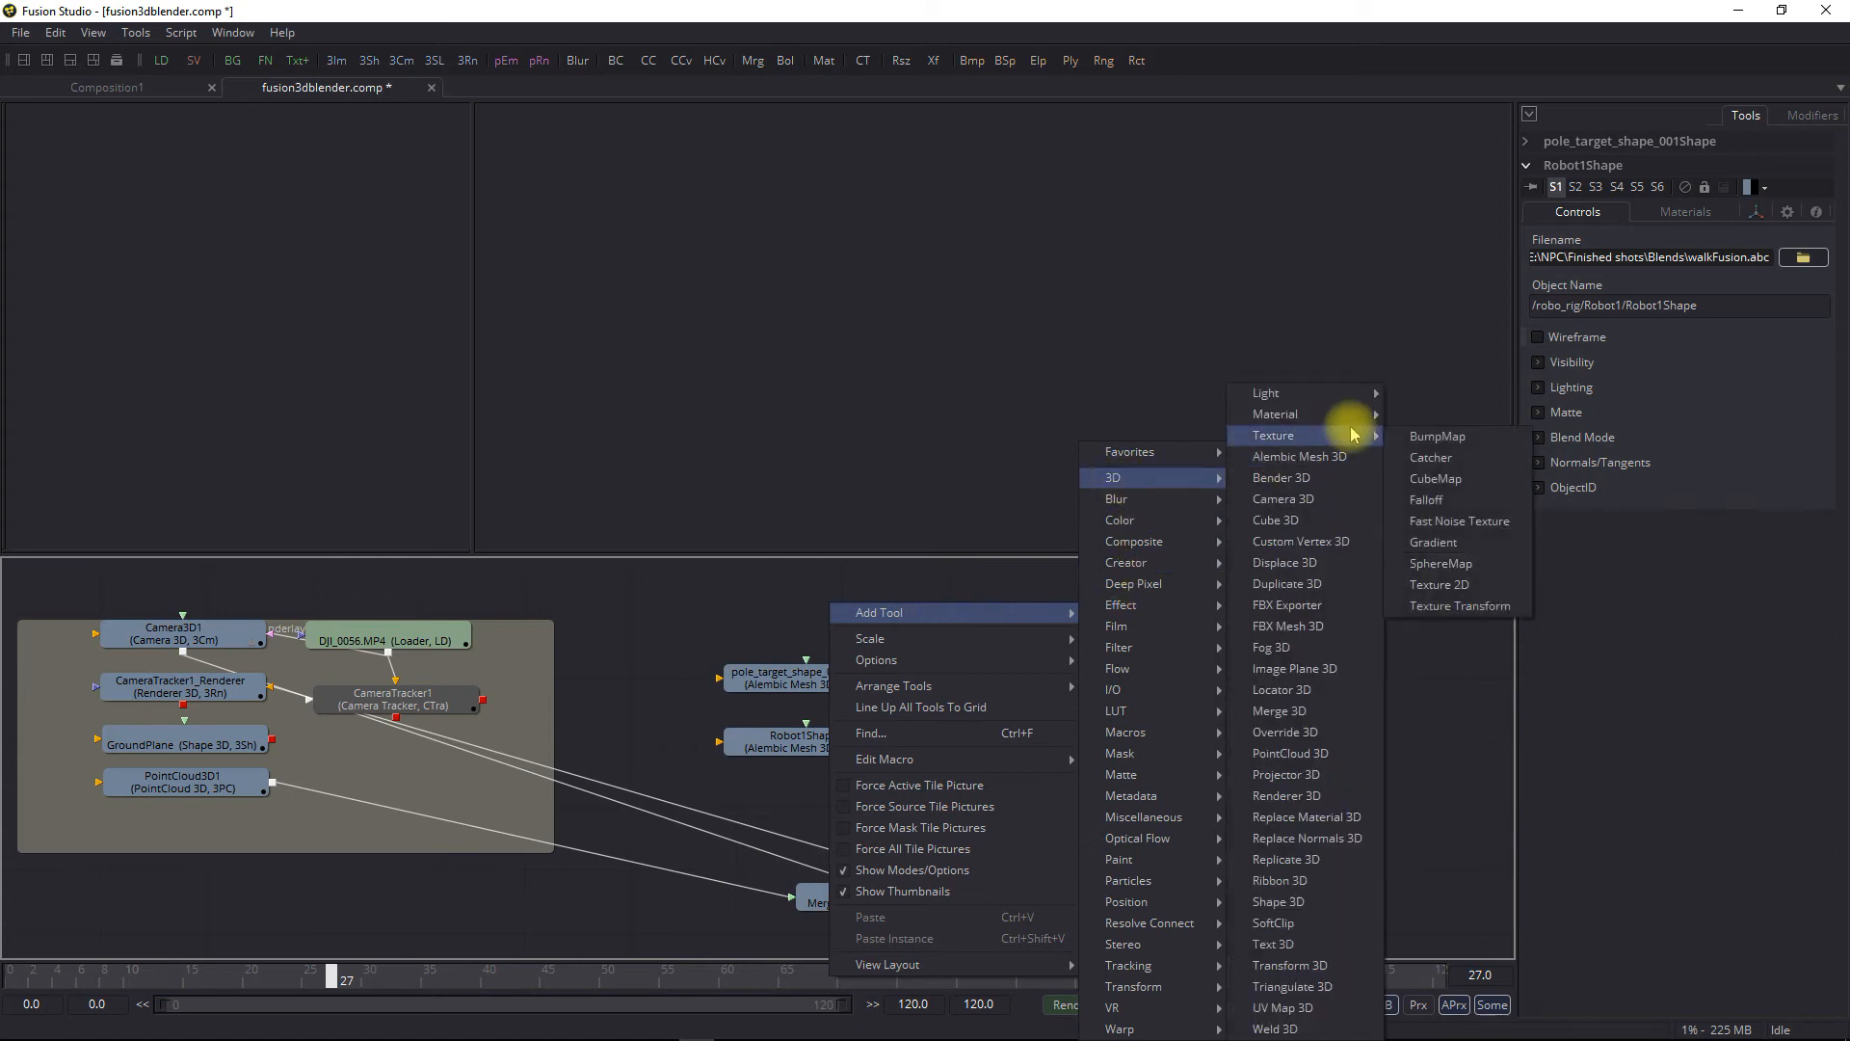
left_click(1436, 437)
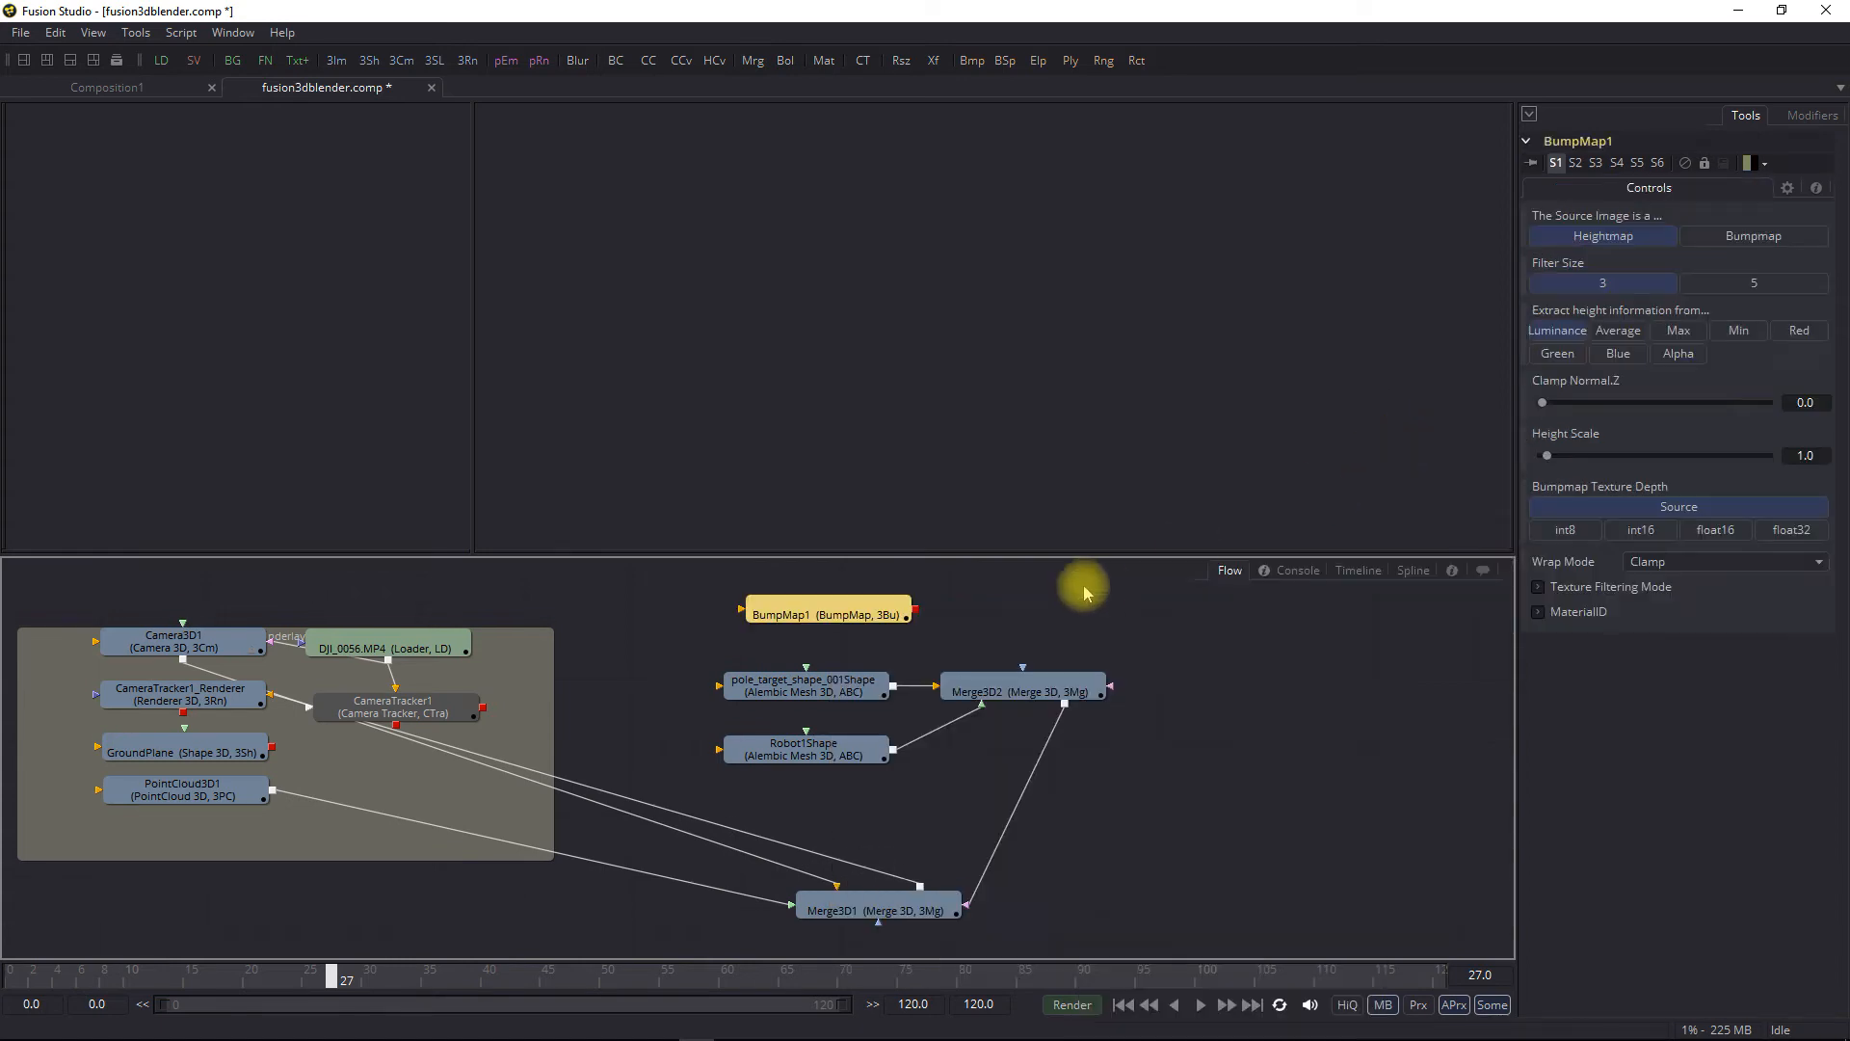
Add a Phong material node, feed BumpMap1 into it, and connect it to Robot1Shape's material input
right_click(958, 626)
mouse_move(990, 629)
mouse_move(1296, 486)
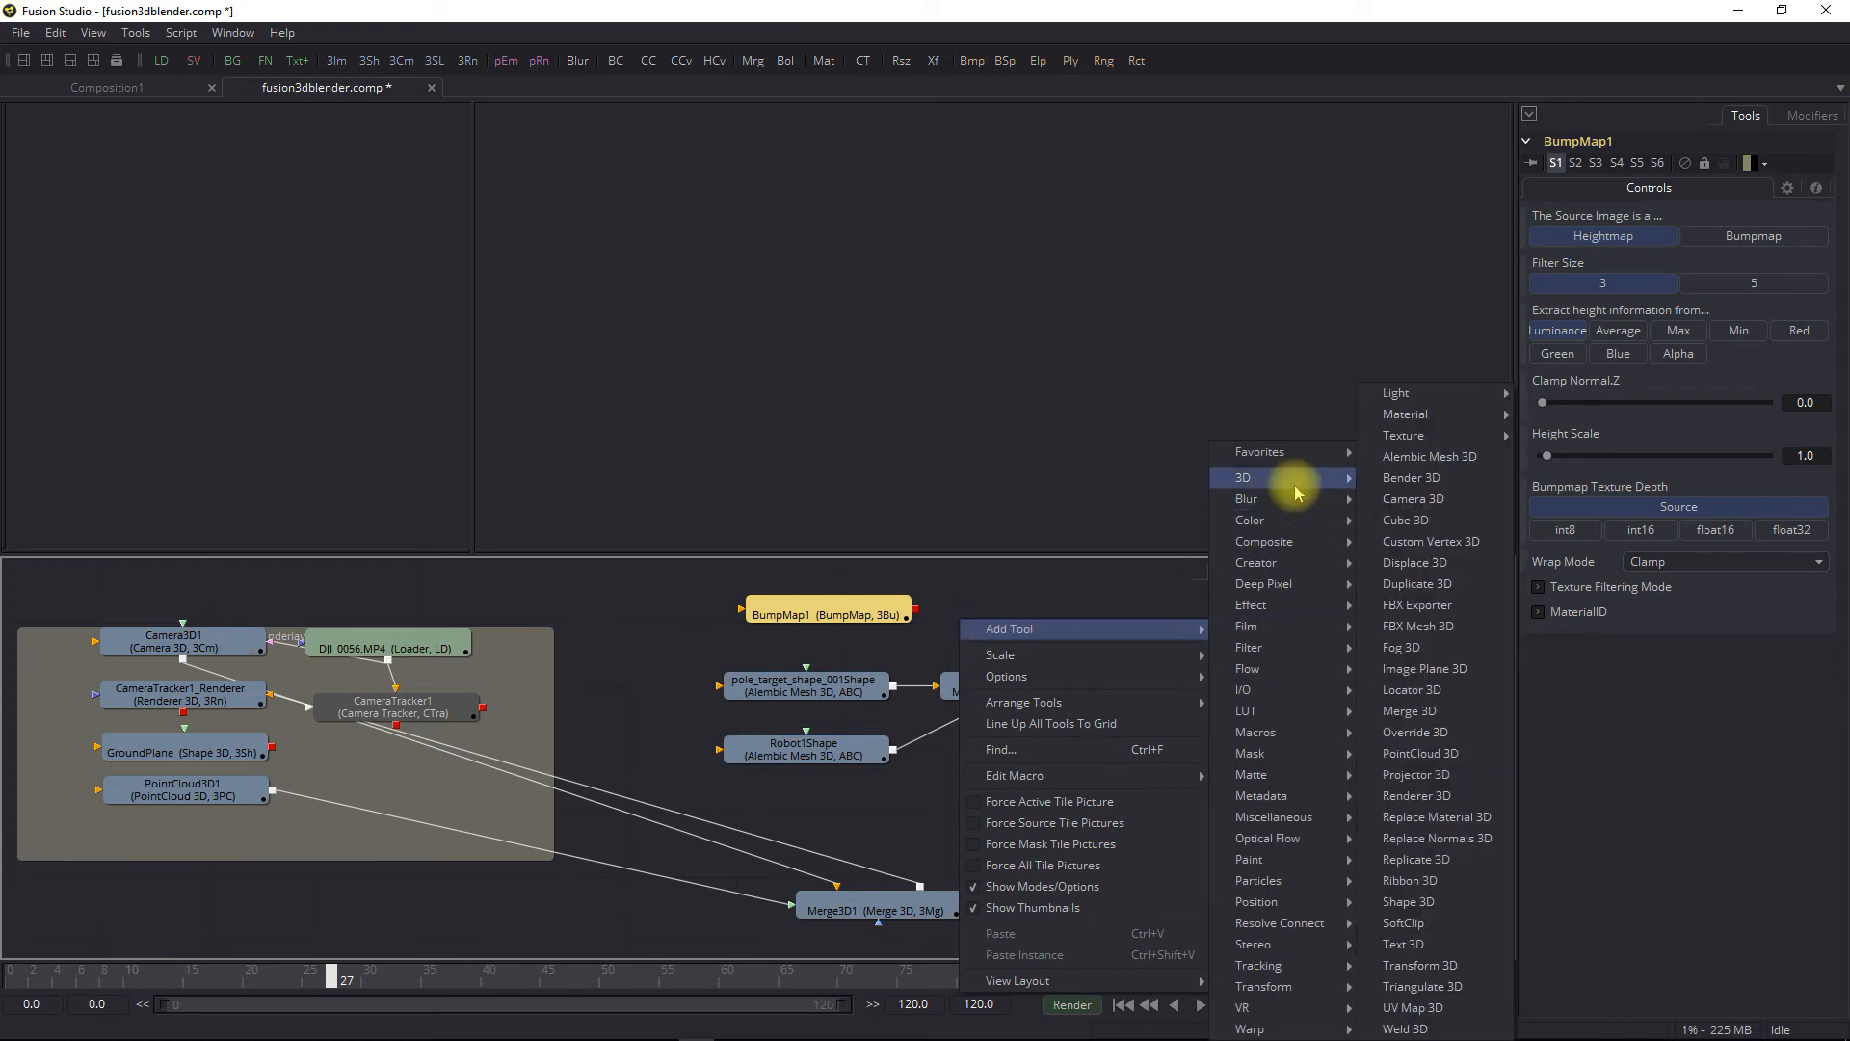
mouse_move(1407, 414)
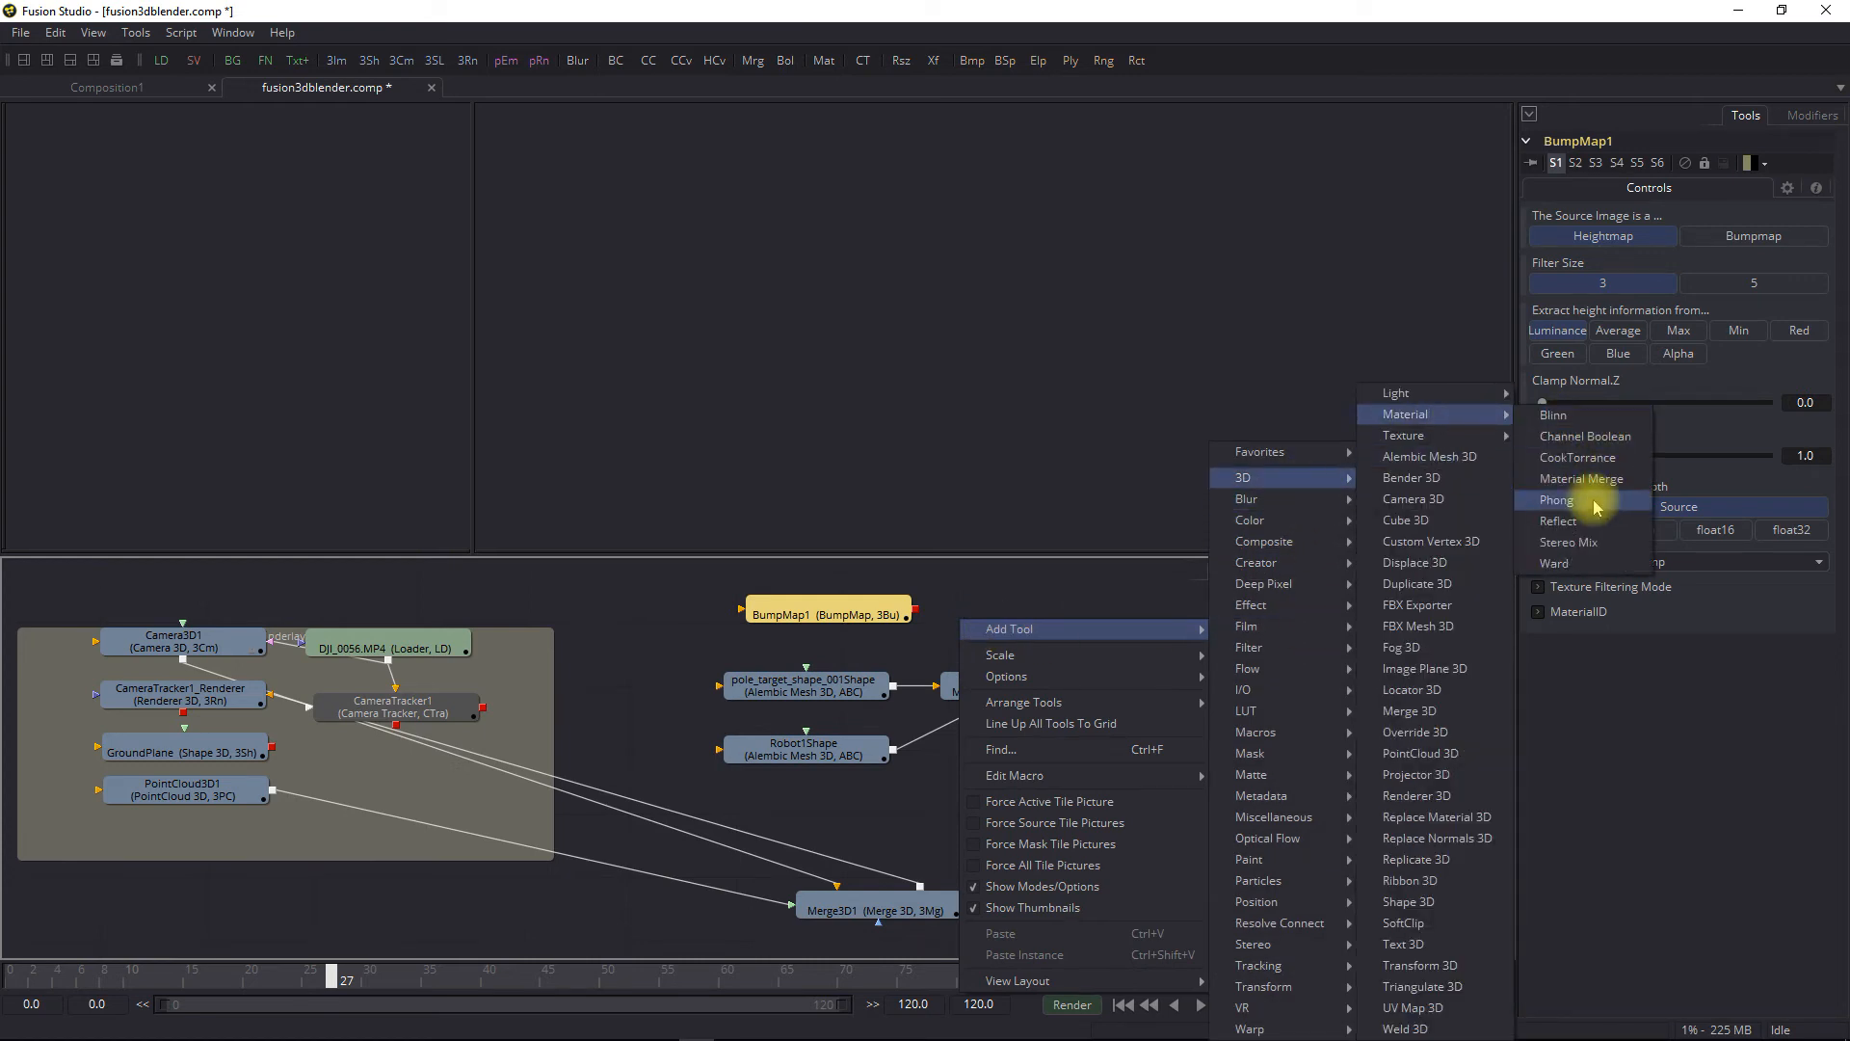
left_click(1596, 506)
left_click_drag(822, 619, 818, 752)
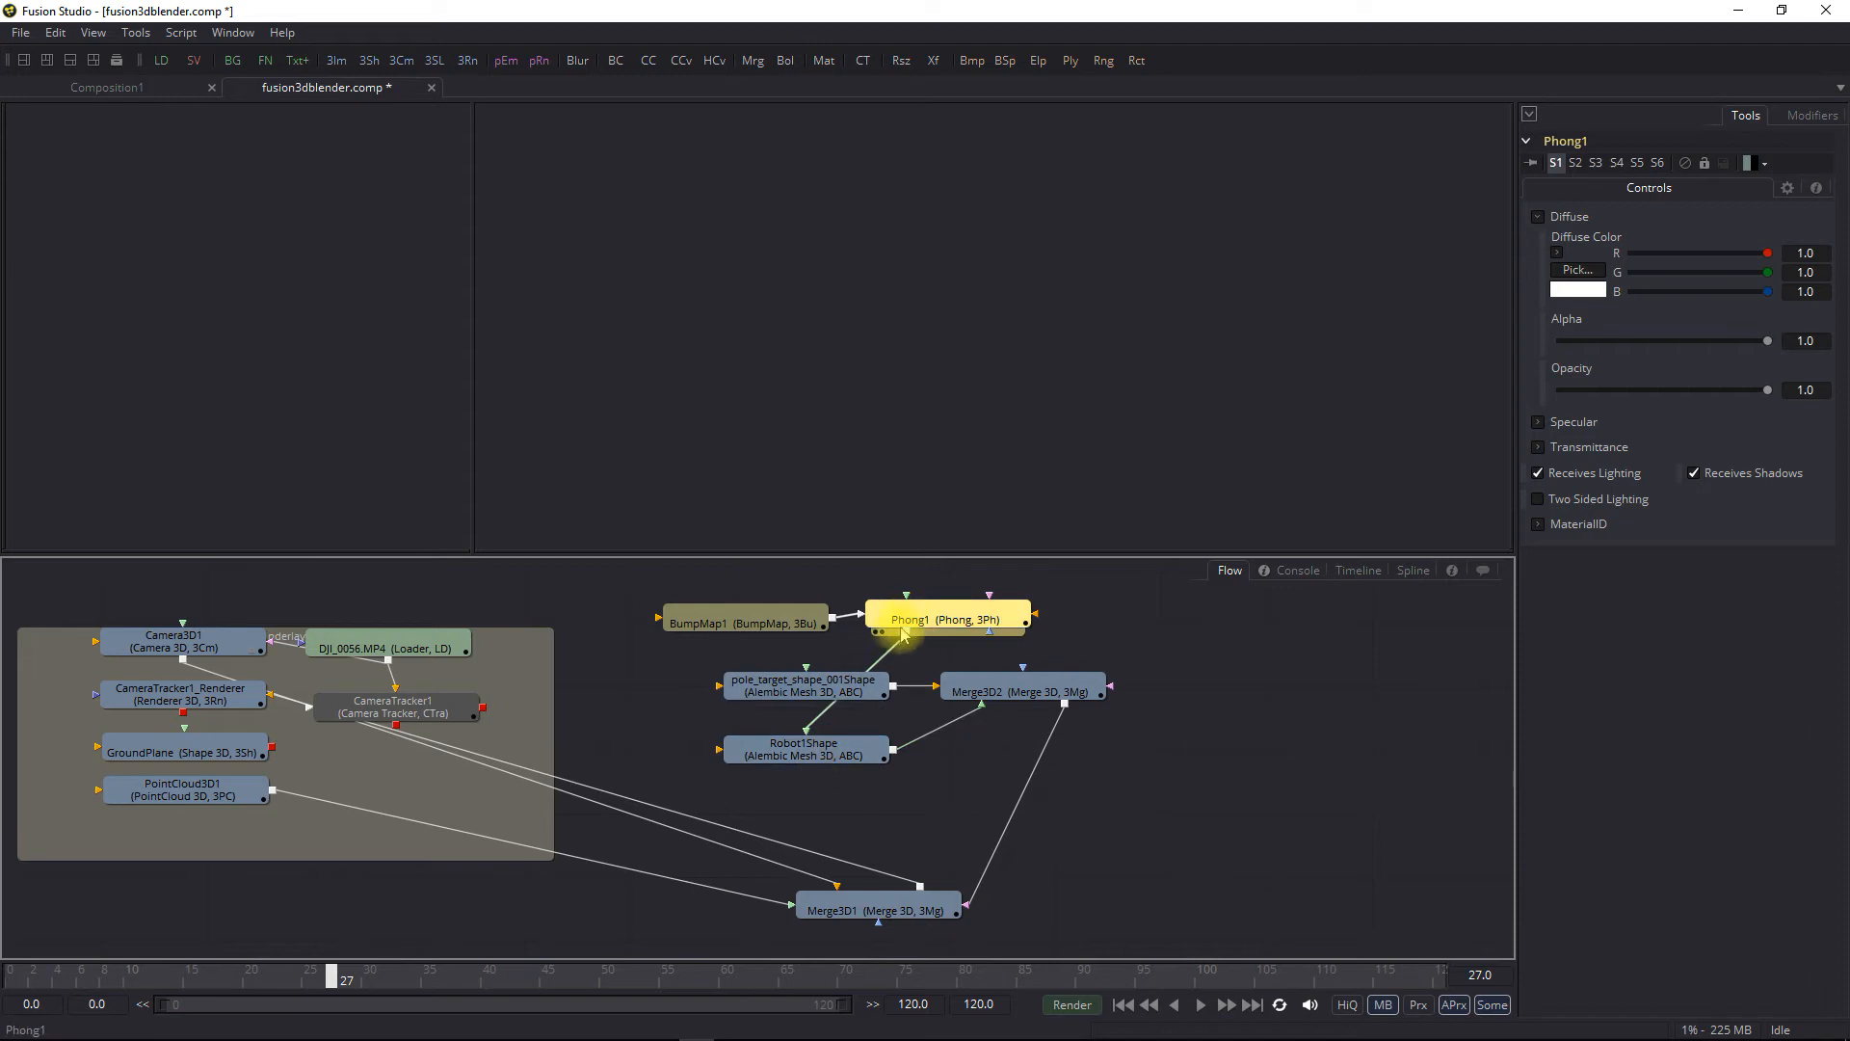
Add a Loader above the material nodes with the texture Robot1 UV Diffuse1.png
scroll(904, 633, "down", 1)
left_click_drag(896, 648, 900, 737)
right_click(781, 629)
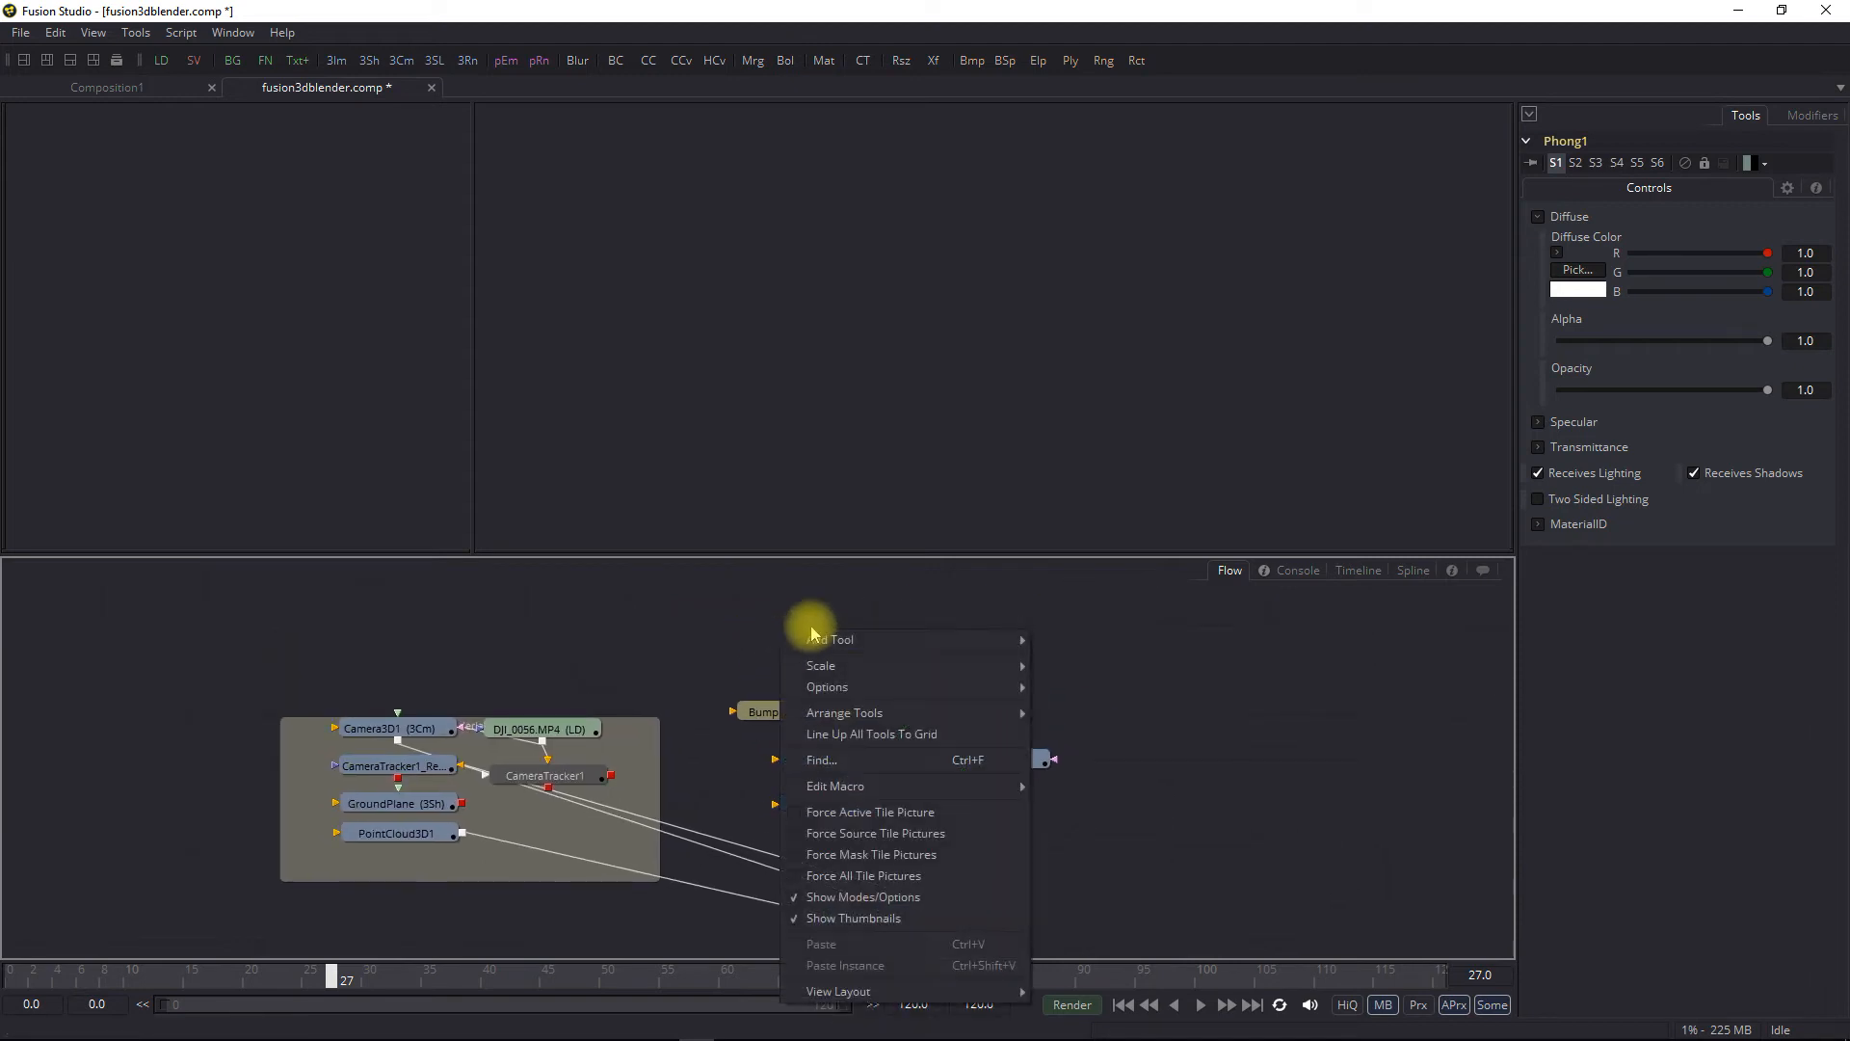
mouse_move(925, 639)
mouse_move(1064, 478)
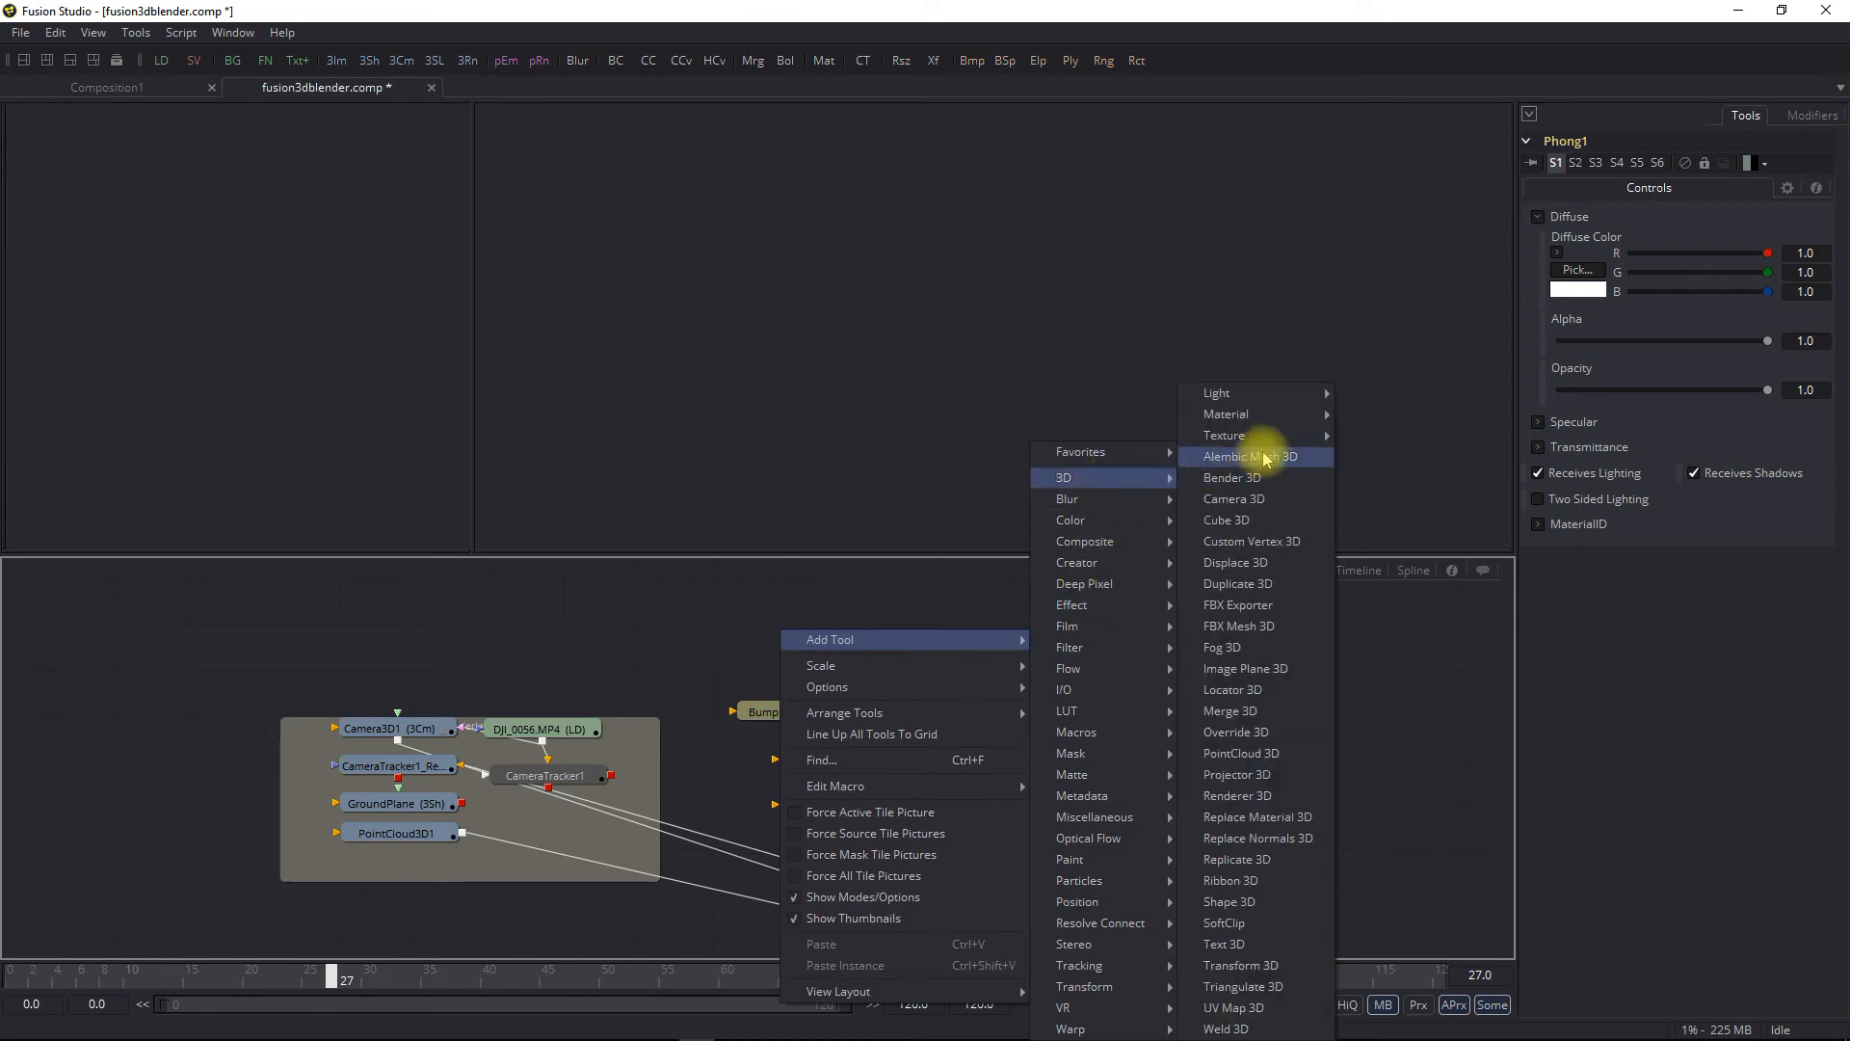
mouse_move(1073, 695)
left_click(1238, 697)
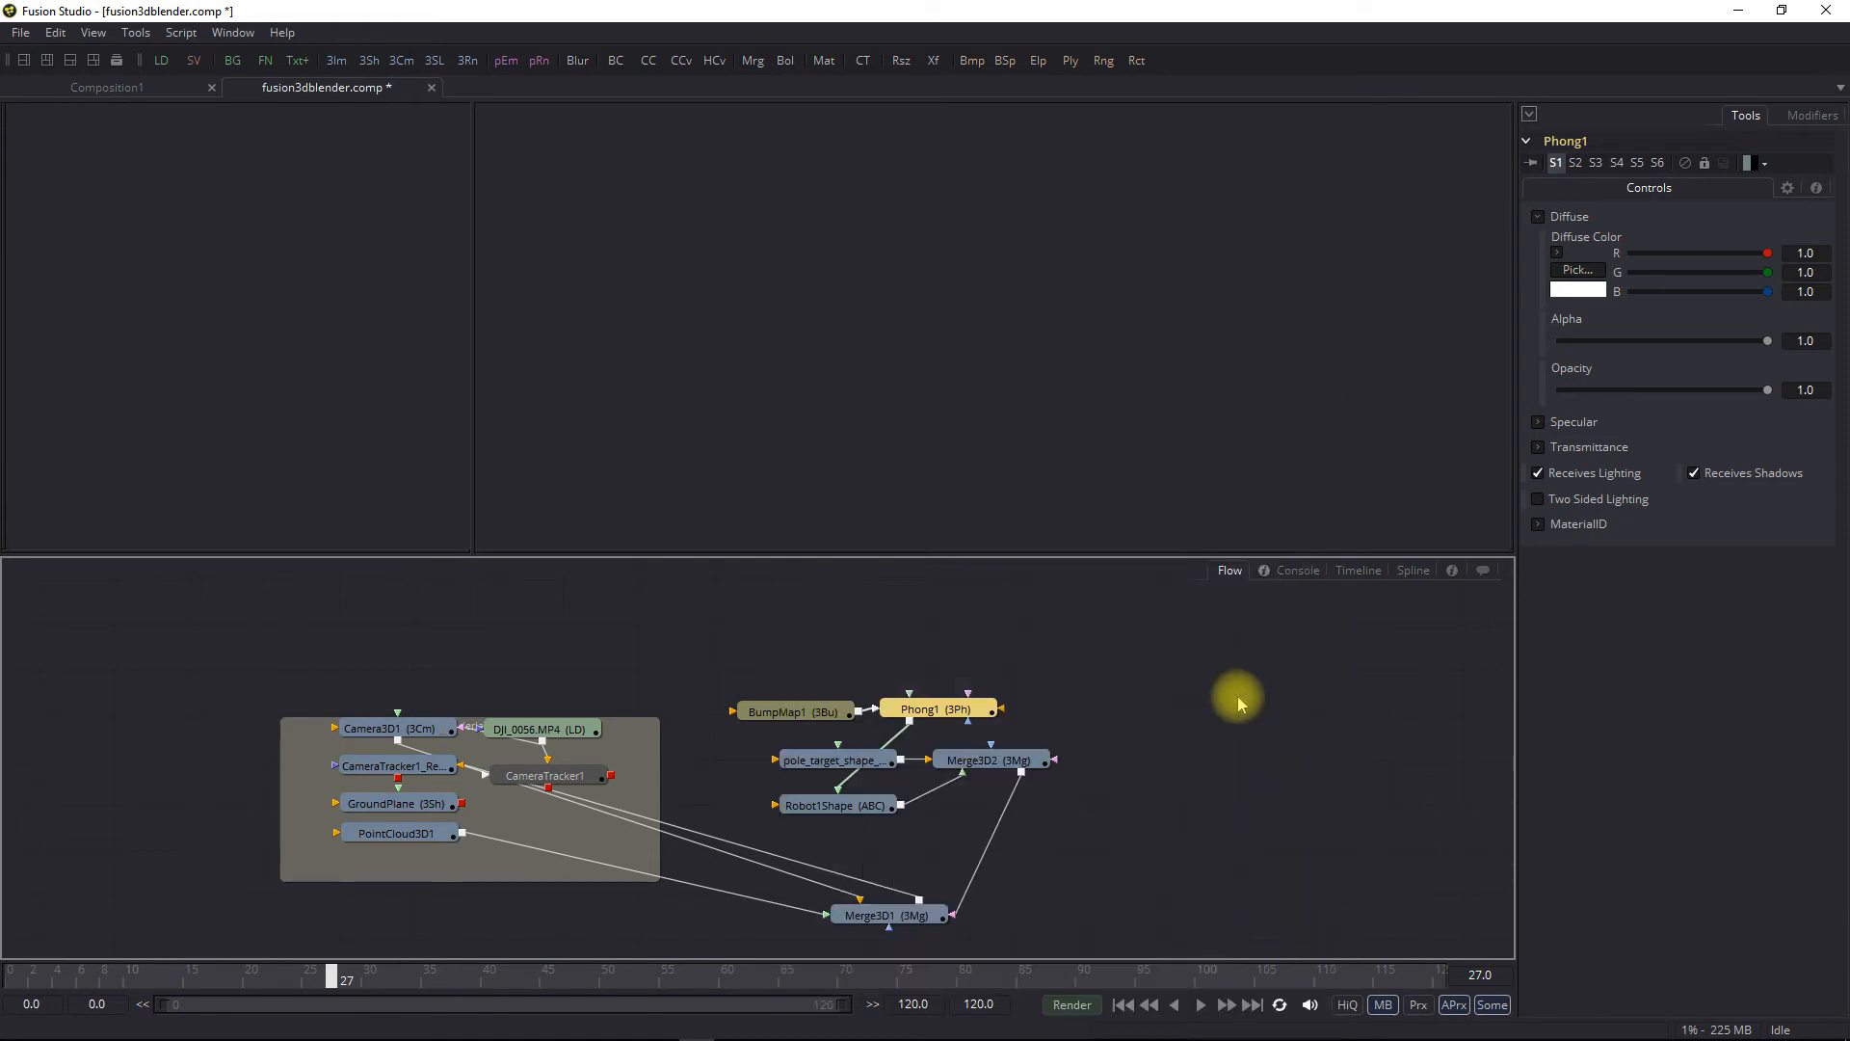
left_click(709, 682)
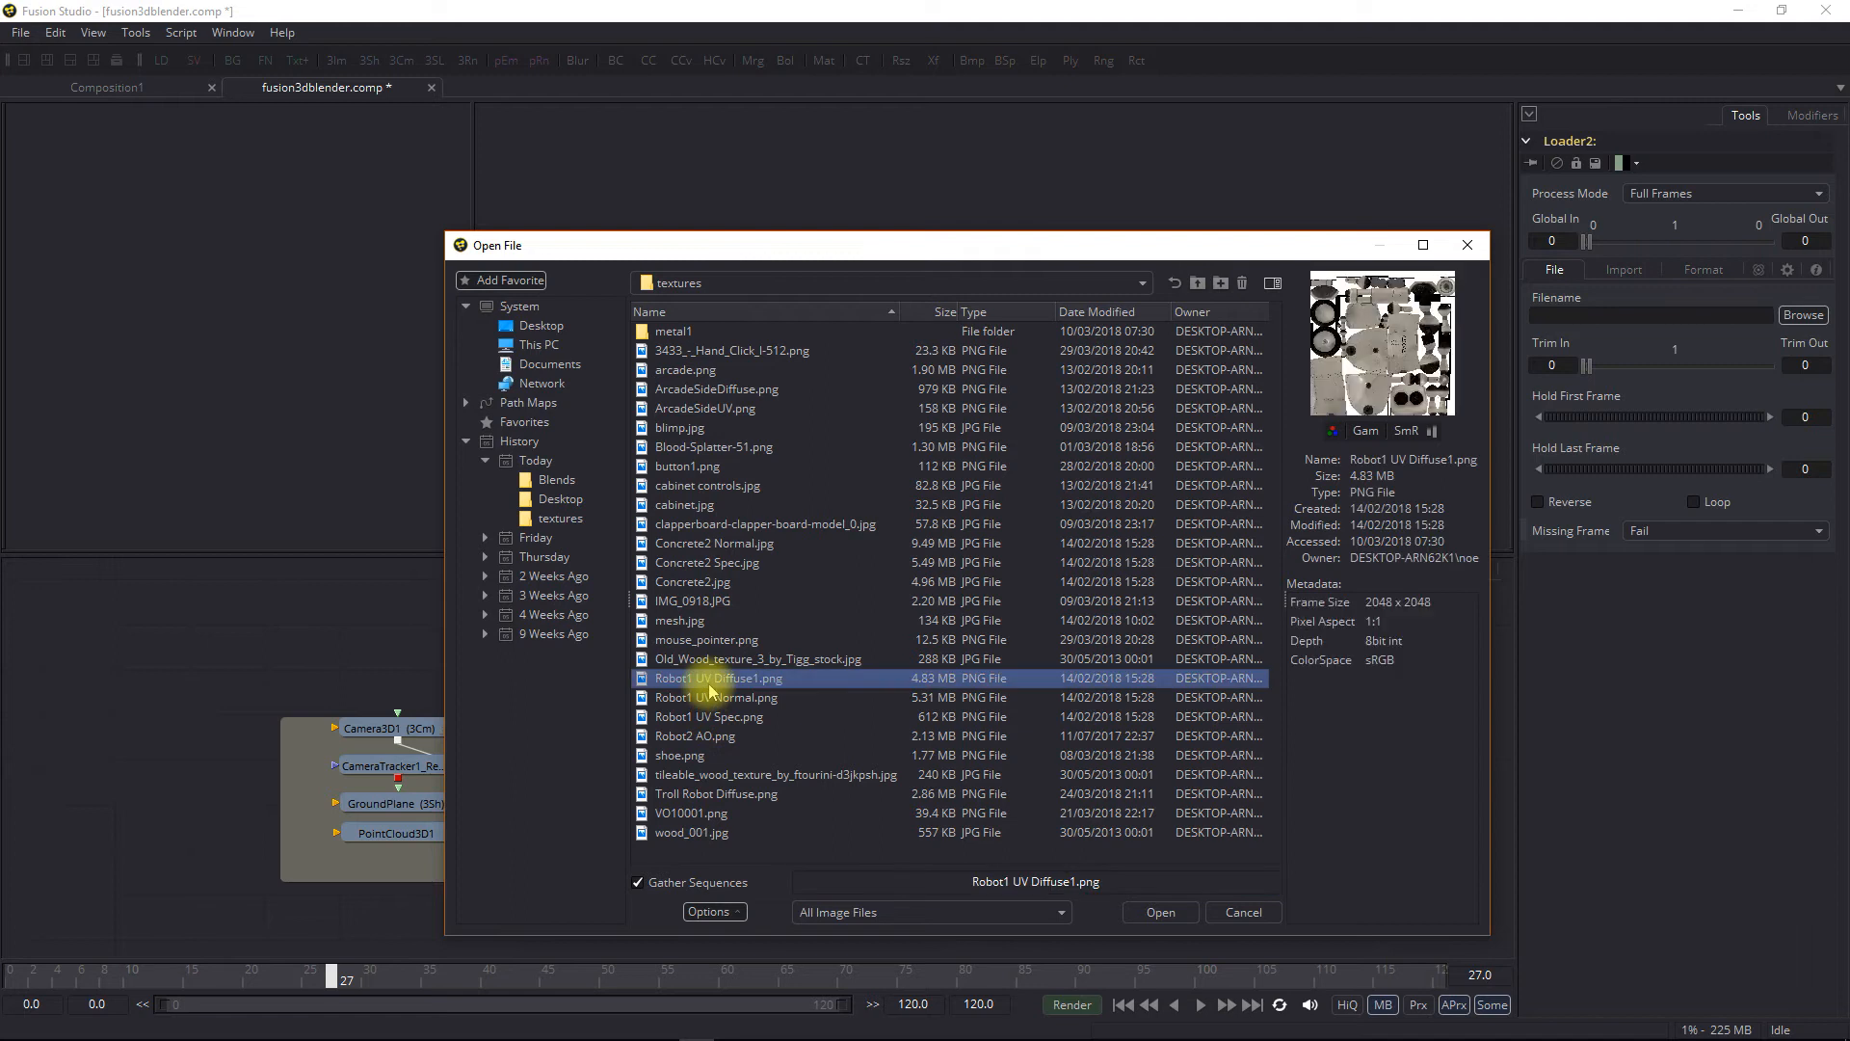
left_click(1160, 913)
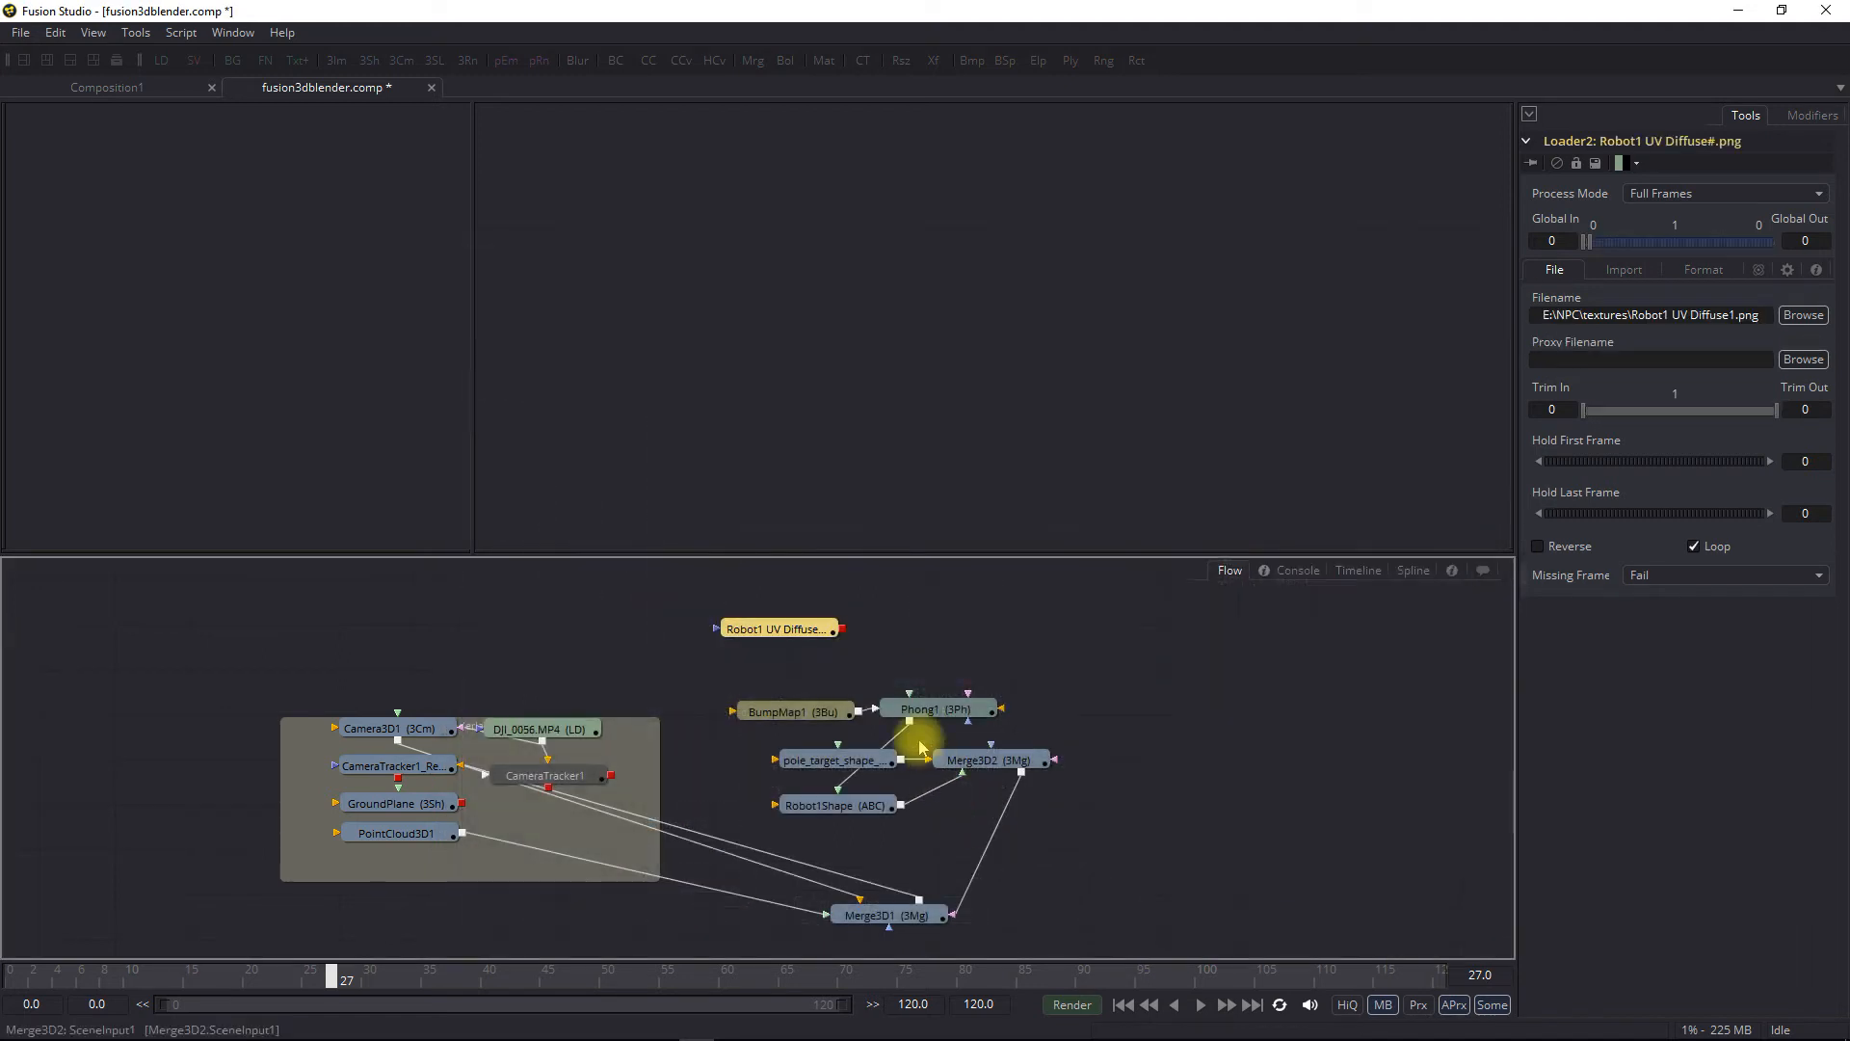
Add a second Loader beside the diffuse one with the texture Robot1 UV Normal.png
right_click(887, 648)
mouse_move(1011, 658)
mouse_move(1240, 690)
left_click(1321, 690)
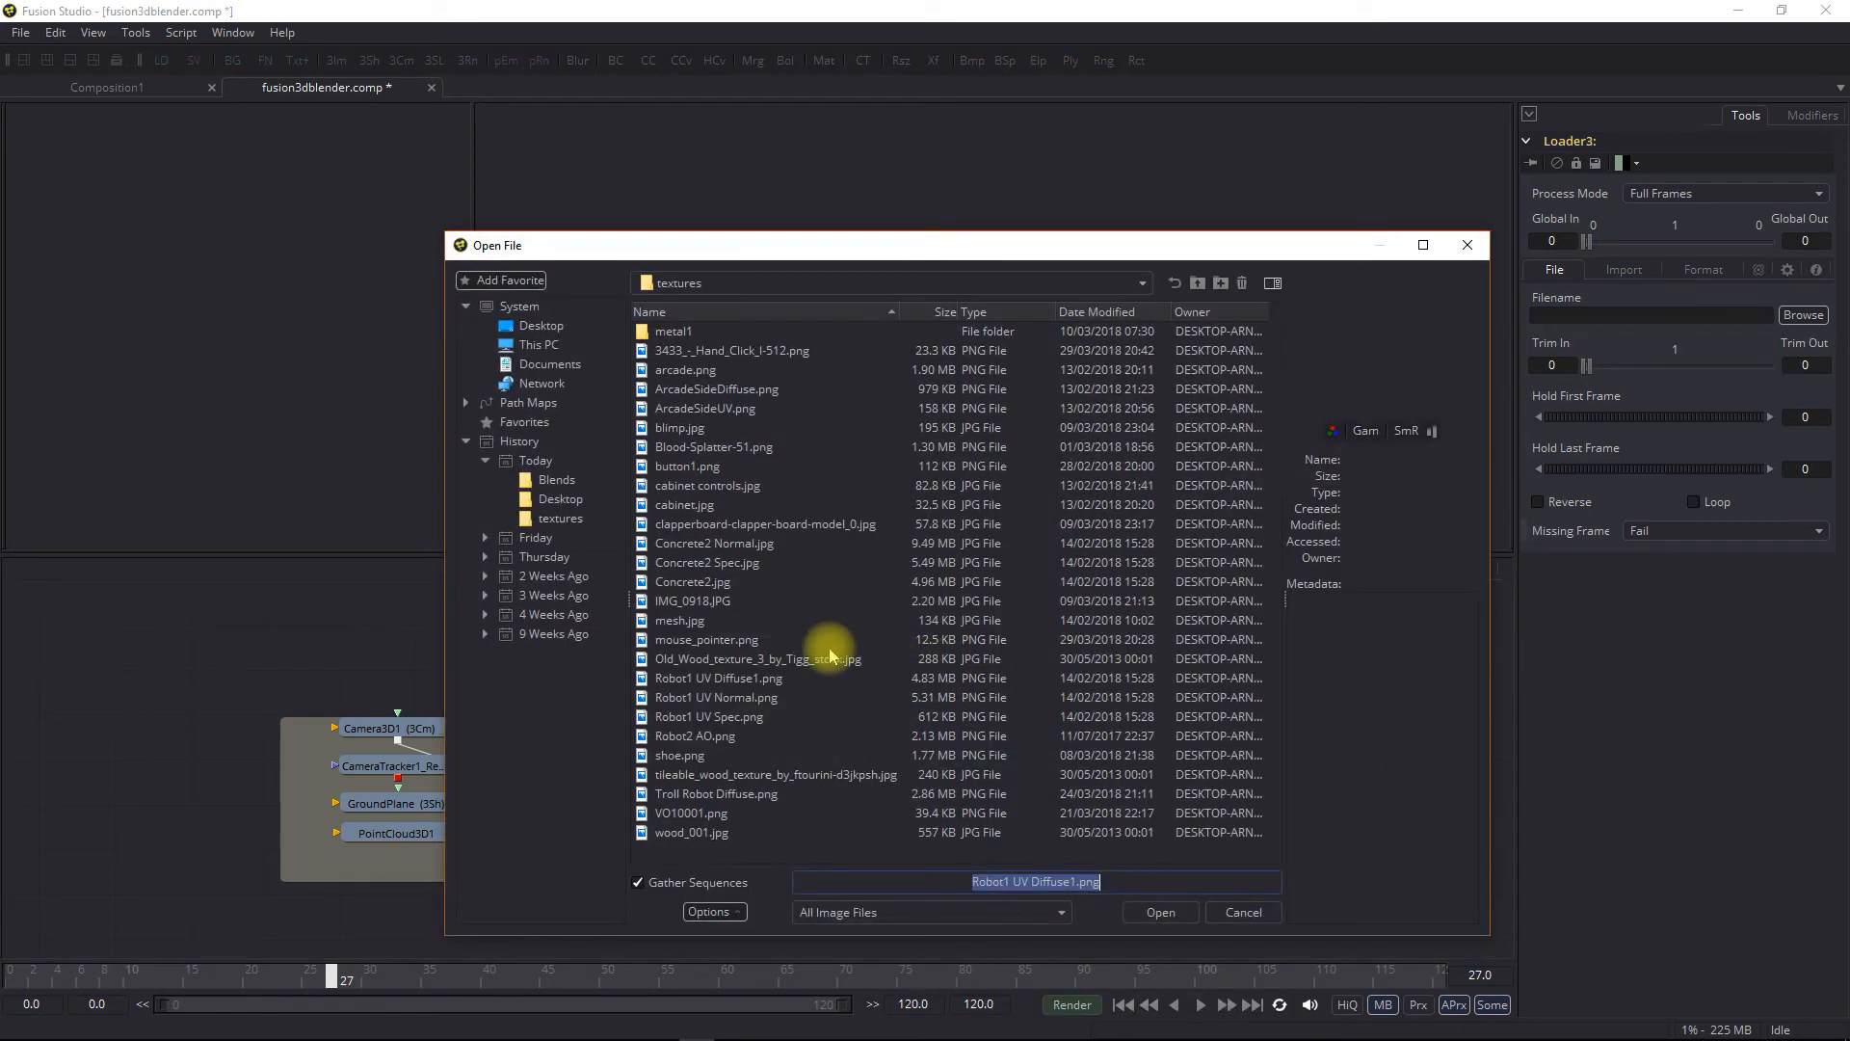
left_click(716, 698)
left_click(1162, 912)
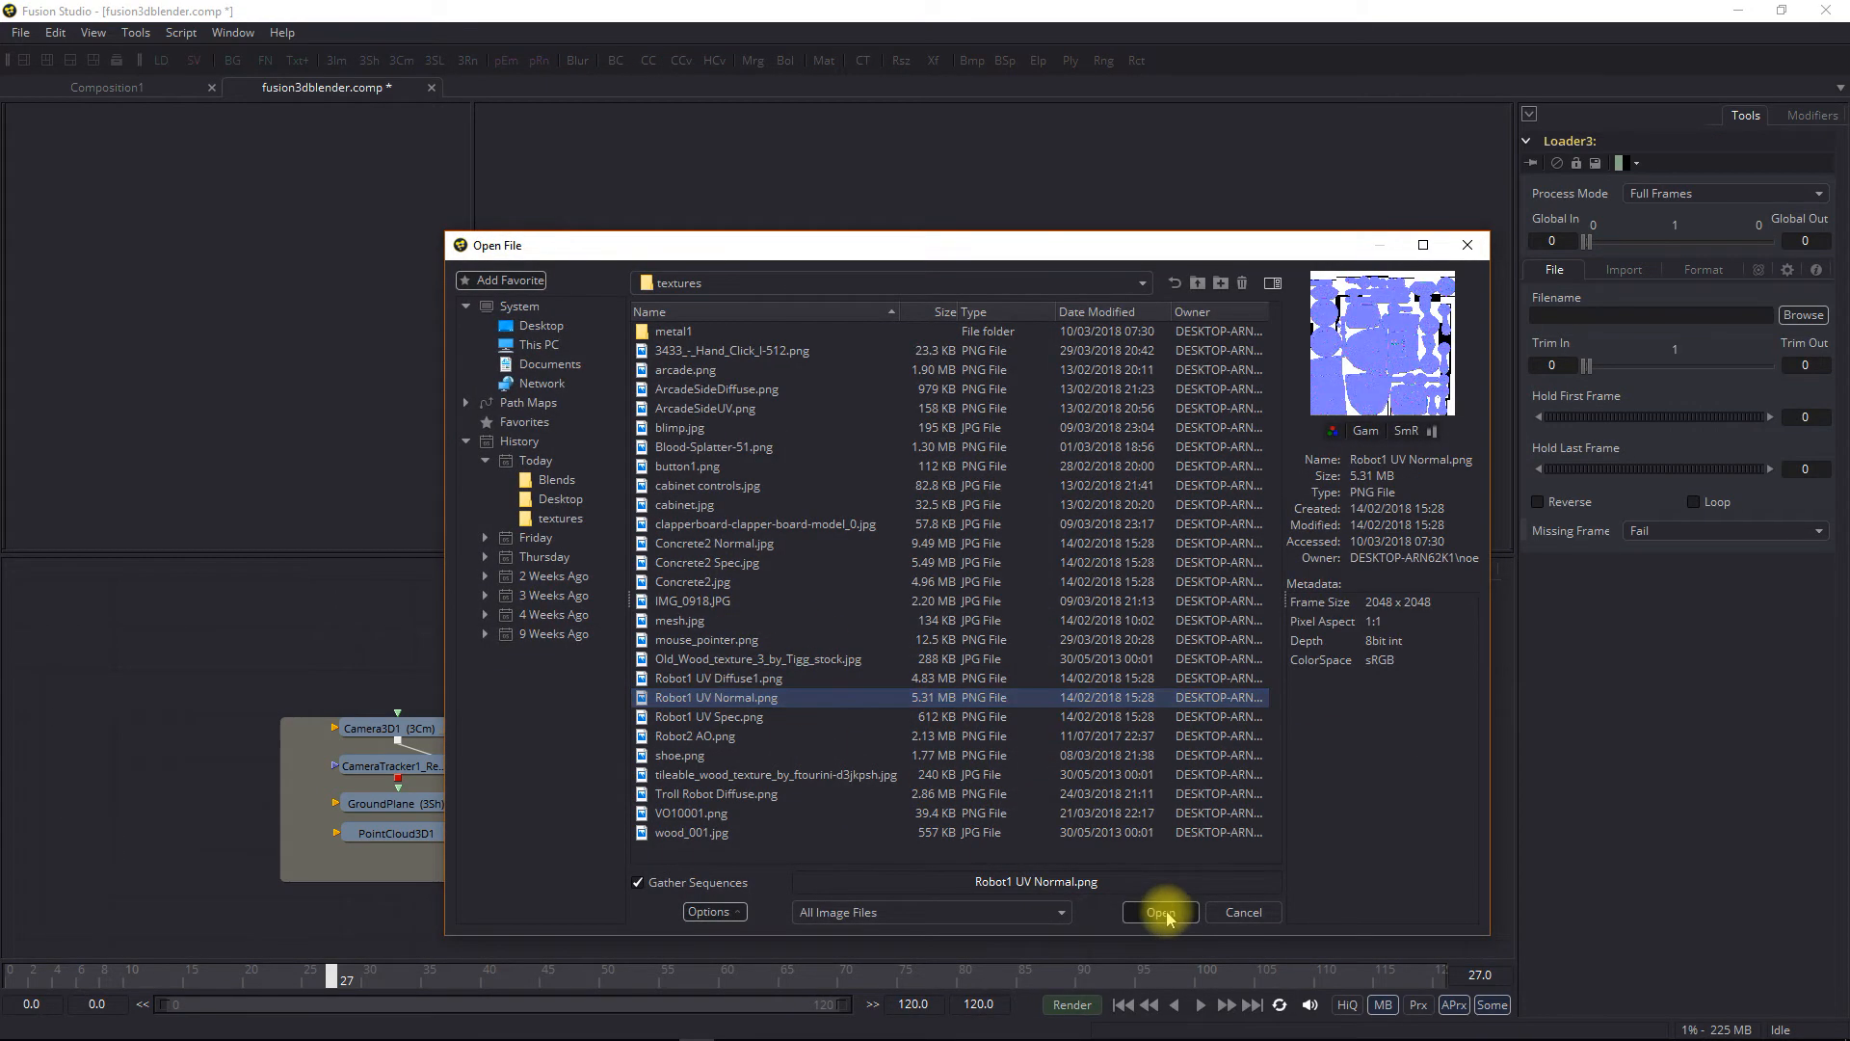
Add a third Loader beside the normal map with the texture Robot1 UV Spec.png
mouse_move(1108, 656)
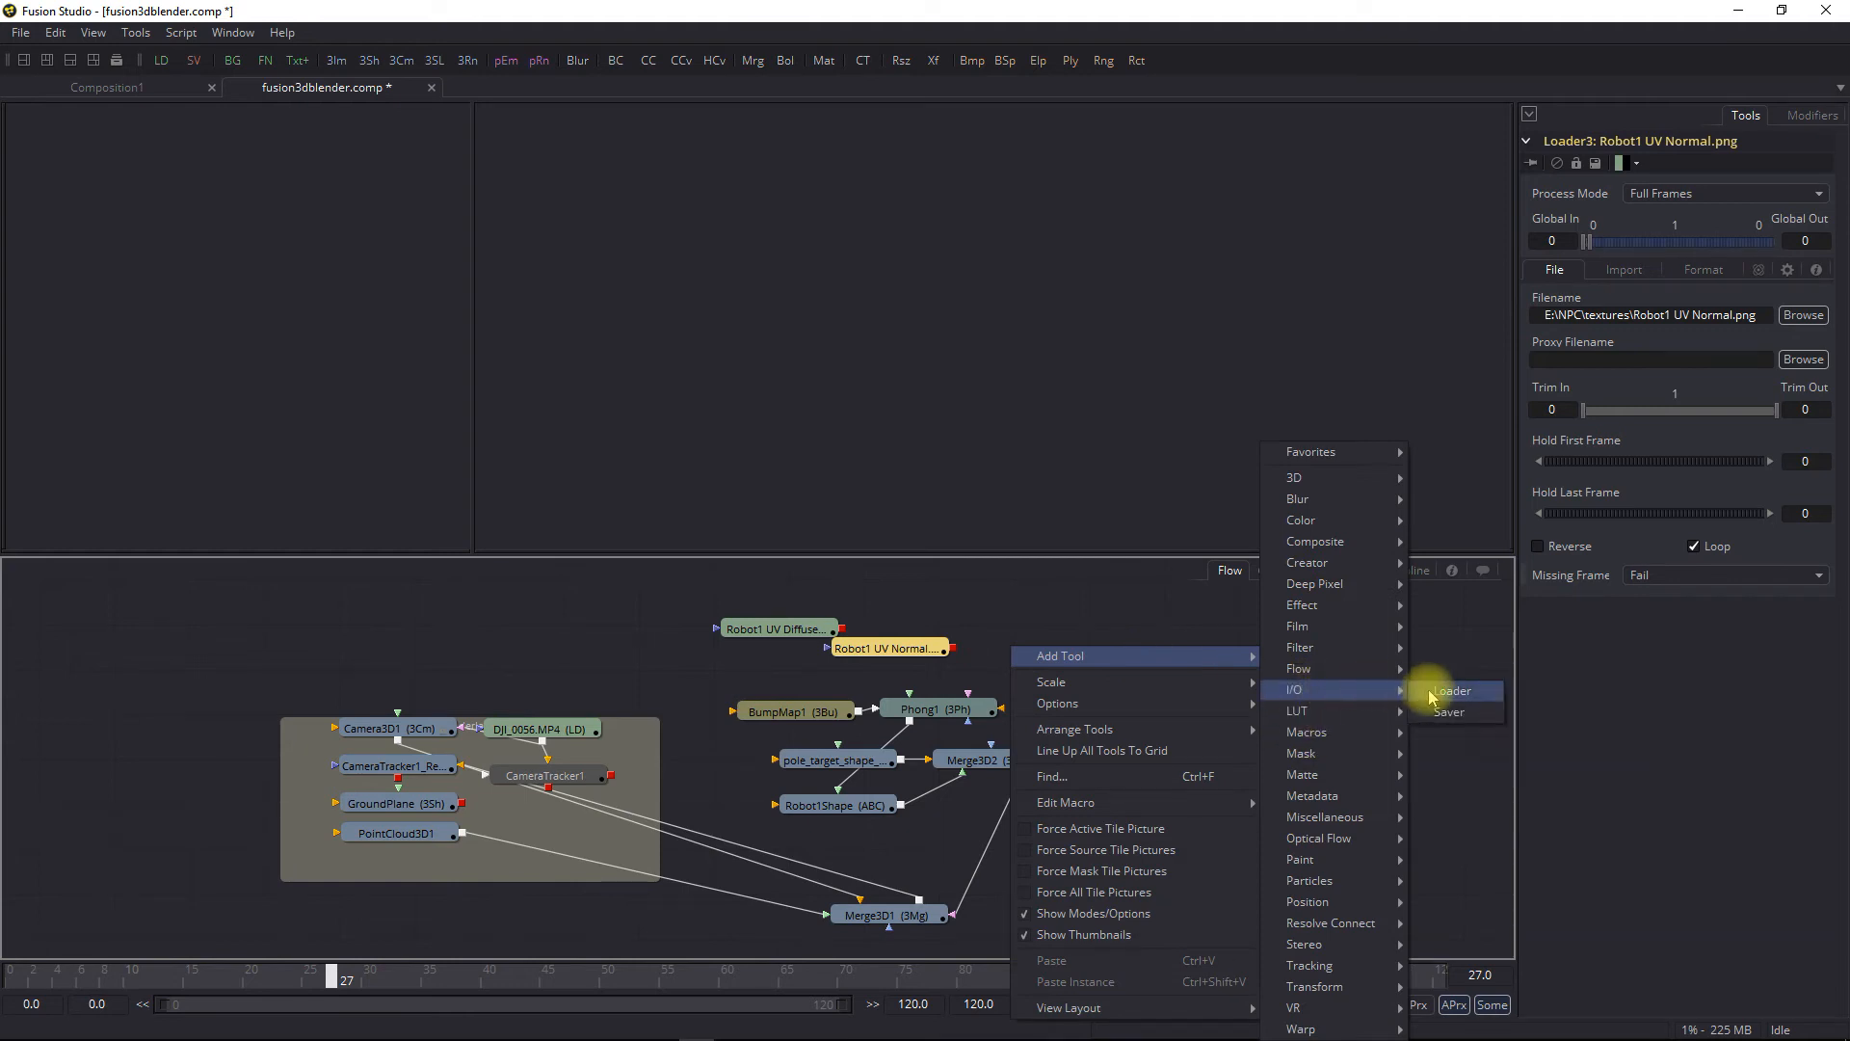
left_click(1432, 694)
left_click(761, 718)
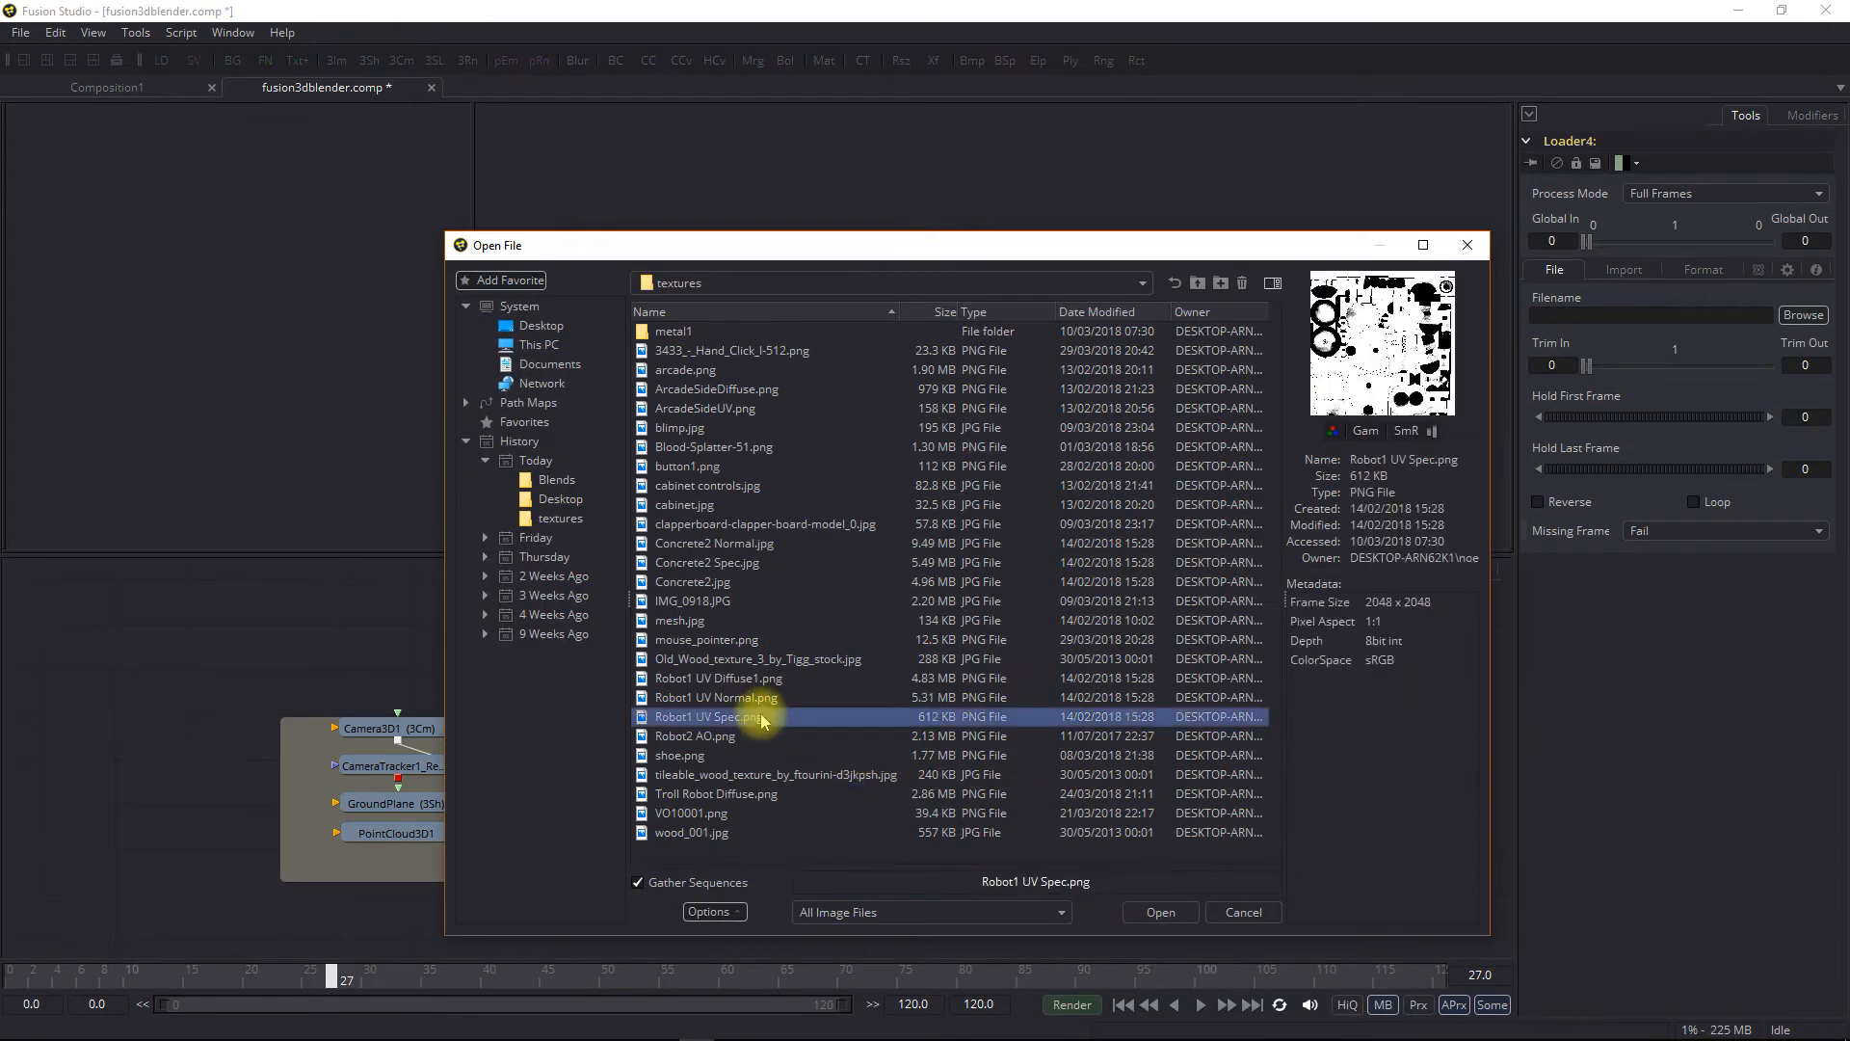
left_click(1162, 911)
Arrange the three texture loaders and connect the normal map to BumpMap1 and the specular and diffuse maps to Phong1
left_click_drag(785, 643, 725, 644)
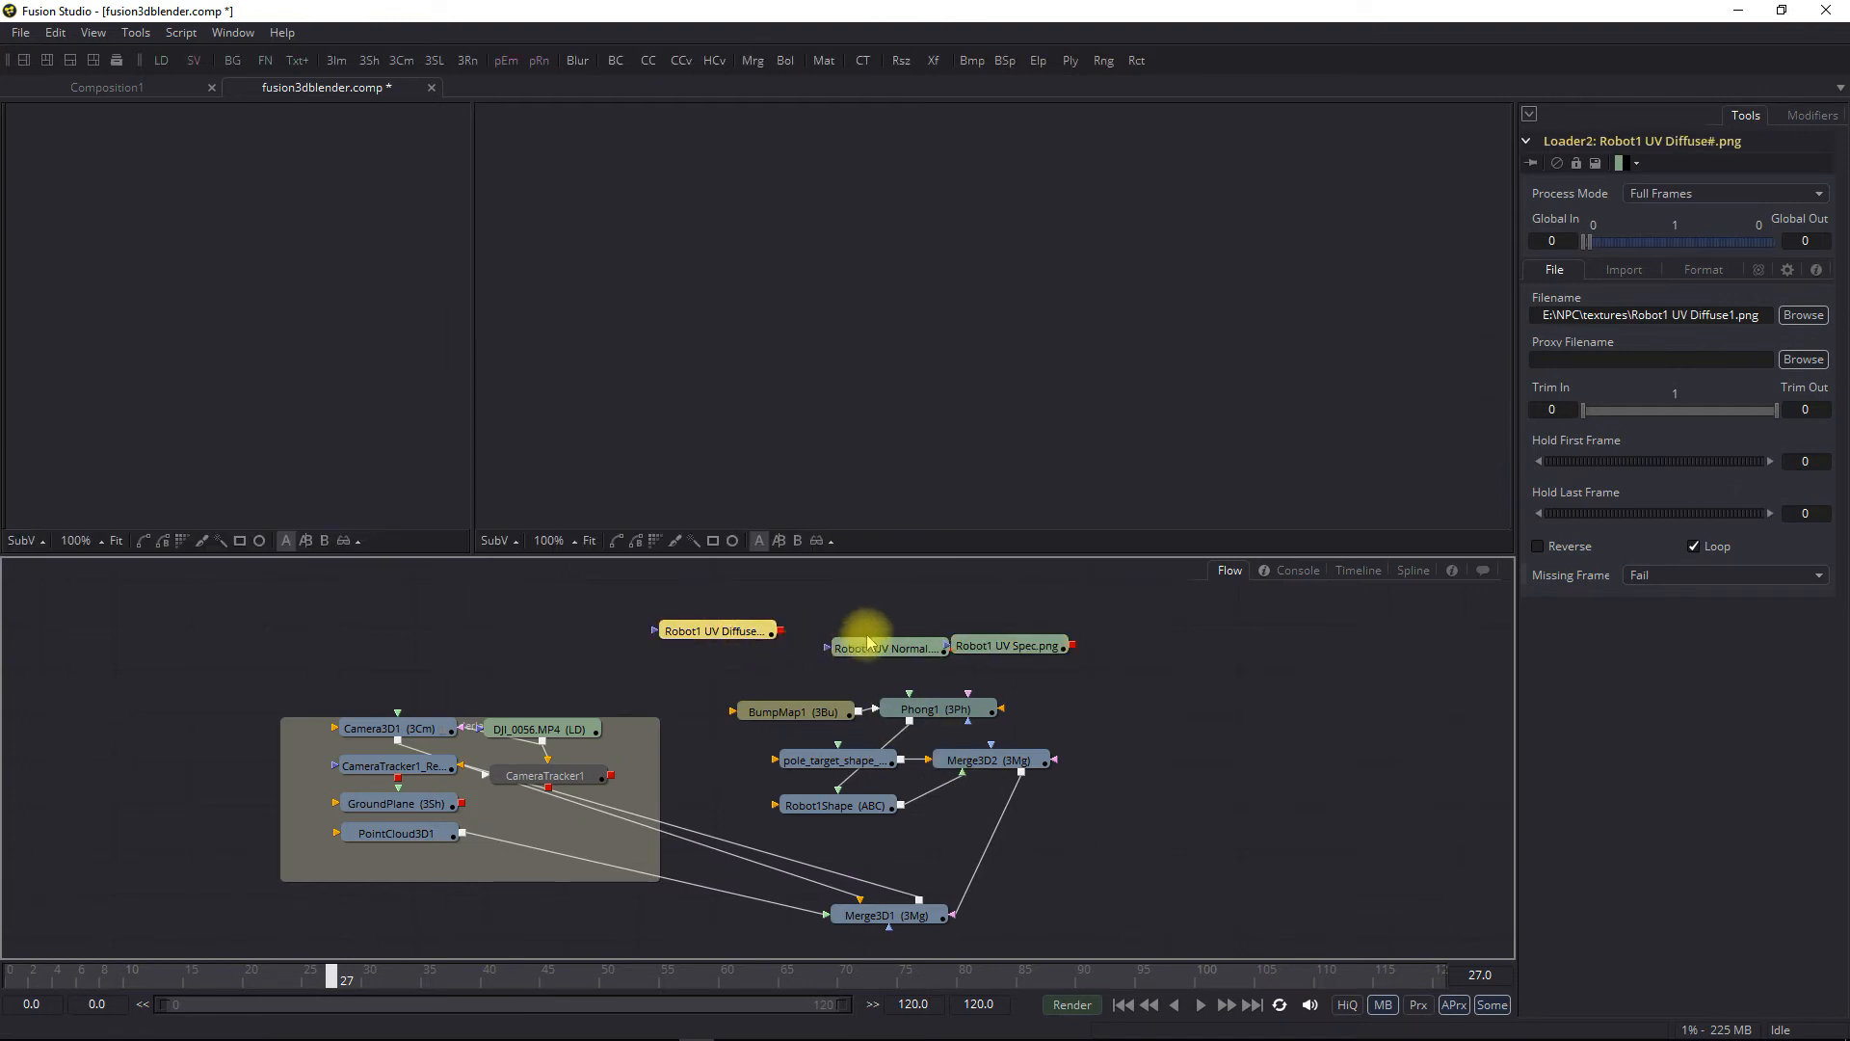
left_click_drag(768, 625, 1156, 664)
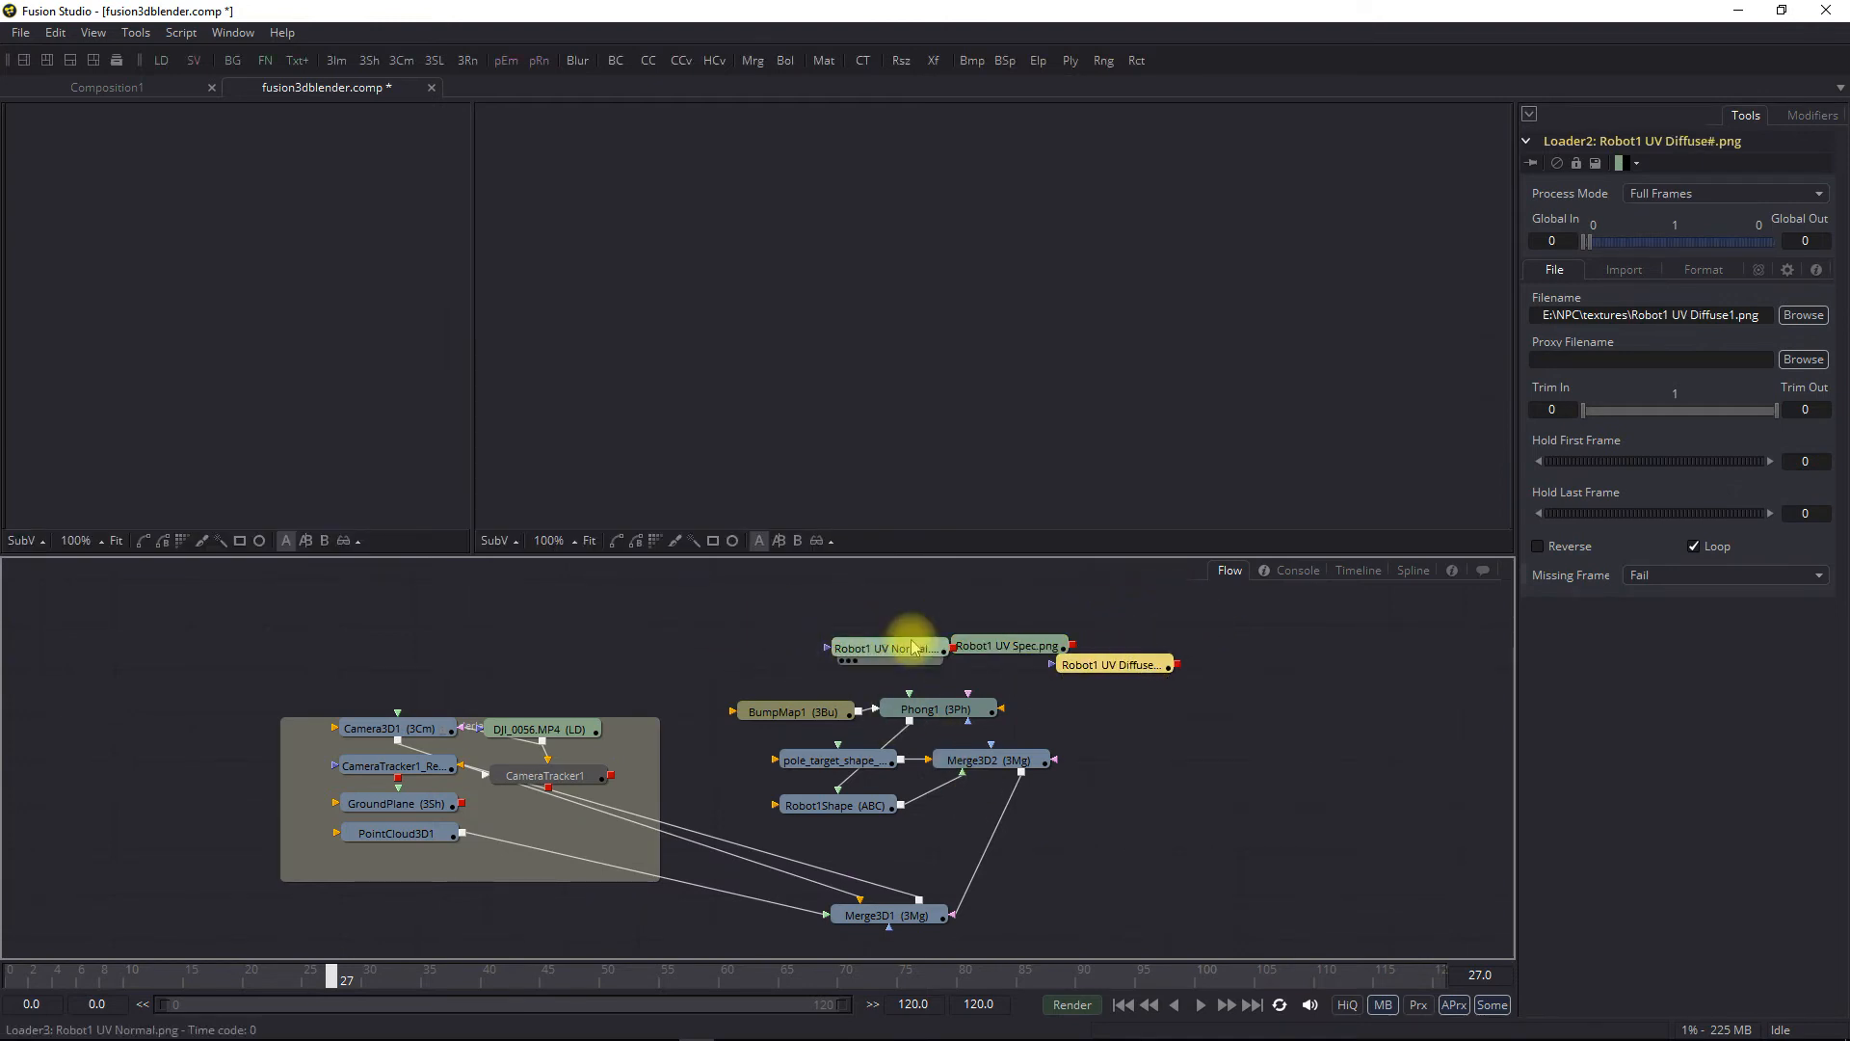
left_click_drag(883, 655, 799, 663)
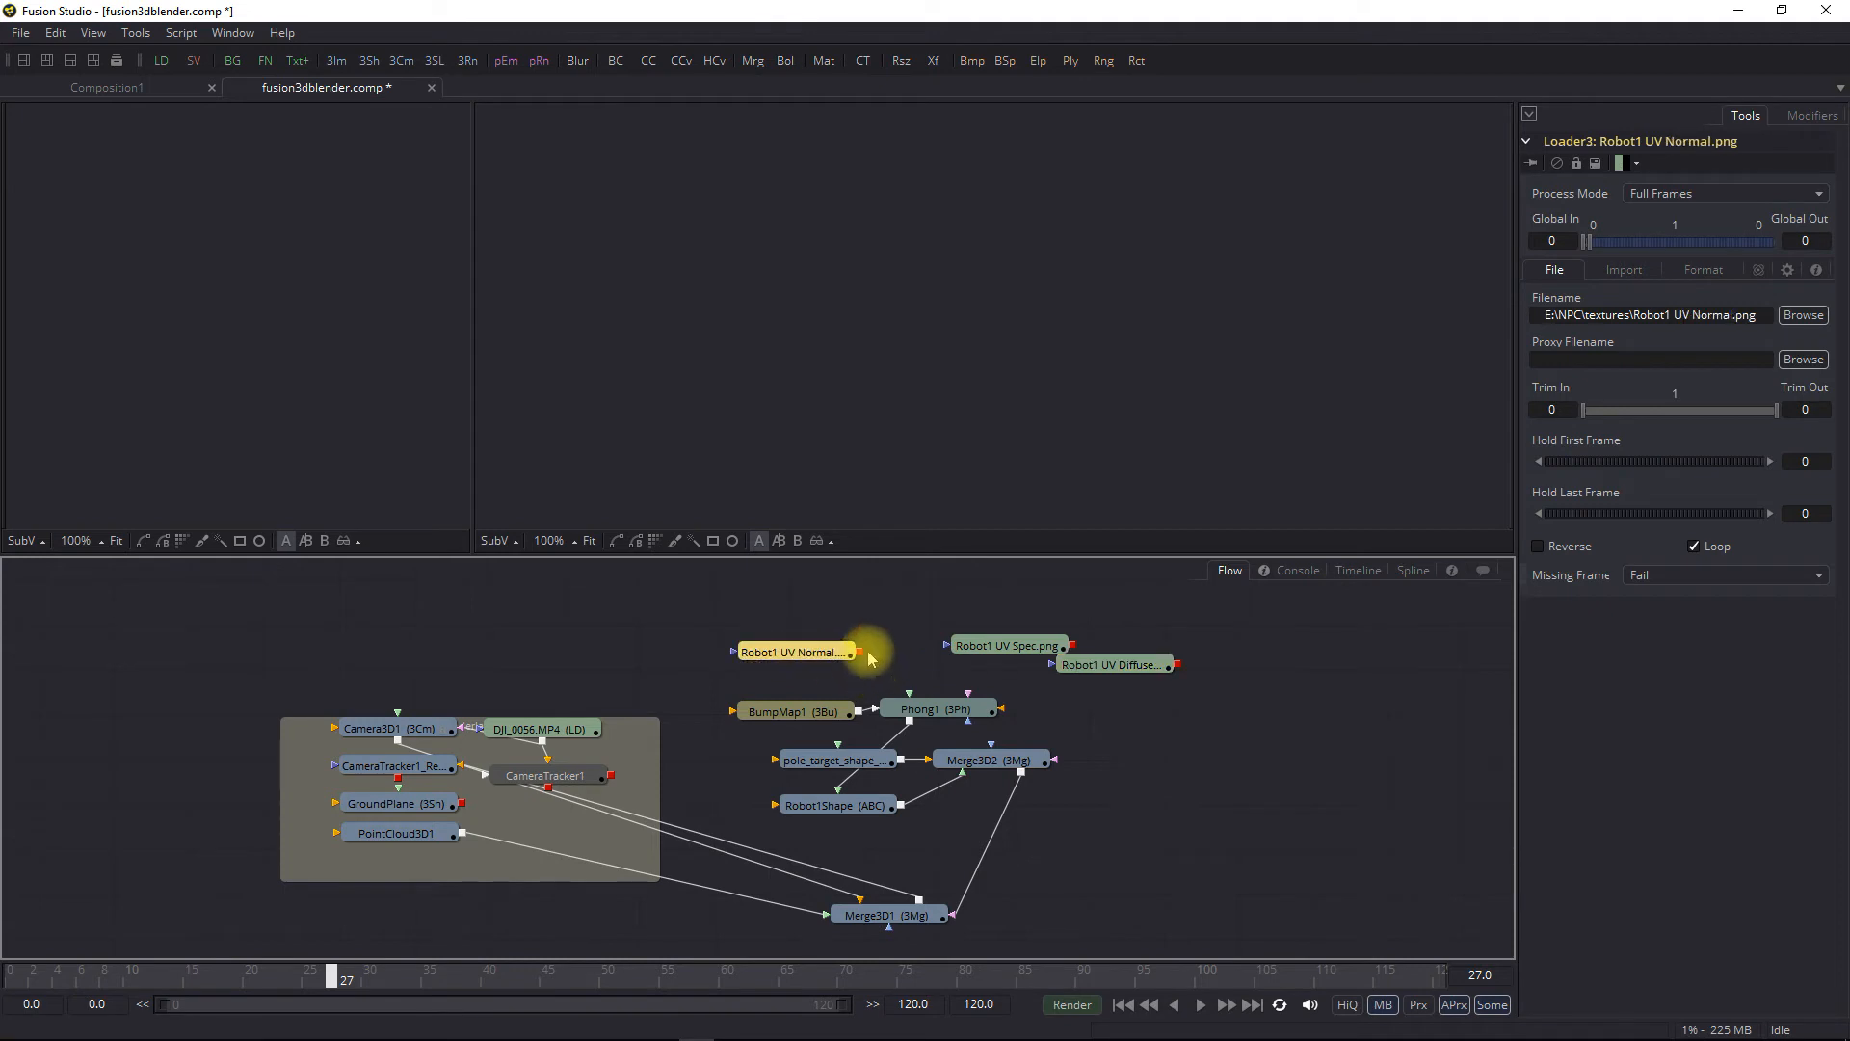
left_click_drag(859, 652, 798, 715)
left_click_drag(1060, 648, 916, 708)
left_click_drag(1180, 671, 964, 710)
left_click_drag(1098, 667, 1044, 602)
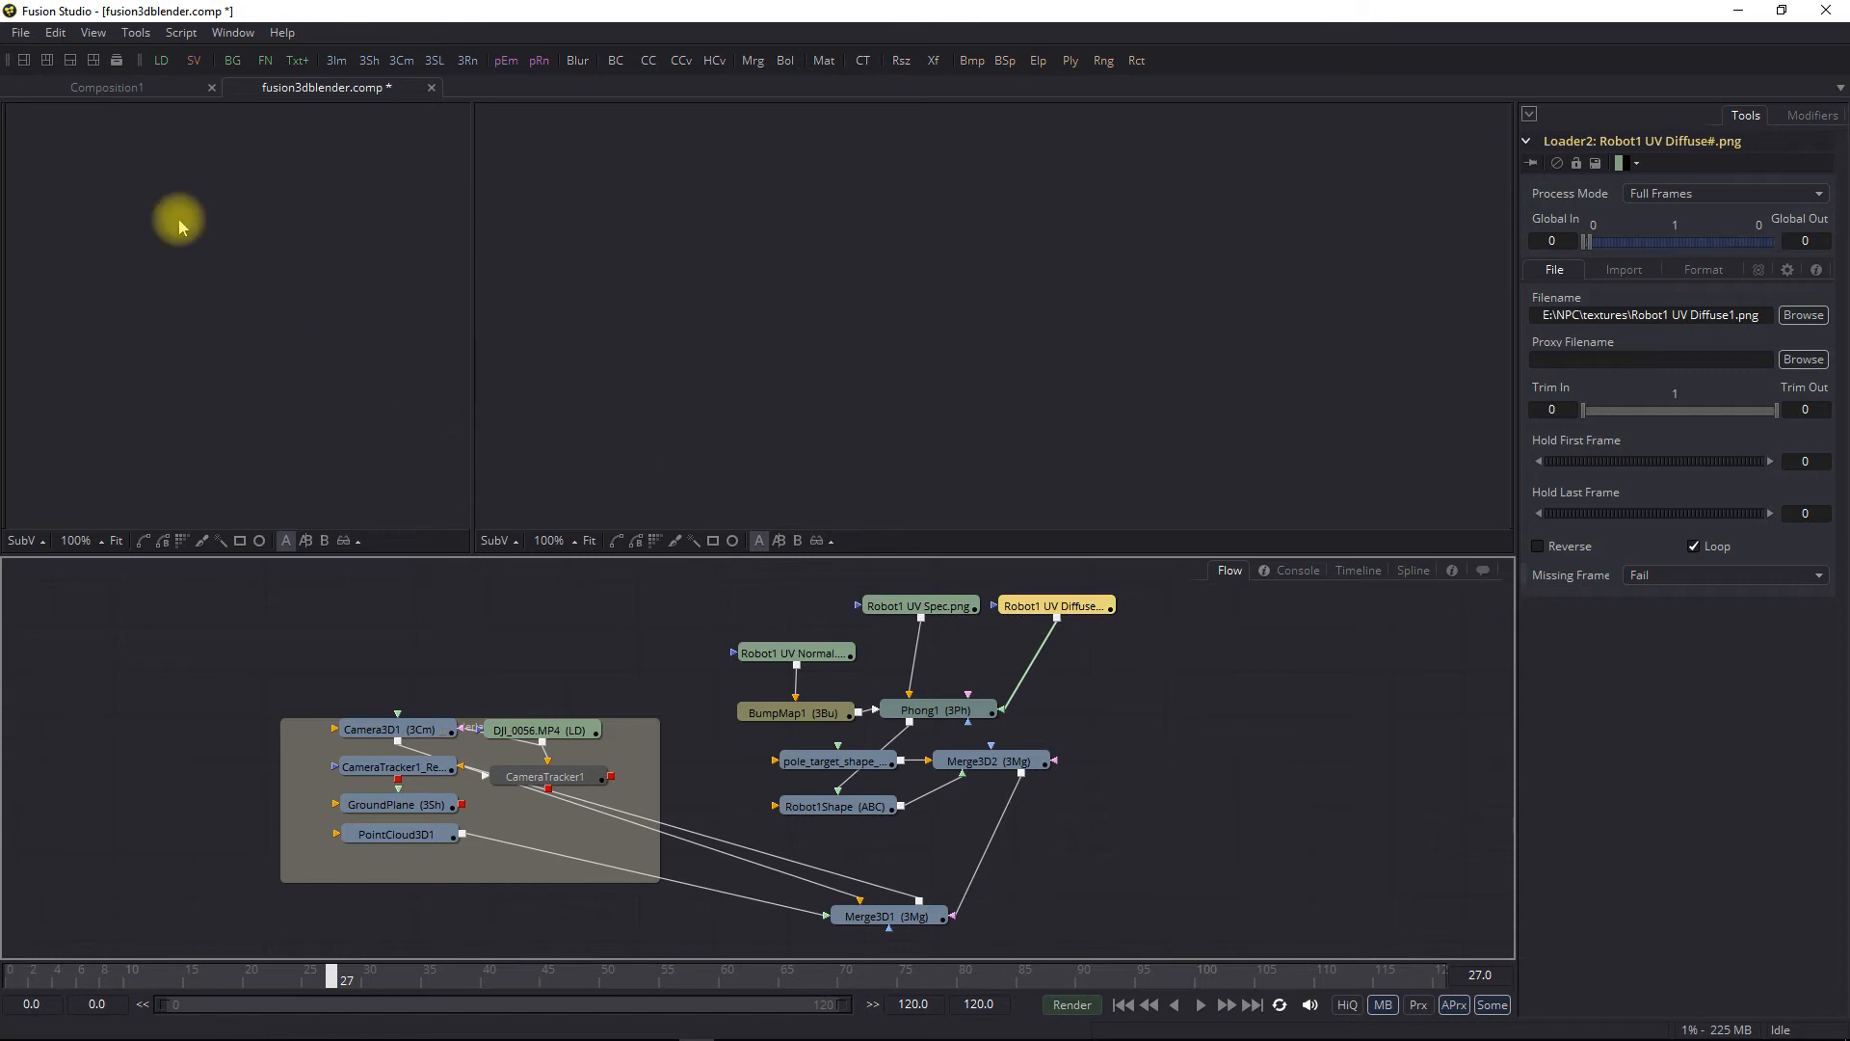
Save the composition and display Merge3D1 in the larger viewer
left_click(19, 32)
left_click(45, 135)
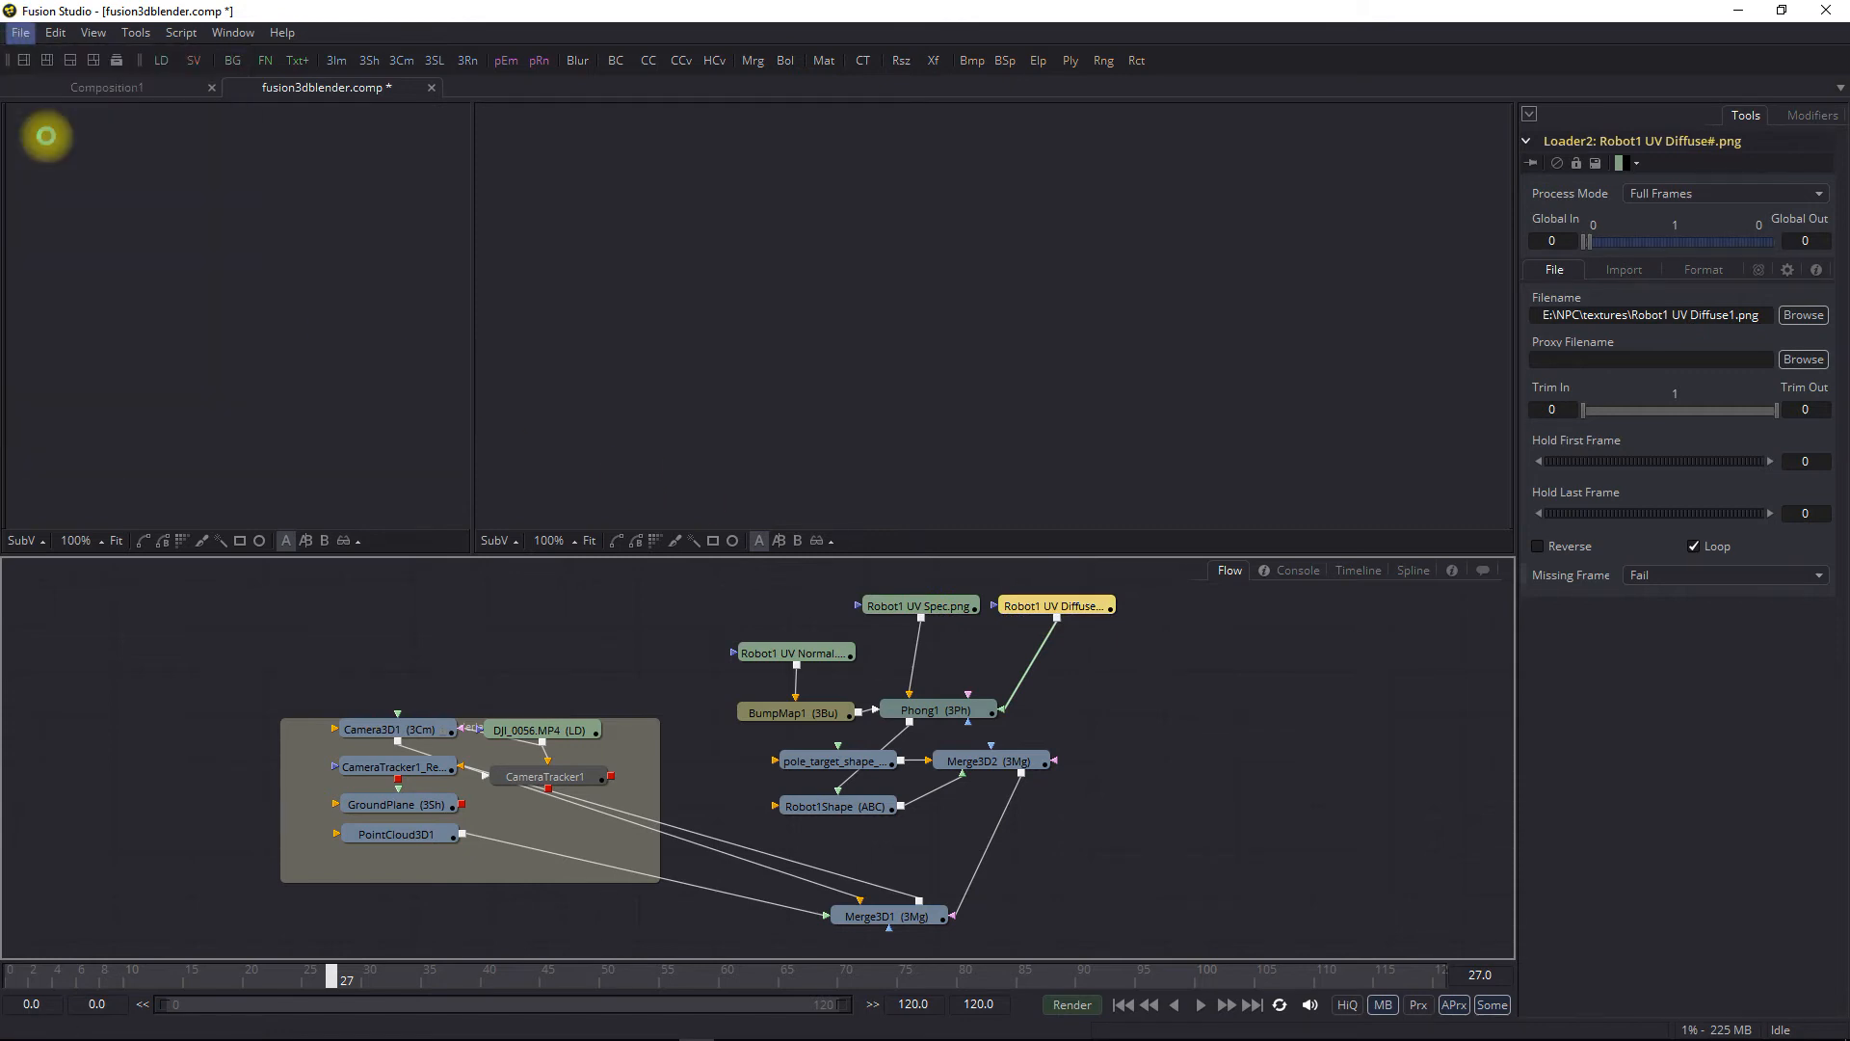
left_click_drag(933, 912, 1027, 337)
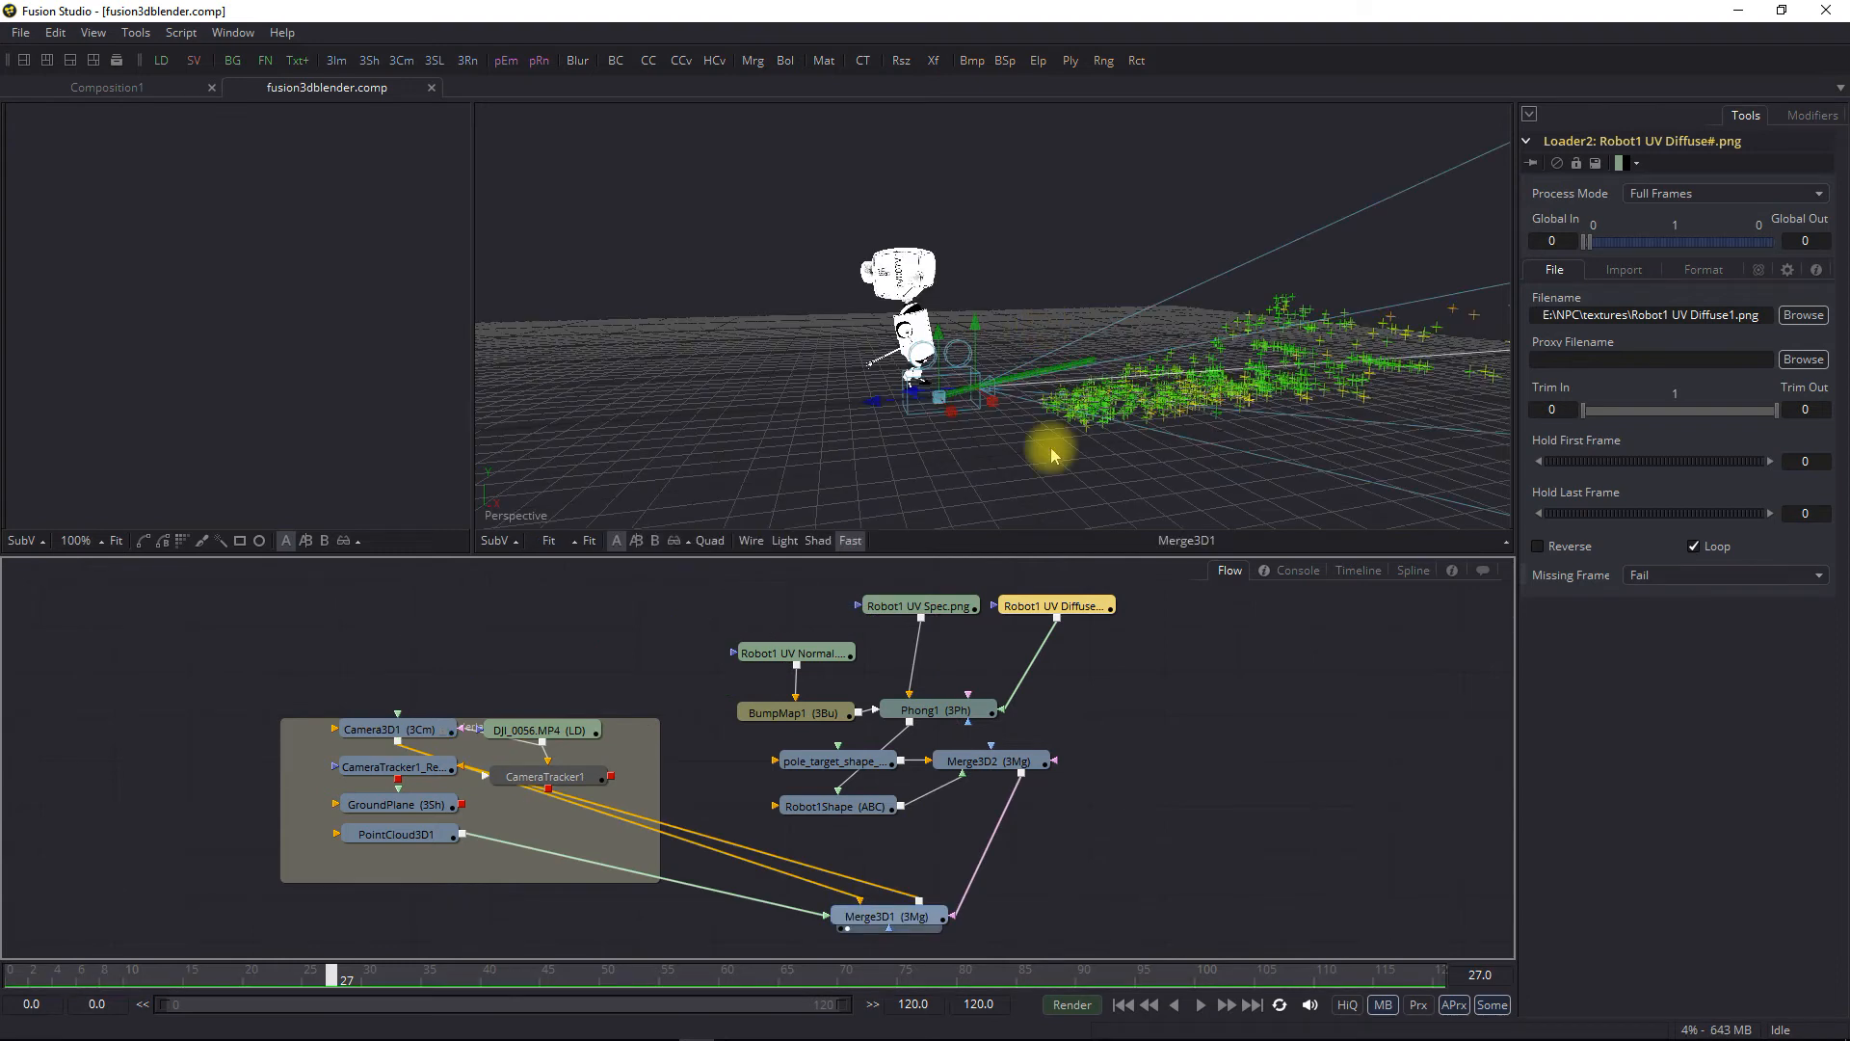
Select Robot1Shape and move the robot mesh upward along its vertical axis in the 3D view
left_click(852, 815)
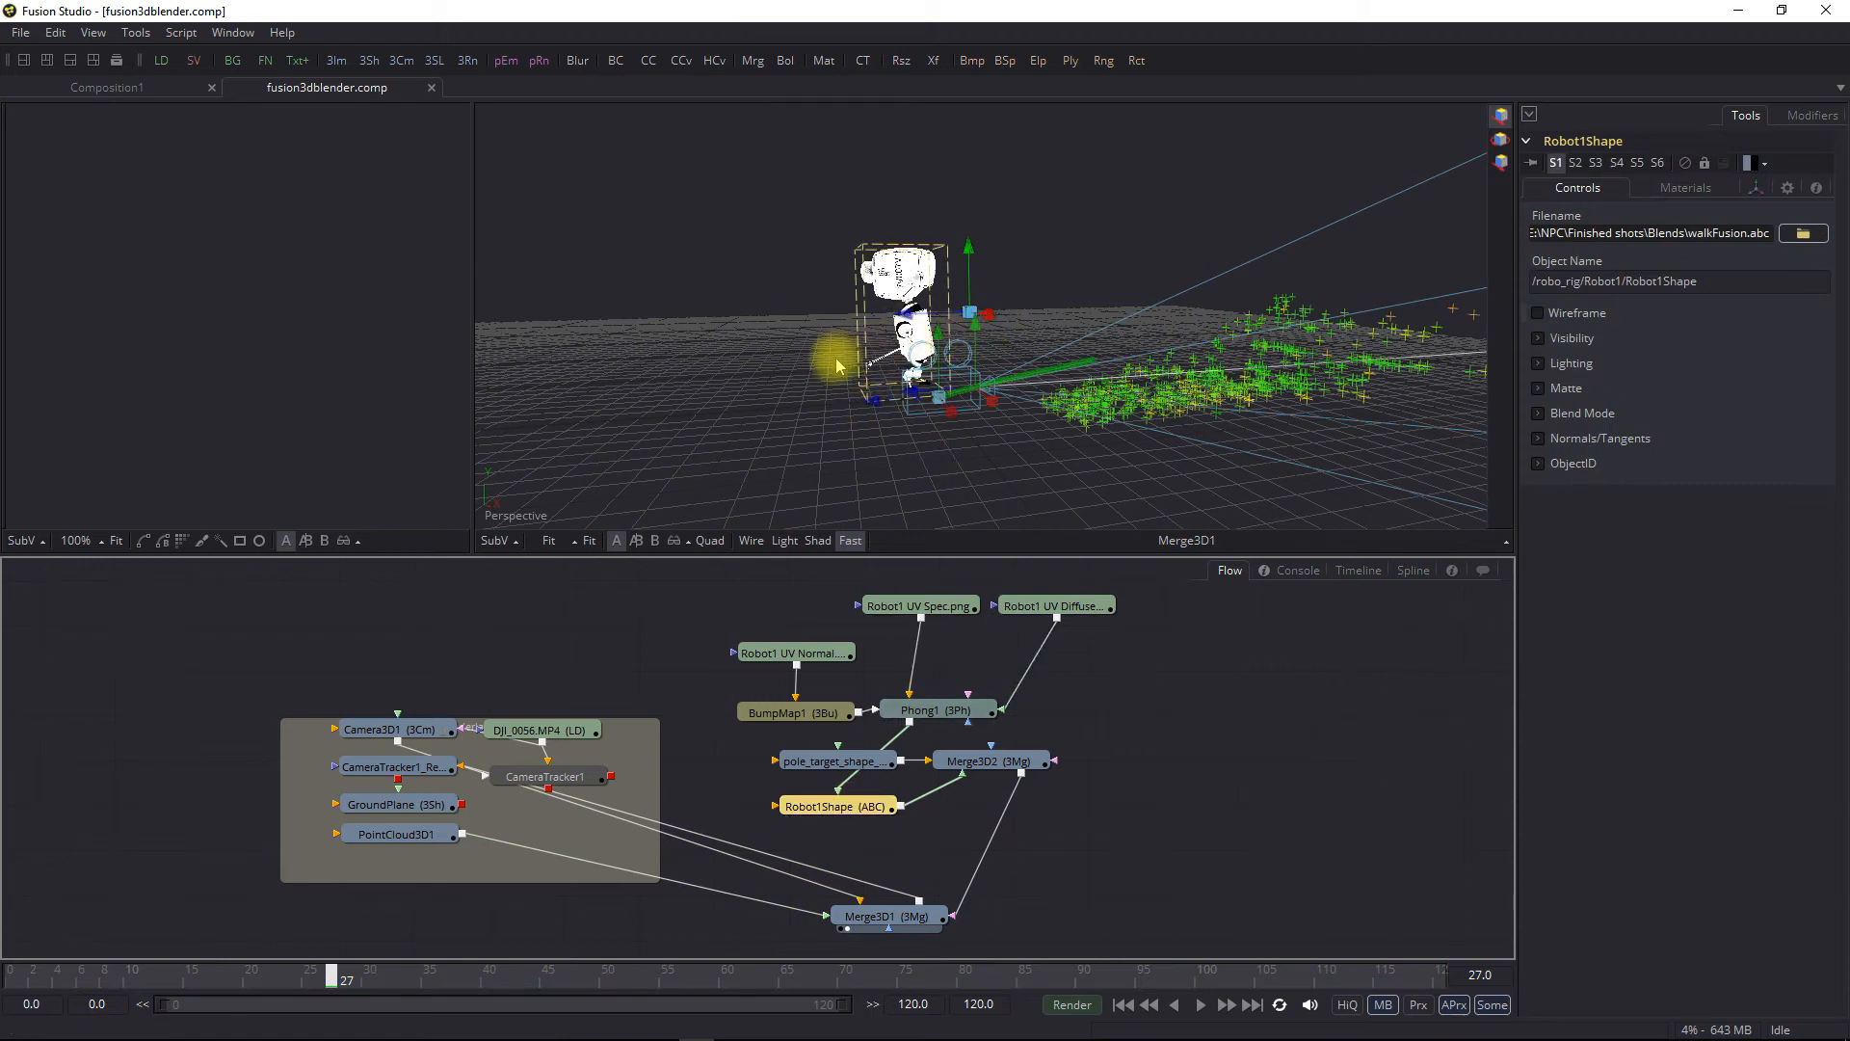
left_click_drag(812, 354, 898, 427)
right_click(898, 427)
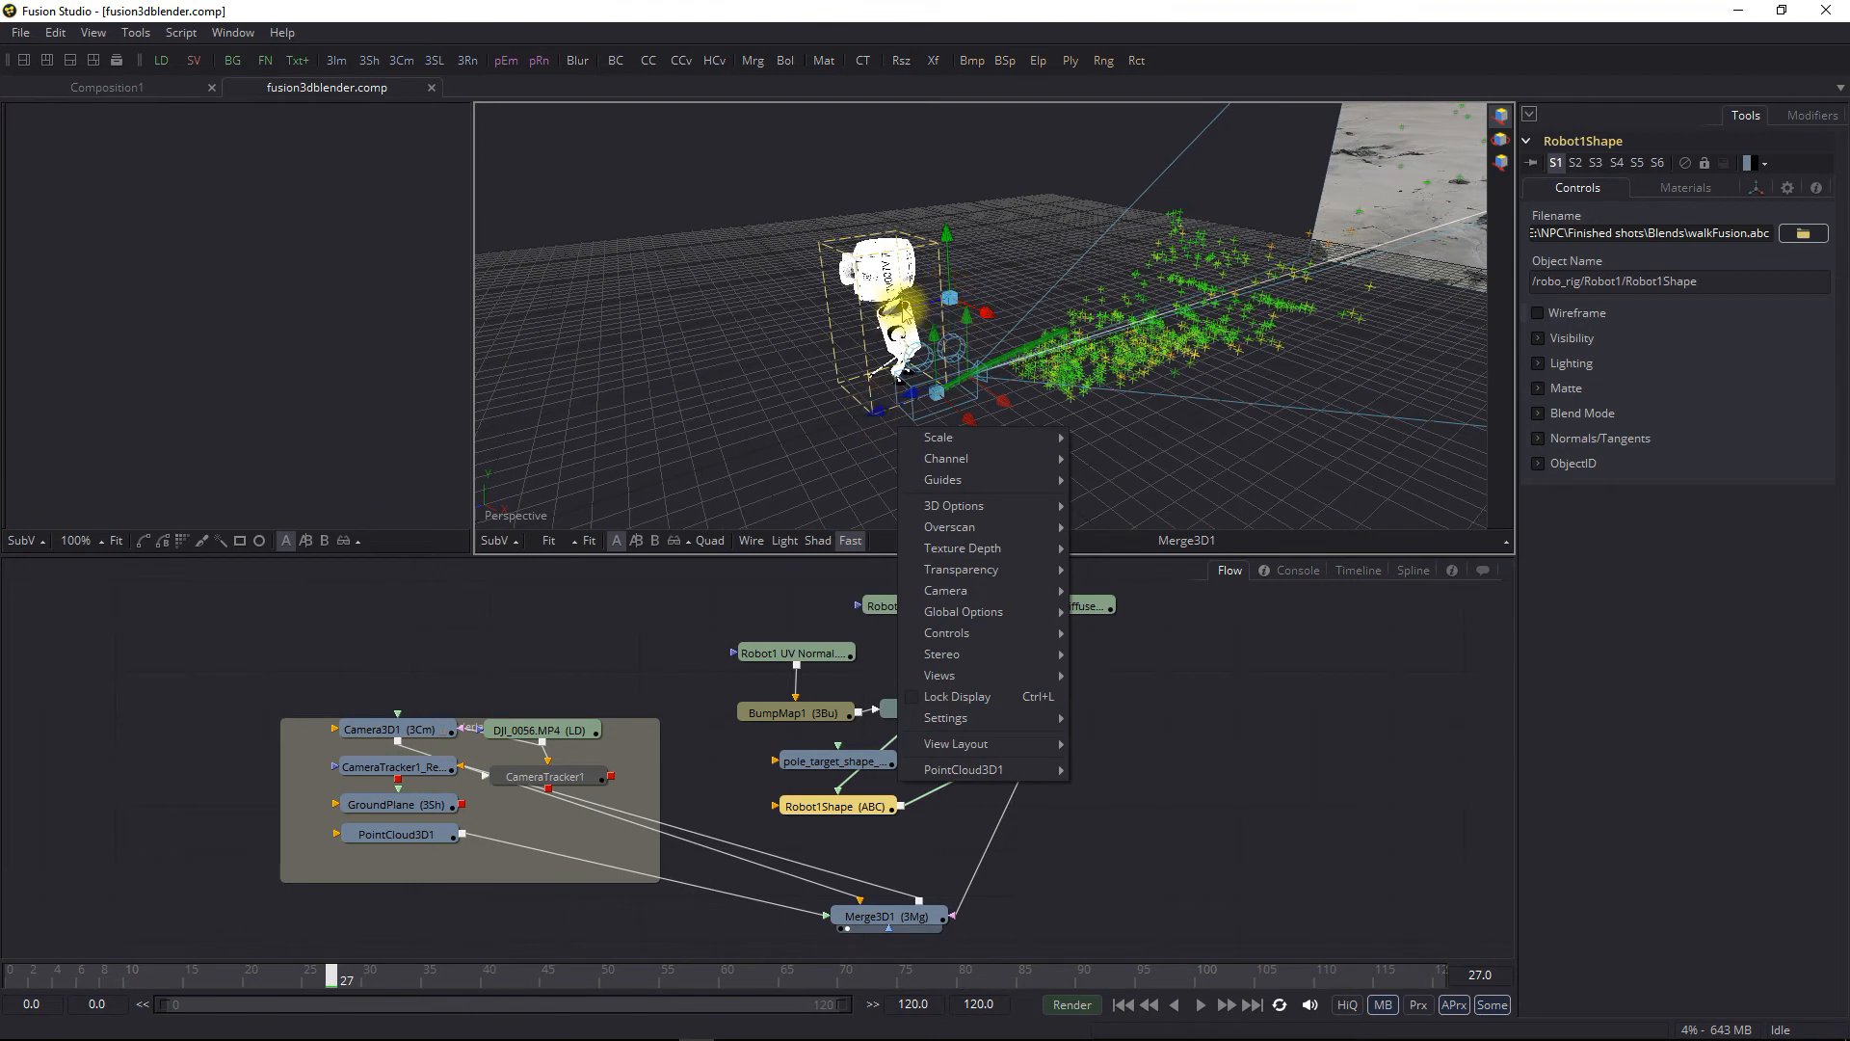
left_click(909, 317)
left_click_drag(949, 228, 964, 270)
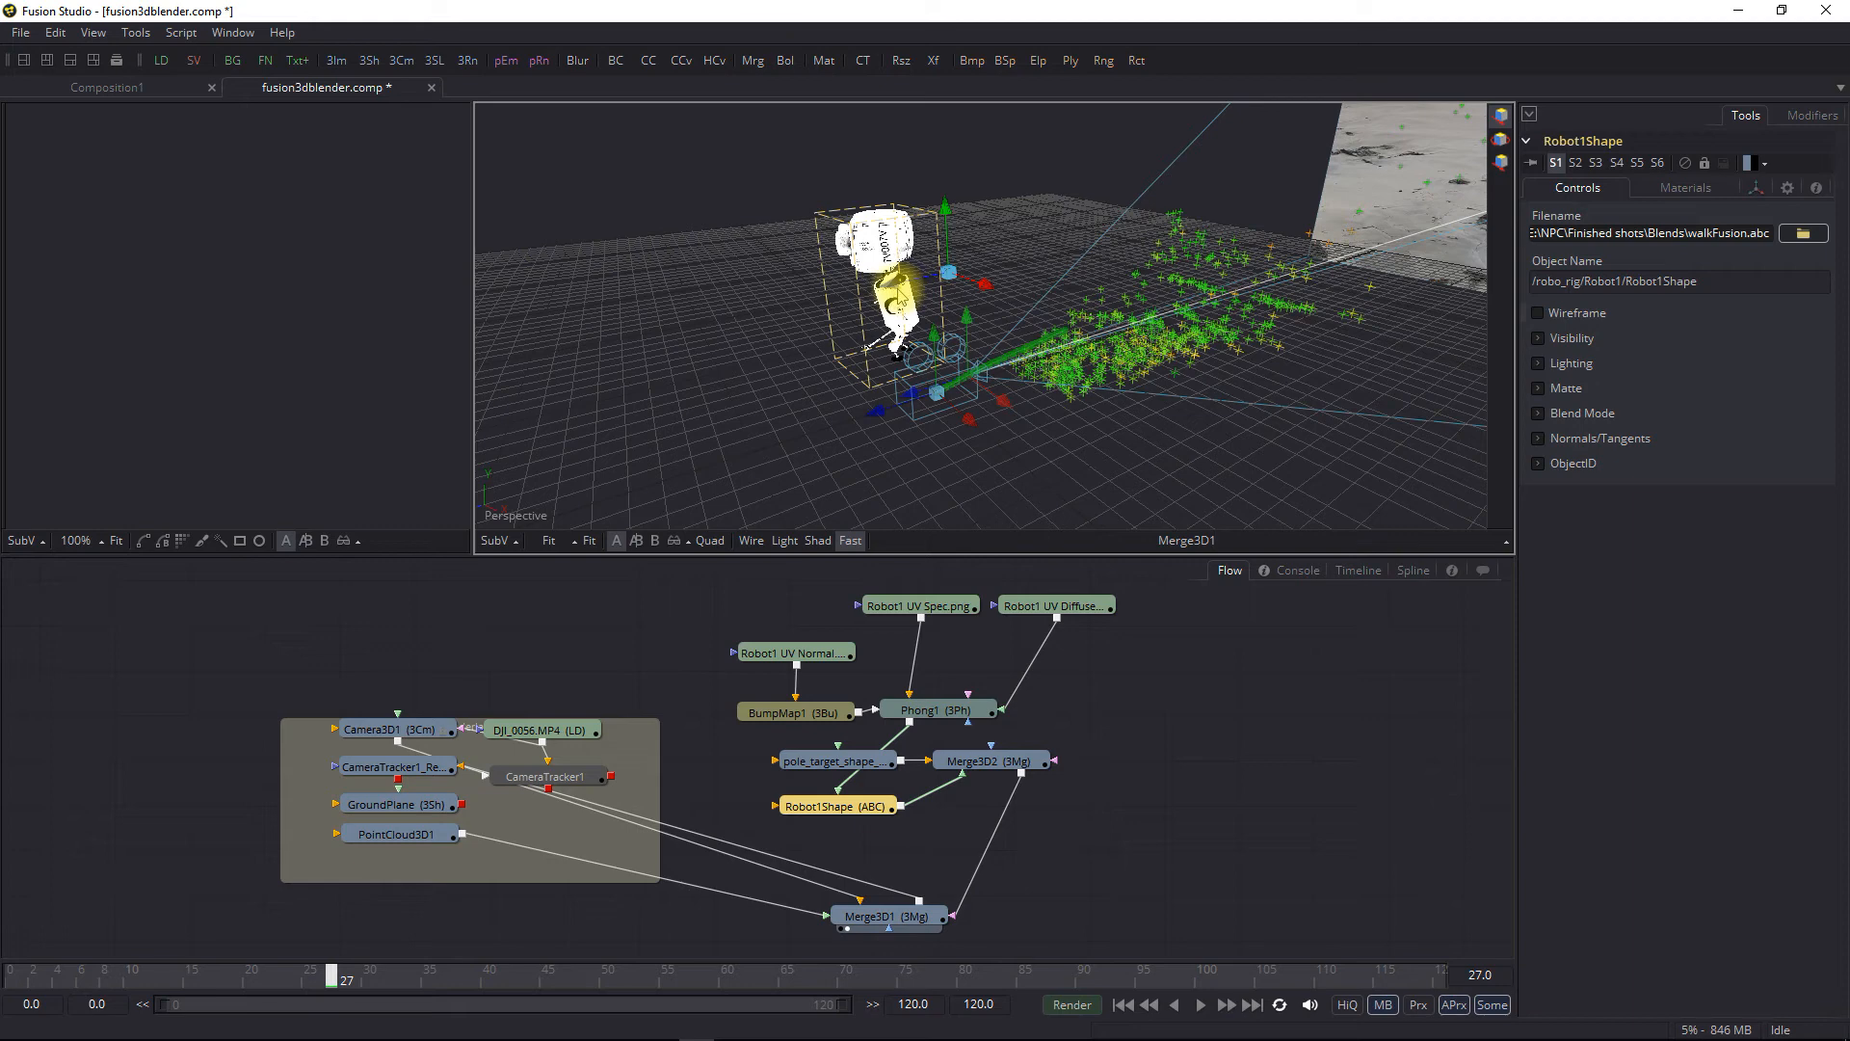
Move the robot mesh away from the camera to the far side of the tracked point cloud
left_click_drag(849, 318, 1164, 349)
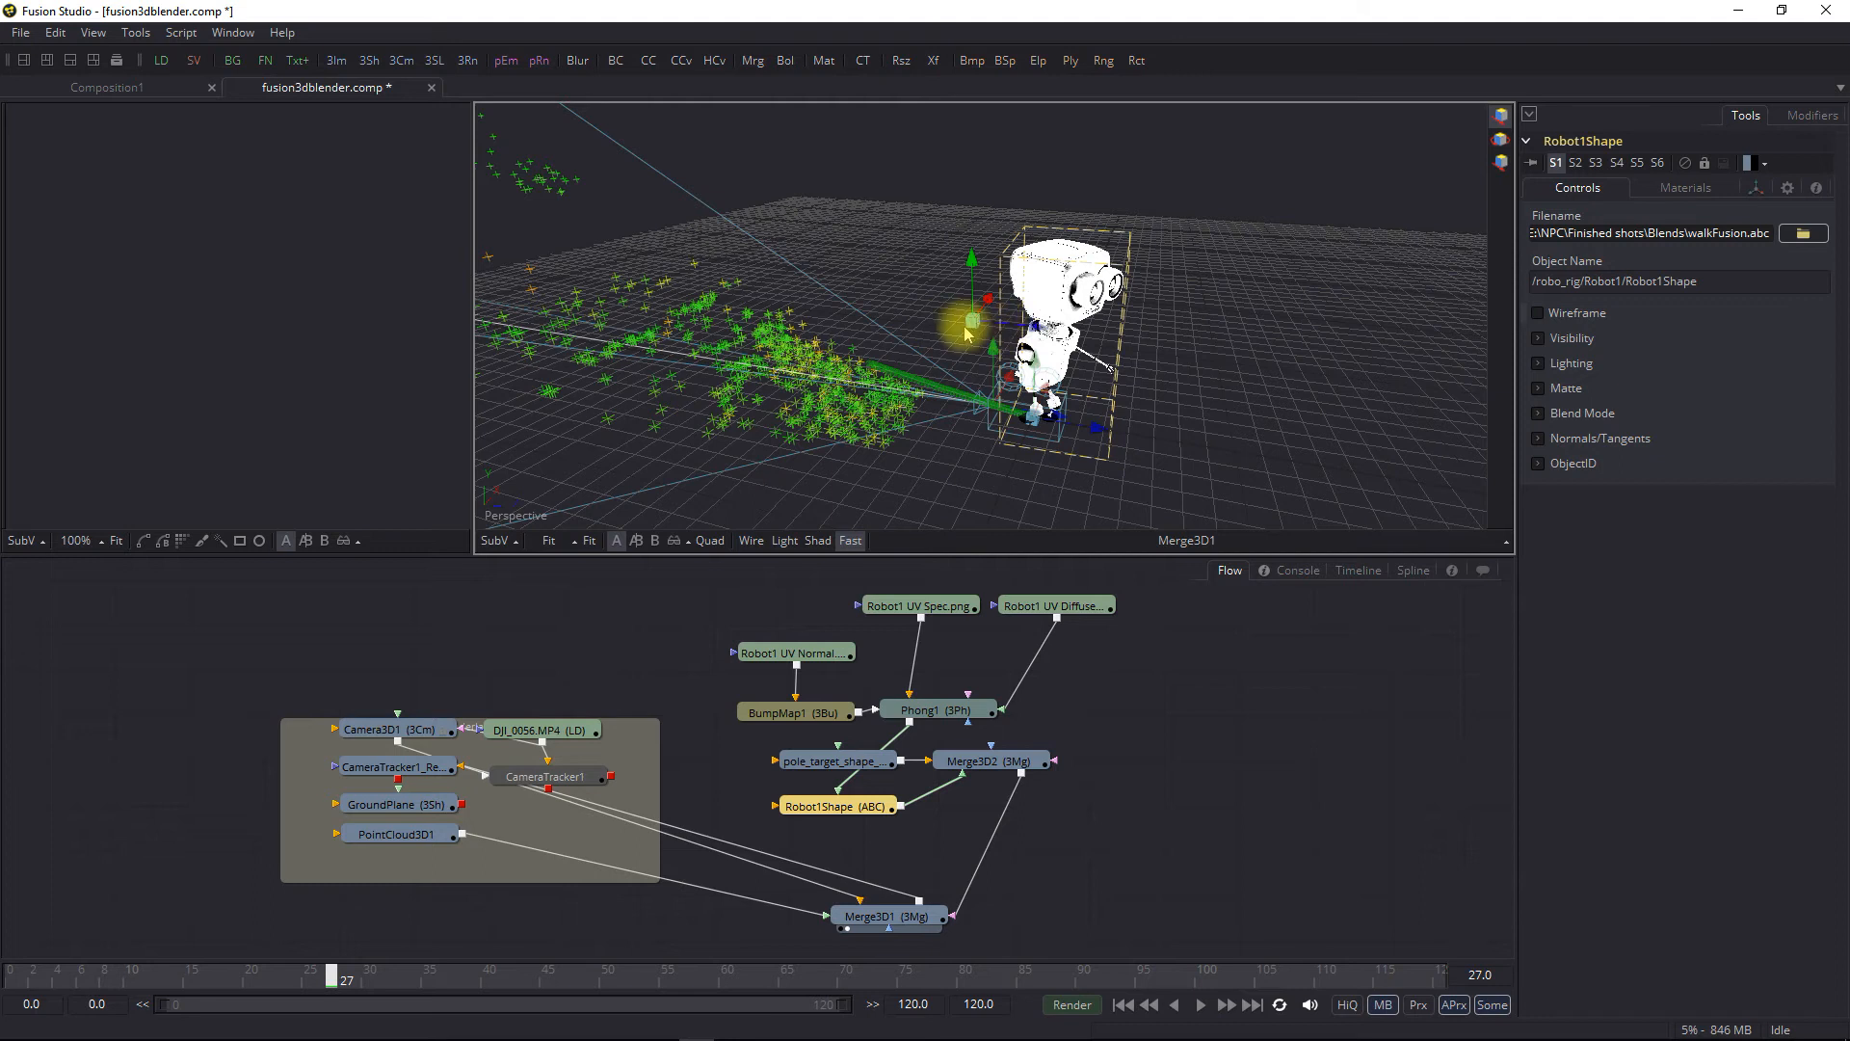
left_click_drag(983, 327, 652, 332)
scroll(953, 272, "down", 2)
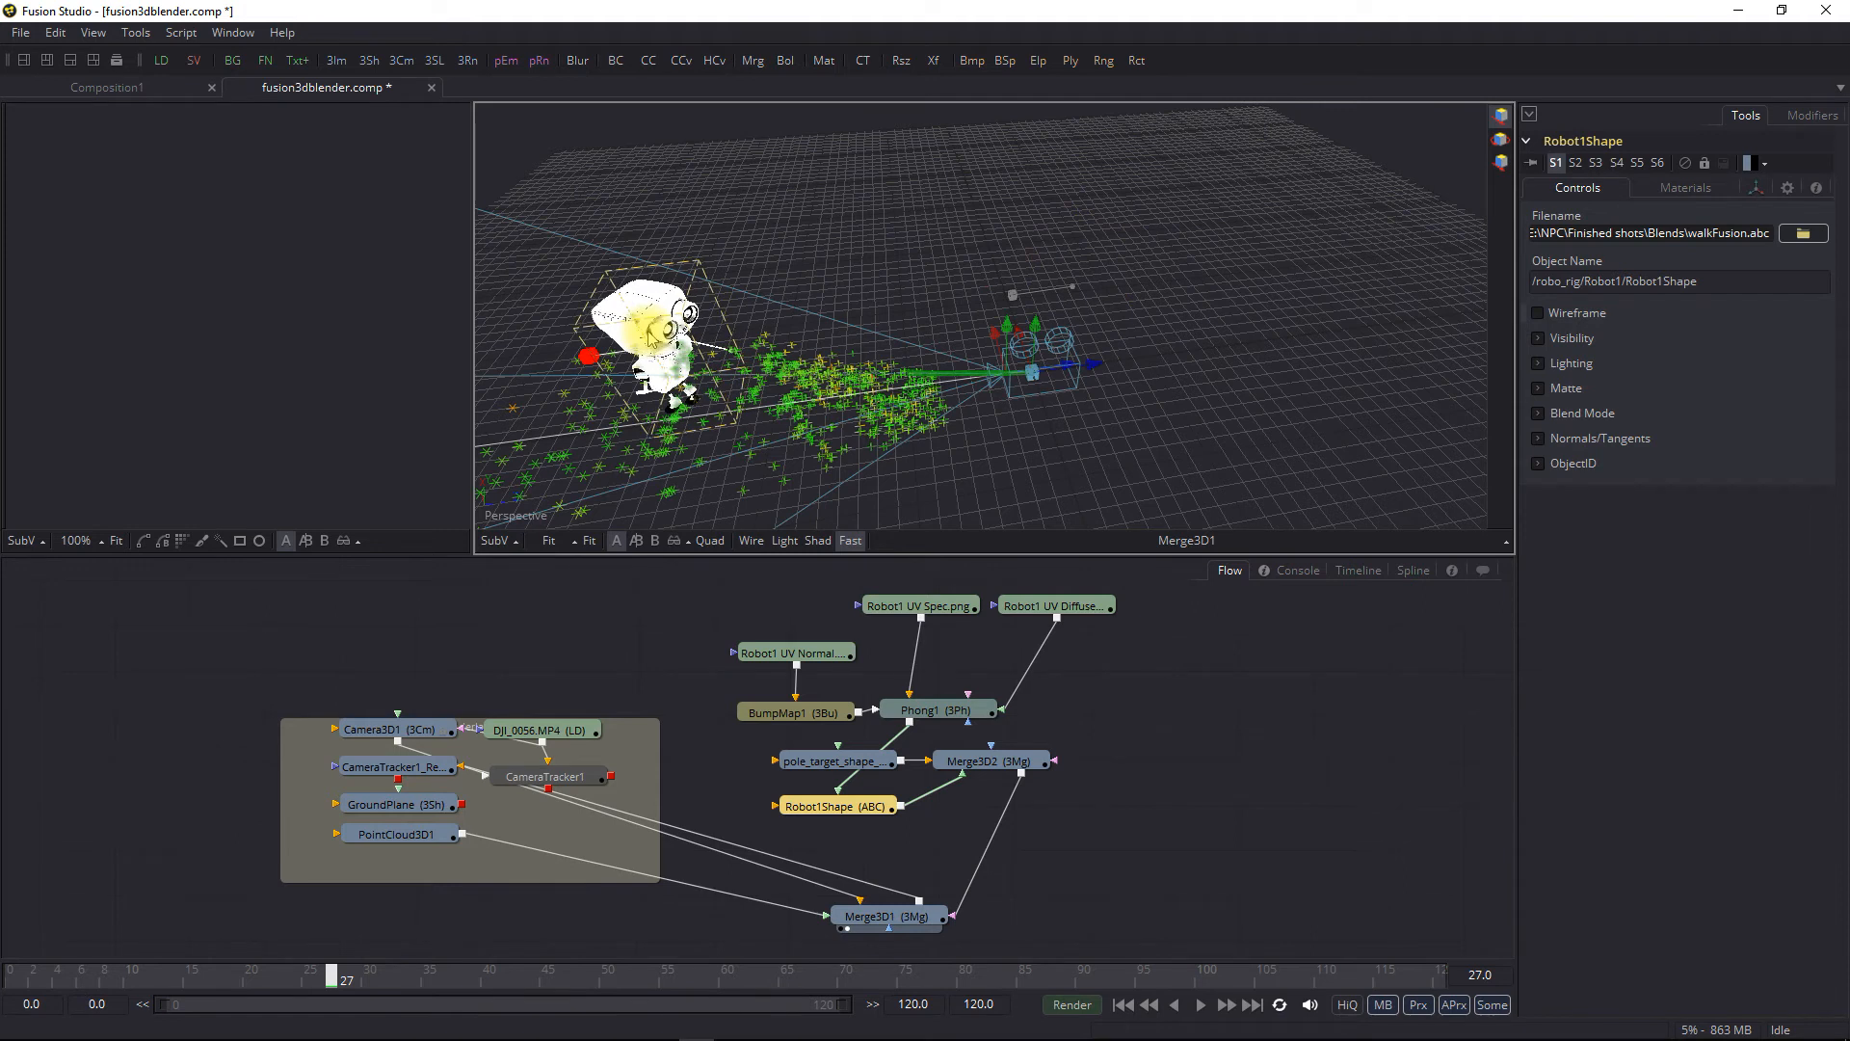
Switch the 3D viewer to the Left view and lower the robot mesh toward the tracked point cloud
right_click(505, 518)
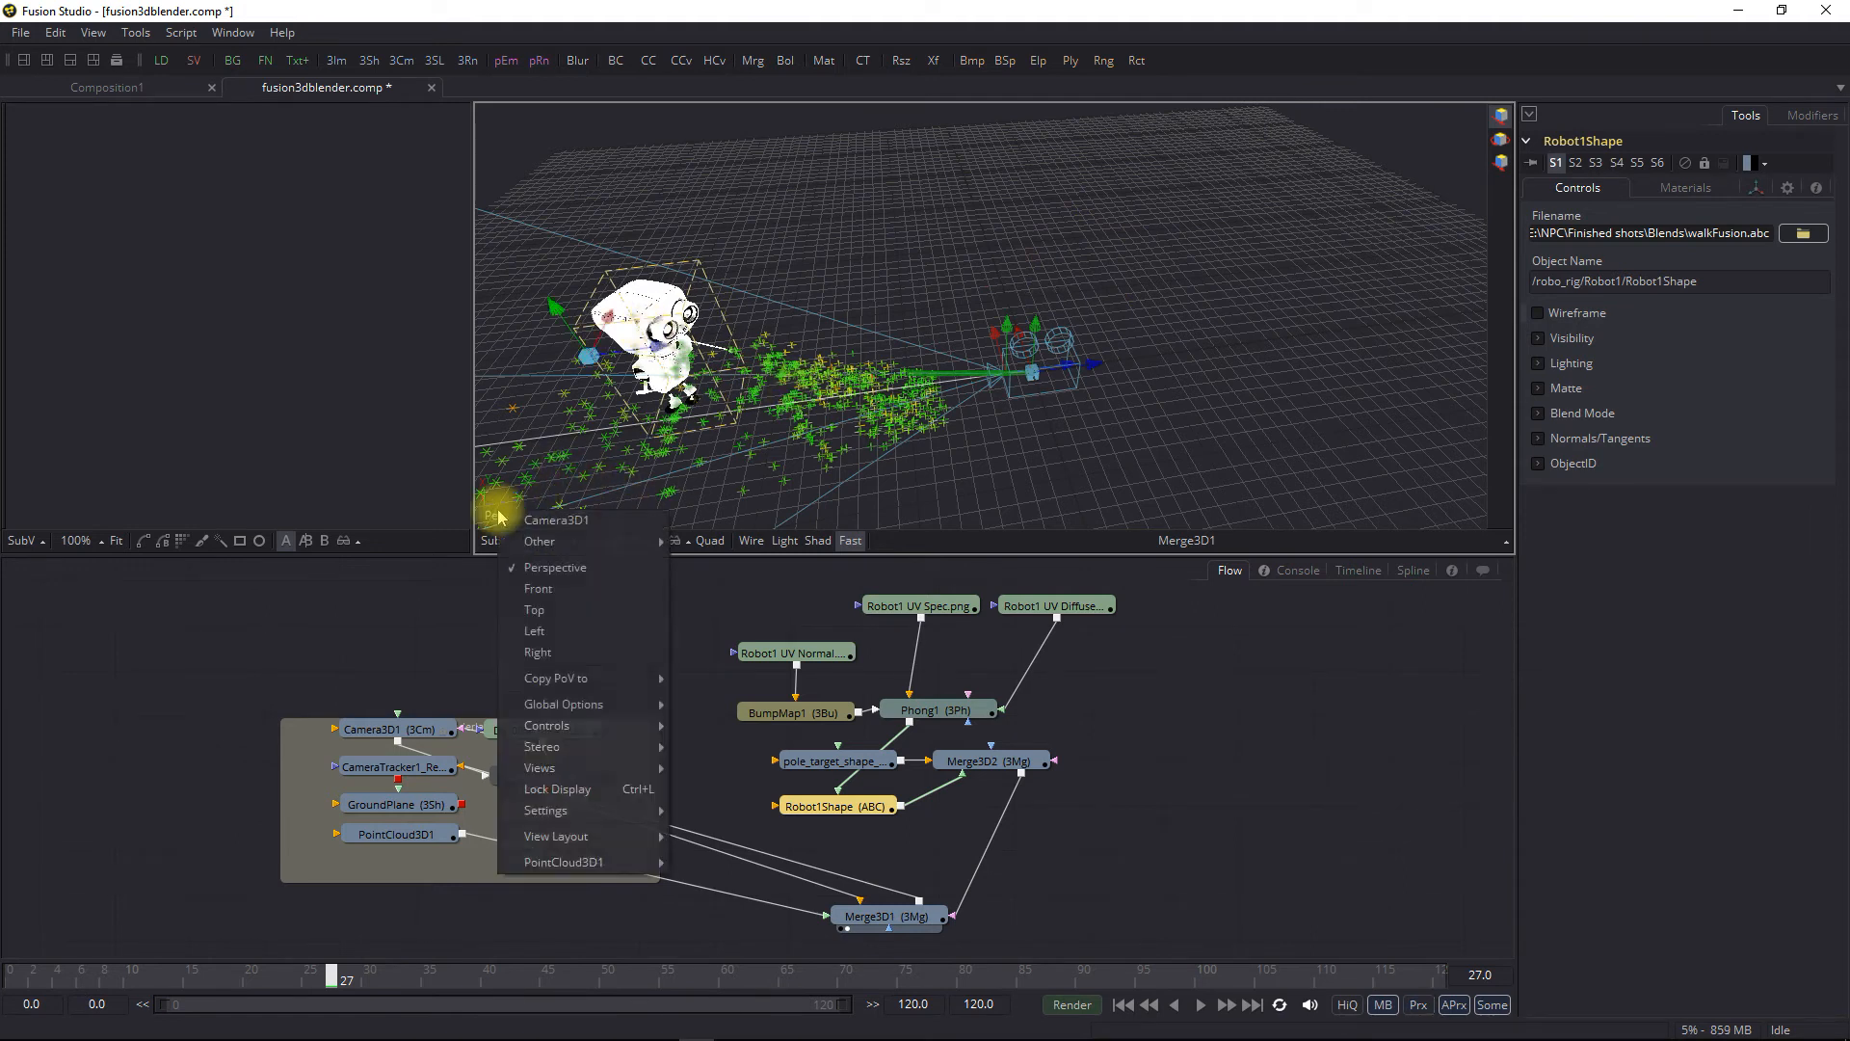
left_click(599, 628)
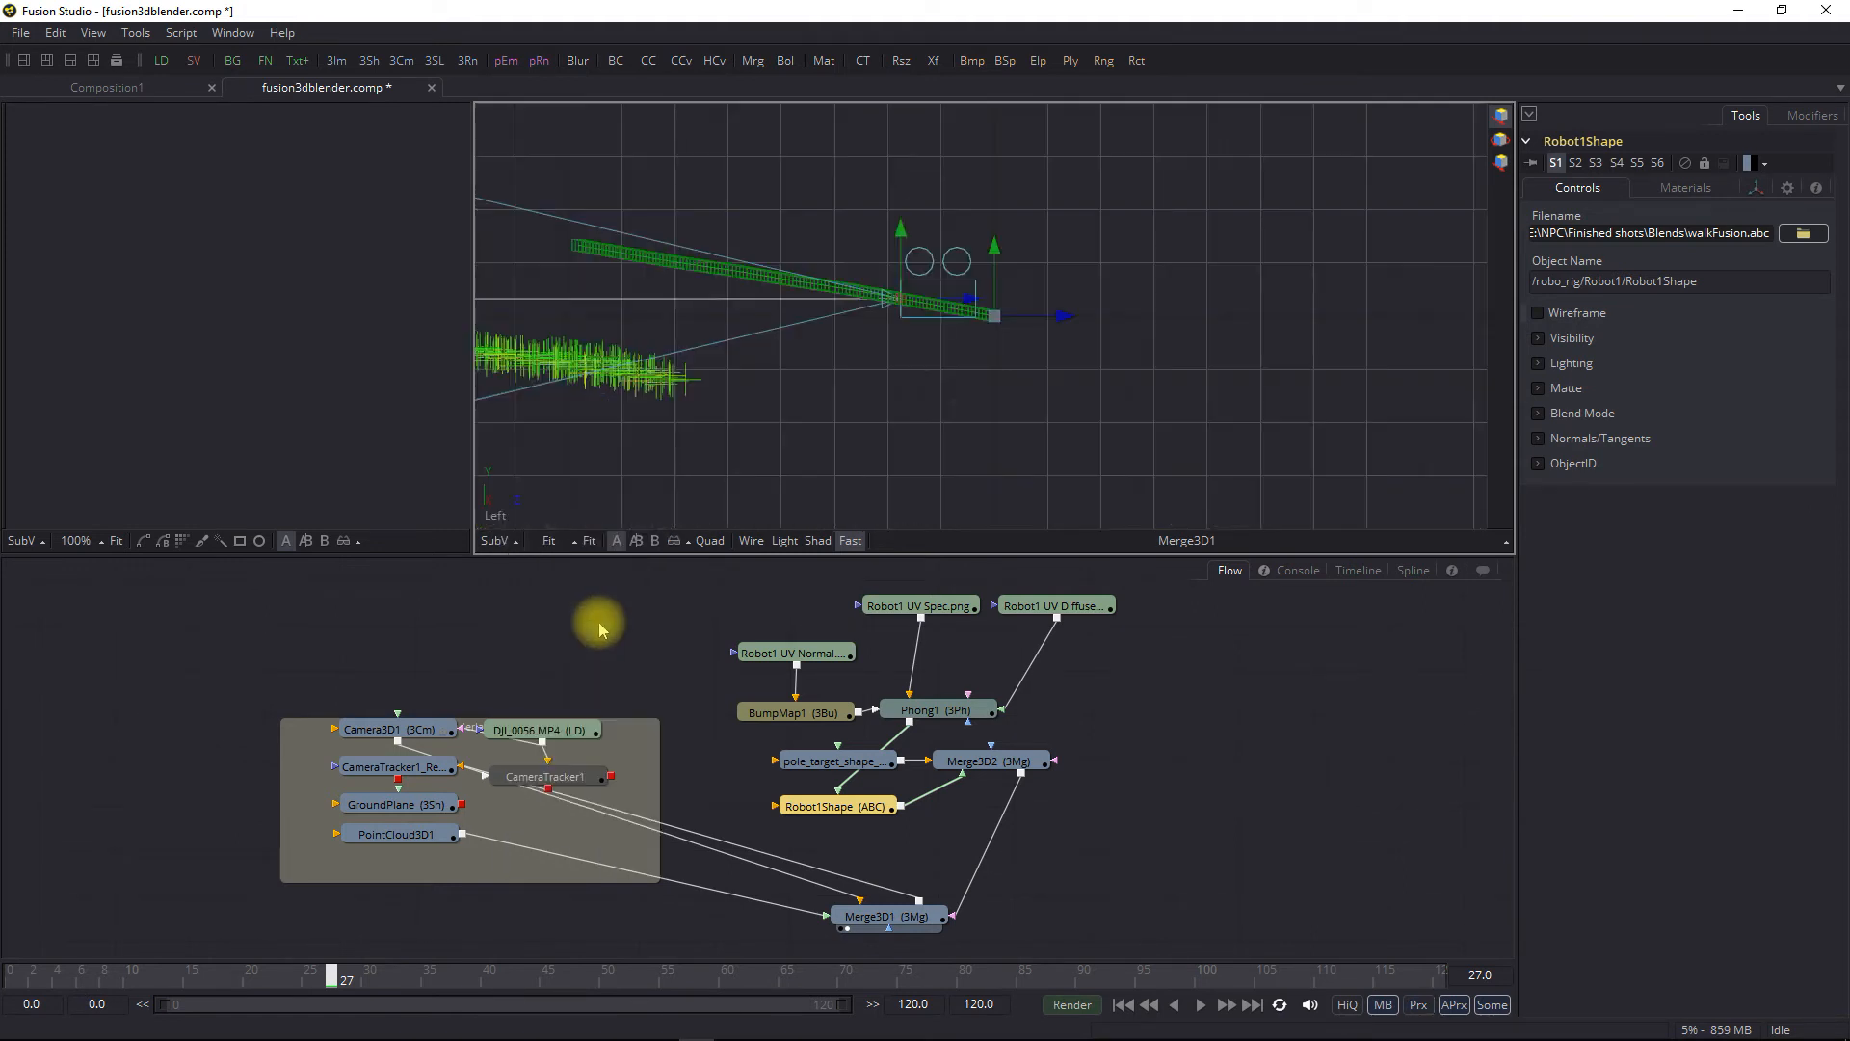
scroll(781, 400, "down", 3)
left_click_drag(758, 366, 911, 464)
left_click_drag(758, 209, 782, 274)
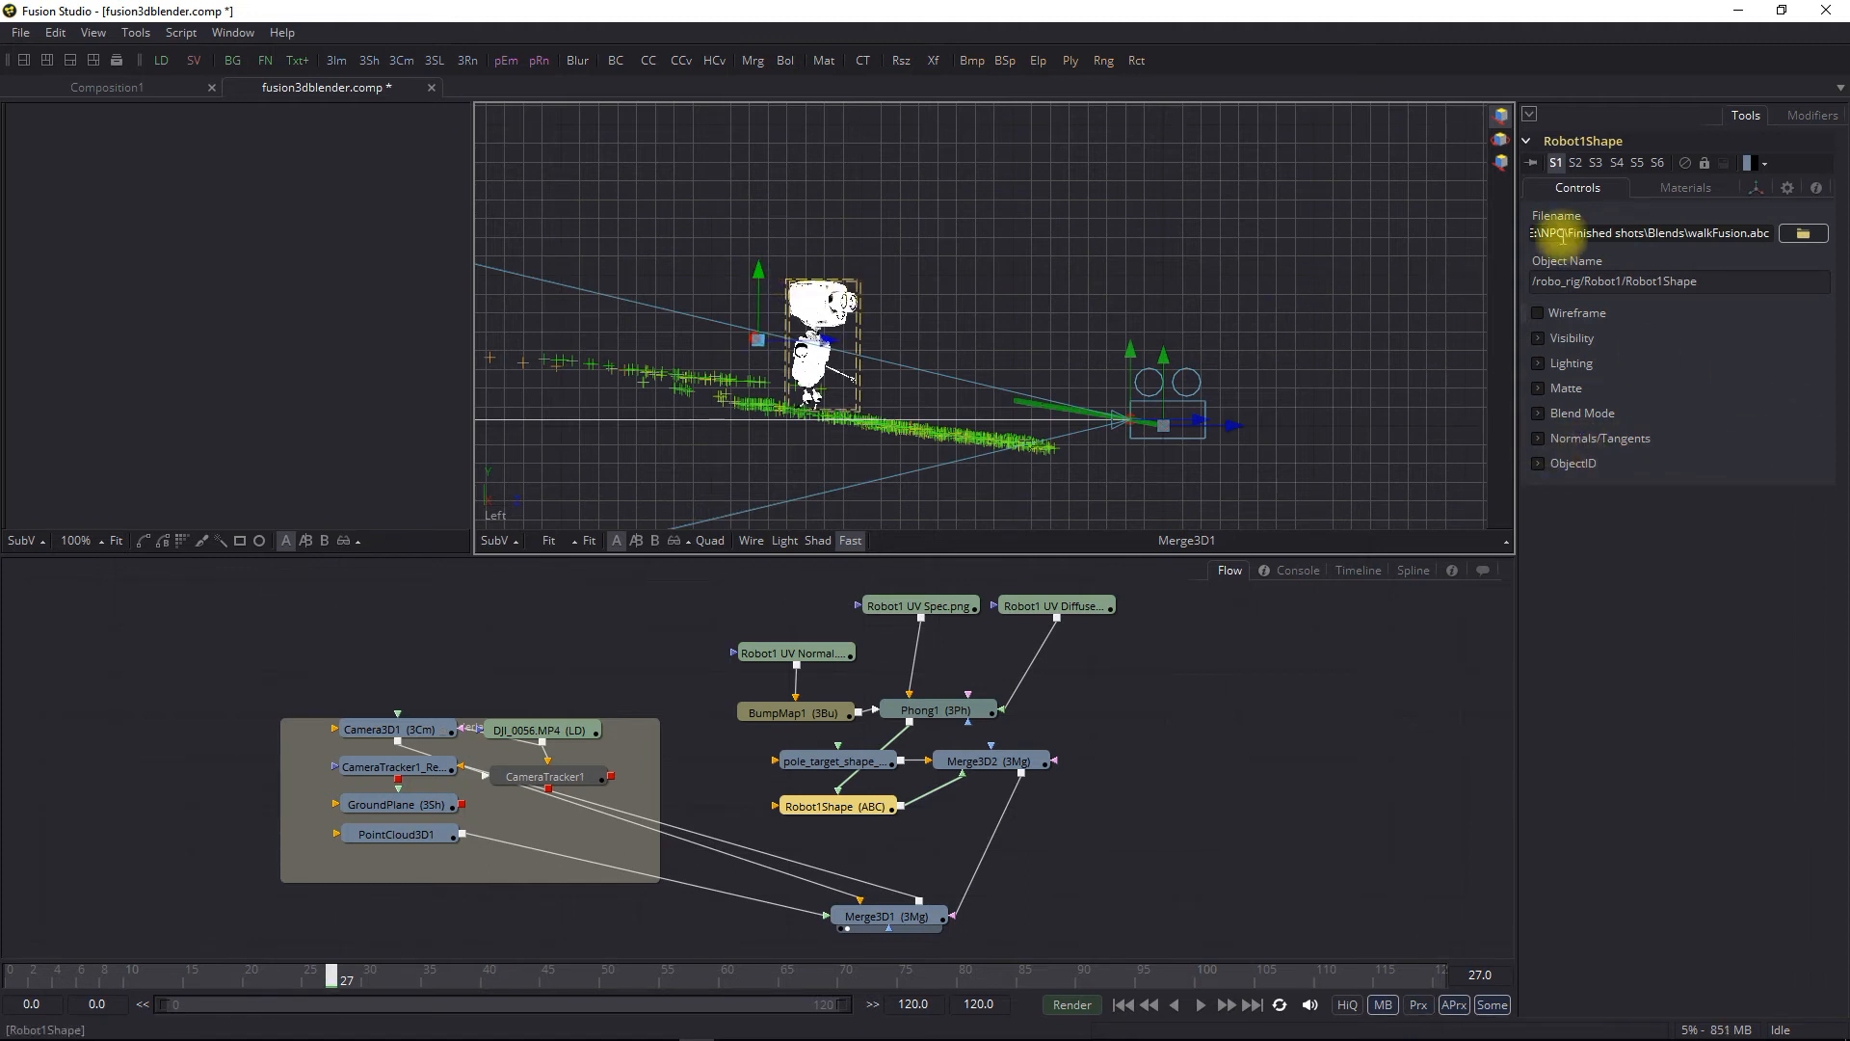
Reduce Robot1Shape's uniform transform scale to about 1.122
left_click_drag(830, 802, 827, 801)
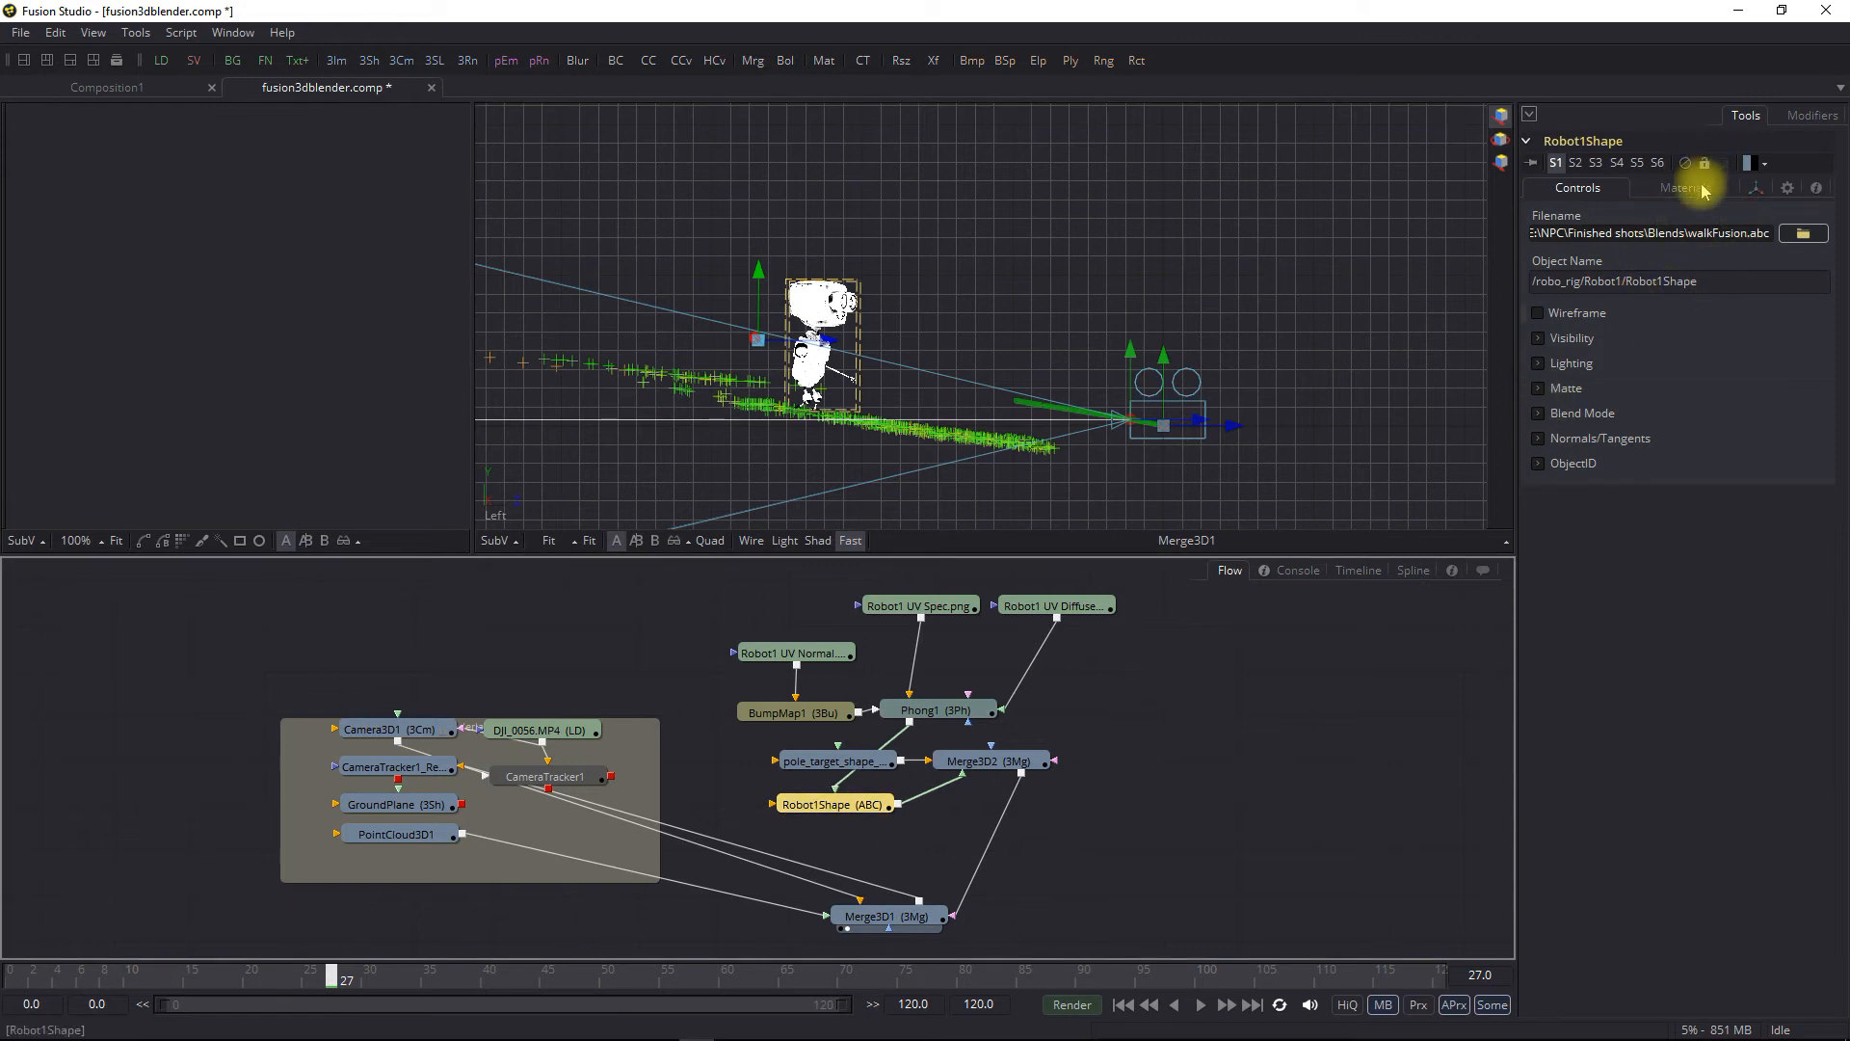
left_click(1589, 195)
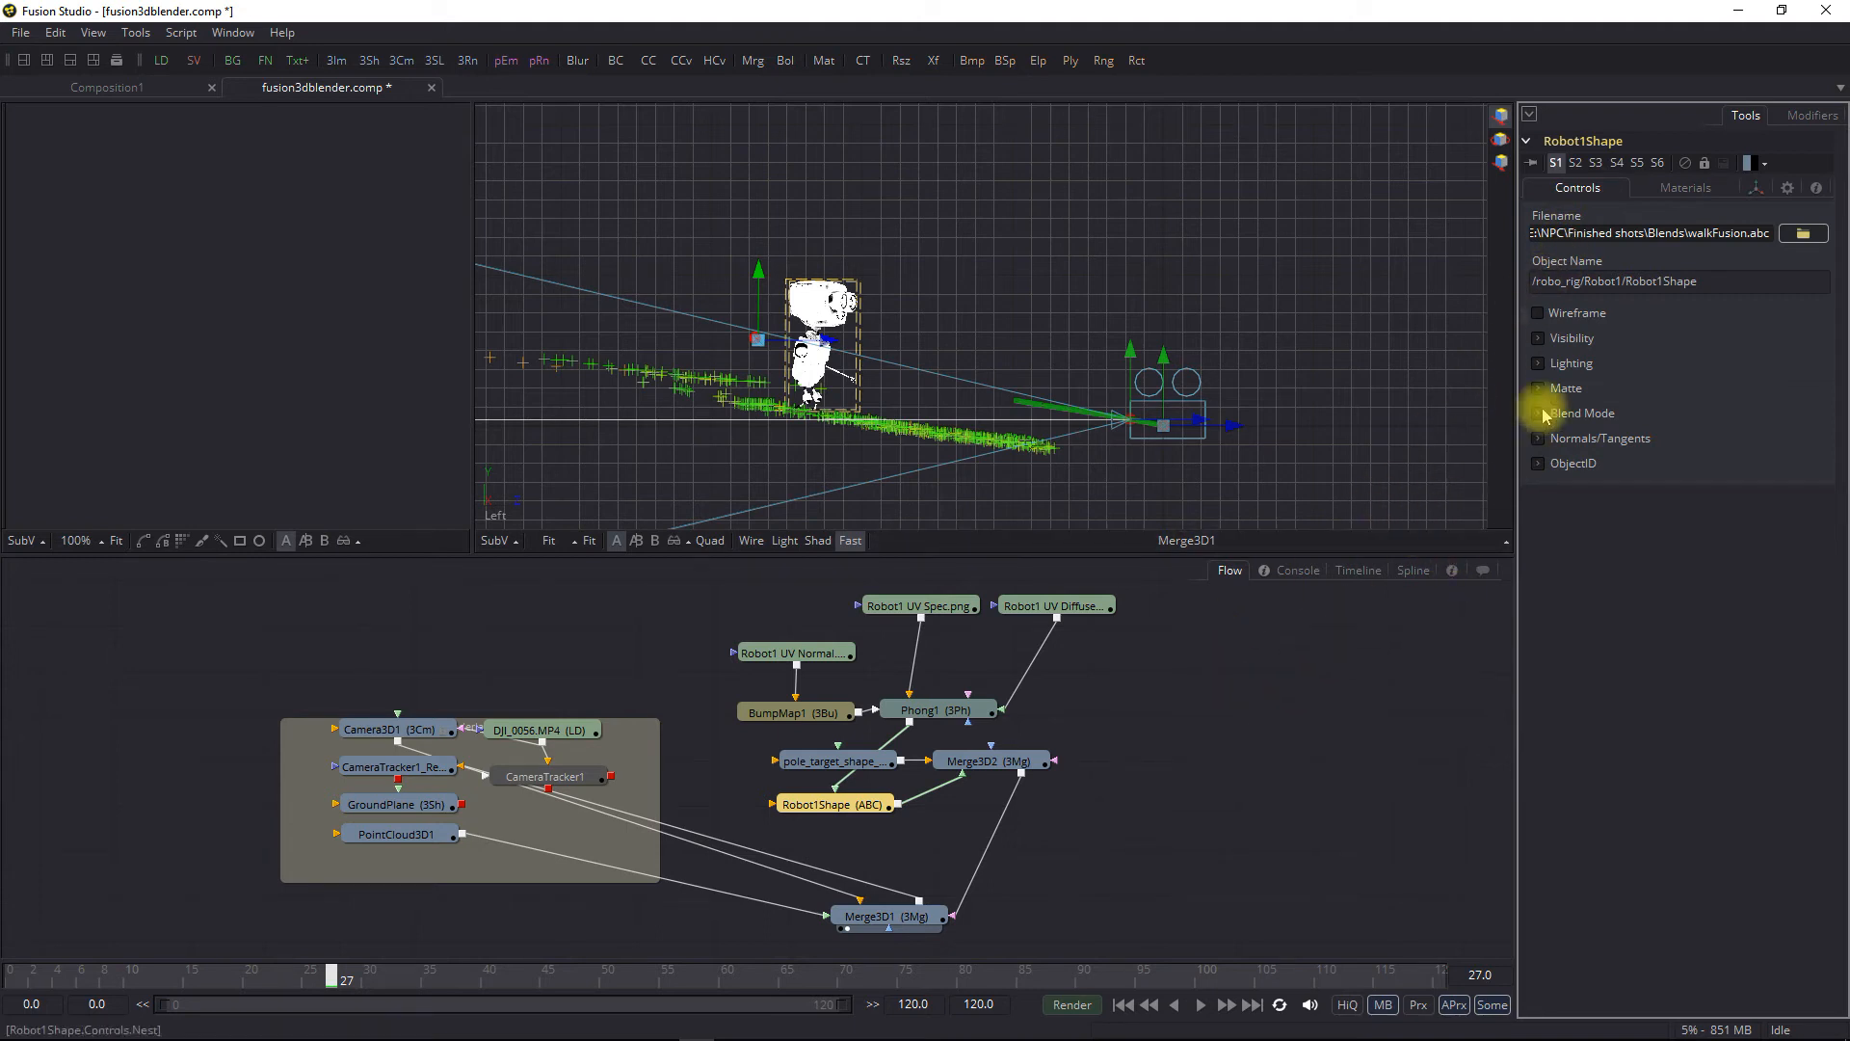
left_click(1699, 193)
left_click(1586, 188)
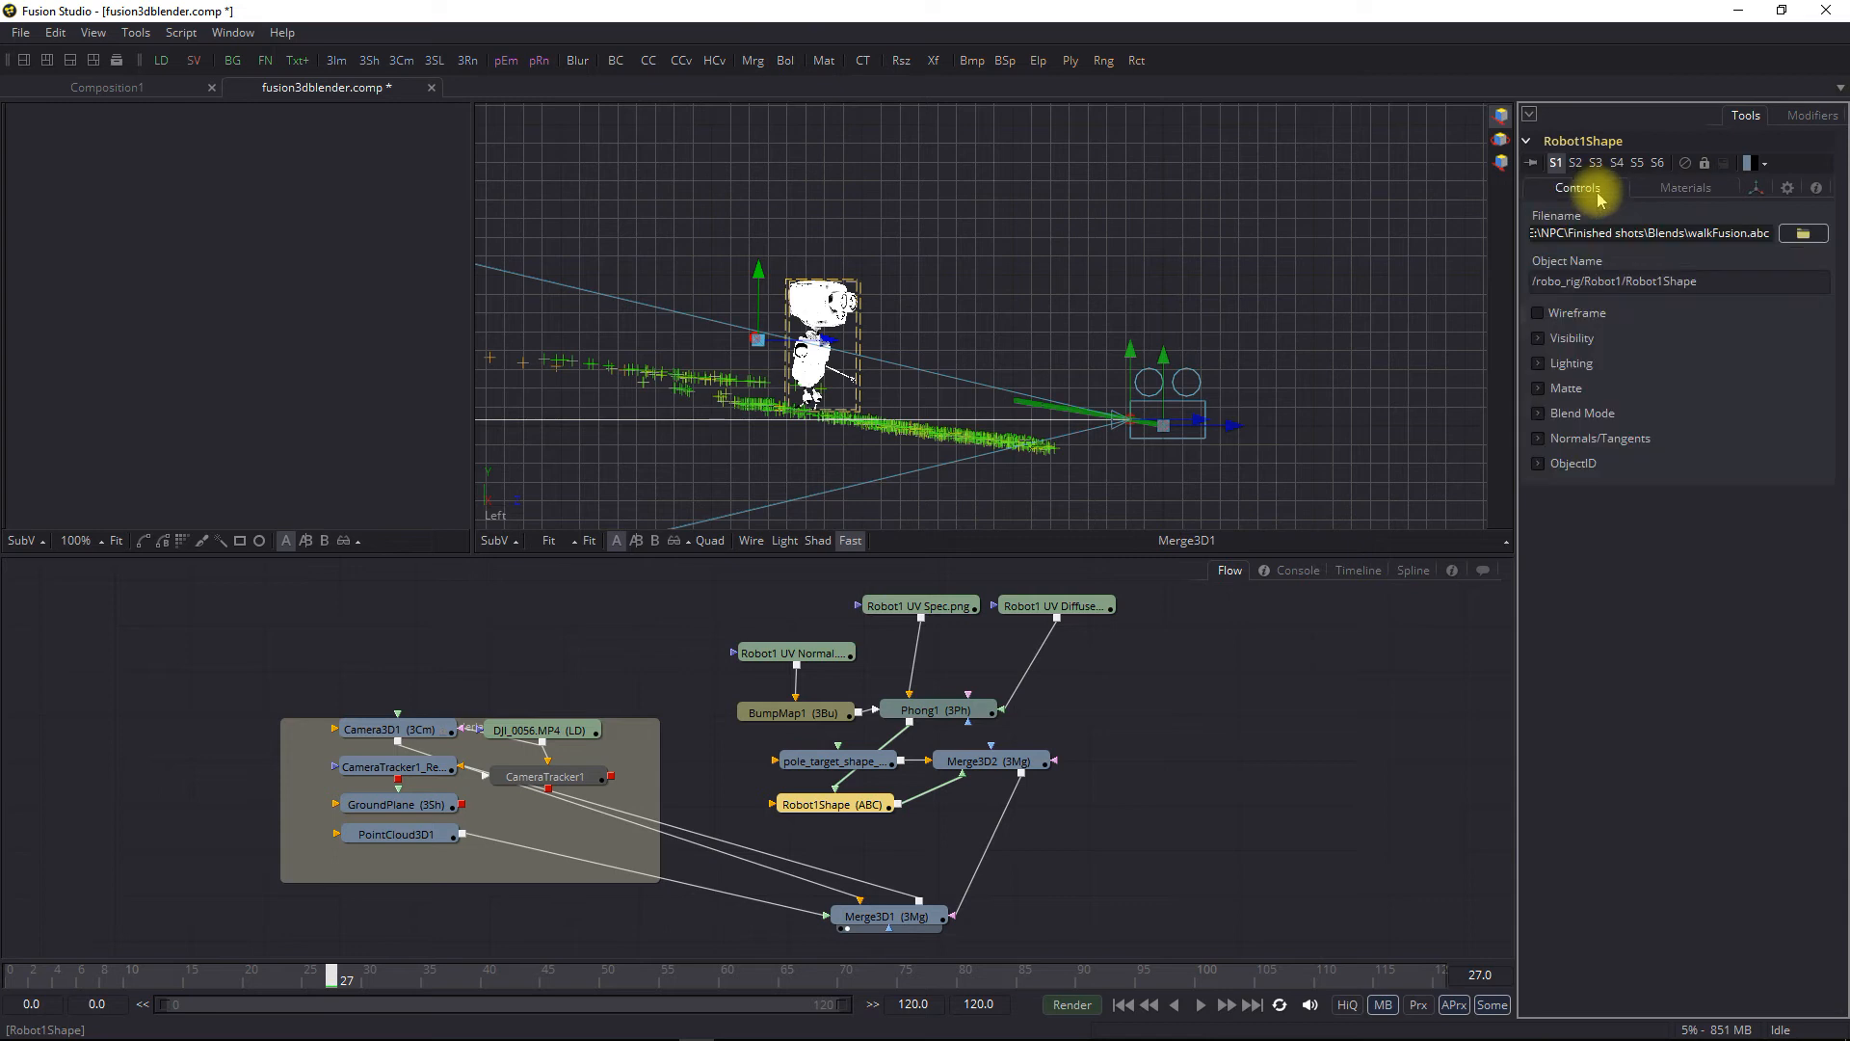
left_click(1756, 188)
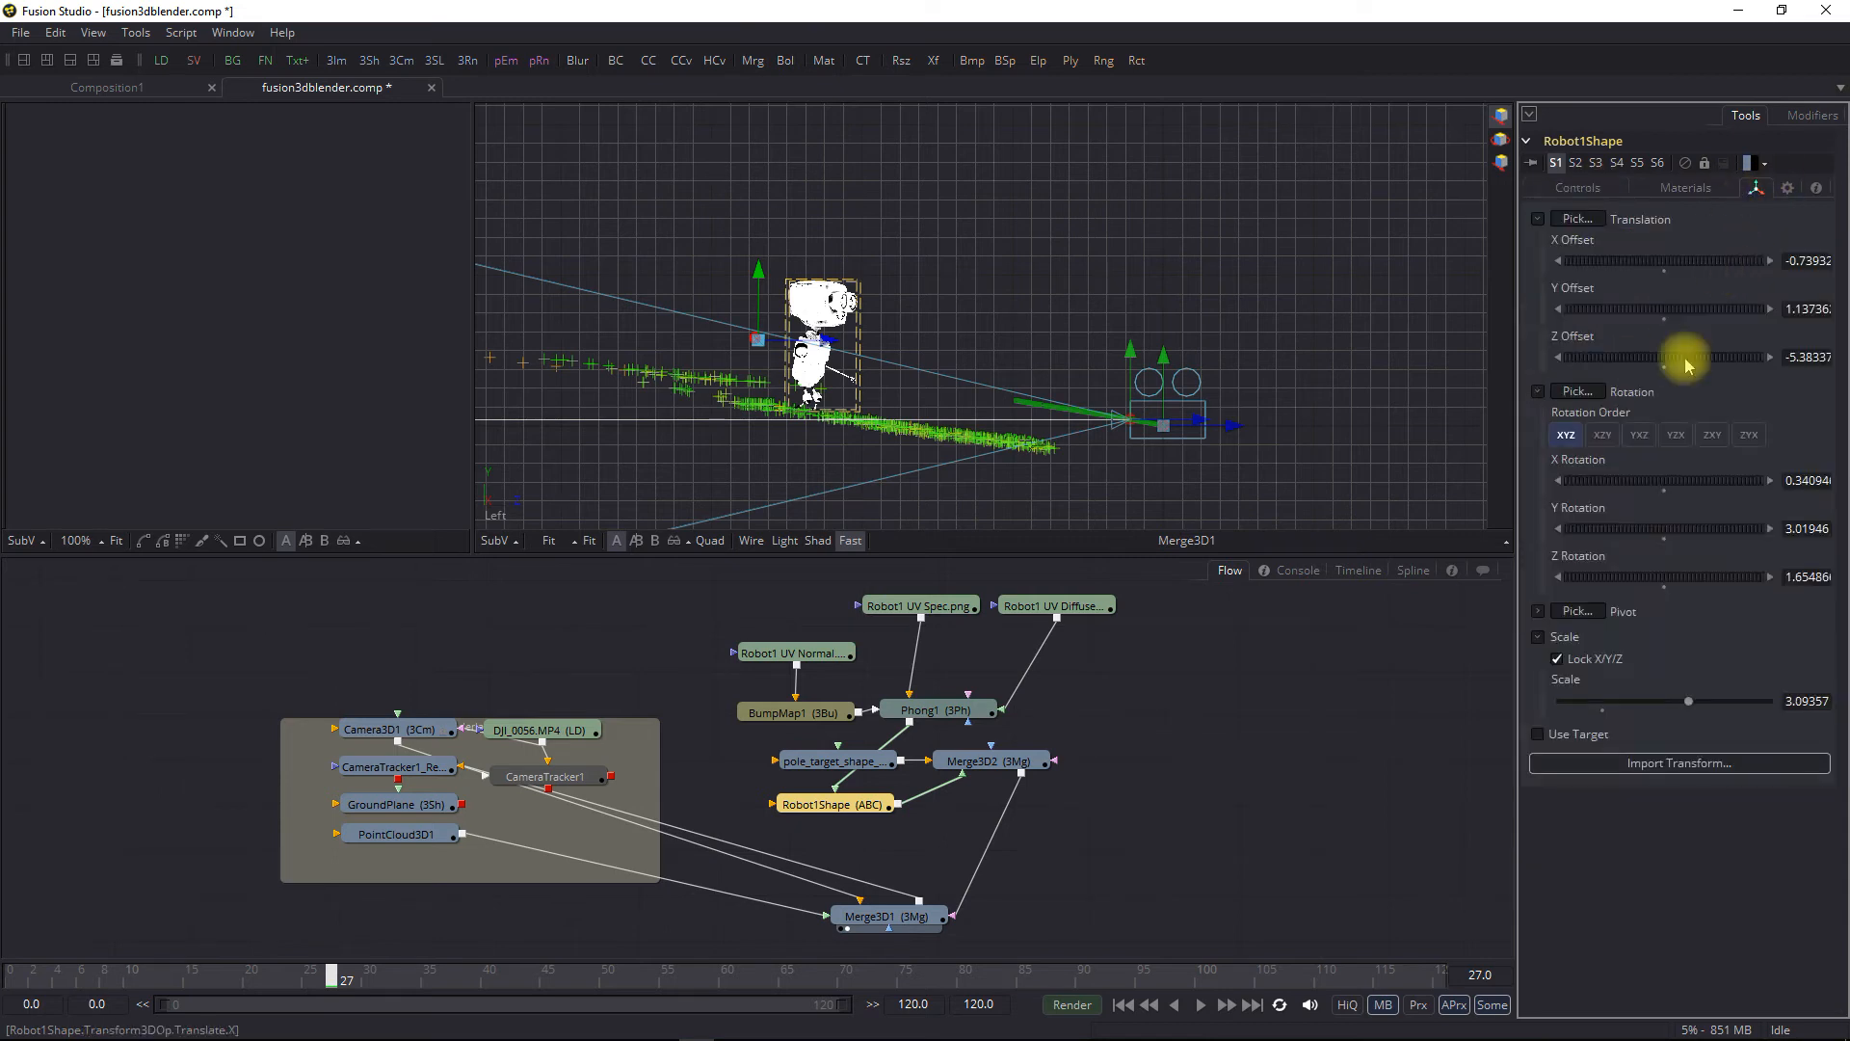
left_click_drag(1671, 708, 1611, 711)
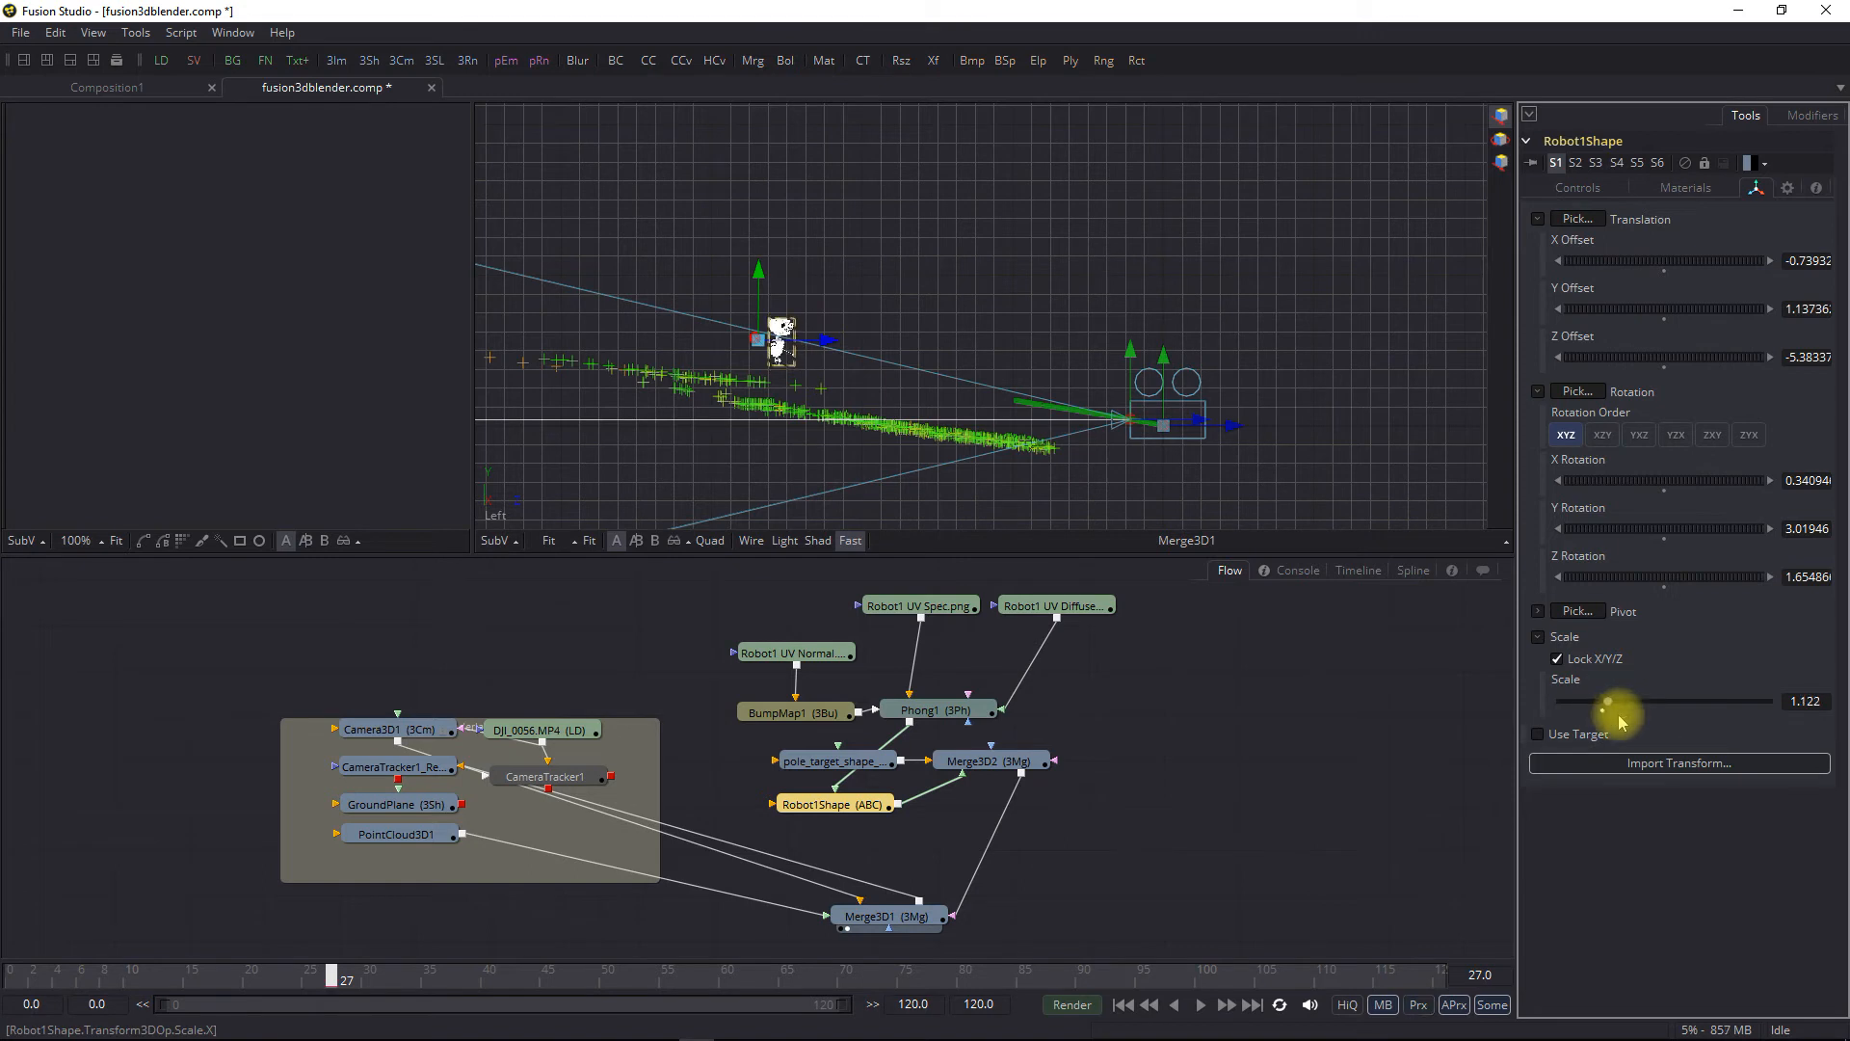
Lower the robot onto the point cloud to a Y Offset of about 0.56 and save the composition
left_click_drag(761, 274, 754, 325)
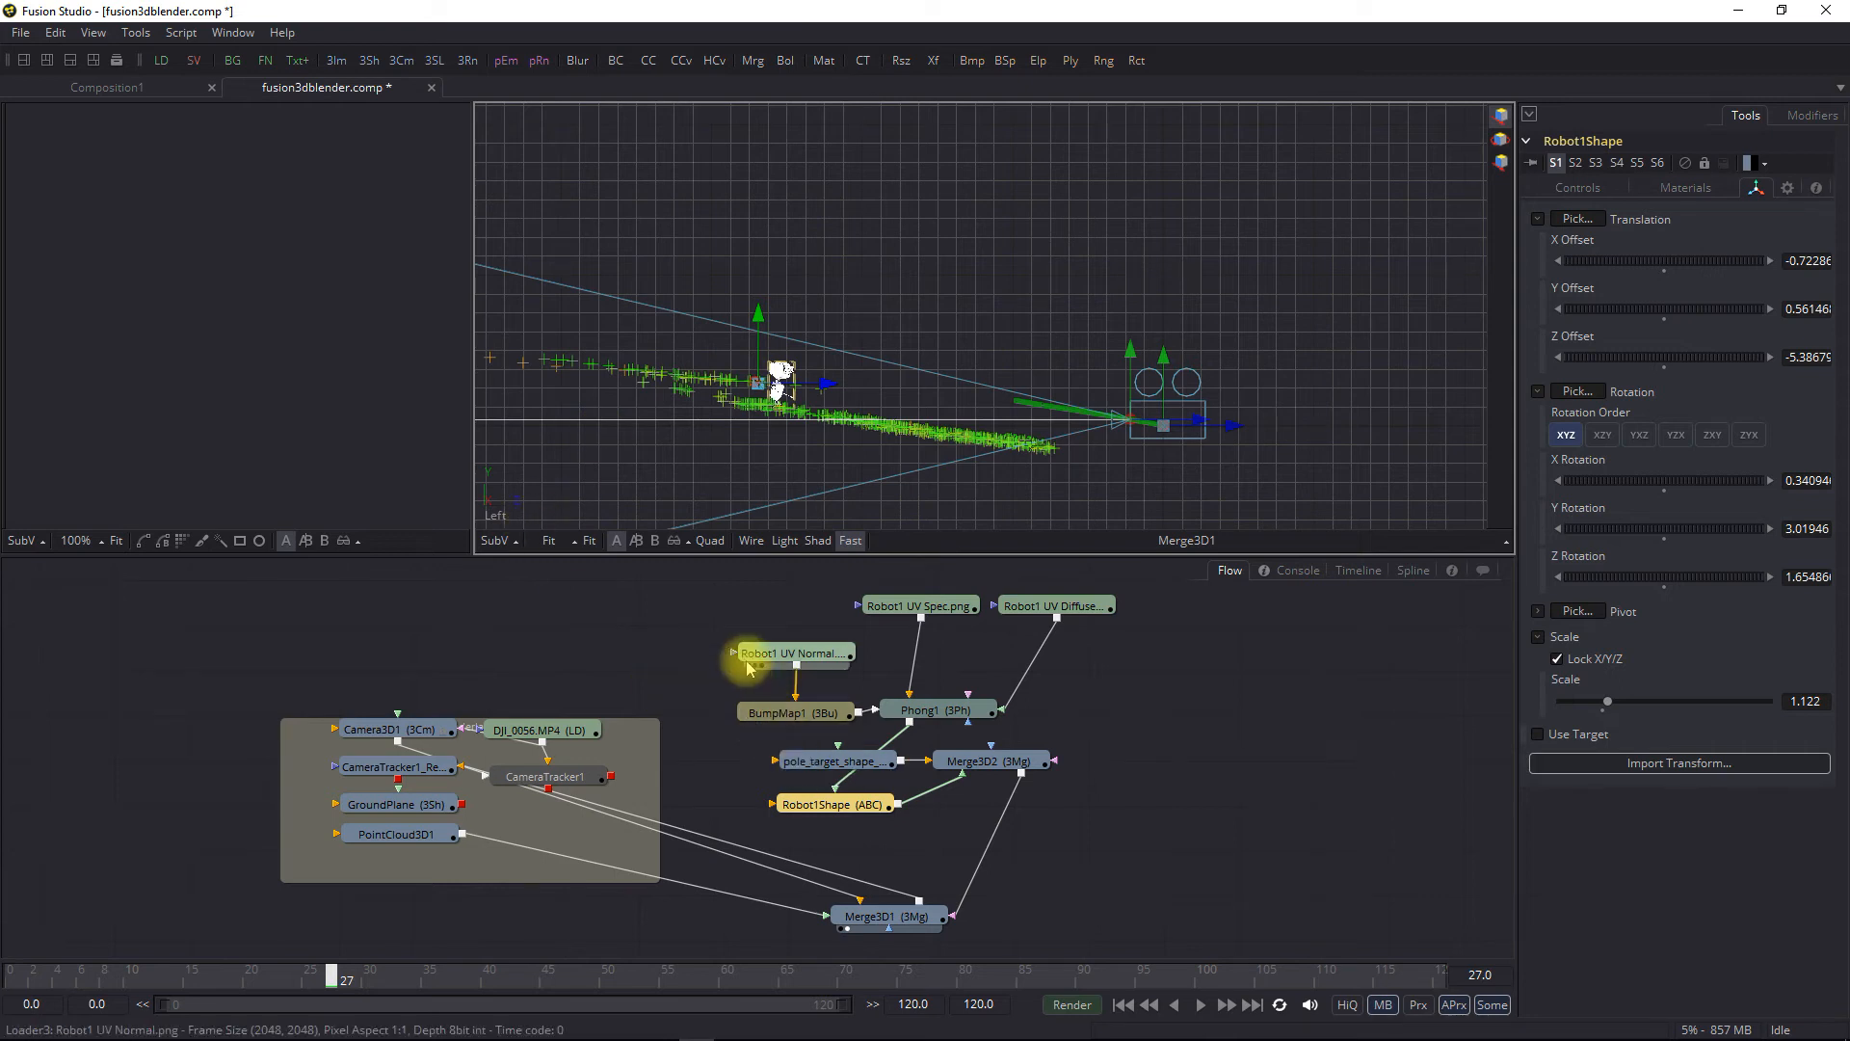
left_click(20, 32)
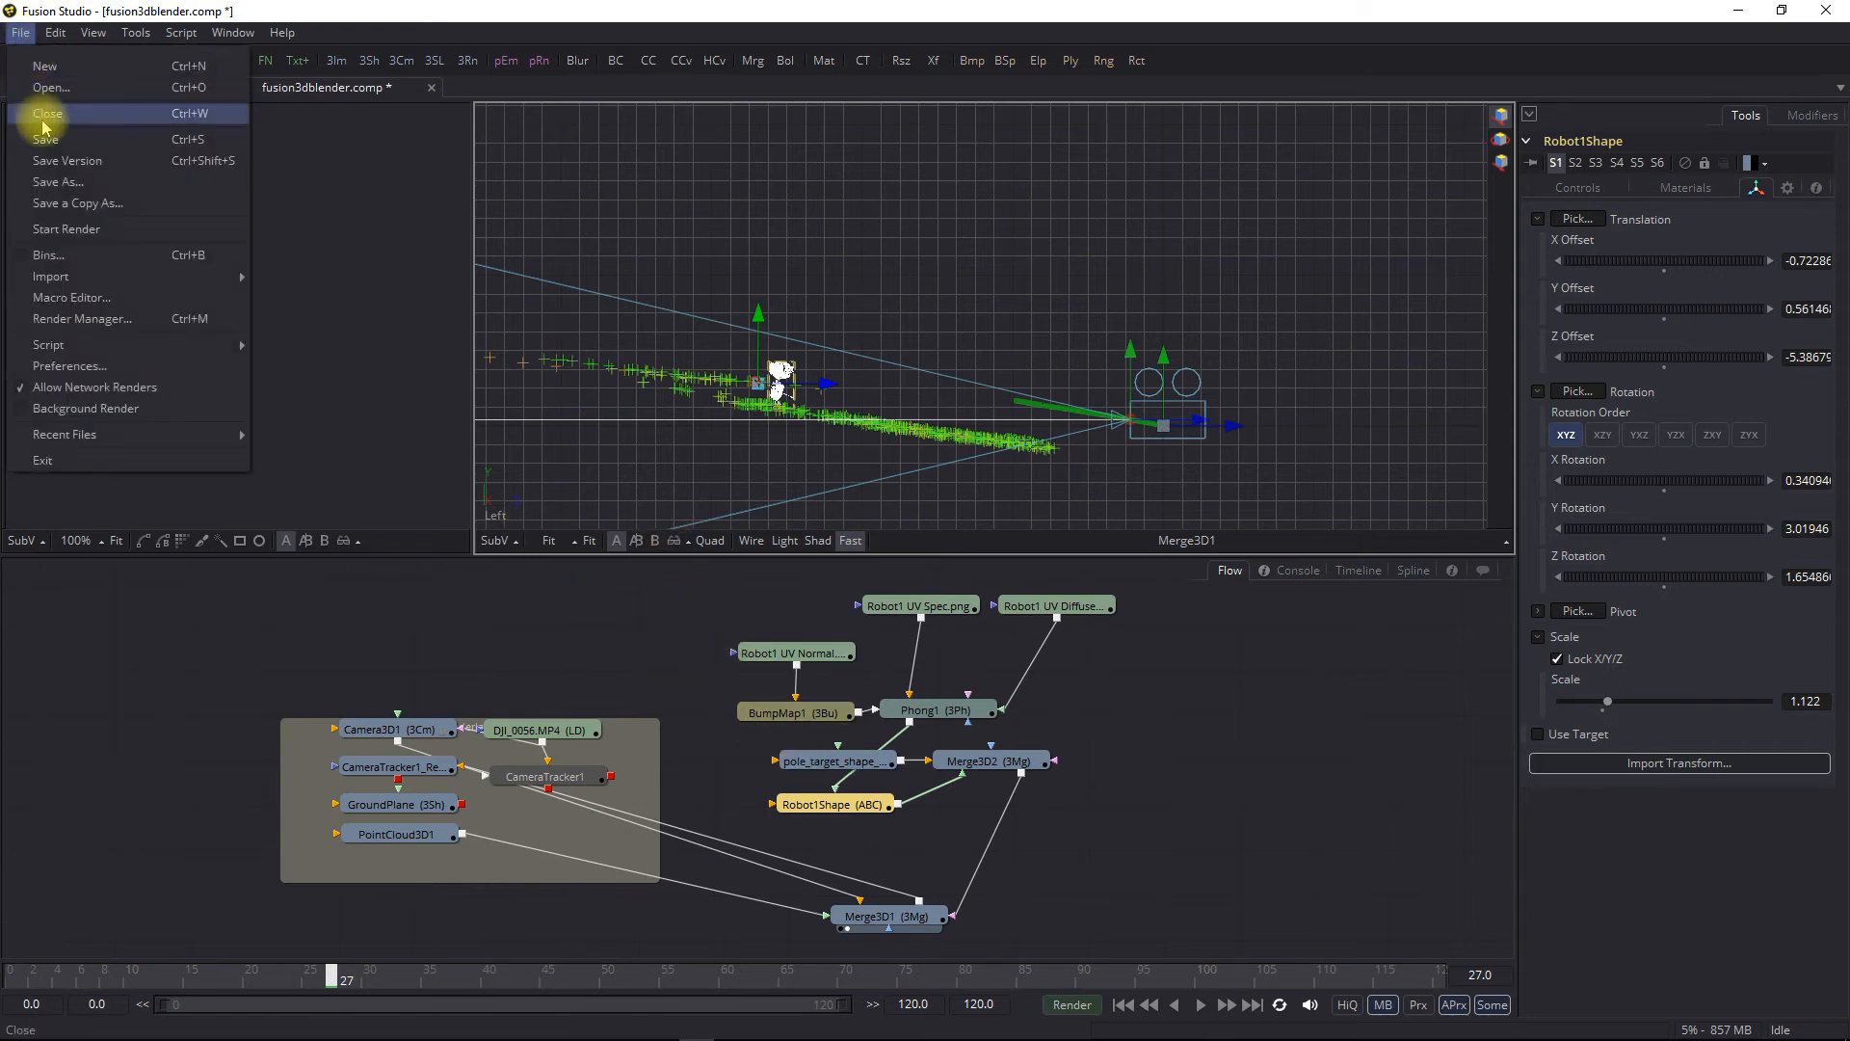
left_click(48, 139)
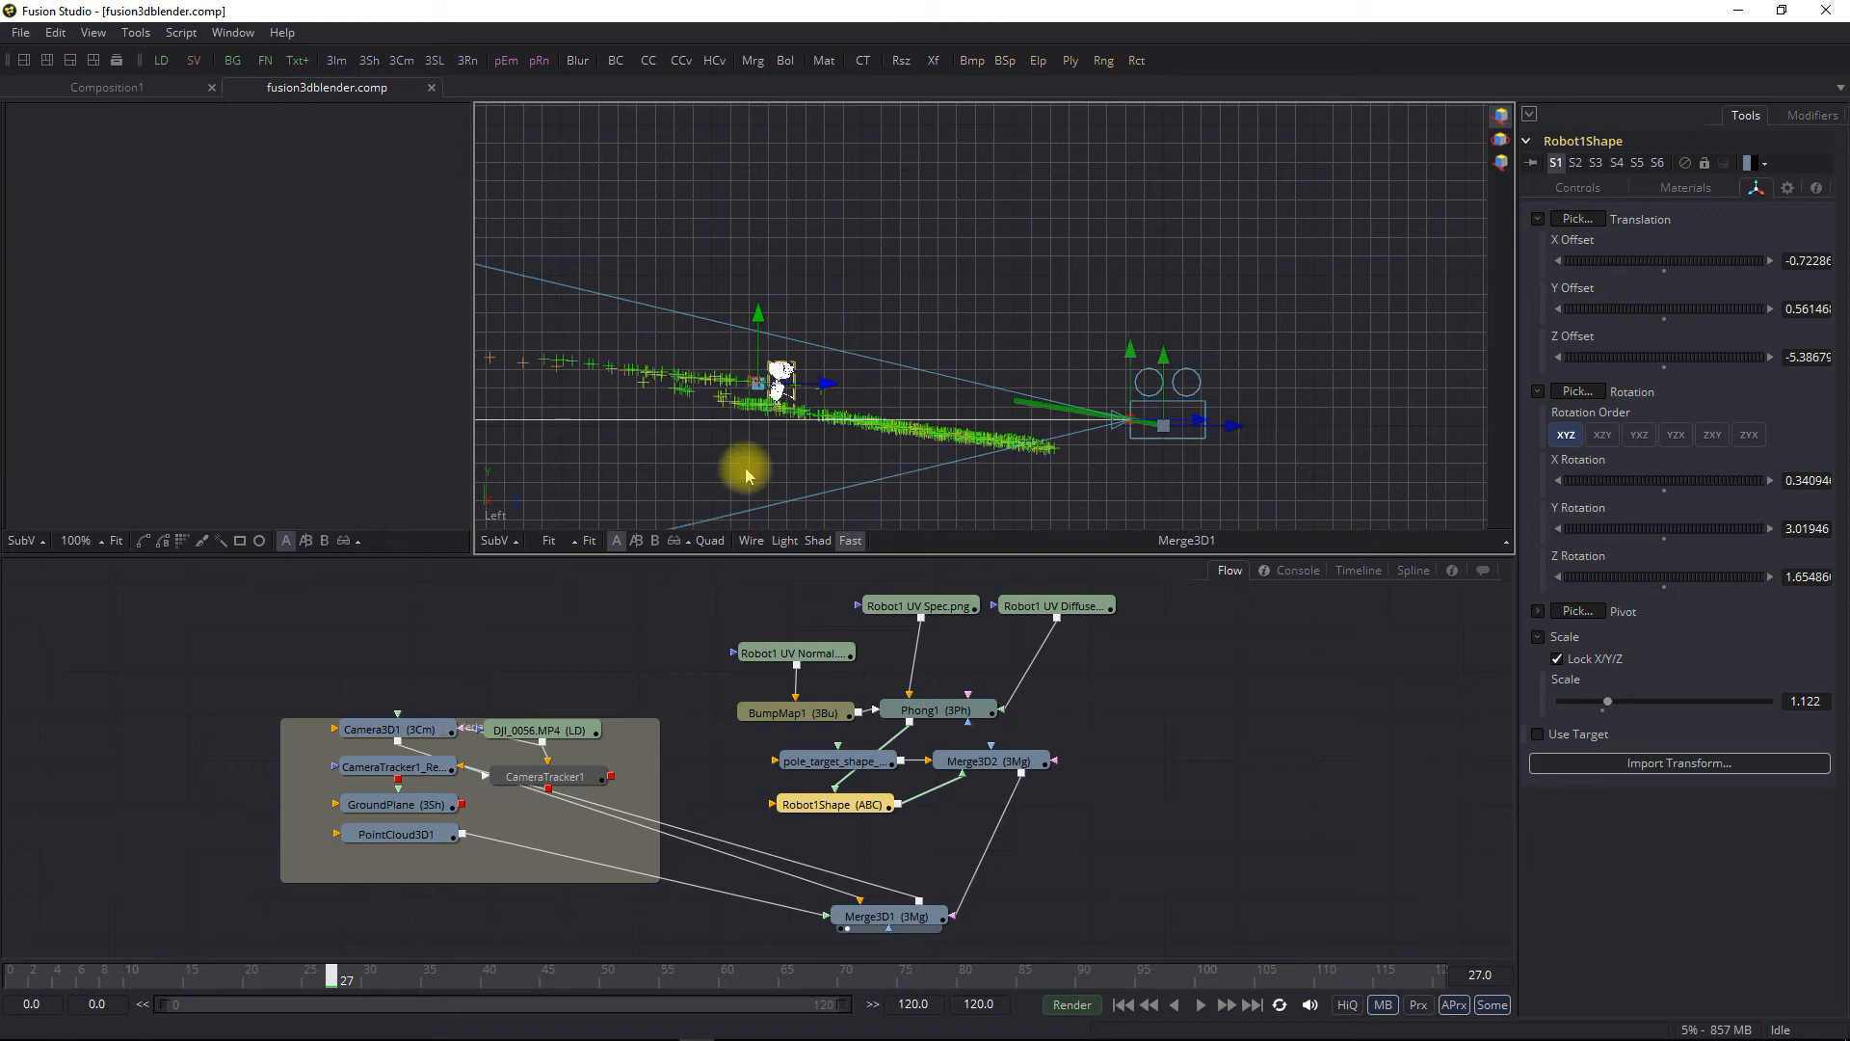
View the scene through Camera3D1 and reduce the robot's scale to about 0.702
right_click(498, 501)
left_click(530, 506)
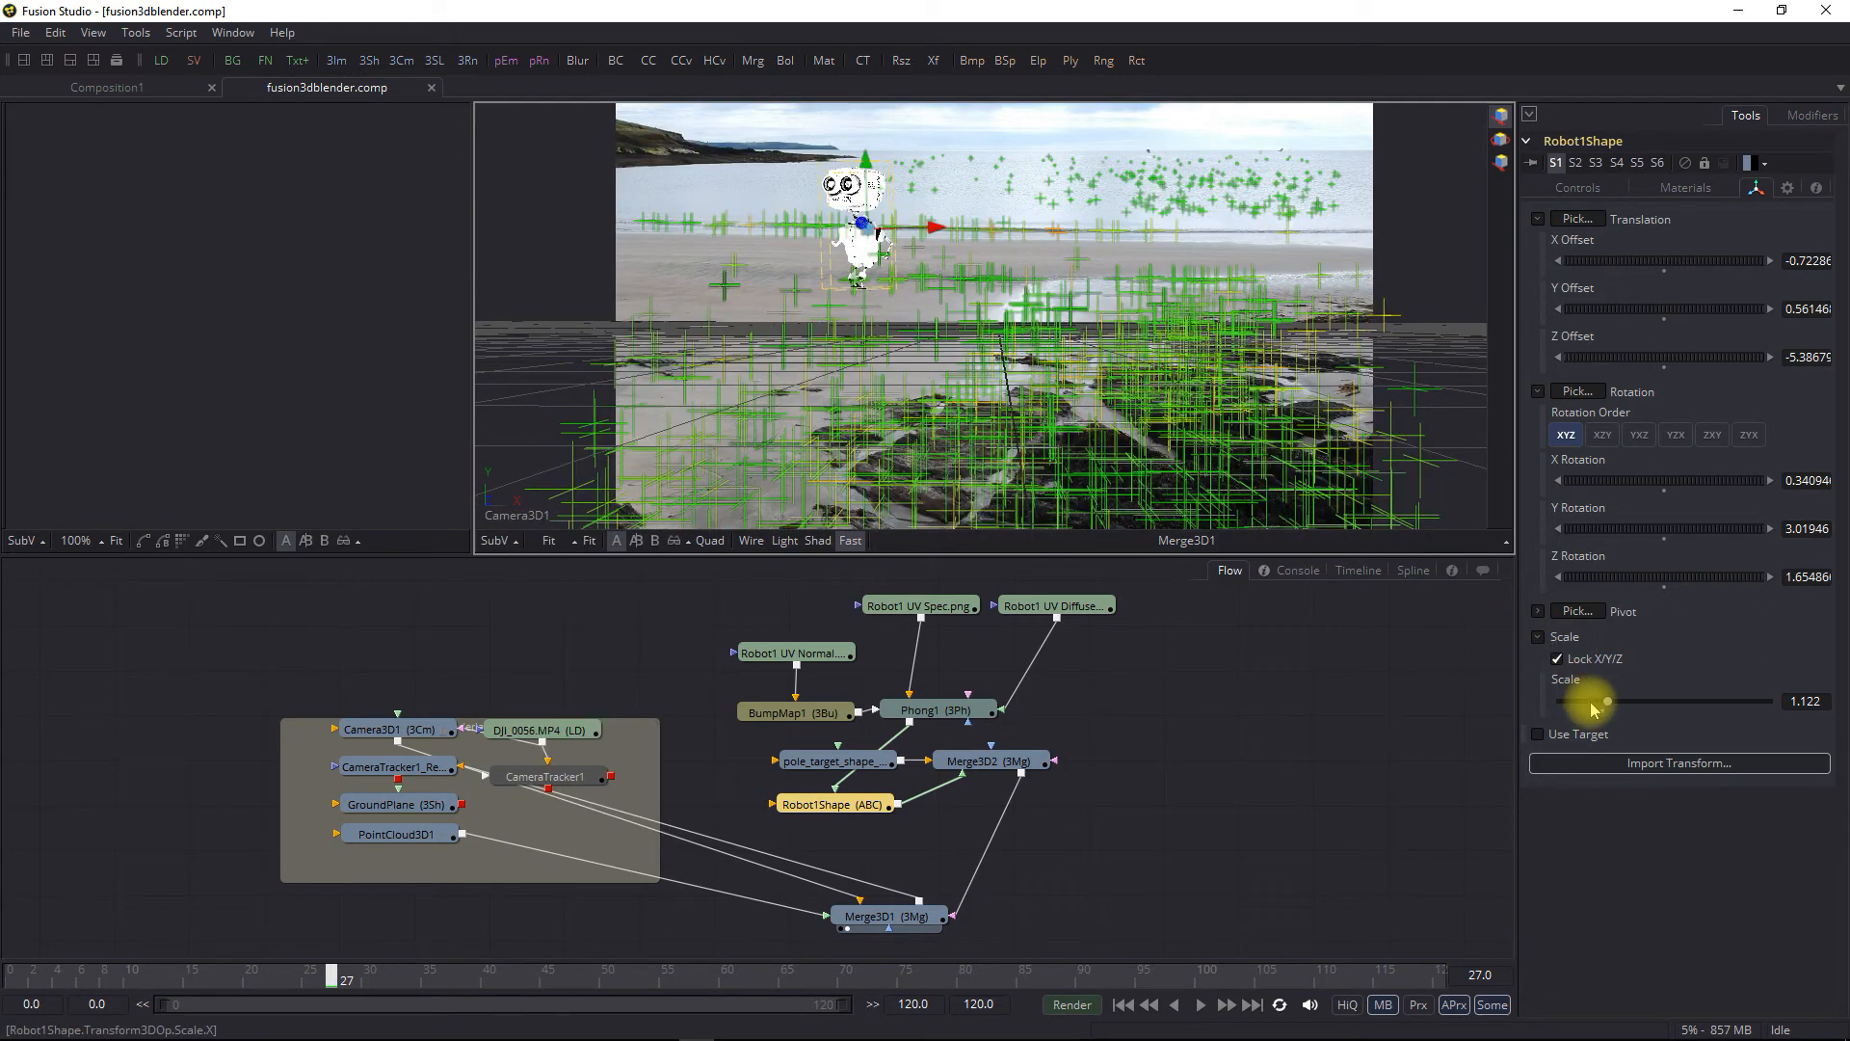
left_click_drag(1614, 706, 1596, 703)
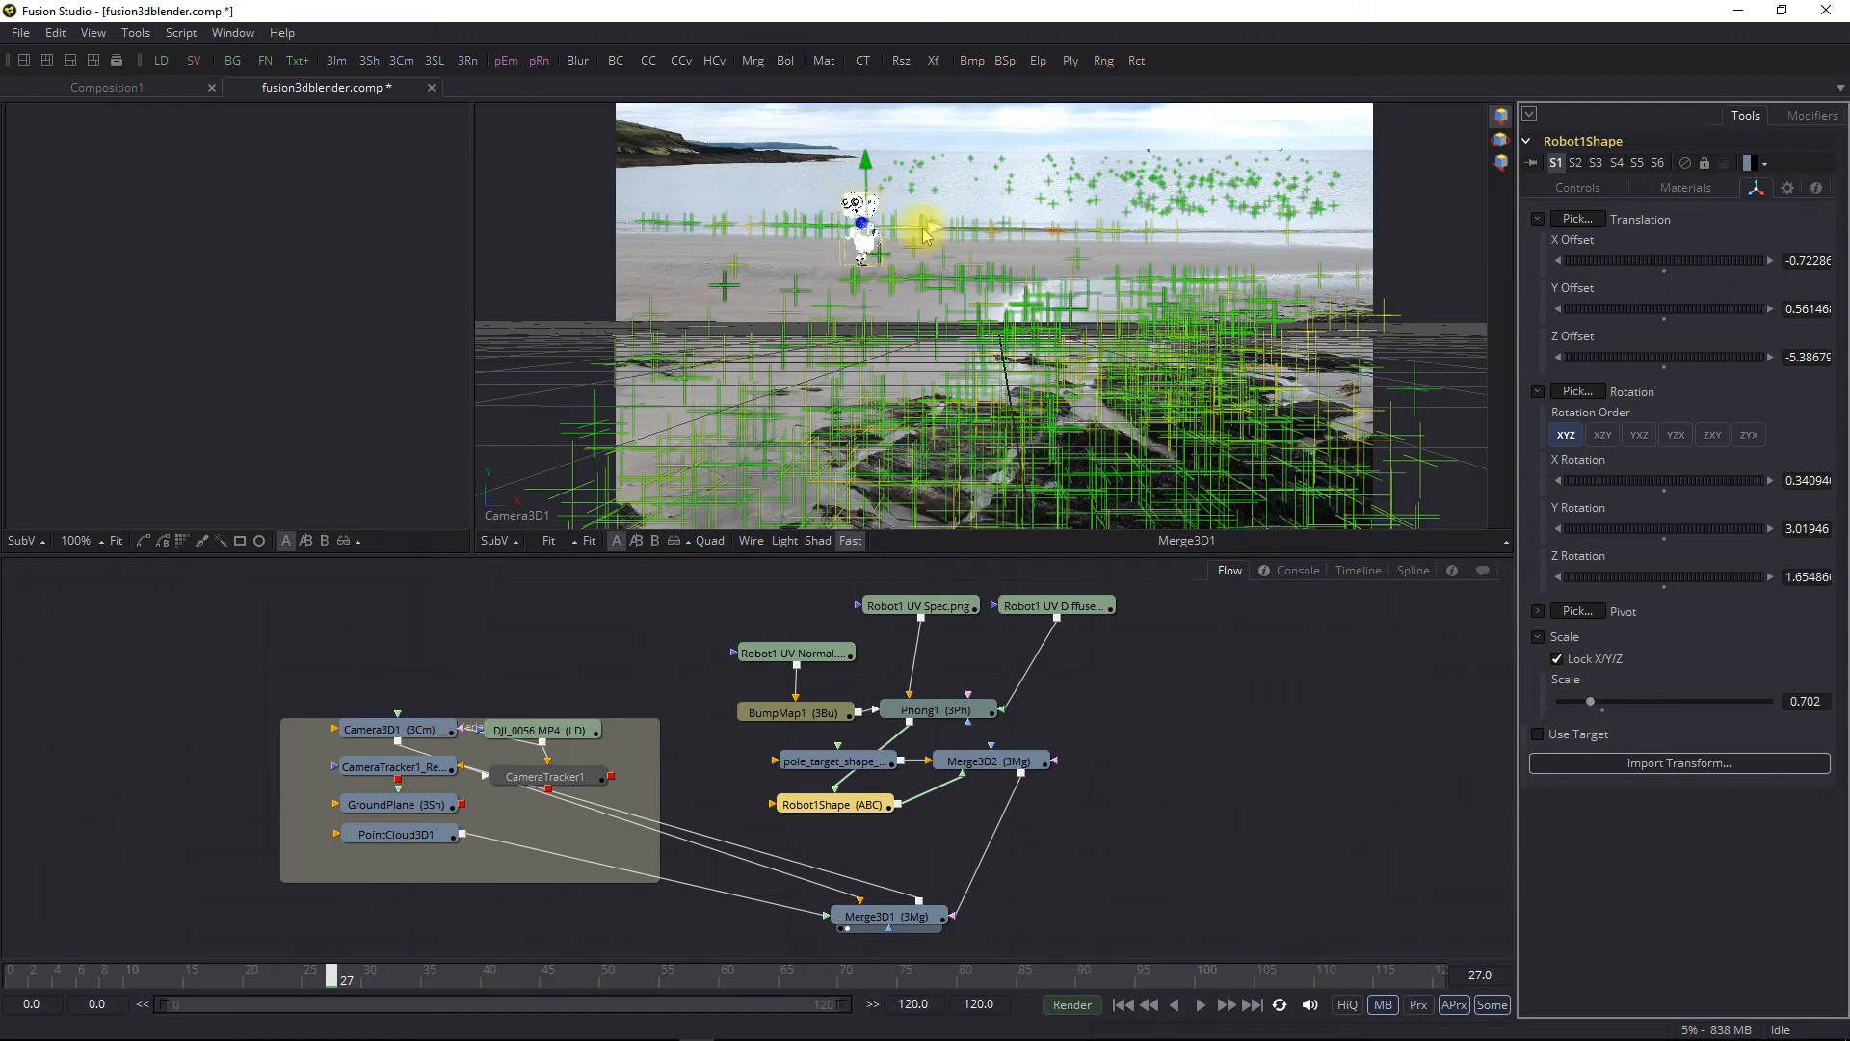
Move the robot sideways across the beach to an X Offset of about -0.31
left_click_drag(938, 229, 1015, 231)
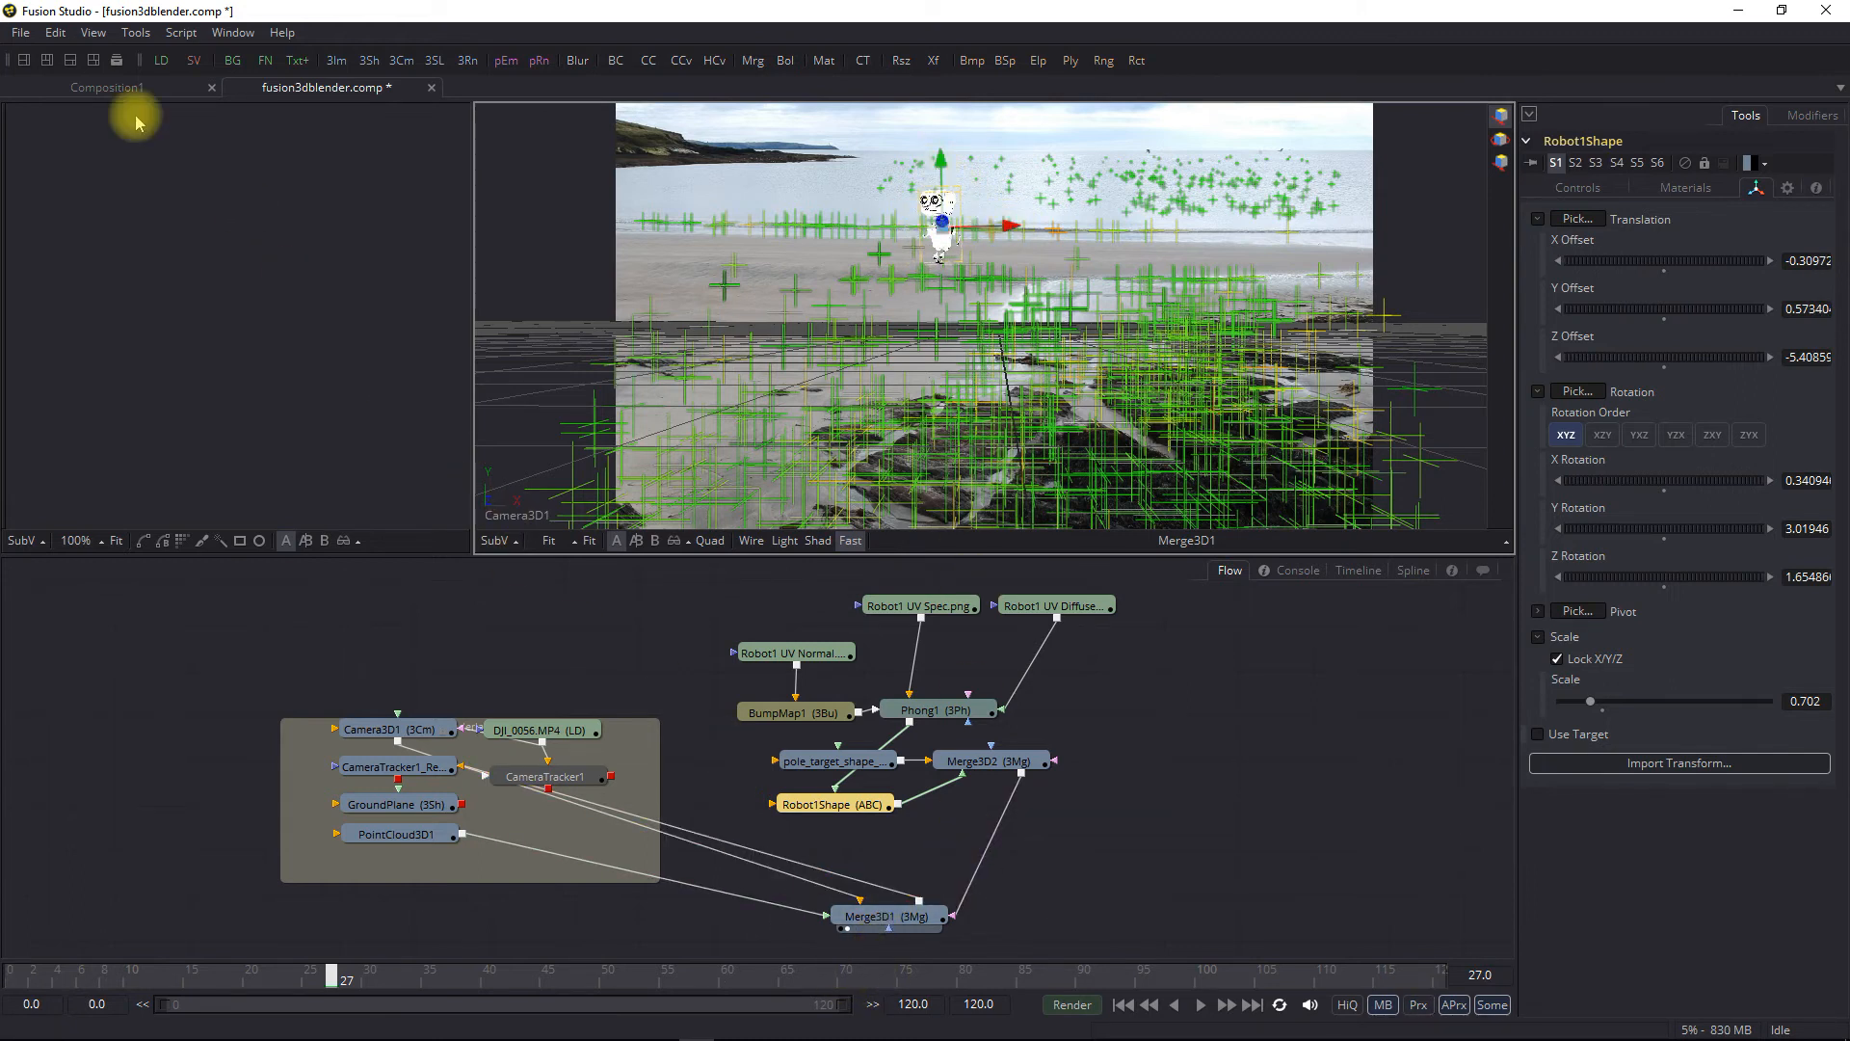
left_click(32, 39)
key("Escape")
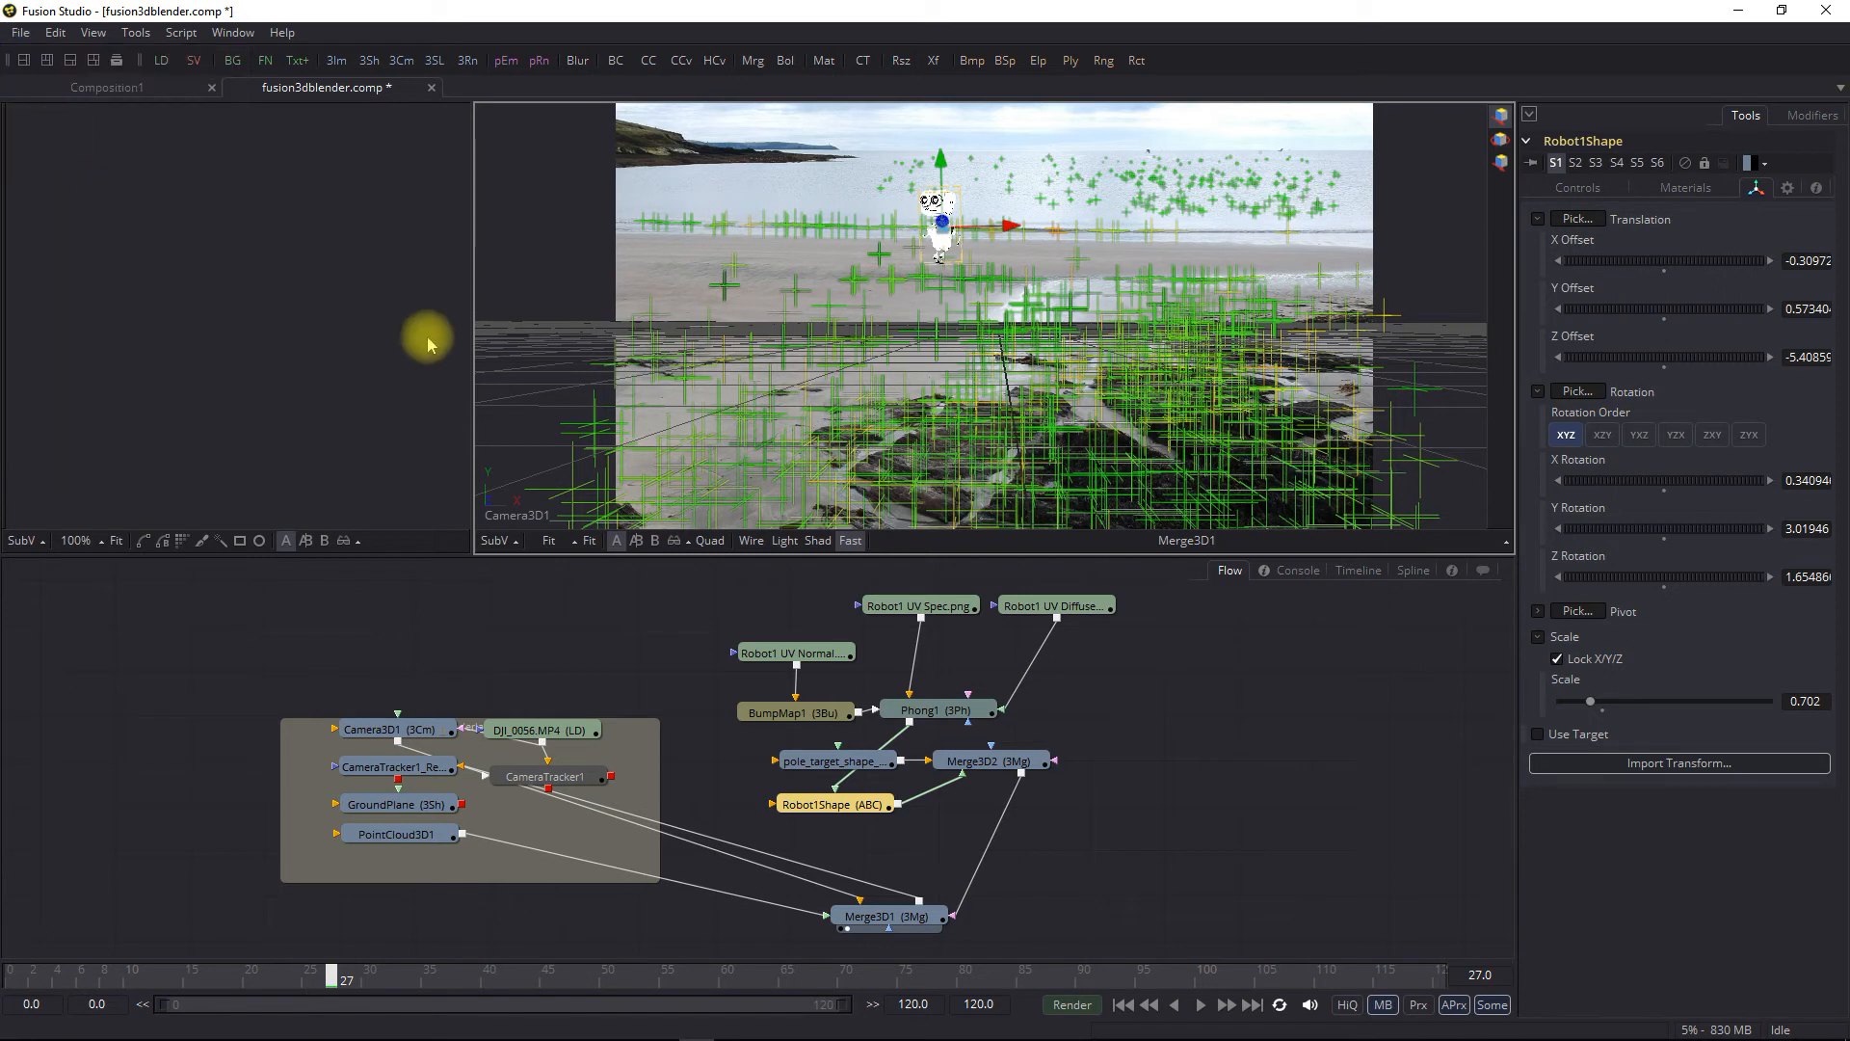
Turn on lighting in the 3D viewer and scrub to frame 120 to check the robot against the footage
left_click(824, 543)
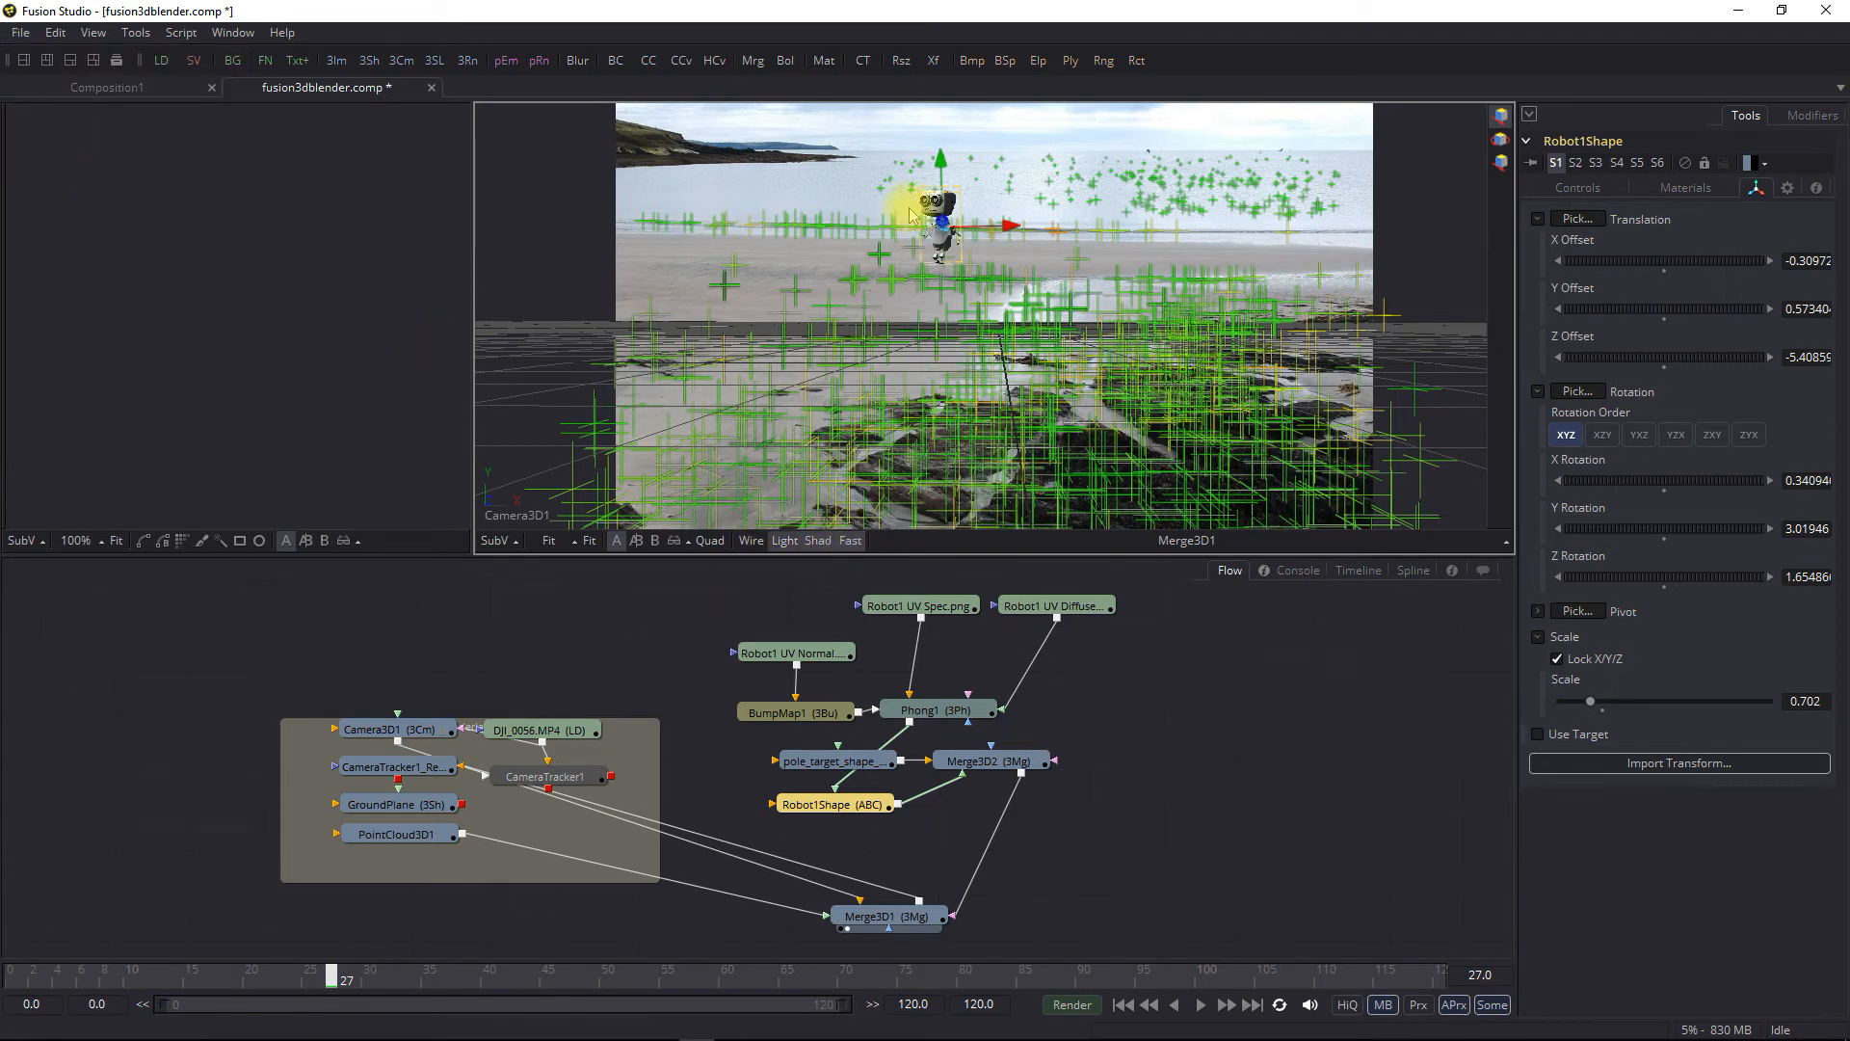
left_click_drag(21, 981, 1457, 1036)
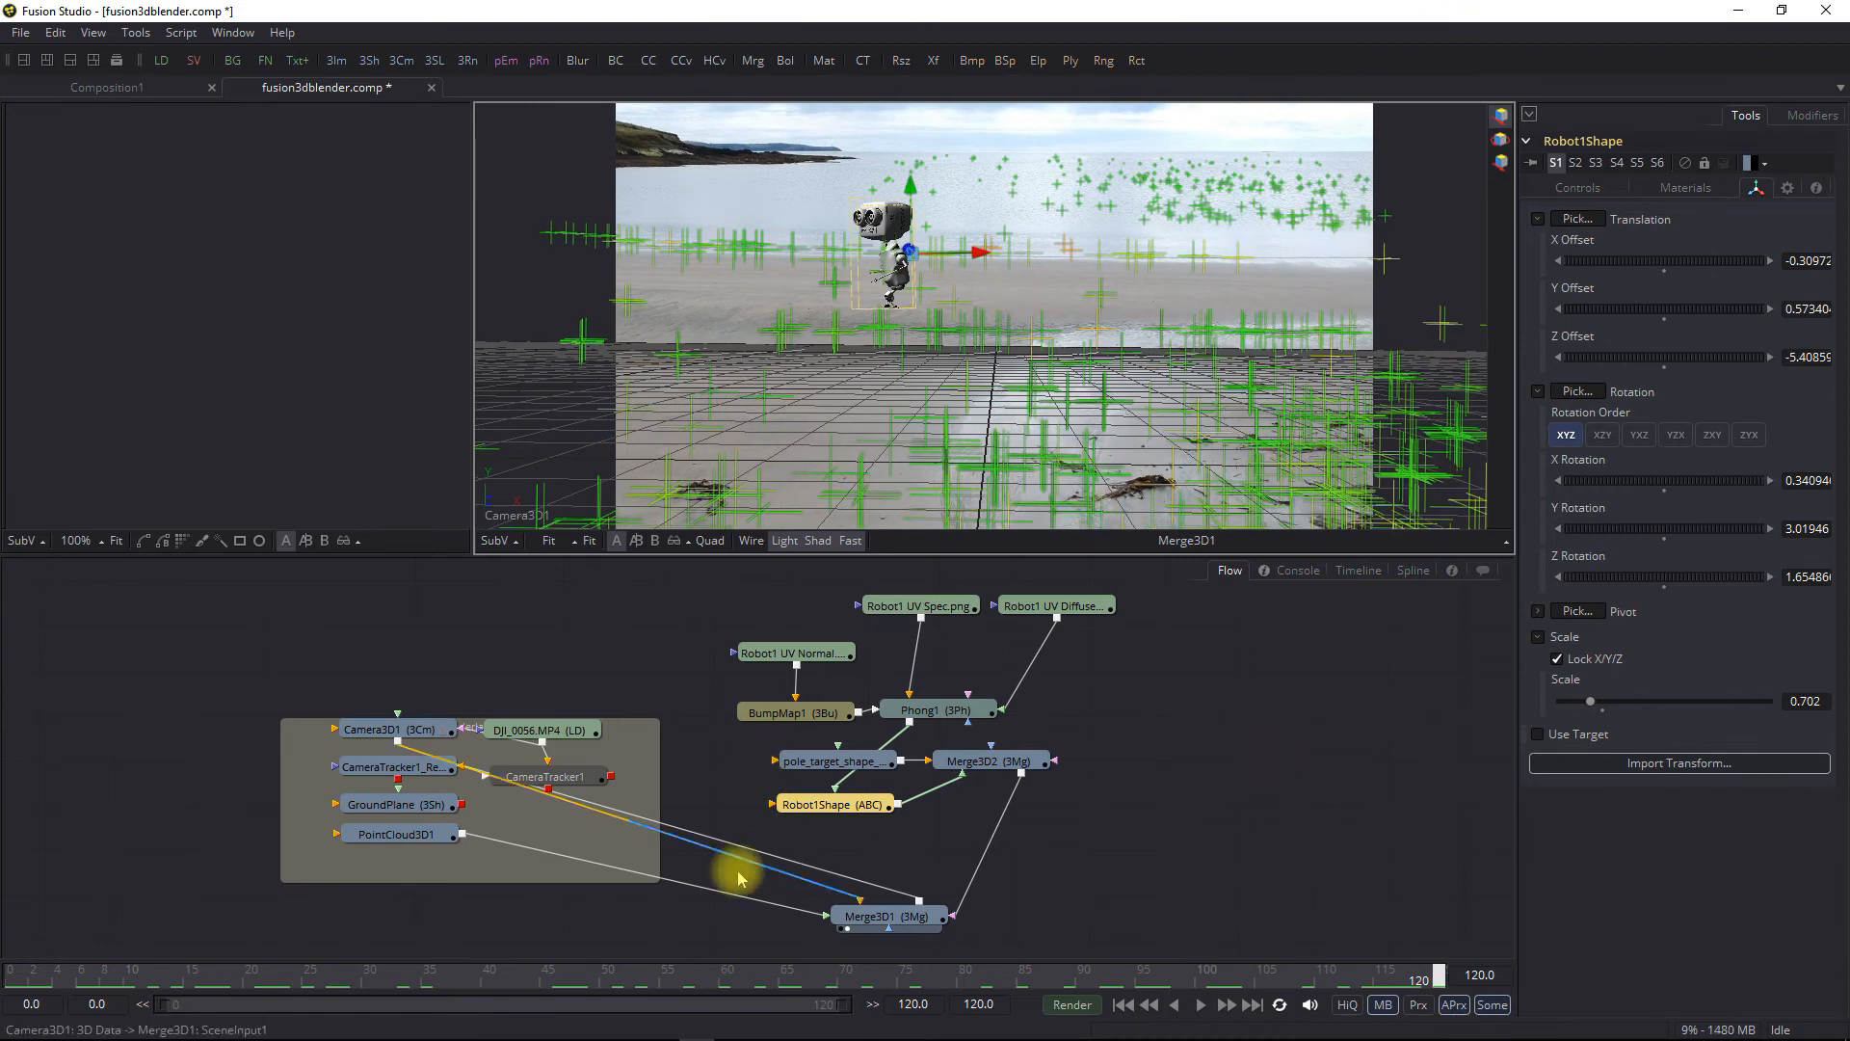
Disconnect PointCloud3D1 from Merge3D1 and scrub back to frame 41 to review the shot without tracking points
left_click_drag(764, 895, 703, 888)
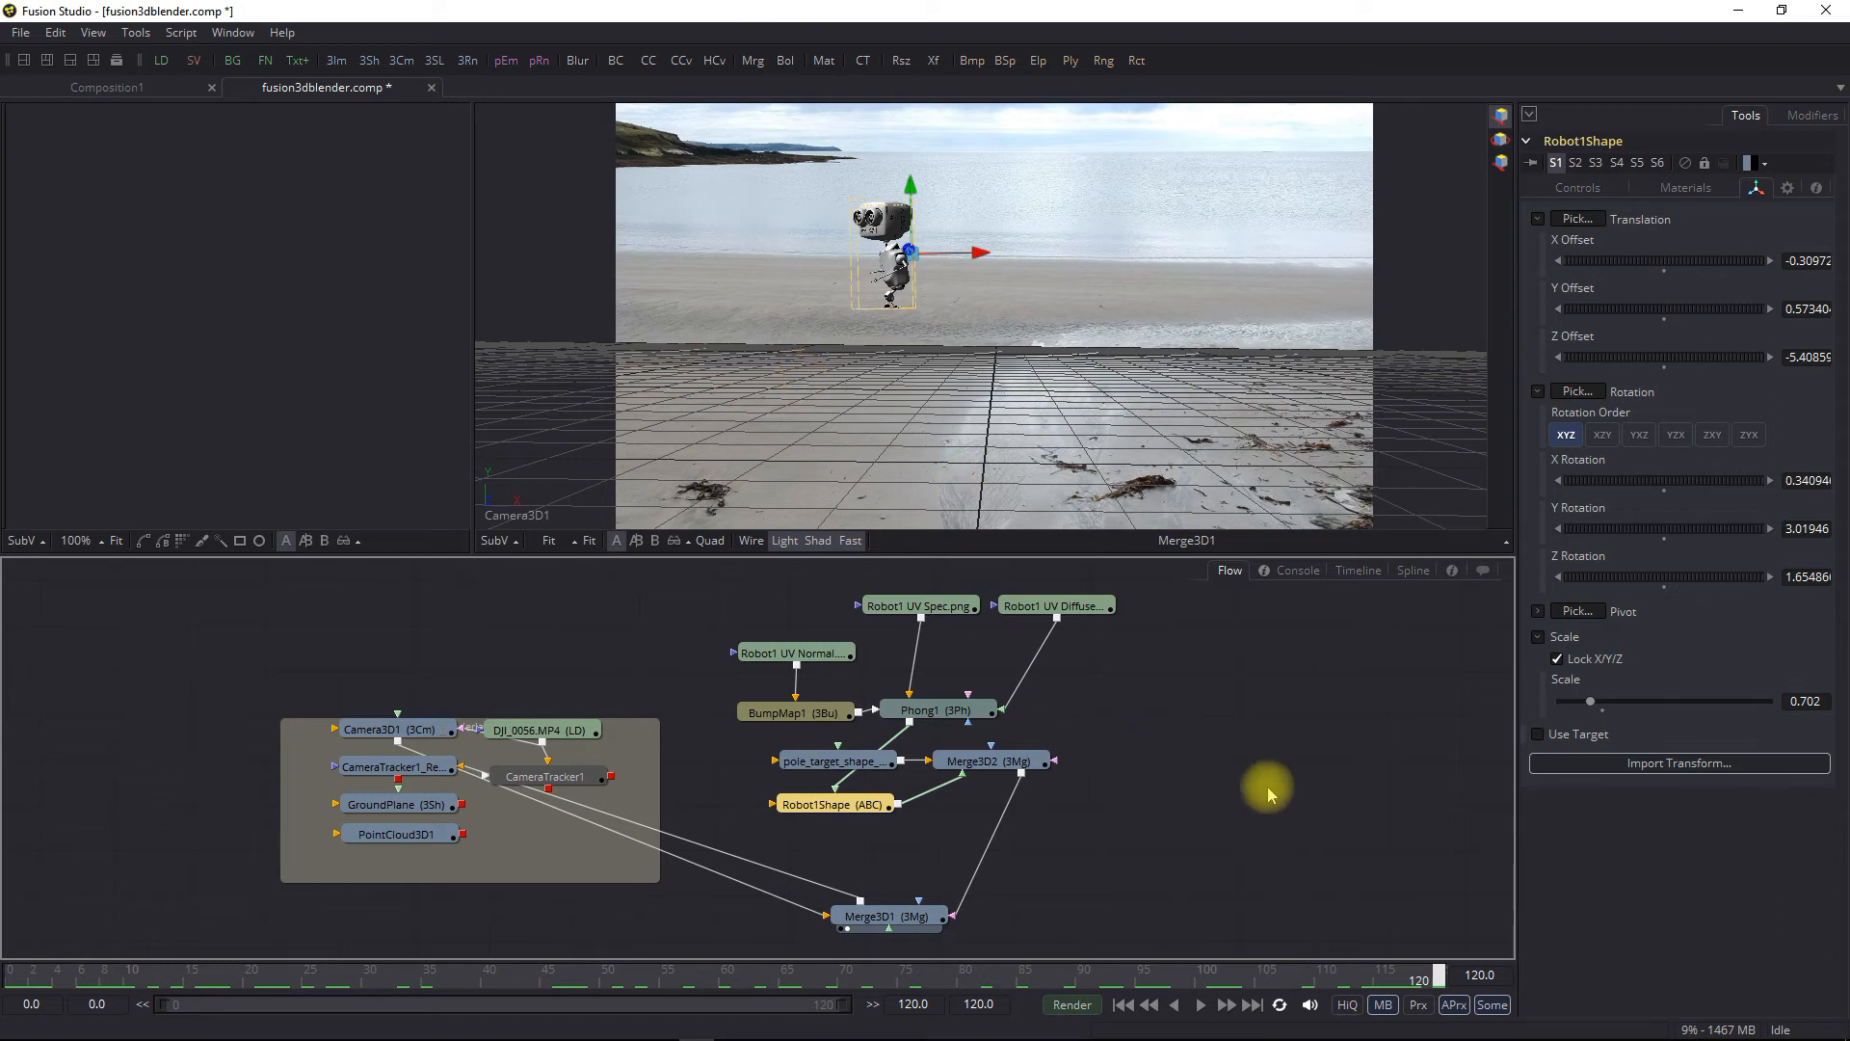
left_click_drag(1383, 972, 501, 1003)
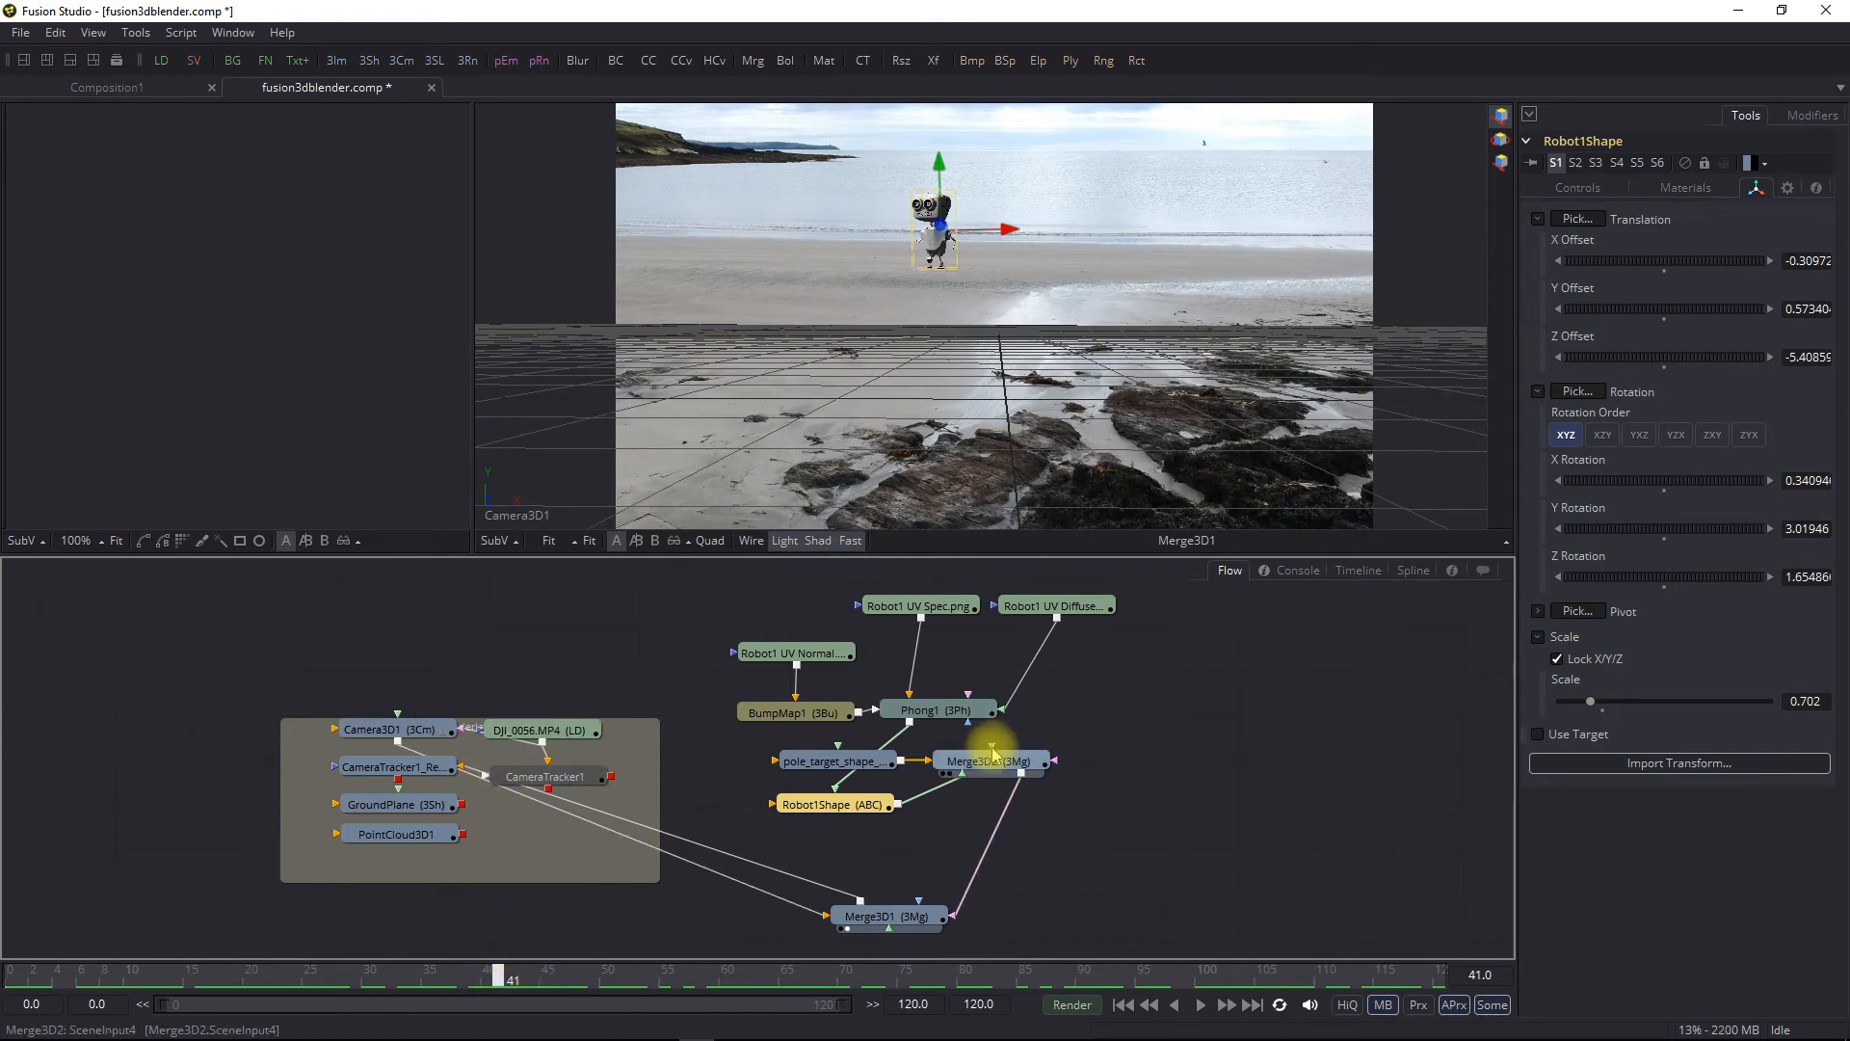
Select the robot mesh, material, texture and Merge3D2 nodes, place an Underlay behind them, and shift the group slightly
left_click_drag(727, 583, 1084, 795)
key("ctrl+space")
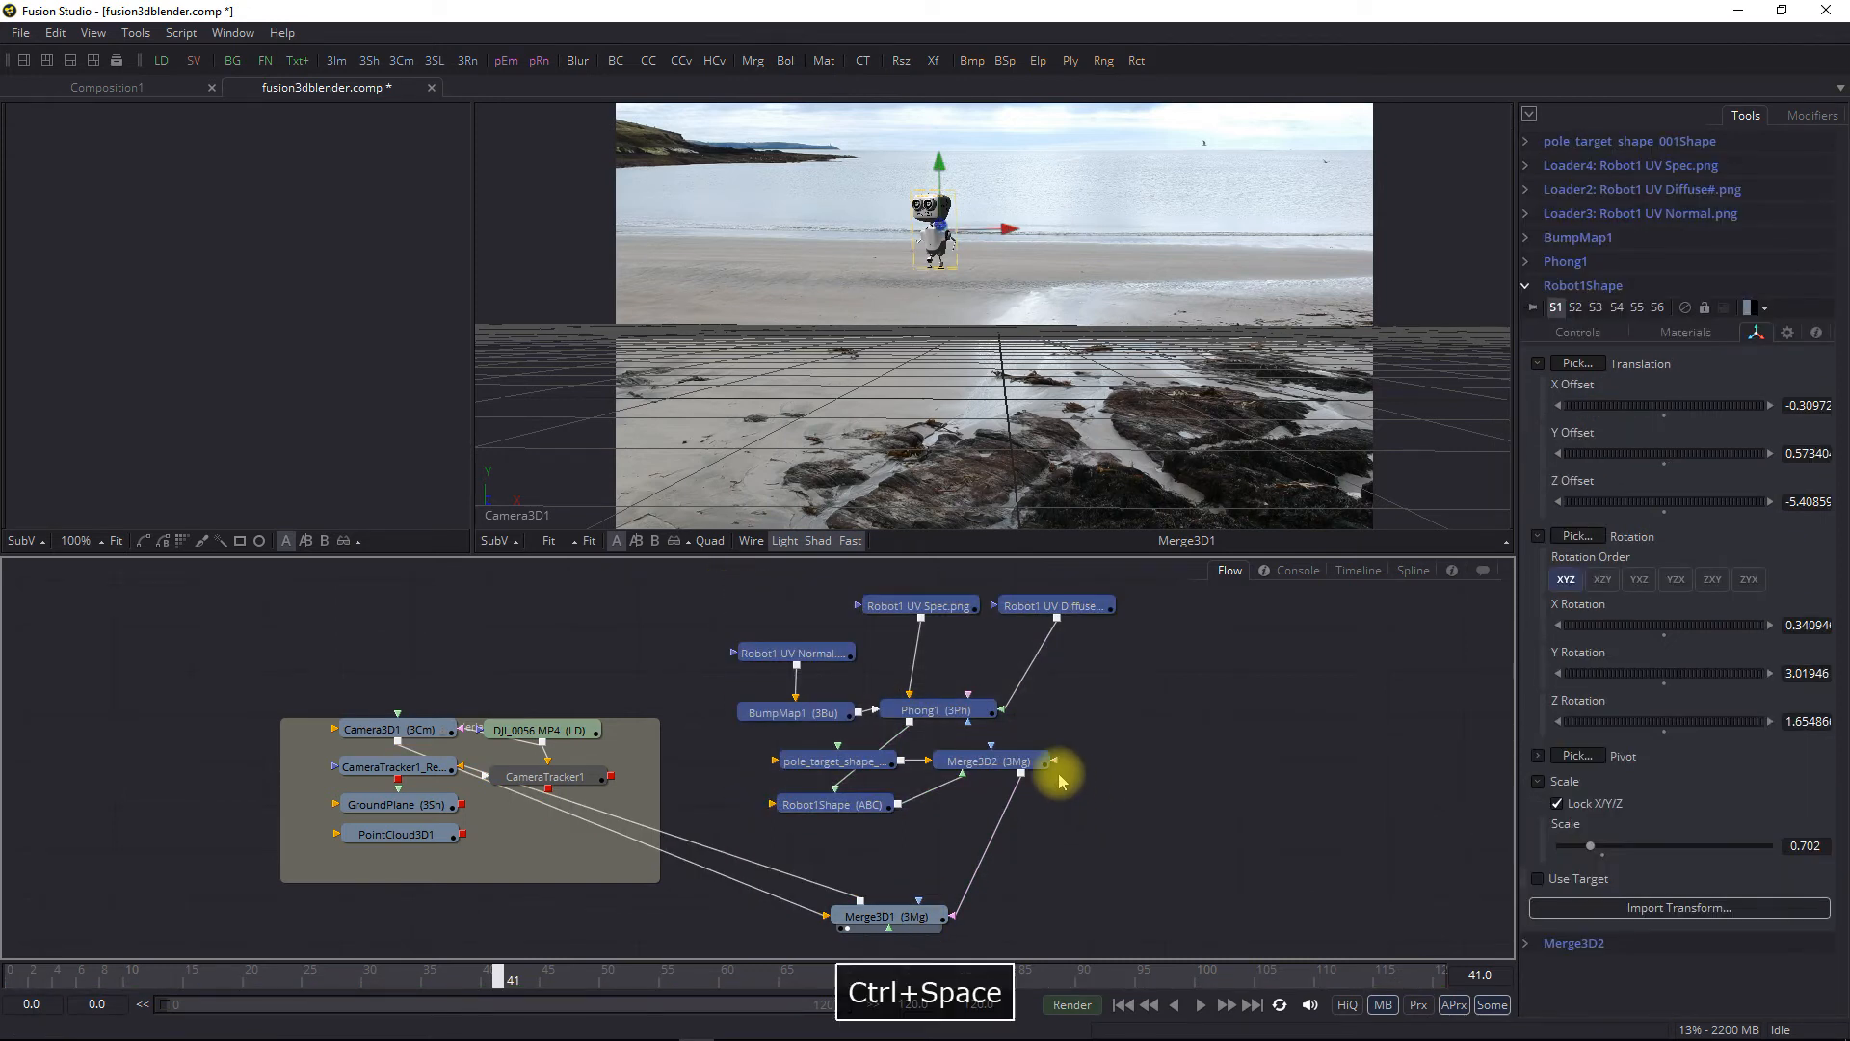
type("un")
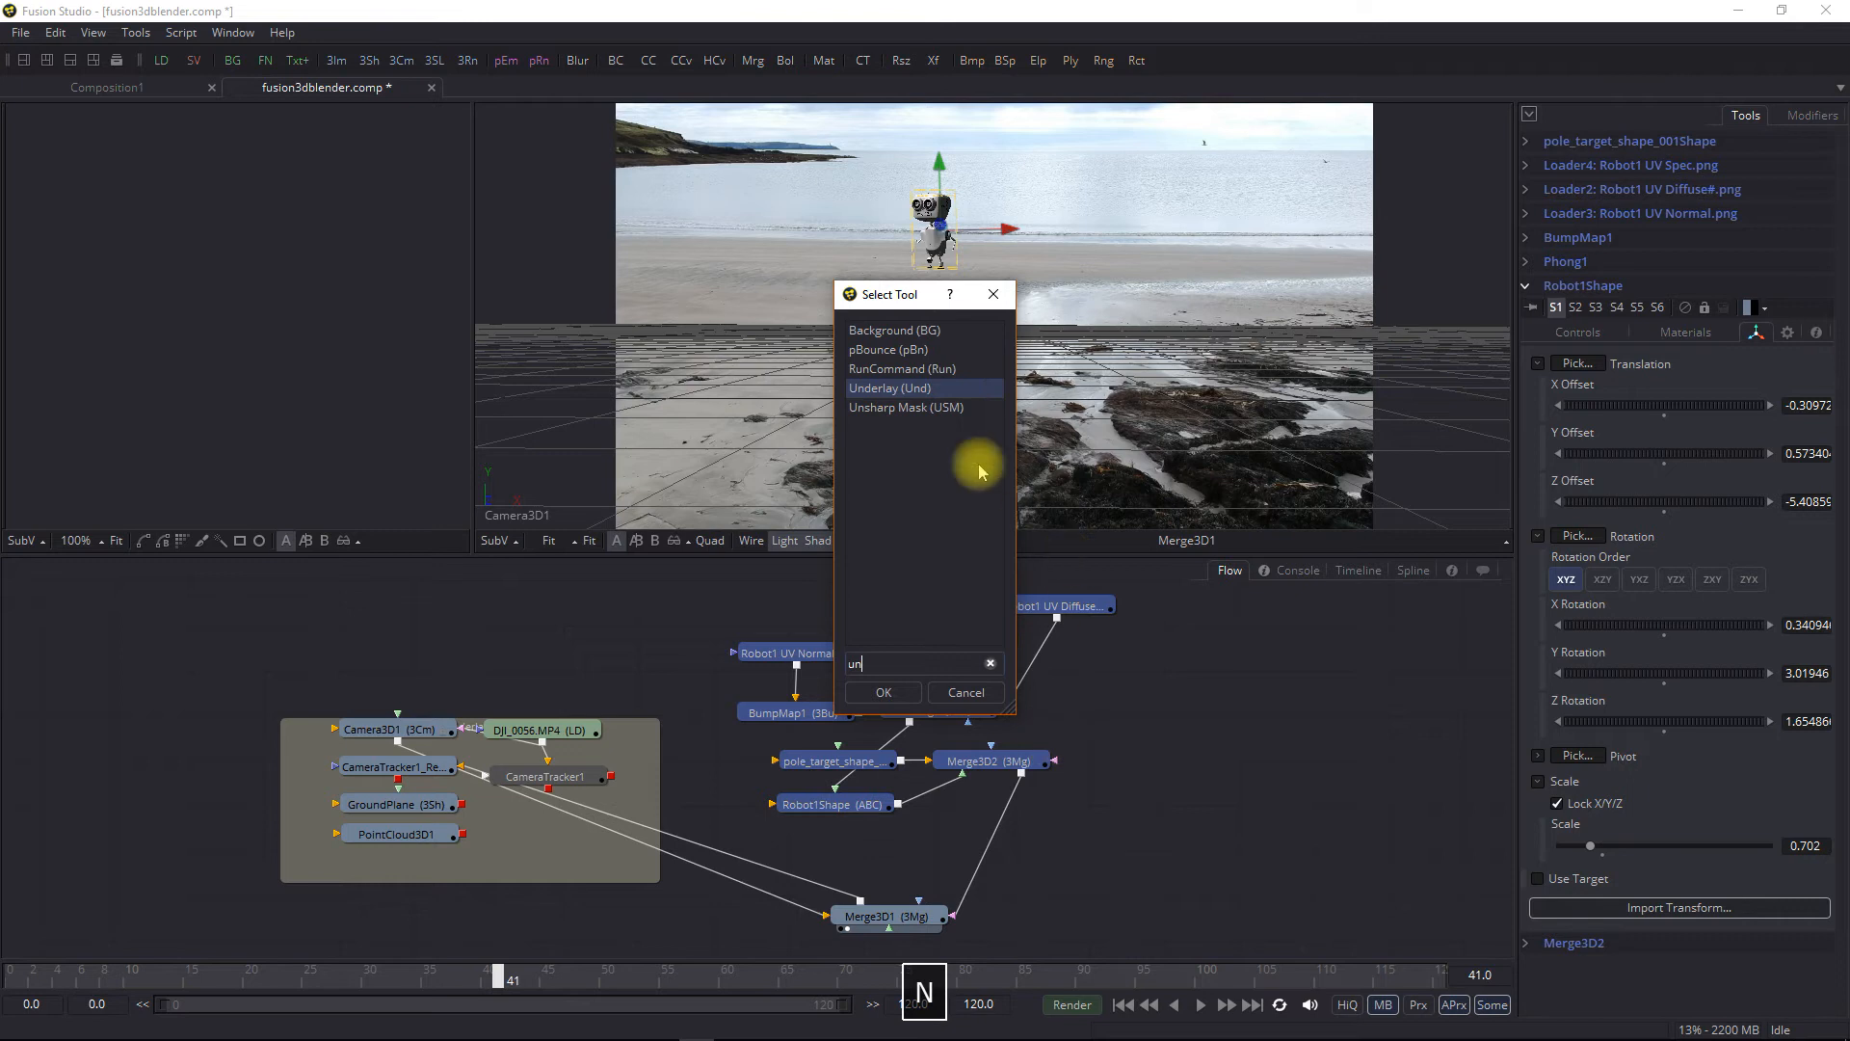
left_click(933, 388)
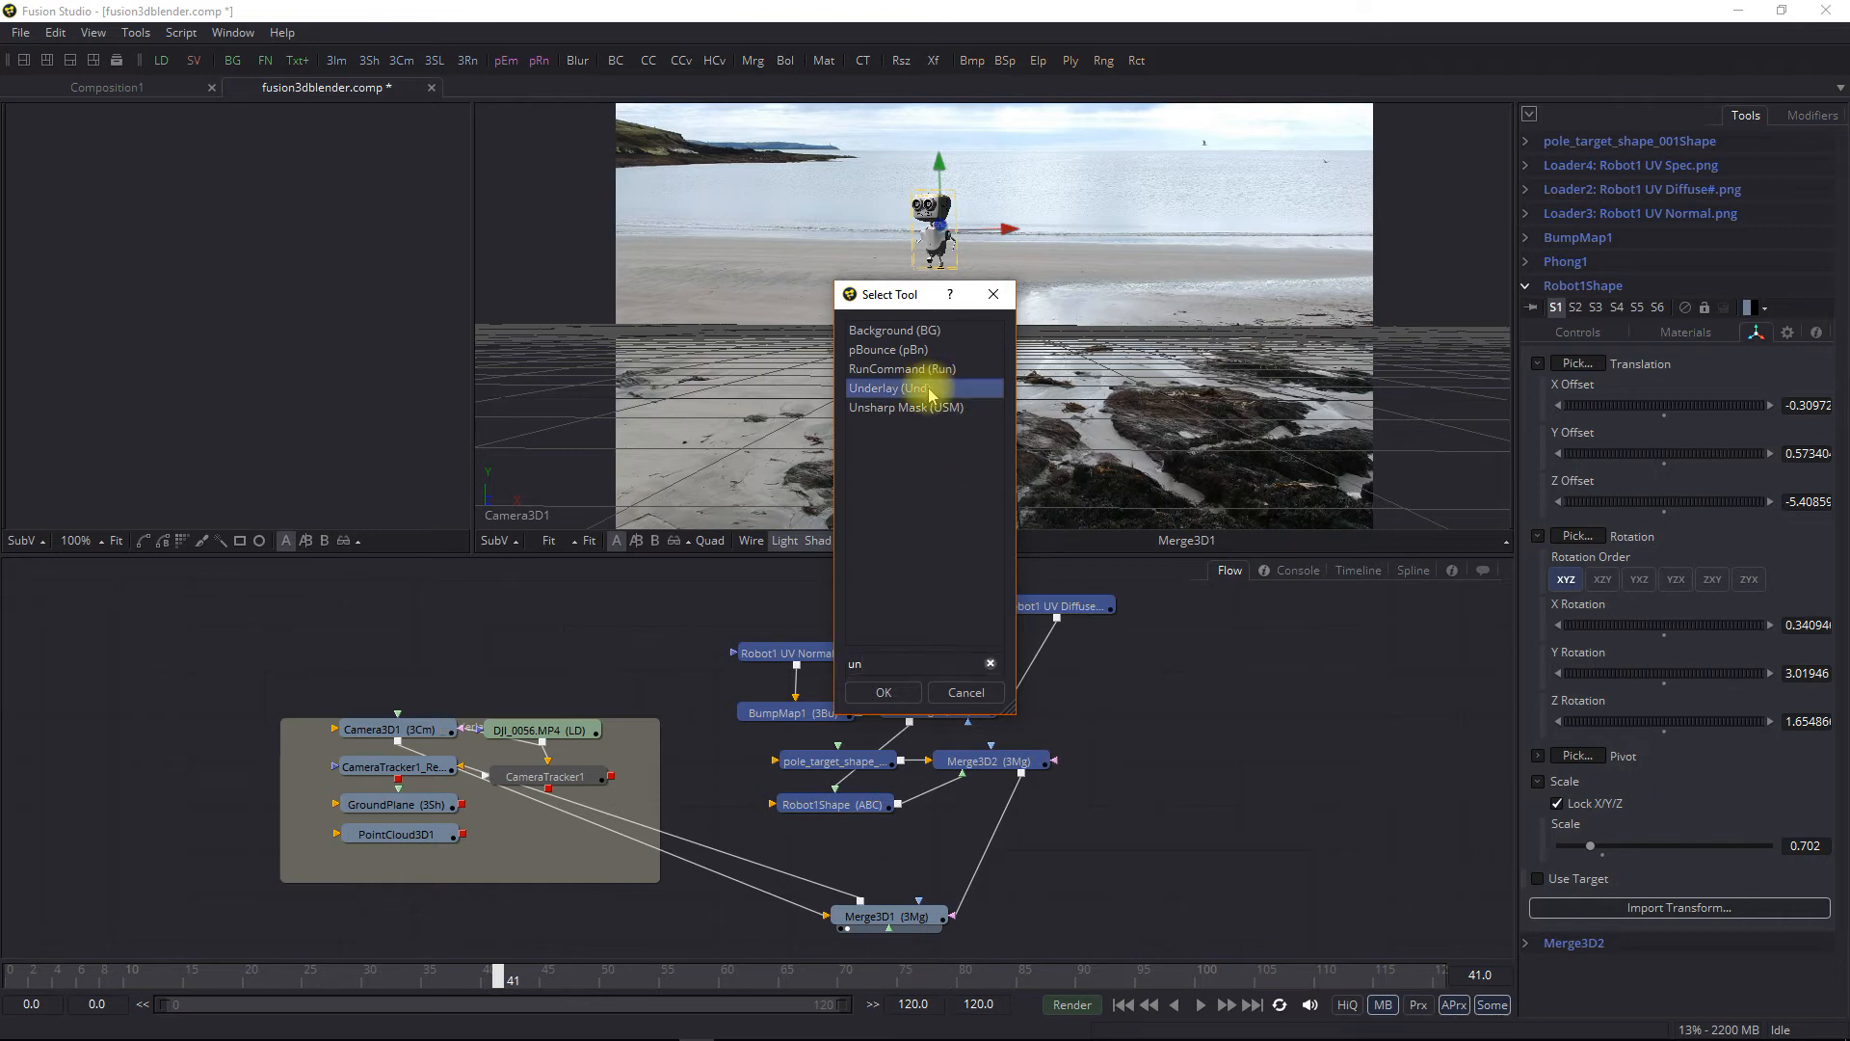
left_click(891, 701)
left_click(814, 571)
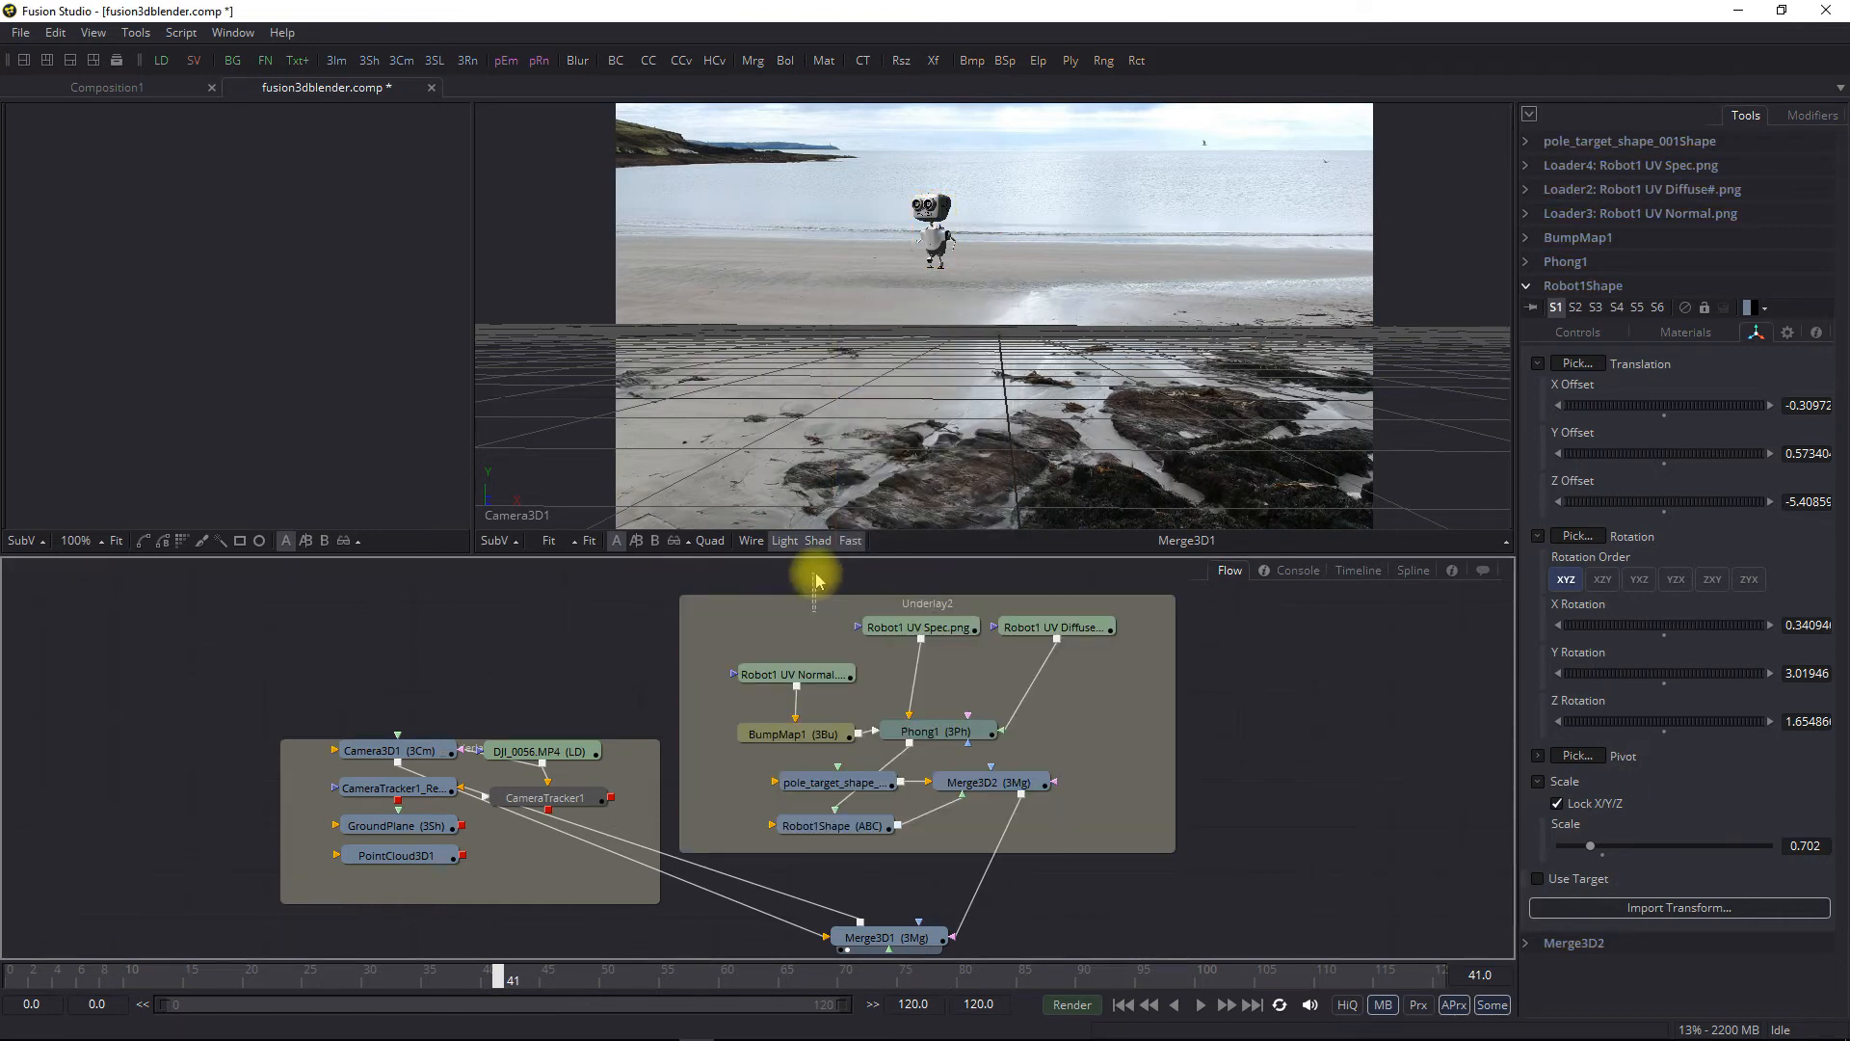
mouse_move(820, 614)
left_mouse_down()
mouse_move(854, 591)
mouse_move(831, 614)
left_mouse_up()
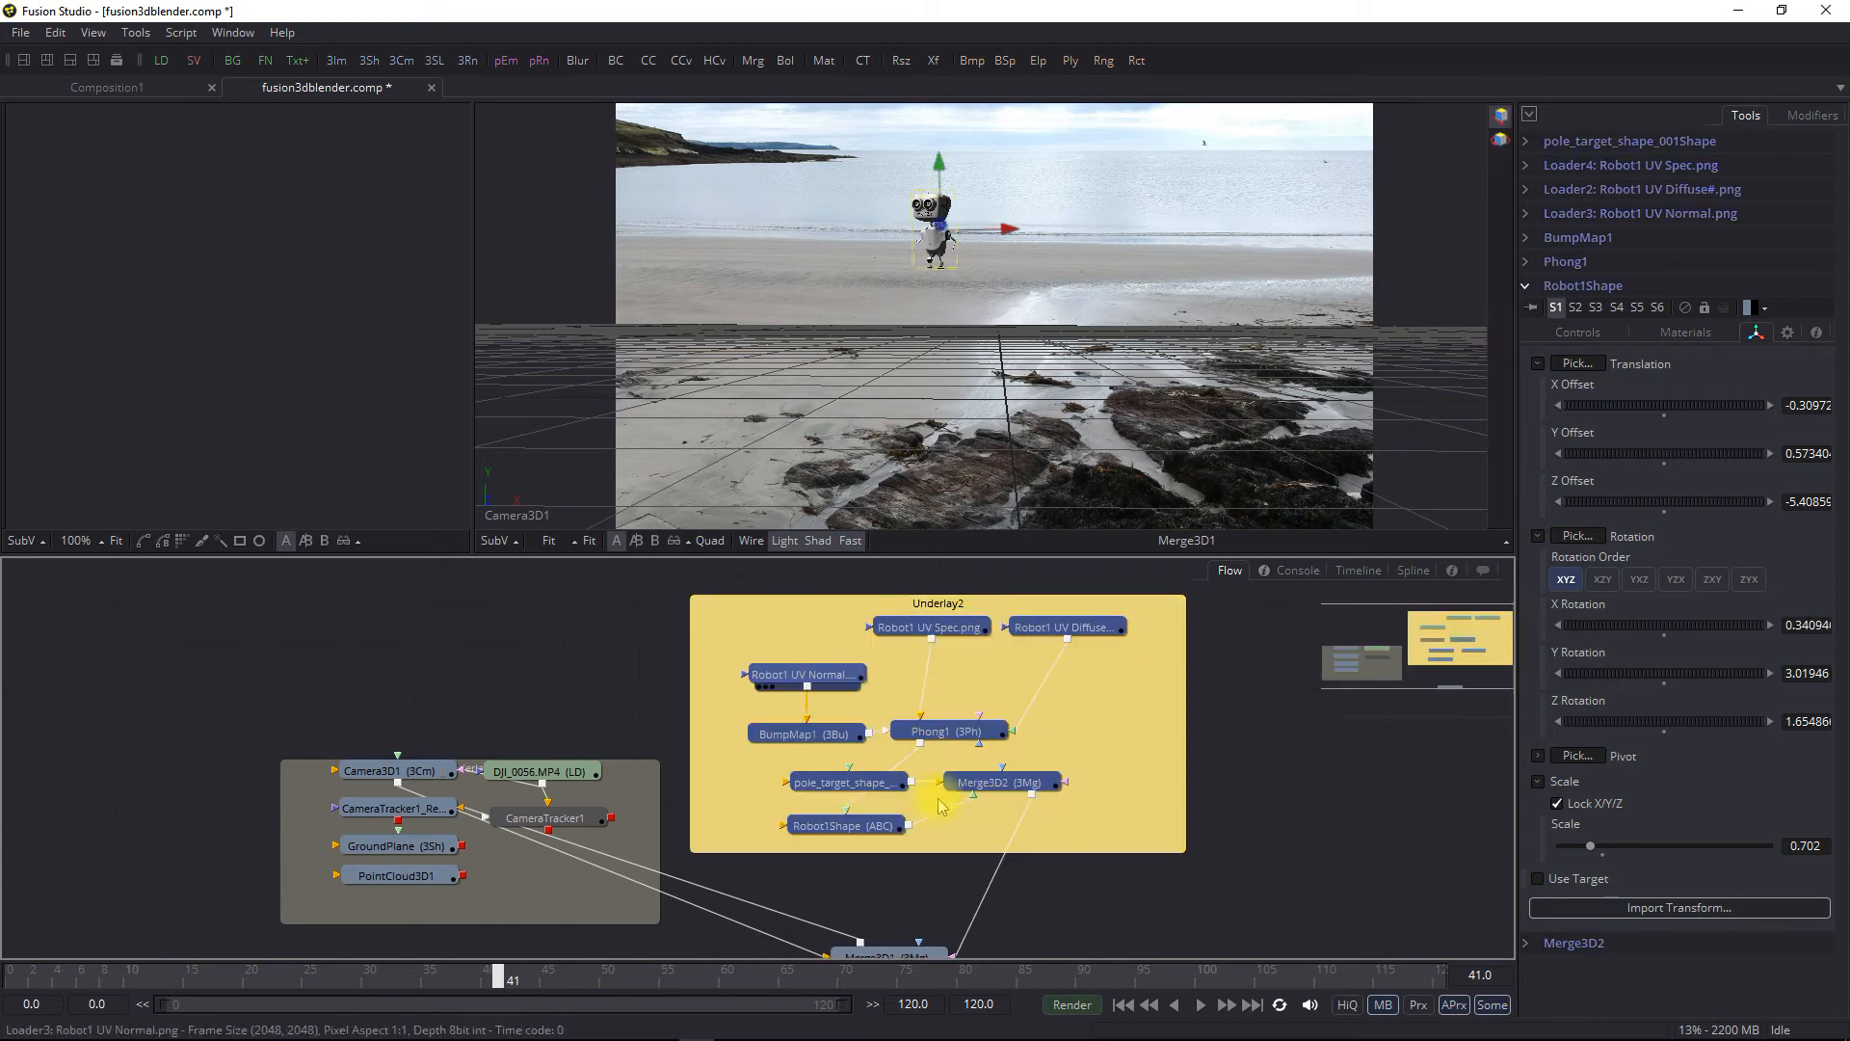
Add a Renderer 3D node beside Merge3D1 and connect Merge3D1's output to it
scroll(1102, 731, "down", 3)
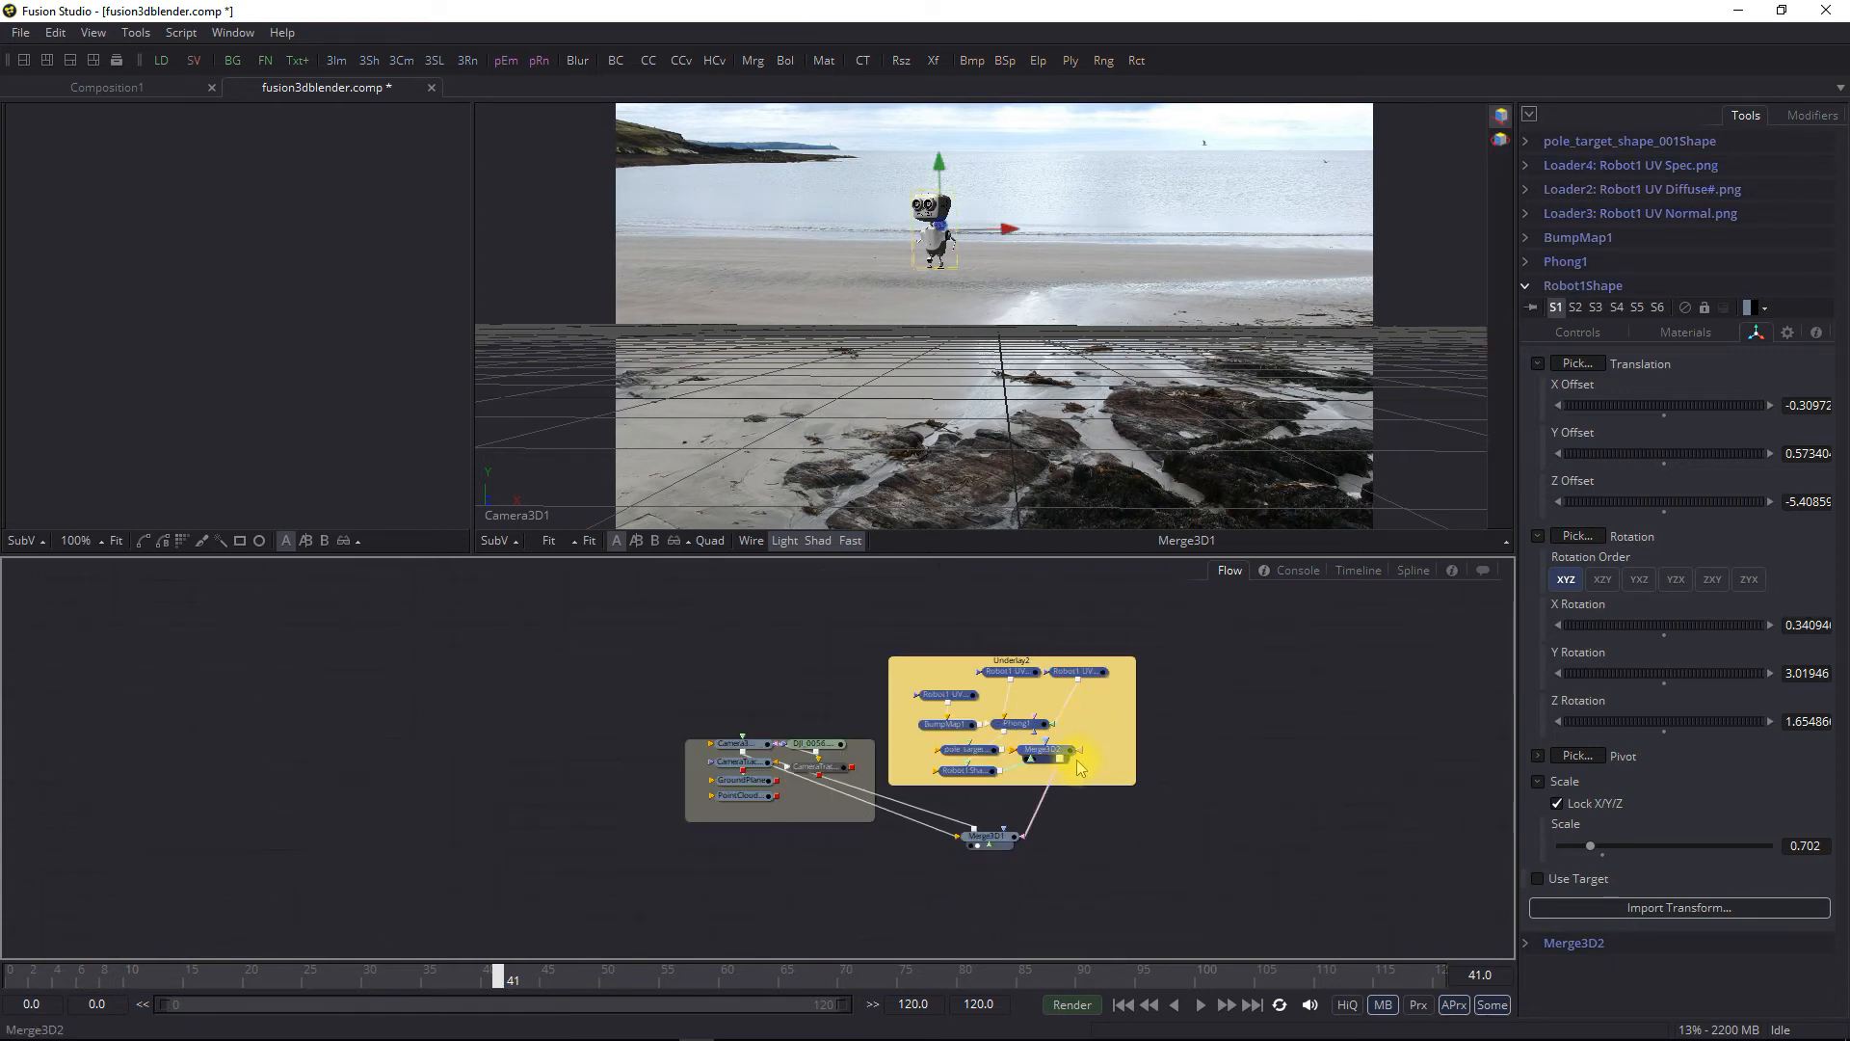
left_click_drag(1096, 750, 835, 692, "ctrl+shift")
scroll(967, 762, "up", 1)
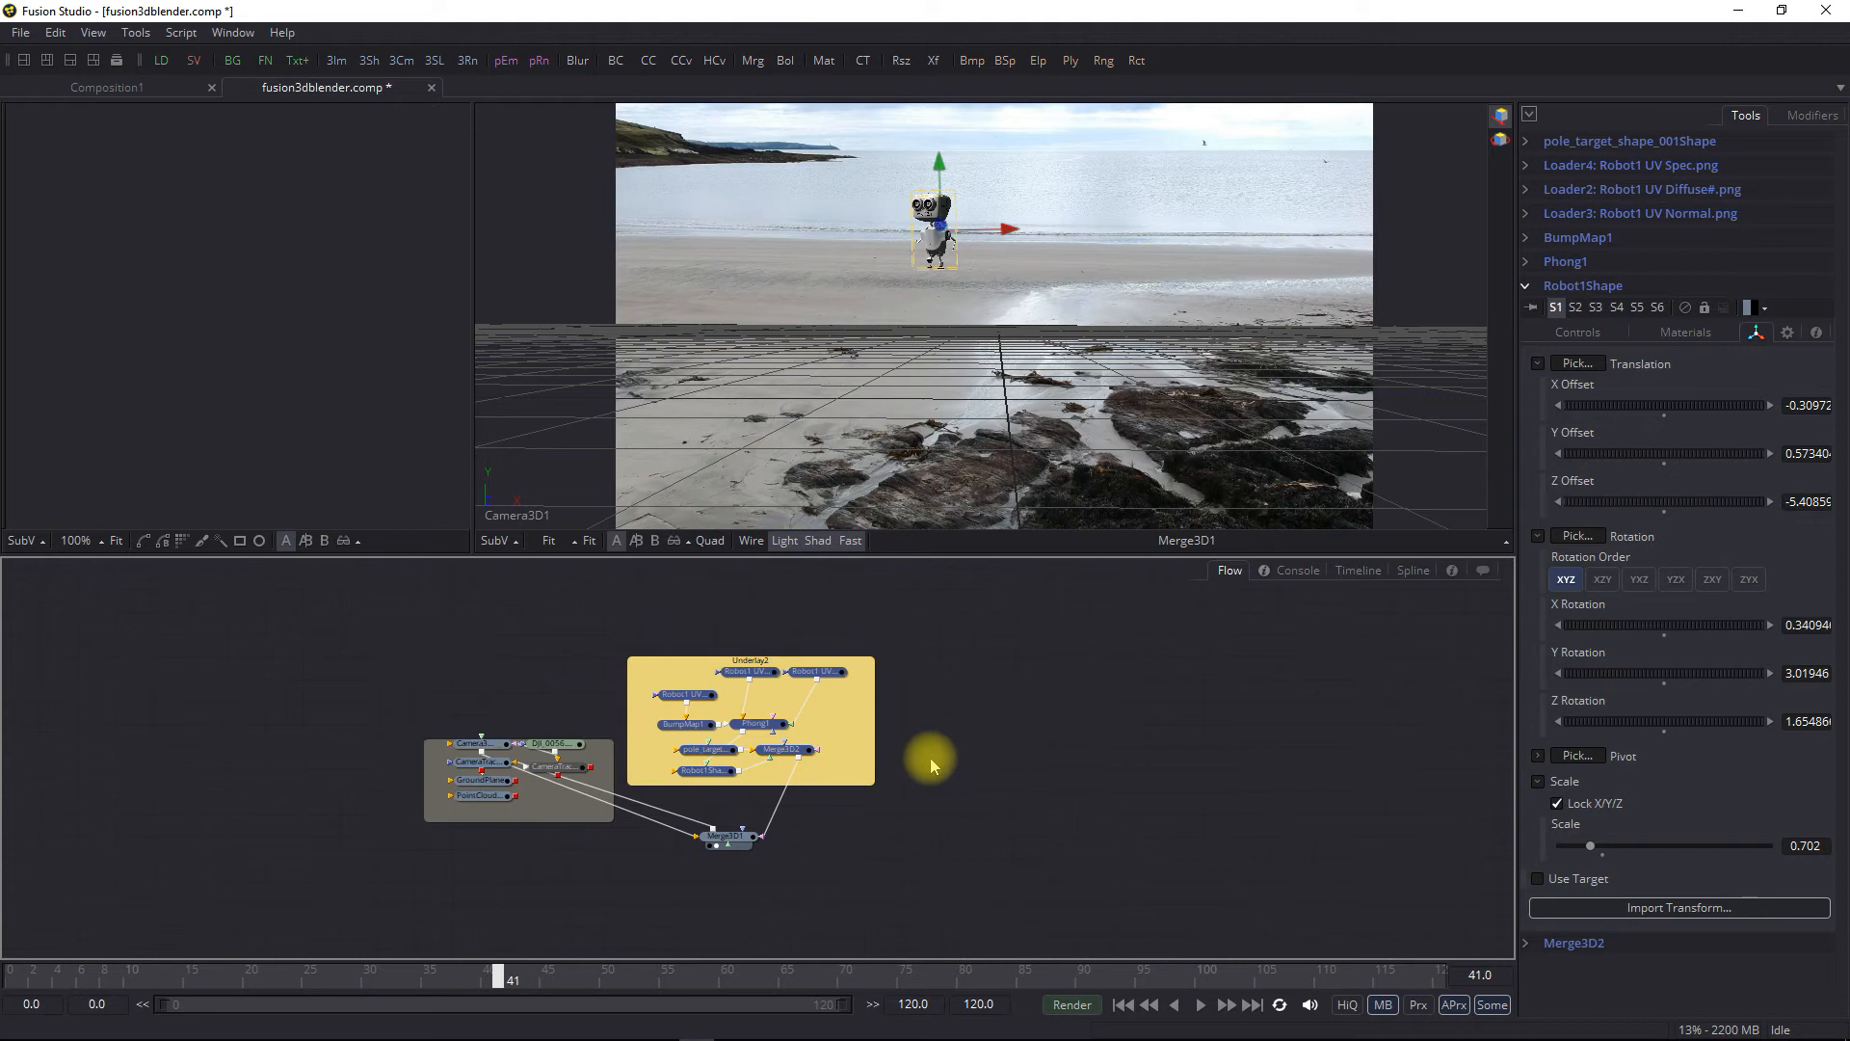
scroll(962, 762, "down", 2)
scroll(954, 760, "up", 3)
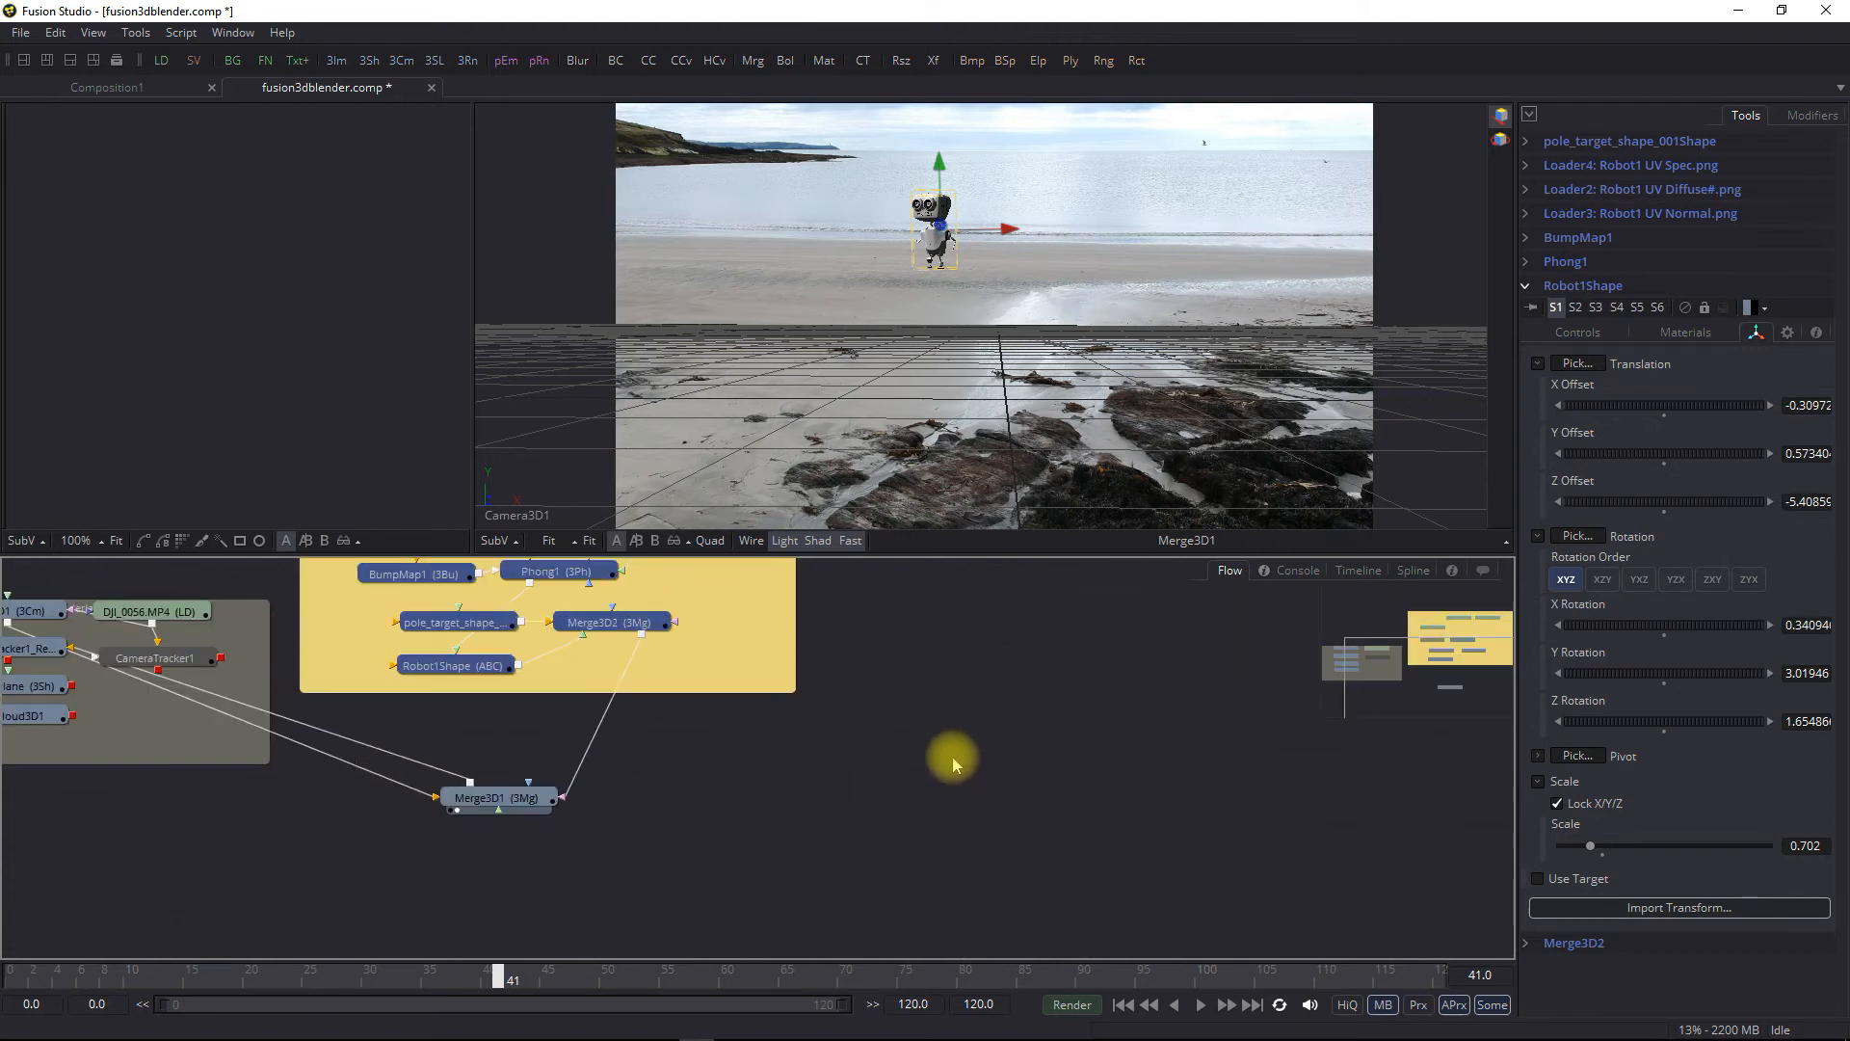
left_click_drag(818, 773, 928, 719, "ctrl+shift")
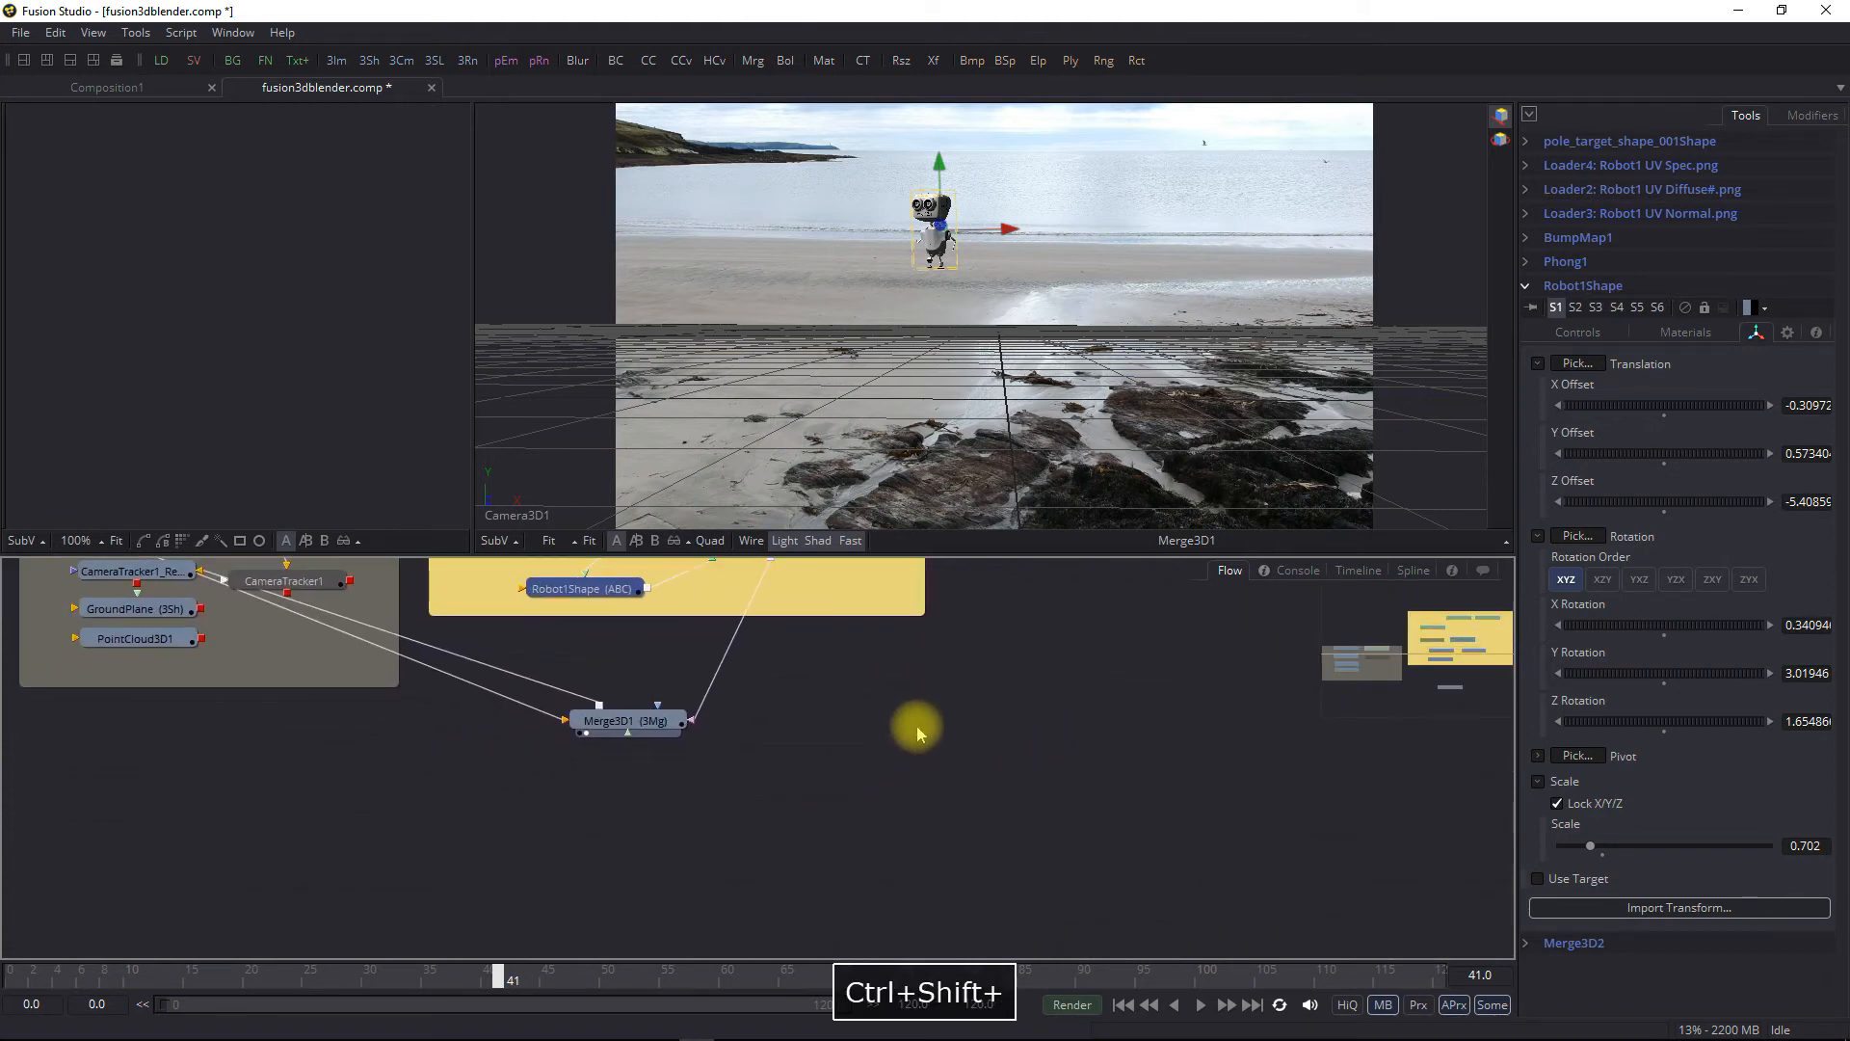
right_click(826, 740)
mouse_move(1021, 367)
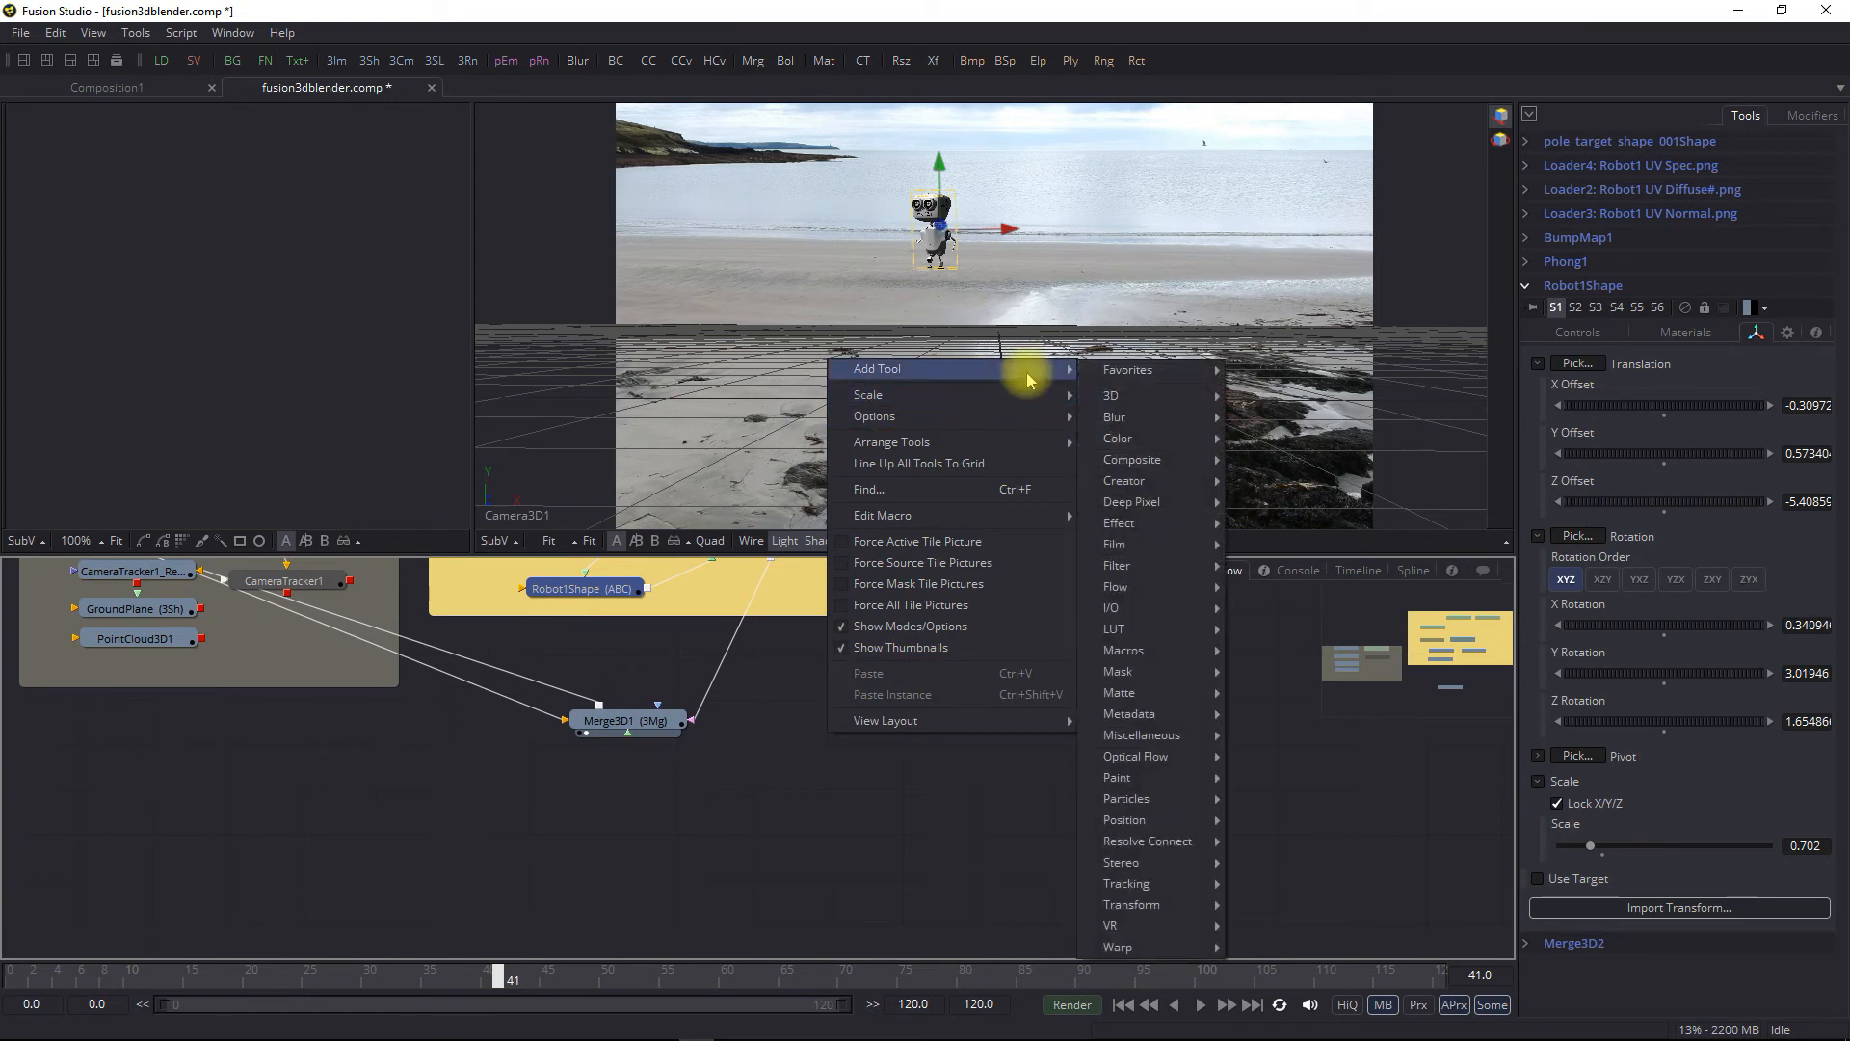
mouse_move(1184, 395)
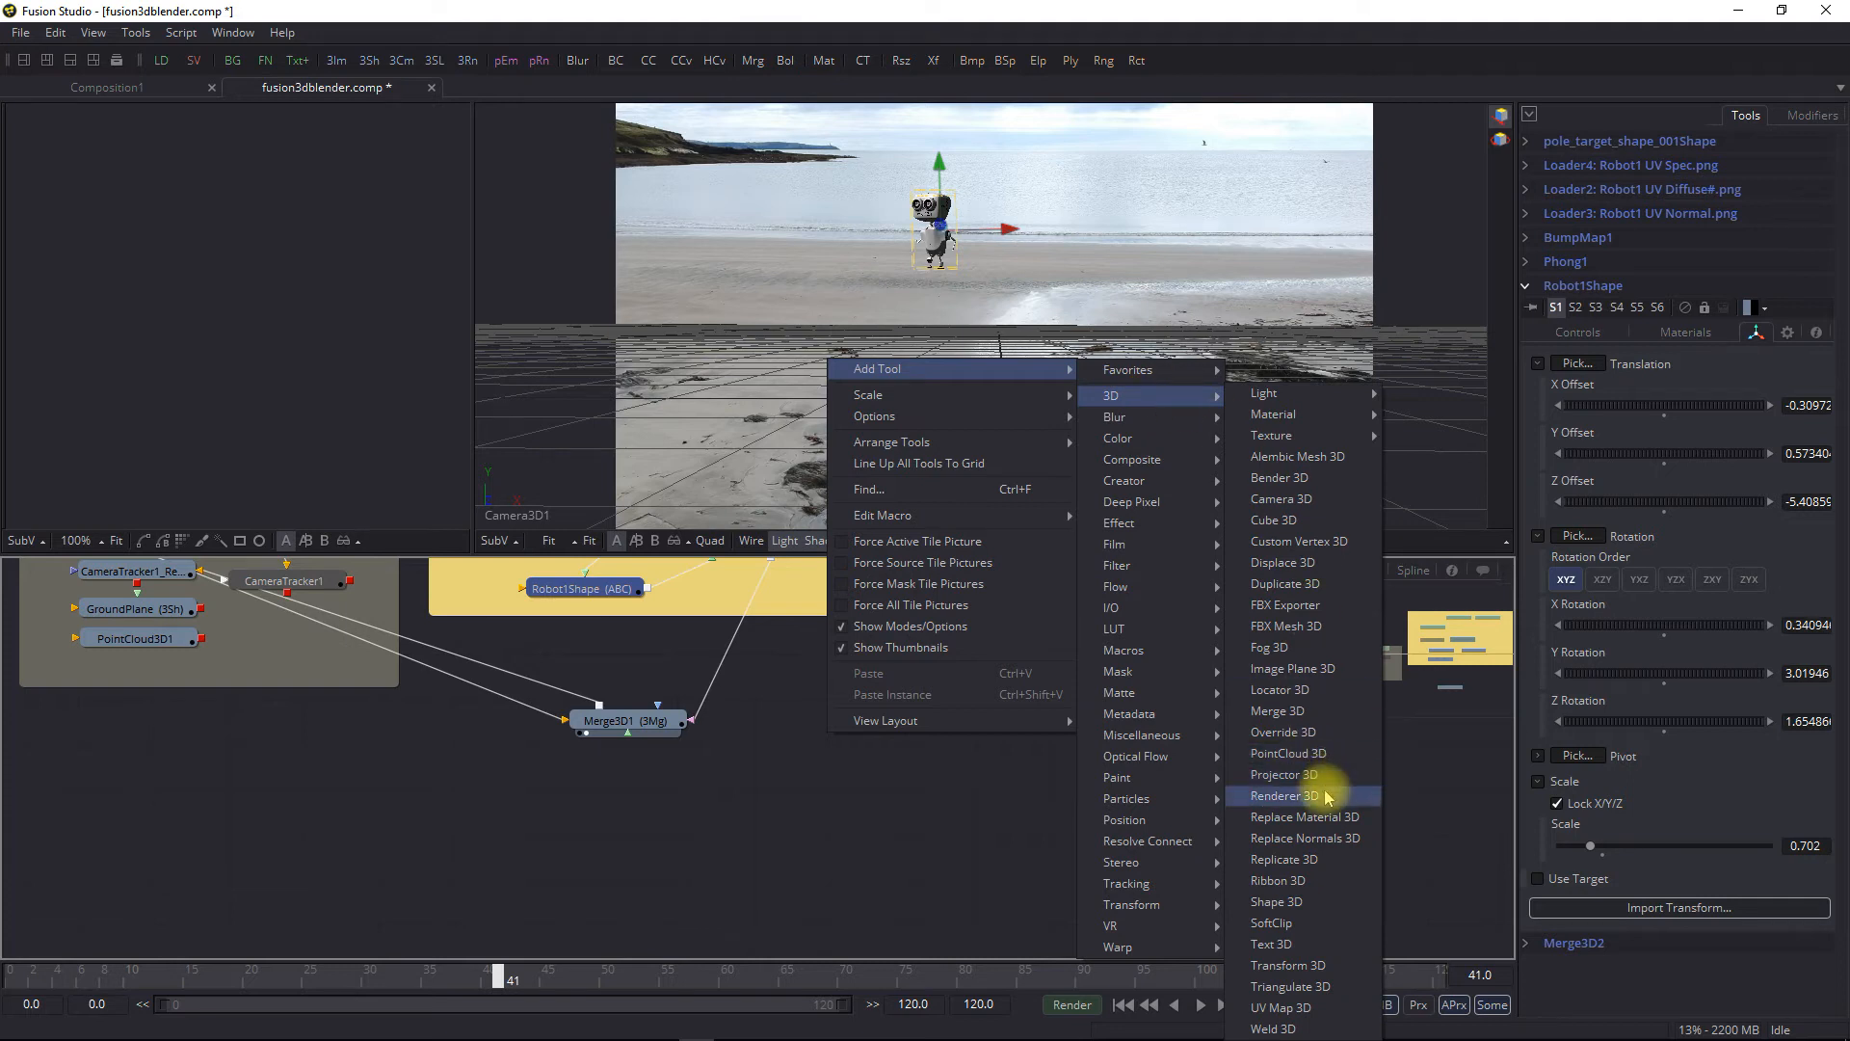
mouse_move(1117, 419)
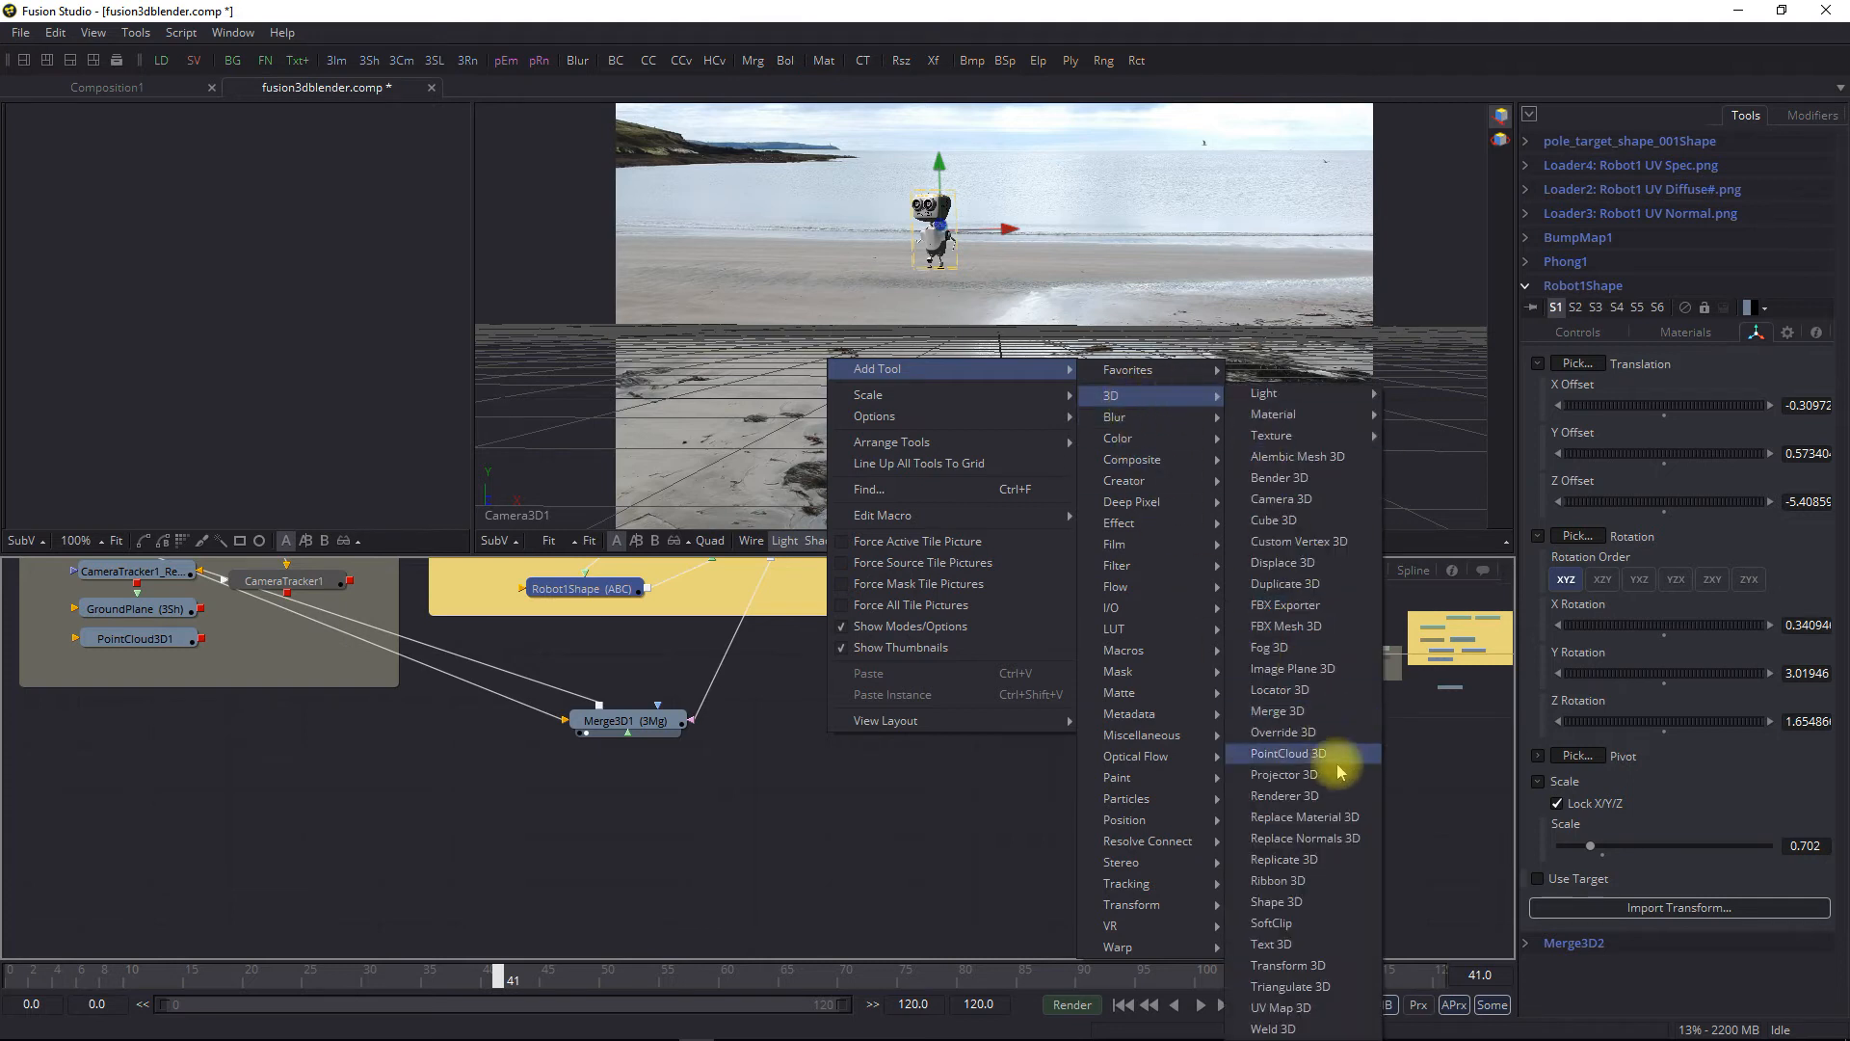
left_click(1321, 768)
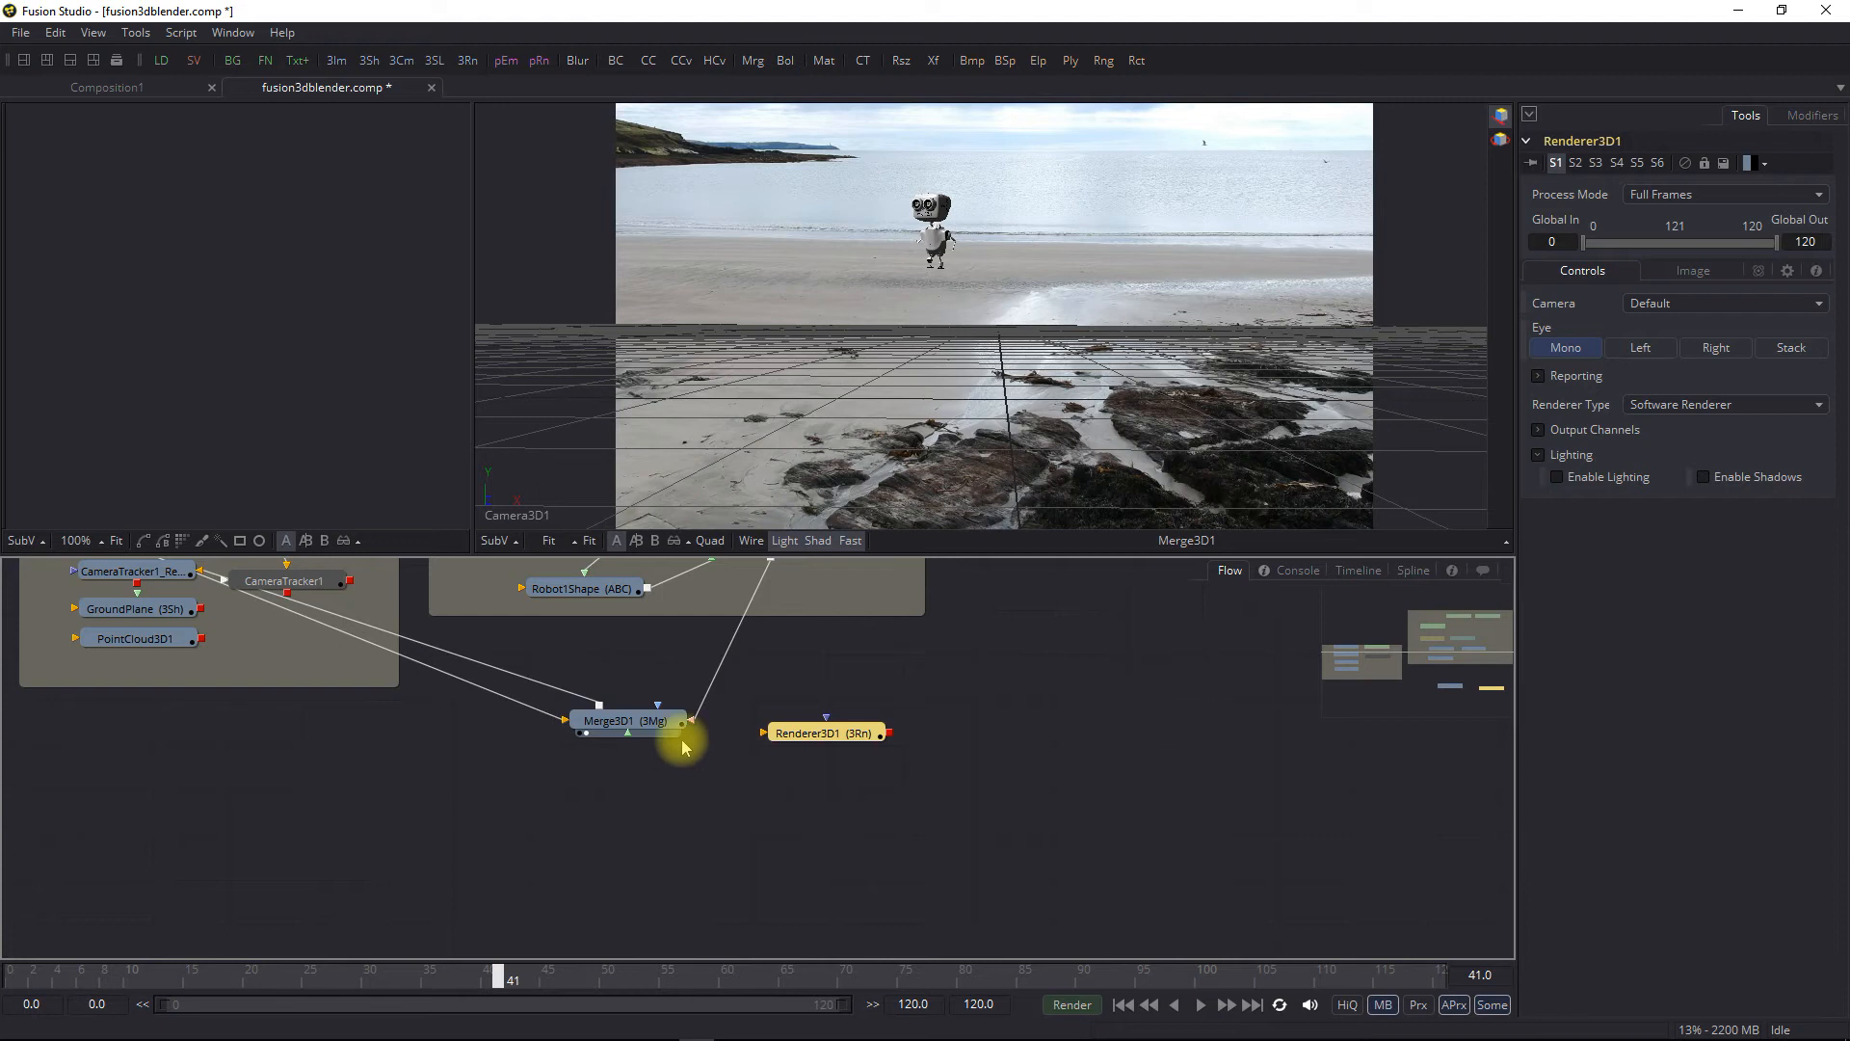
left_click_drag(593, 710, 810, 740)
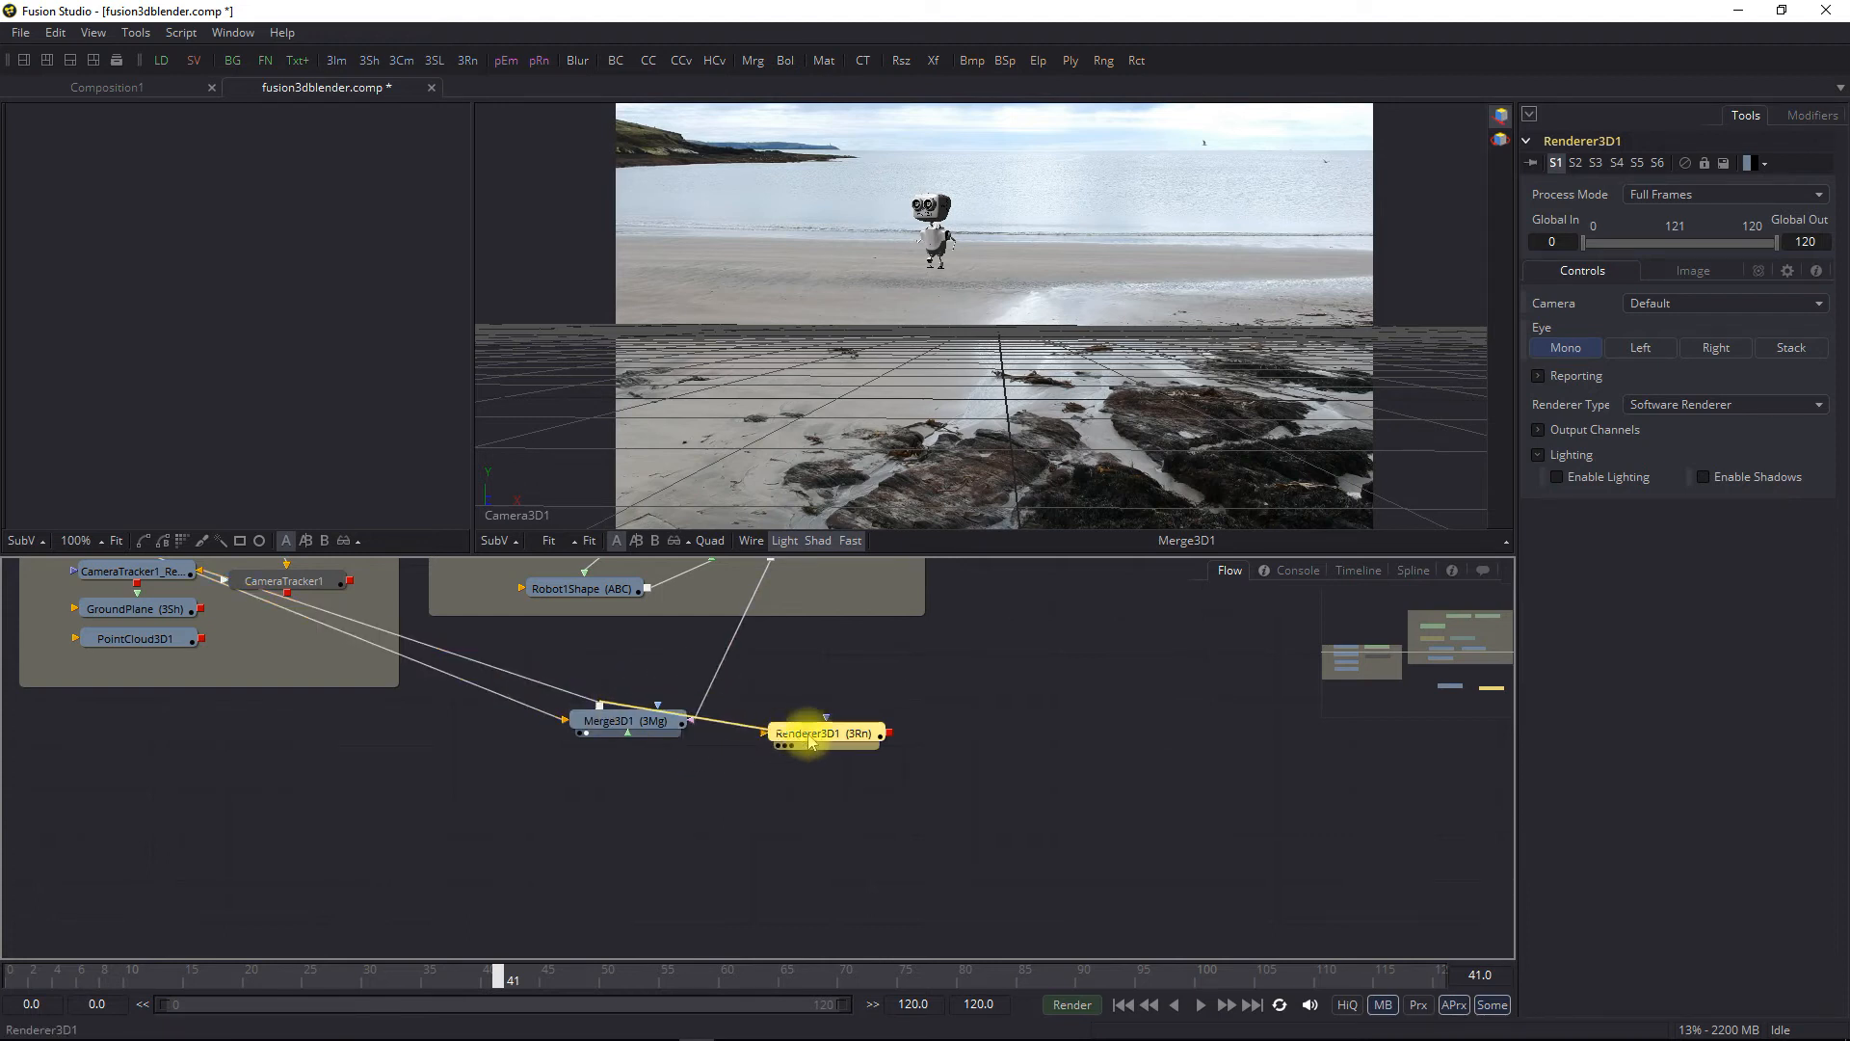
Add a Saver node with the file name walk and connect Renderer3D1's output to it
right_click(951, 725)
mouse_move(1280, 602)
left_click(1364, 621)
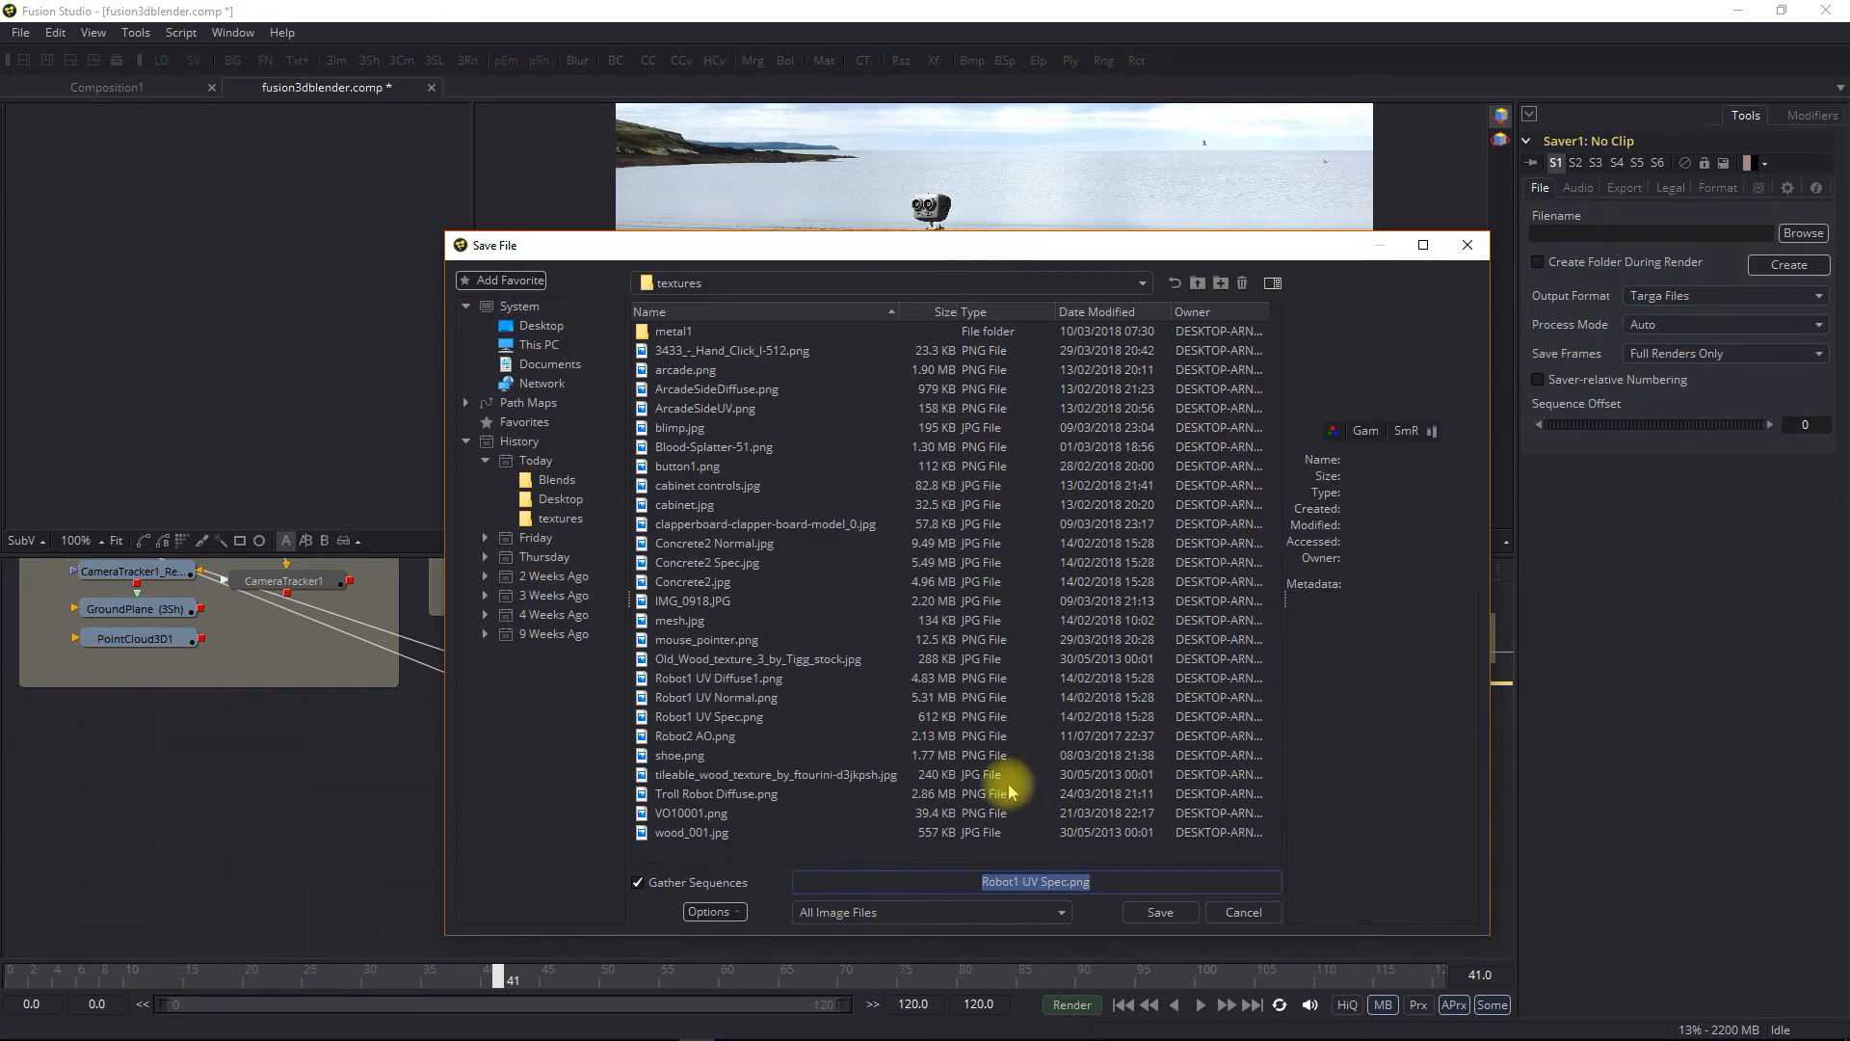
type("walk")
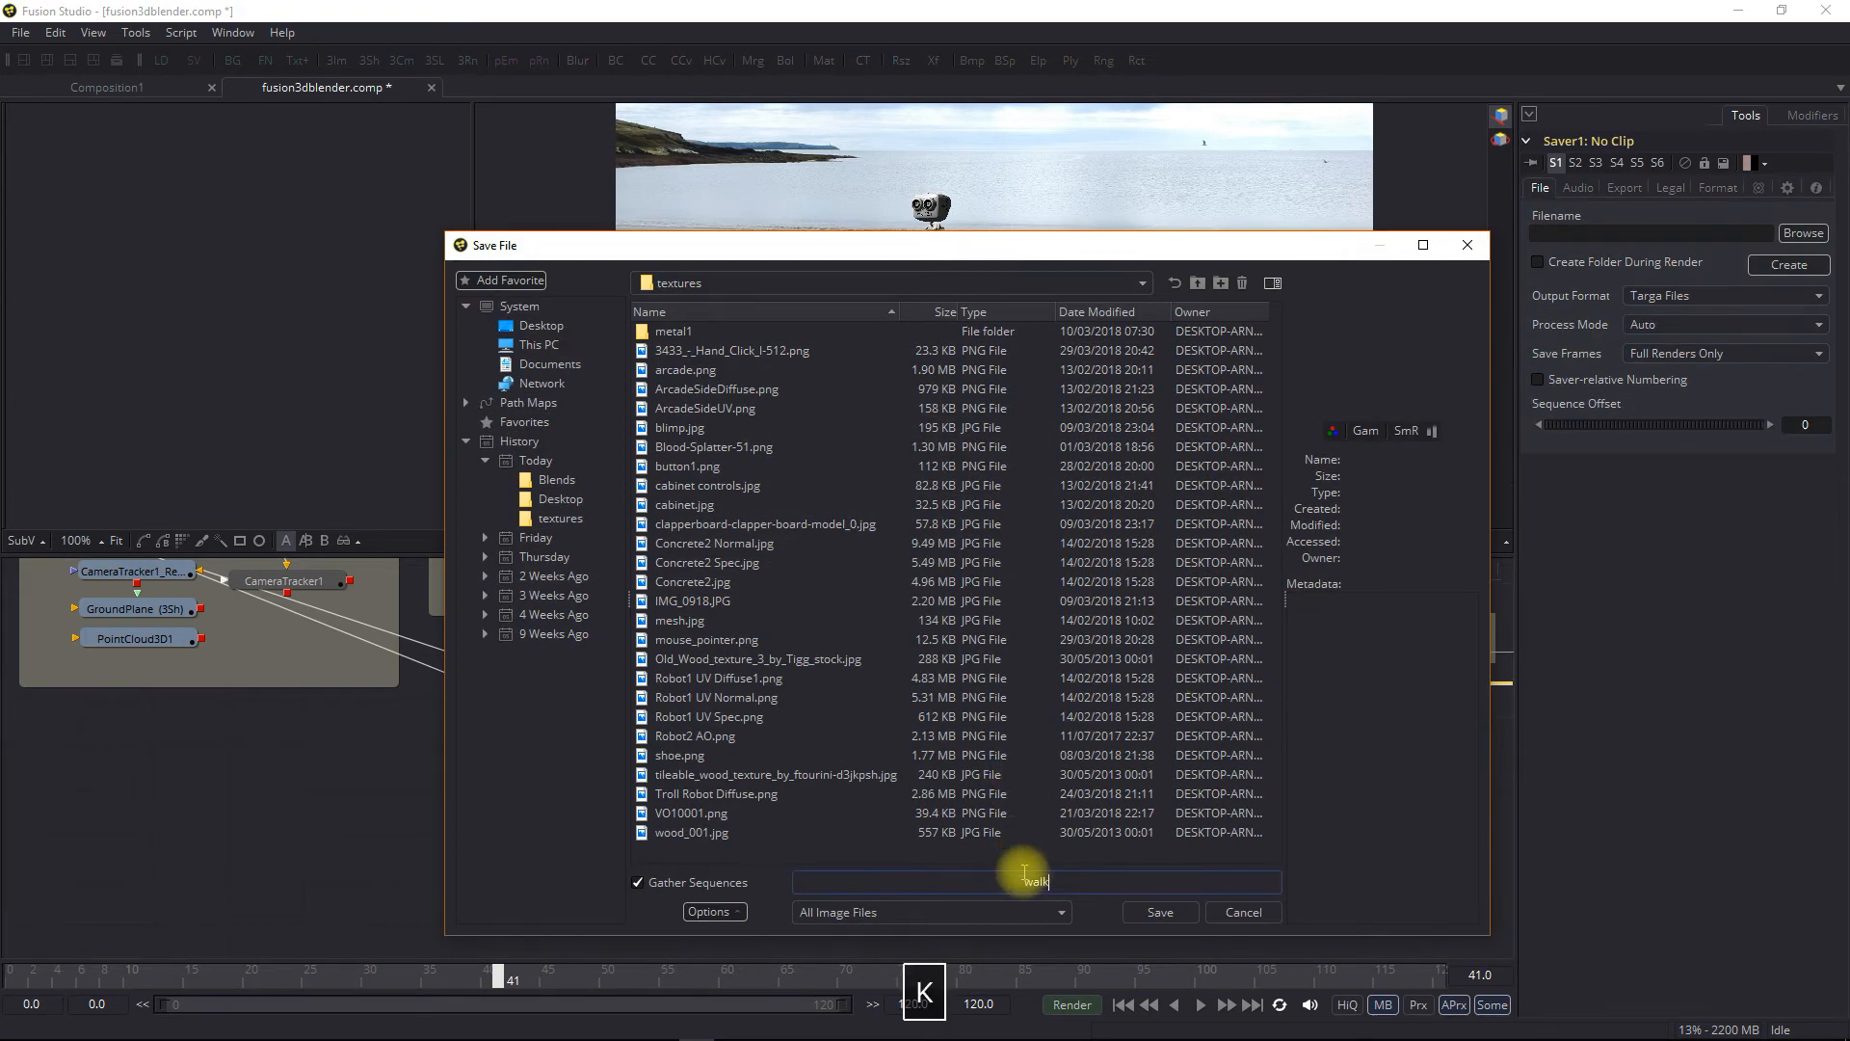
key("Return")
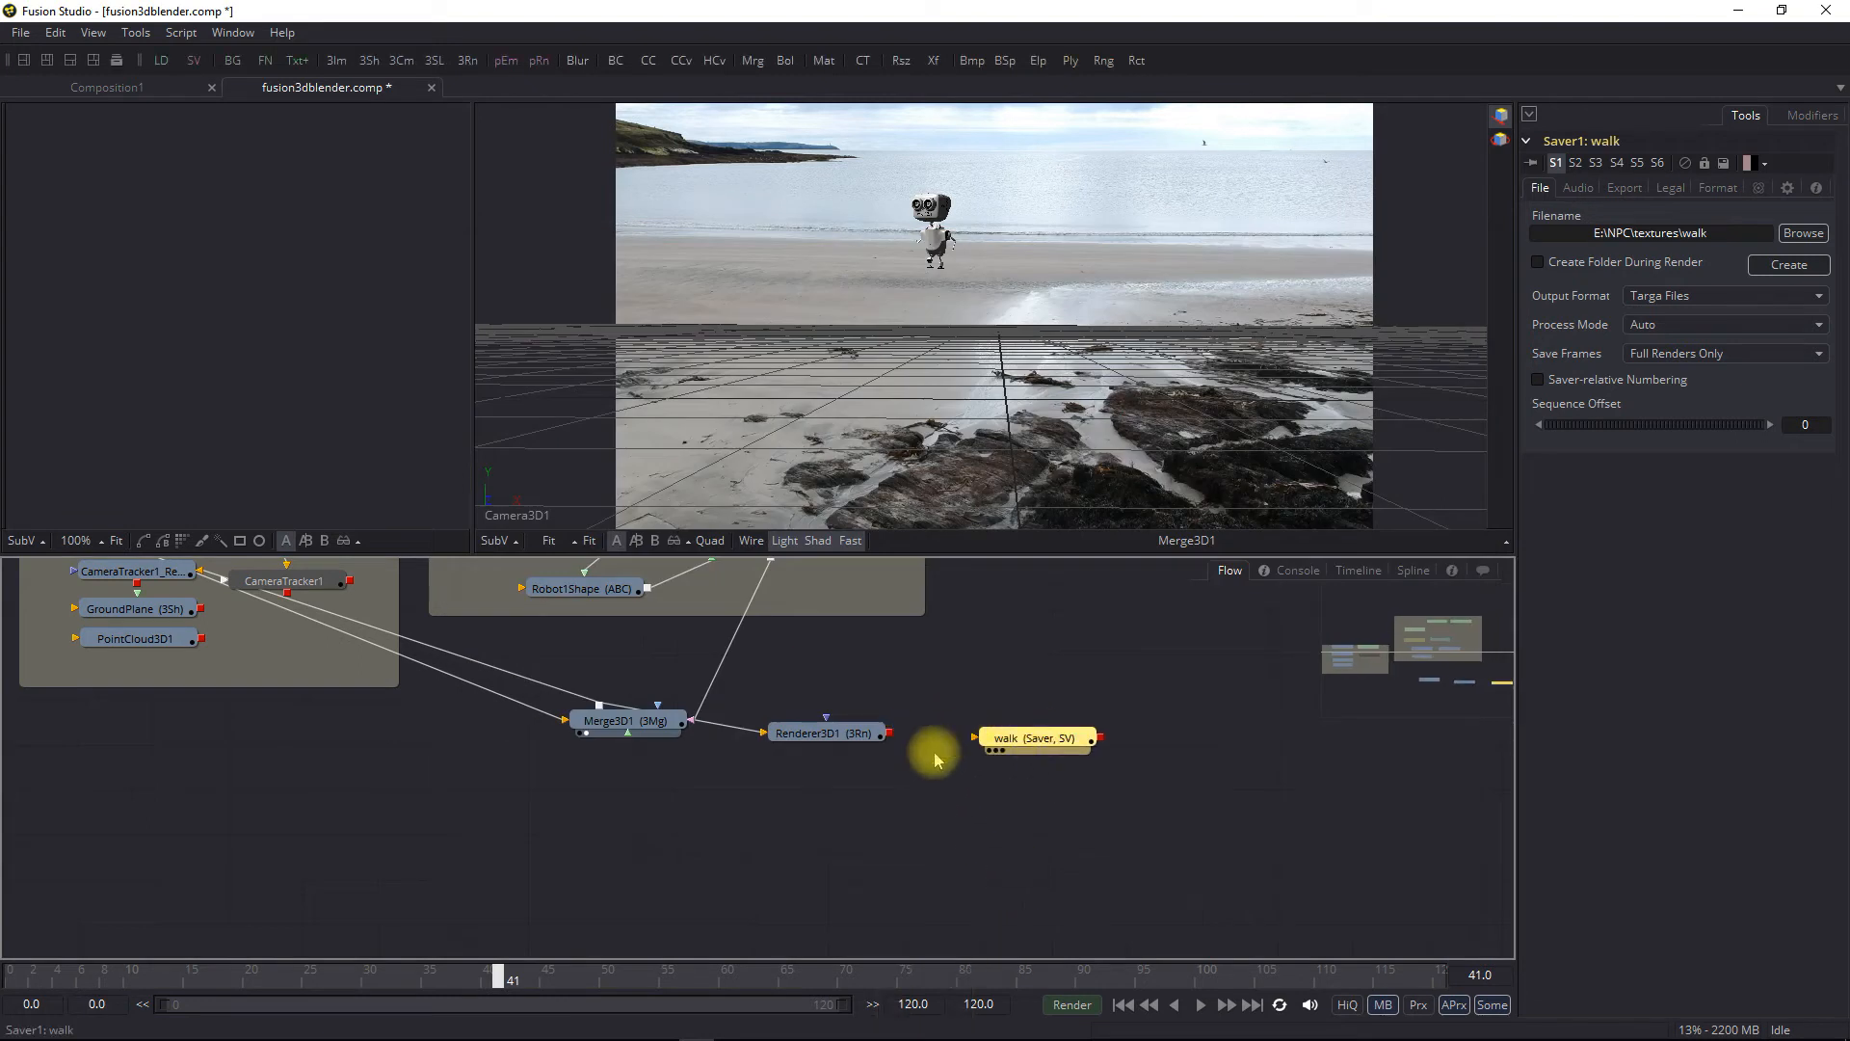
left_click_drag(889, 733, 1064, 737)
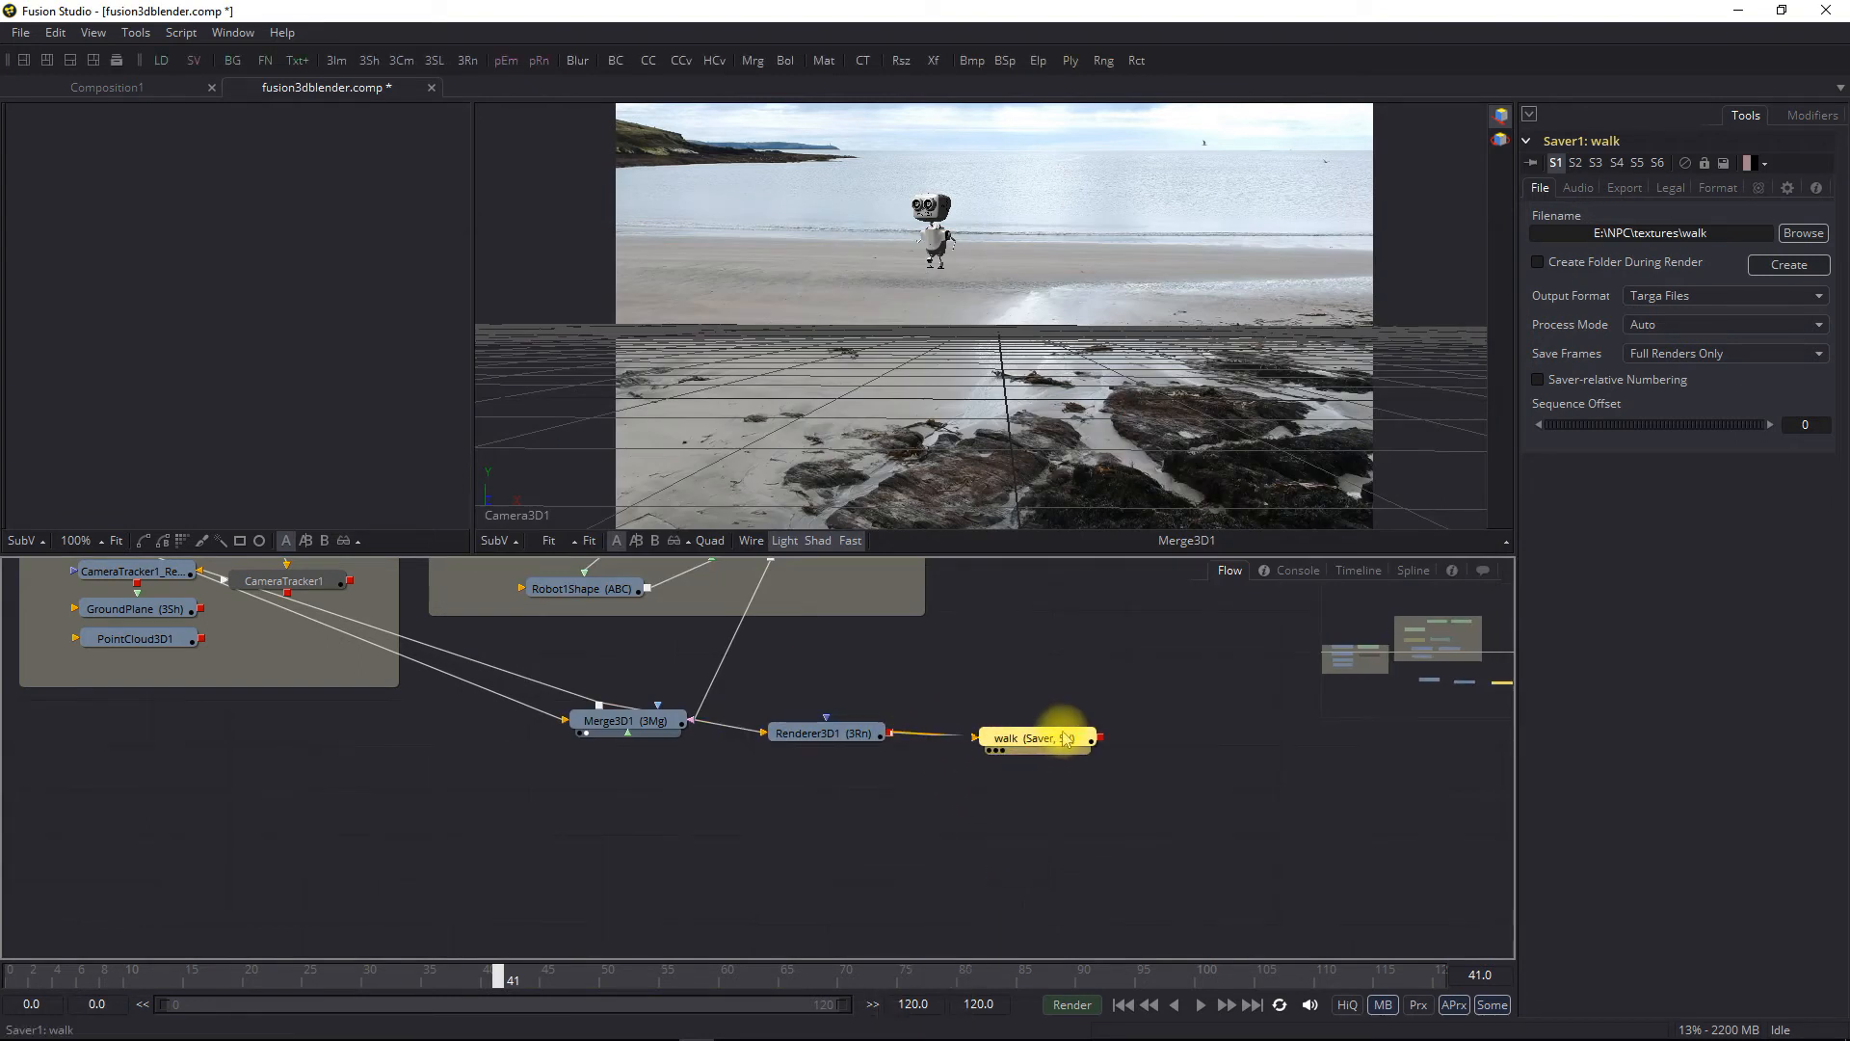
Change the Saver's output file to walk.mov and check the movie's compression settings
left_click(1747, 232)
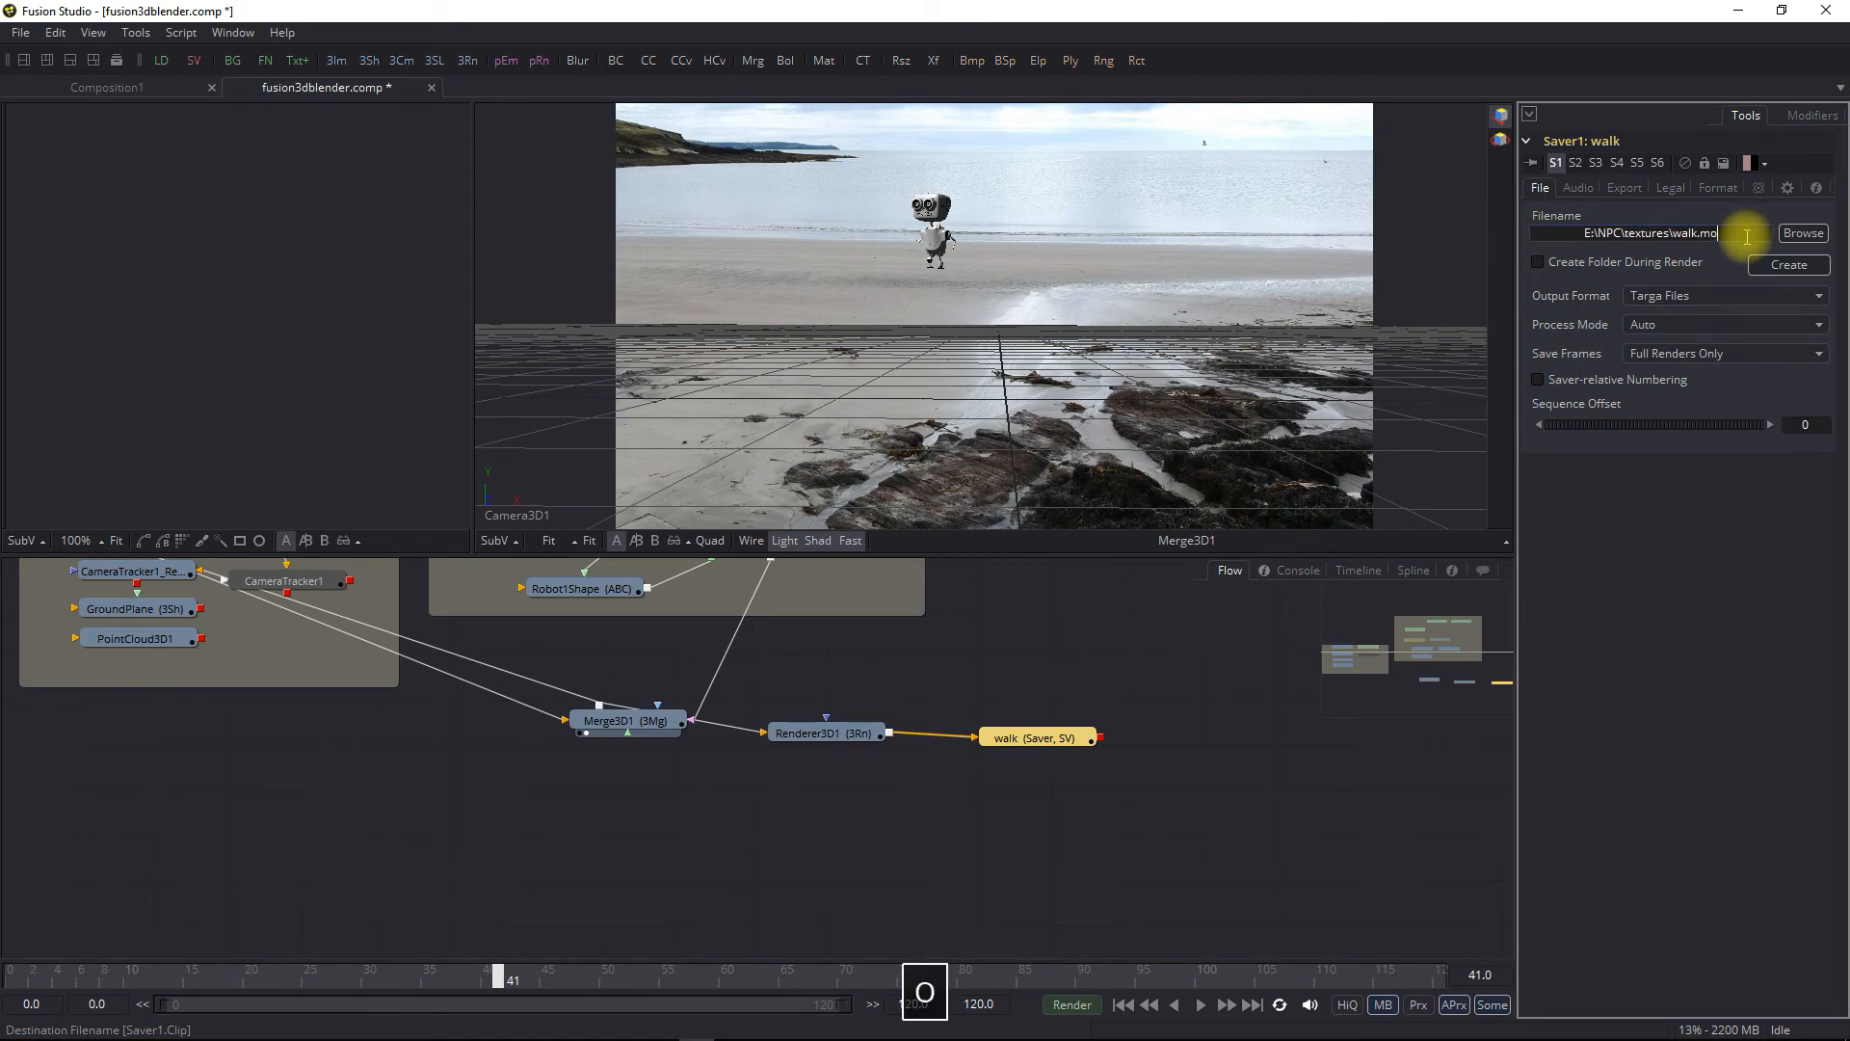
key("Return")
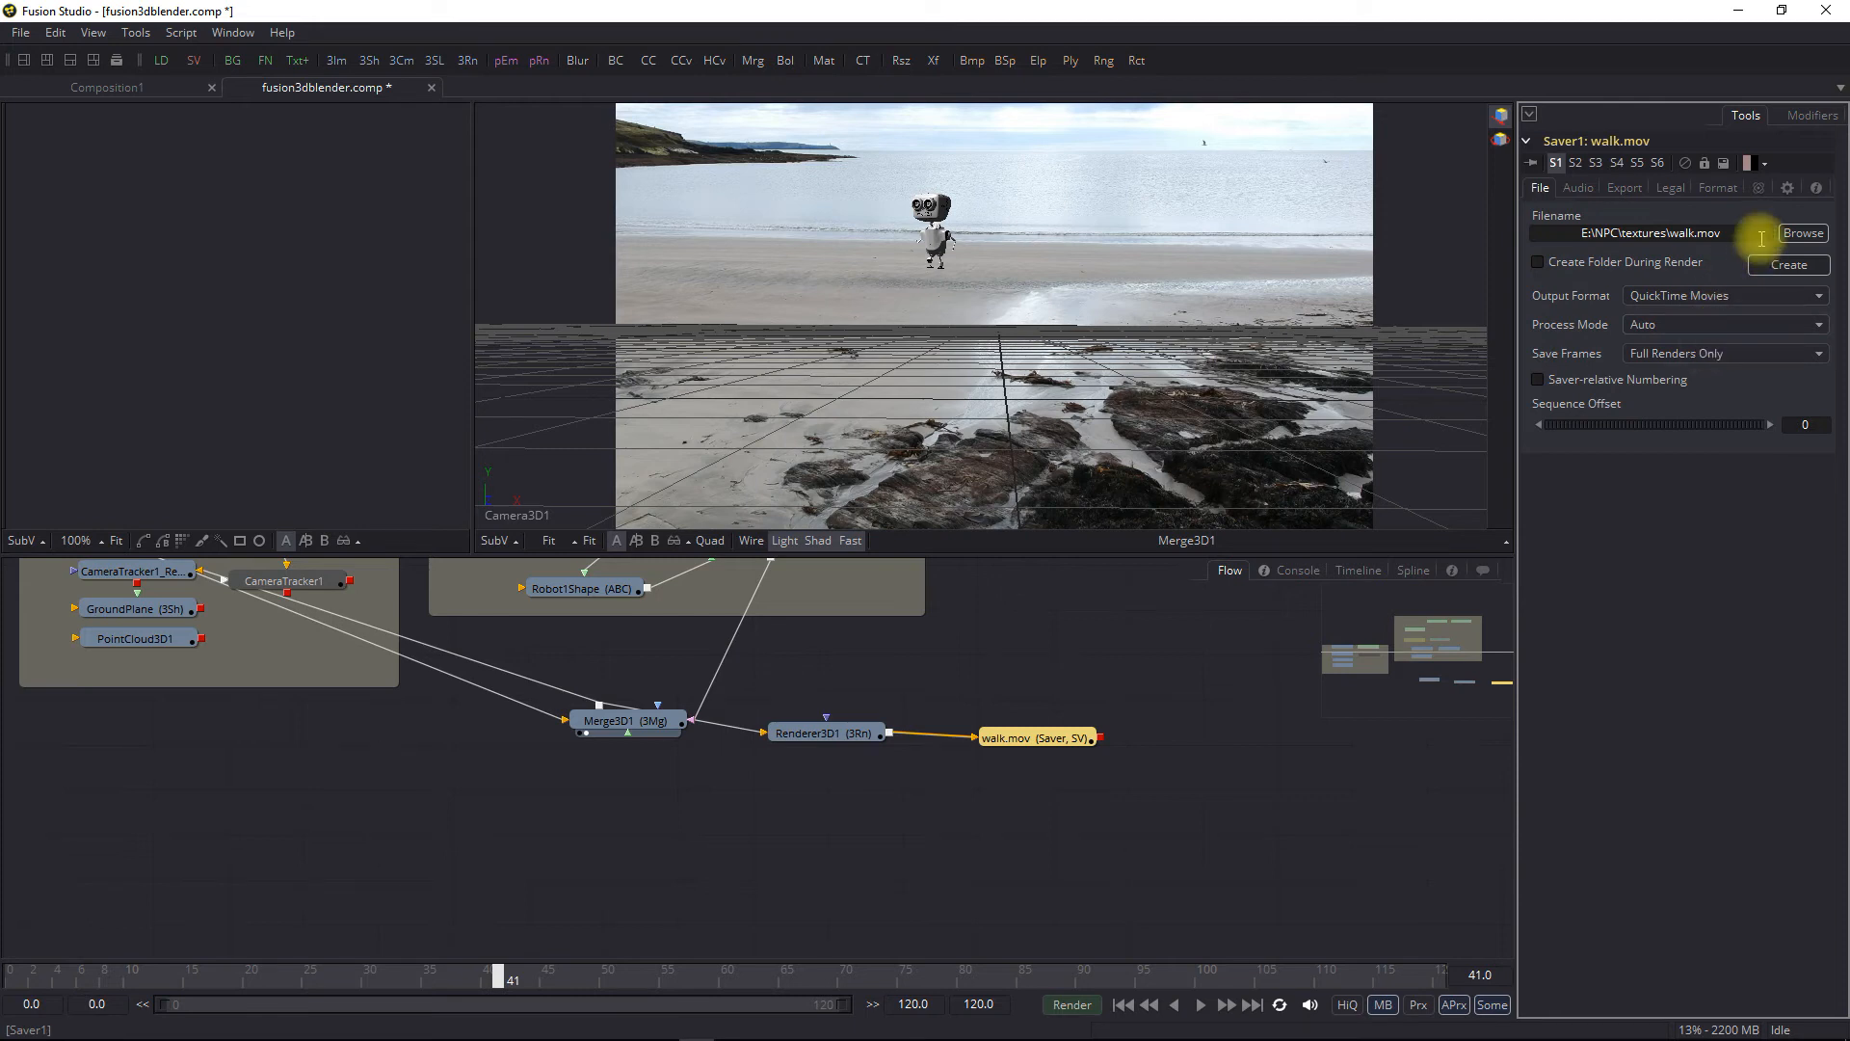
left_click(1718, 188)
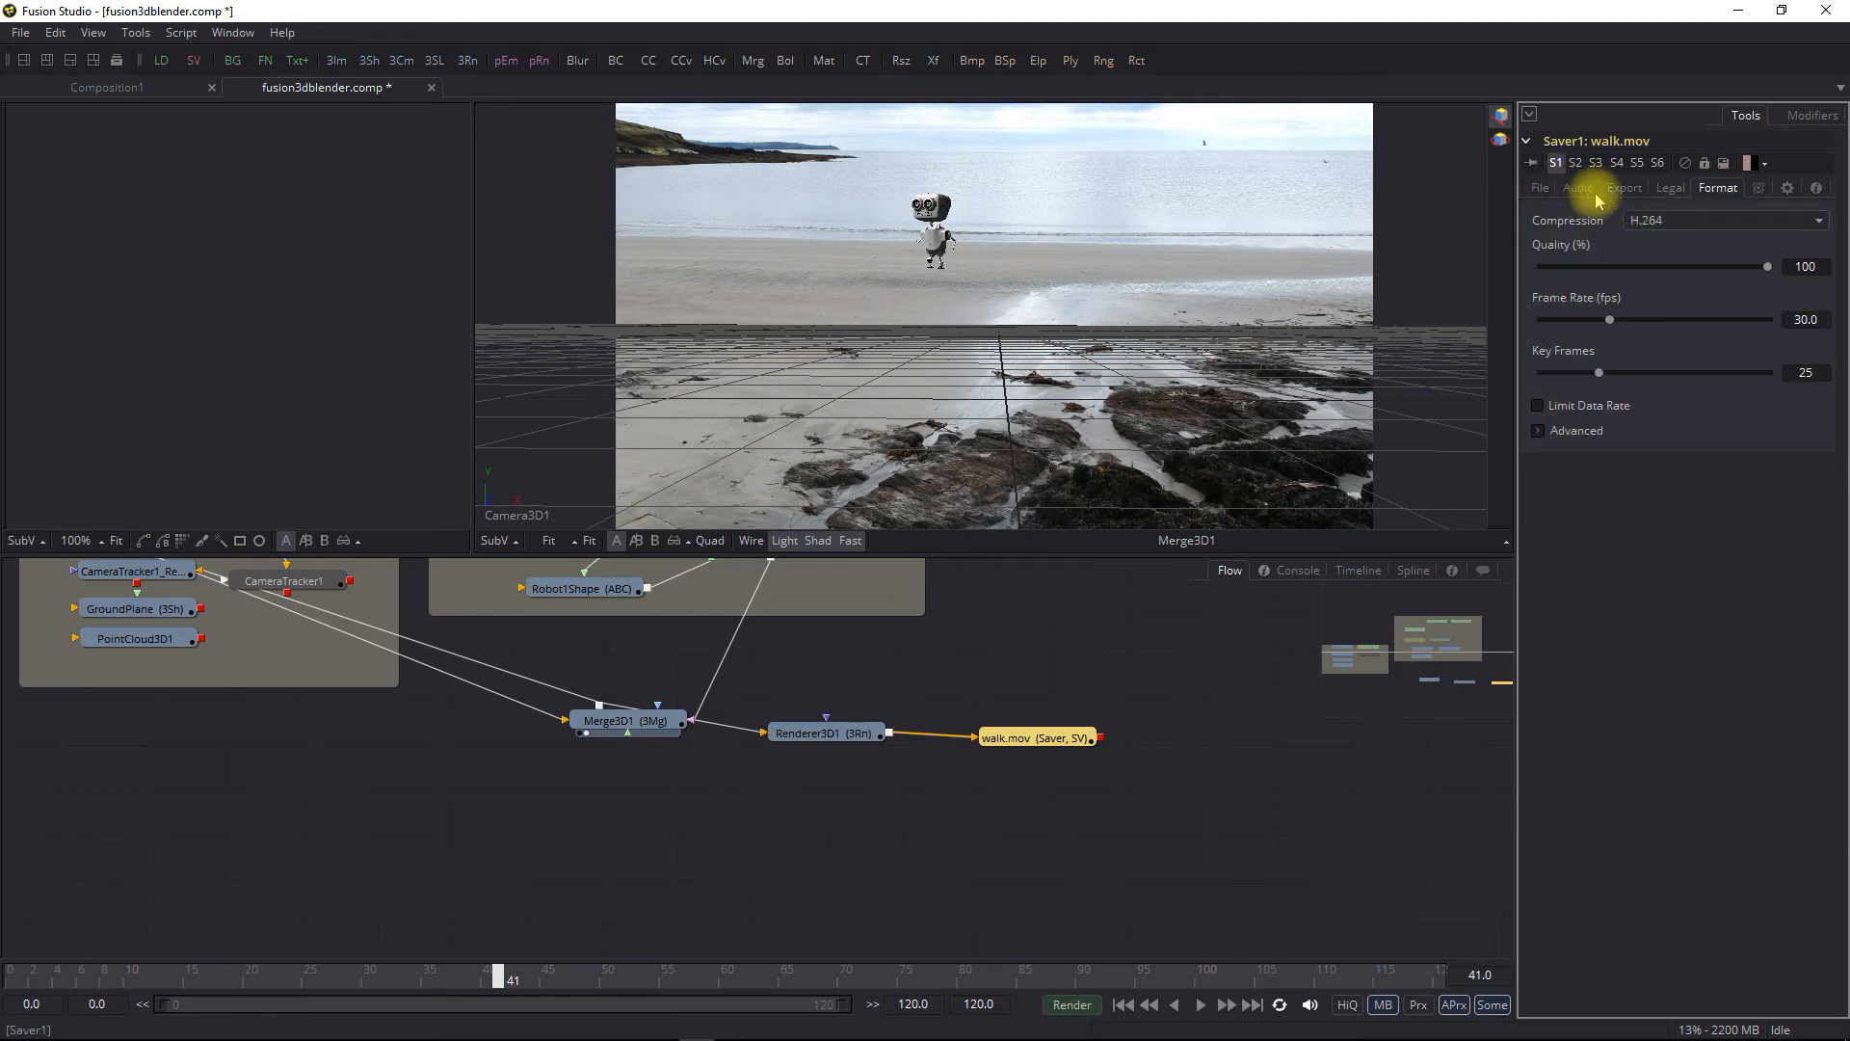
left_click(1540, 188)
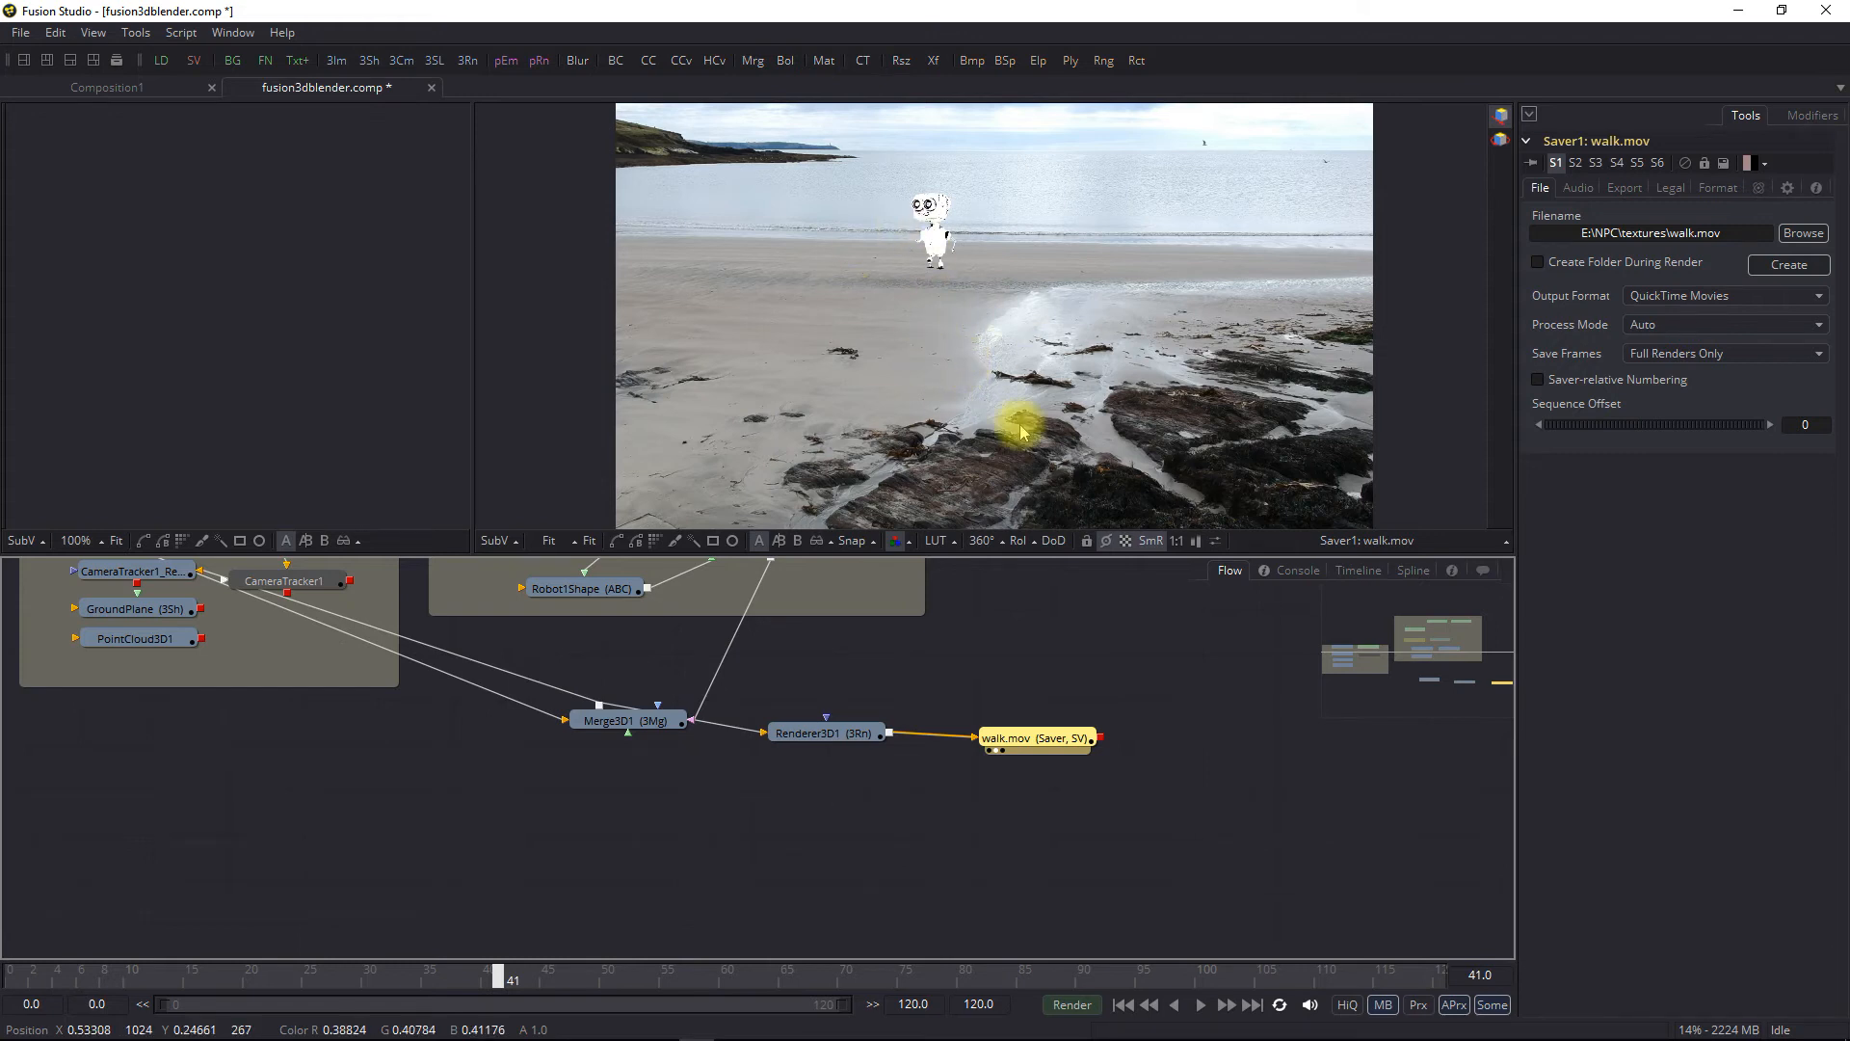
Set Renderer3D1 to the OpenGL Renderer with lighting and shadows enabled
left_click(826, 732)
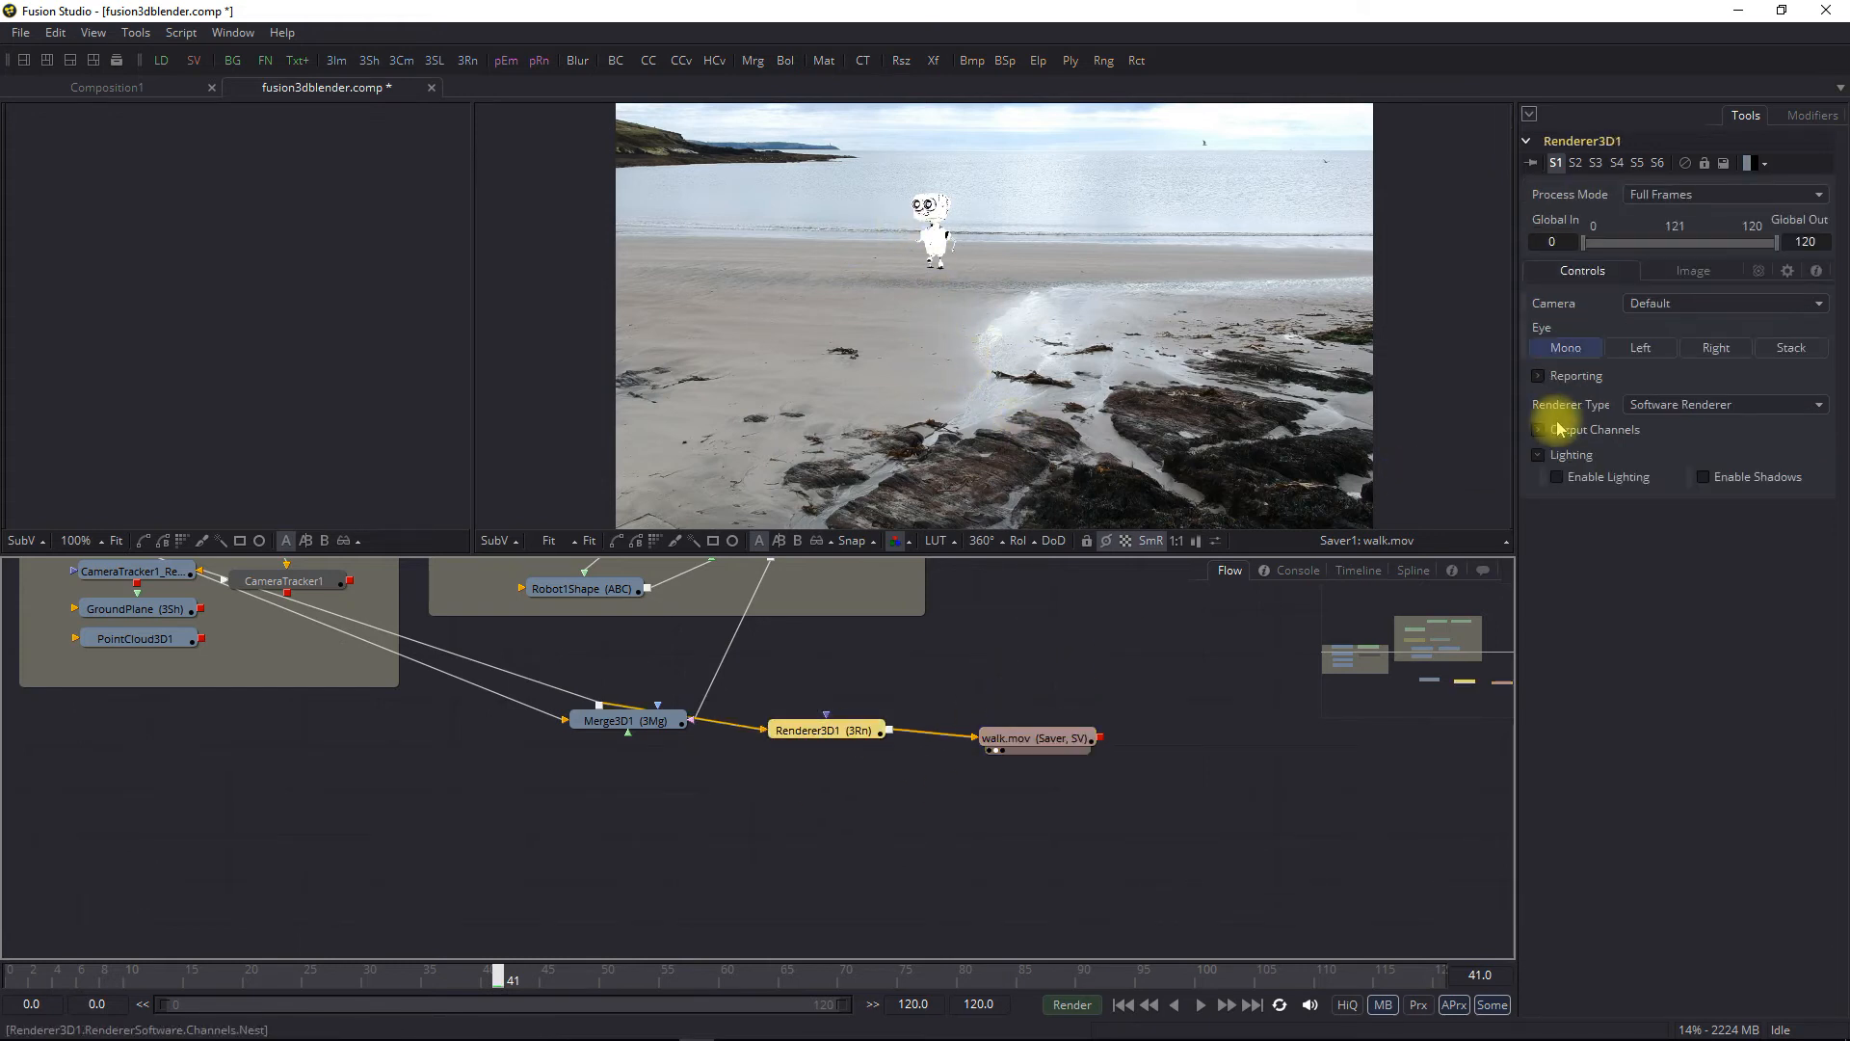
left_click(1673, 409)
left_click(1667, 379)
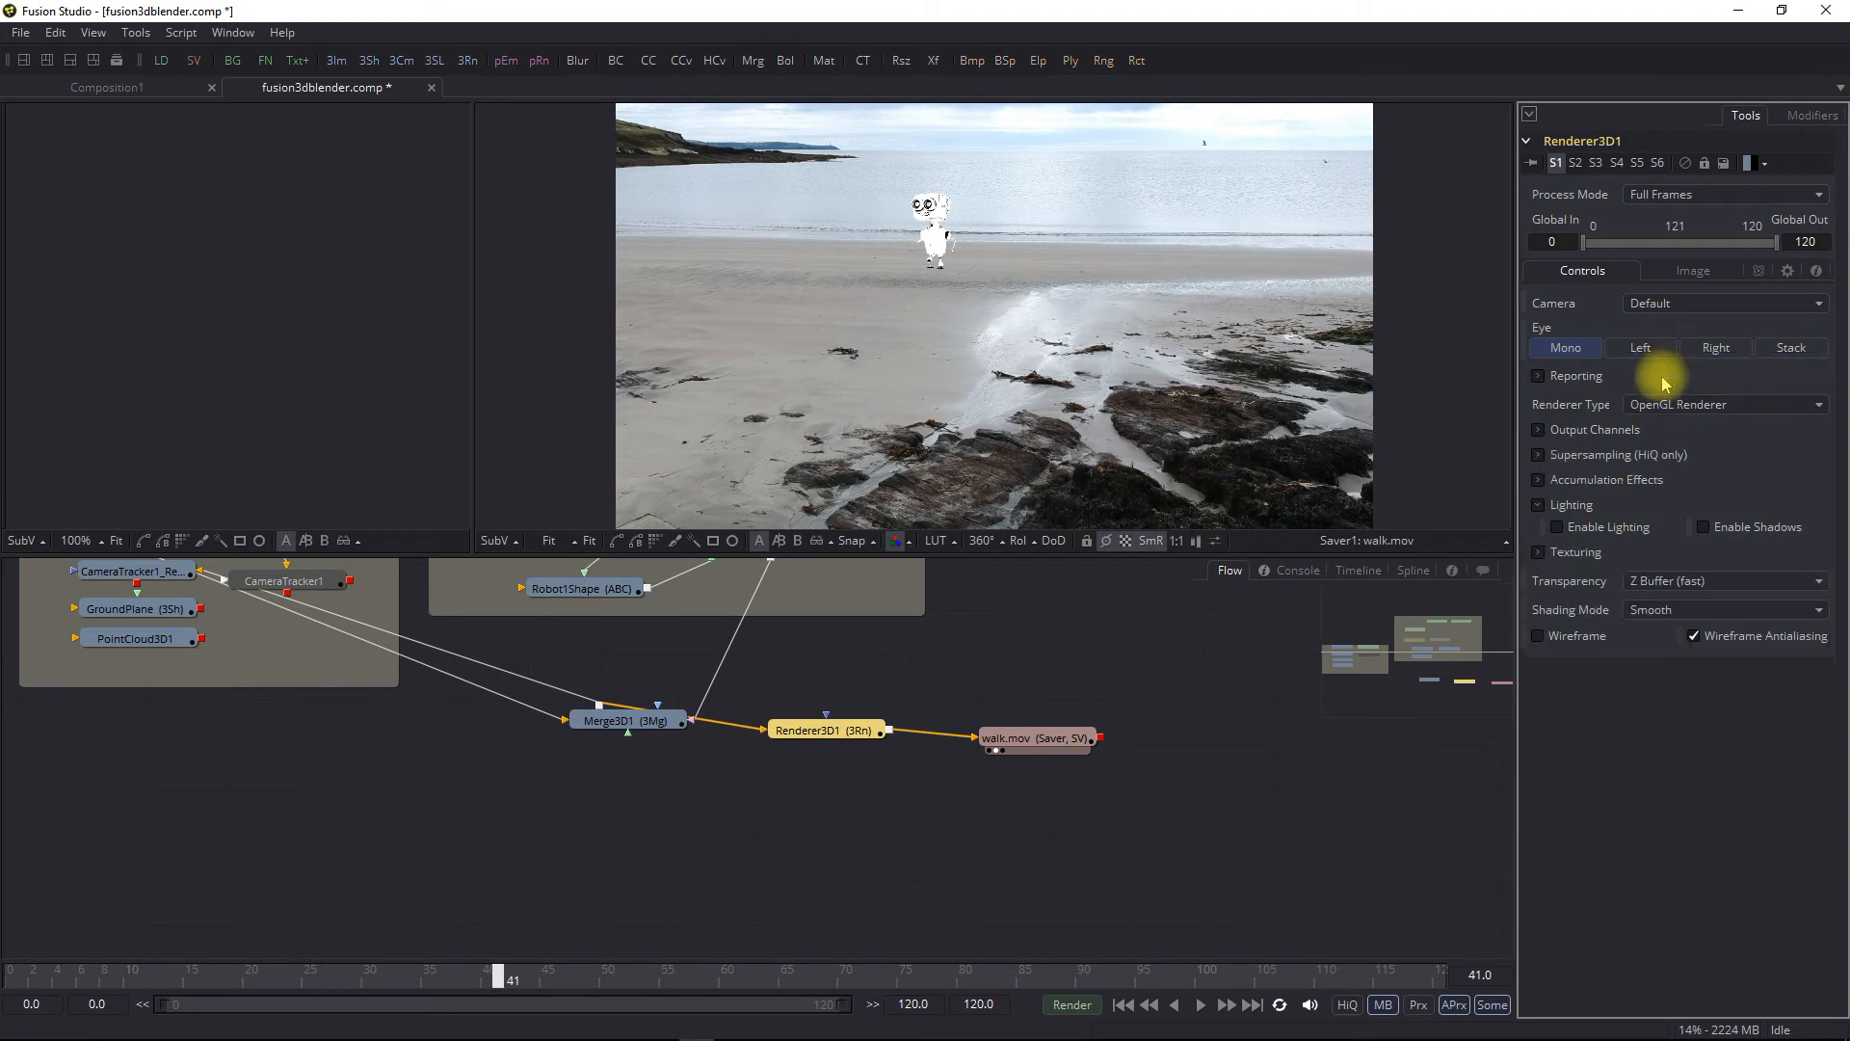
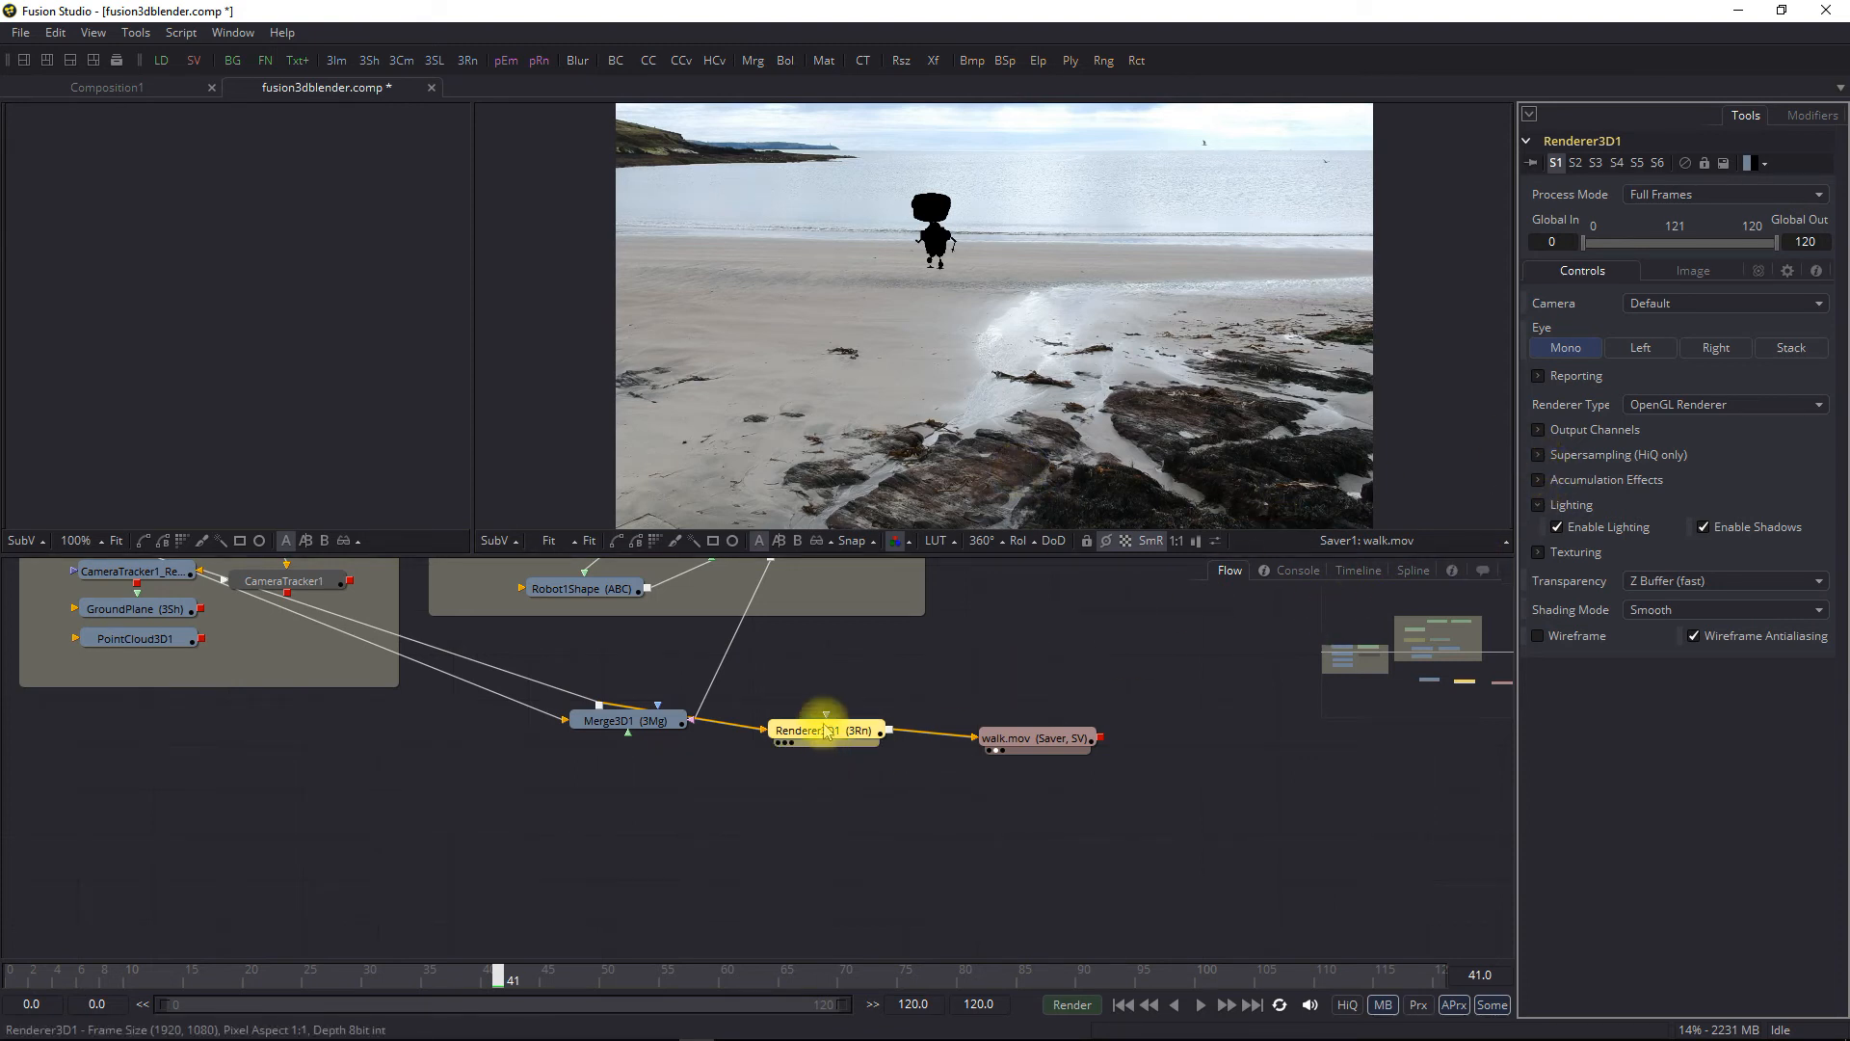
Shift the Renderer3D1 and Saver nodes down, then add a Spot Light node connected to Merge3D1 and place it clear of the other nodes
left_click_drag(826, 731, 826, 788)
left_click_drag(1055, 749, 1024, 813)
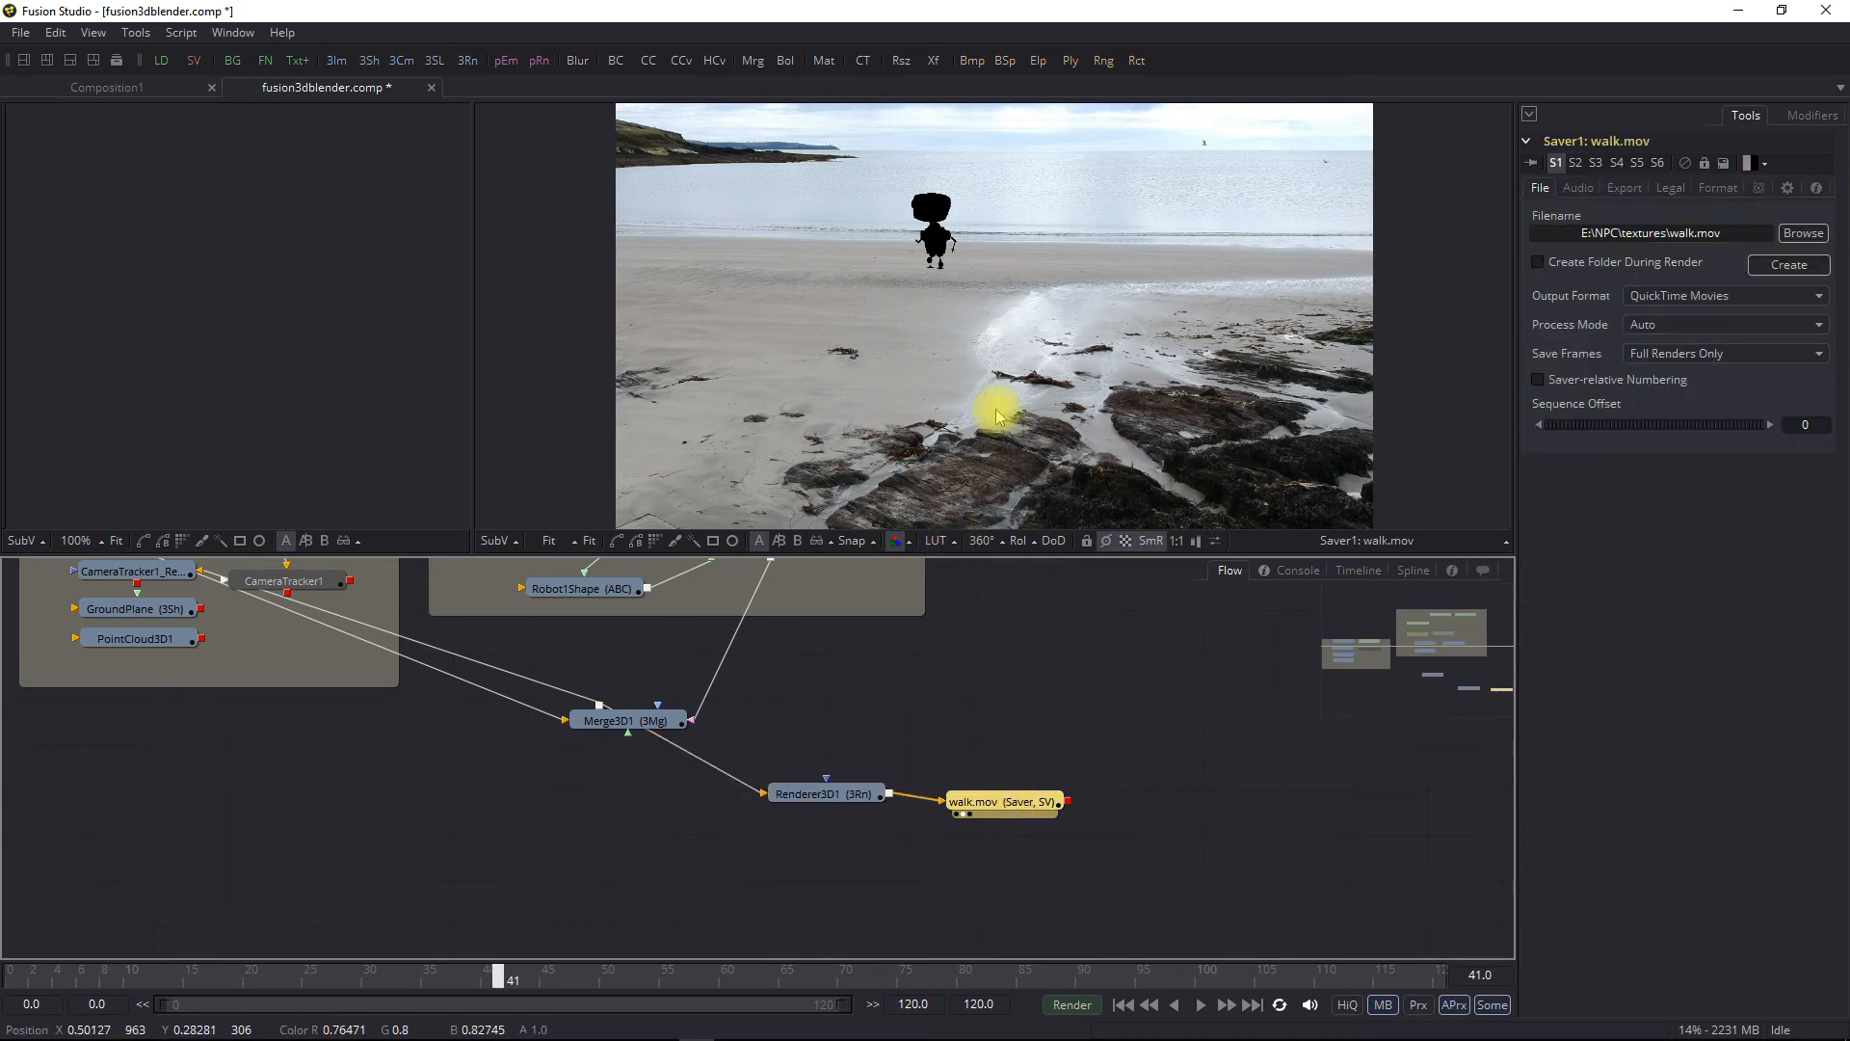
right_click(896, 695)
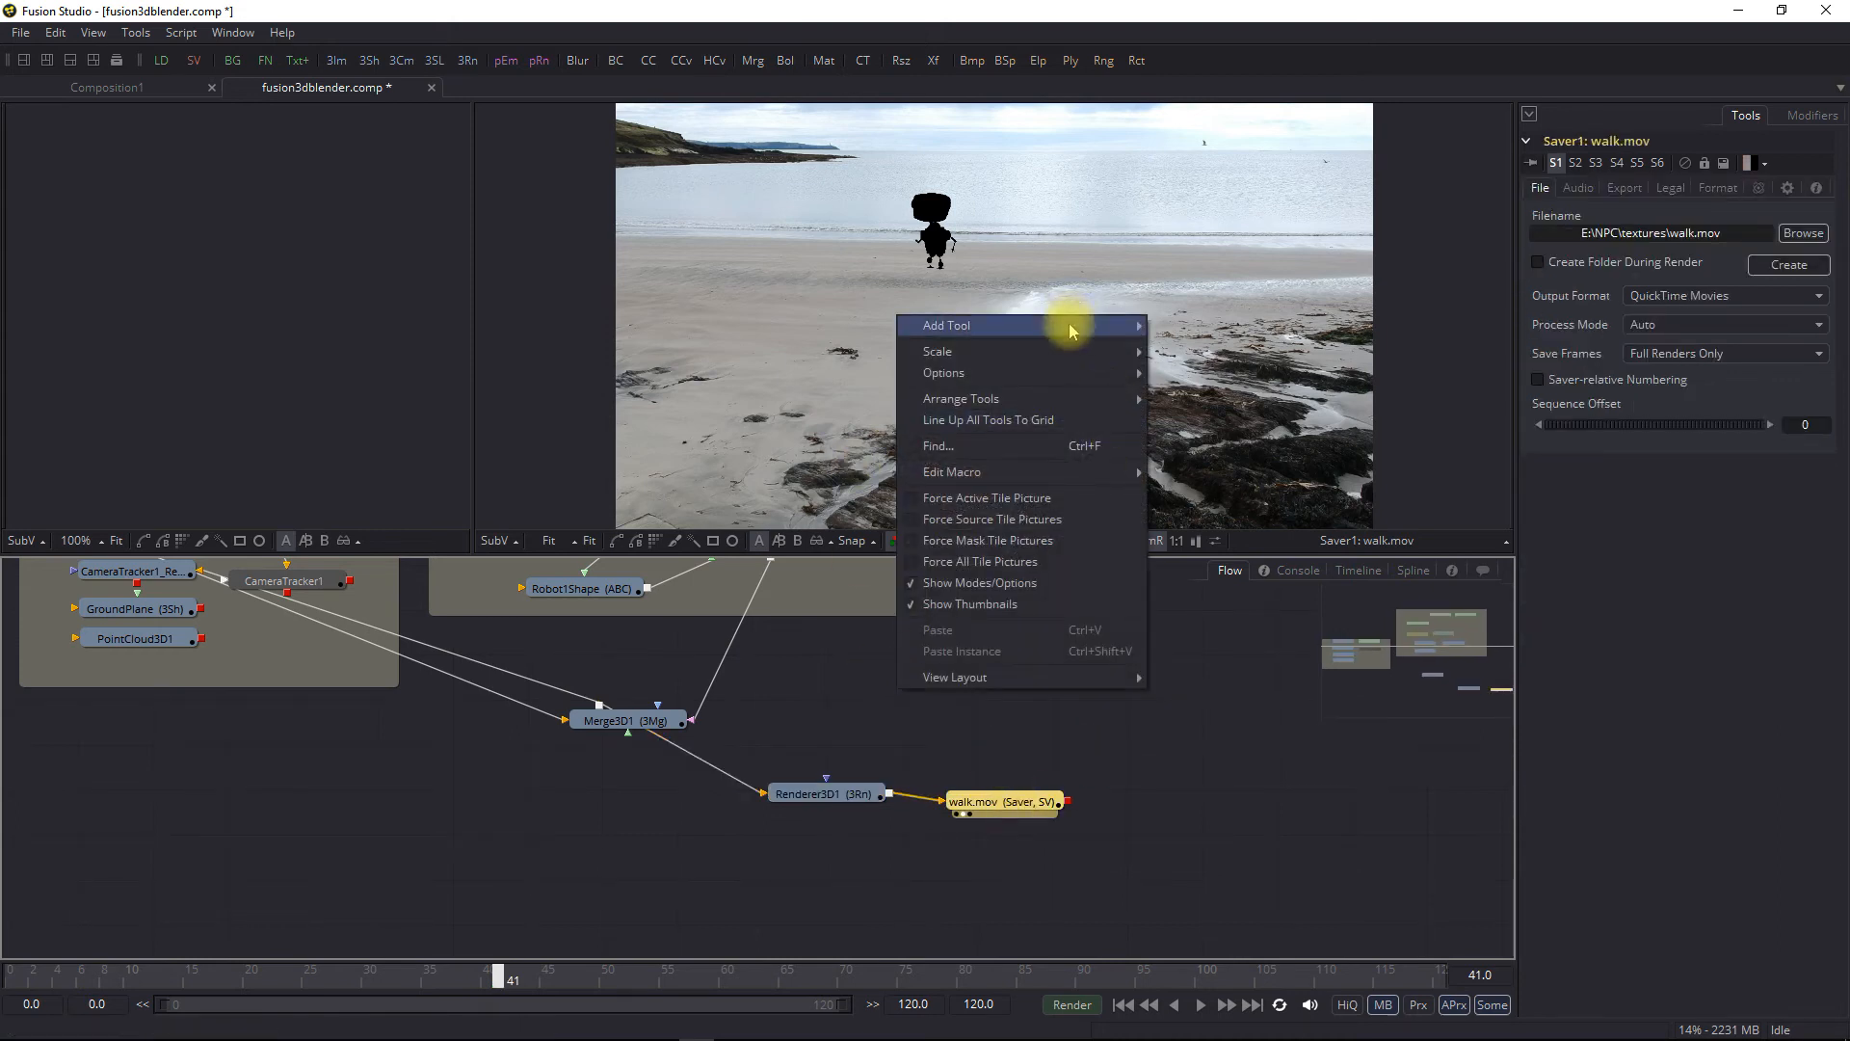
mouse_move(1108, 327)
mouse_move(1198, 355)
mouse_move(1387, 352)
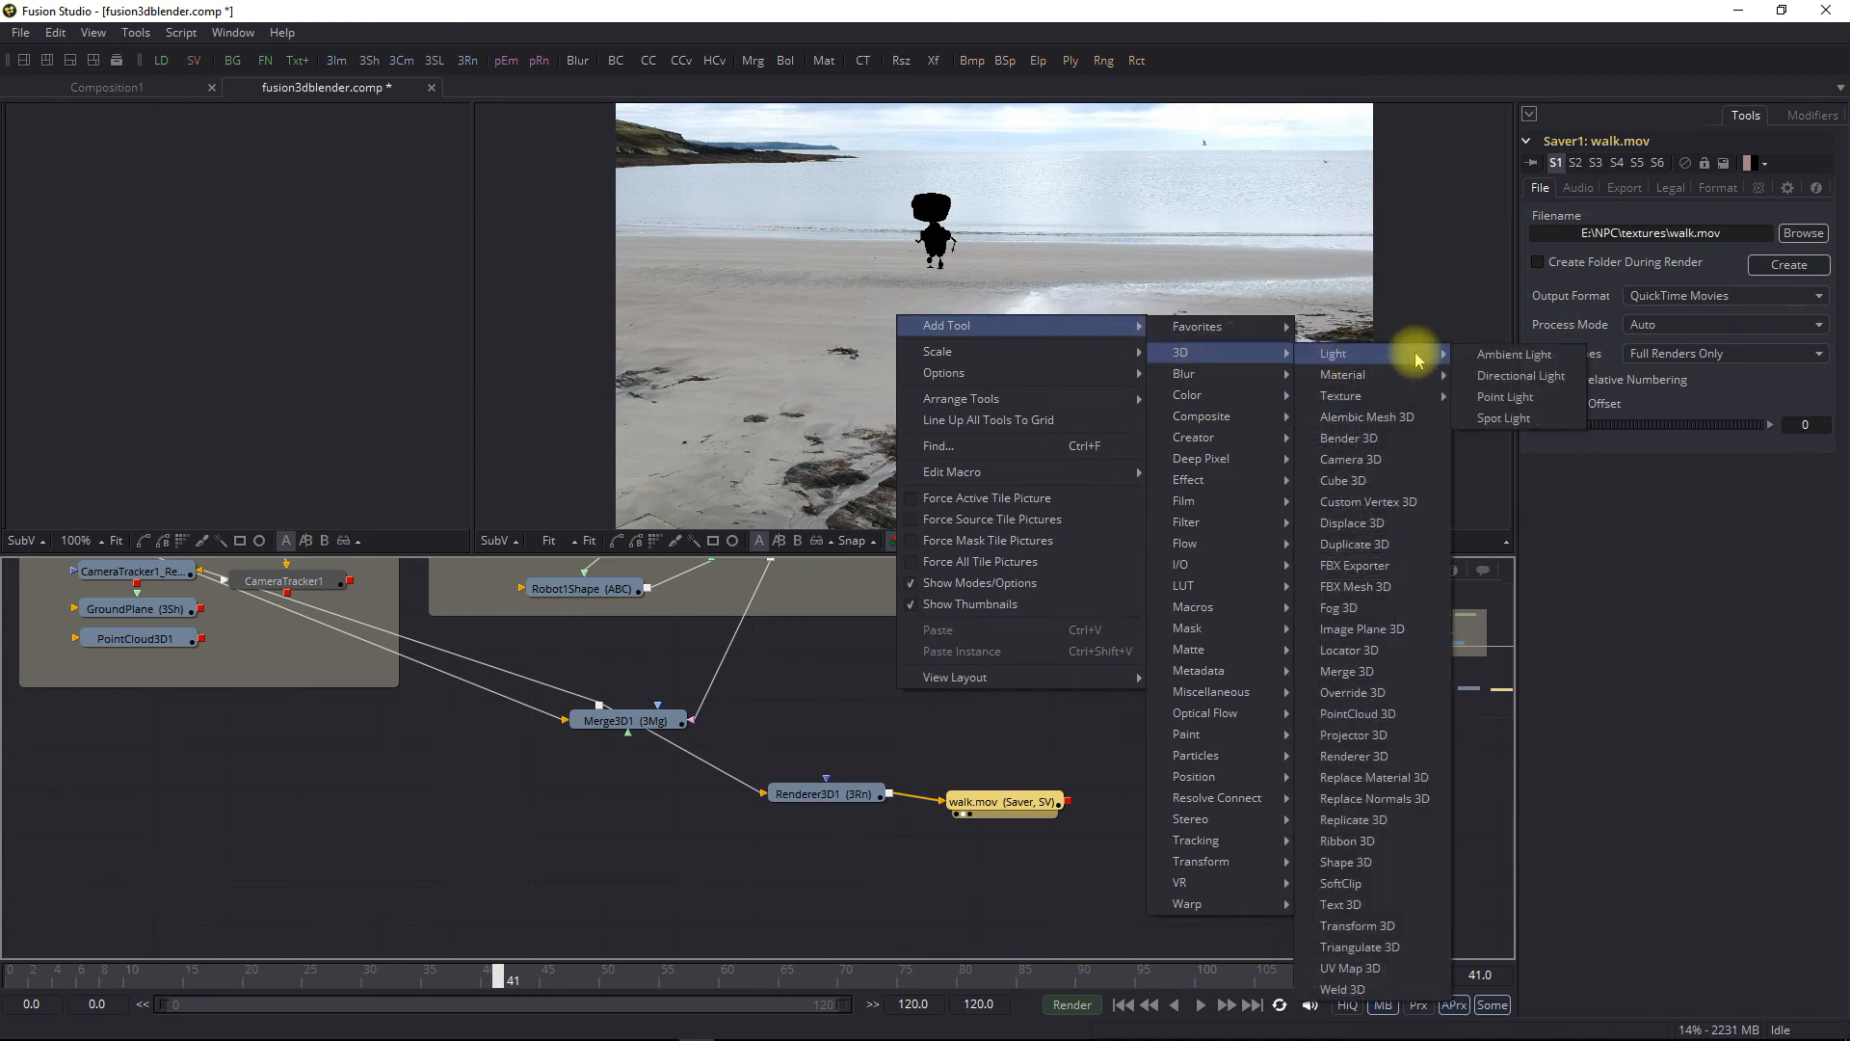
left_click(1517, 424)
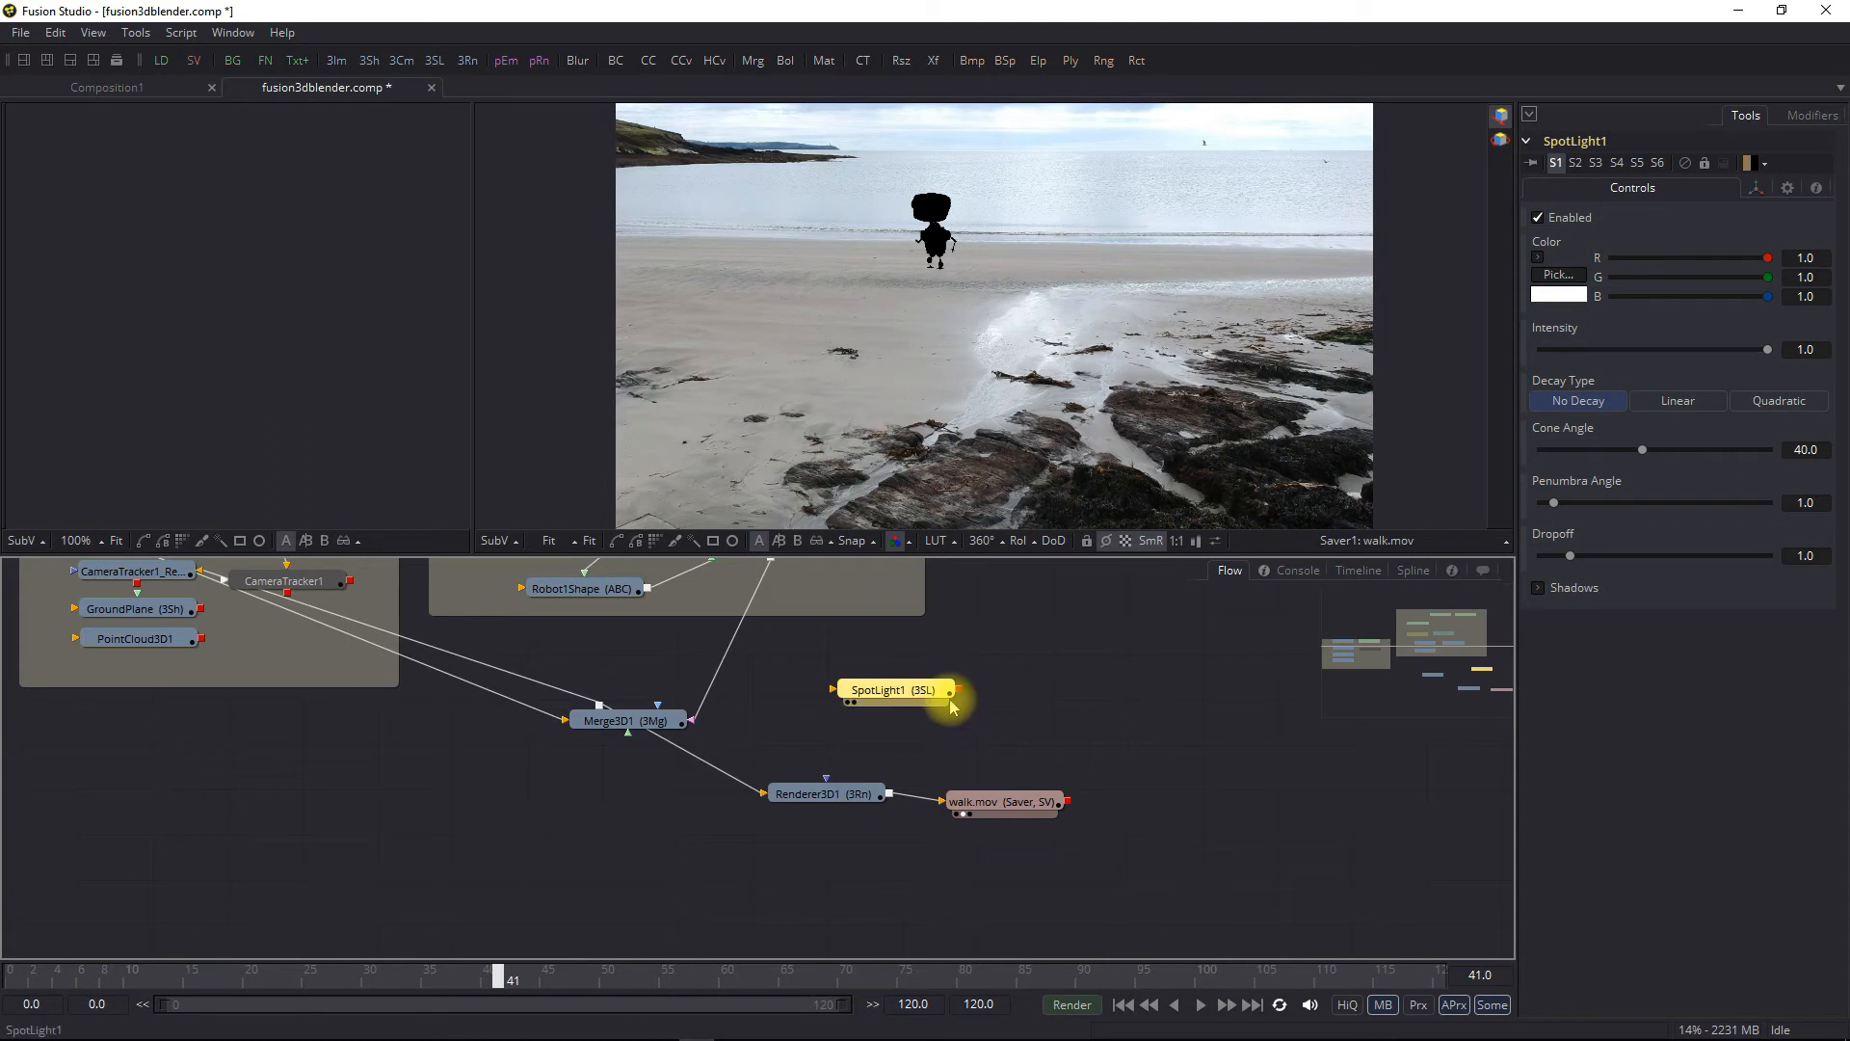
left_click_drag(960, 690, 613, 720)
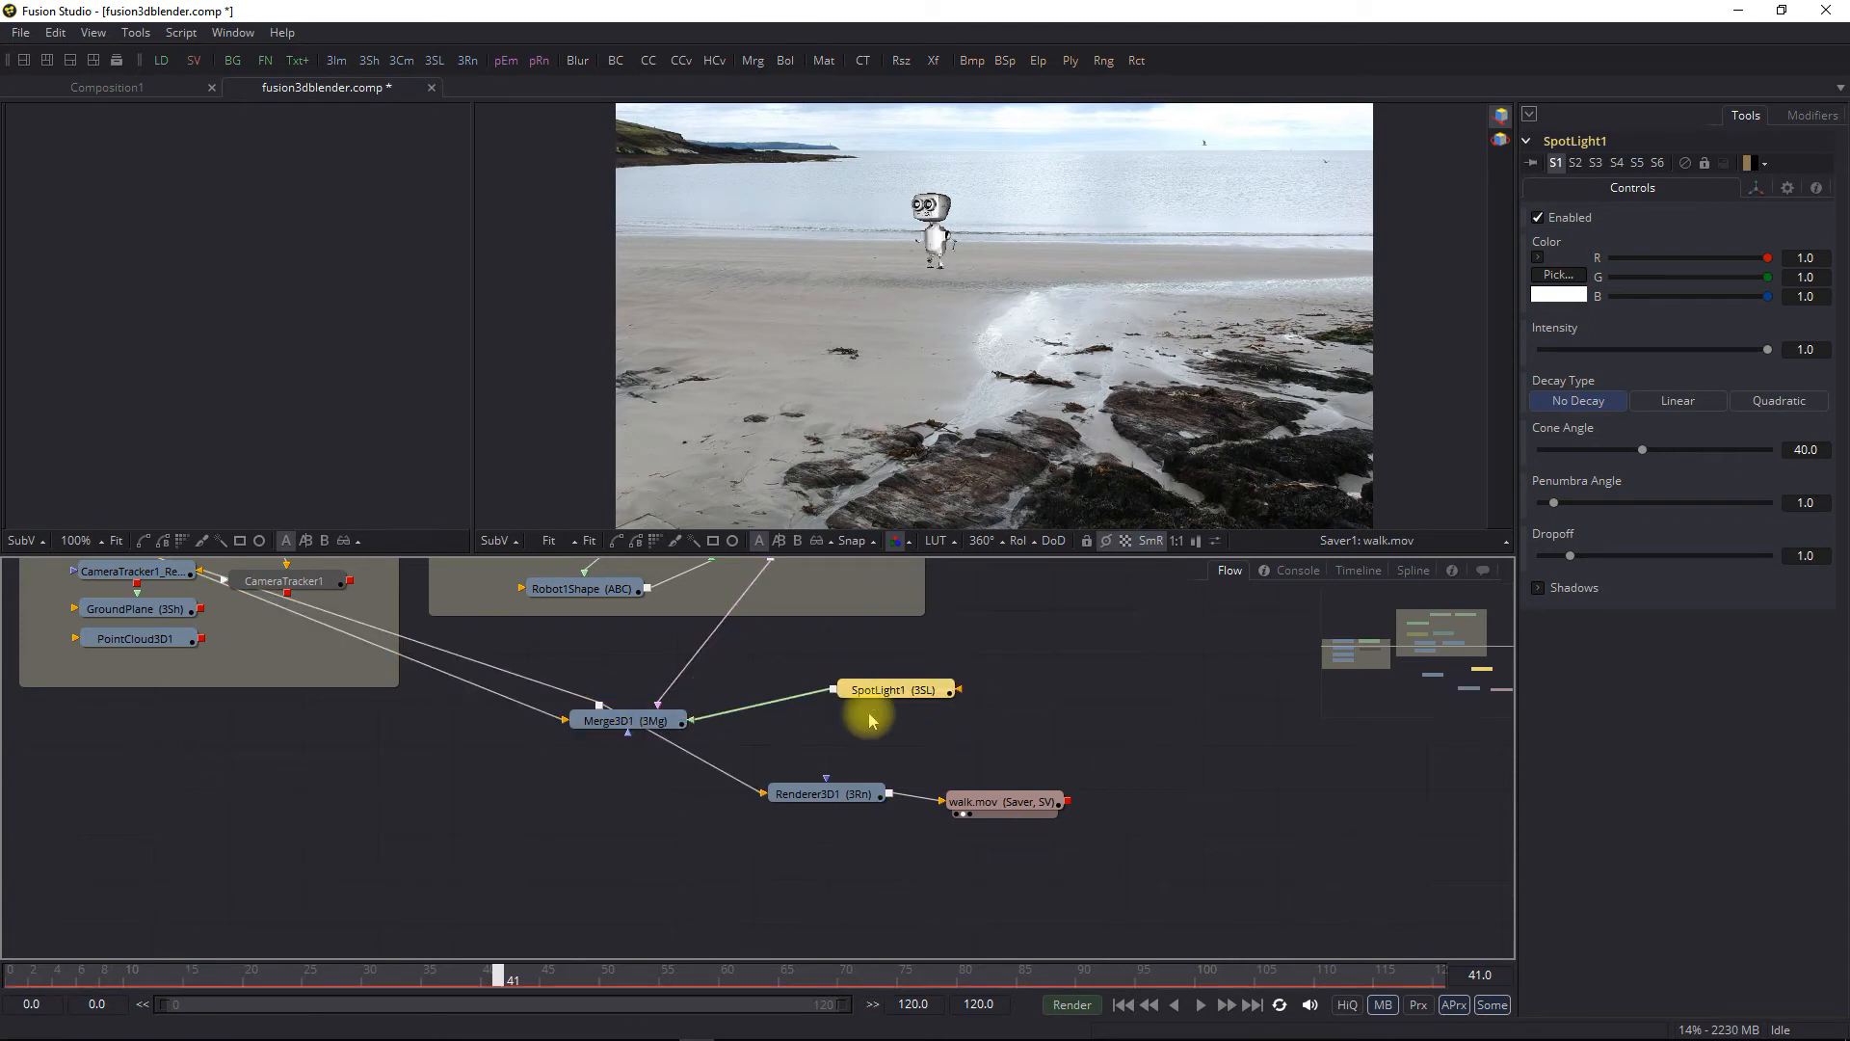
left_click_drag(903, 701, 1098, 636)
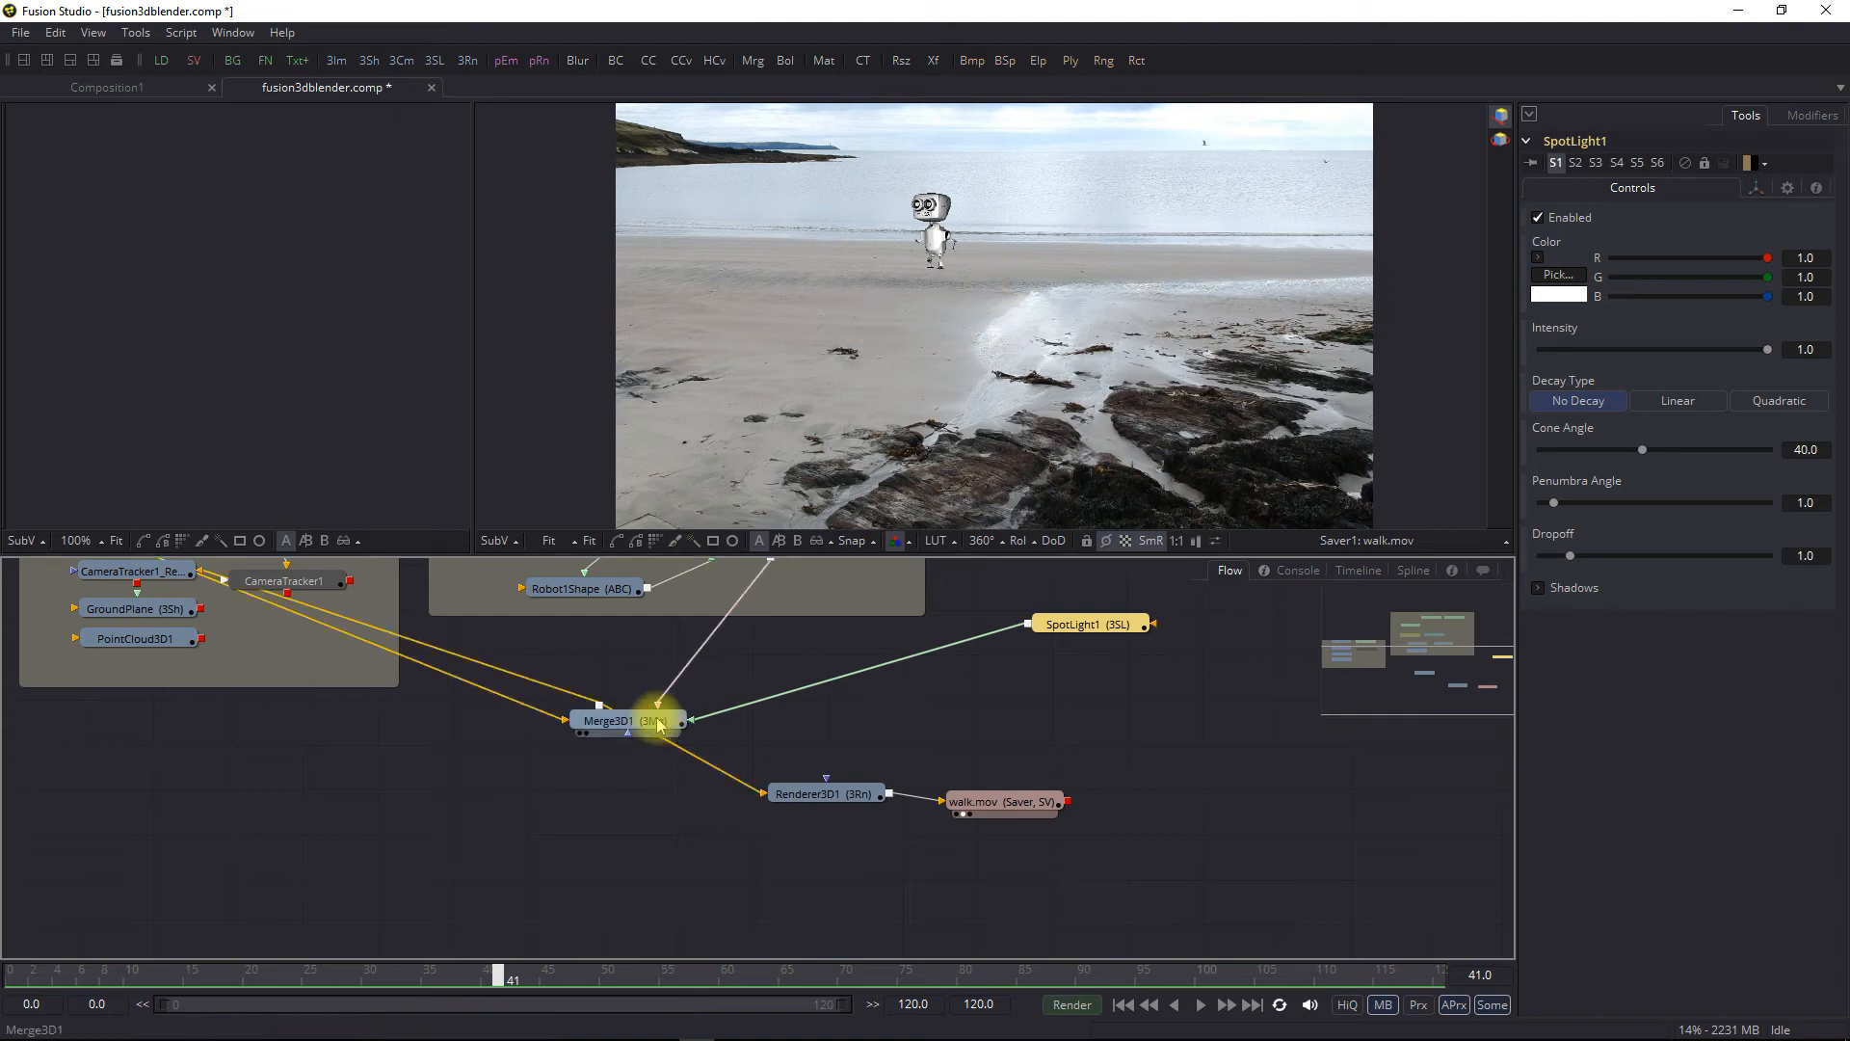
Show Merge3D1 in the empty viewer and widen that viewer to about half of the display area
scroll(393, 416, "up", 12)
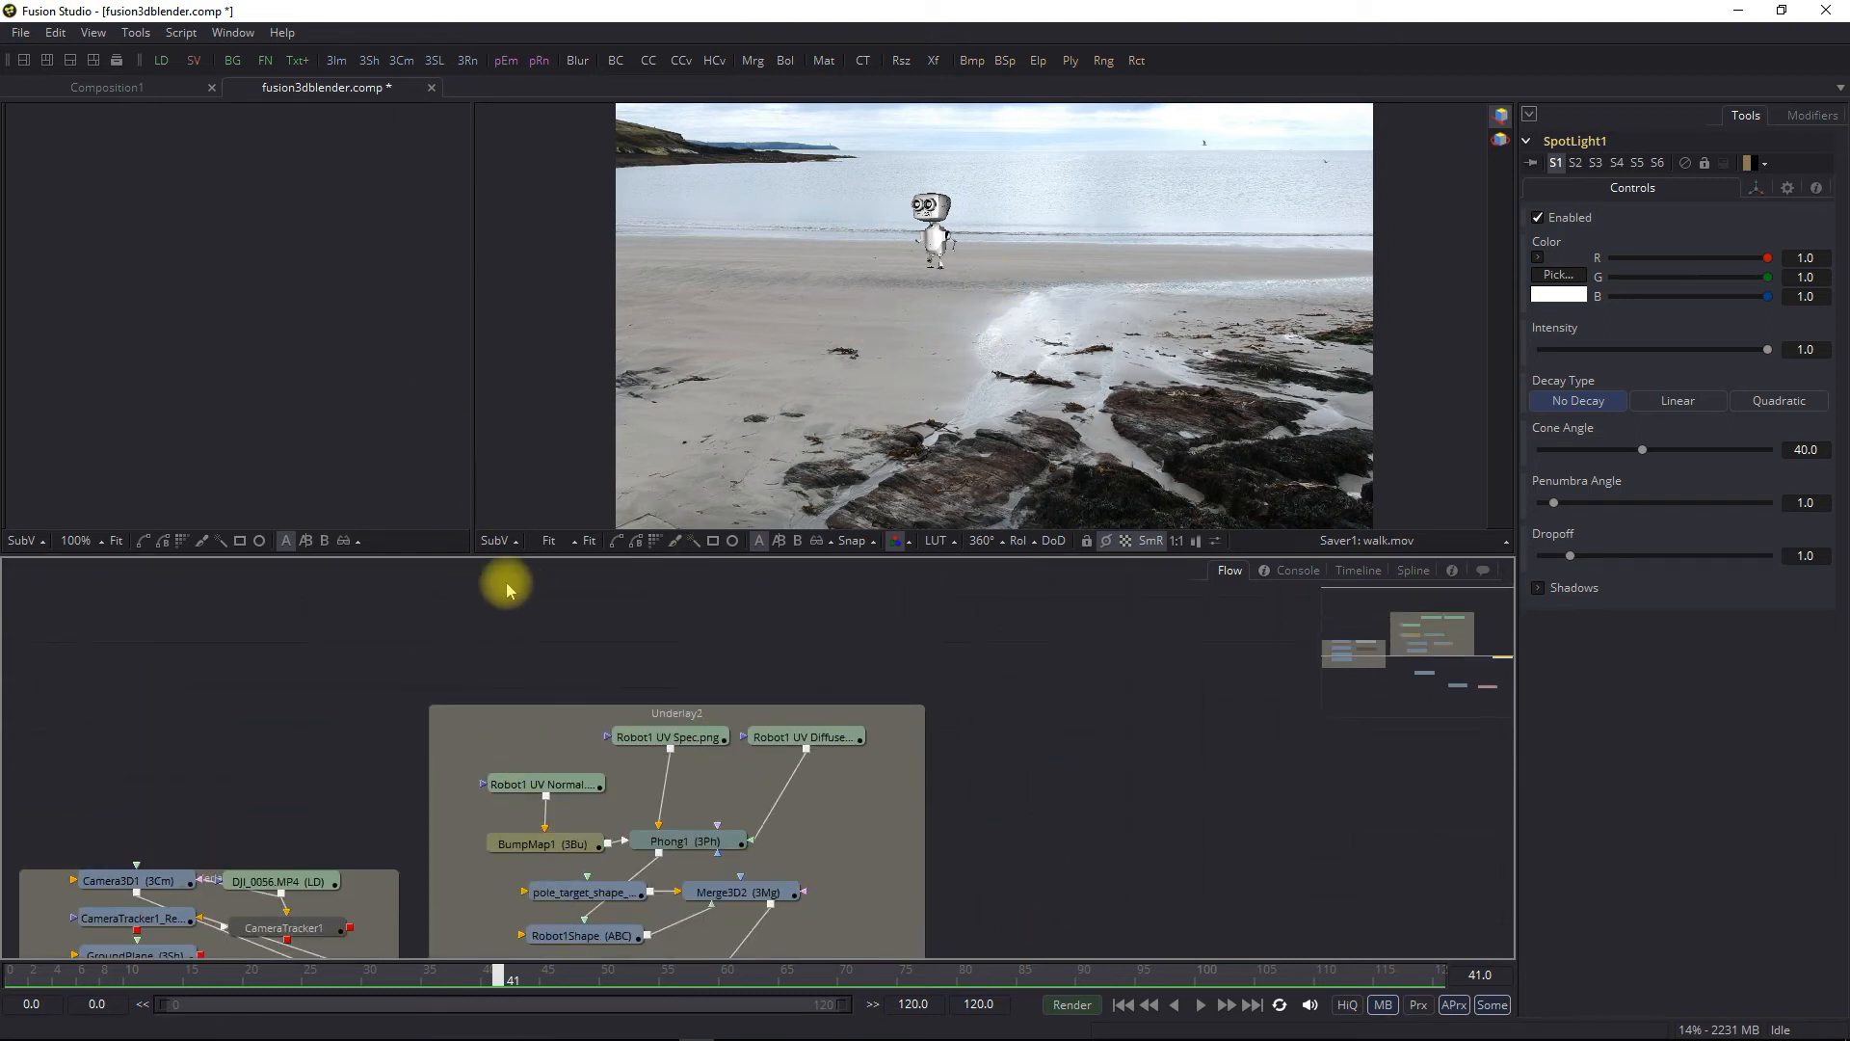
scroll(501, 605, "down", 4, "ctrl")
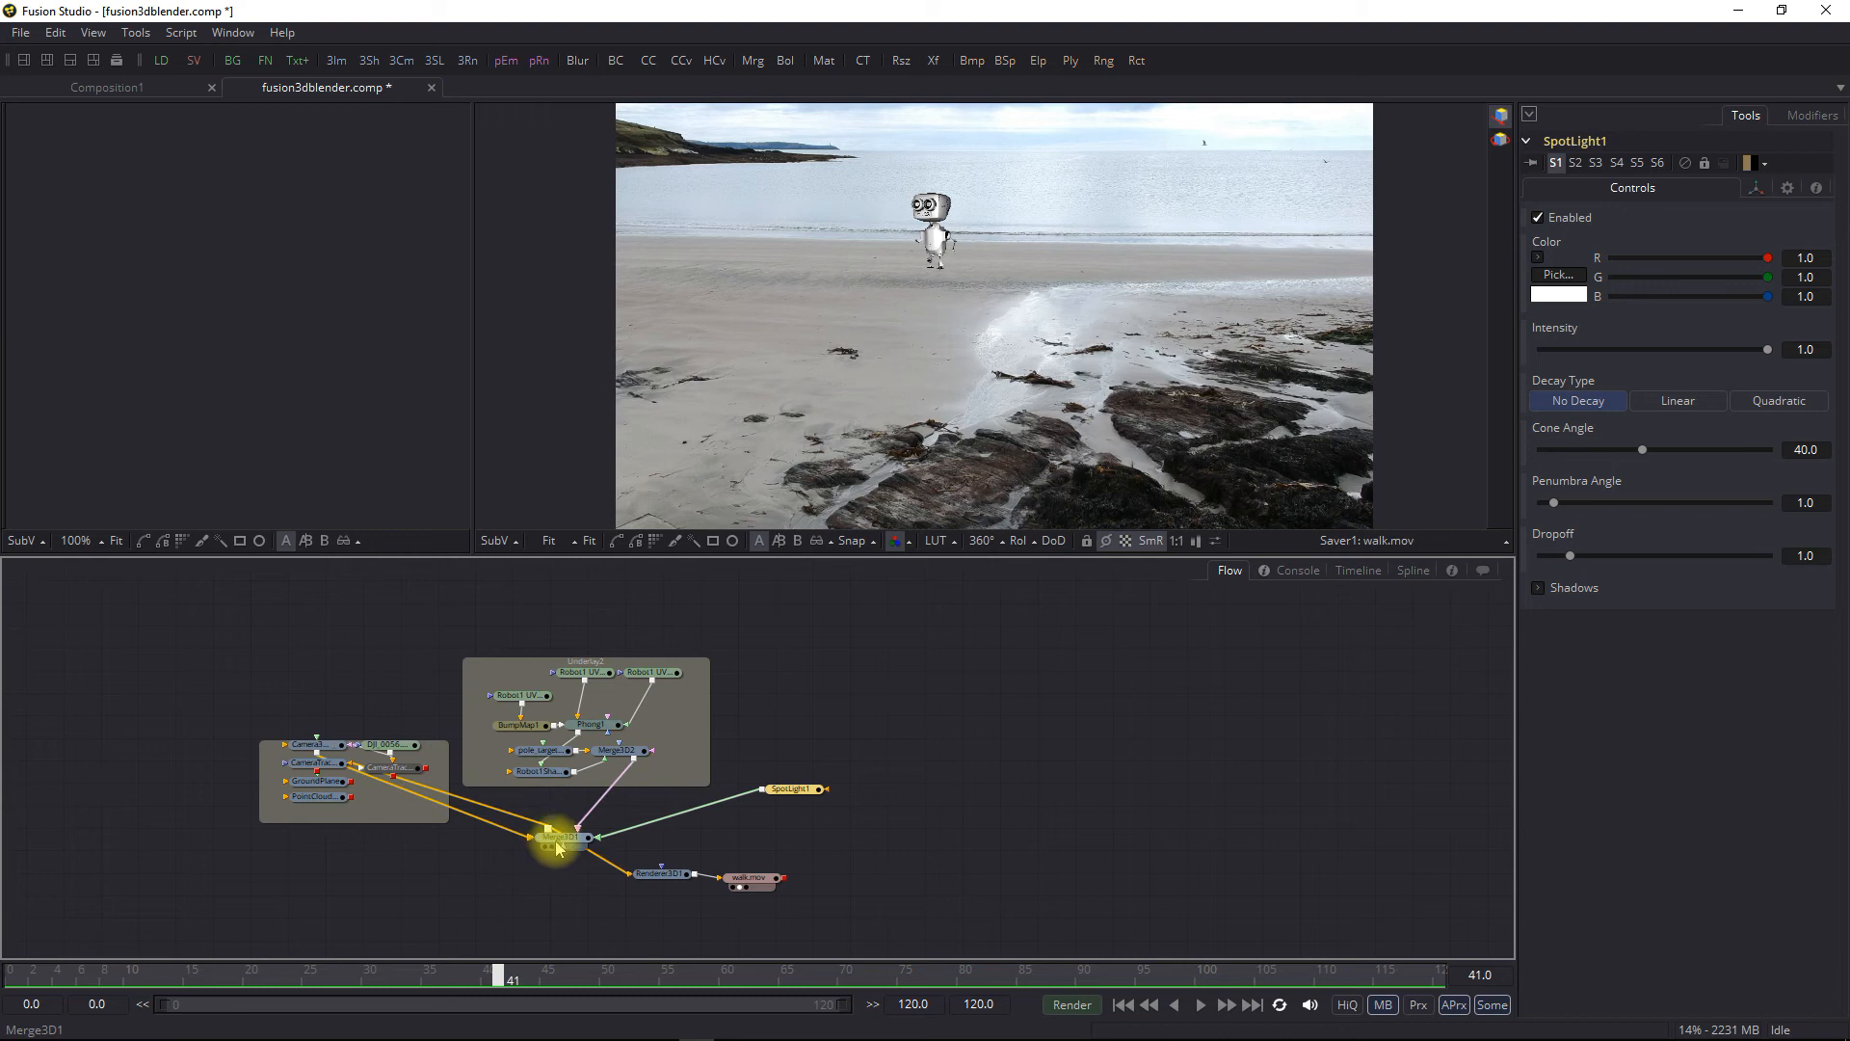
left_click(528, 770)
left_click(561, 837)
left_click_drag(561, 837, 374, 444)
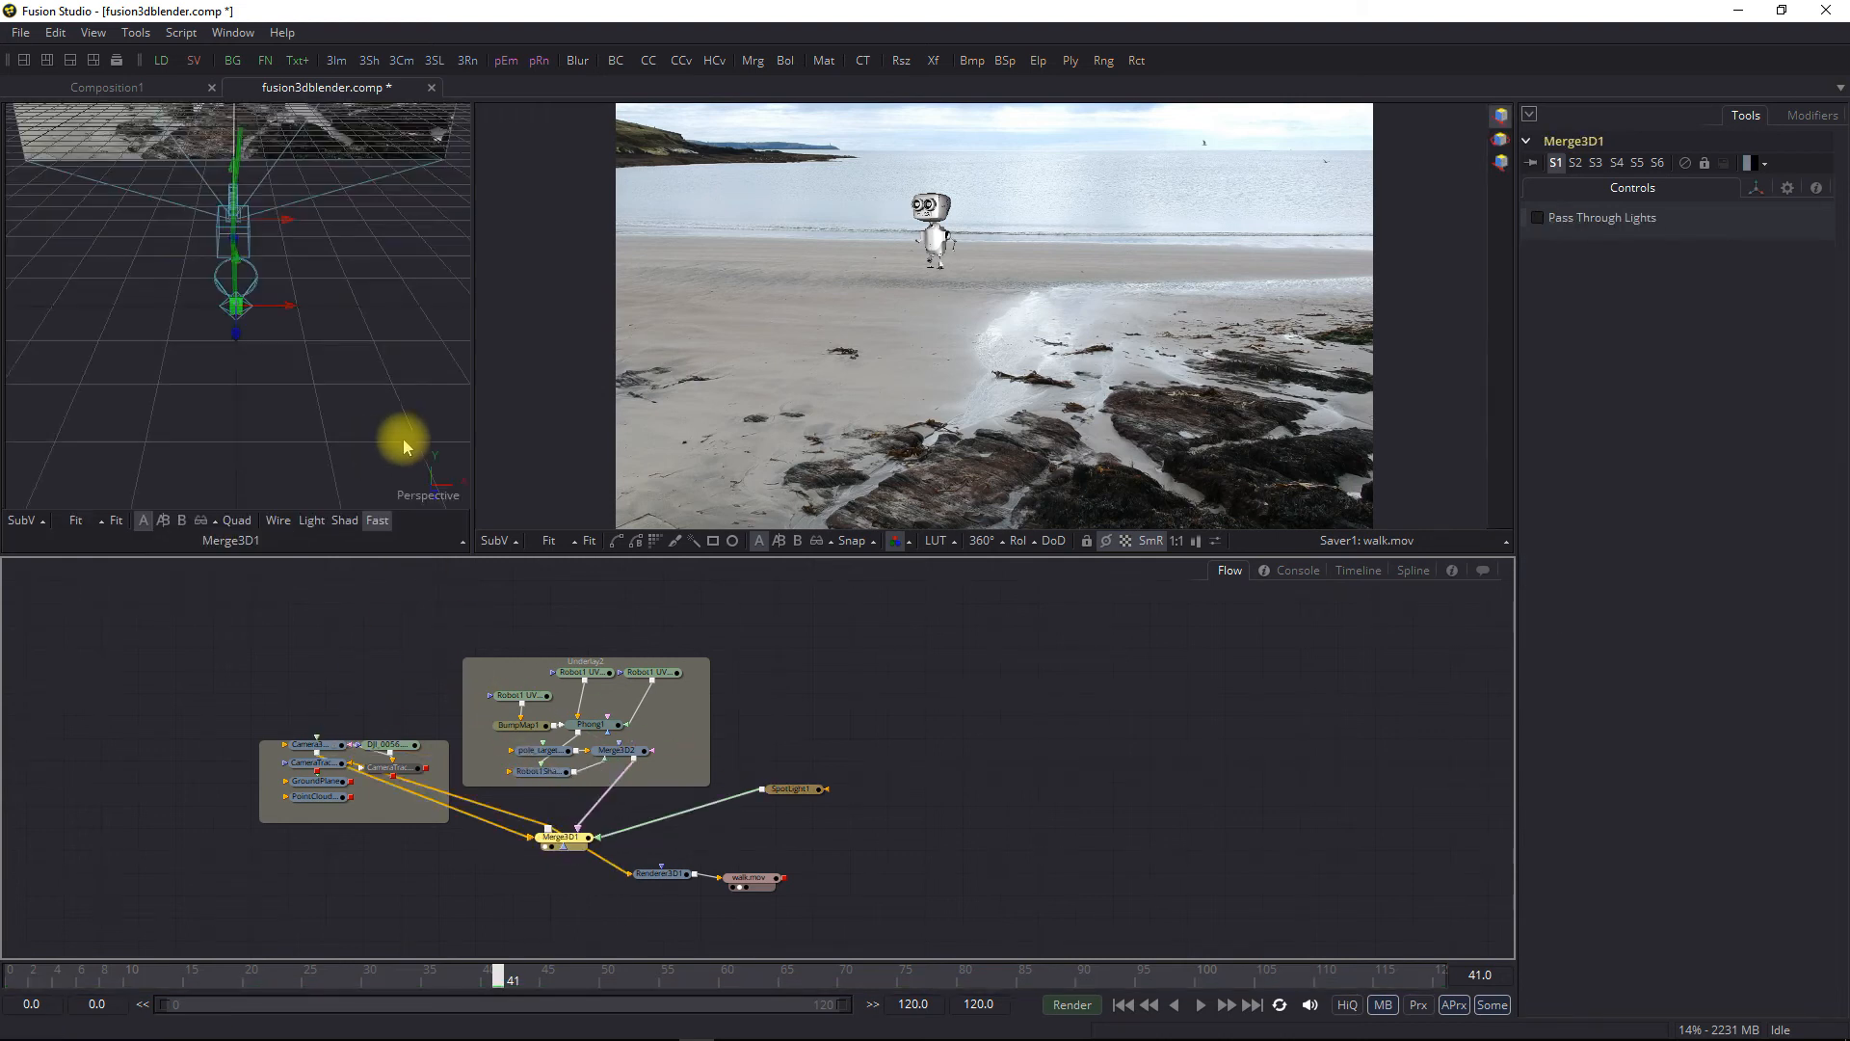
left_click_drag(474, 401, 740, 443)
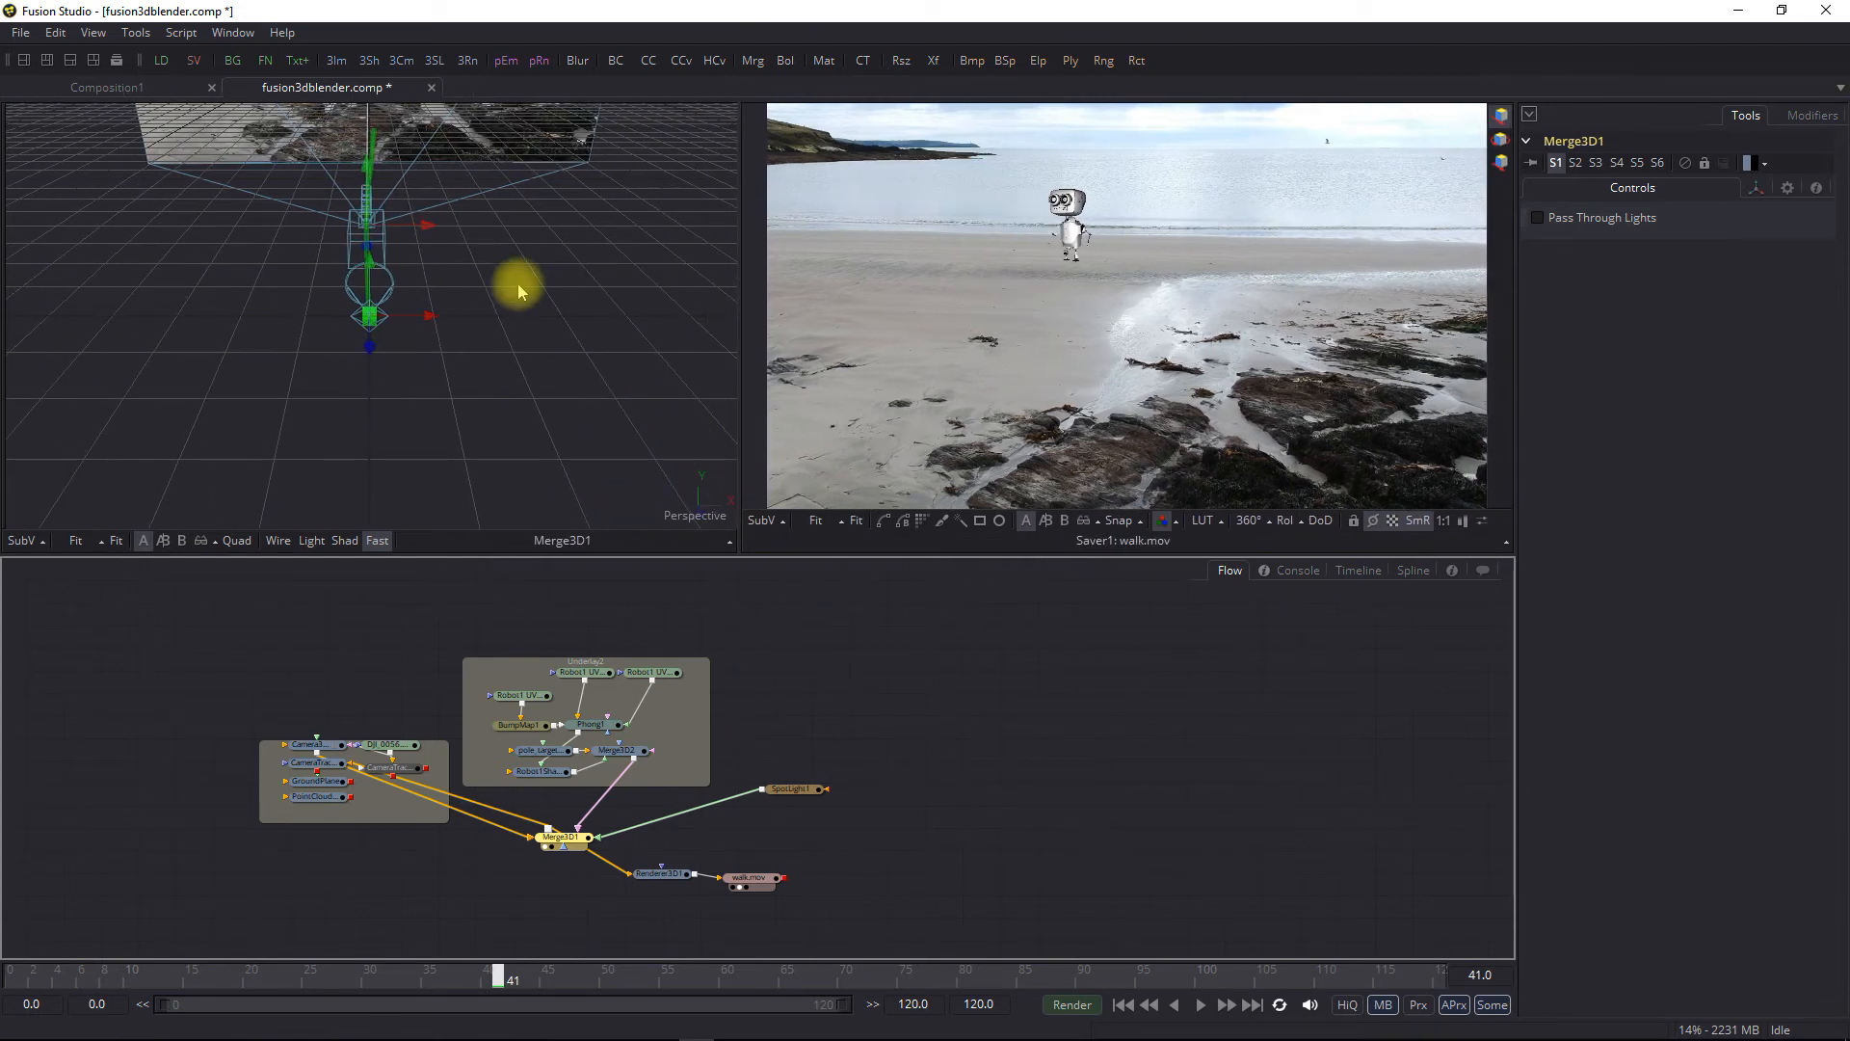
Select SpotLight1 and move it from the camera toward the robot, raised by about 0.8 units
left_click_drag(496, 280, 291, 204)
right_click(292, 205)
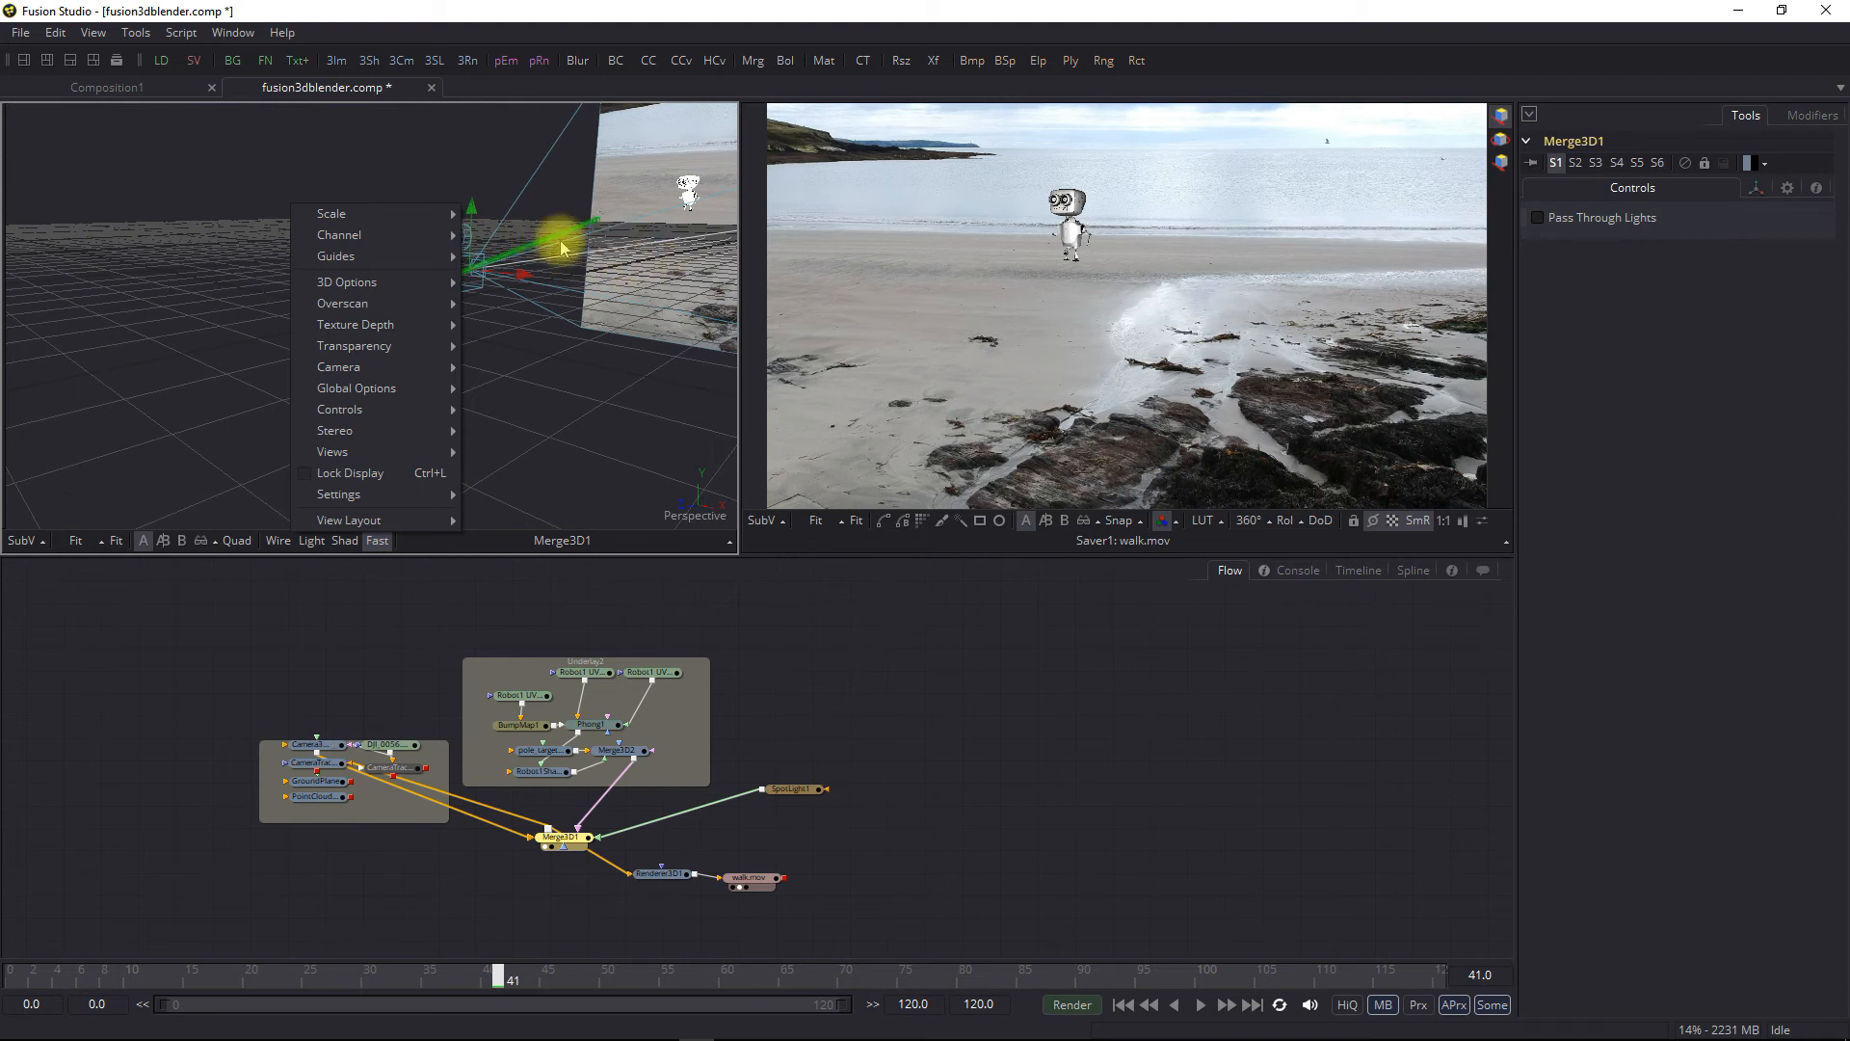
left_click(565, 247)
scroll(606, 246, "down", 4)
left_click_drag(628, 266, 505, 259)
left_click_drag(647, 266, 164, 359)
left_click(810, 790)
left_click_drag(509, 398, 449, 356)
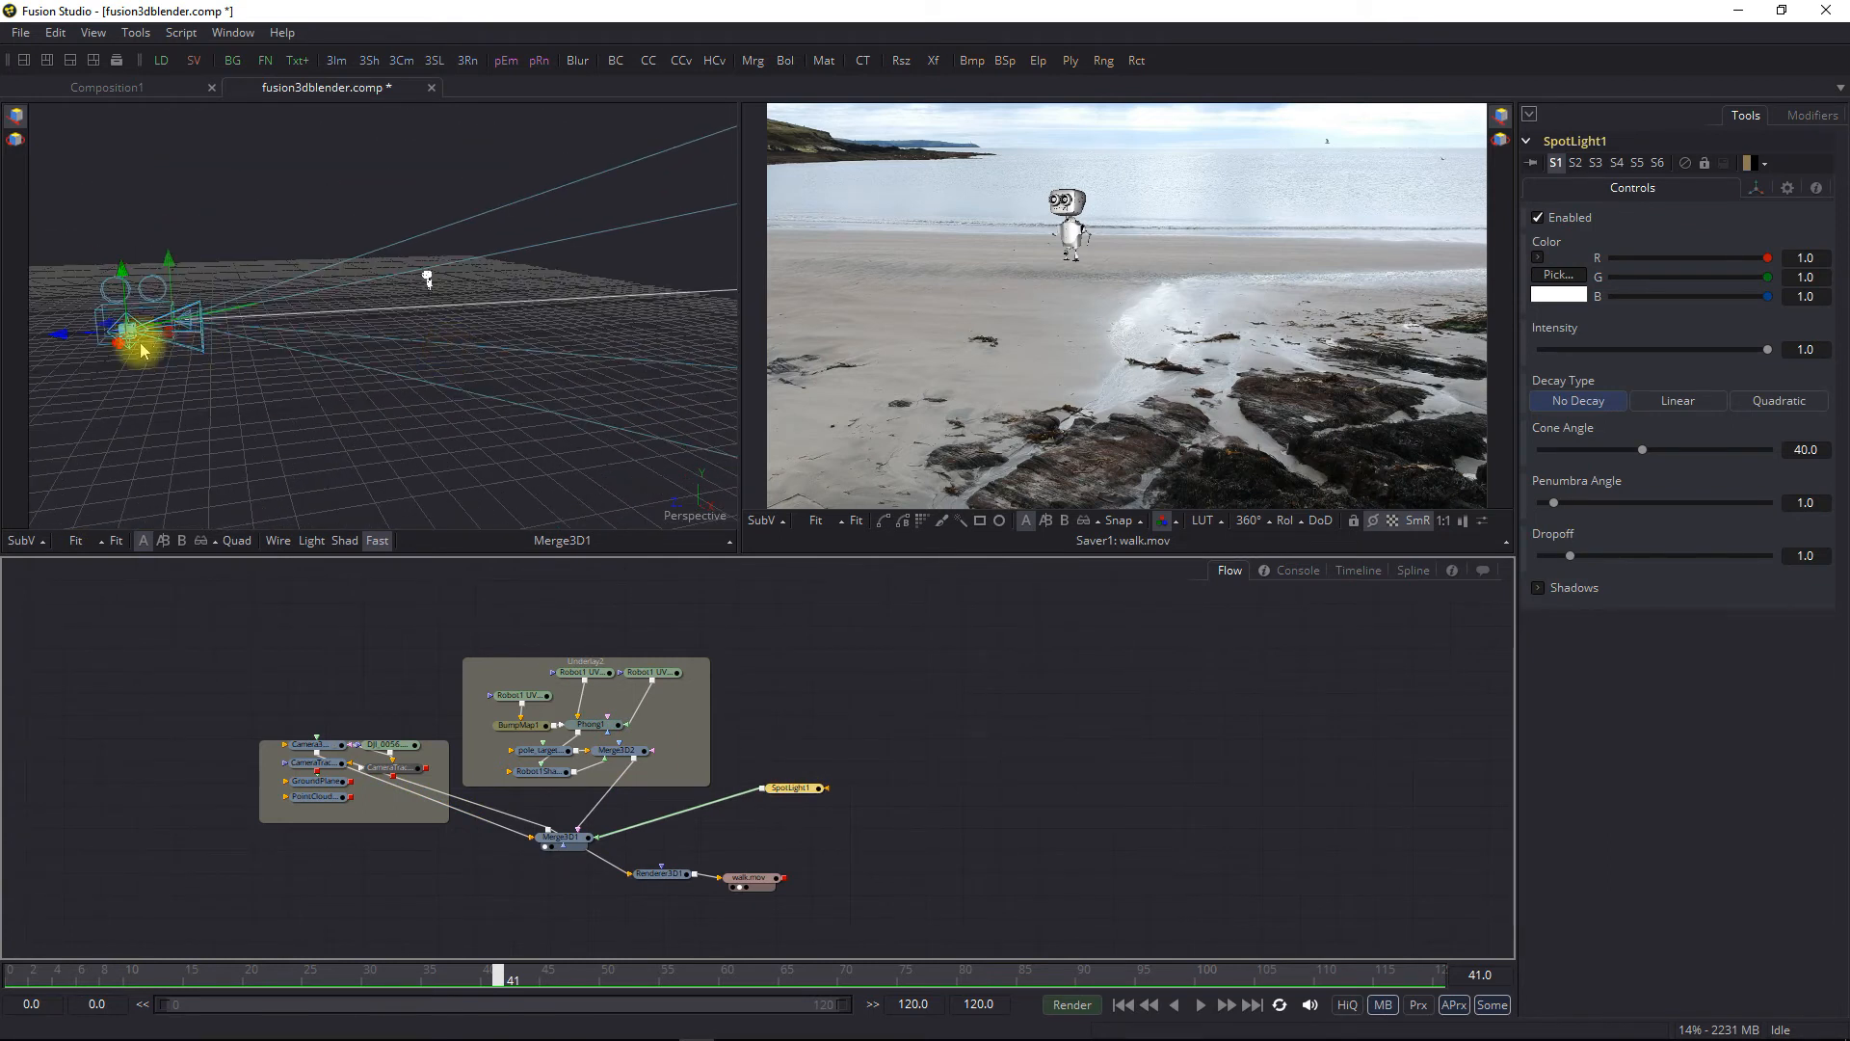
left_click_drag(58, 342, 357, 234)
Switch the 3D viewer to the Top view and move SpotLight1 beside the robot, to a Z offset of about -4.97
right_click(698, 511)
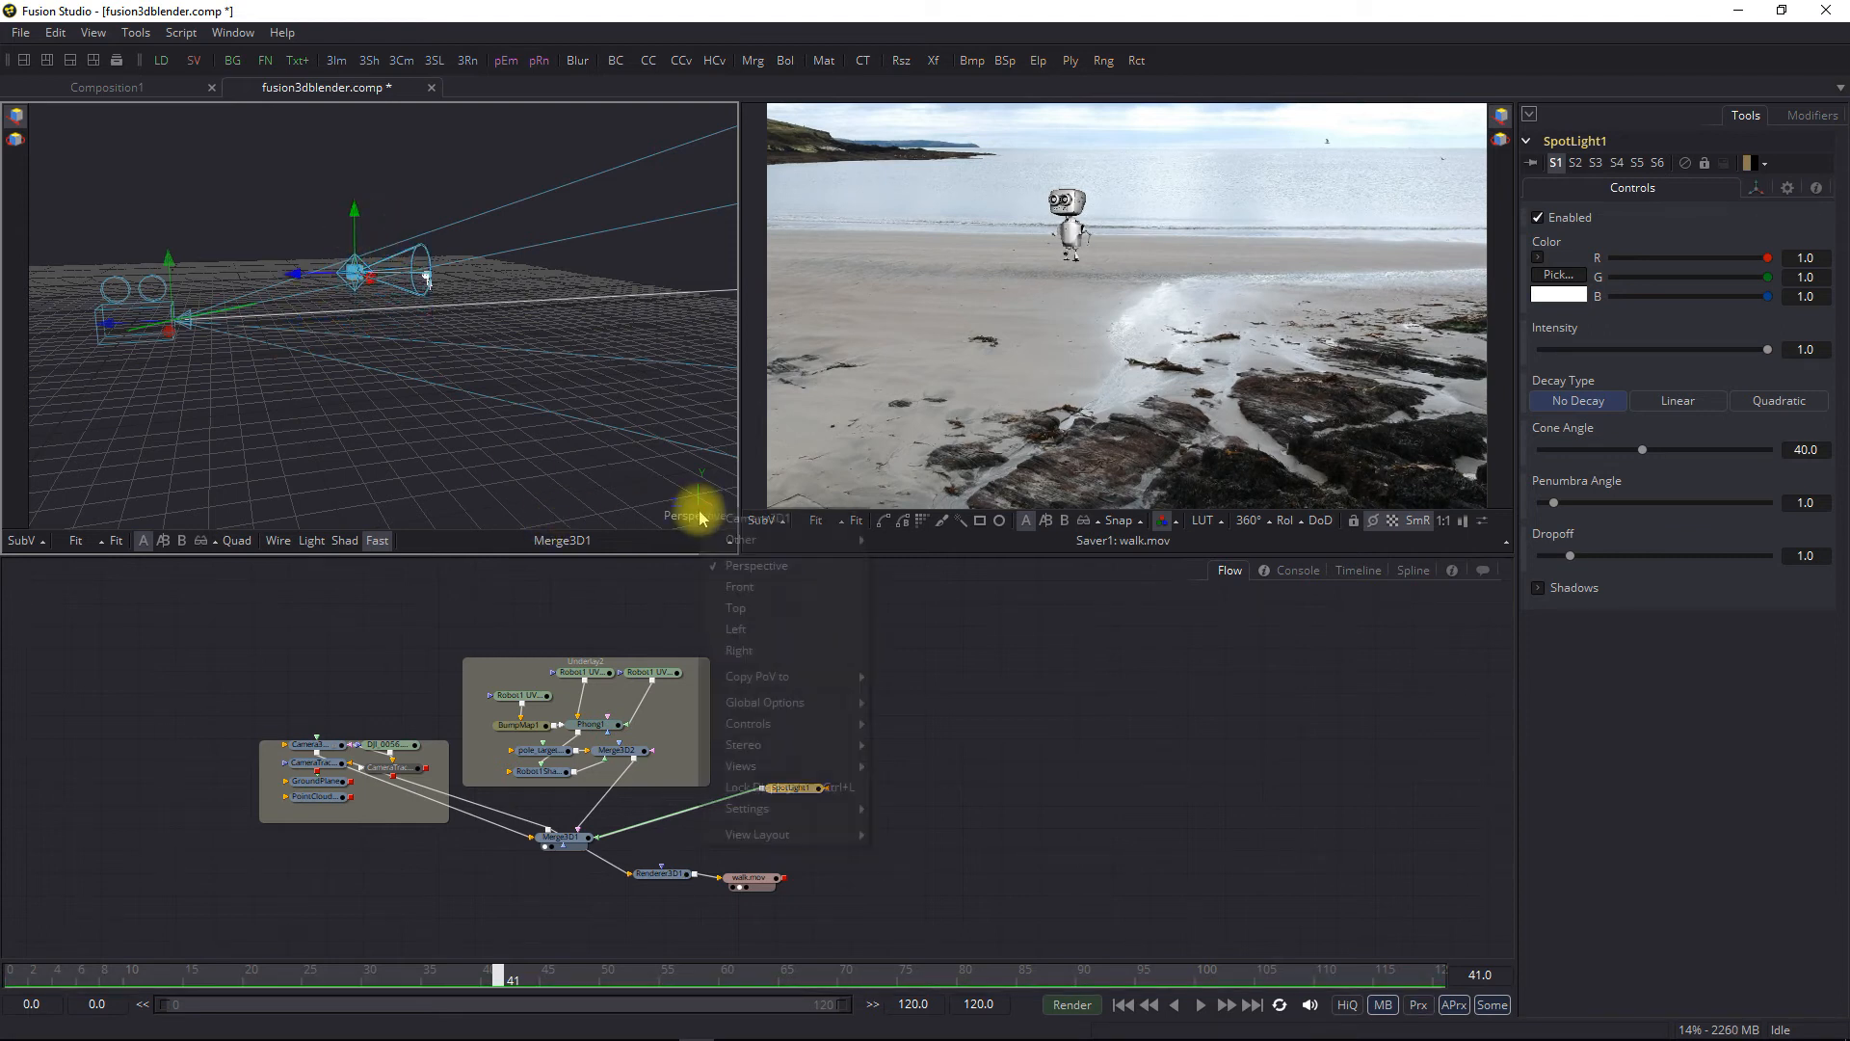
left_click(779, 607)
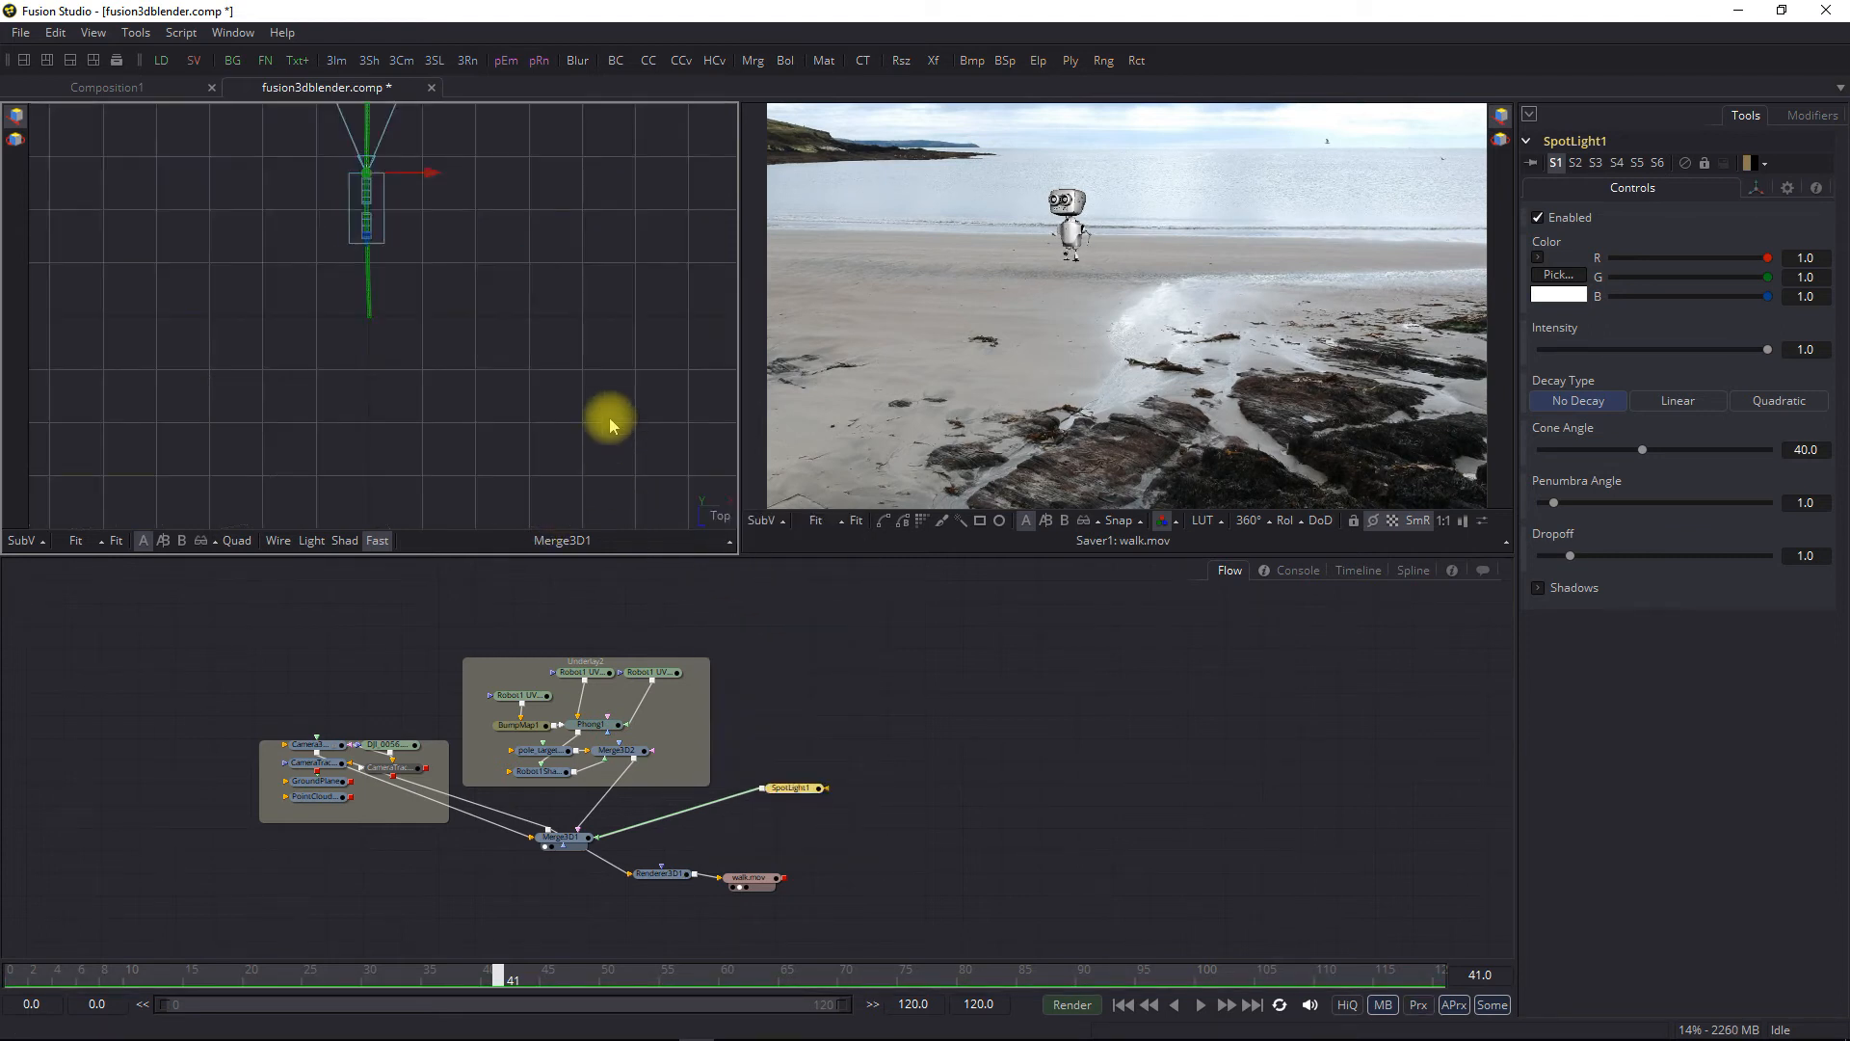
left_click_drag(589, 387, 615, 1017)
left_click_drag(491, 301, 517, 538)
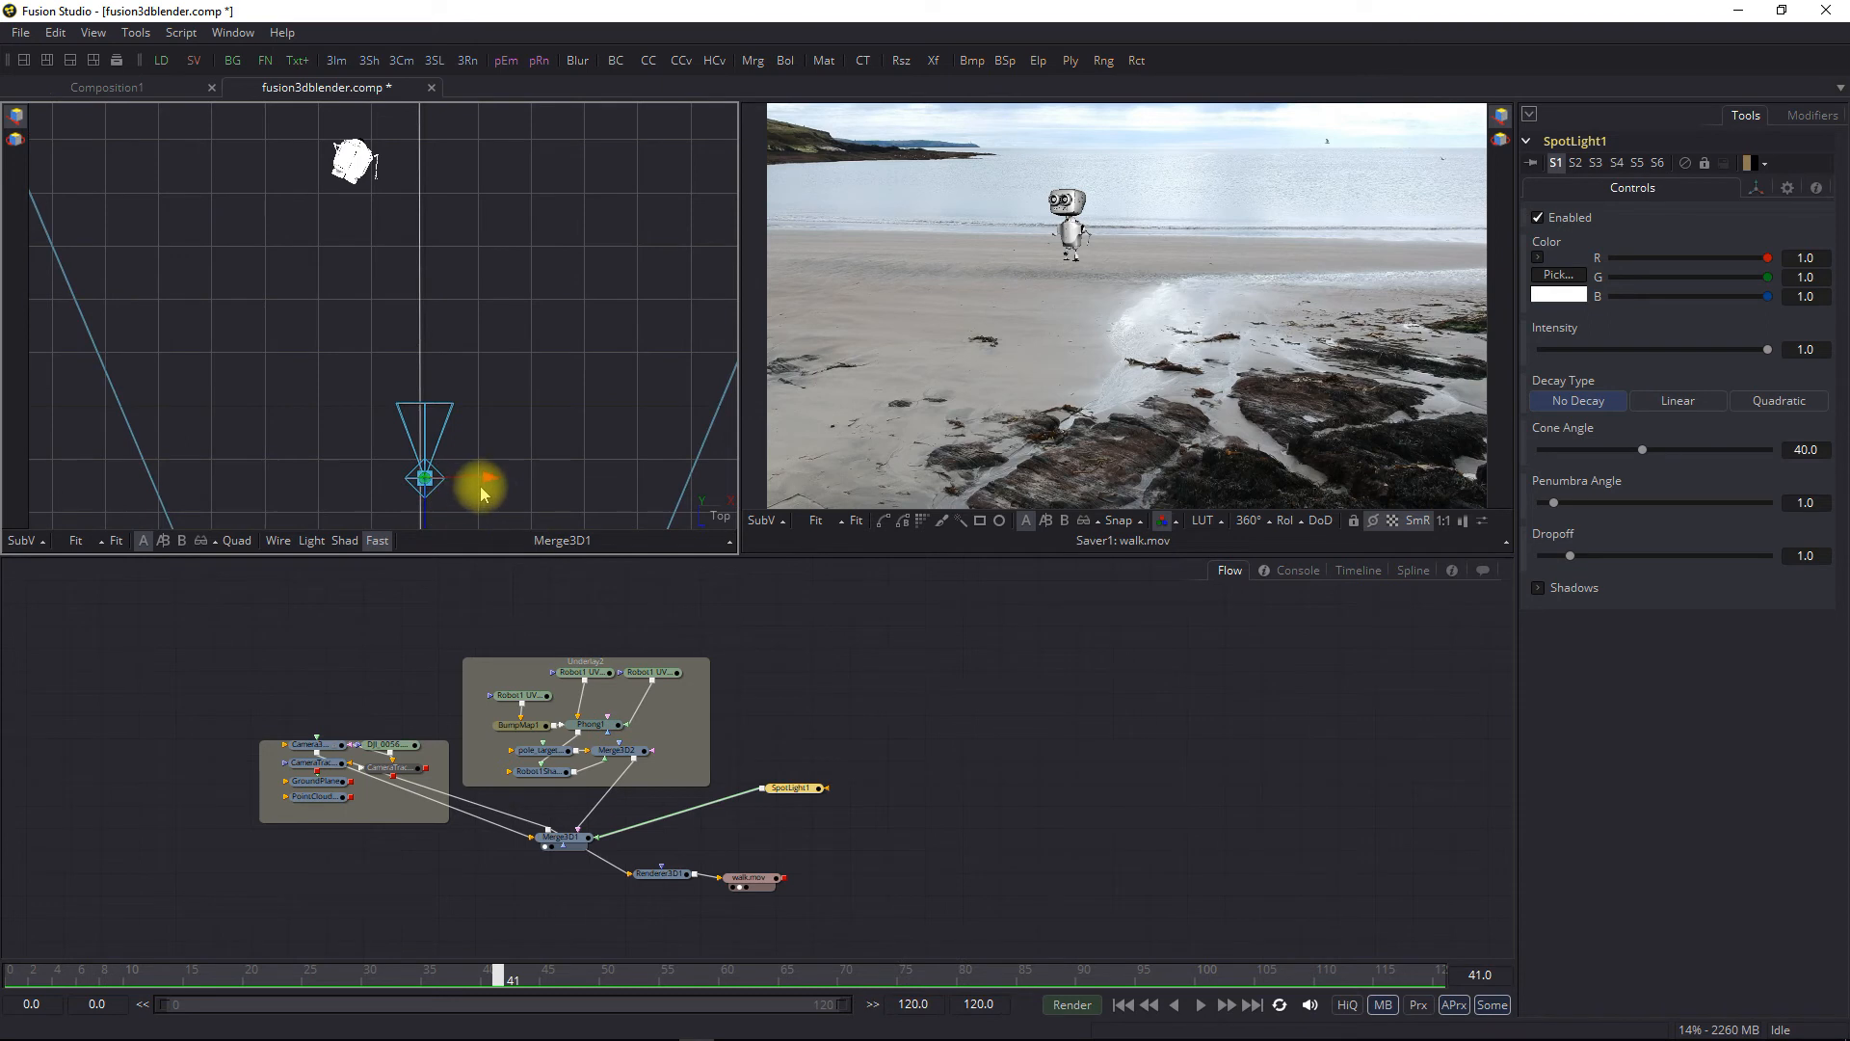
left_click_drag(414, 501, 404, 305)
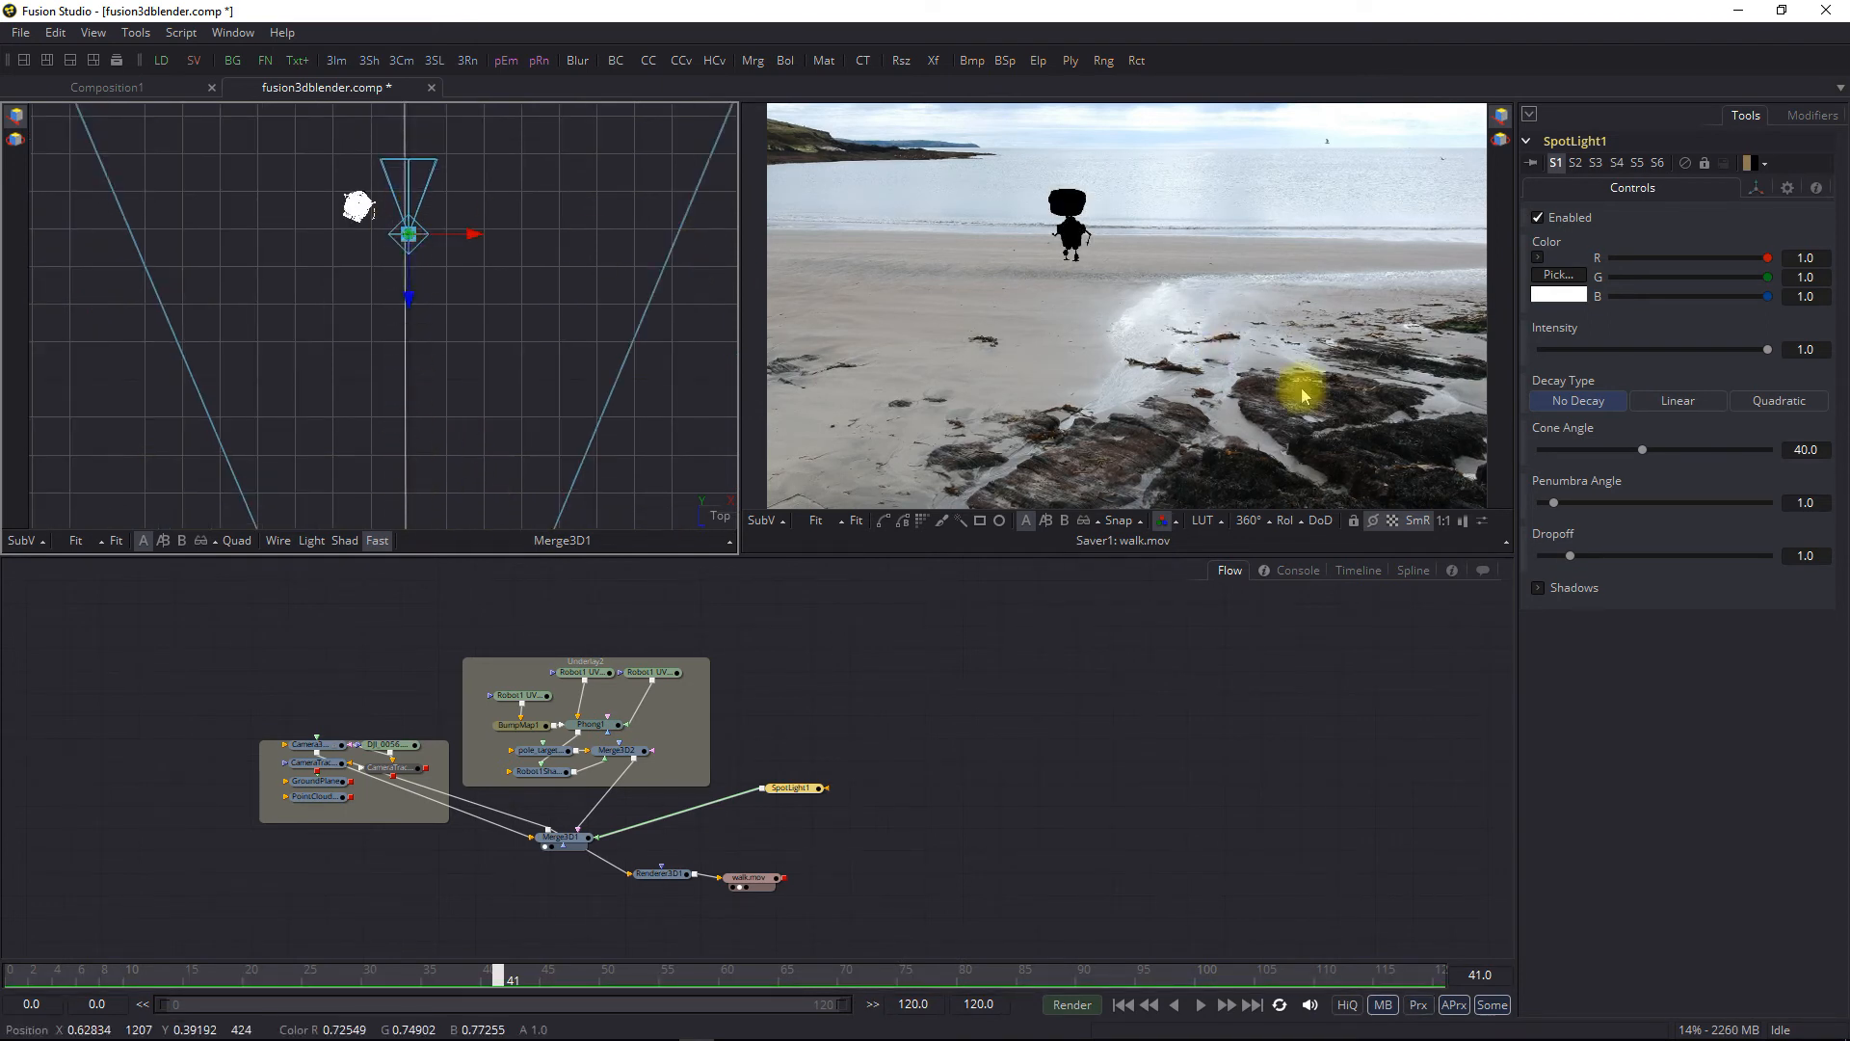
Set SpotLight1's Y rotation to -216.3 and move it behind the robot, to about X 0.14 and Z -5.82
left_click(1755, 188)
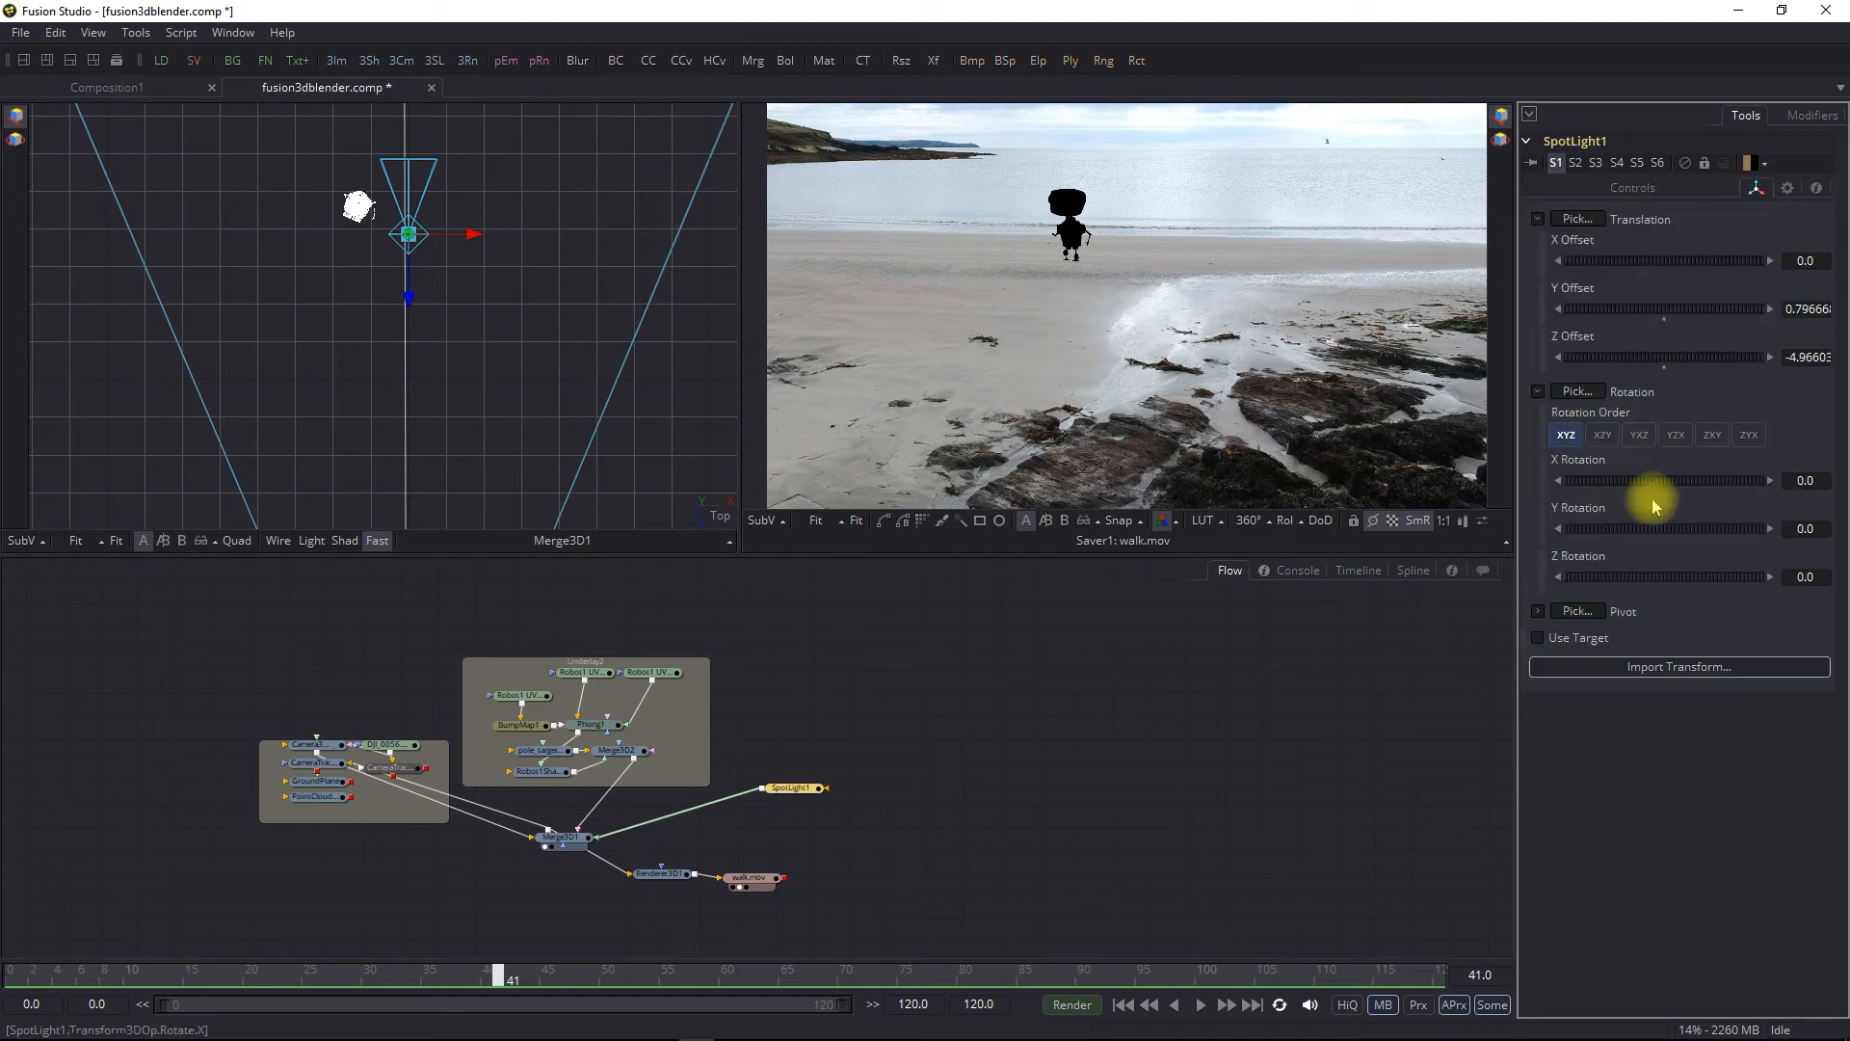
left_click_drag(1607, 538, 1508, 533)
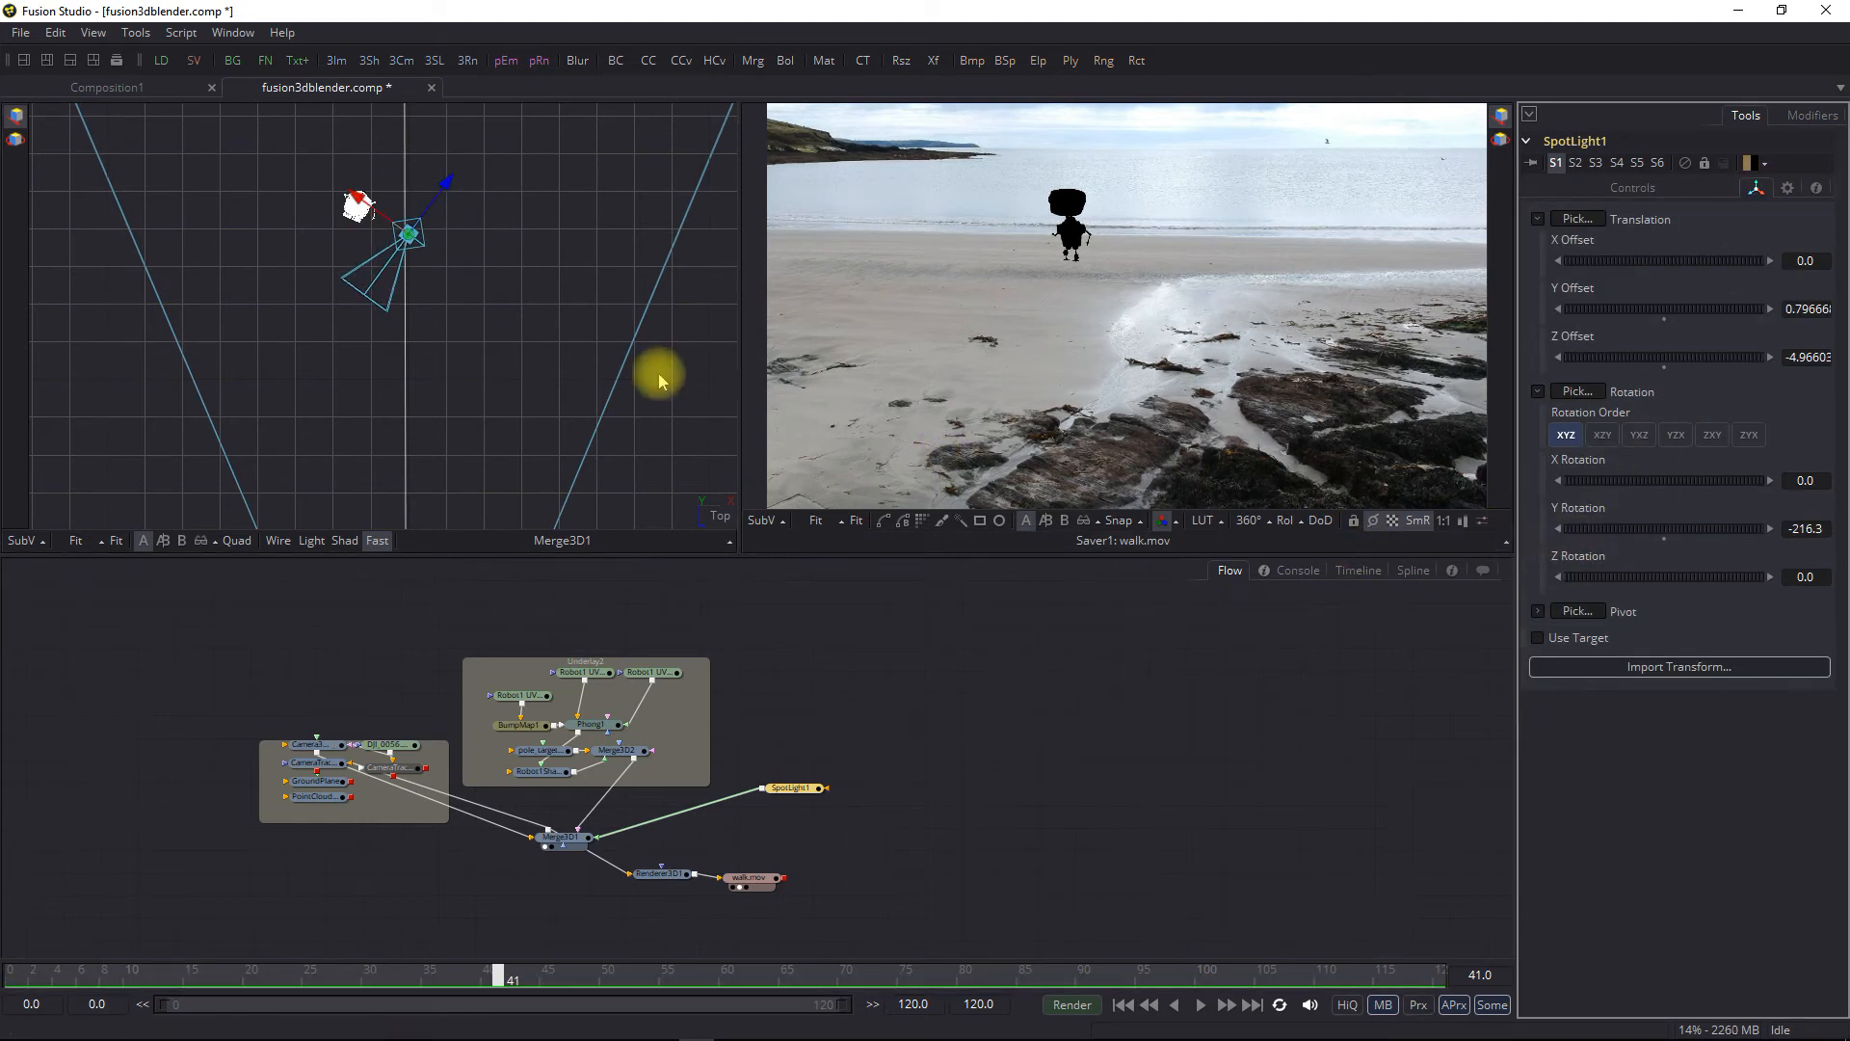
left_click_drag(439, 192, 401, 103)
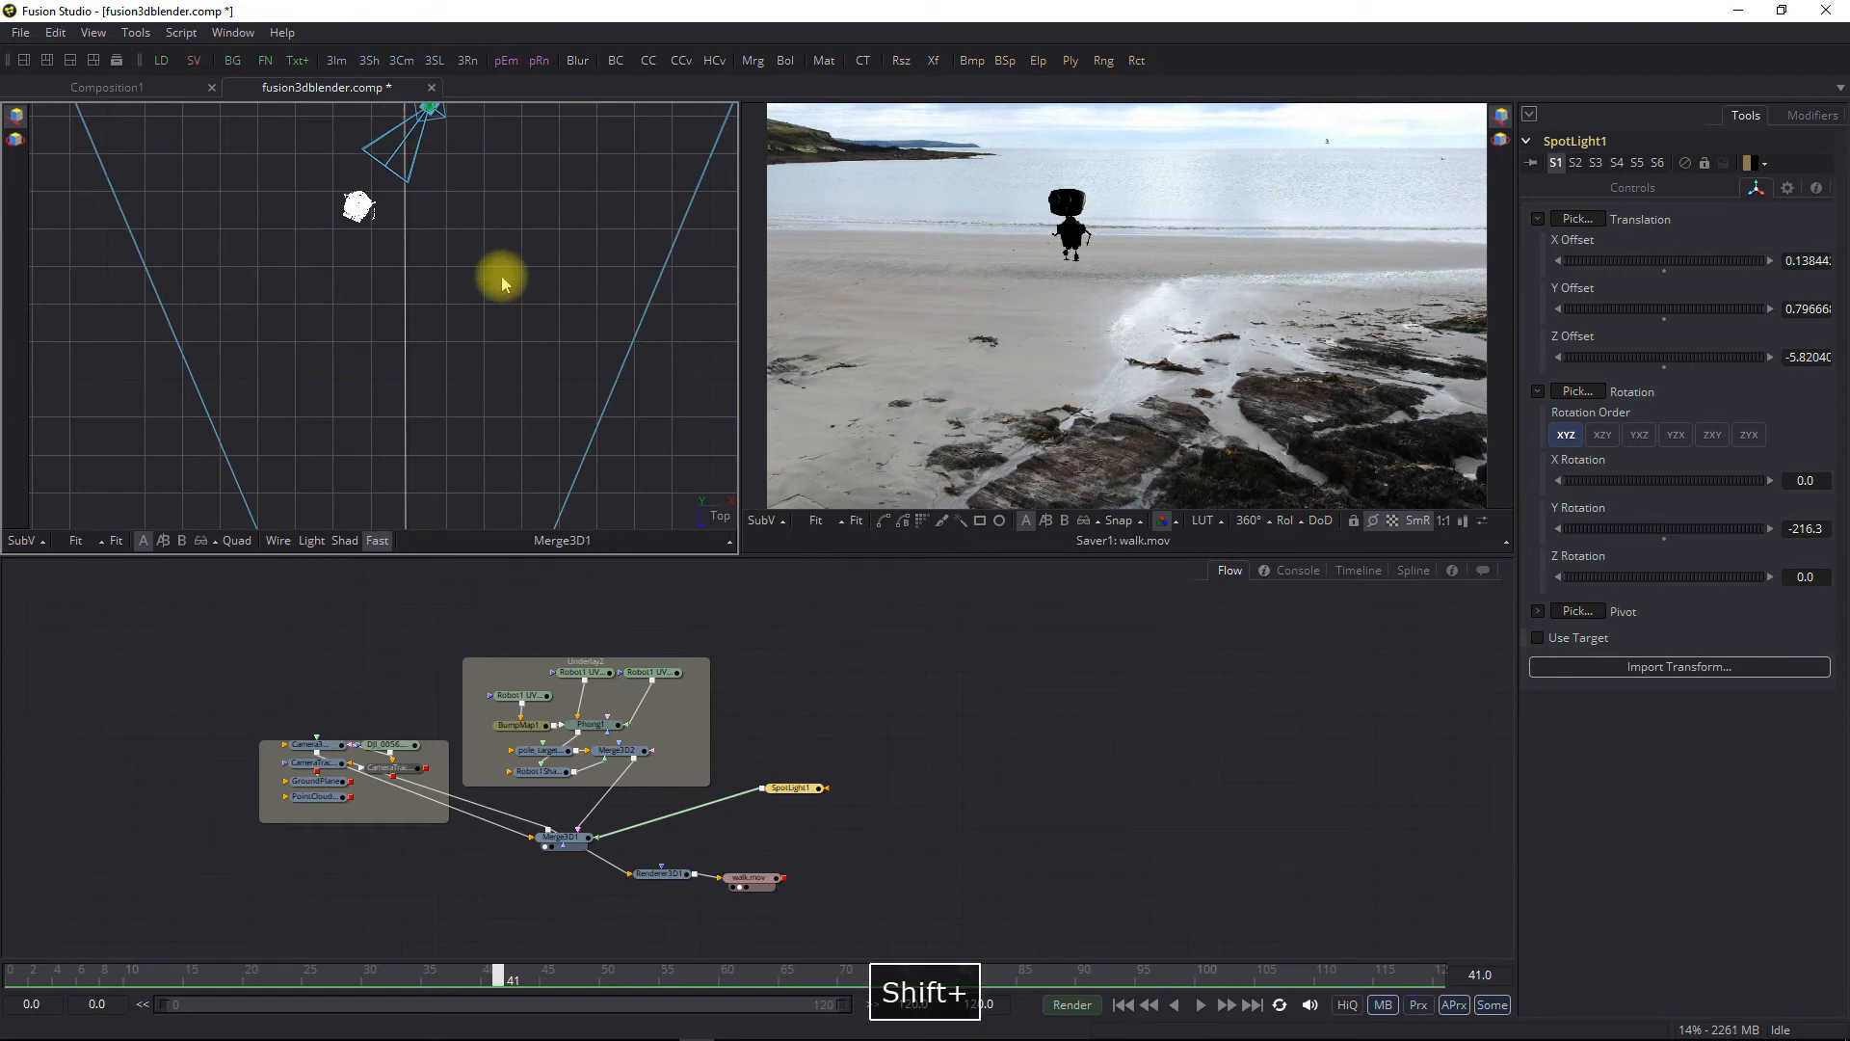
Return the 3D viewer to Perspective and tilt SpotLight1 down to an X rotation of -24.2
right_click(718, 511)
left_click(769, 560)
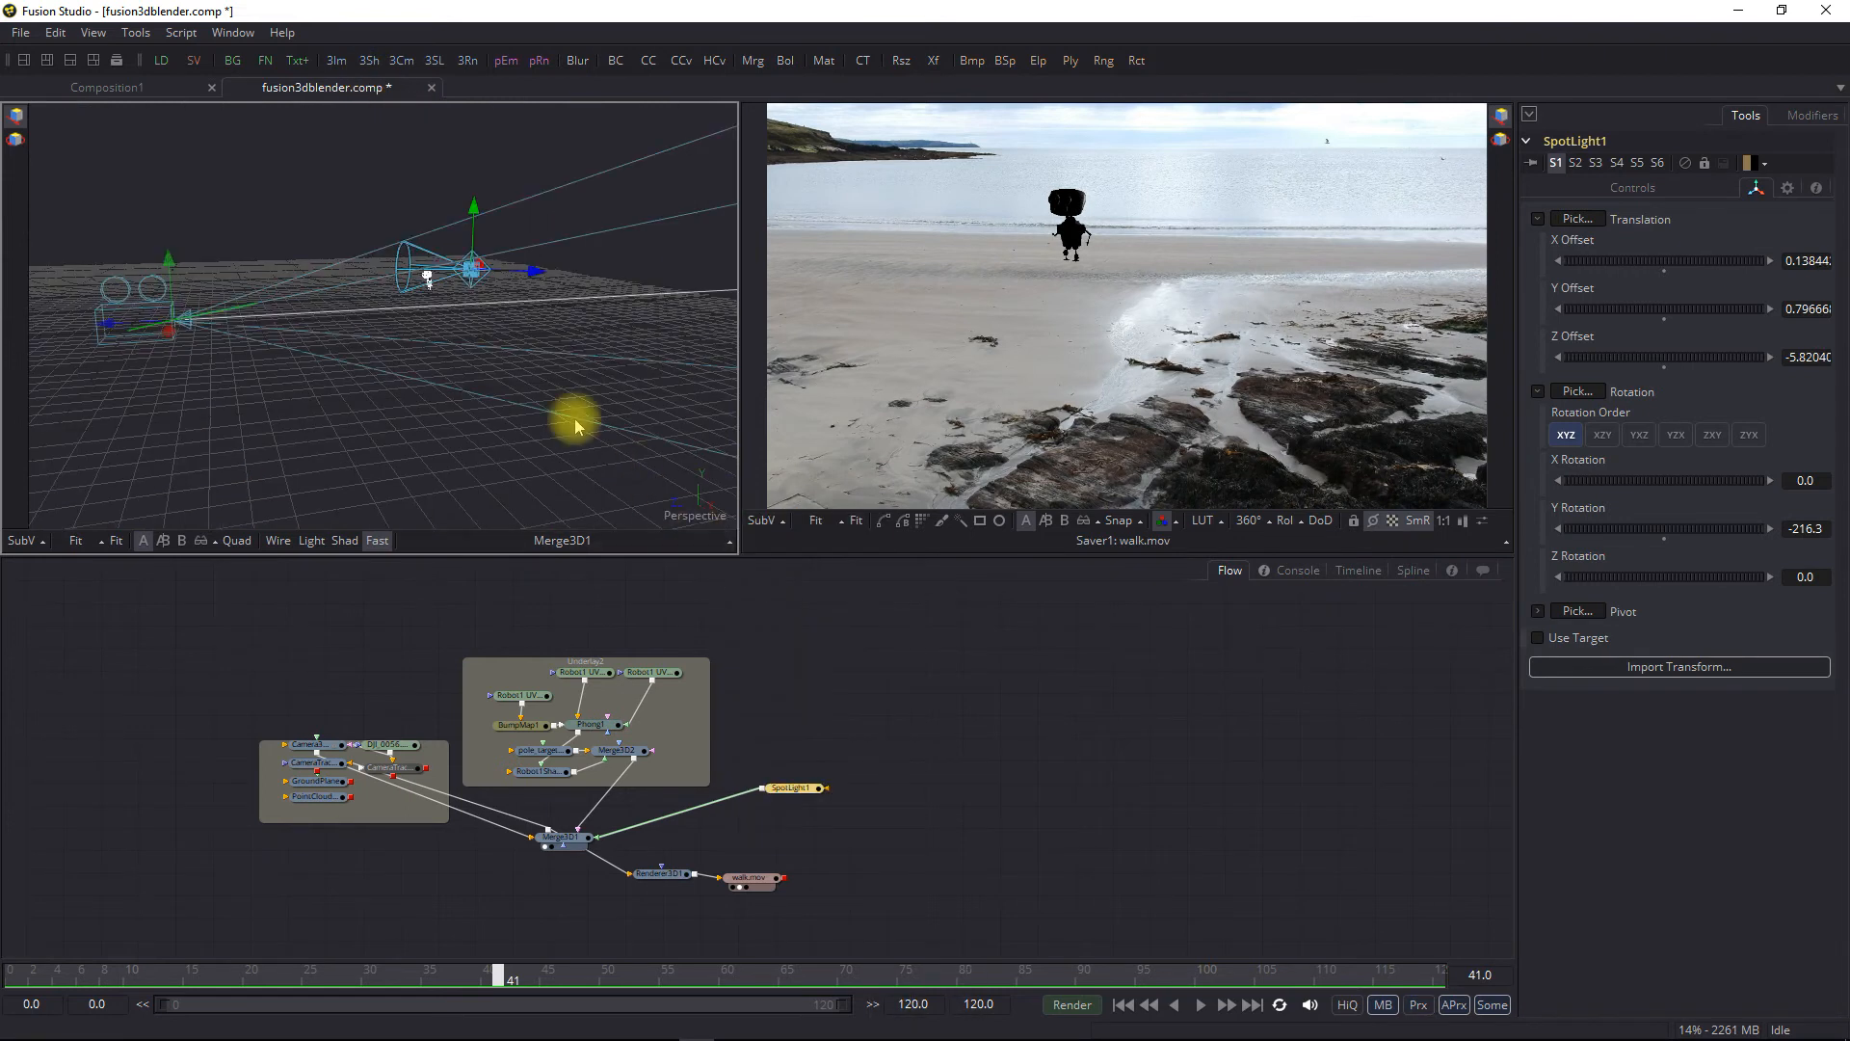
right_click(445, 297)
left_click_drag(413, 295, 520, 310)
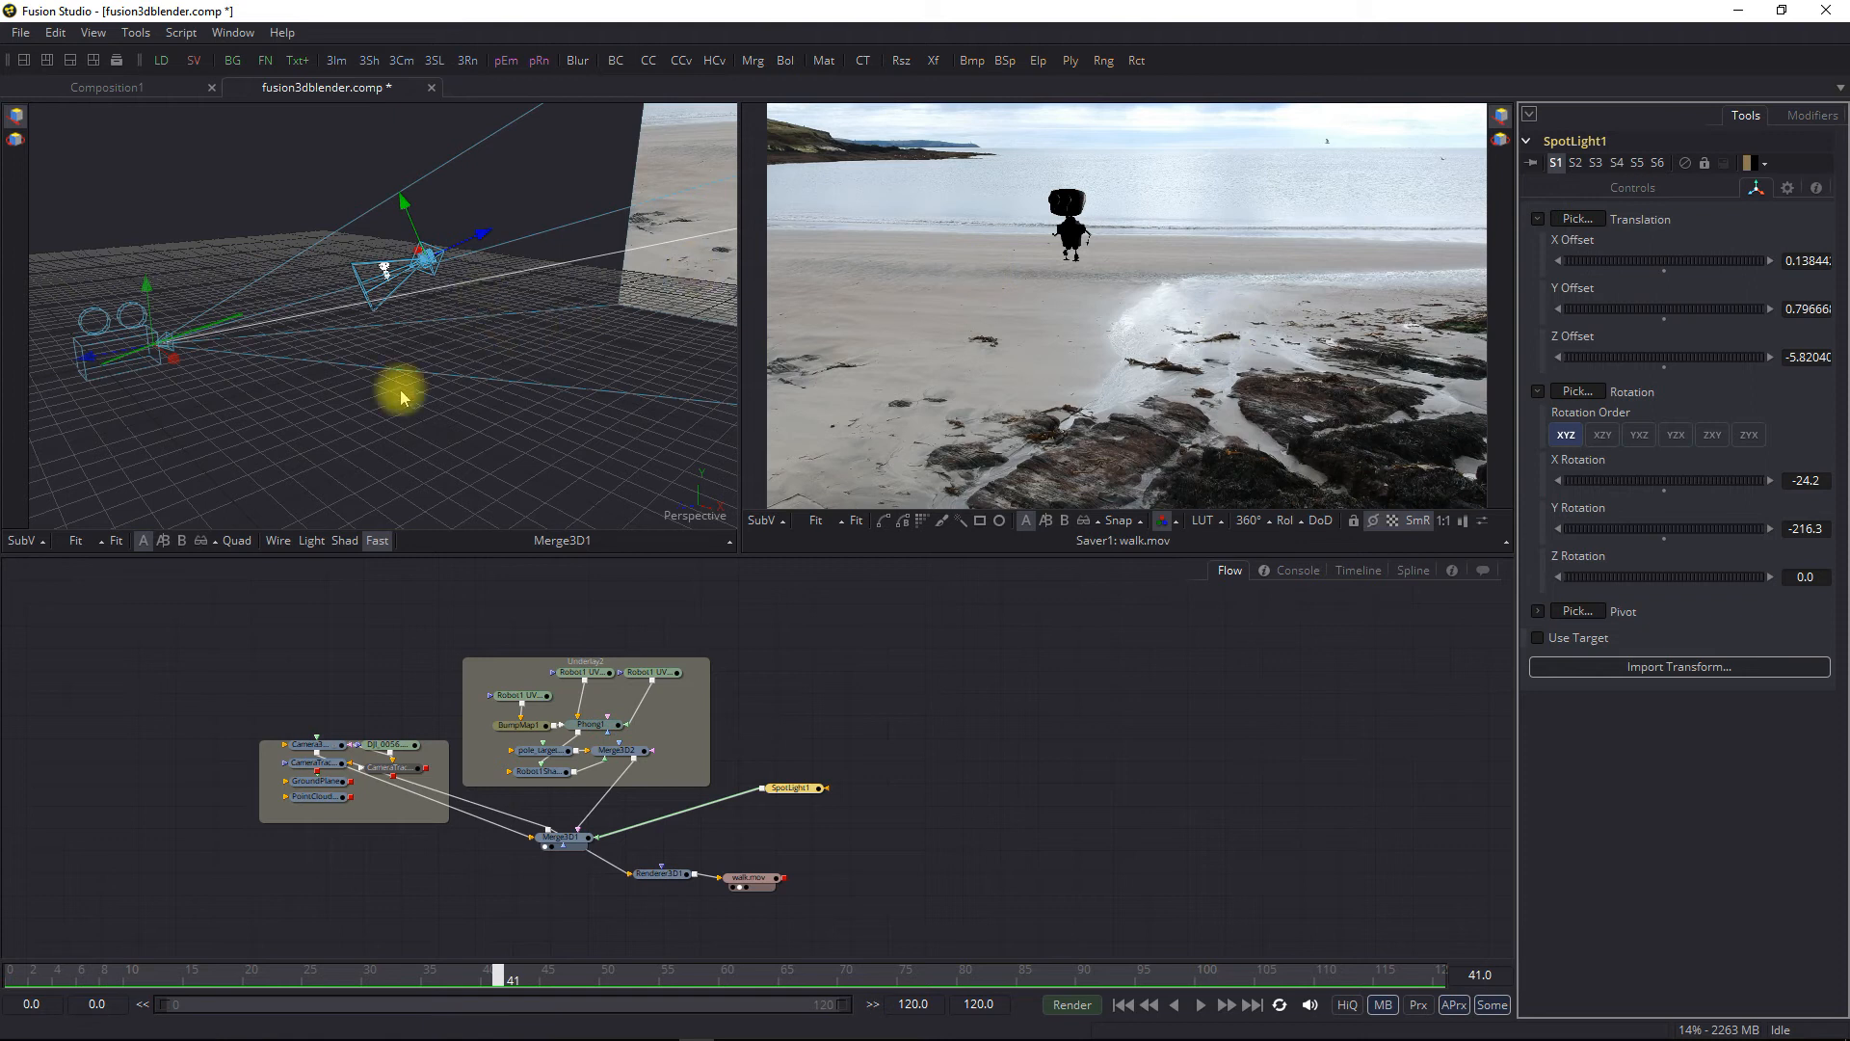
Turn on lighting and shadows in the 3D viewer and inspect how SpotLight1 lights the robot up close
left_click(347, 538)
scroll(478, 366, "up", 4)
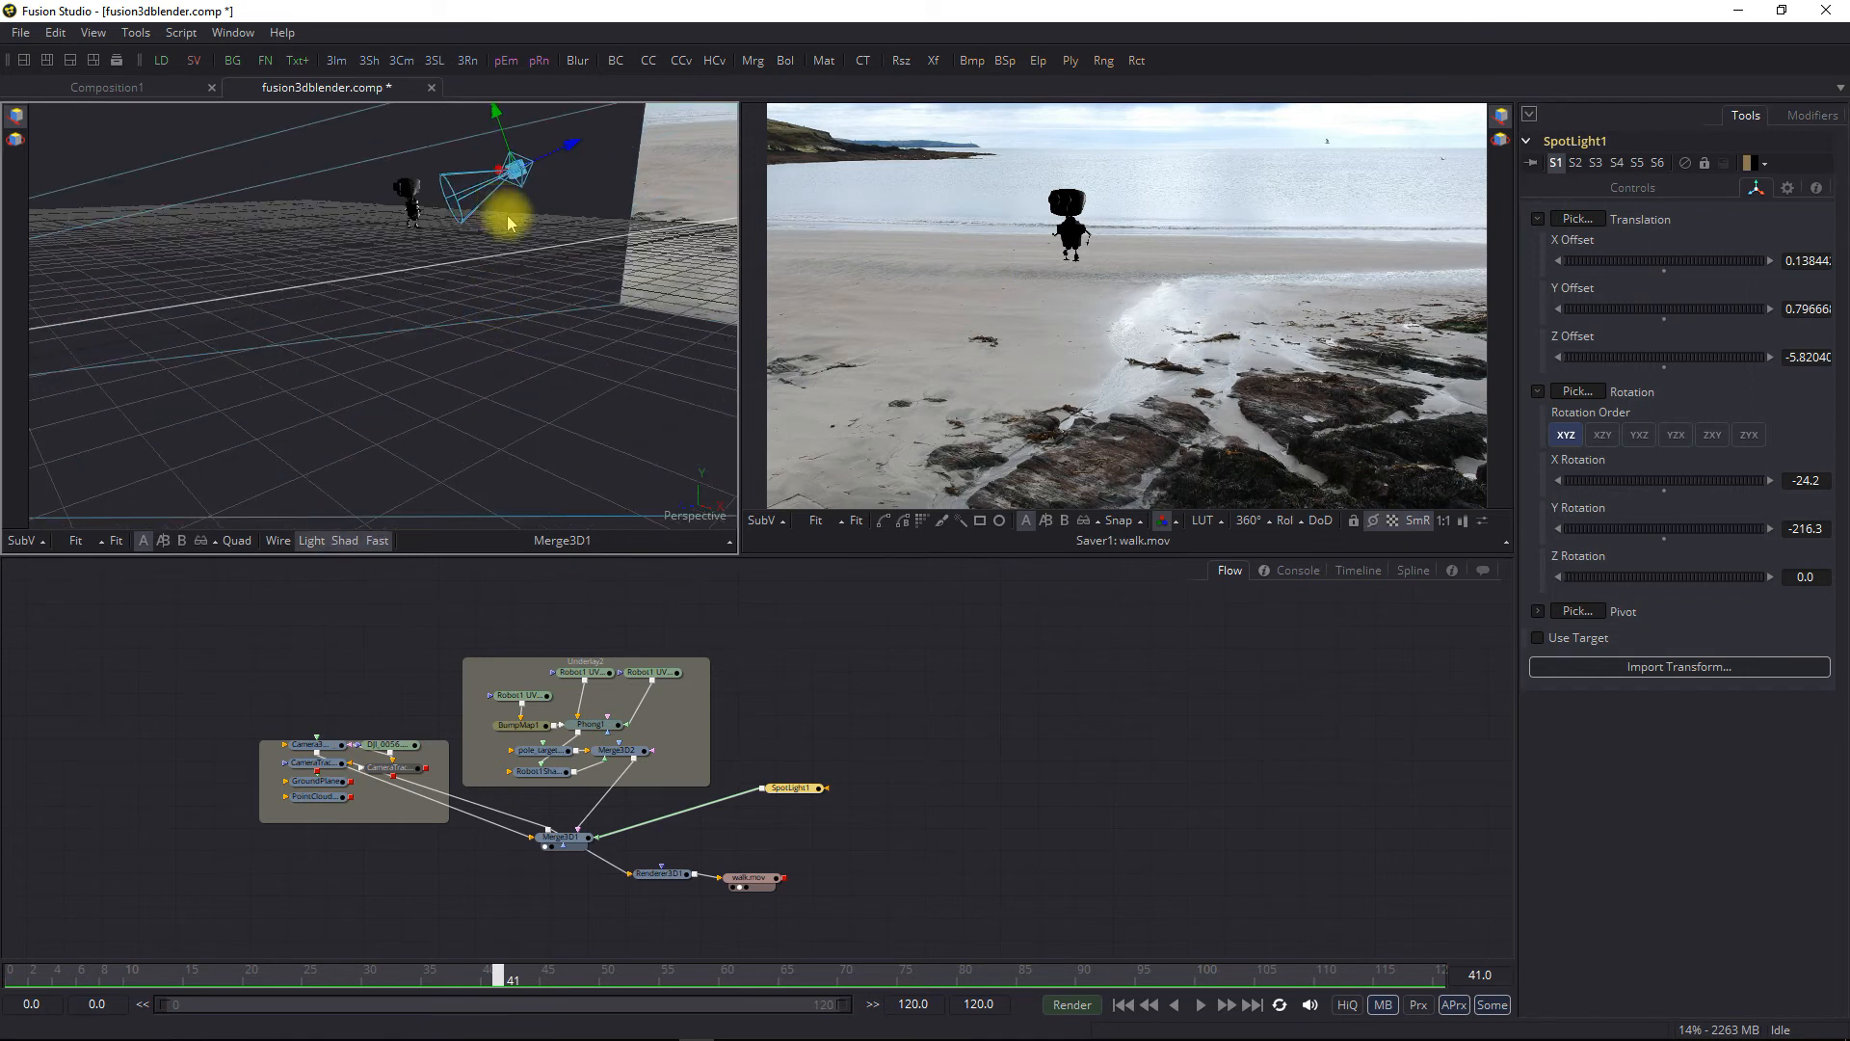
left_click_drag(510, 204, 343, 362)
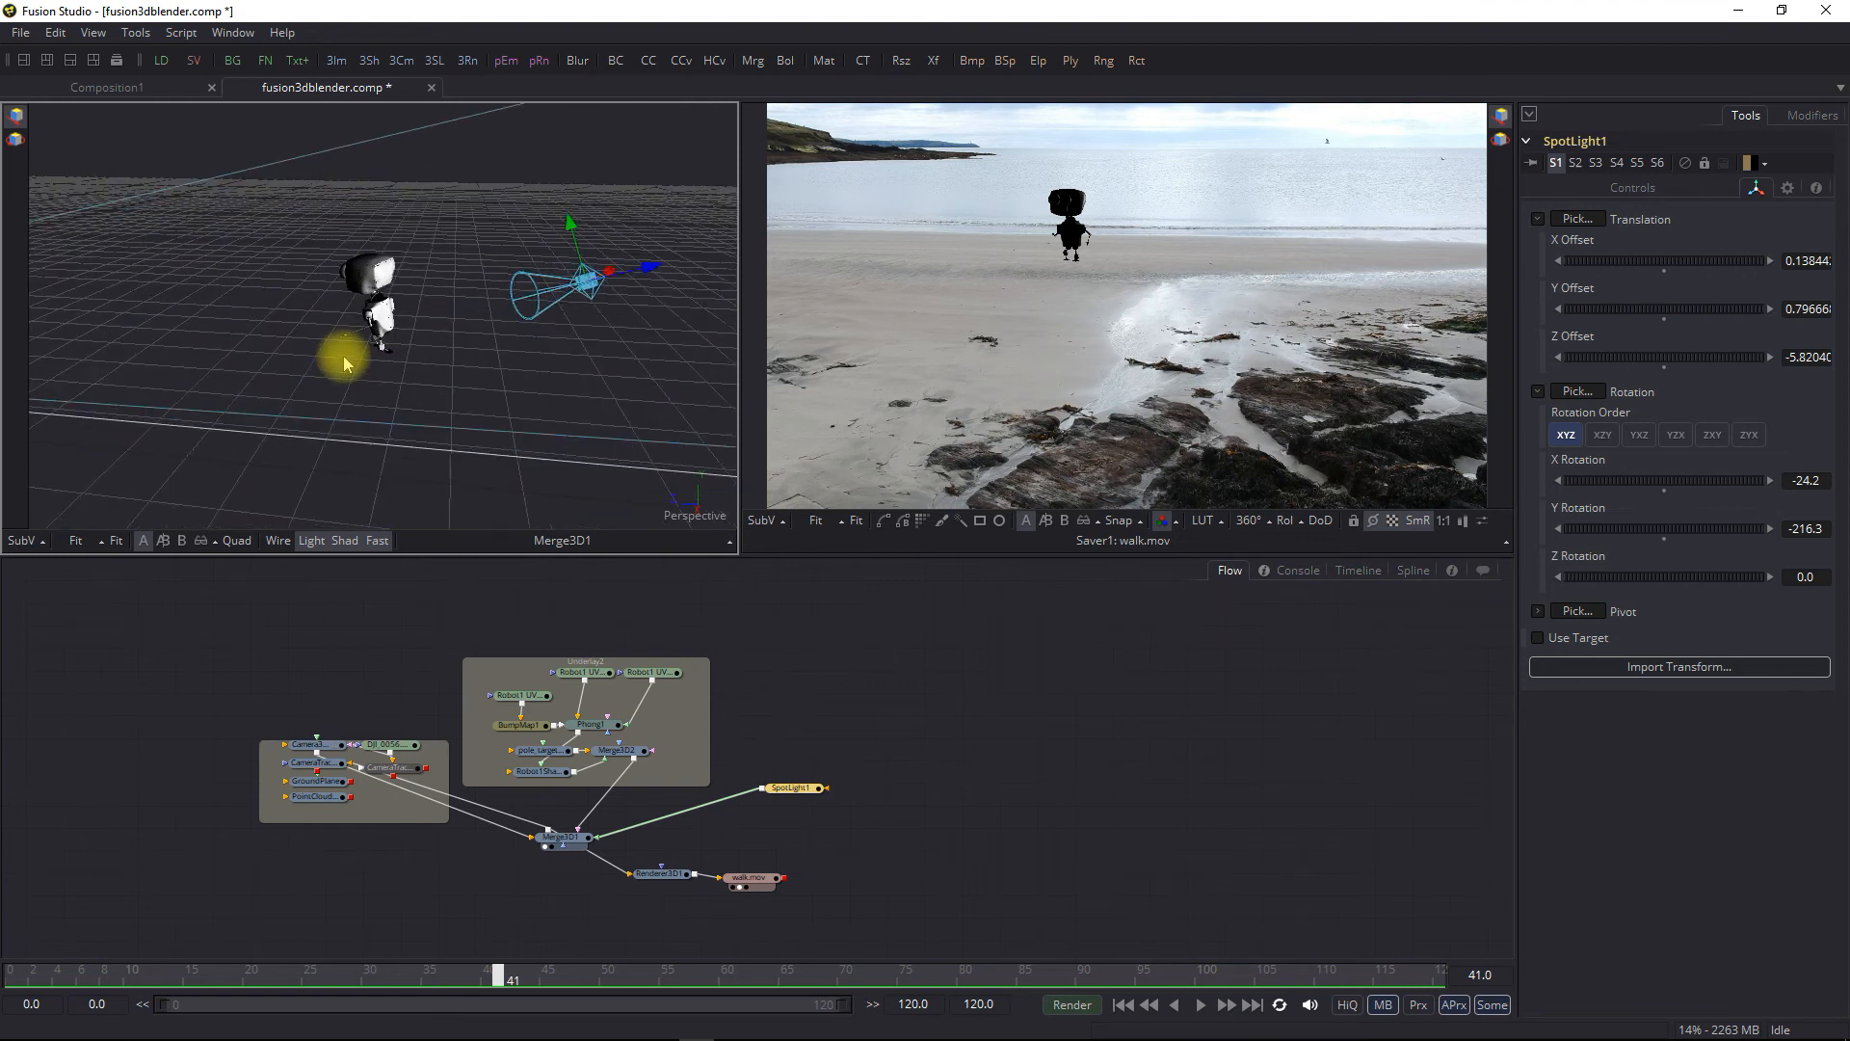
Save the composition
left_click(19, 31)
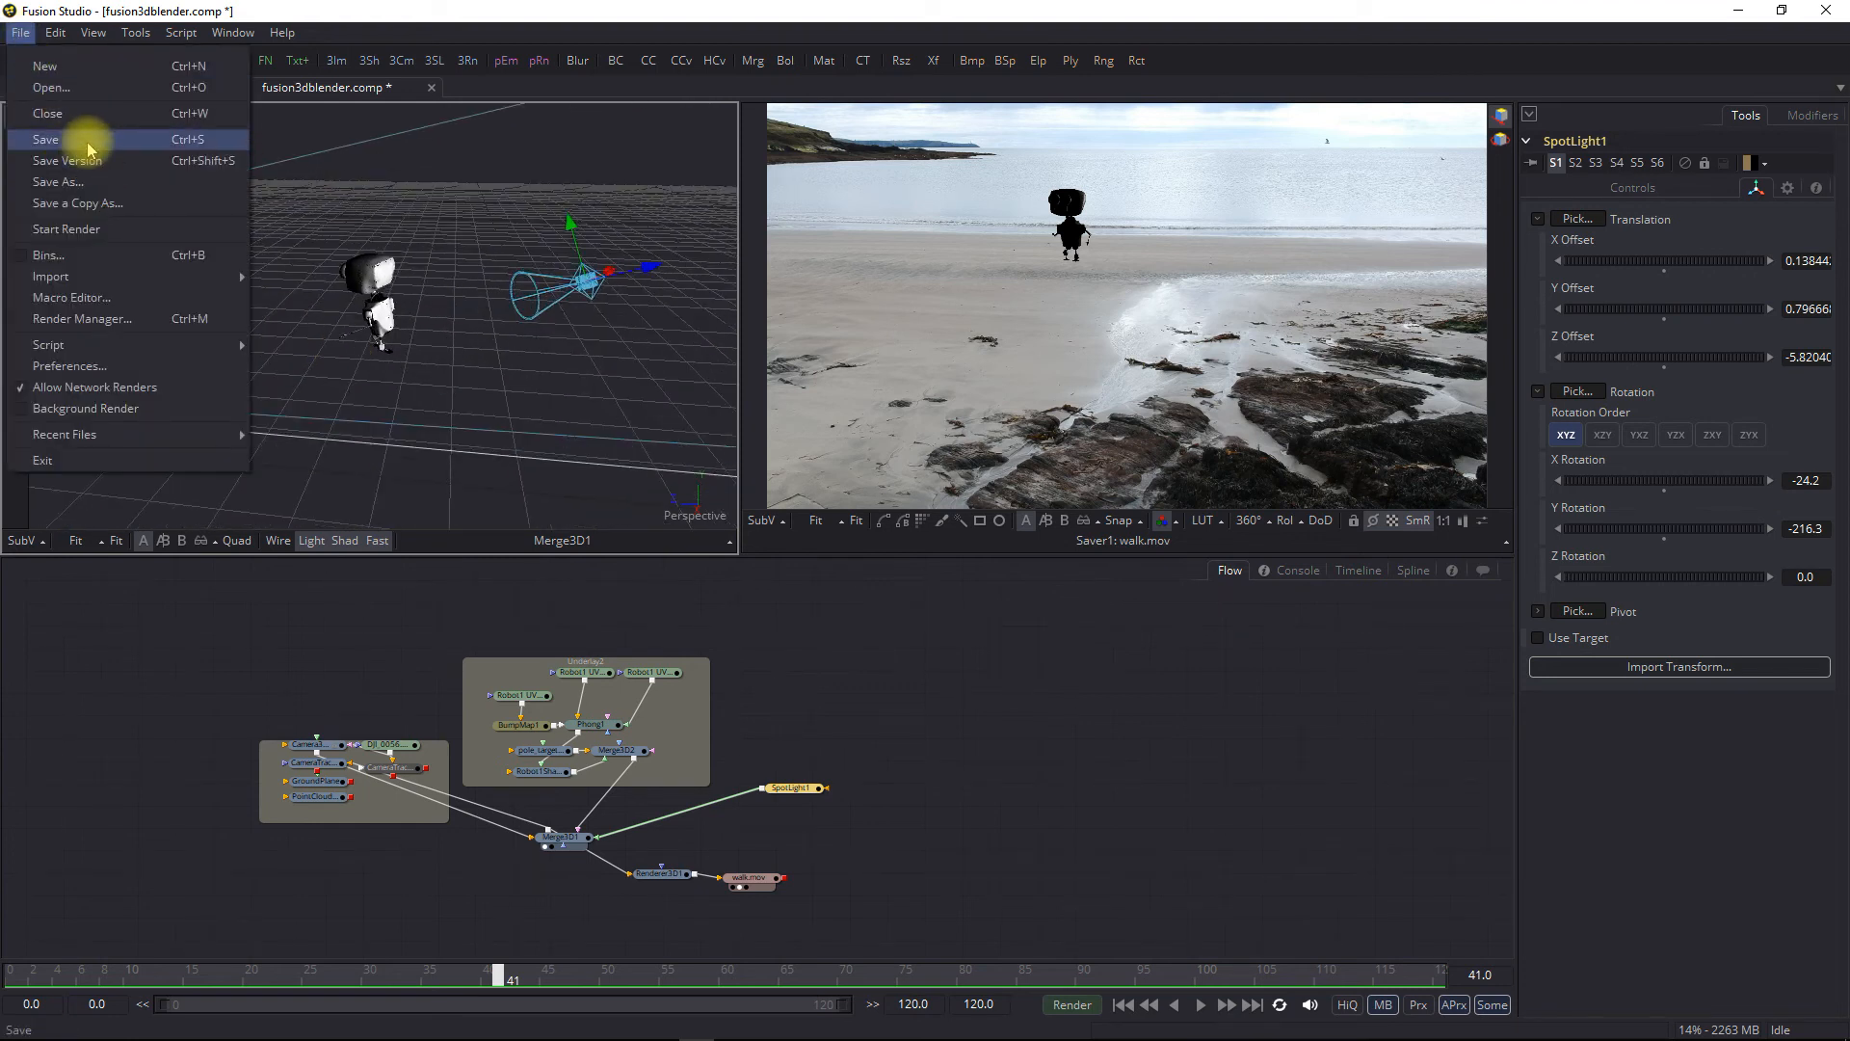
left_click(83, 136)
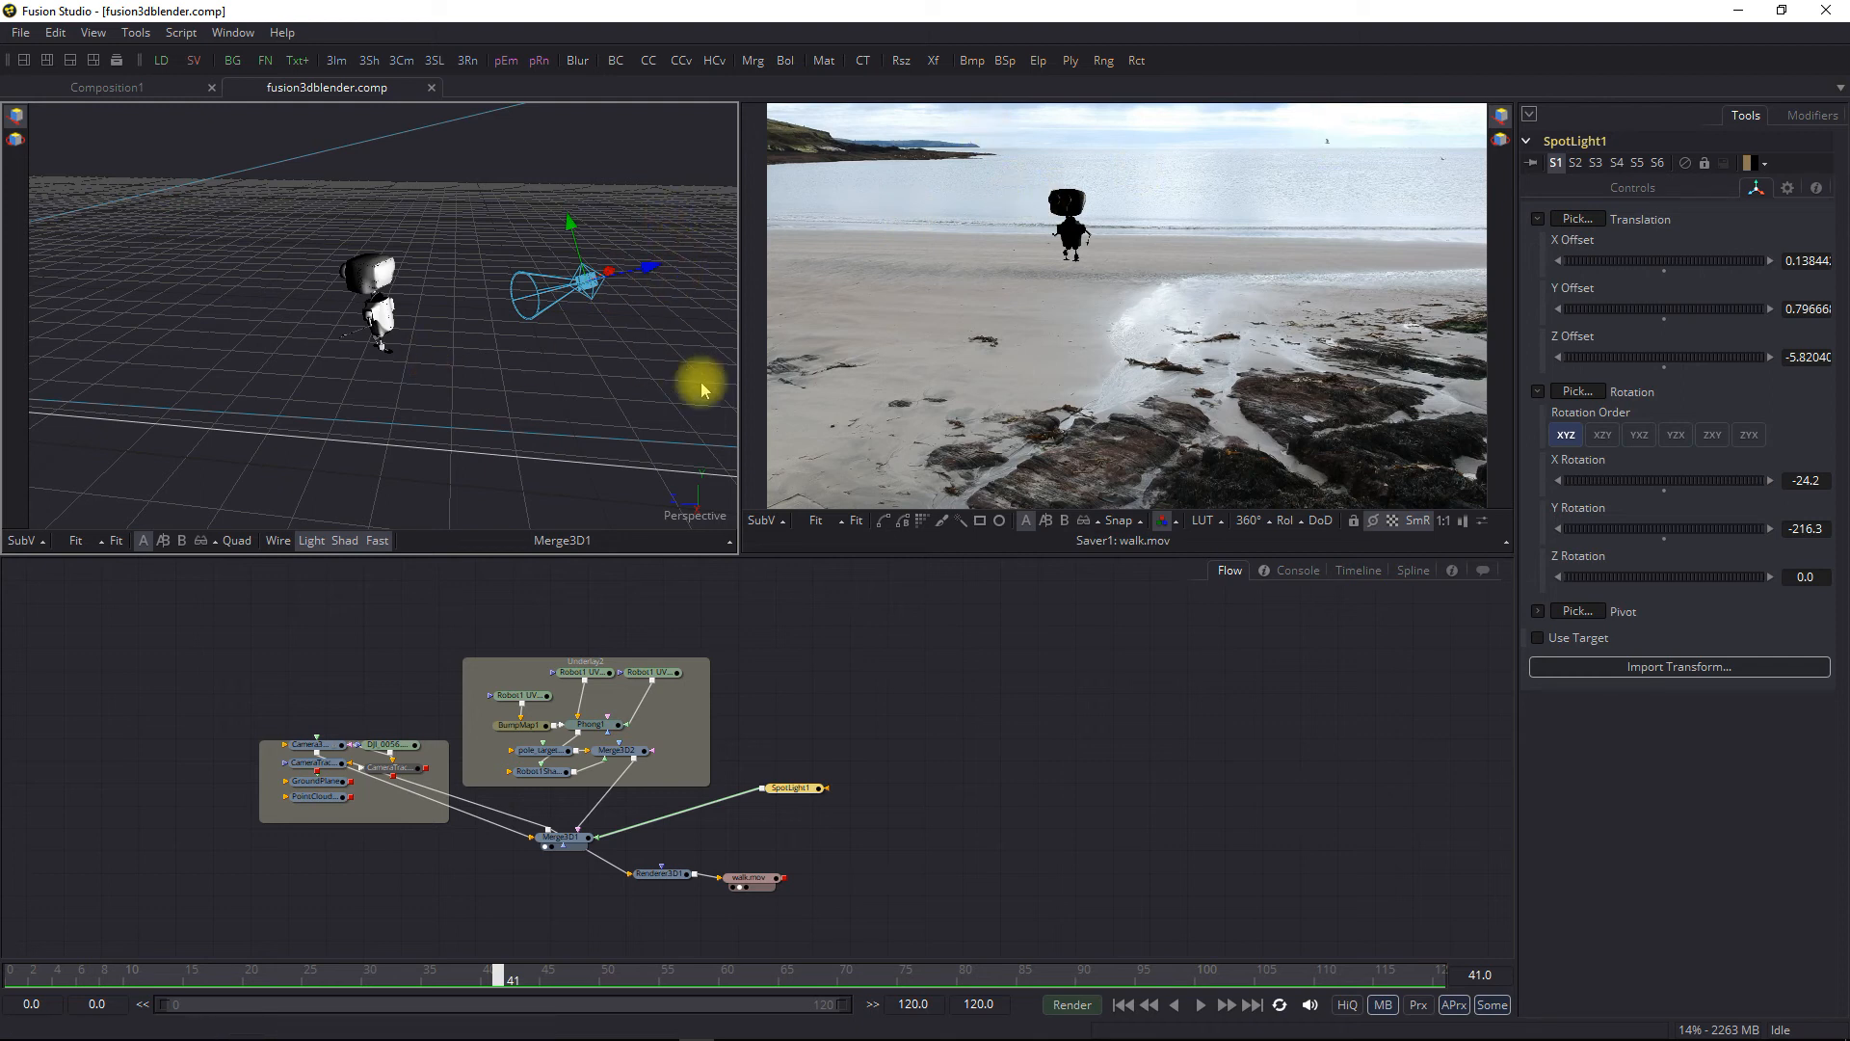
Widen SpotLight1's cone angle to about 65.8 and display its shadow settings
left_click(1614, 188)
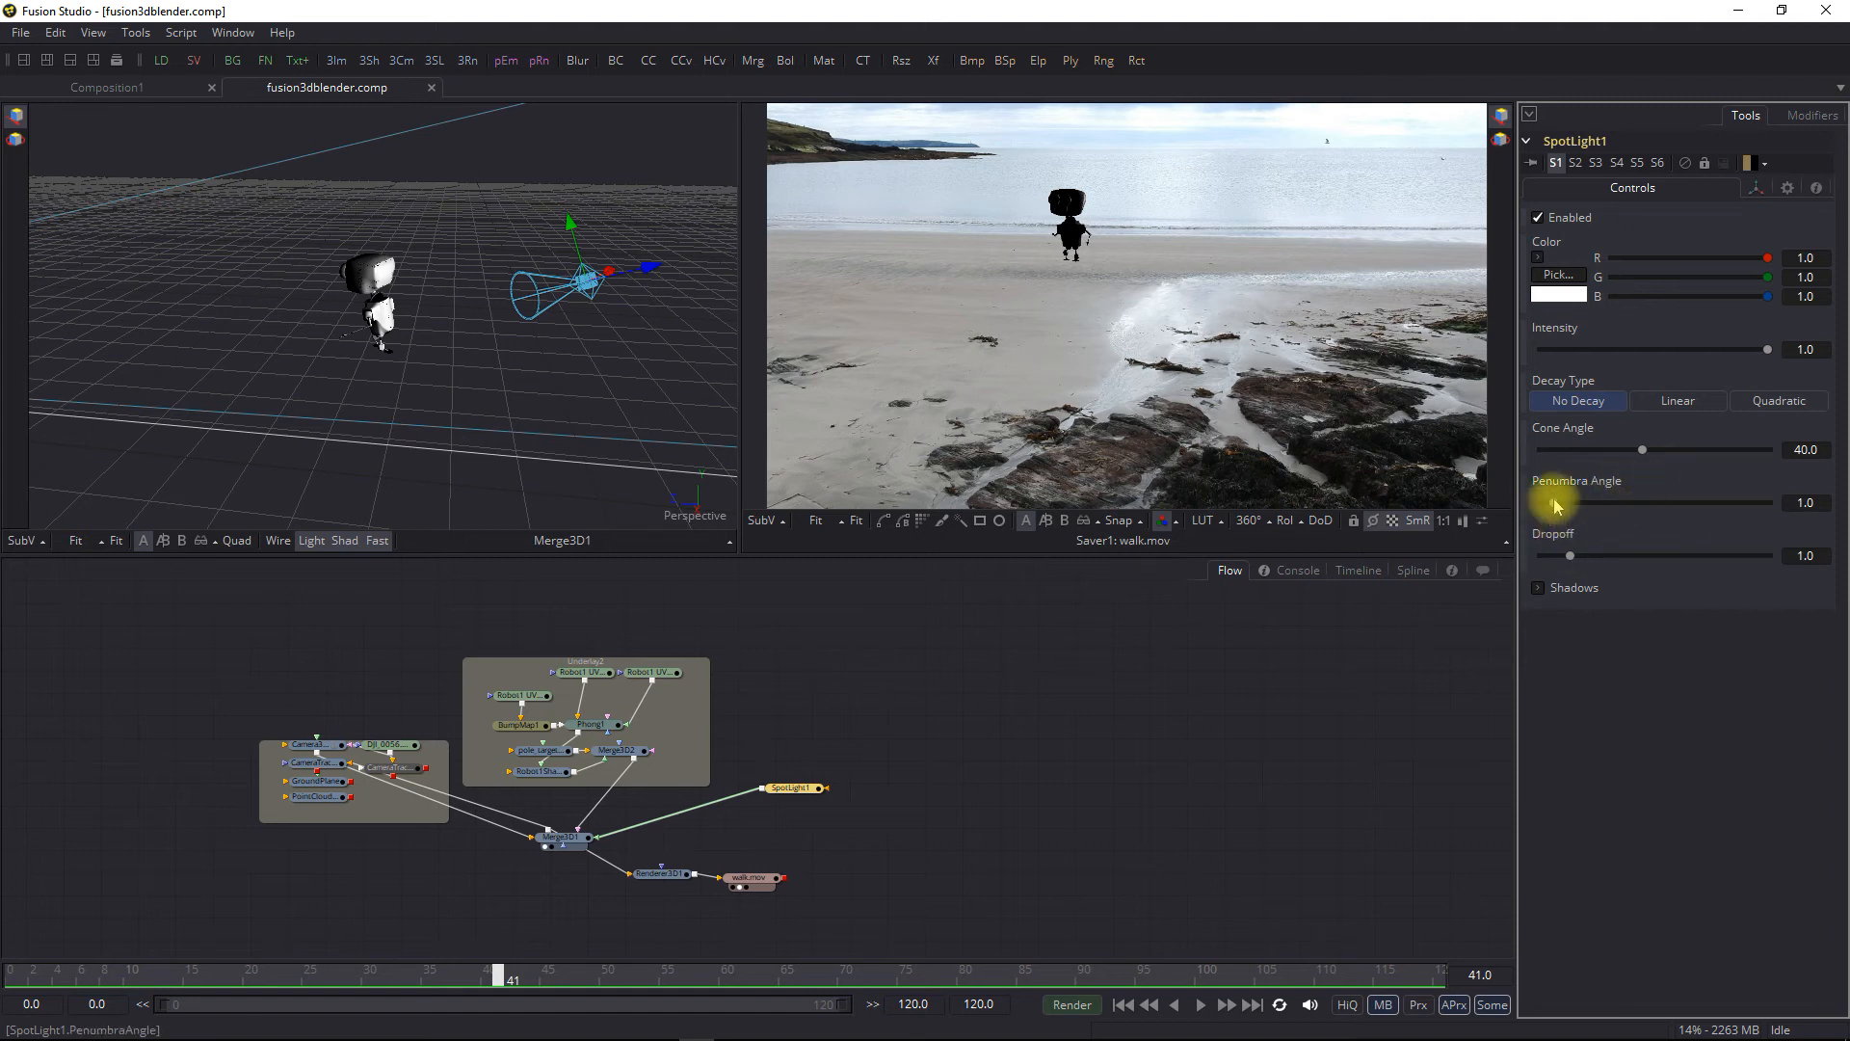
left_click_drag(1639, 451, 1845, 435)
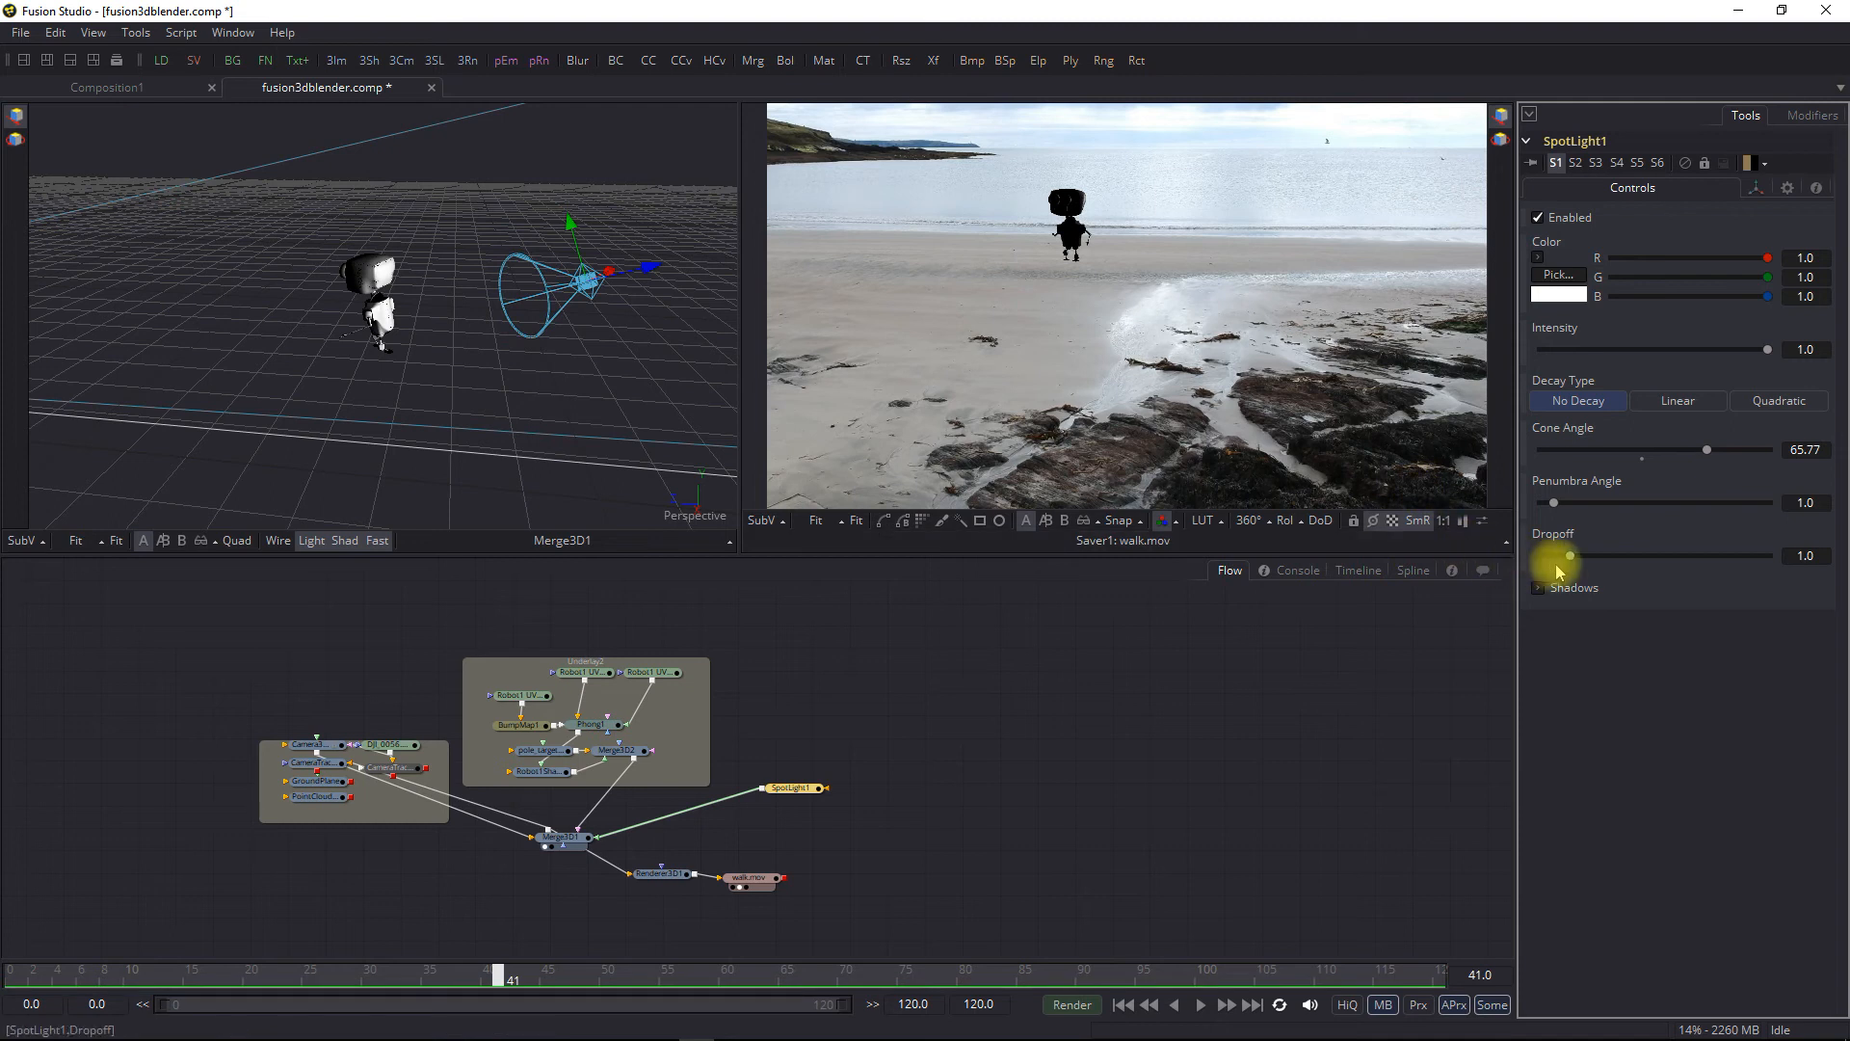
left_click(1538, 592)
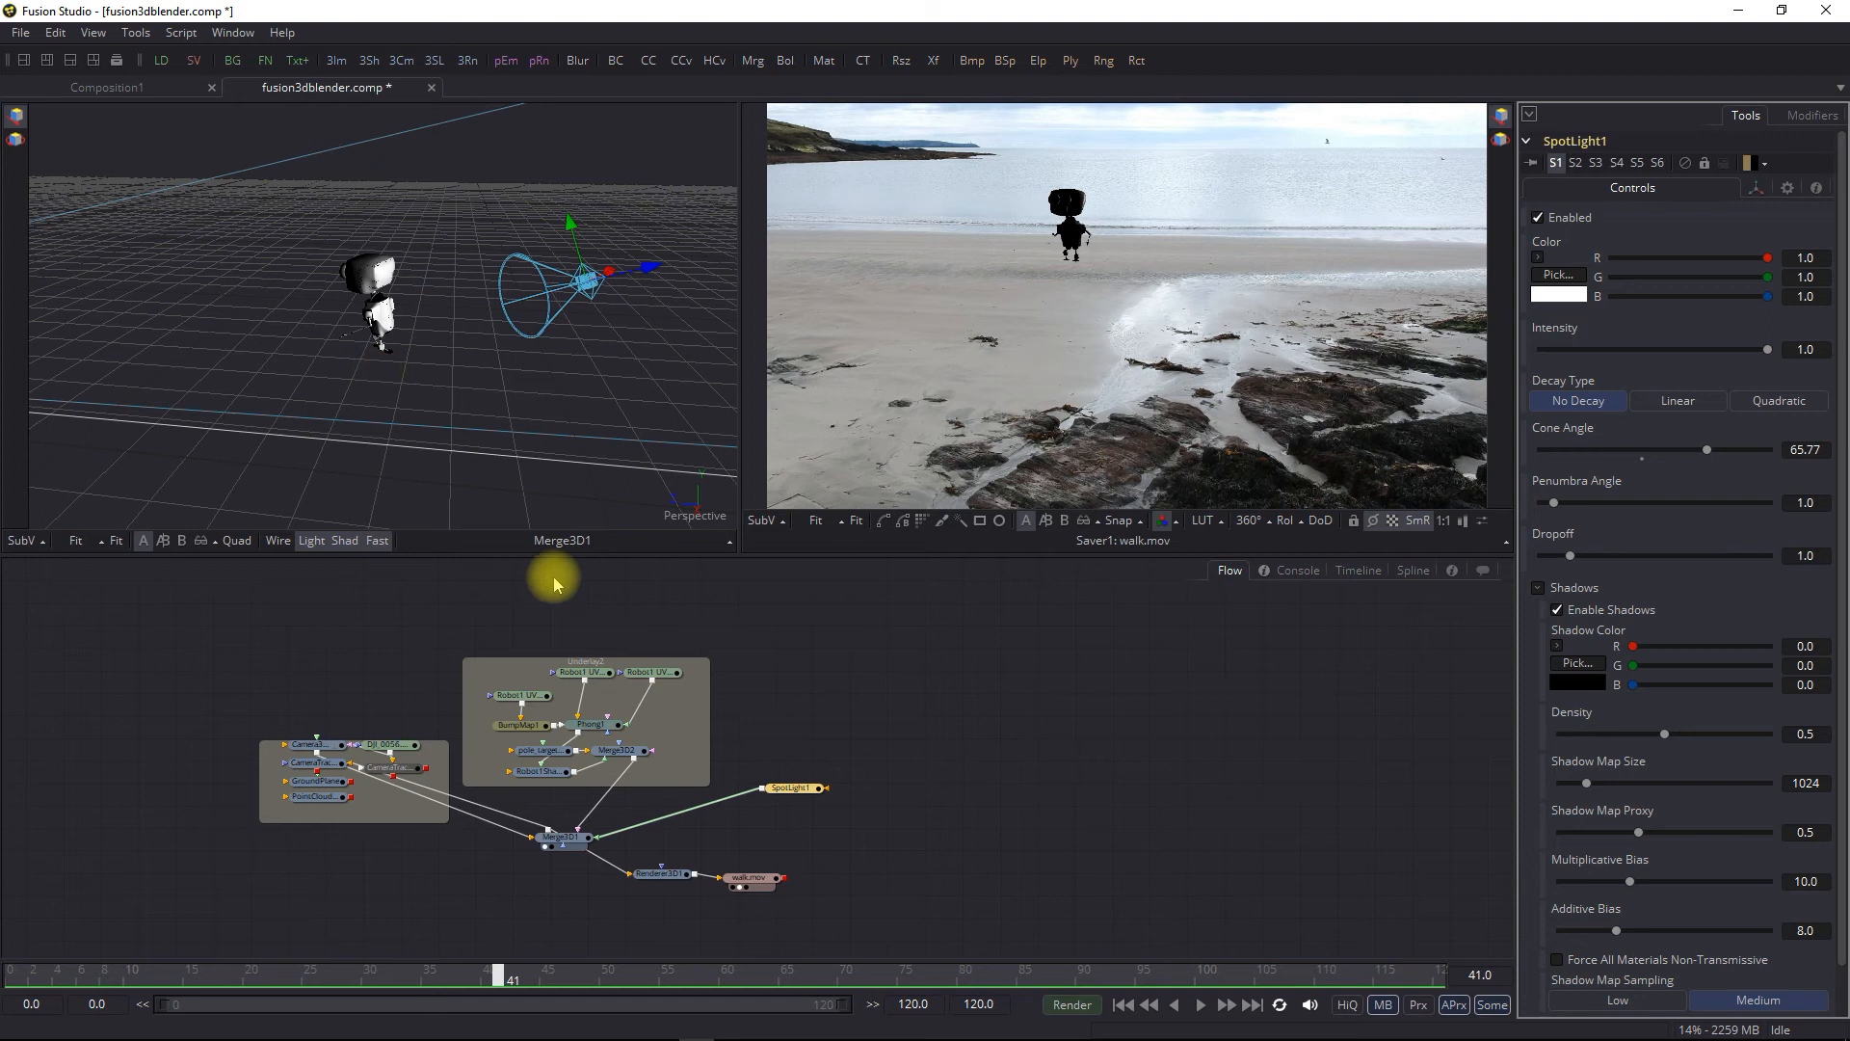
scroll(760, 761, "down", 2)
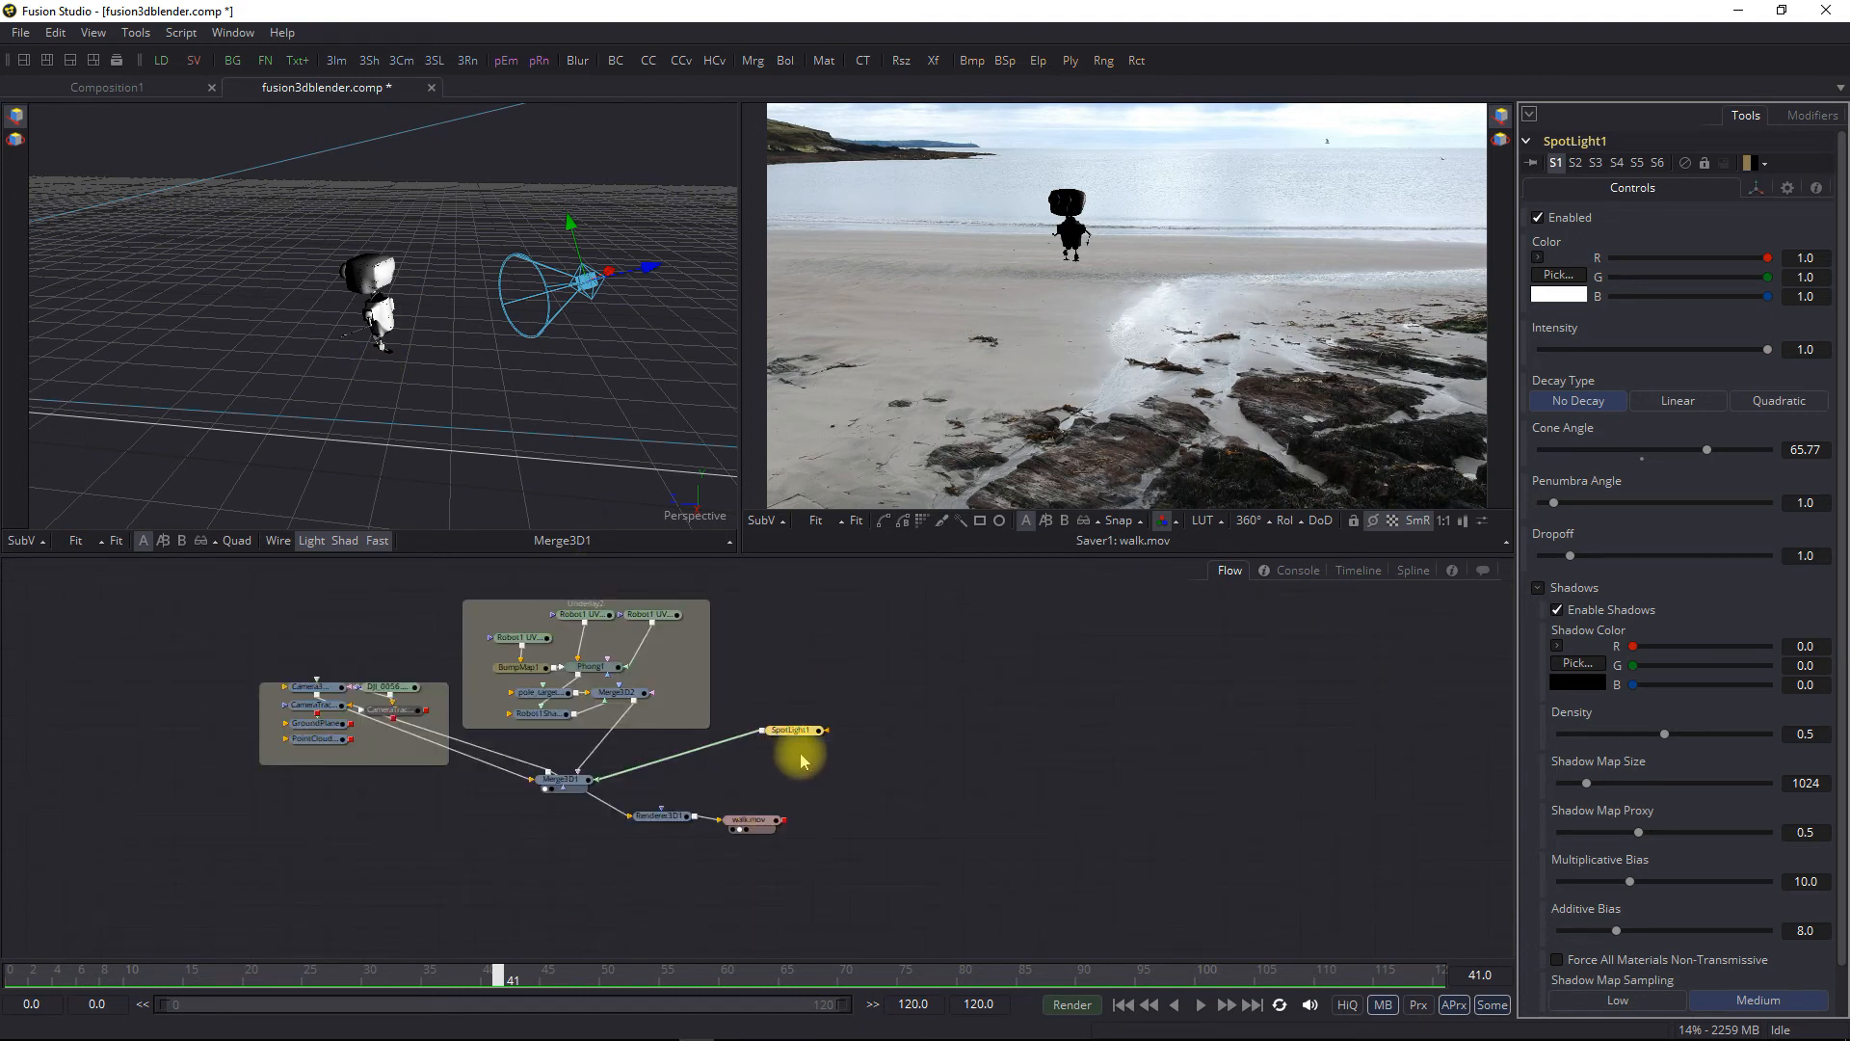
scroll(800, 761, "up", 4)
right_click(758, 644)
mouse_move(927, 658)
mouse_move(1107, 477)
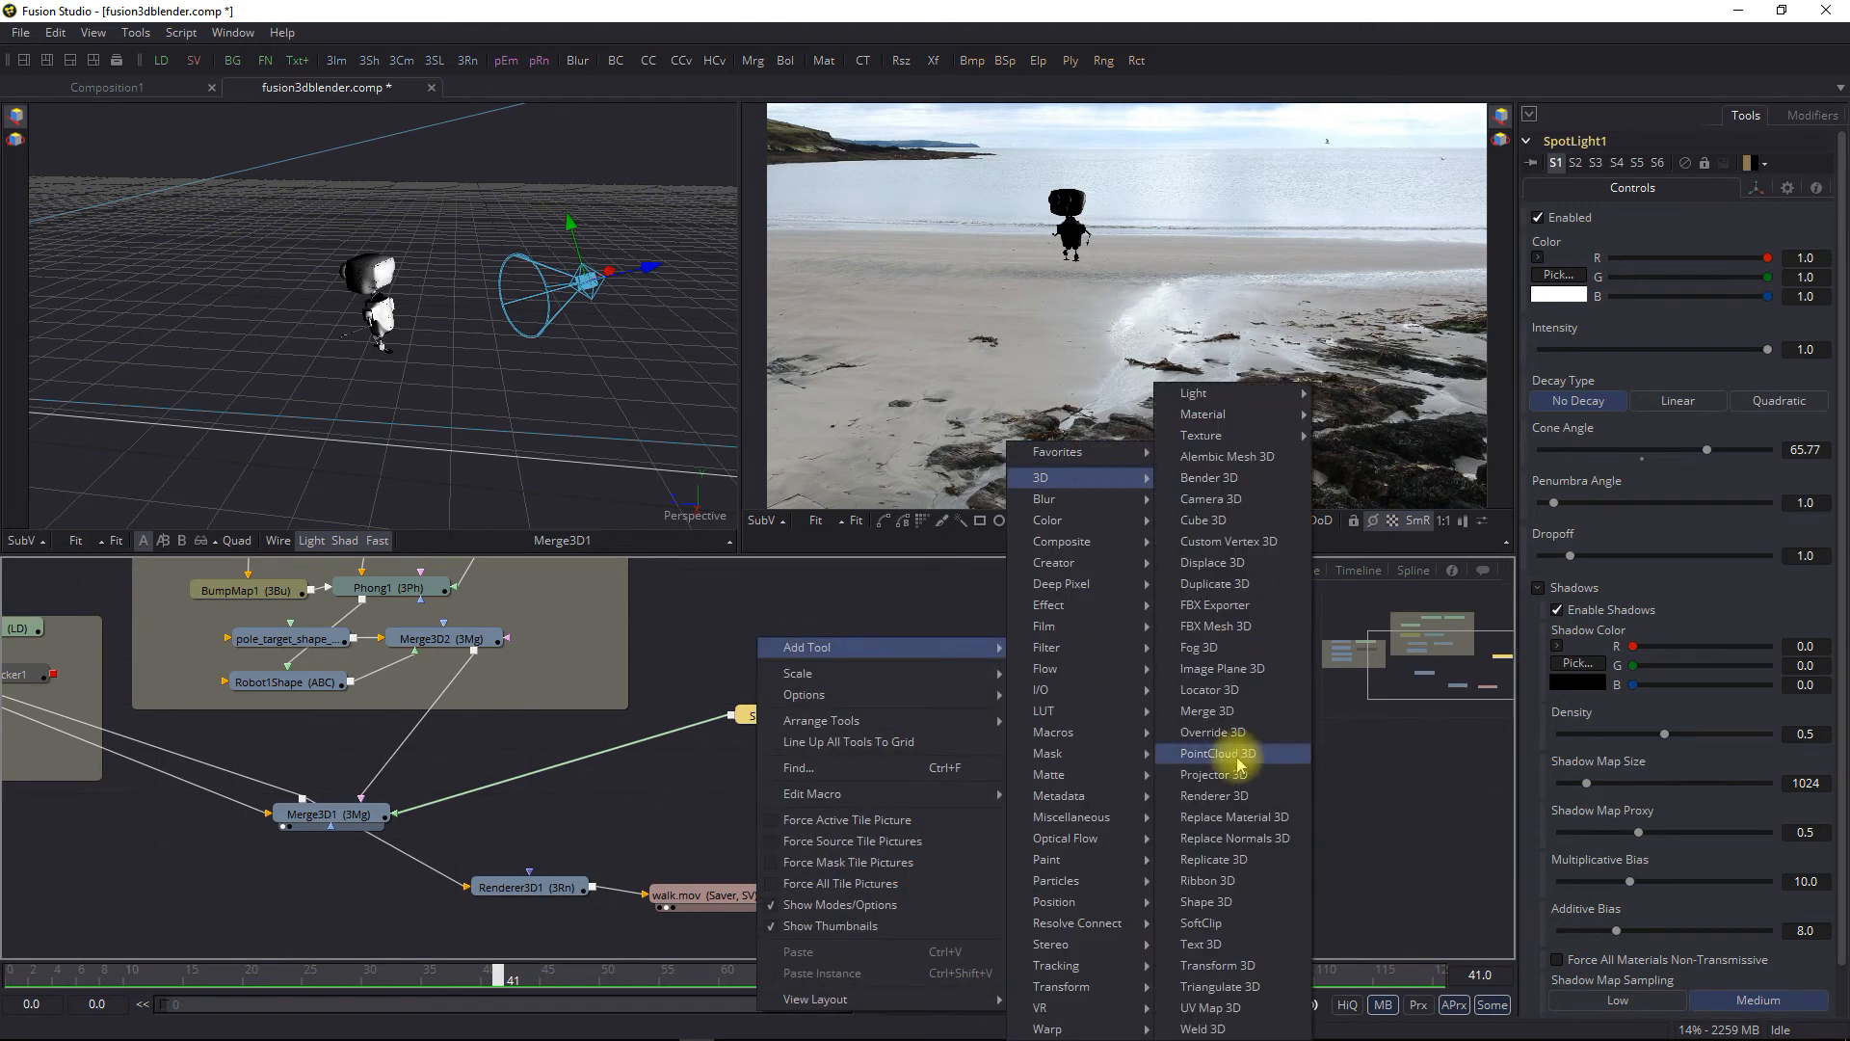
key("Escape")
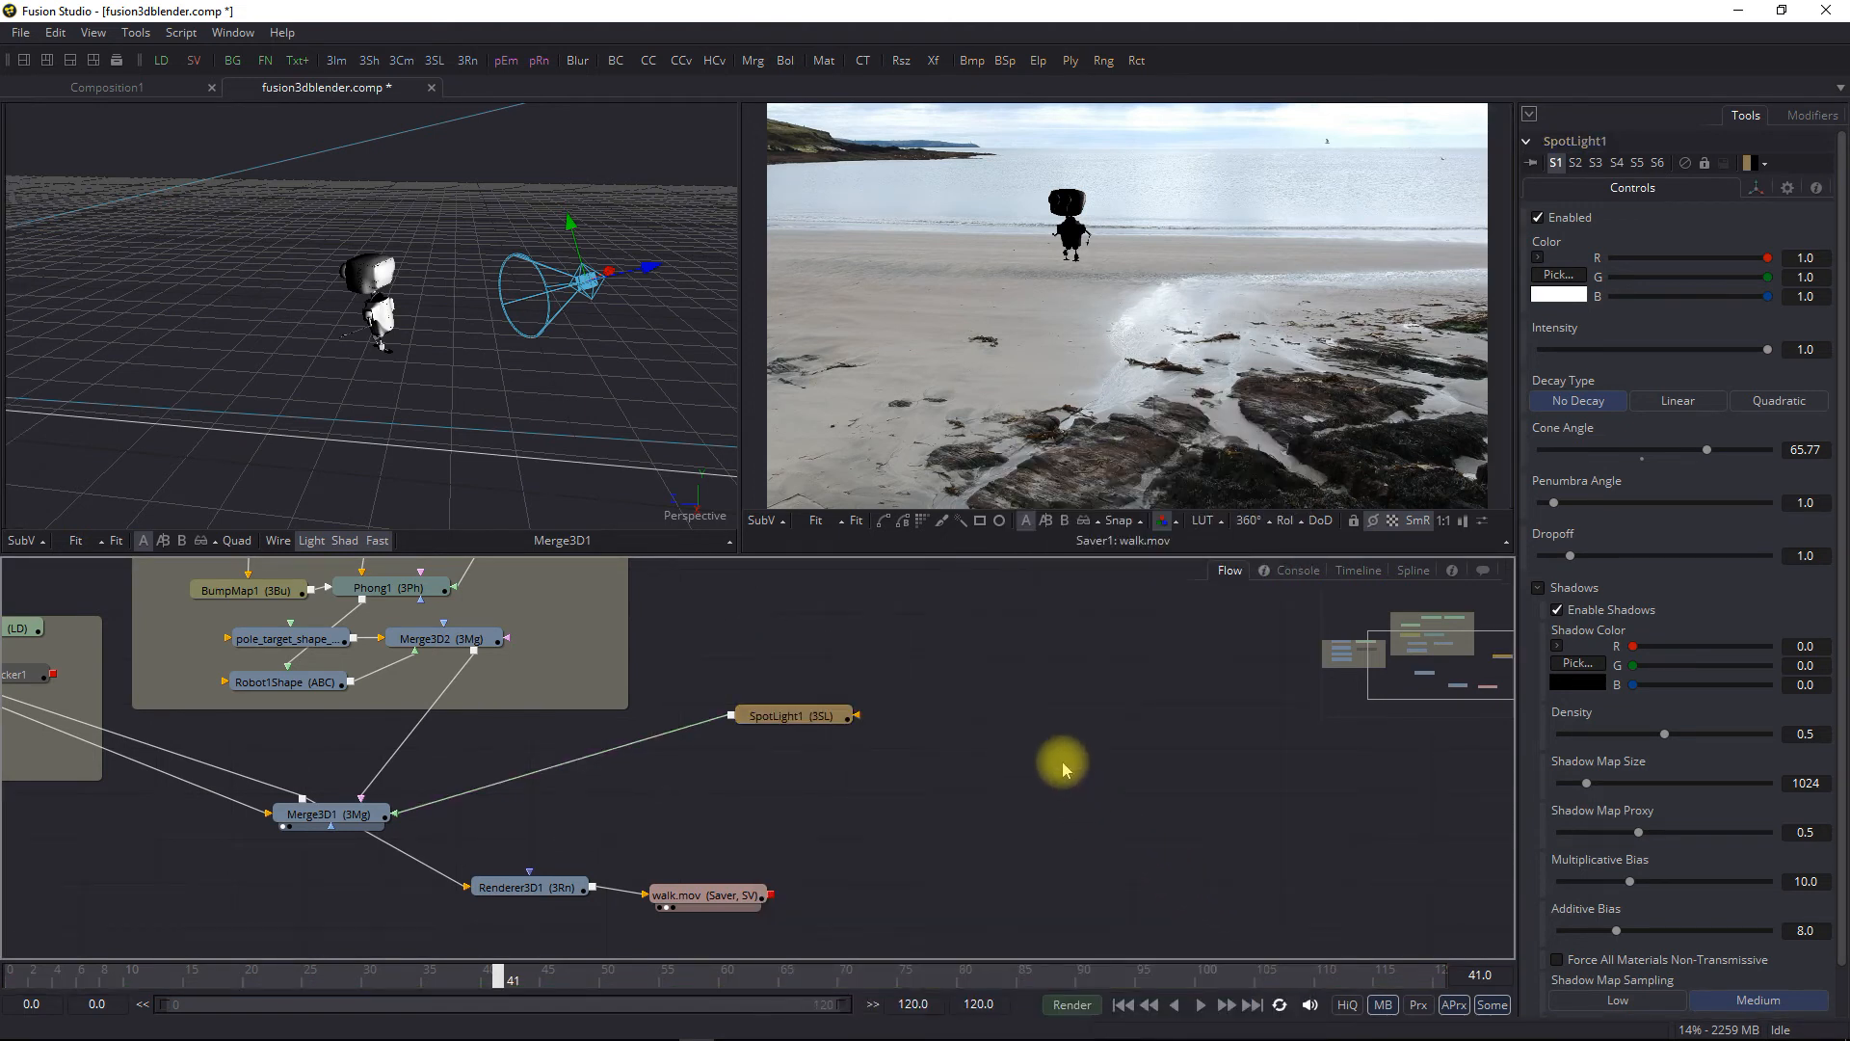
Add a Shape 3D plane above SpotLight1 in the flow and connect it to Merge3D1
right_click(841, 655)
mouse_move(1002, 658)
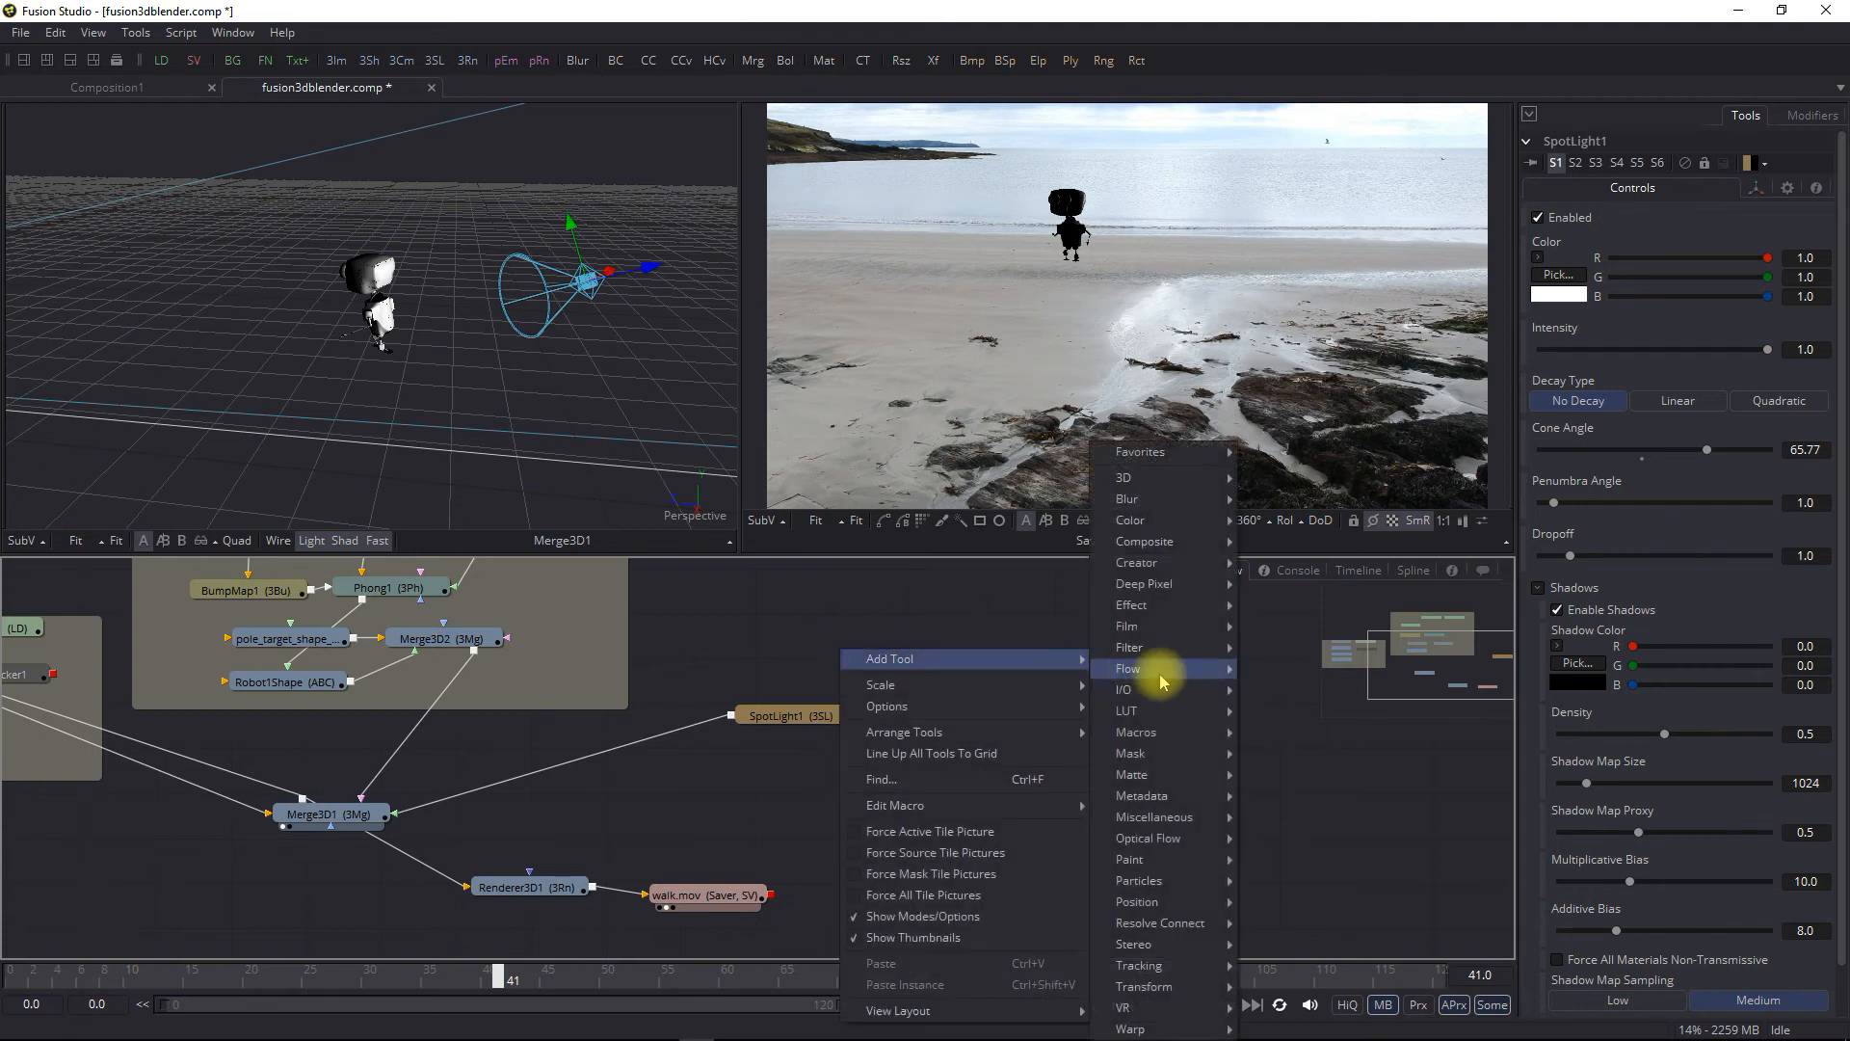
mouse_move(1161, 477)
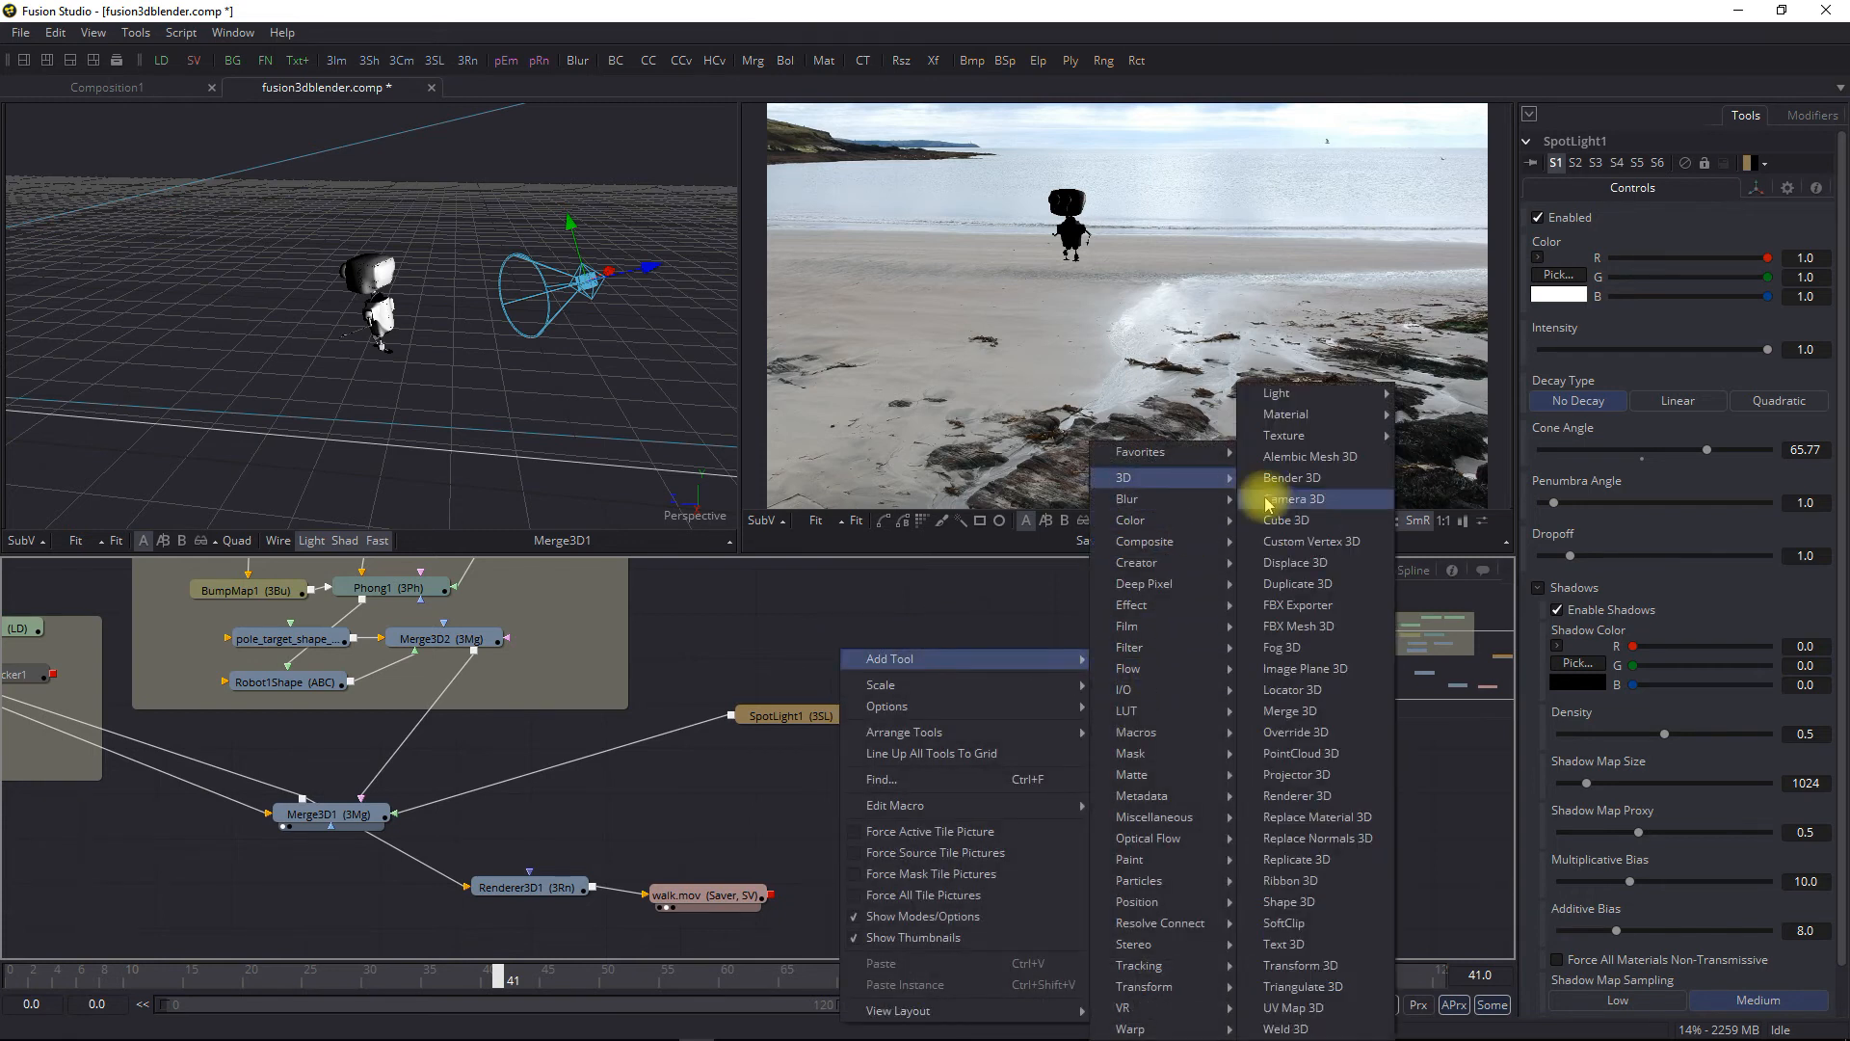
left_click(1311, 903)
left_click_drag(899, 665, 322, 814)
left_click_drag(768, 632, 791, 667)
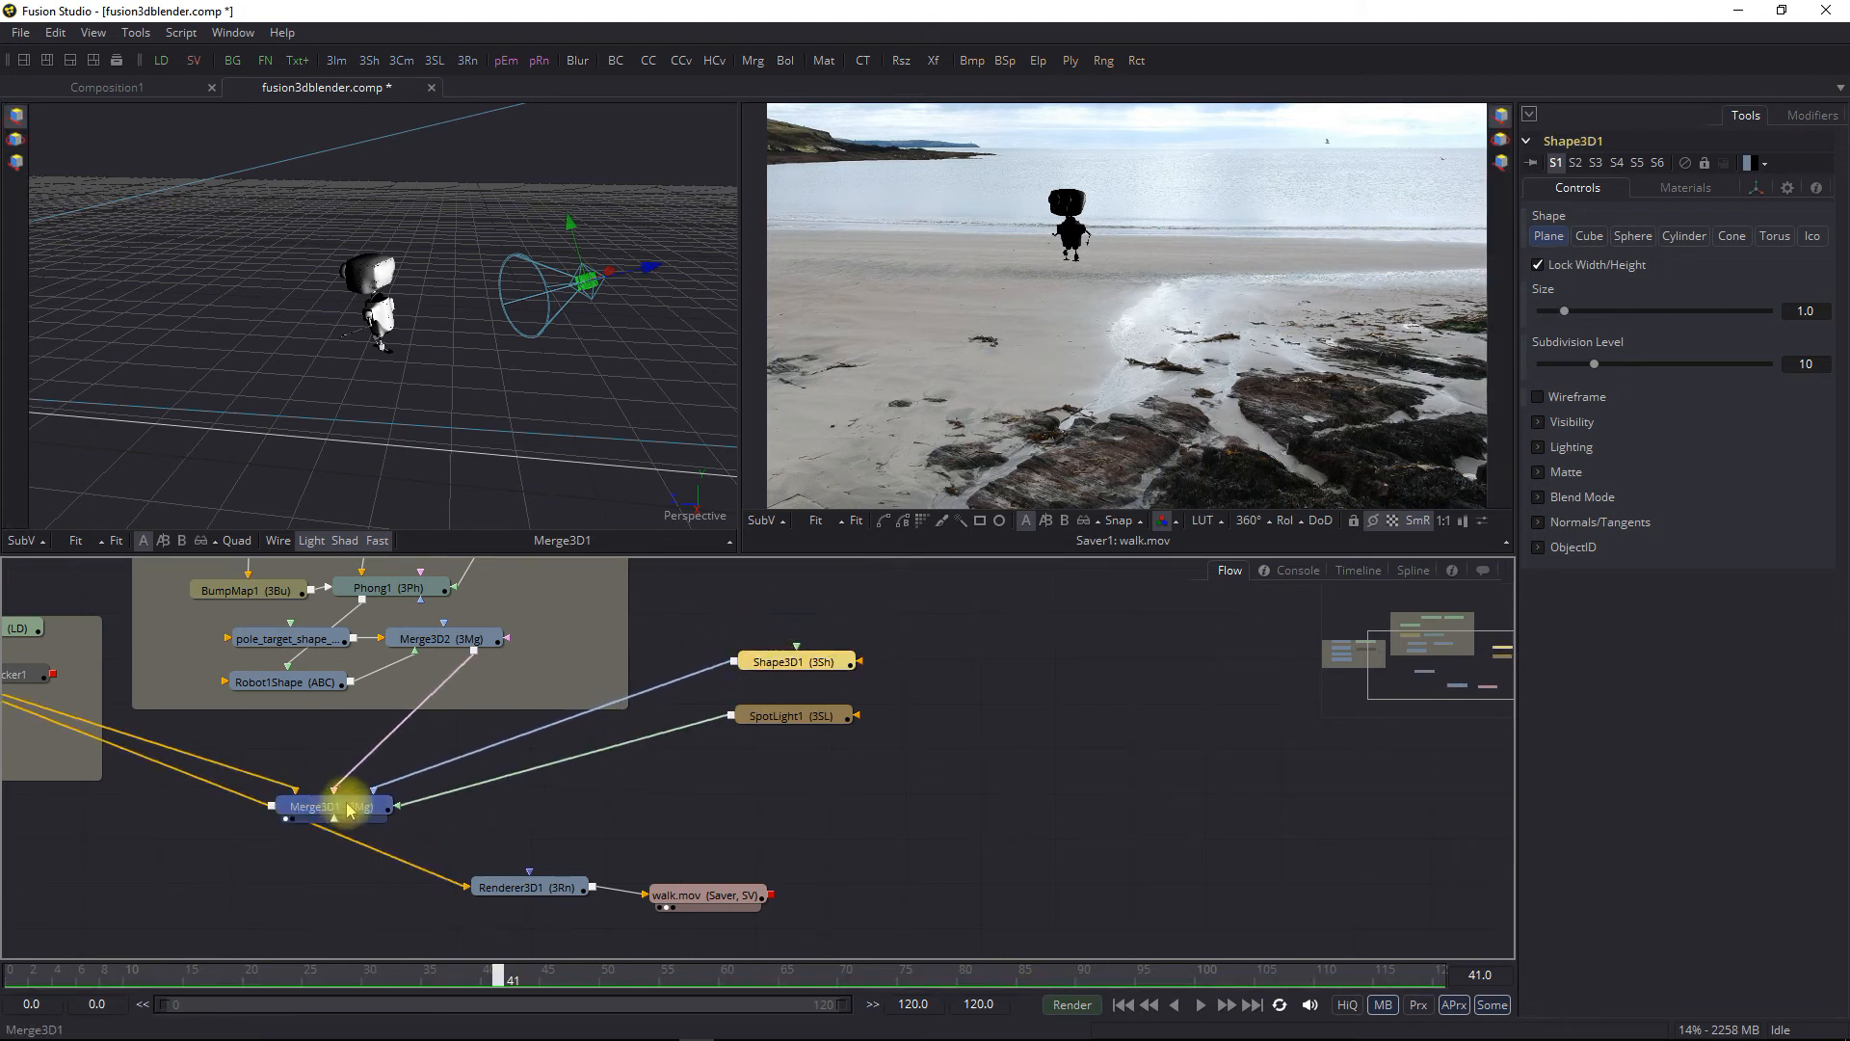
Move the new plane along the Z axis towards the robot, to a Z offset of about -5.62
left_click_drag(383, 367, 345, 382)
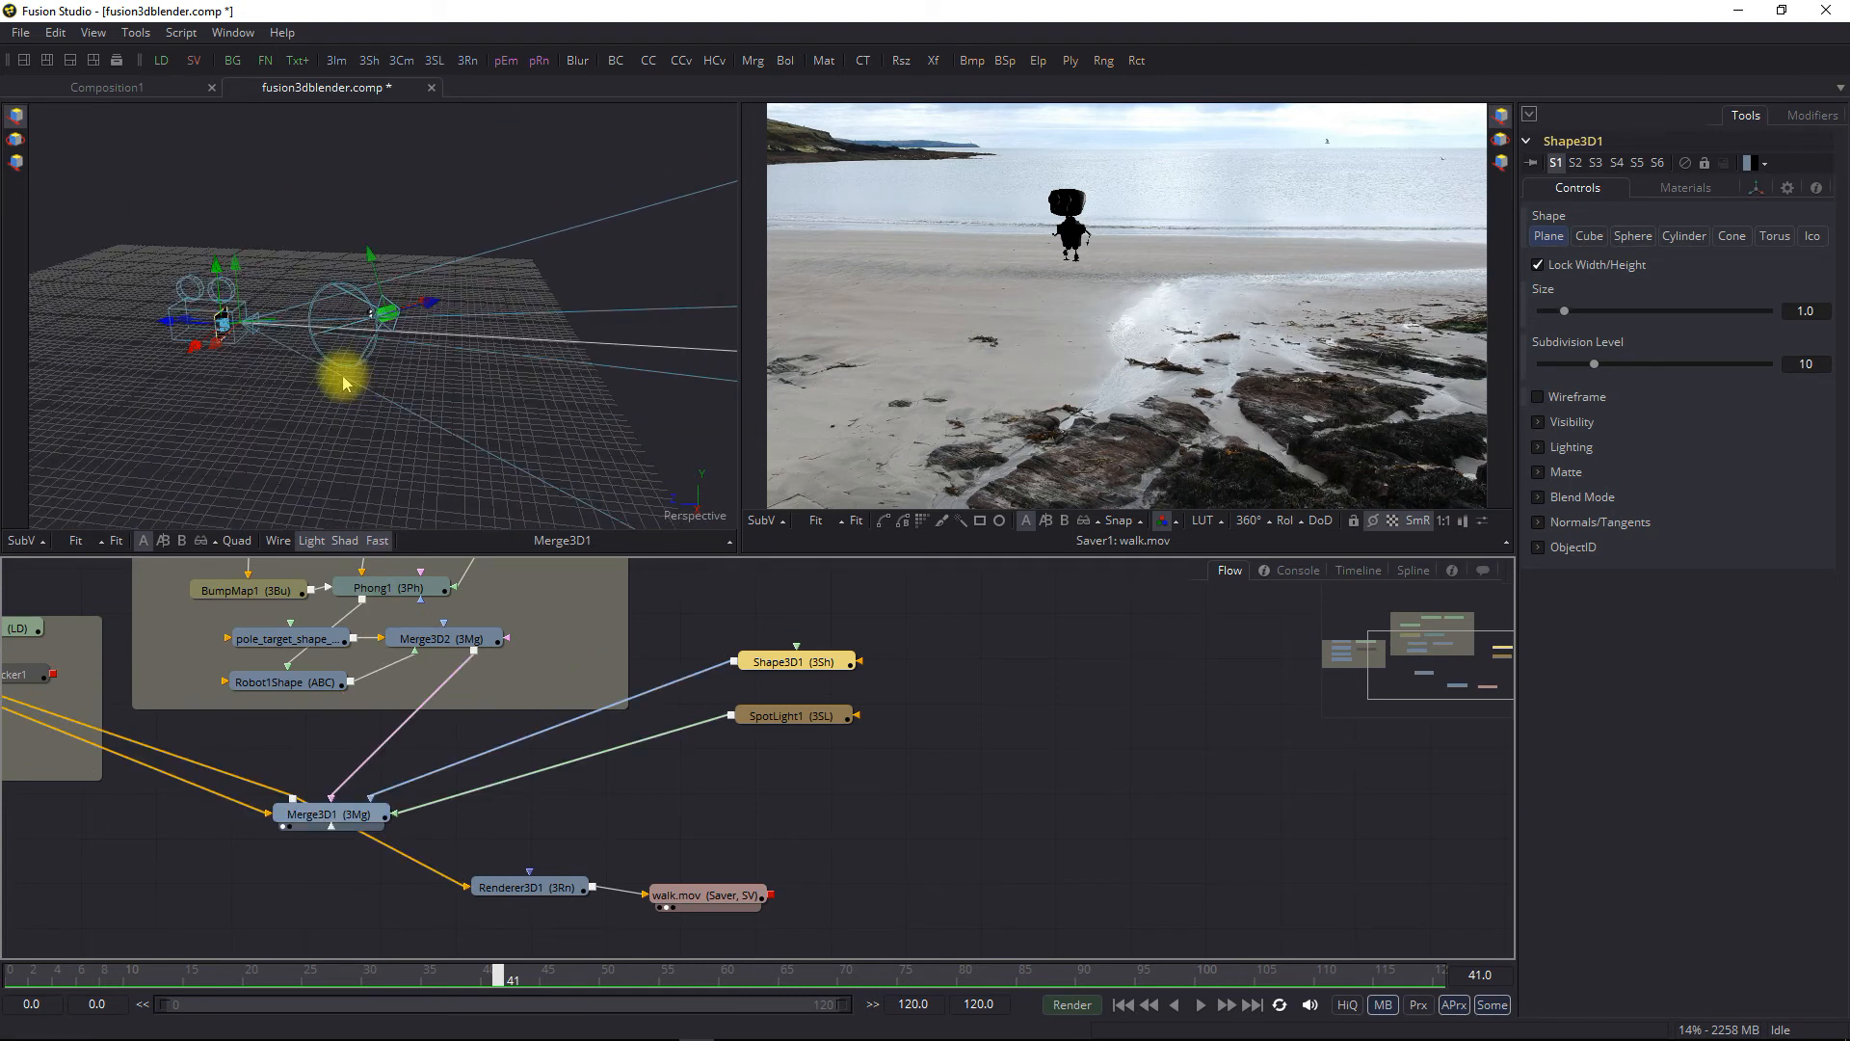
left_click(165, 326)
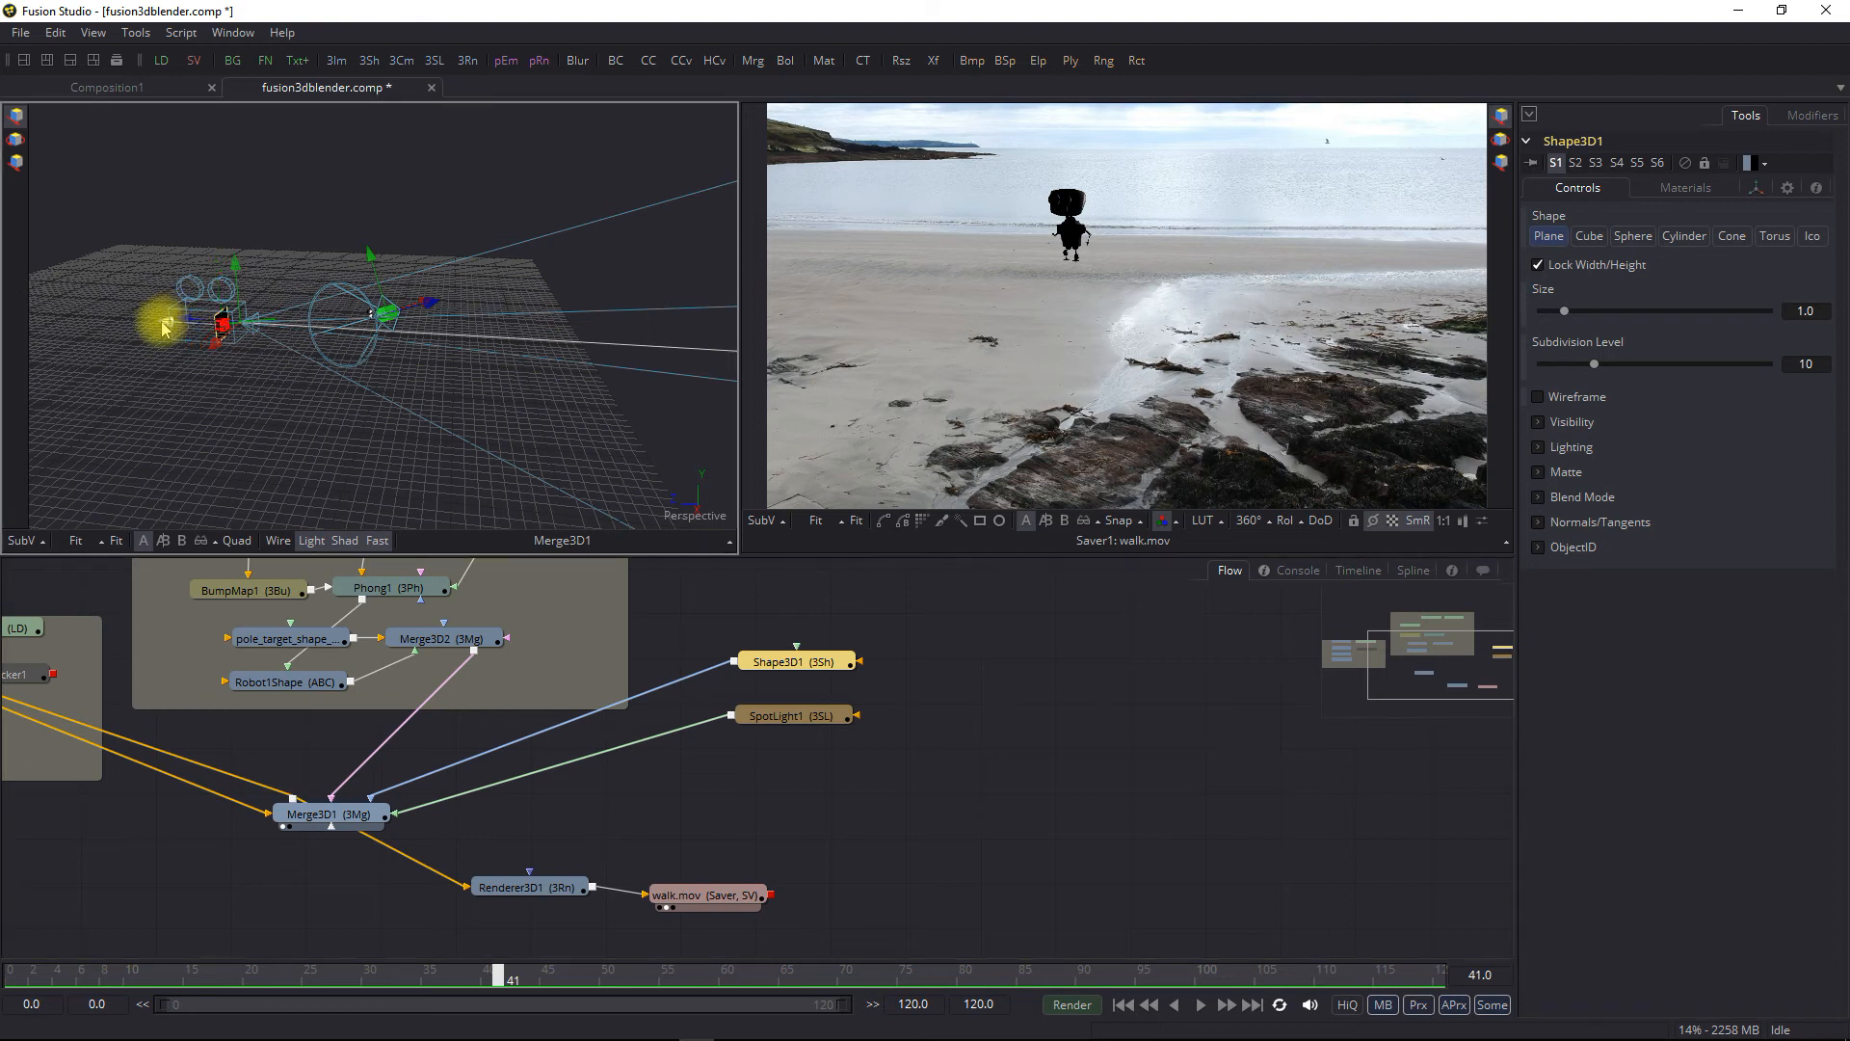
left_click_drag(165, 327, 374, 373)
left_click_drag(427, 379, 880, 385)
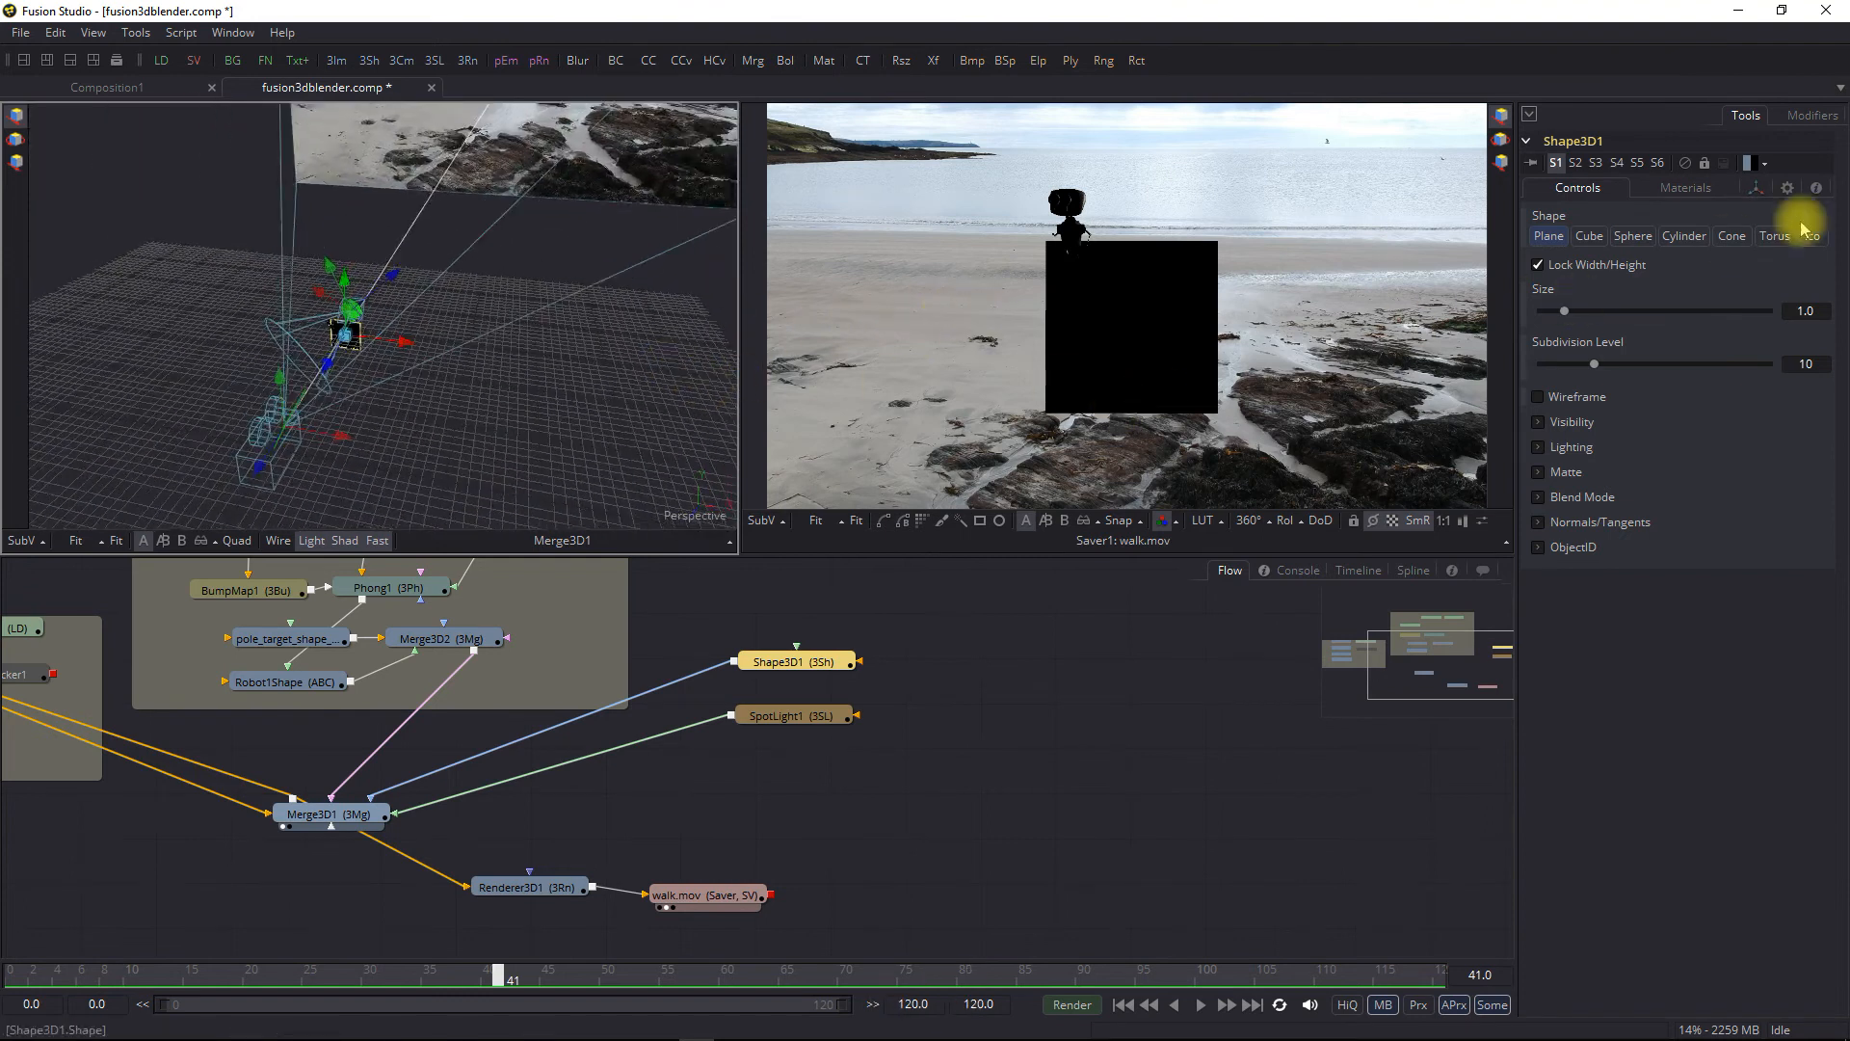
Lay the plane flat by setting its X rotation to -90
left_click(1756, 187)
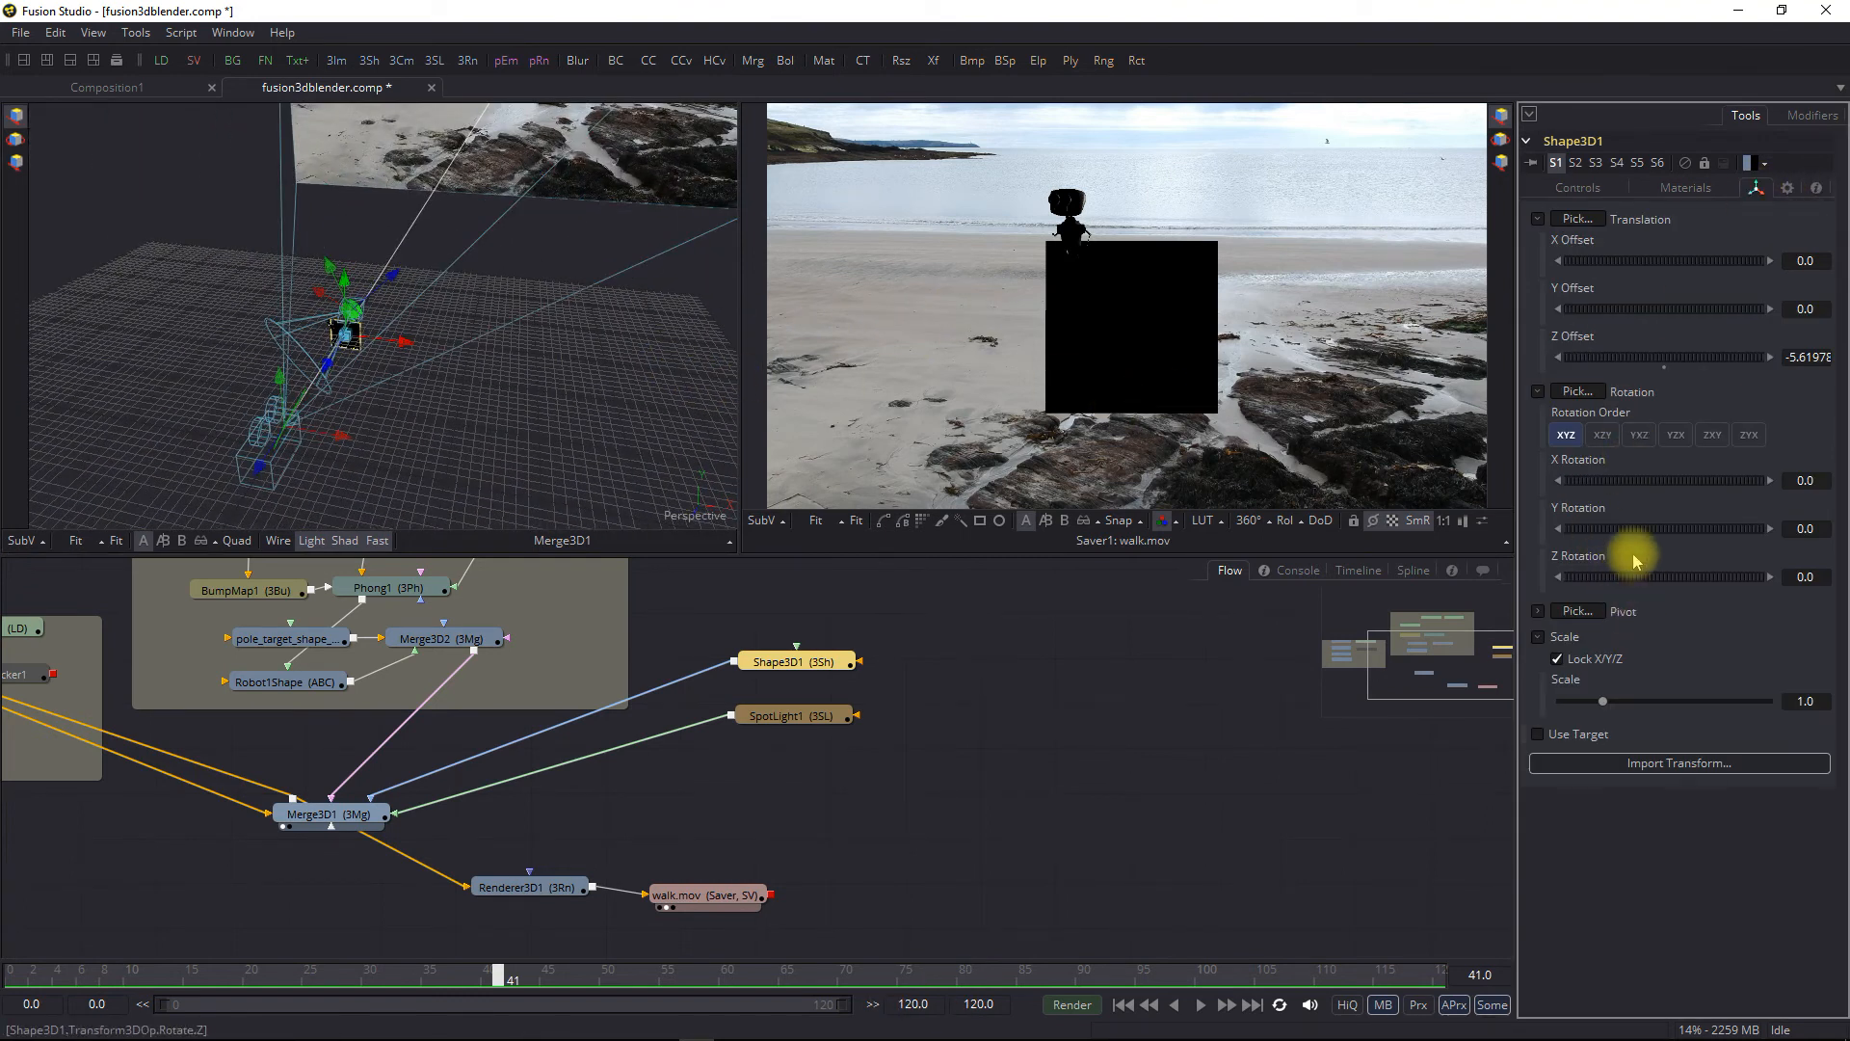
left_click_drag(1668, 481, 1622, 472)
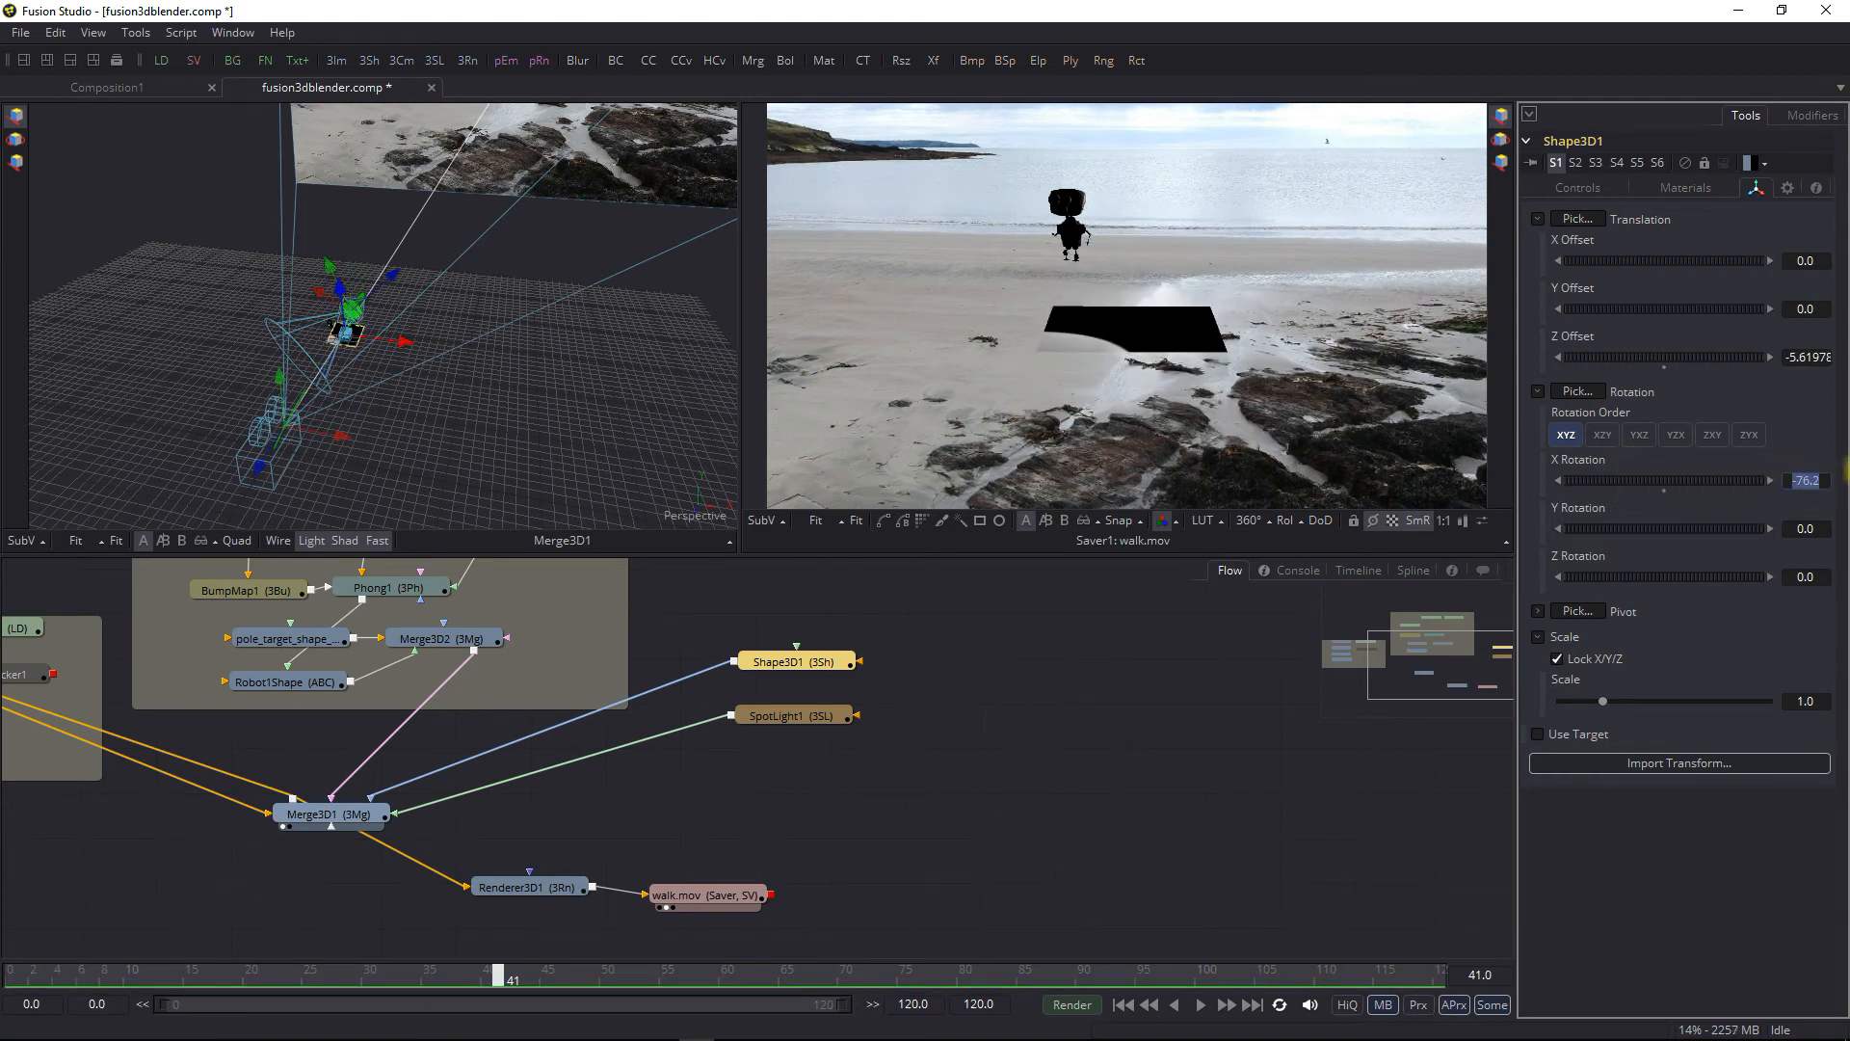
type("-90")
key("Return")
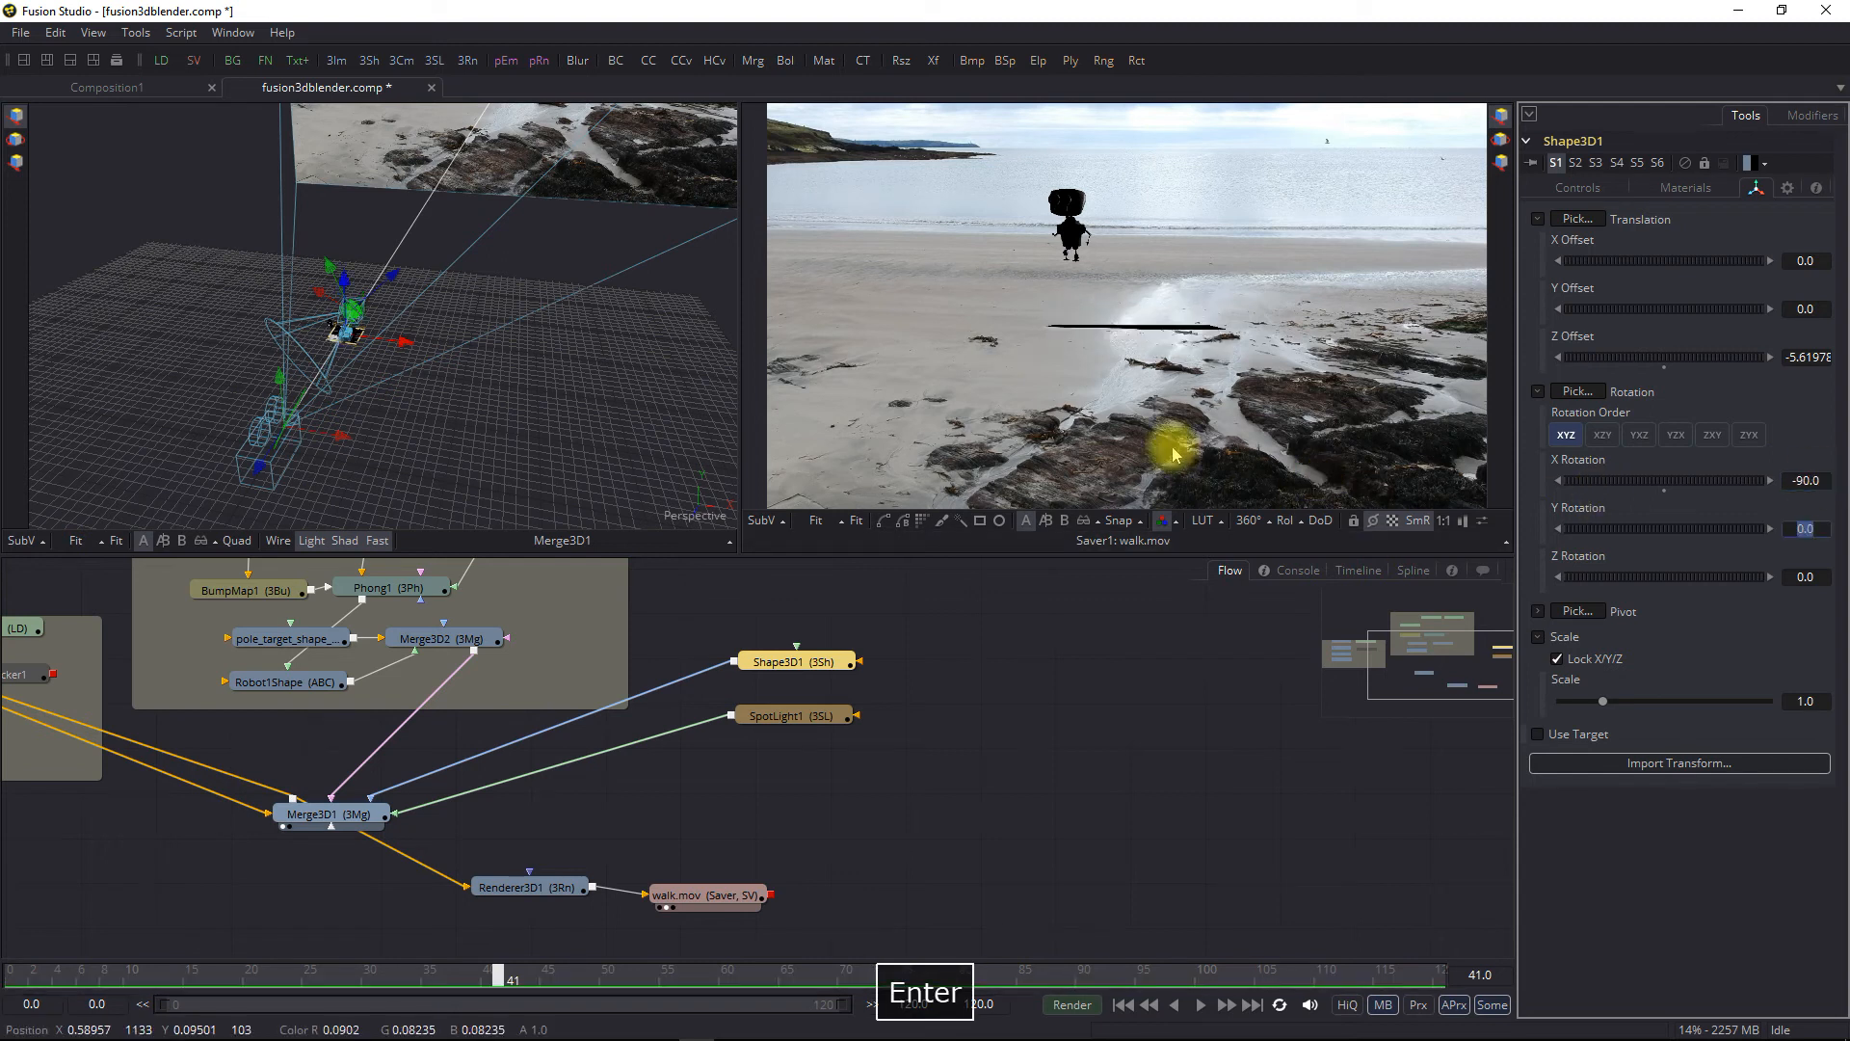
Switch the 3D viewer to the Left view and connect PointCloud3D1 to Merge3D1 as a ground reference
scroll(491, 457, "up", 5)
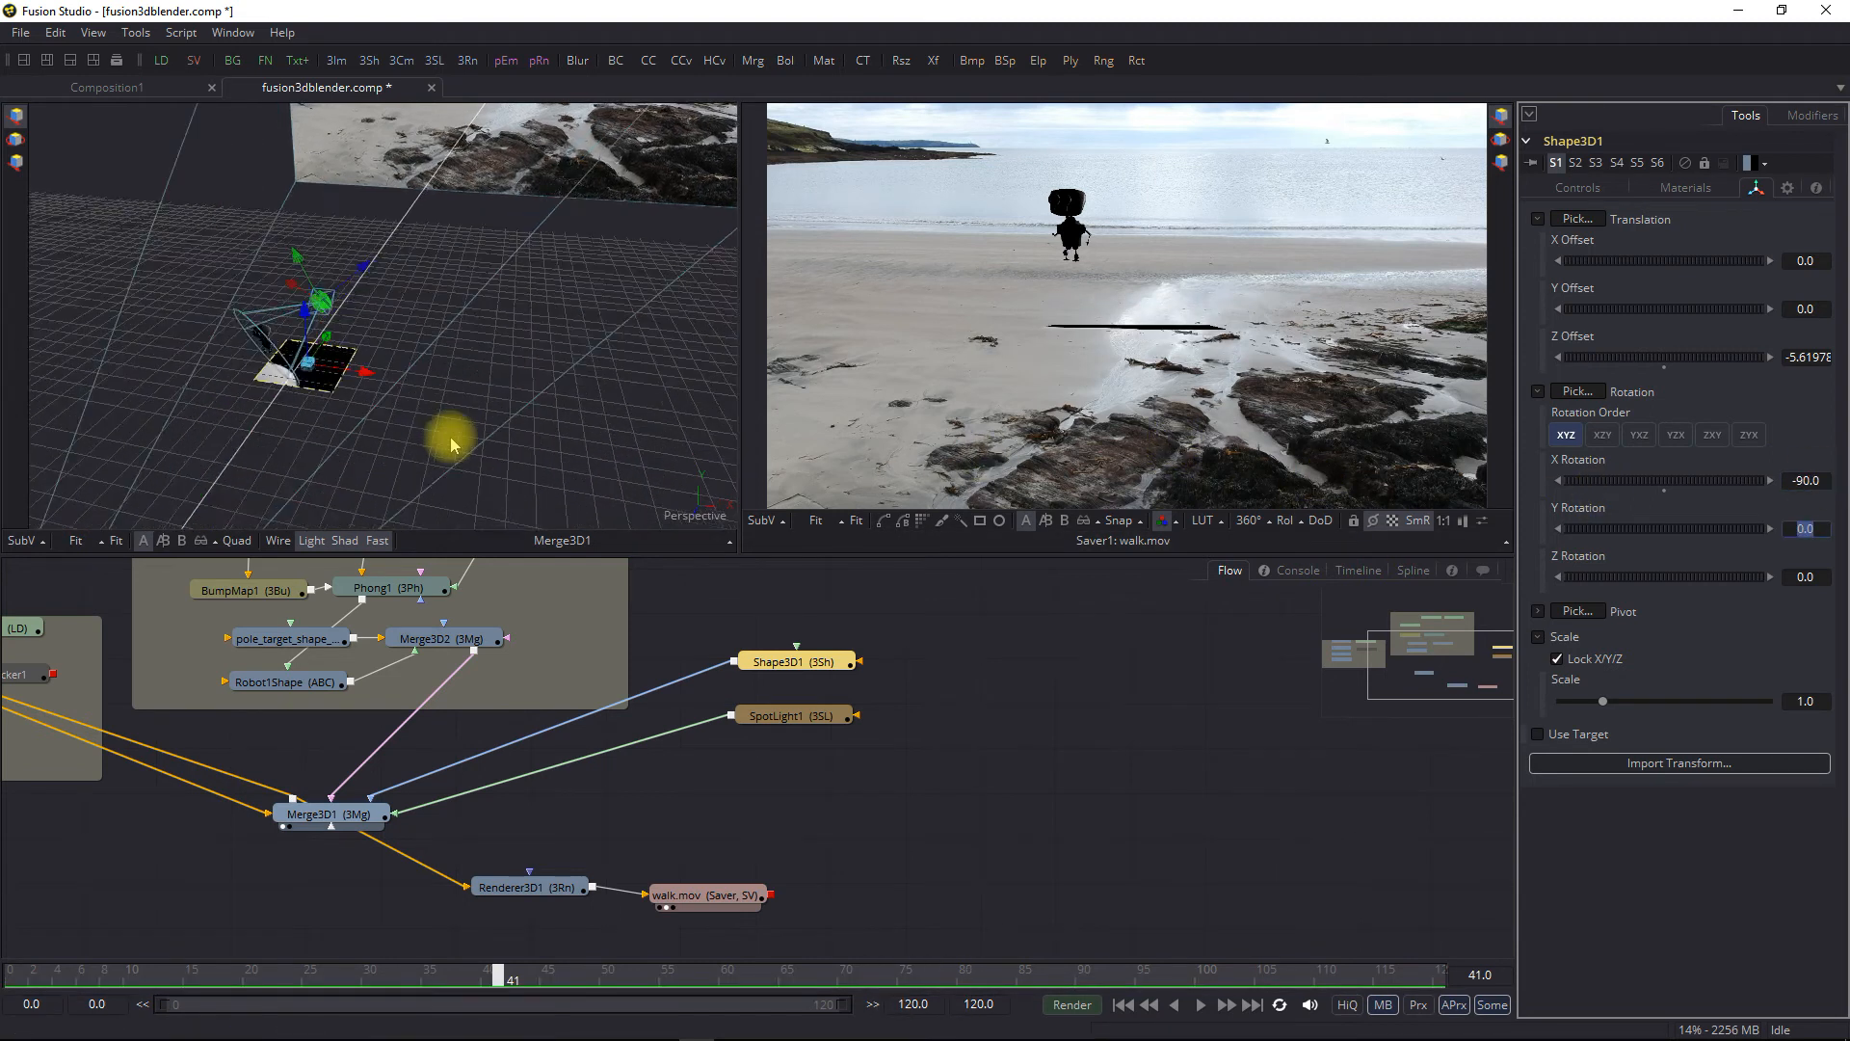
right_click(707, 503)
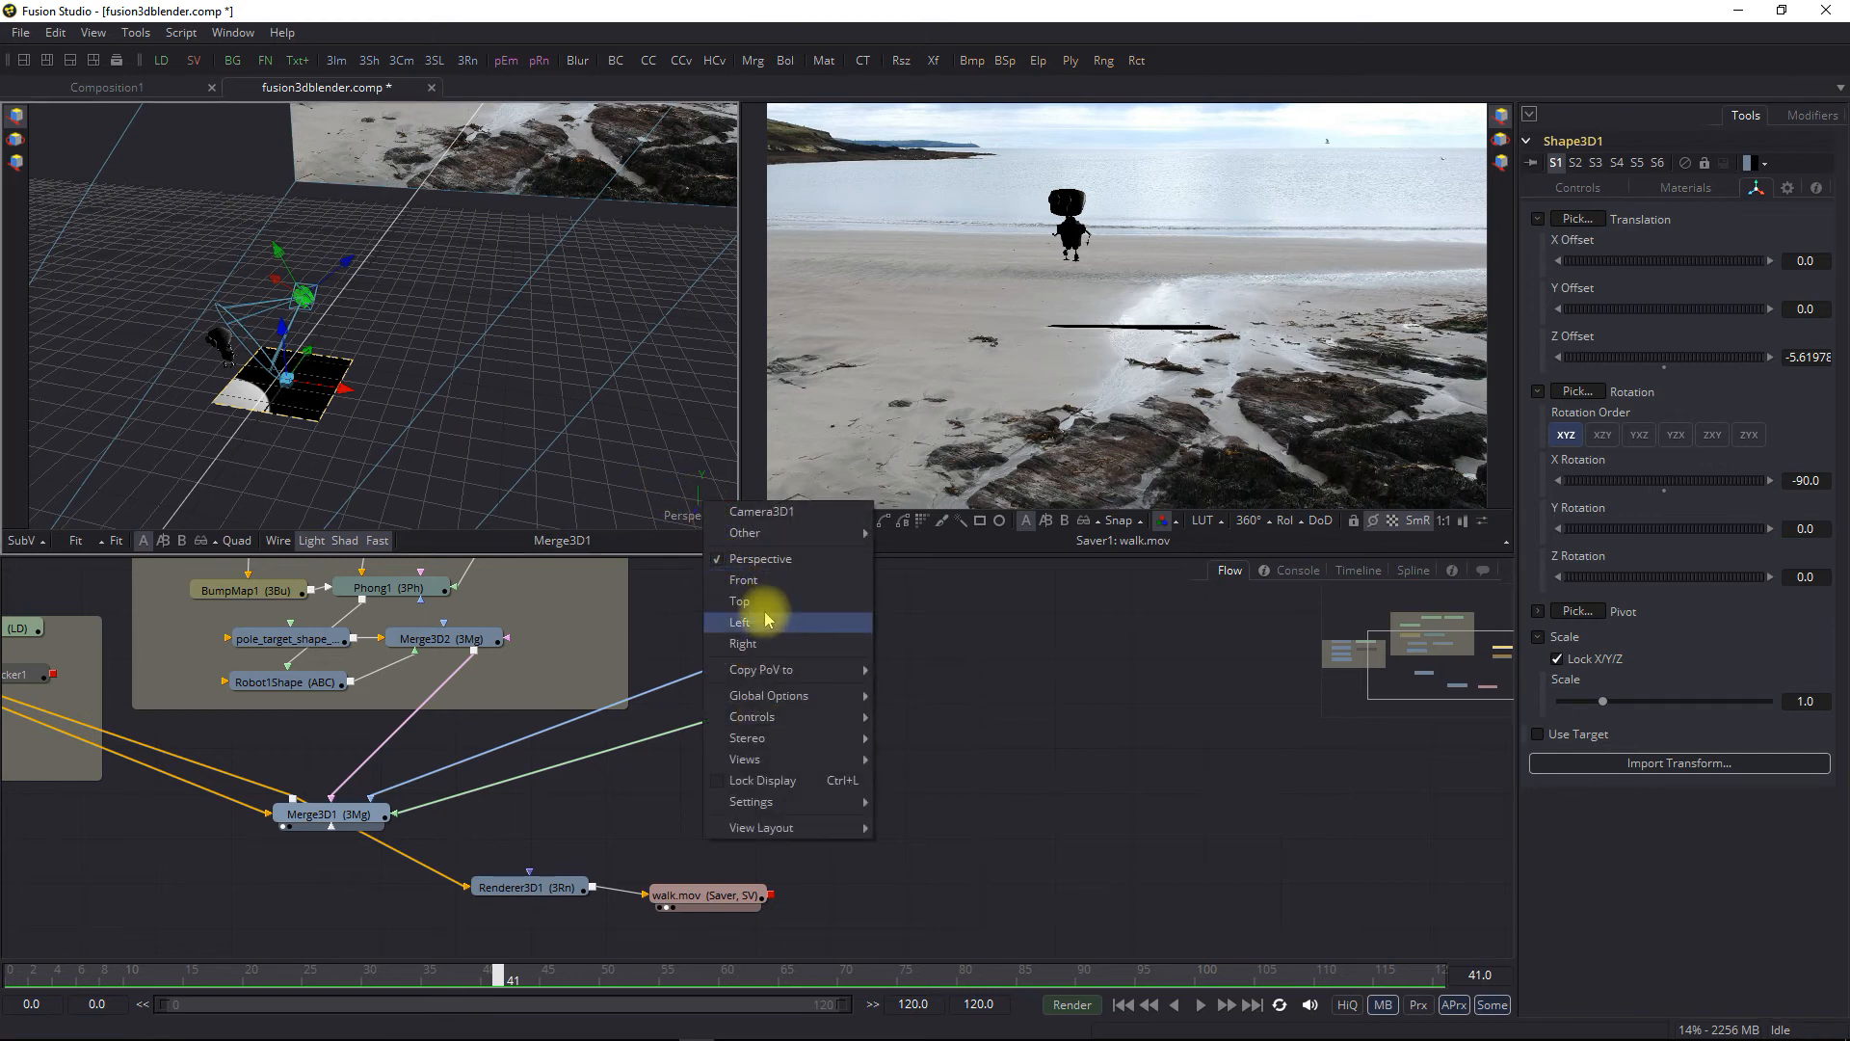
left_click(762, 621)
scroll(431, 422, "down", 4)
left_click_drag(351, 382, 887, 401)
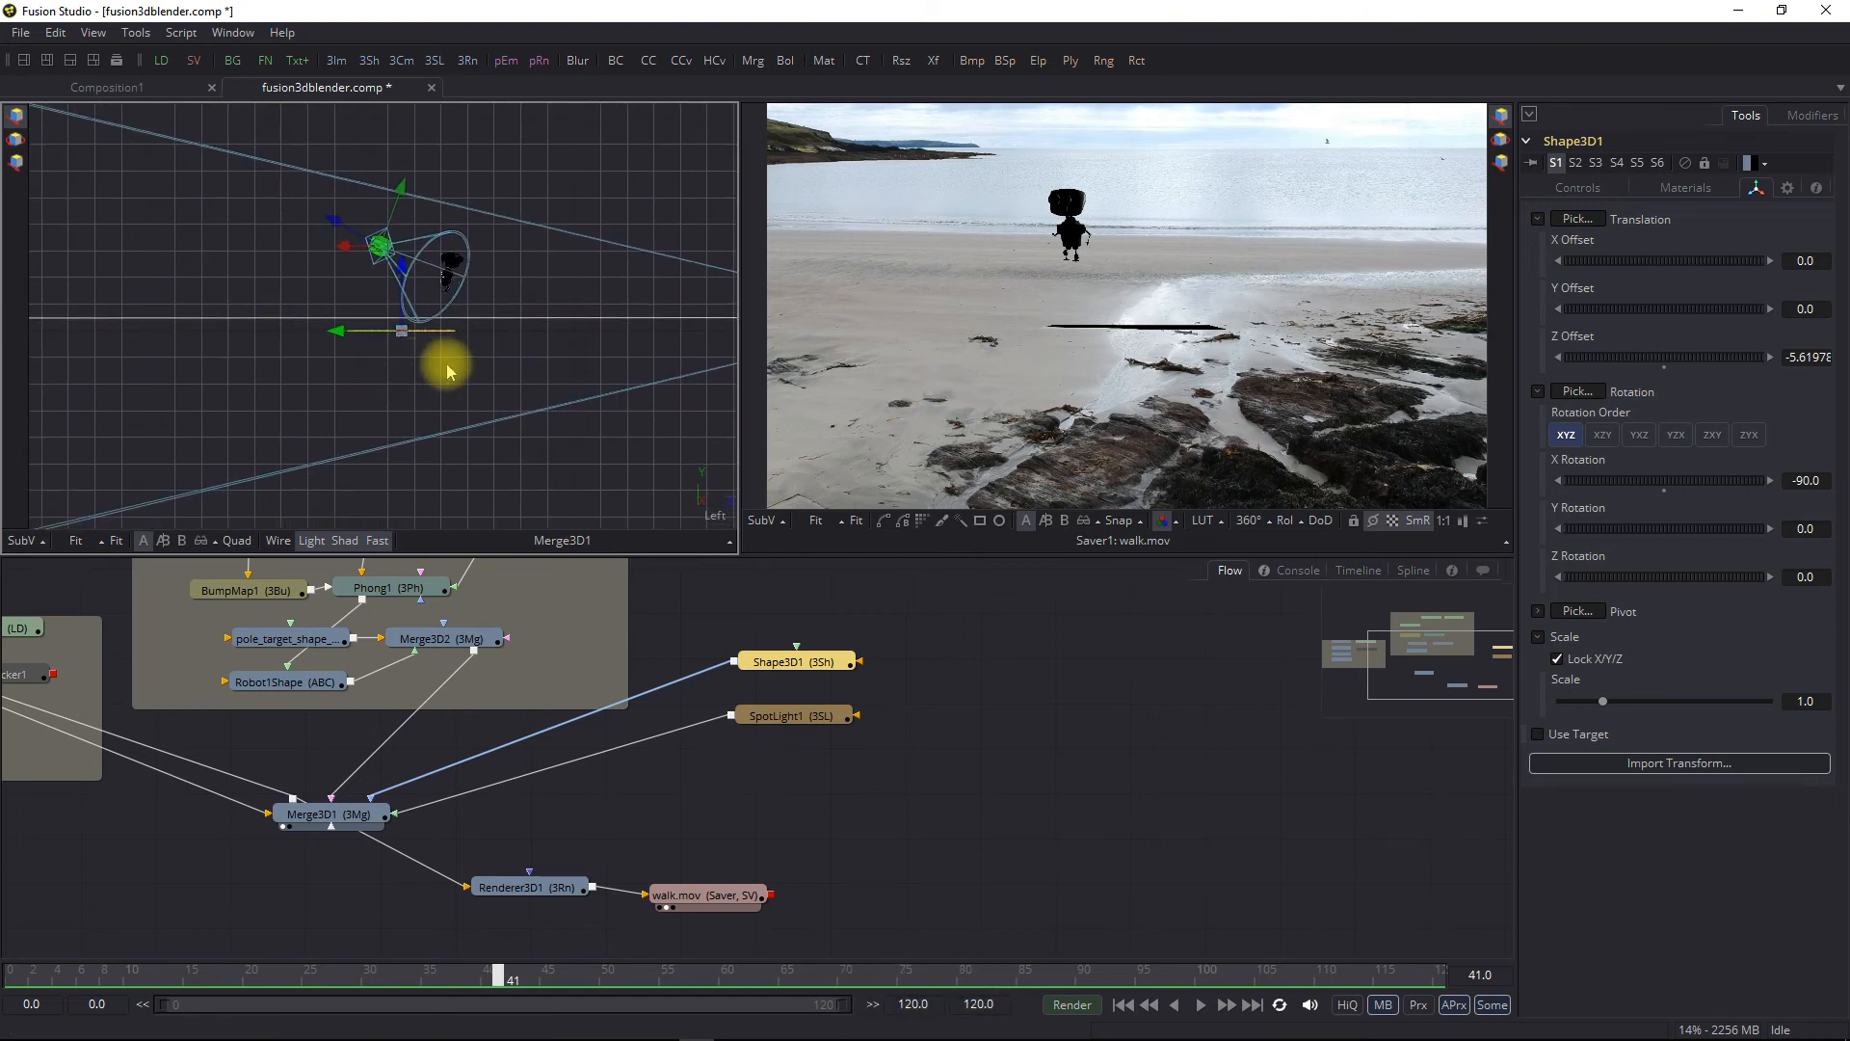
scroll(515, 402, "up", 3)
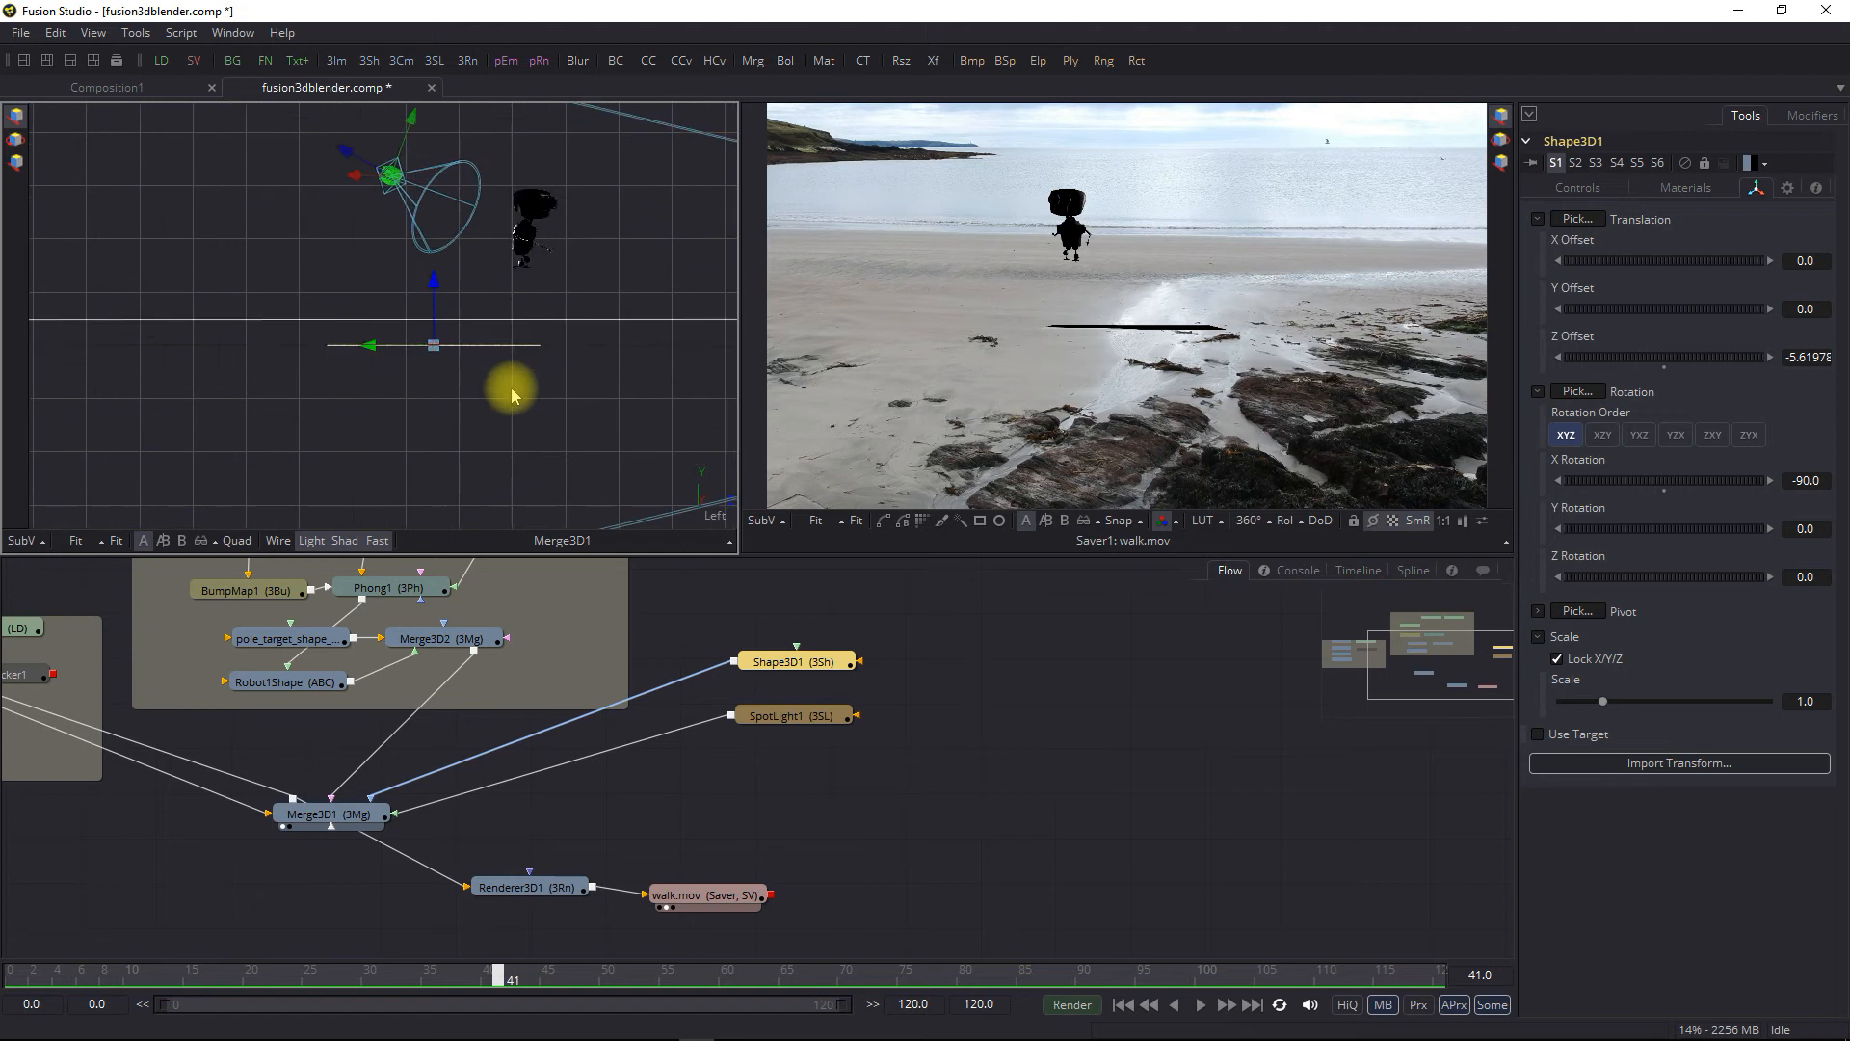
left_click_drag(580, 315, 247, 562)
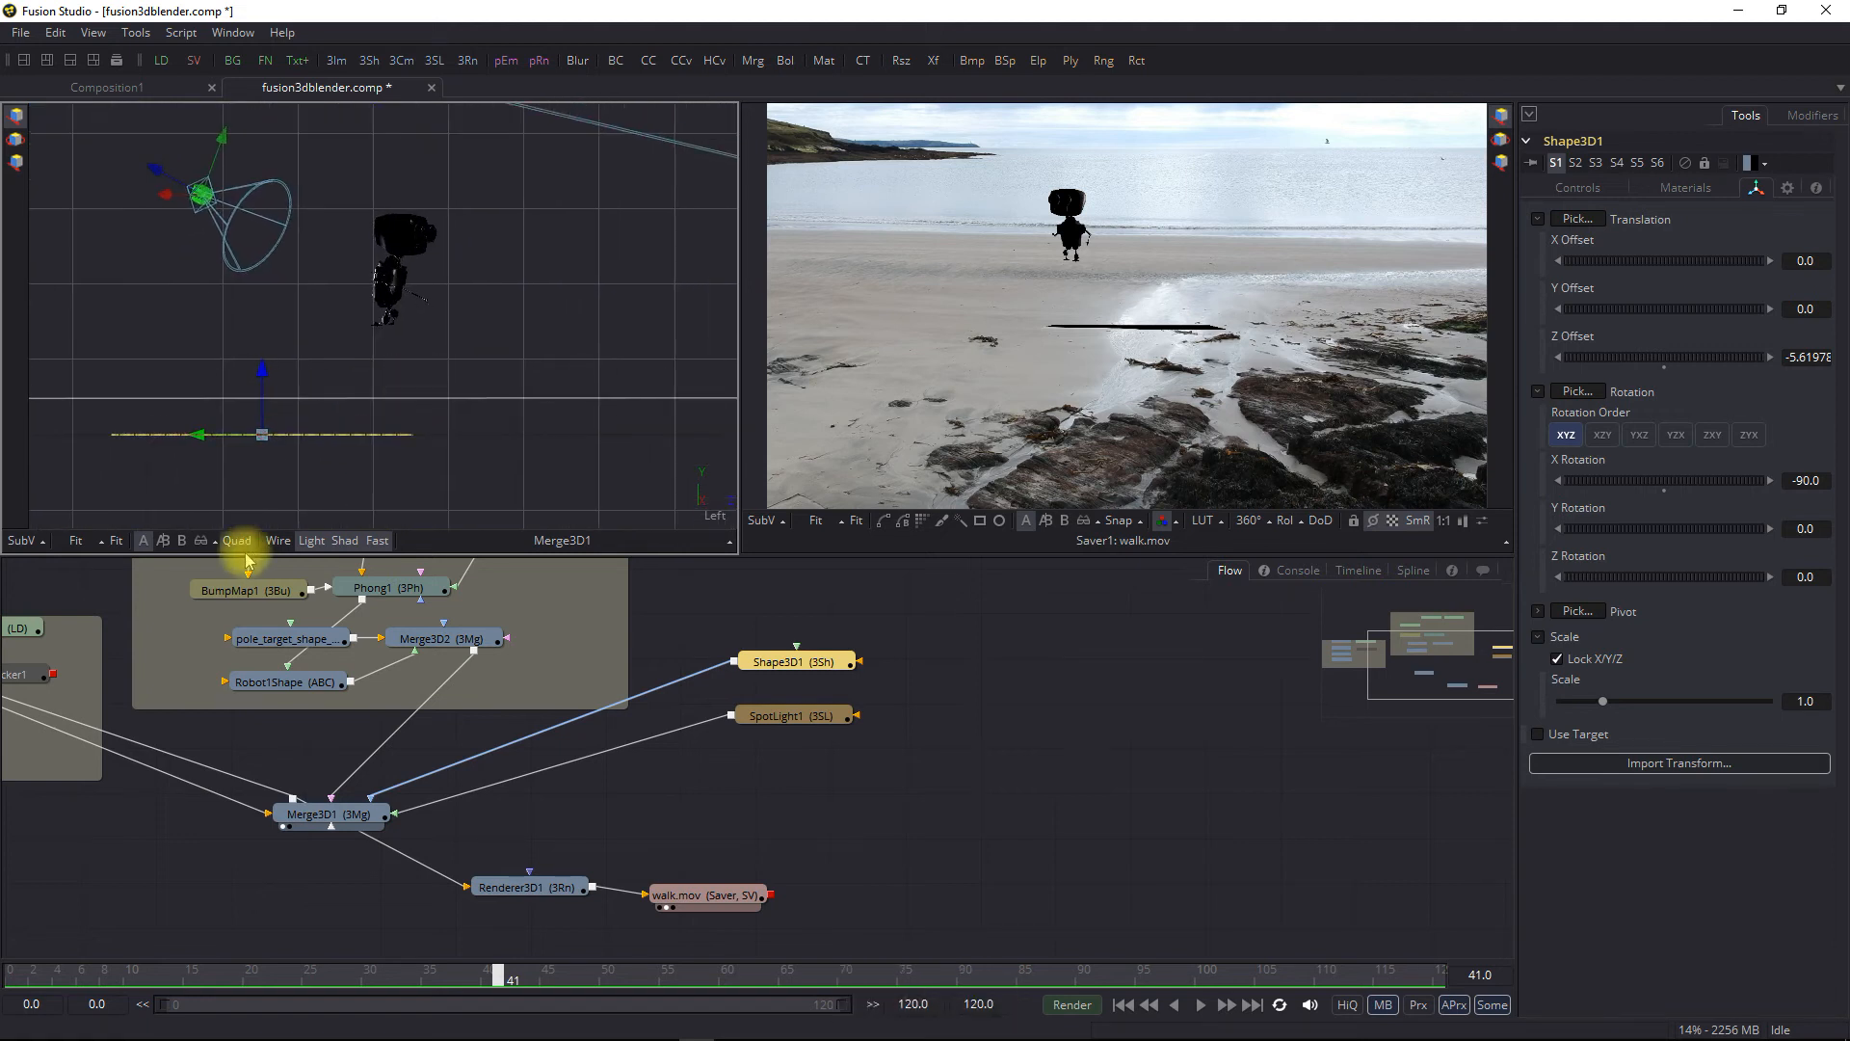
left_click_drag(146, 719, 402, 742)
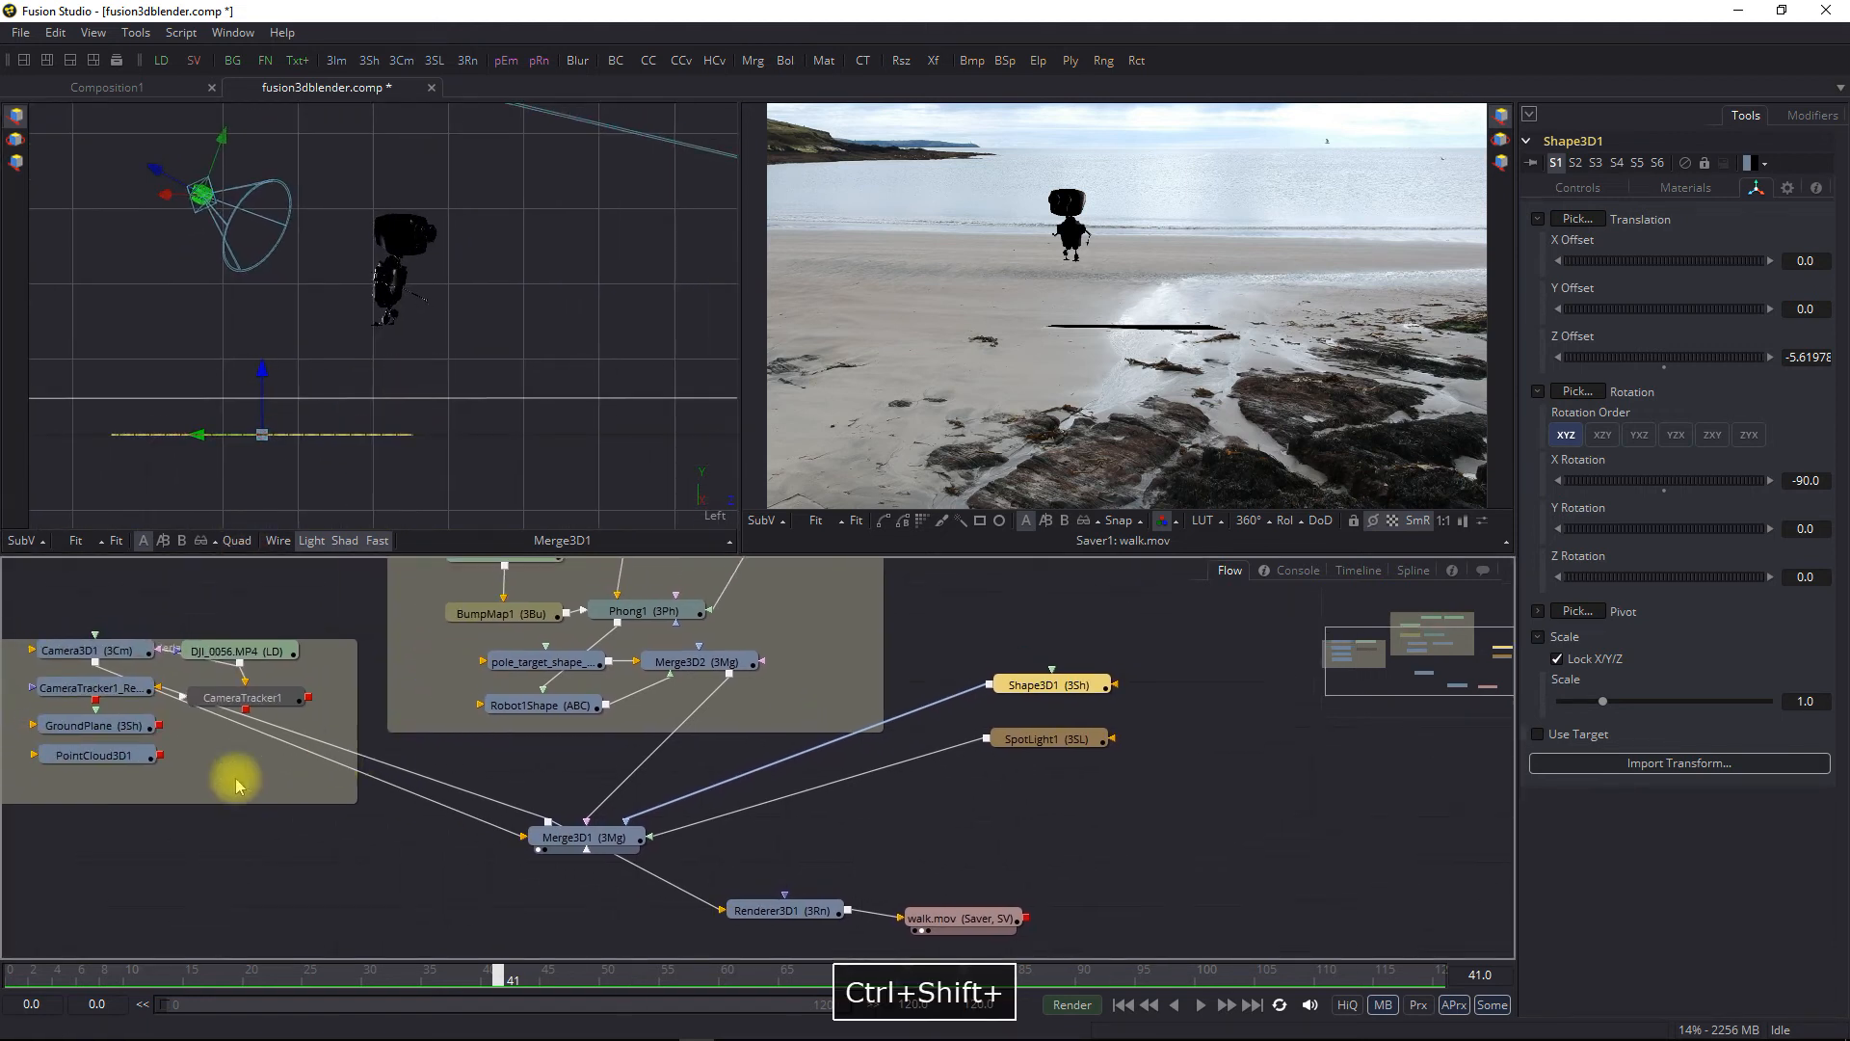
left_click_drag(161, 758, 591, 847)
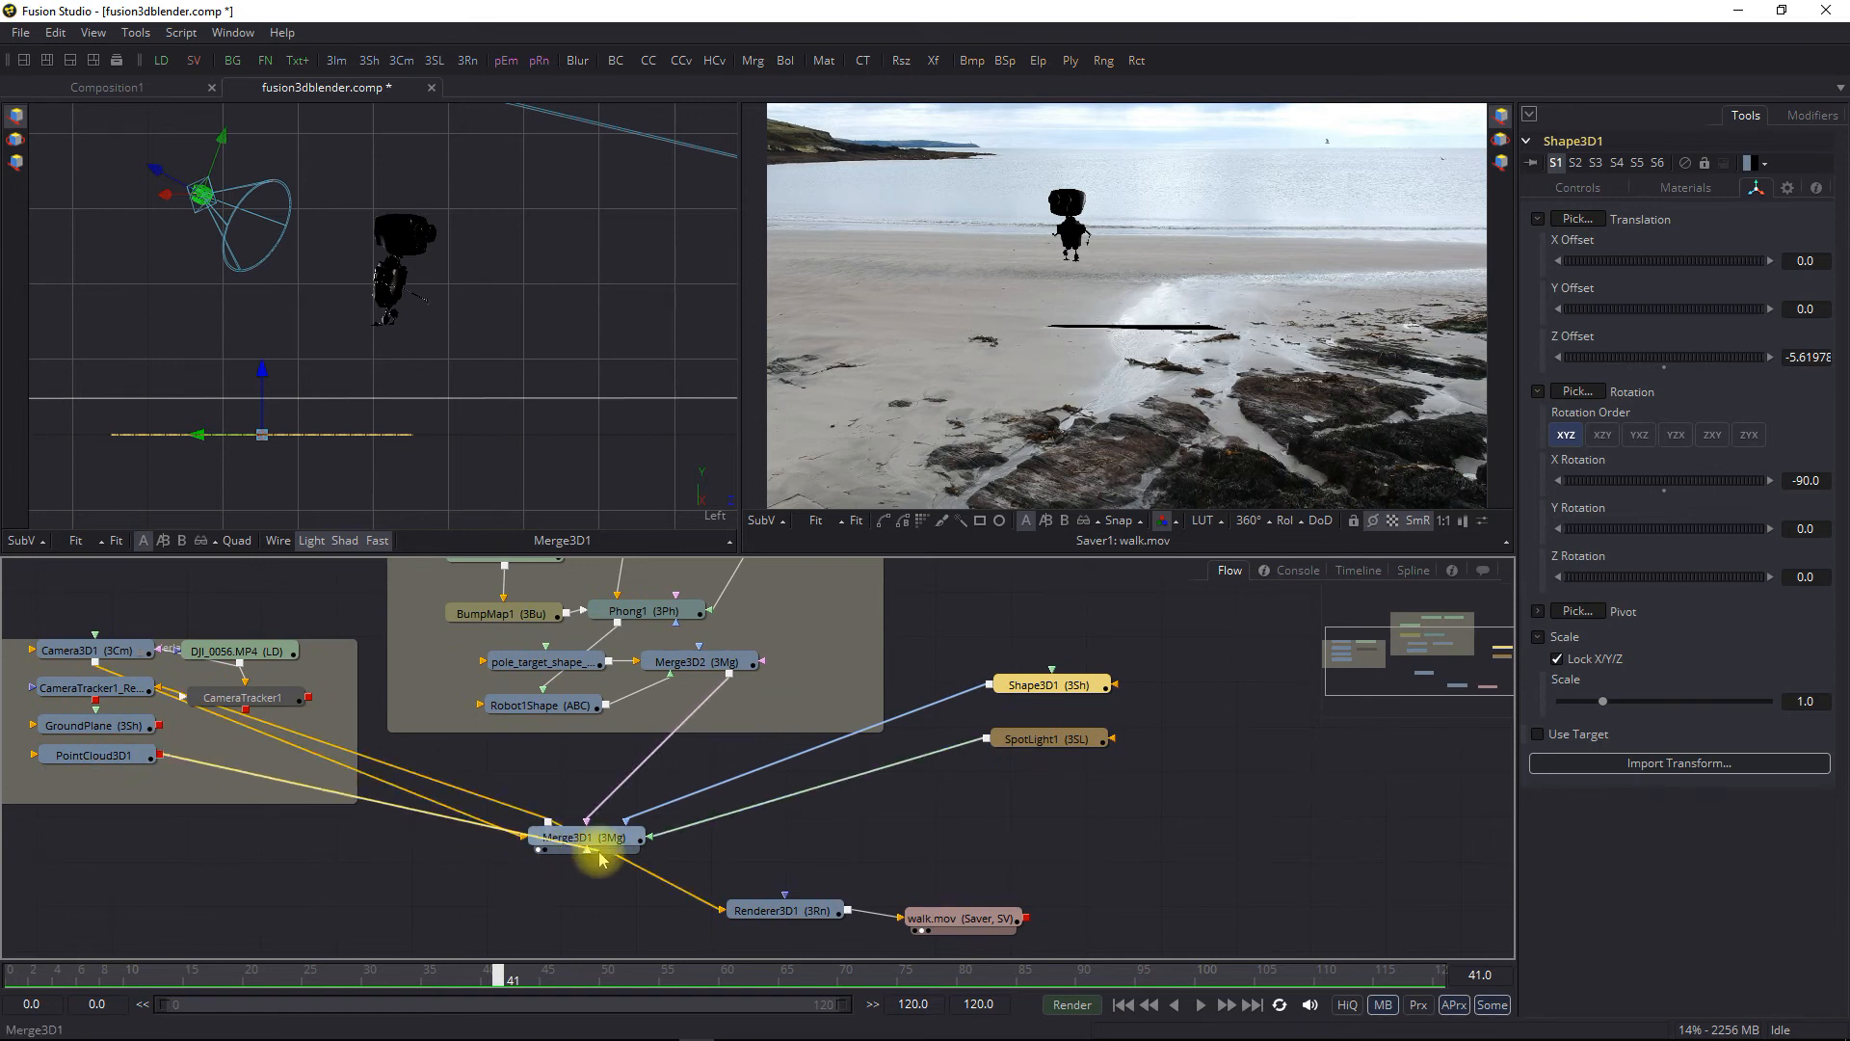
Raise the plane to a Y offset of about 0.36 and tilt it along the point cloud to an X rotation of -79
left_click_drag(266, 385, 271, 276)
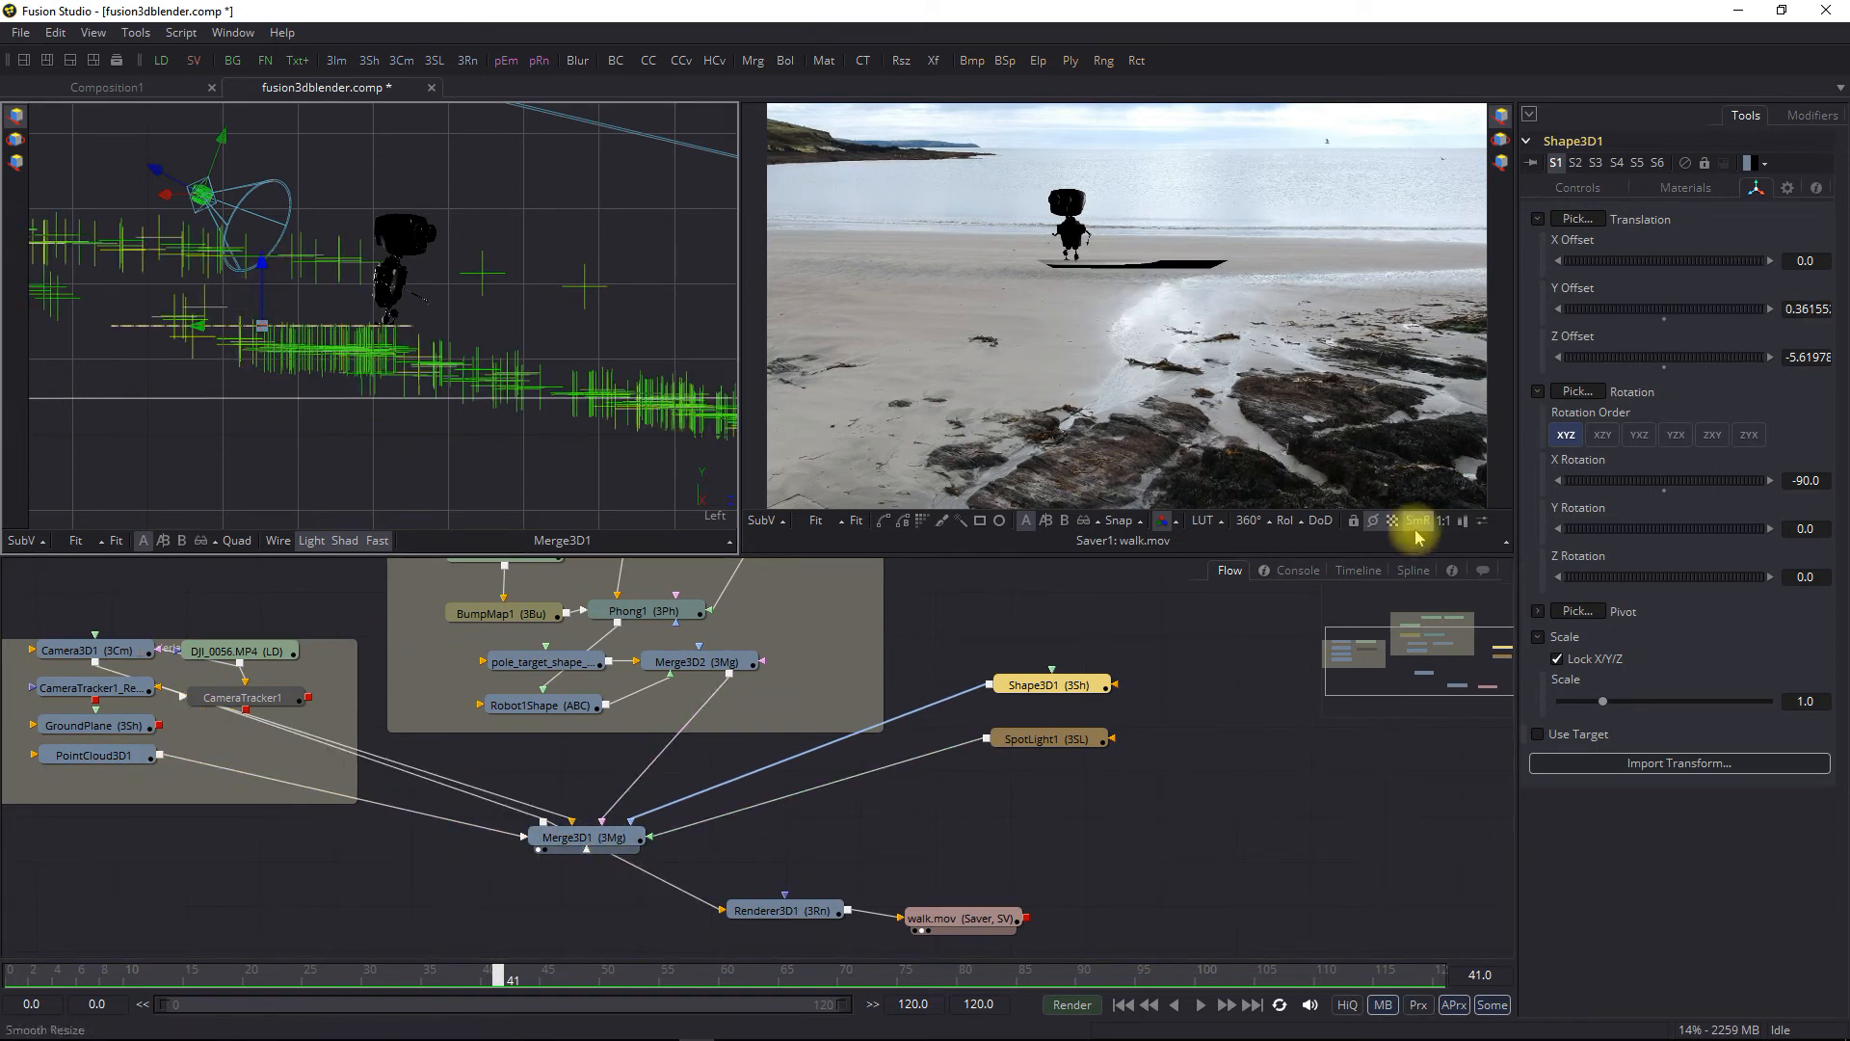
mouse_move(1627, 481)
left_mouse_down()
mouse_move(1644, 489)
mouse_move(1626, 488)
left_mouse_up()
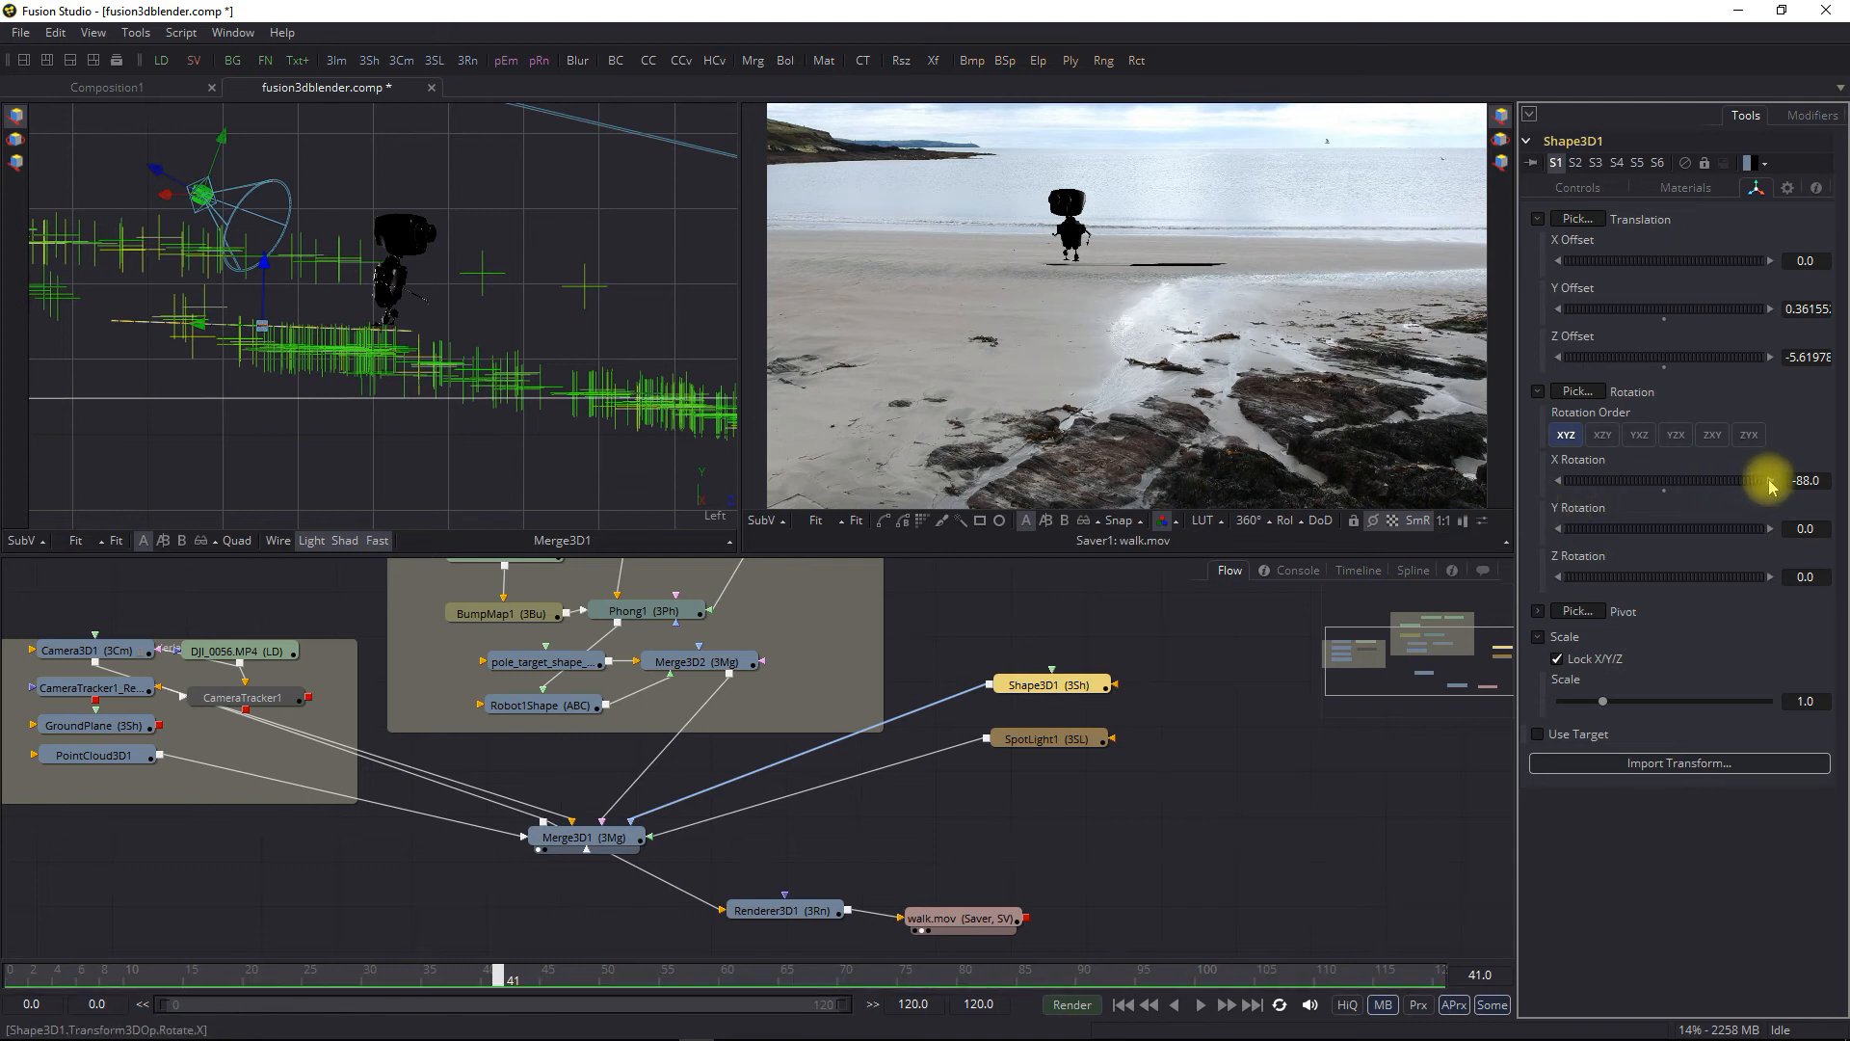
left_click(1771, 481)
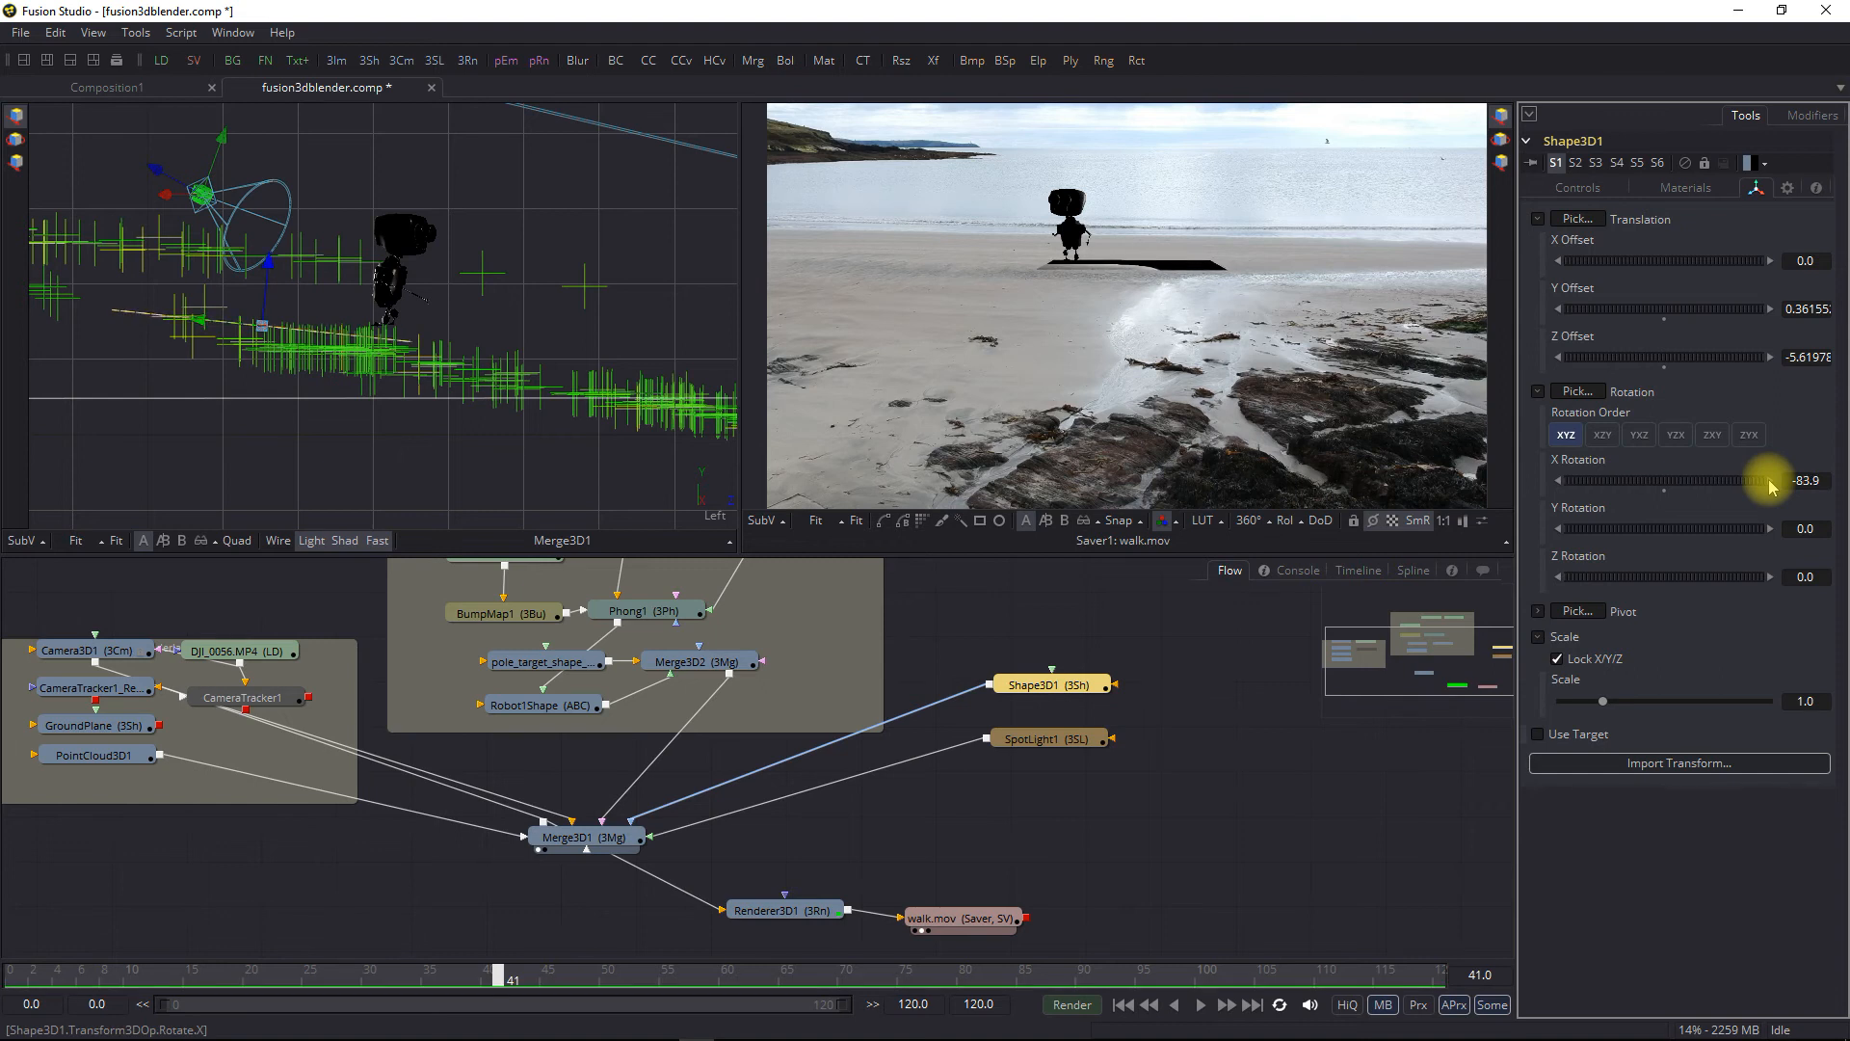
left_click(1770, 481)
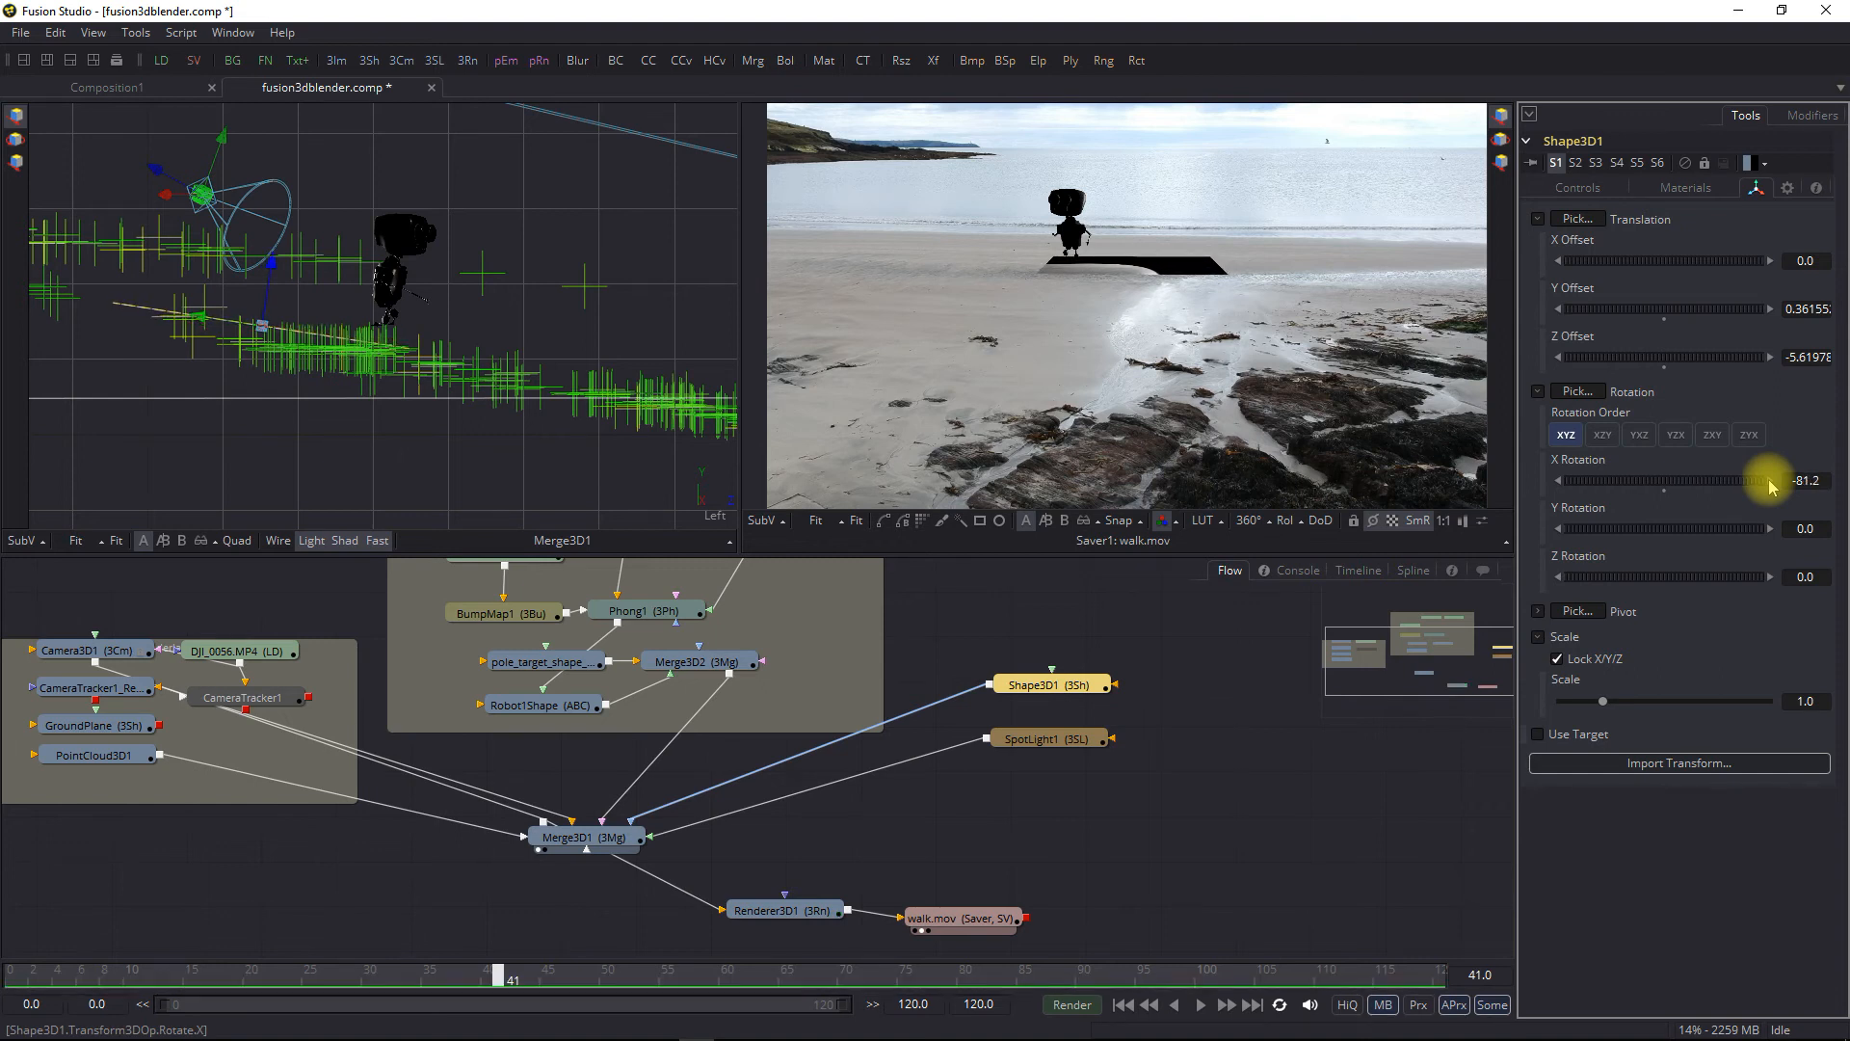
left_click(1770, 481)
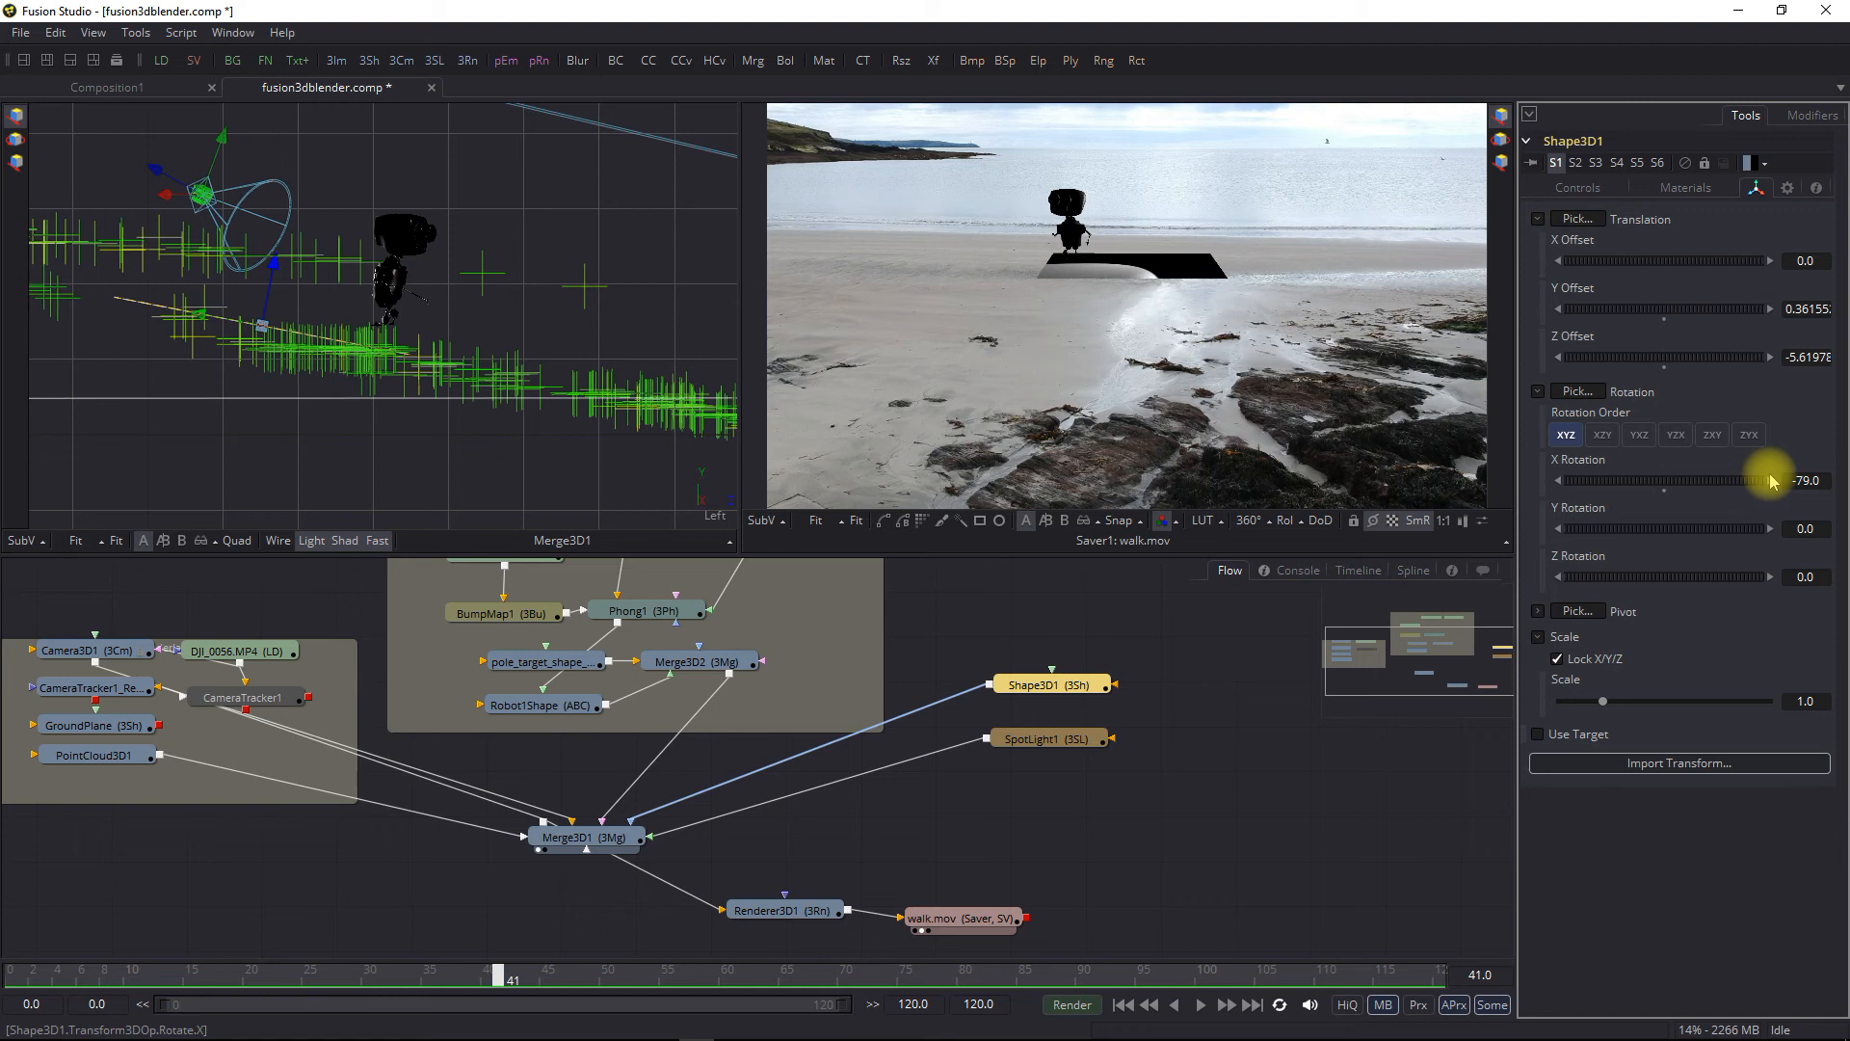
Scale the plane to 5.0 and slide it along the point cloud slope, to about Y 0.23 and Z -4.66
left_click_drag(270, 270, 277, 248)
left_click_drag(1602, 700, 1780, 728)
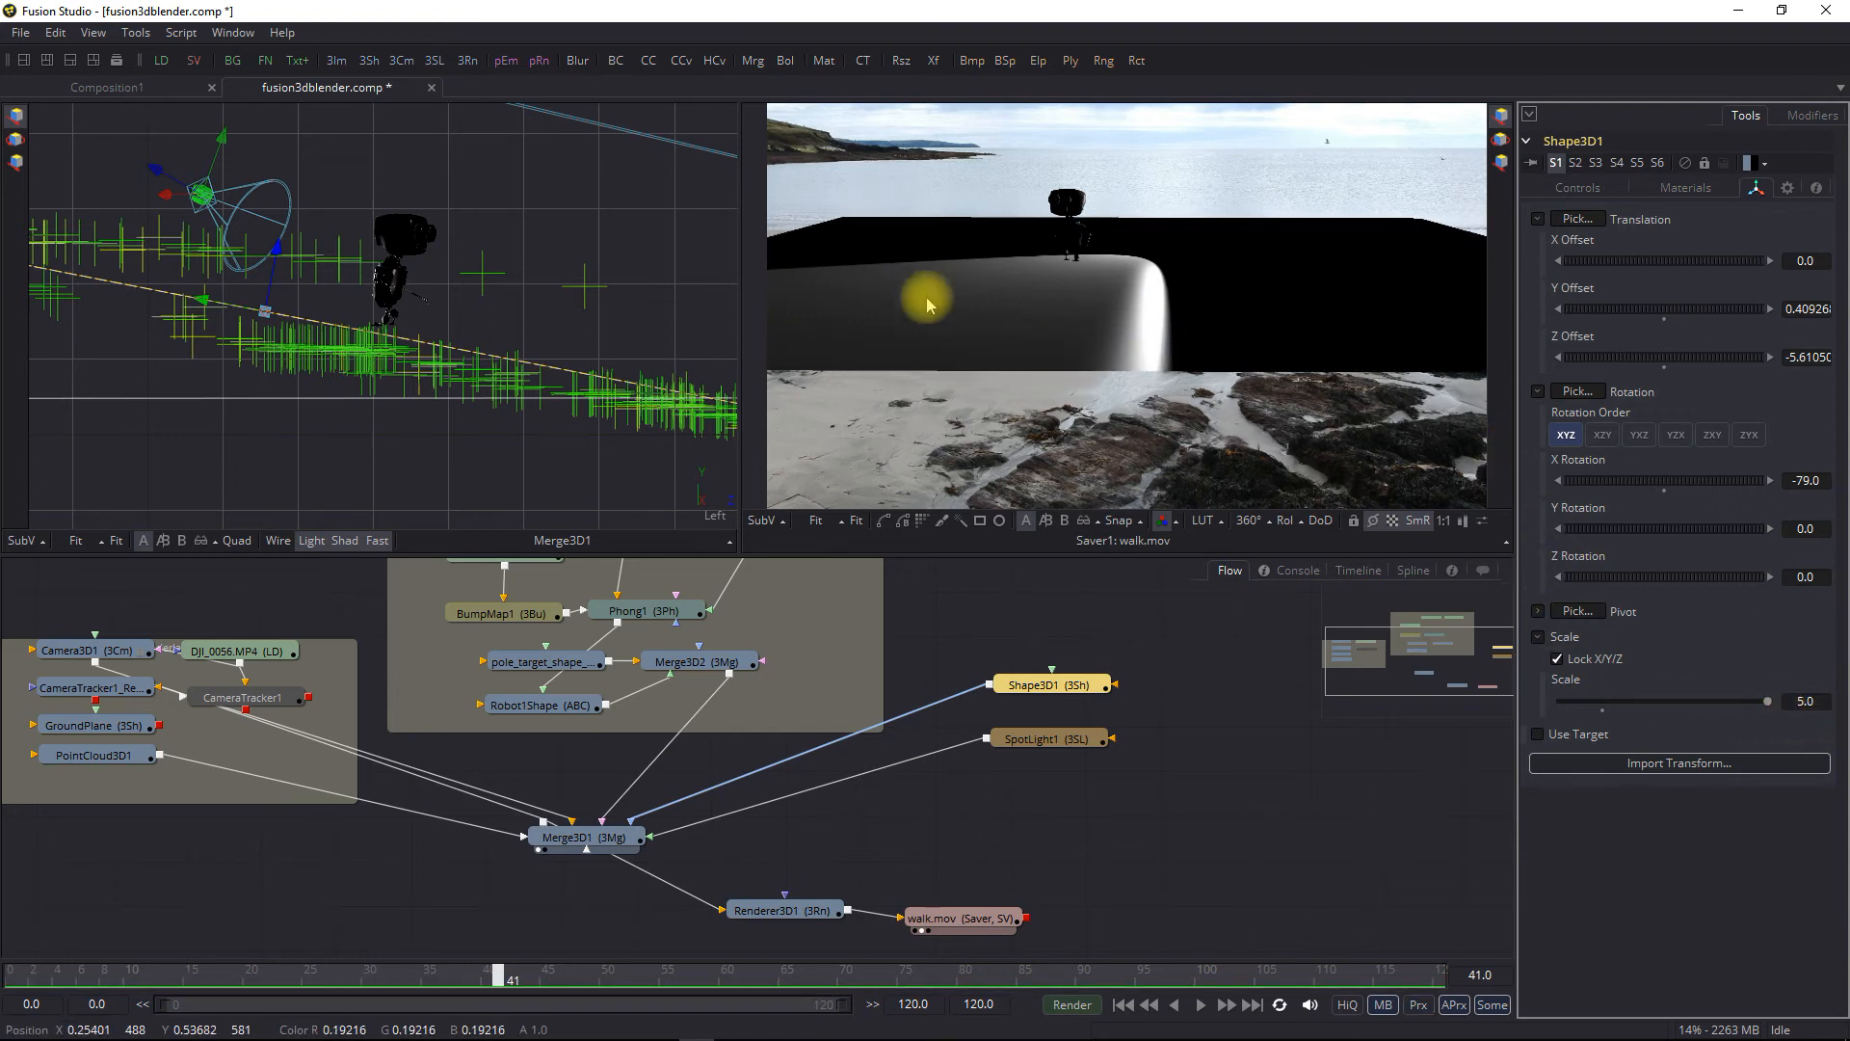
left_click_drag(202, 306, 490, 342)
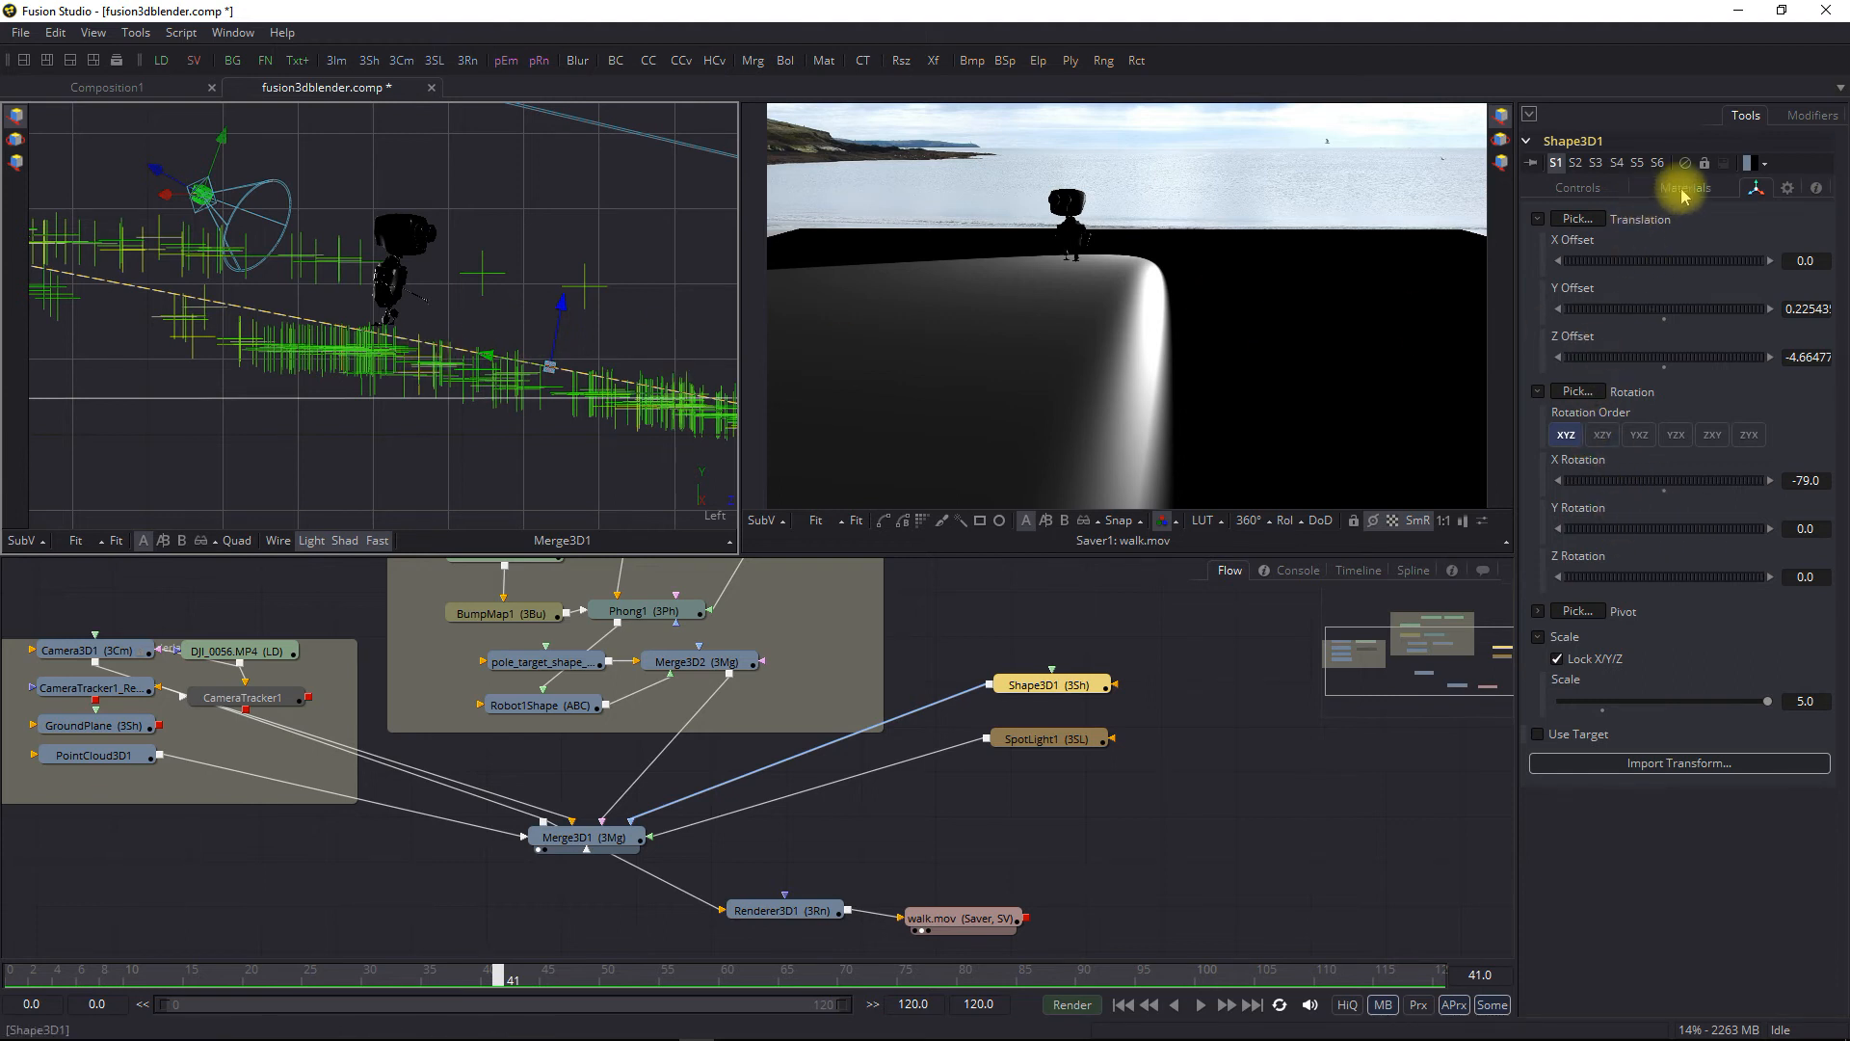
Set the ground plane's software blend mode to Luminosity and save the composition
left_click(1578, 188)
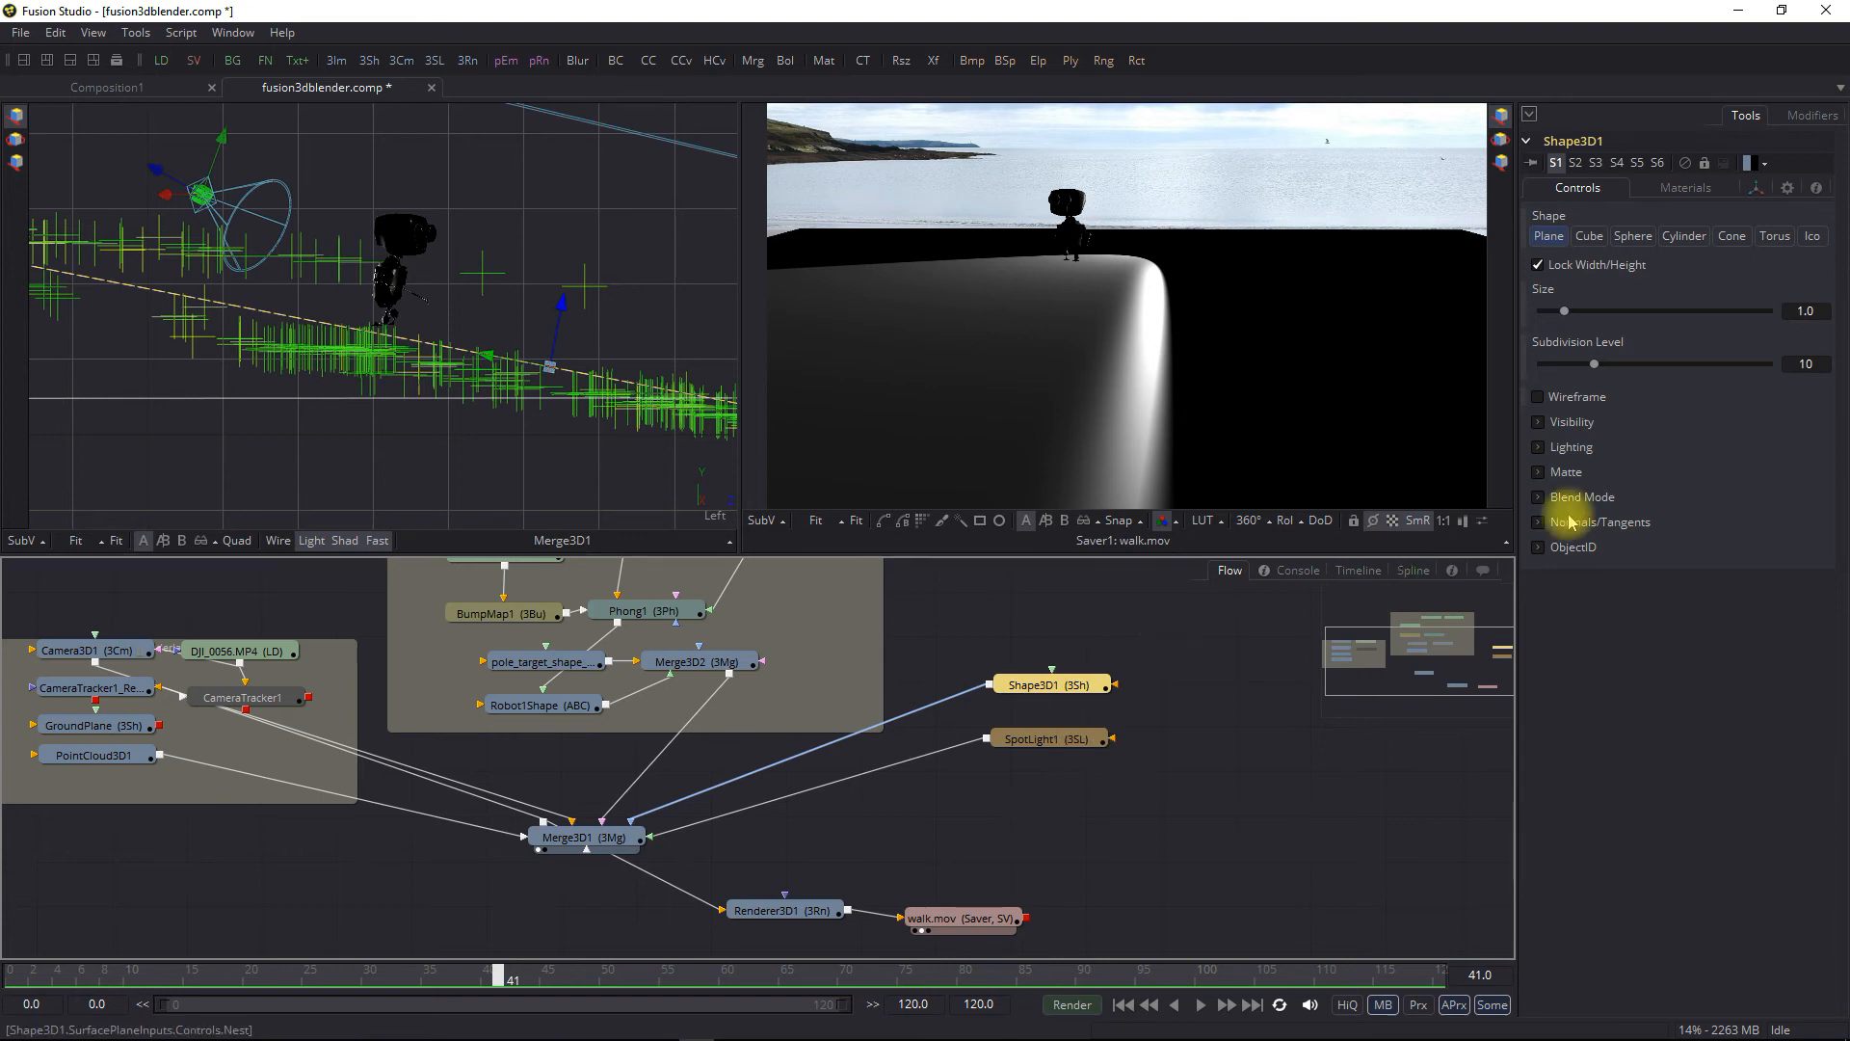
left_click(1539, 449)
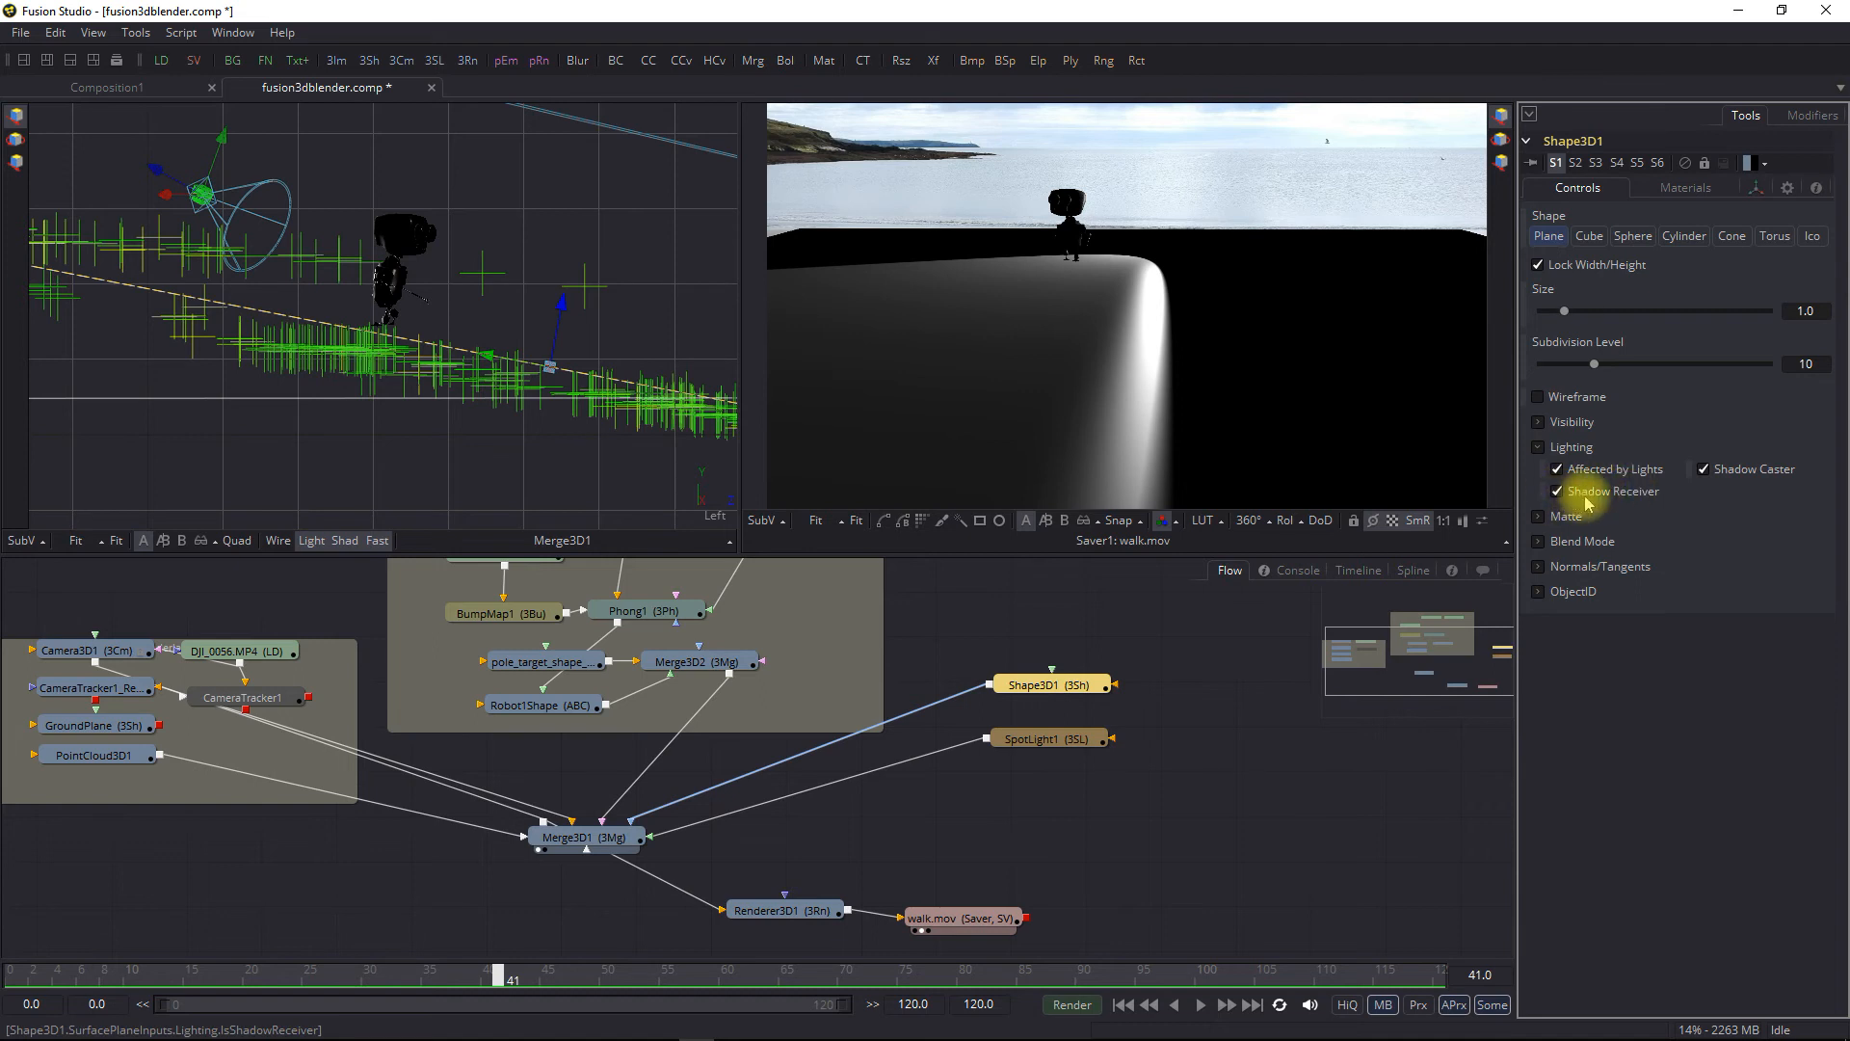
left_click(1702, 470)
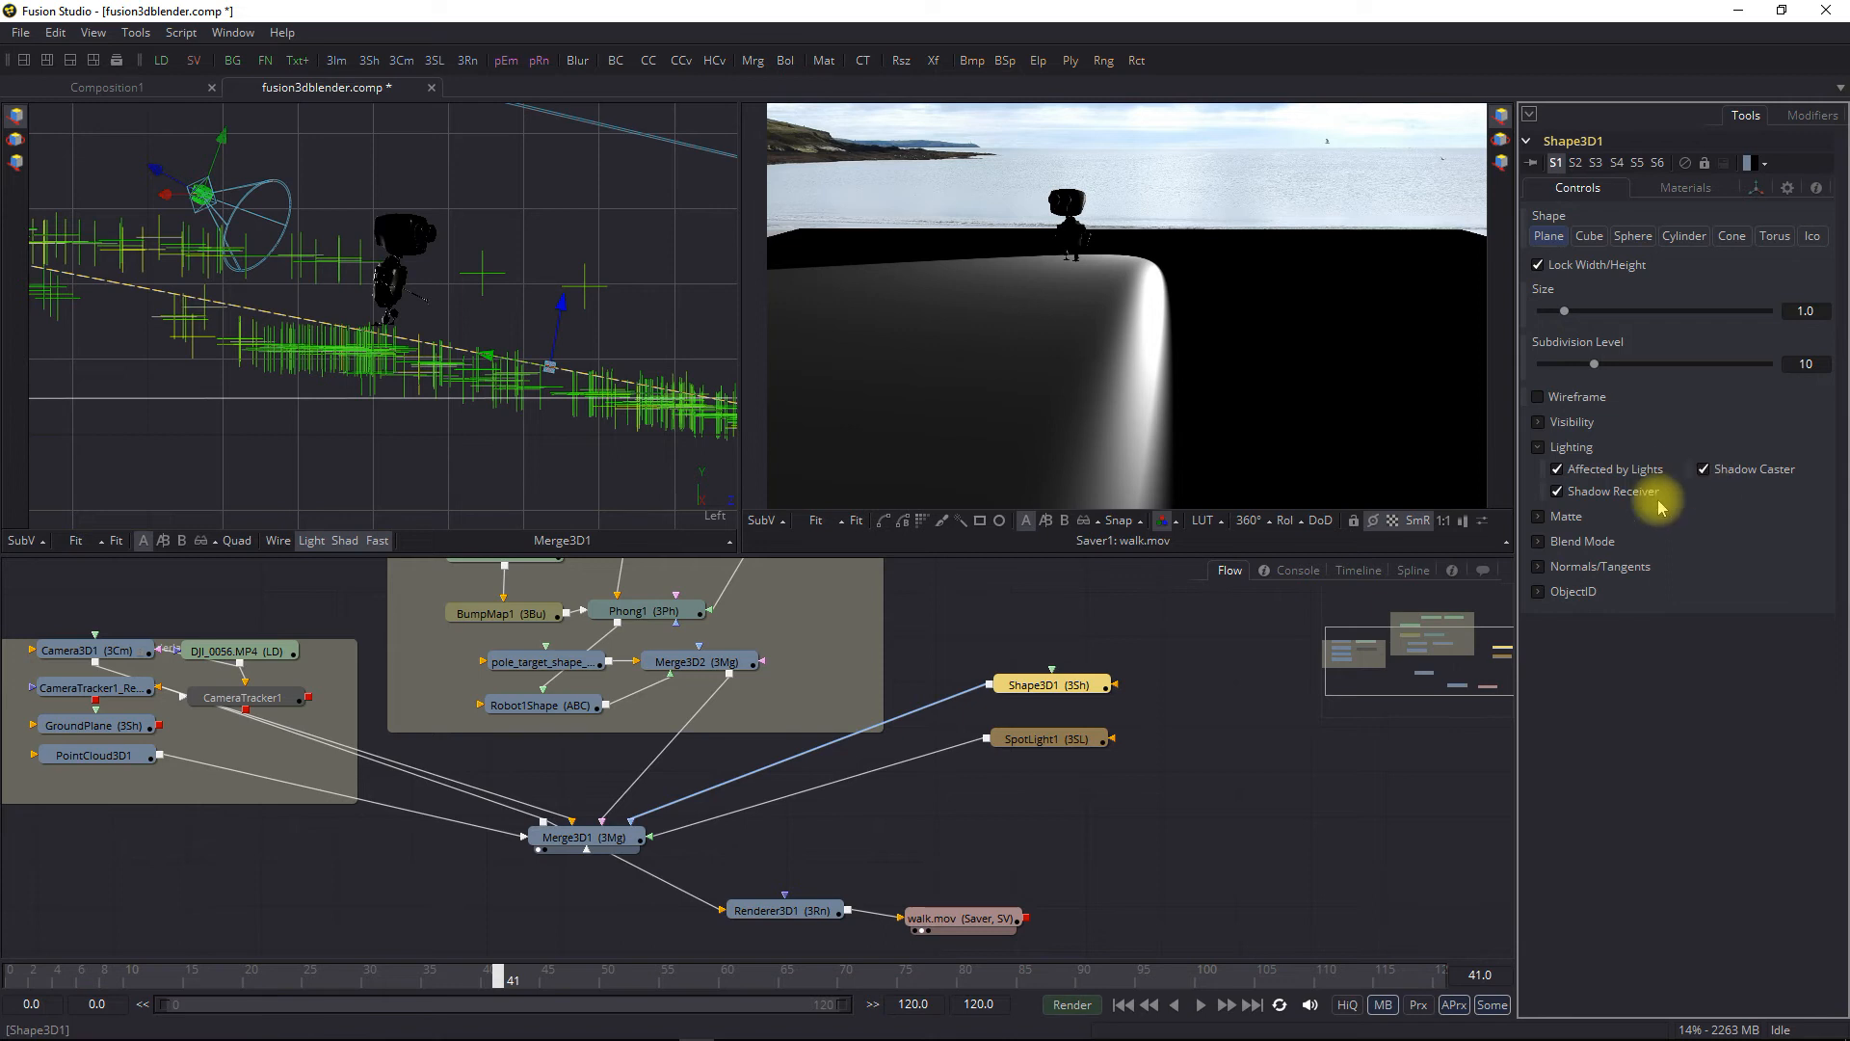
left_click(1539, 421)
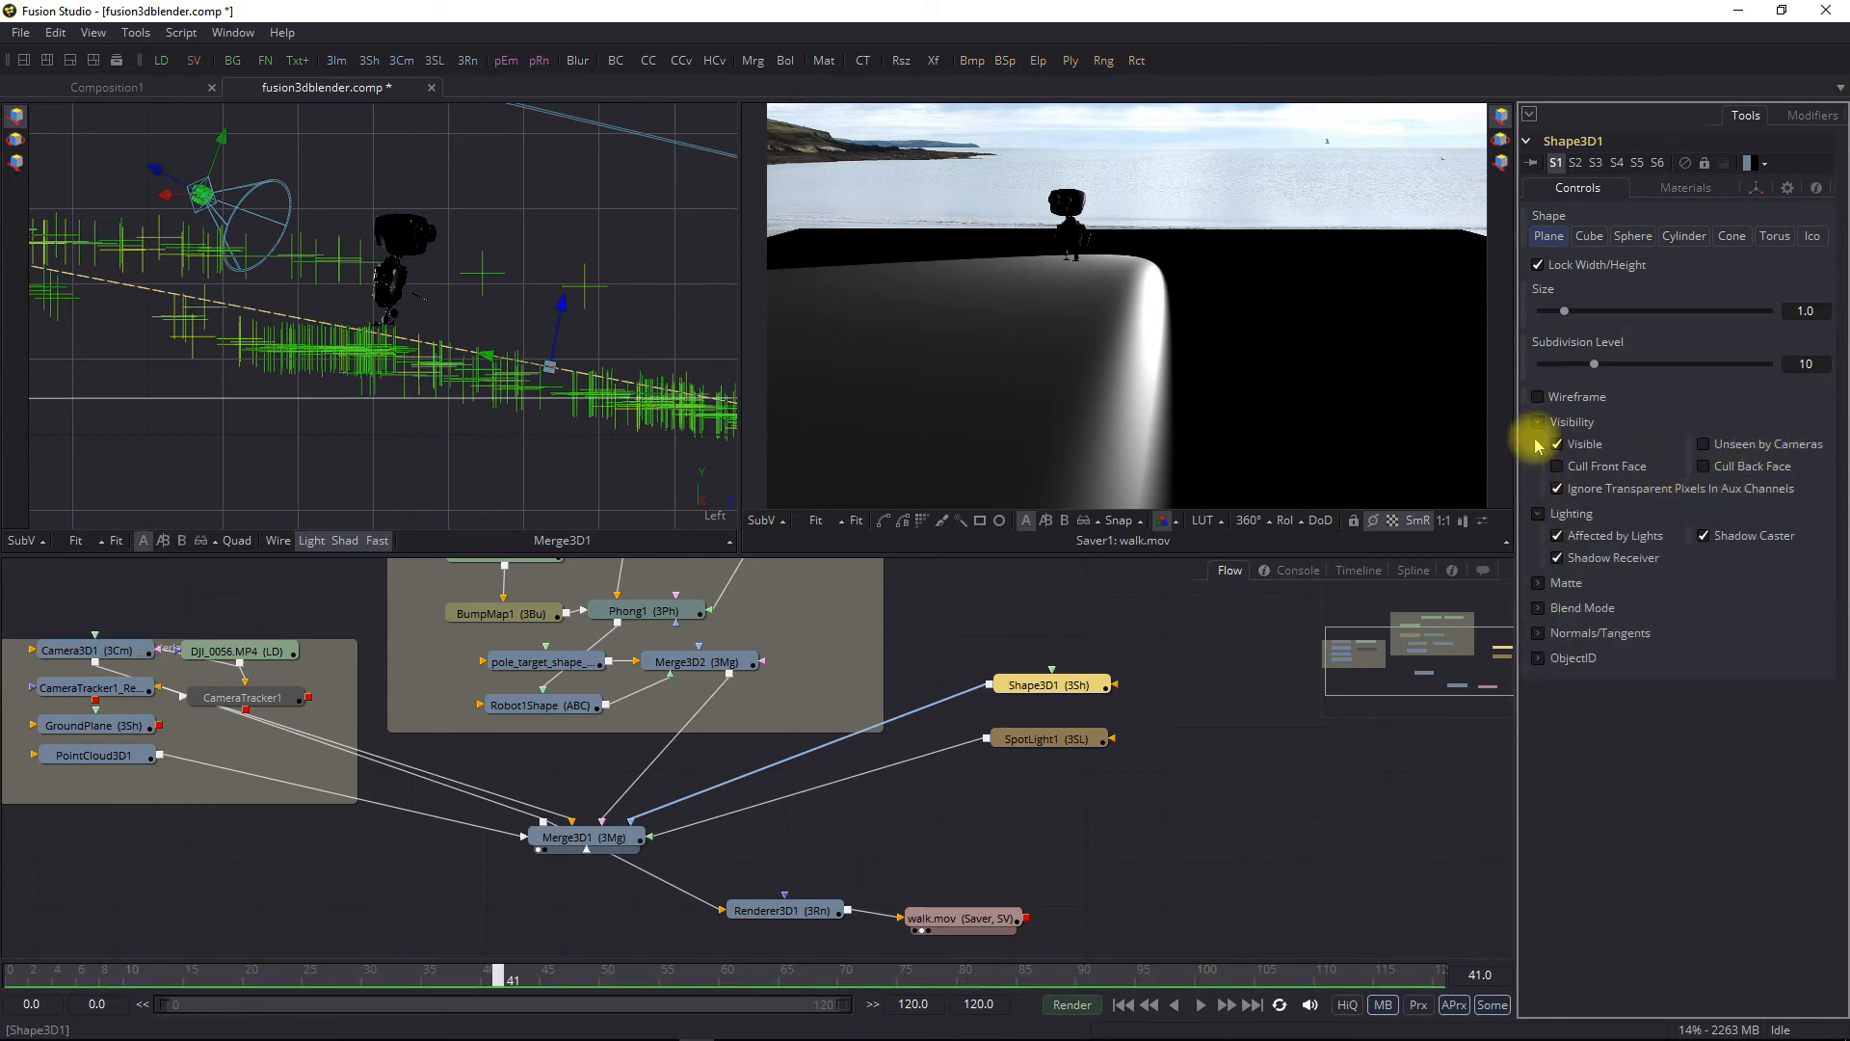
left_click(1542, 611)
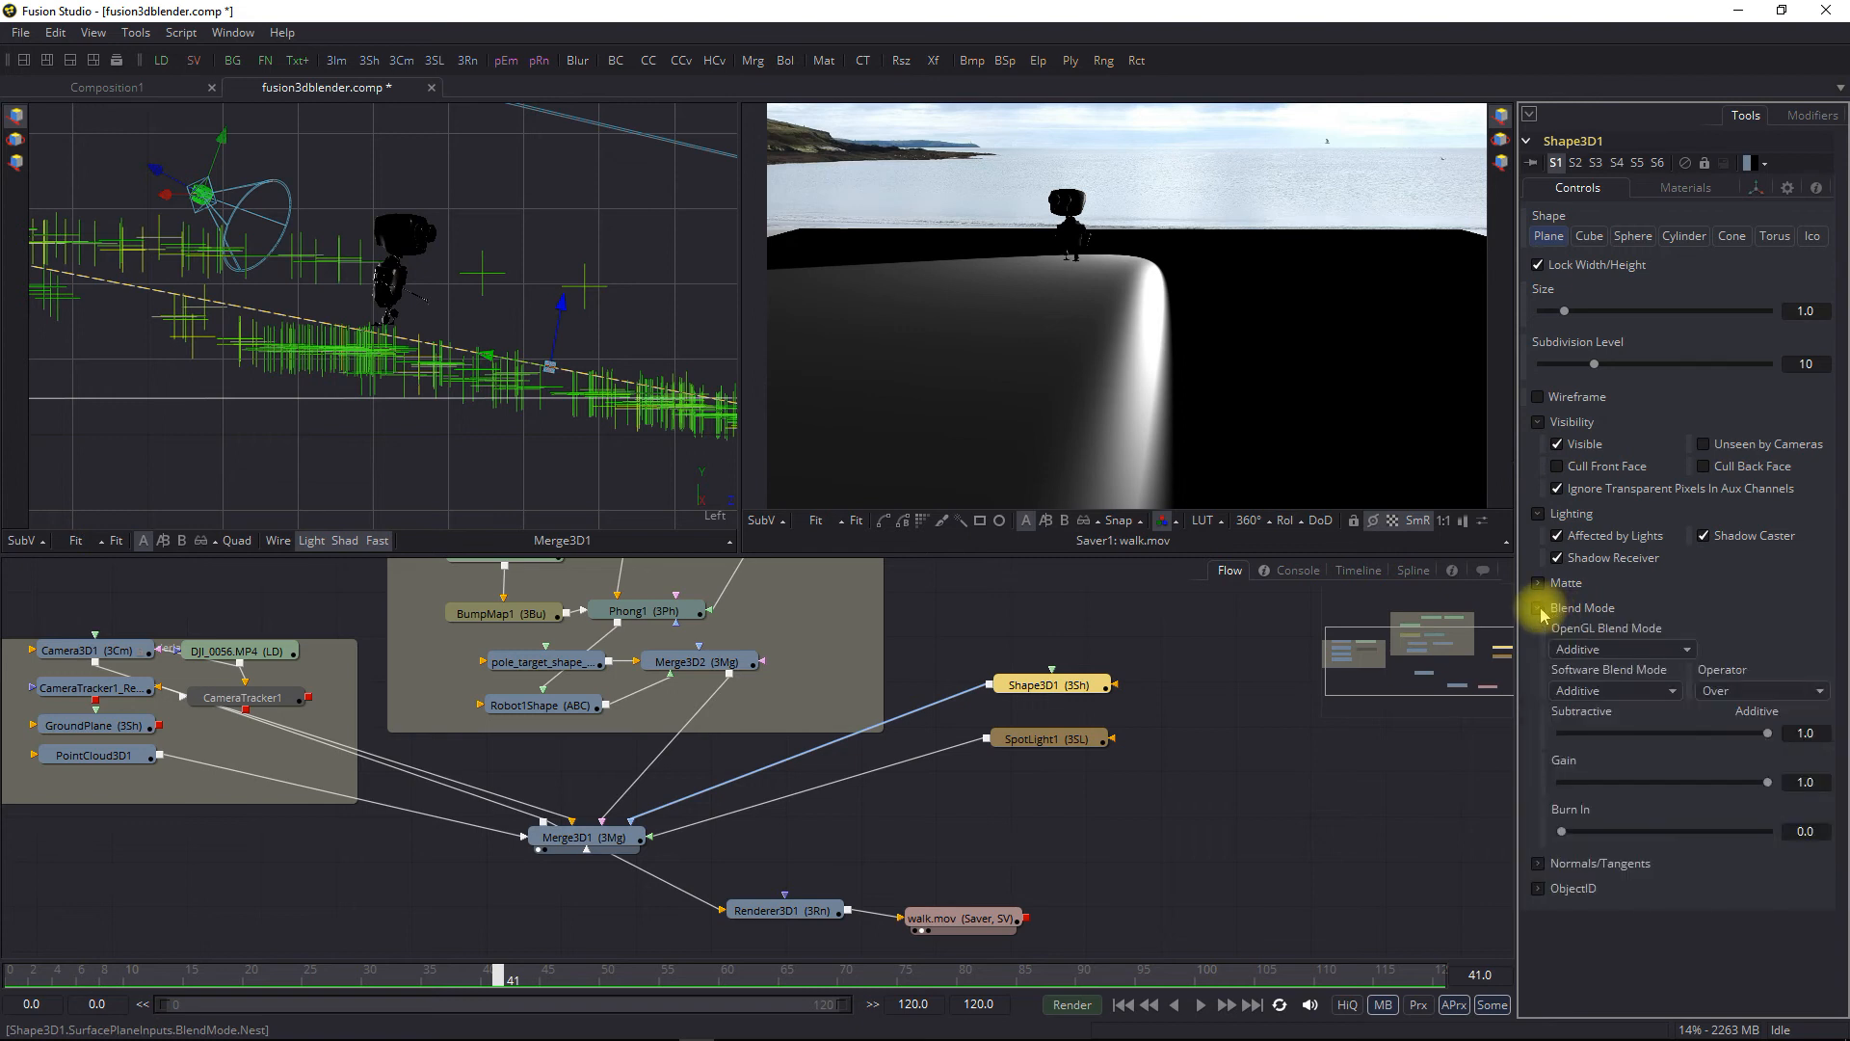
left_click(1573, 690)
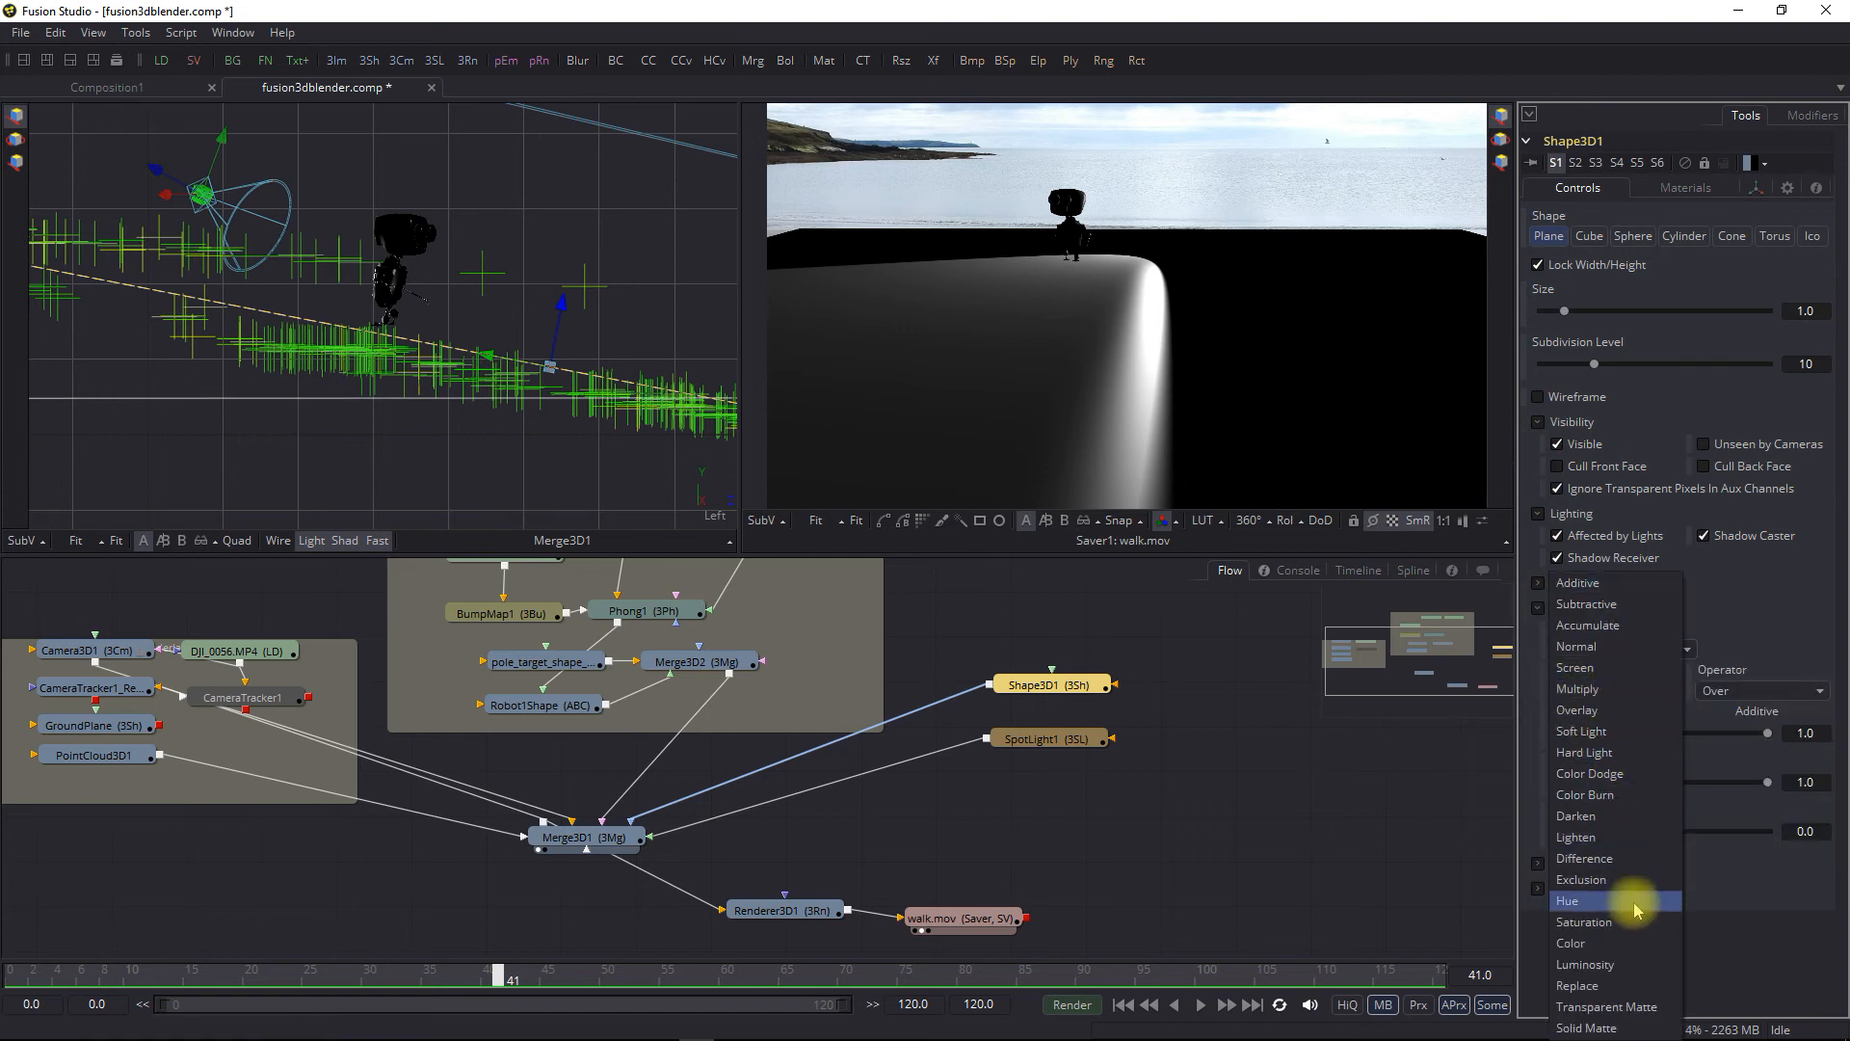
left_click(1638, 963)
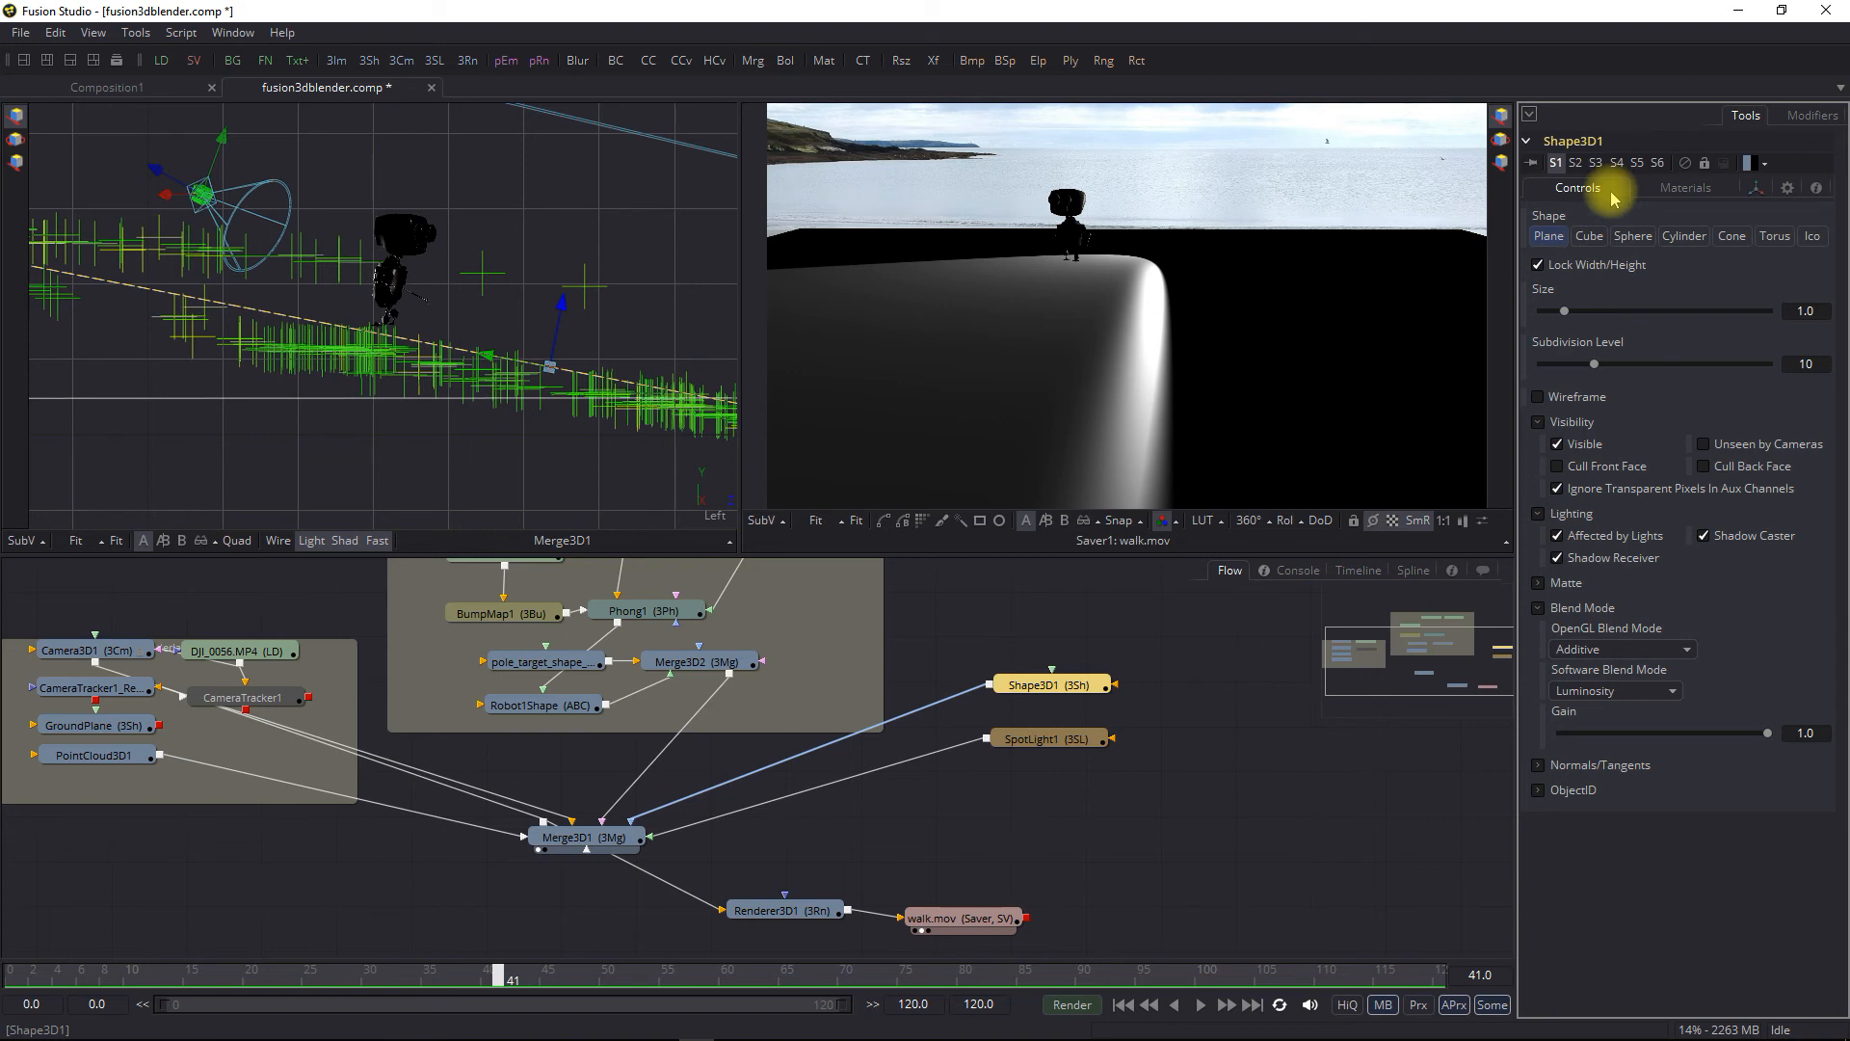
left_click_drag(1071, 689, 1068, 705)
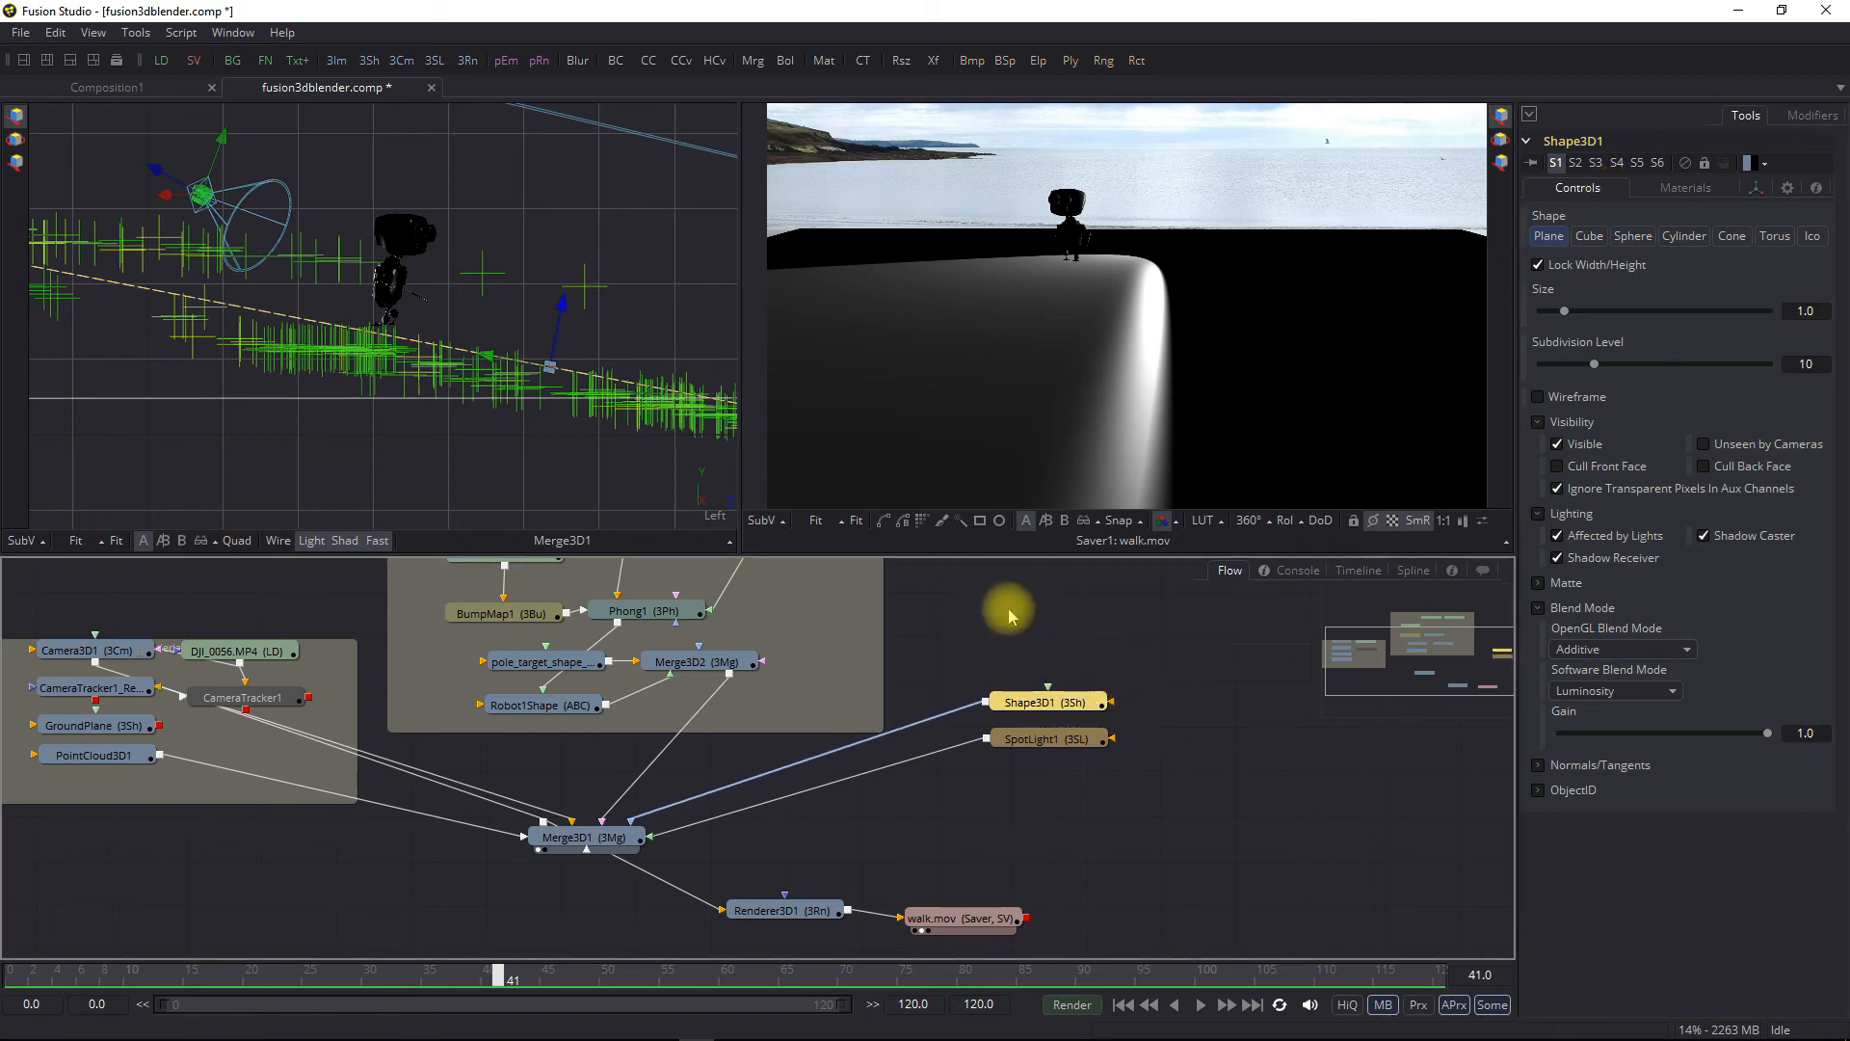
left_click(20, 32)
left_click(65, 142)
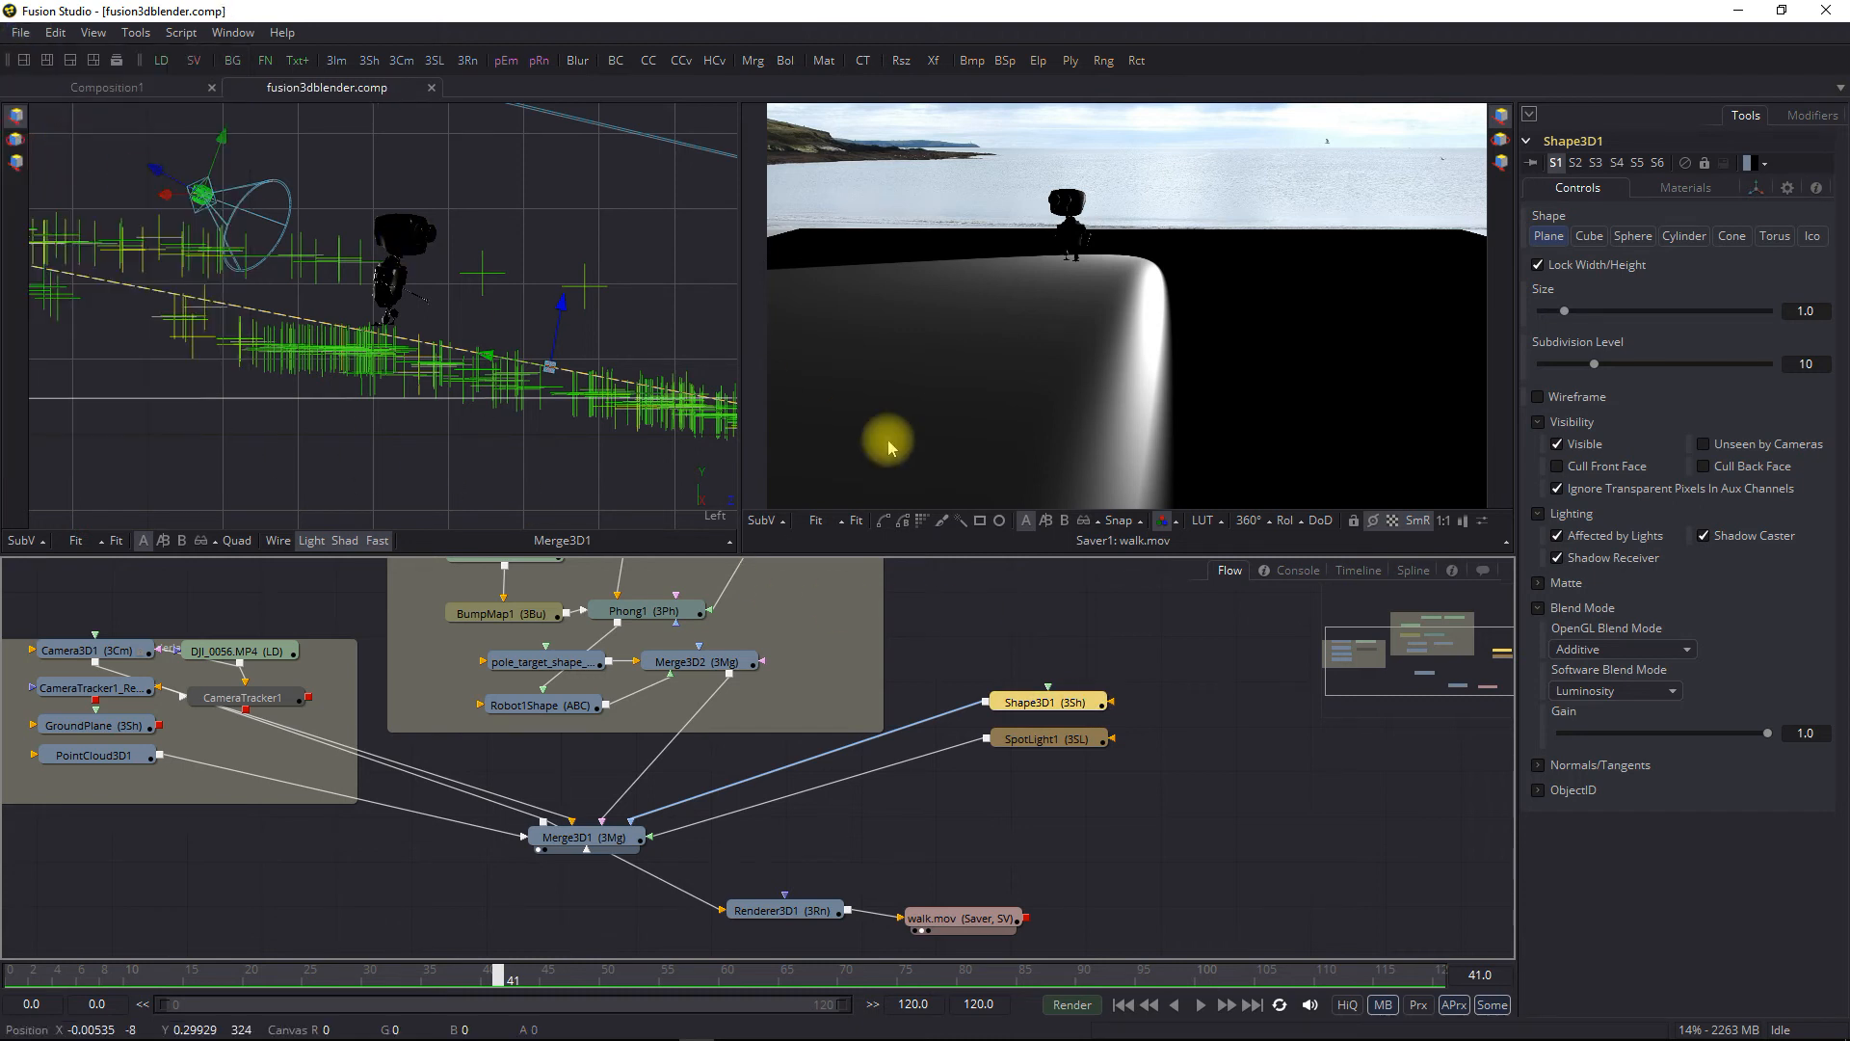
Add a Phong material, connect it to the ground plane Shape3D1, and lower its opacity to about 0.35
right_click(1068, 624)
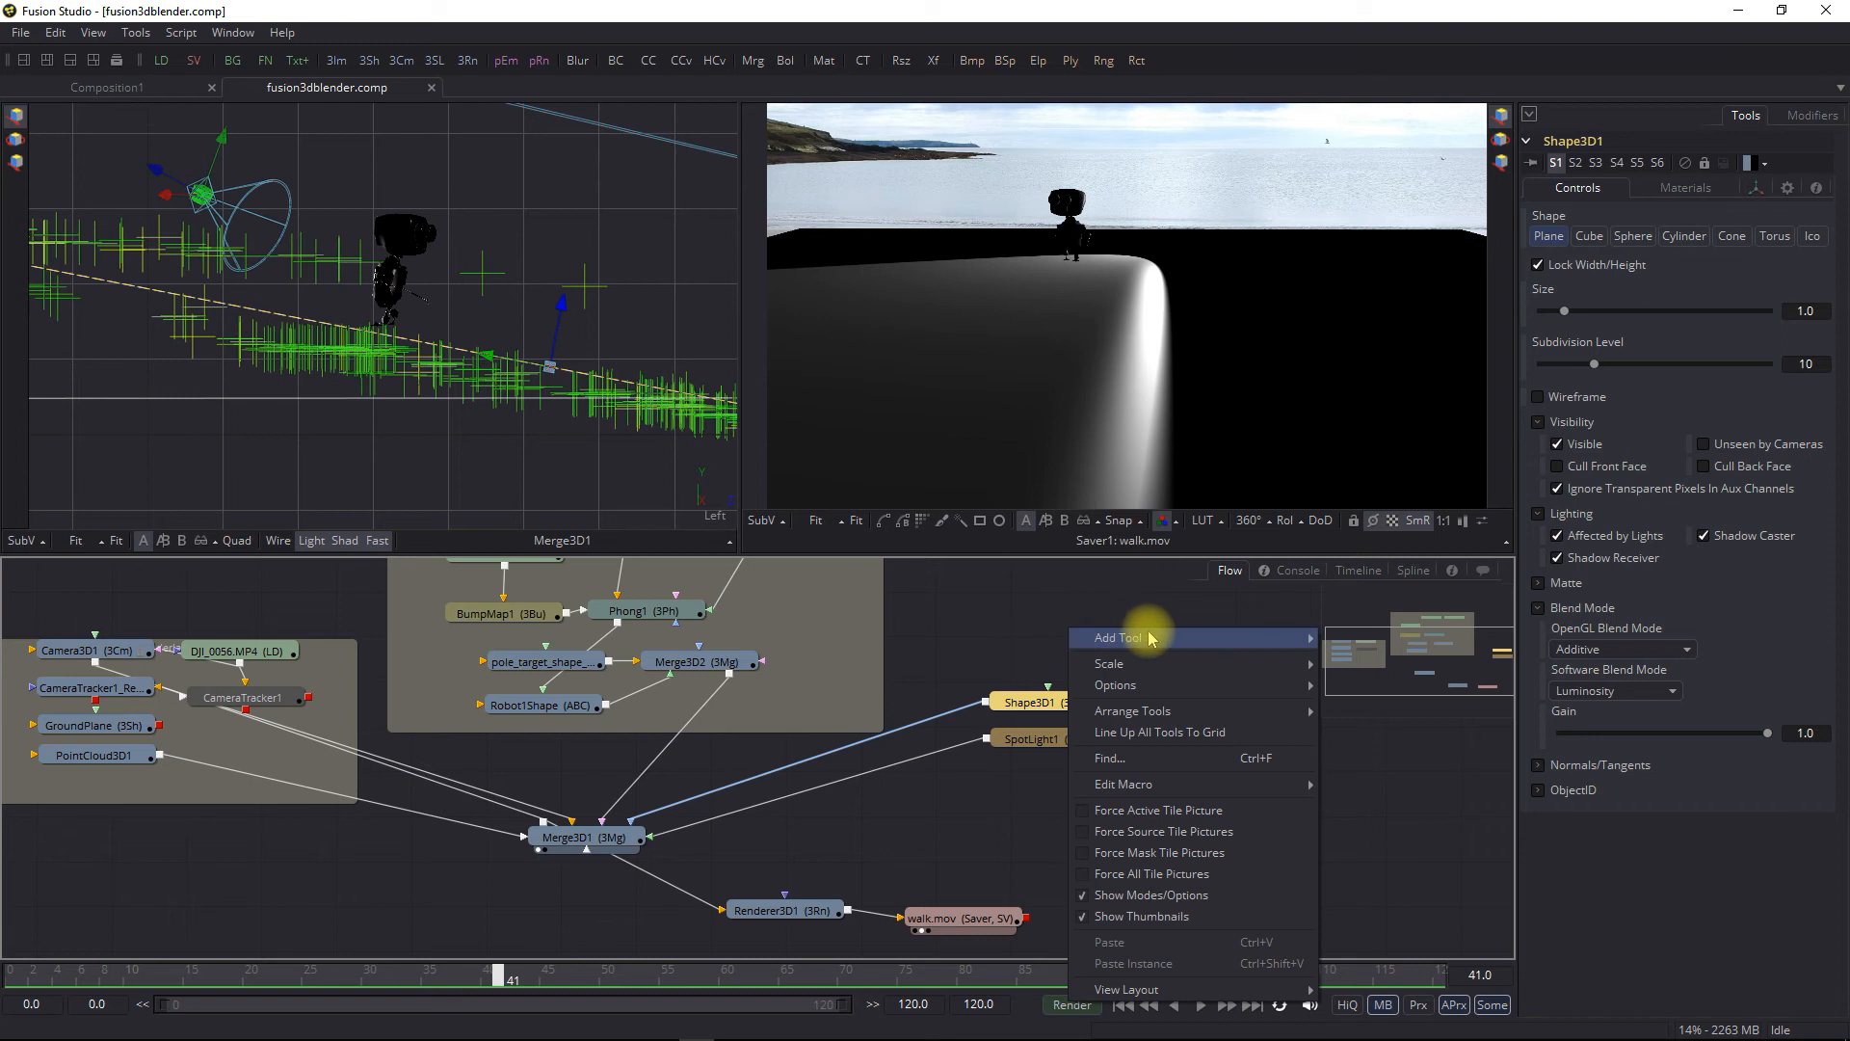
mouse_move(1296, 638)
mouse_move(1407, 482)
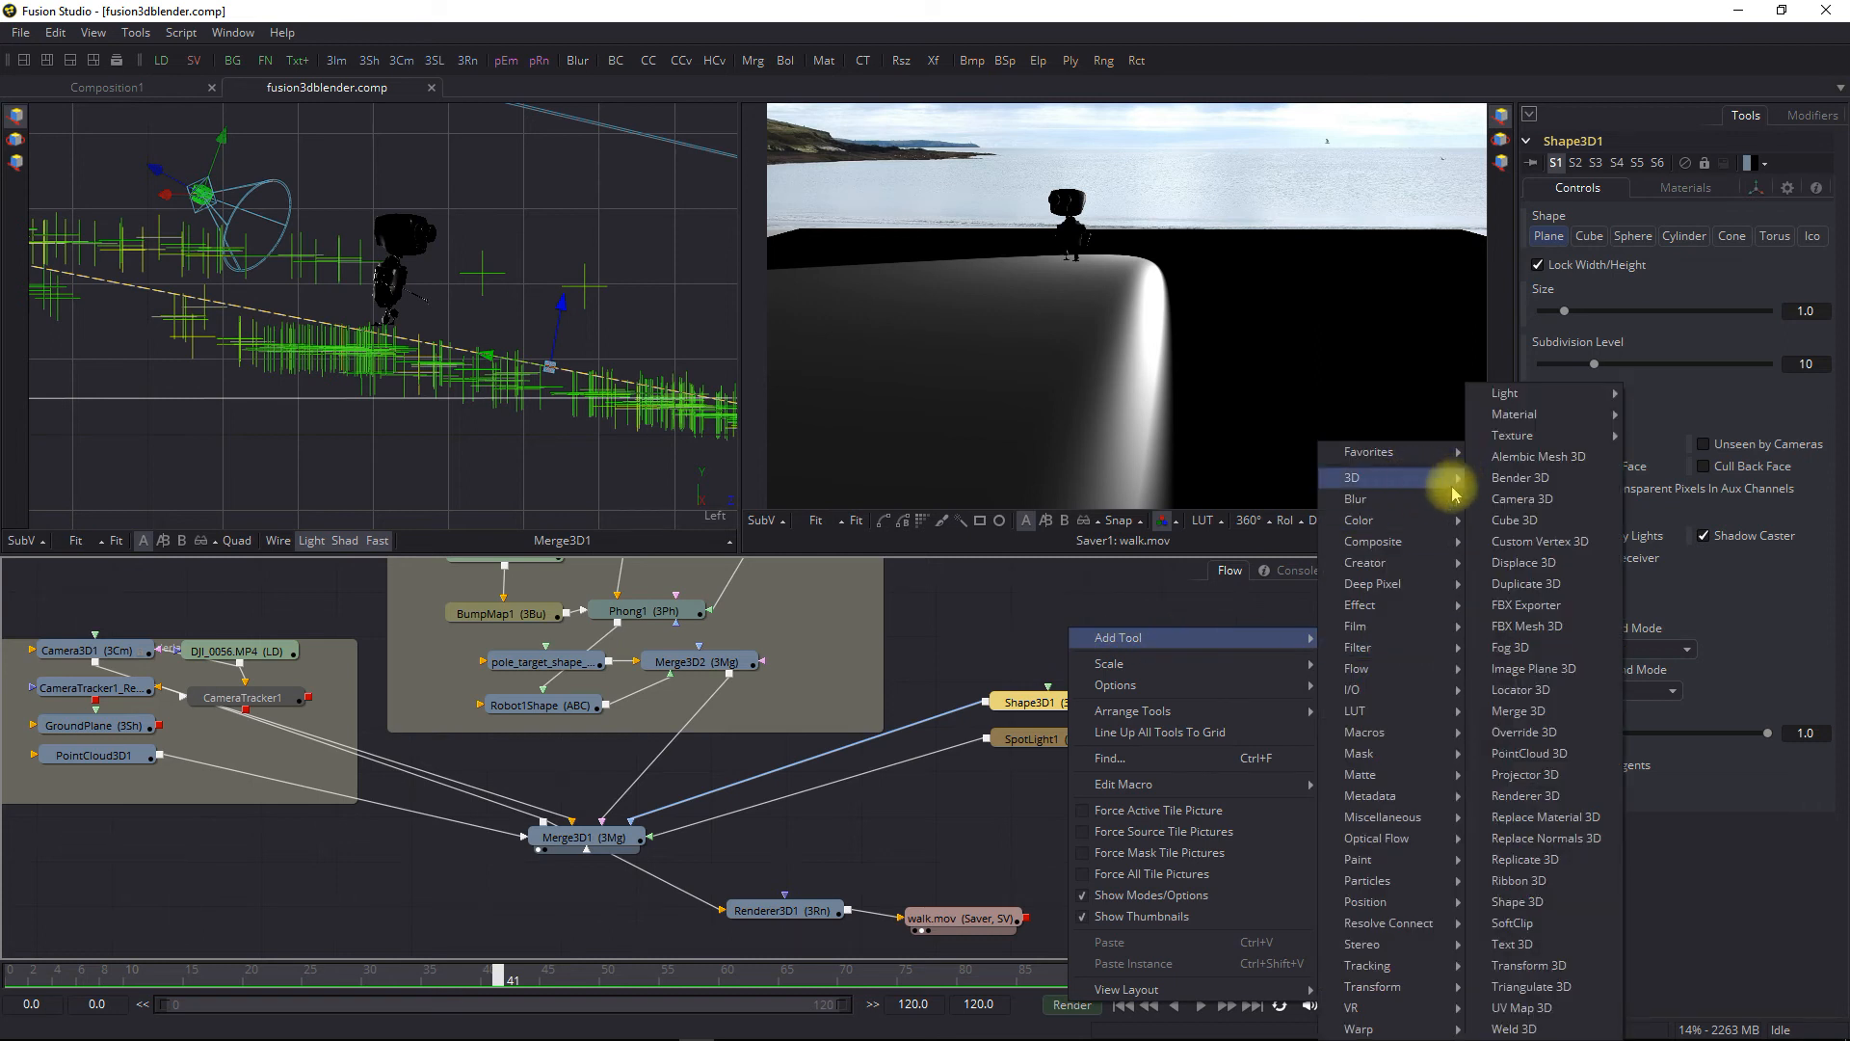
mouse_move(1543, 437)
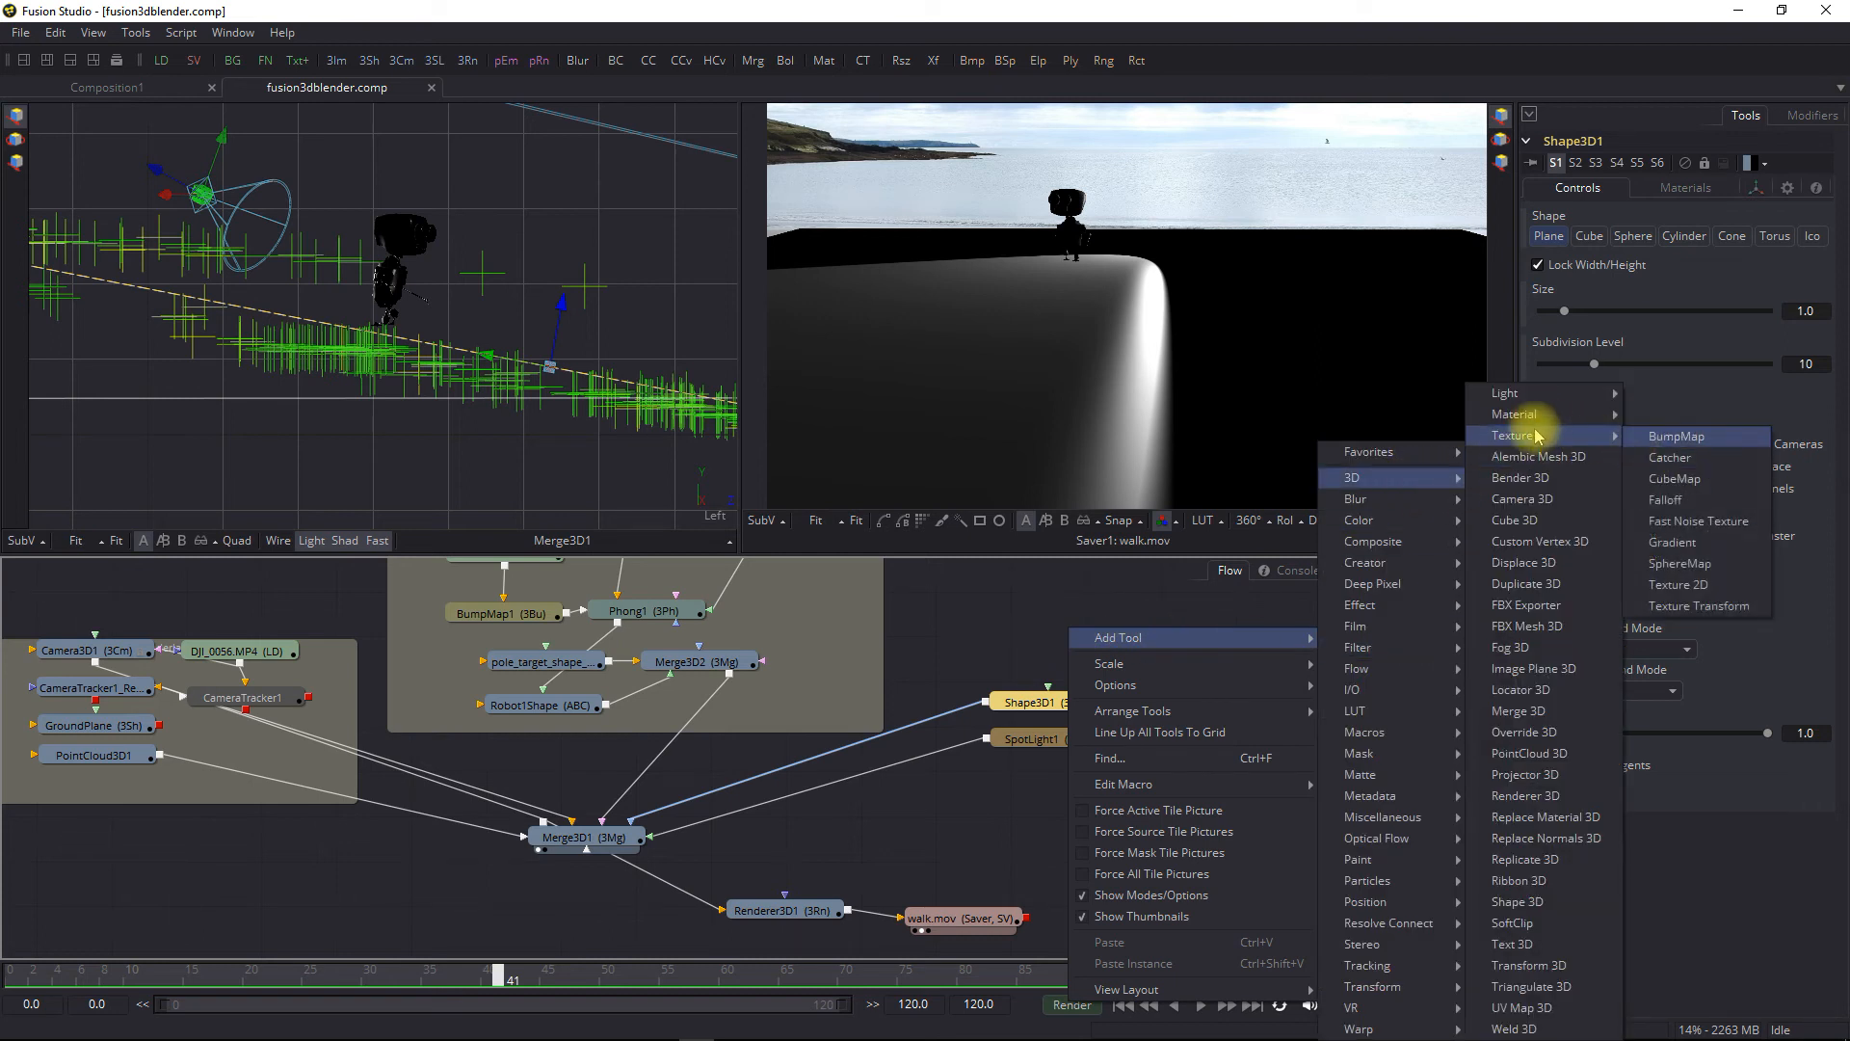
left_click(1670, 503)
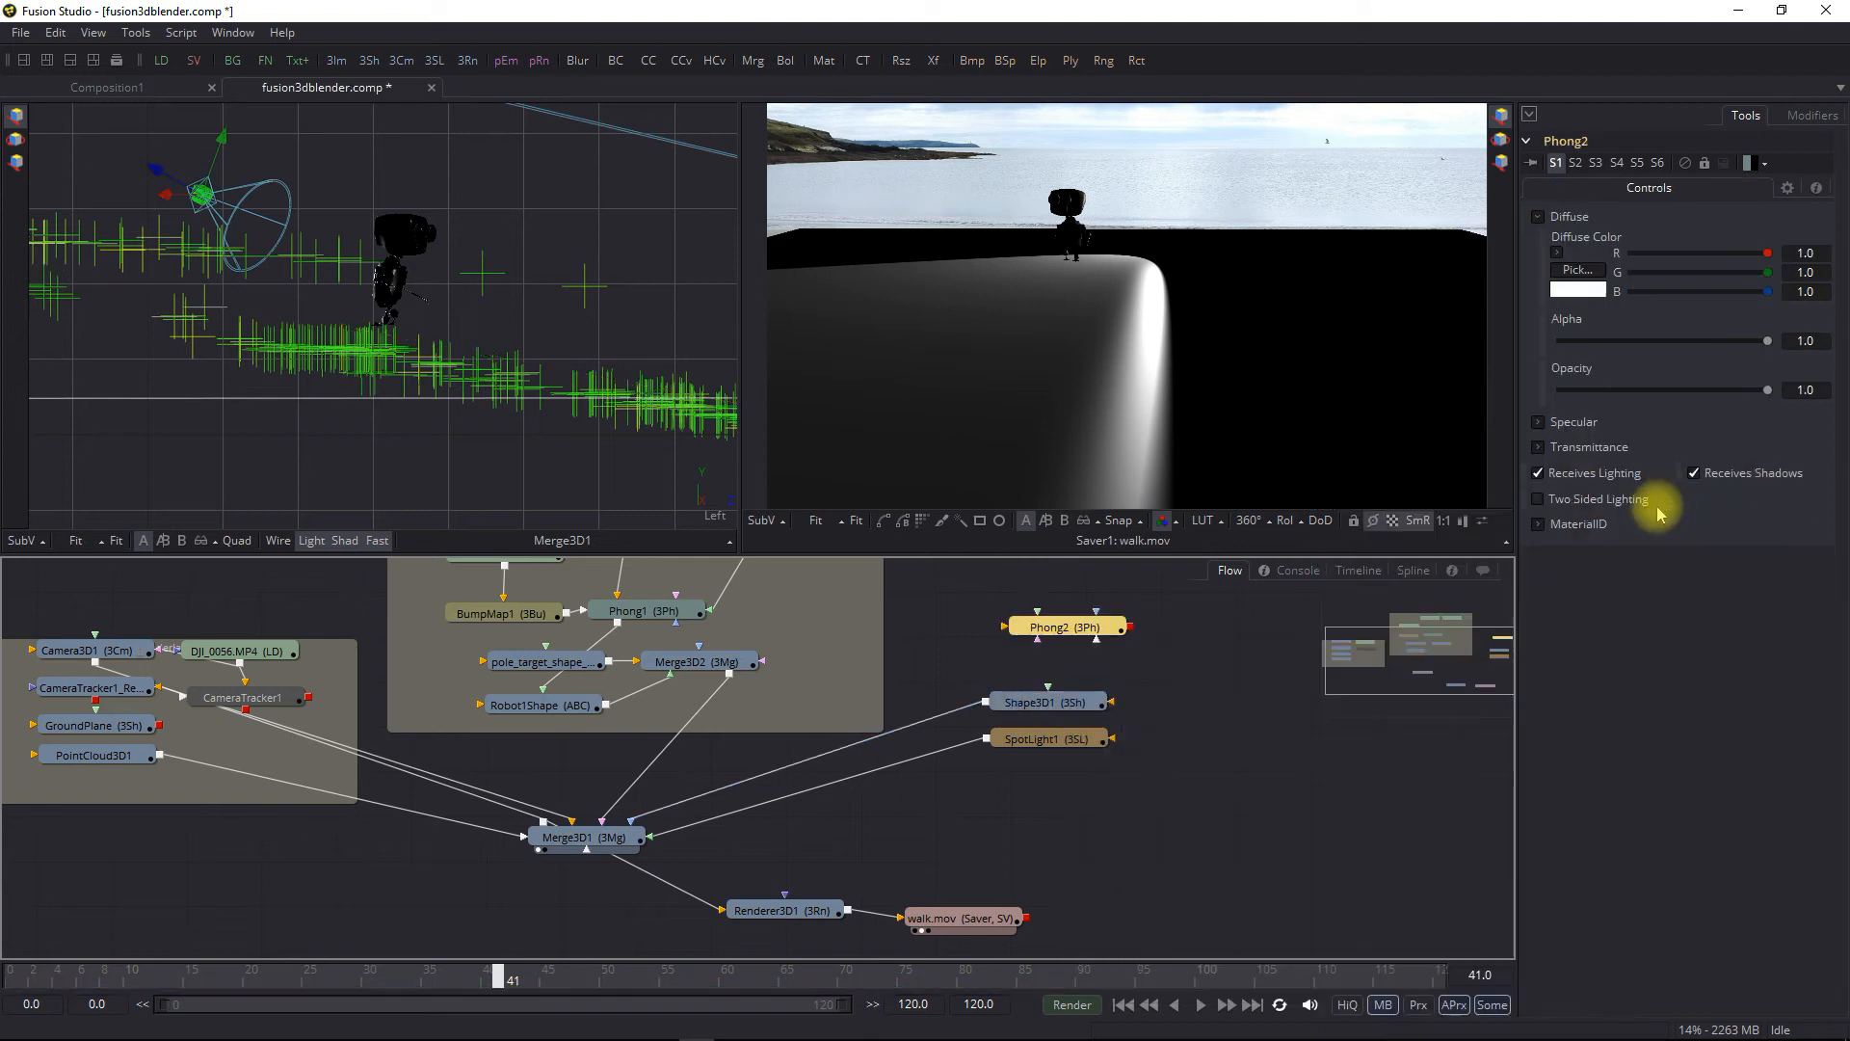
left_click_drag(1131, 628, 1064, 702)
left_click_drag(1057, 632, 1038, 664)
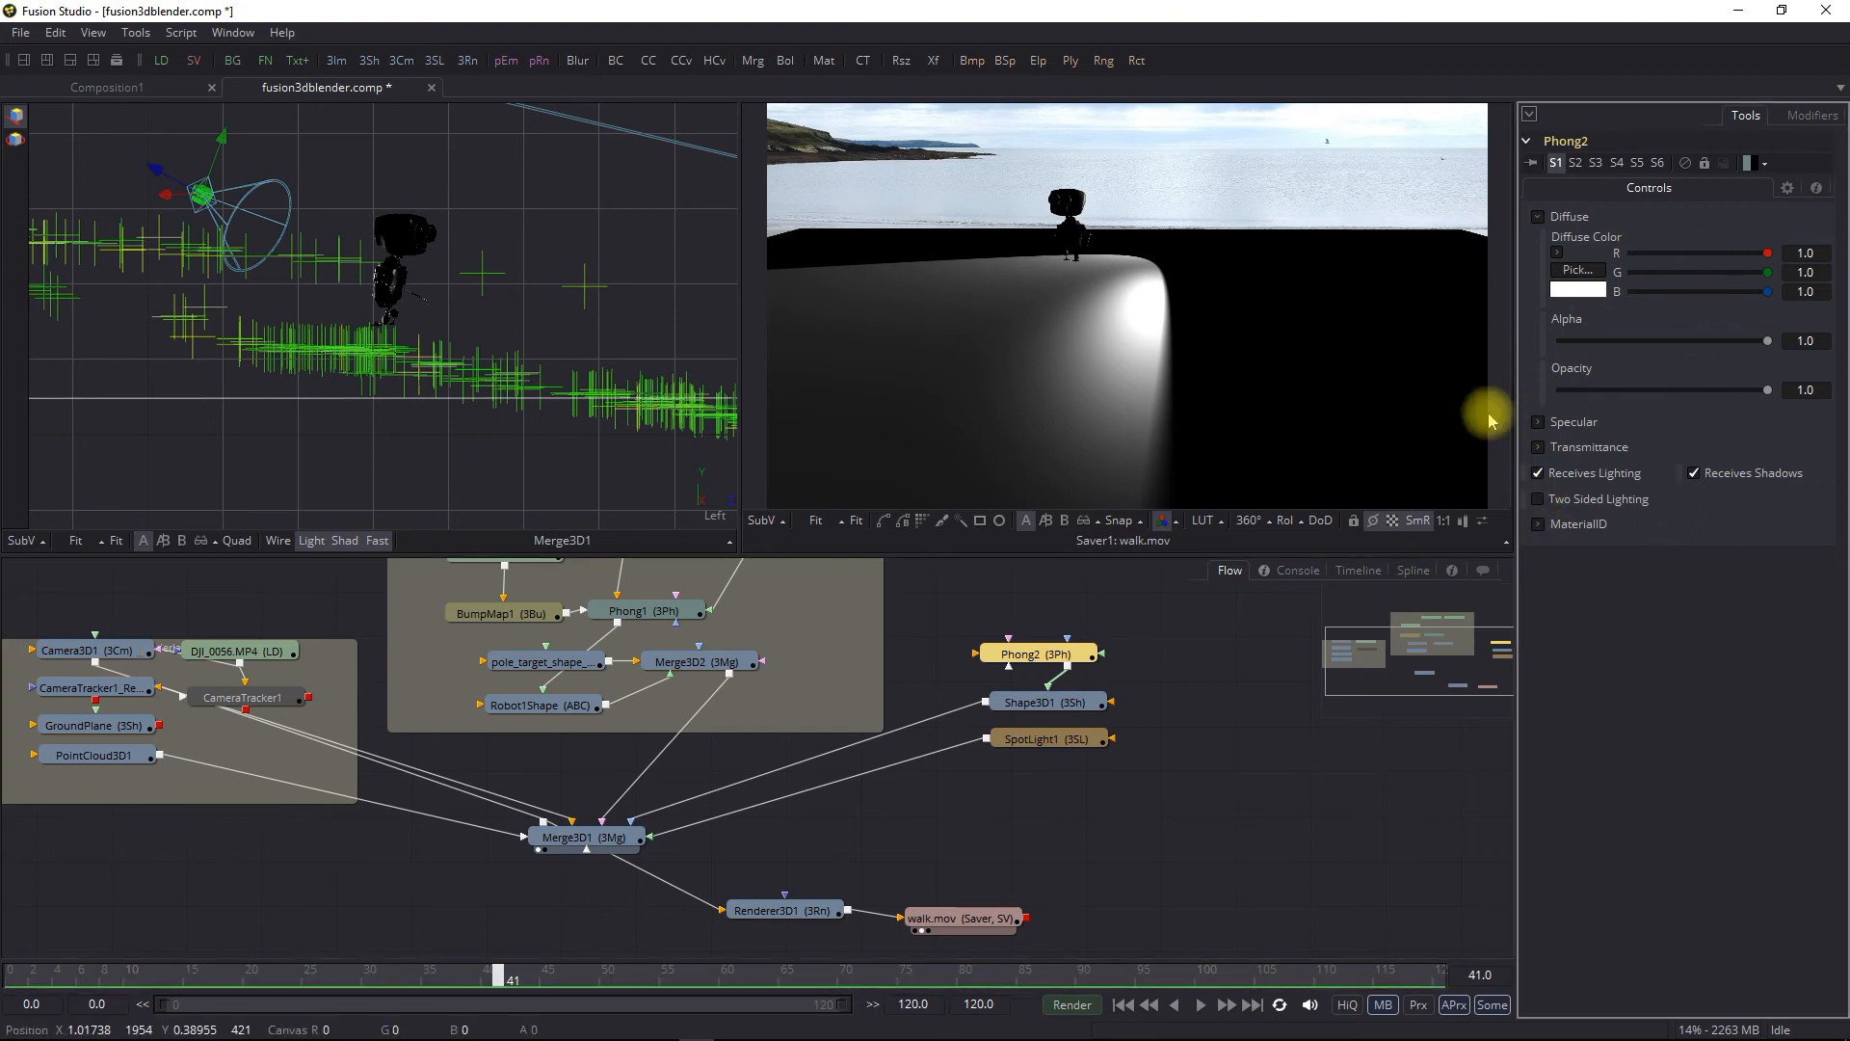
left_click_drag(1757, 397, 1634, 399)
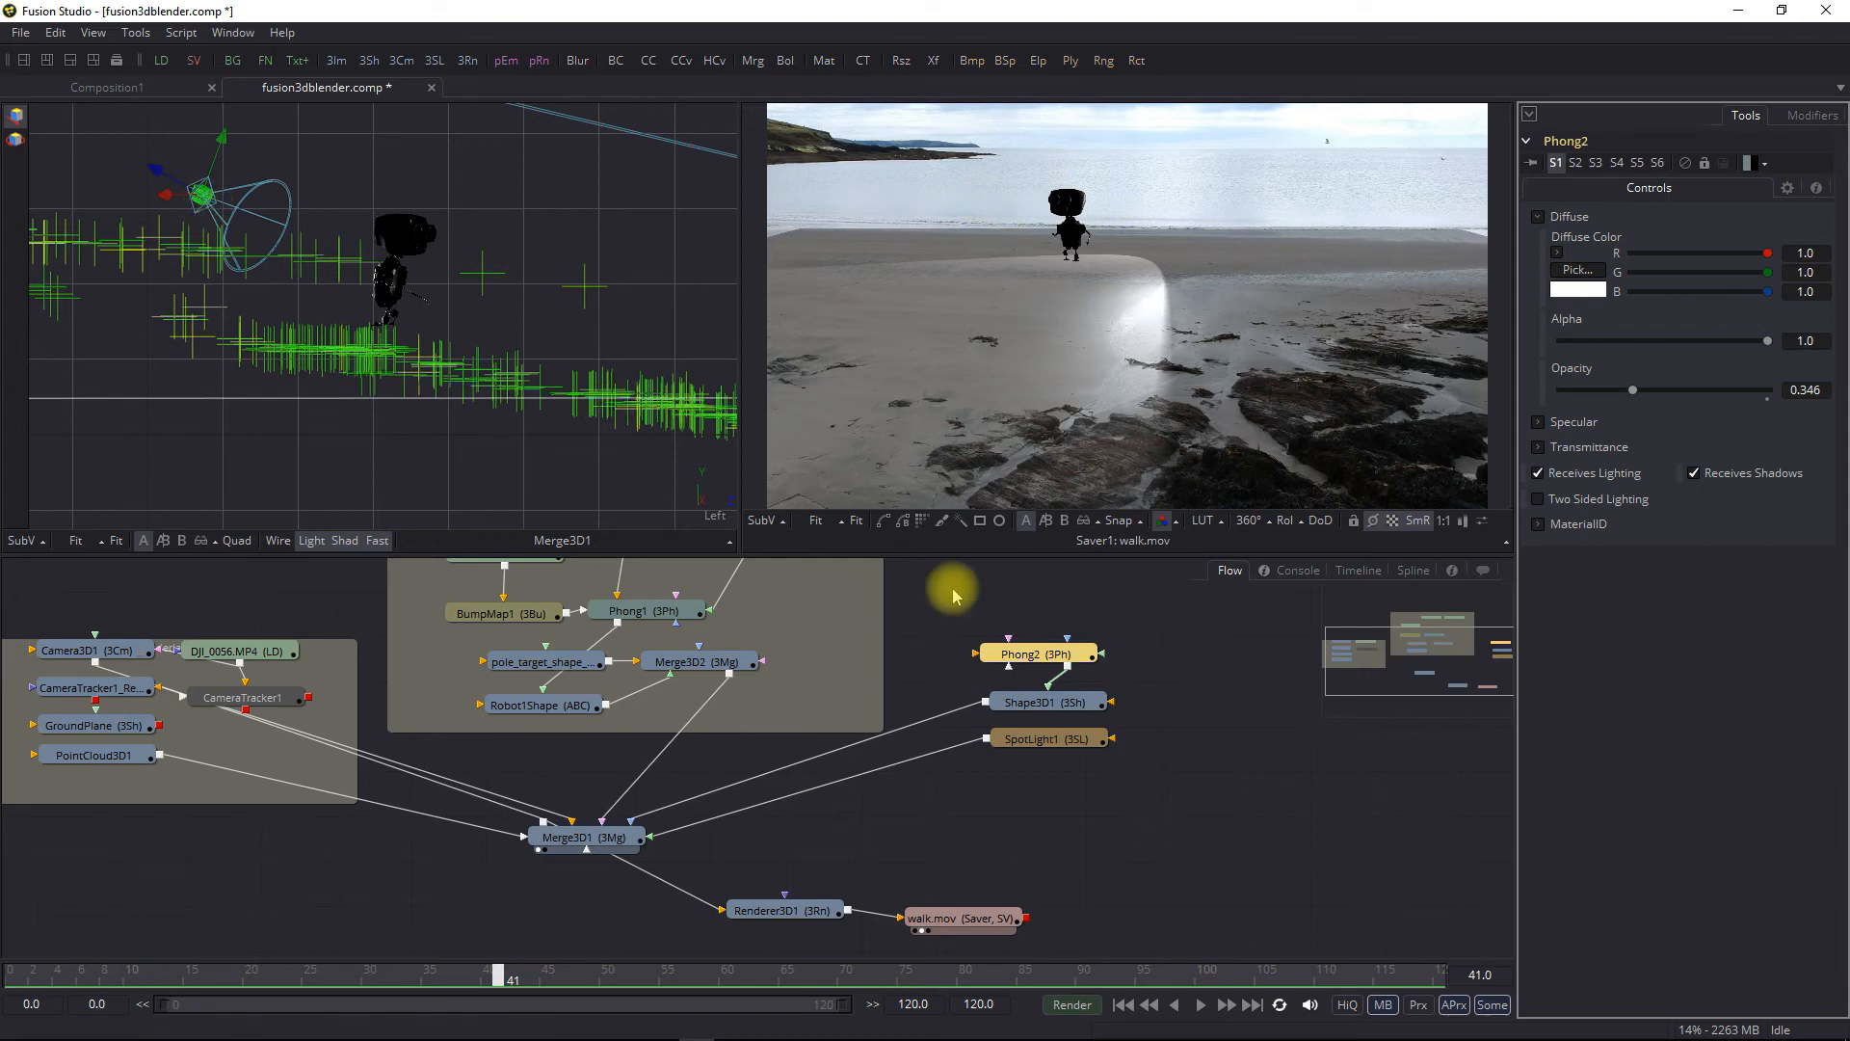
Soften SpotLight1 with a cone angle of 90, a penumbra angle of 20 and a dropoff of about 6.15
left_click(1049, 740)
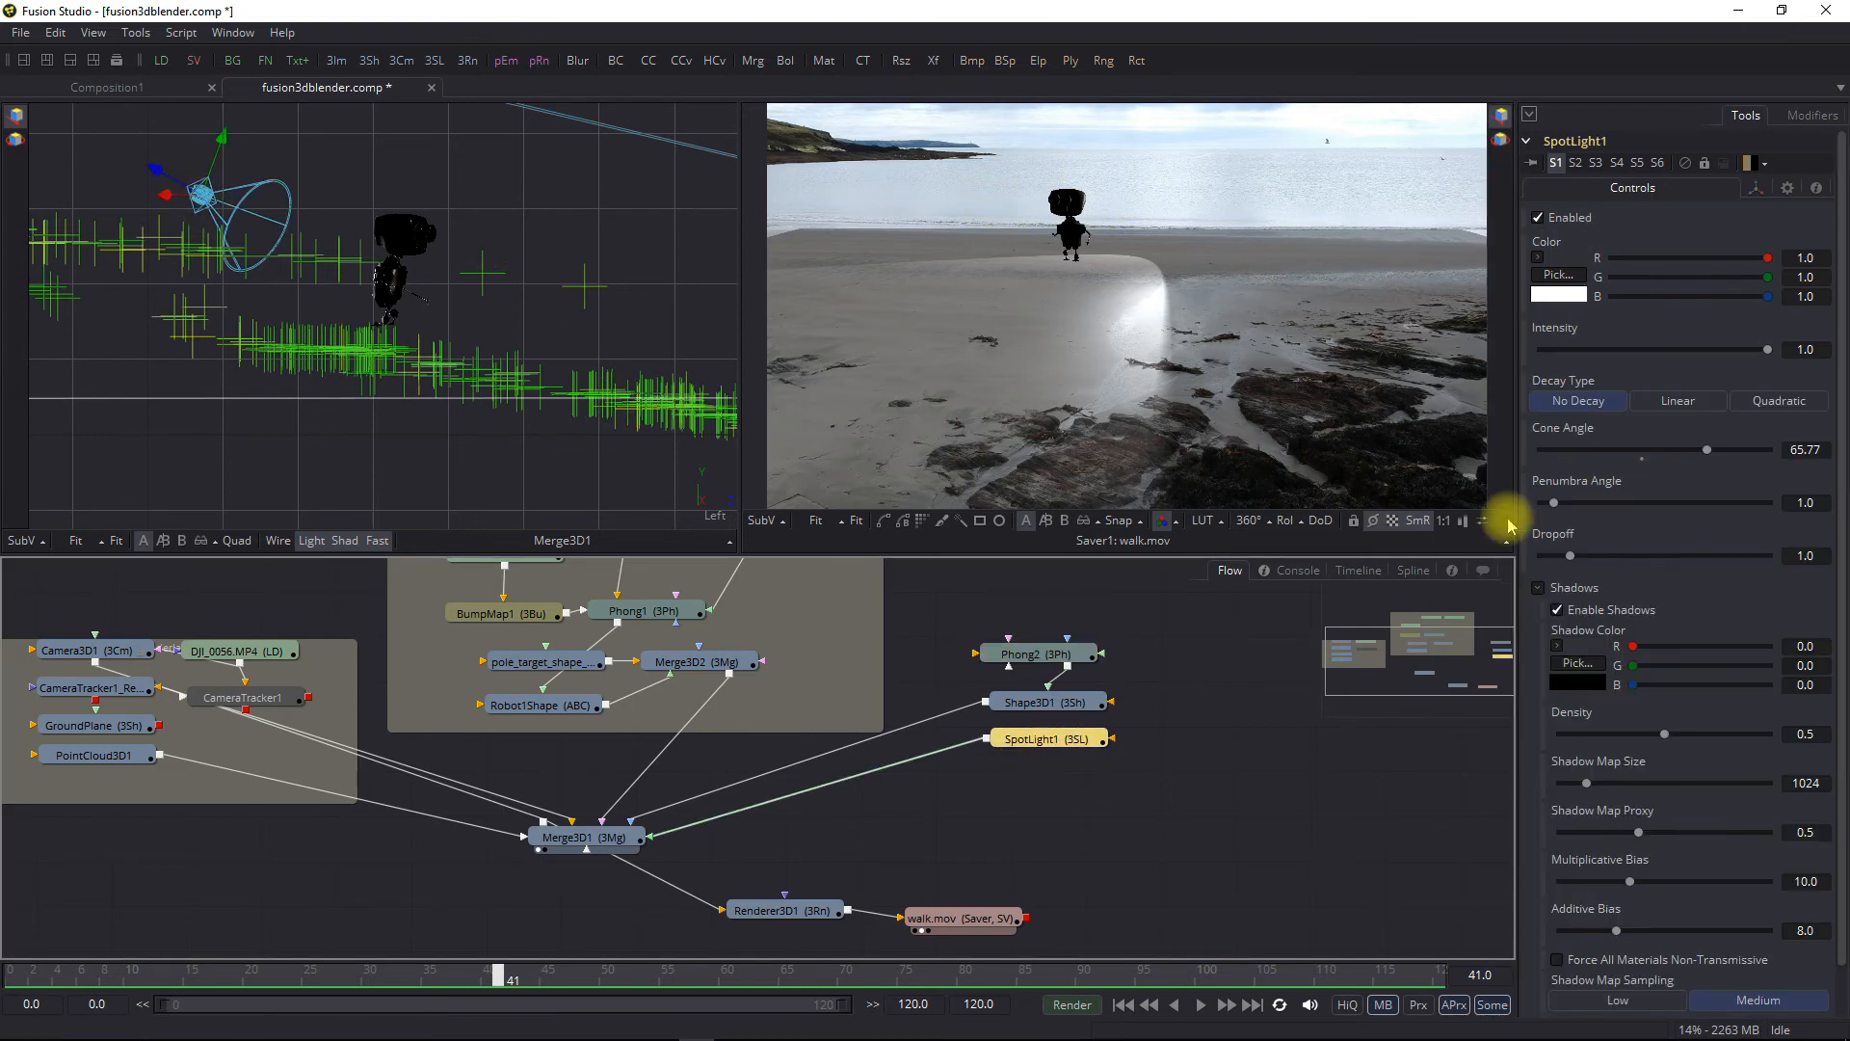
left_click_drag(1563, 519, 1831, 458)
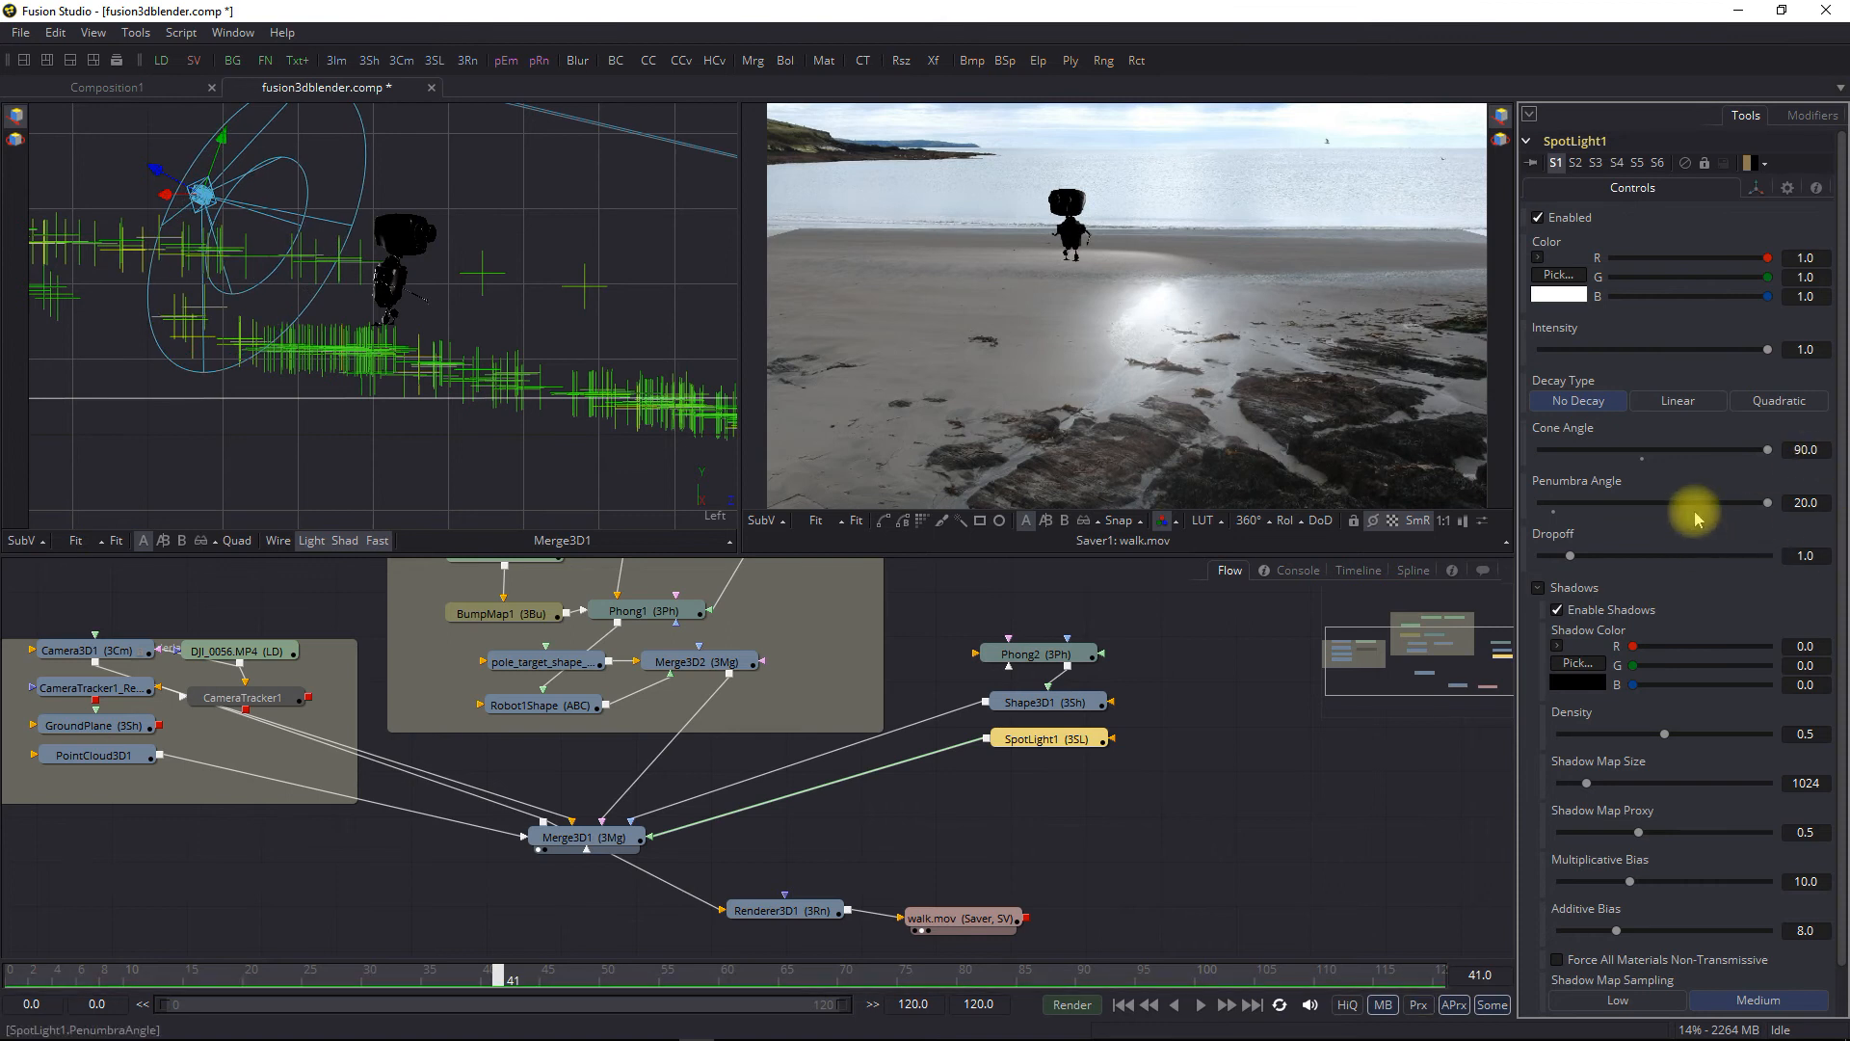
mouse_move(1627, 562)
left_mouse_down()
mouse_move(1681, 549)
mouse_move(1466, 536)
mouse_move(1635, 571)
left_mouse_up()
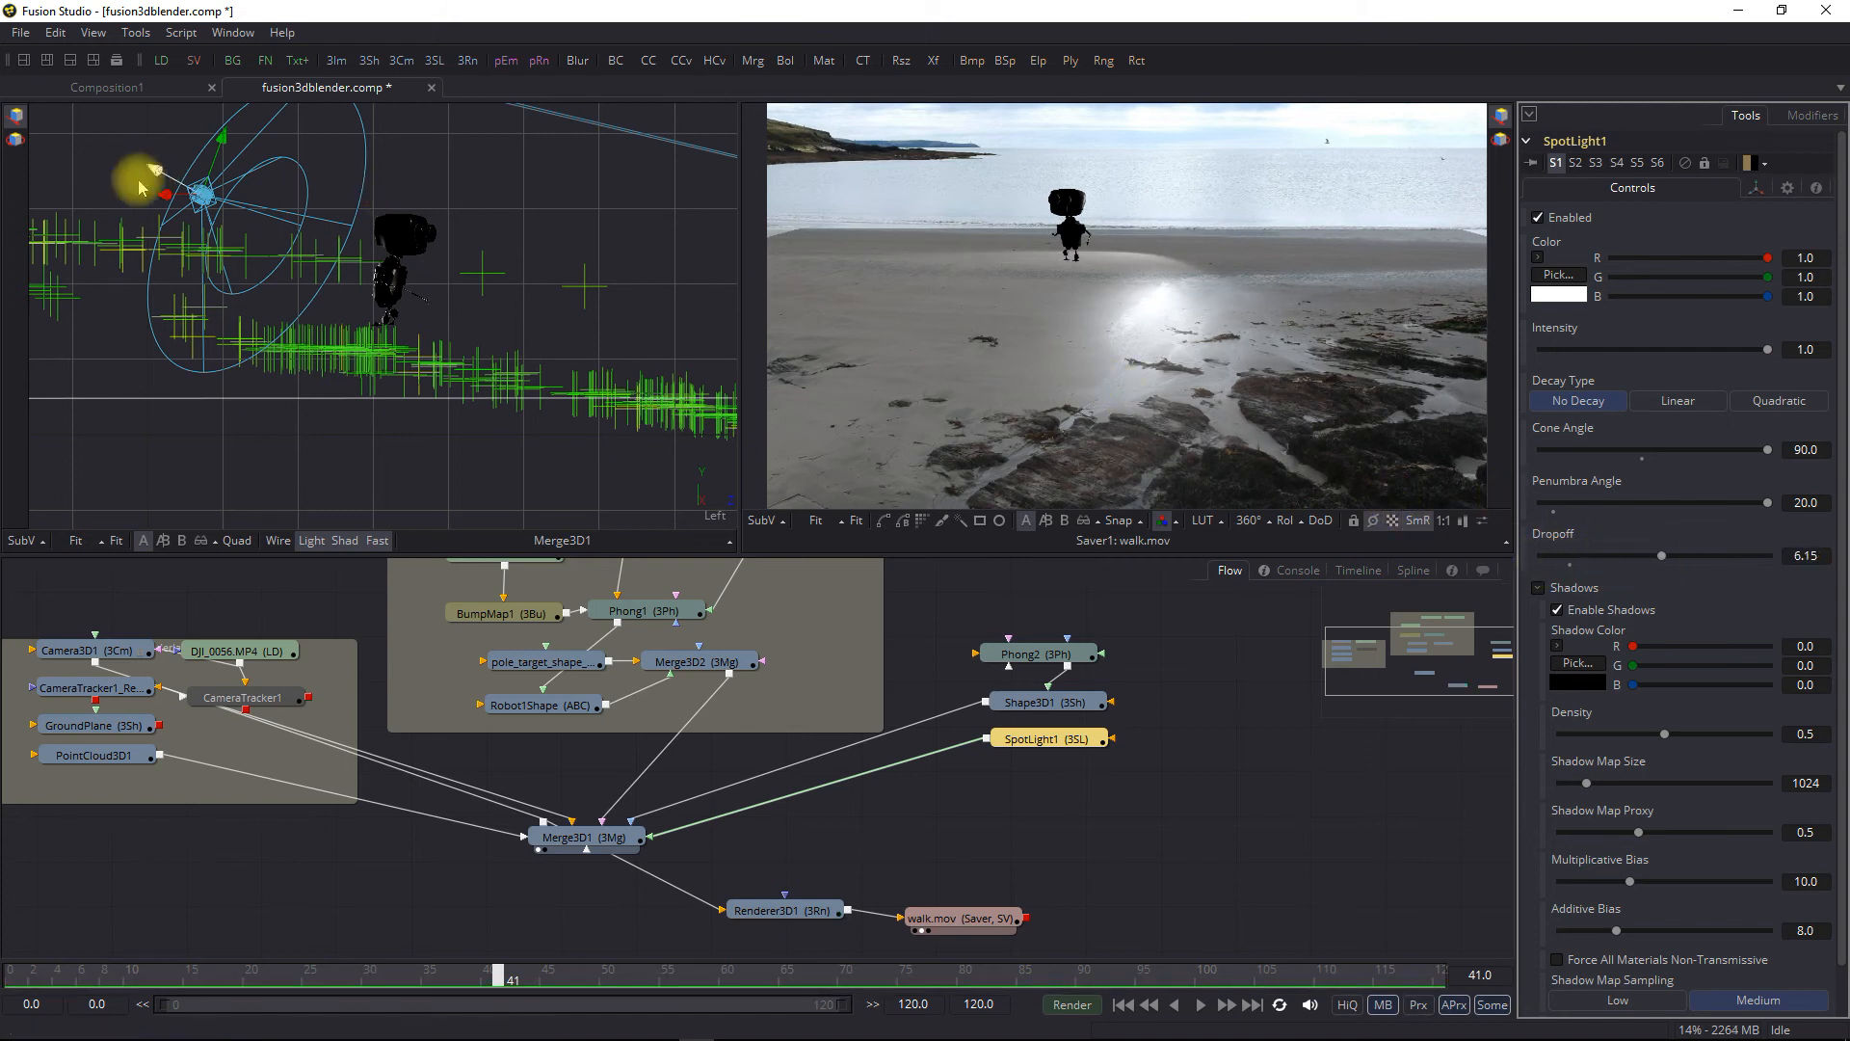
Pull the spotlight farther back and up from the robot in the Left view
left_click_drag(151, 179, 4, 72)
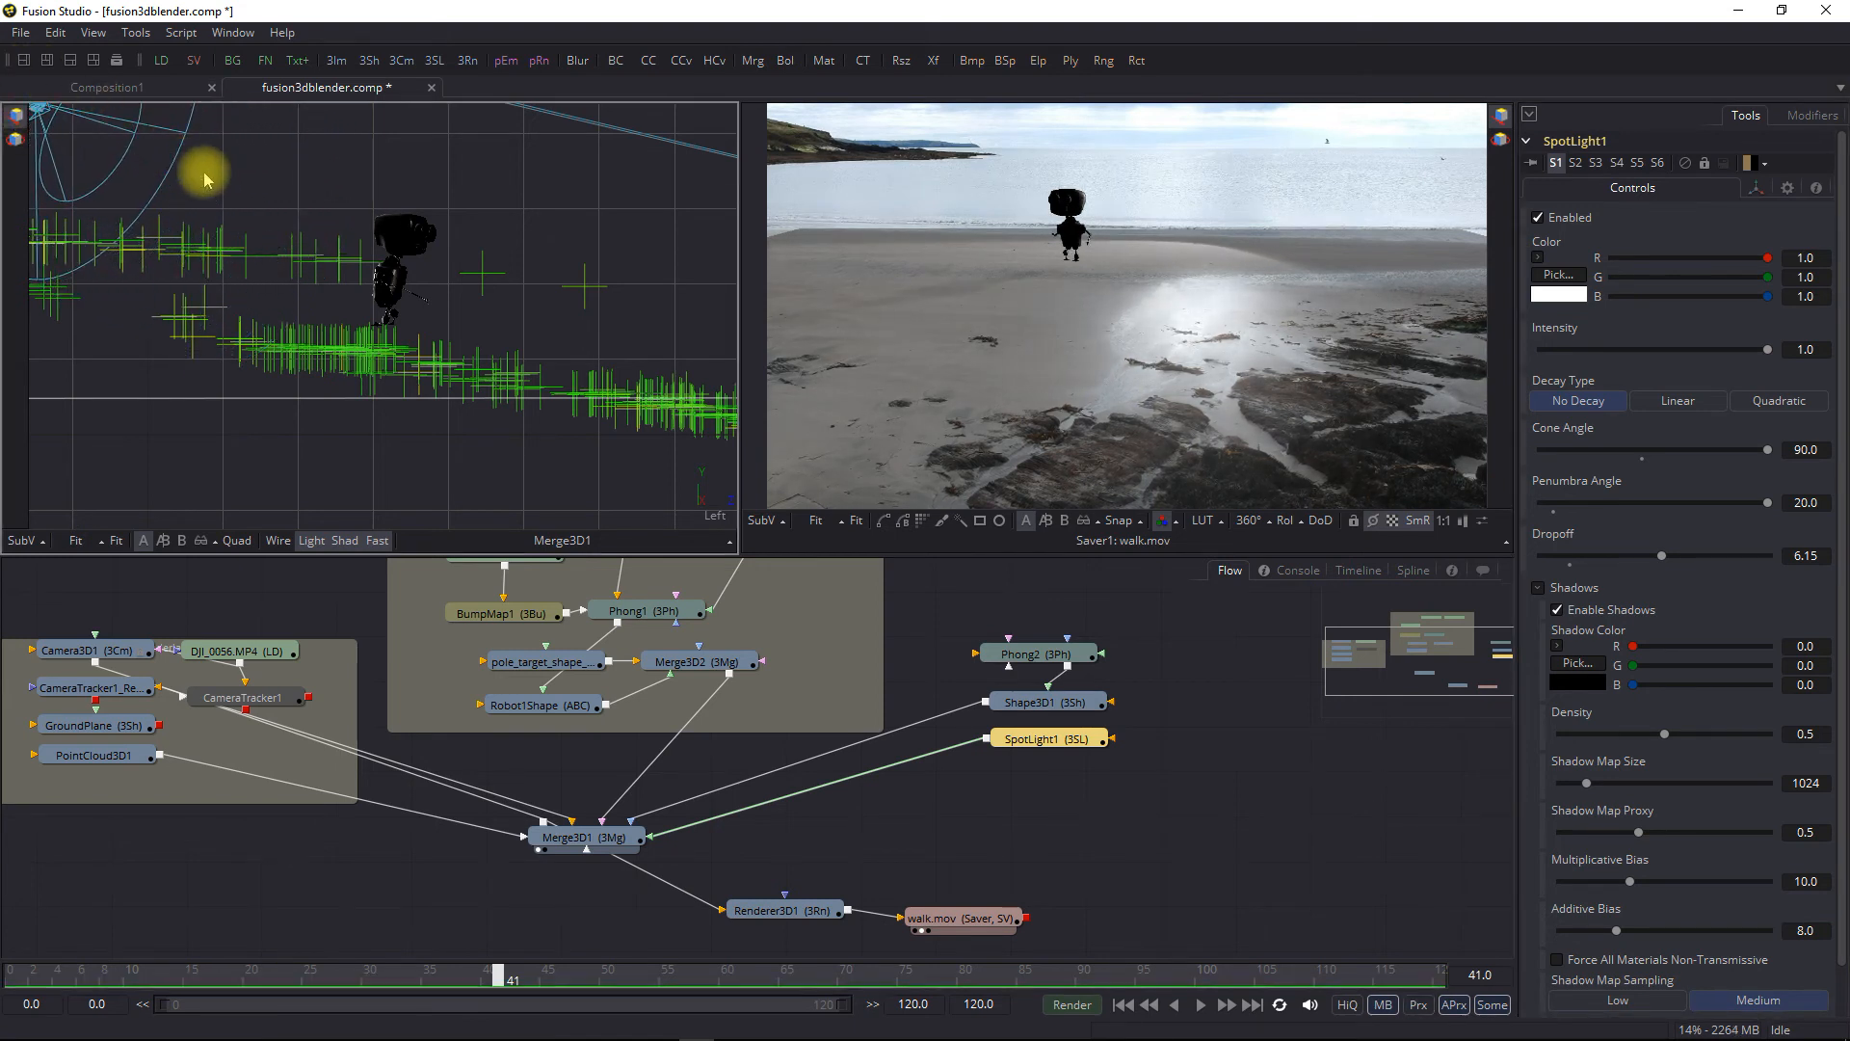
scroll(212, 177, "down", 5)
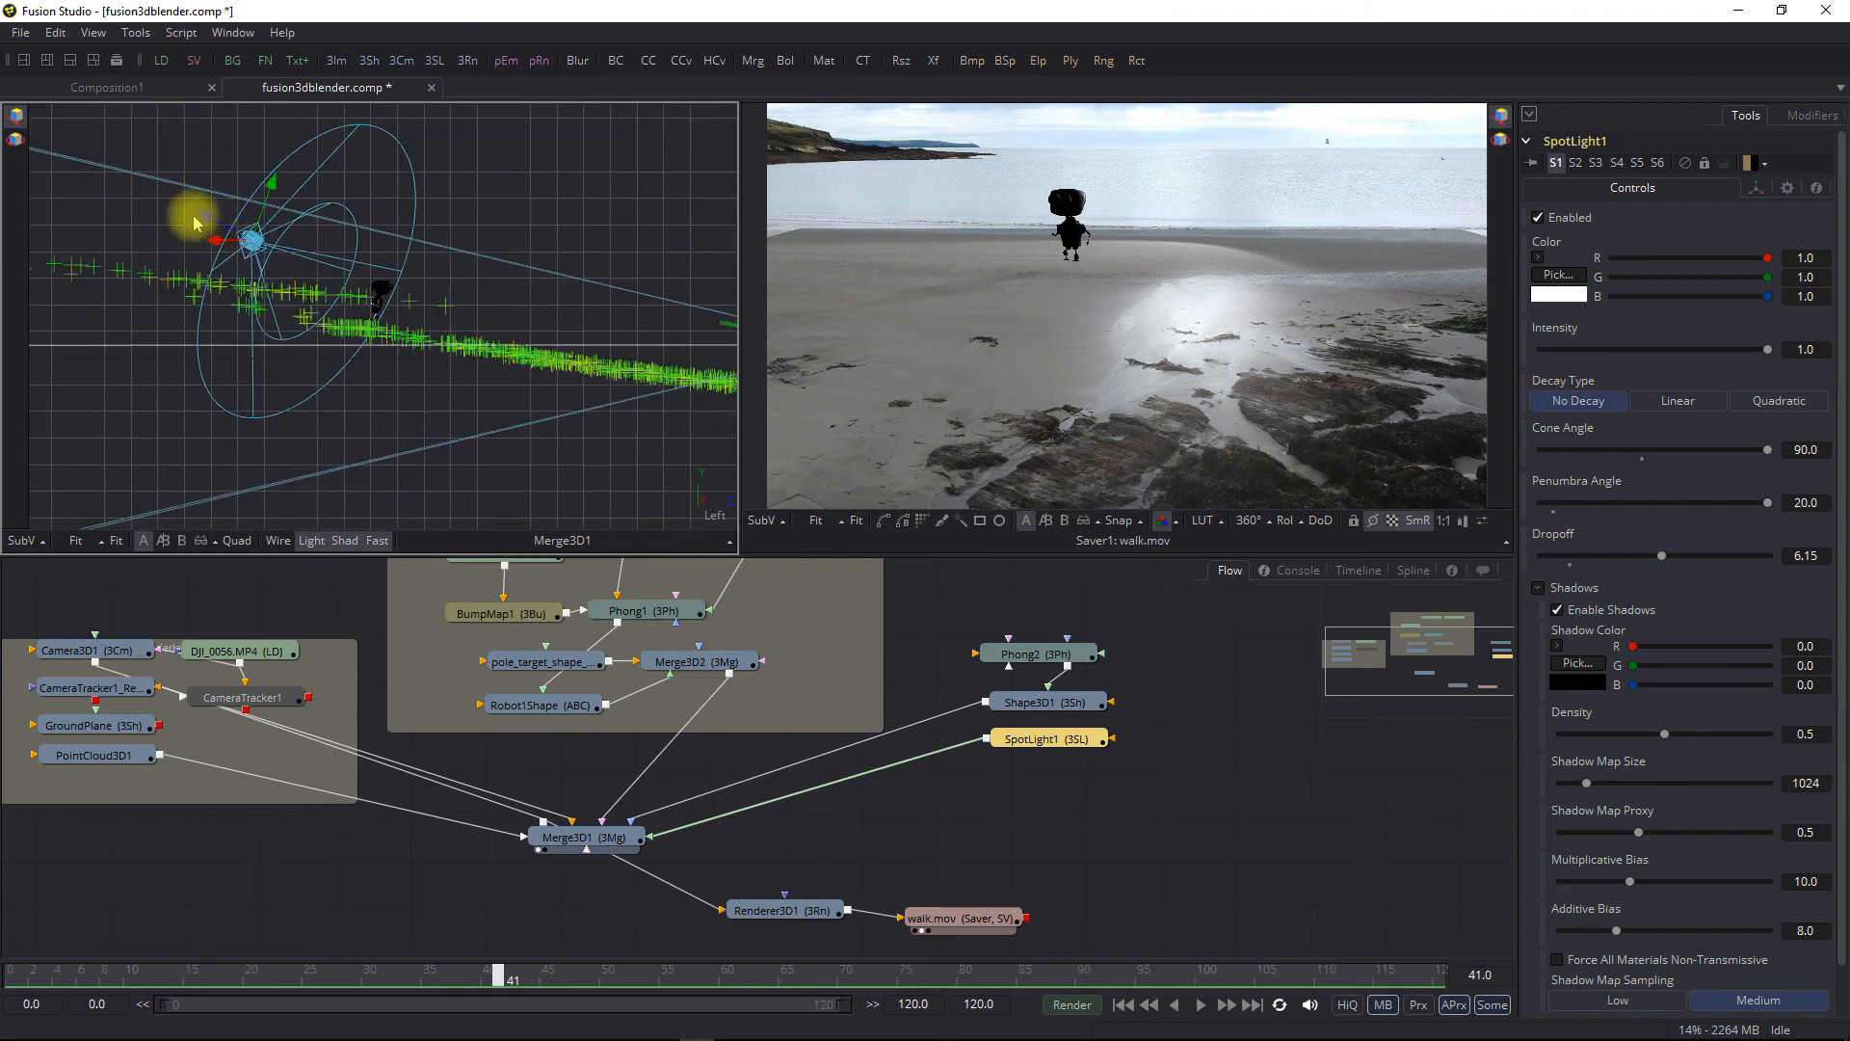
left_click_drag(210, 226, 115, 179)
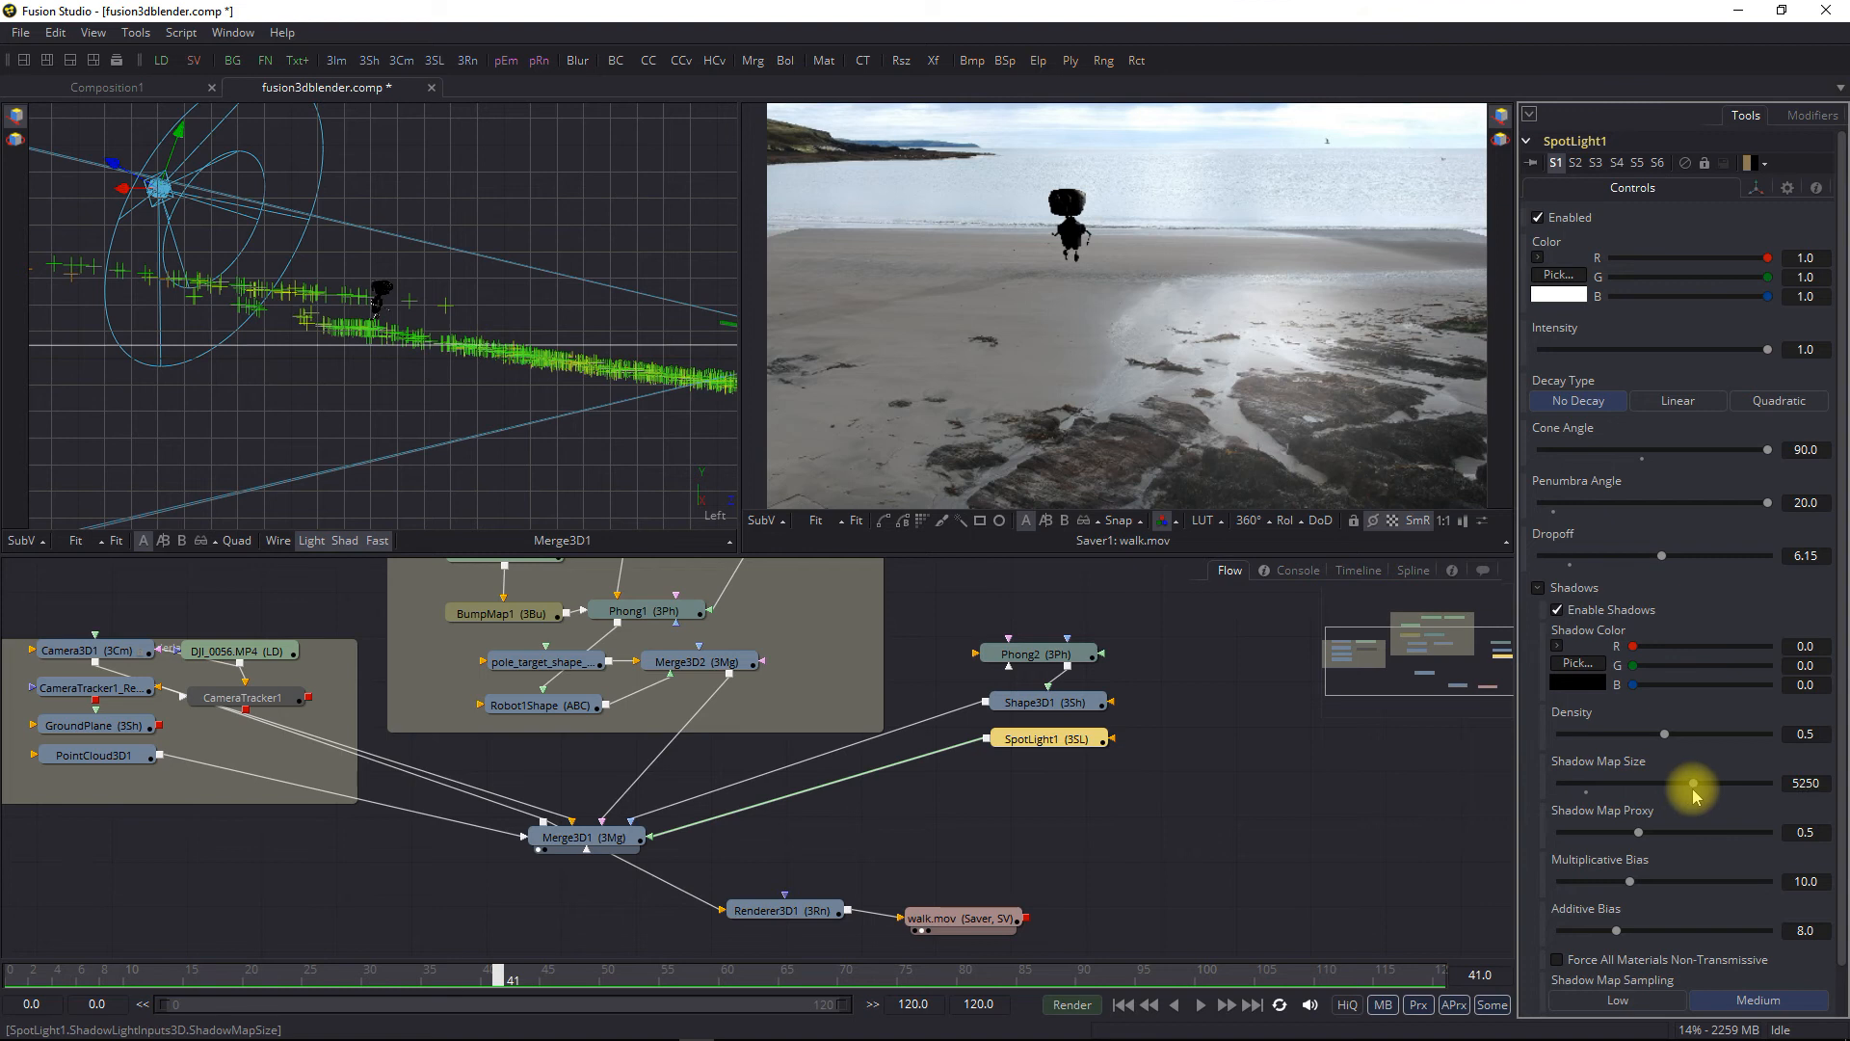
Set the spotlight's shadow density to about 0.73 and shadow map size to about 5400, and save the composition
left_click_drag(1676, 793, 1642, 809)
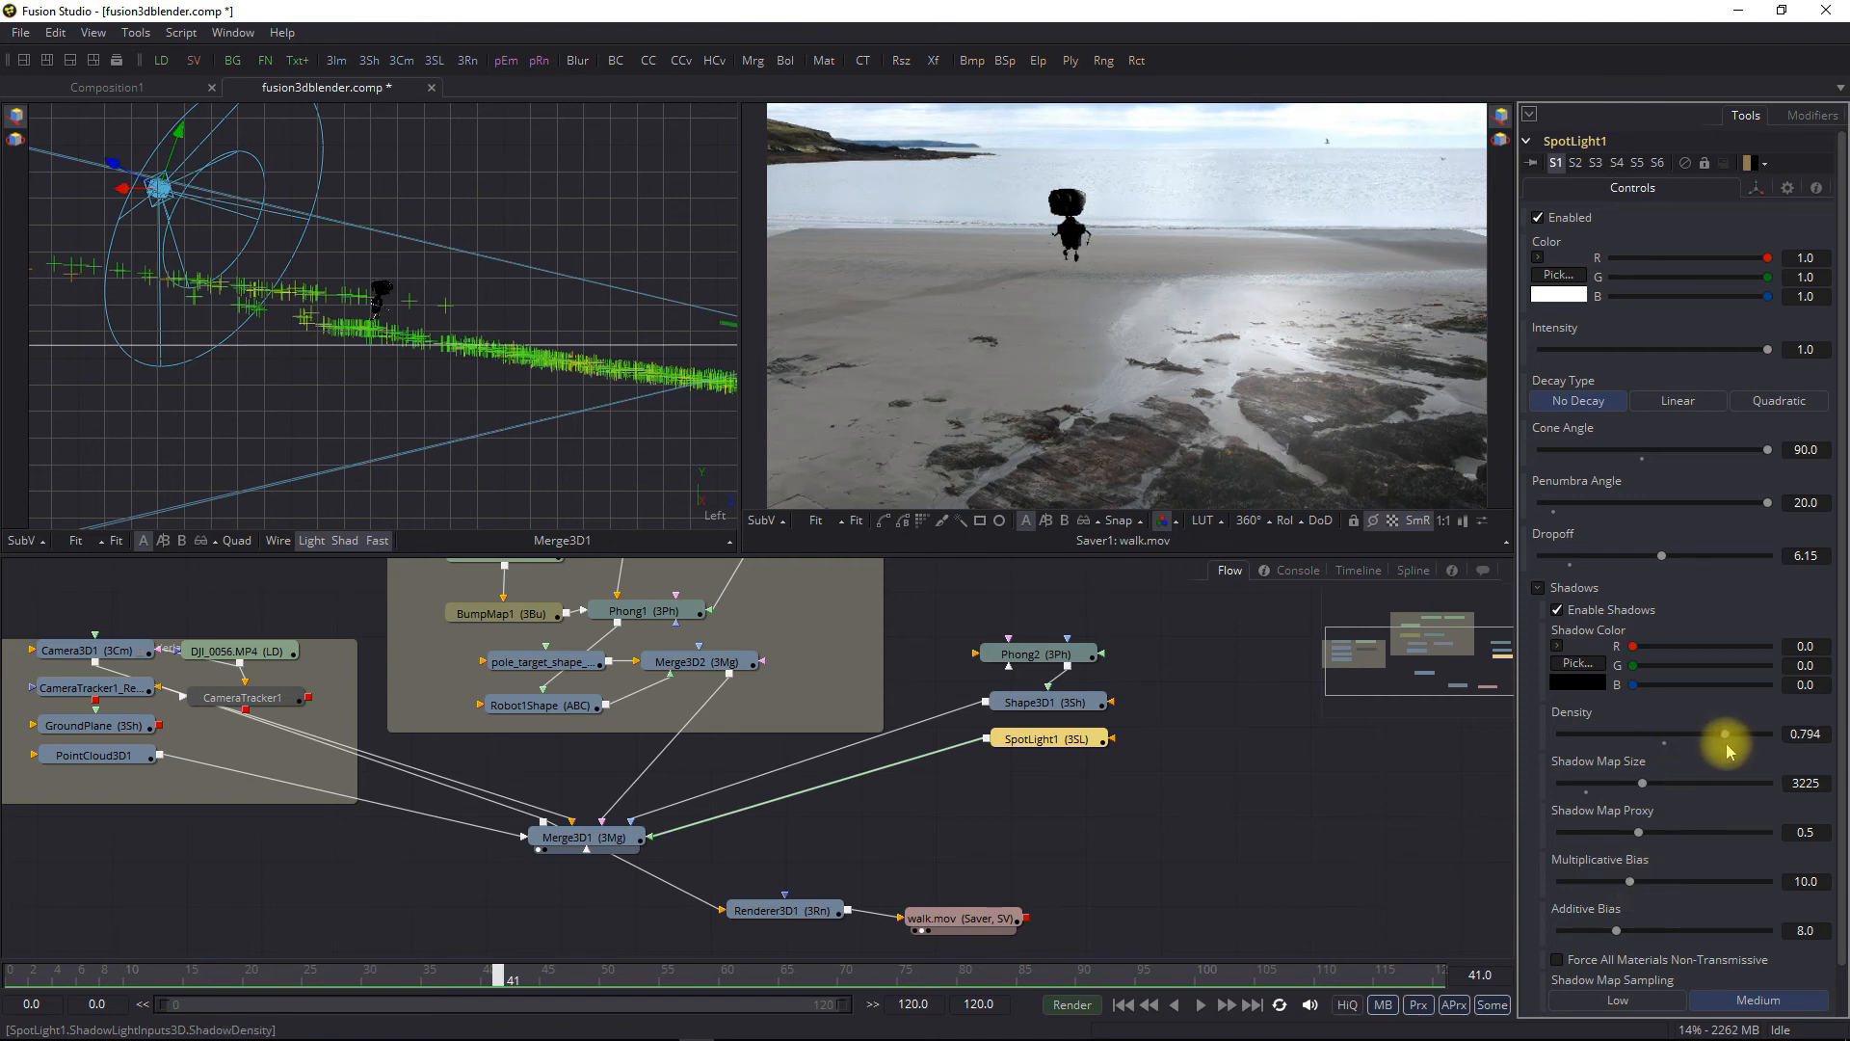
left_click_drag(1750, 749, 1652, 753)
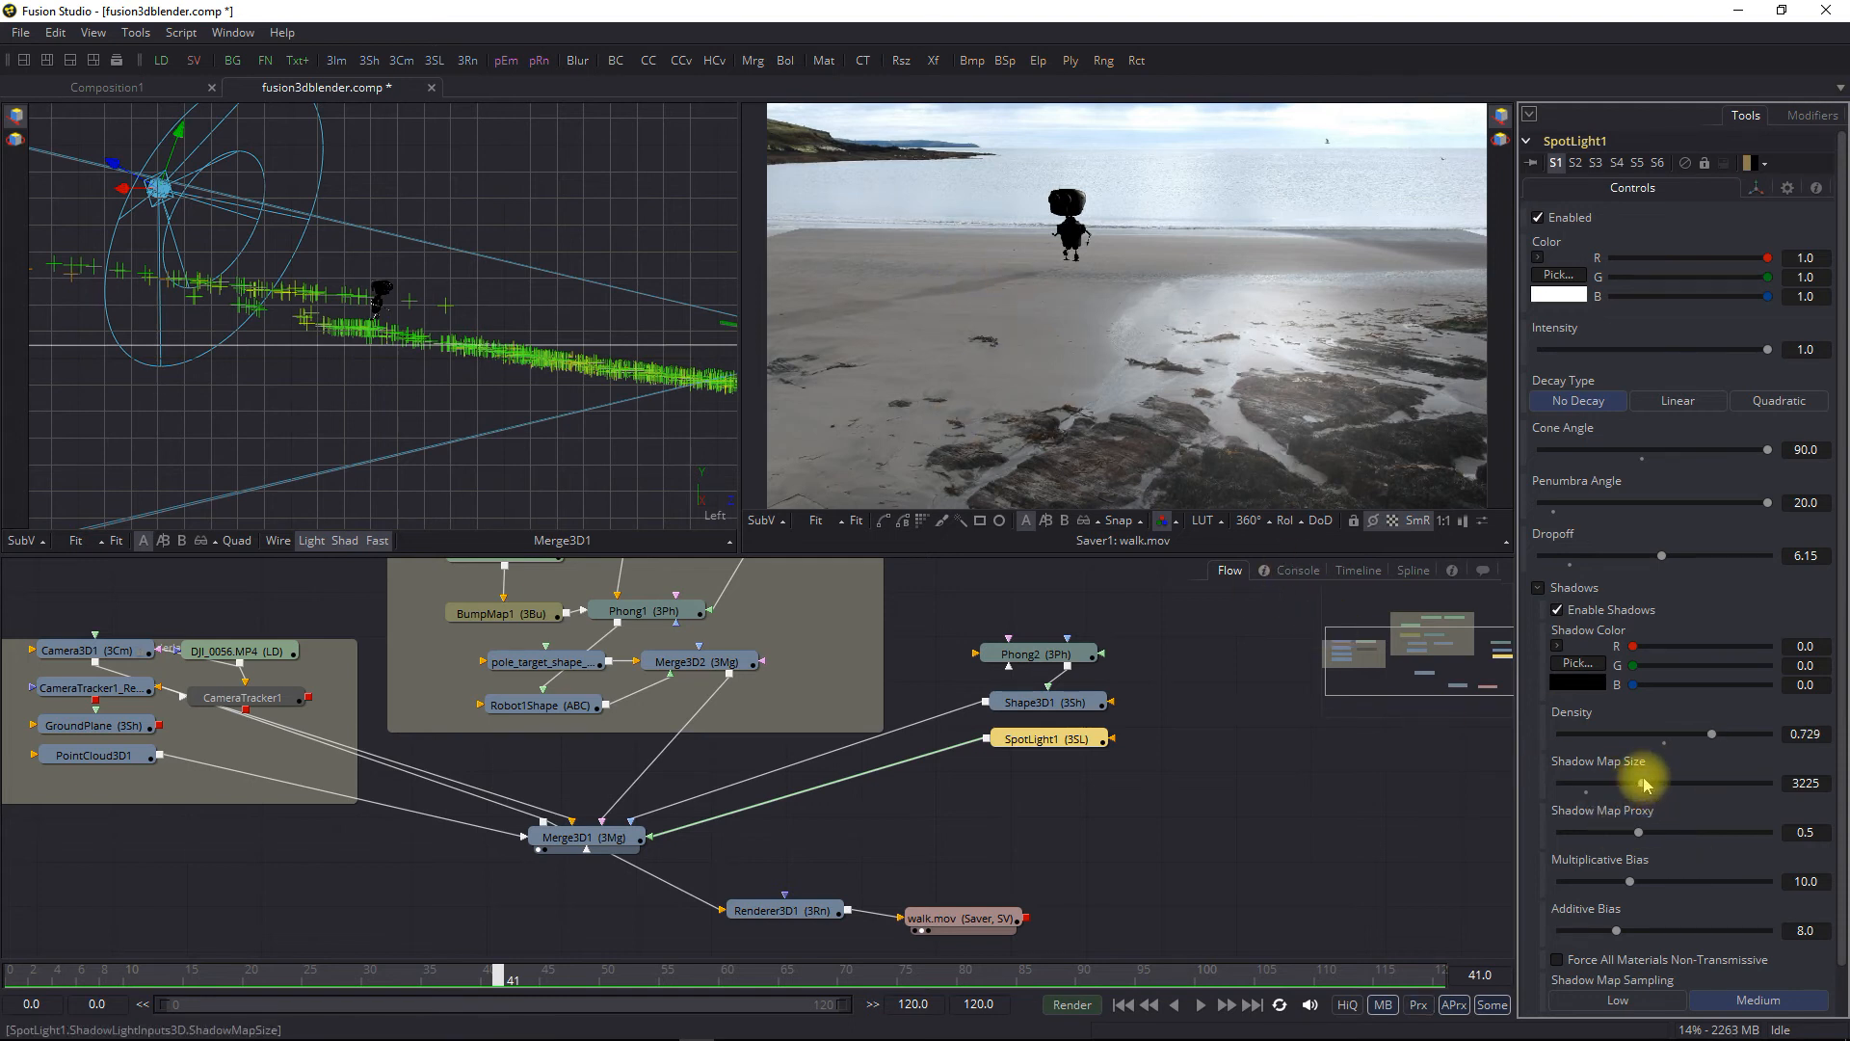
left_click_drag(1722, 783, 1559, 775)
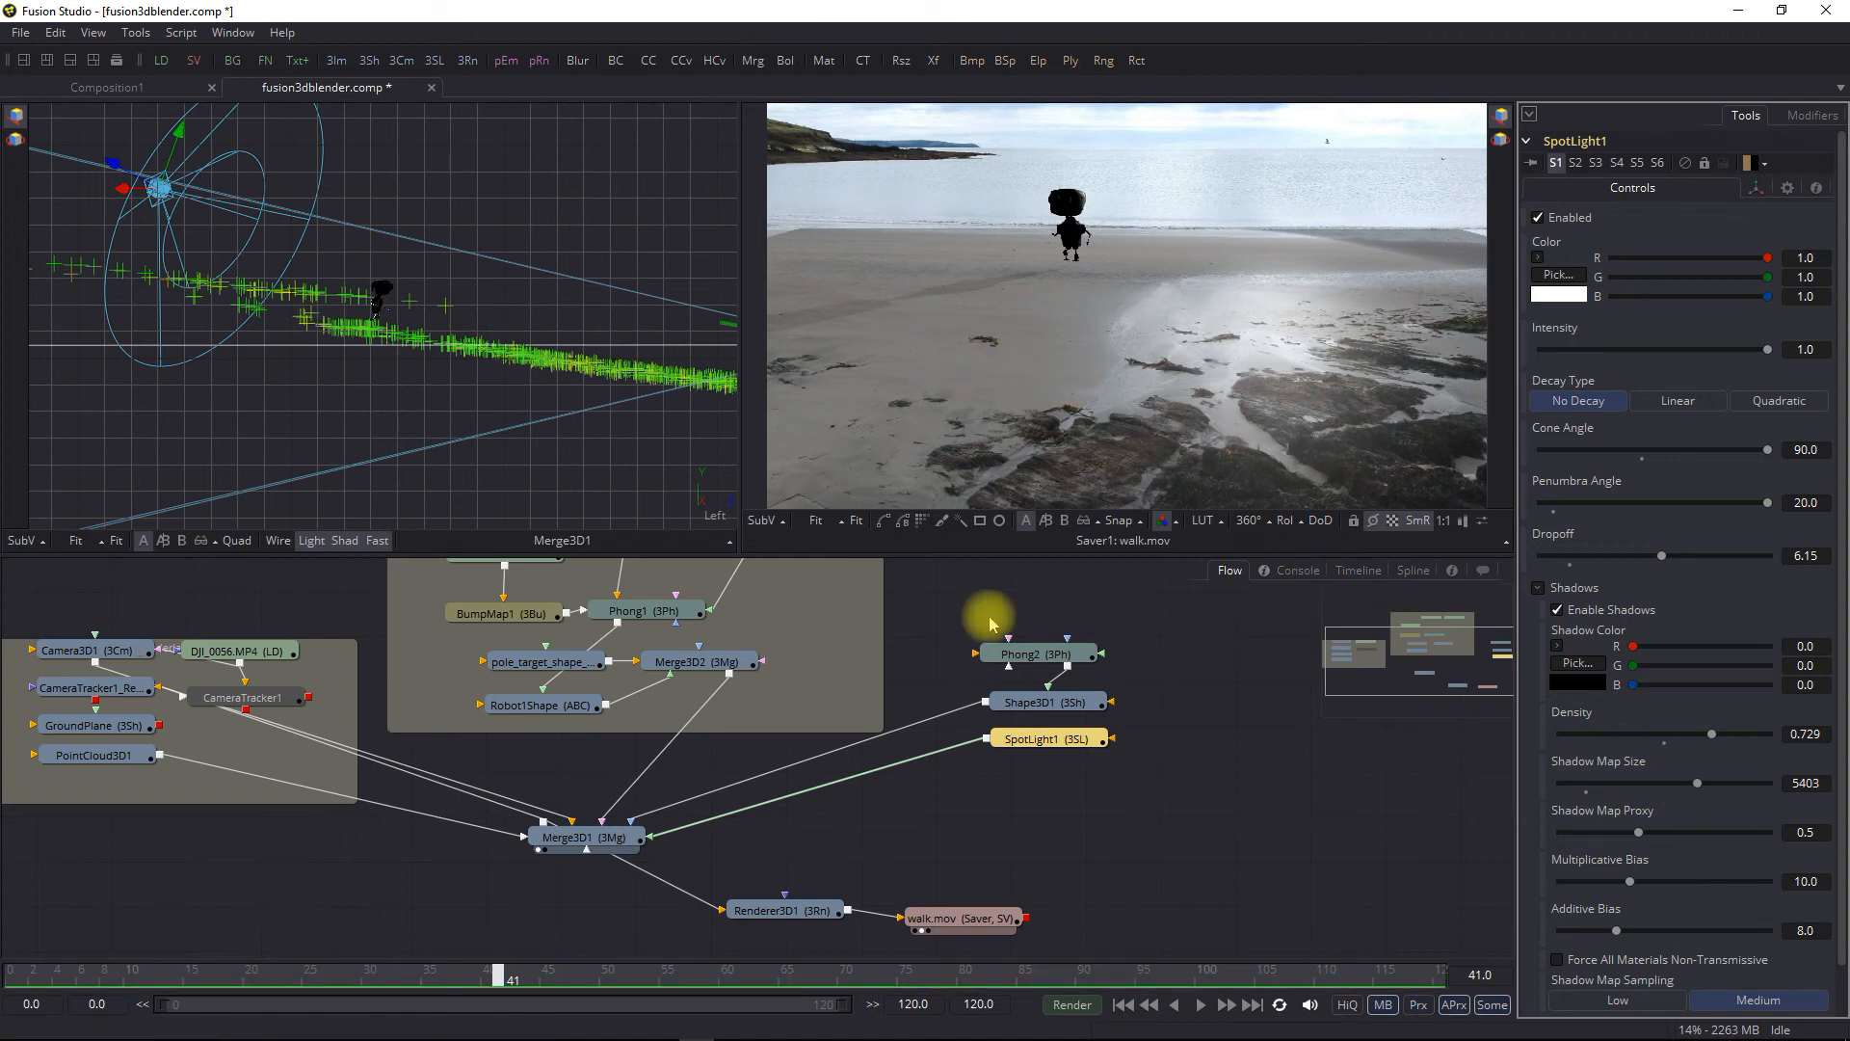
left_click(20, 35)
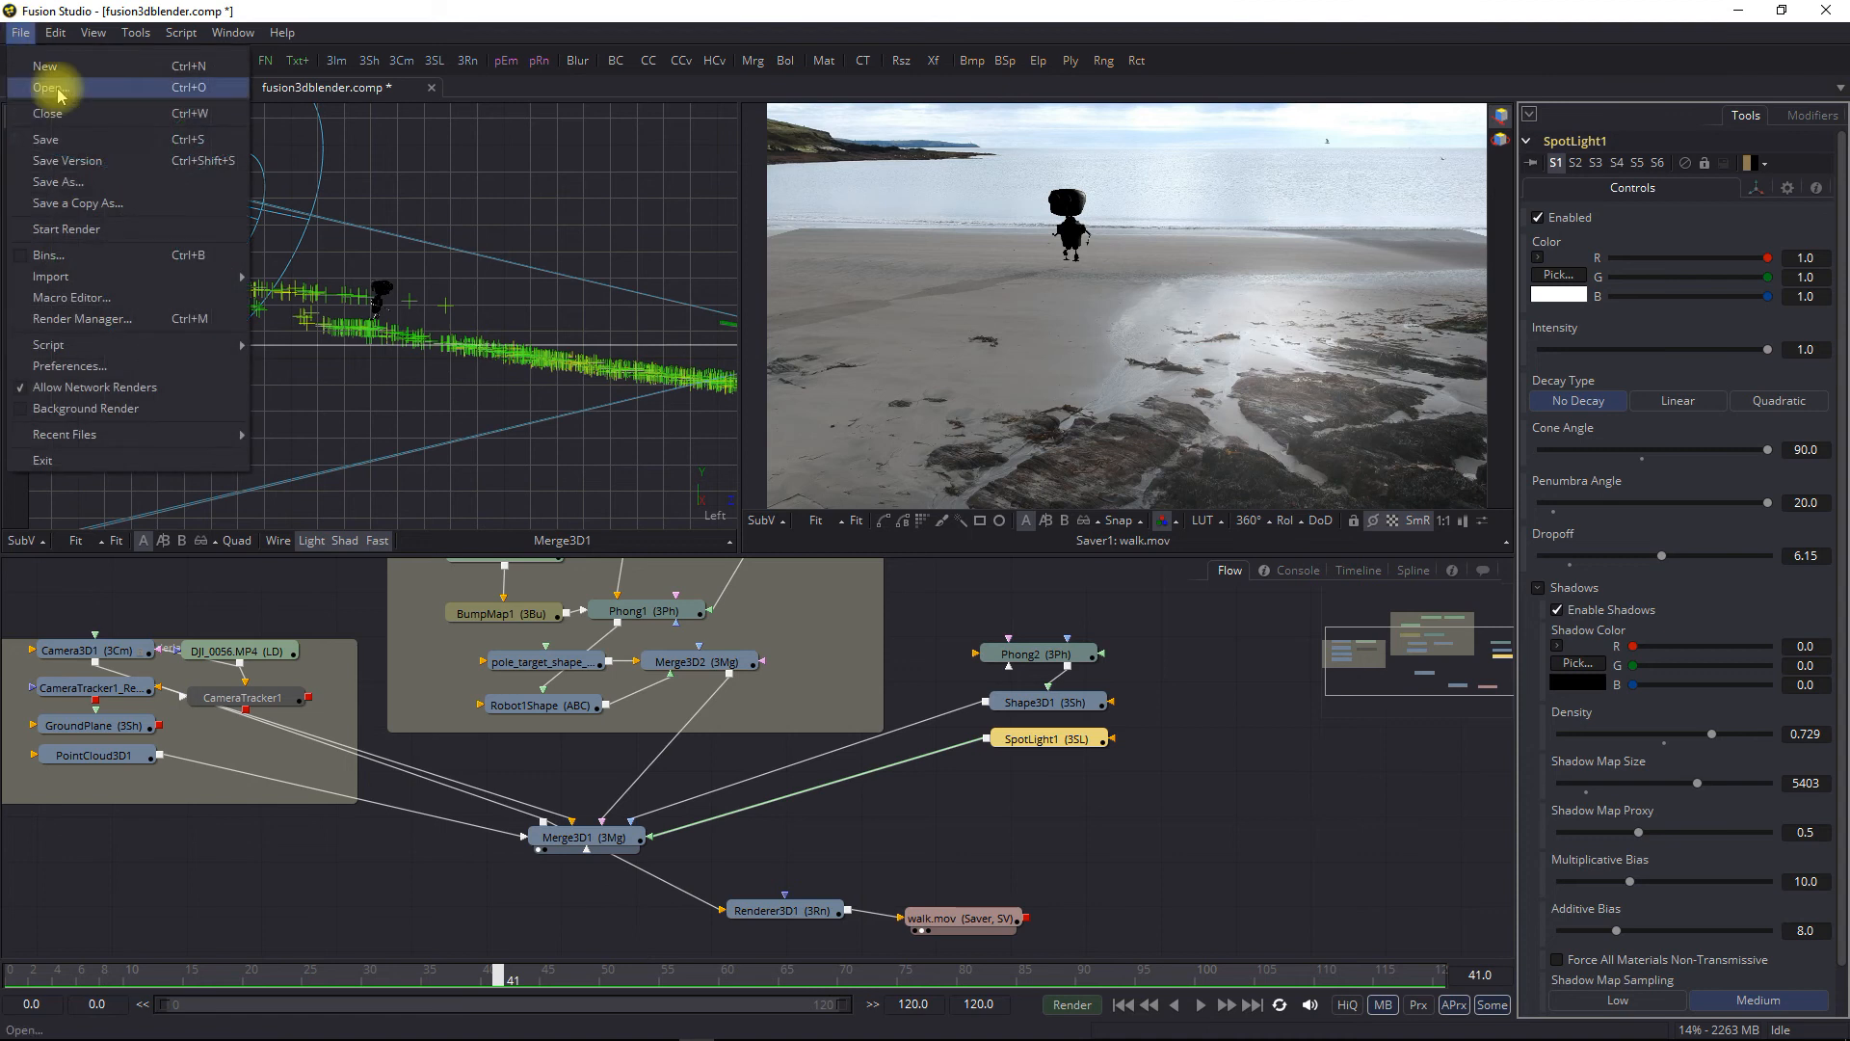
left_click(75, 136)
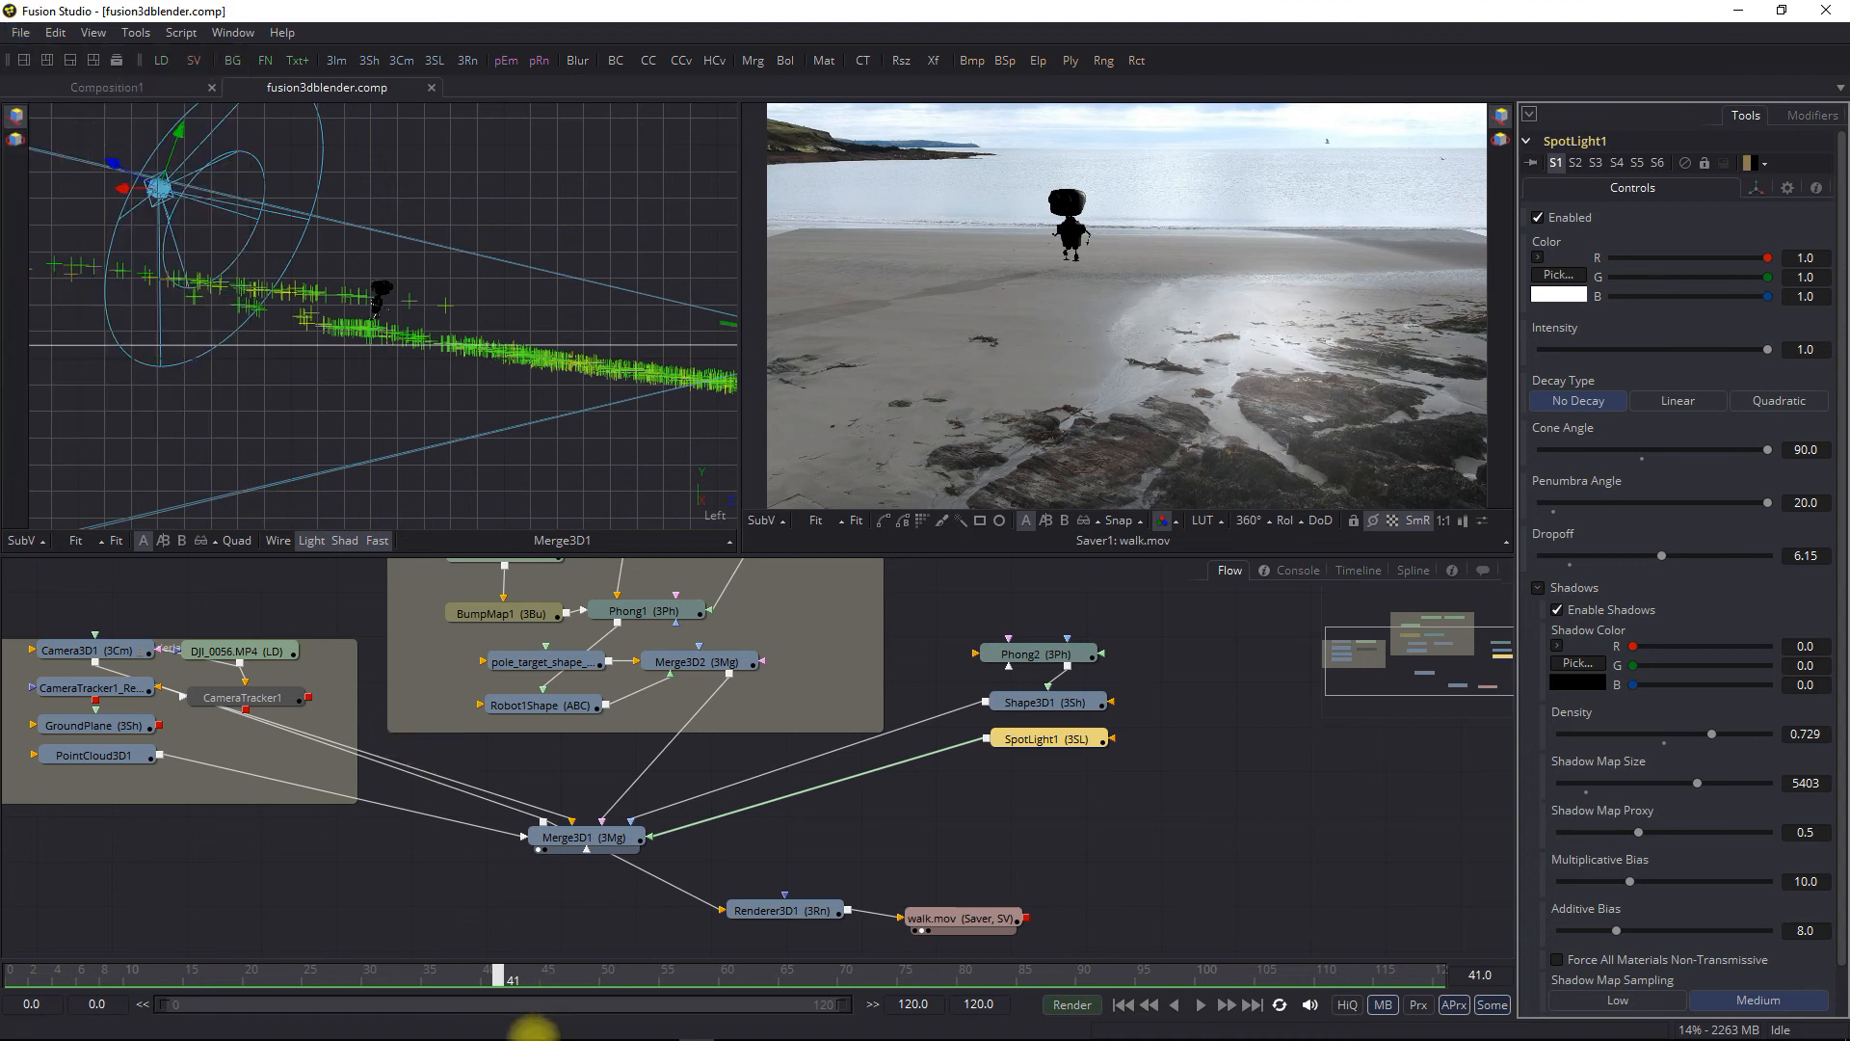
Go to frame 93 and raise the ground plane slightly to meet the robot's feet
left_click(395, 976)
left_click_drag(395, 975, 1118, 963)
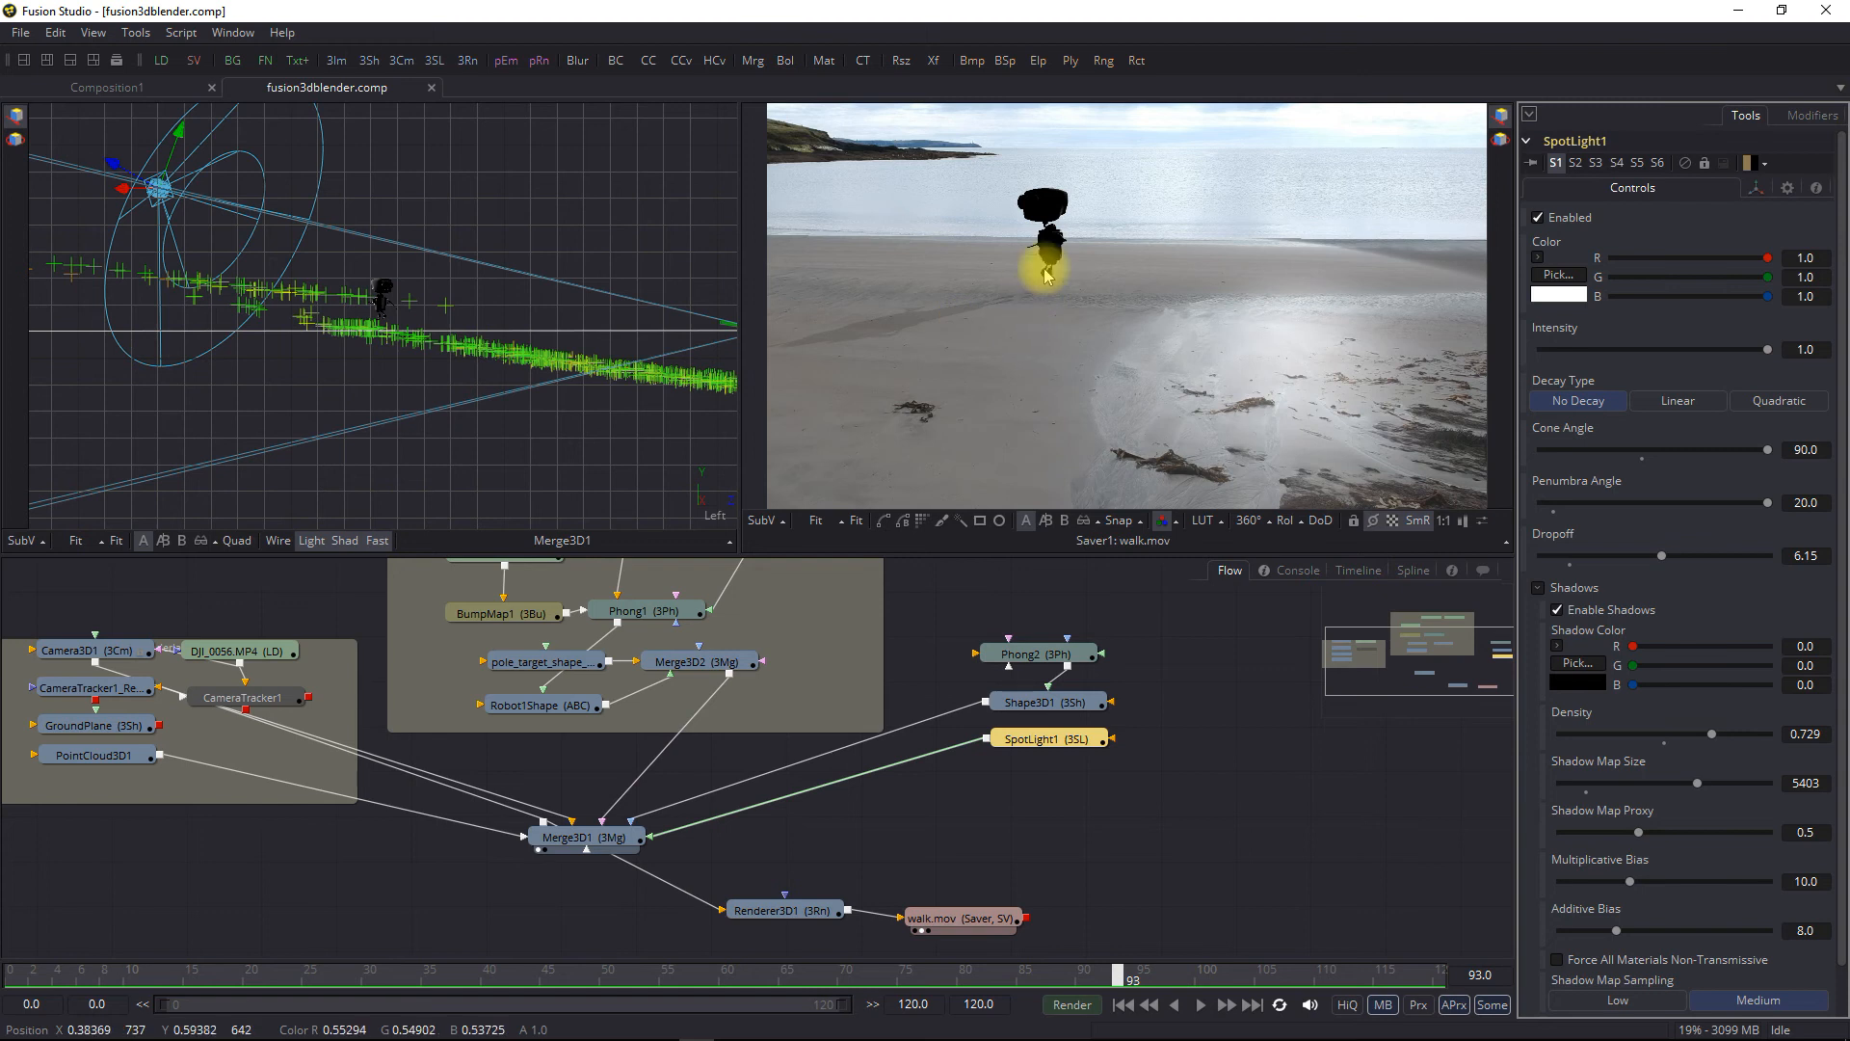
scroll(452, 416, "up", 5)
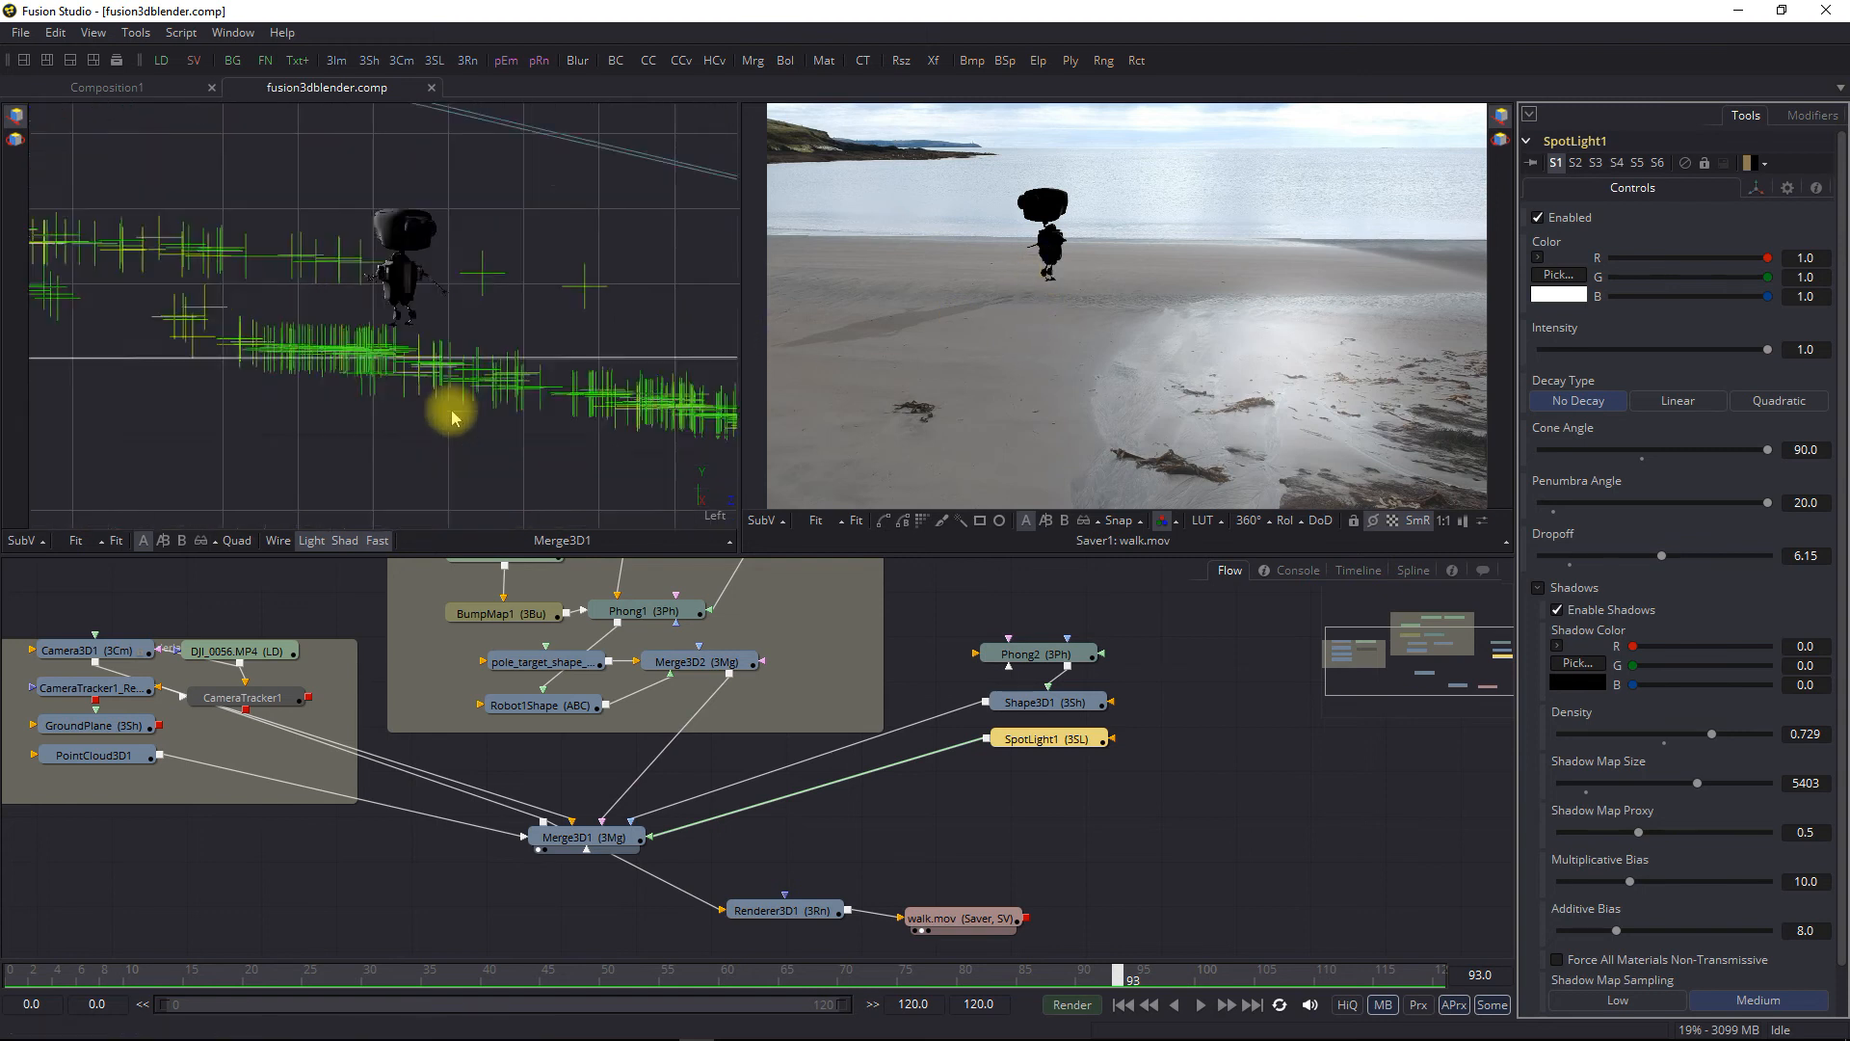
left_click(1055, 702)
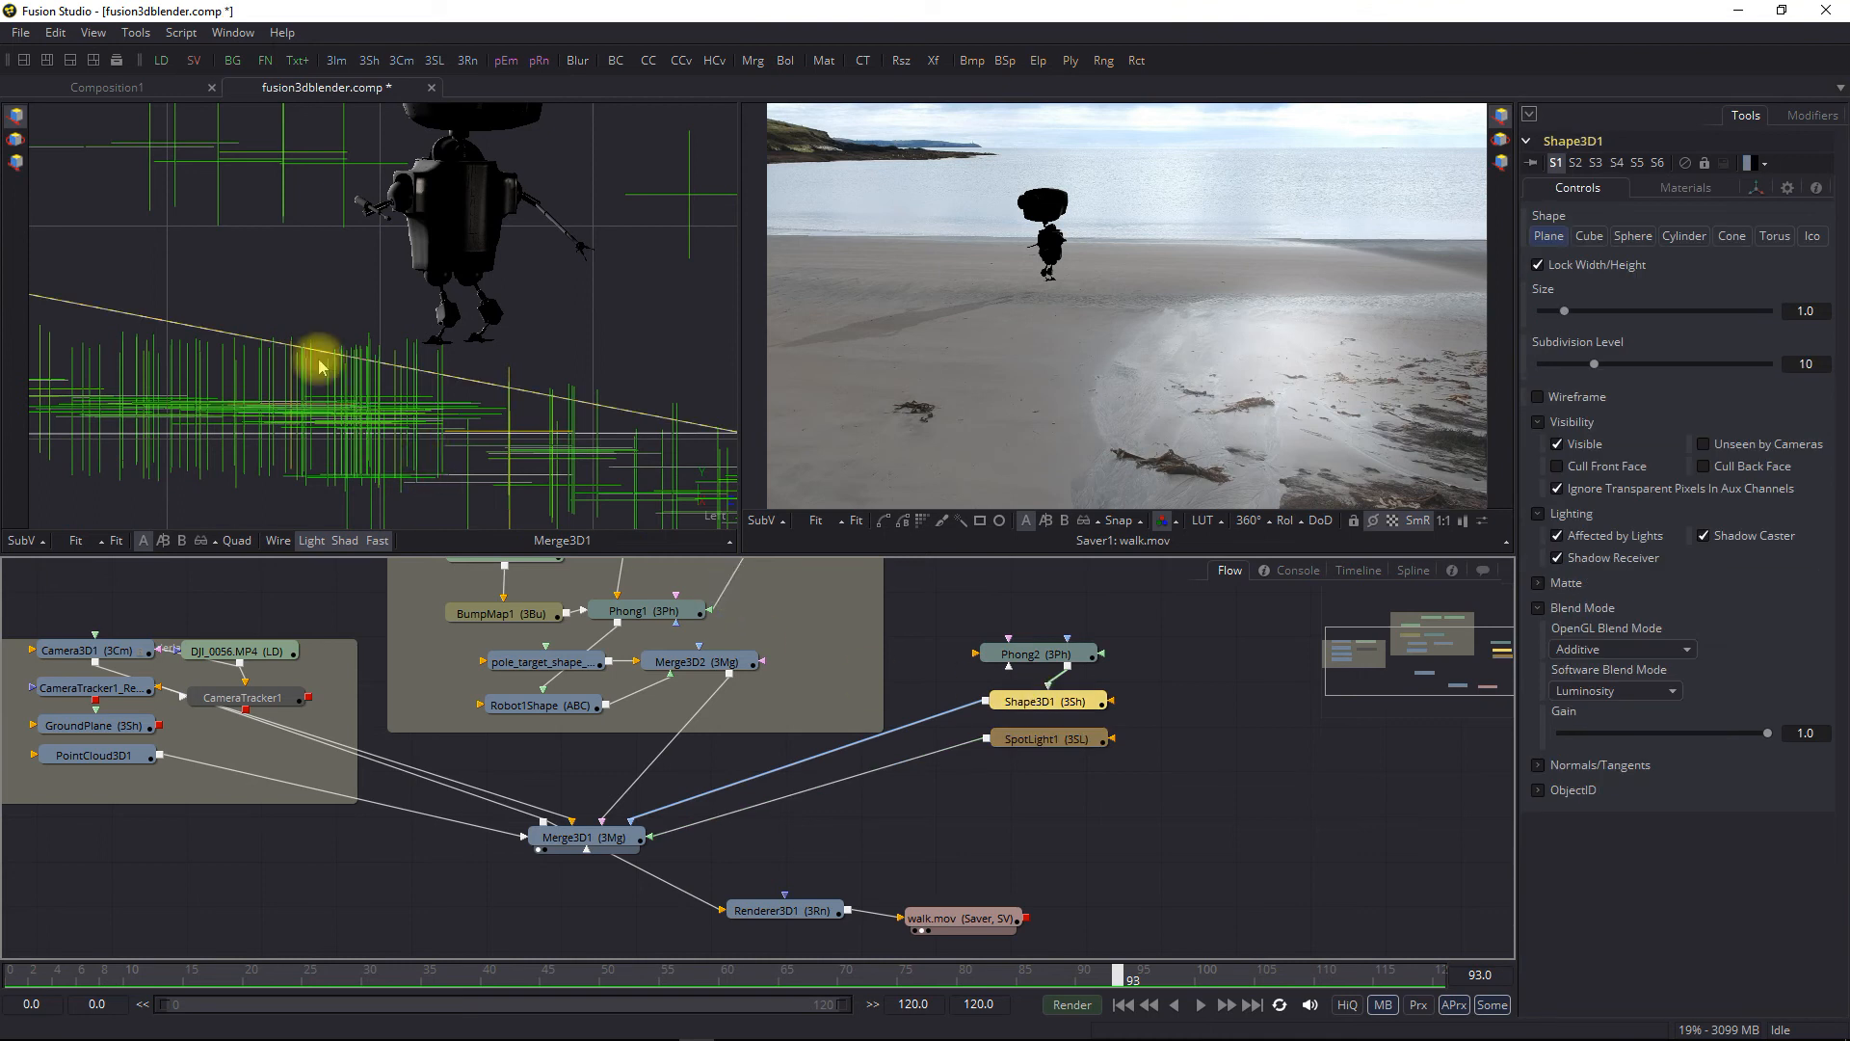
scroll(363, 366, "down", 3)
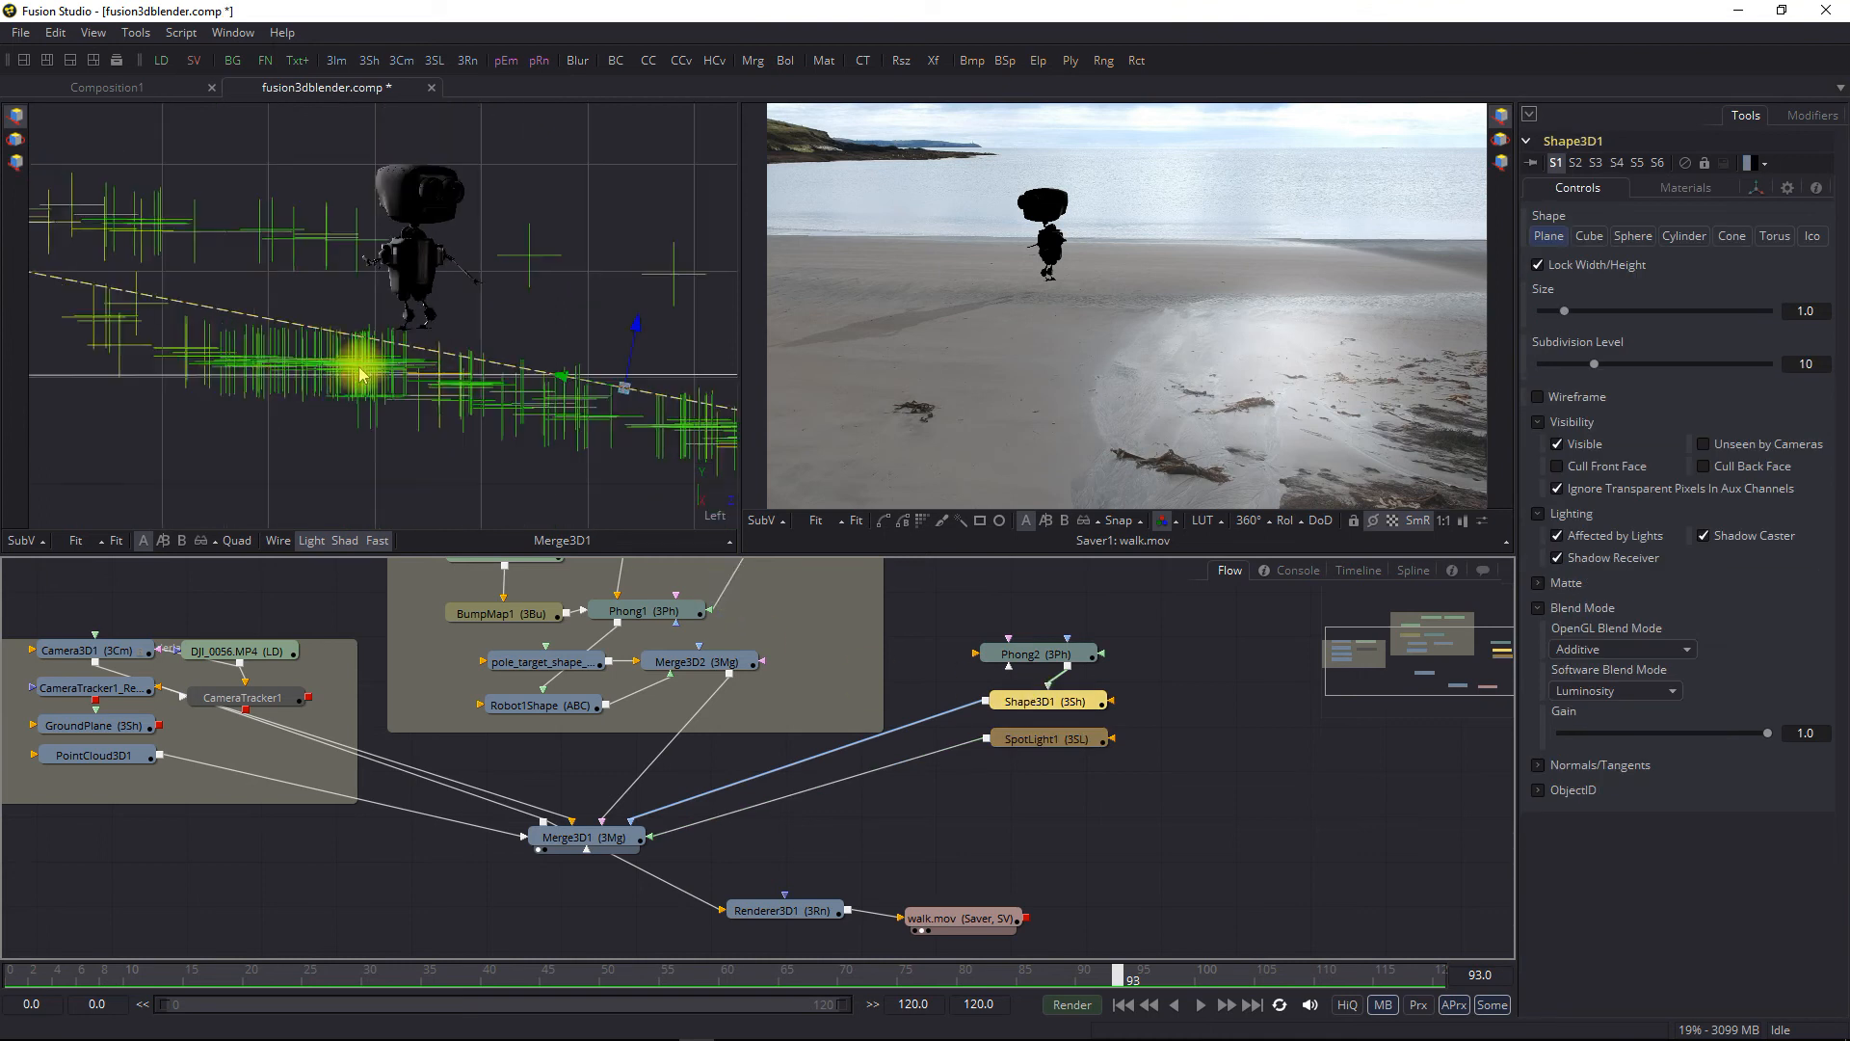
left_click_drag(632, 326, 638, 305)
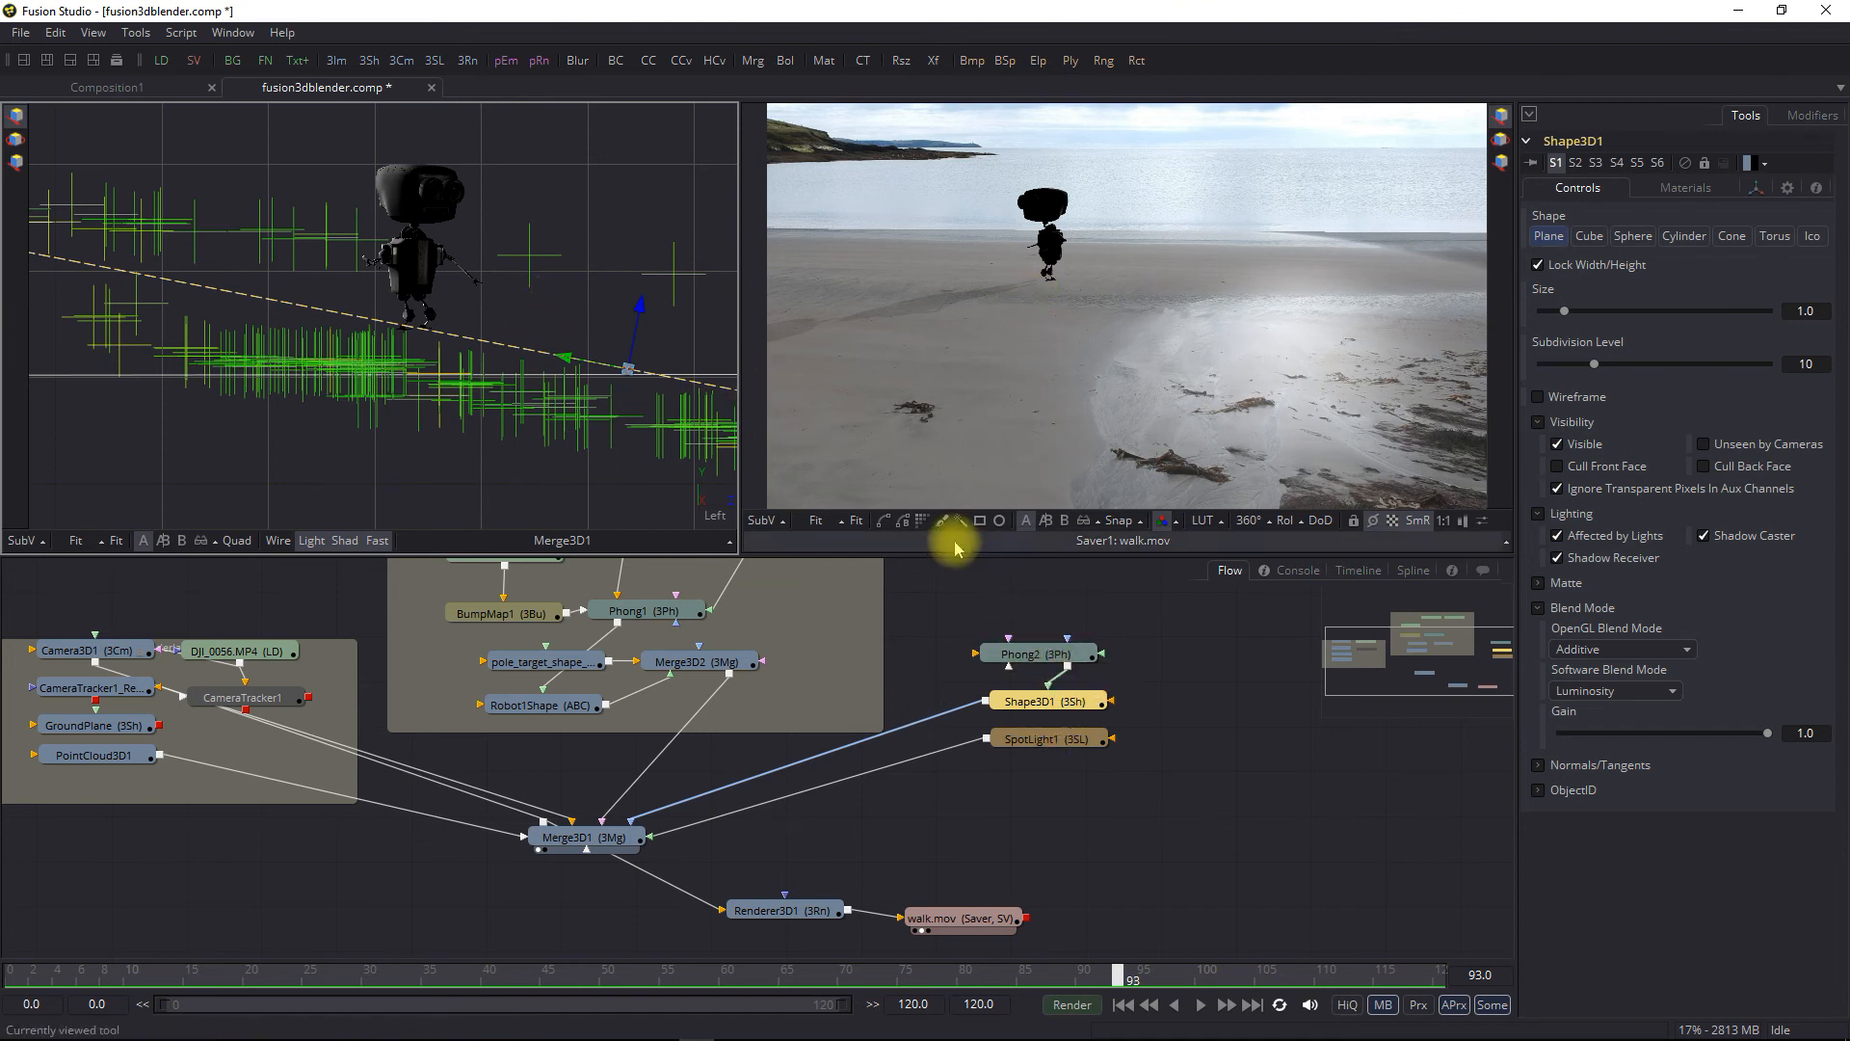
Add an ambient light connected to Merge3D1, place its node below SpotLight1, and set its intensity to 0.3
right_click(1033, 813)
mouse_move(1166, 456)
mouse_move(1409, 478)
mouse_move(1537, 393)
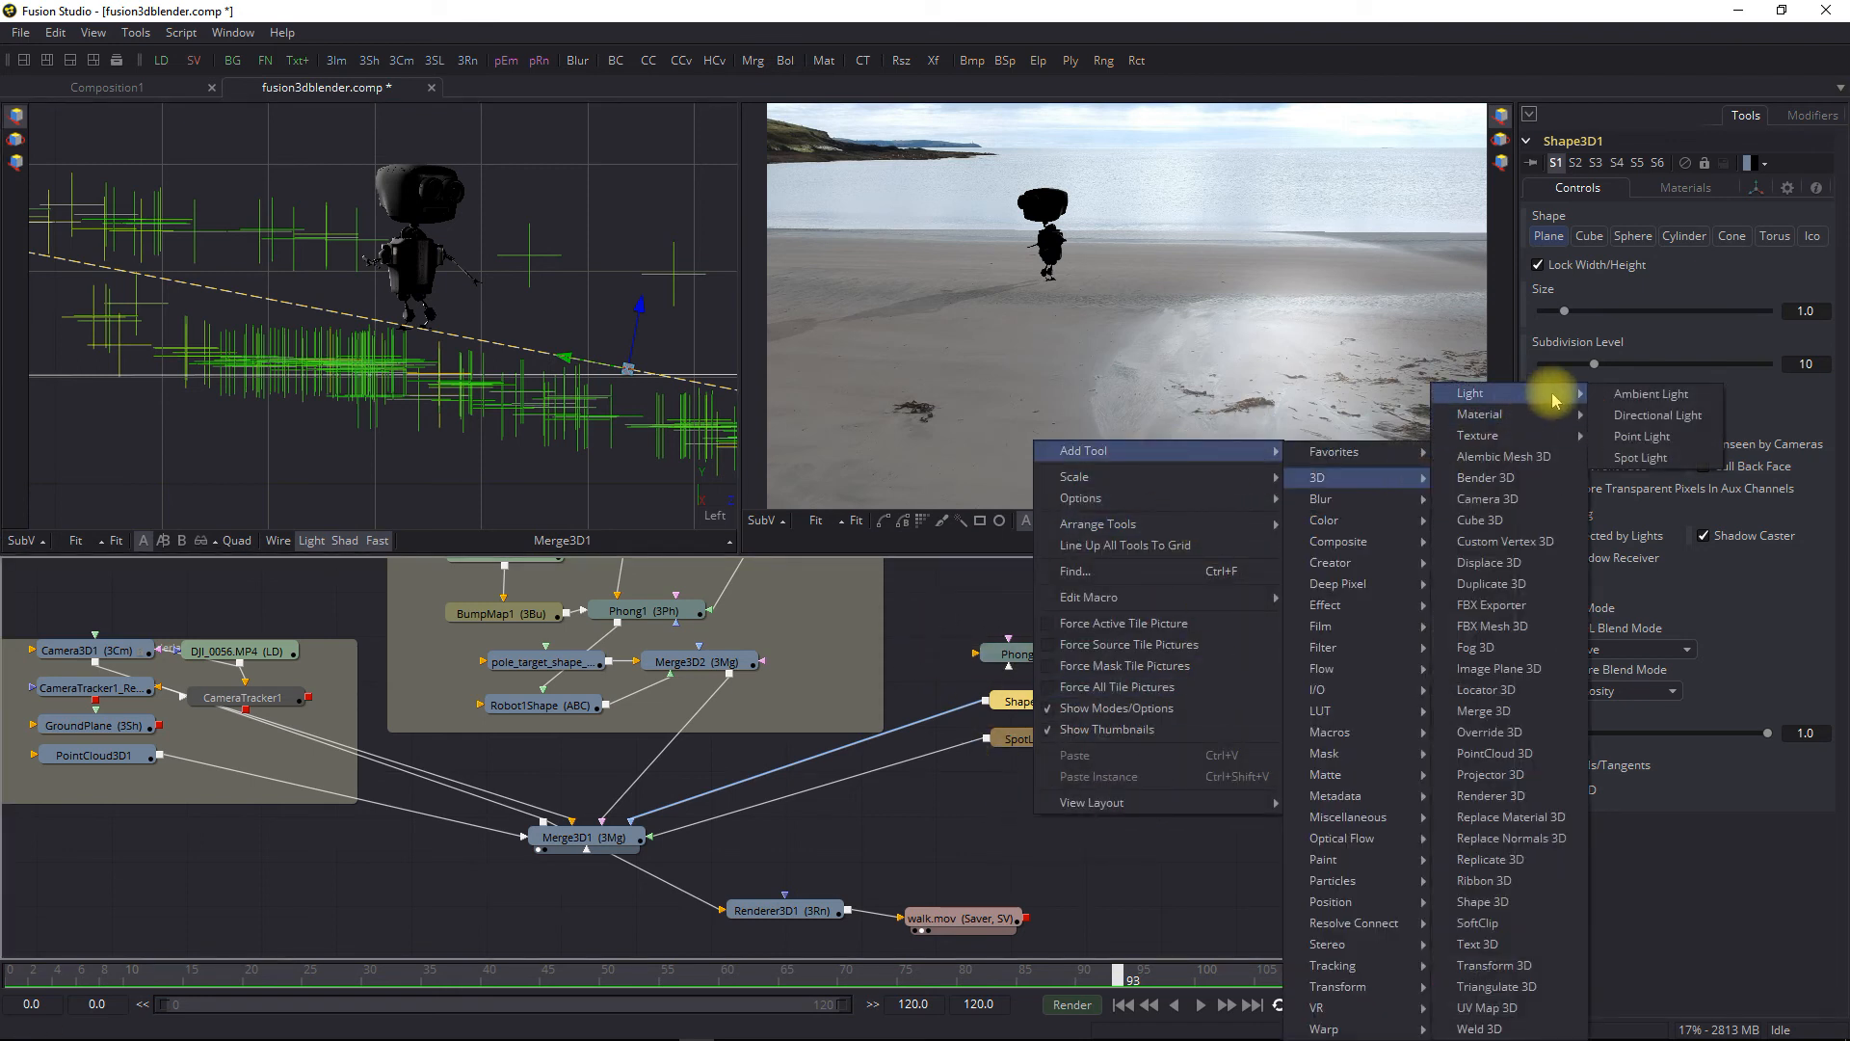
left_click(1650, 395)
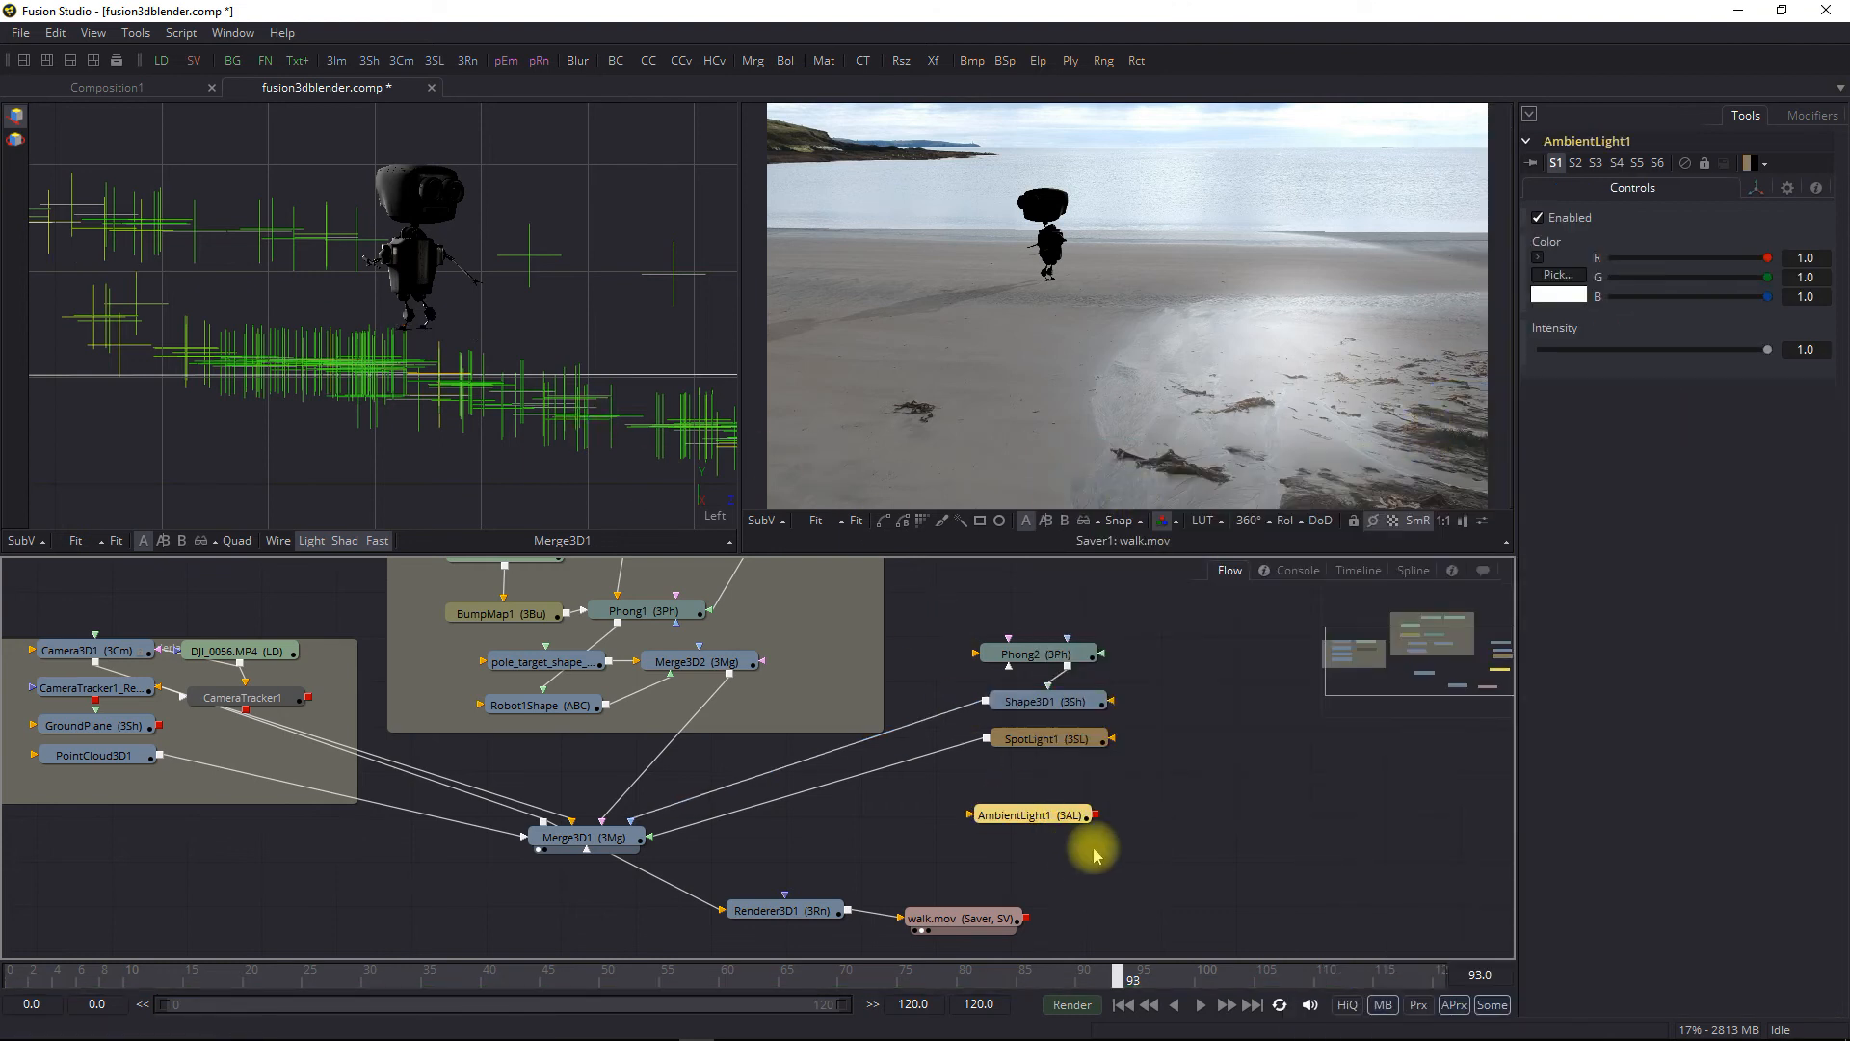
left_click_drag(1095, 815, 595, 837)
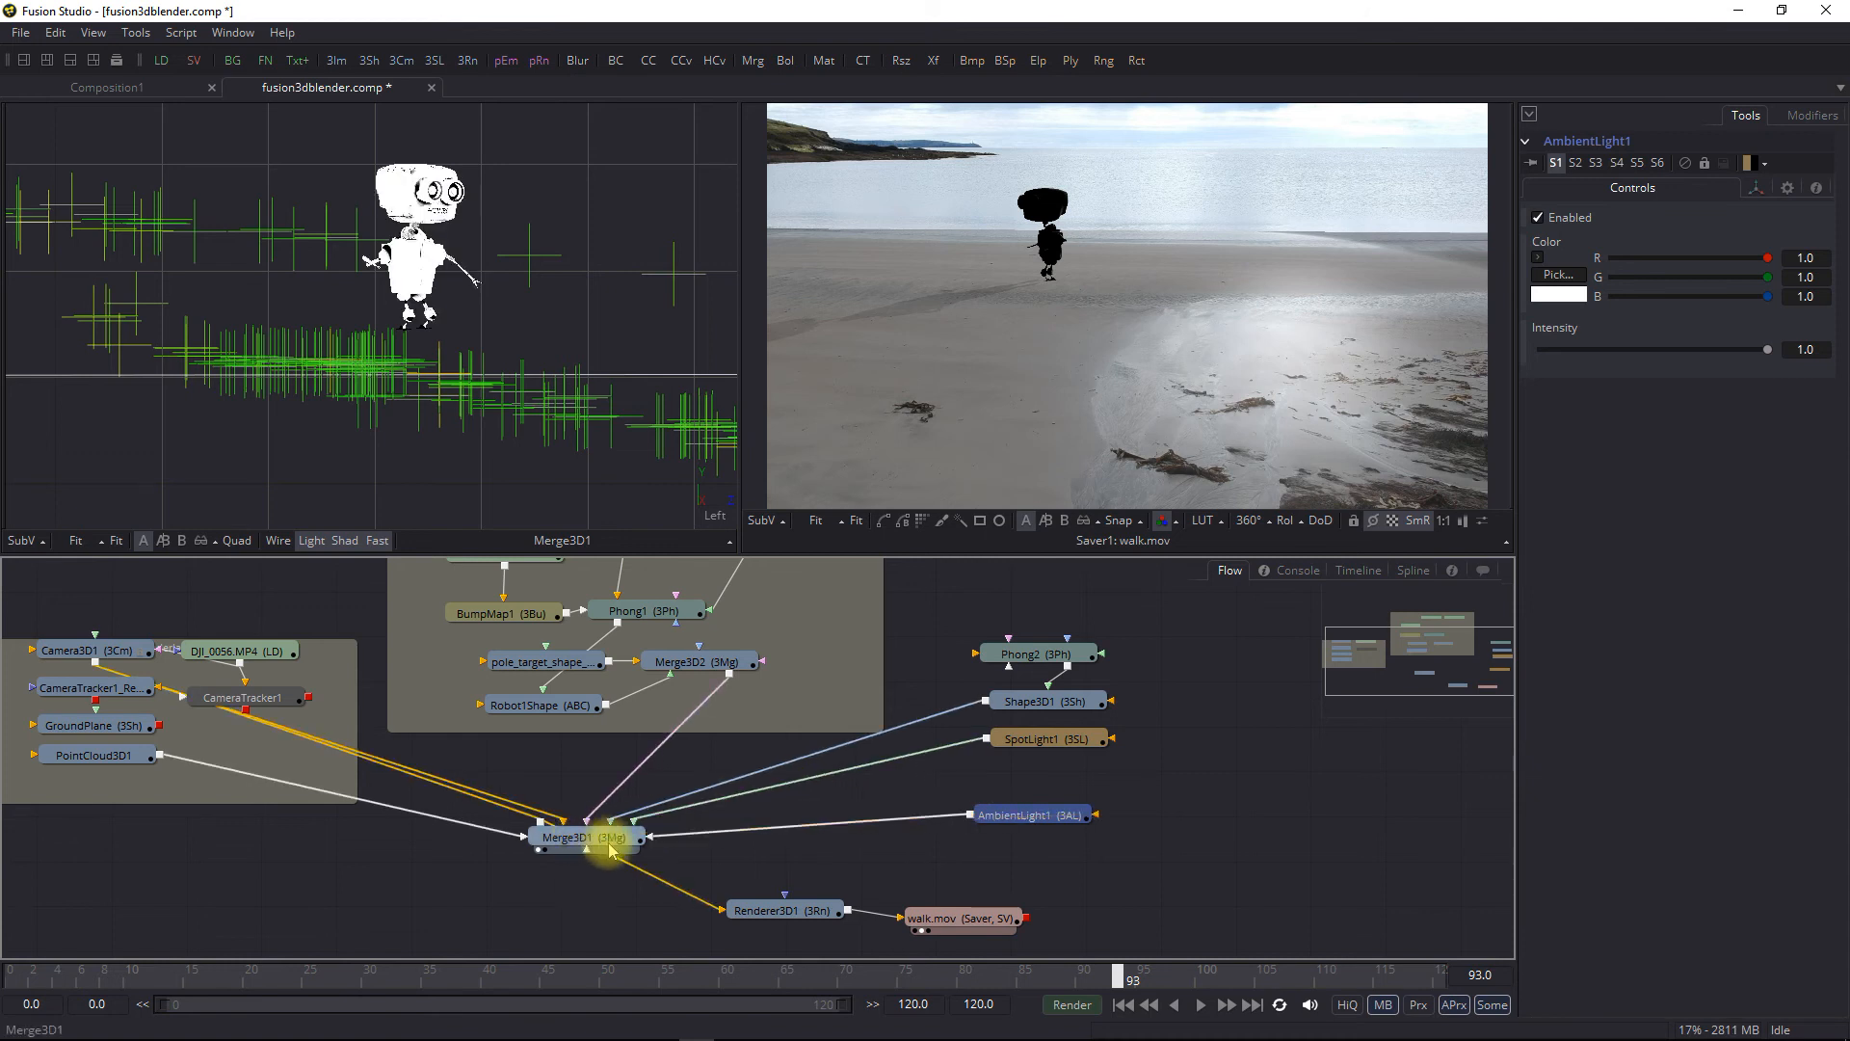
left_click_drag(1007, 819, 1029, 790)
left_click_drag(1730, 351, 1627, 348)
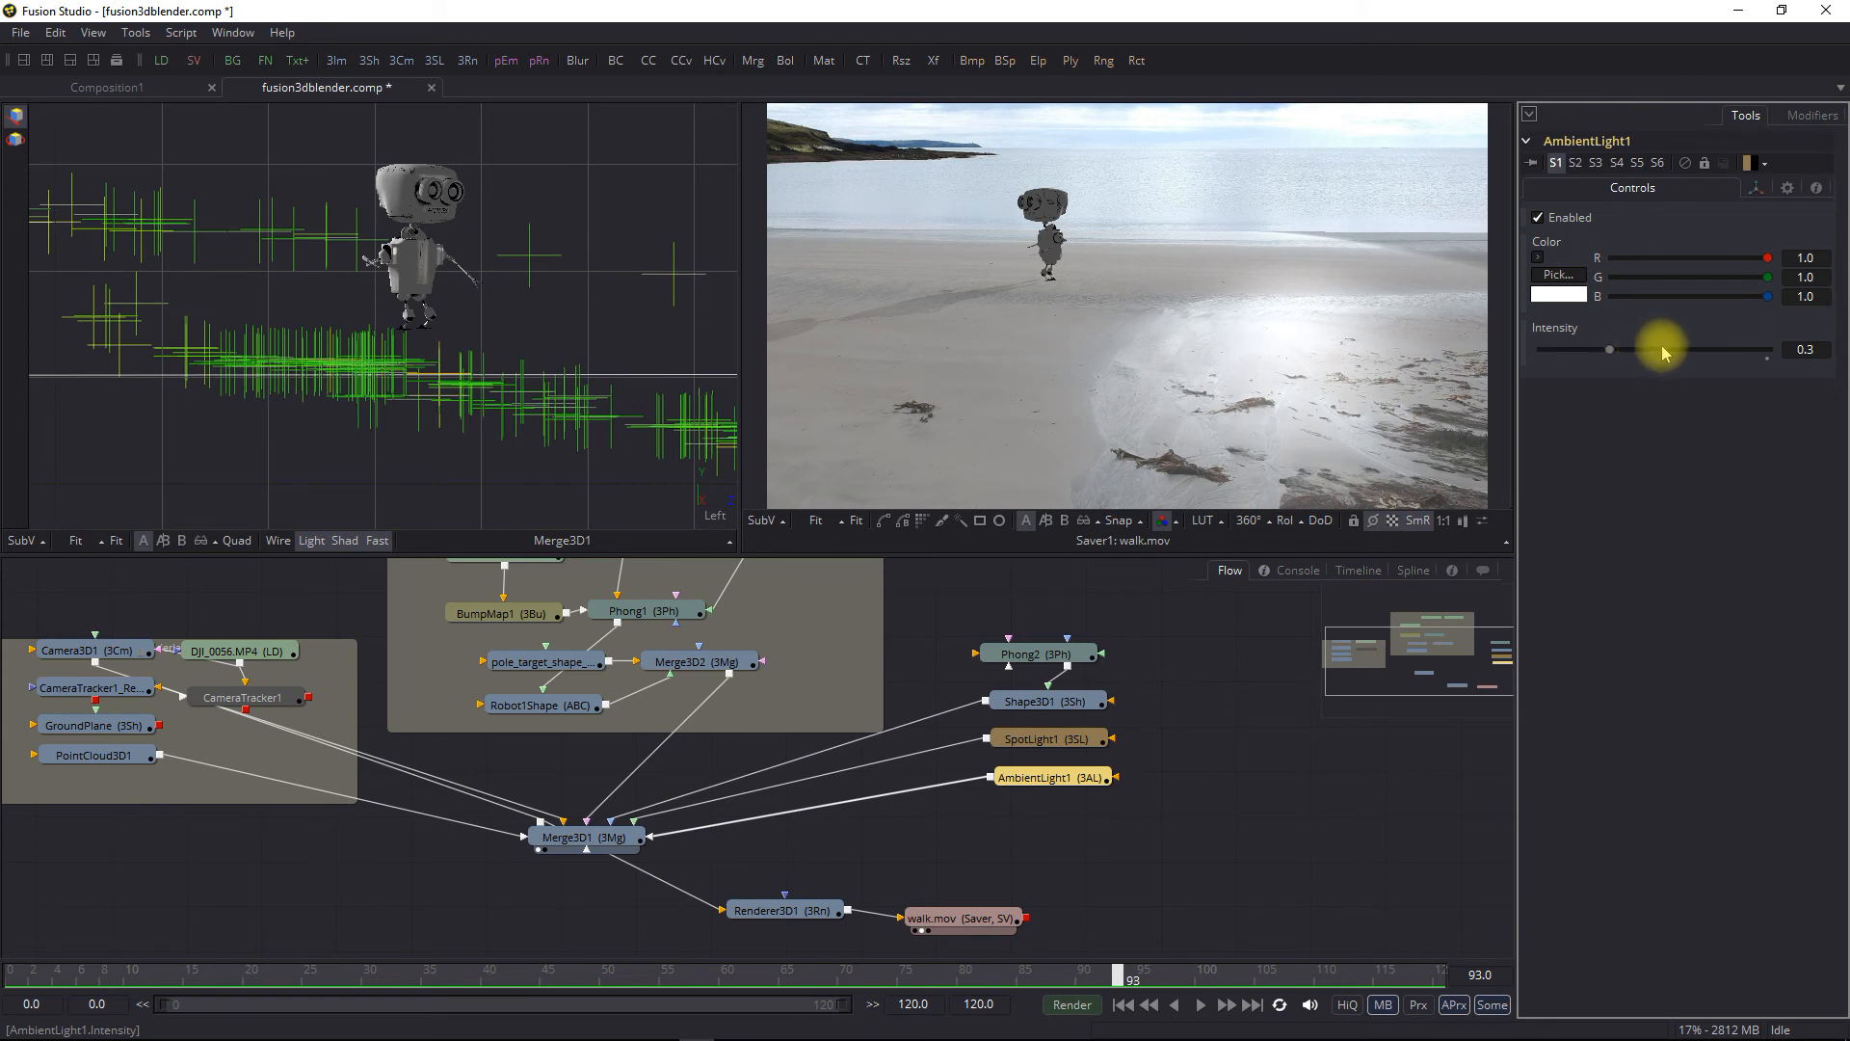
Raise the ambient light's intensity to about 0.33
mouse_move(1622, 359)
left_mouse_down()
mouse_move(1643, 359)
mouse_move(1618, 355)
left_mouse_up()
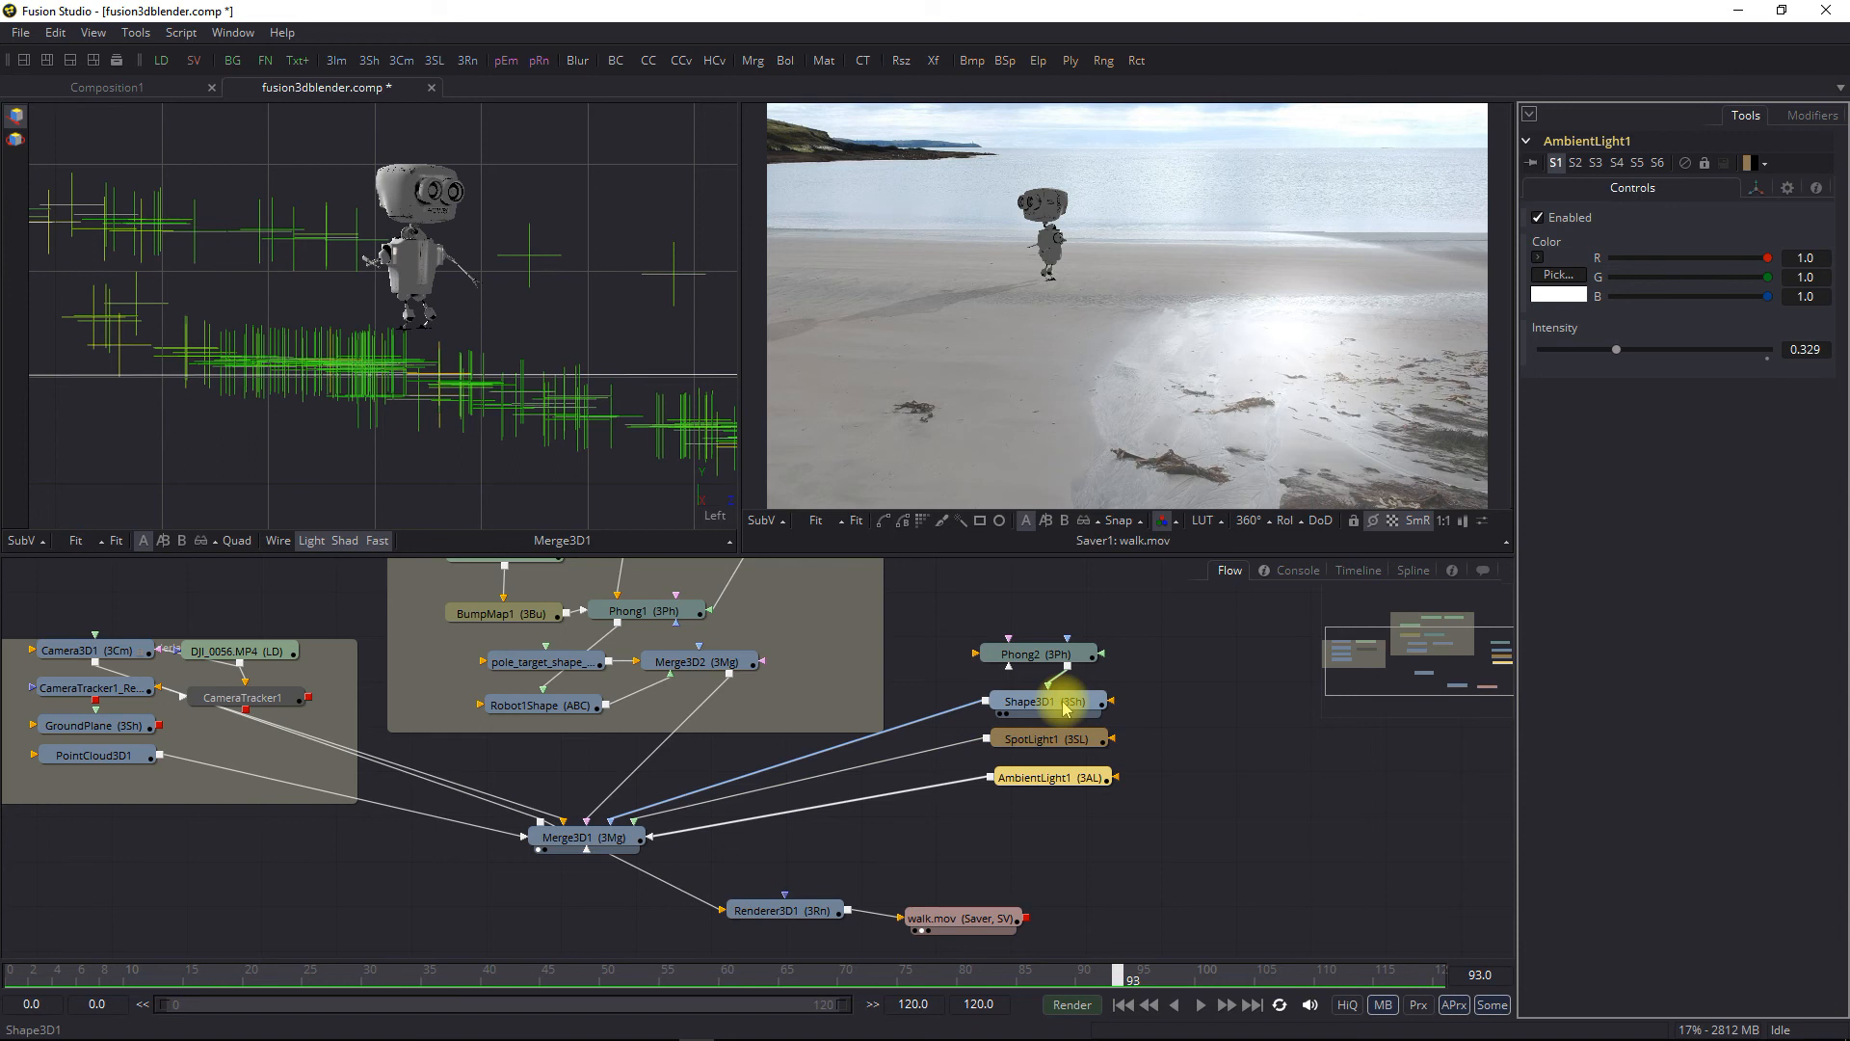
Set Phong2's specular intensity to 0 and specular exponent to 1, turn off Receives Lighting, and save the composition
left_click(1041, 655)
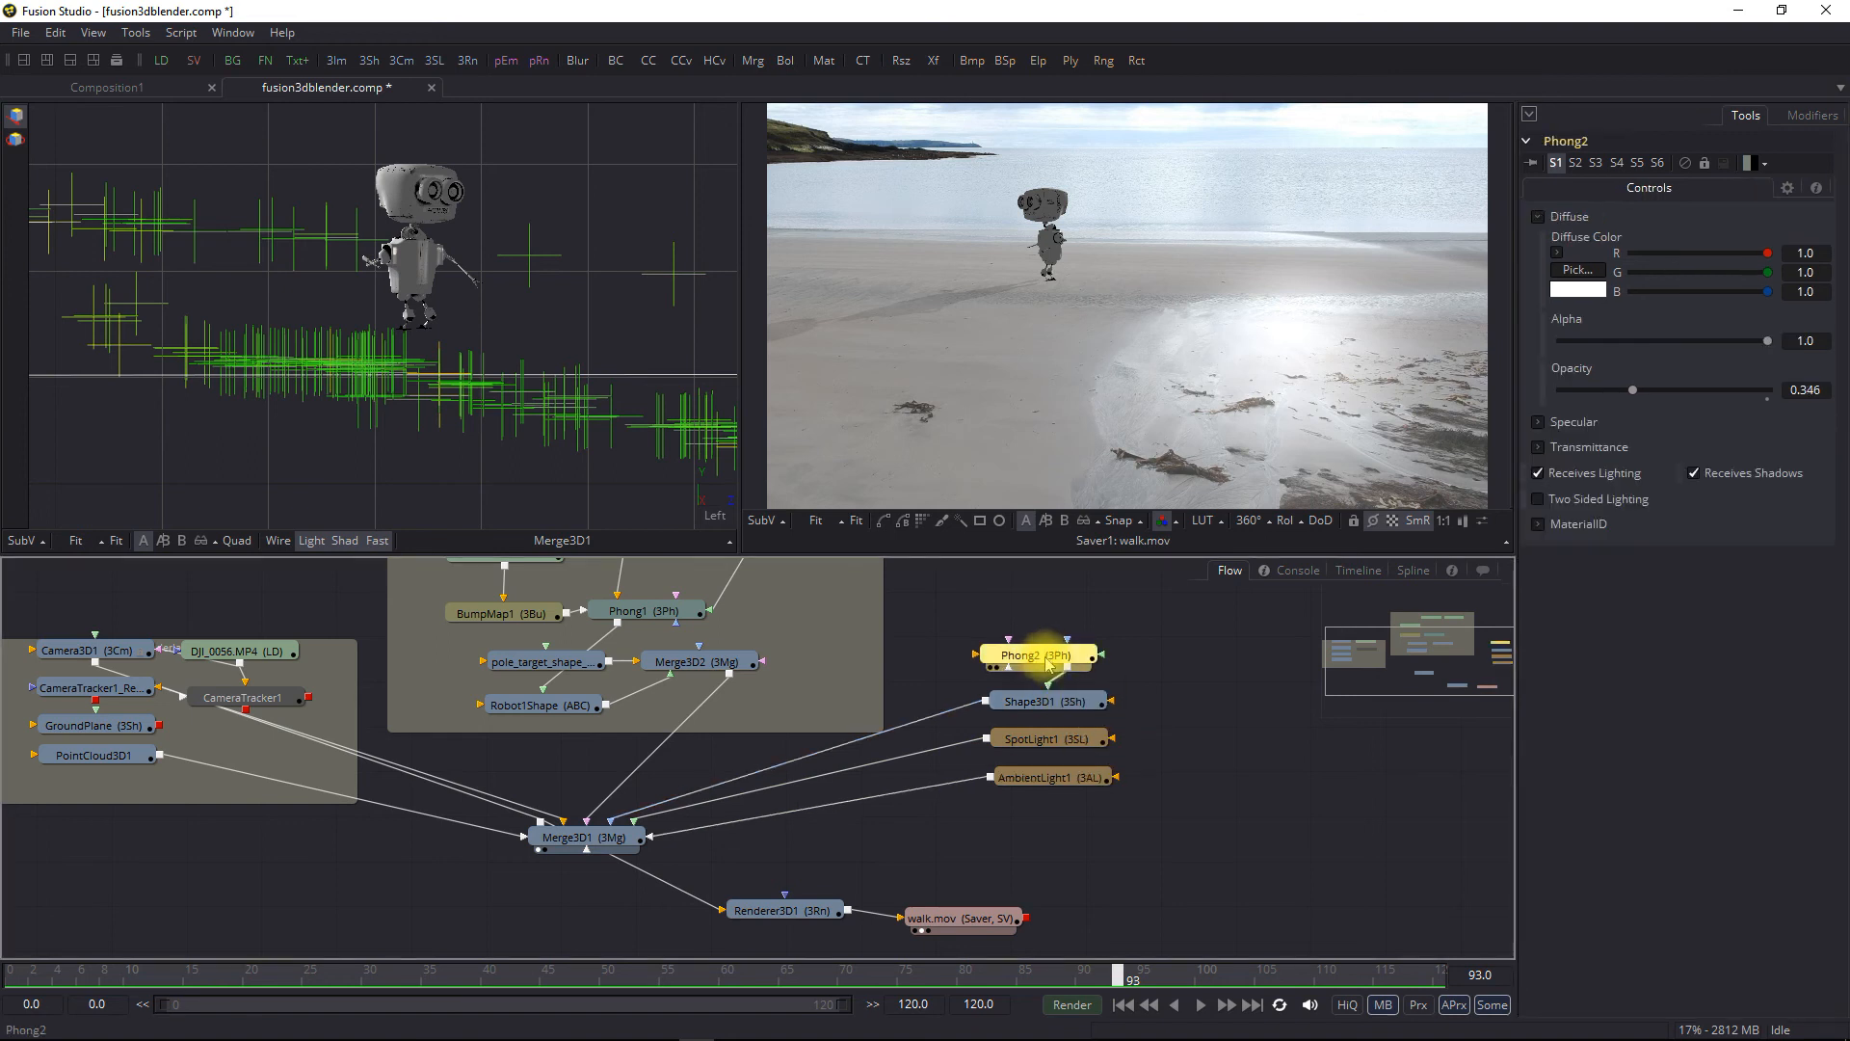
left_click(1539, 425)
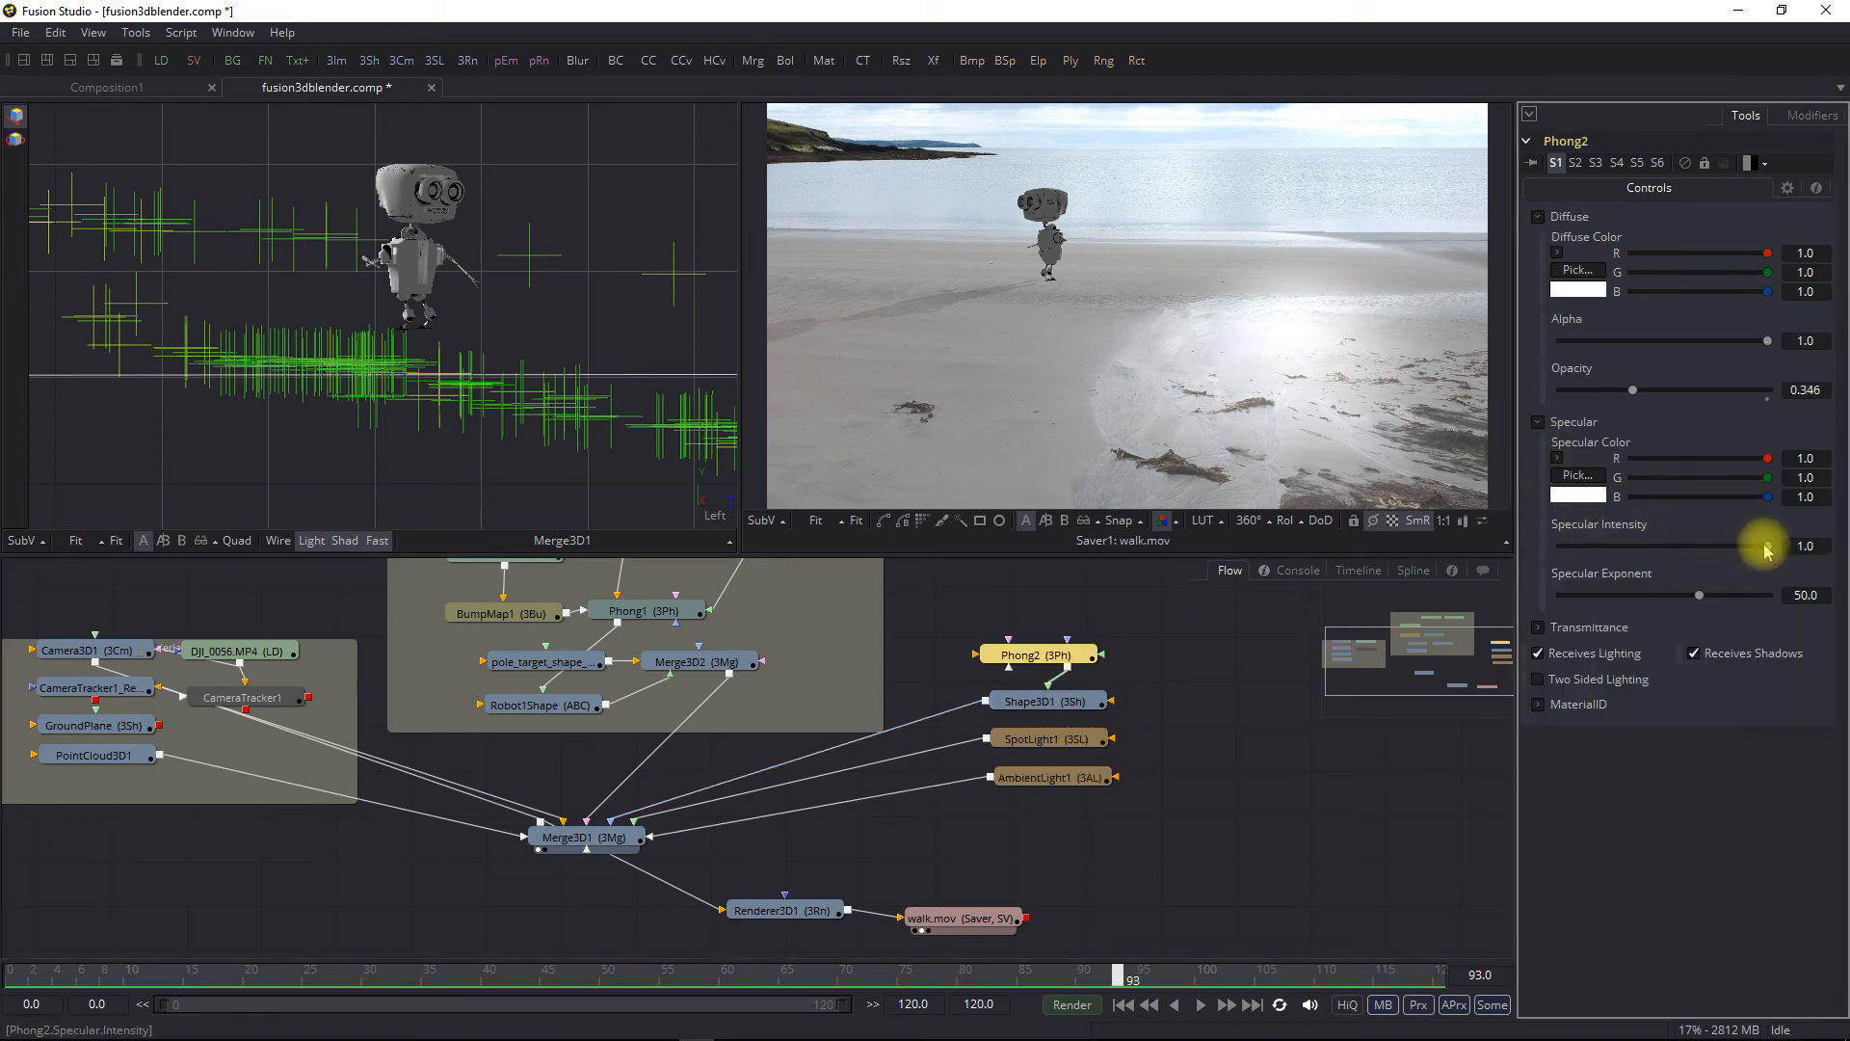
left_click_drag(1767, 548, 1506, 570)
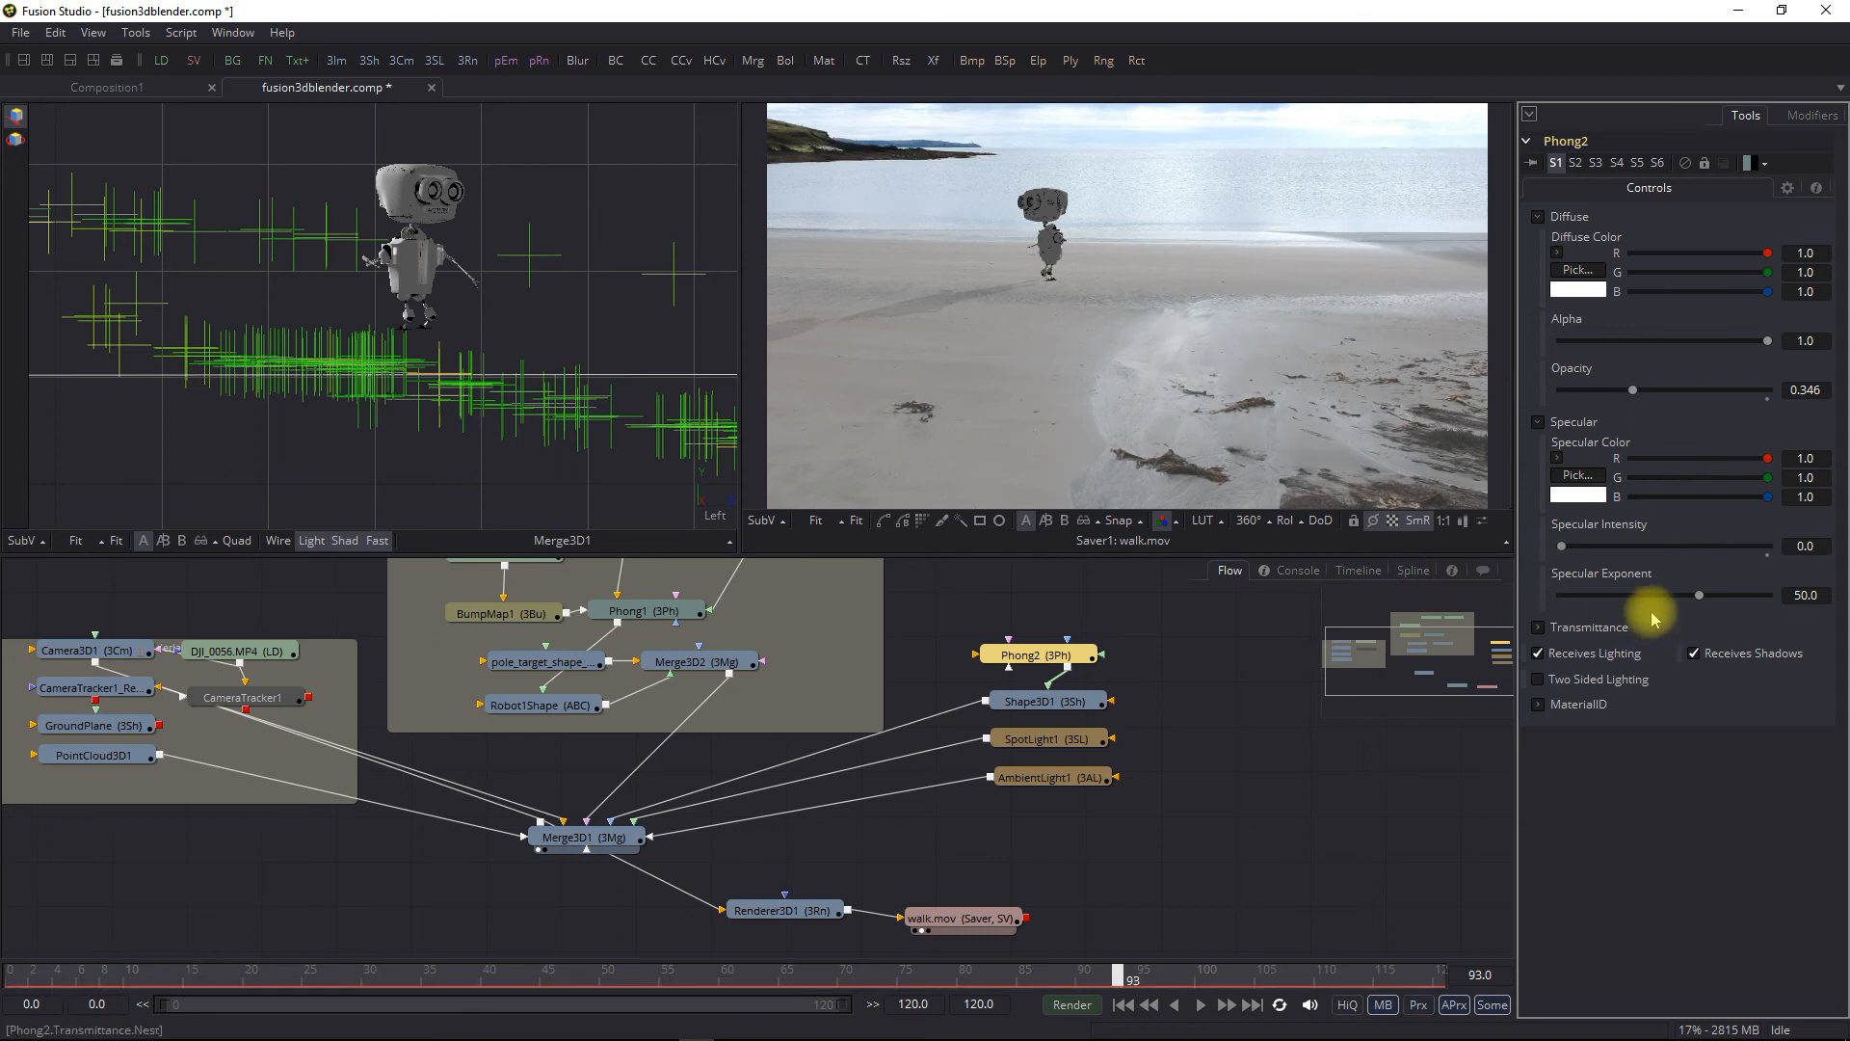
left_click_drag(1670, 602, 1337, 725)
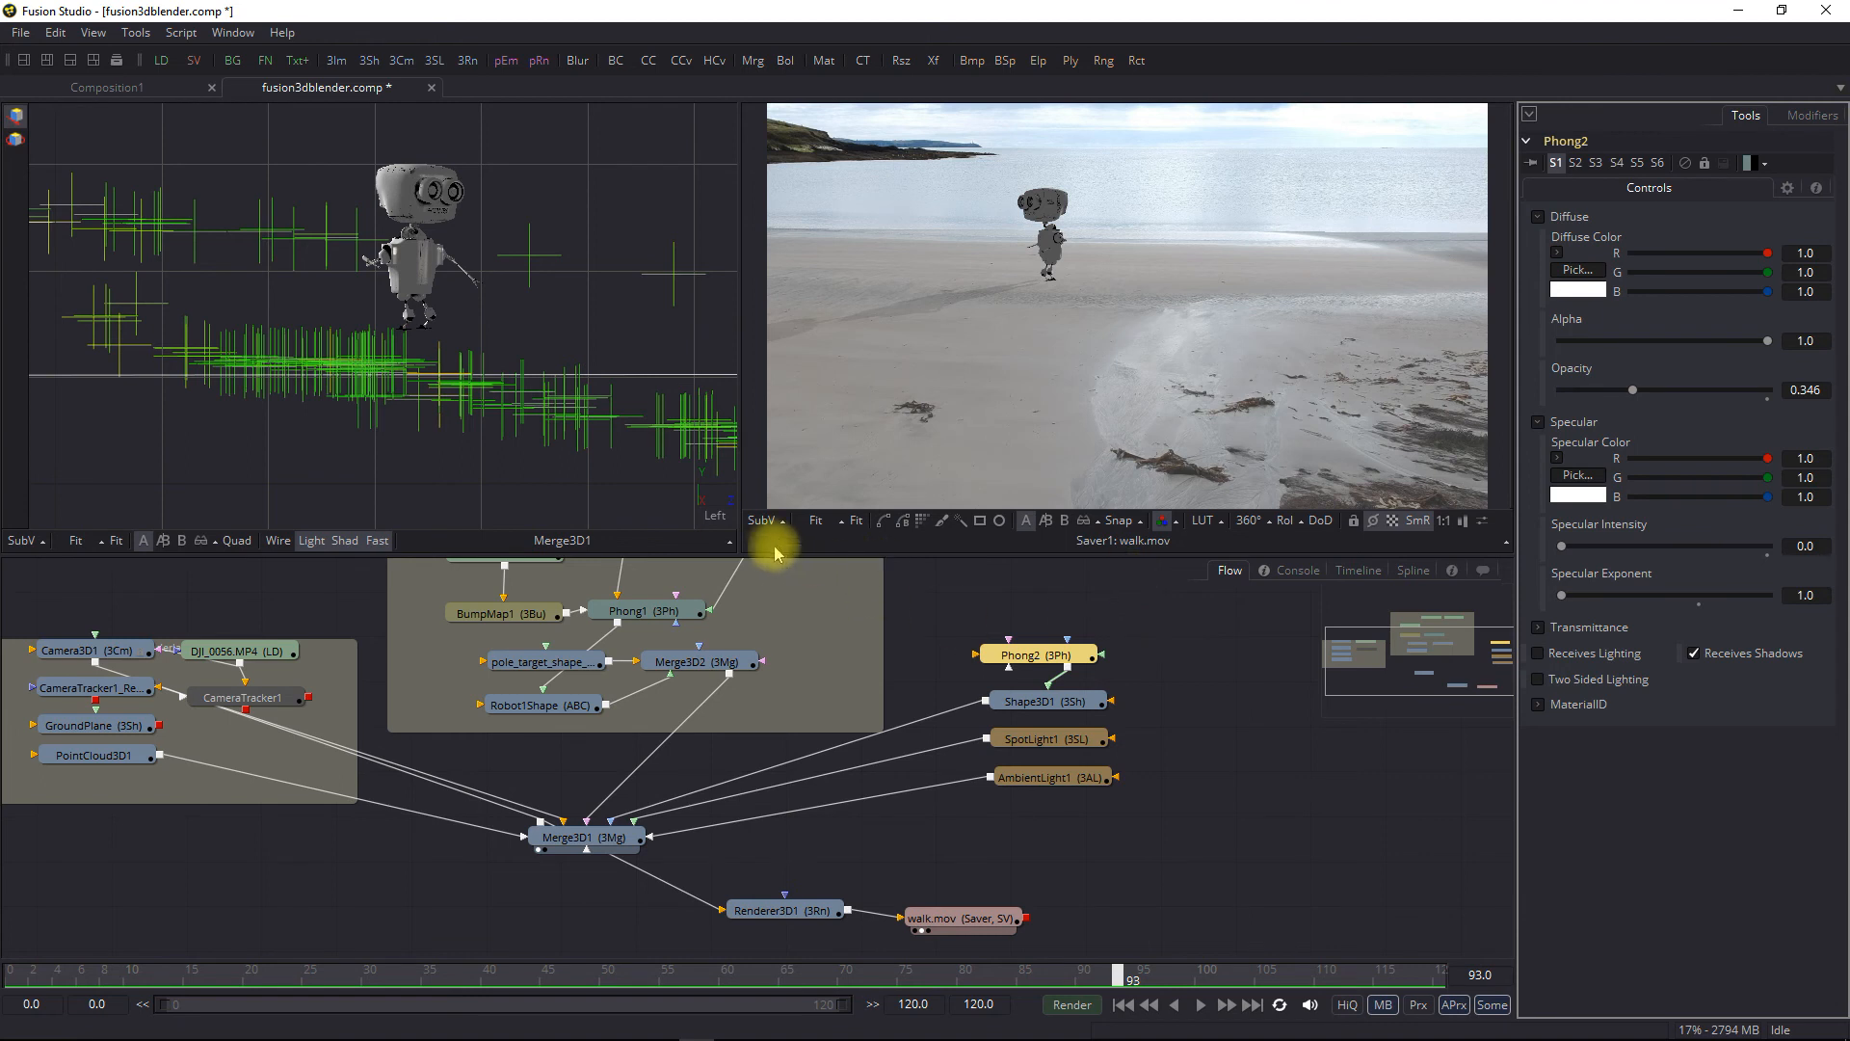
left_click(20, 33)
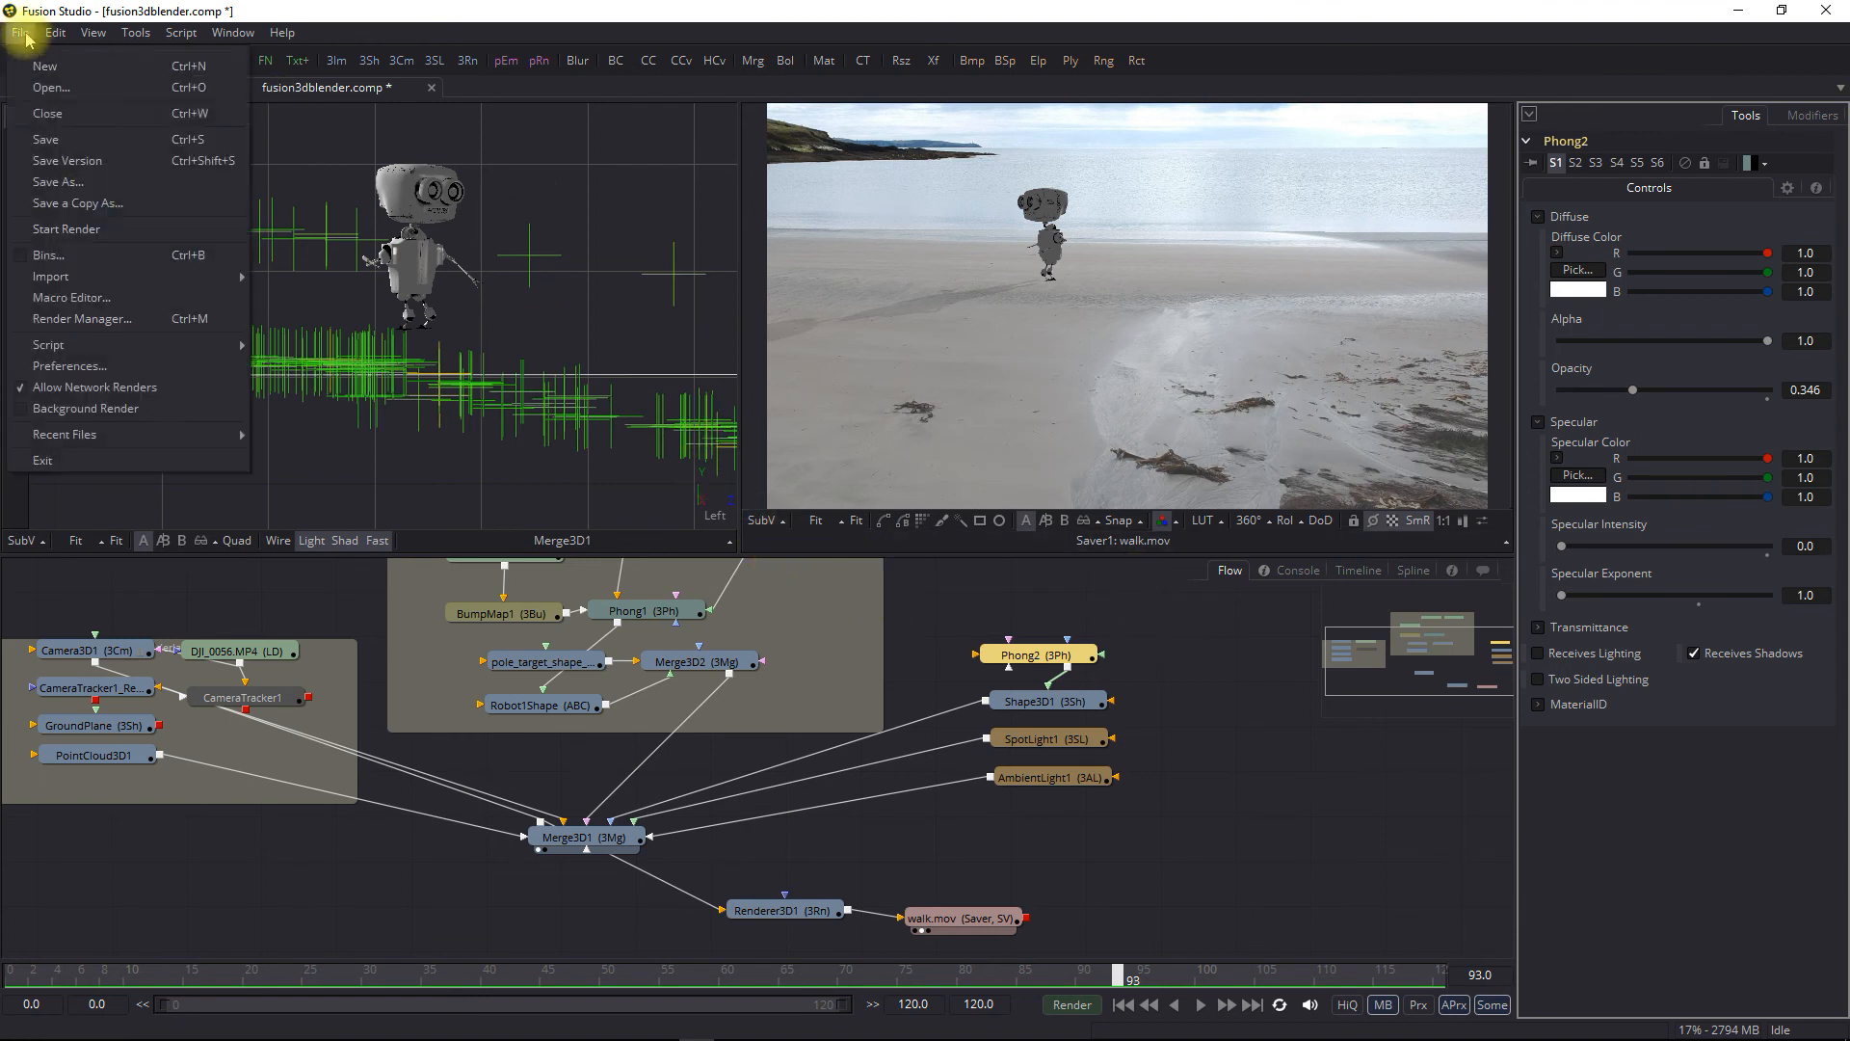
left_click(46, 140)
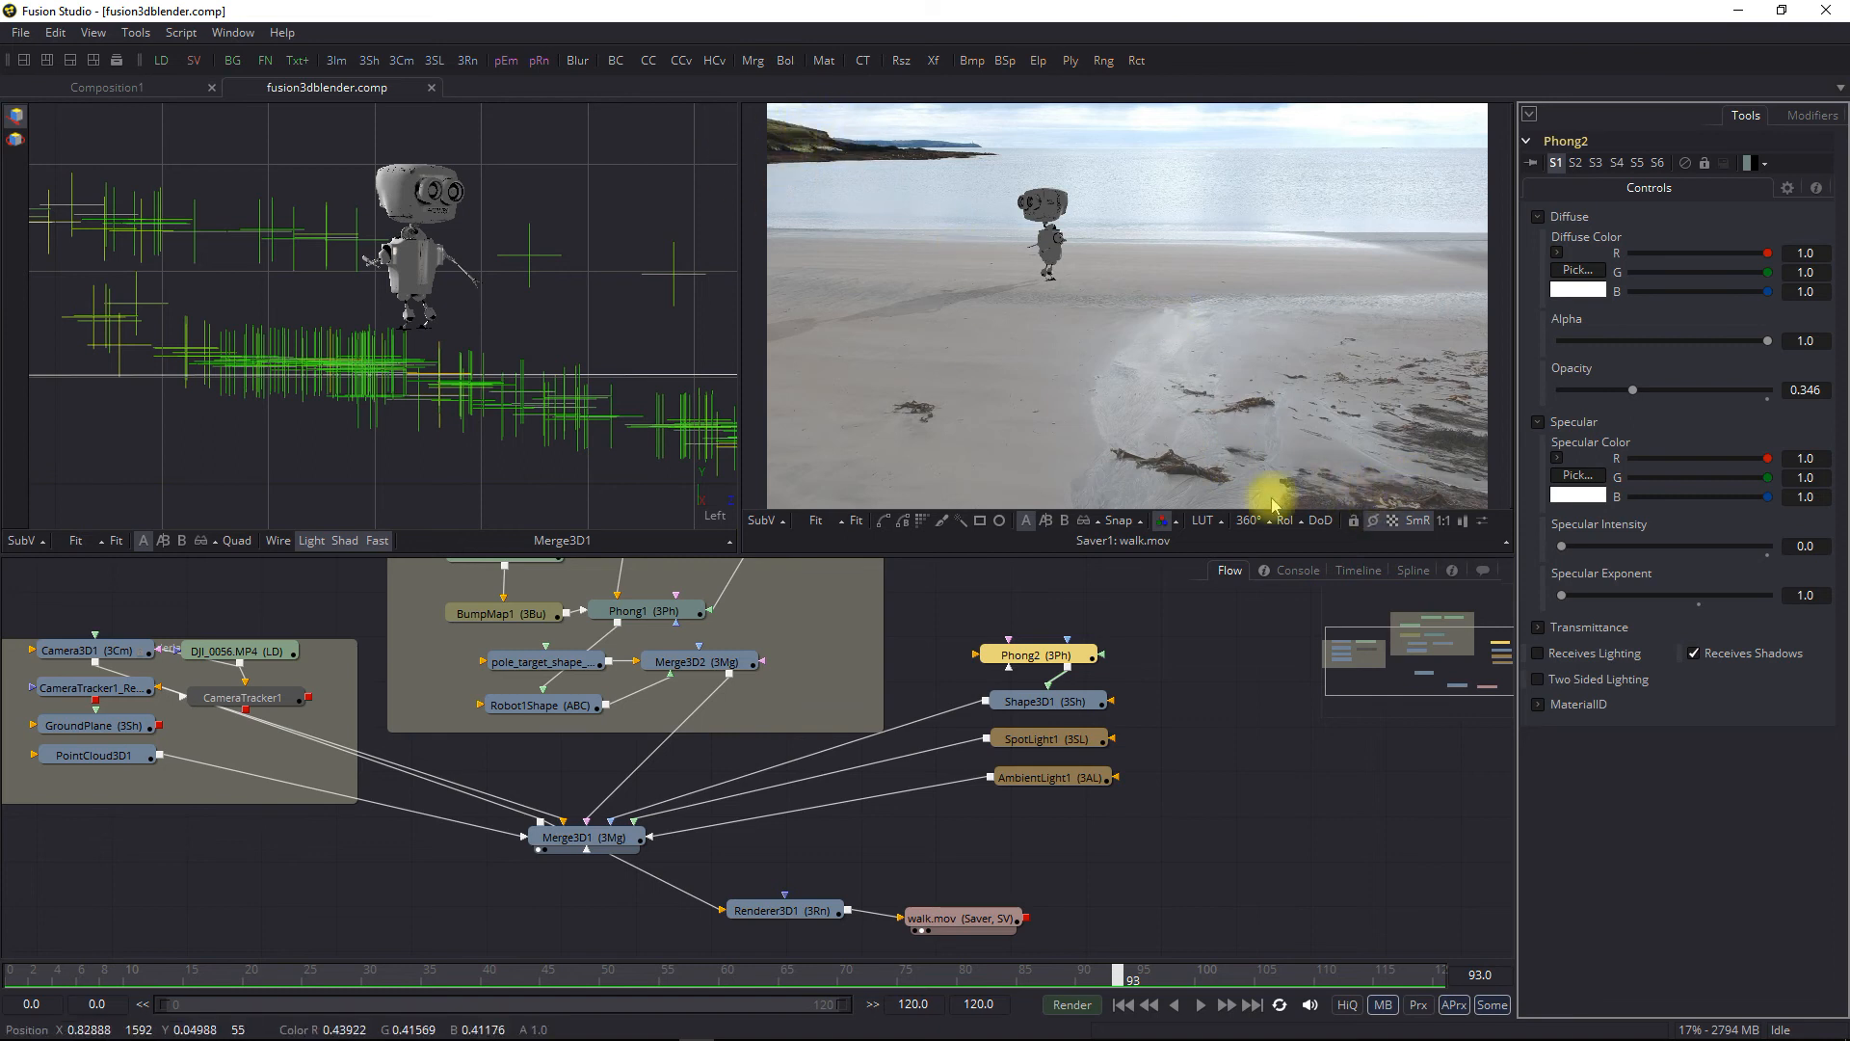
Go to frame 6 and lower Phong2's opacity to about 0.257
left_click_drag(1229, 976, 78, 875)
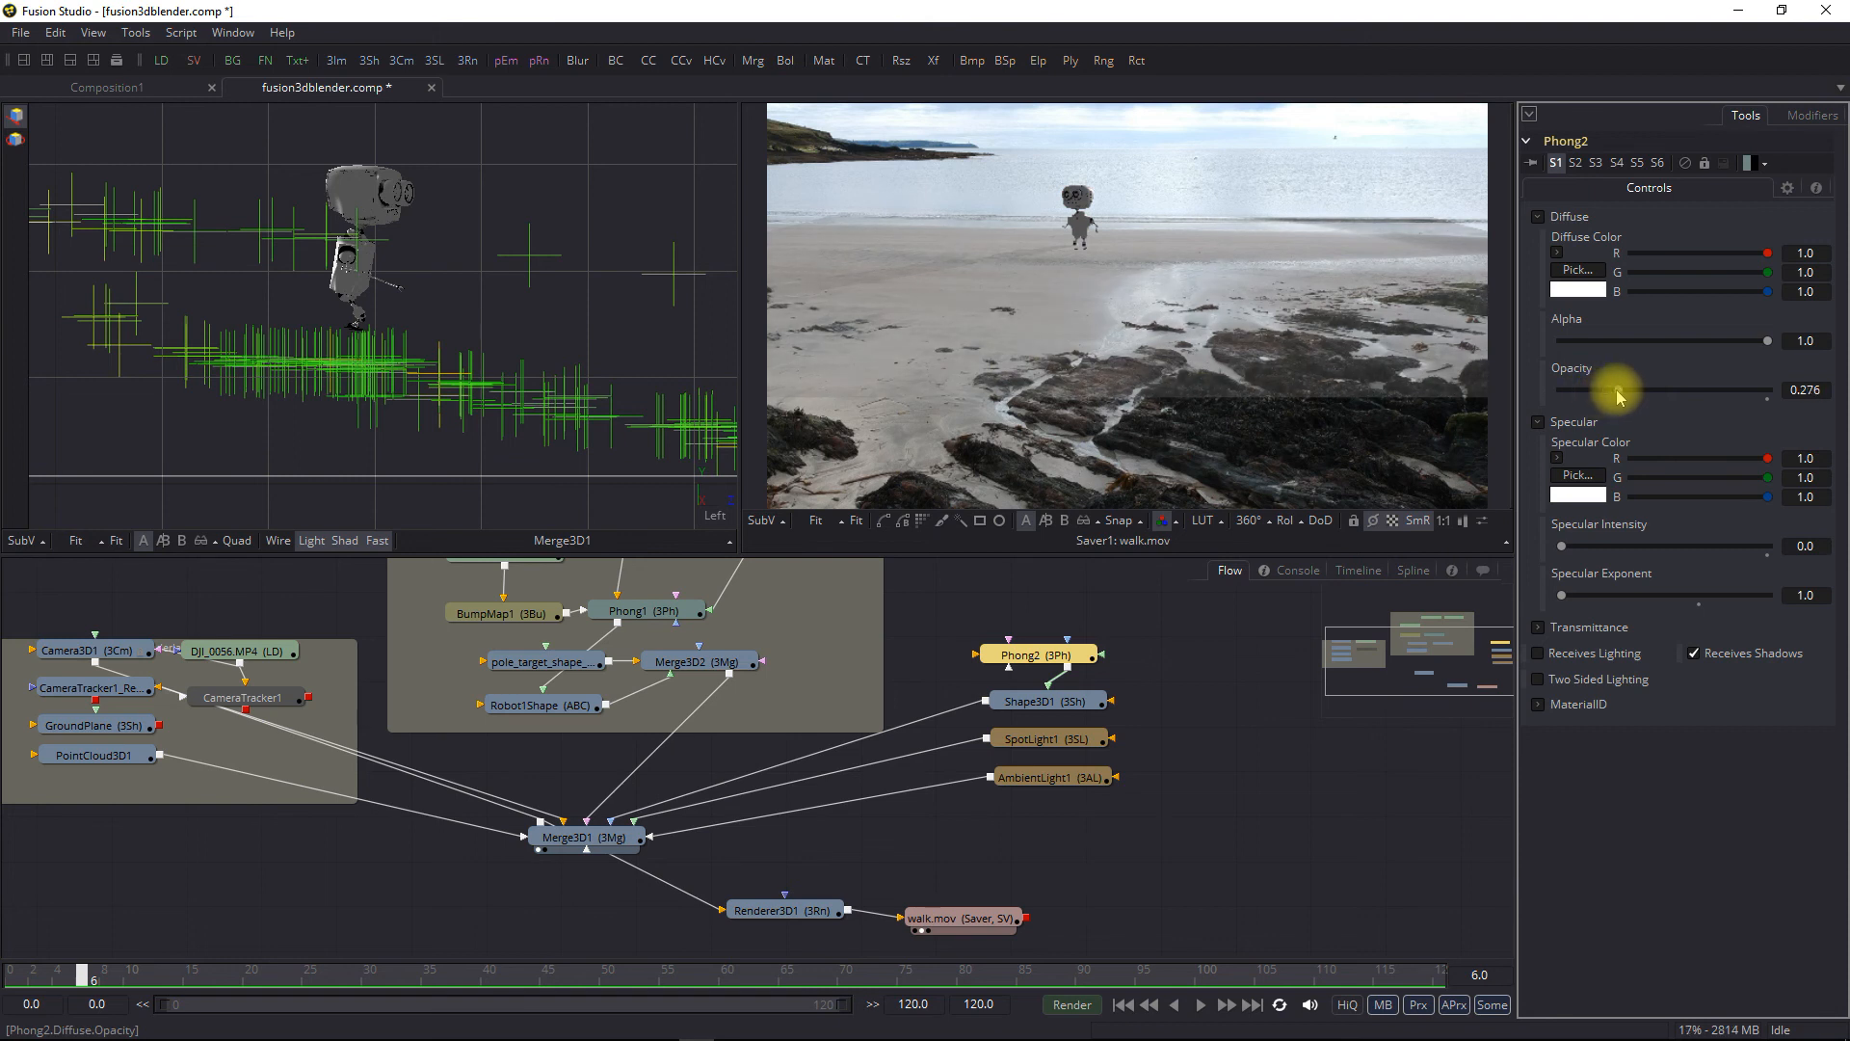
left_click_drag(1617, 391, 1614, 391)
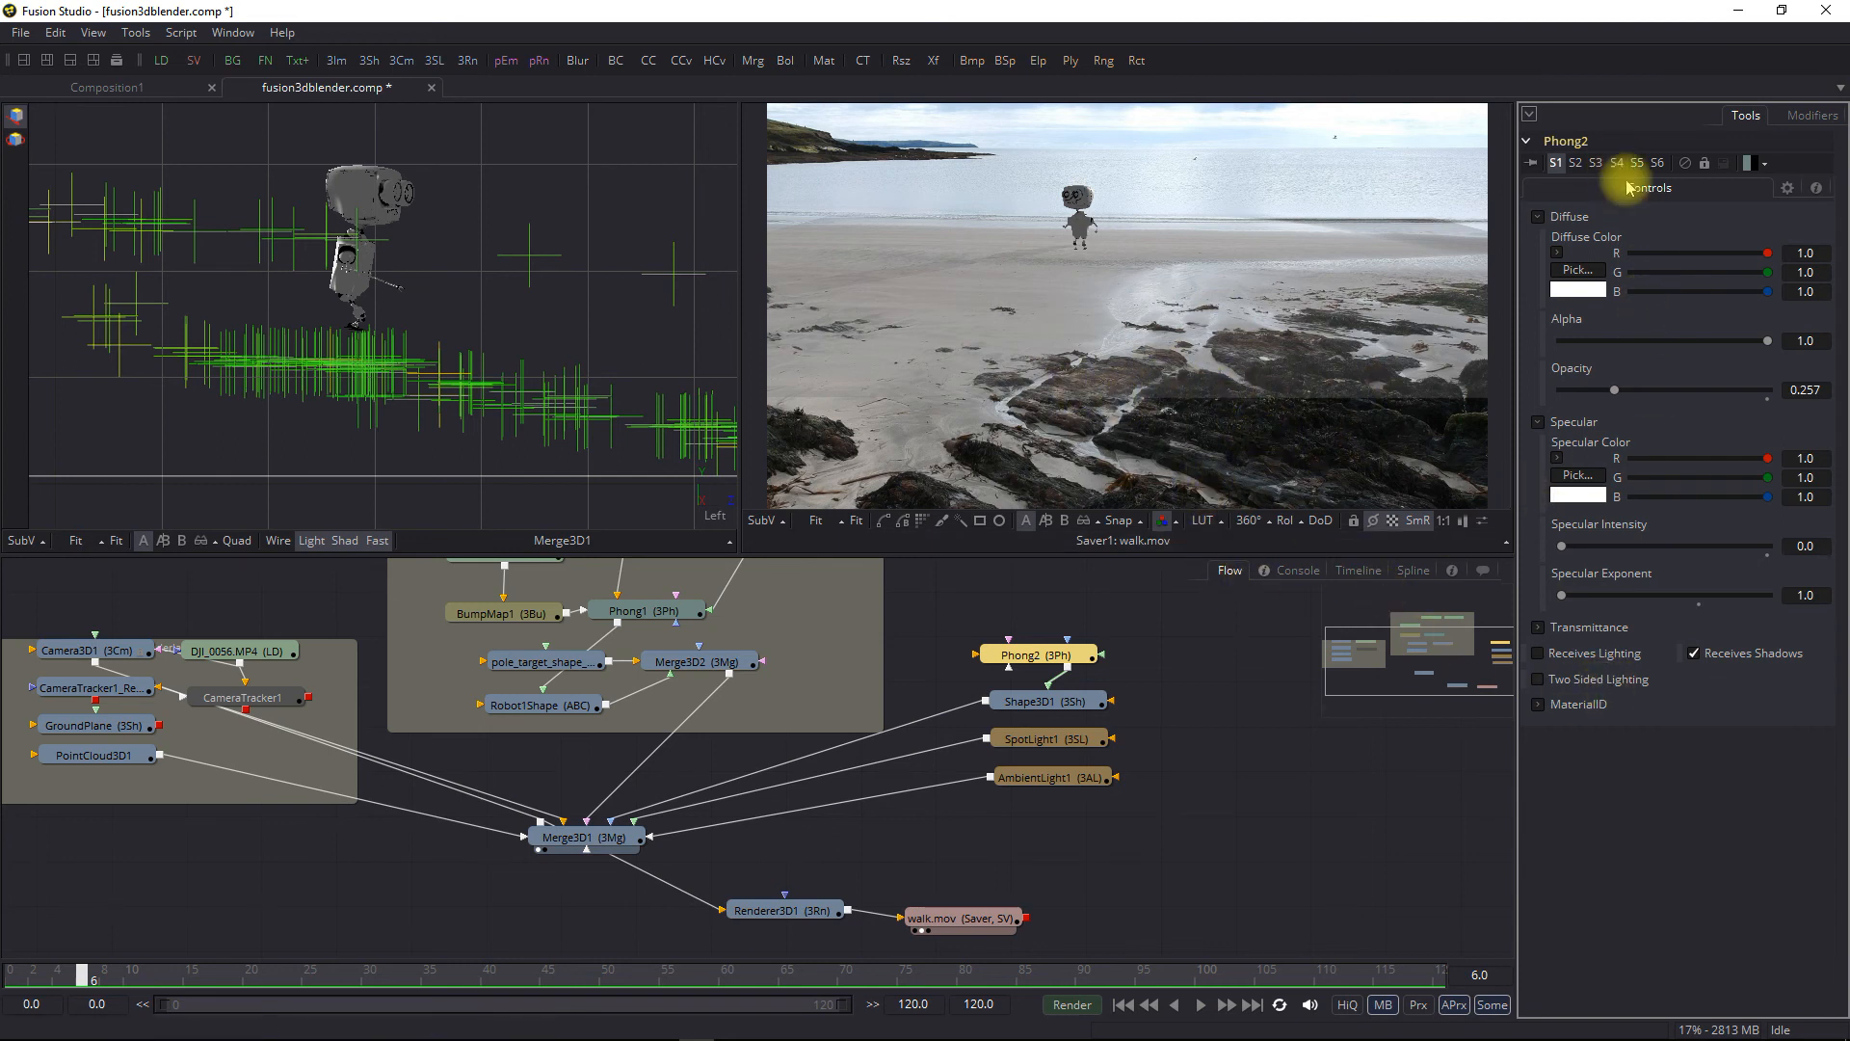
Scale the Shape3D1 ground plane to 10 and slide it along its slope to about Y -0.32 and Z -1.61
left_click(1046, 701)
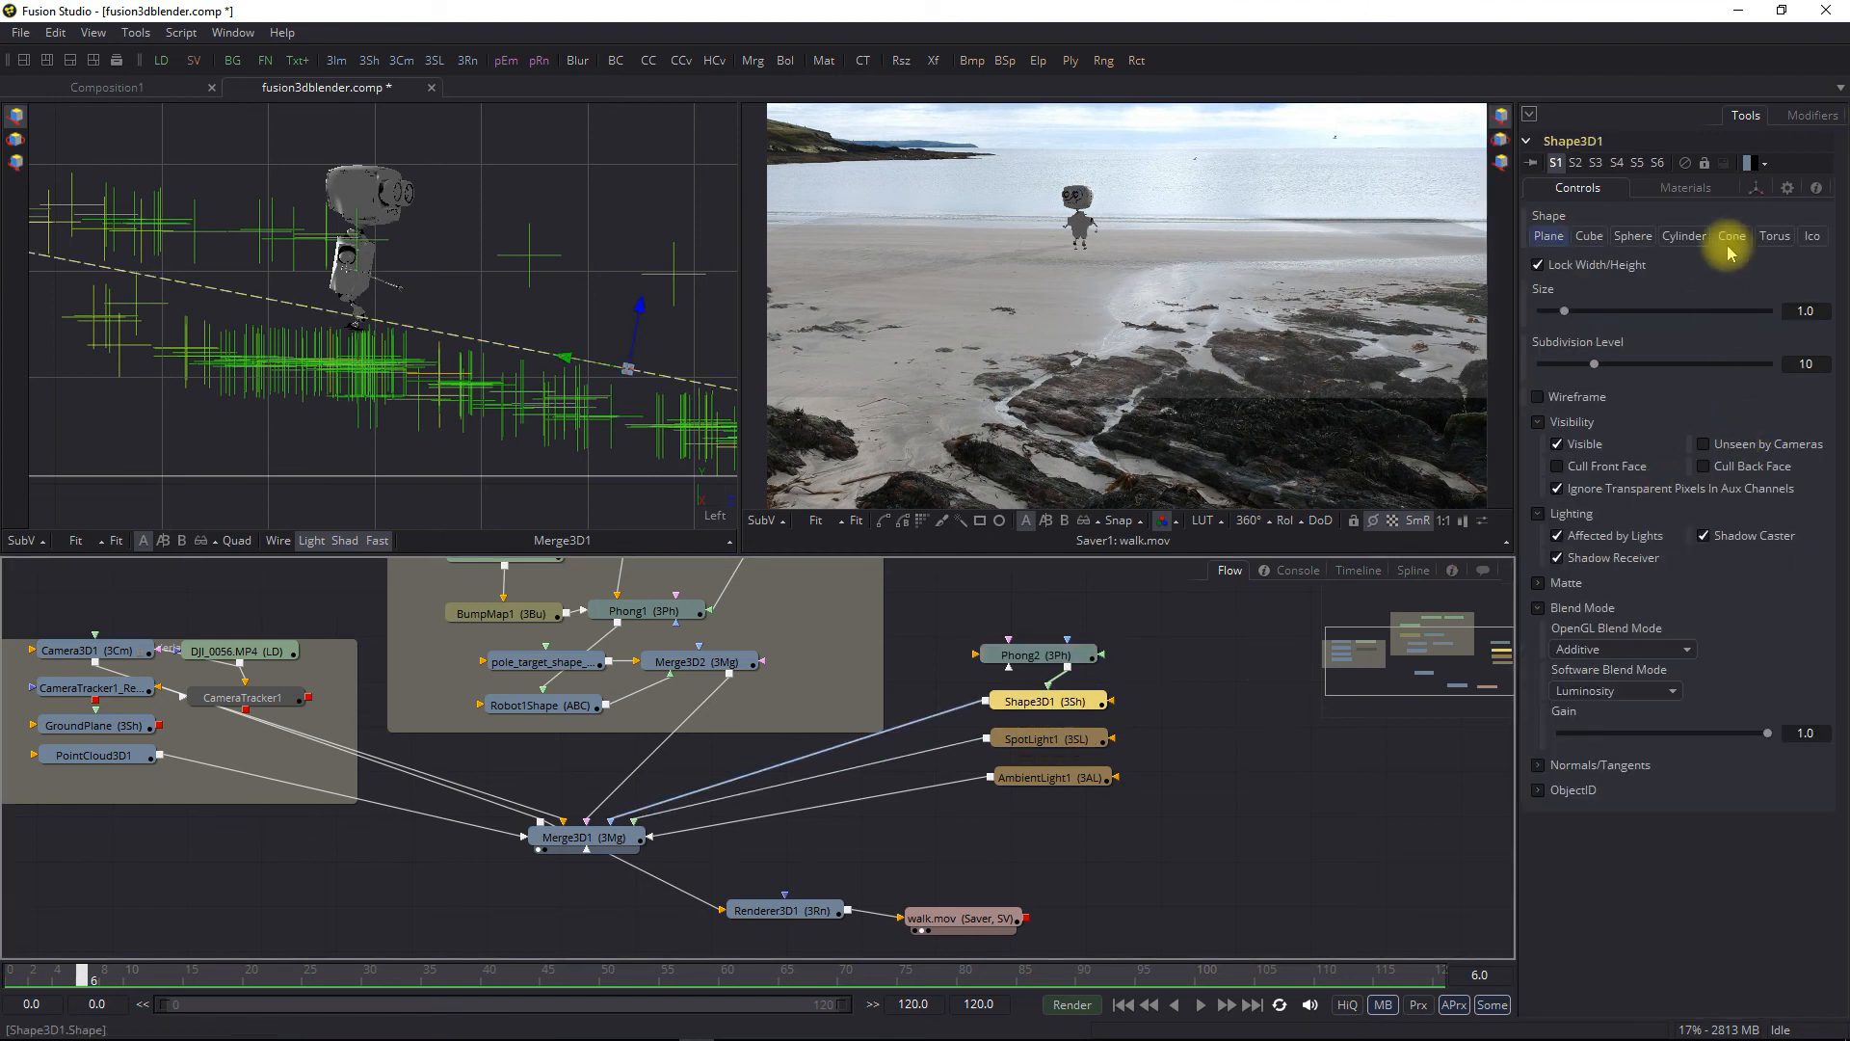
left_click(1755, 188)
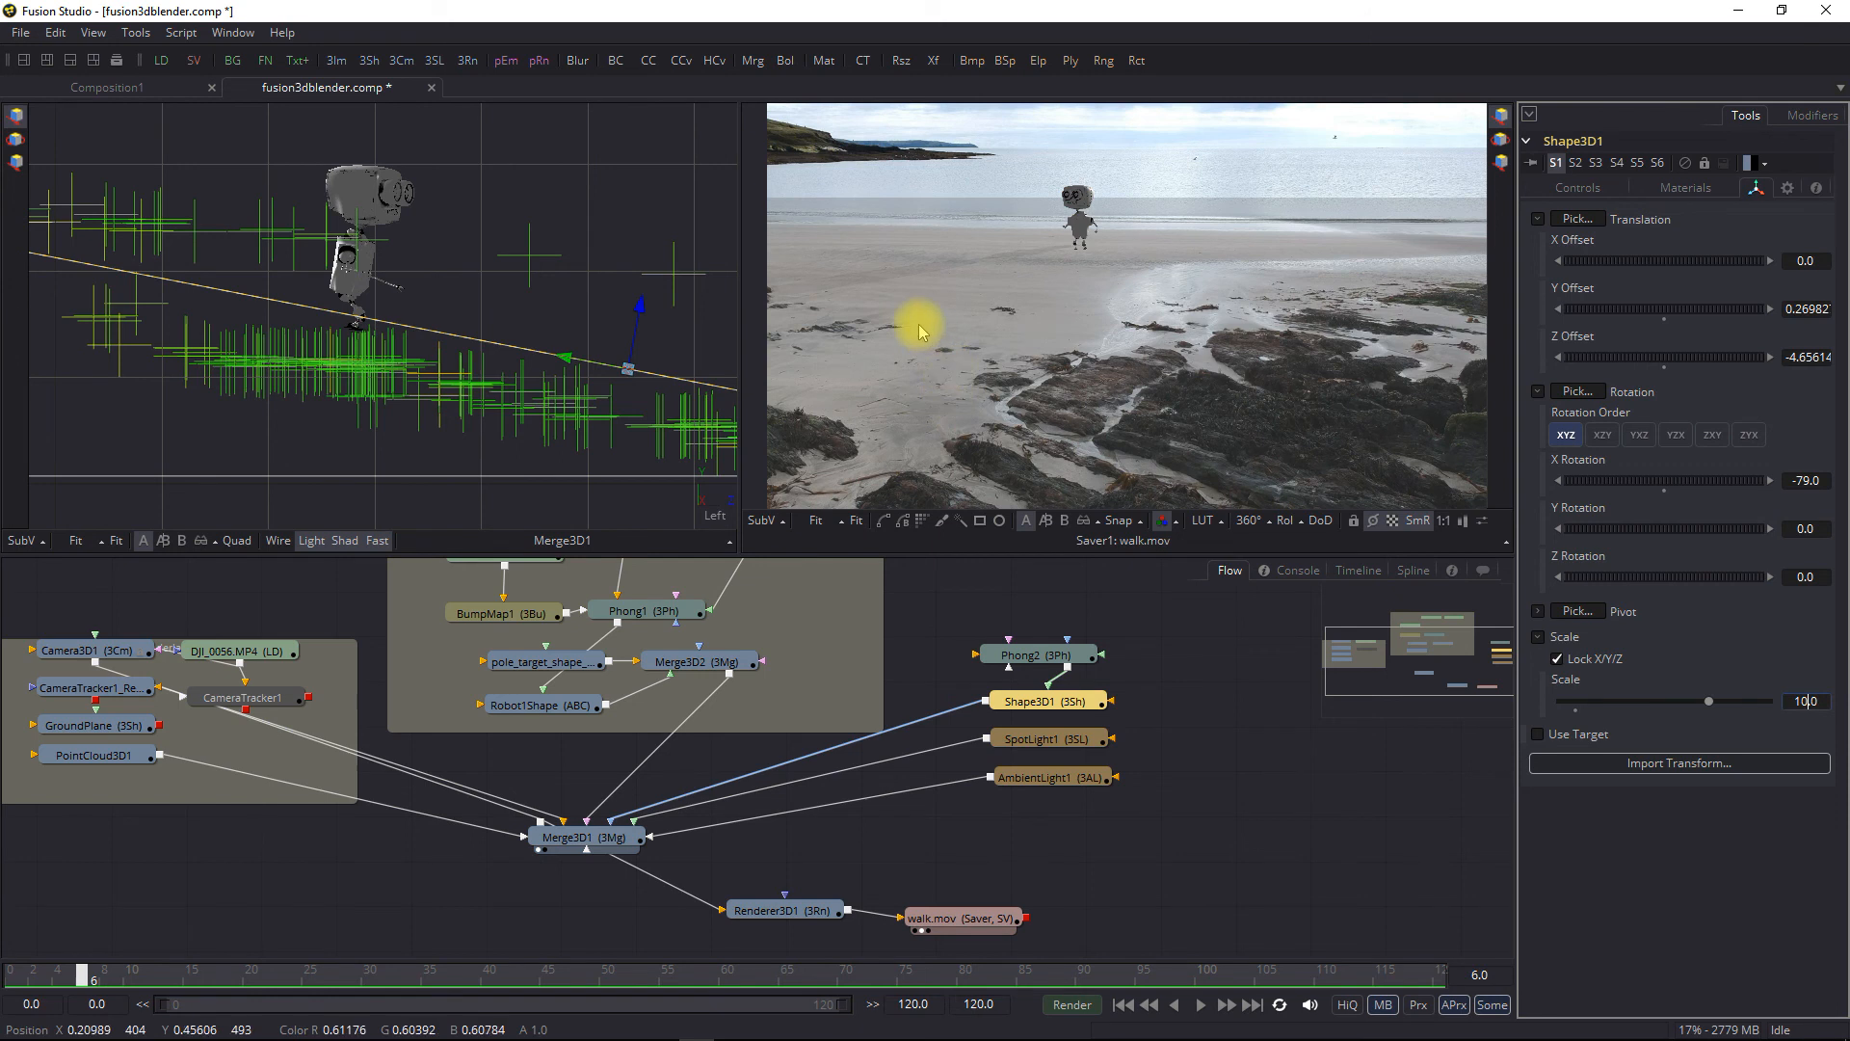
left_click_drag(565, 360, 1591, 609)
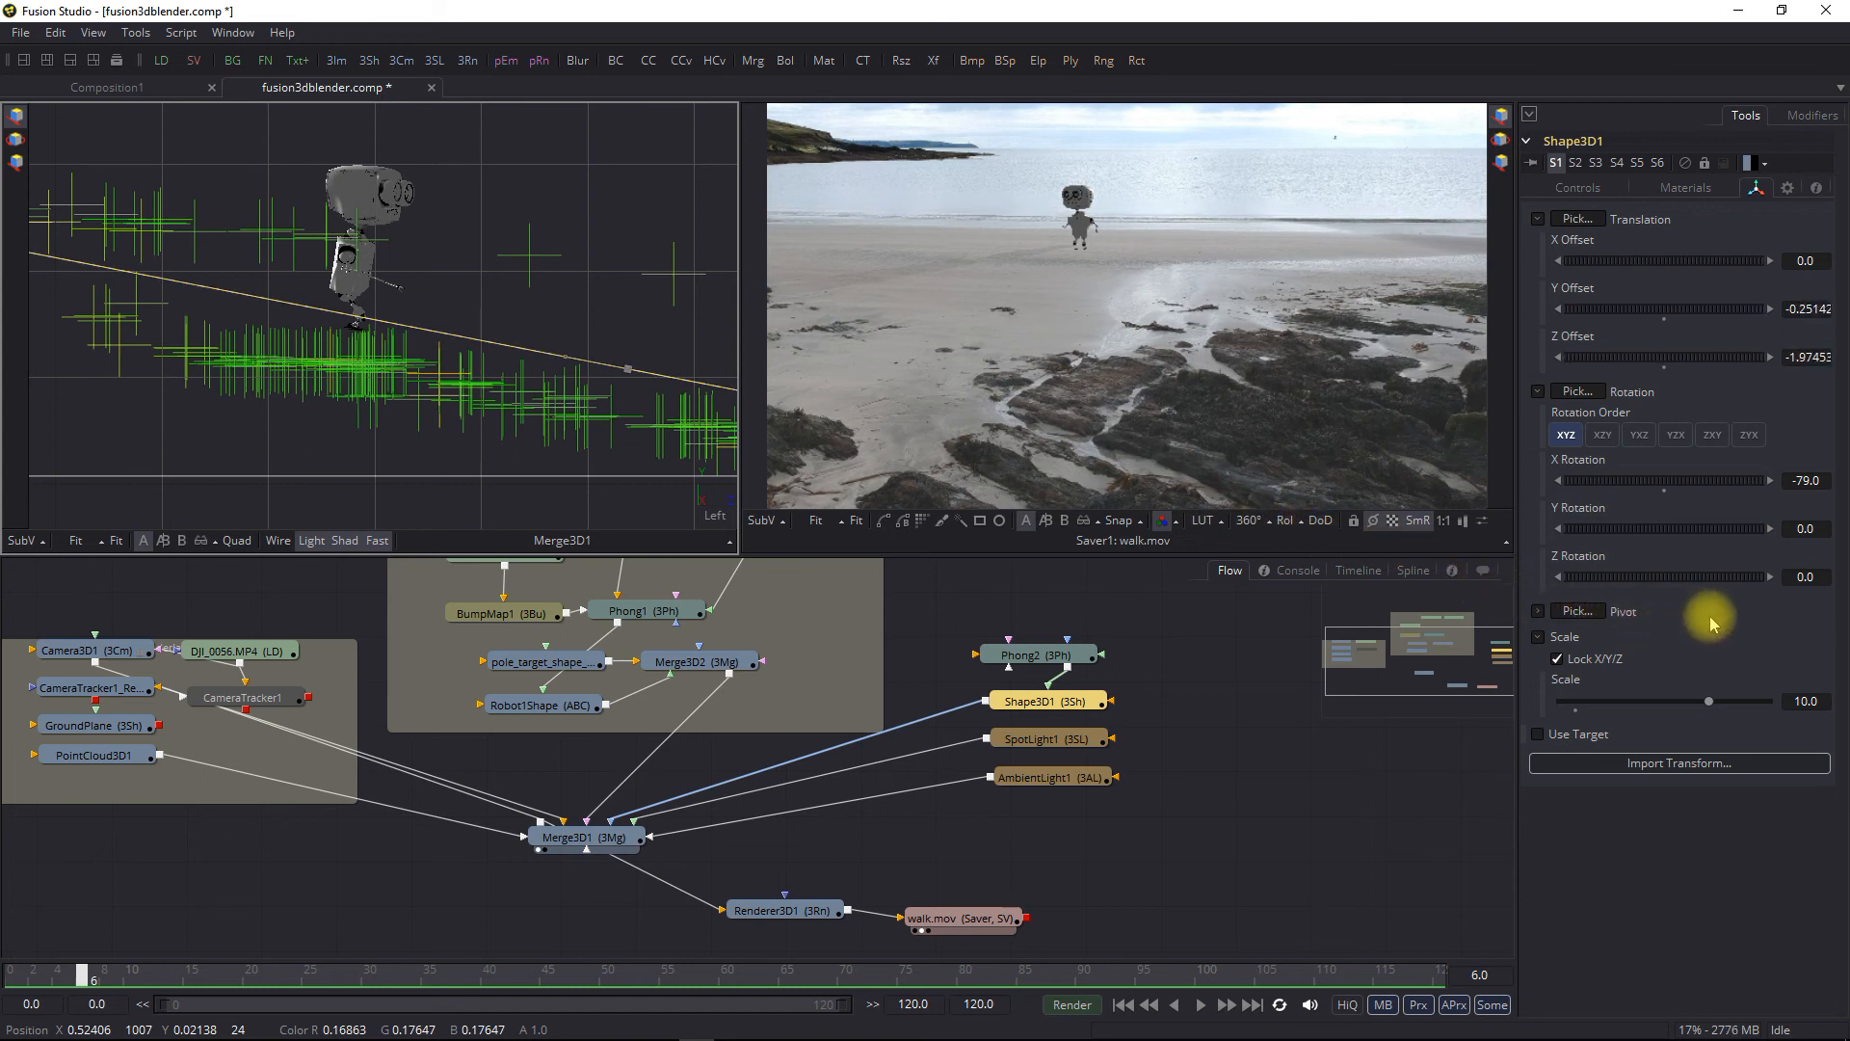
left_click_drag(1742, 631, 1843, 662)
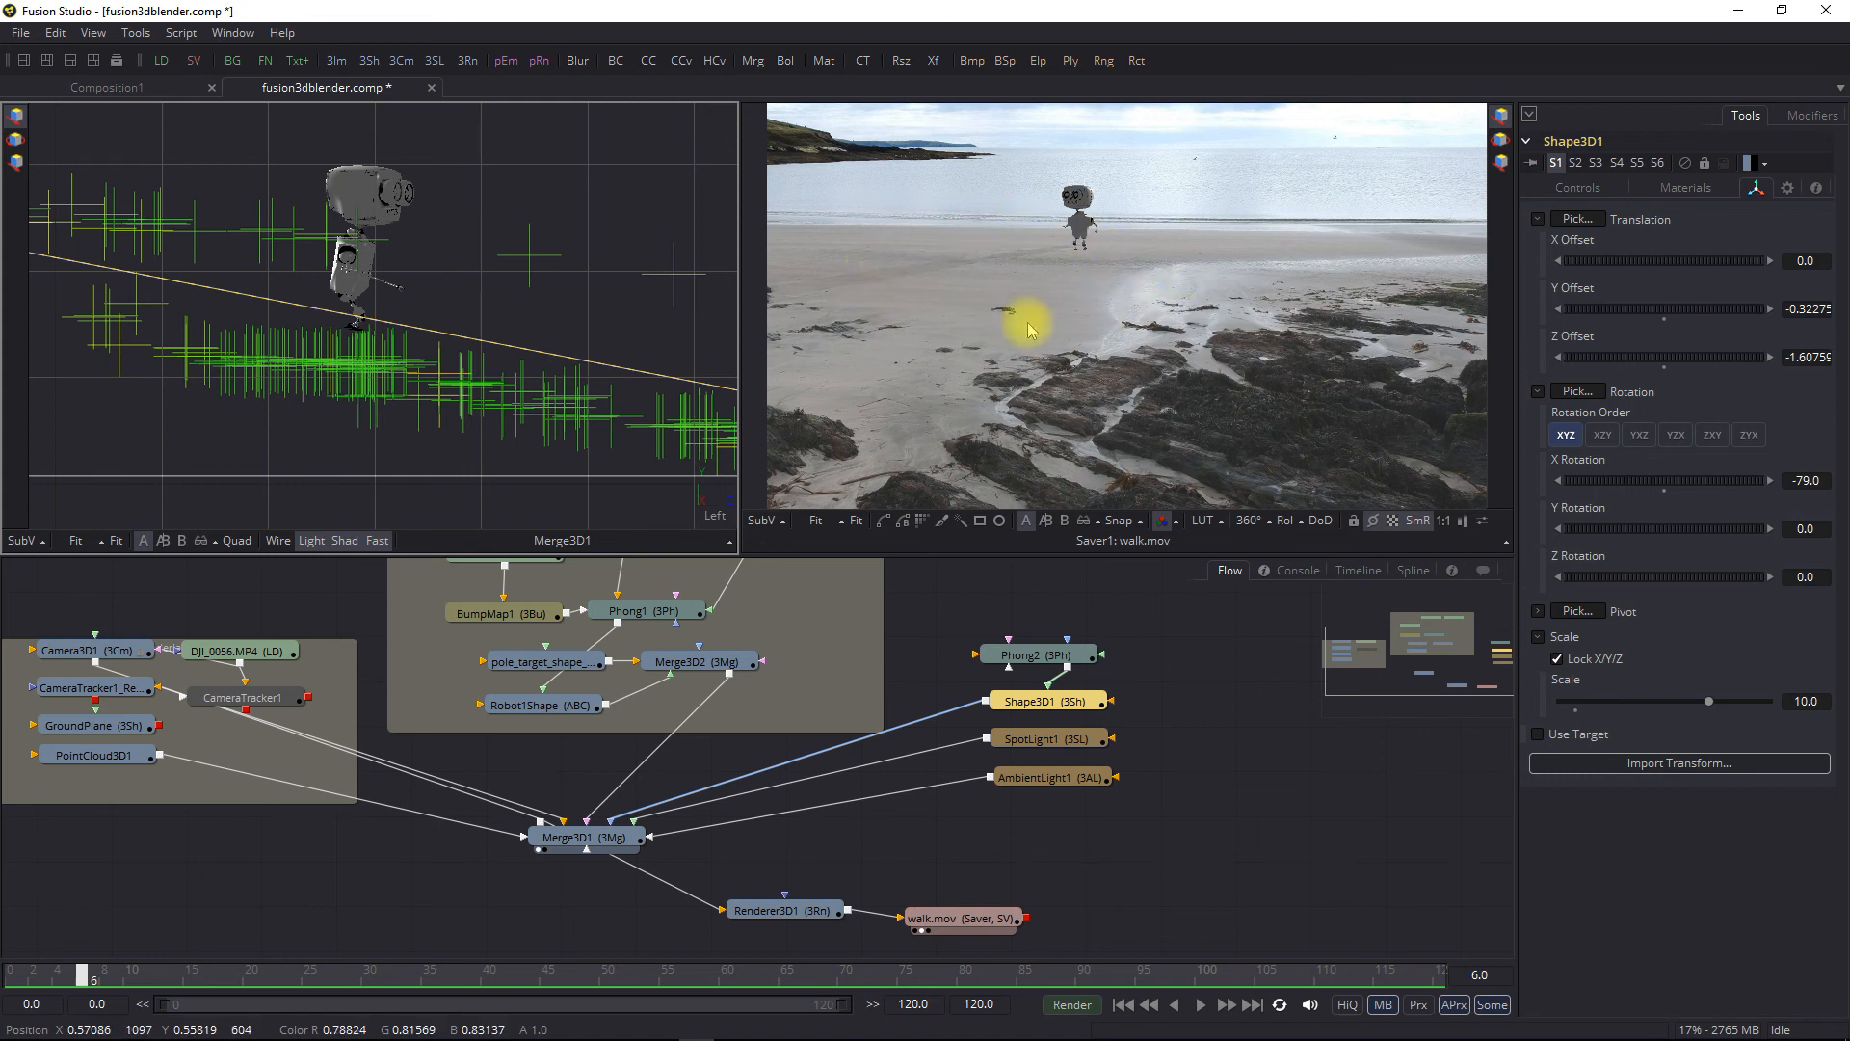
Check the robot and its shadow at frame 120 and save the composition
left_click(1373, 974)
left_click_drag(1372, 974, 1532, 1029)
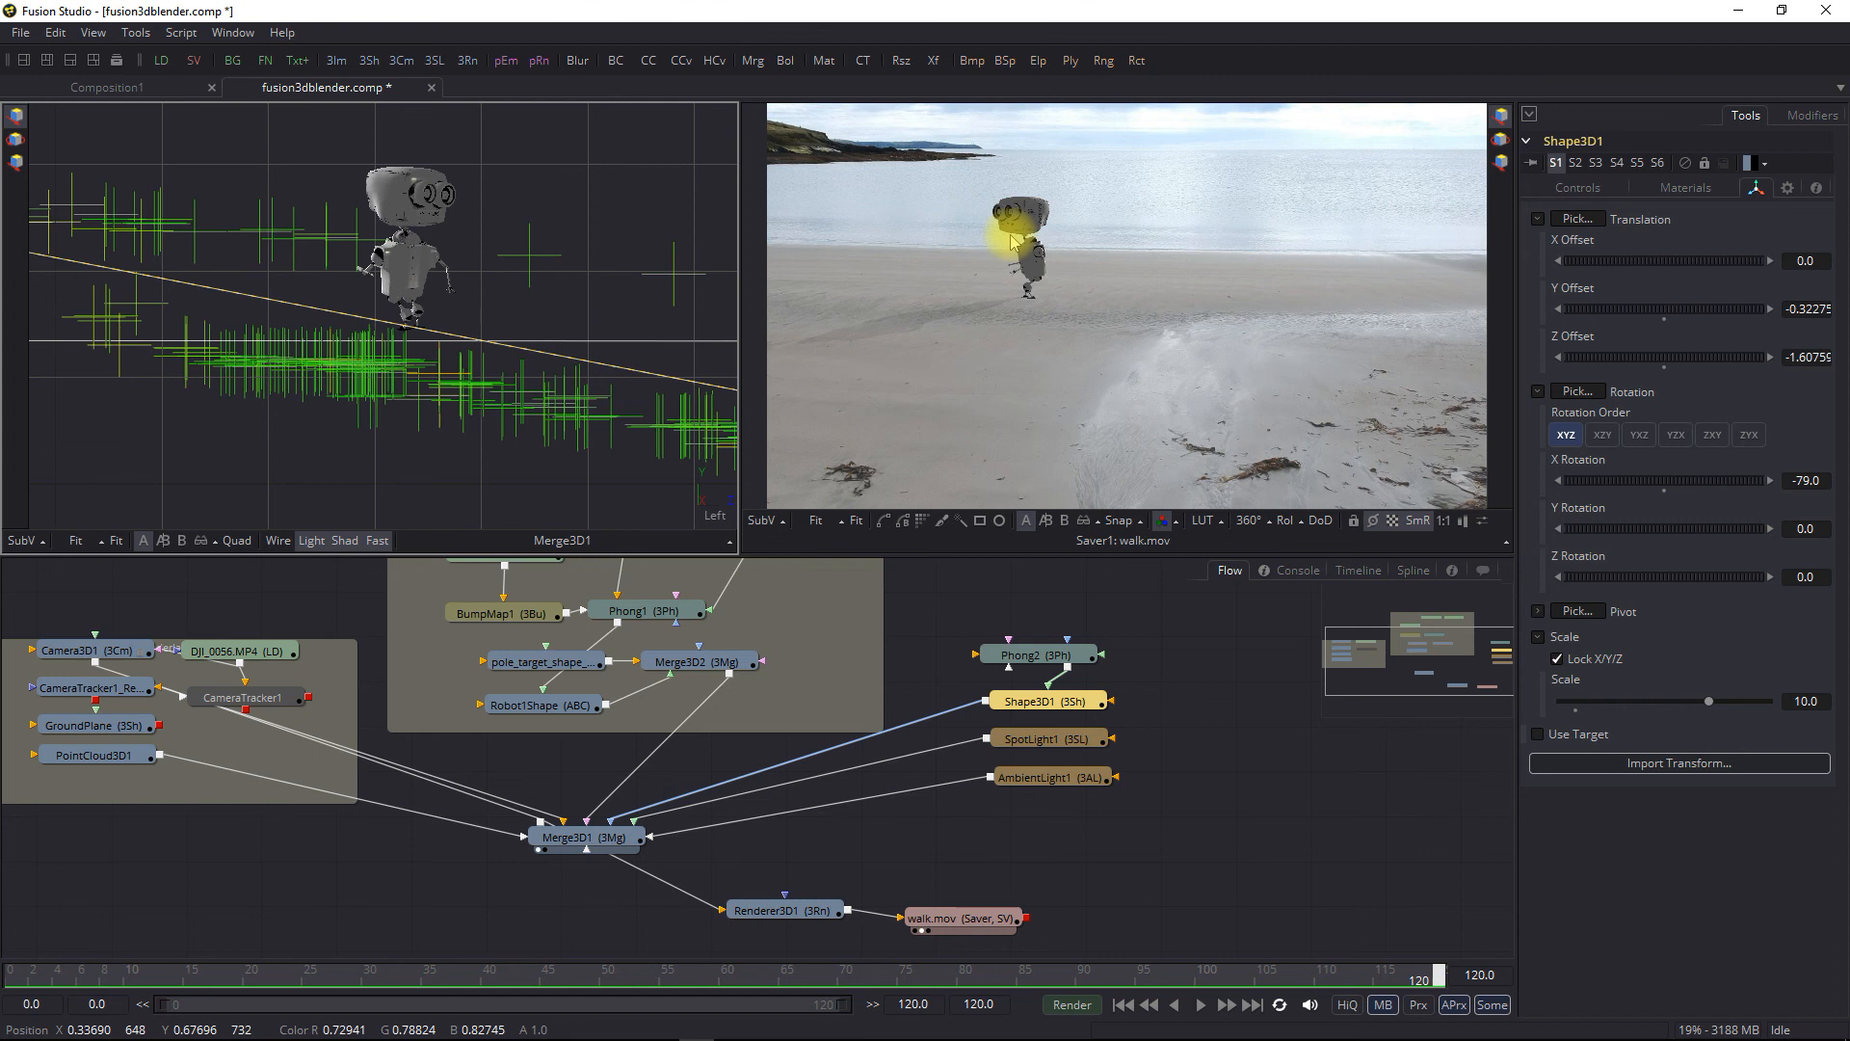
left_click(21, 34)
left_click(54, 136)
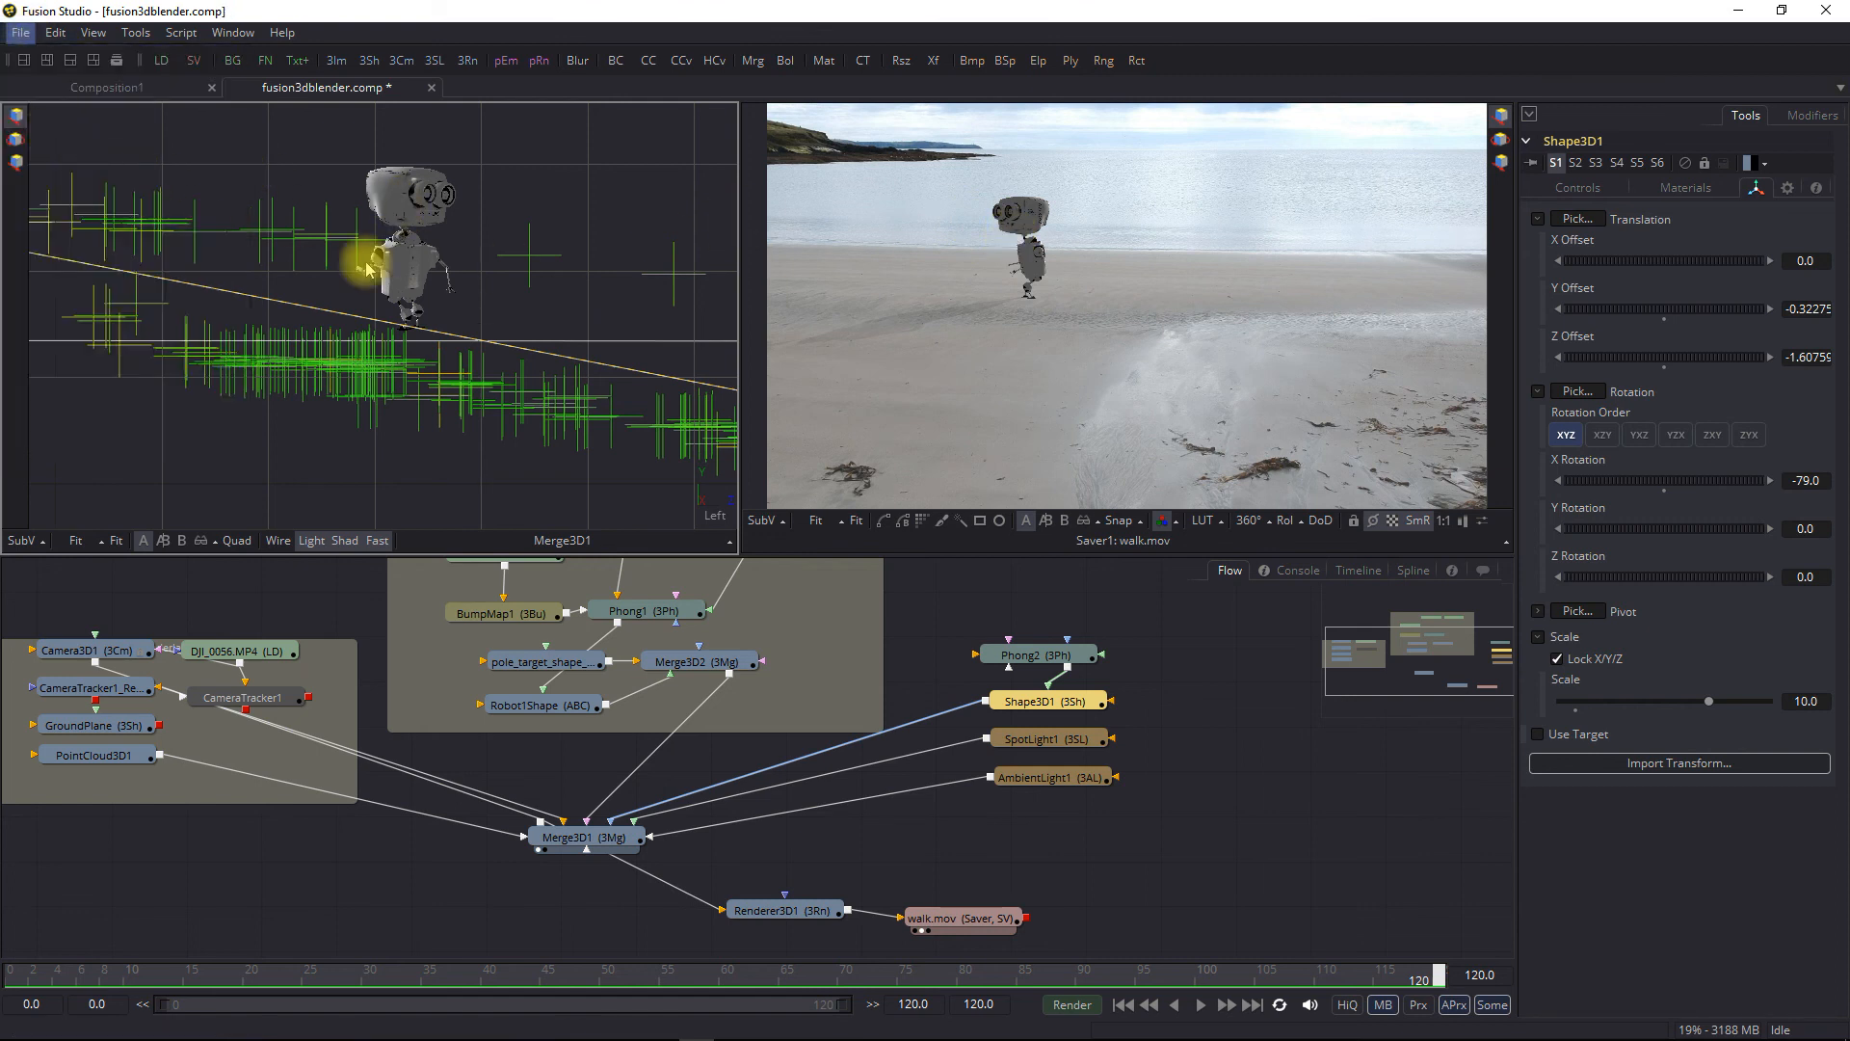
Group the Phong2, Shape3D1, SpotLight1 and AmbientLight1 nodes in an Underlay
left_click_drag(947, 590, 1178, 832)
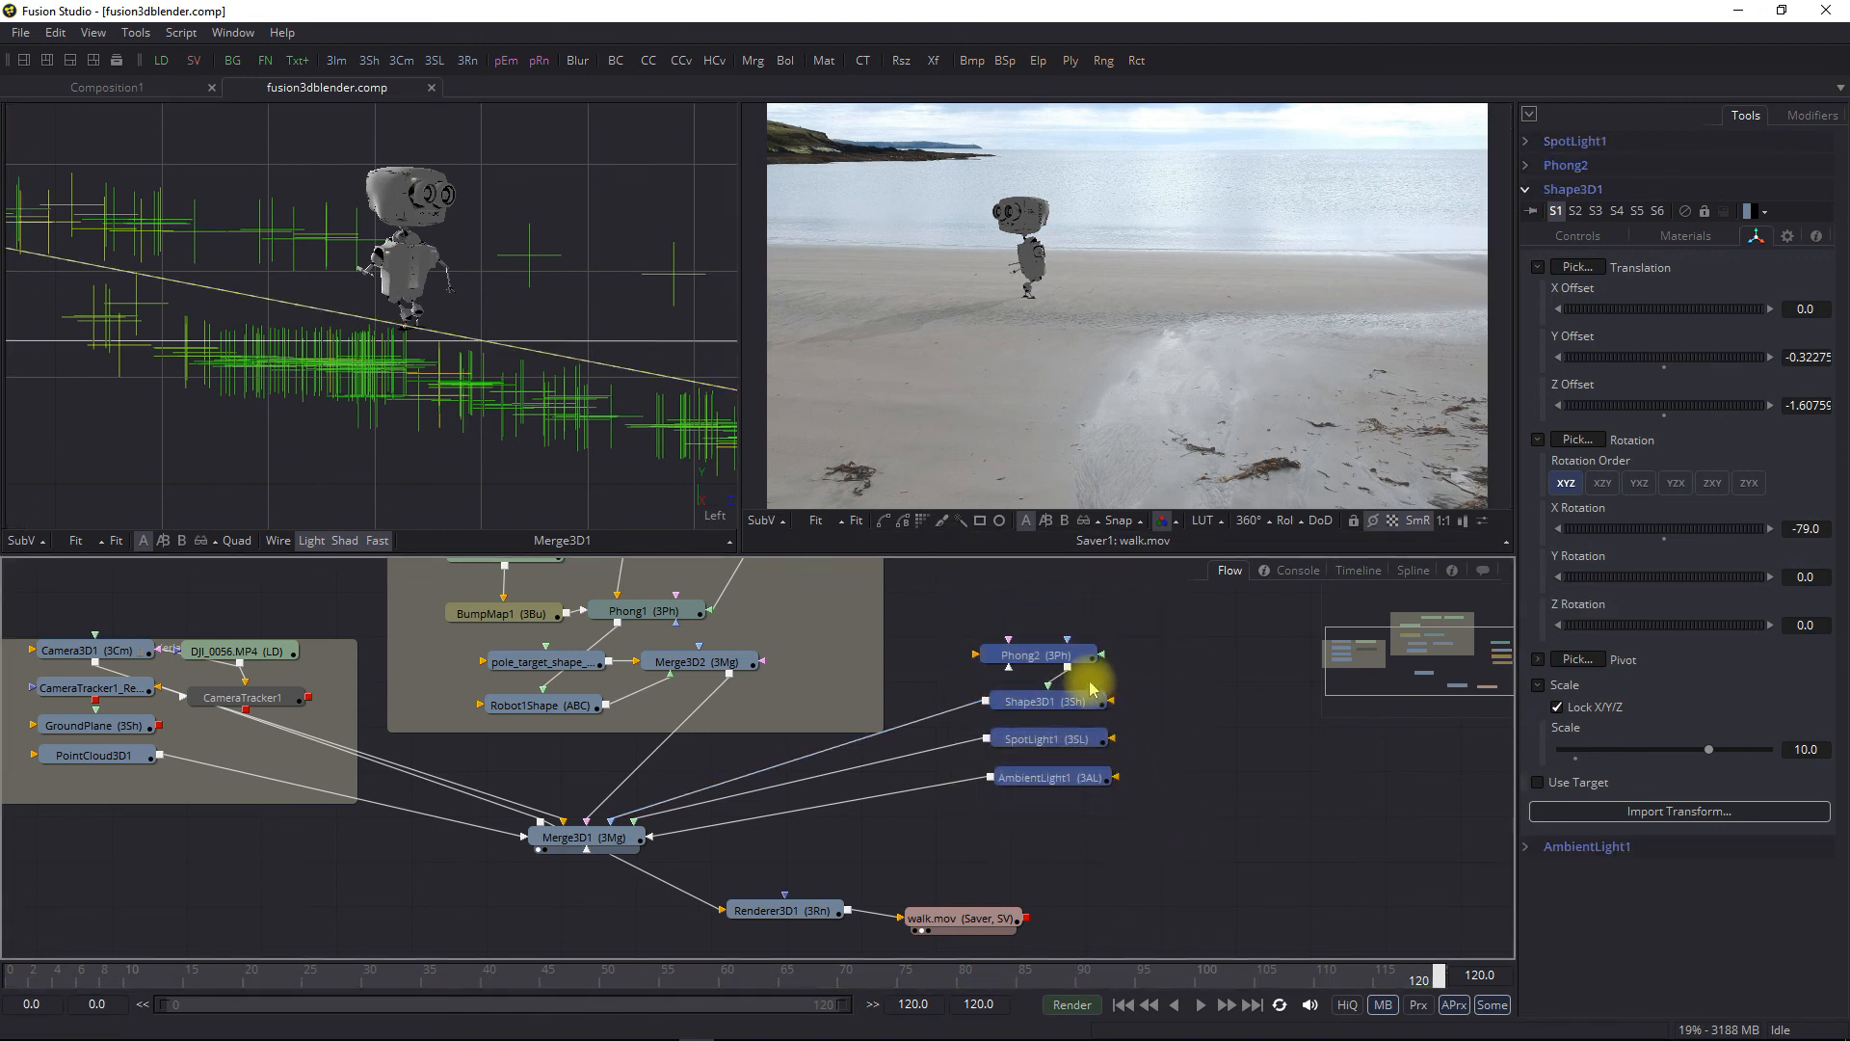
key("ctrl+space")
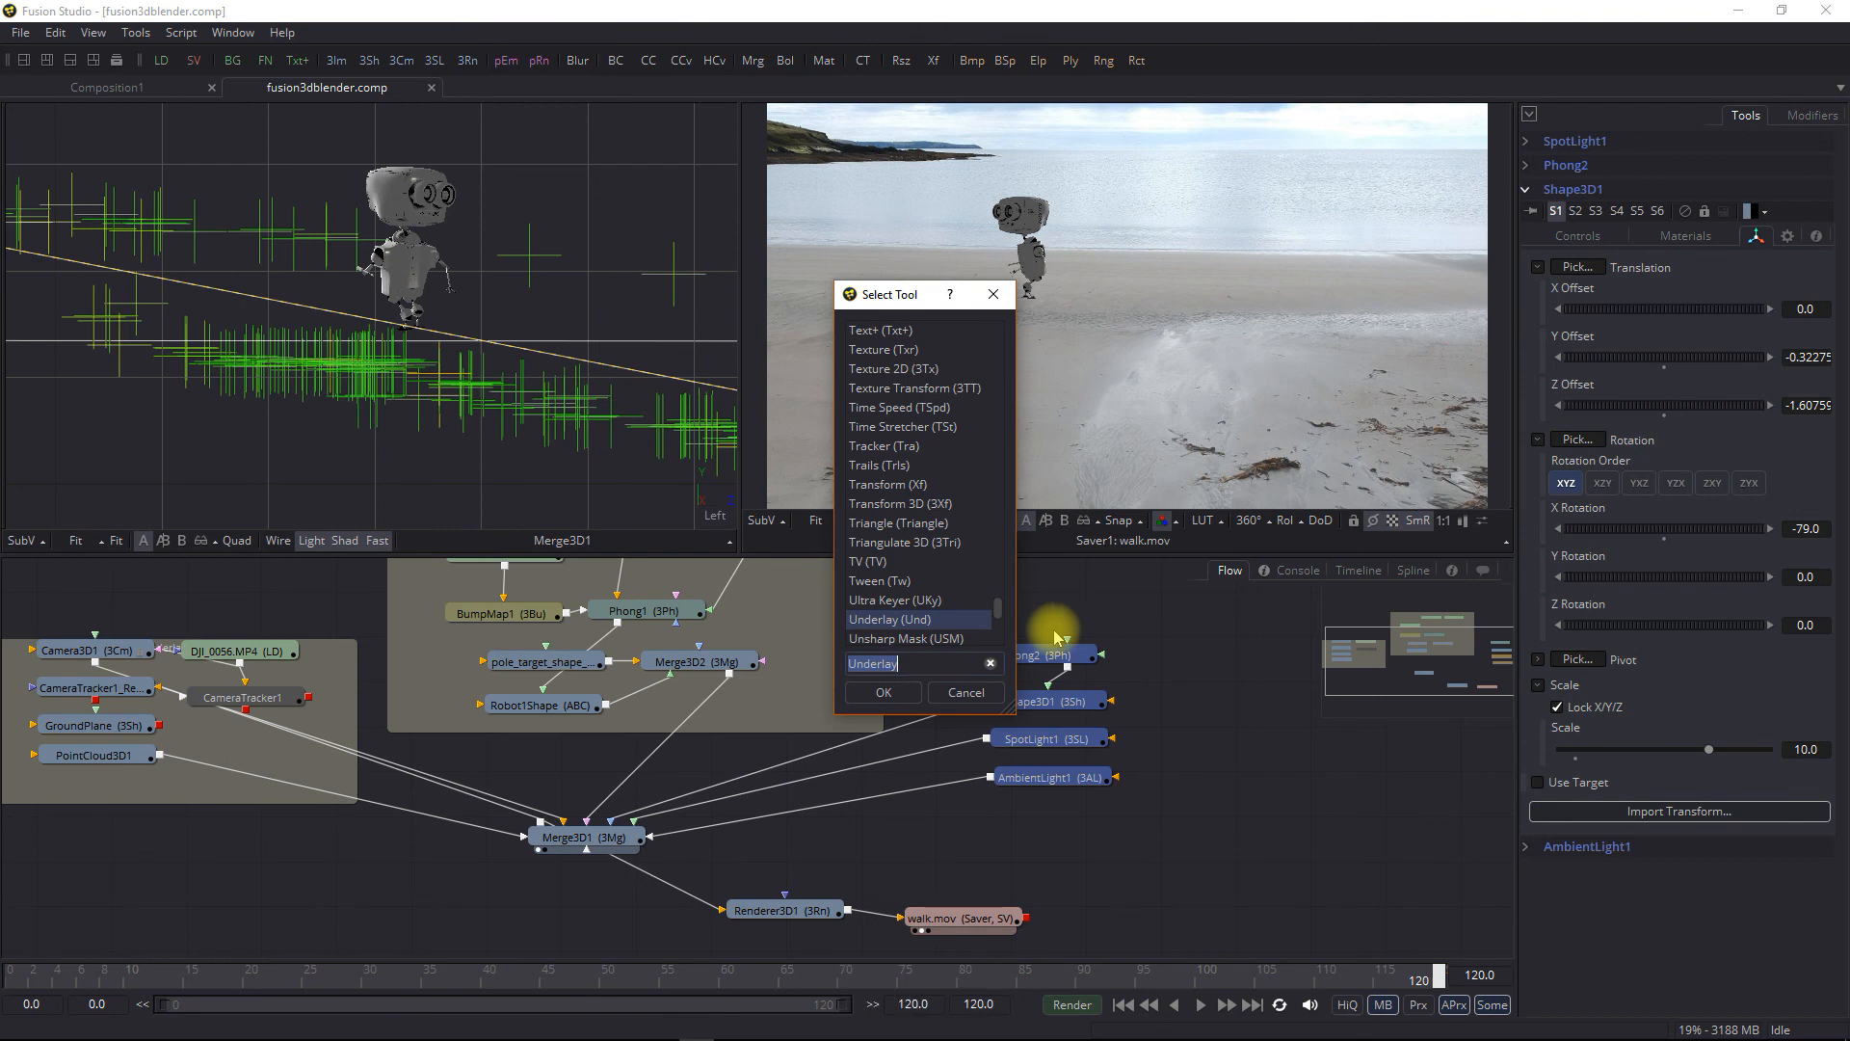
left_click(879, 698)
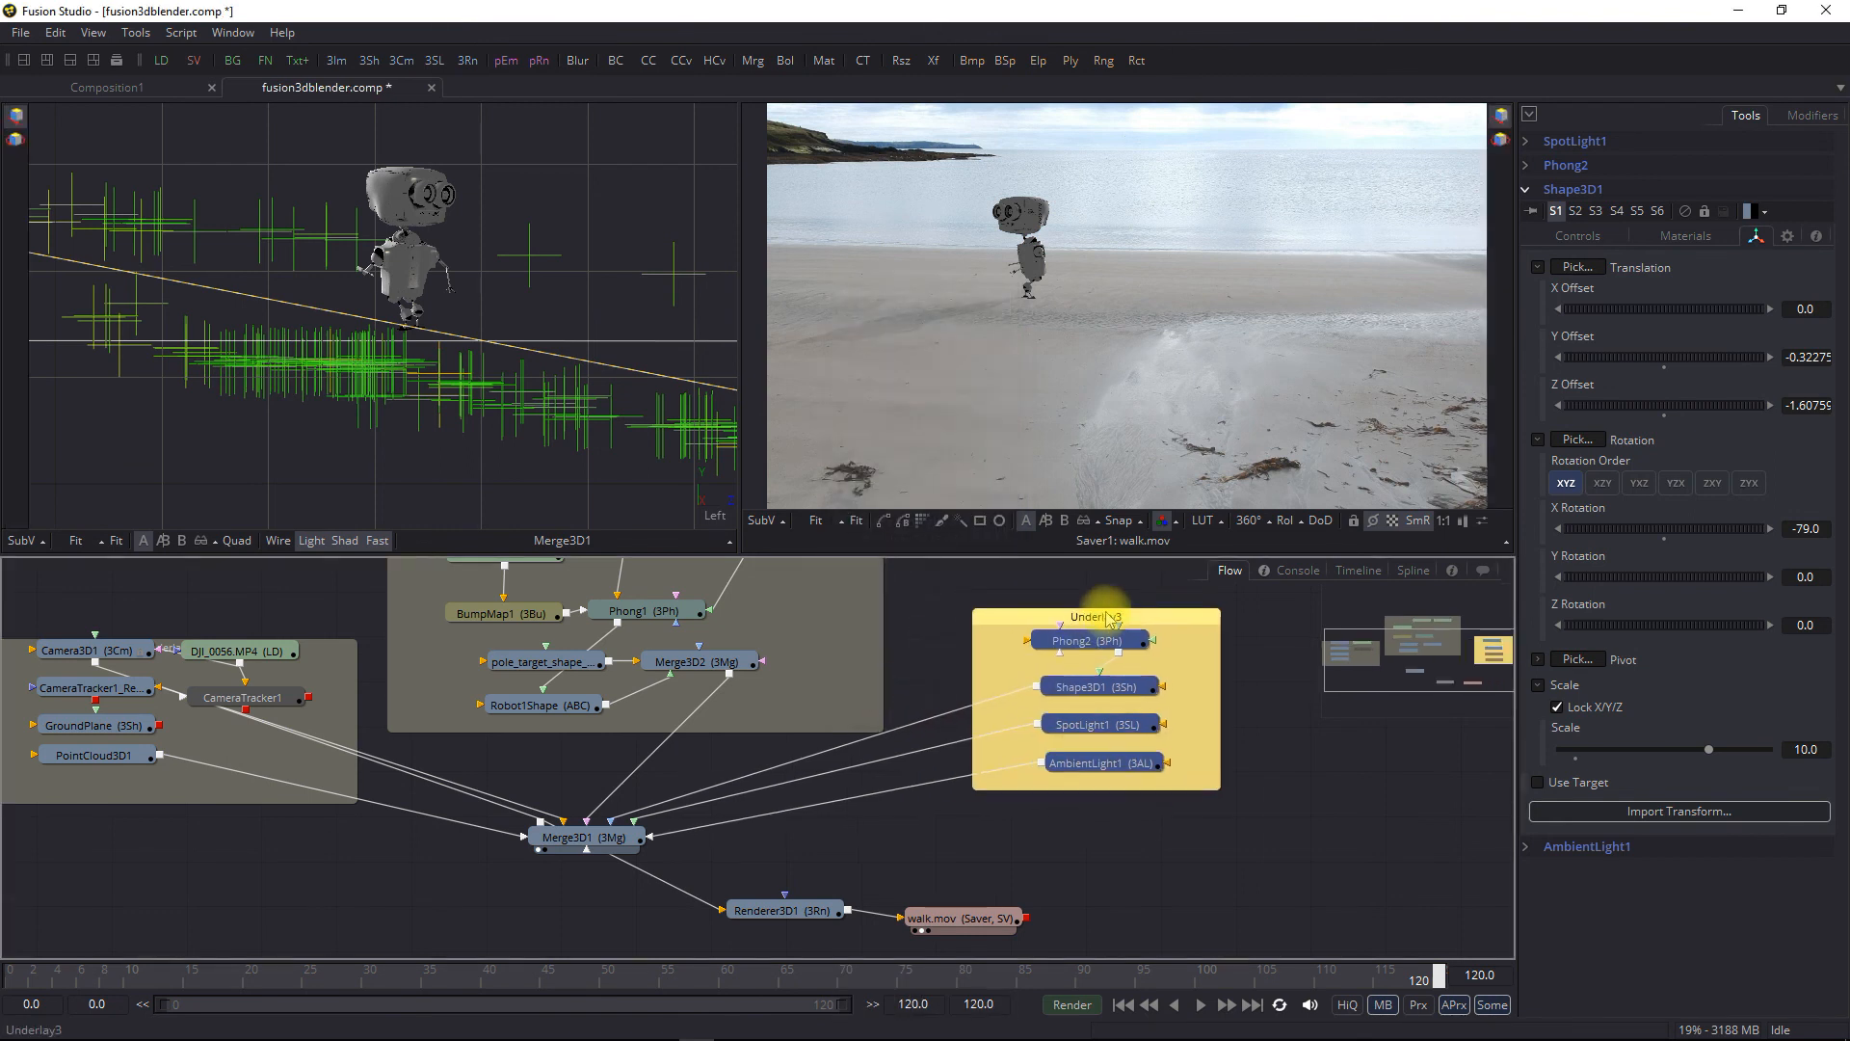
Enlarge the node flow area and tidy the layout by moving the robot underlay up and nudging the lights underlay
scroll(920, 718, "down", 3)
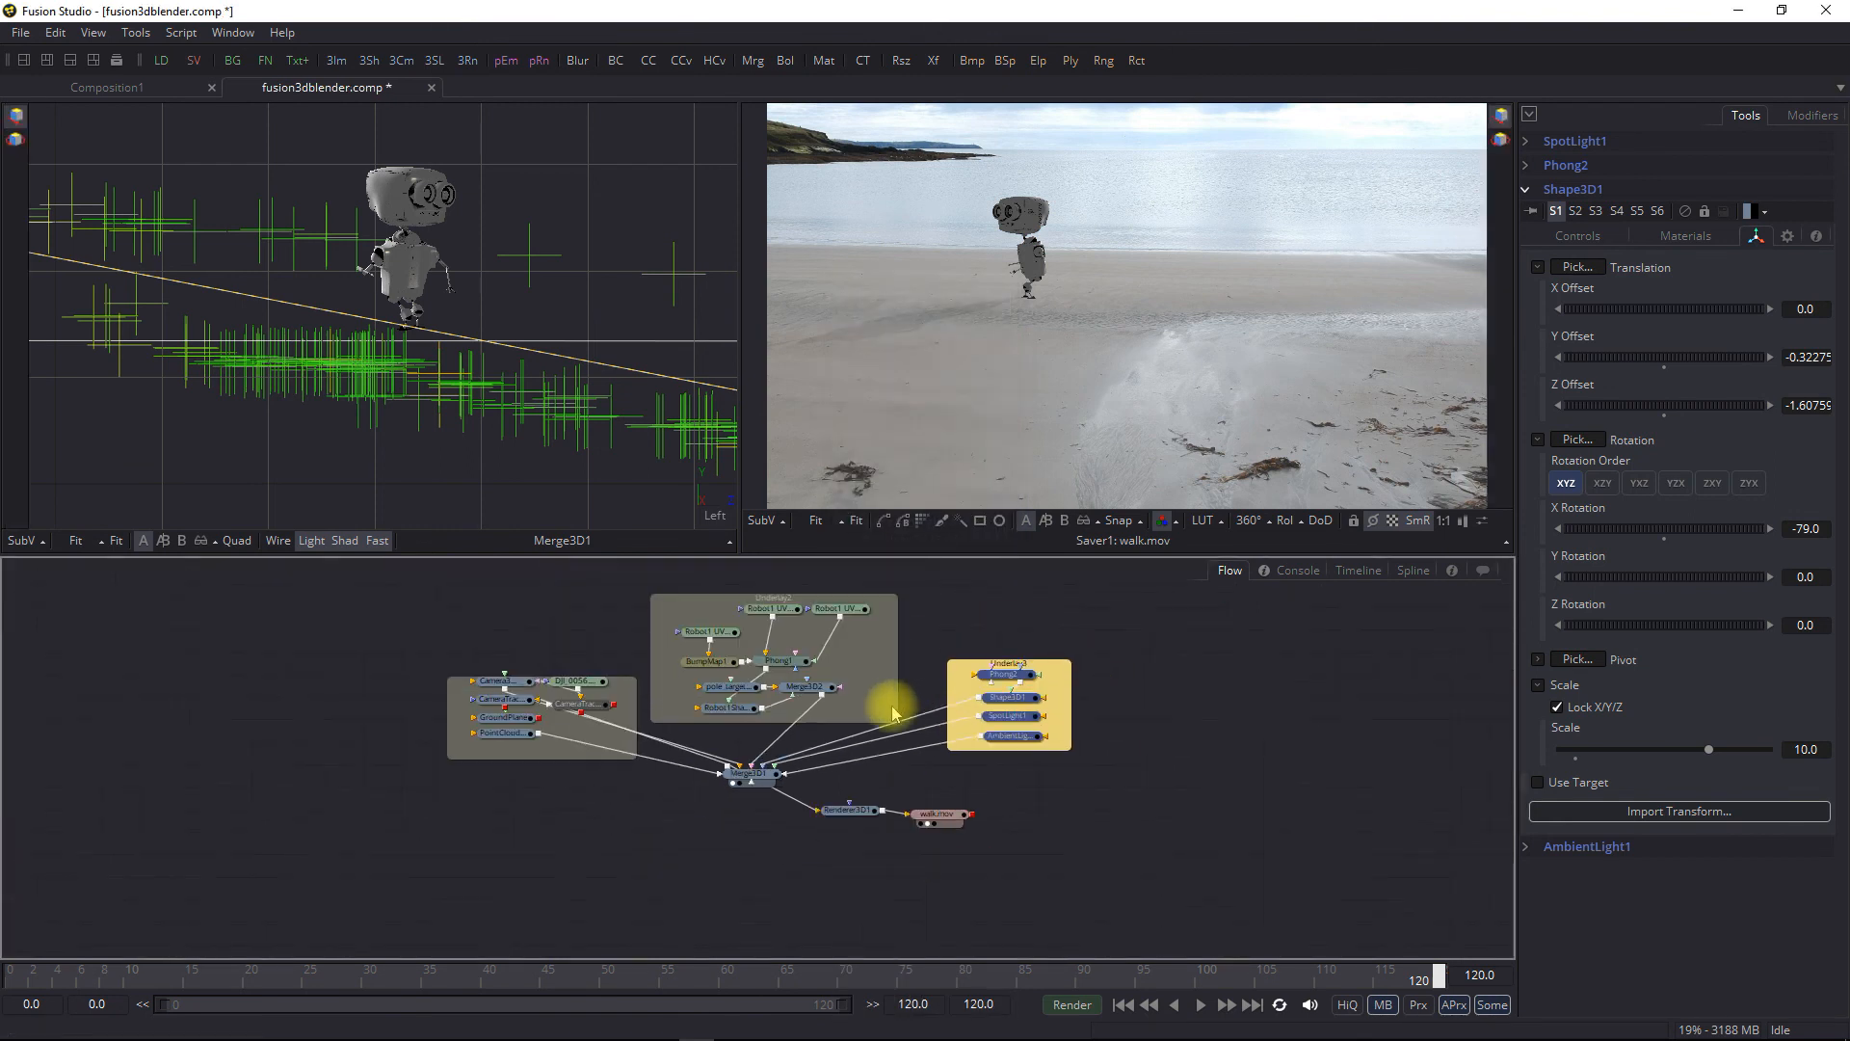
left_click_drag(884, 710, 874, 742)
scroll(871, 741, "up", 2)
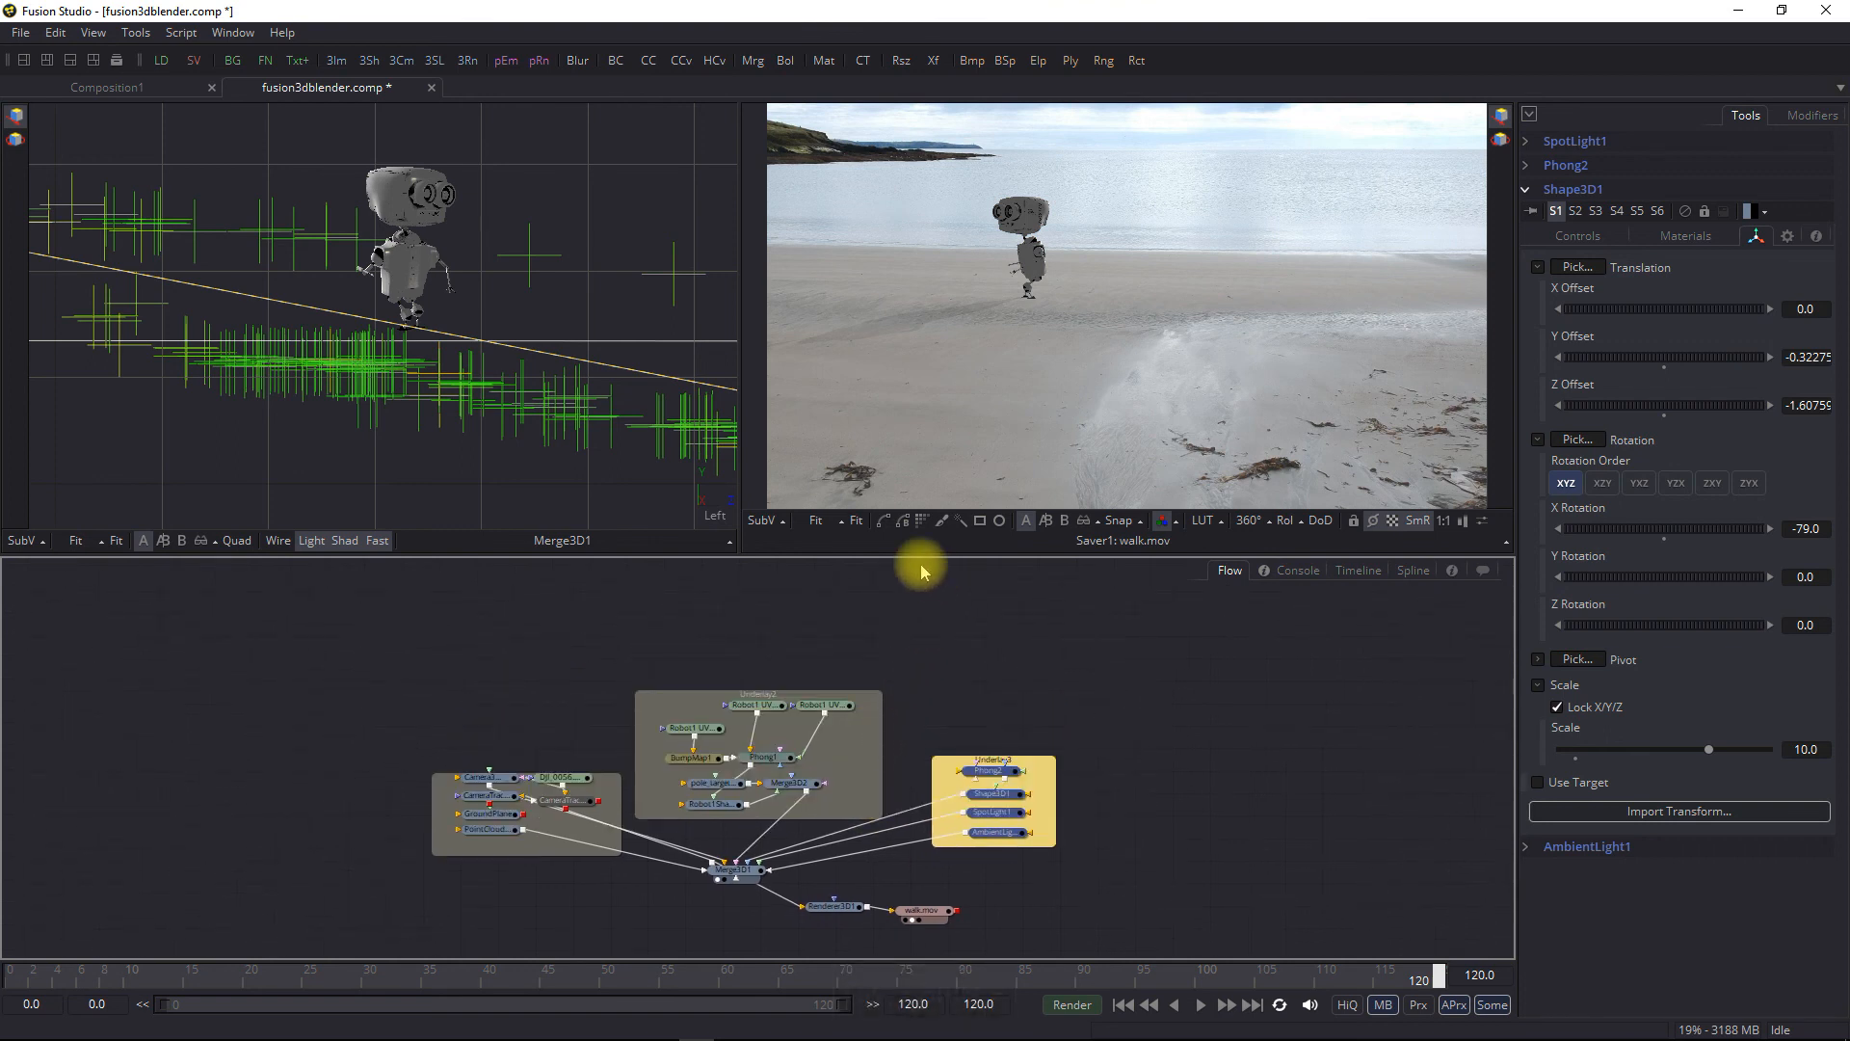
left_click_drag(920, 557, 876, 257)
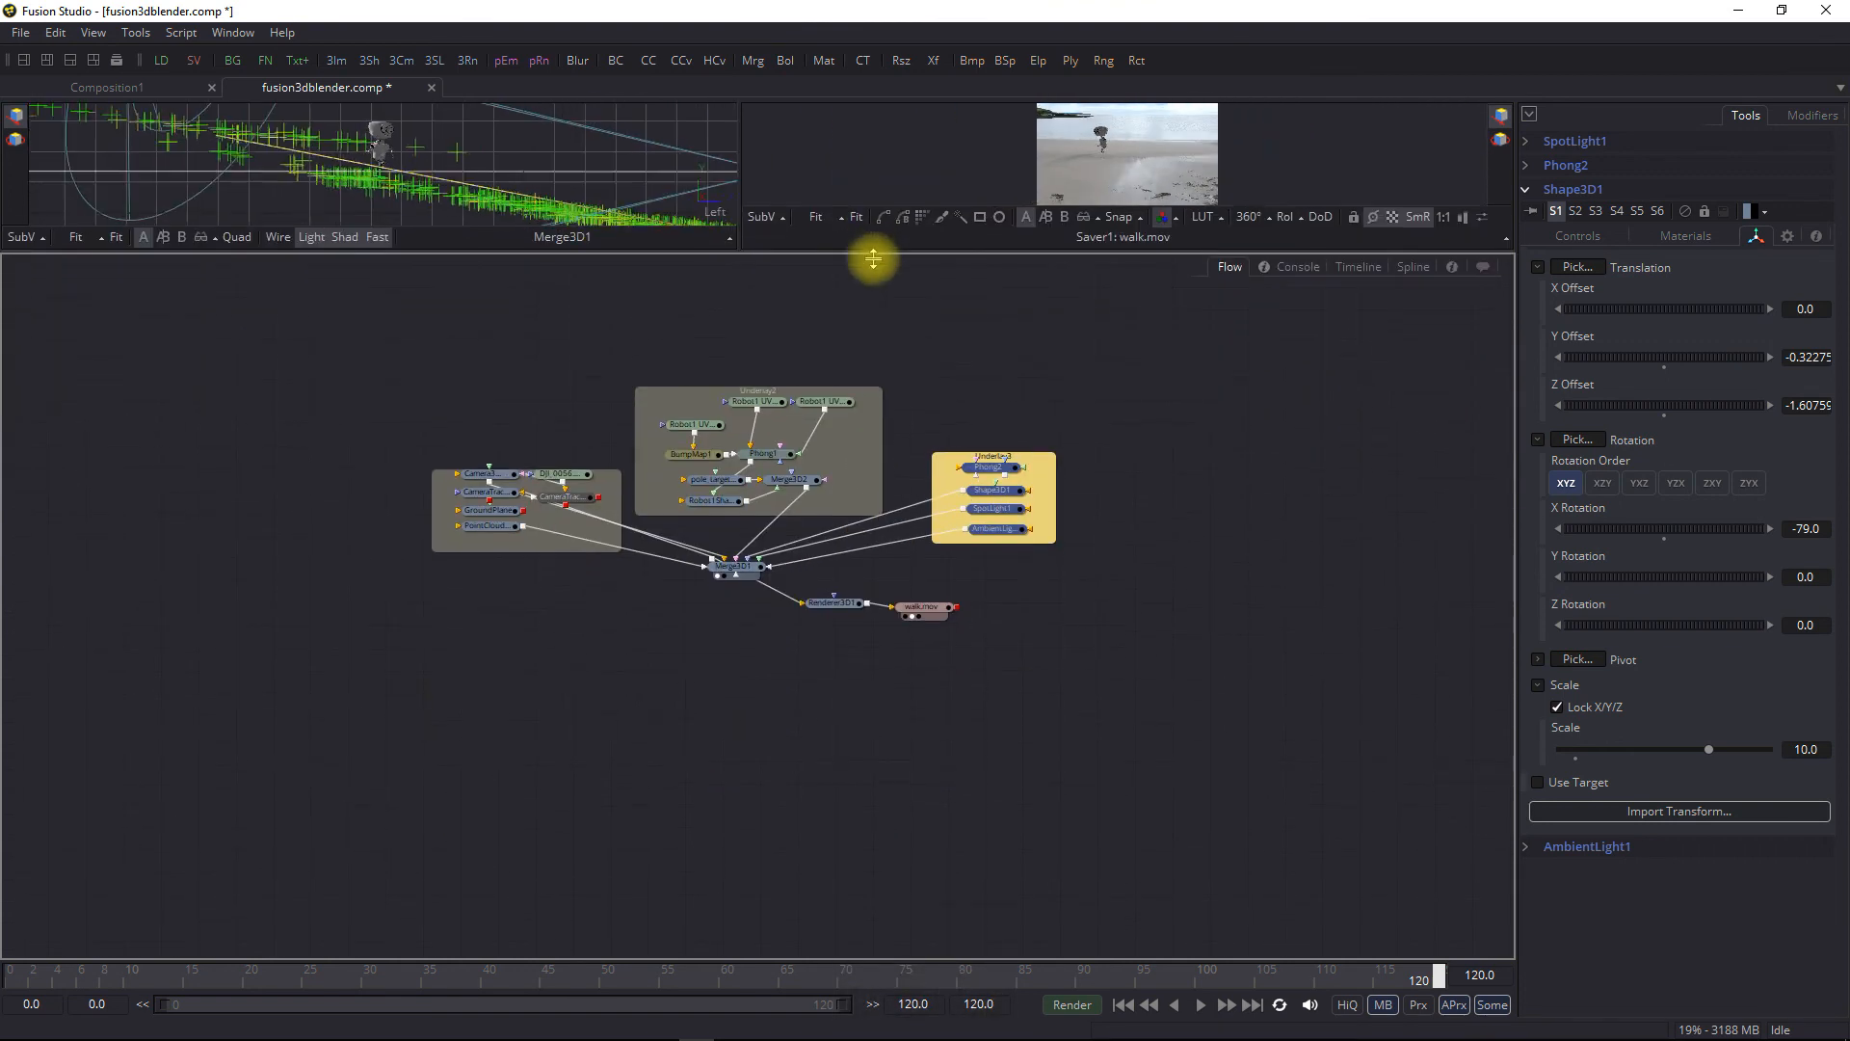
scroll(848, 439, "up", 4)
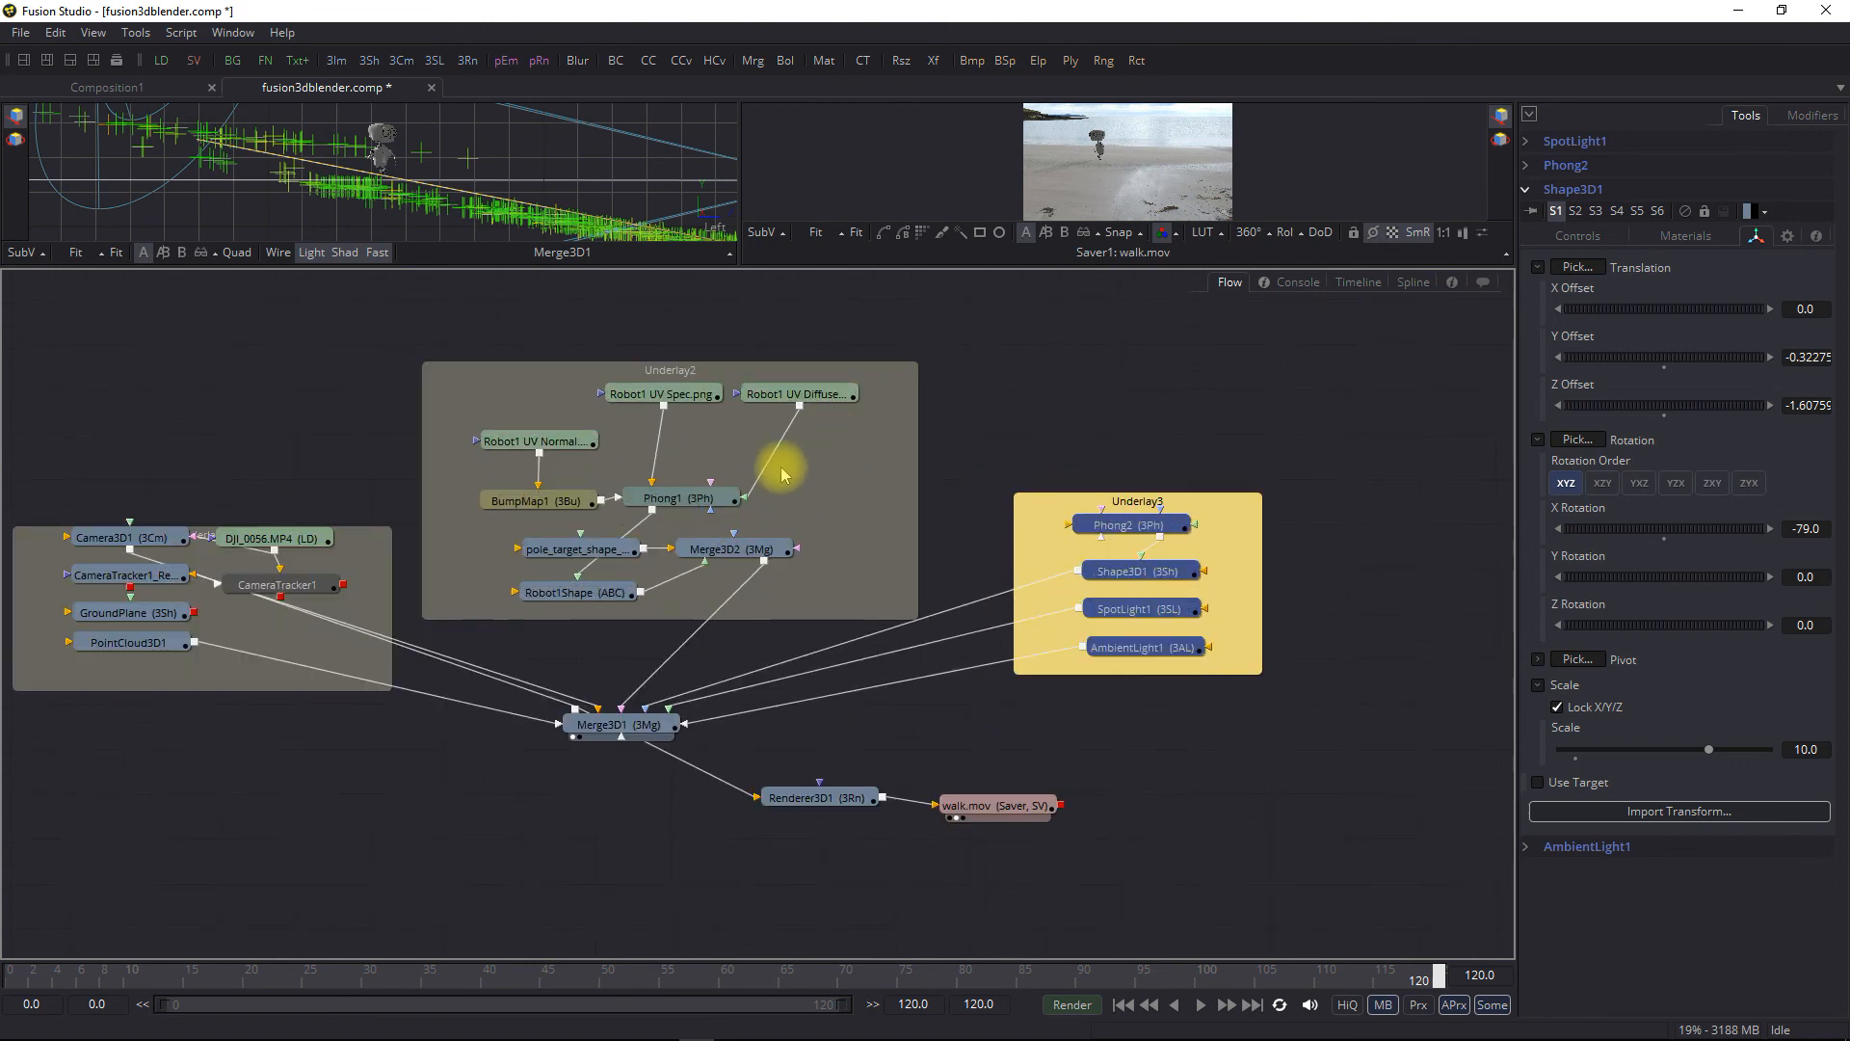
left_click_drag(744, 486, 824, 497)
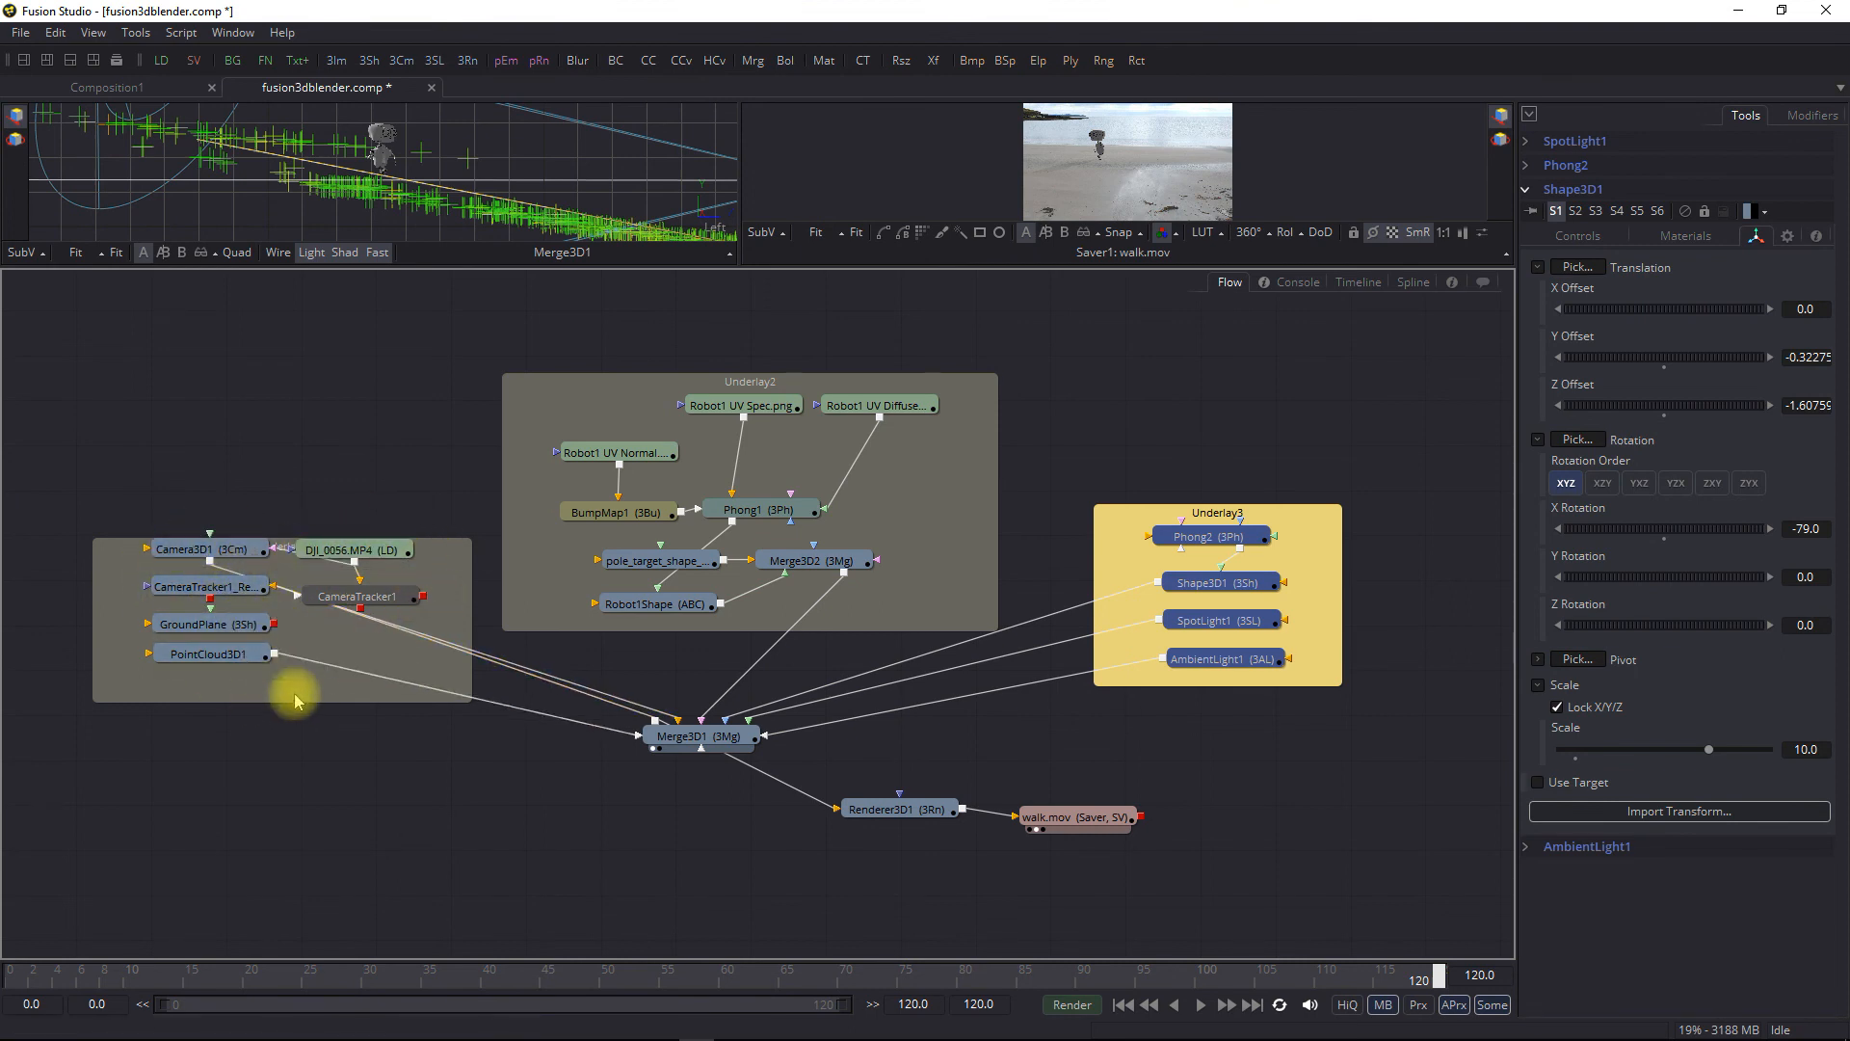
left_click(627, 347)
left_click_drag(634, 388, 639, 340)
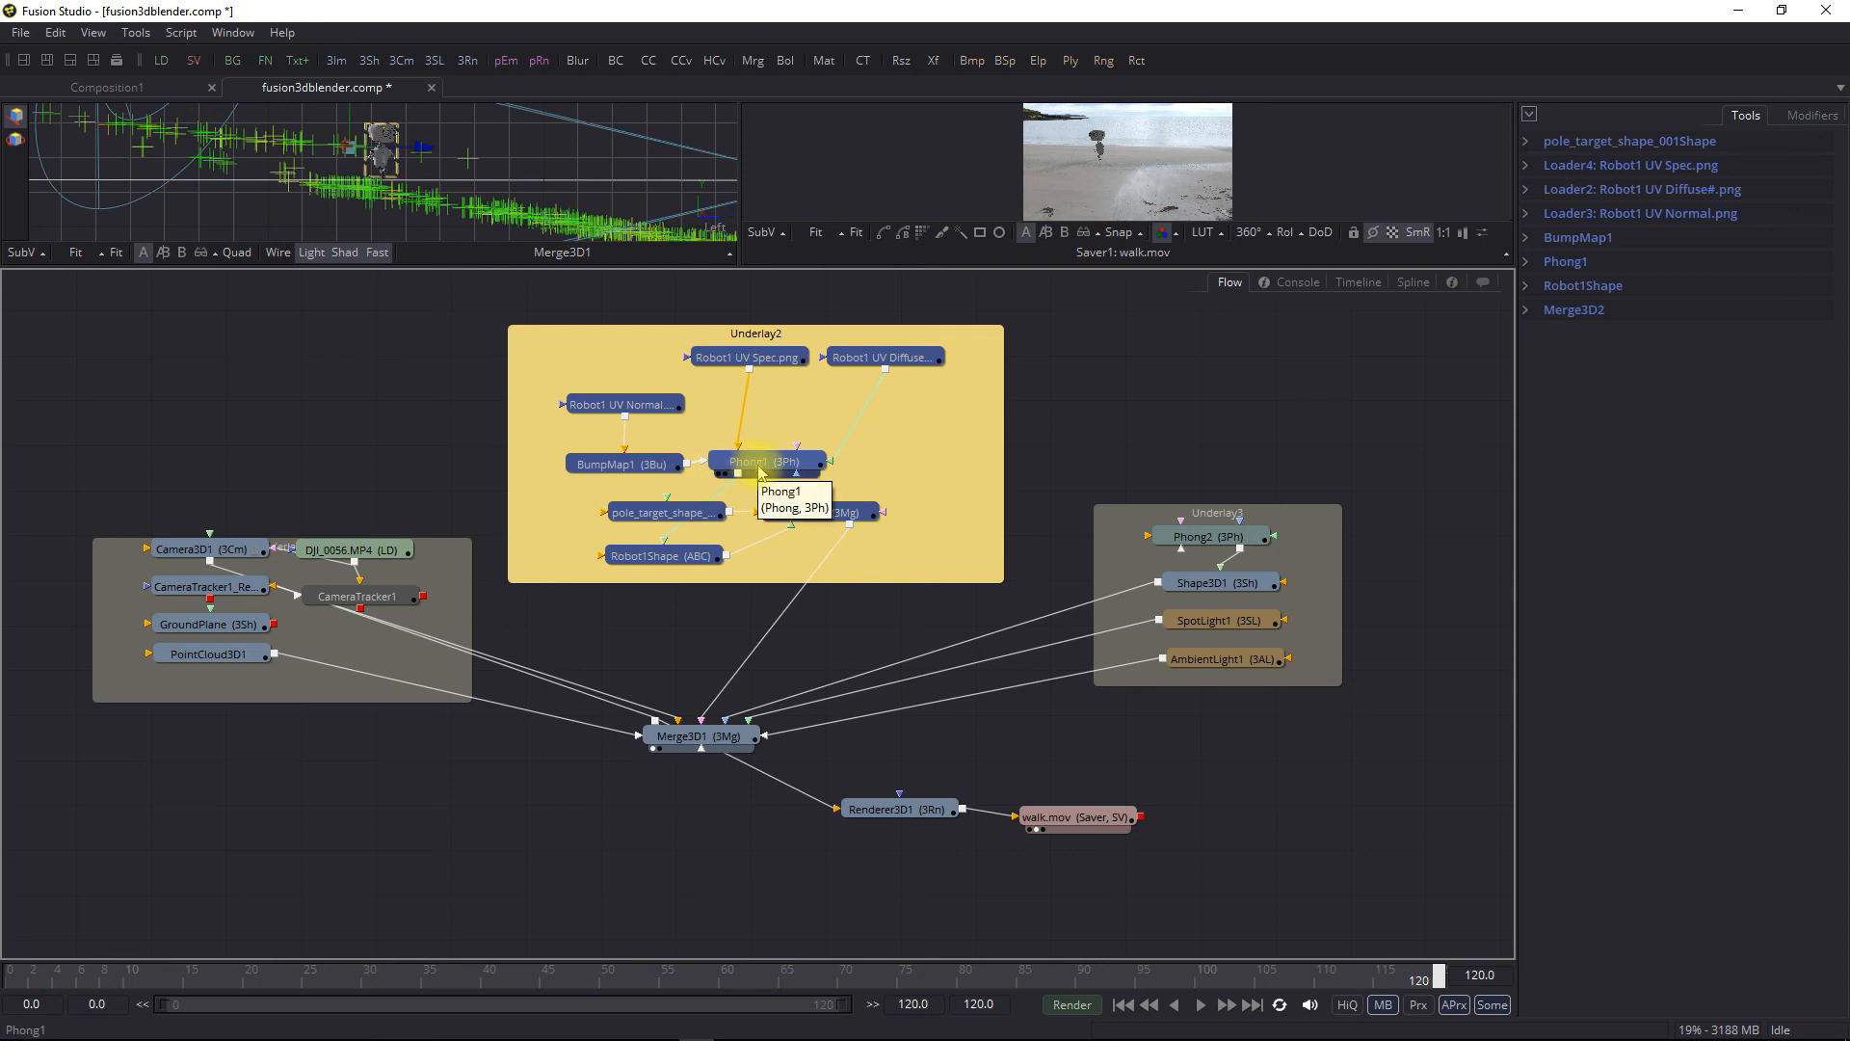
left_click_drag(1218, 523, 1206, 517)
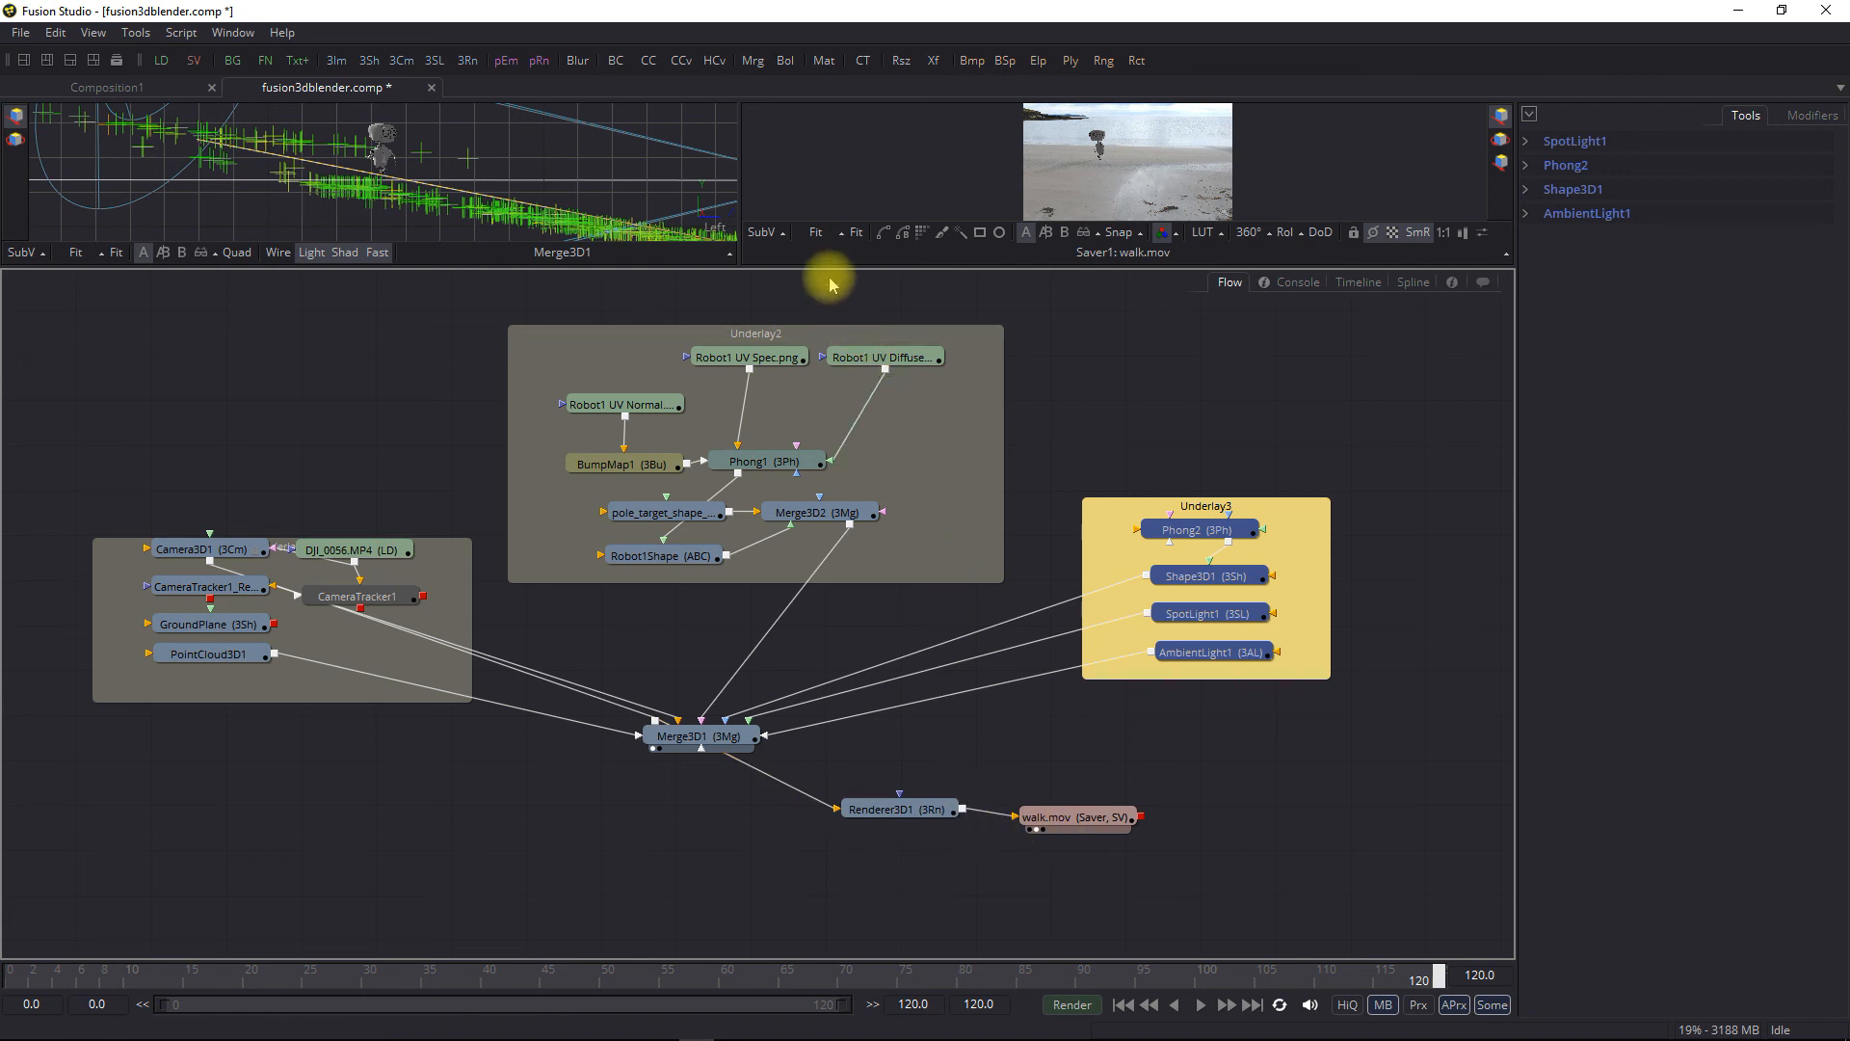
Enlarge the viewers again and change the Saver's output location to walk.mov on the Desktop
left_click_drag(827, 270, 954, 733)
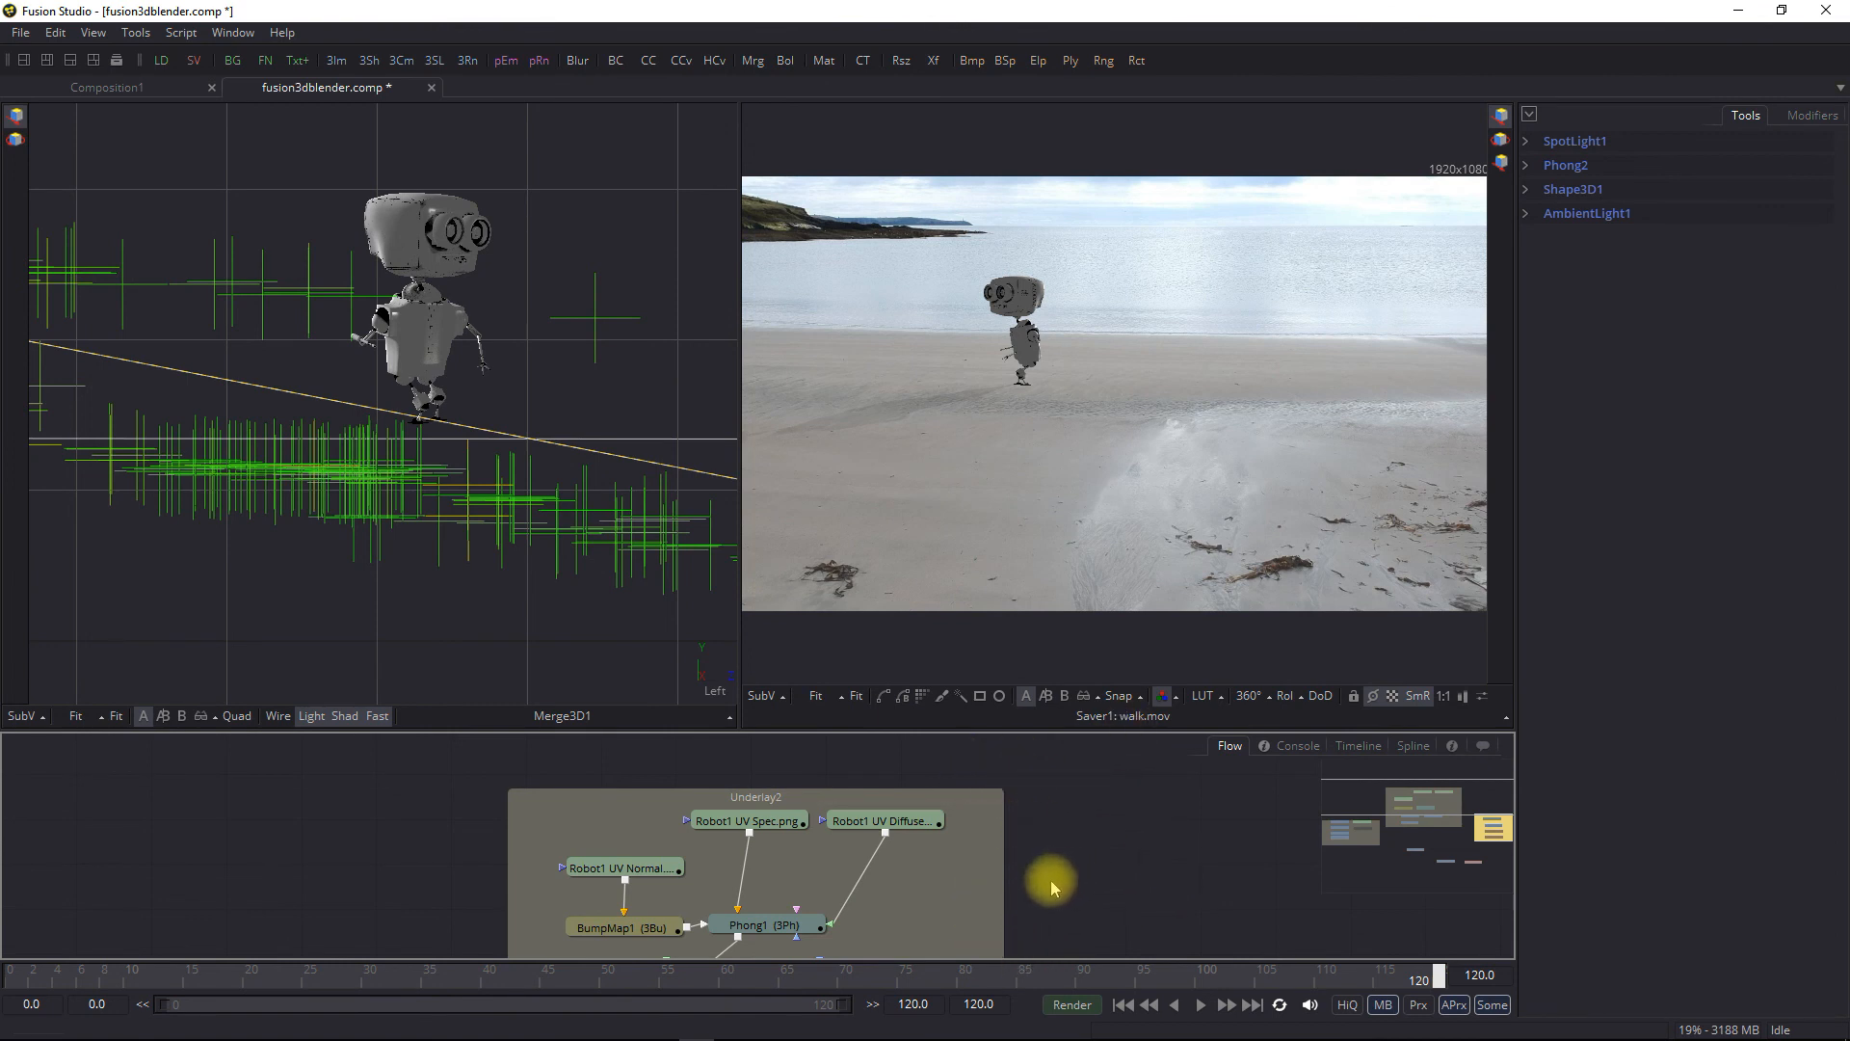
left_click_drag(1041, 871, 970, 526)
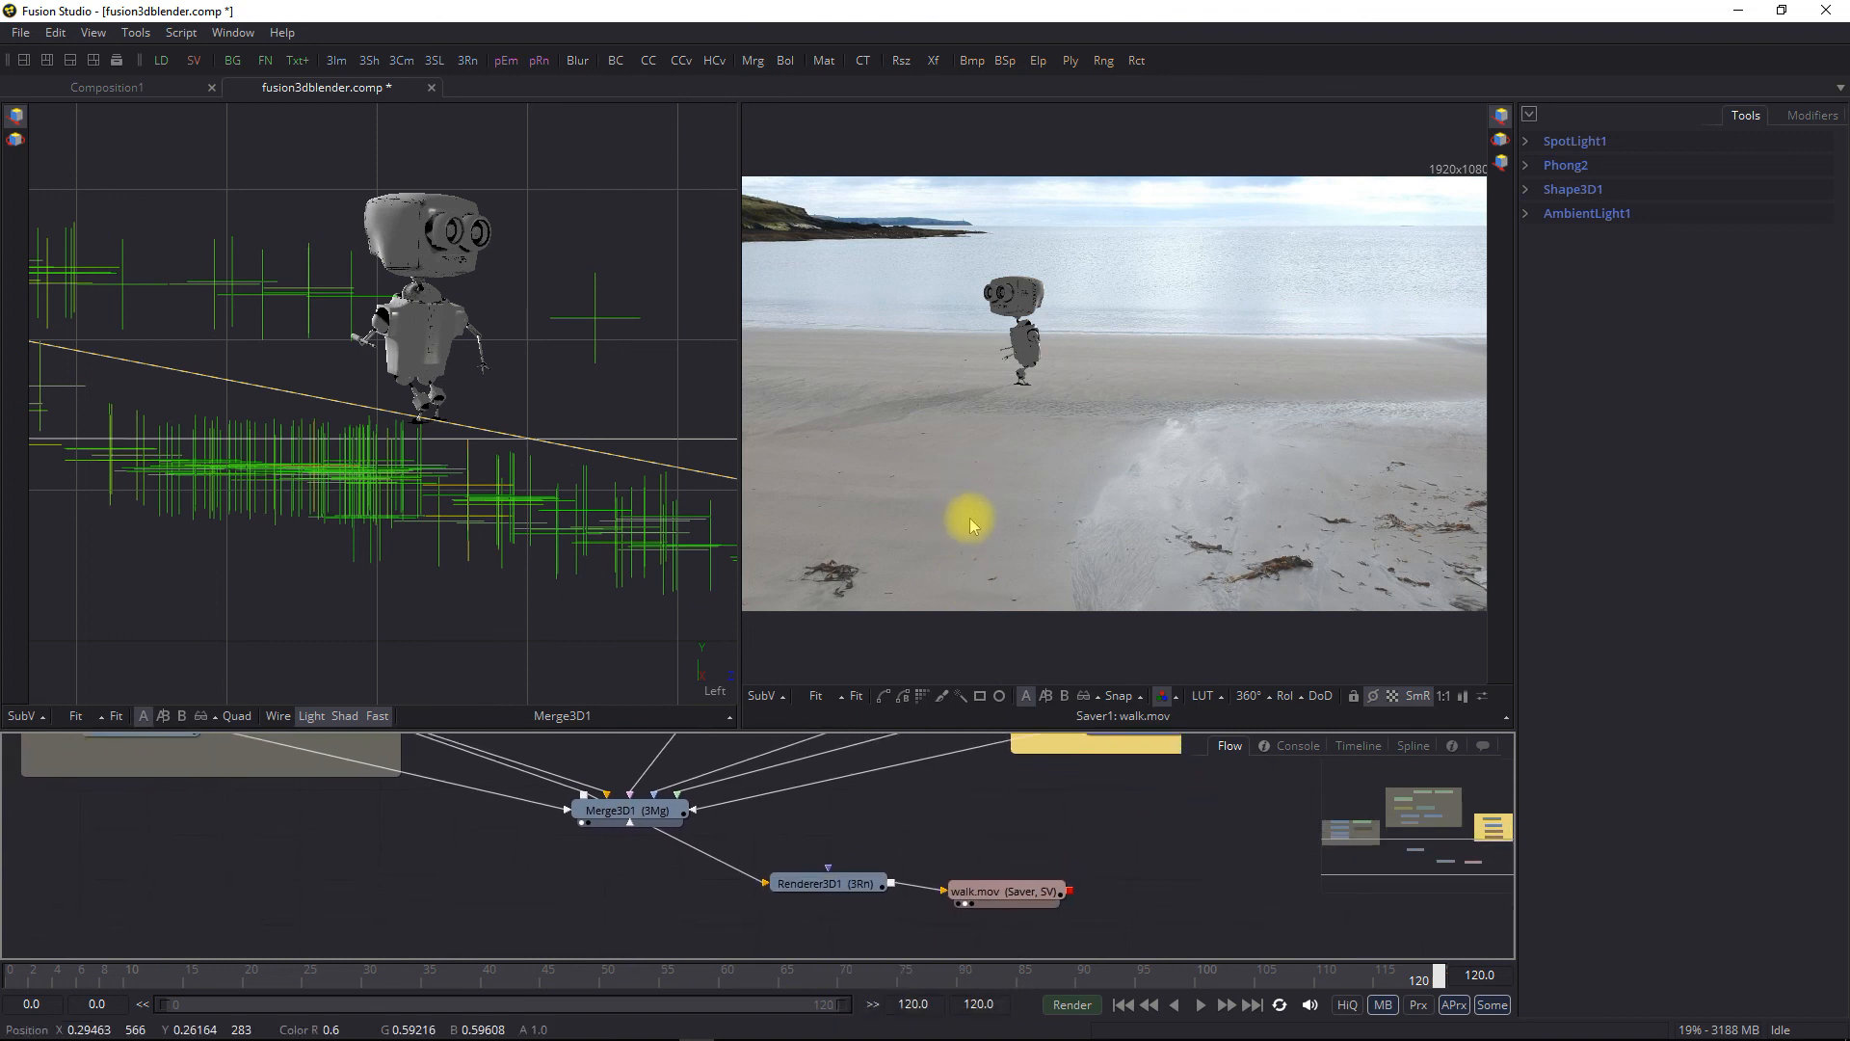
left_click(1012, 894)
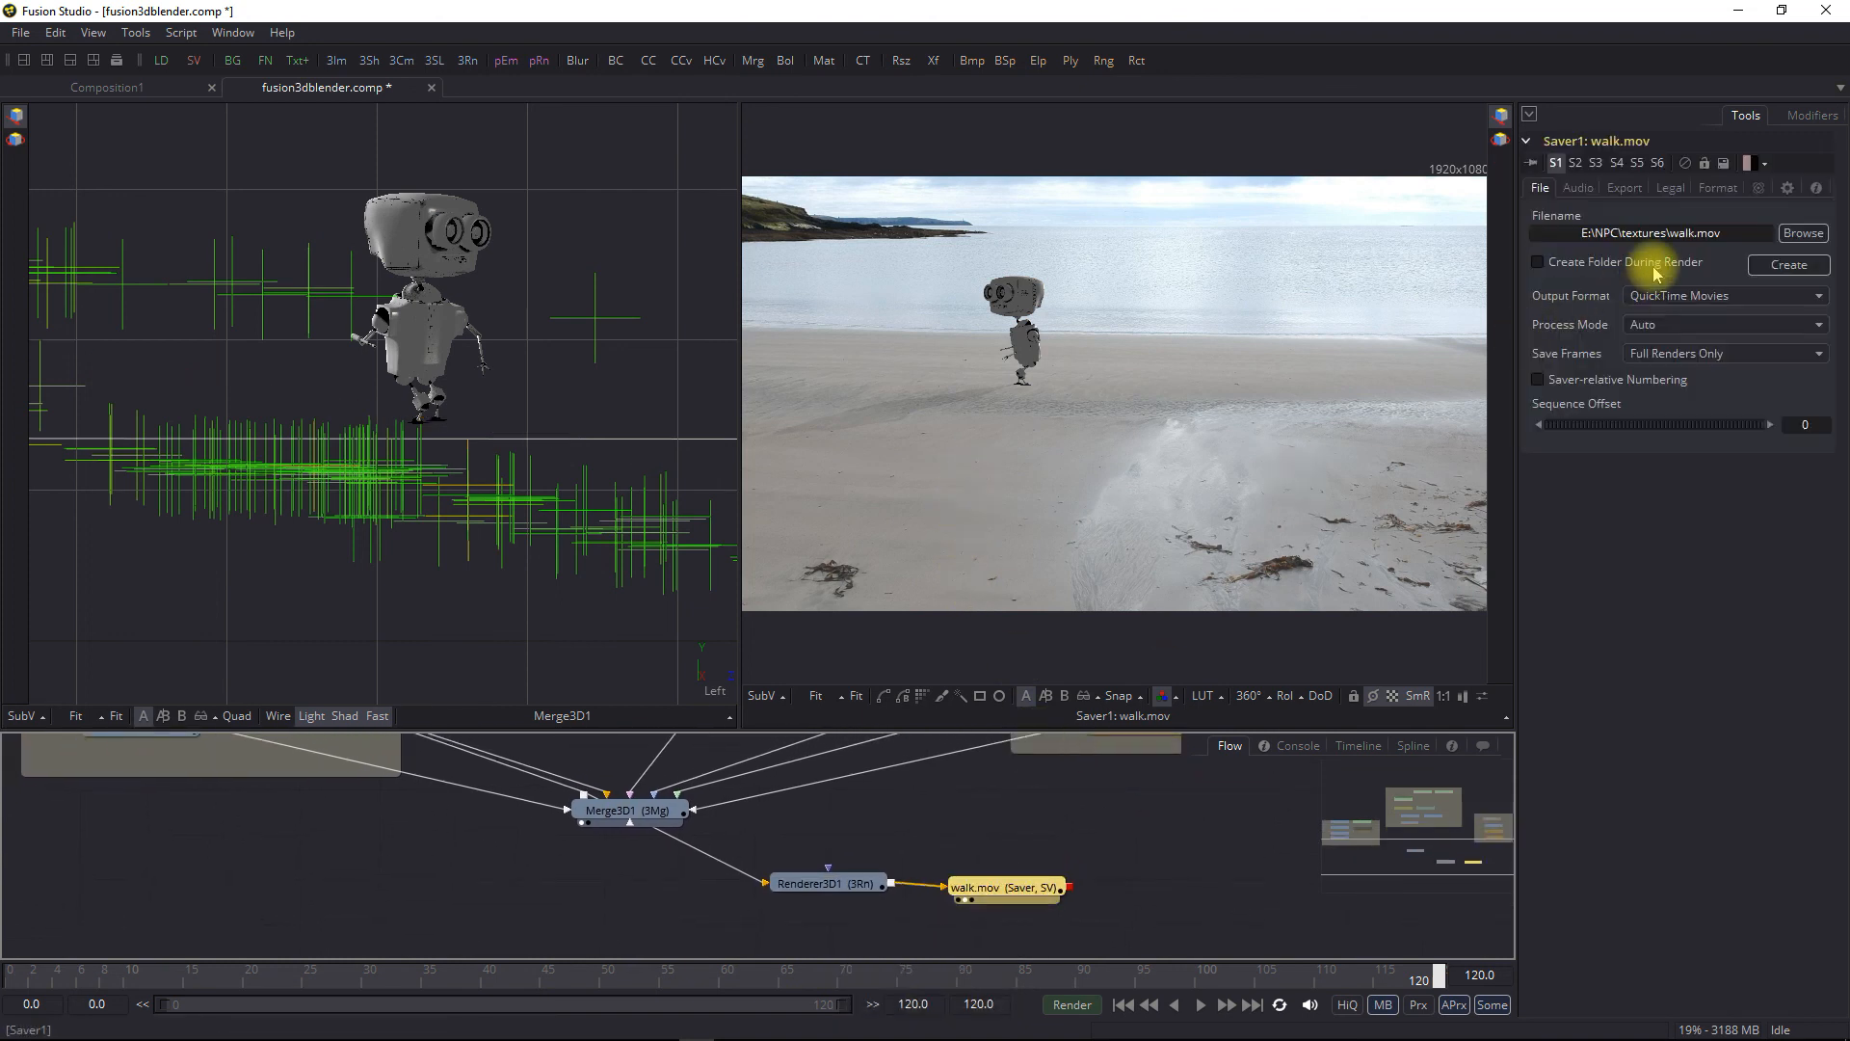
left_click(1808, 235)
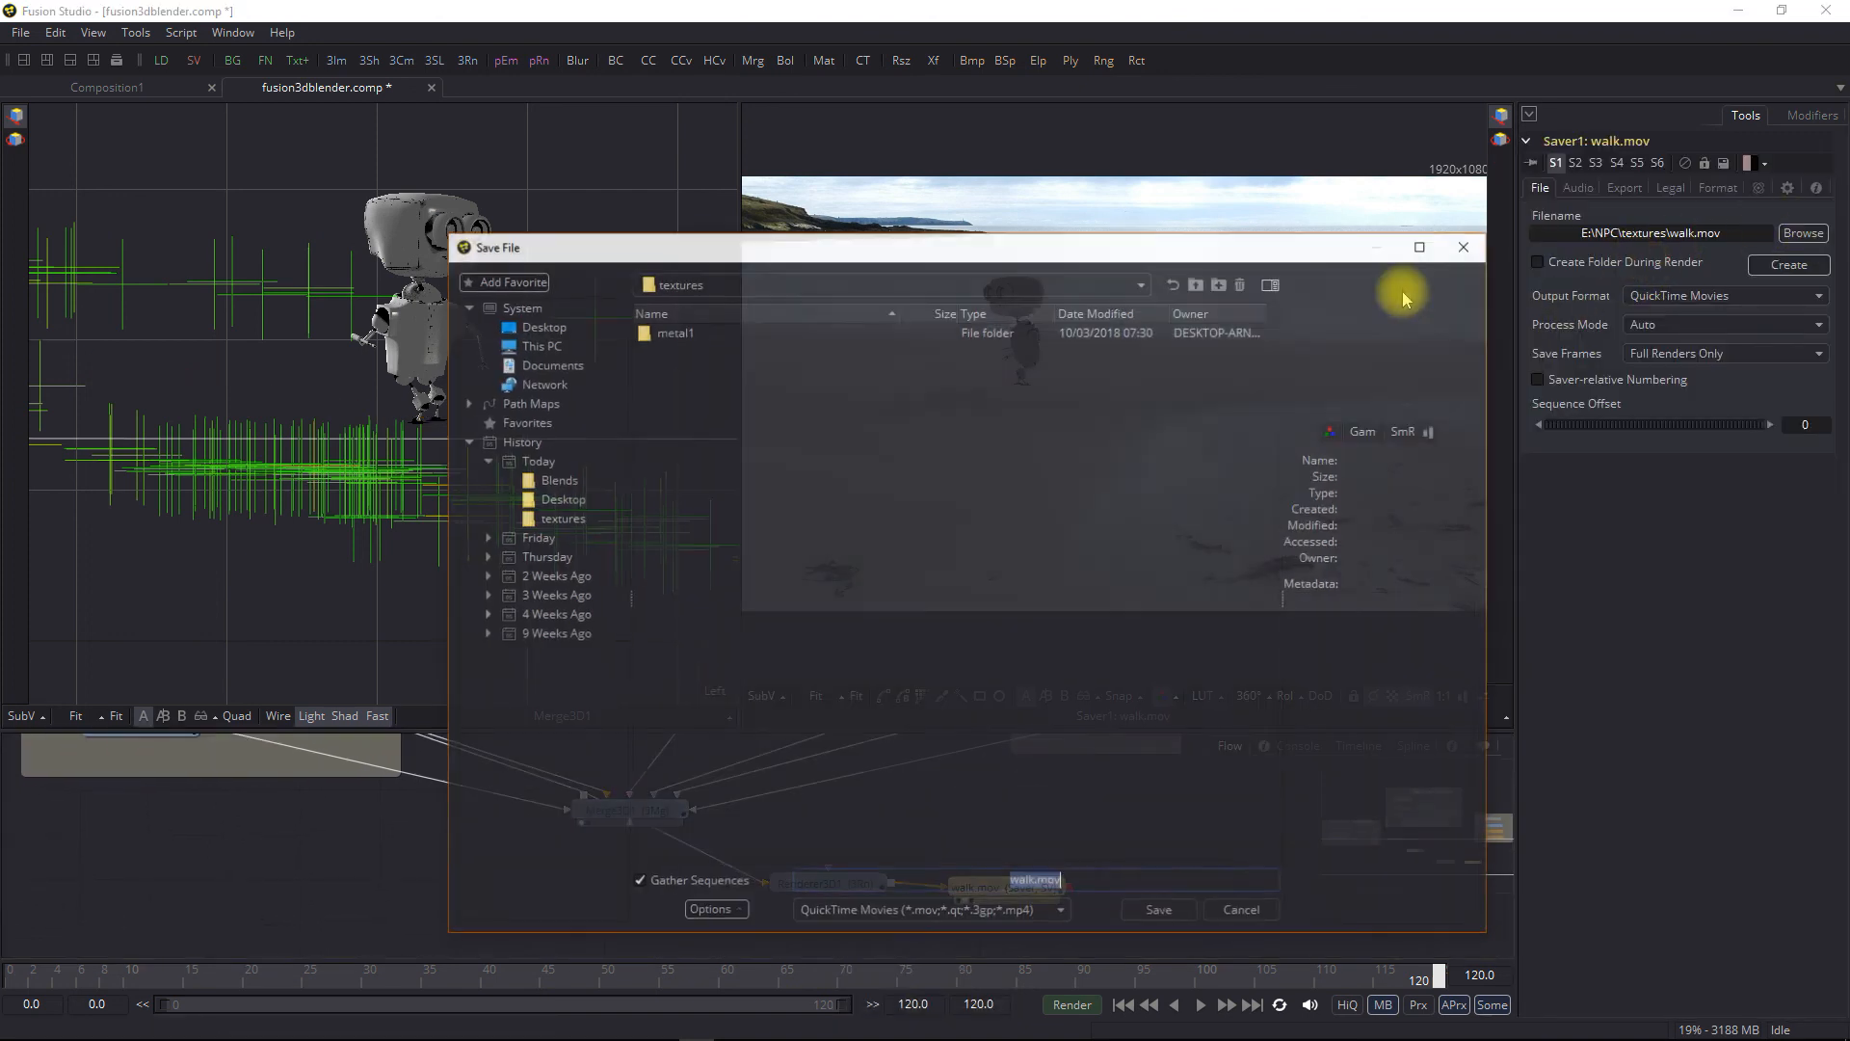
left_click(541, 326)
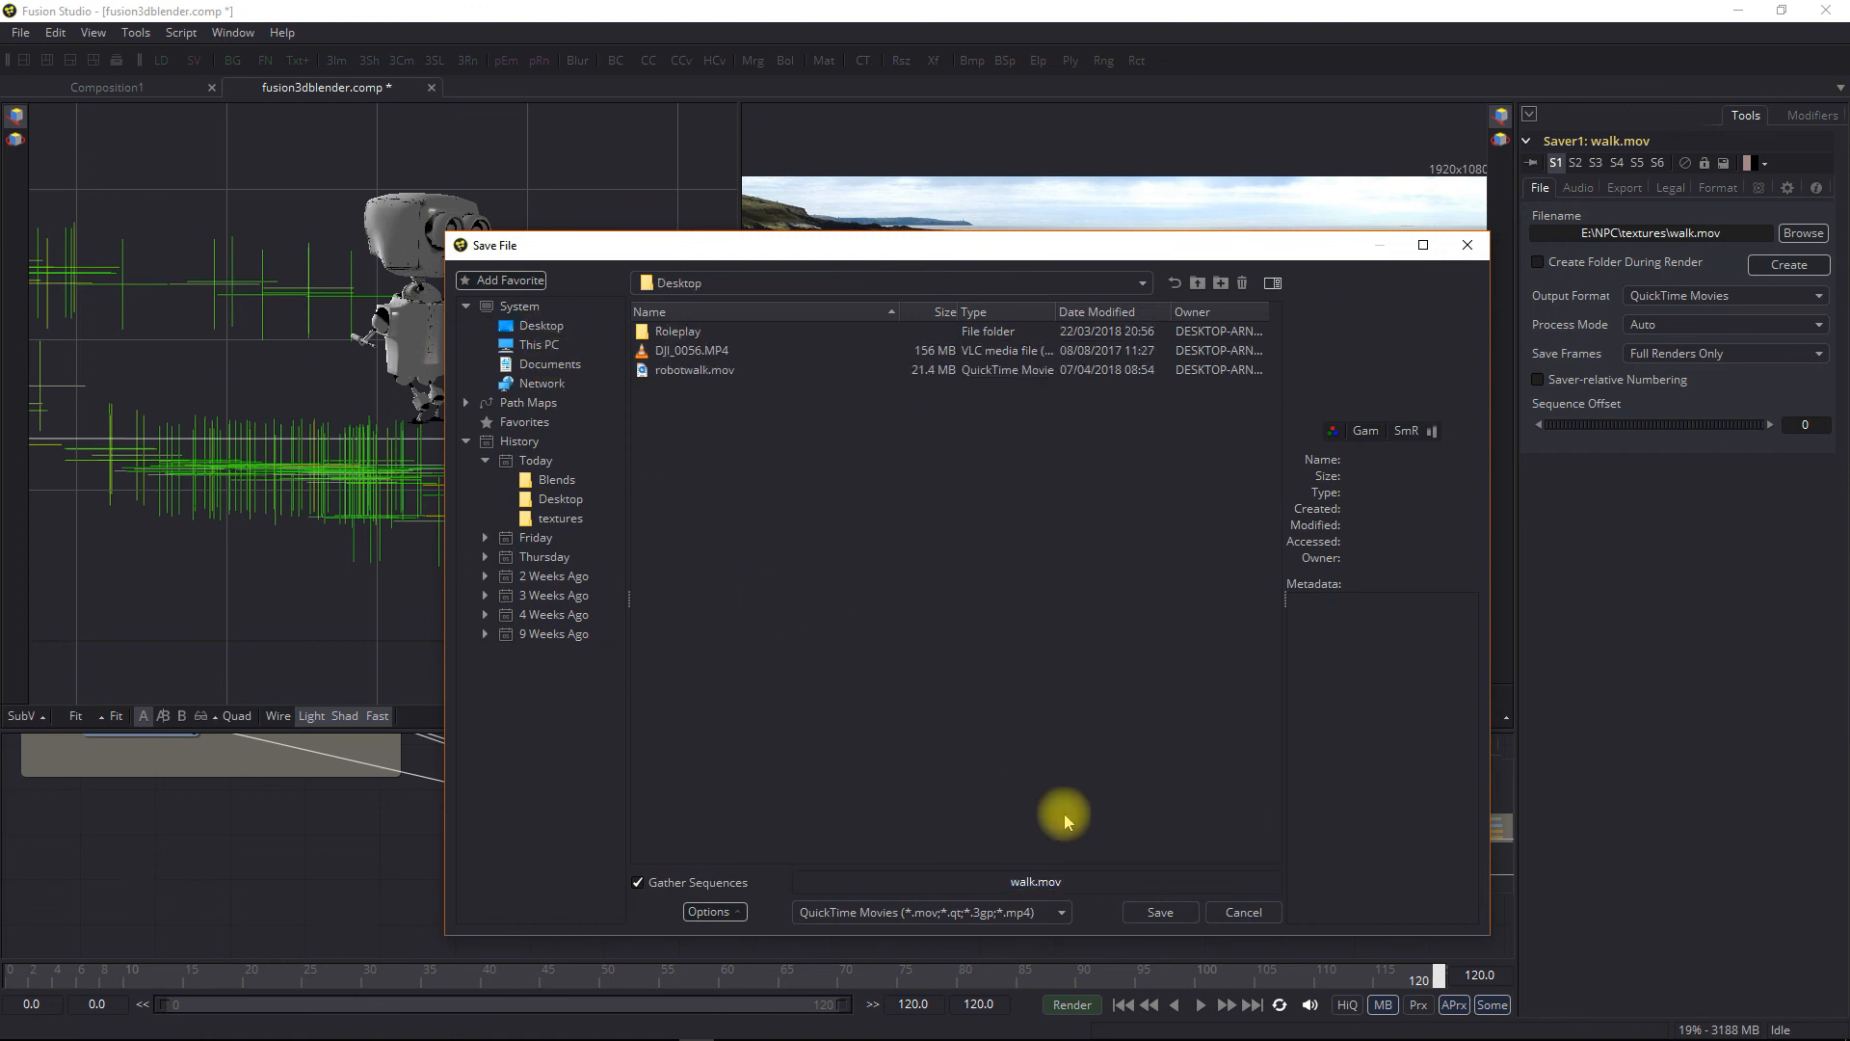
left_click(1164, 912)
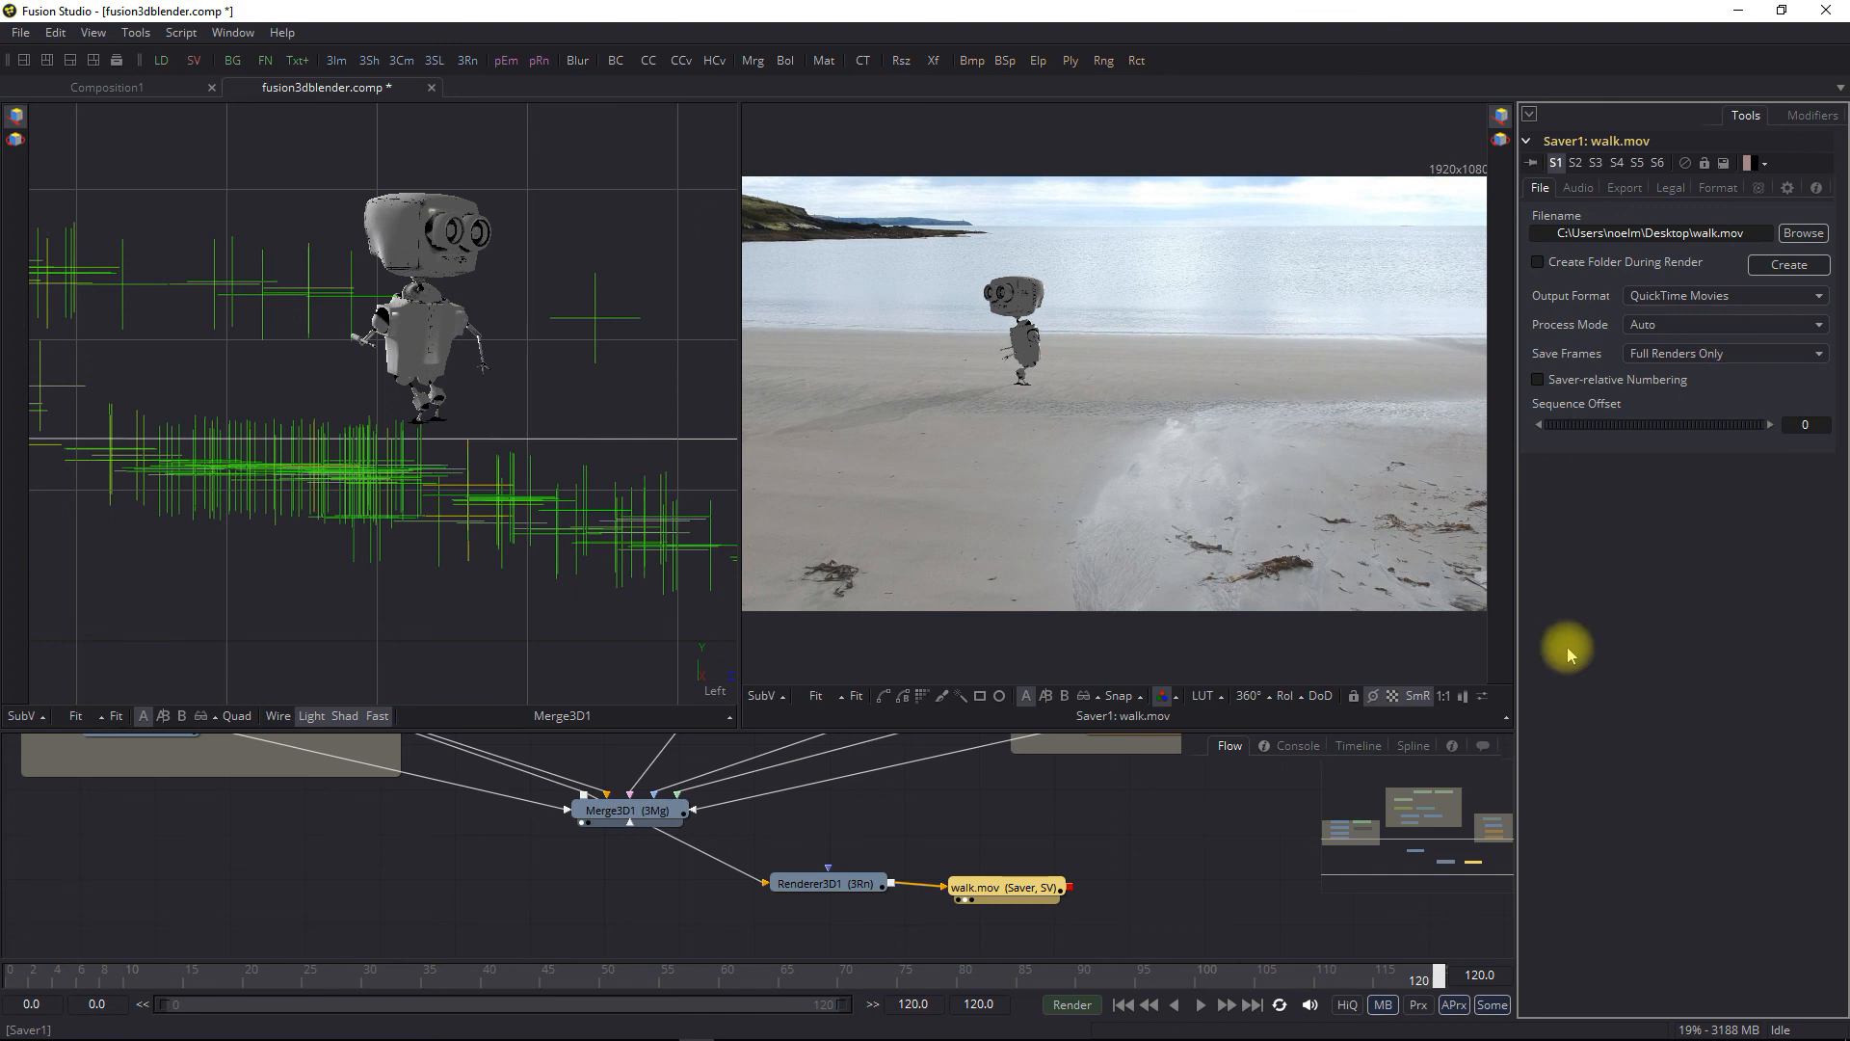
Render frames 0 to 120 at full size with the Final configuration and dismiss the completion notice
left_click(1072, 1005)
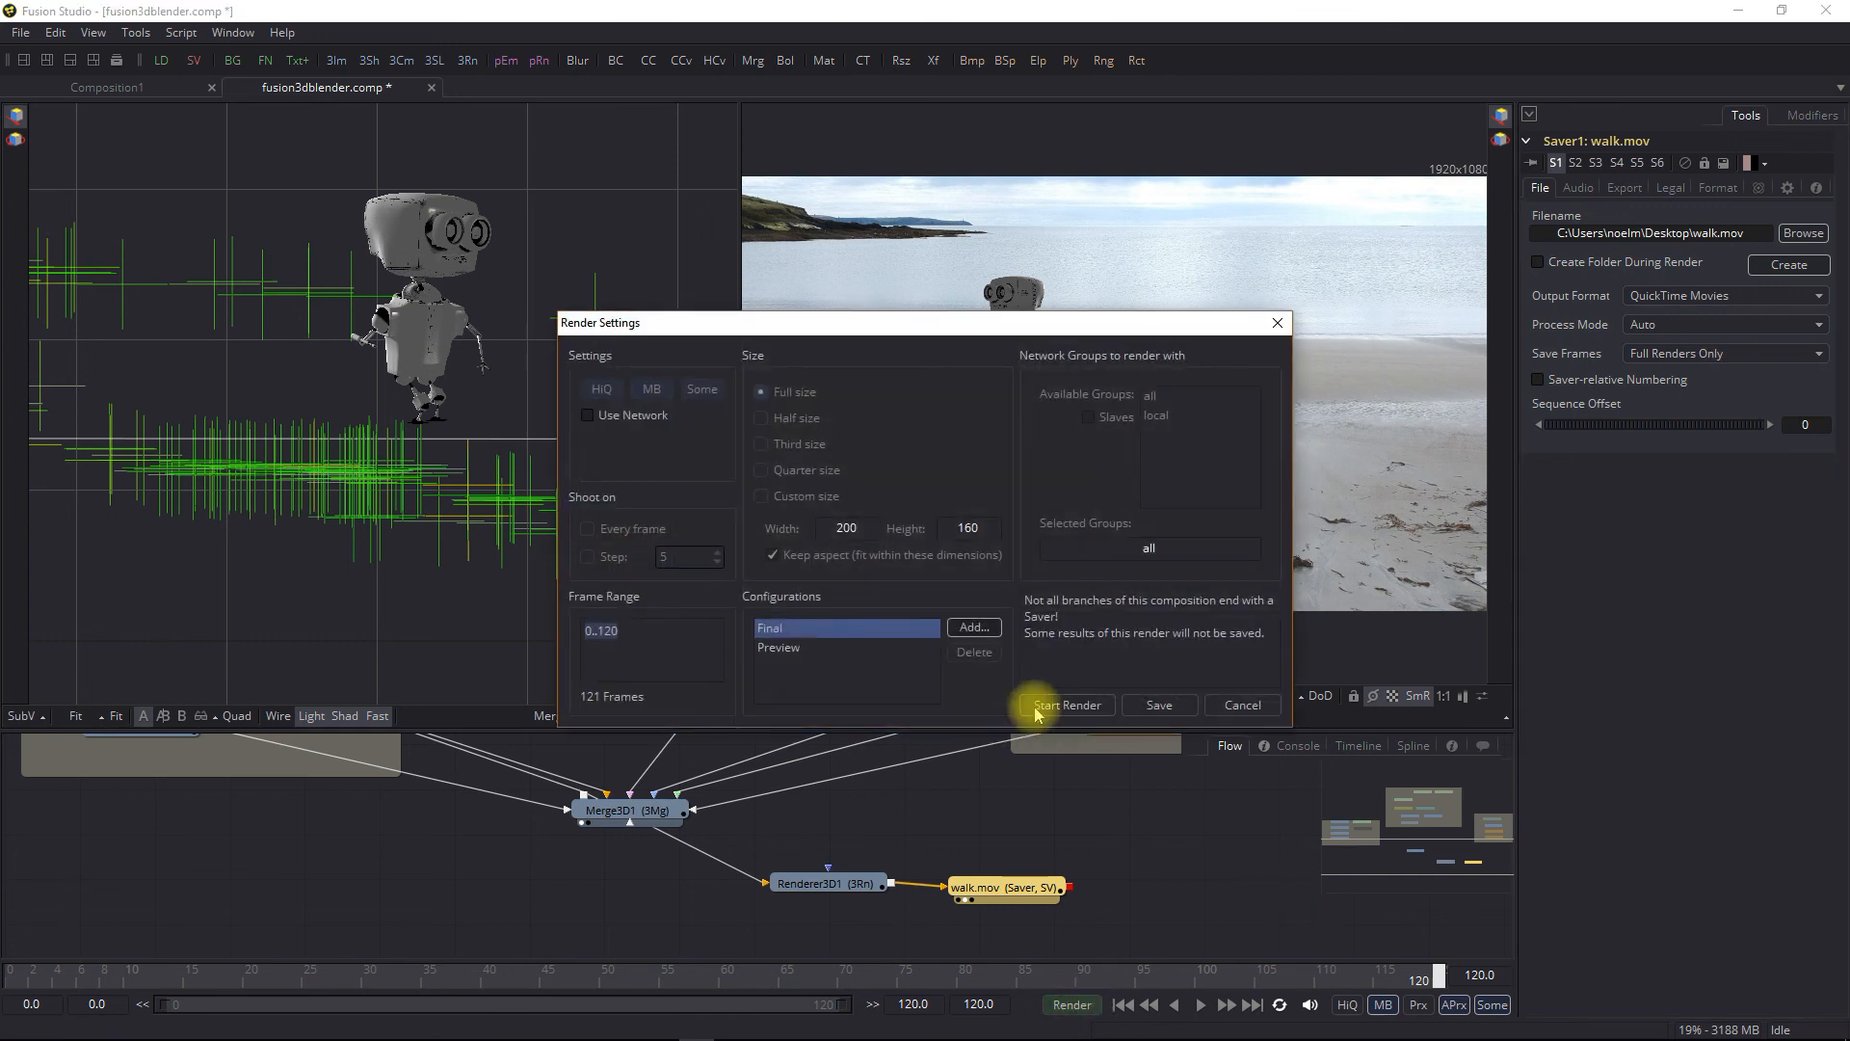
left_click(1066, 706)
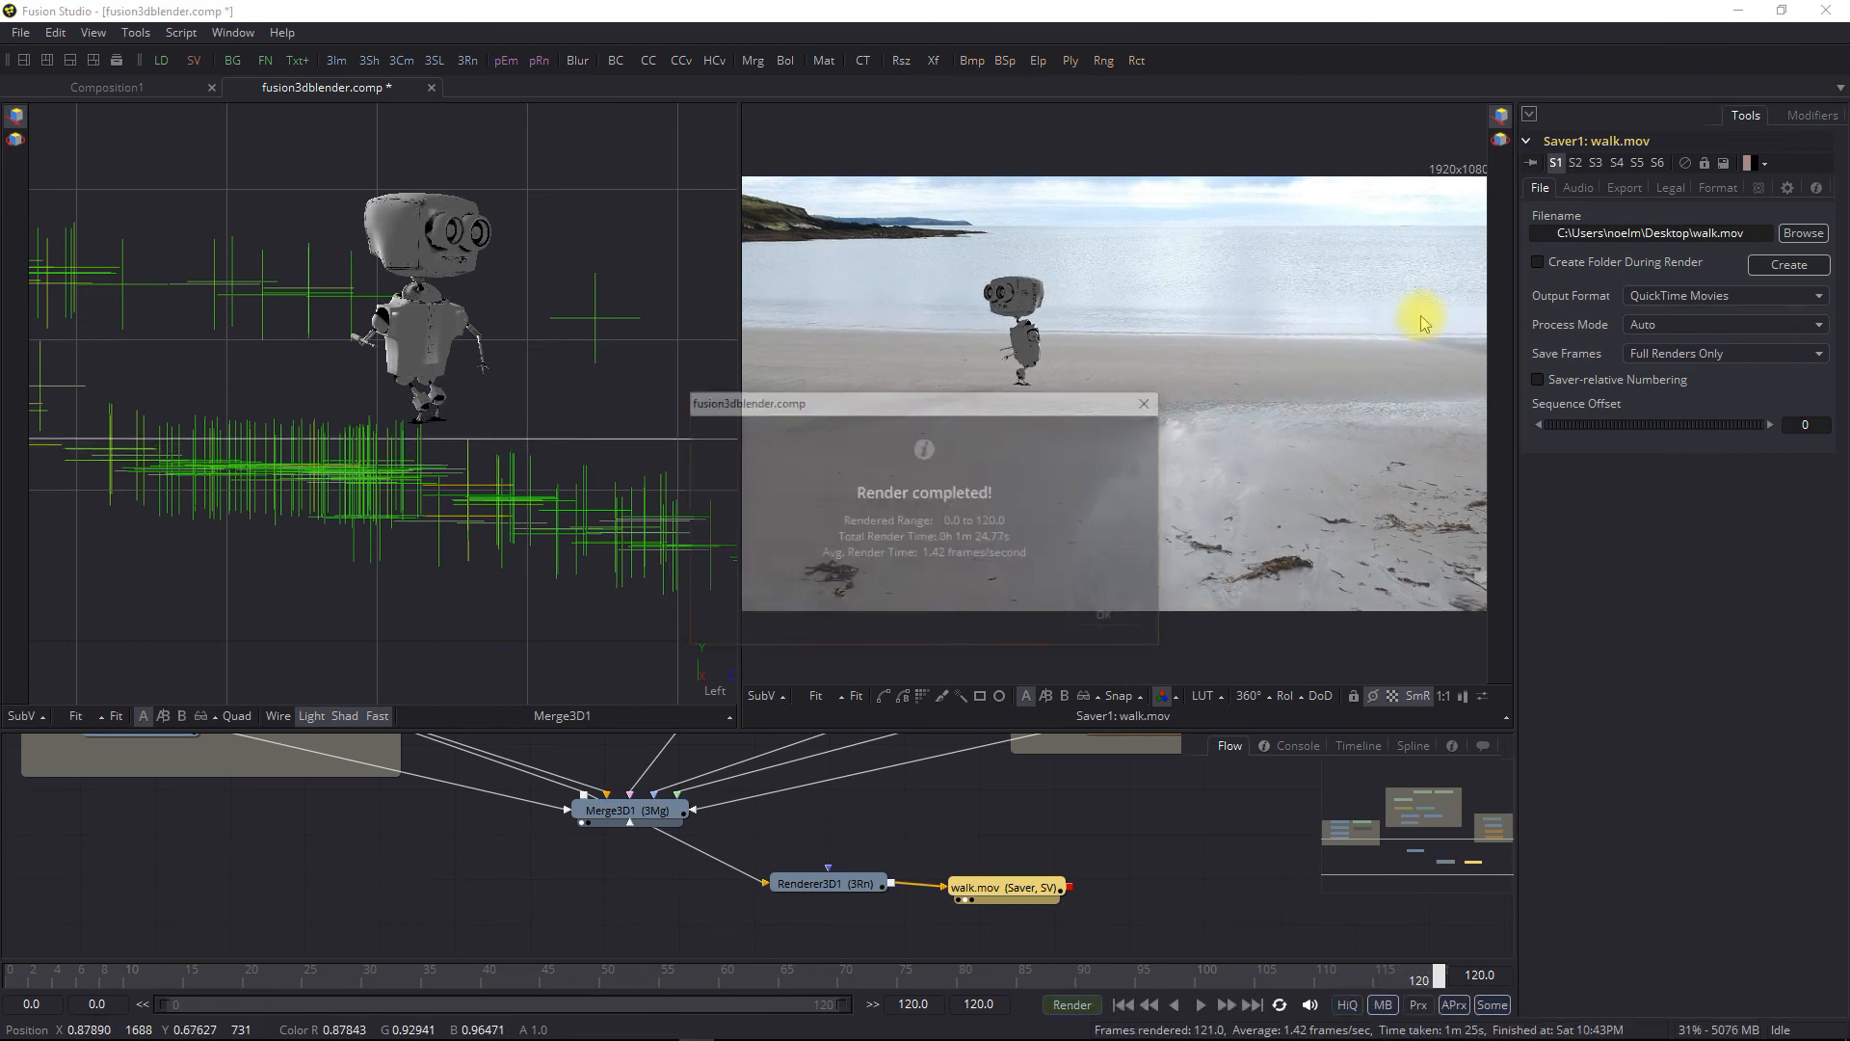
left_click(1110, 619)
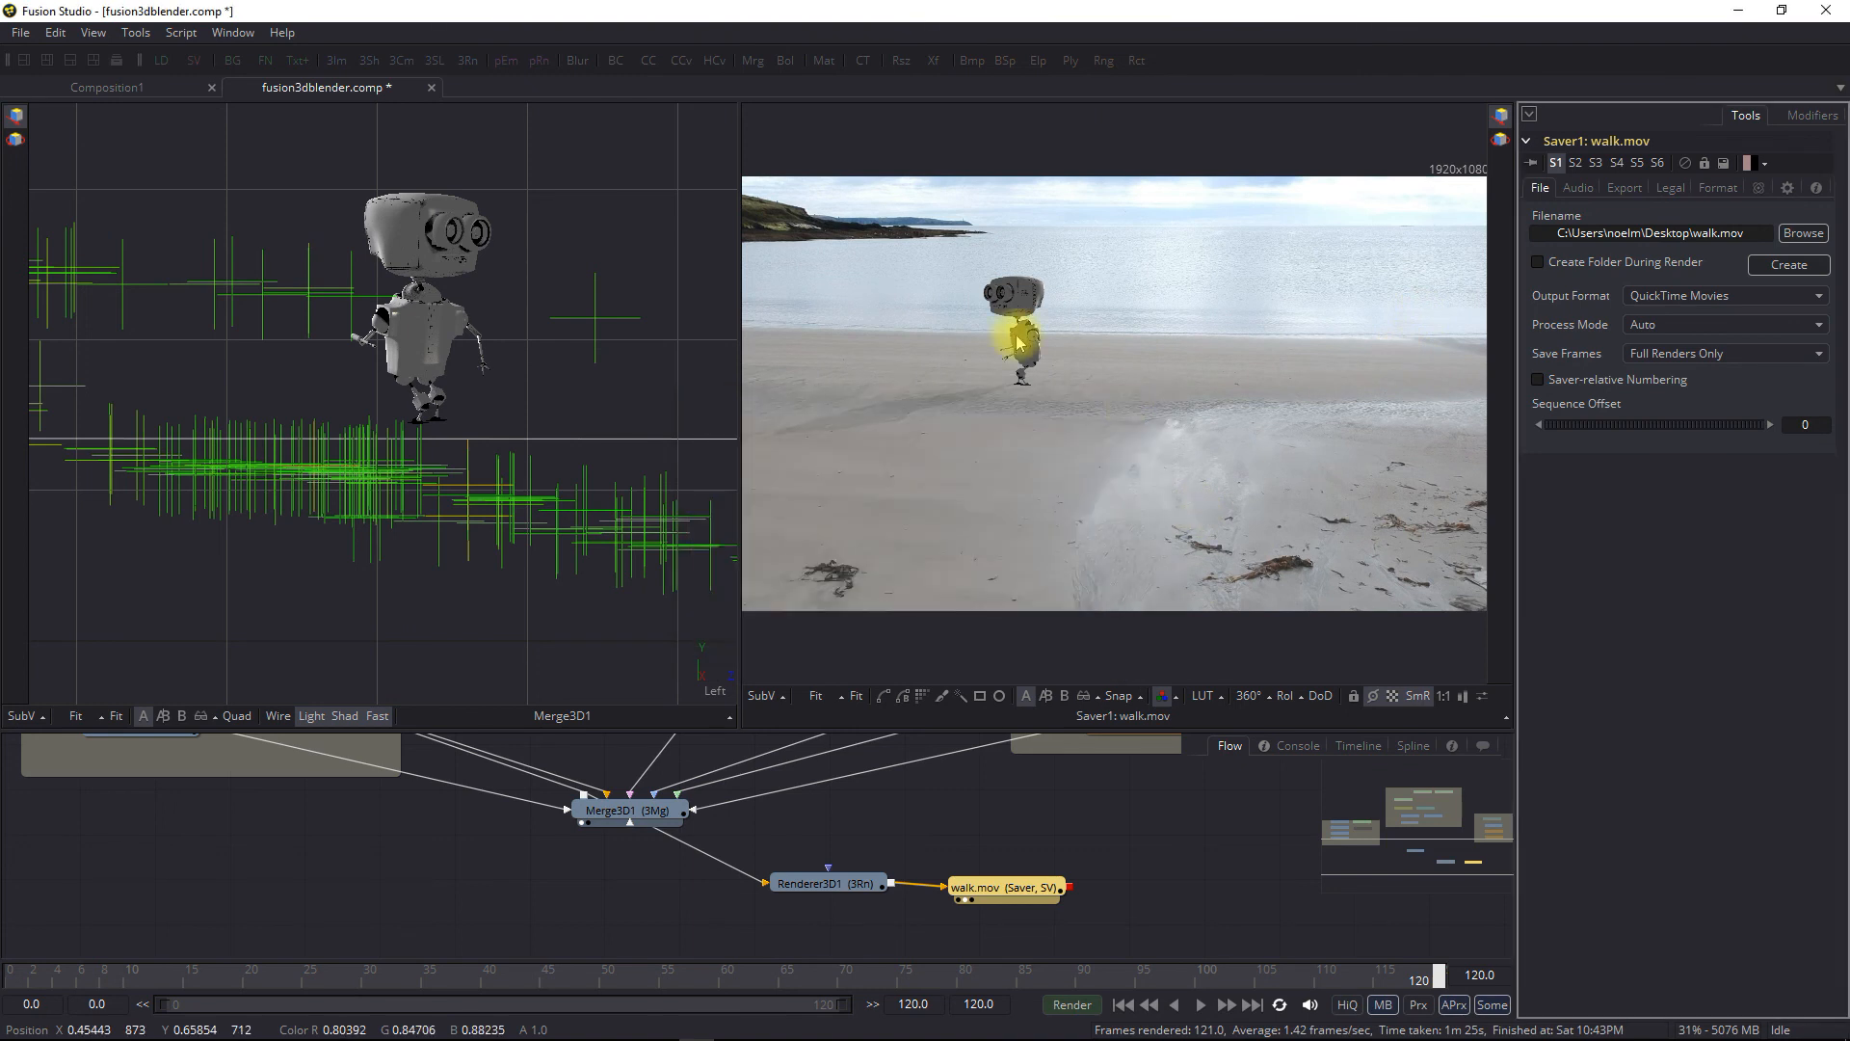
Save the composition and close Fusion Studio to reach the rendered file on the desktop
left_click(28, 36)
left_click(59, 140)
left_click(1823, 19)
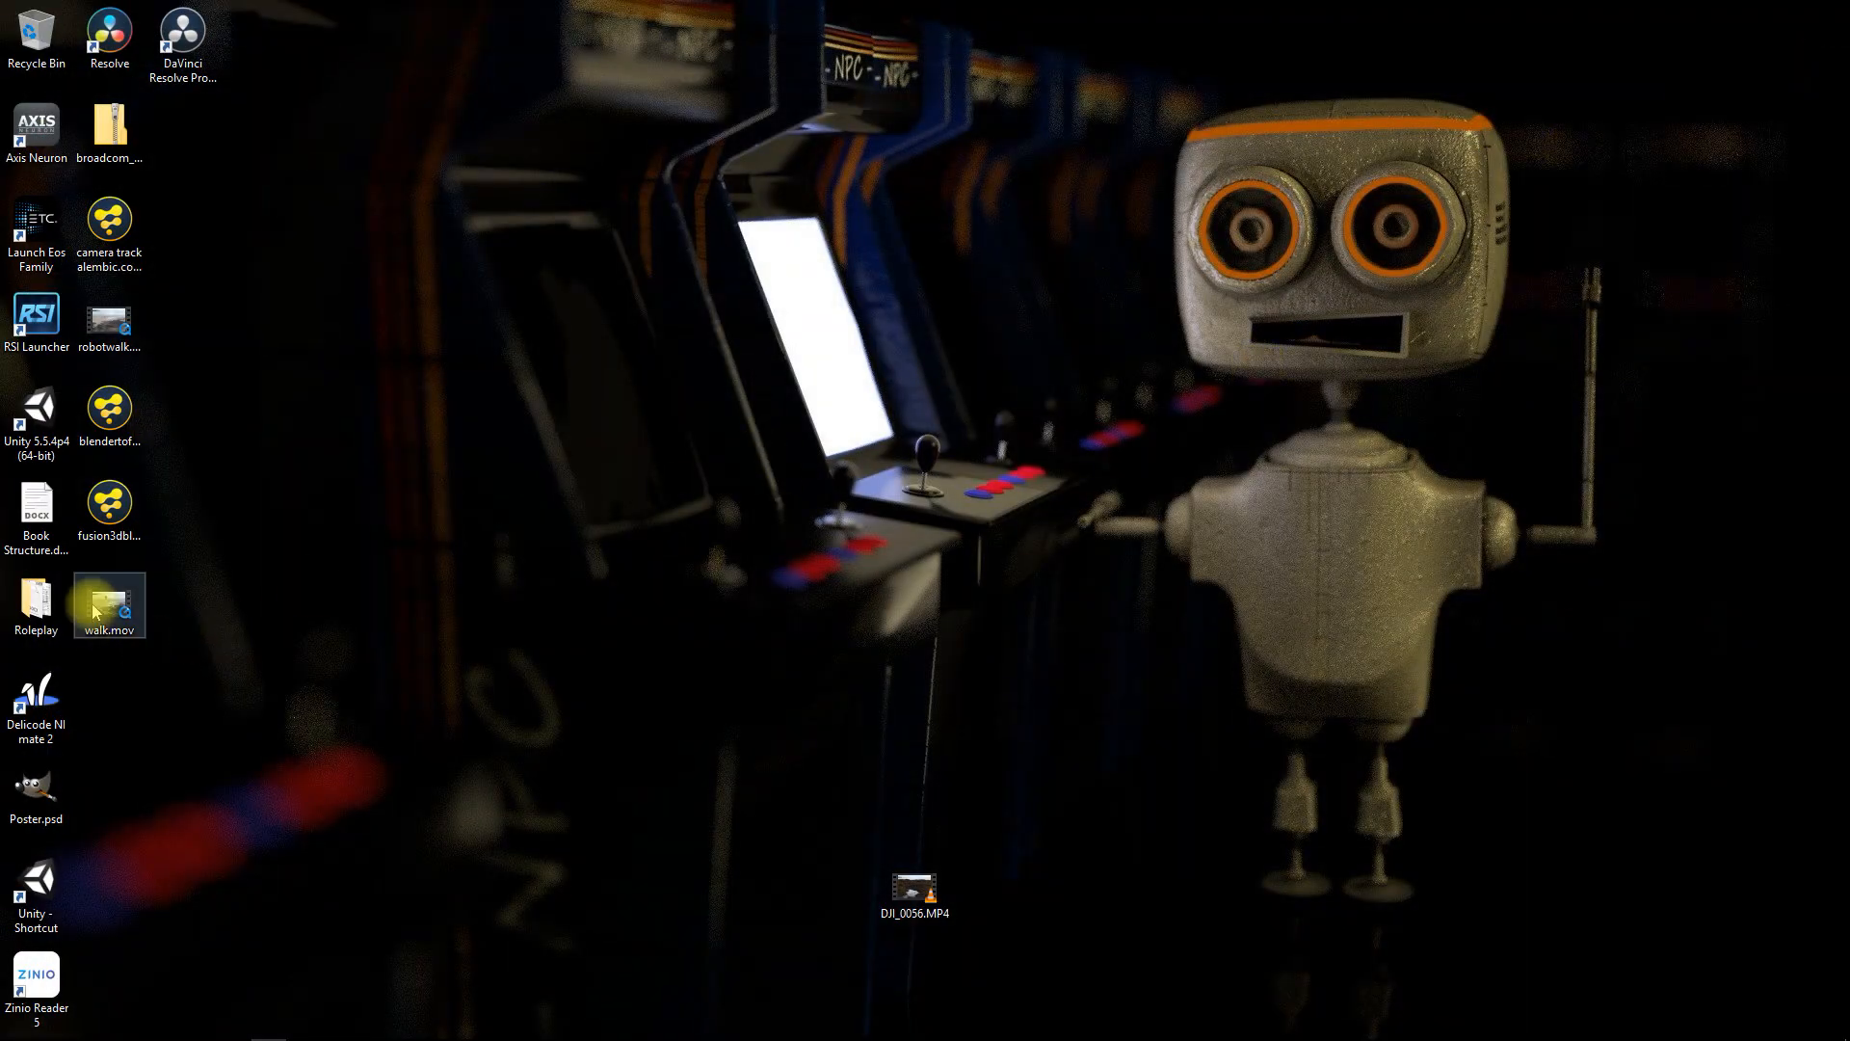
Open the rendered walk.mov from the desktop, maximize its player window and play the clip from the start
double_click(102, 611)
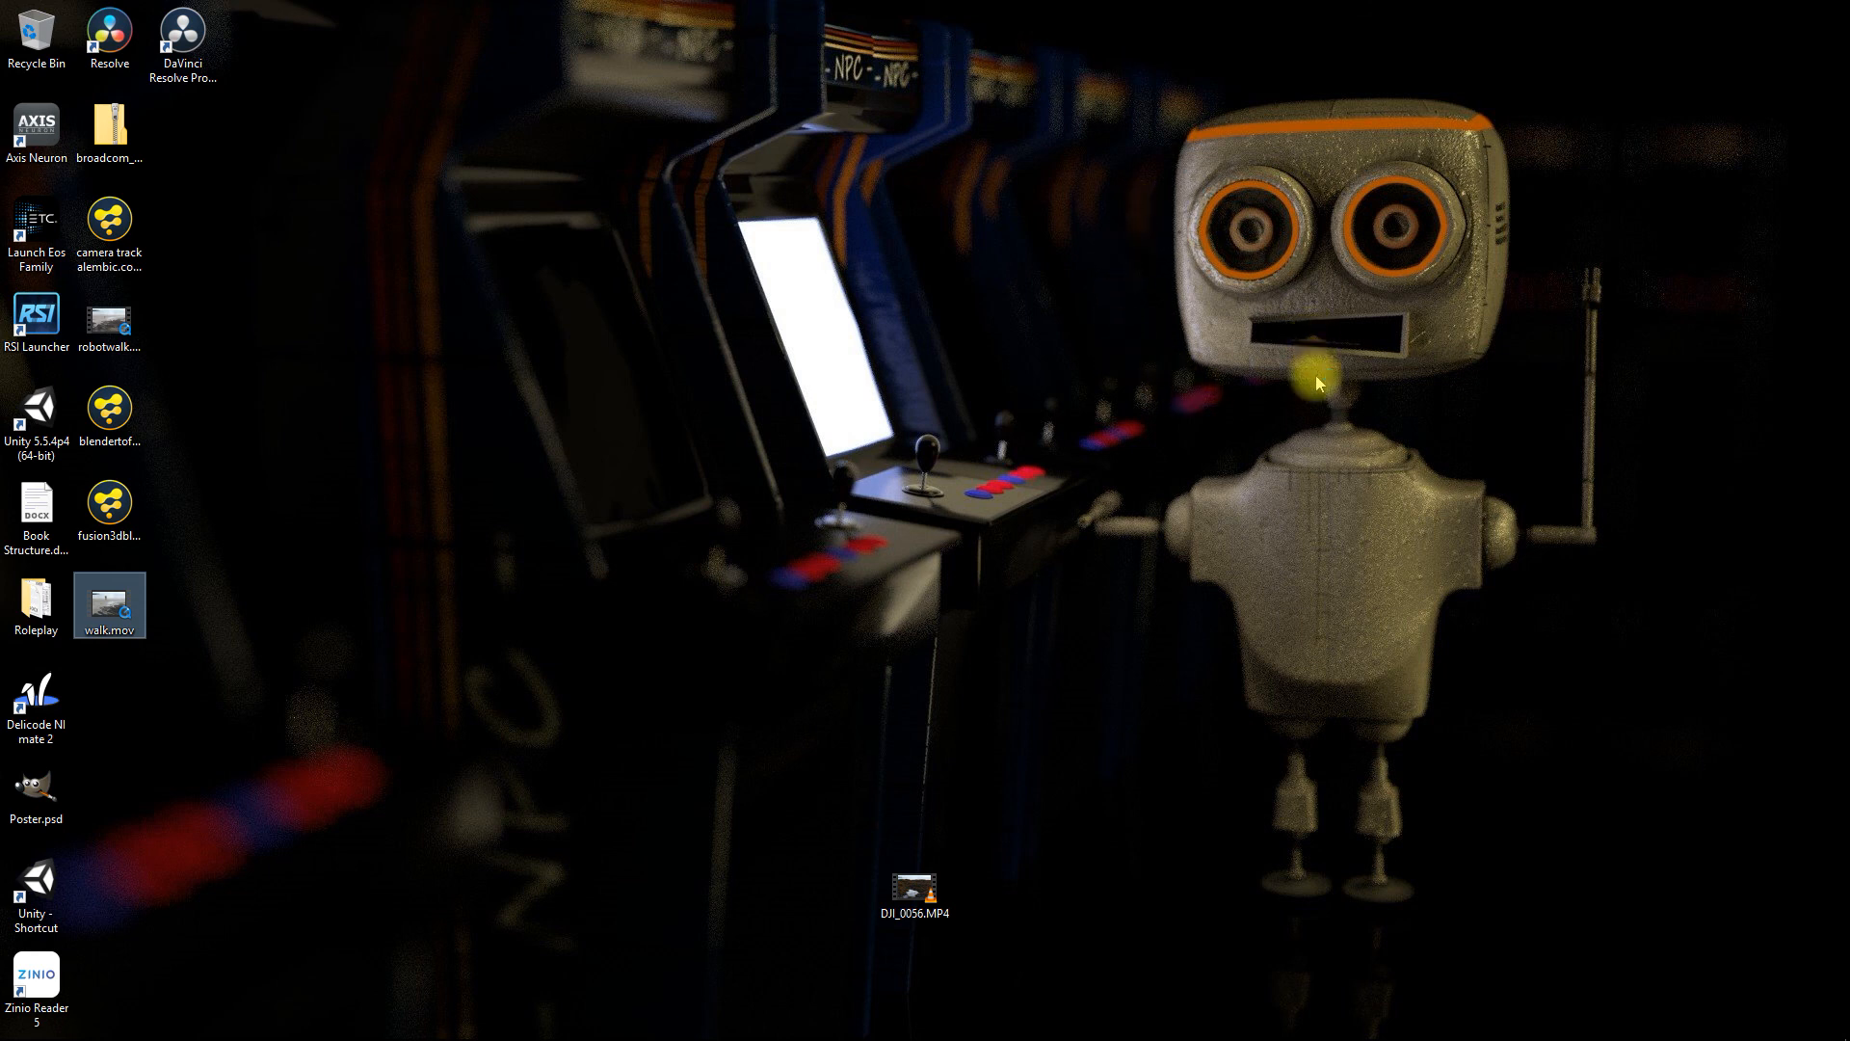
left_click(1118, 295)
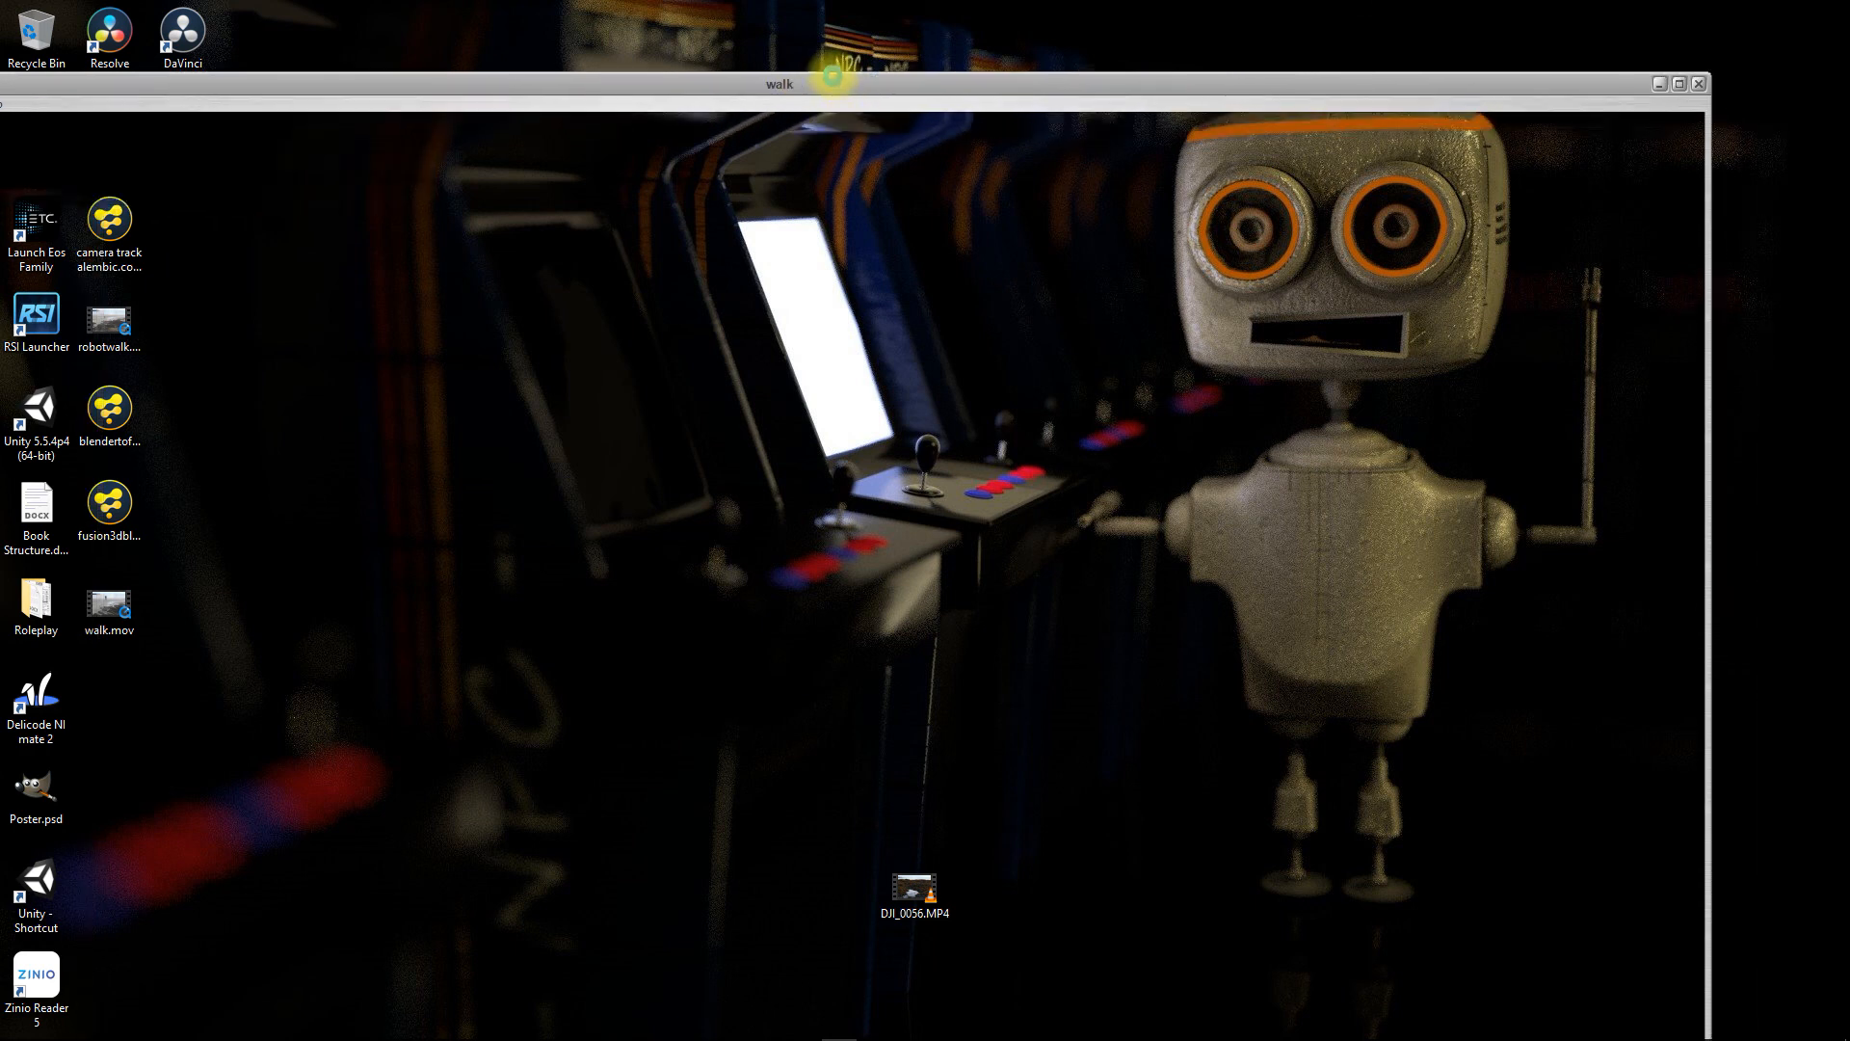
left_click(1671, 72)
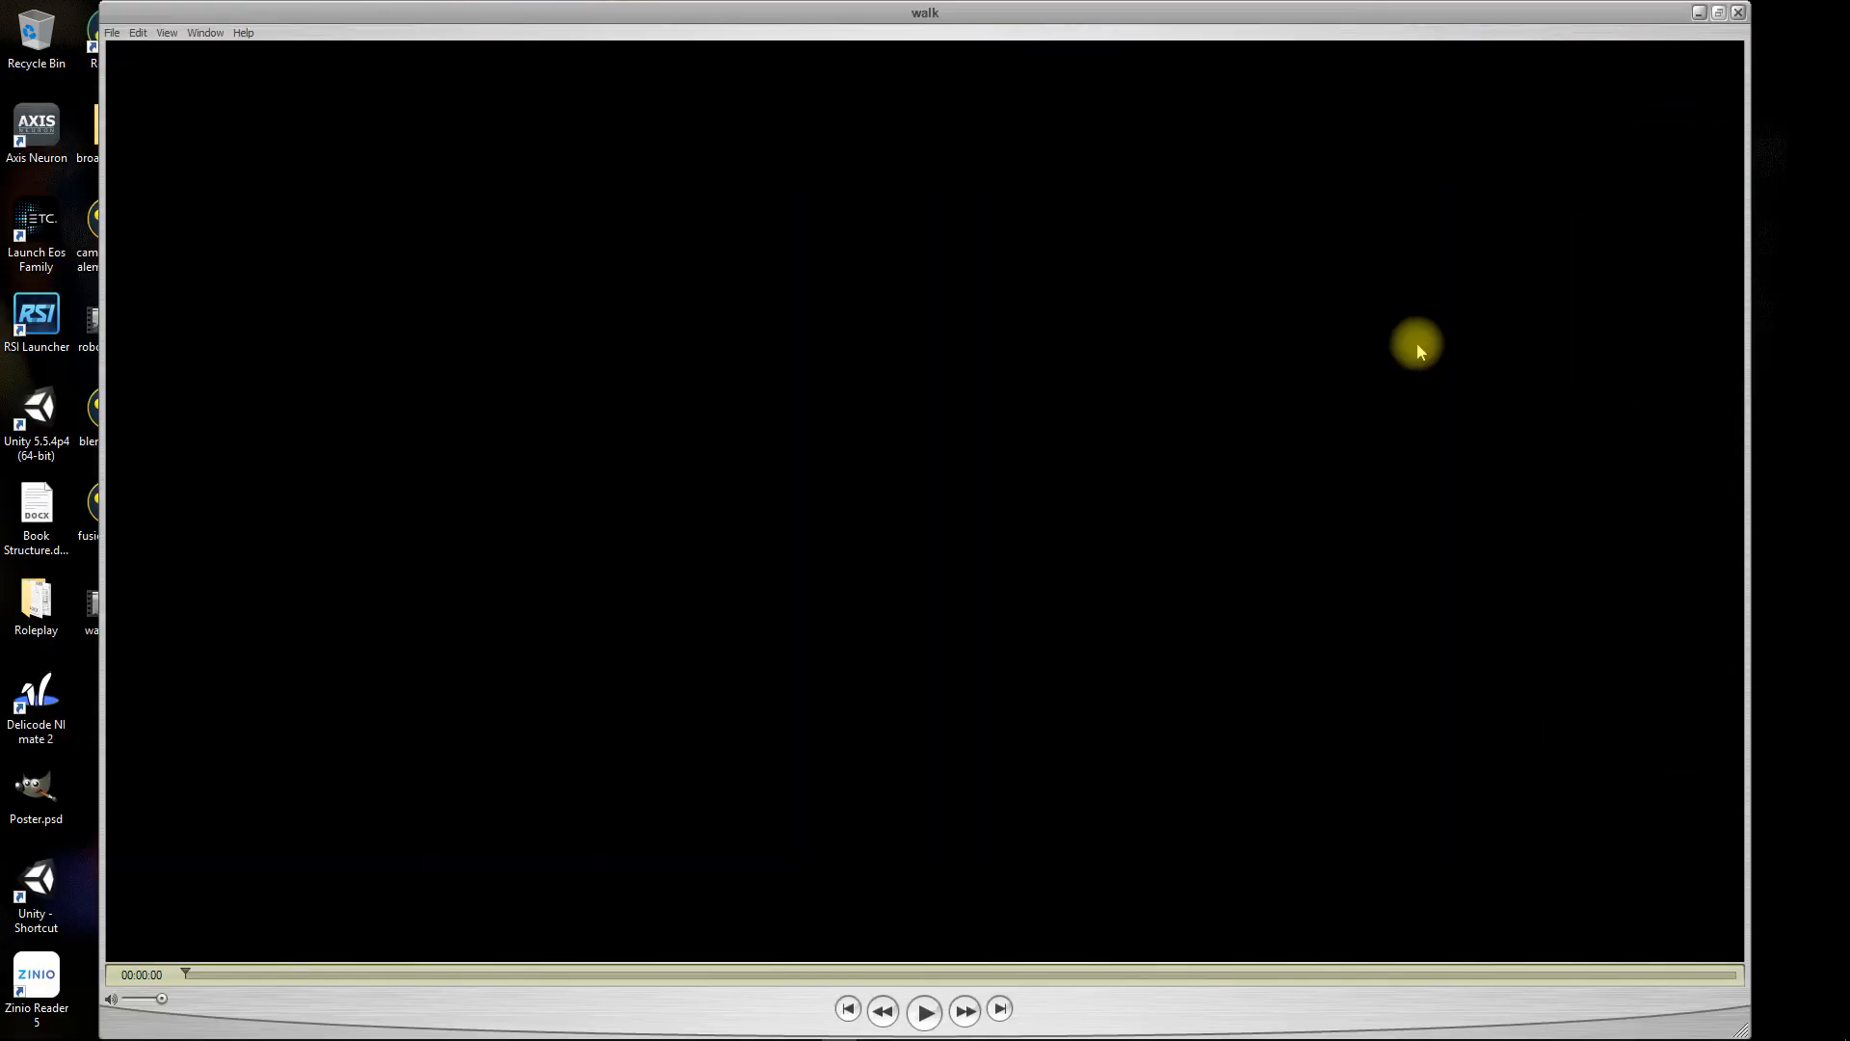
left_click(925, 1011)
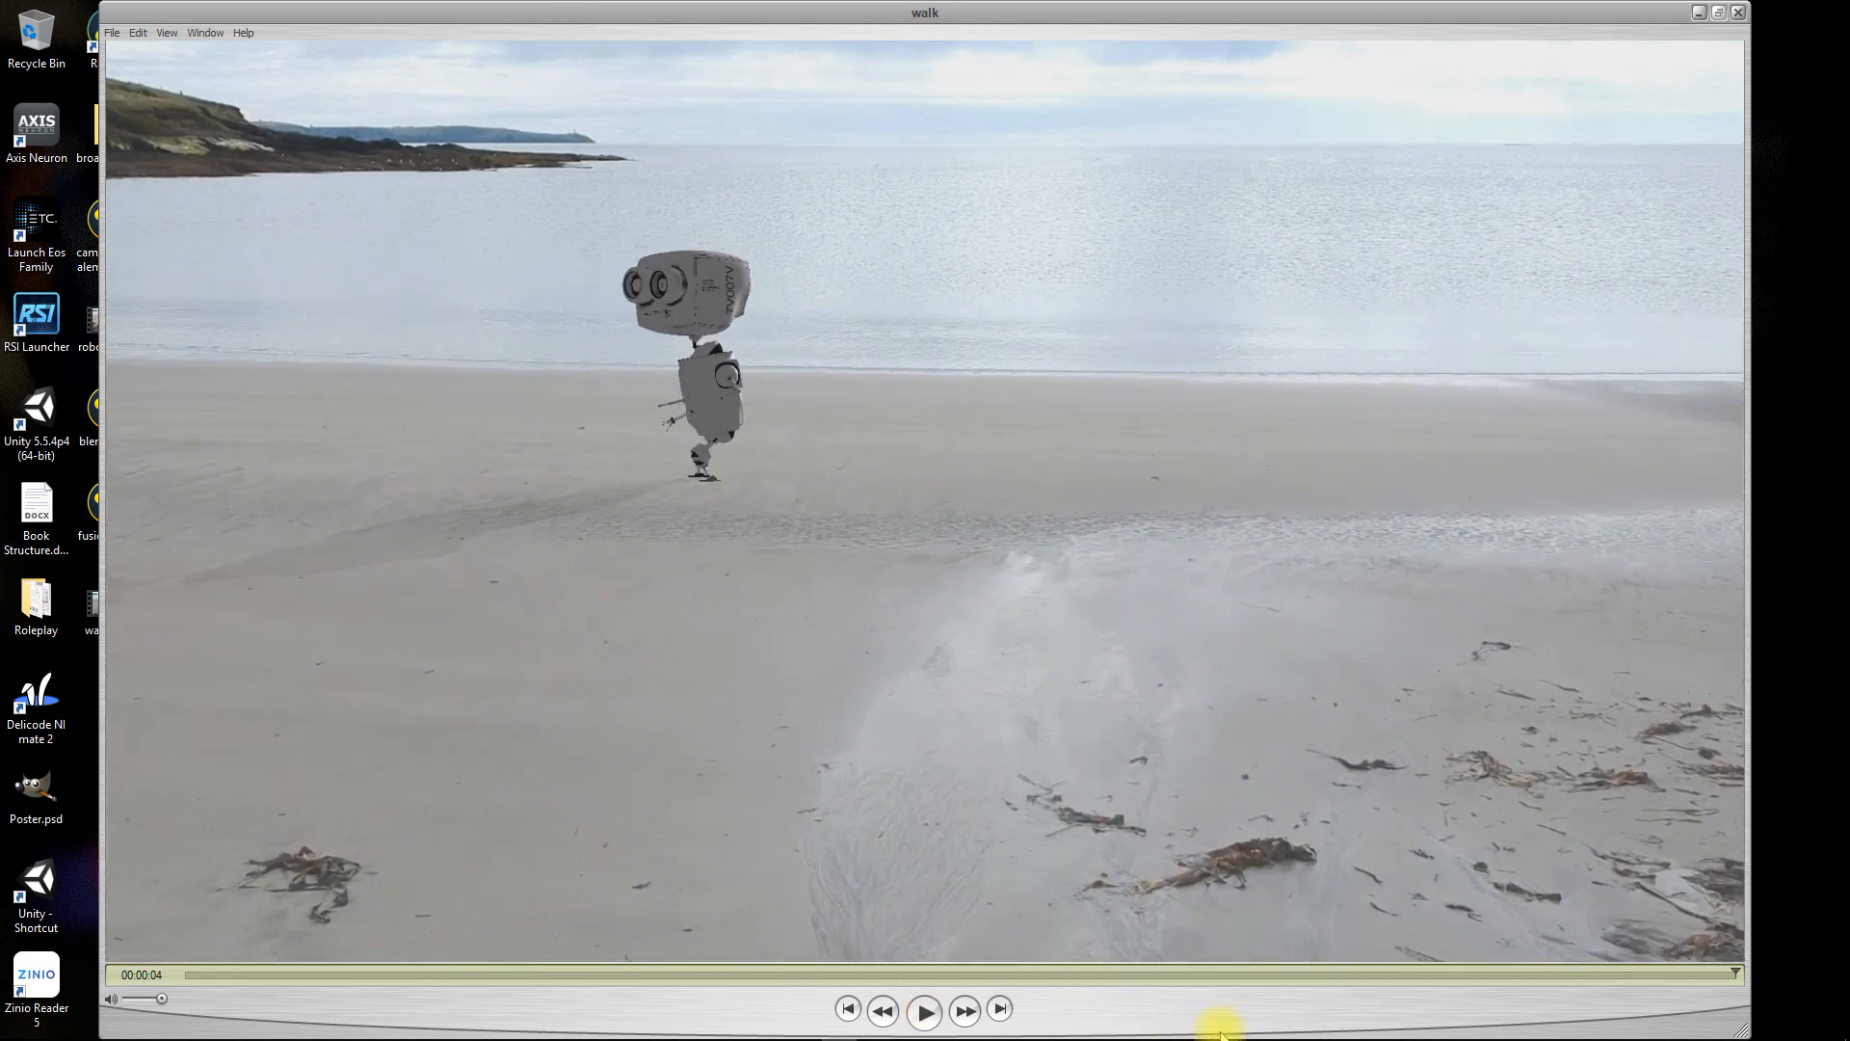
Replay walk.mov, pause it and scrub back and forth to check the robot's motion and shadow against the beach, closing the player when done
left_click(922, 1014)
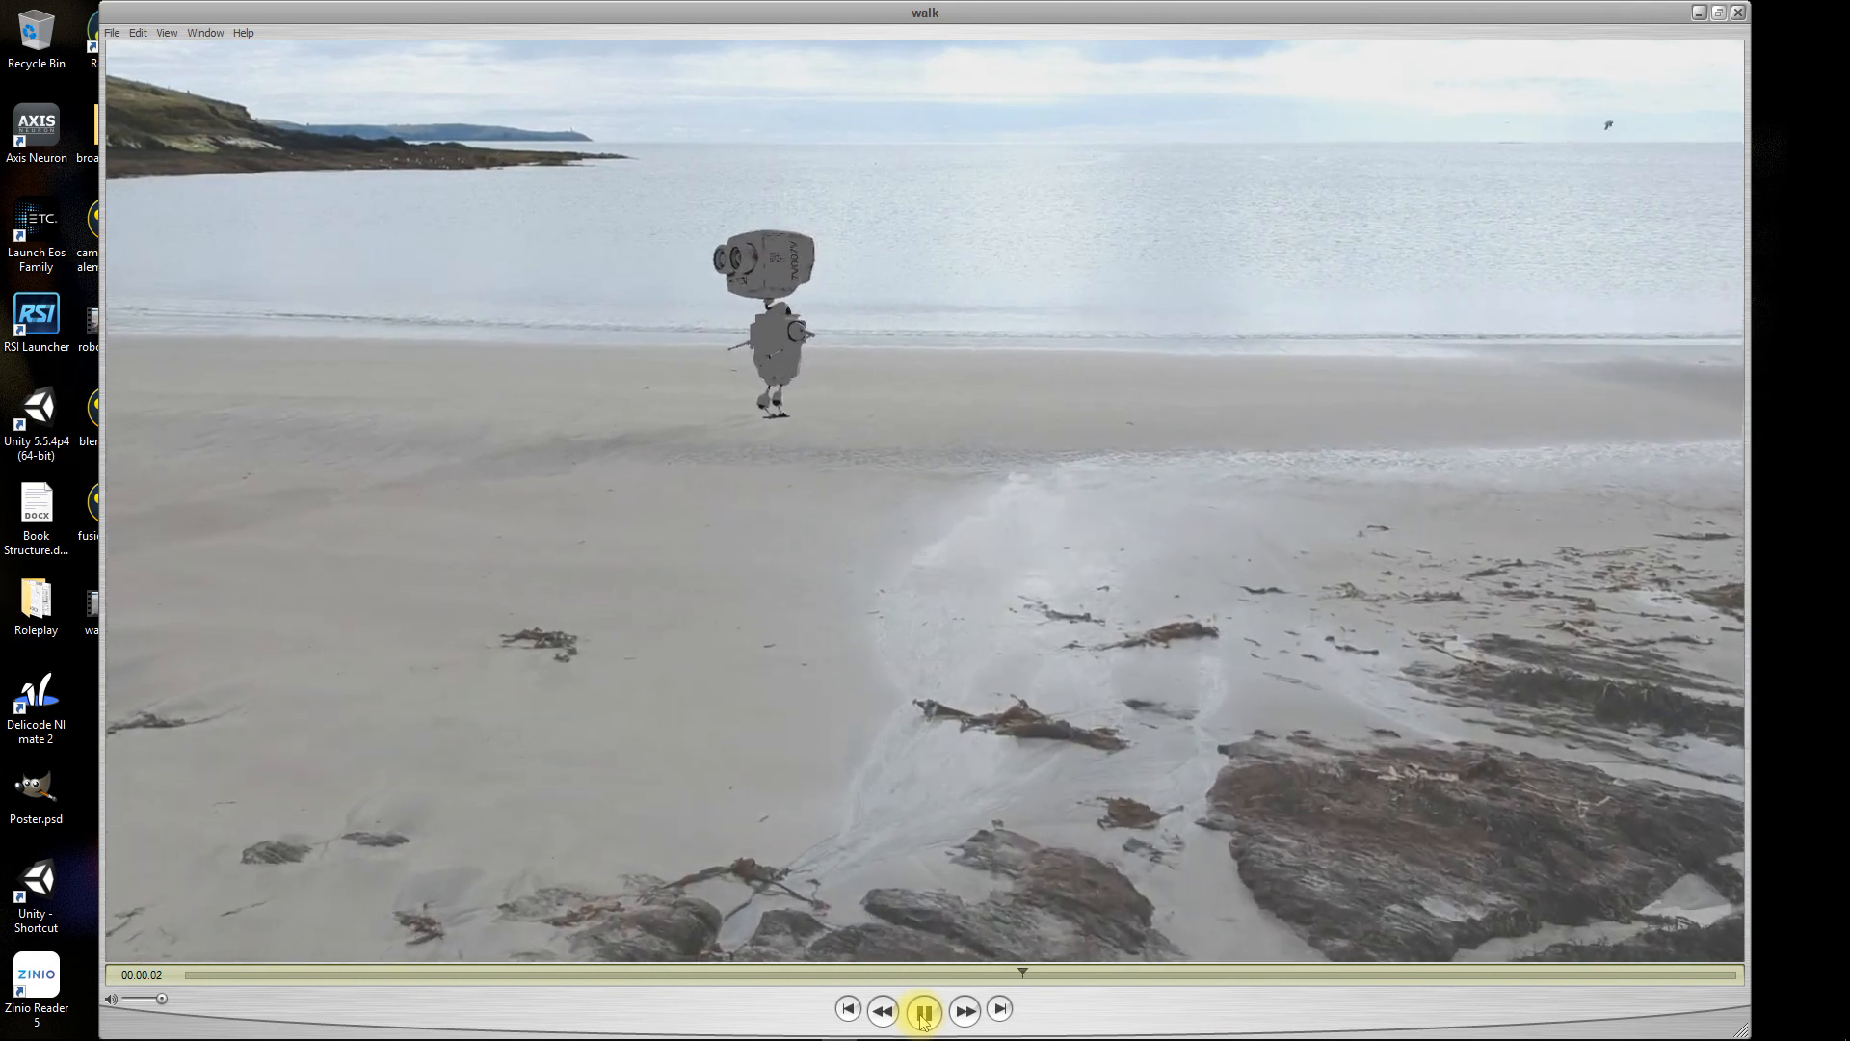
left_click(922, 1014)
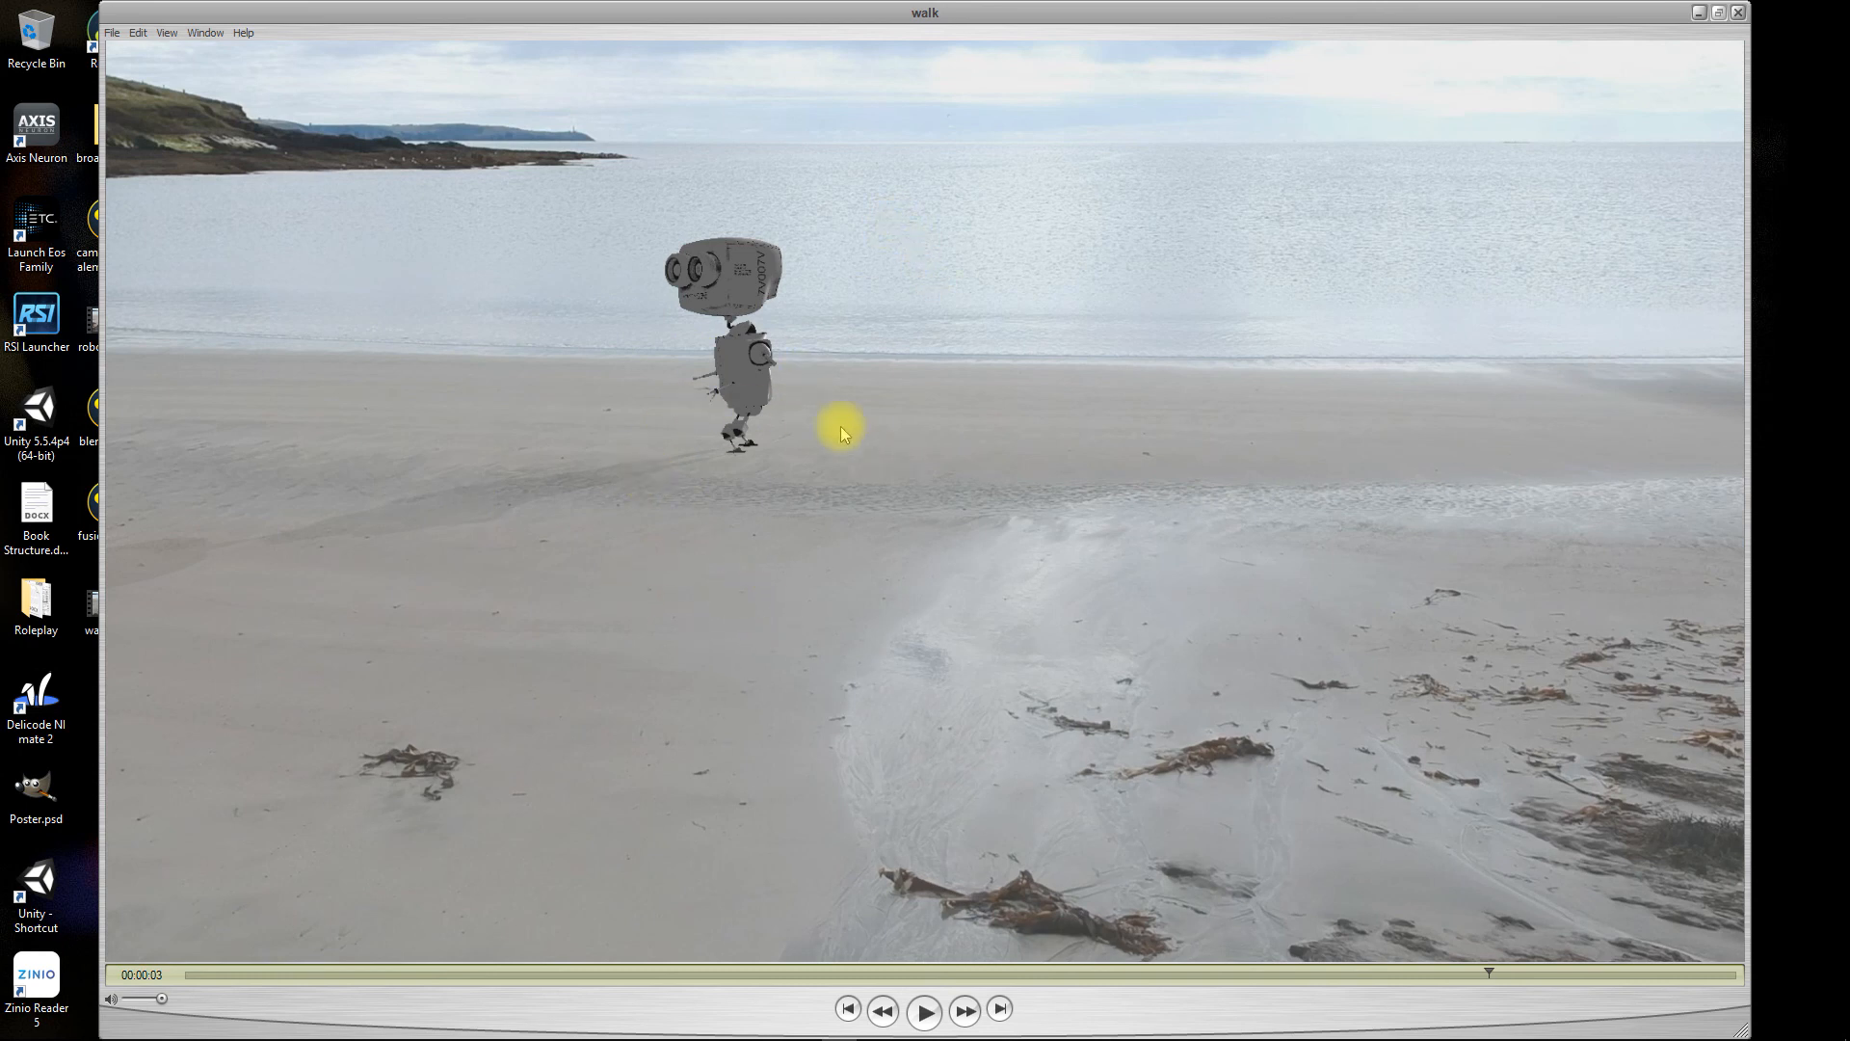
left_click_drag(986, 975, 414, 992)
left_click_drag(298, 1012, 1091, 1002)
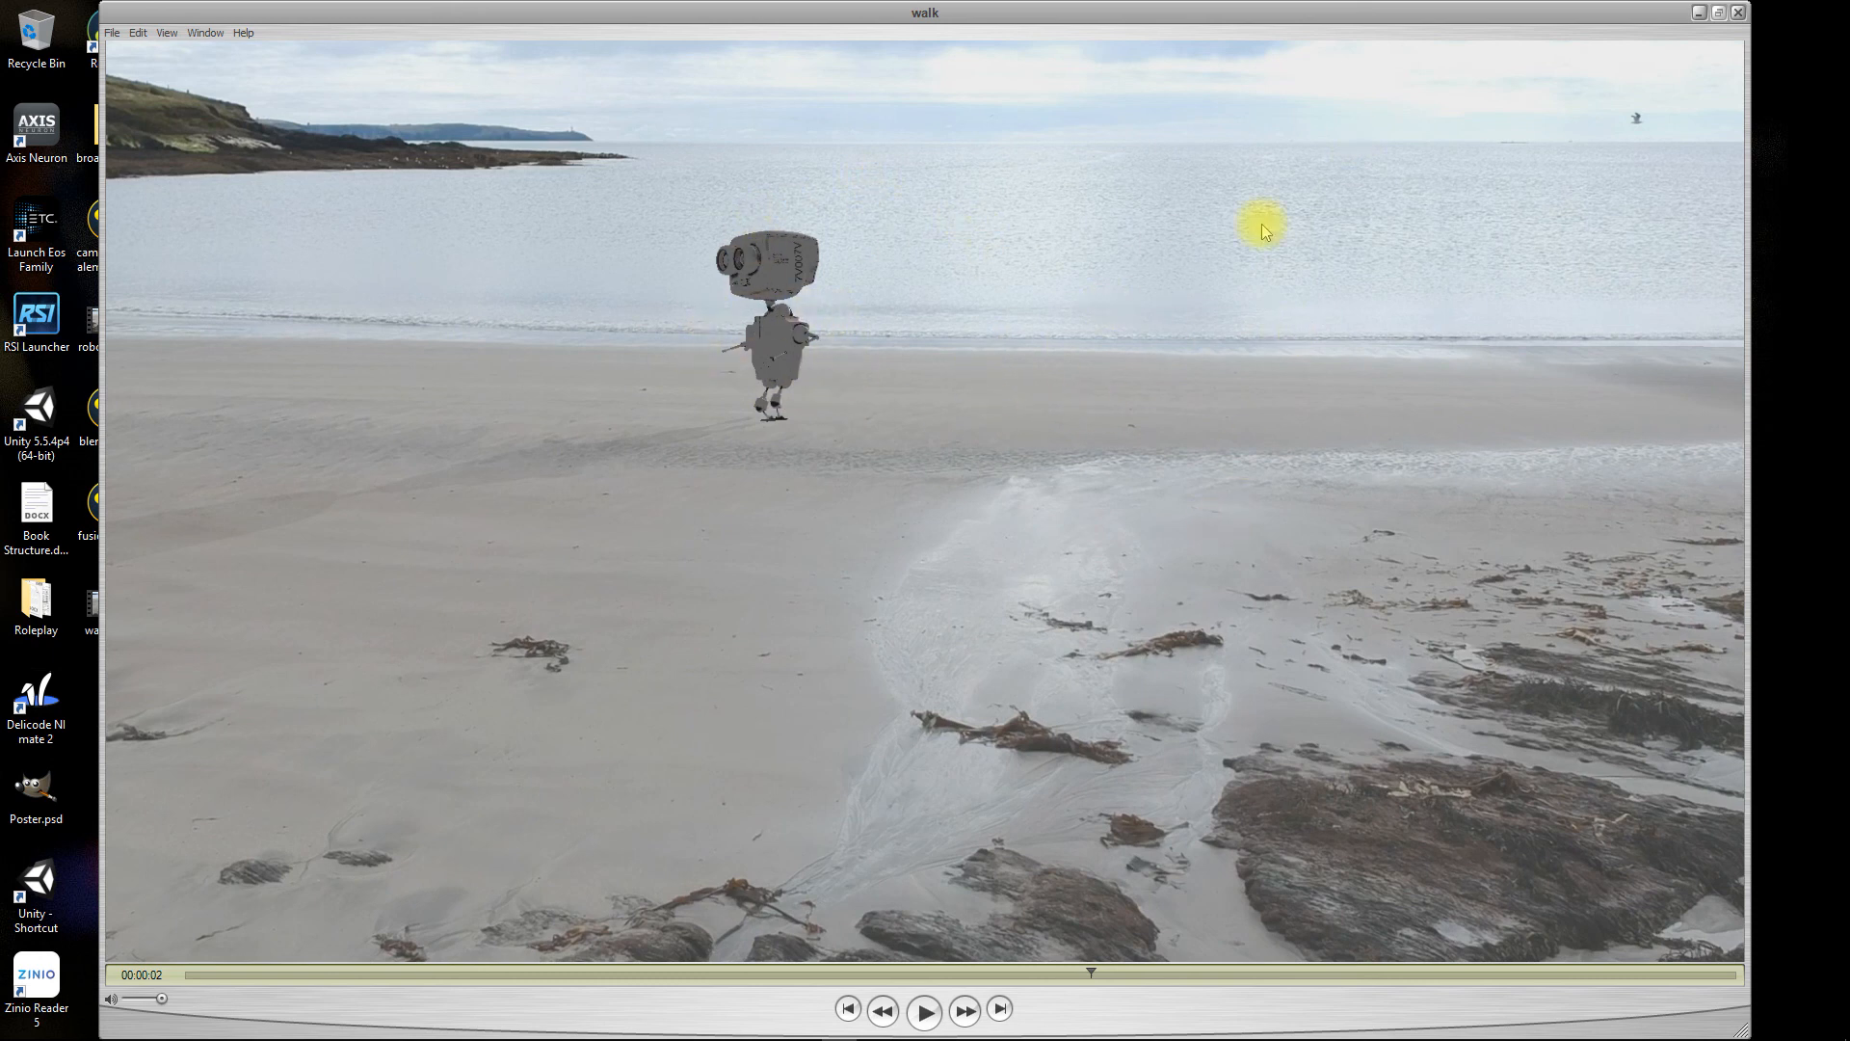
left_click(1737, 13)
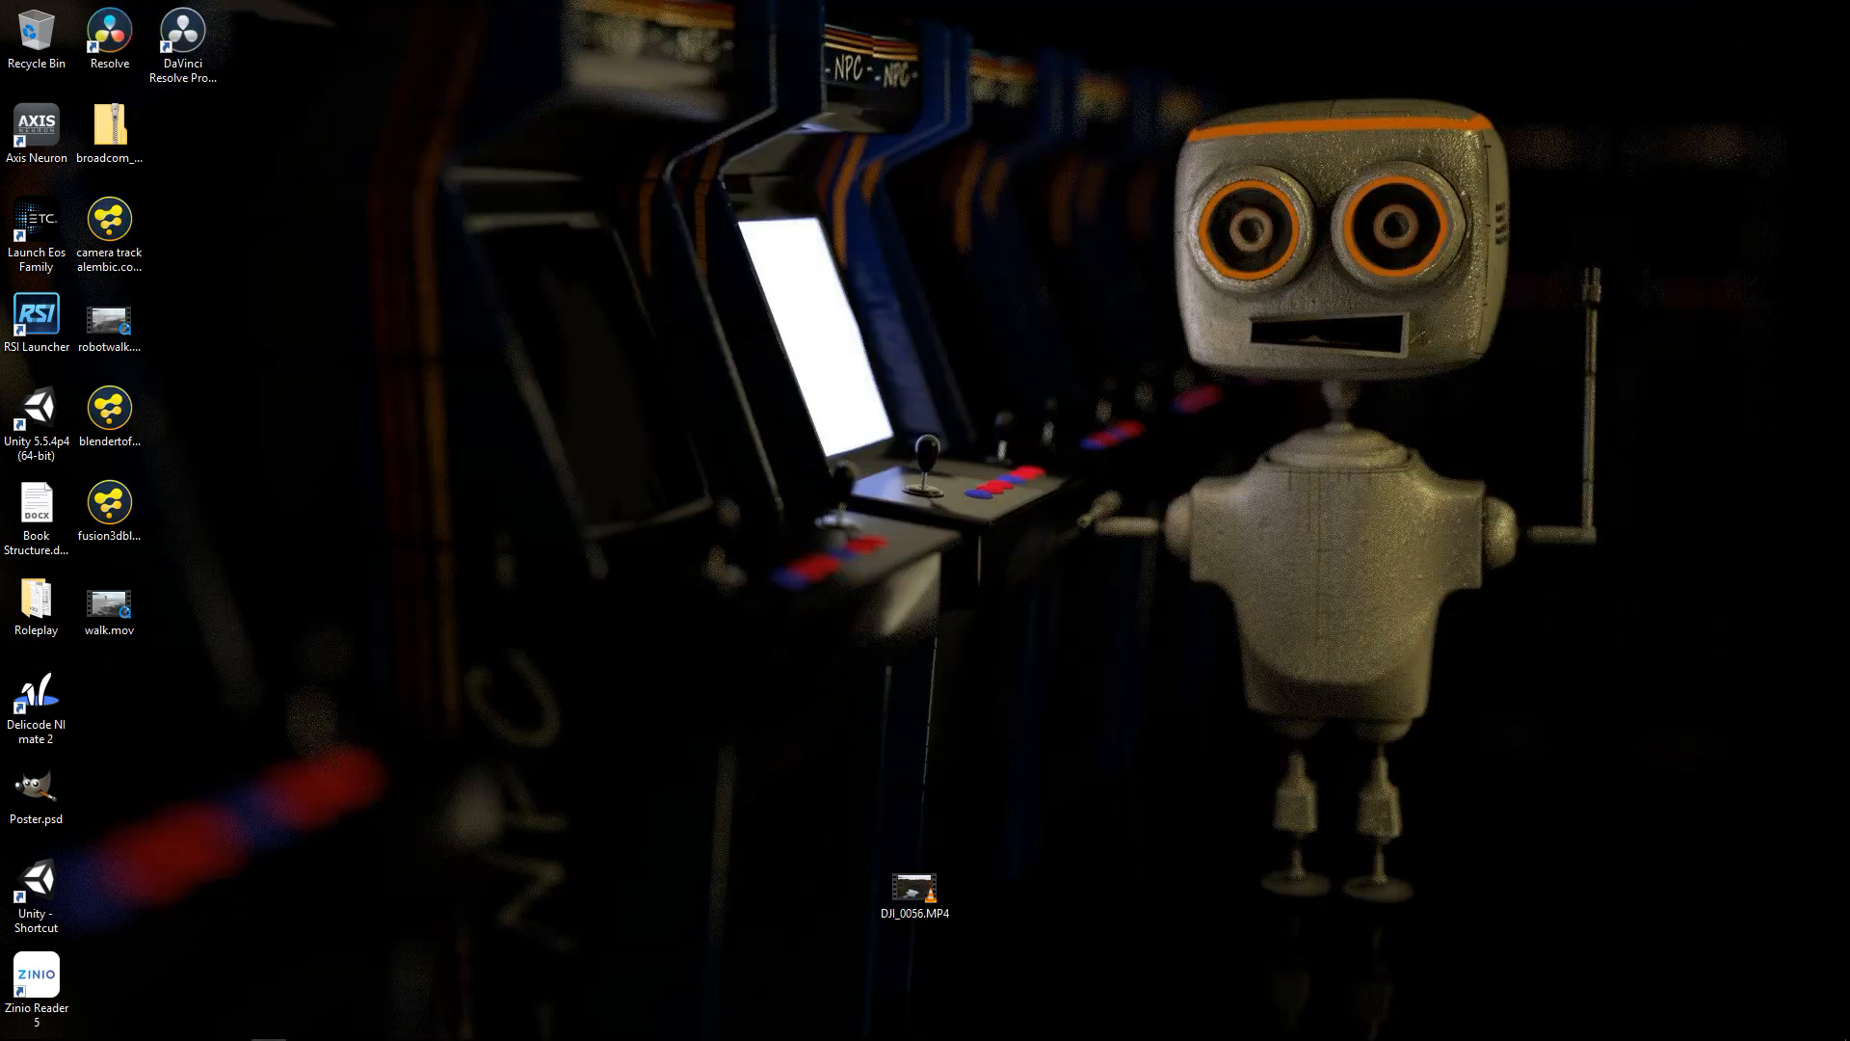